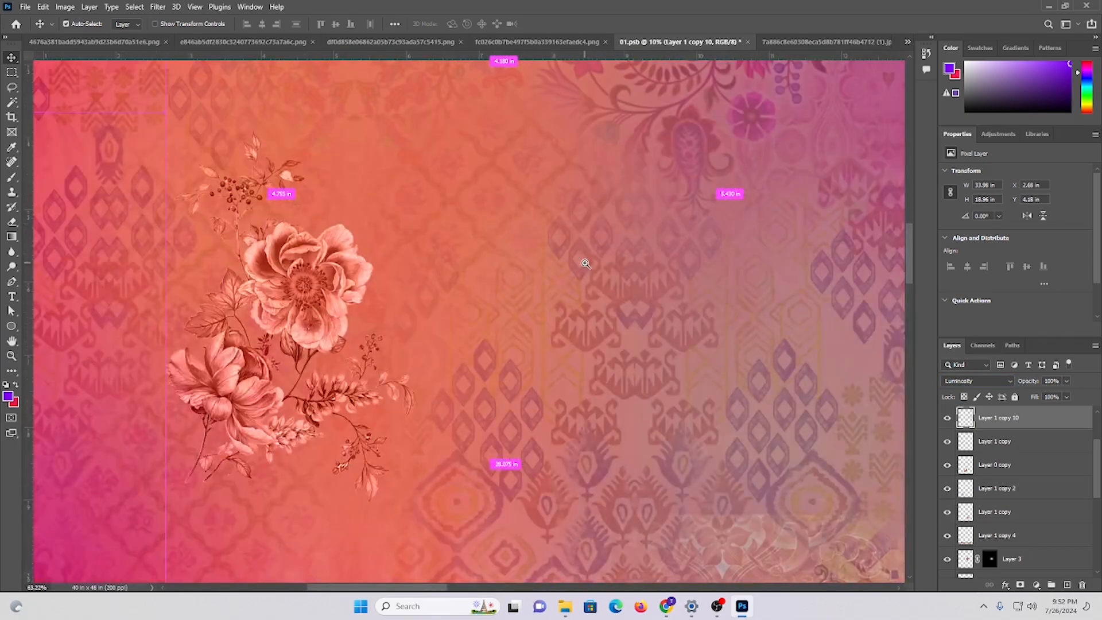
# - Adjust the hue to -8, saturation to +19 and lightness to -7 on Layer 1 copy 10 with Hue/Saturation
pyautogui.scroll(-2, 347, 366)
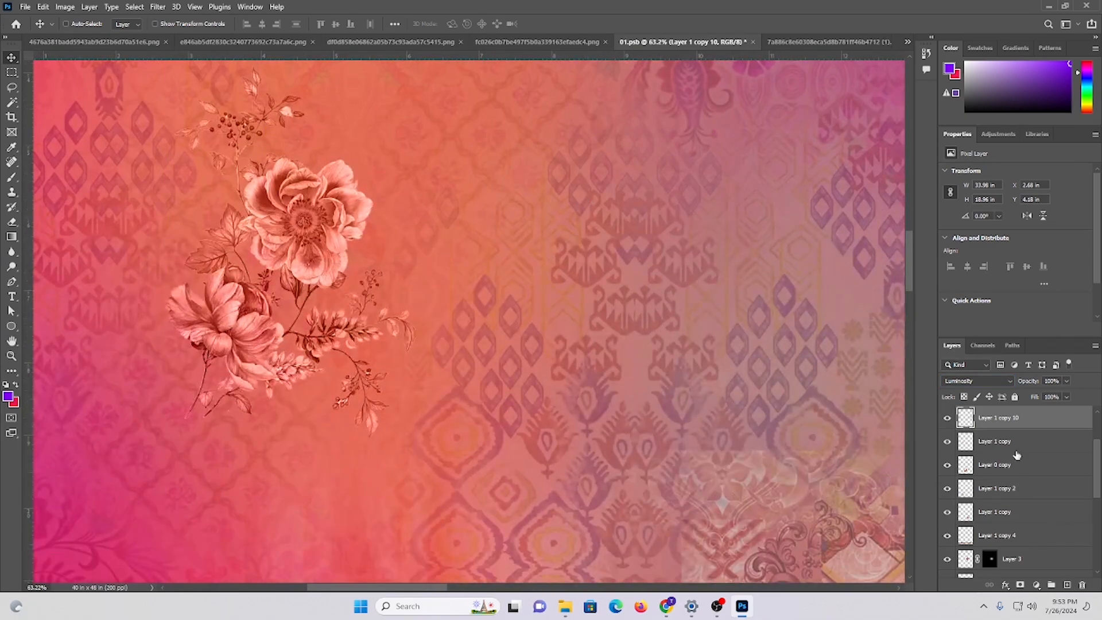
pyautogui.hotkey('ctrl', 'u')
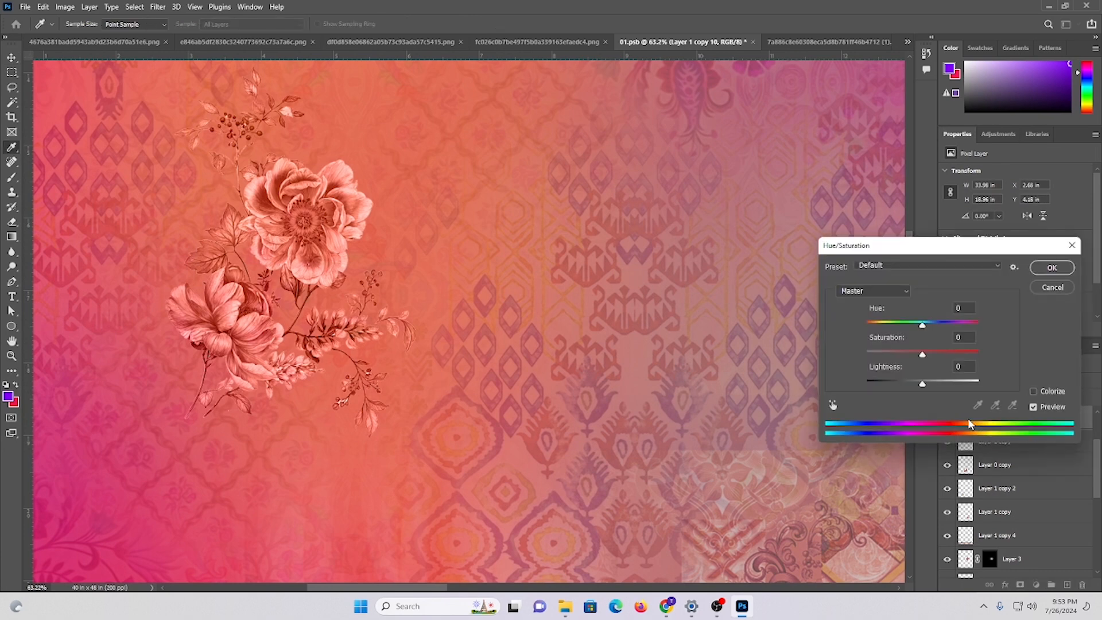
pyautogui.moveTo(922, 386); pyautogui.dragTo(917, 324)
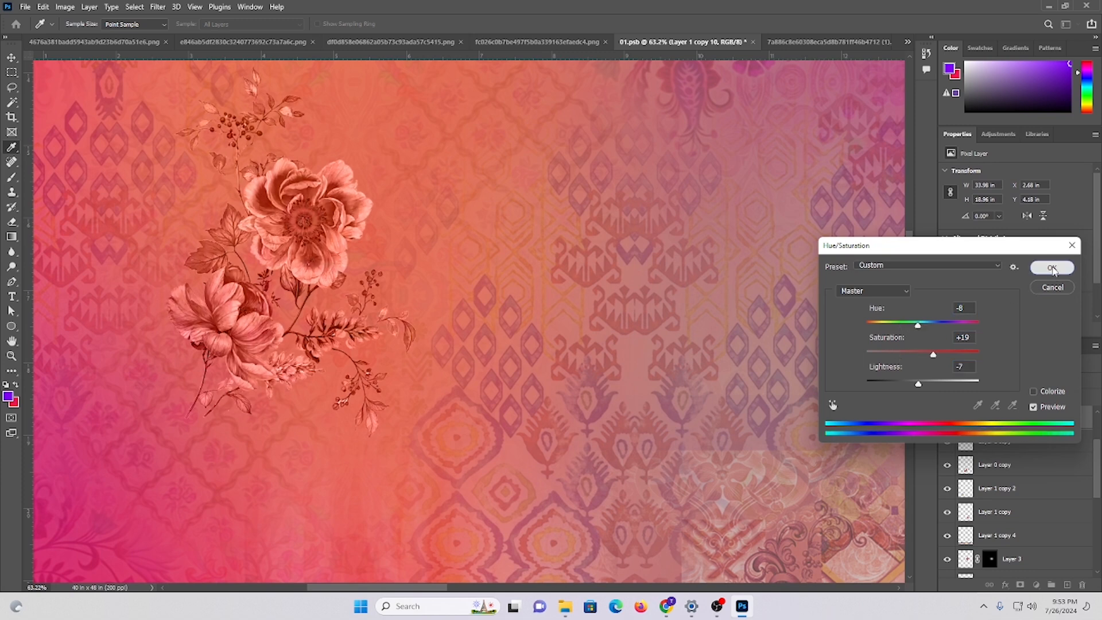
pyautogui.click(1052, 268)
pyautogui.press('v')
pyautogui.scroll(-3, 653, 374)
pyautogui.hotkey('ctrl', '0')
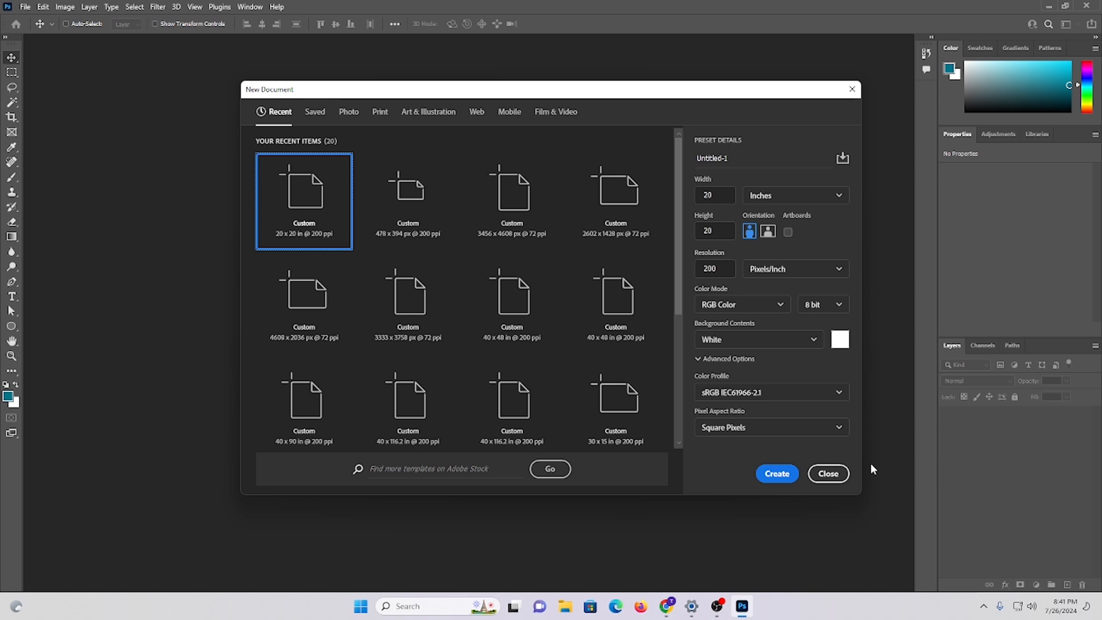
# - Create a new 40 × 48 inch document at 200 pixels/inch in RGB Color with a white background
pyautogui.click(719, 195)
pyautogui.write('40')
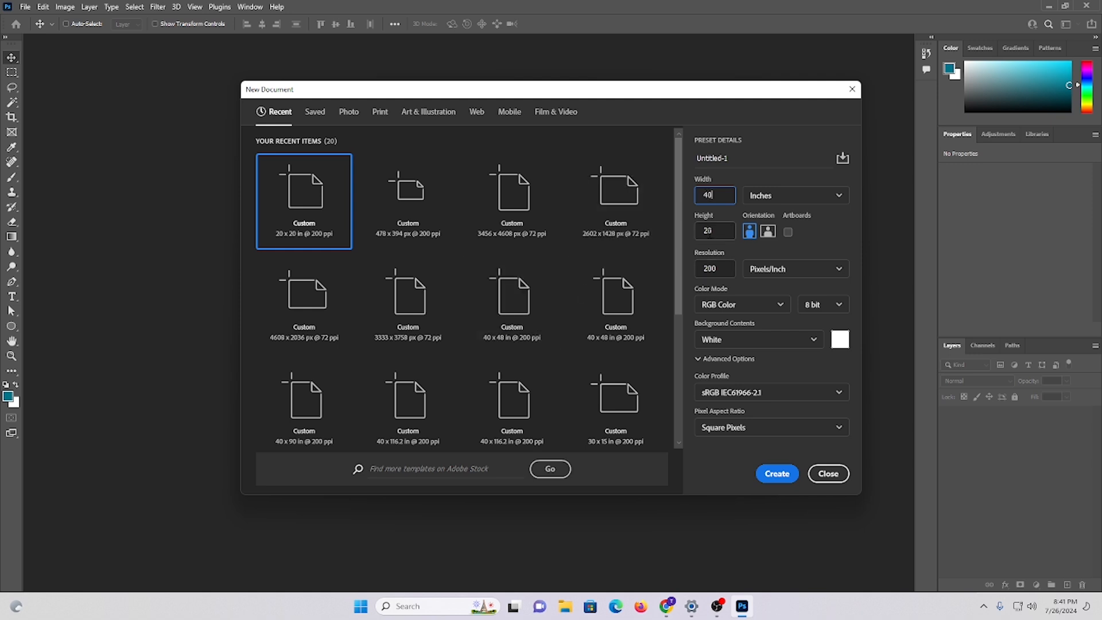
pyautogui.press('Tab')
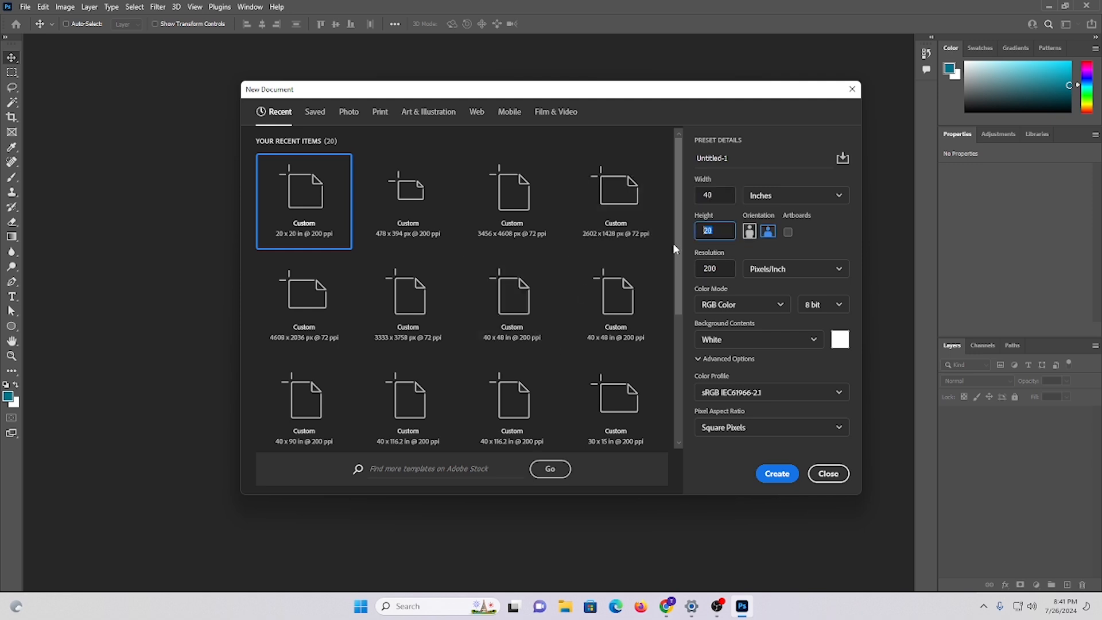
pyautogui.write('48')
pyautogui.click(787, 477)
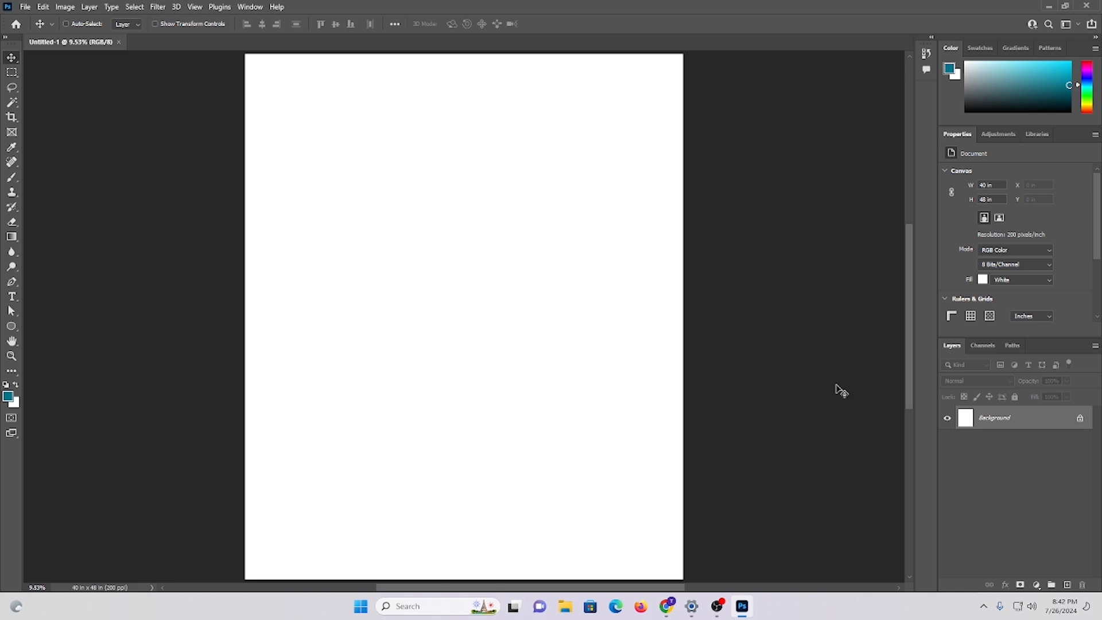
# - Set the foreground colour to crimson pink #ee1850 and fill the Background layer with it
pyautogui.click(8, 396)
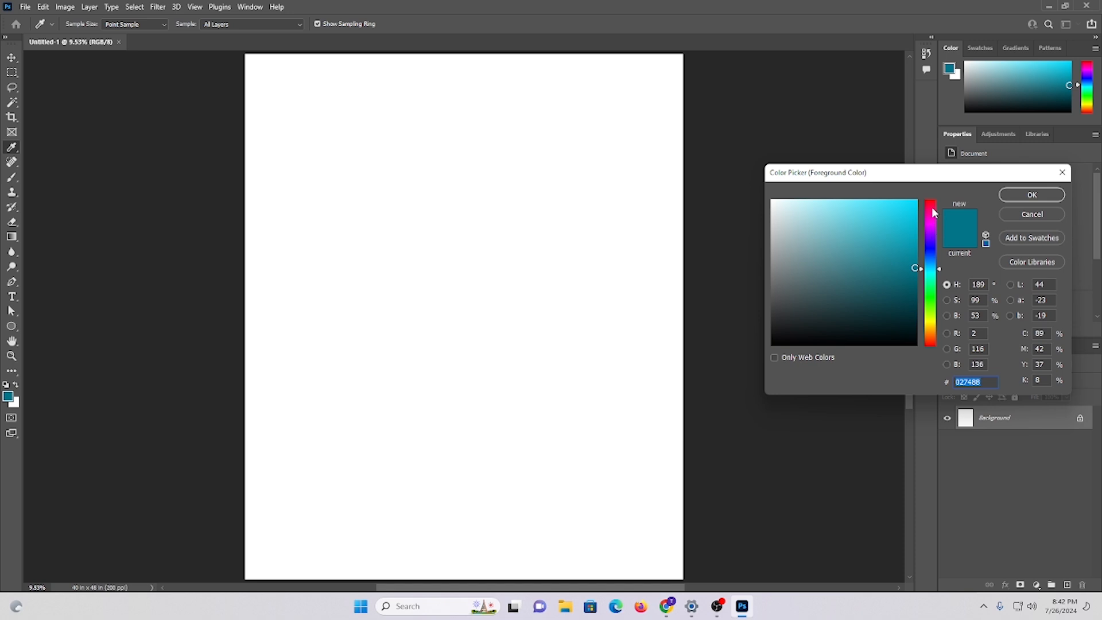
pyautogui.click(933, 209)
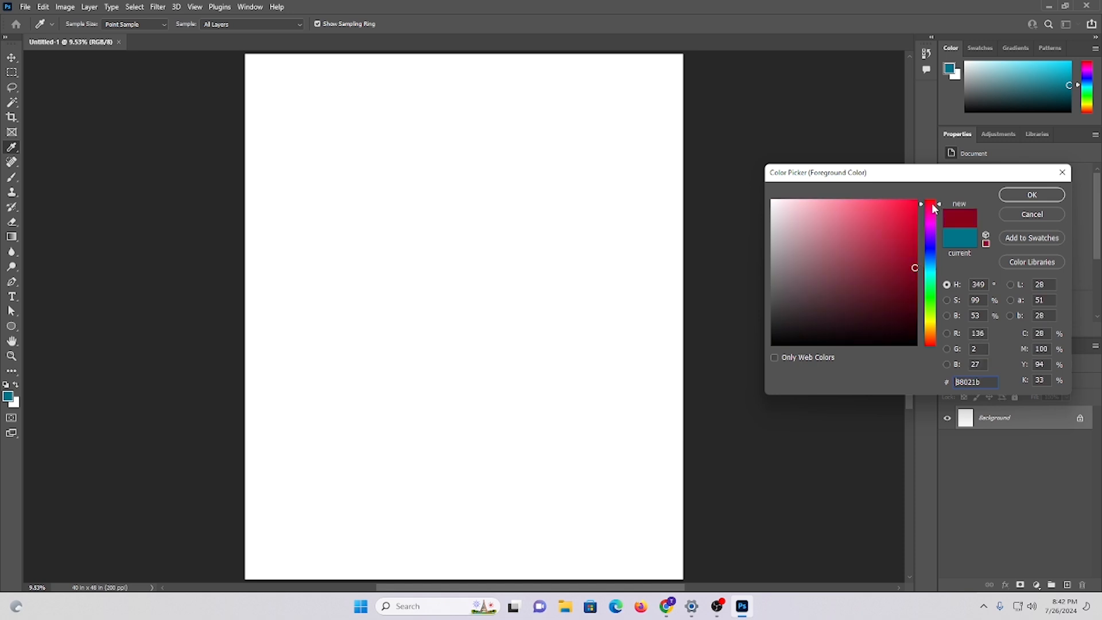
pyautogui.click(933, 205)
pyautogui.moveTo(906, 205); pyautogui.dragTo(906, 200)
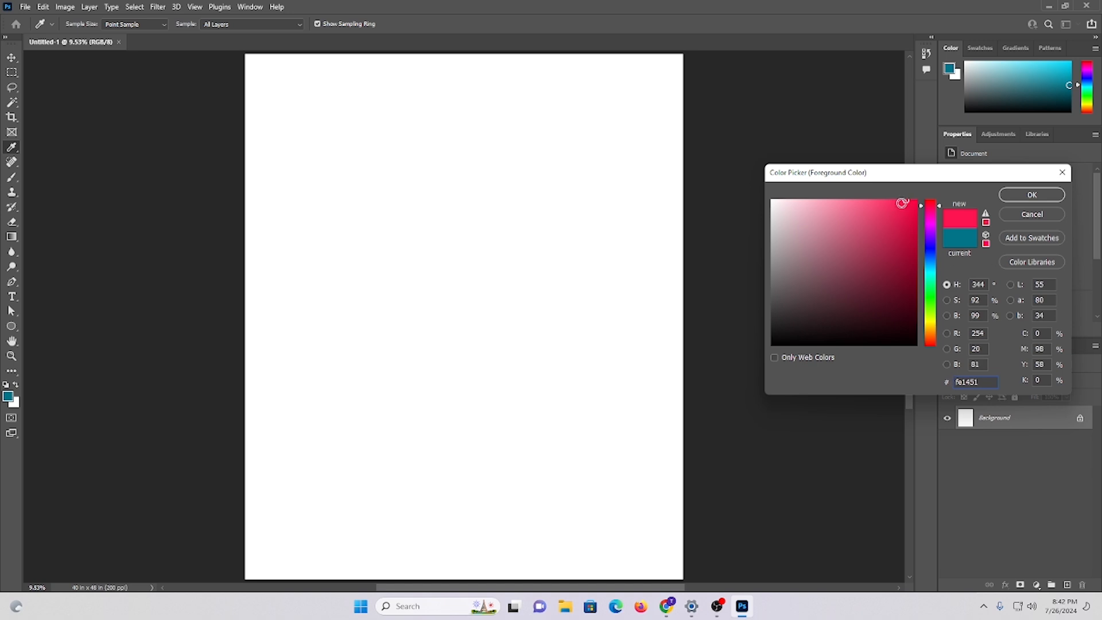
pyautogui.moveTo(902, 204); pyautogui.dragTo(902, 209)
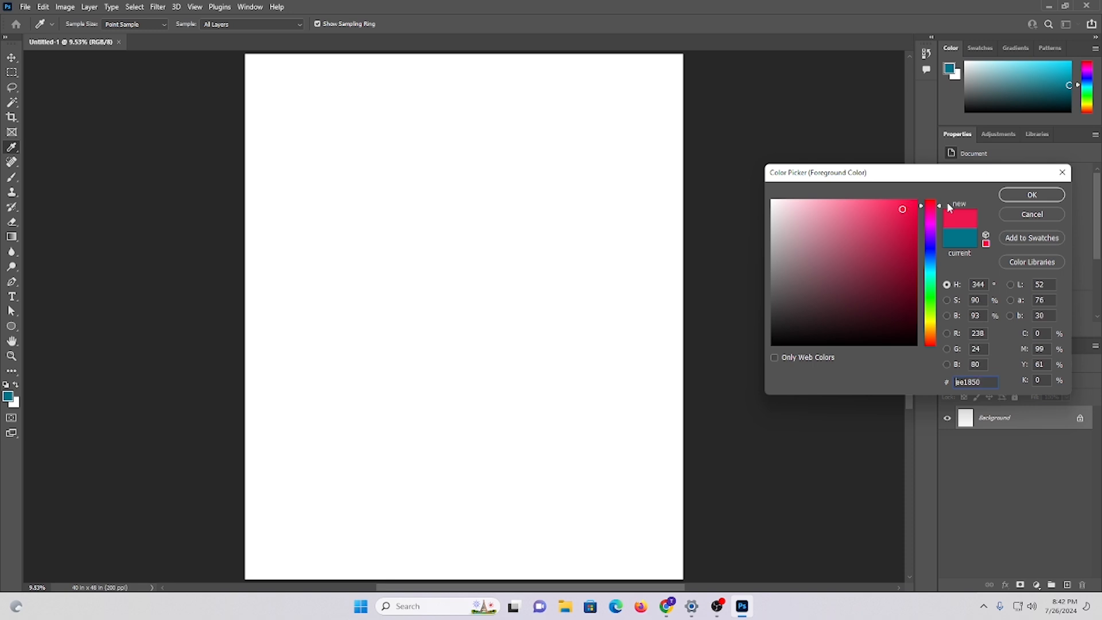
pyautogui.click(1033, 196)
pyautogui.hotkey('alt', 'BackSpace')
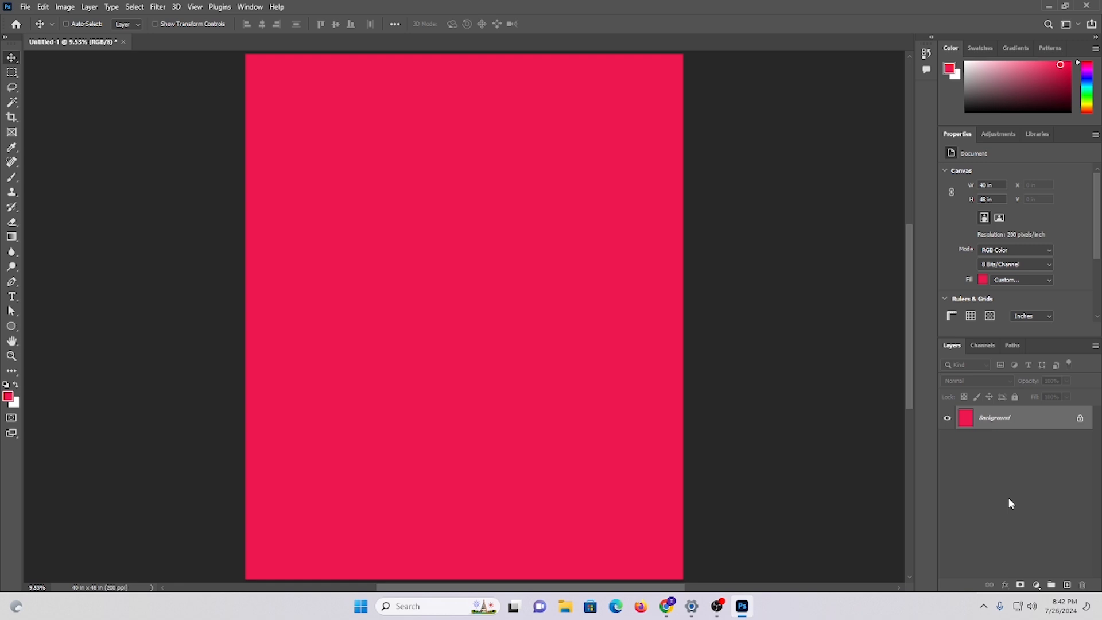
# - Select a fixed-size rectangular strip, 40 in wide and 1 in high, along the bottom edge of the canvas
pyautogui.click(15, 72)
pyautogui.scroll(-5, 413, 437)
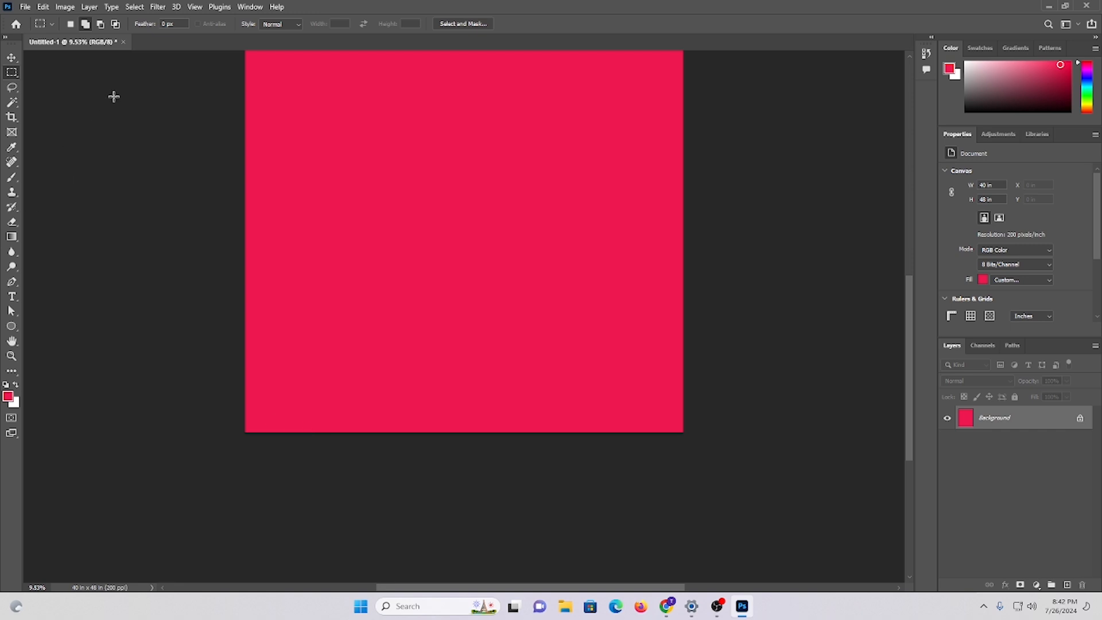
pyautogui.click(292, 26)
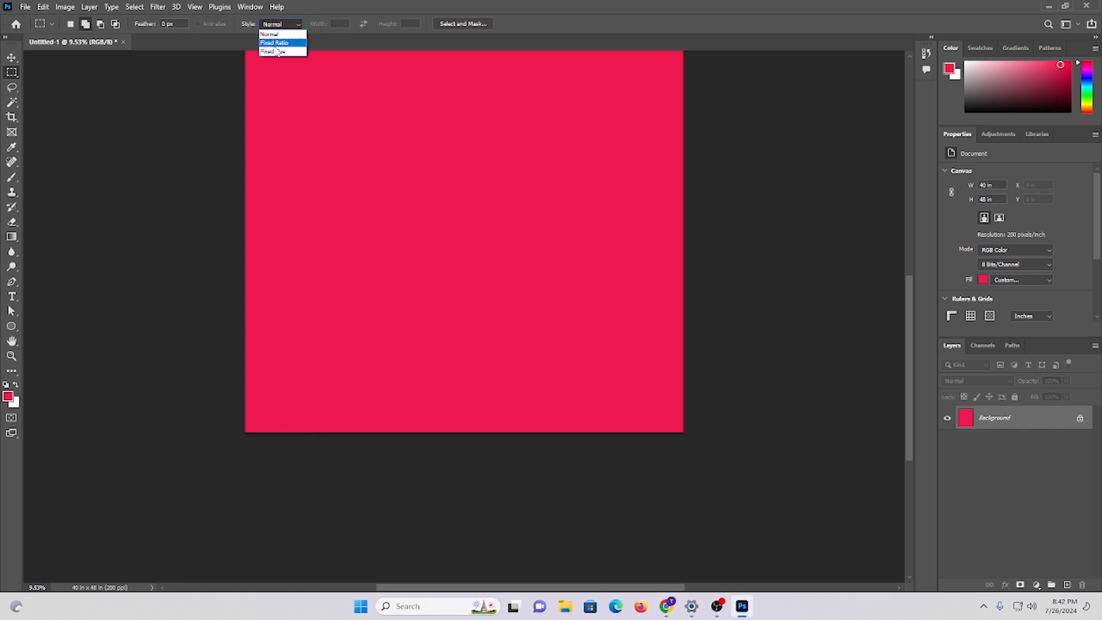
pyautogui.click(272, 48)
pyautogui.click(339, 25)
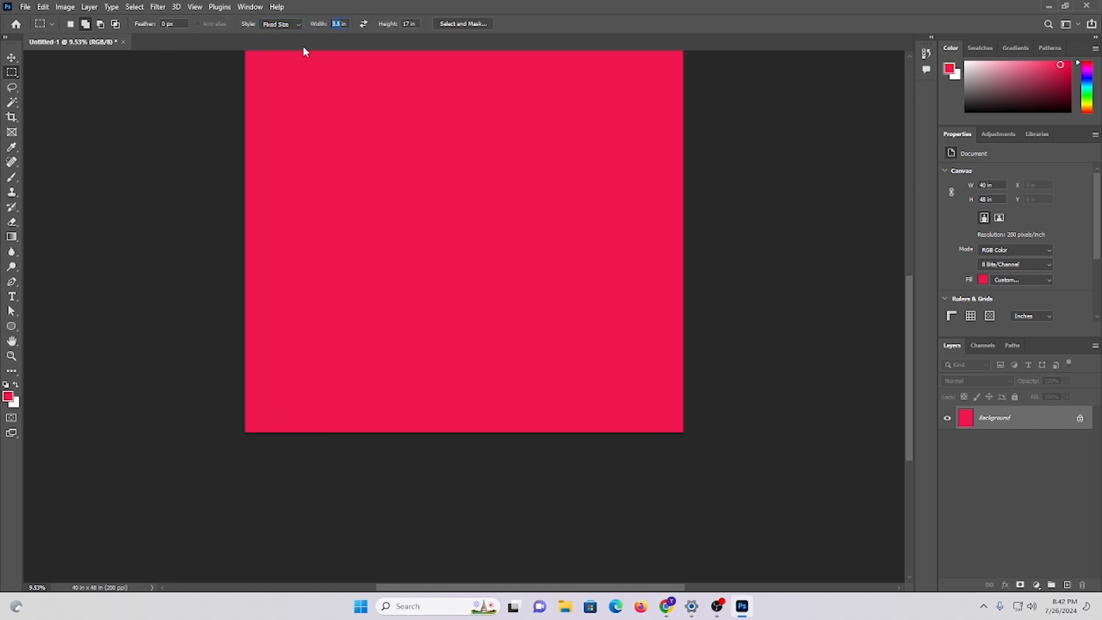
pyautogui.write('40')
pyautogui.press('Tab')
pyautogui.write('1')
pyautogui.click(286, 24)
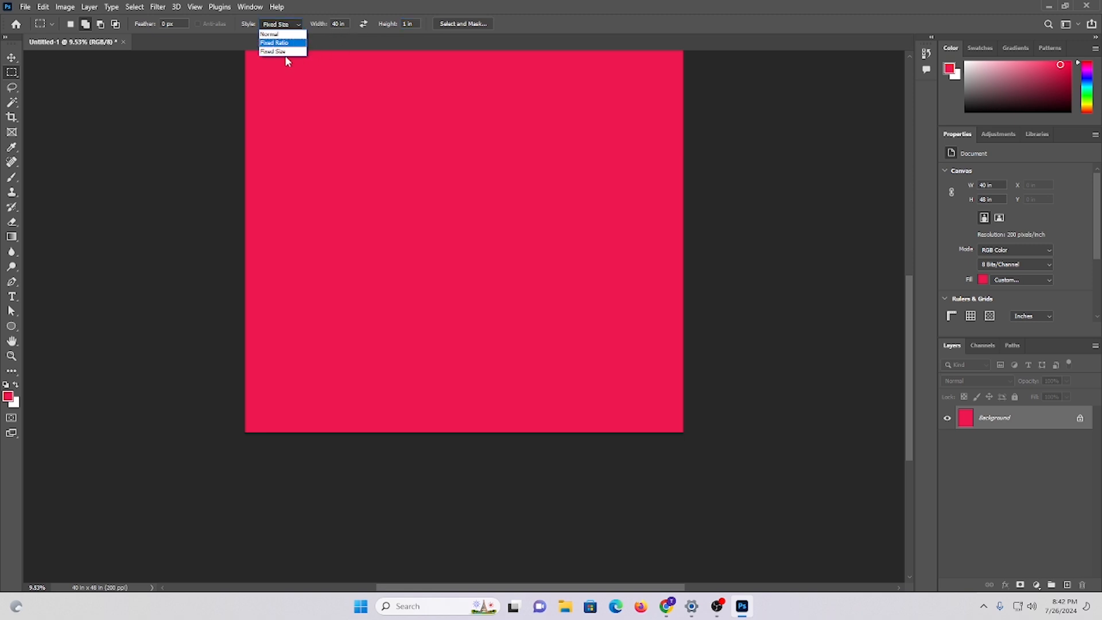
pyautogui.click(280, 52)
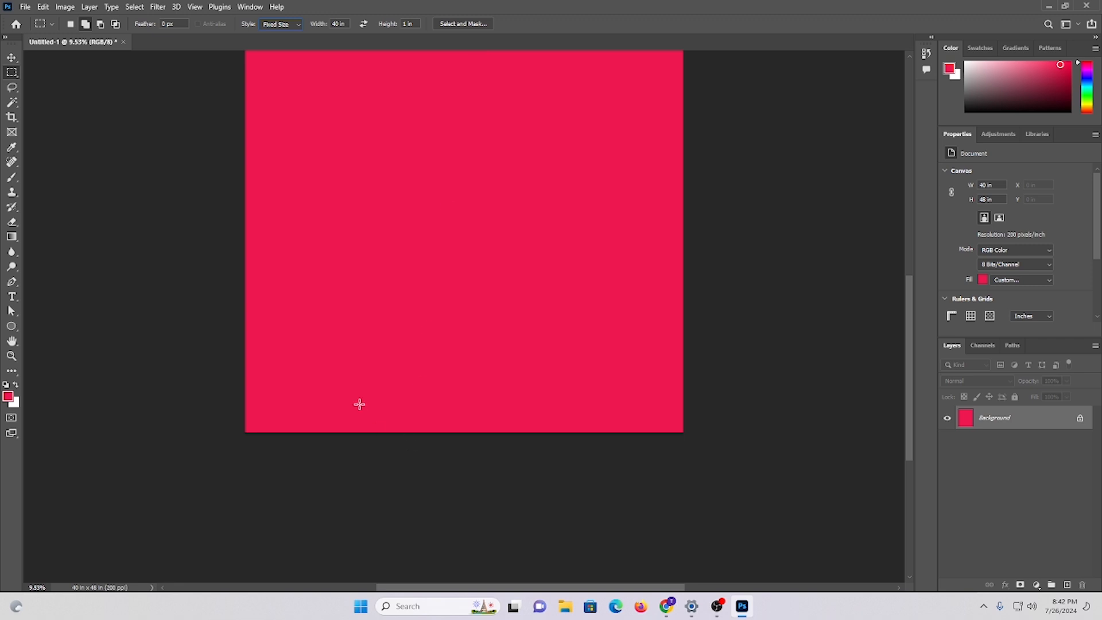
pyautogui.moveTo(360, 402); pyautogui.dragTo(367, 578)
pyautogui.scroll(3, 586, 281)
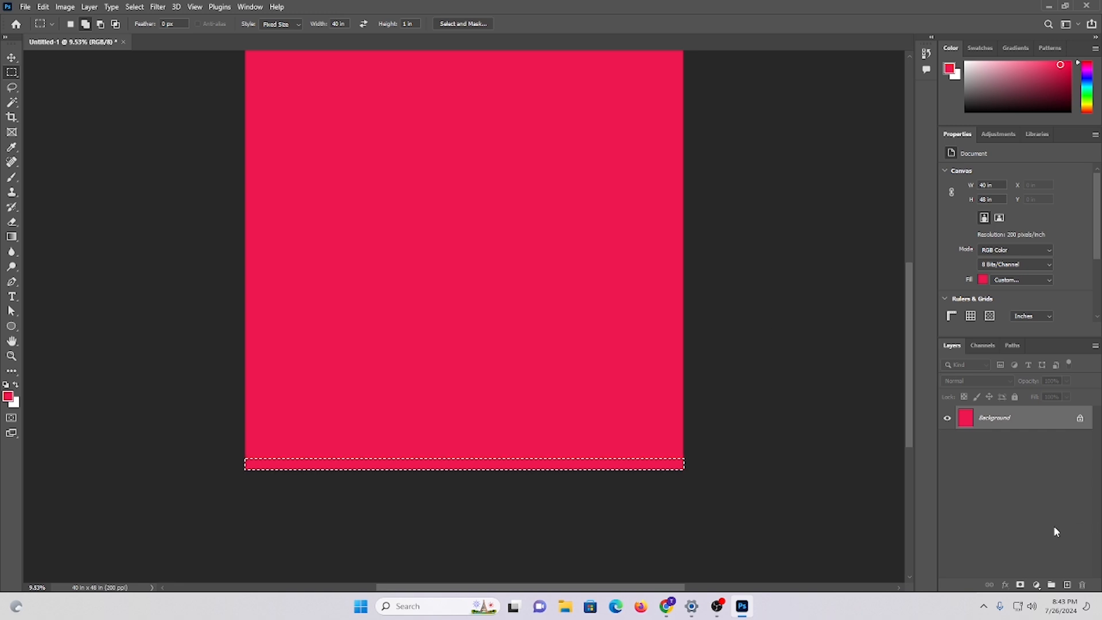
# - Add one new empty layer above the Background layer
pyautogui.click(1067, 585)
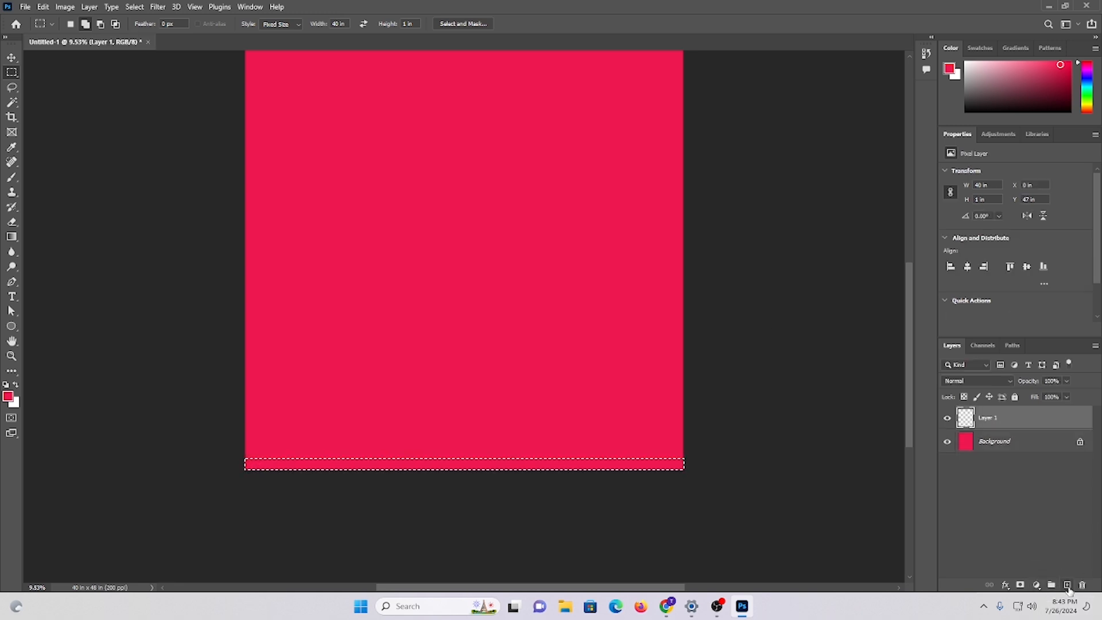
pyautogui.click(1068, 587)
pyautogui.hotkey('ctrl', 'z')
# - Place a horizontal guide along the top edge of the selected 1 in strip and clear the selection
pyautogui.hotkey('ctrl', 'r')
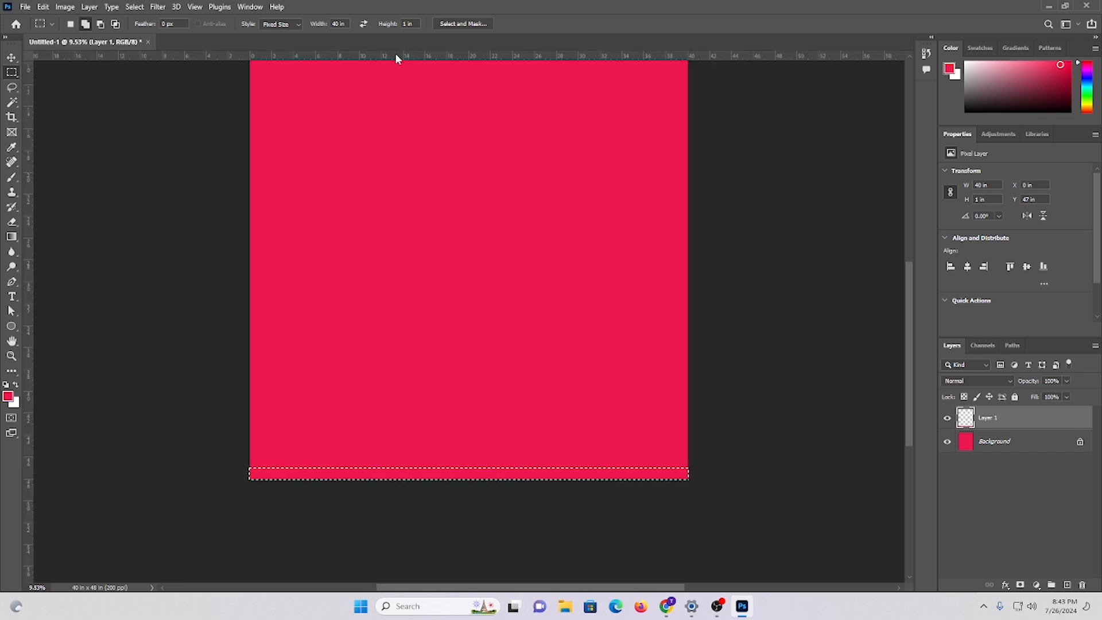
pyautogui.moveTo(396, 55); pyautogui.dragTo(478, 466)
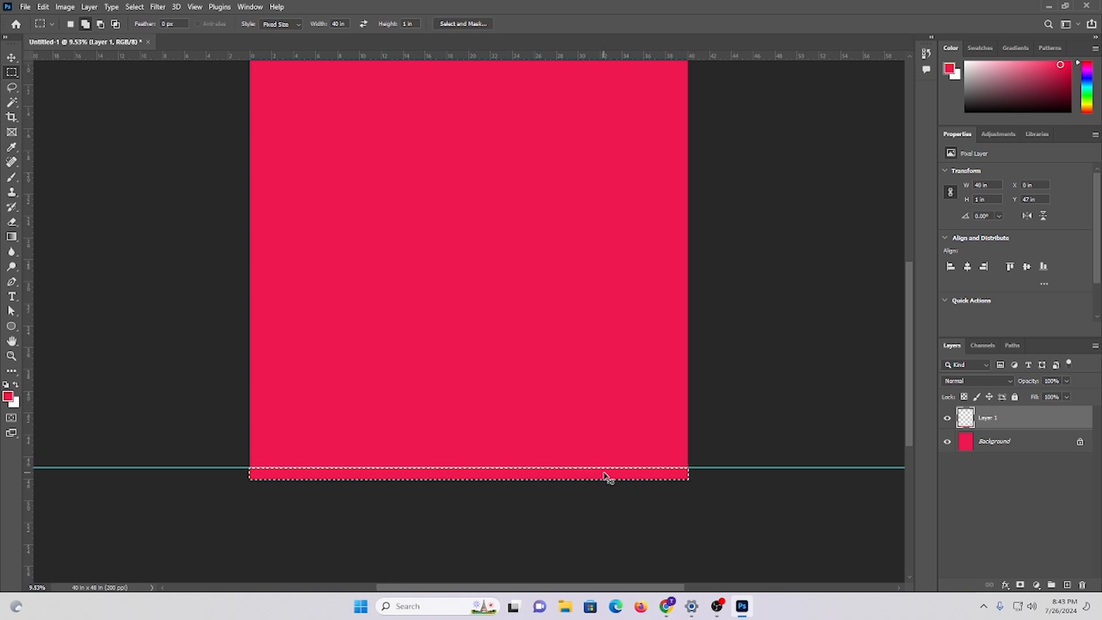
pyautogui.hotkey('ctrl', 'r')
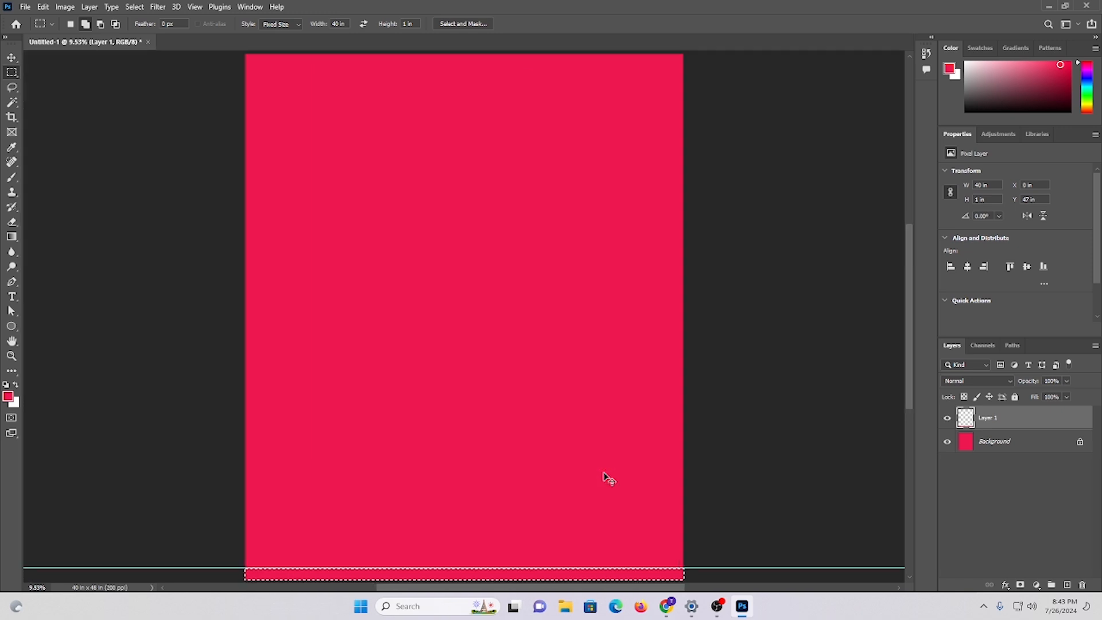
pyautogui.hotkey('ctrl', 'r')
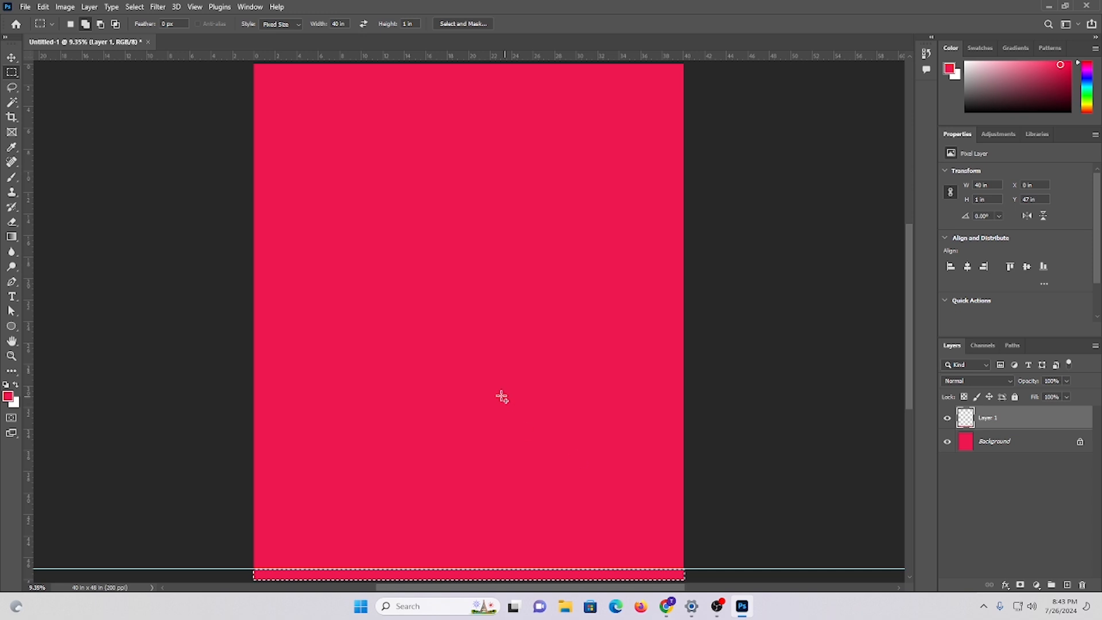
pyautogui.scroll(-2, 502, 397)
pyautogui.hotkey('ctrl', 'd')
pyautogui.scroll(-2, 492, 399)
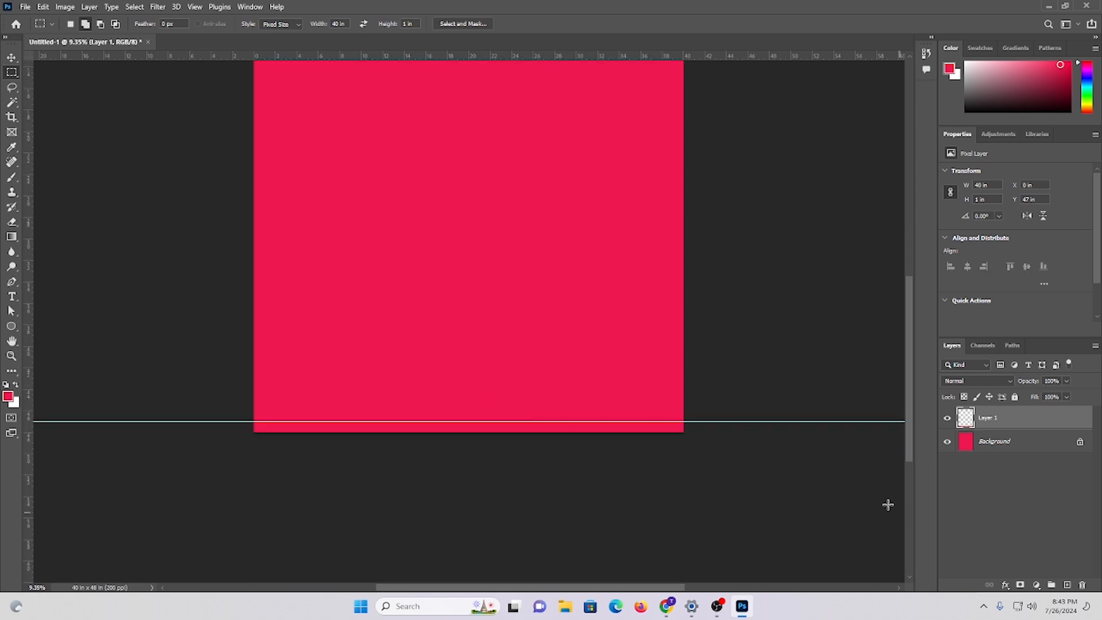
pyautogui.click(946, 443)
pyautogui.click(947, 443)
pyautogui.click(11, 57)
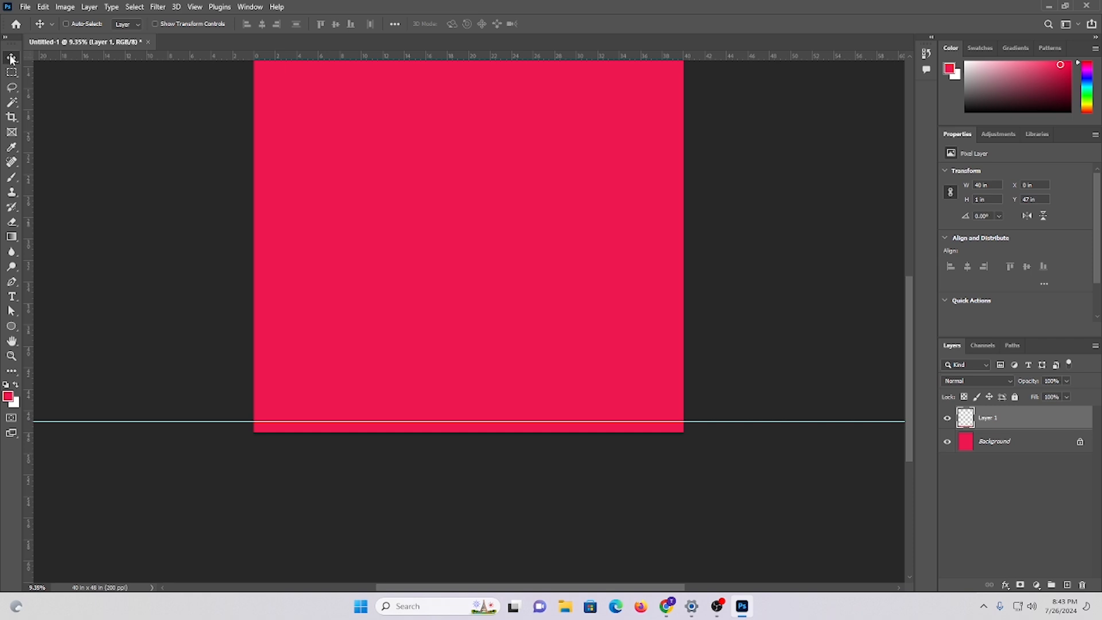
pyautogui.scroll(1, 597, 247)
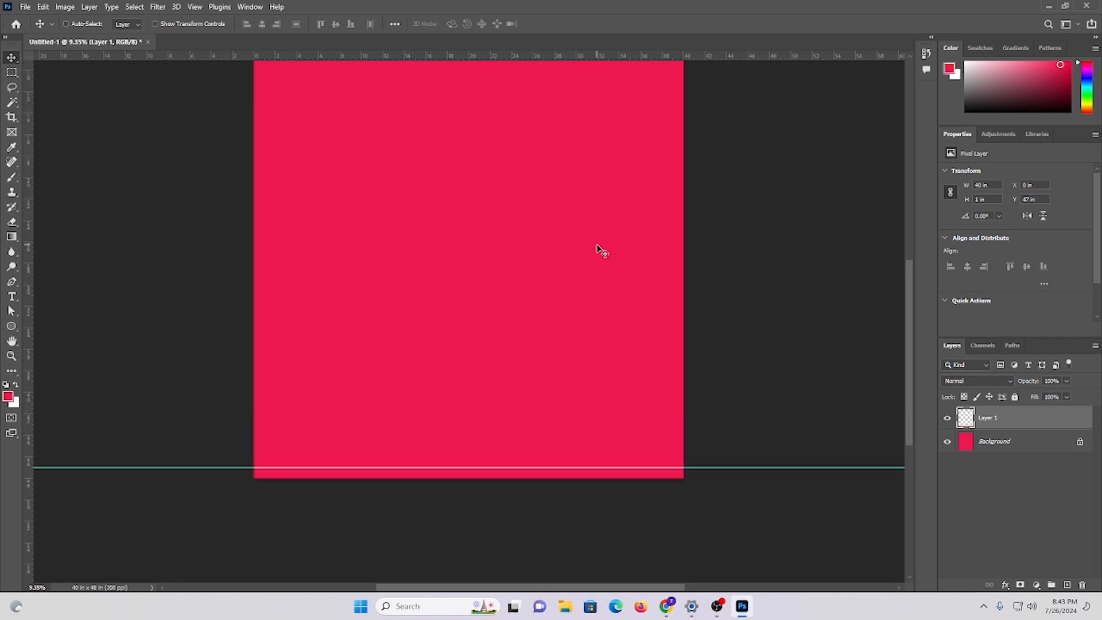
pyautogui.scroll(2, 598, 247)
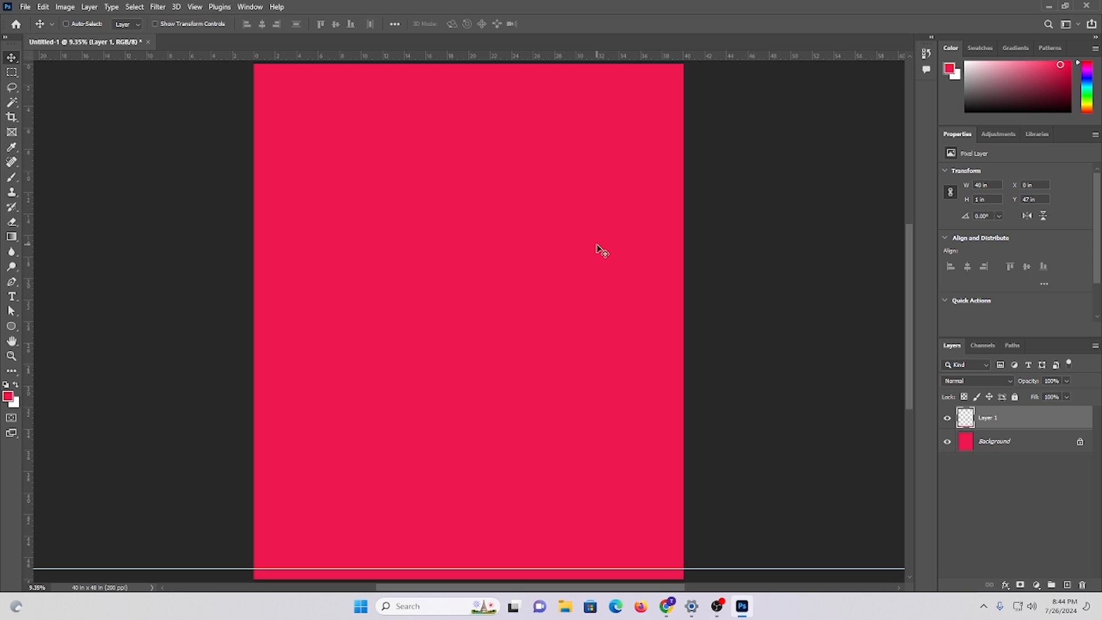
pyautogui.scroll(-1, 575, 264)
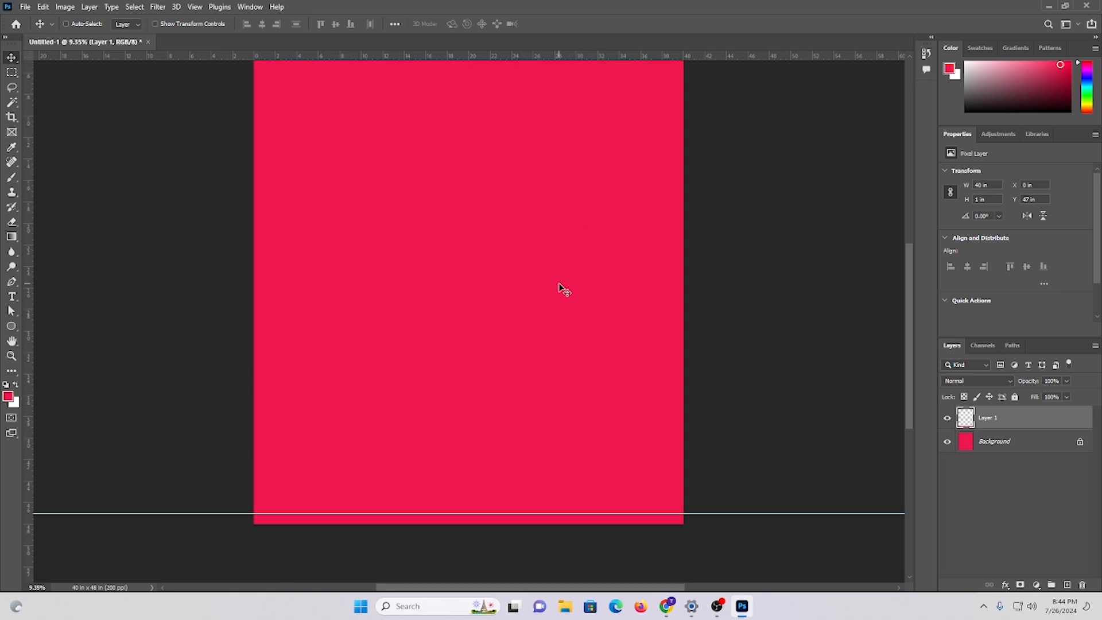
pyautogui.scroll(-1, 535, 276)
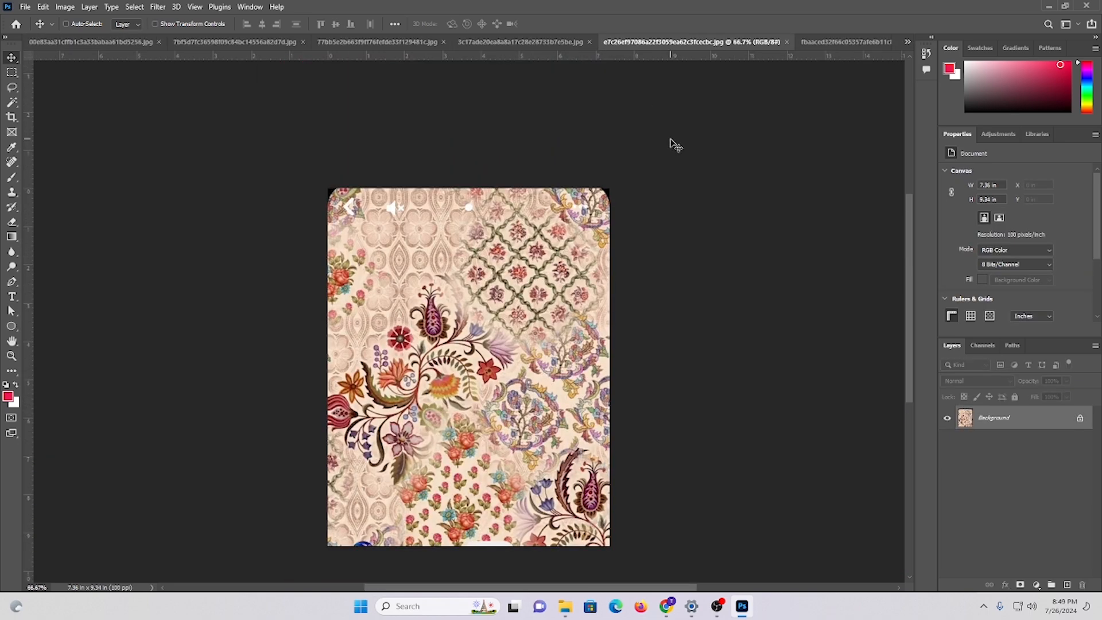
# - Resample the open floral patchwork image to a resolution of 200 pixels/inch, keeping its width and height in inches
pyautogui.hotkey('ctrl', '0')
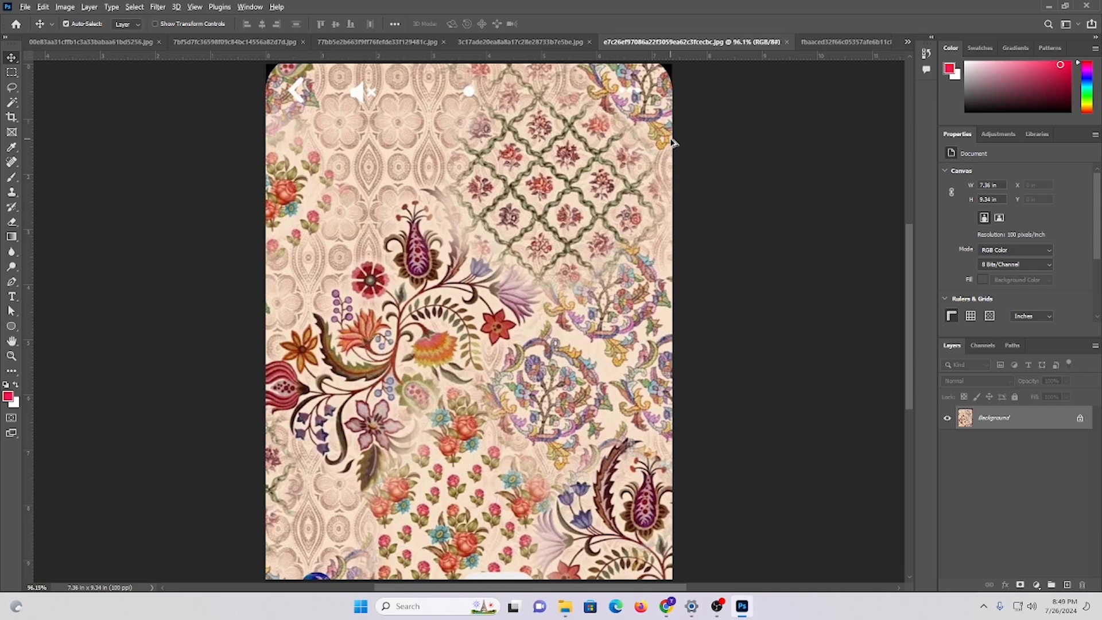
pyautogui.hotkey('ctrl', 'alt', 'i')
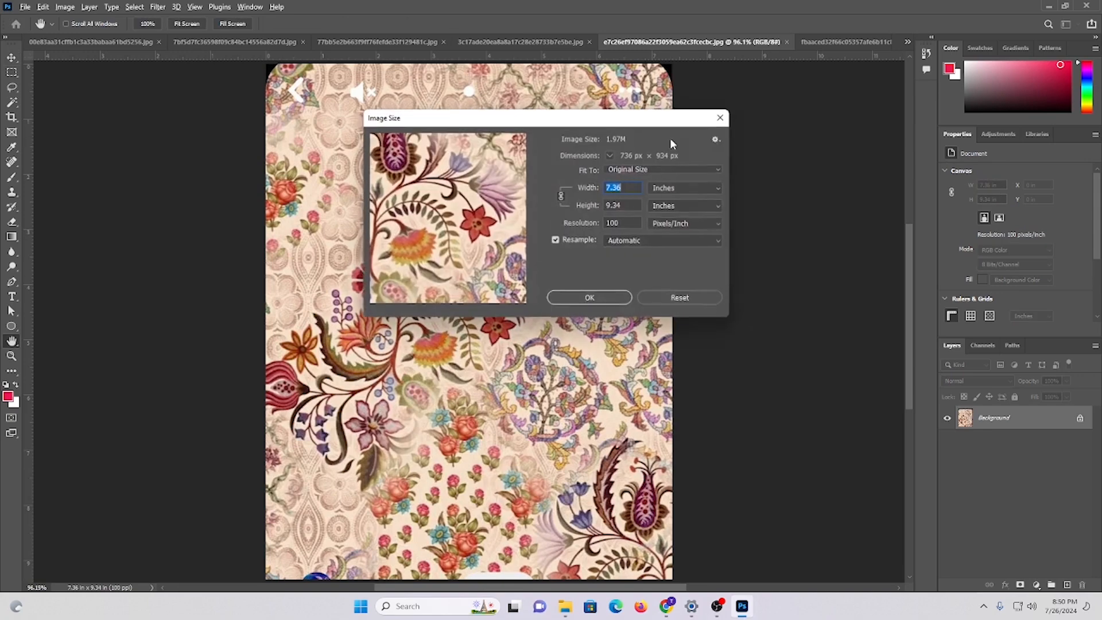
pyautogui.moveTo(626, 224); pyautogui.dragTo(591, 223)
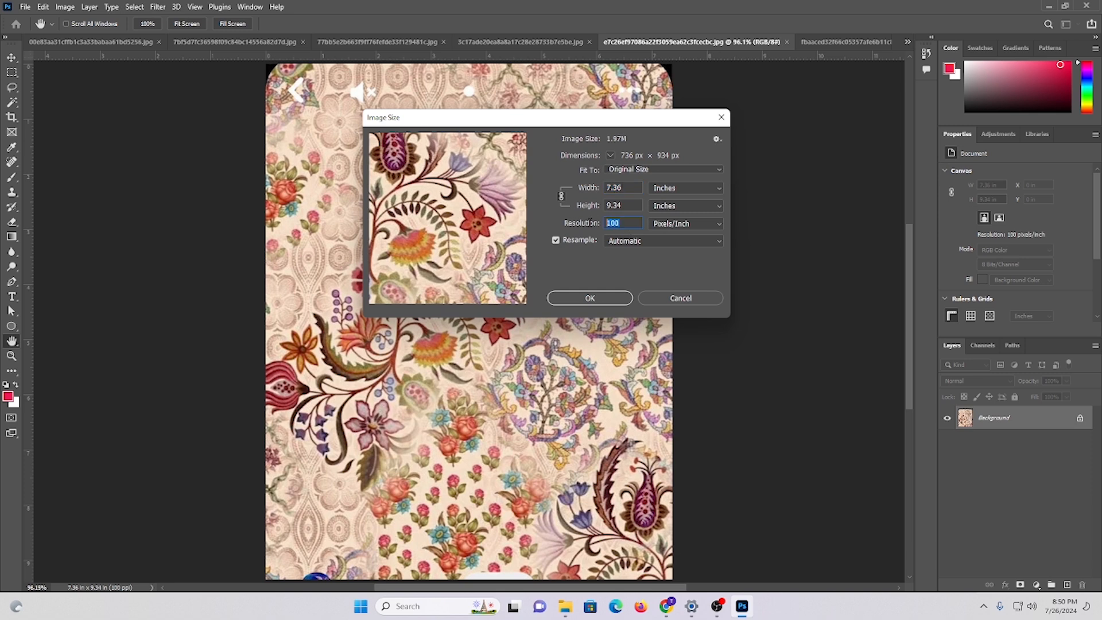
pyautogui.write('200')
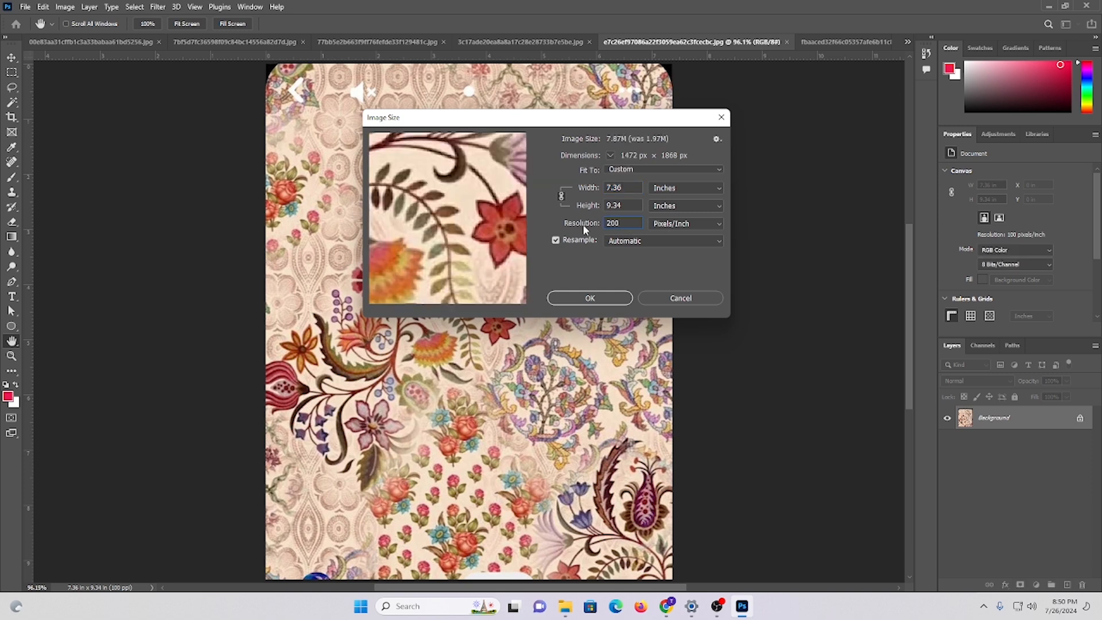
pyautogui.click(601, 299)
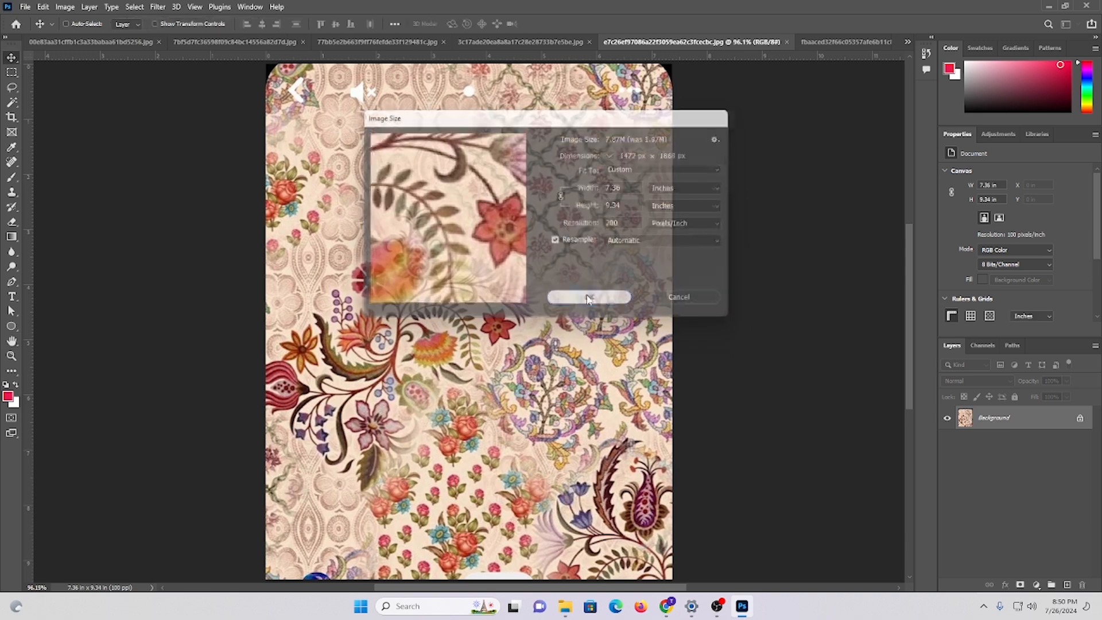
pyautogui.scroll(1, 664, 338)
pyautogui.hotkey('ctrl', '0')
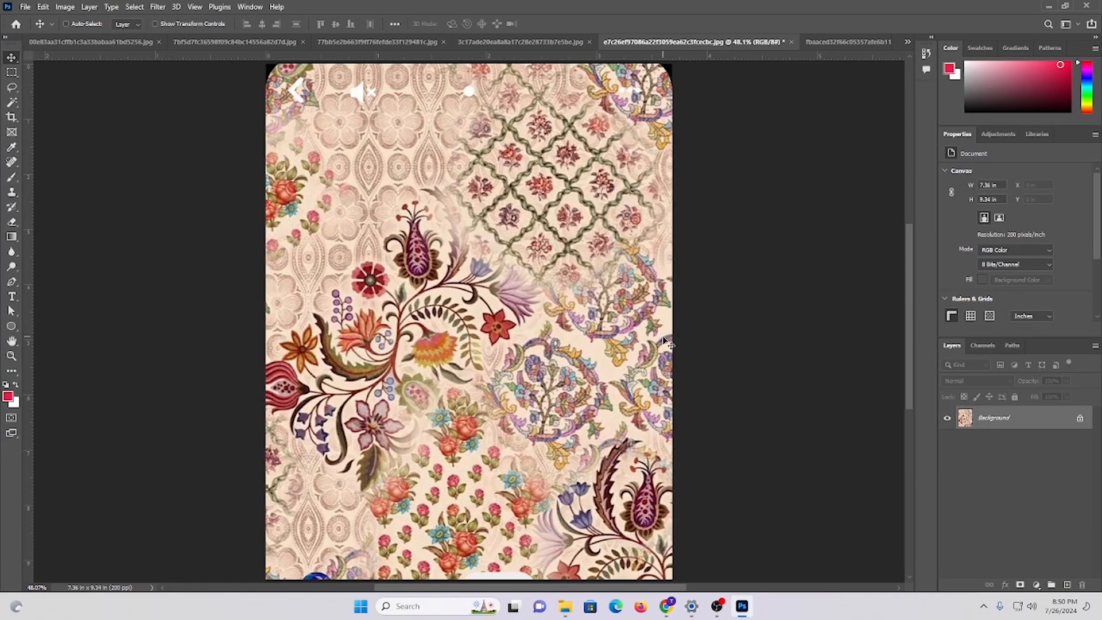
# - Apply an Oil Paint filter to the floral patchwork with Stylization 4.2, Cleanliness 1.1 and Scale 1.4
pyautogui.click(158, 6)
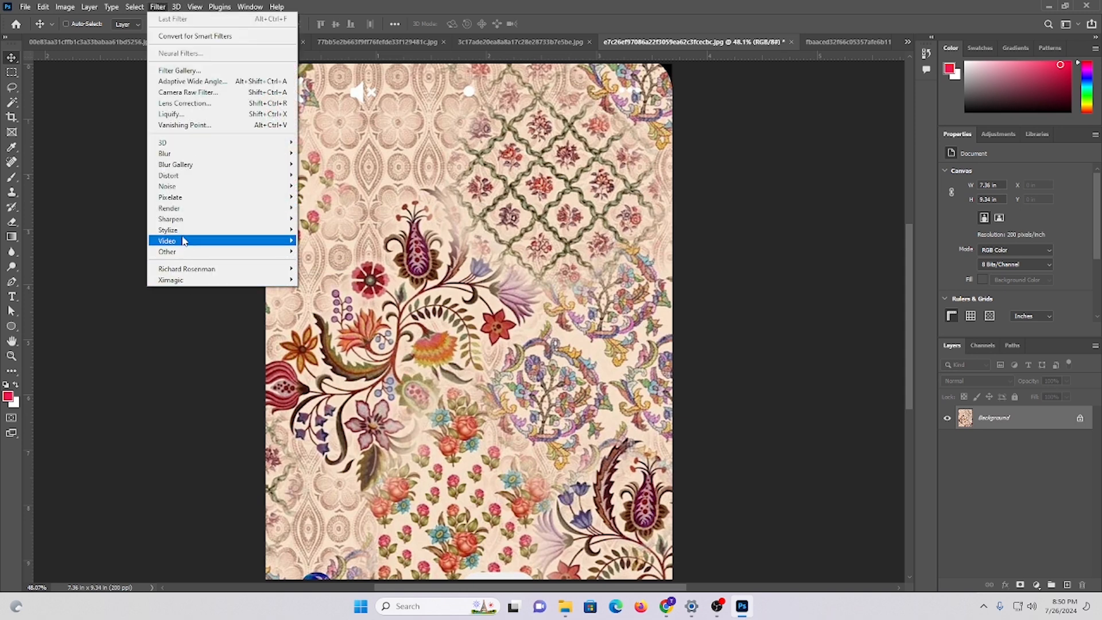
pyautogui.moveTo(203, 236)
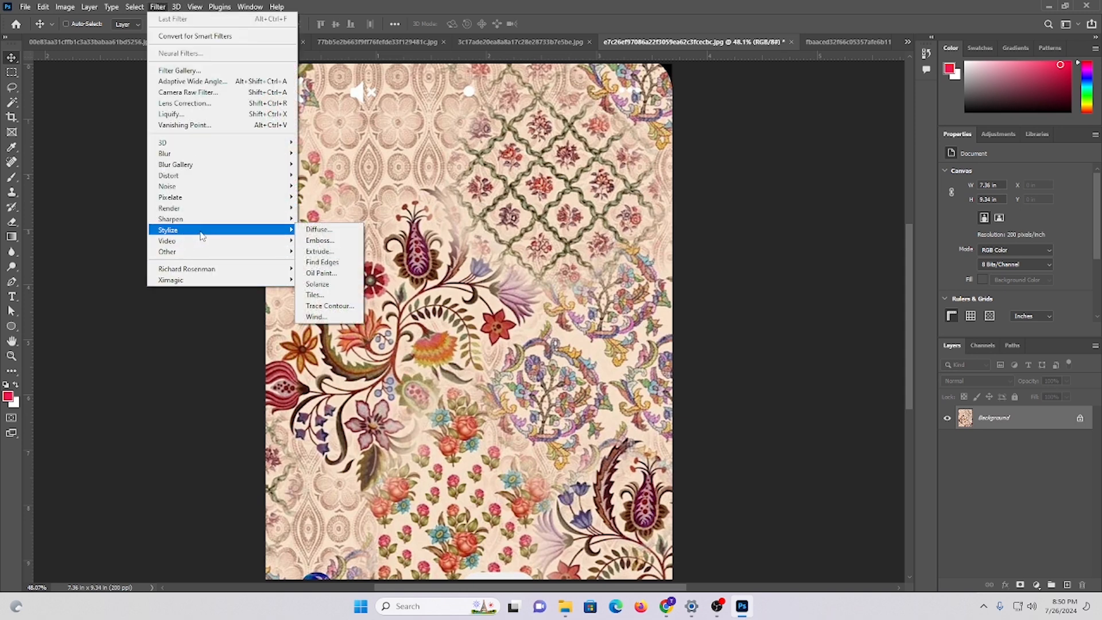
pyautogui.click(320, 273)
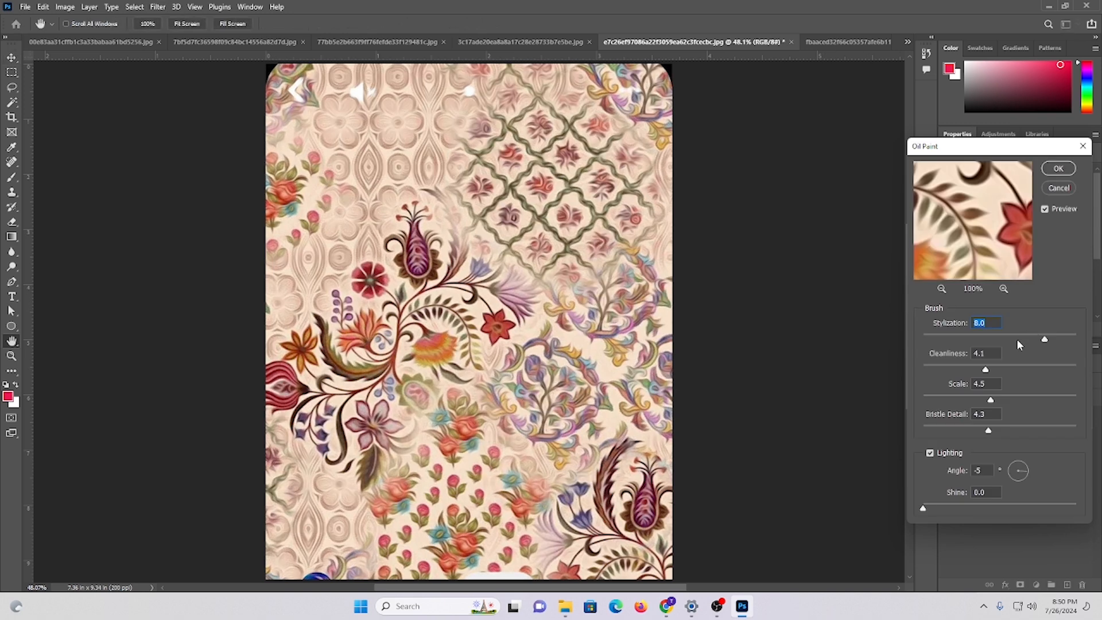
pyautogui.click(986, 336)
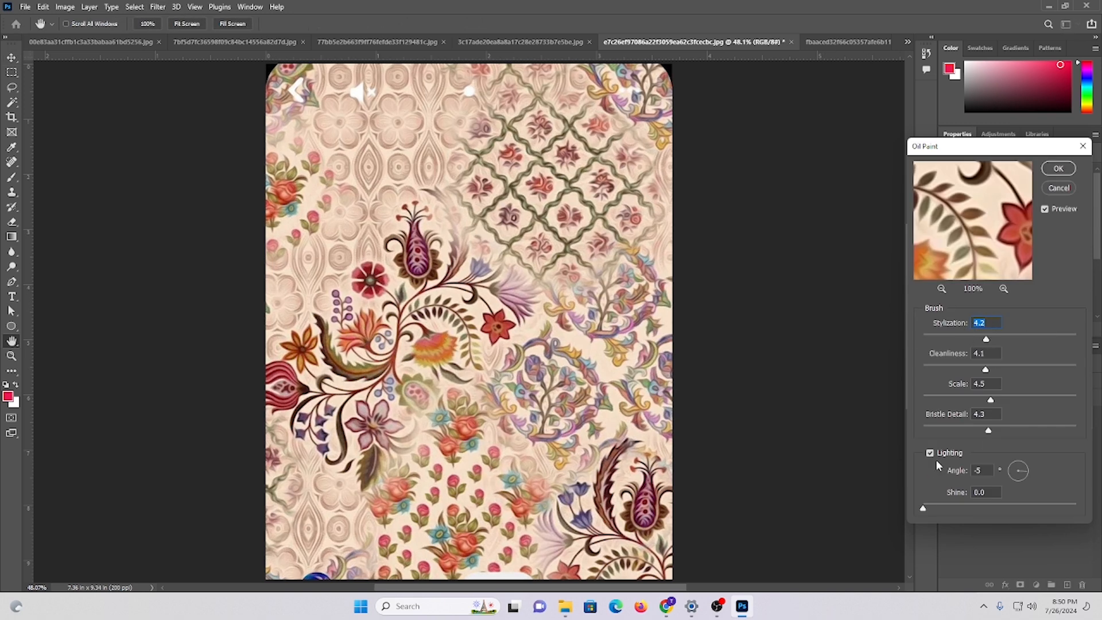
pyautogui.click(962, 397)
pyautogui.click(942, 366)
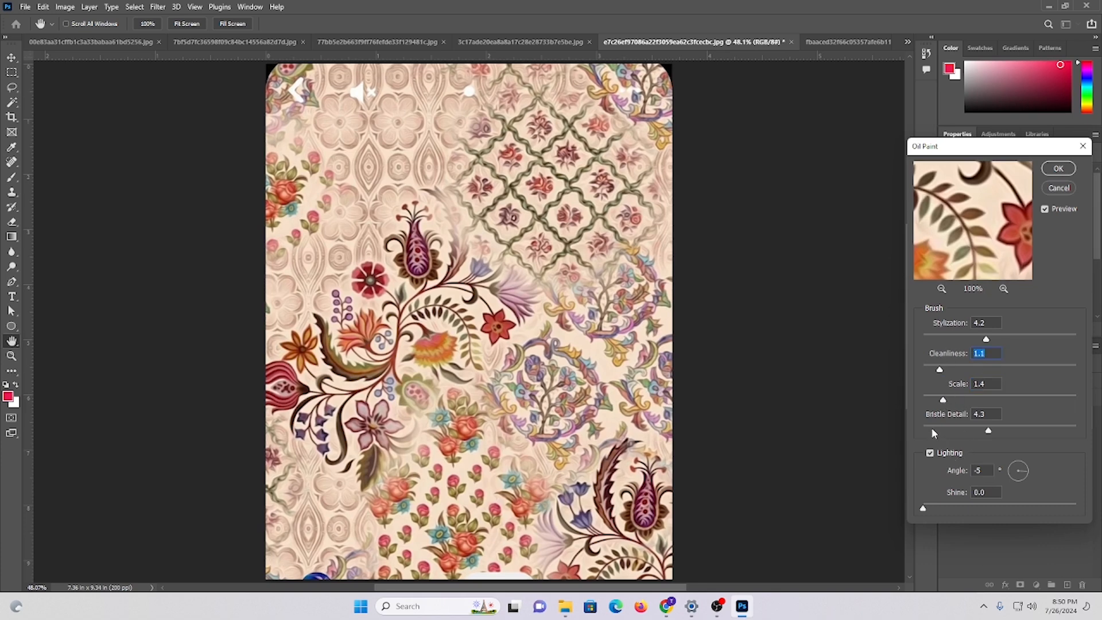
pyautogui.click(1058, 168)
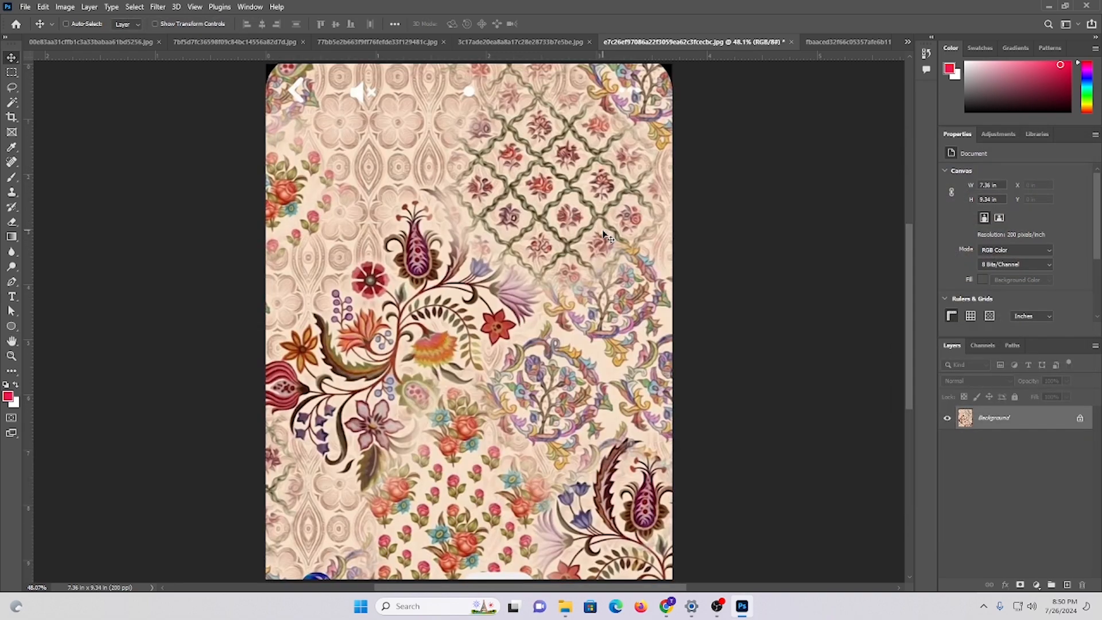
# - Unlock the Background layer and select the patchwork's full width in Normal marquee style, from below its rounded top corners to the bottom edge
pyautogui.click(1080, 419)
pyautogui.scroll(2, 464, 343)
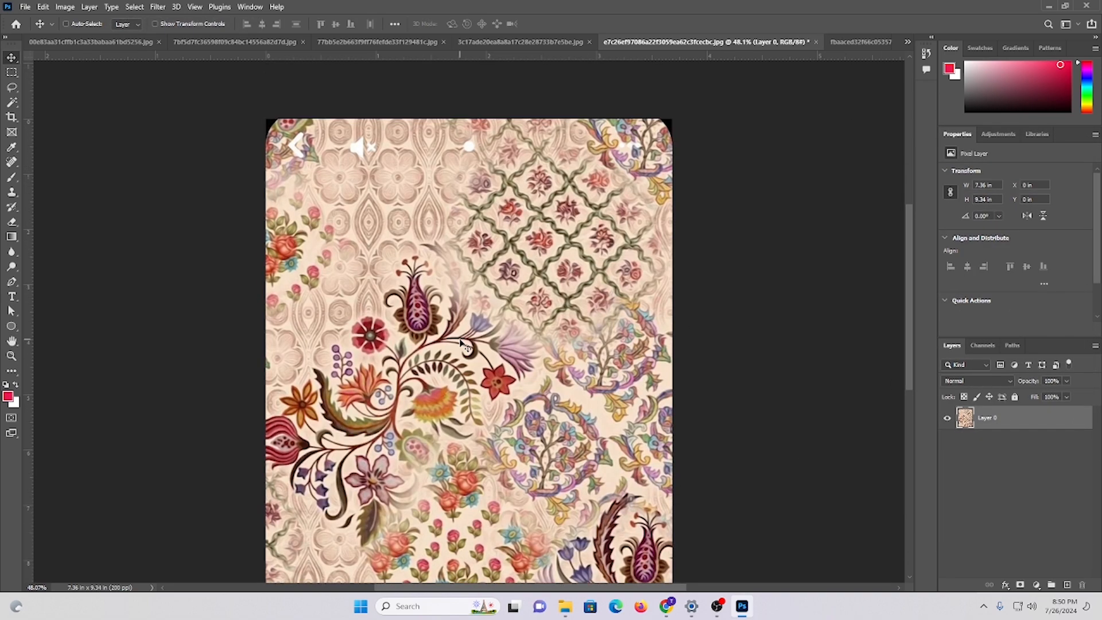
pyautogui.scroll(-2, 464, 343)
pyautogui.click(12, 73)
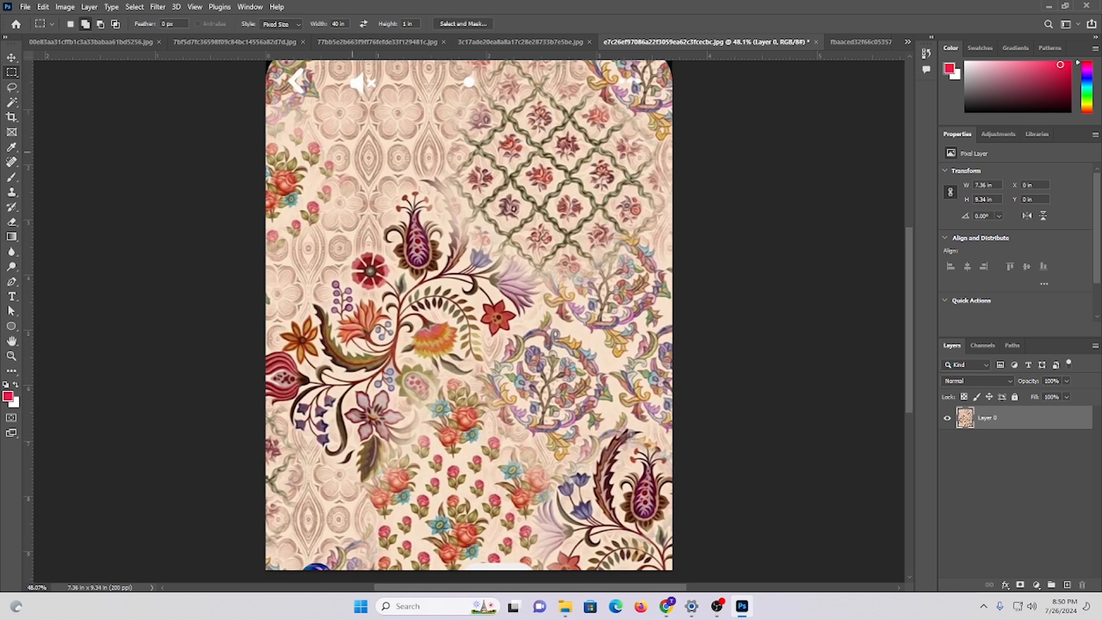
pyautogui.moveTo(268, 98); pyautogui.dragTo(871, 546)
pyautogui.click(280, 24)
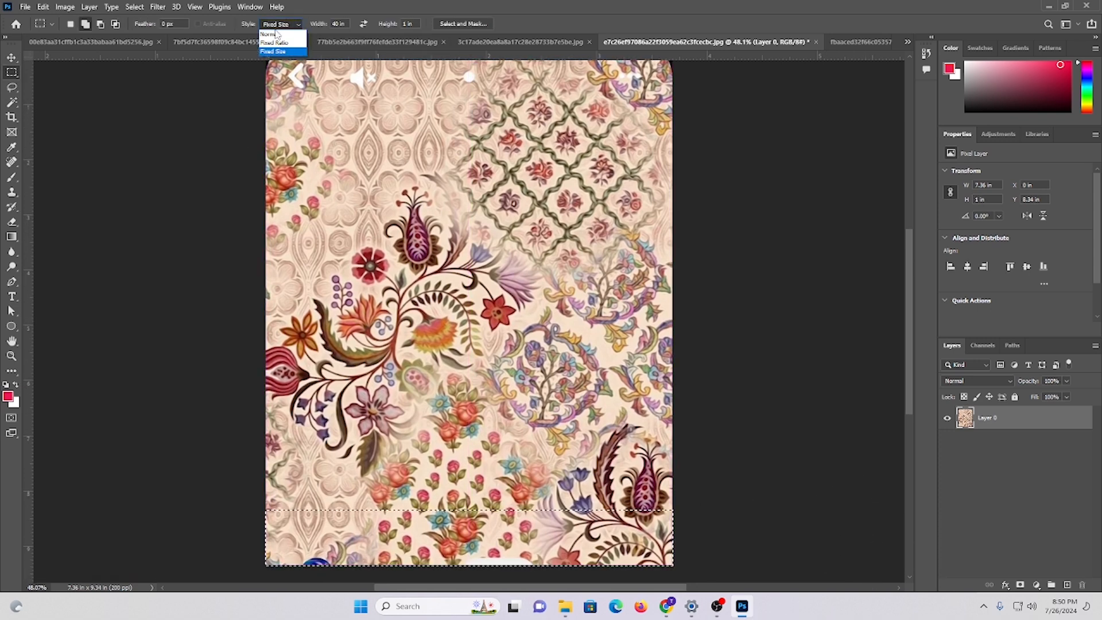
pyautogui.click(276, 33)
pyautogui.click(370, 305)
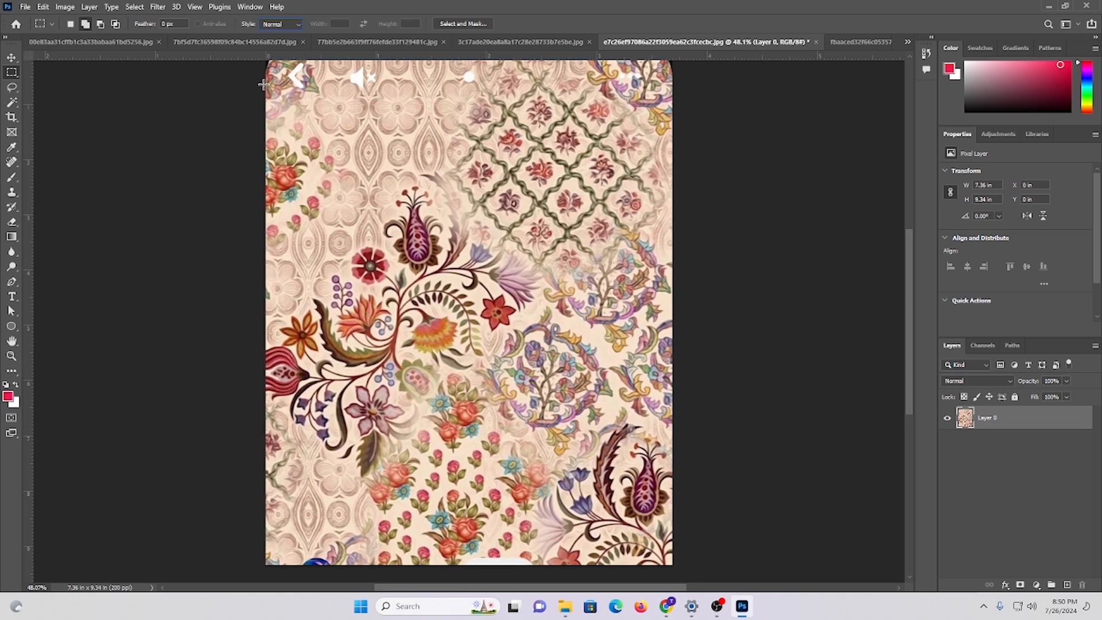
pyautogui.moveTo(263, 83); pyautogui.dragTo(876, 581)
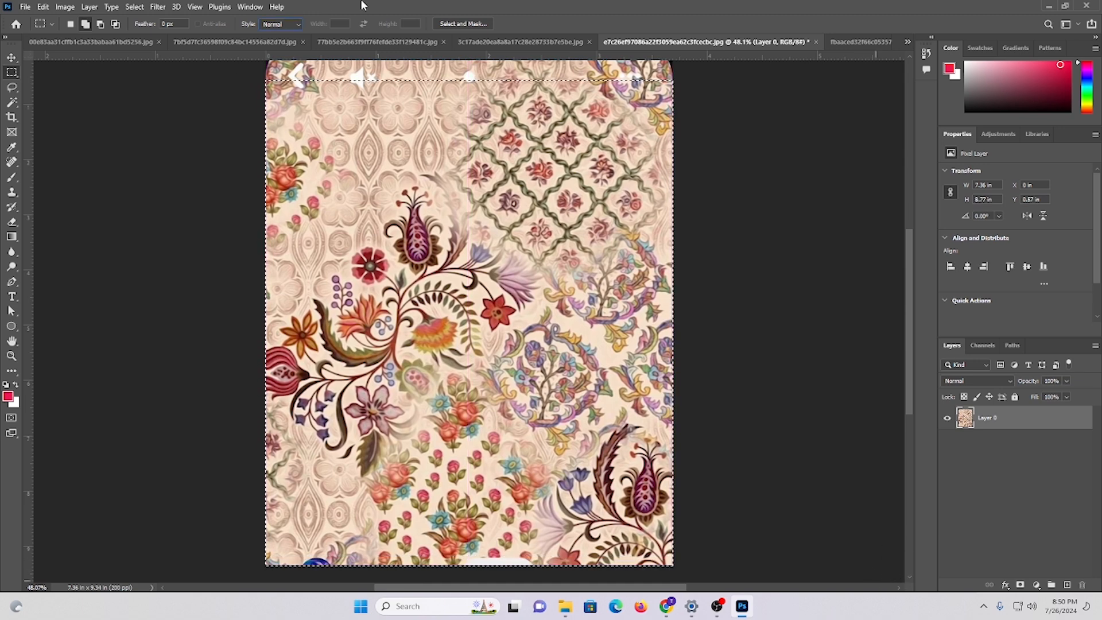
pyautogui.click(907, 41)
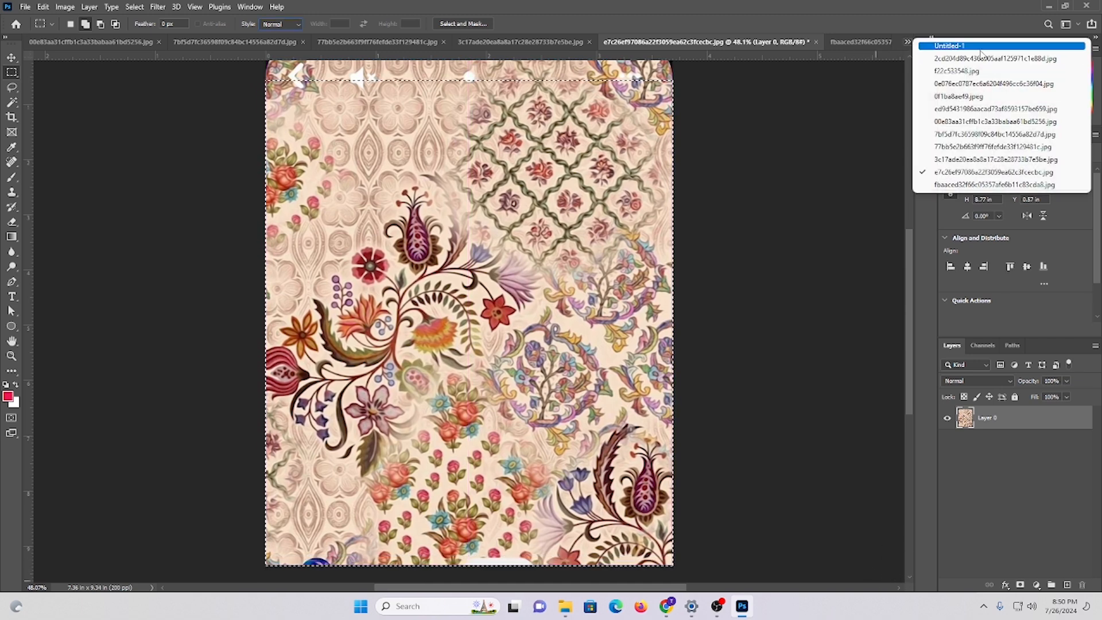
pyautogui.click(982, 46)
pyautogui.scroll(-2, 485, 261)
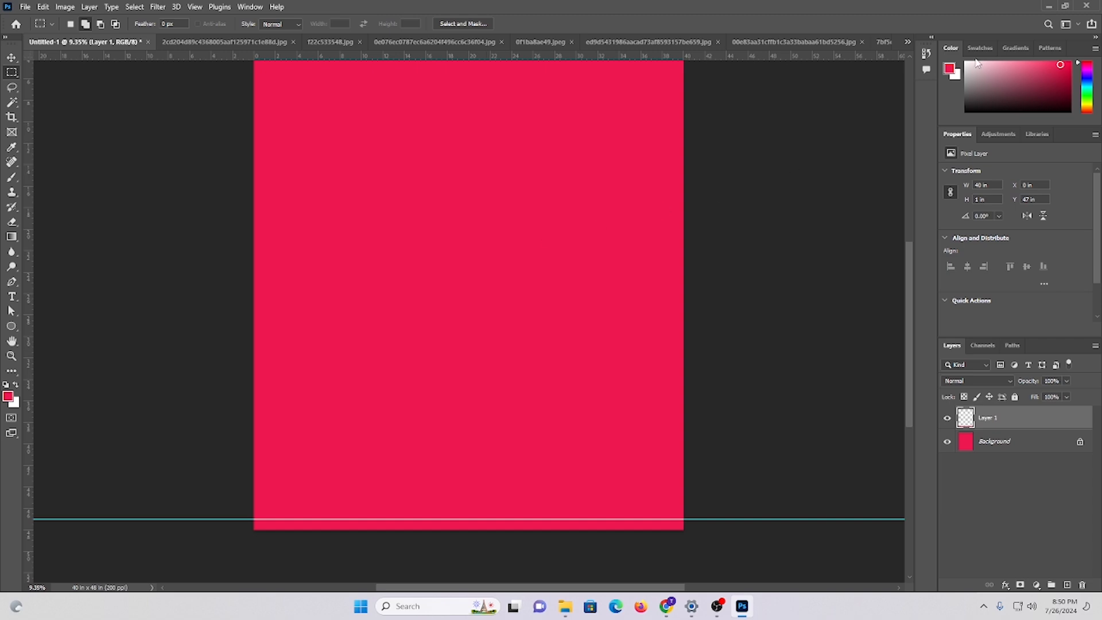
pyautogui.click(908, 41)
pyautogui.click(958, 181)
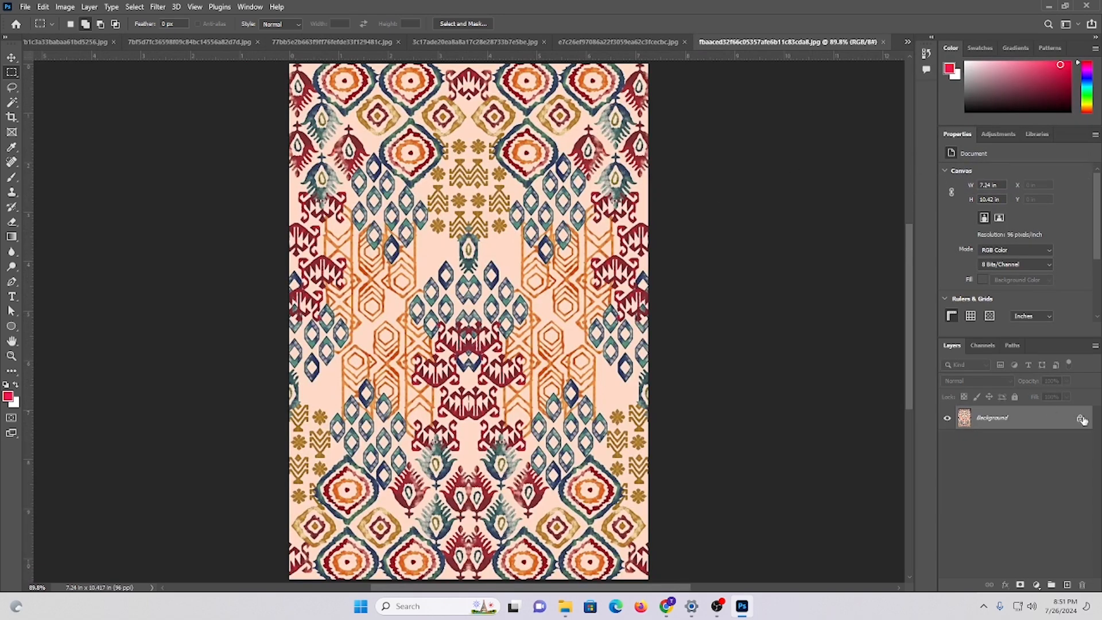
pyautogui.click(618, 42)
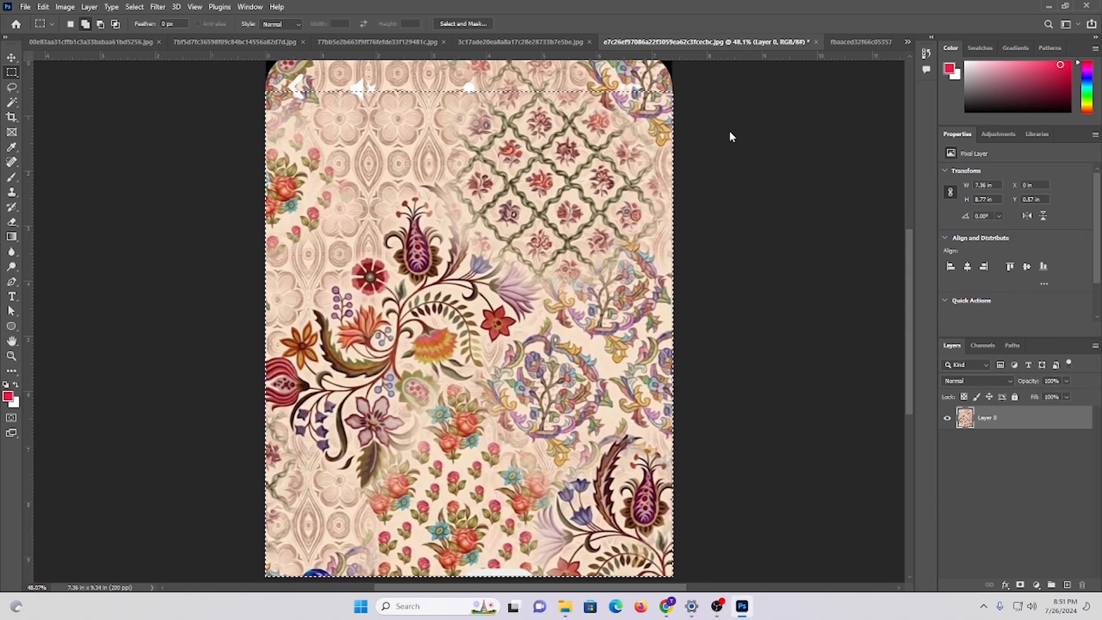
pyautogui.scroll(3, 642, 360)
pyautogui.scroll(-4, 642, 360)
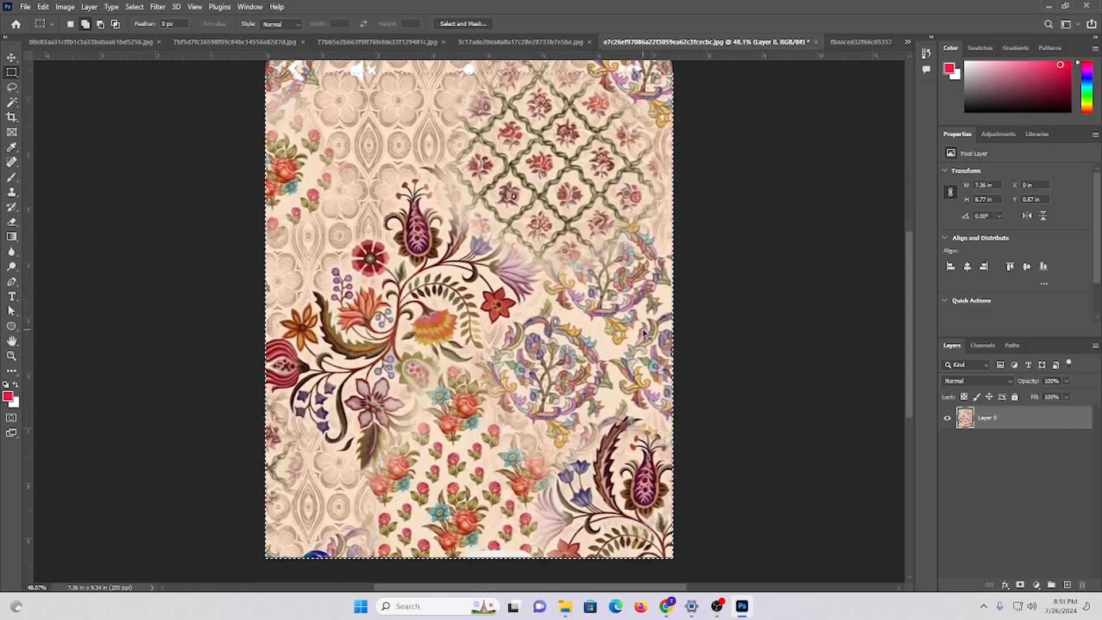
pyautogui.click(930, 37)
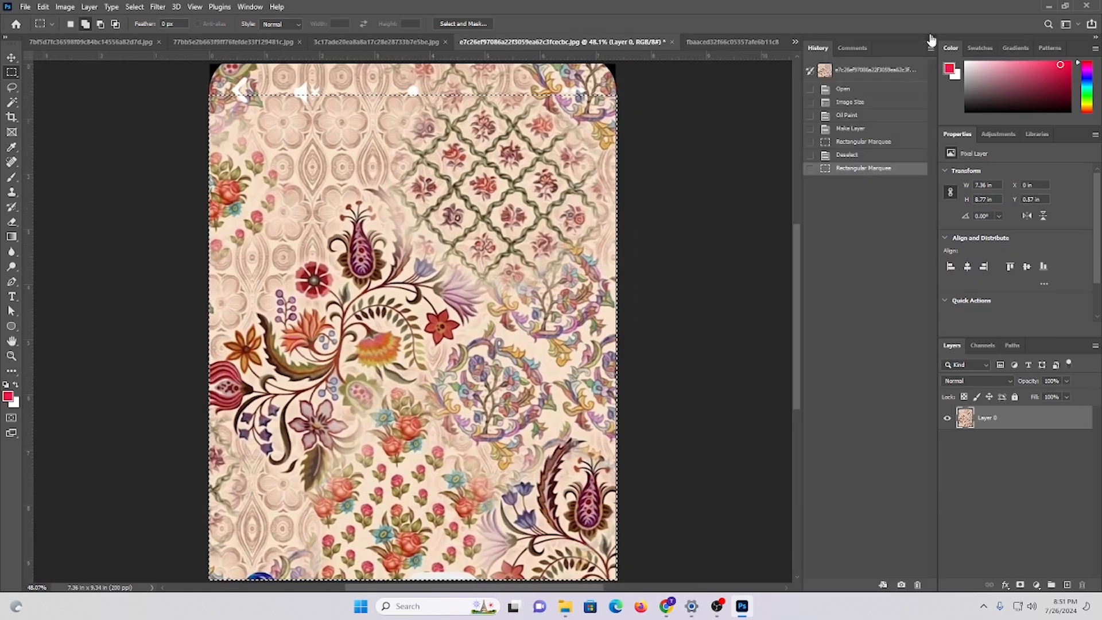
pyautogui.click(929, 38)
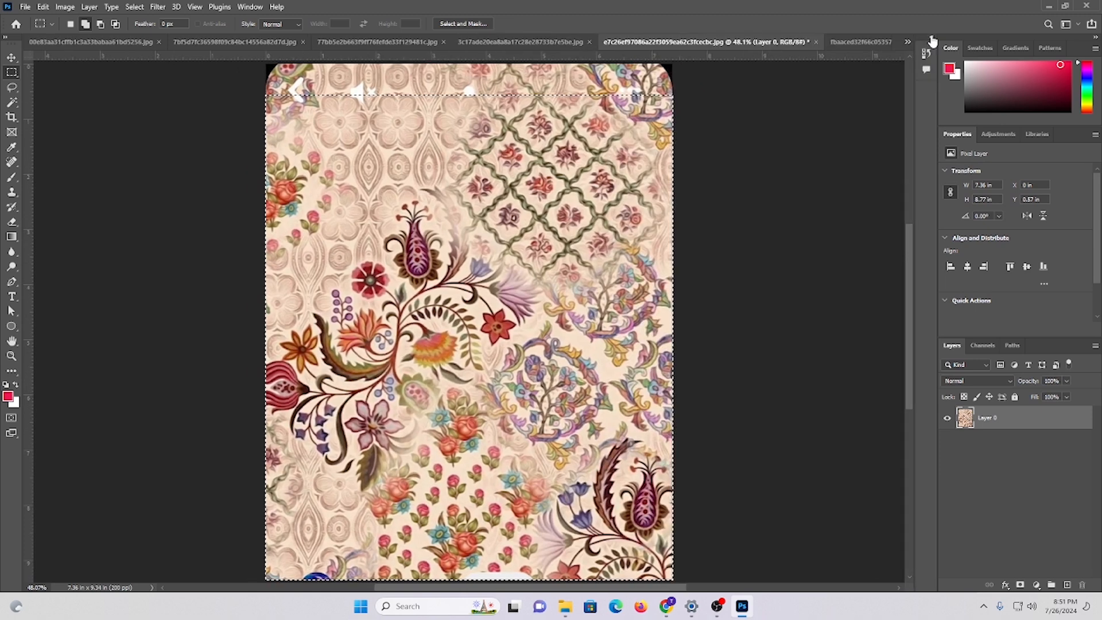
# - Copy the selected patchwork area into the Untitled-1 document as a new layer
pyautogui.click(908, 43)
pyautogui.click(969, 51)
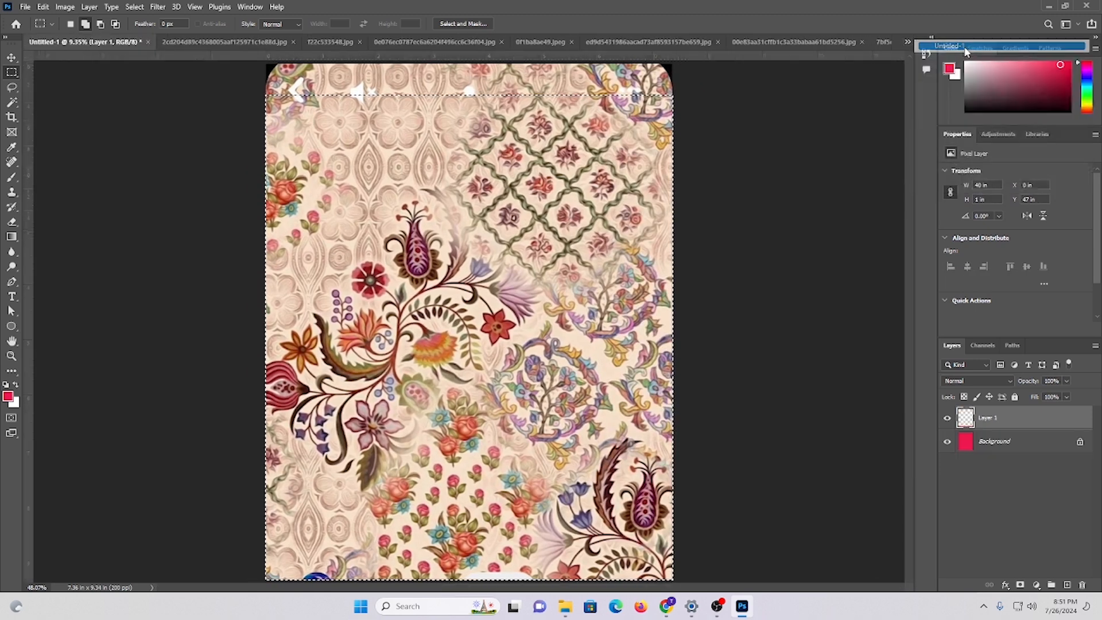
pyautogui.moveTo(356, 244); pyautogui.dragTo(356, 244)
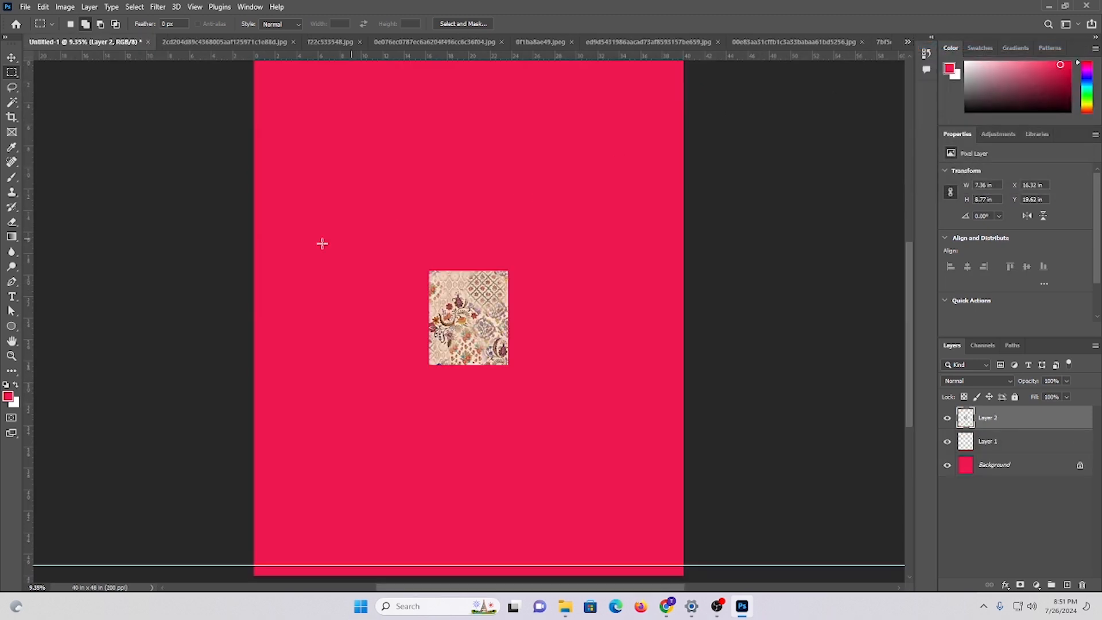
# - Delete the thin strip with the stray icon marks along the pasted patchwork's bottom edge and clear the selection
pyautogui.click(12, 57)
pyautogui.scroll(-2, 526, 325)
pyautogui.scroll(8, 534, 332)
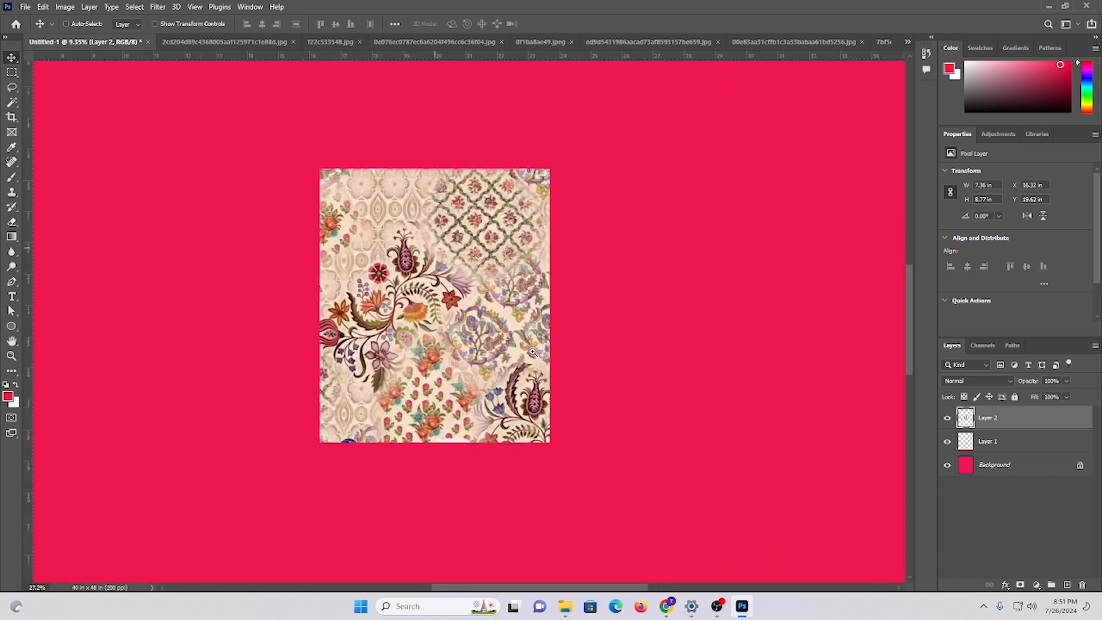
pyautogui.moveTo(541, 338); pyautogui.dragTo(480, 329)
pyautogui.scroll(-2, 370, 467)
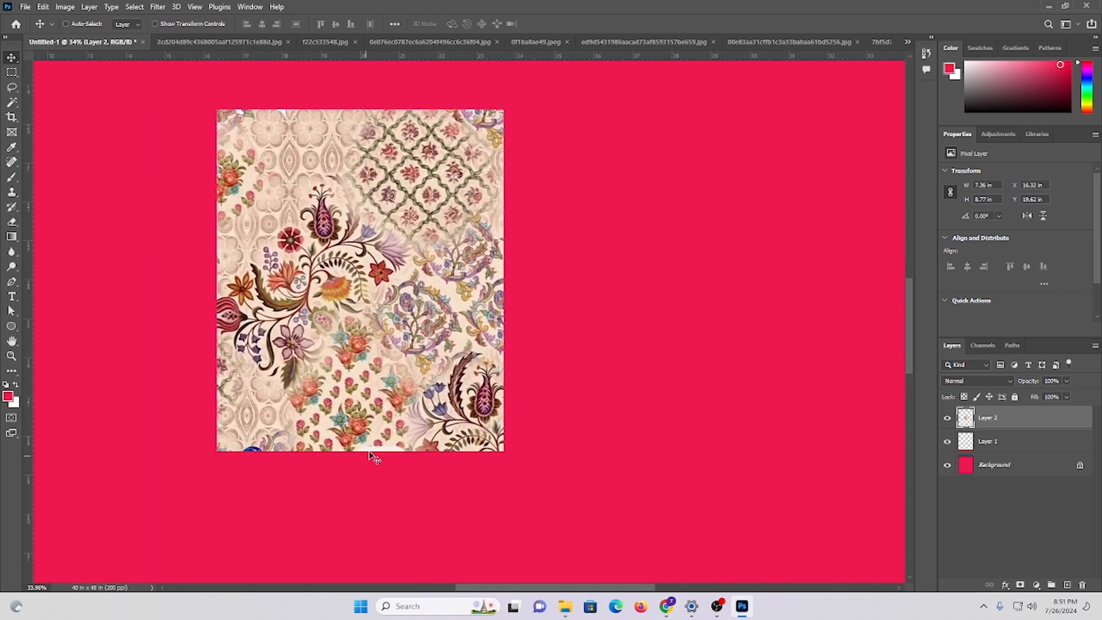
pyautogui.moveTo(369, 437); pyautogui.dragTo(397, 439)
pyautogui.scroll(2, 396, 438)
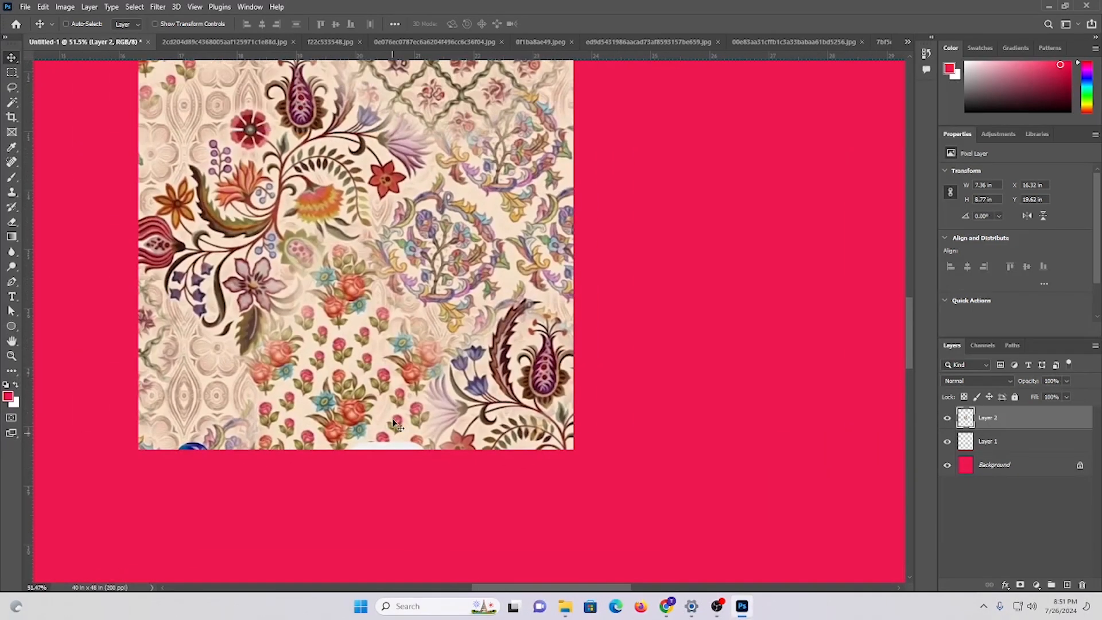
pyautogui.scroll(-3, 371, 409)
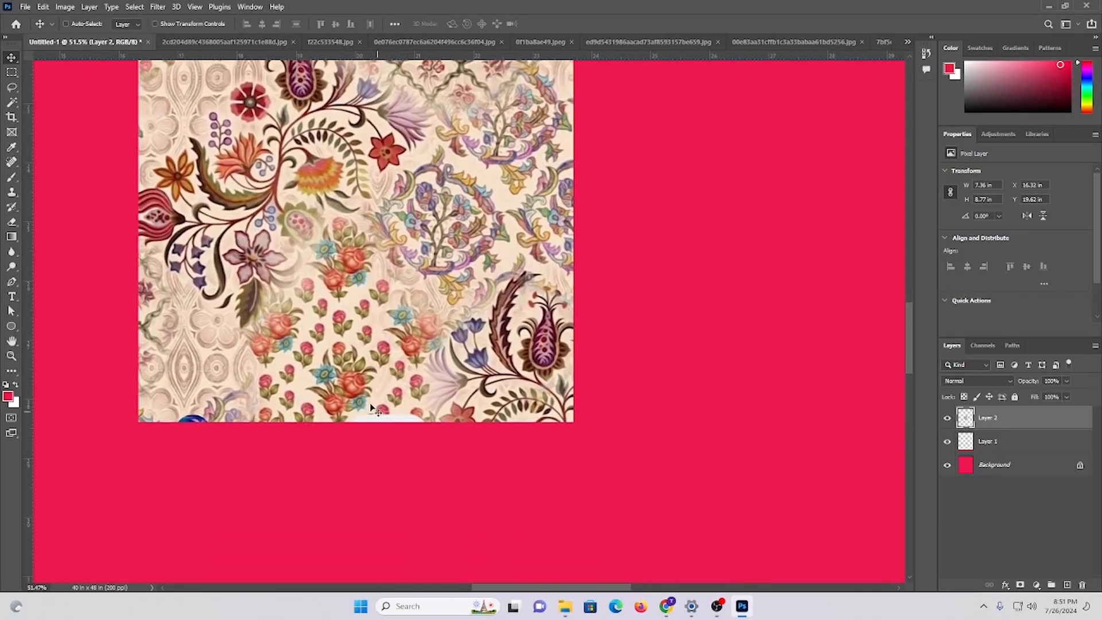
pyautogui.click(11, 73)
pyautogui.moveTo(614, 512); pyautogui.dragTo(84, 408)
pyautogui.press('Delete')
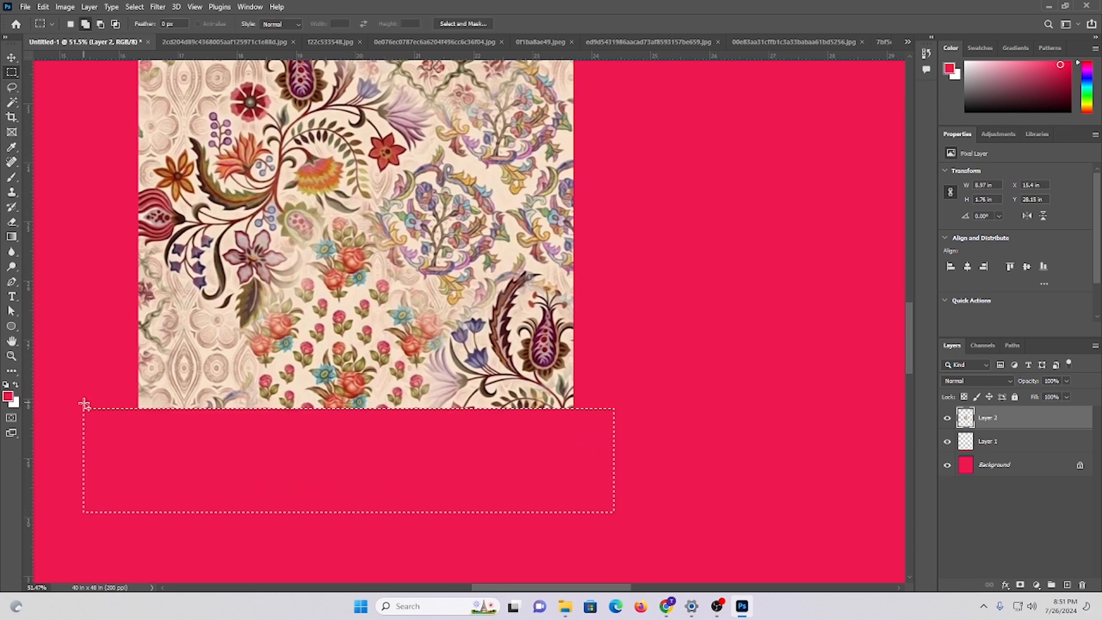
pyautogui.hotkey('ctrl', 'd')
# - Duplicate the trimmed patchwork to its right and flip the copy horizontally
pyautogui.click(9, 58)
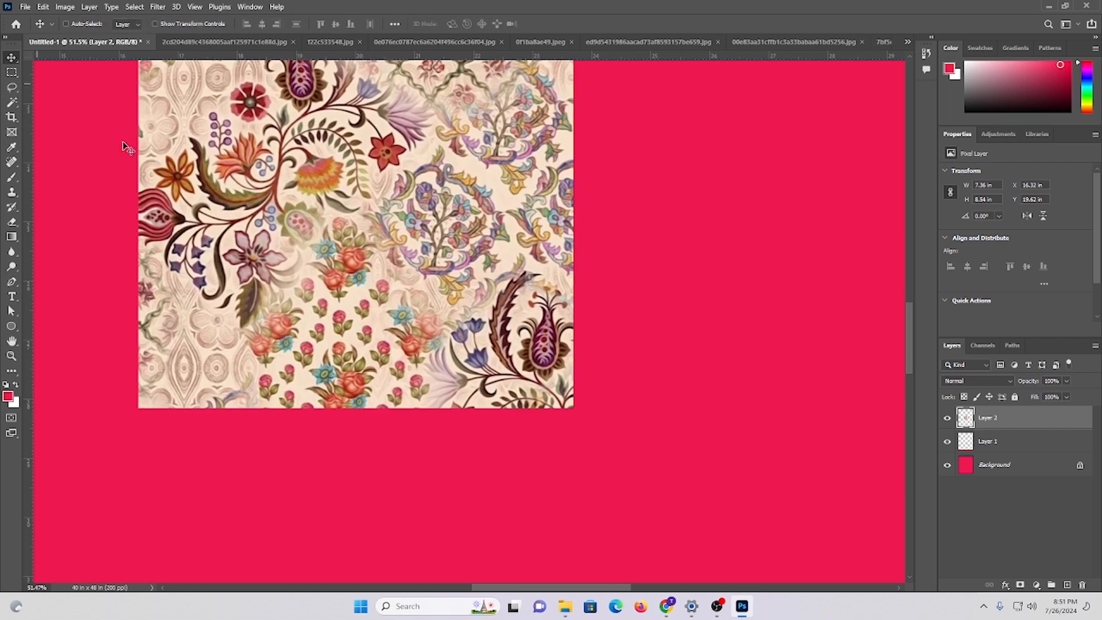
pyautogui.scroll(3, 344, 219)
pyautogui.scroll(-4, 402, 241)
pyautogui.scroll(2, 438, 248)
pyautogui.moveTo(440, 248); pyautogui.dragTo(589, 243)
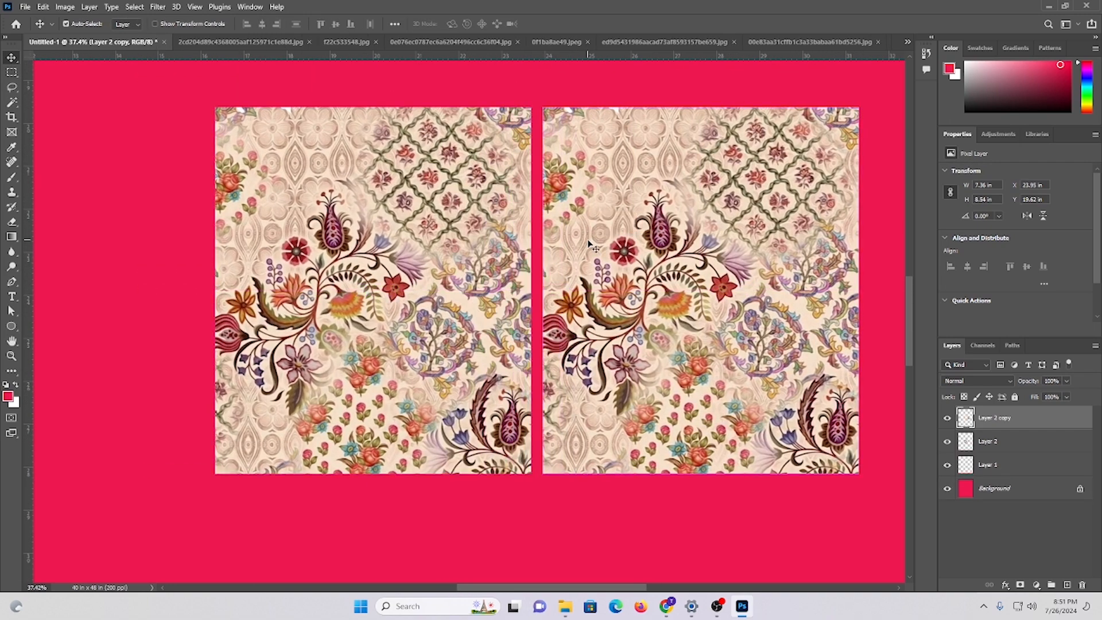
pyautogui.hotkey('ctrl', 't')
pyautogui.rightClick(589, 244)
pyautogui.click(626, 468)
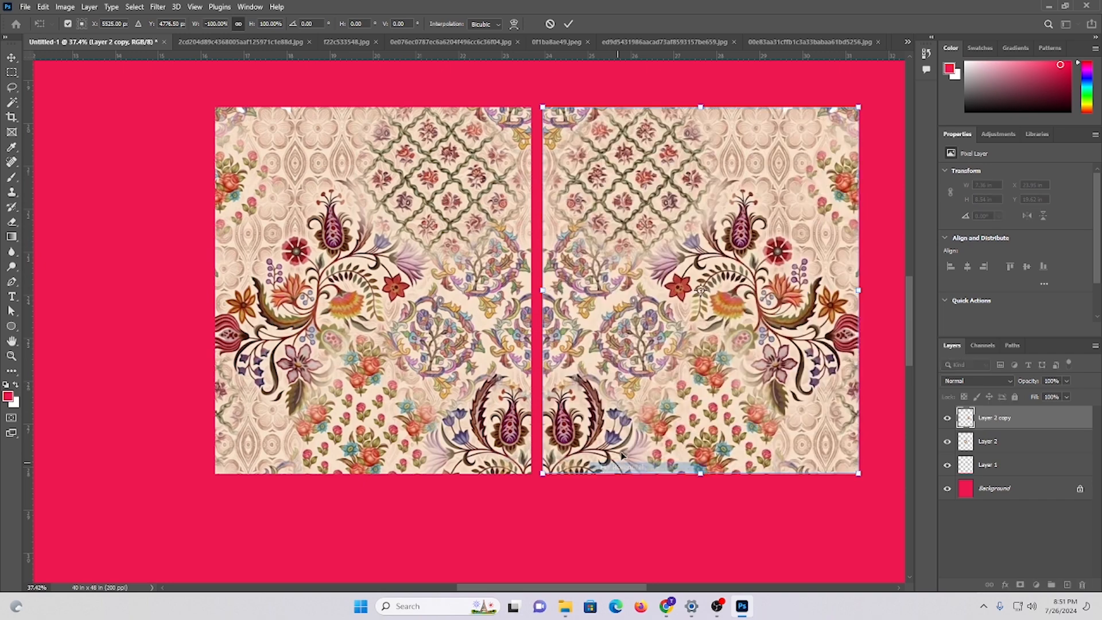
pyautogui.press('Return')
# - Close the gap between the mirrored copy and the original patchwork, and merge the two layers
pyautogui.scroll(-3, 649, 219)
pyautogui.moveTo(519, 228); pyautogui.dragTo(588, 305)
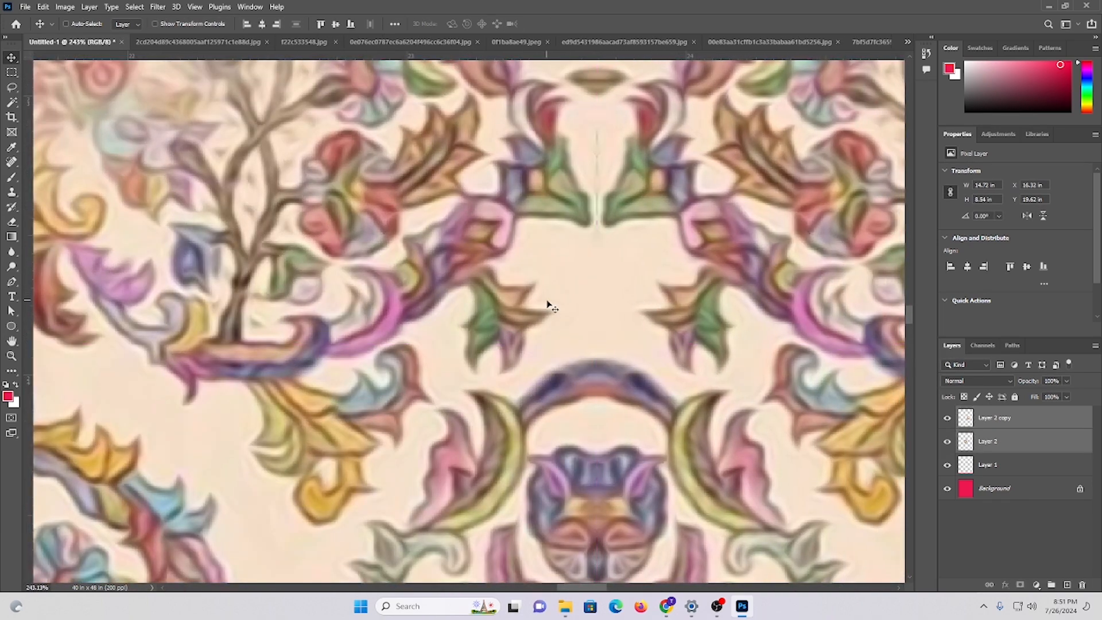
pyautogui.hotkey('ctrl', 'e')
# - Duplicate the merged patchwork pair downward and flip the copy vertically
pyautogui.moveTo(527, 281); pyautogui.dragTo(344, 226)
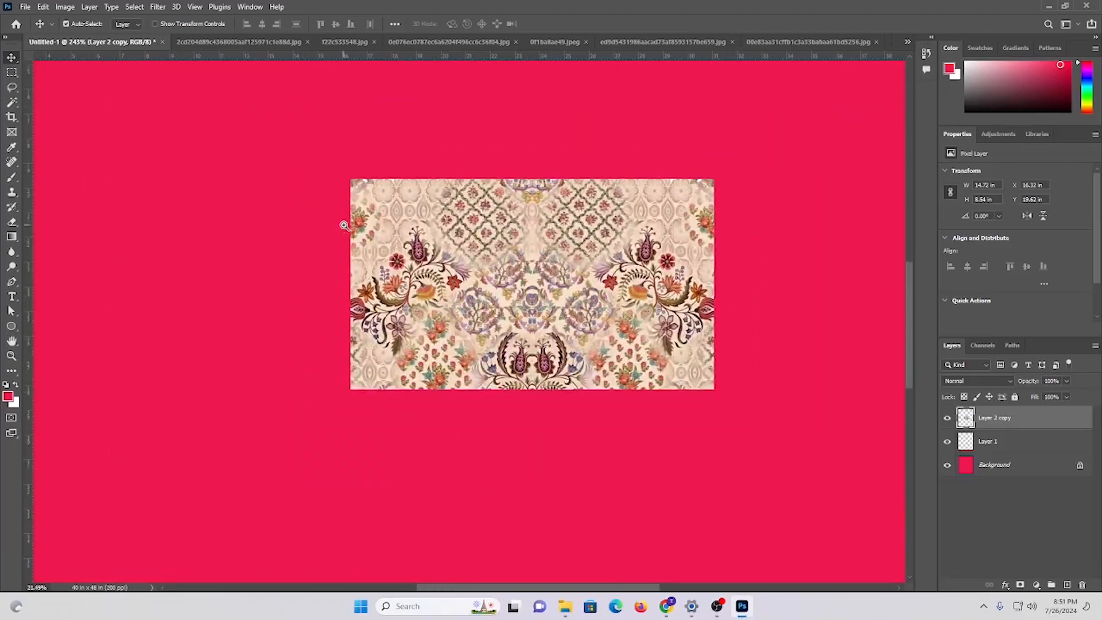
pyautogui.scroll(-1, 459, 215)
pyautogui.moveTo(540, 207); pyautogui.dragTo(543, 353)
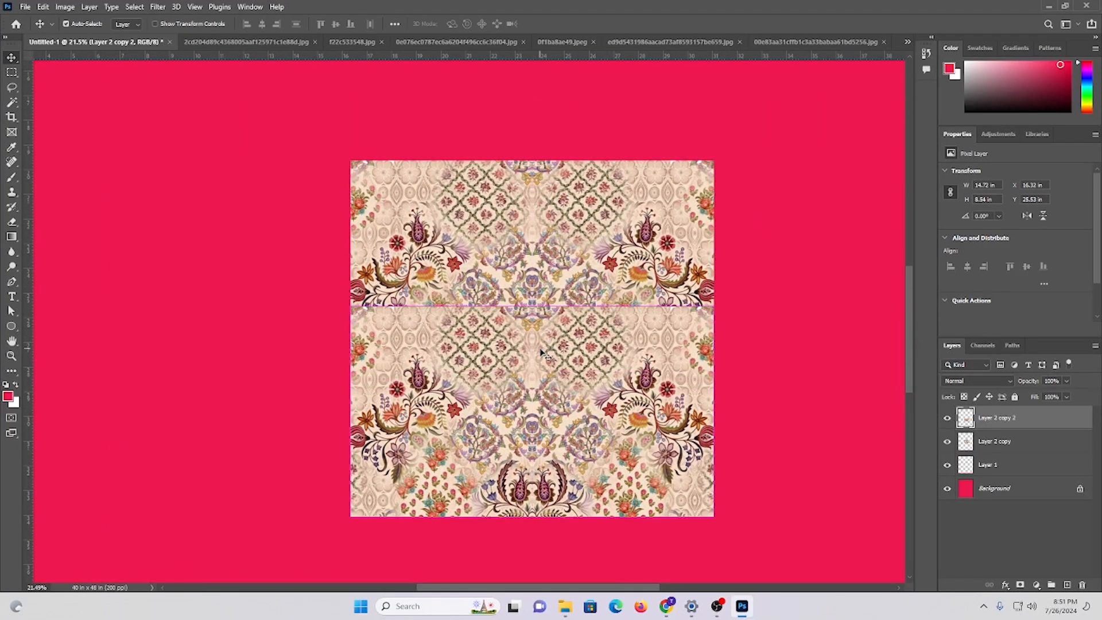
pyautogui.hotkey('ctrl', 't')
pyautogui.rightClick(542, 353)
pyautogui.click(573, 585)
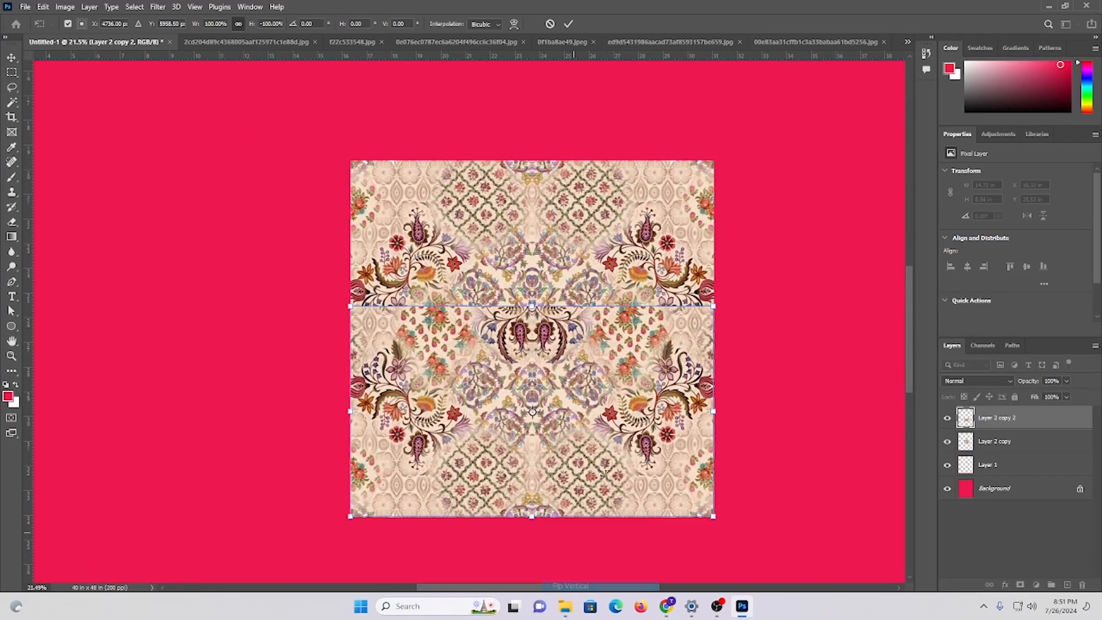
# - Butt the vertically flipped copy against the lower edge of the upper pair and merge both layers
pyautogui.moveTo(521, 258); pyautogui.dragTo(522, 325)
pyautogui.moveTo(451, 298); pyautogui.dragTo(534, 326)
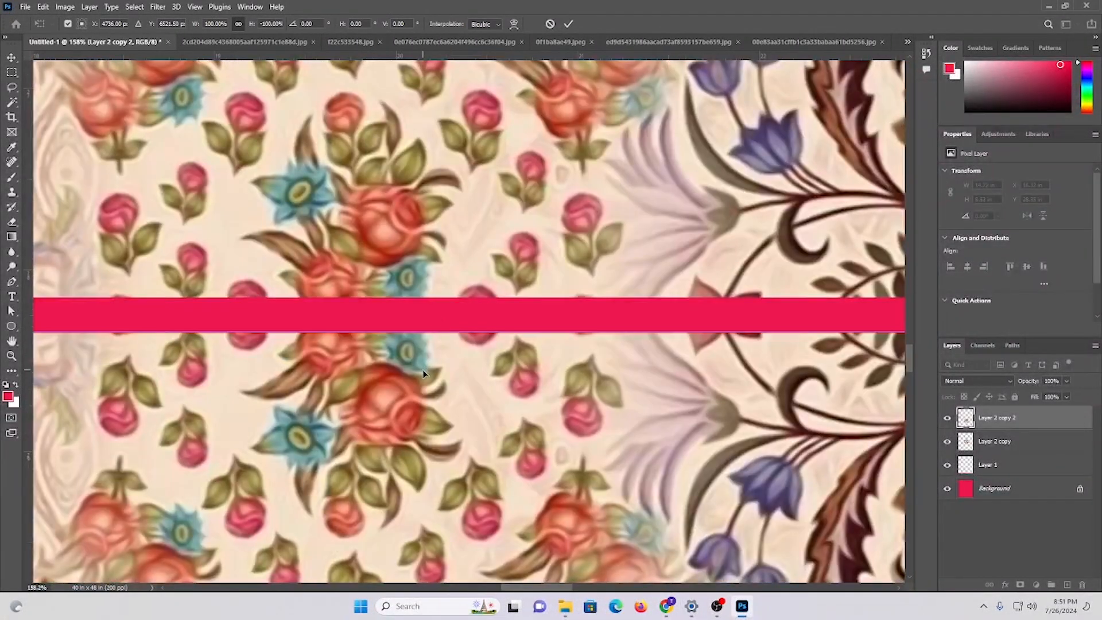
pyautogui.moveTo(423, 374); pyautogui.dragTo(429, 331)
pyautogui.press('Return')
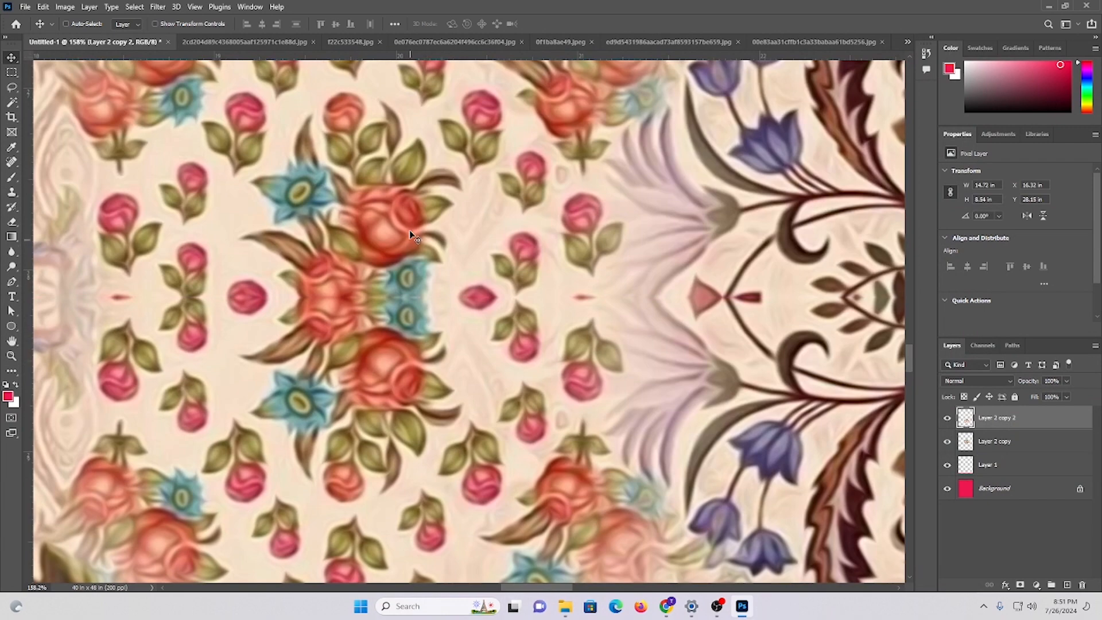
pyautogui.hotkey('ctrl', 'e')
# - Move the merged block into the canvas's top-left corner and place a duplicate flush against its right side at X 14.72 in, Y 0 in
pyautogui.moveTo(475, 239); pyautogui.dragTo(362, 211)
pyautogui.moveTo(568, 180); pyautogui.dragTo(471, 182)
pyautogui.moveTo(476, 143); pyautogui.dragTo(527, 259)
pyautogui.moveTo(252, 296); pyautogui.dragTo(251, 333)
pyautogui.moveTo(157, 308); pyautogui.dragTo(583, 290)
pyautogui.moveTo(527, 245); pyautogui.dragTo(505, 296)
pyautogui.scroll(-2, 408, 308)
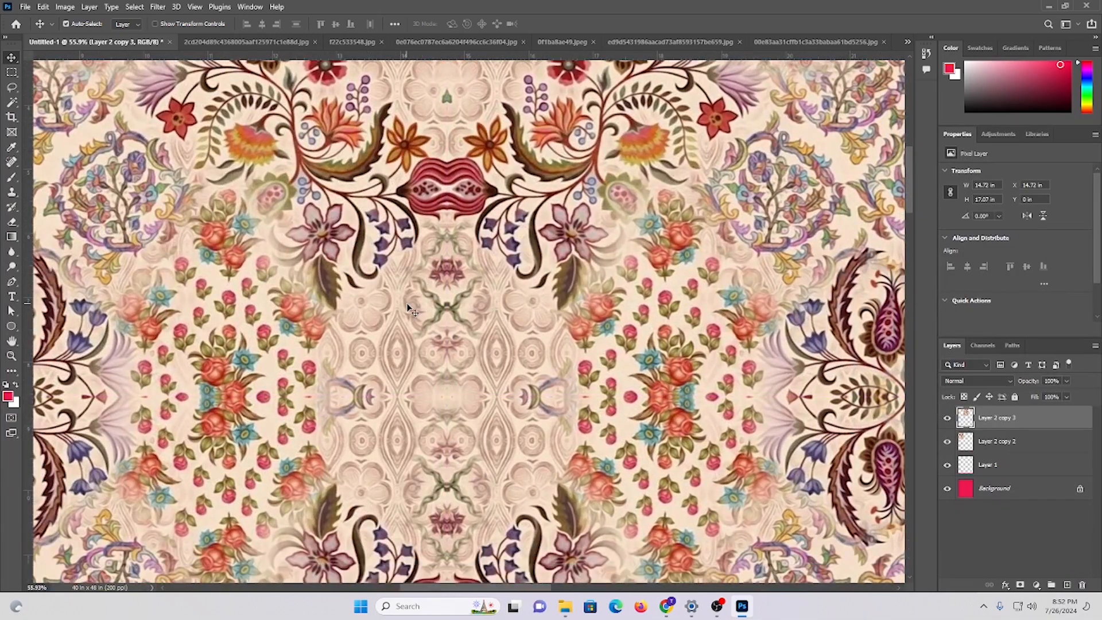
pyautogui.hotkey('ctrl', 'e')
pyautogui.moveTo(398, 281); pyautogui.dragTo(358, 298)
pyautogui.moveTo(639, 324); pyautogui.dragTo(418, 323)
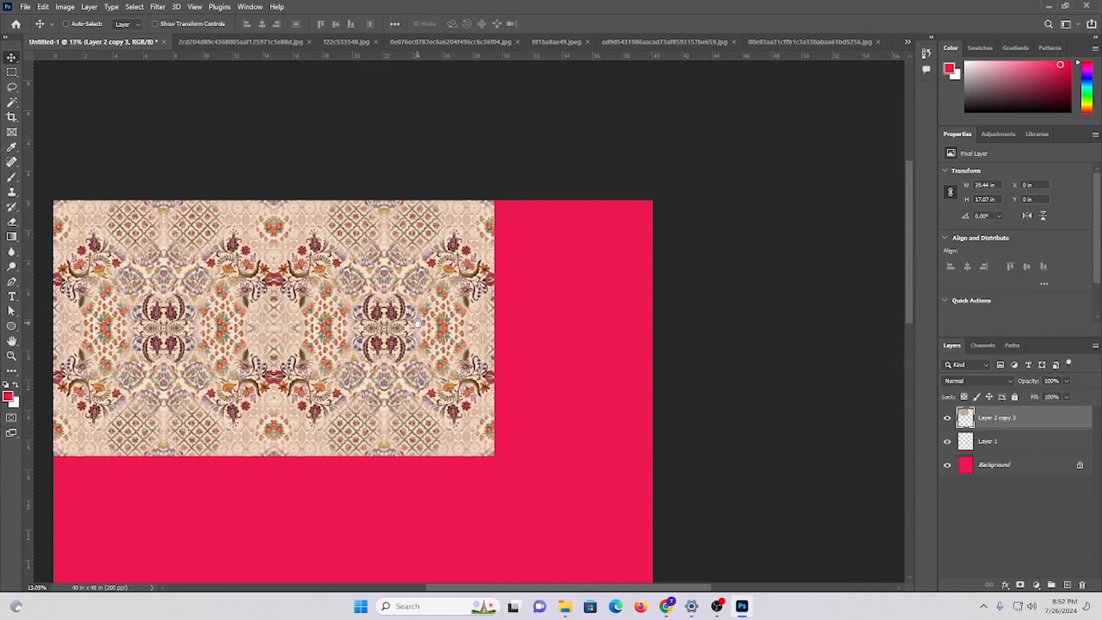
pyautogui.hotkey('ctrl', 'z')
# - Duplicate the right-hand patchwork block and place the copy flush against its outer edge at X 29.44 in, Y 0 in
pyautogui.click(1025, 419)
pyautogui.moveTo(272, 330); pyautogui.dragTo(328, 329)
pyautogui.scroll(-5, 530, 305)
pyautogui.scroll(10, 533, 292)
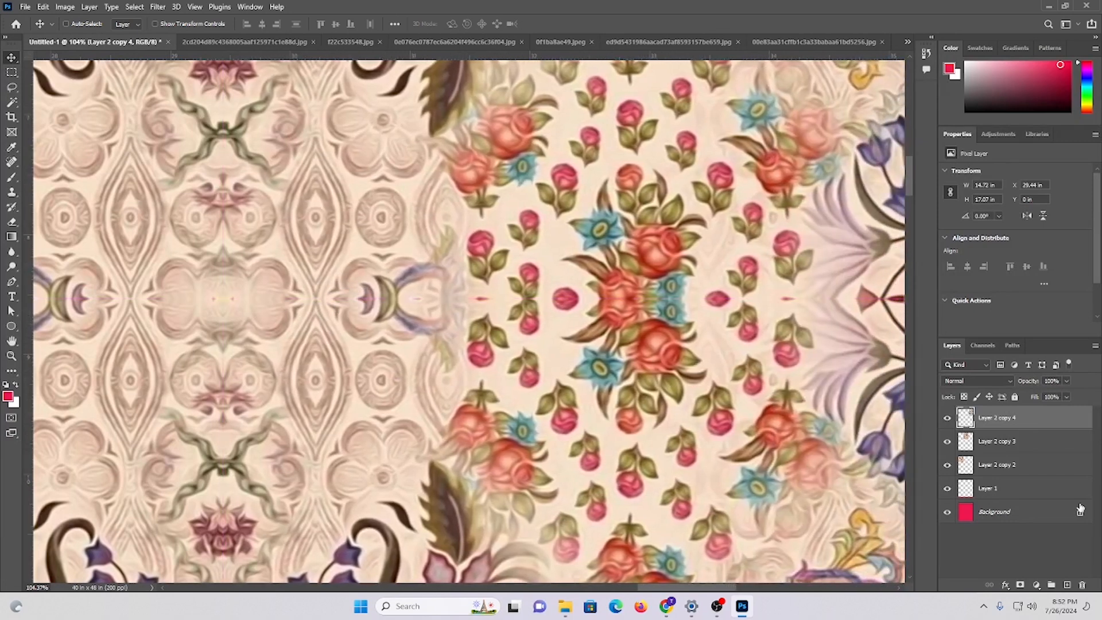
# - Merge the three side-by-side patchwork block layers into a single row layer
pyautogui.keyDown('ctrl'); pyautogui.click(1006, 445); pyautogui.keyUp('ctrl')
pyautogui.keyDown('ctrl'); pyautogui.click(1009, 466); pyautogui.keyUp('ctrl')
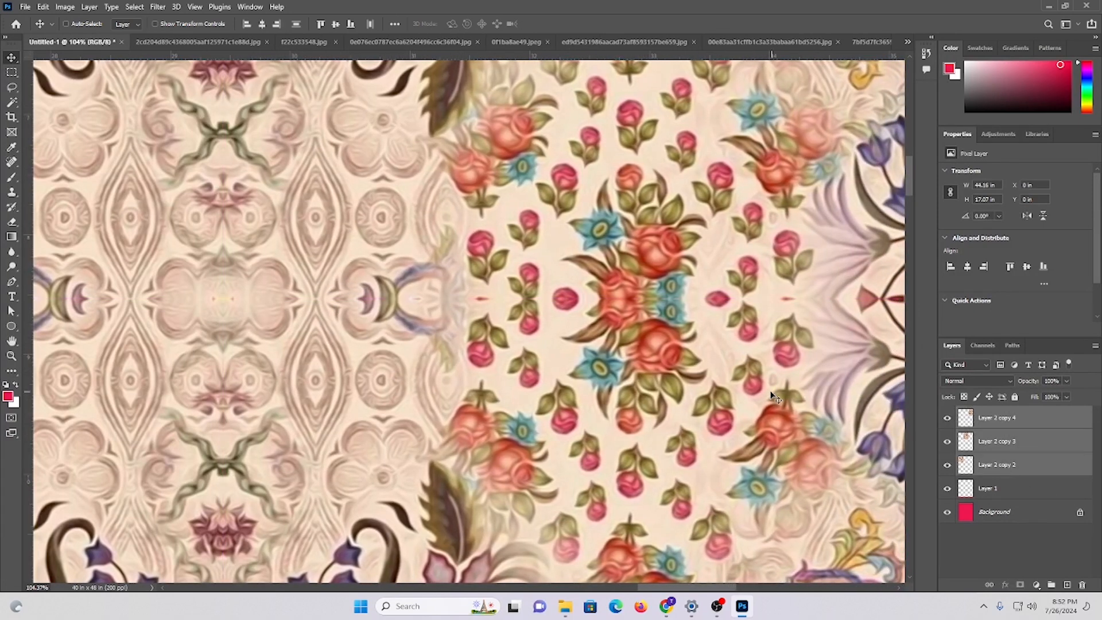
pyautogui.scroll(1, 773, 396)
pyautogui.hotkey('ctrl', 'e')
pyautogui.moveTo(587, 322); pyautogui.dragTo(523, 301)
pyautogui.scroll(-1, 524, 302)
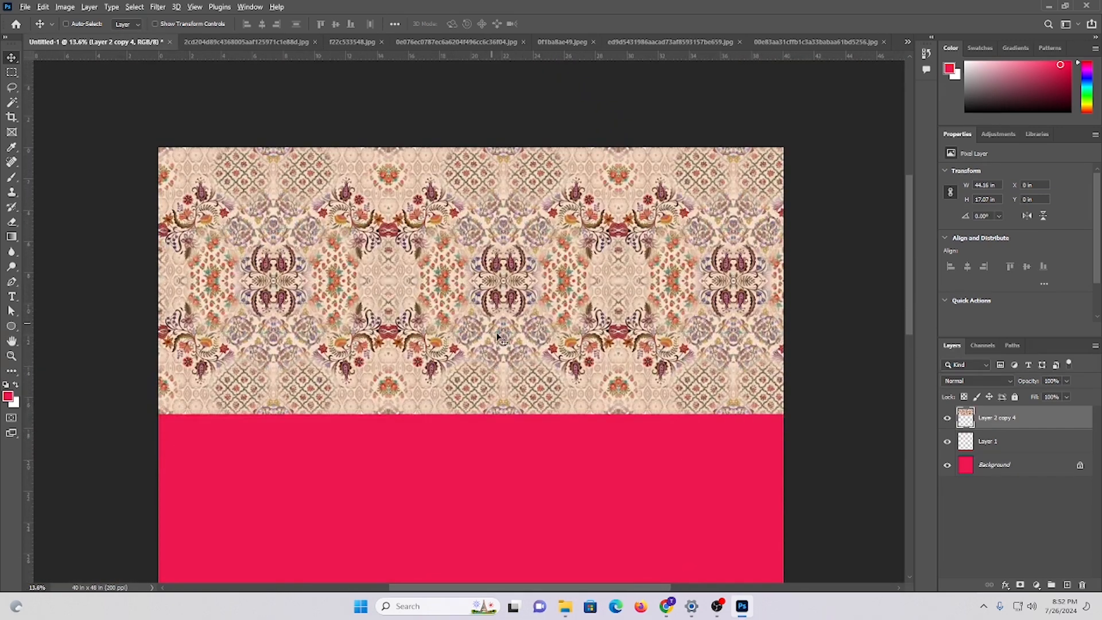
# - Shift the merged patchwork row horizontally to X -2.79 in so it overhangs both sides of the canvas
pyautogui.scroll(-1, 497, 335)
pyautogui.hotkey('ctrl', 't')
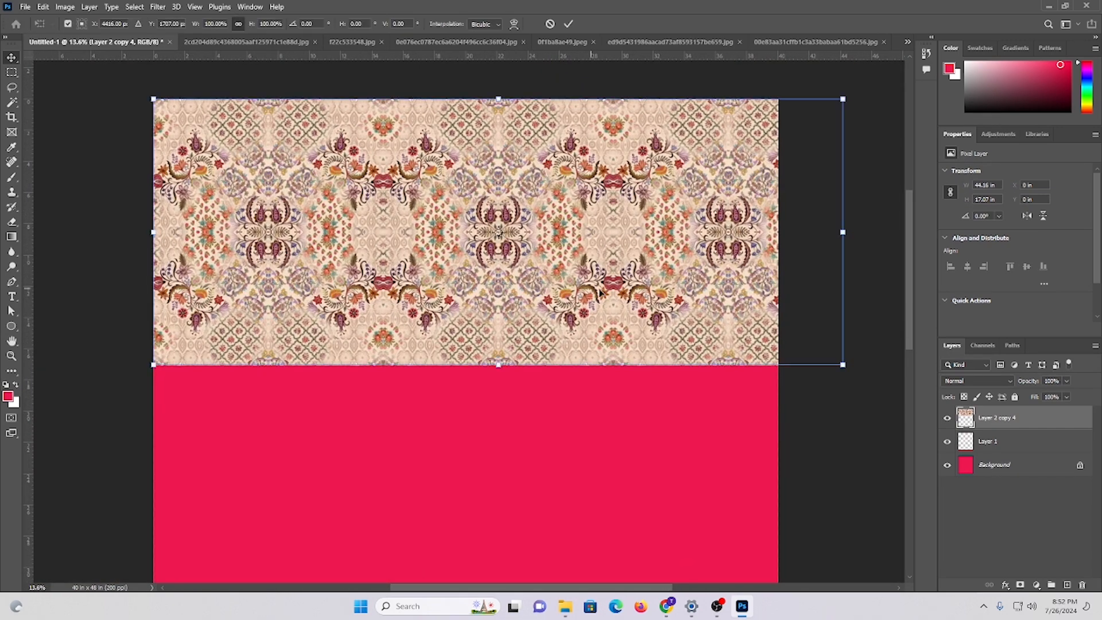
pyautogui.moveTo(652, 287); pyautogui.dragTo(608, 287)
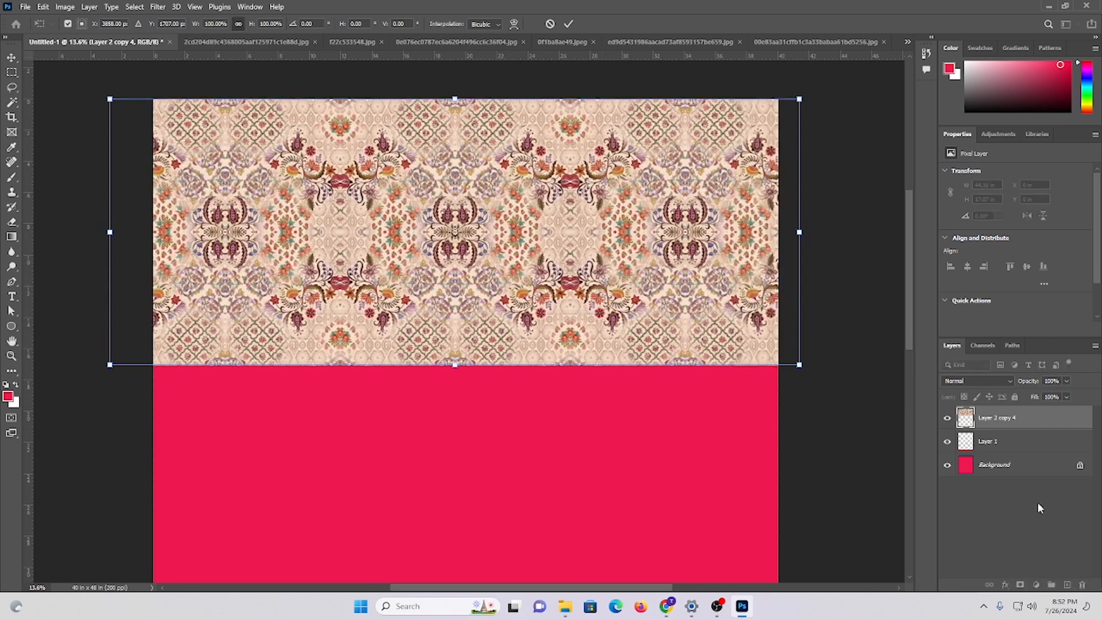
# - Place a vertical guide at the canvas centre, using the full-width Layer 1 strip's transform centre as the reference
pyautogui.click(1024, 467)
pyautogui.click(1009, 451)
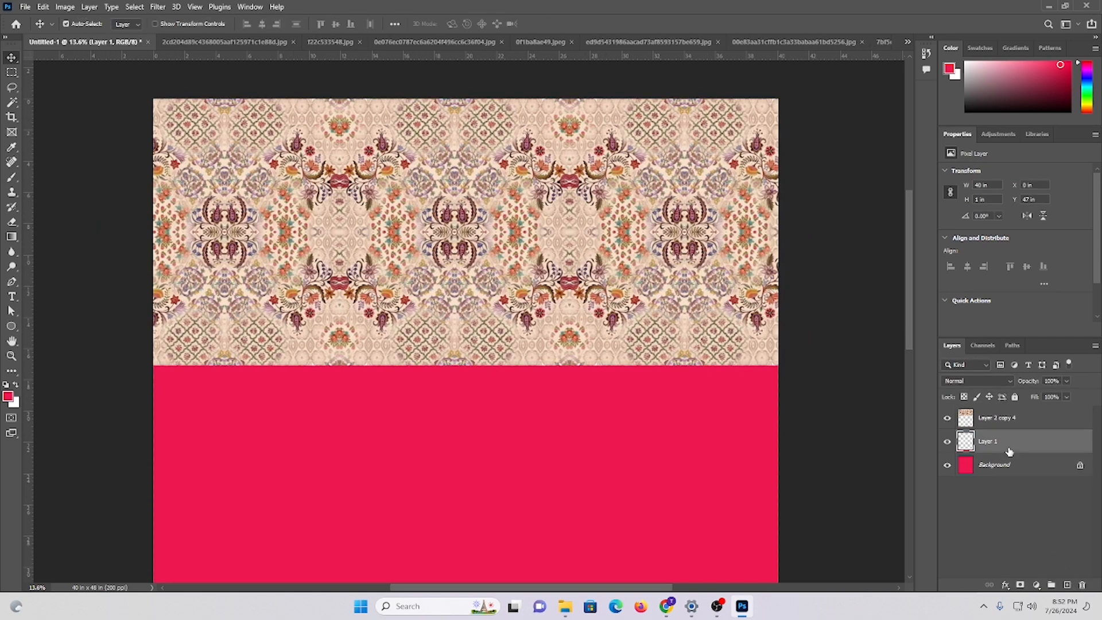
pyautogui.hotkey('ctrl', 't')
pyautogui.scroll(-10, 243, 462)
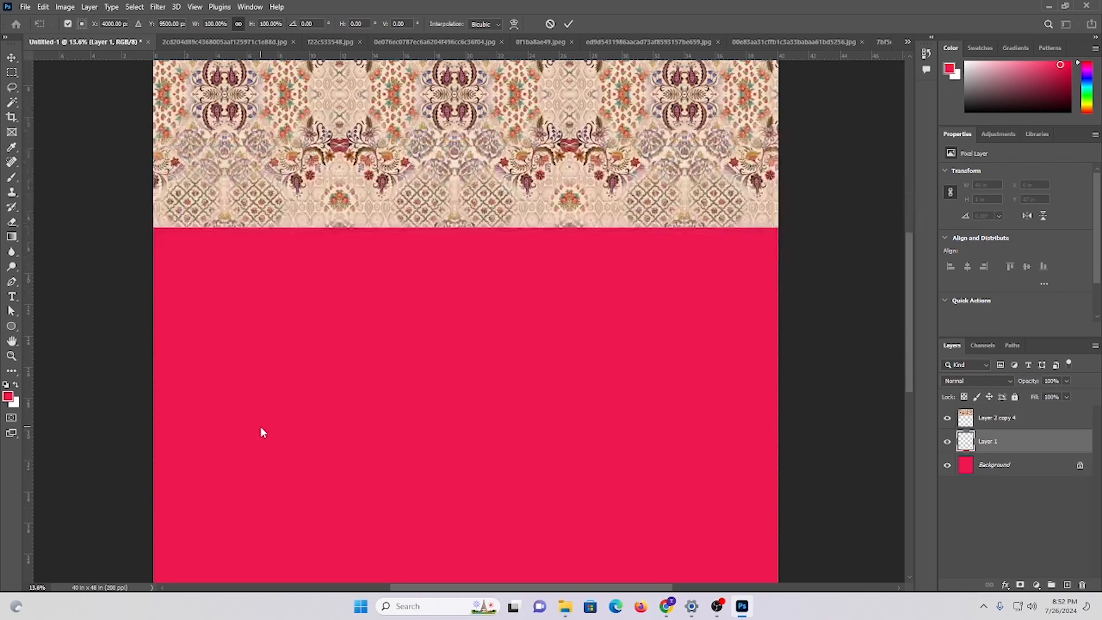
pyautogui.moveTo(30, 373); pyautogui.dragTo(467, 364)
pyautogui.press('Return')
pyautogui.scroll(9, 468, 365)
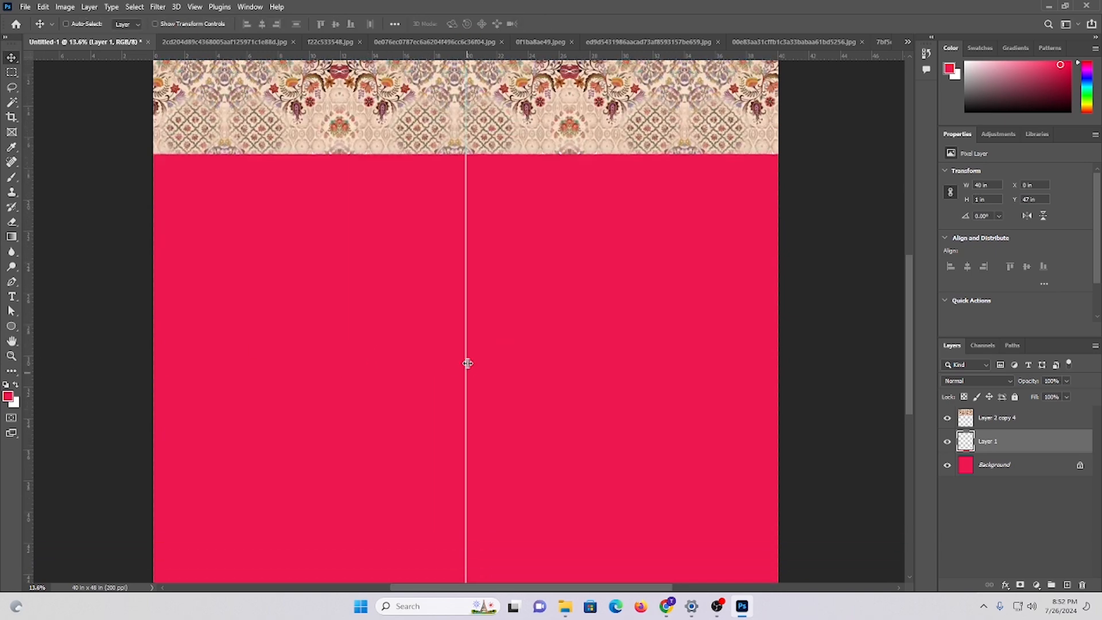
pyautogui.scroll(2, 687, 338)
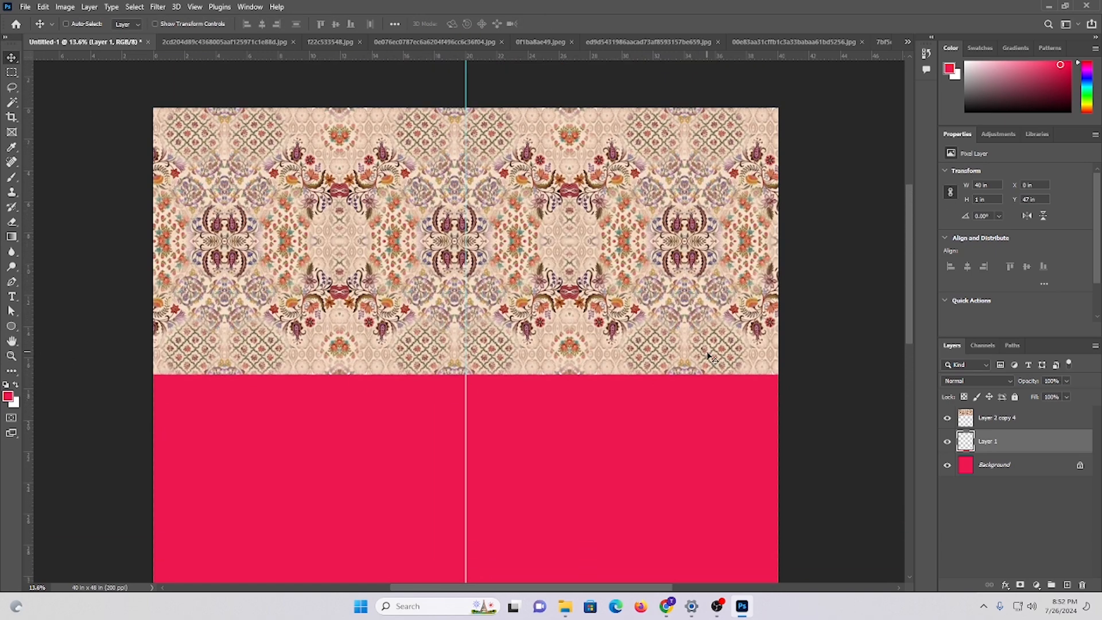
# - Centre the patchwork row on the vertical guide by moving it to X -2.08 in
pyautogui.keyDown('ctrl'); pyautogui.click(600, 279); pyautogui.keyUp('ctrl')
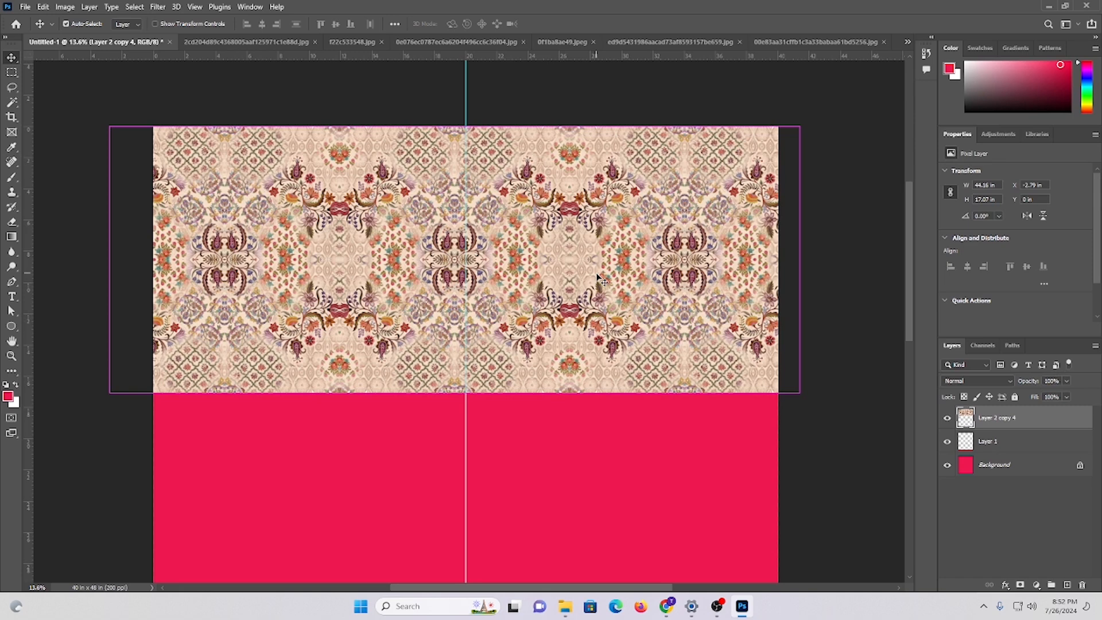
pyautogui.hotkey('ctrl', 't')
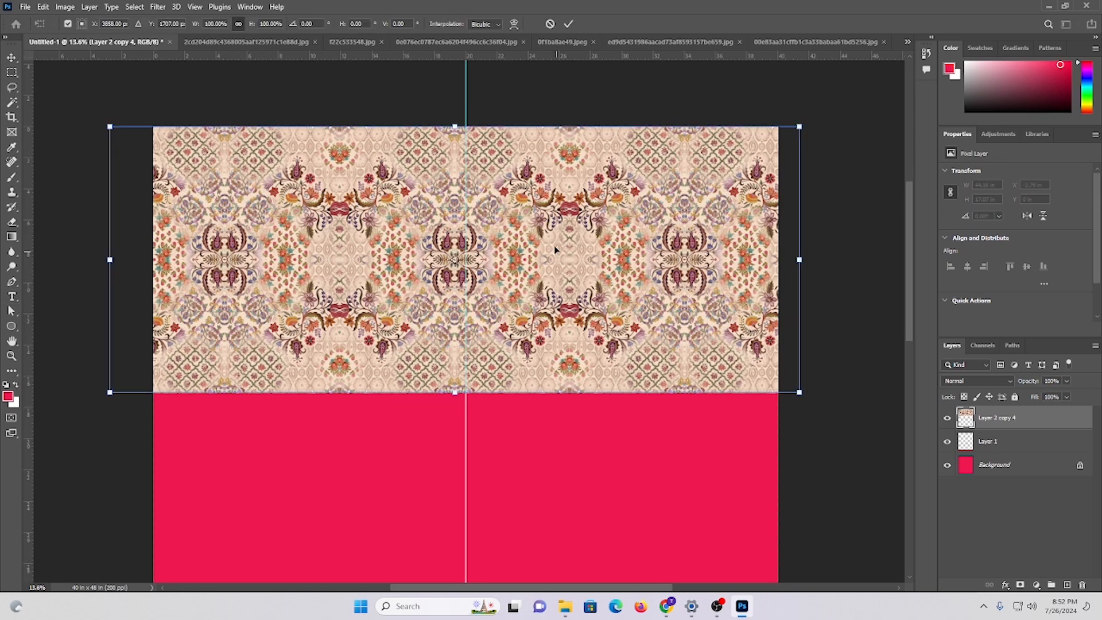
pyautogui.moveTo(555, 249); pyautogui.dragTo(566, 249)
pyautogui.press('Return')
pyautogui.press('t')
pyautogui.scroll(-2, 562, 237)
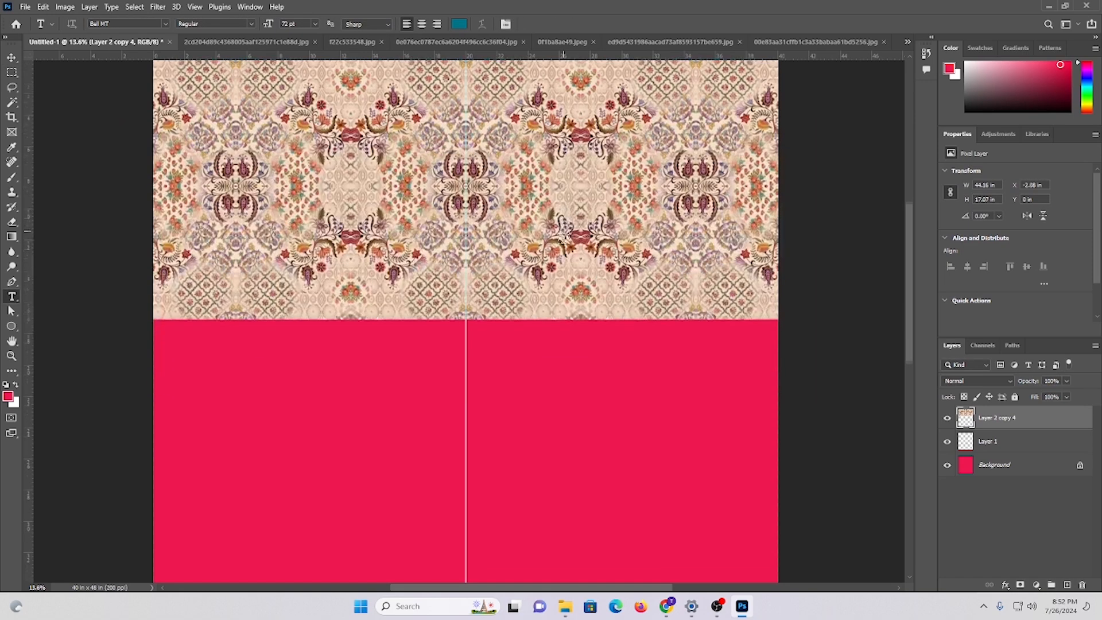
pyautogui.press('v')
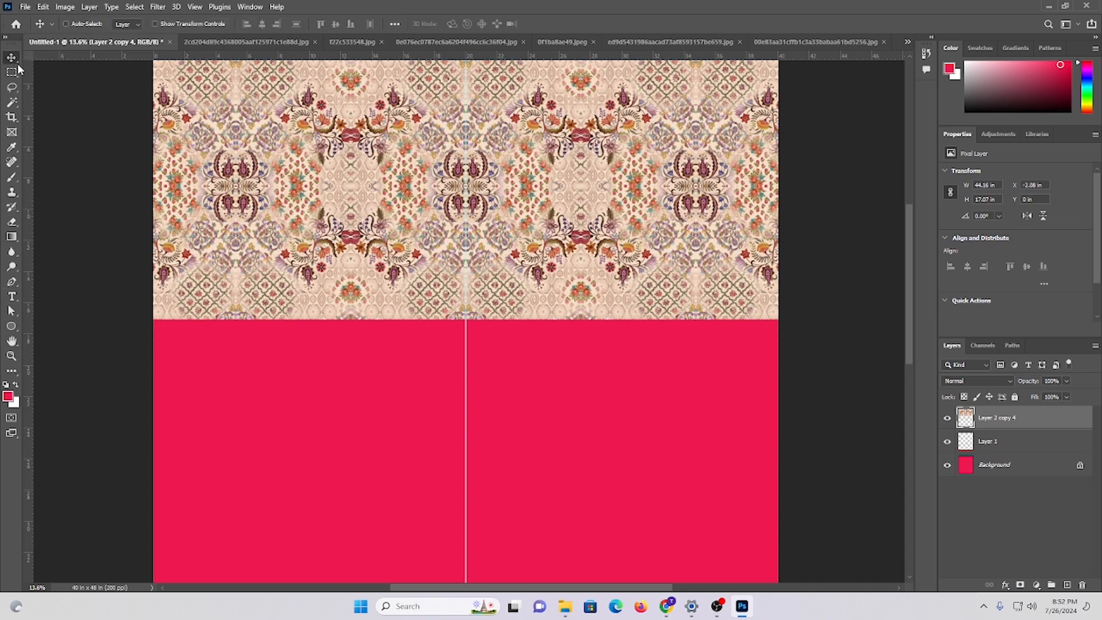
# - Duplicate the patchwork row downward and butt the copy flush against the first row's lower edge
pyautogui.moveTo(615, 127); pyautogui.dragTo(628, 383)
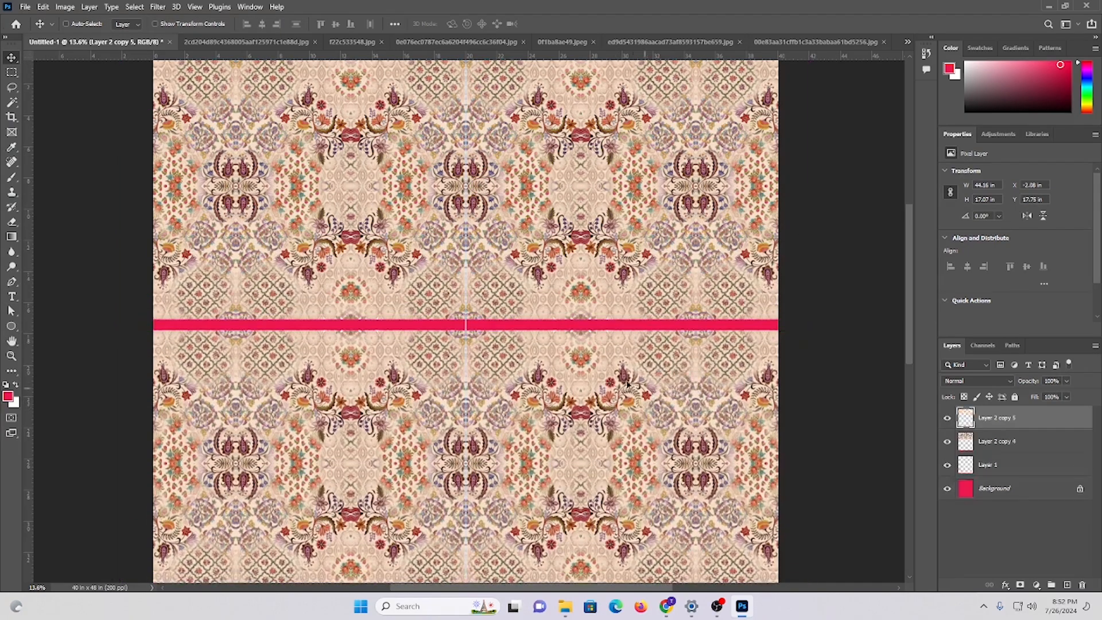
pyautogui.moveTo(554, 362); pyautogui.dragTo(537, 345)
pyautogui.moveTo(619, 396); pyautogui.dragTo(654, 363)
pyautogui.hotkey('ctrl', 'z')
pyautogui.hotkey('ctrl', 'z')
pyautogui.moveTo(556, 387); pyautogui.dragTo(552, 332)
pyautogui.hotkey('ctrl', 'e')
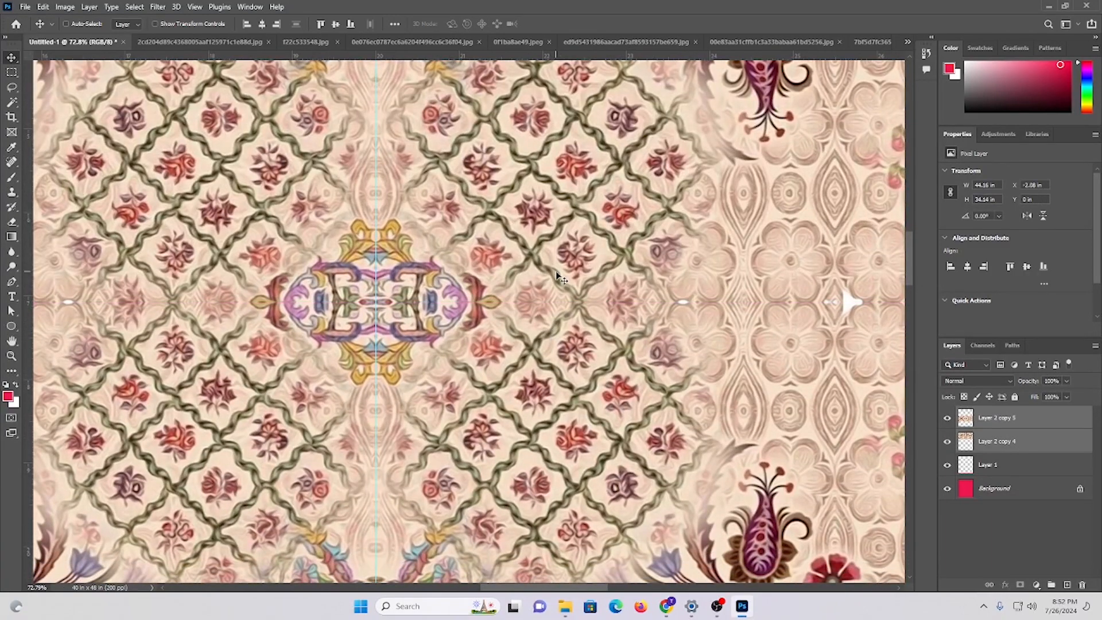
pyautogui.moveTo(557, 277); pyautogui.dragTo(472, 247)
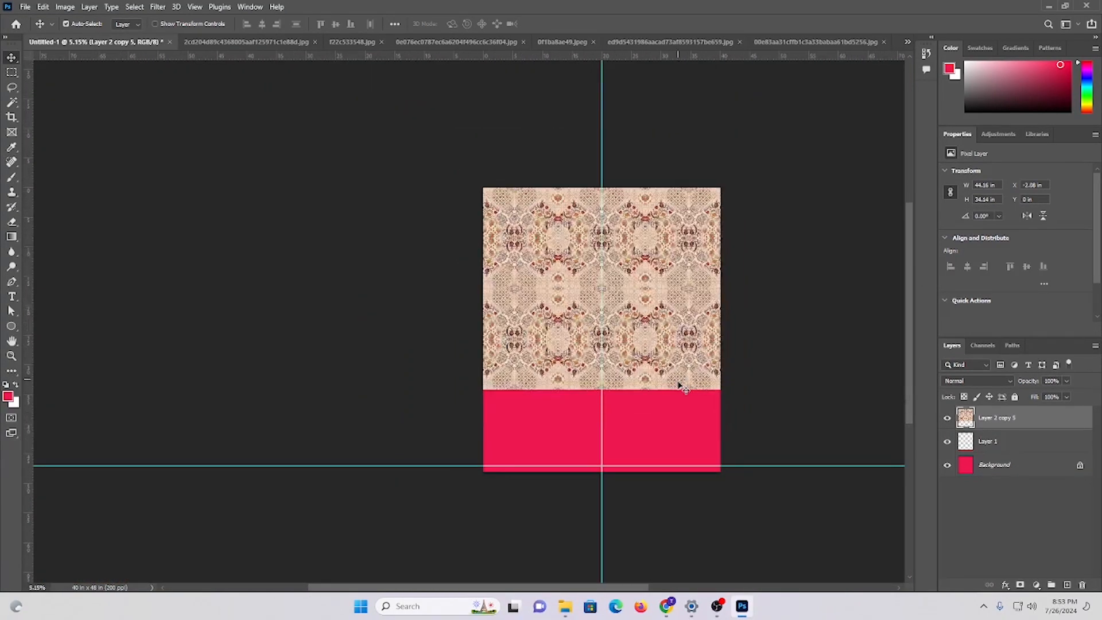
pyautogui.scroll(-2, 685, 388)
pyautogui.moveTo(666, 331); pyautogui.dragTo(690, 370)
pyautogui.hotkey('ctrl', 'z')
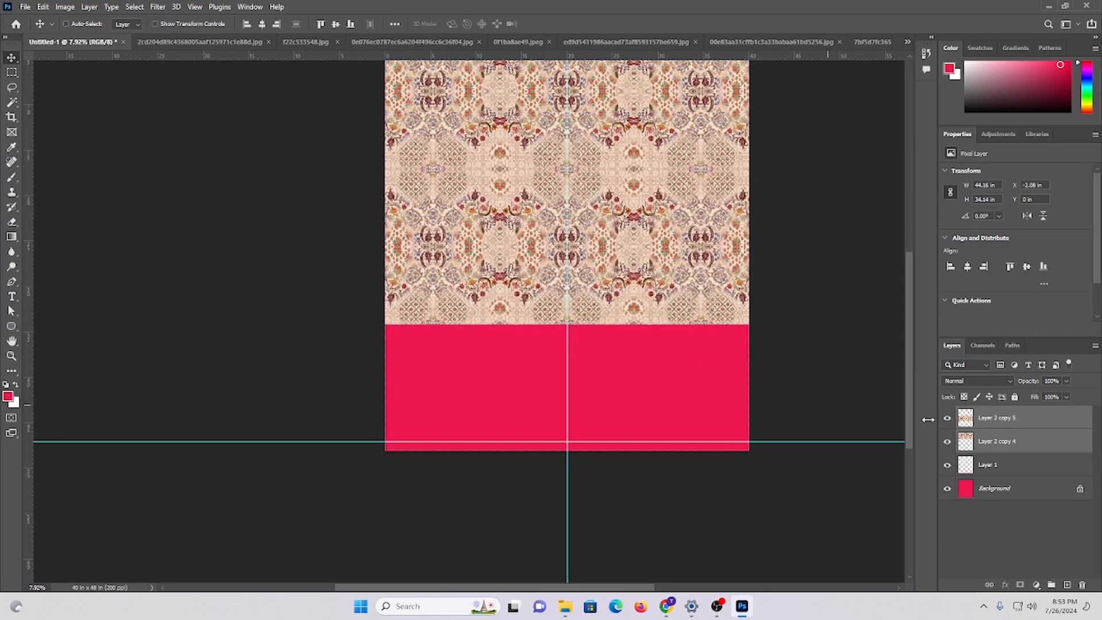
# - Duplicate Layer 2 copy 4 as a third row and butt it against the second row's lower edge at Y 34.14 in
pyautogui.click(980, 444)
pyautogui.keyDown('alt'); pyautogui.moveTo(628, 260); pyautogui.dragTo(627, 414); pyautogui.keyUp('alt')
pyautogui.moveTo(628, 174); pyautogui.dragTo(588, 336)
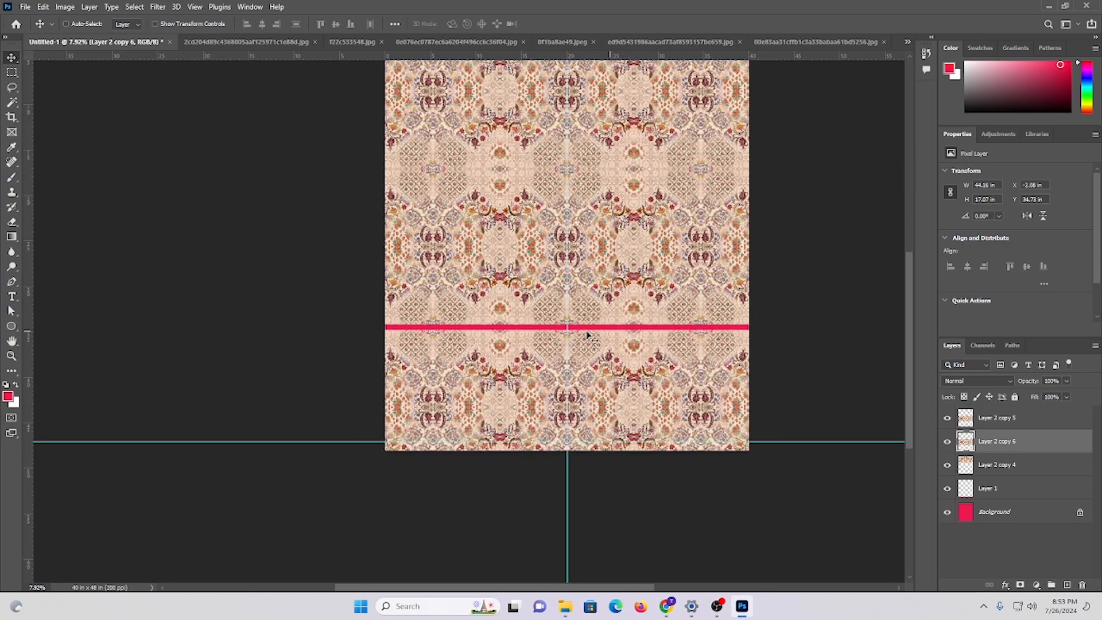
pyautogui.keyDown('ctrl'); pyautogui.moveTo(518, 347); pyautogui.dragTo(608, 359); pyautogui.keyUp('ctrl')
pyautogui.keyDown('ctrl'); pyautogui.moveTo(551, 320); pyautogui.dragTo(585, 347); pyautogui.keyUp('ctrl')
pyautogui.scroll(-1, 548, 368)
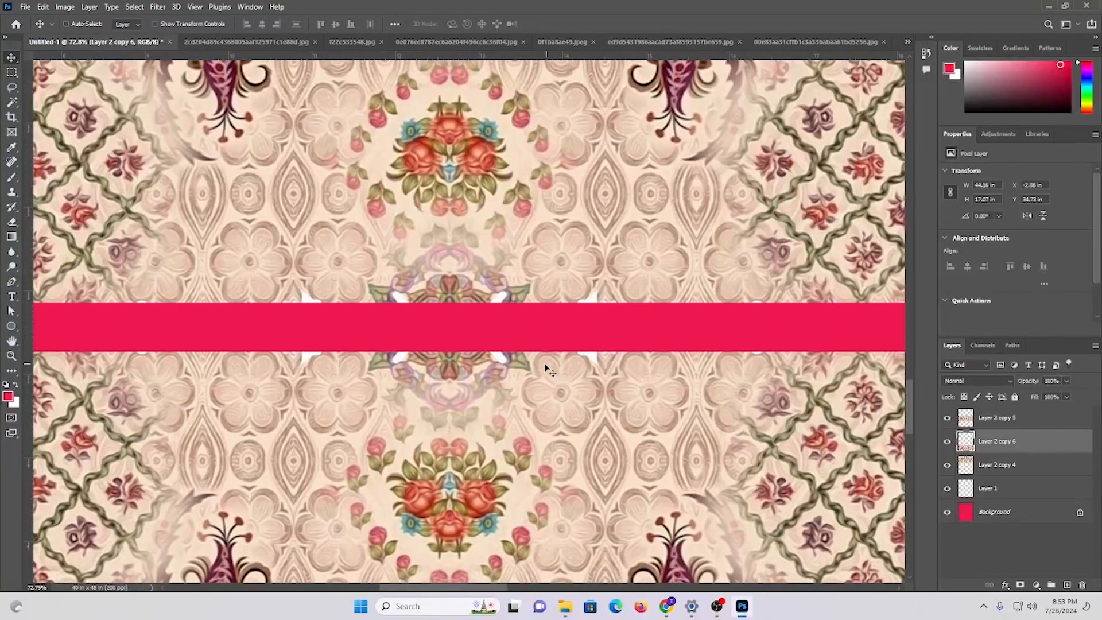
pyautogui.moveTo(514, 371); pyautogui.dragTo(514, 329)
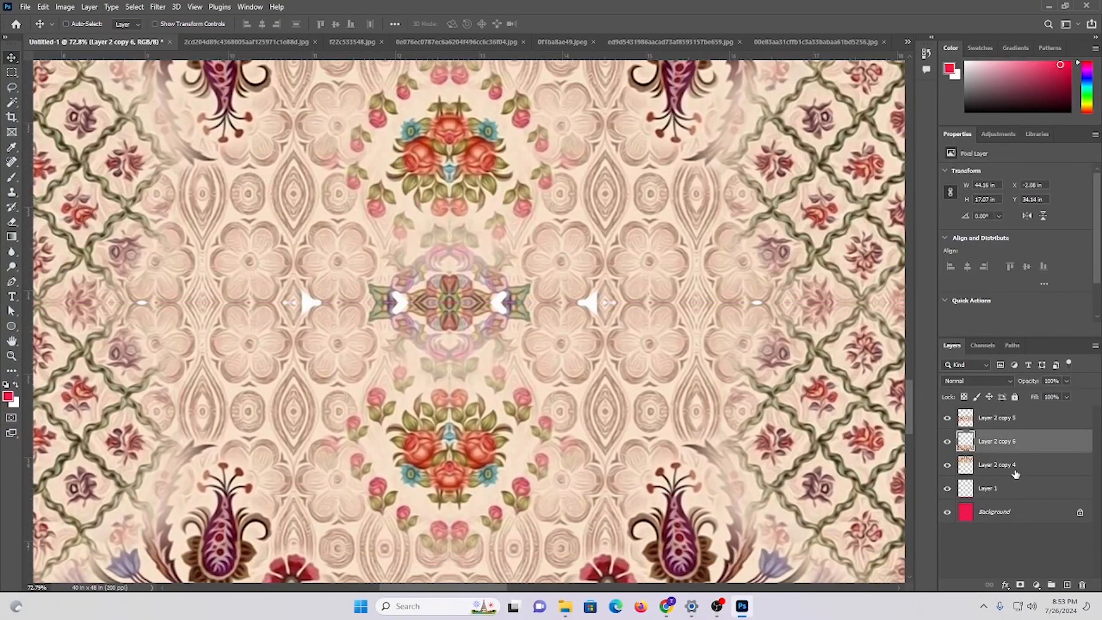
# - Merge the three patchwork row layers into one layer covering the whole canvas
pyautogui.click(1004, 425)
pyautogui.keyDown('ctrl'); pyautogui.click(1006, 449); pyautogui.keyUp('ctrl')
pyautogui.keyDown('ctrl'); pyautogui.click(1003, 469); pyautogui.keyUp('ctrl')
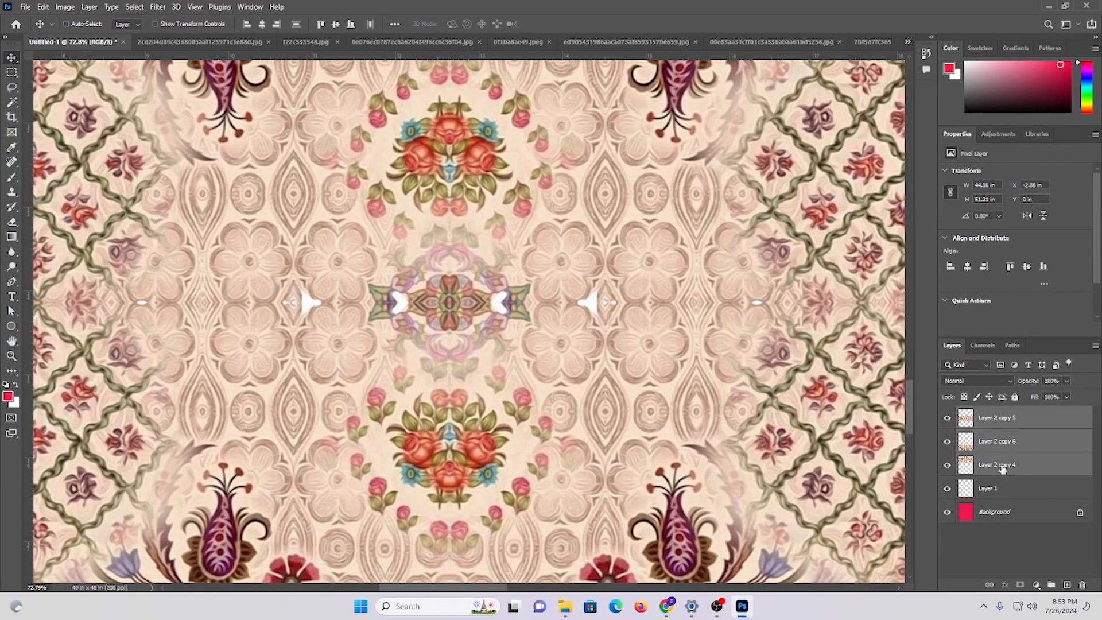
pyautogui.hotkey('ctrl', 'e')
pyautogui.hotkey('ctrl', '0')
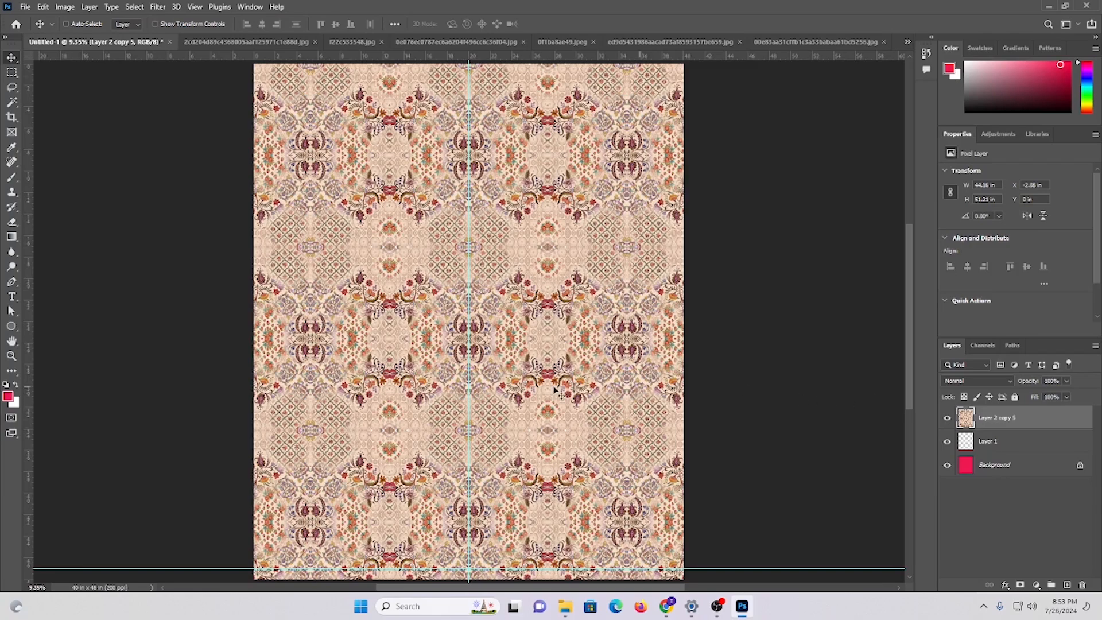
# - Recolour the tiled patchwork layer with Hue/Saturation, using hue -38 and saturation +53
pyautogui.scroll(-1, 545, 391)
pyautogui.moveTo(431, 245); pyautogui.dragTo(463, 332)
pyautogui.scroll(-2, 683, 346)
pyautogui.hotkey('ctrl', 'u')
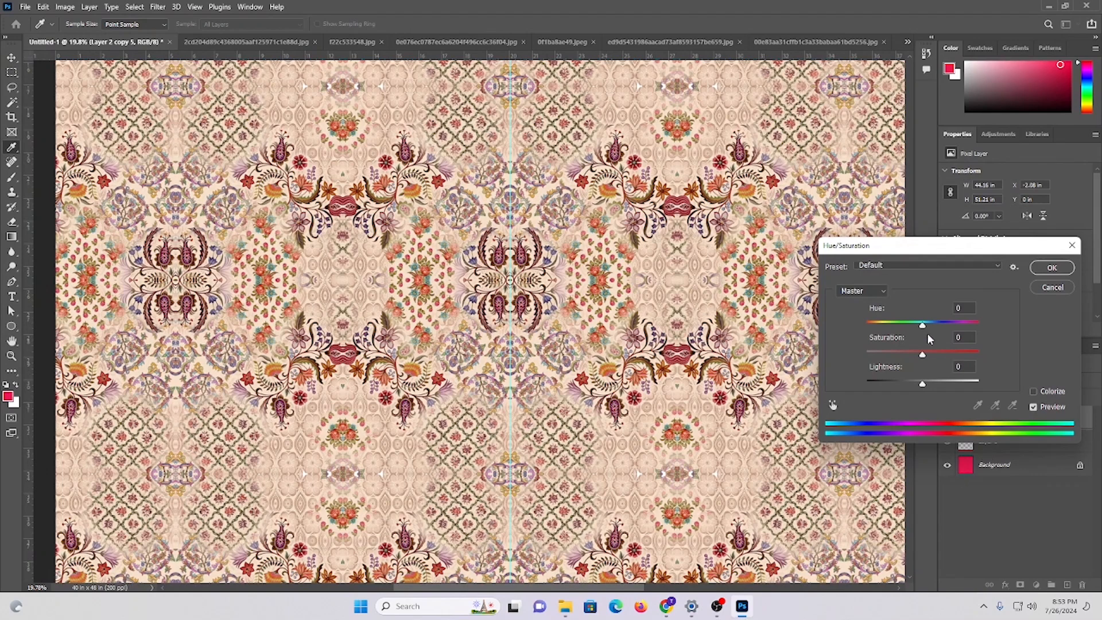
pyautogui.moveTo(922, 324); pyautogui.dragTo(941, 353)
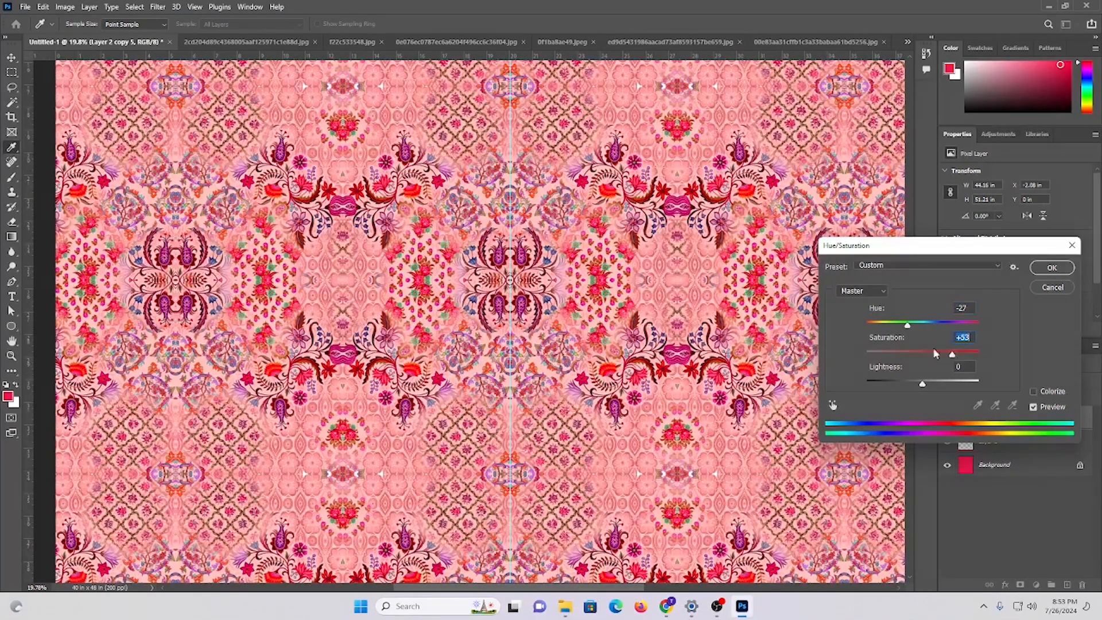
pyautogui.moveTo(896, 328); pyautogui.dragTo(904, 327)
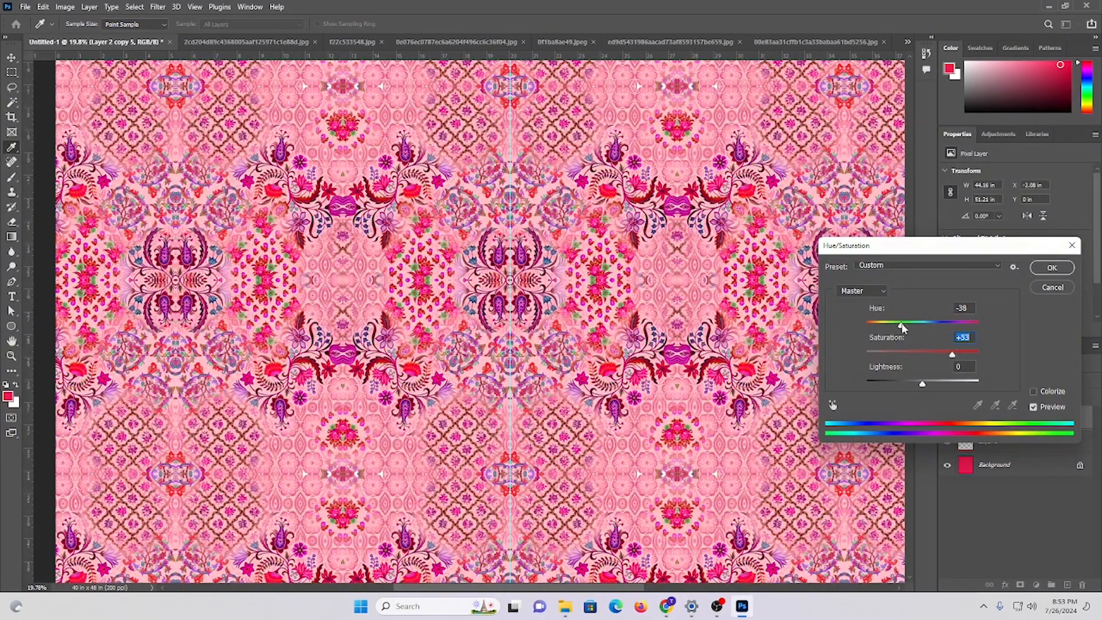
pyautogui.click(1054, 269)
# - Add a black layer mask to the recoloured patchwork layer to hide it completely
pyautogui.scroll(-2, 675, 363)
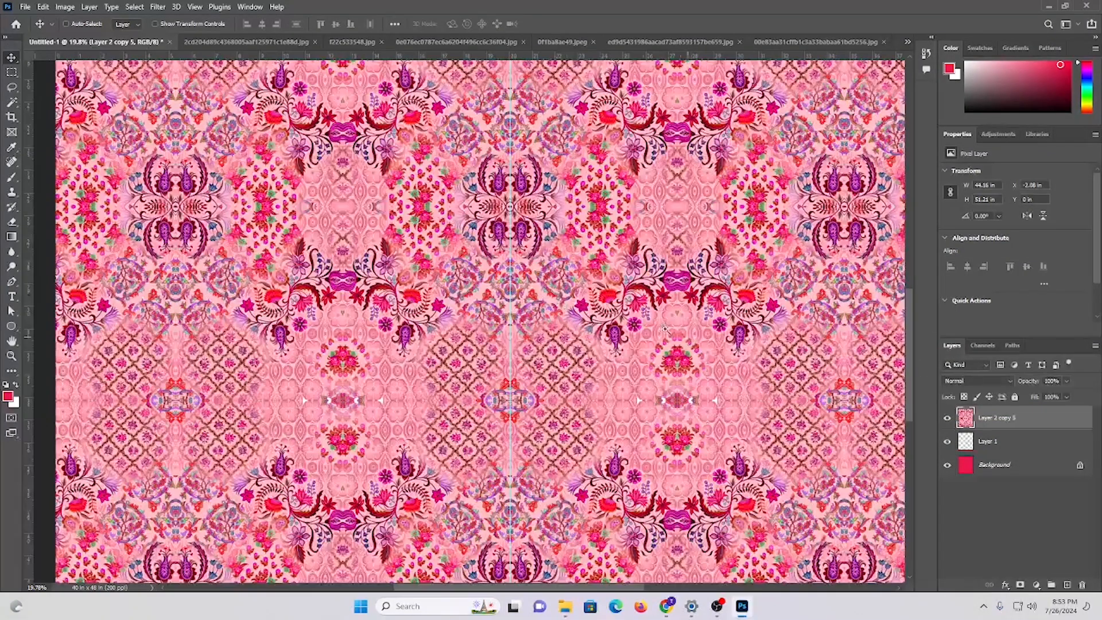
pyautogui.scroll(-3, 601, 307)
pyautogui.scroll(2, 683, 356)
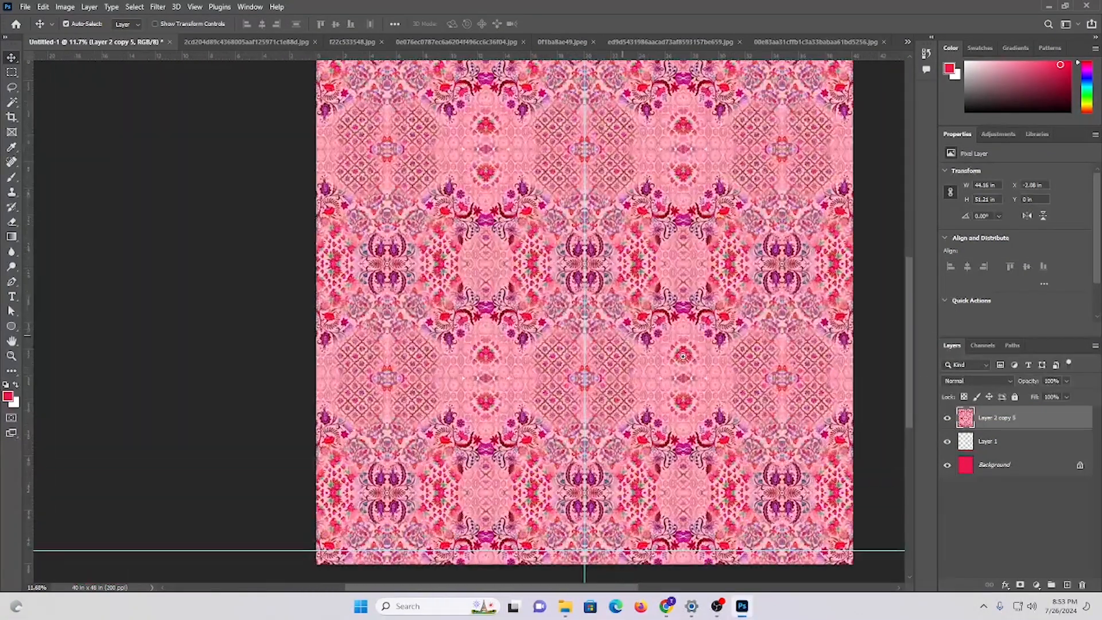
pyautogui.click(947, 419)
pyautogui.click(947, 418)
pyautogui.keyDown('alt'); pyautogui.click(1020, 585); pyautogui.keyUp('alt')
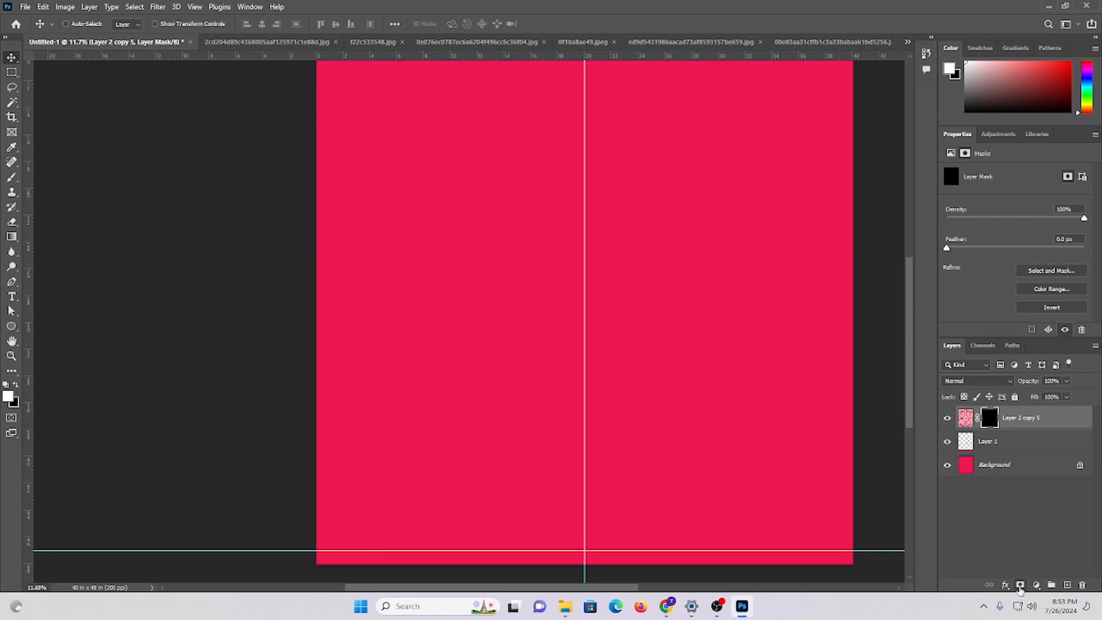
# - Set up the Brush tool with 25% opacity and reduce its size to 2400 px
pyautogui.scroll(-2, 429, 364)
pyautogui.click(11, 179)
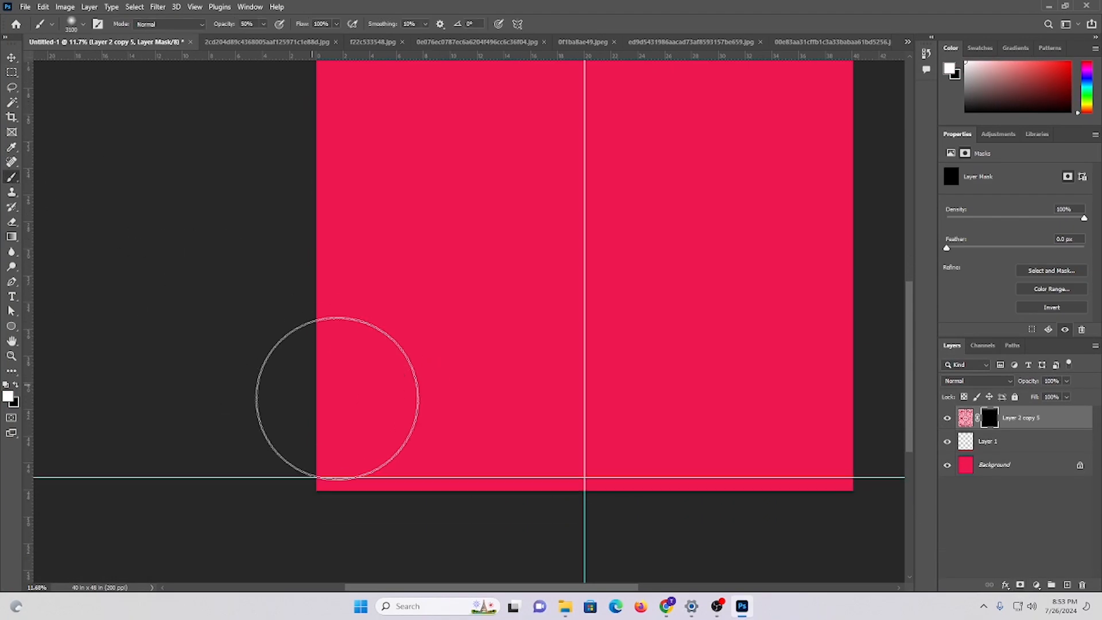
pyautogui.scroll(1, 356, 398)
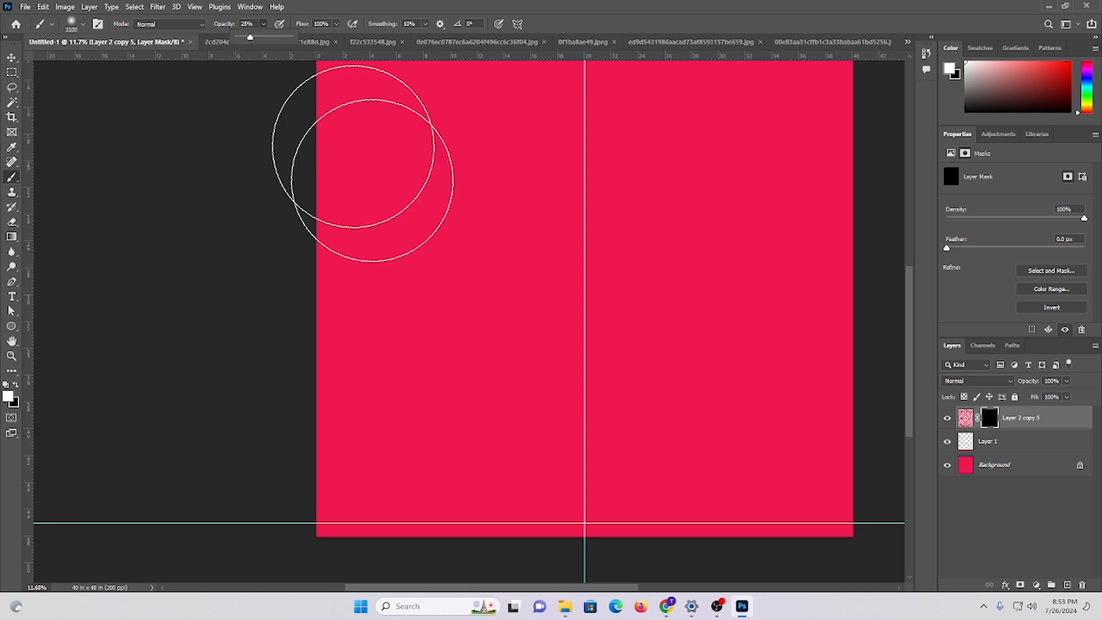
pyautogui.scroll(-2, 386, 353)
pyautogui.scroll(2, 386, 345)
pyautogui.press('[')
pyautogui.press('[')
pyautogui.press('[')
pyautogui.press('[')
pyautogui.press('[')
pyautogui.press('[')
pyautogui.press('[')
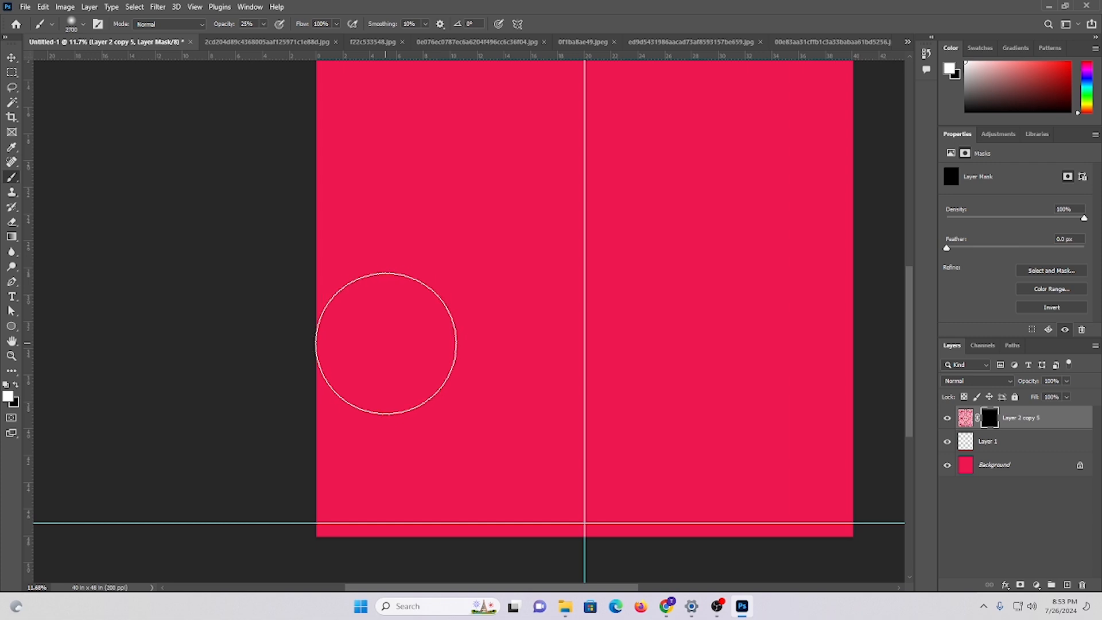
# - Paint white on the patchwork layer's mask to softly reveal the pattern along the canvas's left side and upper middle
pyautogui.moveTo(383, 270); pyautogui.dragTo(357, 408)
pyautogui.scroll(2, 472, 376)
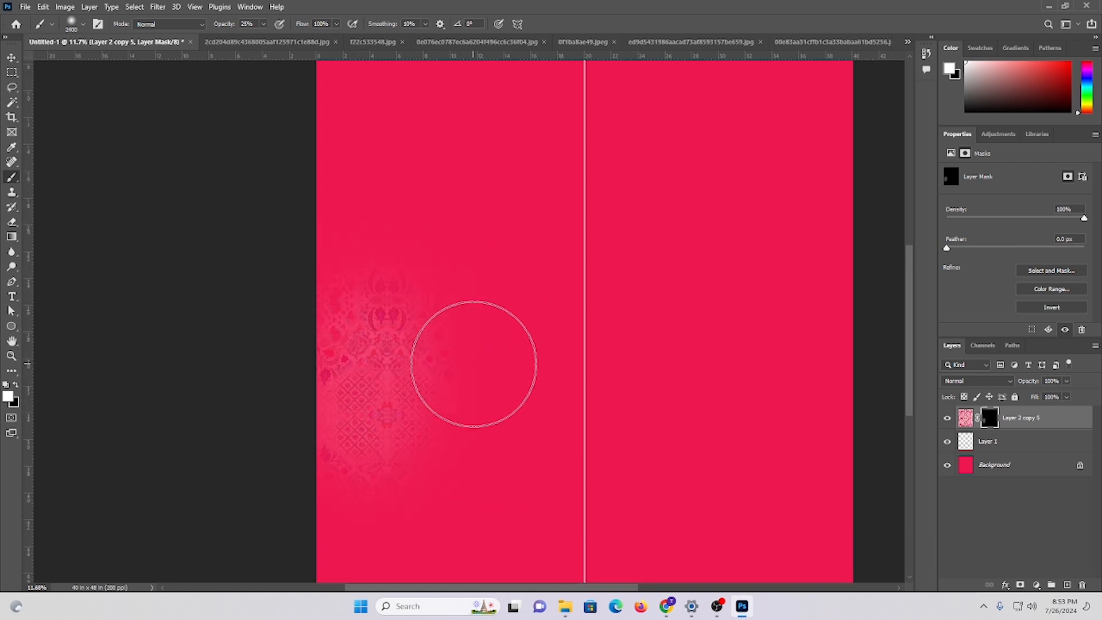
pyautogui.moveTo(414, 342); pyautogui.dragTo(374, 442)
pyautogui.moveTo(350, 195); pyautogui.dragTo(310, 396)
pyautogui.scroll(2, 310, 396)
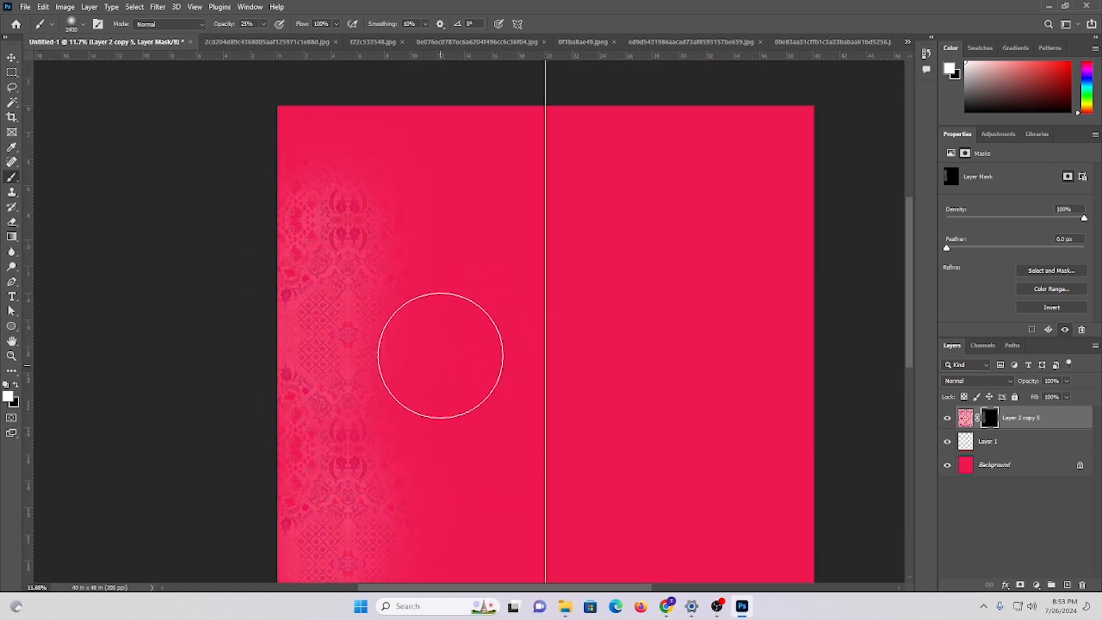
pyautogui.moveTo(456, 305); pyautogui.dragTo(467, 449)
pyautogui.moveTo(470, 320); pyautogui.dragTo(443, 391)
pyautogui.moveTo(426, 307)
pyautogui.mouseDown()
pyautogui.moveTo(428, 386)
pyautogui.moveTo(453, 439)
pyautogui.mouseUp()
pyautogui.moveTo(528, 252)
pyautogui.mouseDown()
pyautogui.moveTo(546, 435)
pyautogui.moveTo(391, 202)
pyautogui.moveTo(347, 201)
pyautogui.mouseUp()
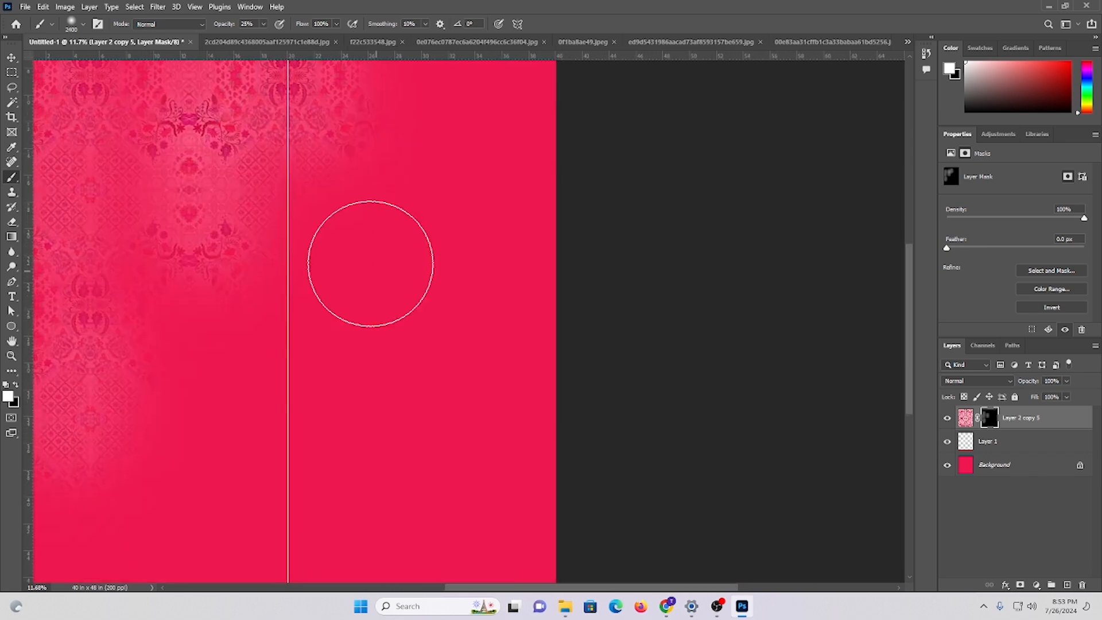
# - Paint white on the mask to reveal the patchwork in the right half's centre, the lower middle and along the right edge
pyautogui.moveTo(369, 261)
pyautogui.mouseDown()
pyautogui.moveTo(368, 459)
pyautogui.moveTo(516, 320)
pyautogui.mouseUp()
pyautogui.moveTo(382, 528)
pyautogui.mouseDown()
pyautogui.moveTo(333, 529)
pyautogui.moveTo(241, 468)
pyautogui.mouseUp()
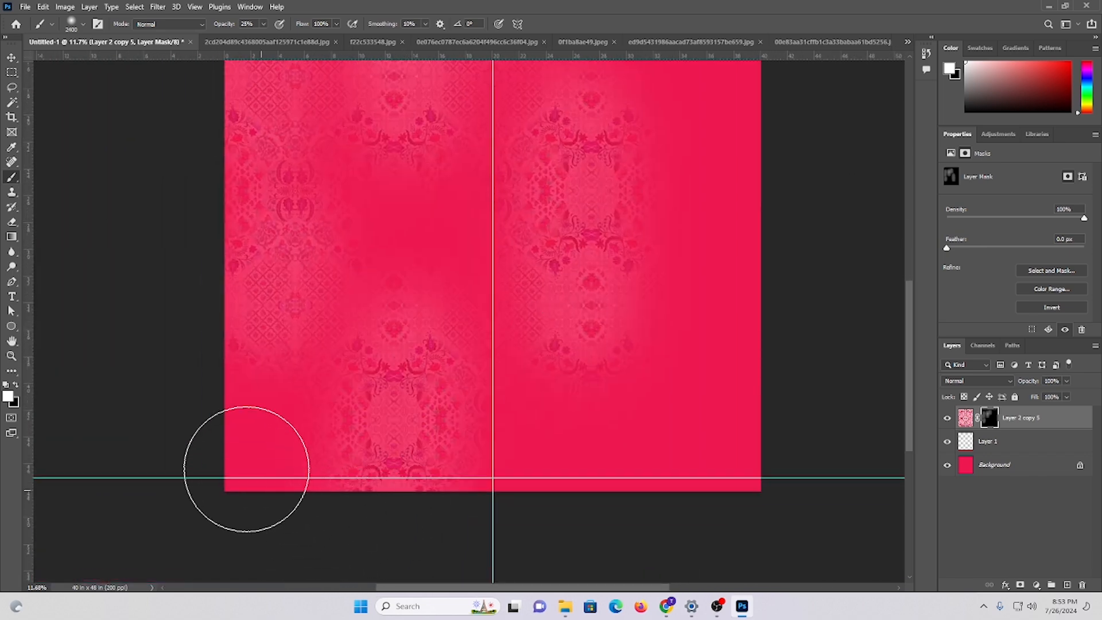
pyautogui.scroll(2, 648, 334)
pyautogui.moveTo(647, 334); pyautogui.dragTo(430, 504)
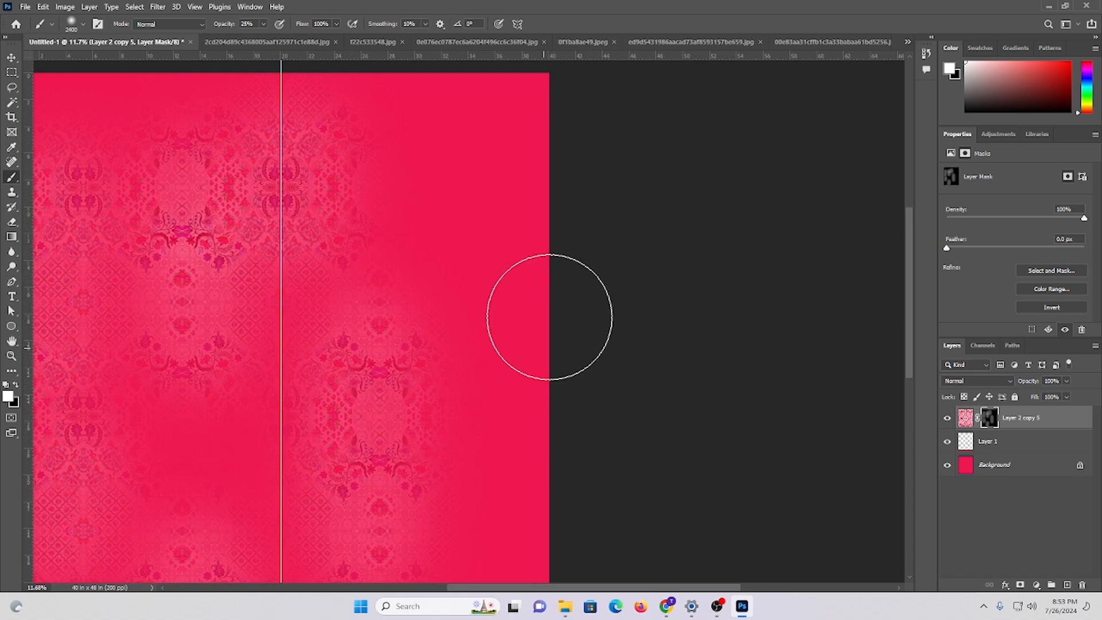
pyautogui.scroll(-3, 553, 260)
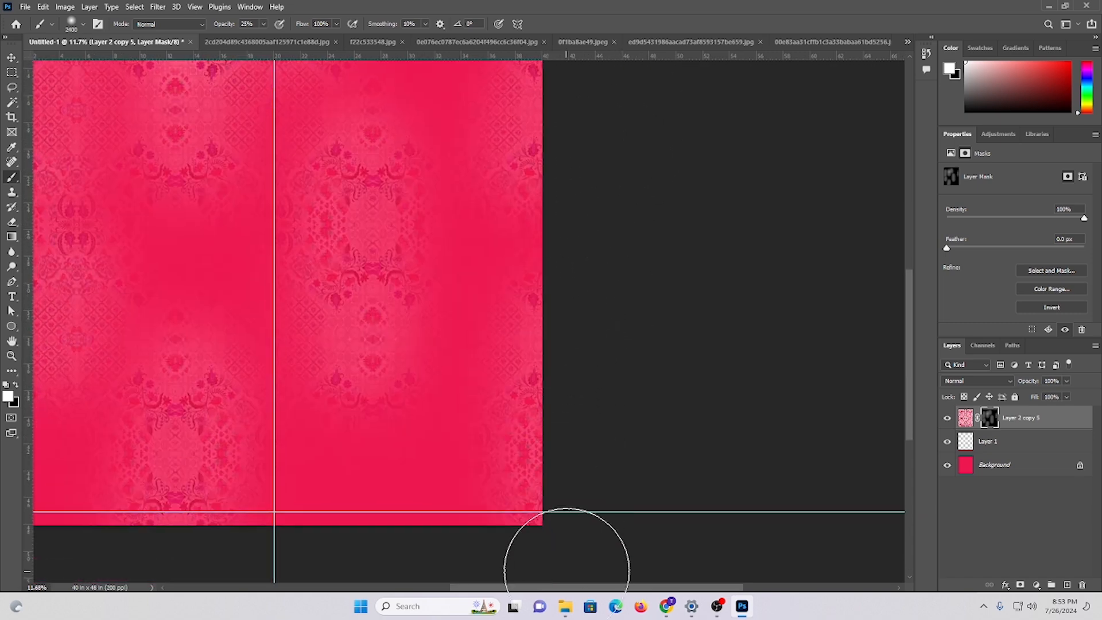
pyautogui.moveTo(448, 360); pyautogui.dragTo(512, 479)
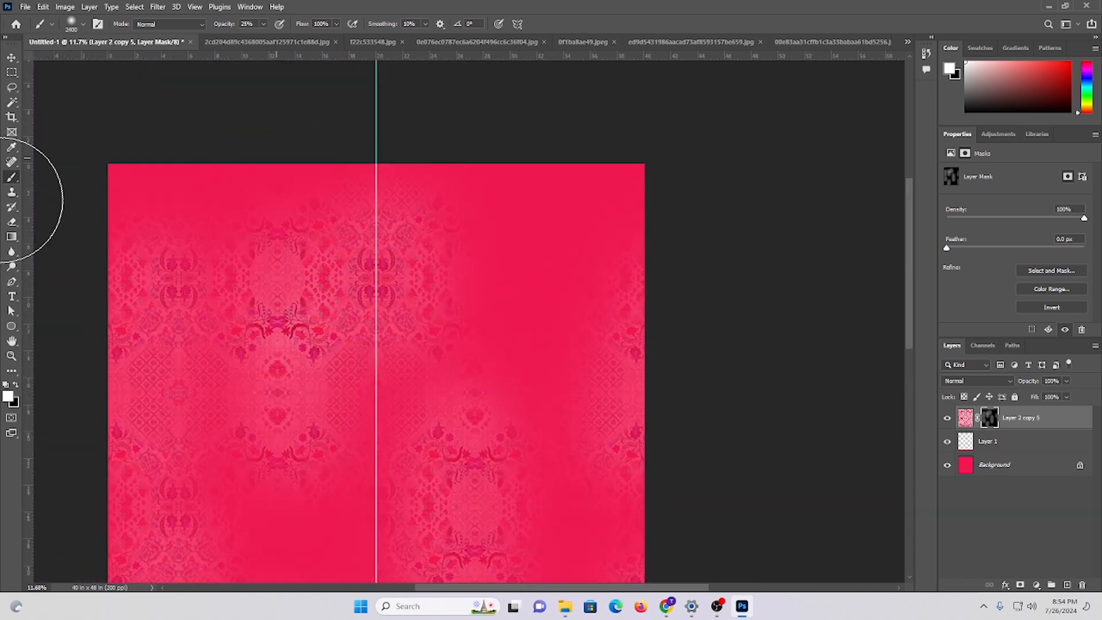
# - Extend the revealed patchwork to the canvas's top edge on the left half by painting white on the mask
pyautogui.moveTo(1, 200); pyautogui.dragTo(4, 200)
pyautogui.scroll(-2, 291, 359)
pyautogui.moveTo(206, 198)
pyautogui.mouseDown()
pyautogui.moveTo(238, 283)
pyautogui.moveTo(289, 301)
pyautogui.moveTo(273, 293)
pyautogui.mouseUp()
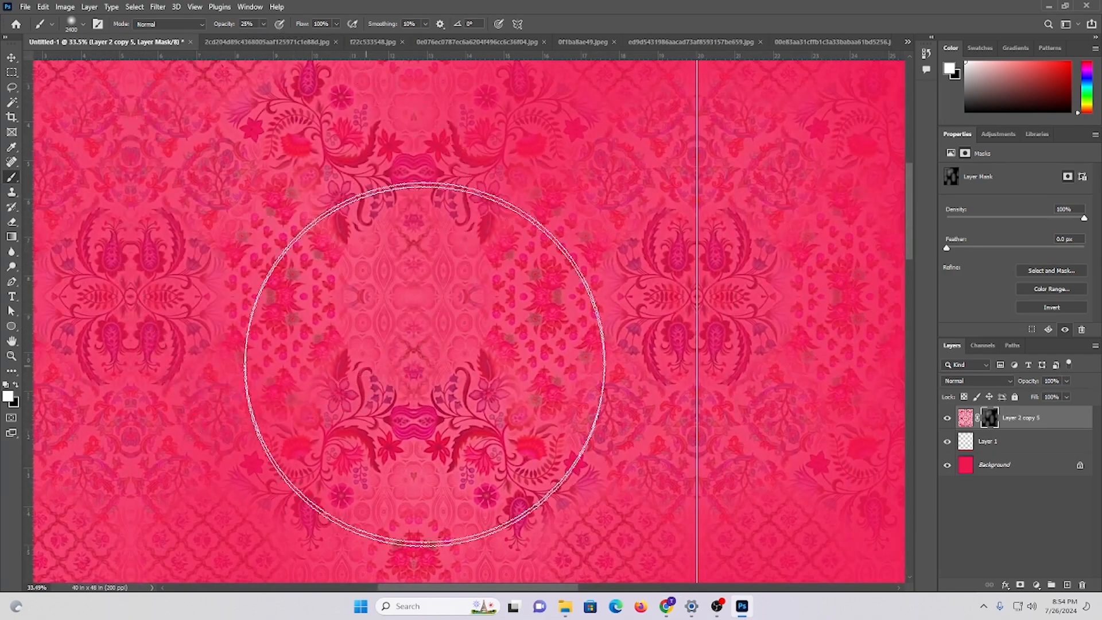
pyautogui.moveTo(426, 347); pyautogui.dragTo(372, 325)
pyautogui.moveTo(616, 341); pyautogui.dragTo(315, 355)
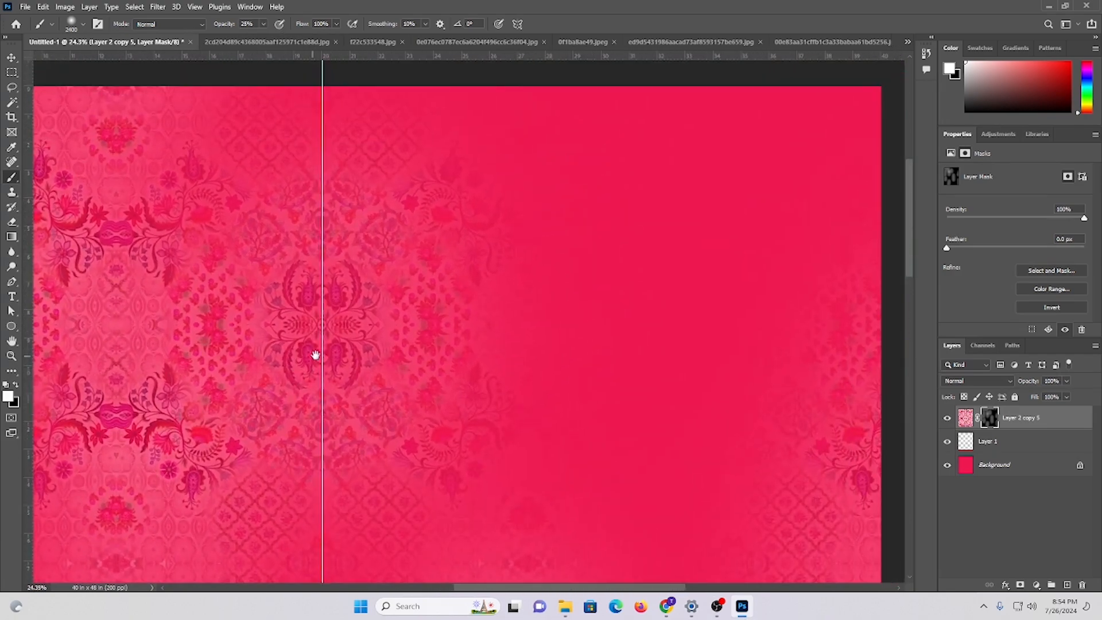
# - Strengthen the patchwork in the lower middle and near the lower right edge with more white strokes on the mask
pyautogui.moveTo(529, 418); pyautogui.dragTo(423, 123)
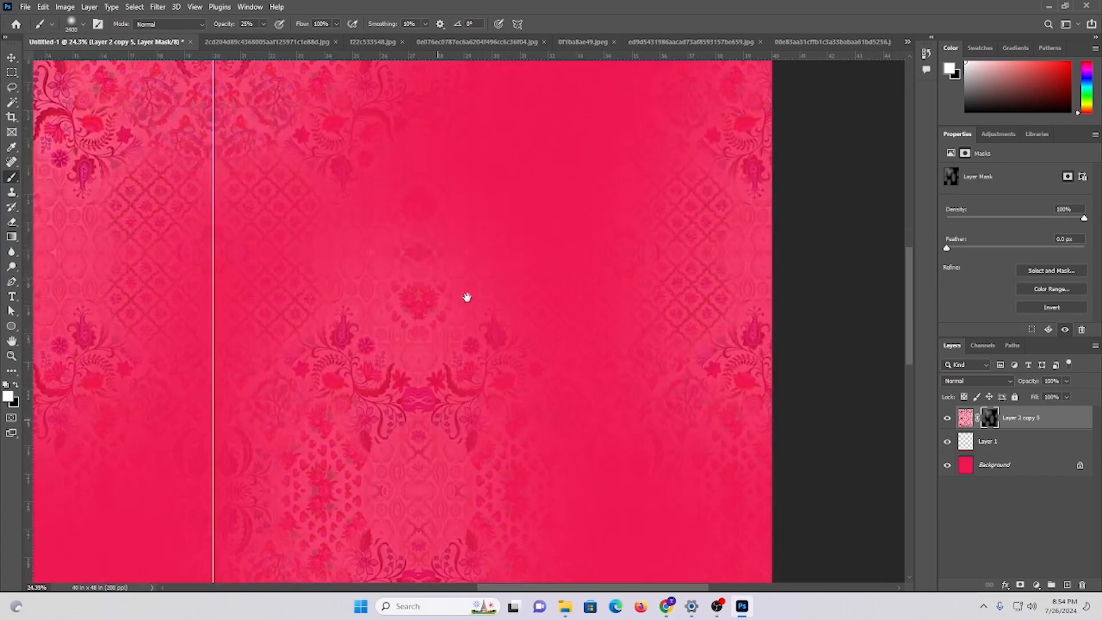
pyautogui.moveTo(466, 297); pyautogui.dragTo(485, 285)
pyautogui.moveTo(484, 423); pyautogui.dragTo(513, 254)
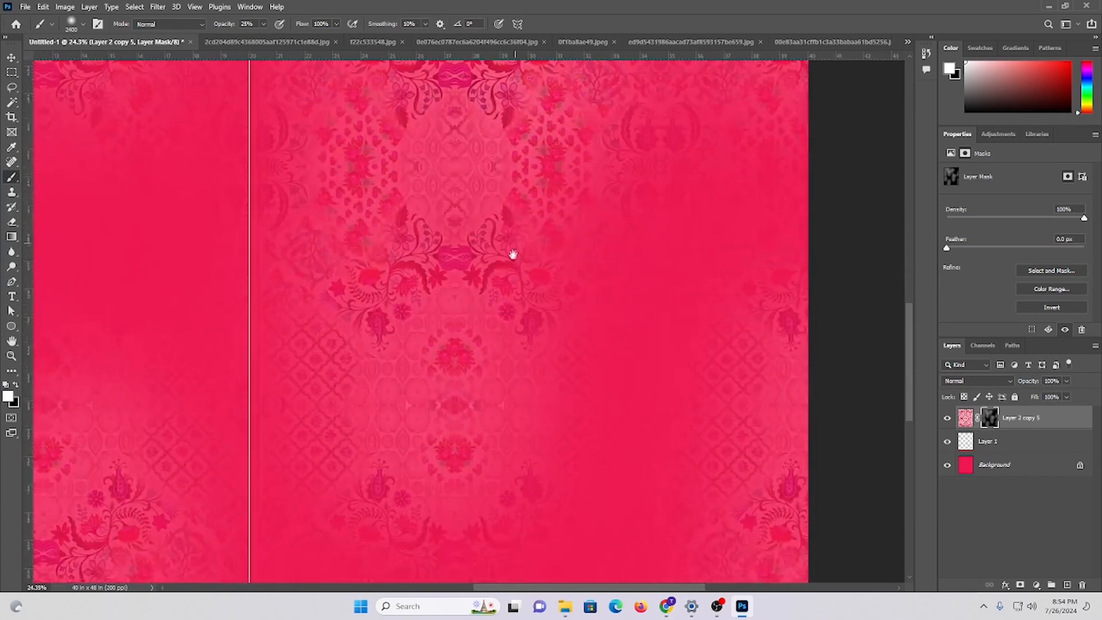
pyautogui.moveTo(498, 306); pyautogui.dragTo(434, 274)
pyautogui.scroll(-1, 425, 344)
pyautogui.moveTo(368, 357); pyautogui.dragTo(394, 345)
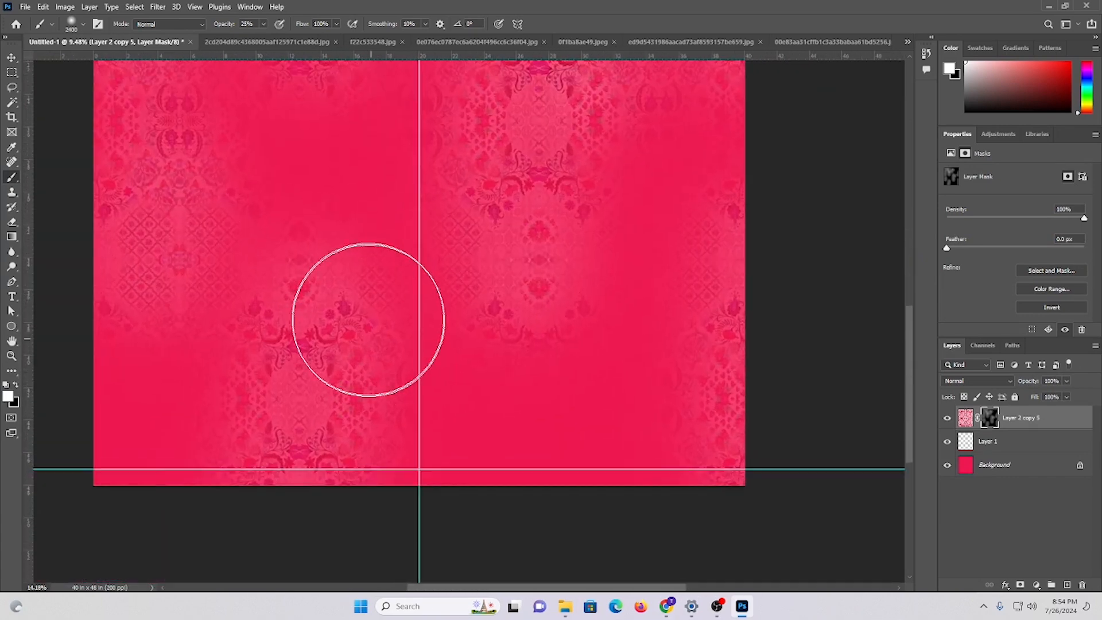
pyautogui.click(359, 312)
pyautogui.moveTo(699, 365); pyautogui.dragTo(537, 433)
pyautogui.click(543, 385)
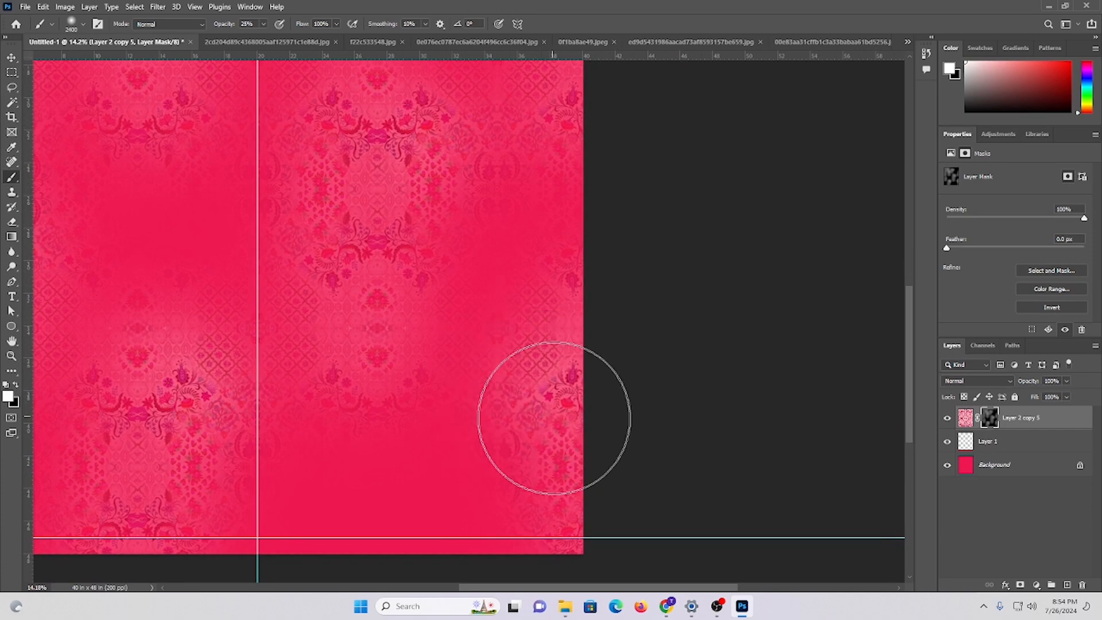
pyautogui.scroll(-2, 500, 390)
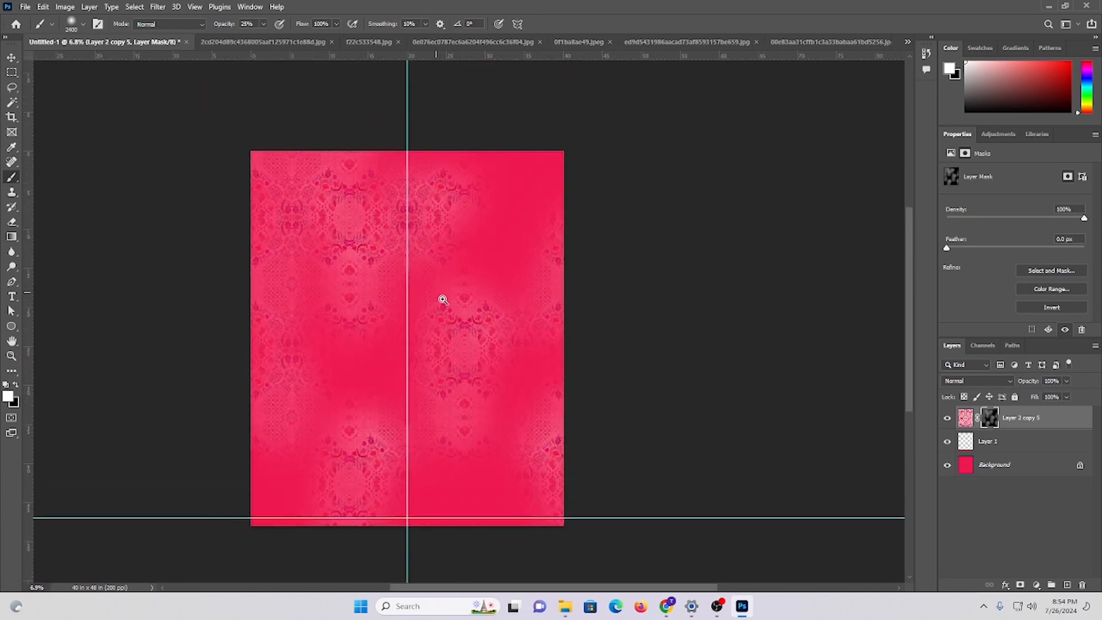
# - Switch the brush colour to black and fade the patchwork motif in the upper part of the left half, beside the centre guide
pyautogui.scroll(2, 443, 299)
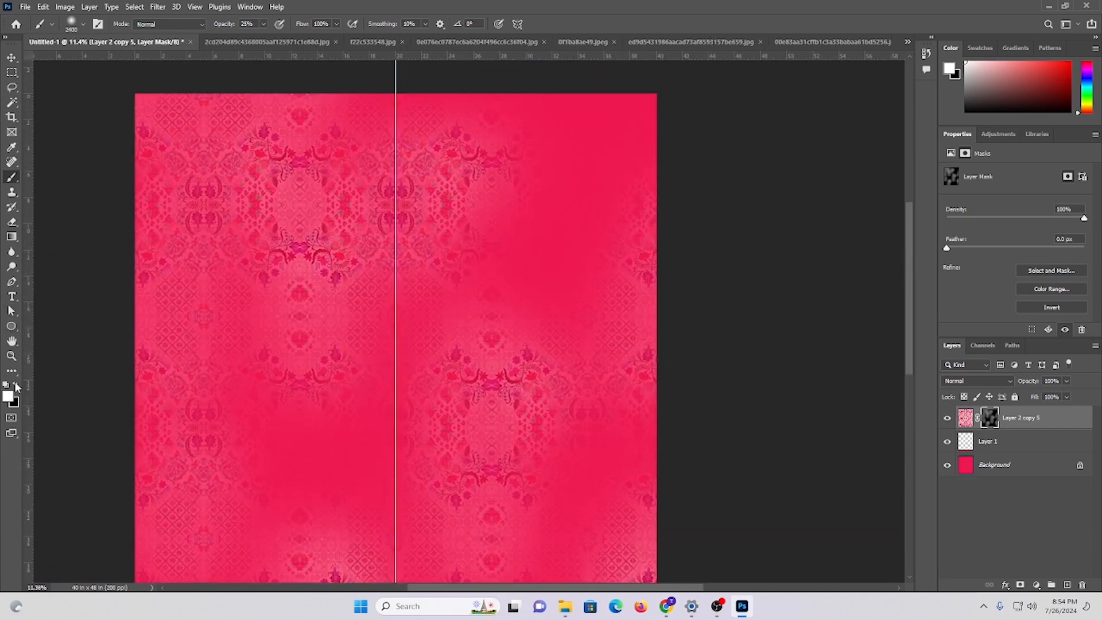
pyautogui.scroll(3, 309, 227)
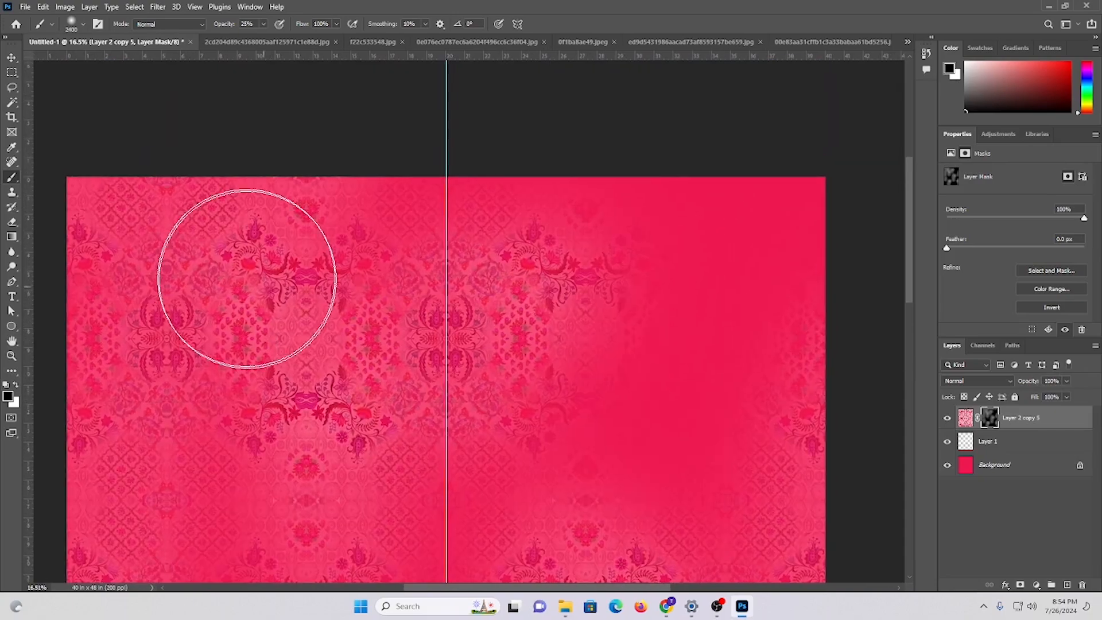
pyautogui.moveTo(329, 203)
pyautogui.mouseDown()
pyautogui.moveTo(347, 222)
pyautogui.moveTo(343, 257)
pyautogui.mouseUp()
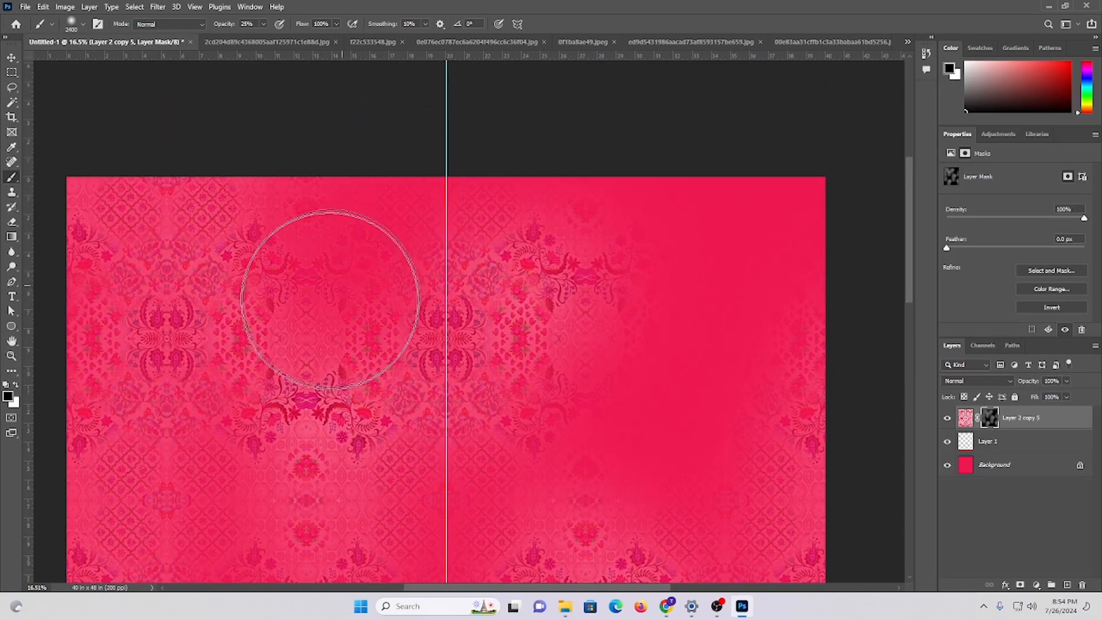
pyautogui.moveTo(326, 317); pyautogui.dragTo(366, 205)
pyautogui.moveTo(340, 334); pyautogui.dragTo(303, 331)
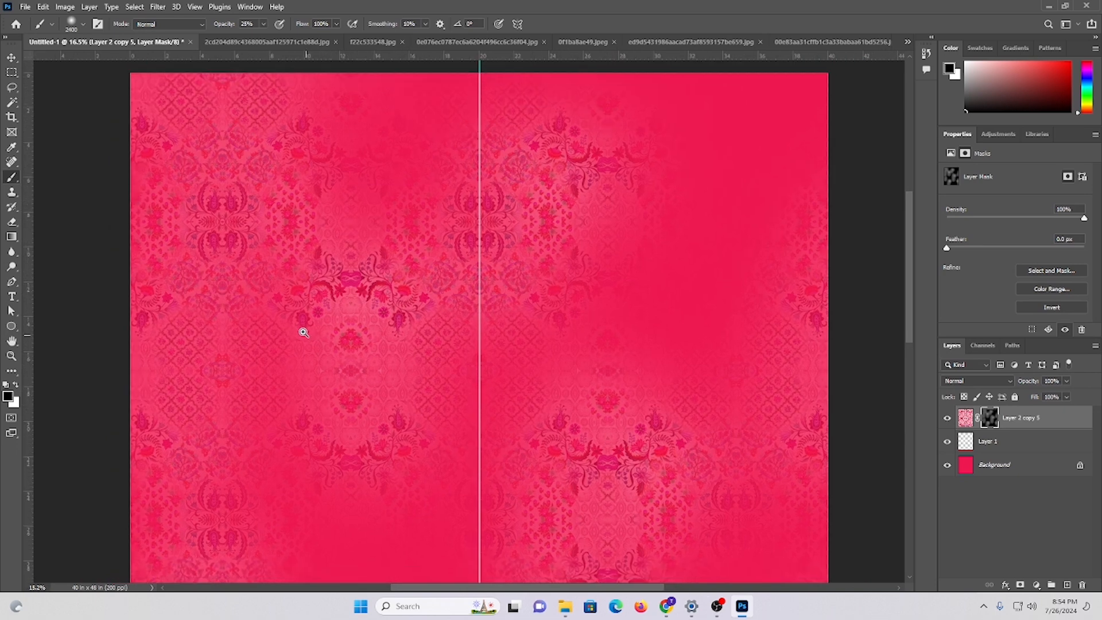
pyautogui.scroll(1, 258, 335)
pyautogui.moveTo(389, 281); pyautogui.dragTo(324, 250)
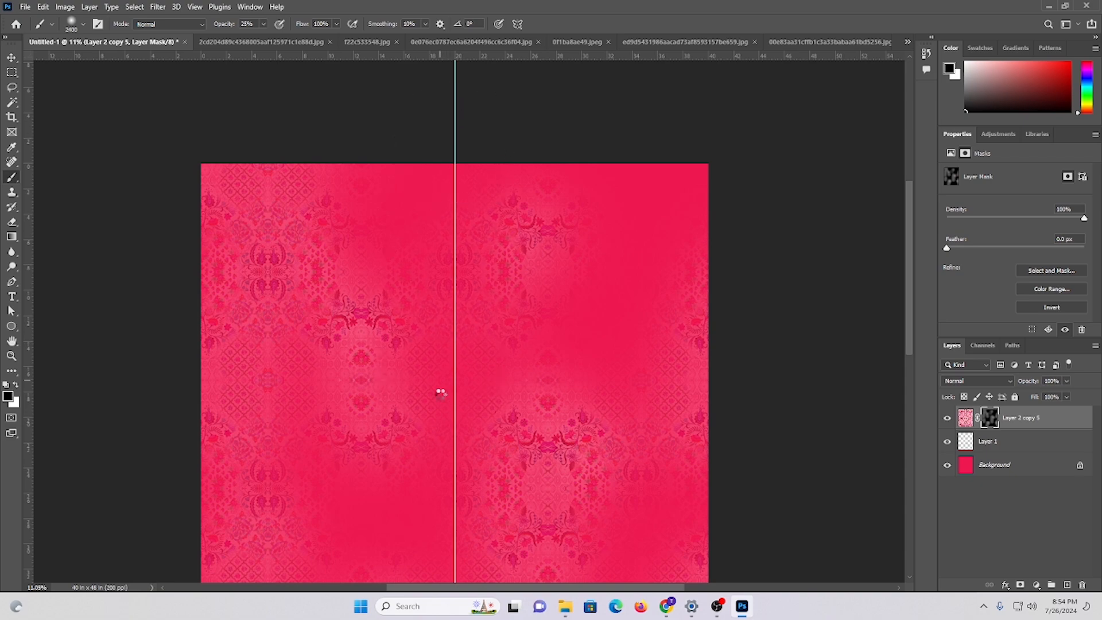
# - Fade the mid-height patchwork motifs on both sides of the centre guide and the bottom motif on the left half with black
pyautogui.moveTo(420, 409); pyautogui.dragTo(468, 264)
pyautogui.moveTo(298, 234); pyautogui.dragTo(296, 427)
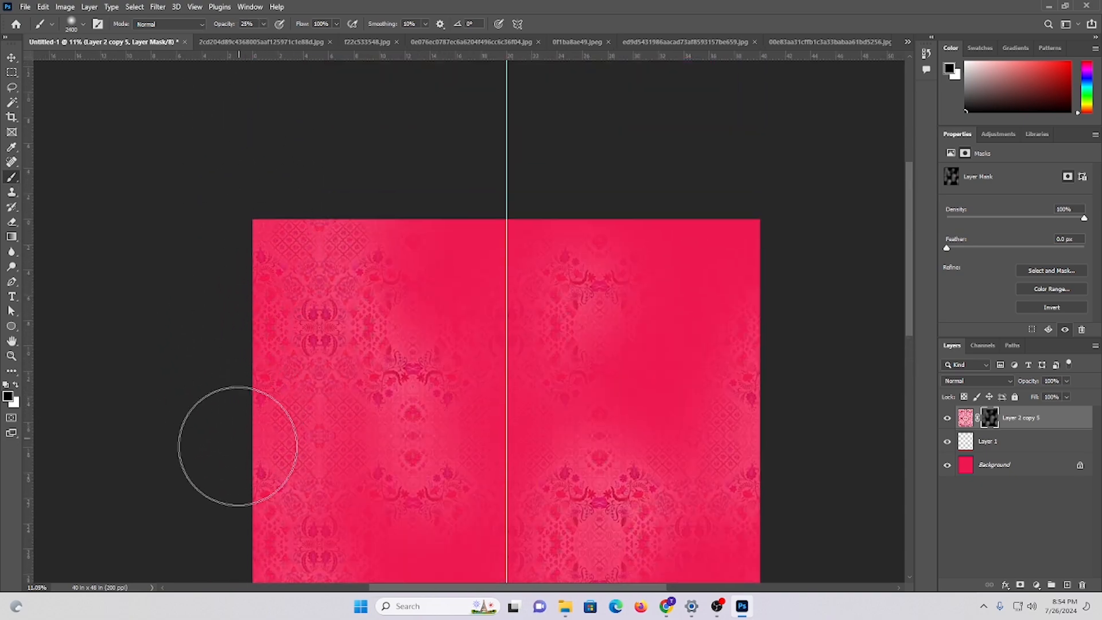
pyautogui.moveTo(298, 369)
pyautogui.mouseDown()
pyautogui.moveTo(319, 123)
pyautogui.moveTo(315, 260)
pyautogui.mouseUp()
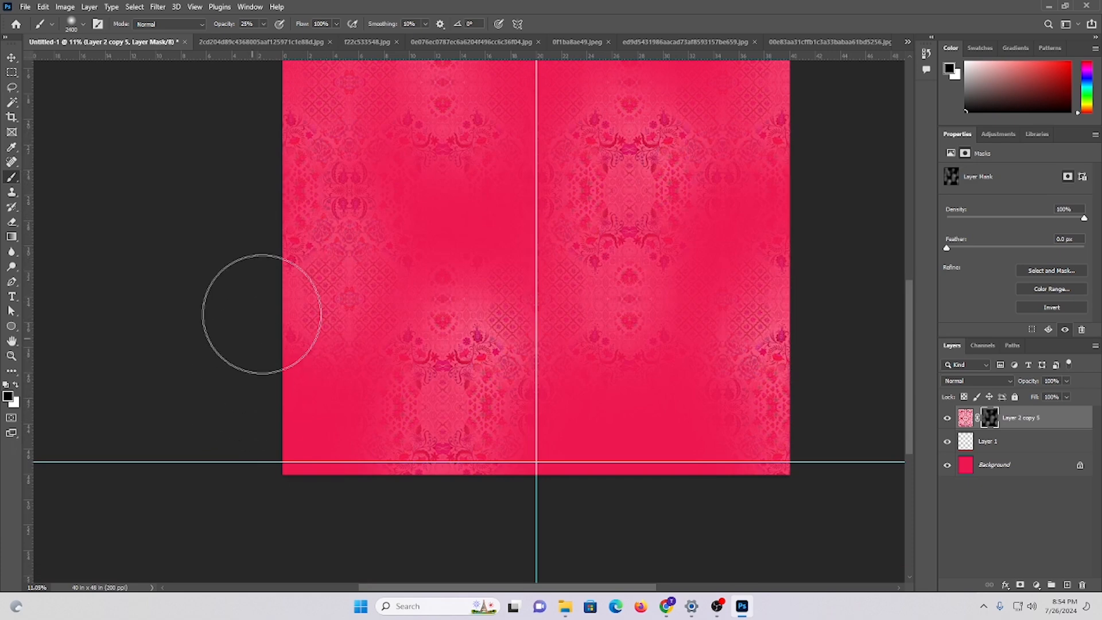
pyautogui.scroll(3, 241, 419)
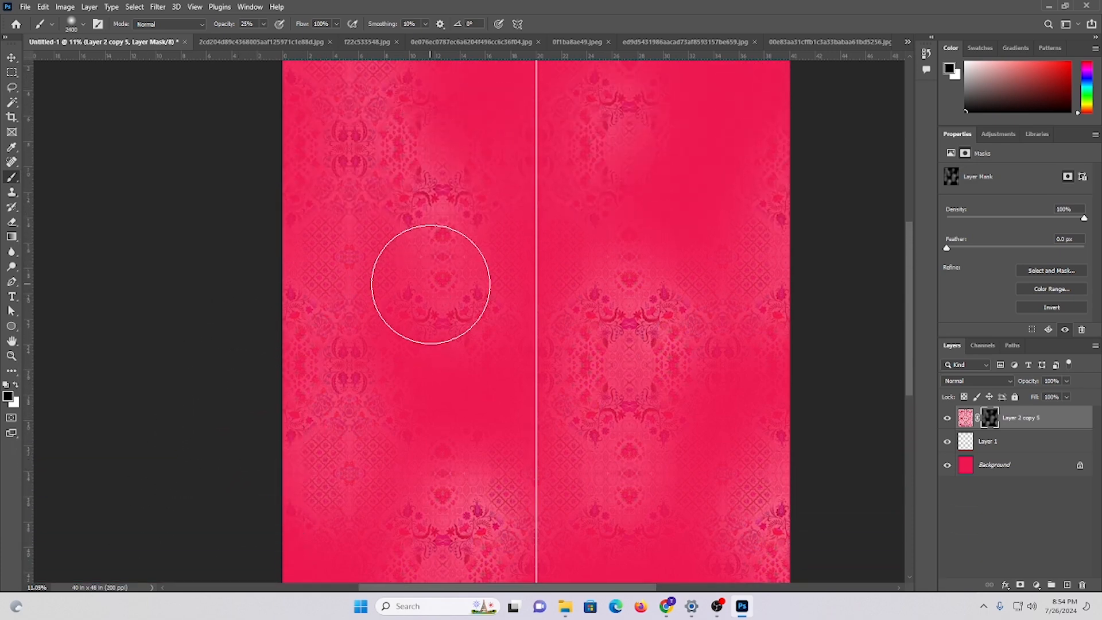
pyautogui.click(453, 291)
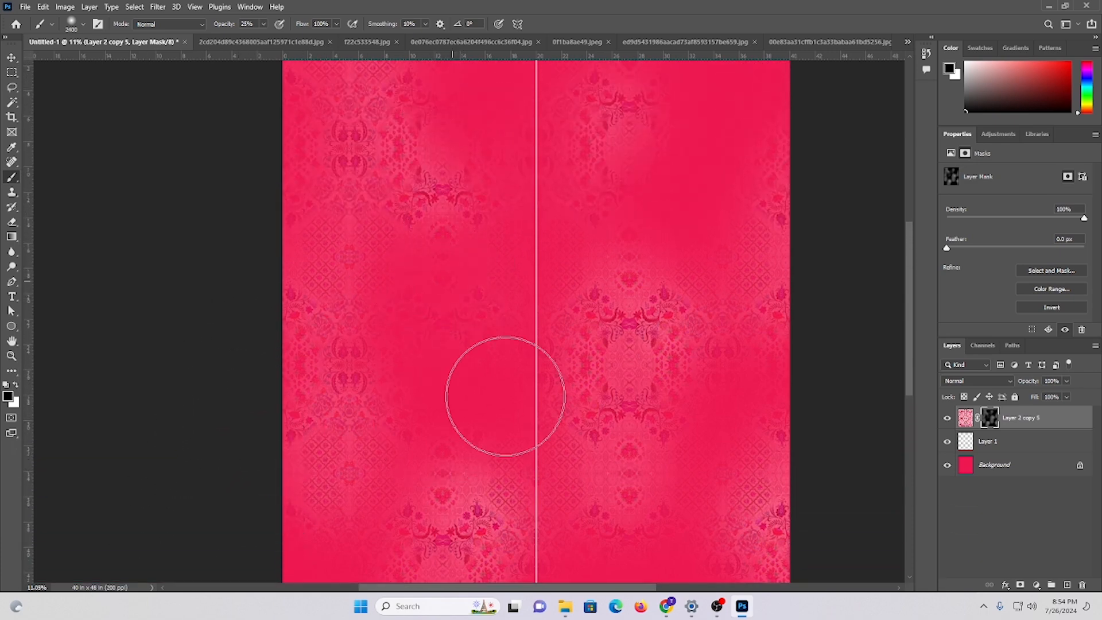
pyautogui.moveTo(663, 367)
pyautogui.mouseDown()
pyautogui.moveTo(560, 299)
pyautogui.moveTo(552, 385)
pyautogui.mouseUp()
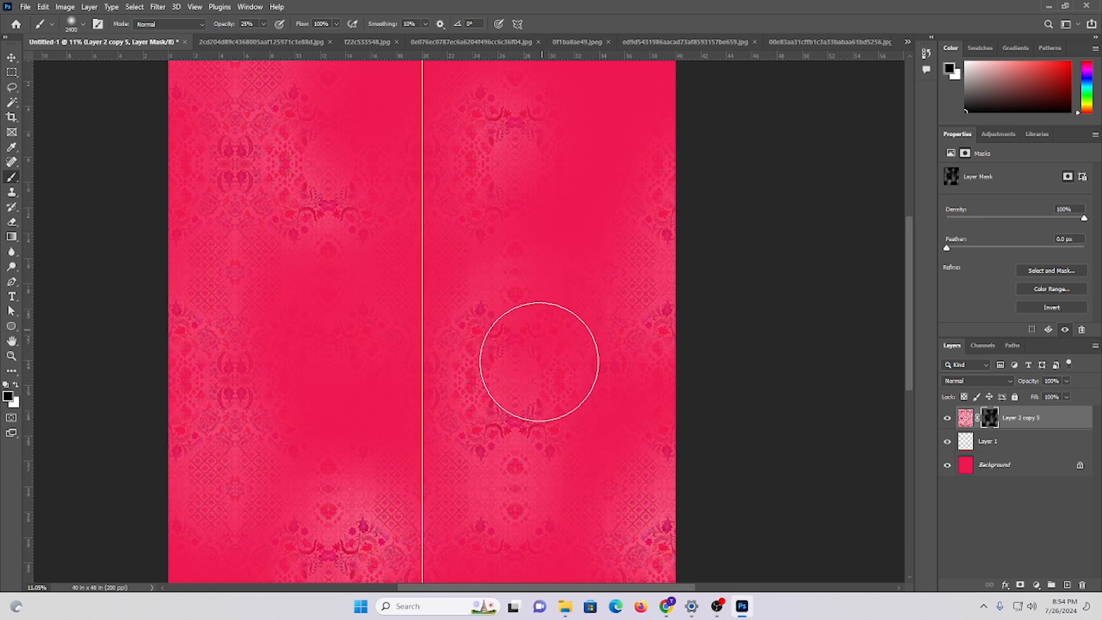
pyautogui.moveTo(568, 480); pyautogui.dragTo(543, 220)
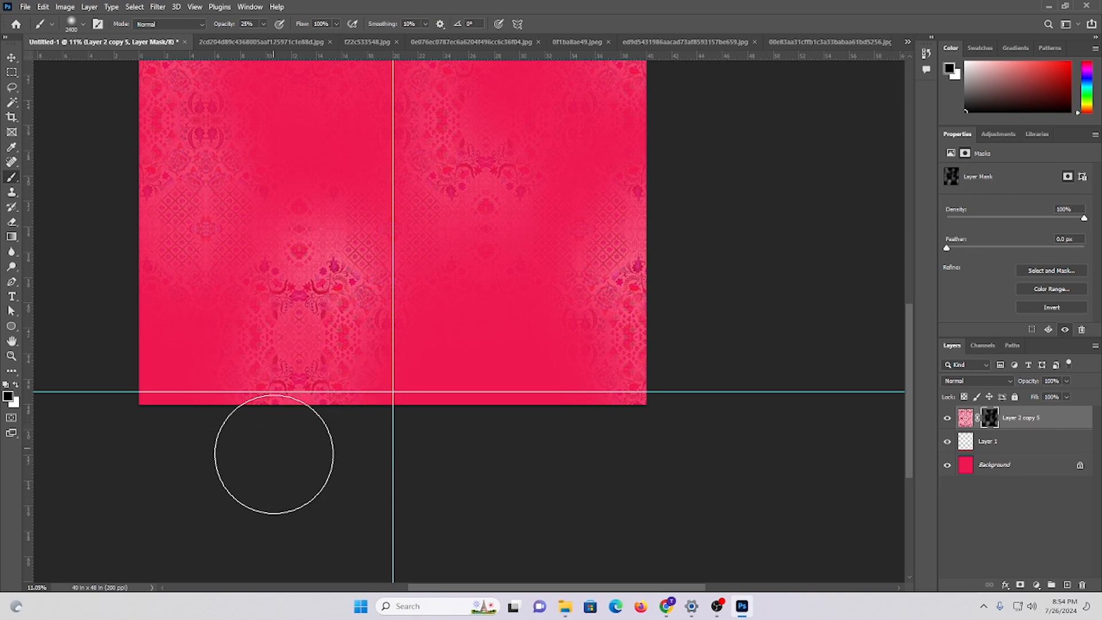
pyautogui.scroll(4, 256, 397)
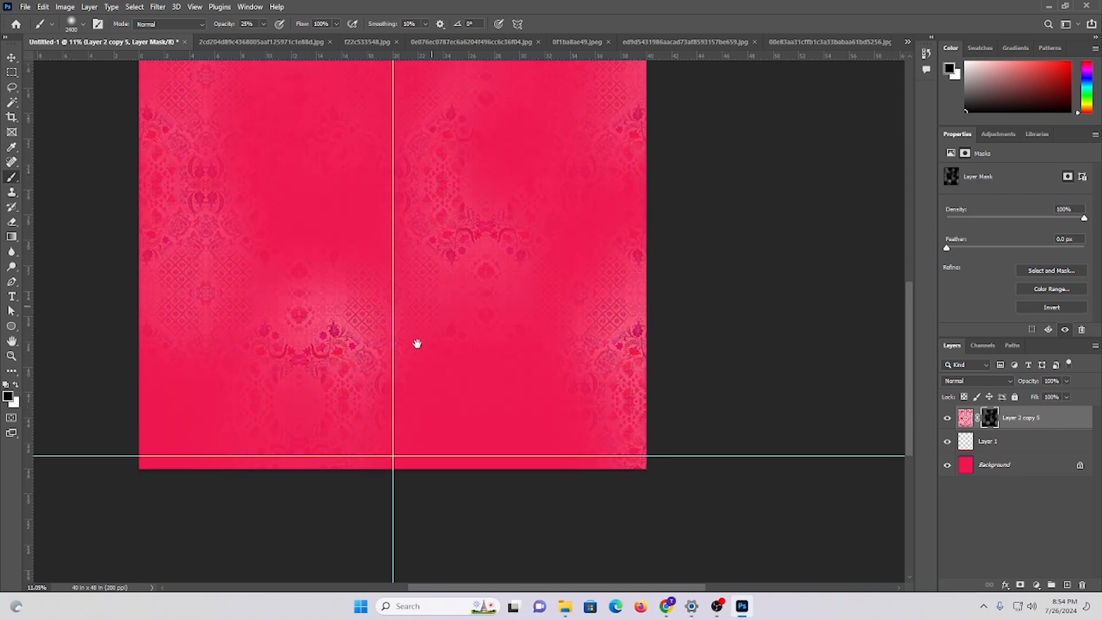
# - Soften the remaining patchwork between the left columns and the centre guide with further black strokes in the upper and middle areas
pyautogui.moveTo(431, 306); pyautogui.dragTo(374, 522)
pyautogui.scroll(3, 258, 353)
pyautogui.moveTo(246, 317)
pyautogui.mouseDown()
pyautogui.moveTo(266, 333)
pyautogui.moveTo(252, 311)
pyautogui.mouseUp()
pyautogui.moveTo(263, 260); pyautogui.dragTo(303, 484)
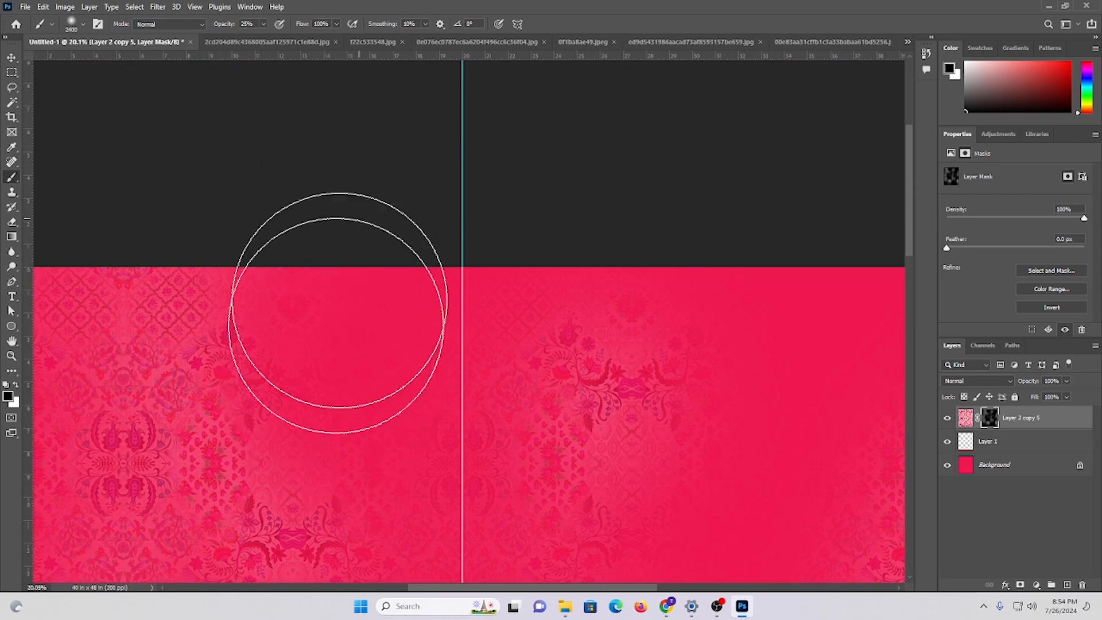
pyautogui.moveTo(303, 431); pyautogui.dragTo(362, 184)
pyautogui.moveTo(394, 391); pyautogui.dragTo(445, 293)
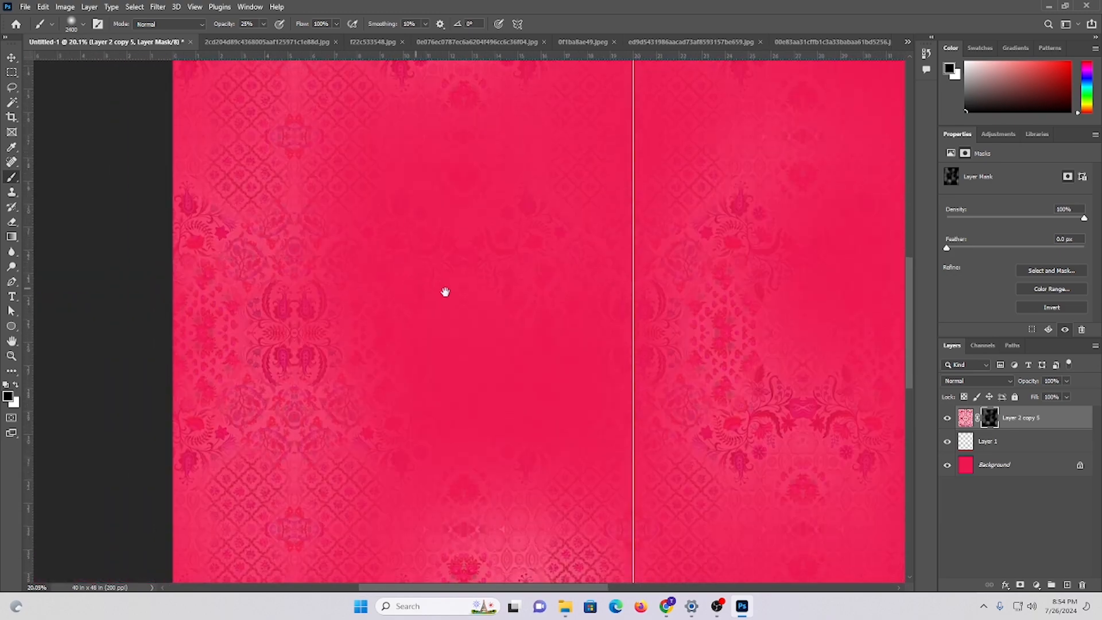
pyautogui.moveTo(407, 472); pyautogui.dragTo(405, 465)
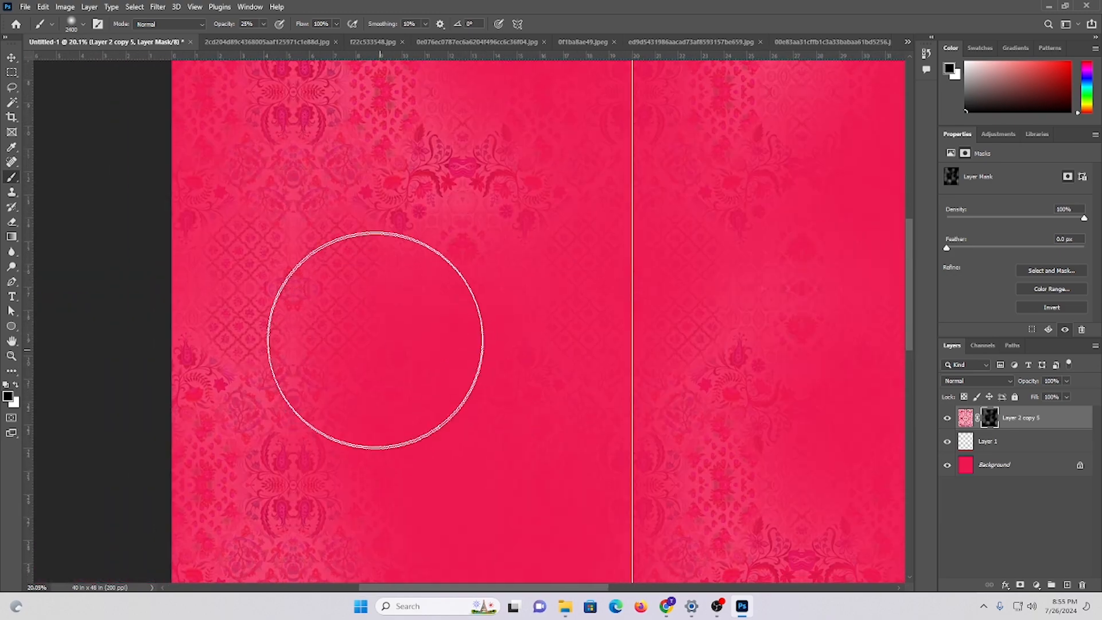
pyautogui.moveTo(423, 360)
pyautogui.mouseDown()
pyautogui.moveTo(366, 330)
pyautogui.moveTo(404, 363)
pyautogui.mouseUp()
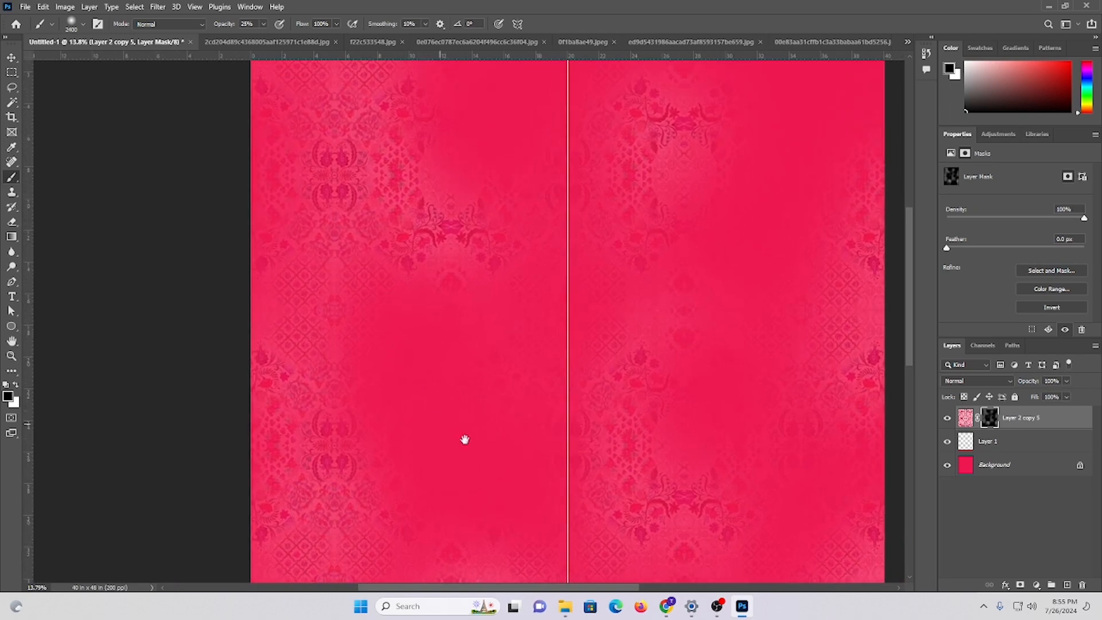
# - Fade the patchwork along the canvas's right edge by painting black on the mask
pyautogui.moveTo(464, 440); pyautogui.dragTo(426, 170)
pyautogui.scroll(-1, 396, 350)
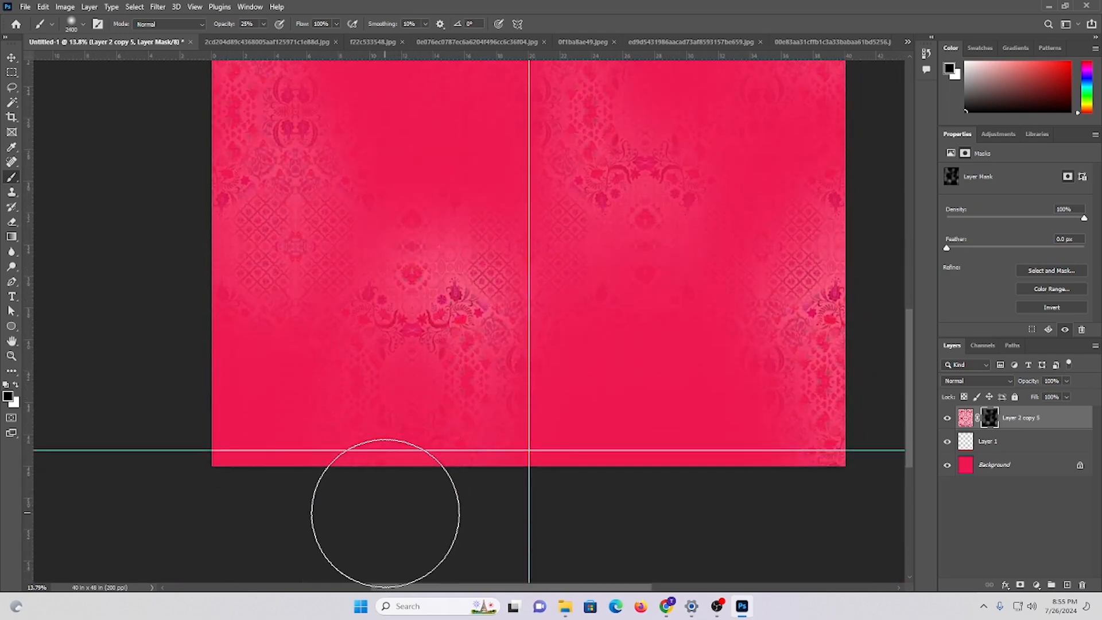
pyautogui.moveTo(650, 318); pyautogui.dragTo(339, 443)
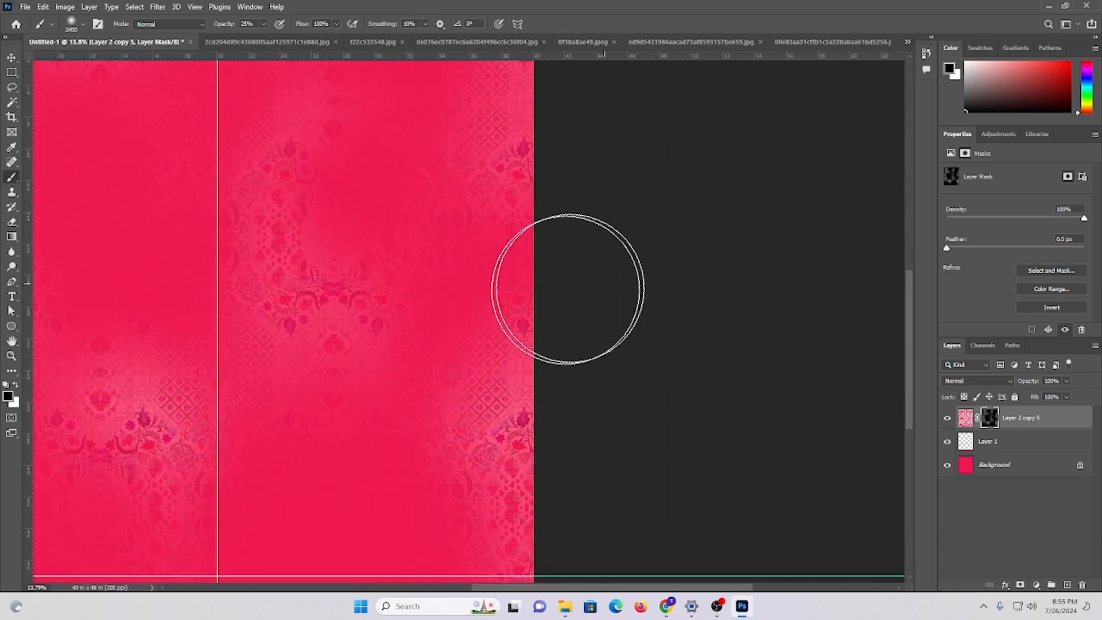
pyautogui.moveTo(537, 287); pyautogui.dragTo(494, 341)
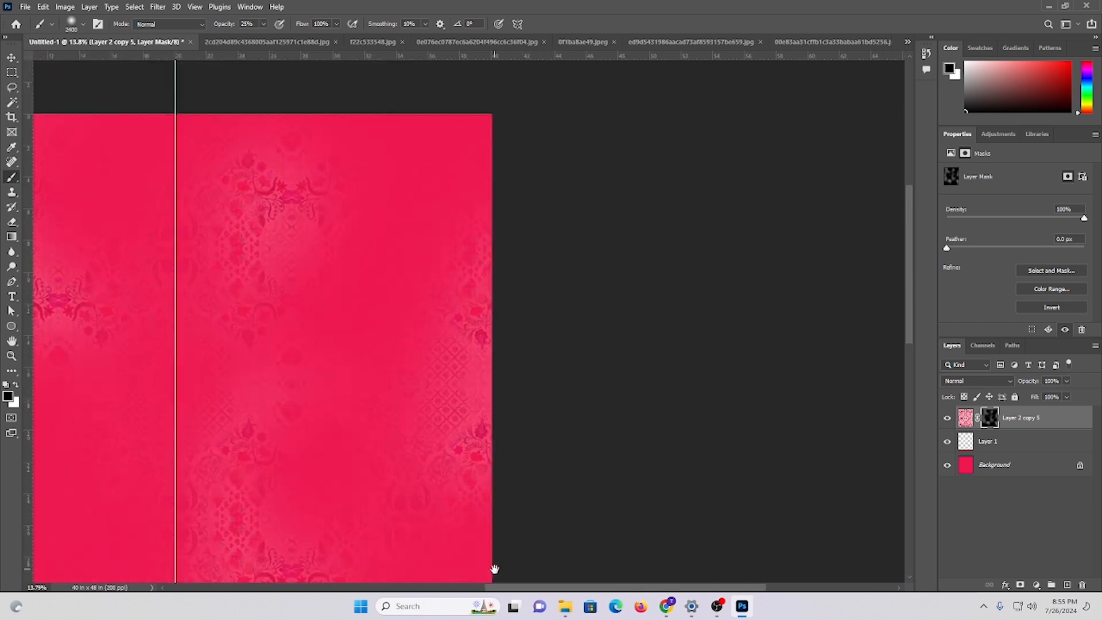
# - Switch the brush to white at 1500 px and restore the floral motifs in the upper part of the left half
pyautogui.click(16, 385)
pyautogui.scroll(2, 260, 319)
pyautogui.moveTo(241, 278); pyautogui.dragTo(351, 280)
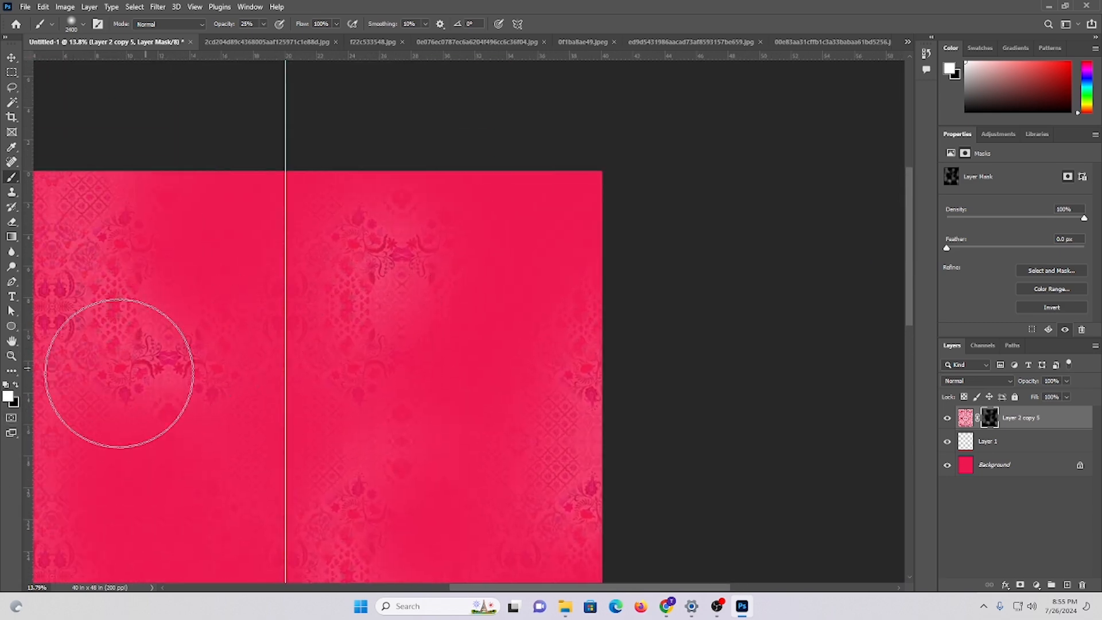
pyautogui.moveTo(119, 373)
pyautogui.mouseDown()
pyautogui.moveTo(352, 332)
pyautogui.moveTo(361, 342)
pyautogui.mouseUp()
pyautogui.moveTo(354, 294); pyautogui.dragTo(320, 507)
pyautogui.press('[')
pyautogui.press('[')
pyautogui.press('[')
pyautogui.press('[')
pyautogui.press('[')
pyautogui.press('[')
pyautogui.press('[')
pyautogui.press('[')
pyautogui.press('[')
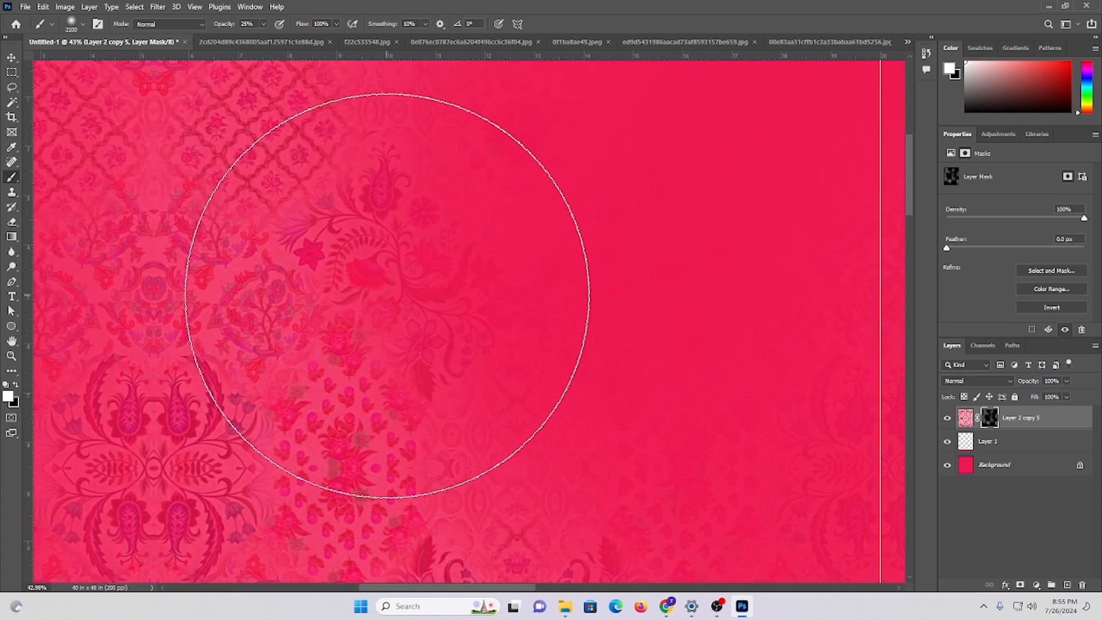
pyautogui.click(383, 260)
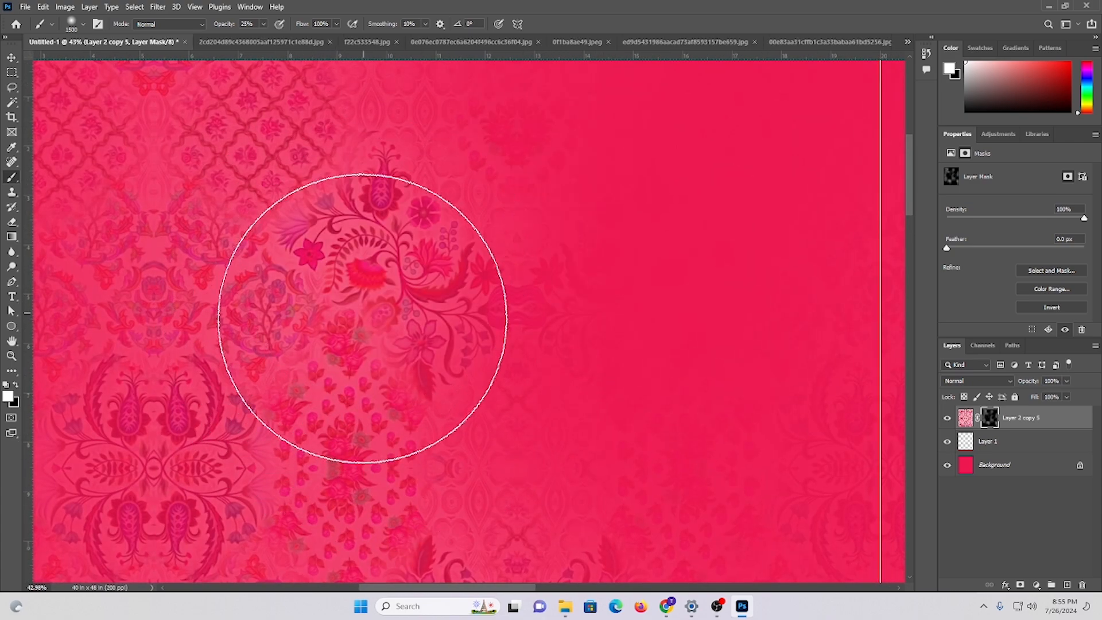
pyautogui.moveTo(385, 320); pyautogui.dragTo(337, 298)
pyautogui.moveTo(379, 264); pyautogui.dragTo(373, 199)
pyautogui.moveTo(402, 409); pyautogui.dragTo(379, 248)
pyautogui.click(365, 246)
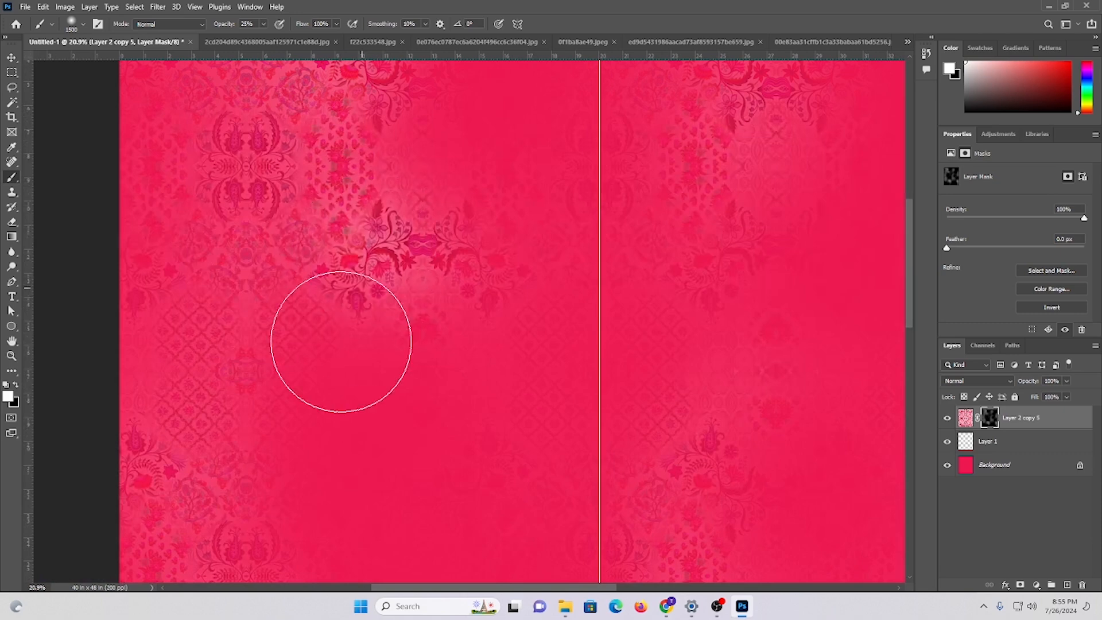
# - Bring back the patchwork along the lower part of the canvas's left edge with white on the mask
pyautogui.moveTo(332, 403); pyautogui.dragTo(502, 88)
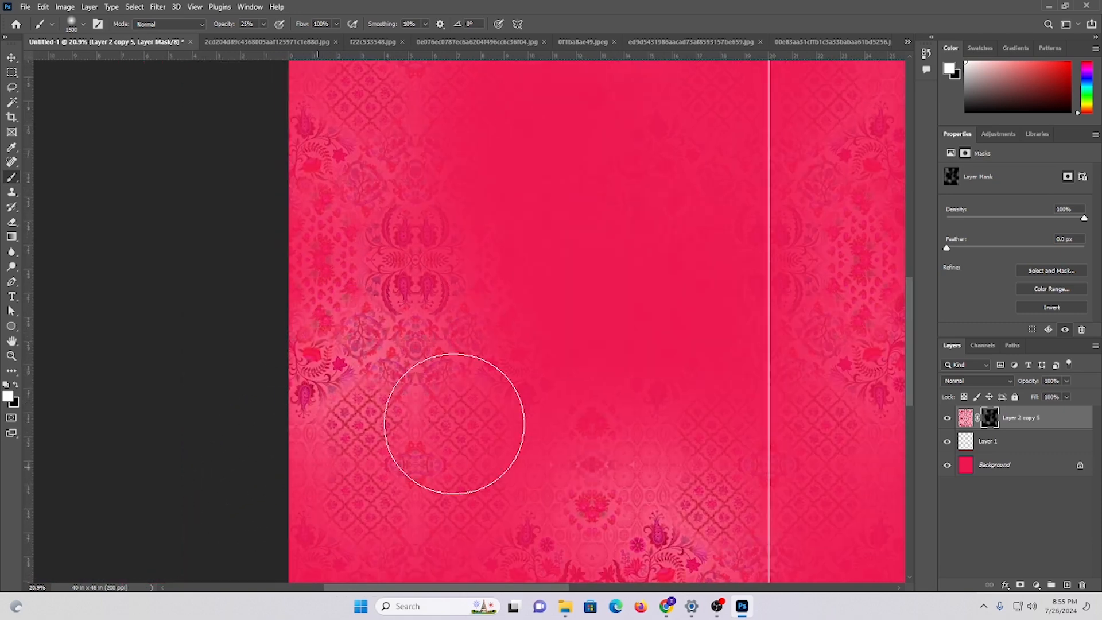
pyautogui.moveTo(532, 385); pyautogui.dragTo(270, 480)
pyautogui.moveTo(367, 471); pyautogui.dragTo(438, 224)
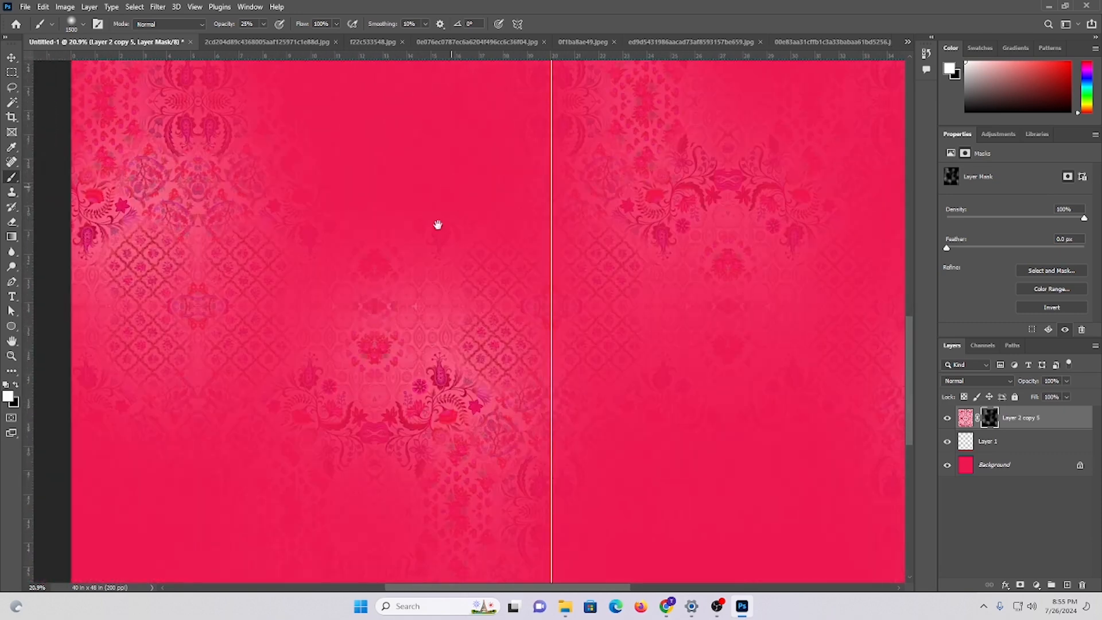
# - Reveal the bottom floral motif beside the centre guide and the patchwork in the canvas's bottom-left corner with white strokes
pyautogui.click(421, 435)
pyautogui.moveTo(321, 451); pyautogui.dragTo(375, 358)
pyautogui.click(372, 320)
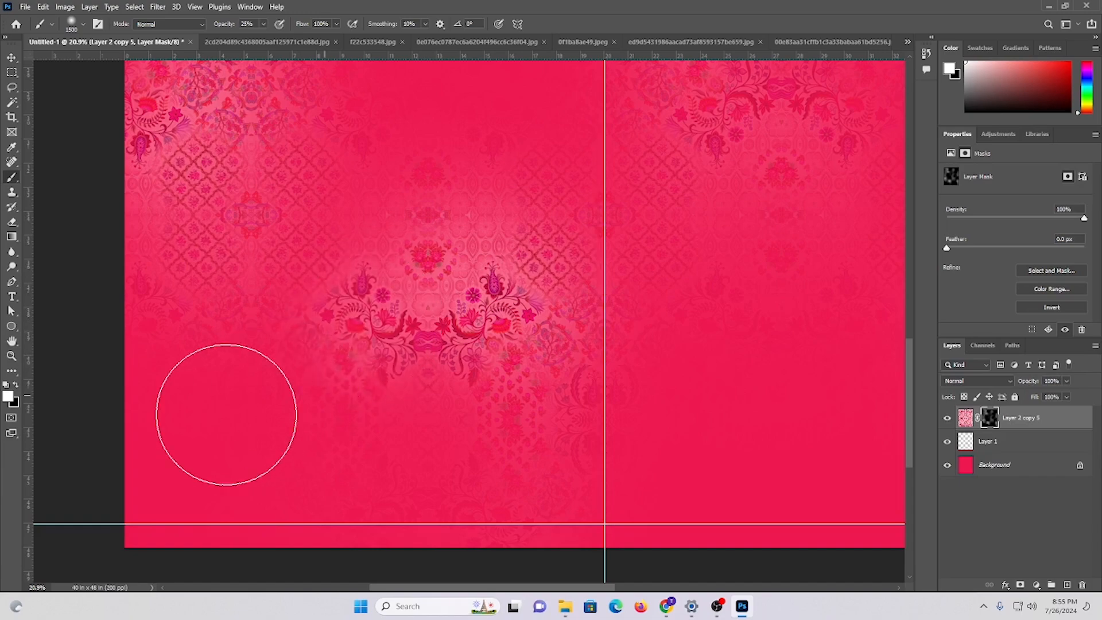
pyautogui.moveTo(157, 430); pyautogui.dragTo(248, 406)
pyautogui.click(220, 459)
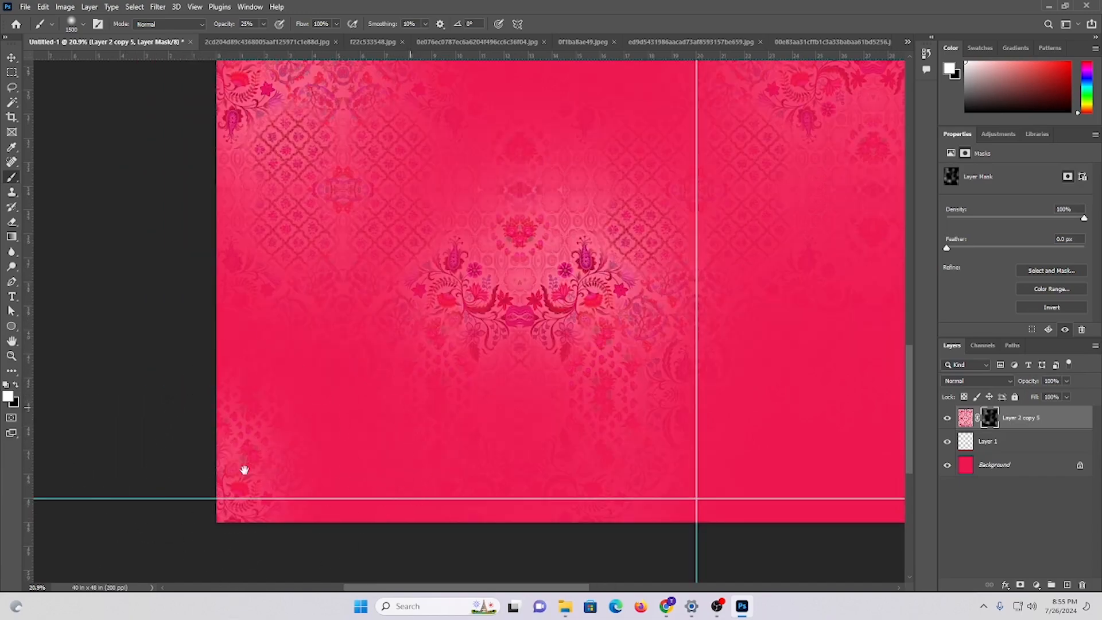
# - Restore the upper floral motif of the right half by painting white on the mask
pyautogui.moveTo(245, 470); pyautogui.dragTo(68, 525)
pyautogui.moveTo(409, 428); pyautogui.dragTo(343, 384)
pyautogui.moveTo(430, 304); pyautogui.dragTo(459, 323)
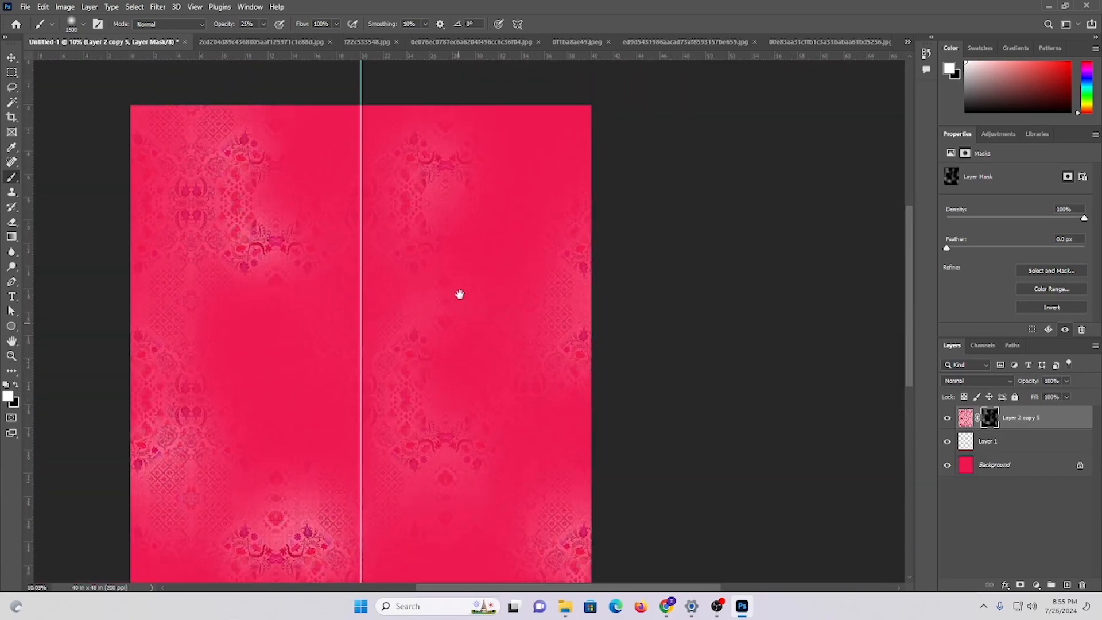
pyautogui.moveTo(439, 150); pyautogui.dragTo(467, 249)
pyautogui.moveTo(422, 211); pyautogui.dragTo(409, 277)
pyautogui.click(525, 184)
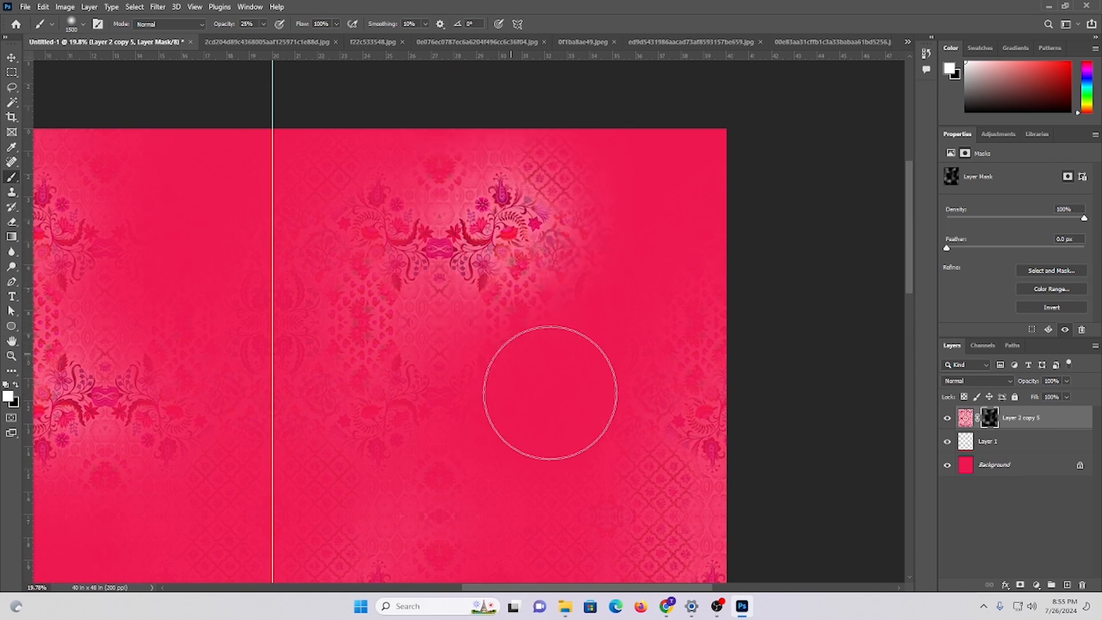
# - Restore the lower floral motif of the right half with white on the mask
pyautogui.moveTo(546, 401); pyautogui.dragTo(467, 133)
pyautogui.moveTo(544, 372); pyautogui.dragTo(573, 249)
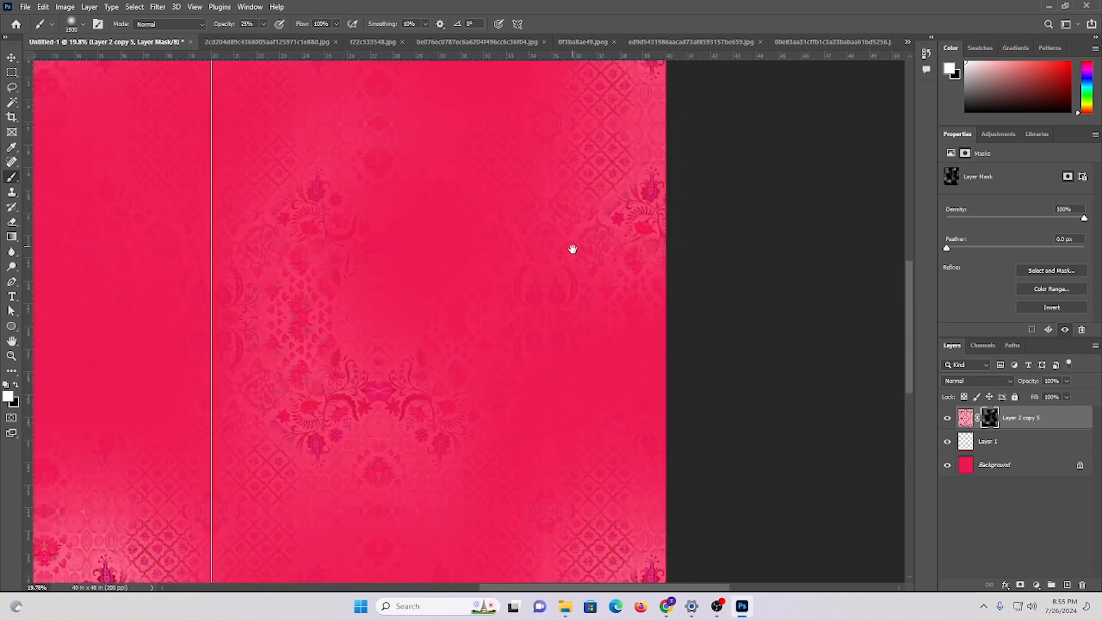
pyautogui.moveTo(404, 395)
pyautogui.mouseDown()
pyautogui.moveTo(352, 394)
pyautogui.moveTo(384, 443)
pyautogui.mouseUp()
pyautogui.moveTo(439, 412); pyautogui.dragTo(346, 372)
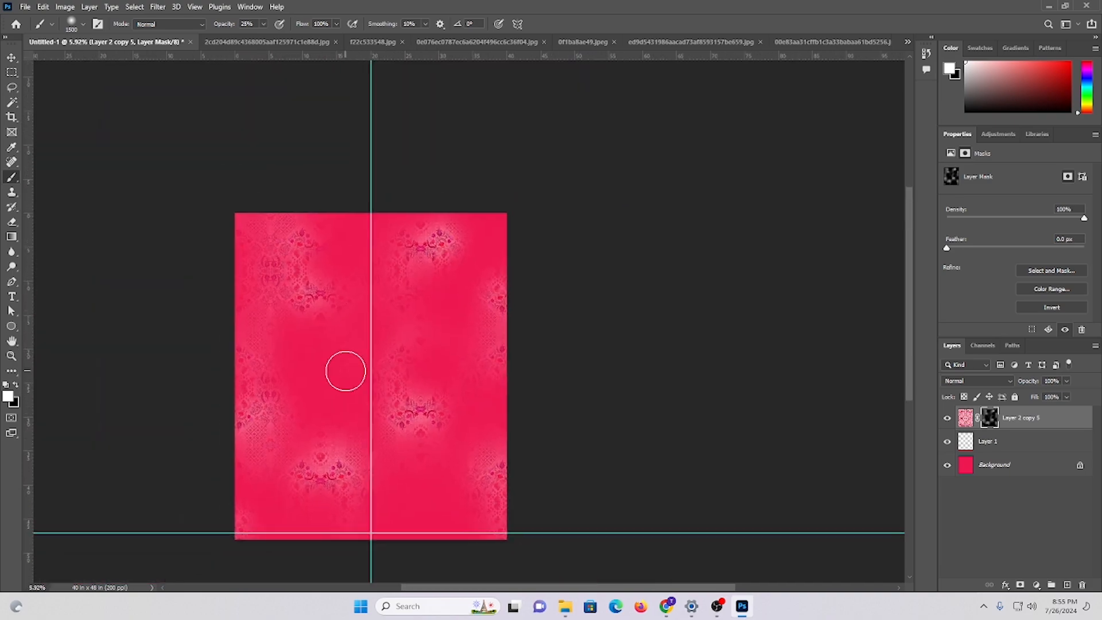
# - Strengthen the two floral motifs in the upper left half with further white strokes
pyautogui.scroll(-1, 347, 369)
pyautogui.moveTo(316, 253); pyautogui.dragTo(298, 374)
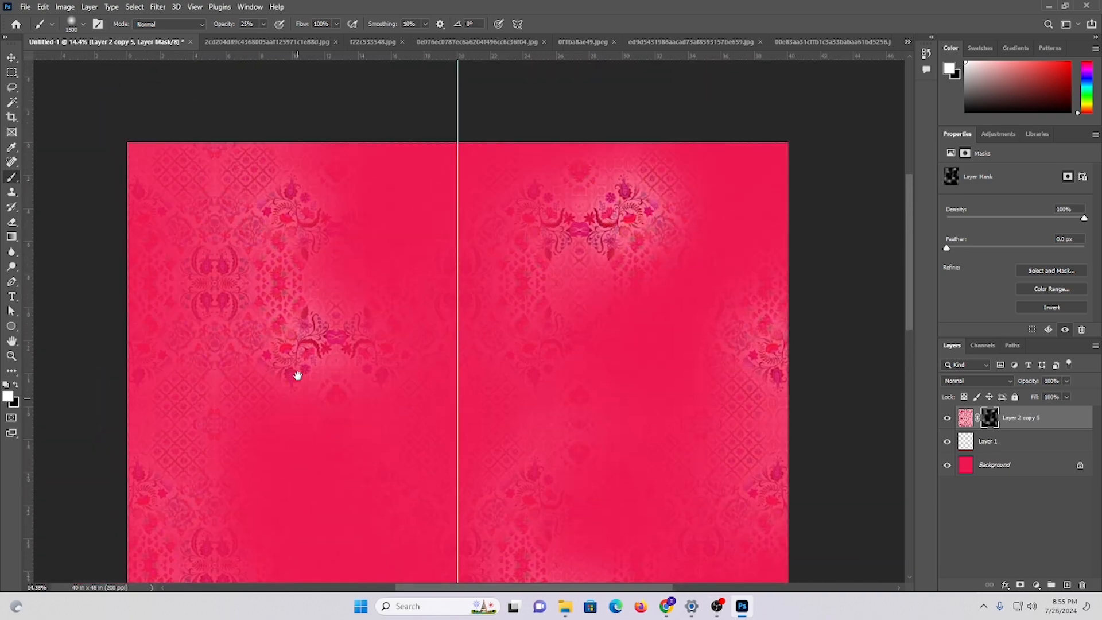
pyautogui.moveTo(288, 322); pyautogui.dragTo(302, 380)
pyautogui.click(318, 349)
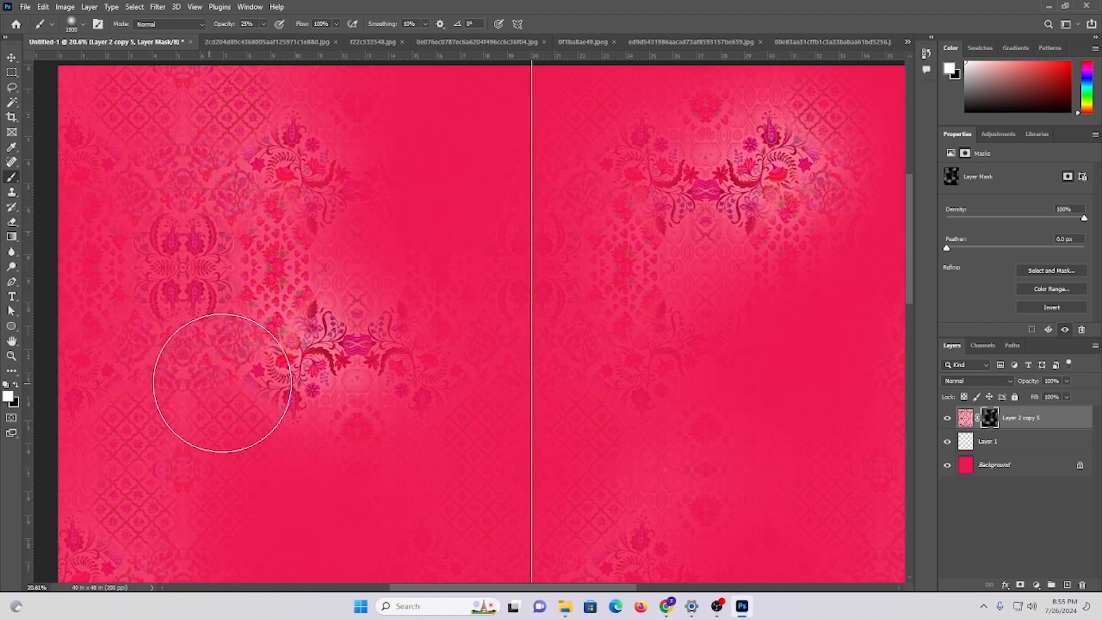
# - Reveal the upper floral motif at the canvas's right edge with white on the mask
pyautogui.scroll(1, 287, 276)
pyautogui.moveTo(685, 309); pyautogui.dragTo(531, 332)
pyautogui.moveTo(753, 403); pyautogui.dragTo(544, 211)
pyautogui.moveTo(640, 232); pyautogui.dragTo(629, 222)
pyautogui.moveTo(563, 287); pyautogui.dragTo(511, 310)
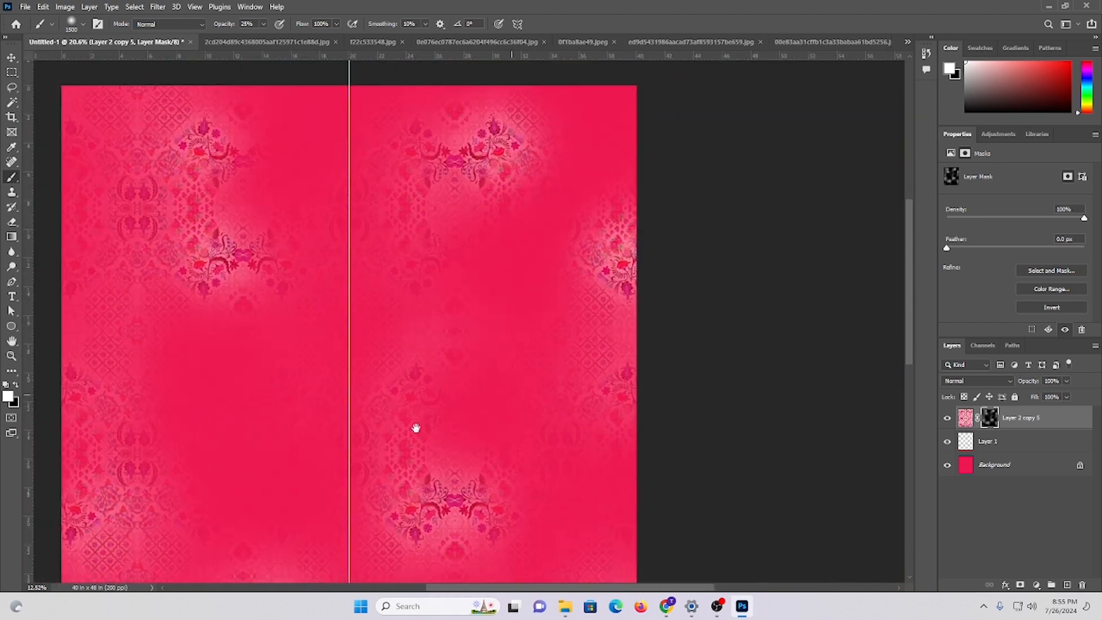
# - Strengthen the patchwork in the lower left column and at the bottom of the right edge with white
pyautogui.moveTo(415, 428); pyautogui.dragTo(625, 122)
pyautogui.click(355, 150)
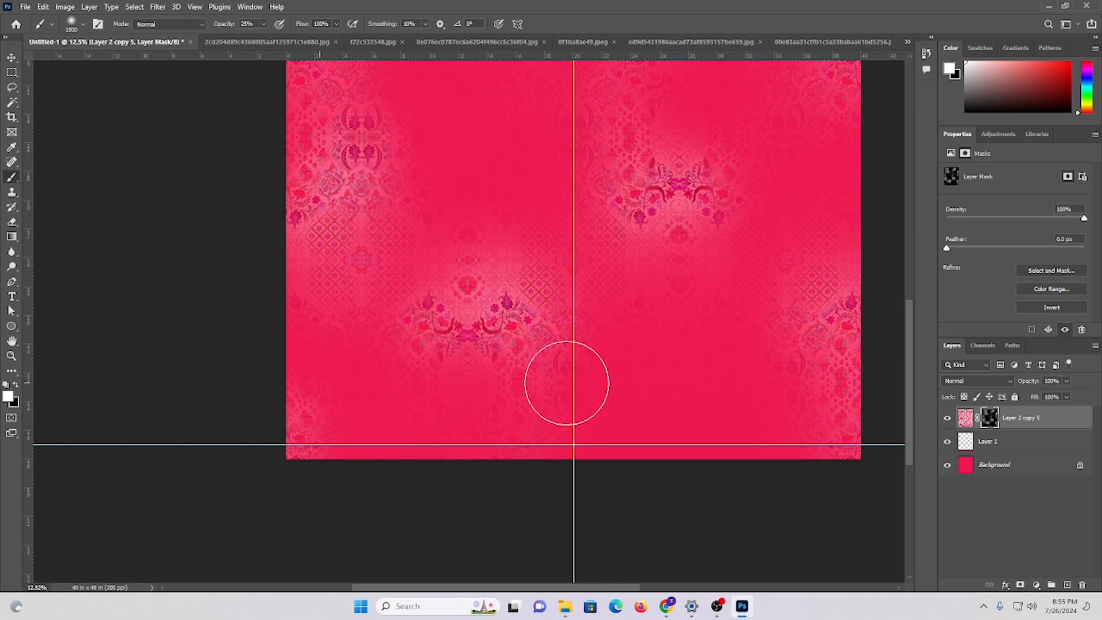
pyautogui.scroll(1, 576, 383)
pyautogui.moveTo(699, 361); pyautogui.dragTo(506, 295)
pyautogui.click(660, 302)
pyautogui.scroll(2, 465, 417)
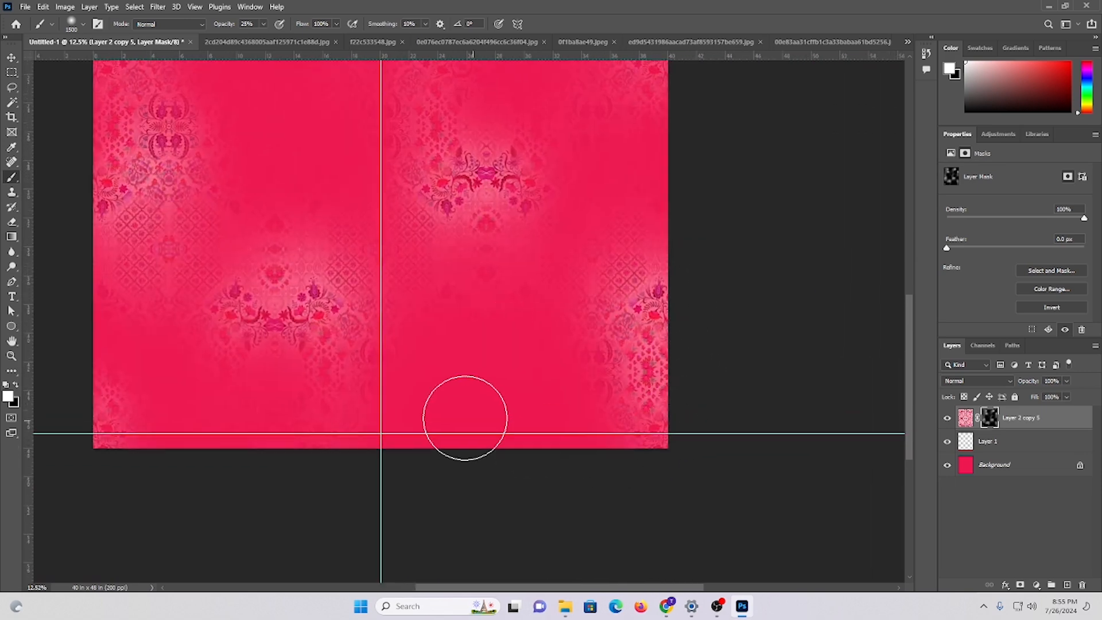
# - Compare blend modes for the patchwork layer from Dissolve through Subtract and keep Normal
pyautogui.scroll(-1, 466, 412)
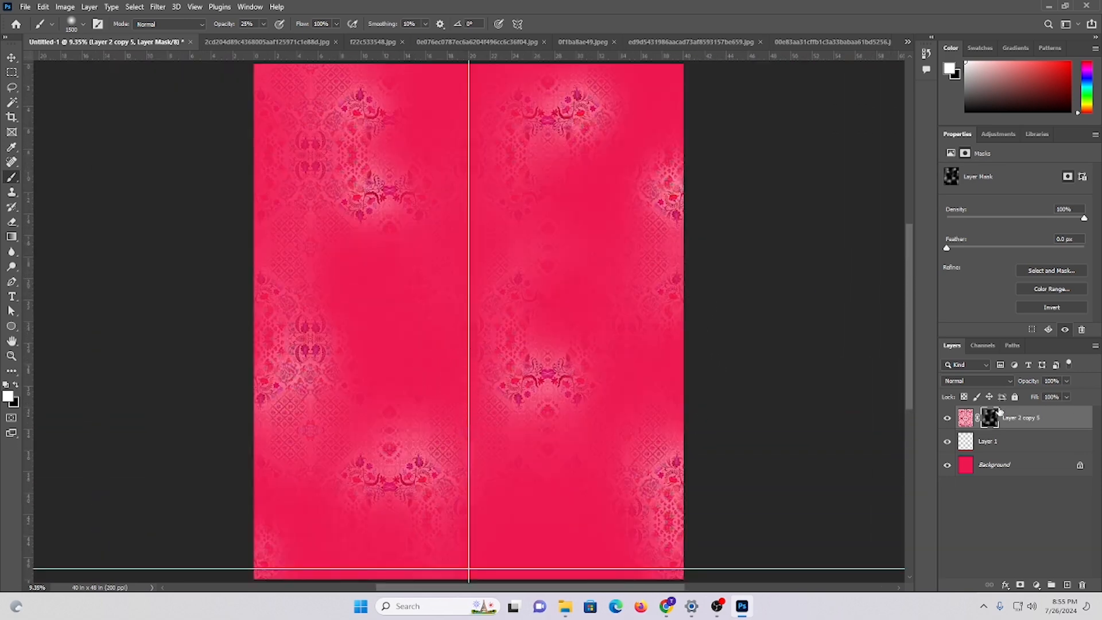
pyautogui.click(969, 381)
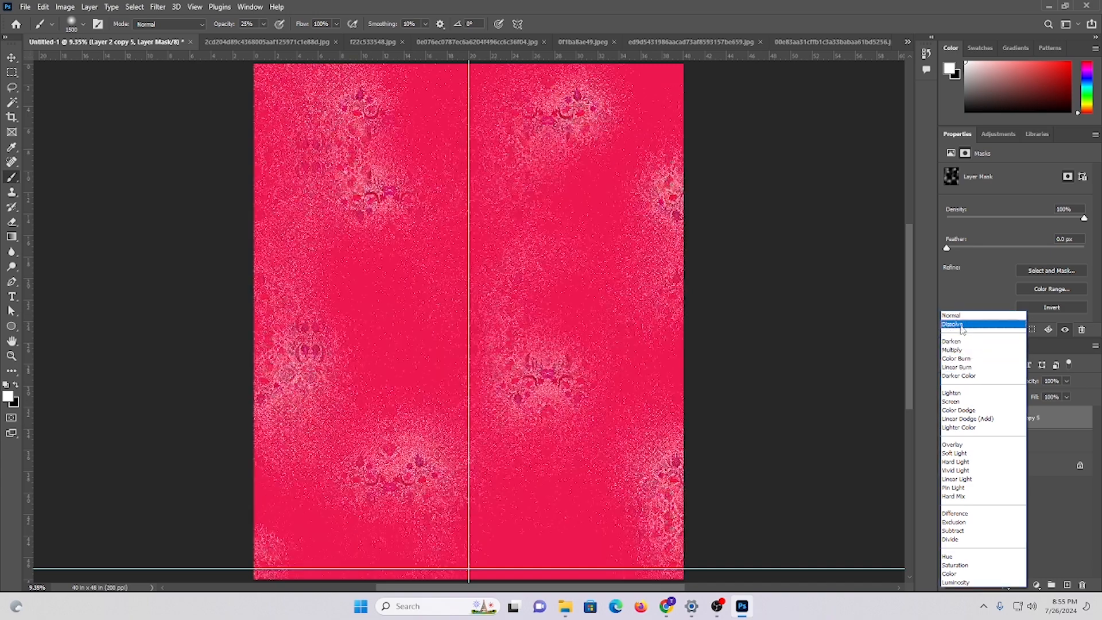
pyautogui.press('Down')
pyautogui.press('Down')
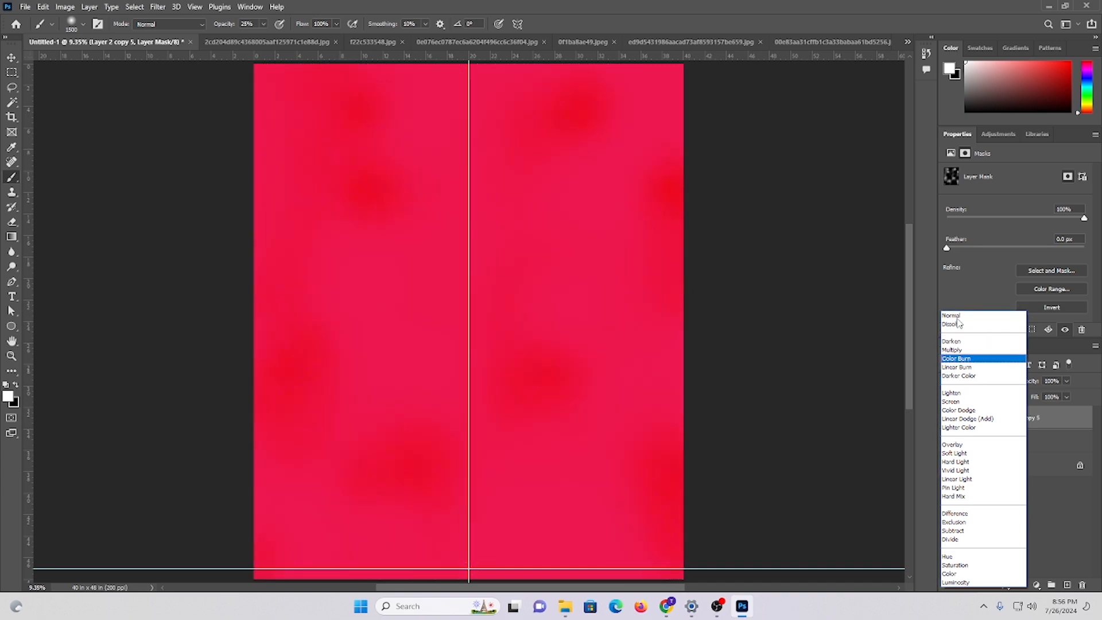
pyautogui.press('Down')
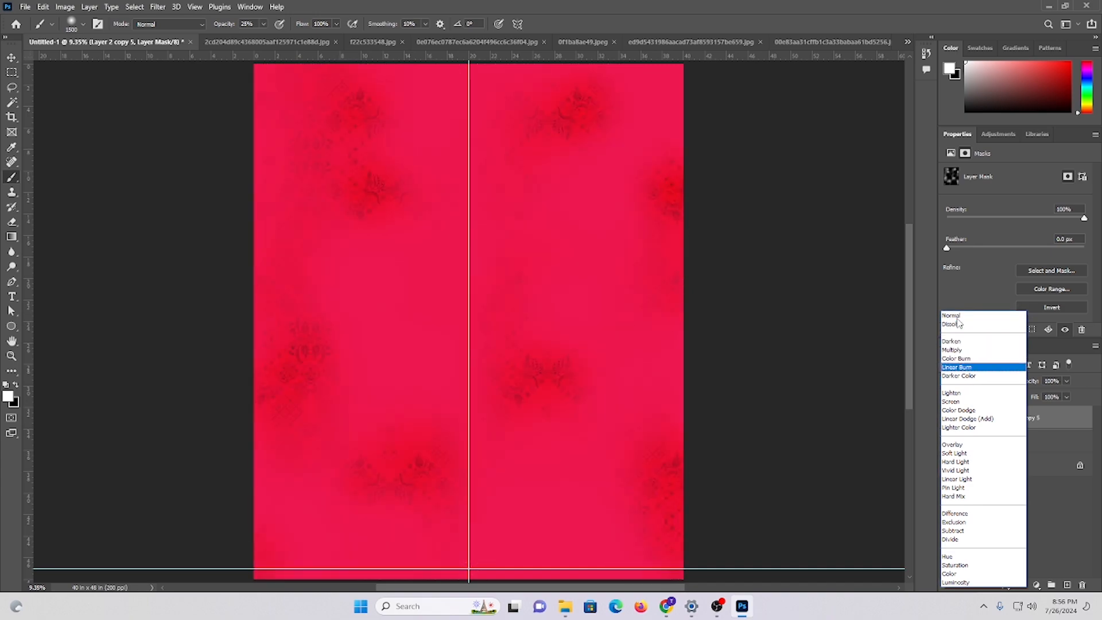
pyautogui.press('Down')
pyautogui.press('Down')
pyautogui.press('Down')
pyautogui.press('Down')
pyautogui.press('Down')
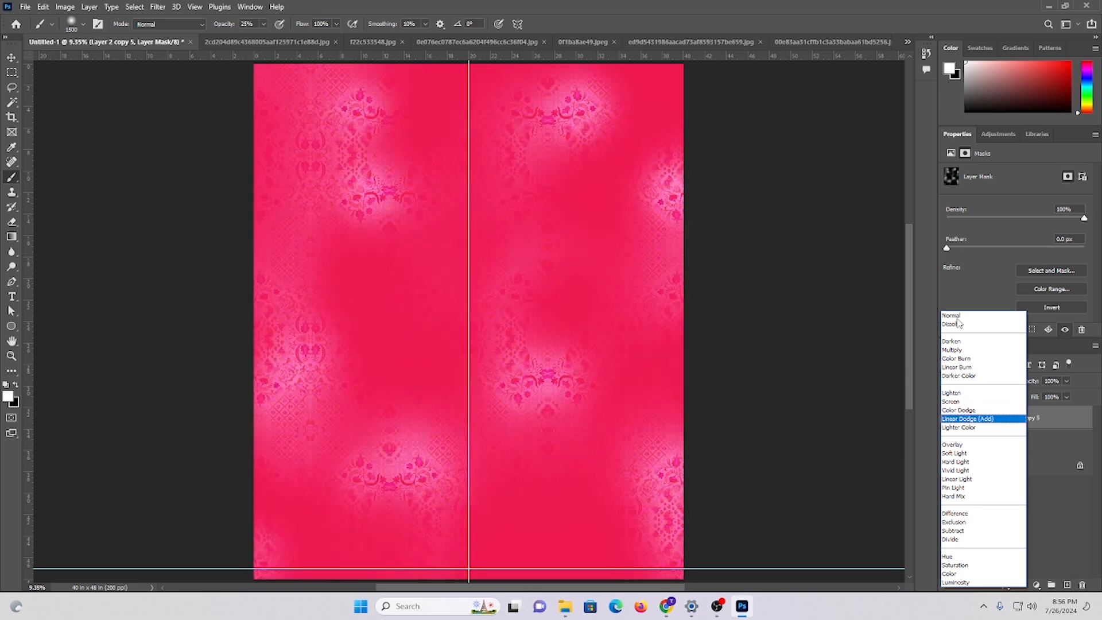
pyautogui.press('Down')
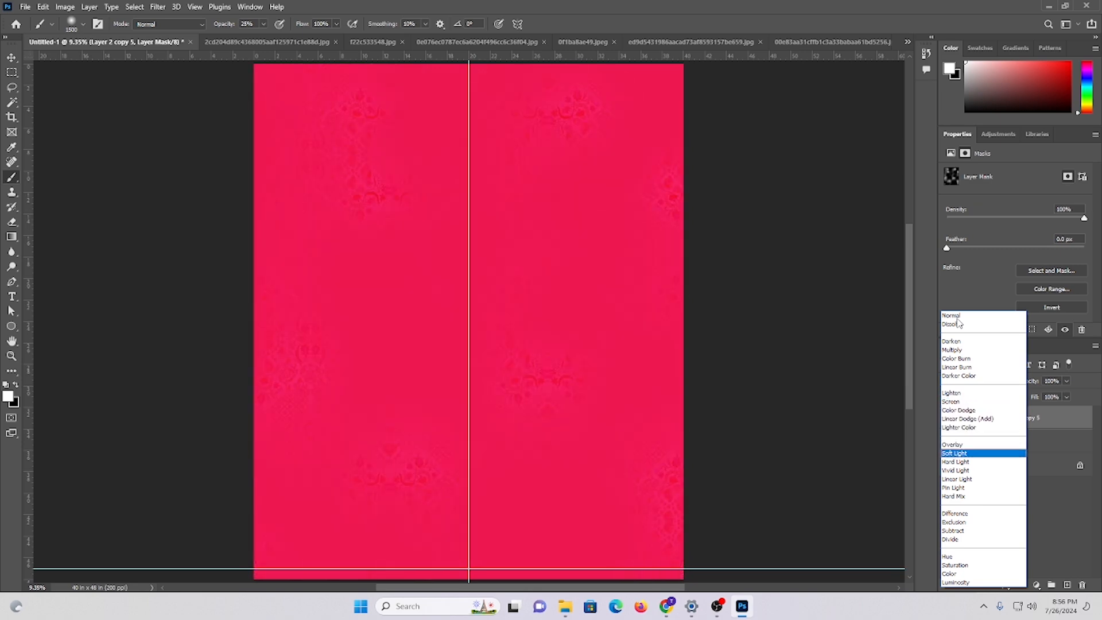
pyautogui.press('Down')
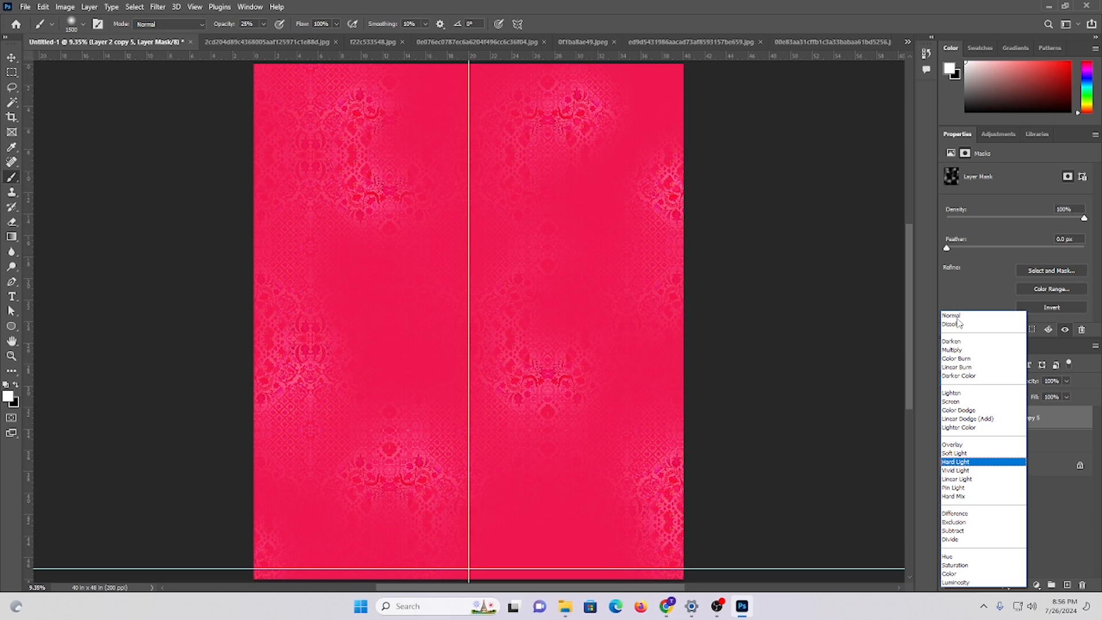
pyautogui.press('Down')
pyautogui.press('Down')
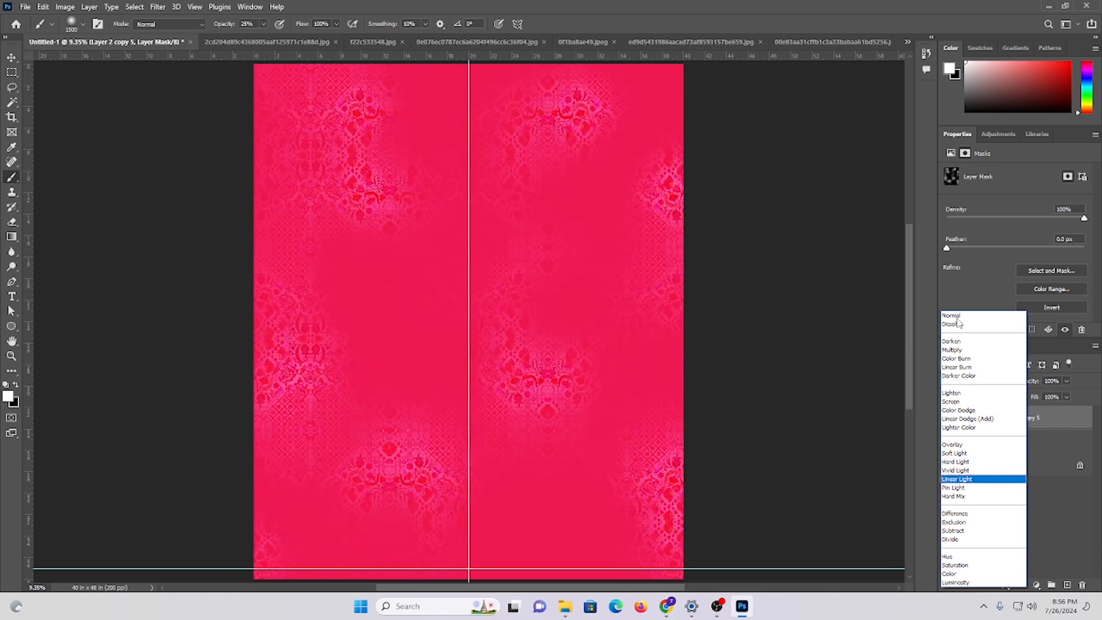
pyautogui.press('Down')
pyautogui.press('Down')
pyautogui.press('Down')
pyautogui.press('Down')
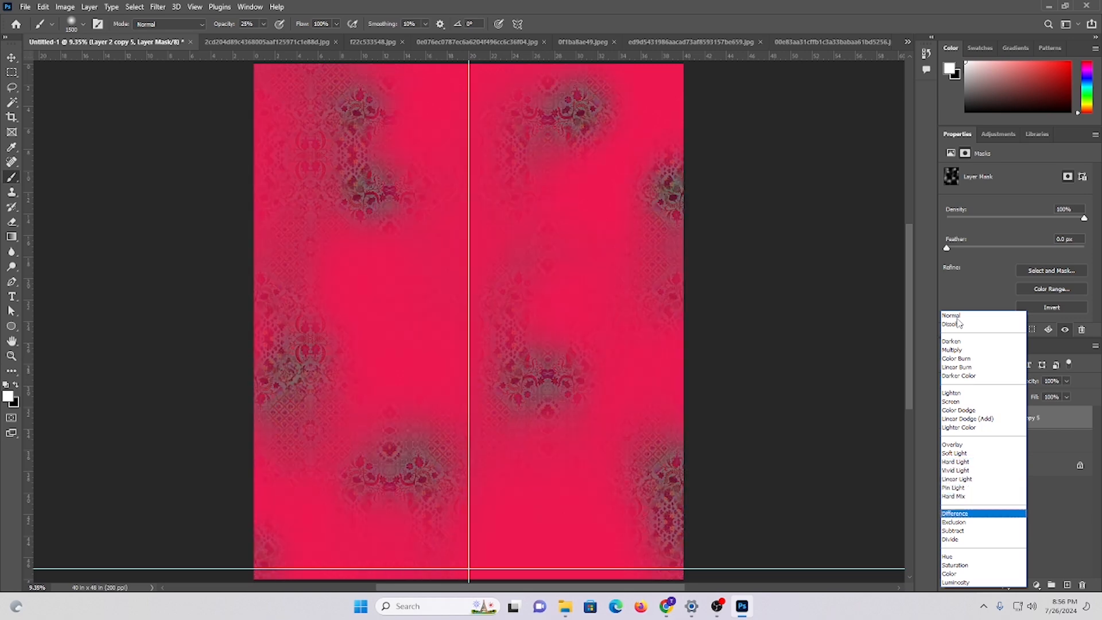
pyautogui.press('Down')
pyautogui.press('Up')
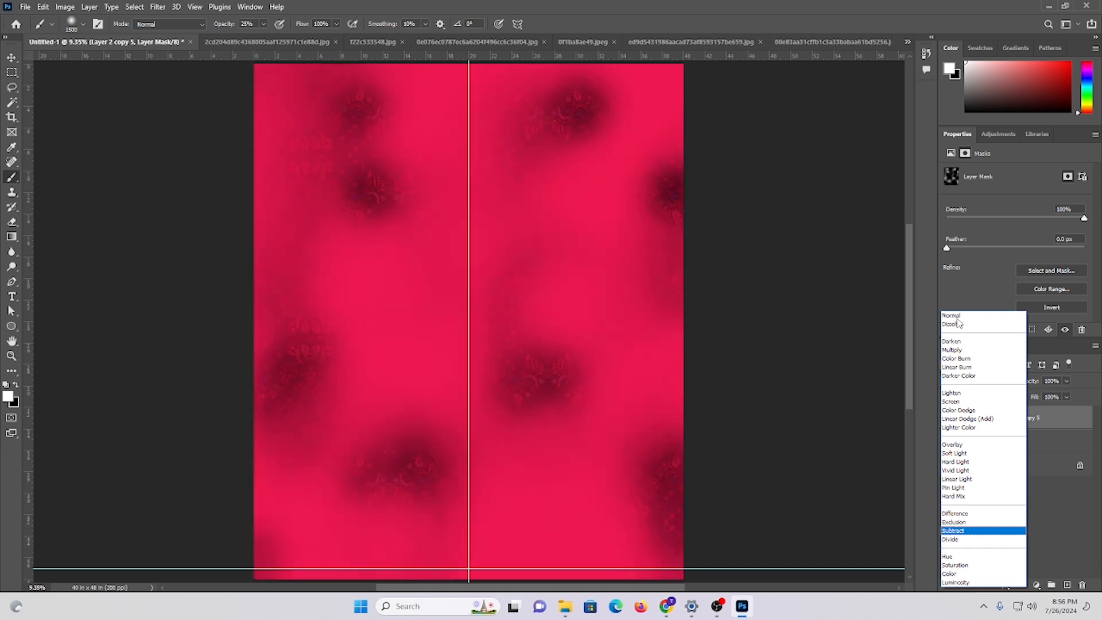
pyautogui.press('Down')
pyautogui.press('Down')
pyautogui.press('Down')
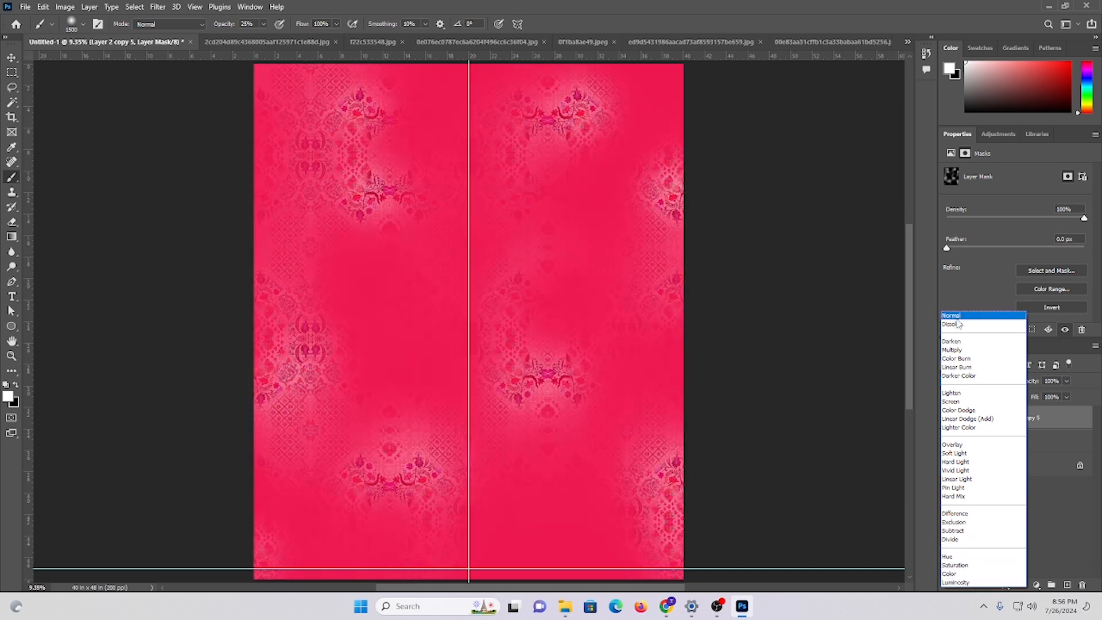
pyautogui.click(957, 317)
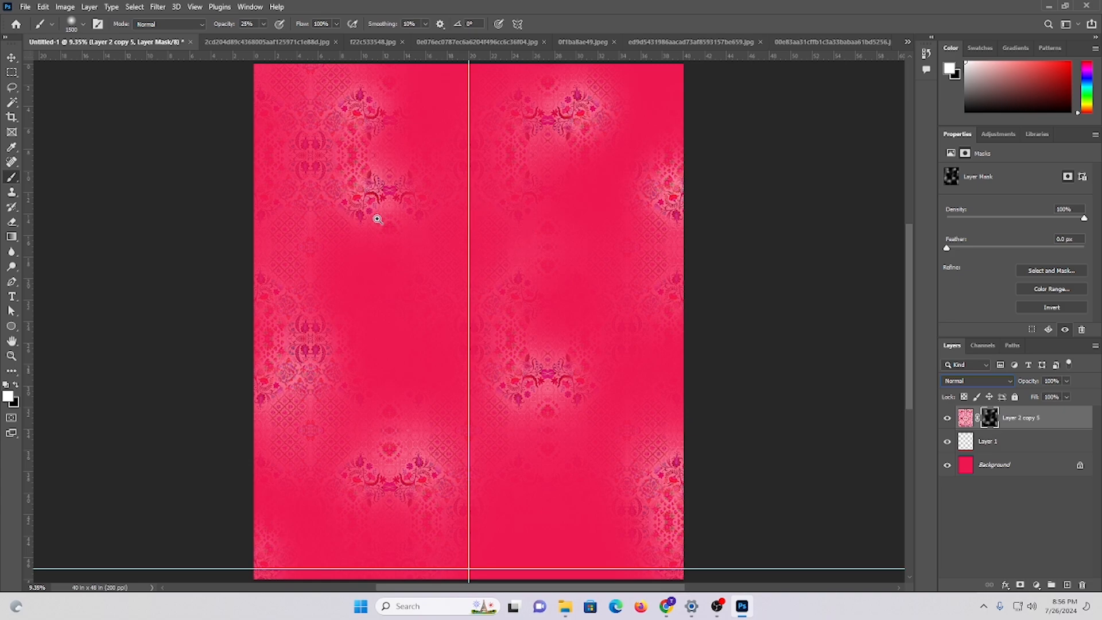
# - Shift the patchwork layer's hue to -16 and saturation to +14, and lower its lightness with Hue/Saturation
pyautogui.moveTo(377, 219); pyautogui.dragTo(439, 293)
pyautogui.scroll(1, 488, 309)
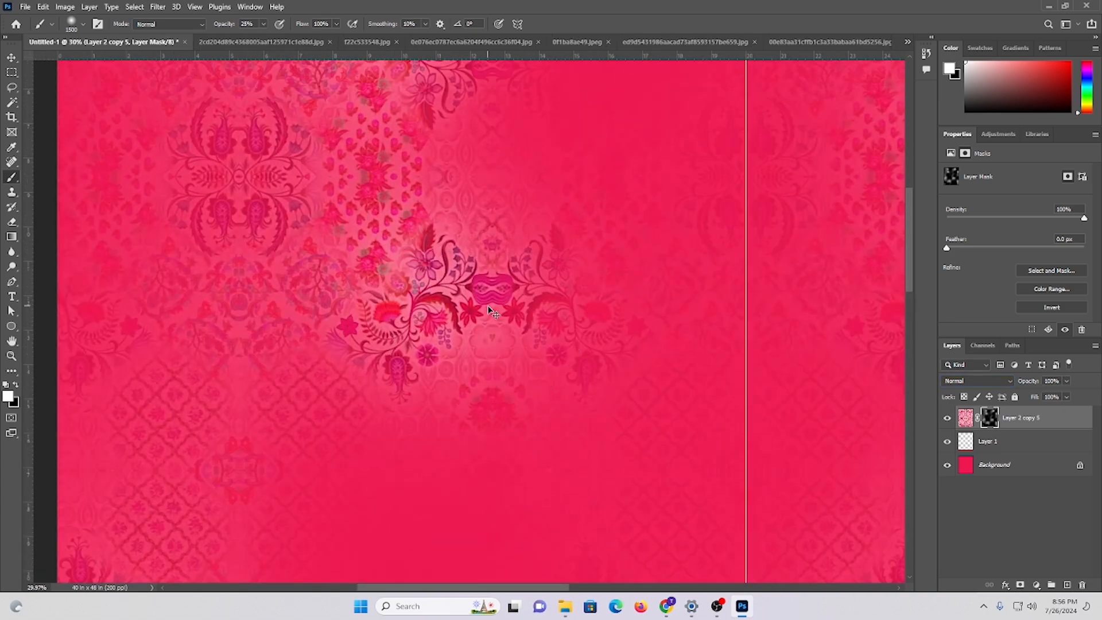
pyautogui.click(965, 418)
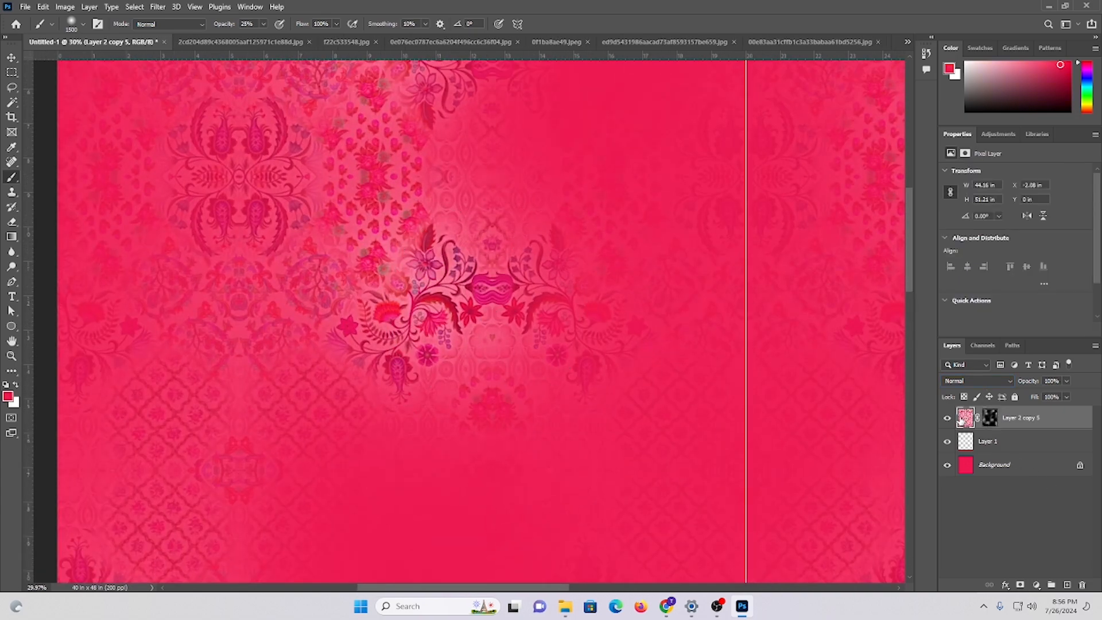
pyautogui.hotkey('ctrl', 'u')
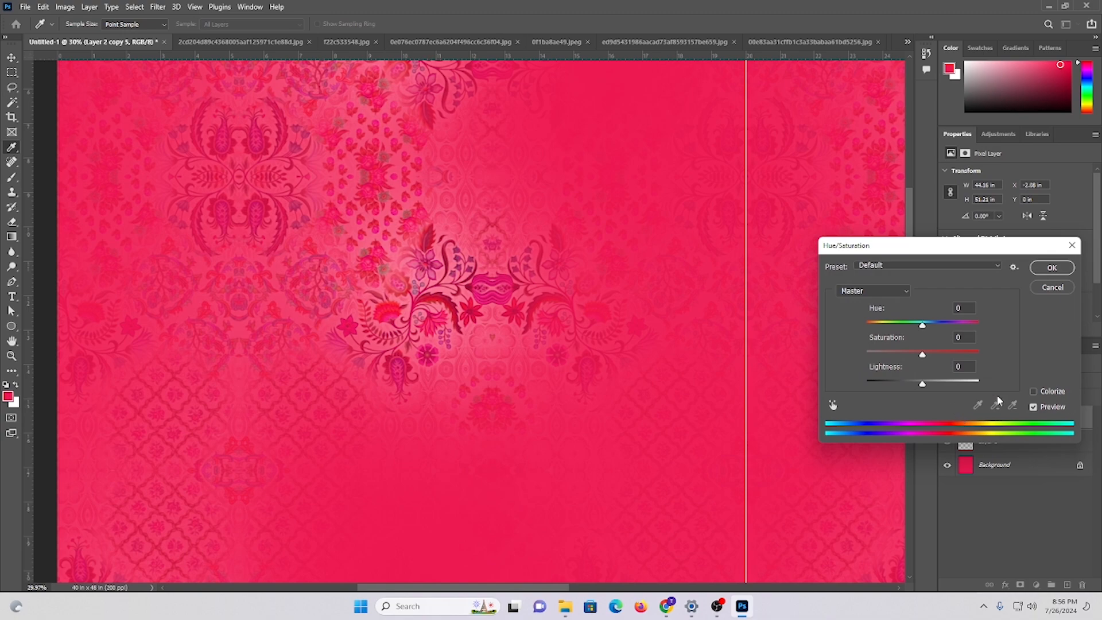
pyautogui.moveTo(380, 273); pyautogui.dragTo(449, 300)
pyautogui.moveTo(619, 374); pyautogui.dragTo(450, 290)
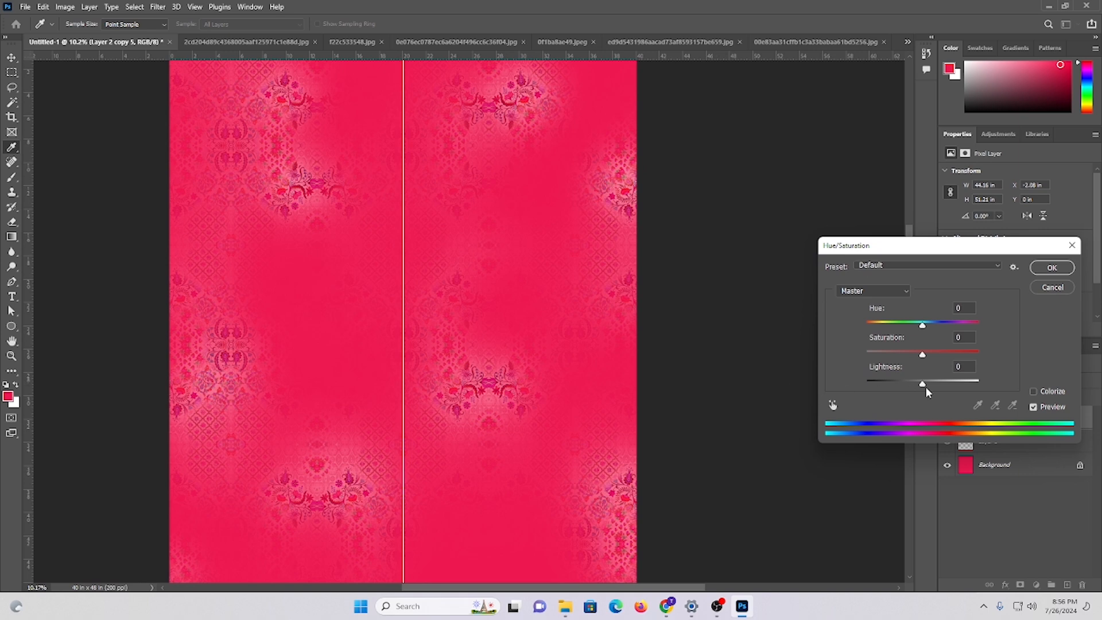
pyautogui.scroll(2, 415, 206)
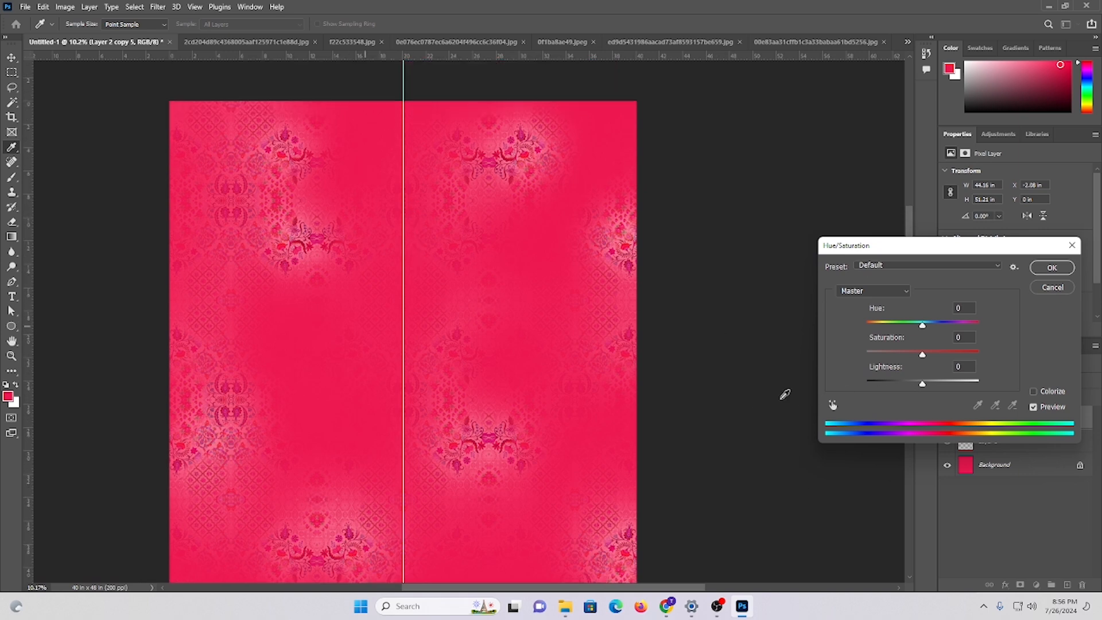
pyautogui.moveTo(295, 199); pyautogui.dragTo(329, 266)
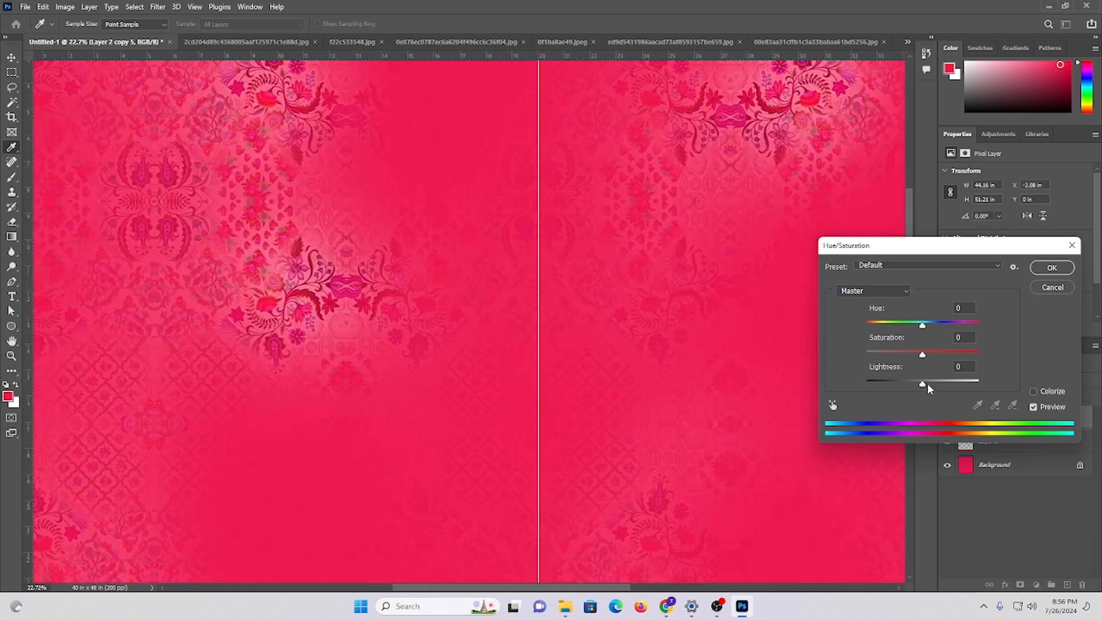
pyautogui.moveTo(928, 384); pyautogui.dragTo(941, 381)
pyautogui.moveTo(946, 384); pyautogui.dragTo(910, 391)
pyautogui.moveTo(922, 325); pyautogui.dragTo(944, 353)
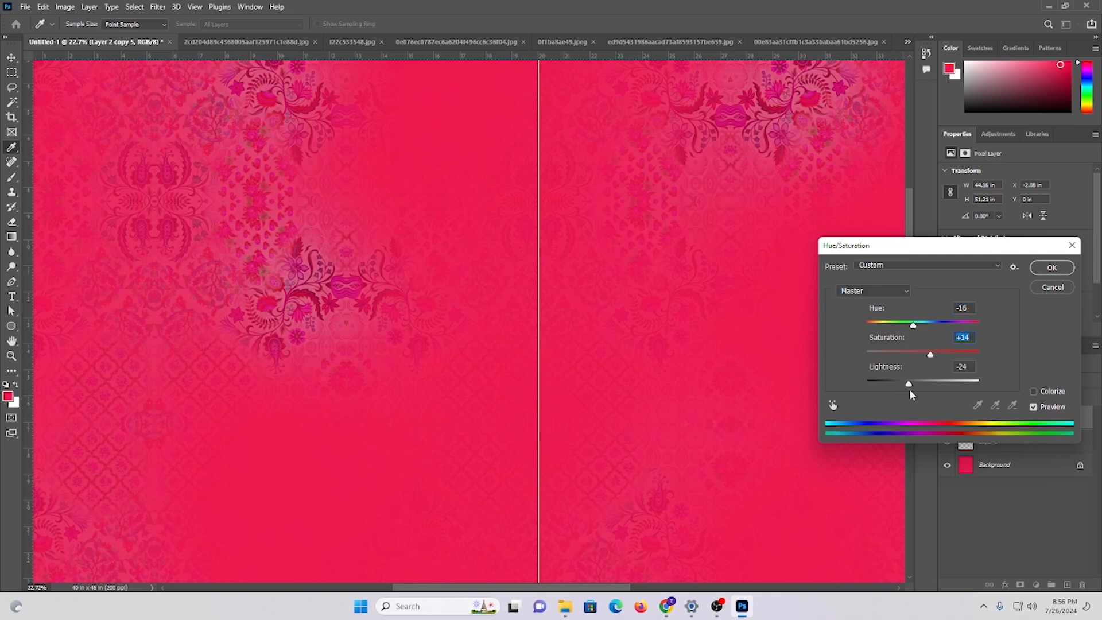
pyautogui.moveTo(908, 384); pyautogui.dragTo(914, 383)
pyautogui.click(1052, 268)
pyautogui.press('b')
pyautogui.scroll(-5, 640, 308)
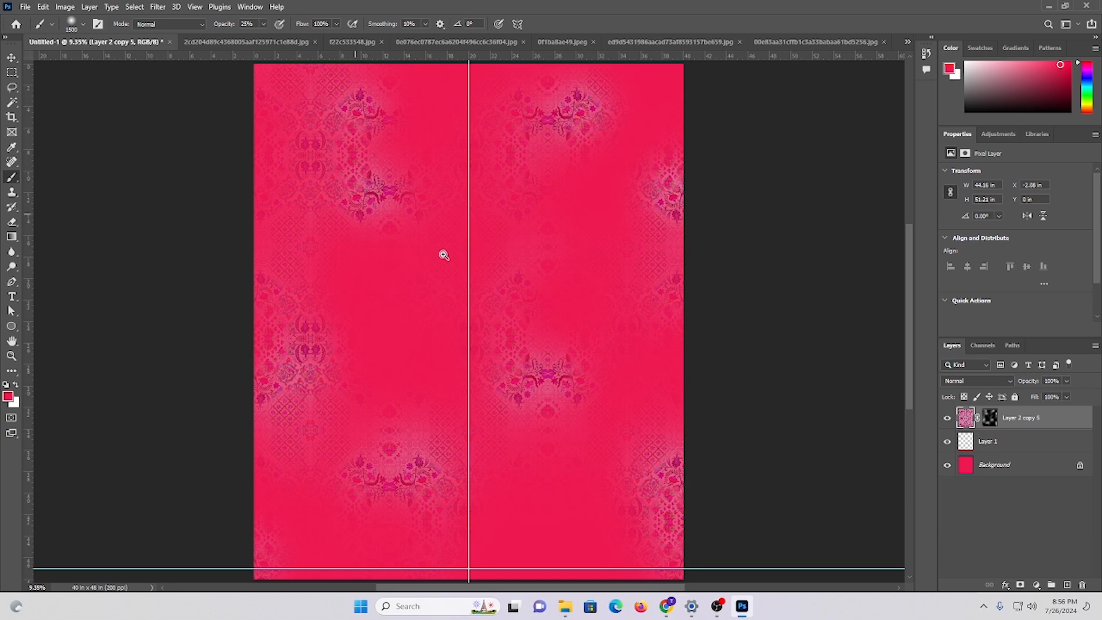
# - Start another Hue/Saturation adjustment on the patchwork layer, setting Magentas to hue +8, saturation +88 and lightness -31
pyautogui.scroll(3, 444, 255)
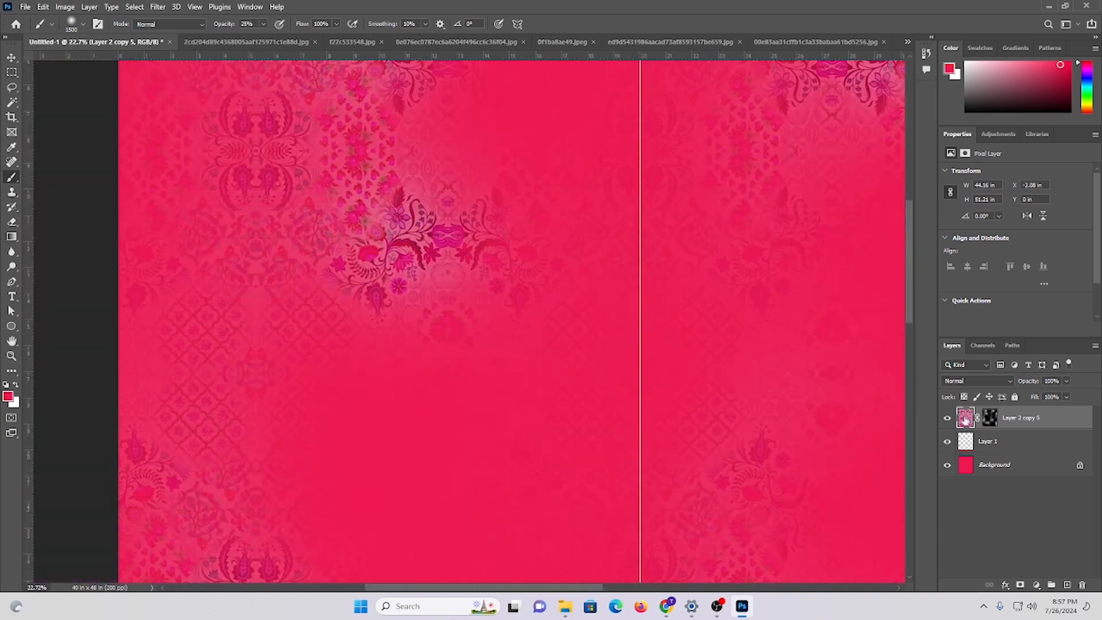
pyautogui.hotkey('ctrl', 'u')
pyautogui.click(874, 291)
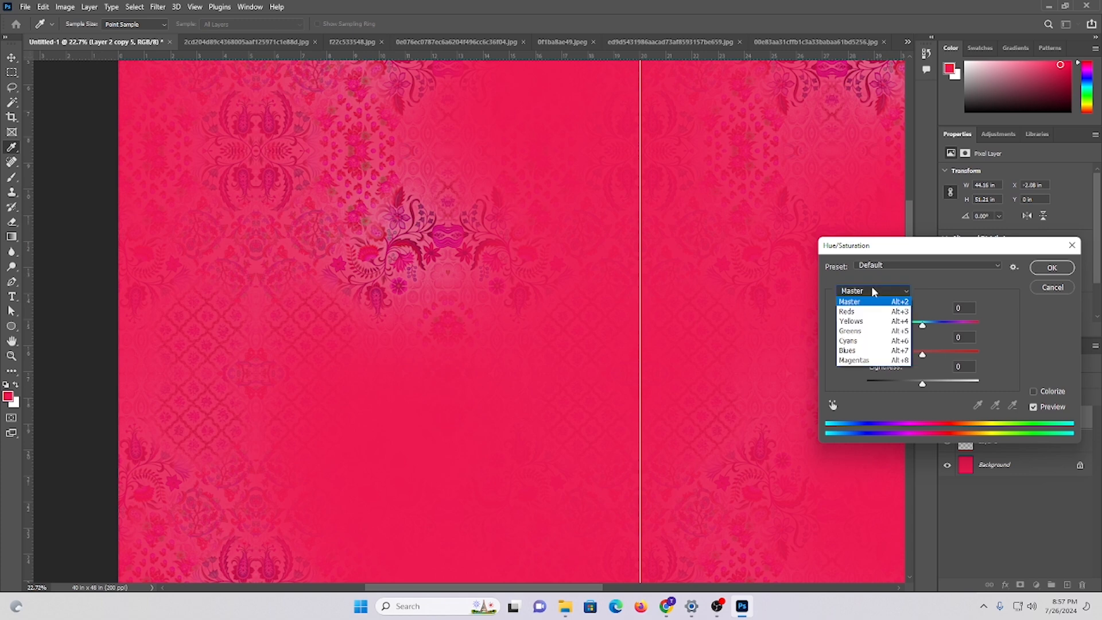
pyautogui.click(869, 360)
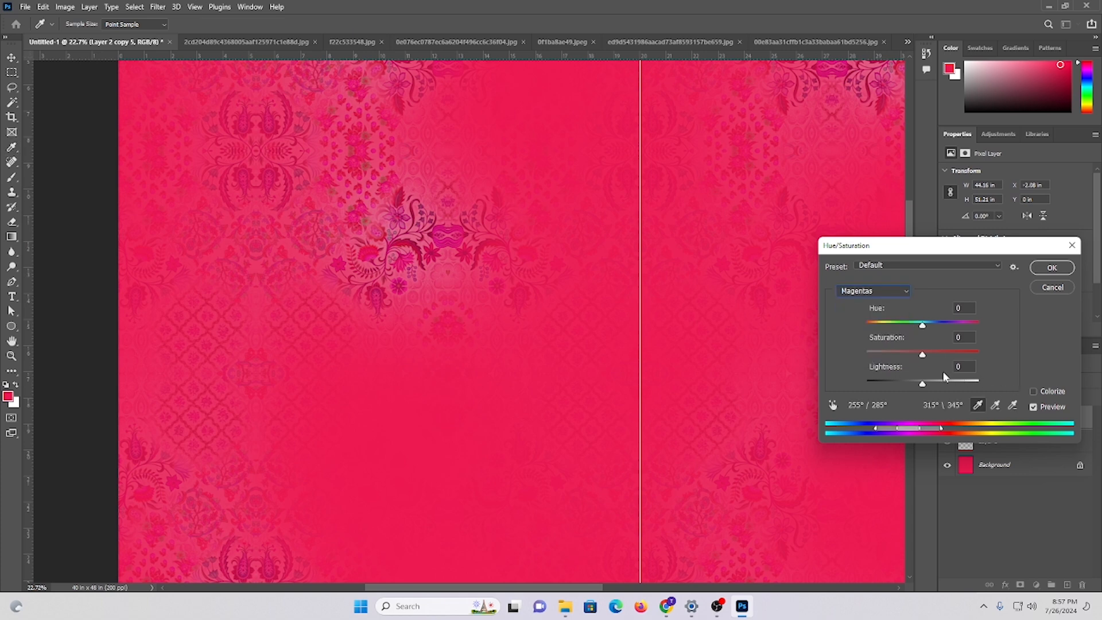
pyautogui.moveTo(901, 328); pyautogui.dragTo(972, 354)
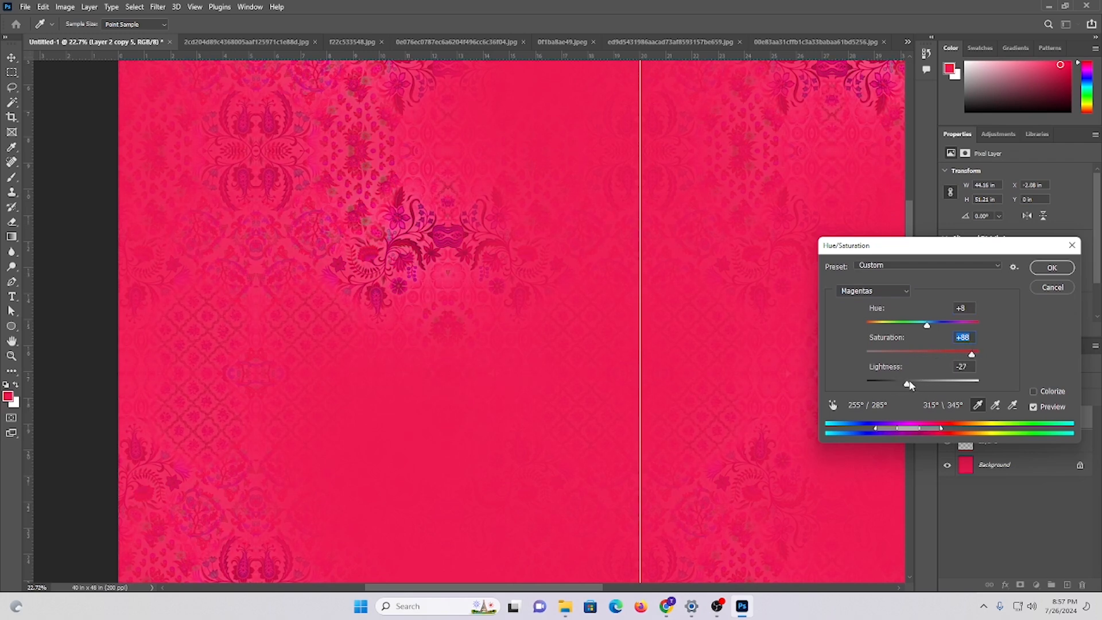
pyautogui.moveTo(897, 384); pyautogui.dragTo(906, 381)
# - Set the Yellows to saturation +100 and lightness -74 and apply the colour adjustment
pyautogui.click(881, 293)
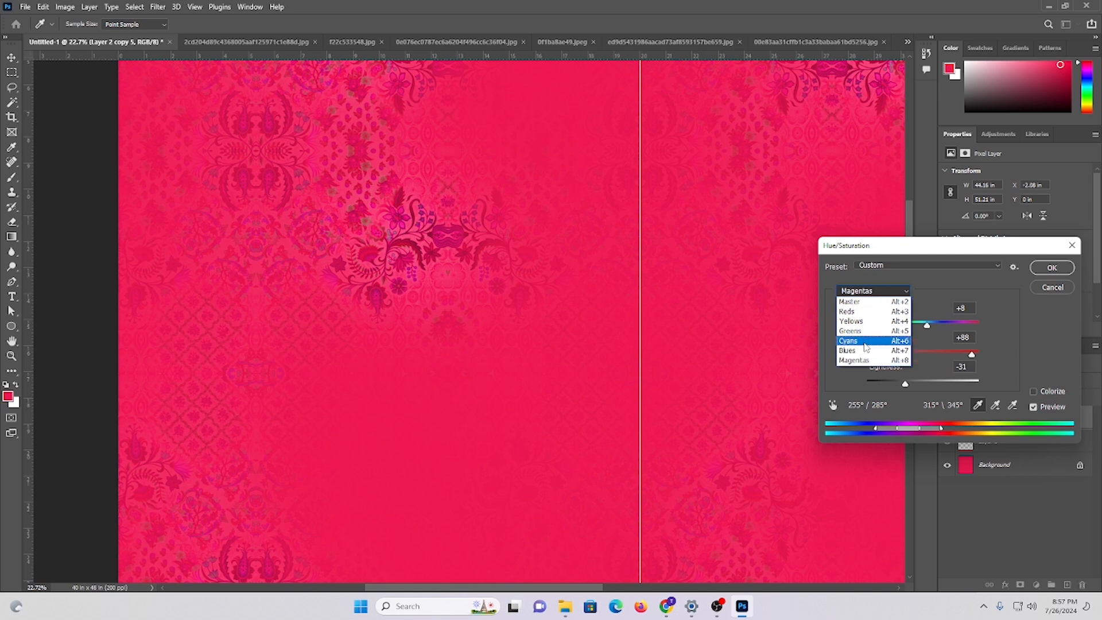
pyautogui.click(861, 321)
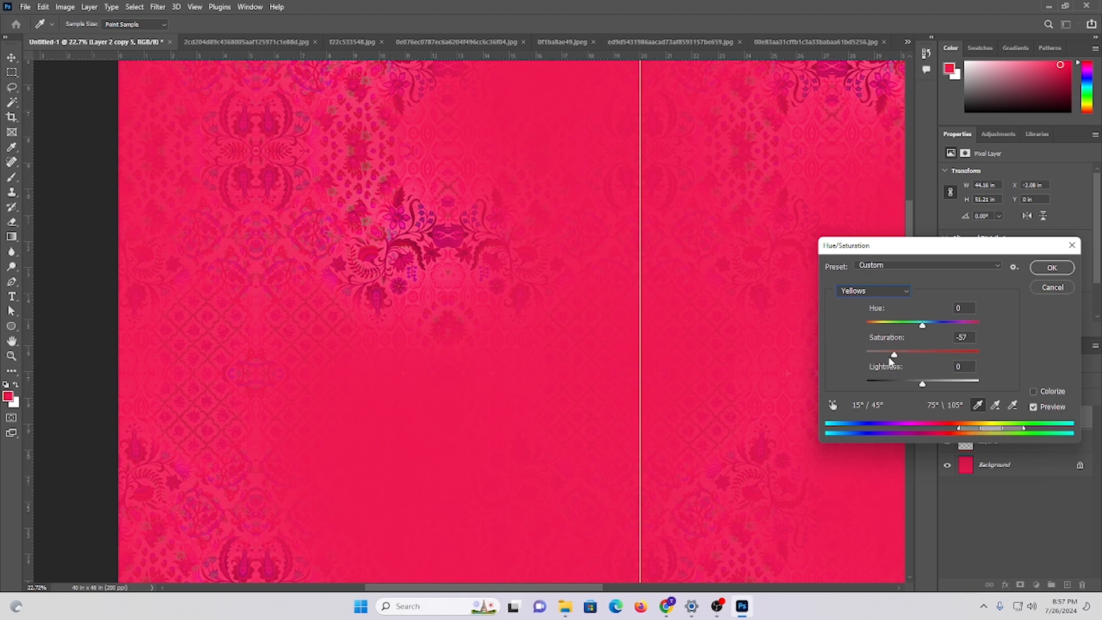
pyautogui.moveTo(1013, 353); pyautogui.dragTo(1013, 353)
pyautogui.click(924, 324)
pyautogui.moveTo(923, 383); pyautogui.dragTo(888, 381)
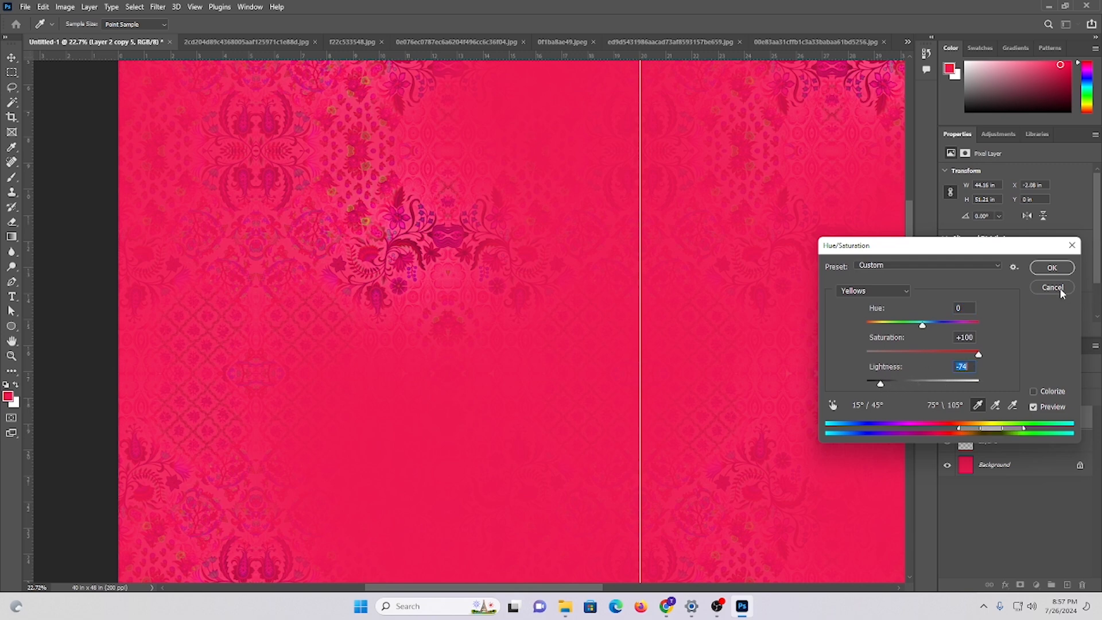
pyautogui.click(1046, 267)
pyautogui.hotkey('ctrl', '0')
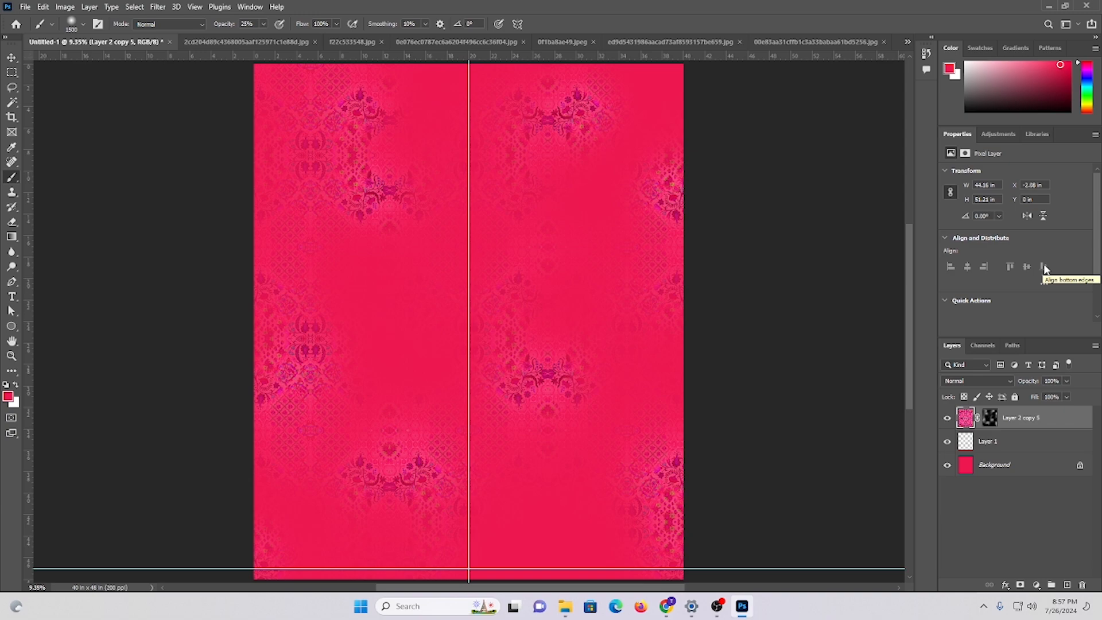
# - Inspect the recoloured motifs up close and undo the last Hue/Saturation adjustment
pyautogui.moveTo(359, 249); pyautogui.dragTo(212, 305)
pyautogui.moveTo(330, 296); pyautogui.dragTo(244, 265)
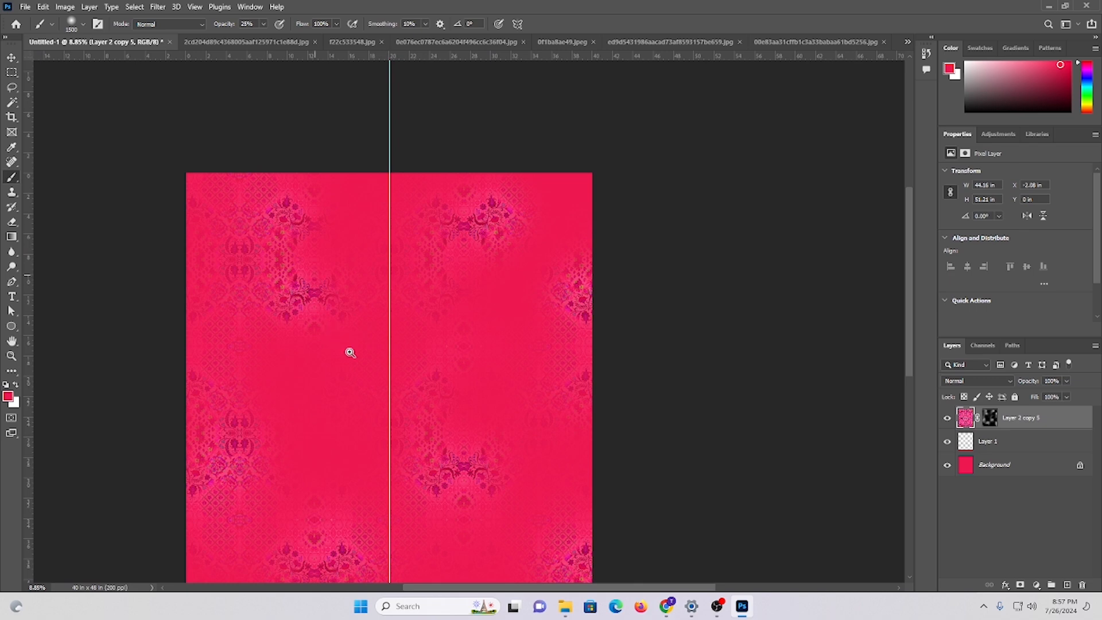
pyautogui.moveTo(350, 352); pyautogui.dragTo(386, 339)
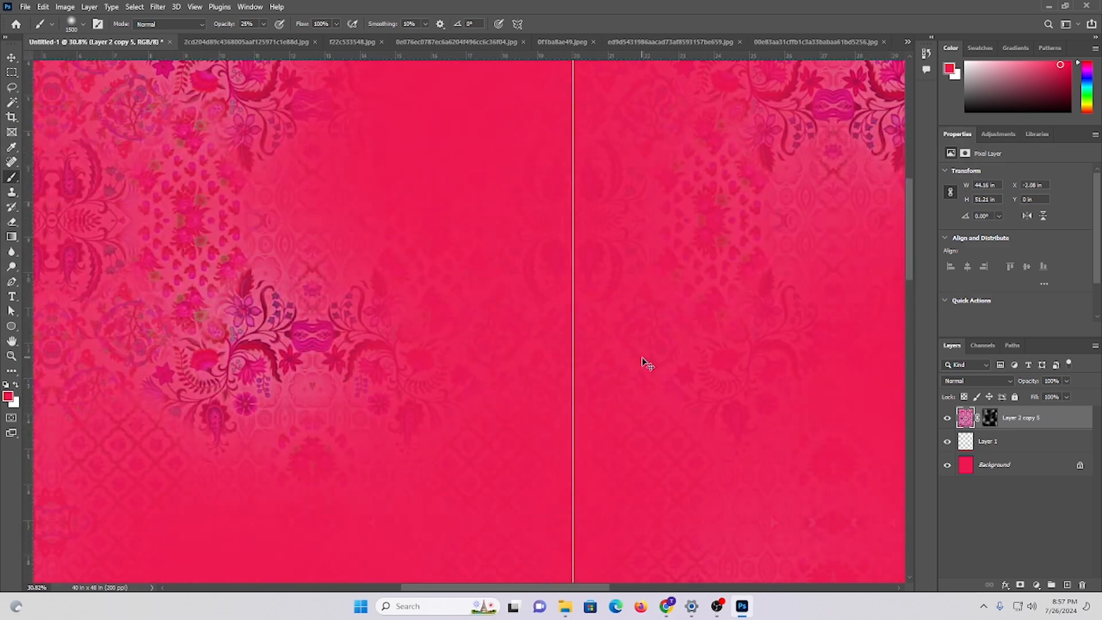
pyautogui.hotkey('ctrl', 'z')
# - Darken the patchwork layer slightly by lowering the overall lightness with Hue/Saturation
pyautogui.hotkey('ctrl', 'u')
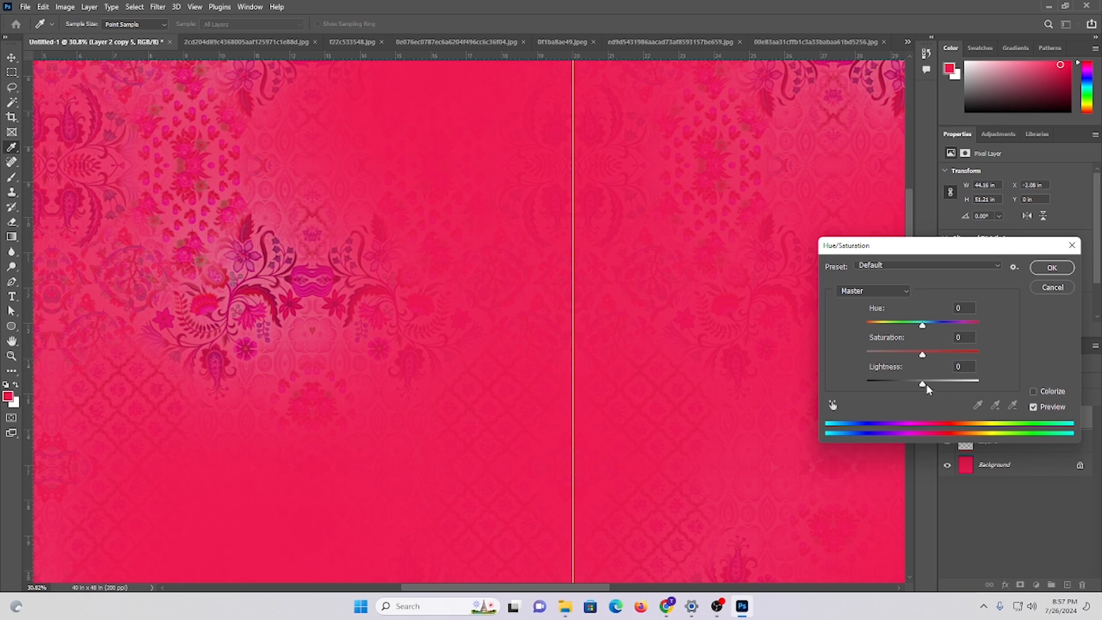
pyautogui.moveTo(916, 387); pyautogui.dragTo(912, 386)
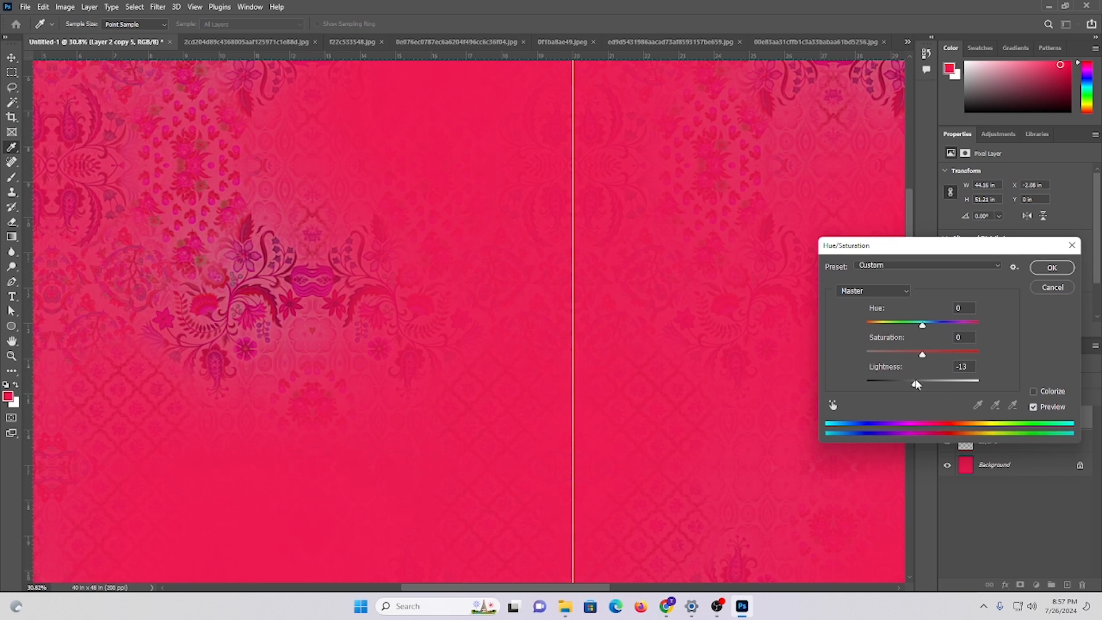
pyautogui.moveTo(922, 327)
pyautogui.mouseDown()
pyautogui.moveTo(898, 323)
pyautogui.moveTo(923, 323)
pyautogui.mouseUp()
pyautogui.click(1059, 267)
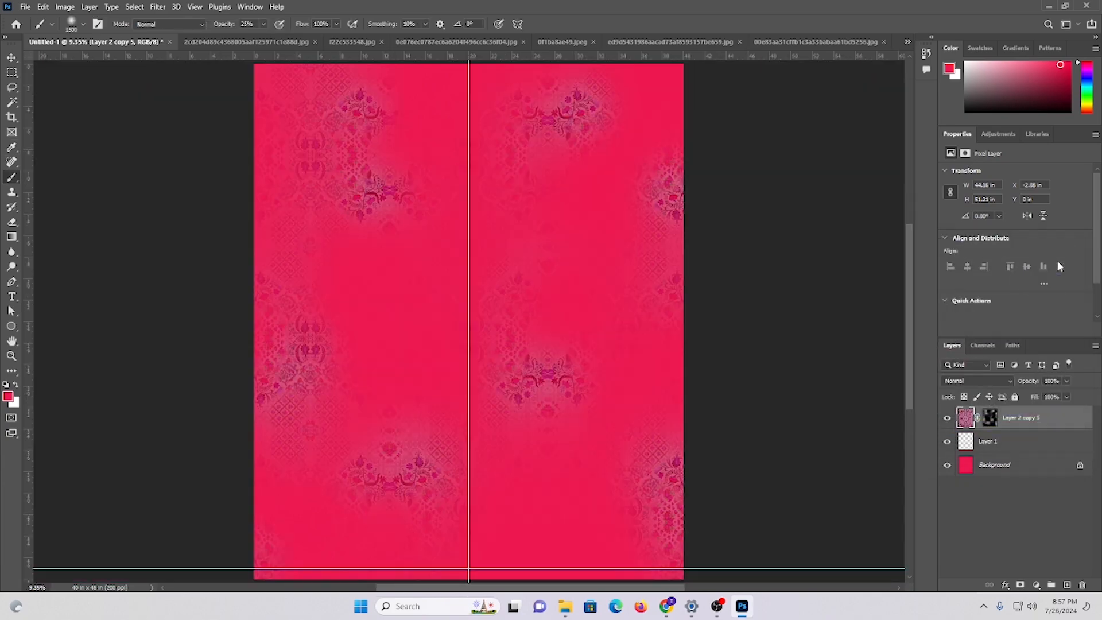
# - In f22c533548.jpg, unlock the background layer and set the image resolution to 200 pixels/inch
pyautogui.click(245, 42)
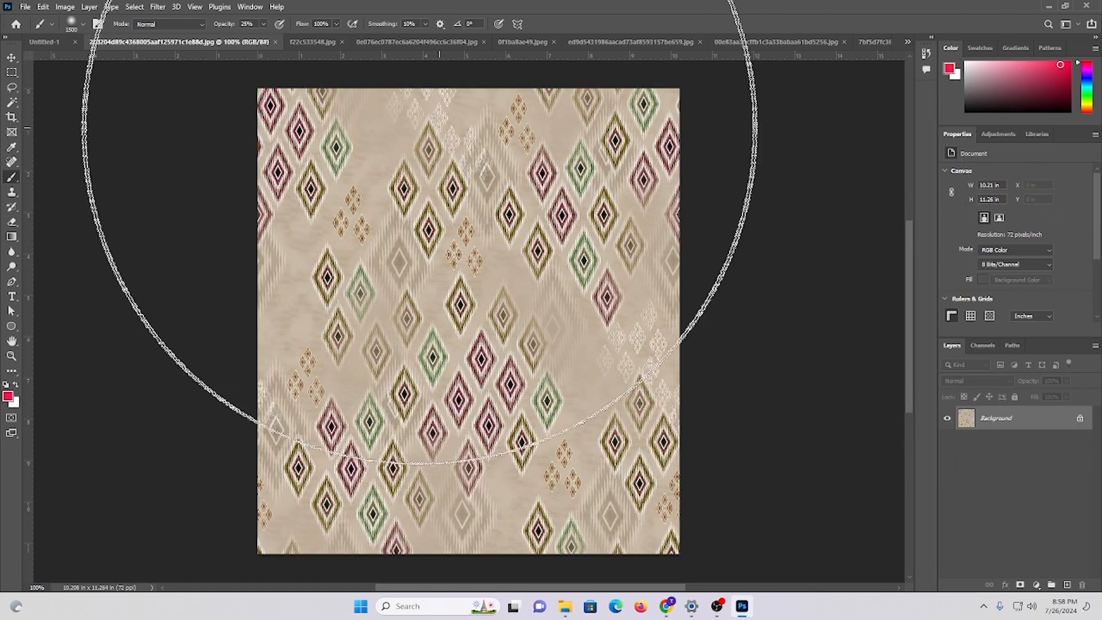
pyautogui.click(12, 57)
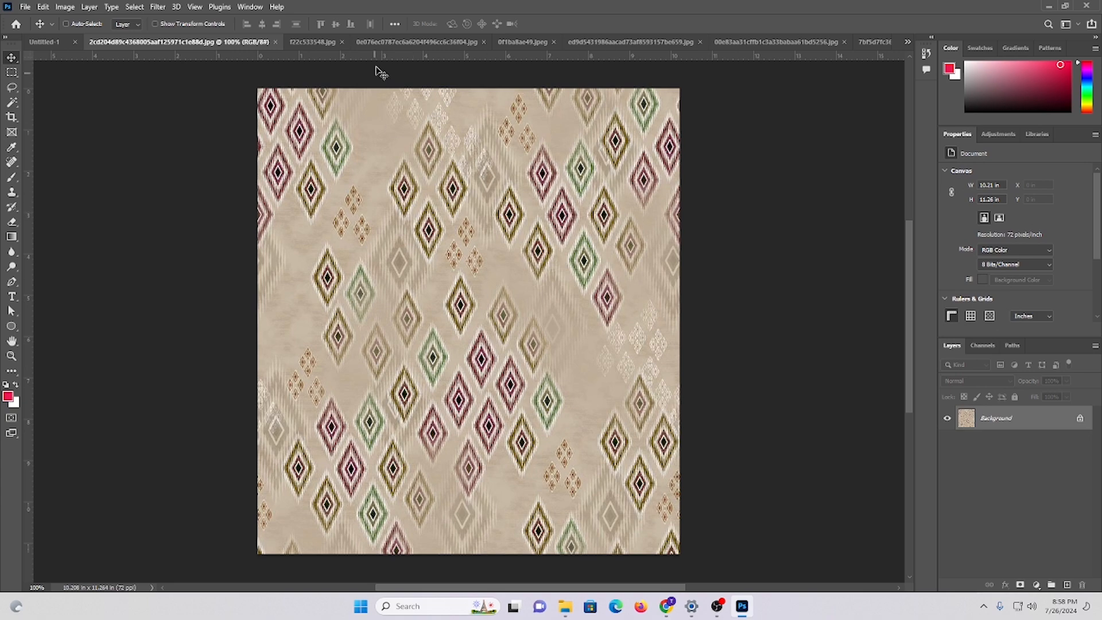
pyautogui.click(313, 41)
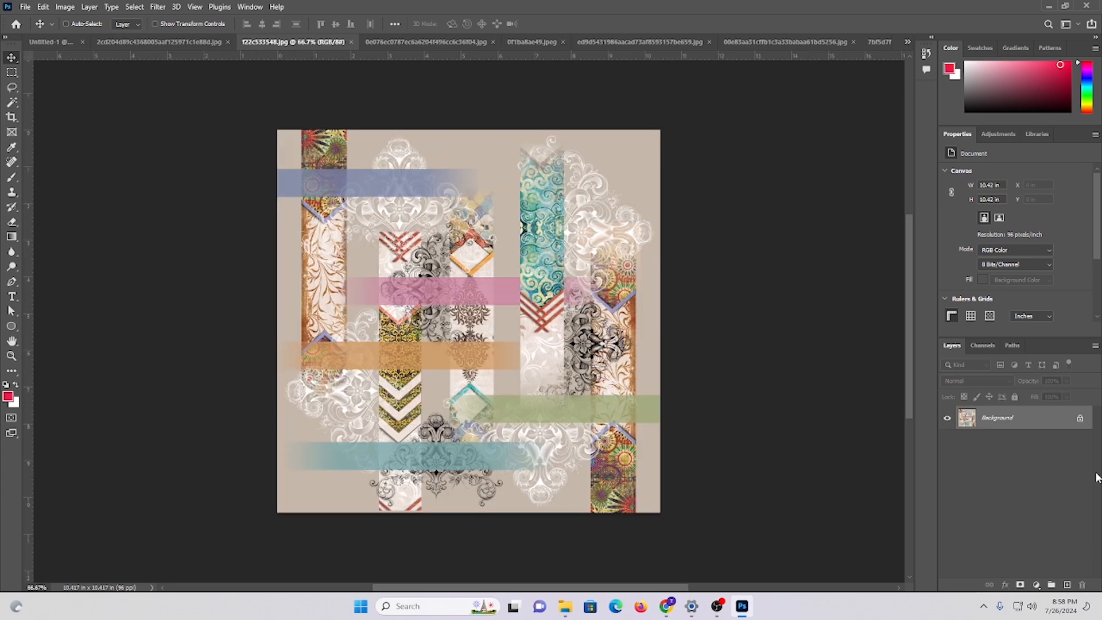
pyautogui.click(1081, 420)
pyautogui.hotkey('ctrl', '0')
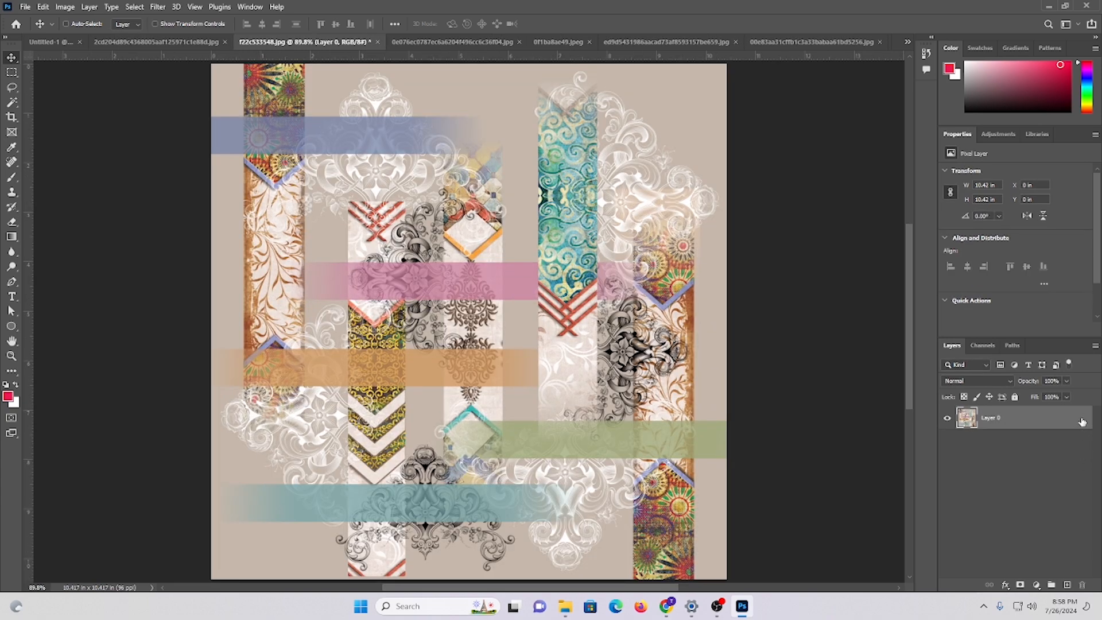
pyautogui.hotkey('ctrl', 'alt', 'i')
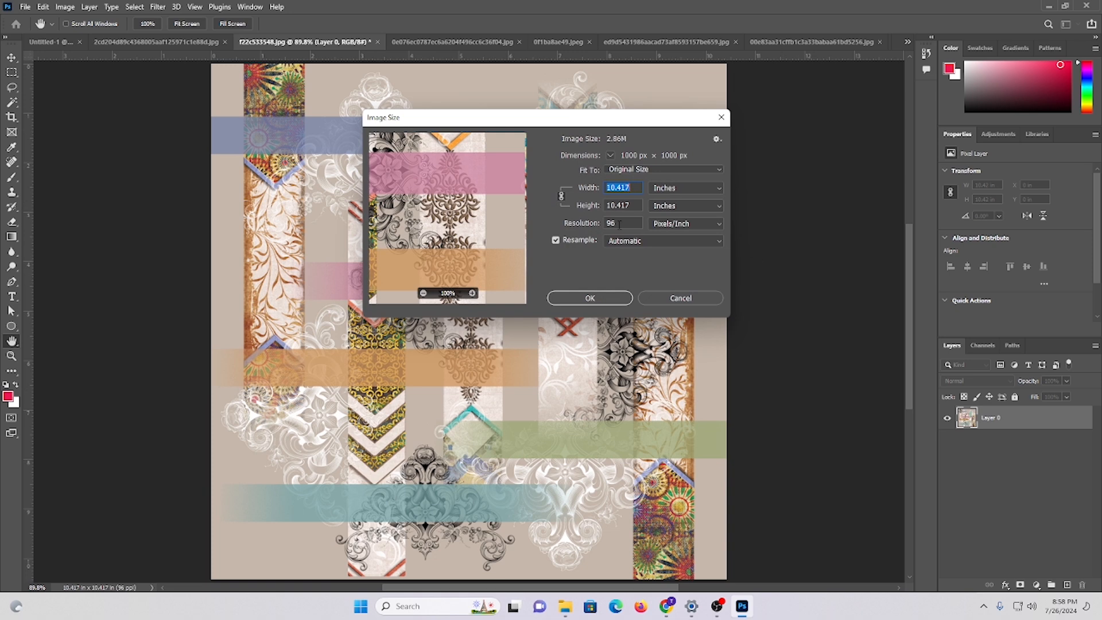
pyautogui.doubleClick(620, 224)
pyautogui.write('200')
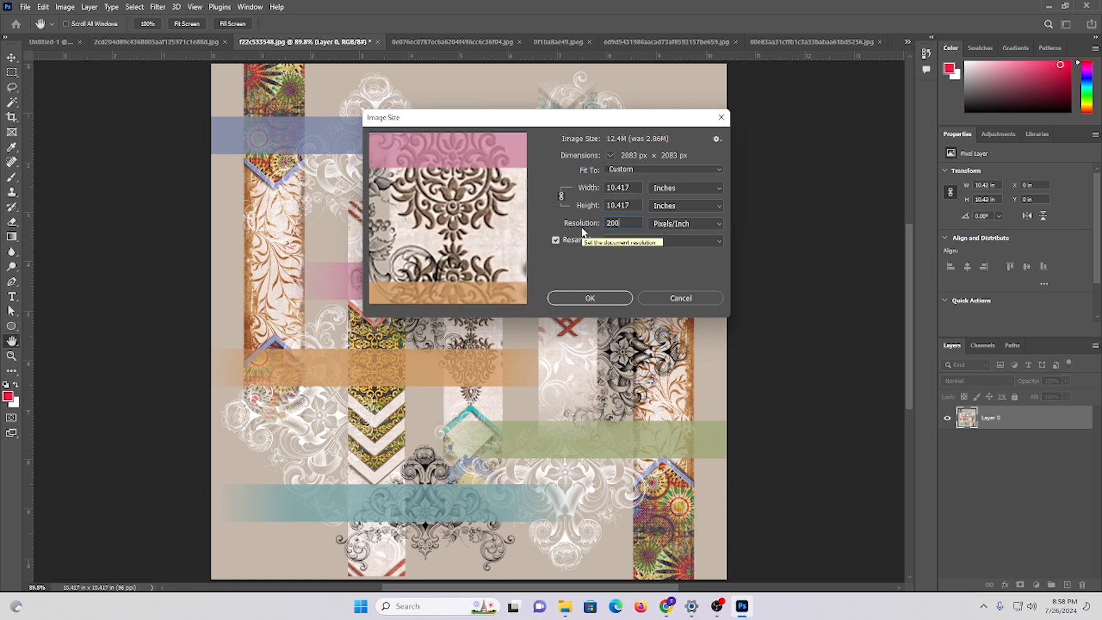
pyautogui.press('Return')
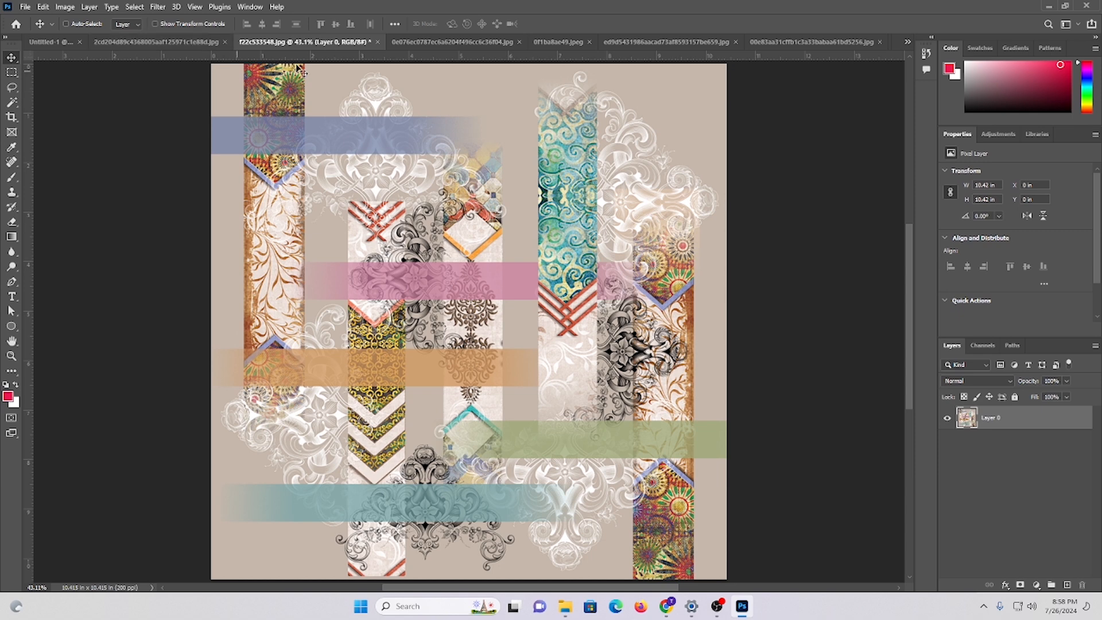
# - Paste the striped ornament artwork from f22c533548.jpg into Untitled-1 and place it in the canvas's left half
pyautogui.click(907, 42)
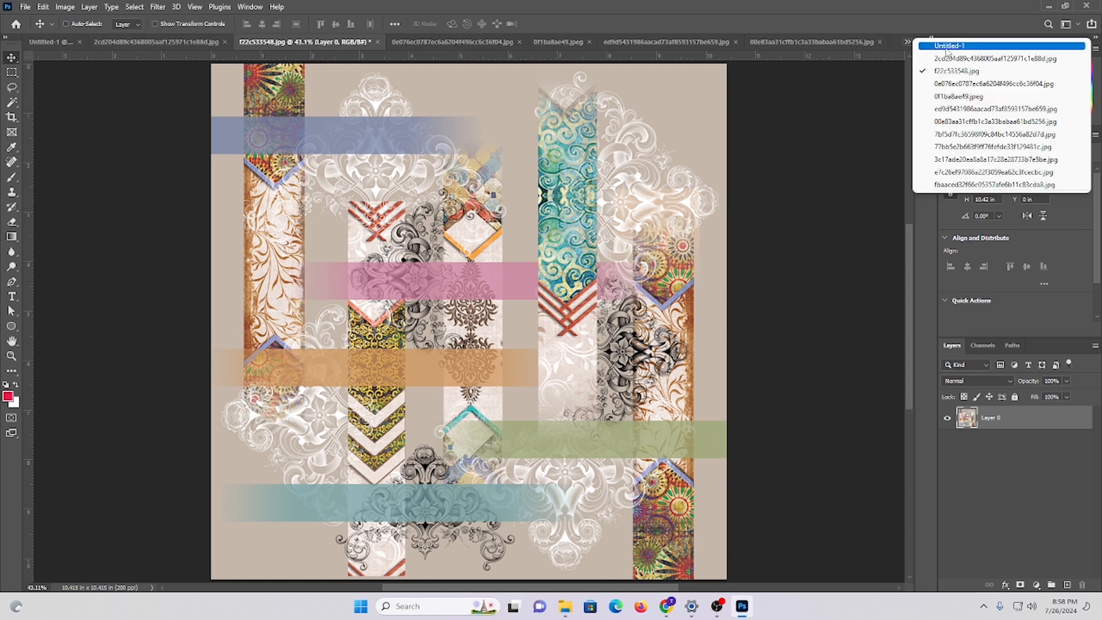
pyautogui.click(925, 46)
pyautogui.hotkey('ctrl', 'v')
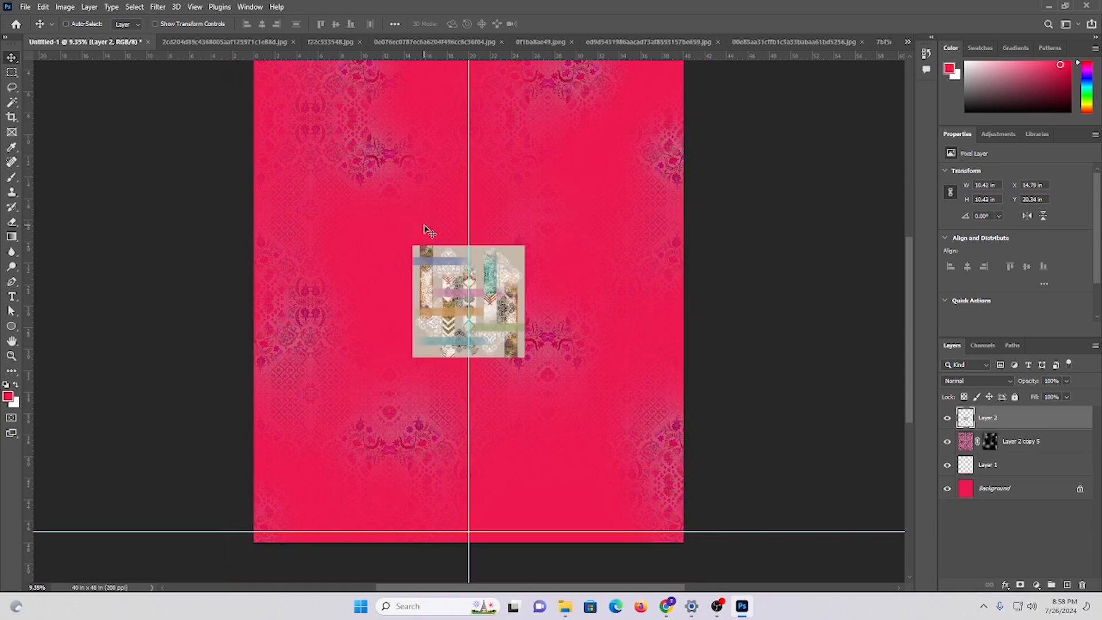
pyautogui.moveTo(552, 326); pyautogui.dragTo(365, 274)
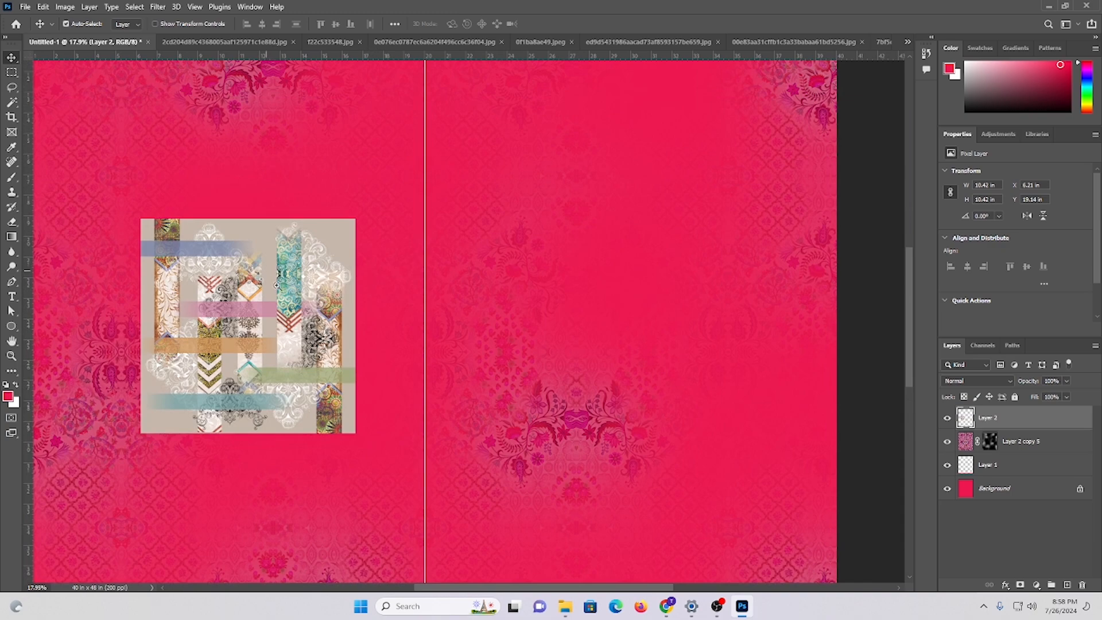
# - Duplicate the ornament tile directly above the original, bring their edges together and select the copy's layer
pyautogui.scroll(3, 276, 285)
pyautogui.scroll(-1, 276, 286)
pyautogui.moveTo(284, 399); pyautogui.dragTo(275, 81)
pyautogui.moveTo(217, 155); pyautogui.dragTo(248, 231)
pyautogui.scroll(1, 248, 232)
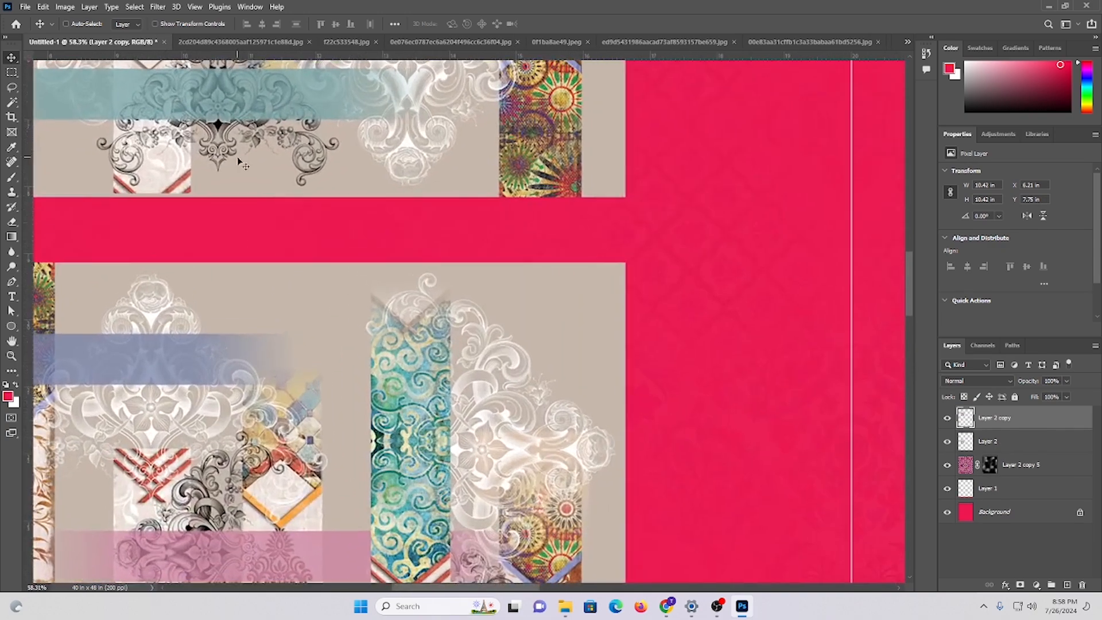
pyautogui.moveTo(236, 156); pyautogui.dragTo(238, 235)
pyautogui.scroll(-6, 400, 291)
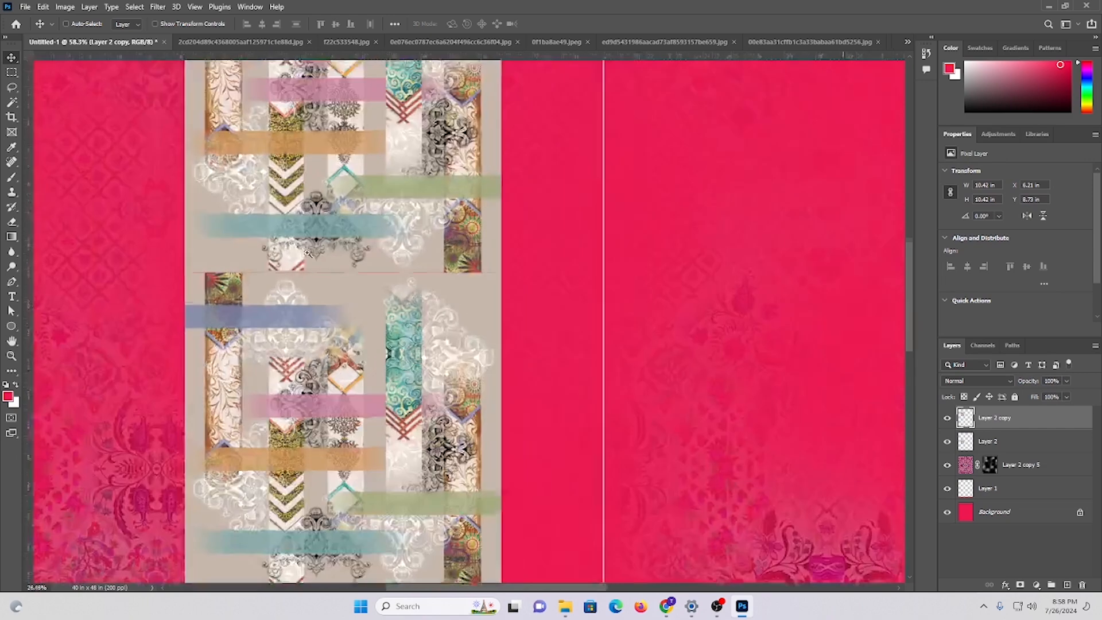
pyautogui.keyDown('ctrl'); pyautogui.keyDown('shift'); pyautogui.click(375, 366); pyautogui.keyUp('shift'); pyautogui.keyUp('ctrl')
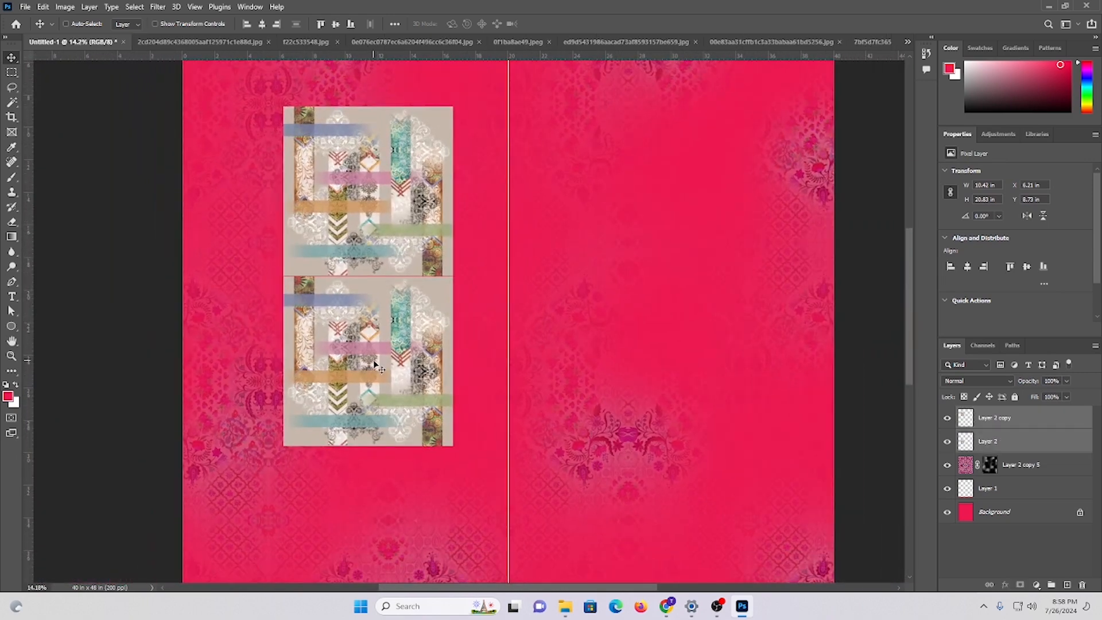
pyautogui.click(1033, 426)
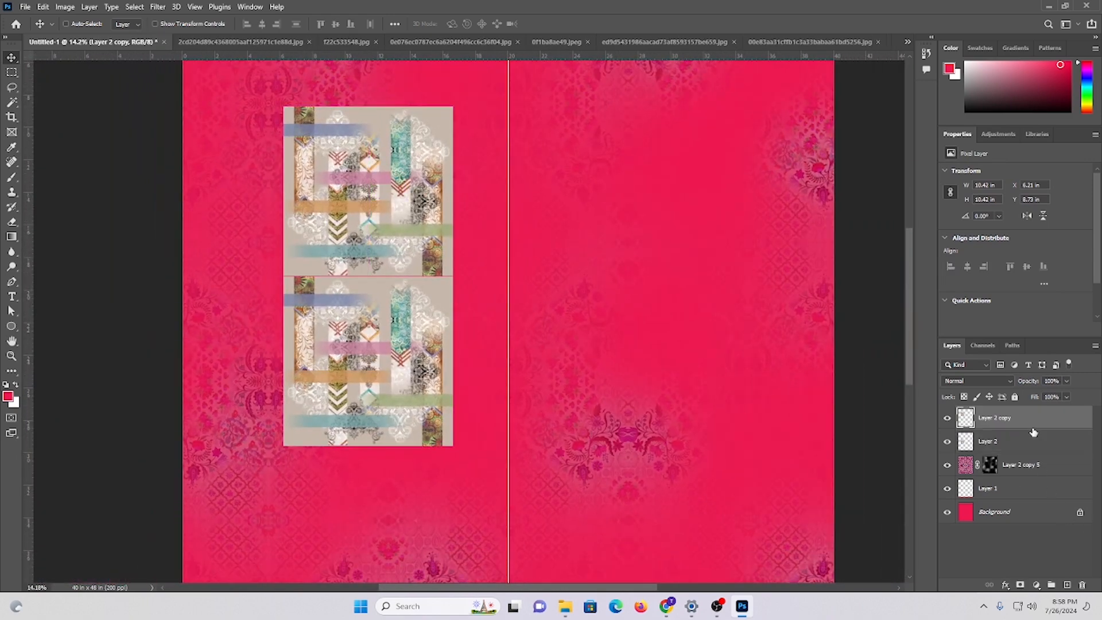
# - Delete the duplicated ornament tile and move the original to about X 7 in, Y 17.4 in
pyautogui.press('Delete')
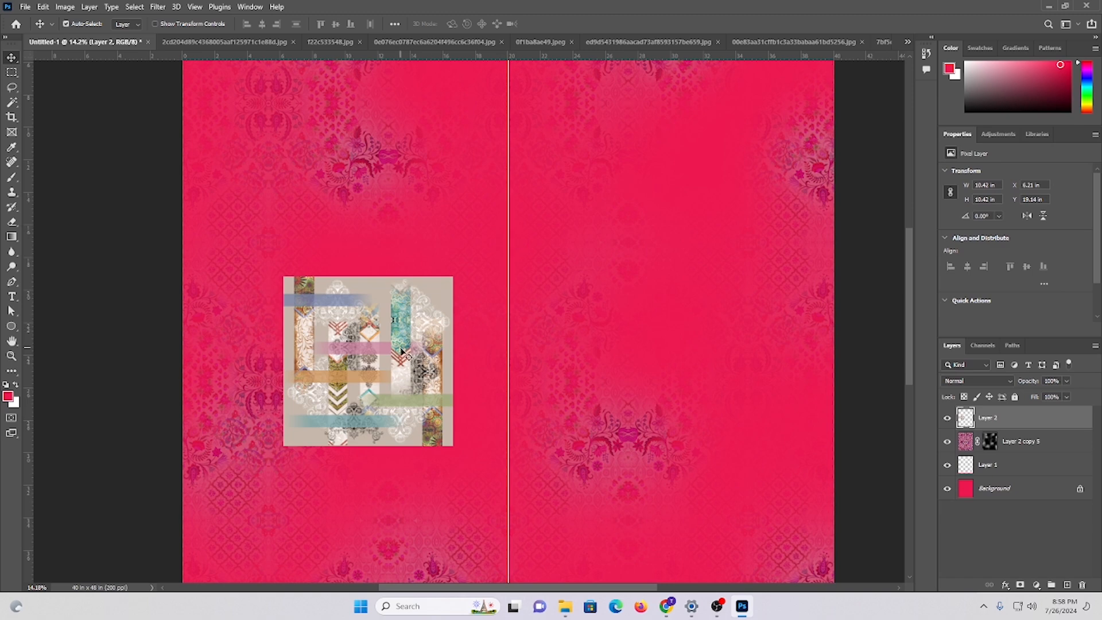
pyautogui.moveTo(402, 352)
pyautogui.mouseDown()
pyautogui.moveTo(412, 370)
pyautogui.moveTo(448, 343)
pyautogui.moveTo(423, 373)
pyautogui.moveTo(420, 363)
pyautogui.mouseUp()
pyautogui.moveTo(588, 271); pyautogui.dragTo(396, 364)
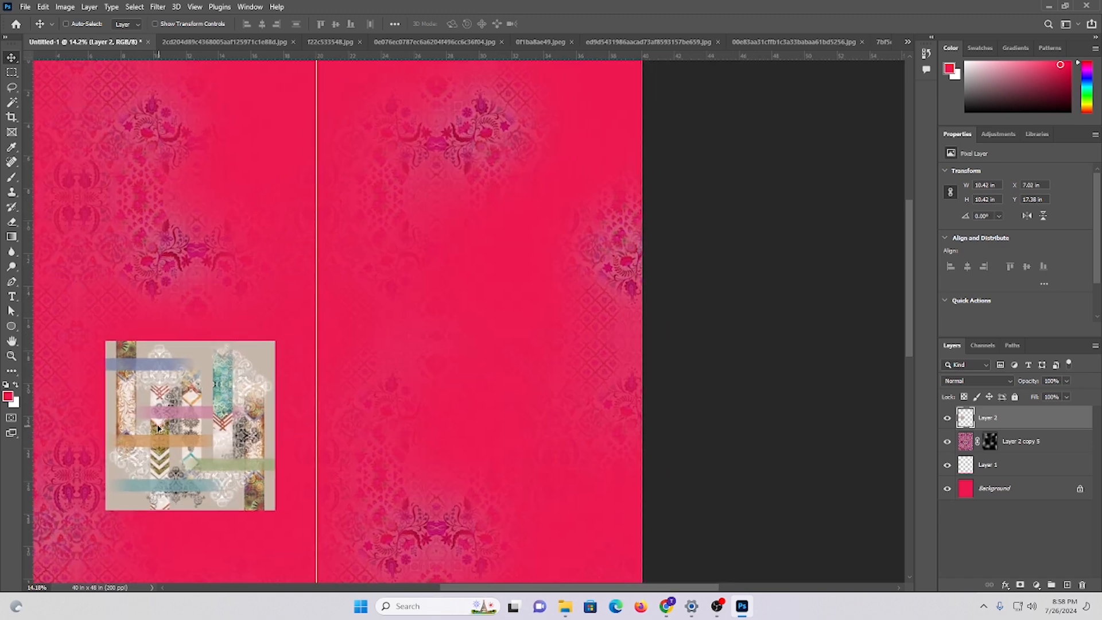
# - Place three copies of the ornament tile: in the canvas's upper right, overlapping the top edge near the centre guide, and in the lower right
pyautogui.moveTo(208, 409); pyautogui.dragTo(502, 266)
pyautogui.moveTo(469, 266); pyautogui.dragTo(481, 365)
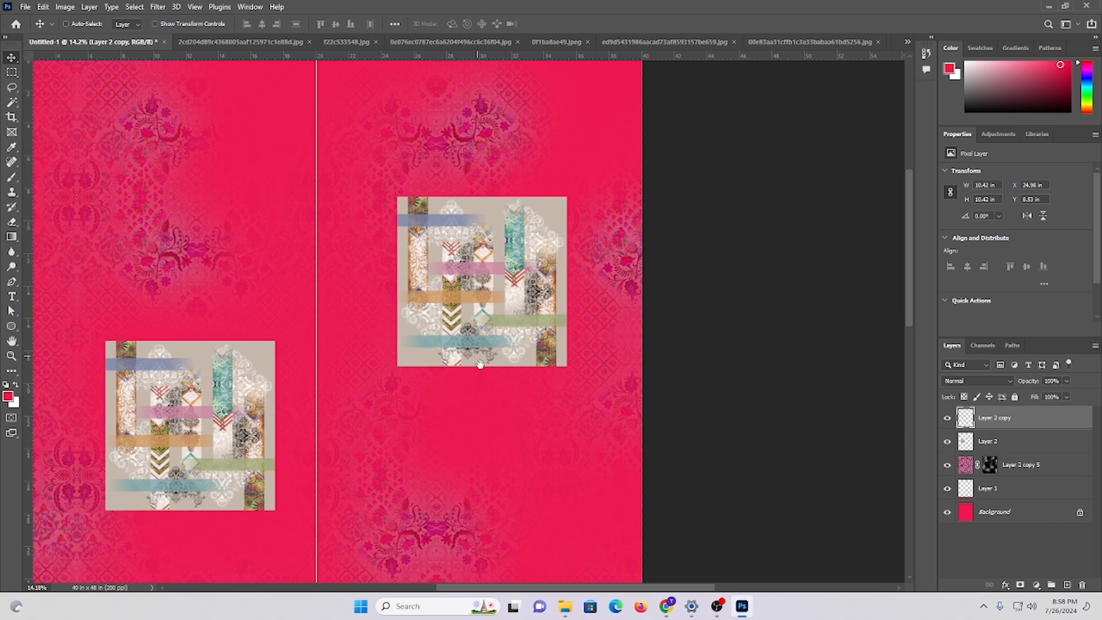
pyautogui.moveTo(597, 384); pyautogui.dragTo(363, 236)
pyautogui.moveTo(412, 338); pyautogui.dragTo(353, 312)
pyautogui.moveTo(441, 384); pyautogui.dragTo(429, 255)
pyautogui.moveTo(320, 101); pyautogui.dragTo(394, 374)
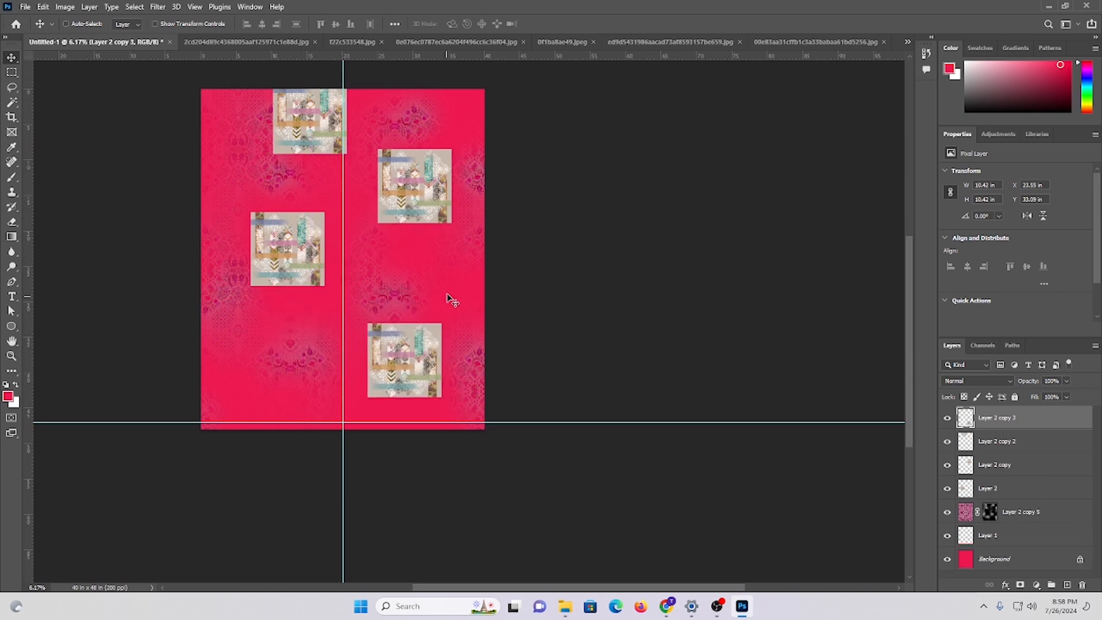
pyautogui.moveTo(452, 301); pyautogui.dragTo(452, 347)
pyautogui.moveTo(396, 253); pyautogui.dragTo(481, 321)
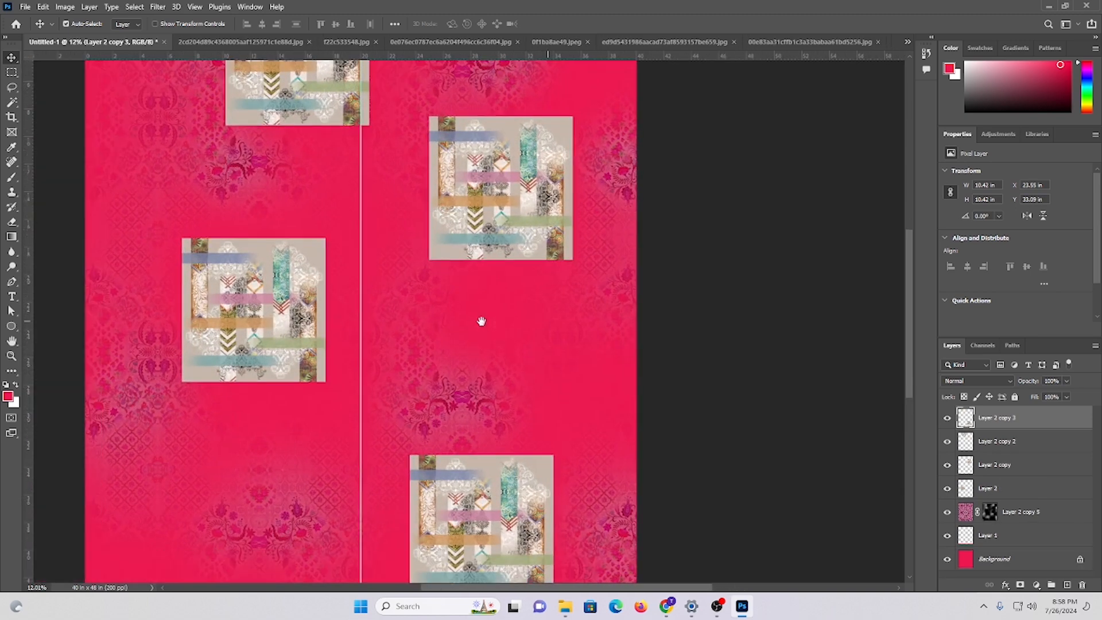
# - Merge the four ornament tile layers into one and add a black layer mask that hides the merged artwork
pyautogui.click(310, 110)
pyautogui.keyDown('shift'); pyautogui.click(240, 257); pyautogui.keyUp('shift')
pyautogui.keyDown('shift'); pyautogui.click(501, 187); pyautogui.keyUp('shift')
pyautogui.keyDown('shift'); pyautogui.click(458, 500); pyautogui.keyUp('shift')
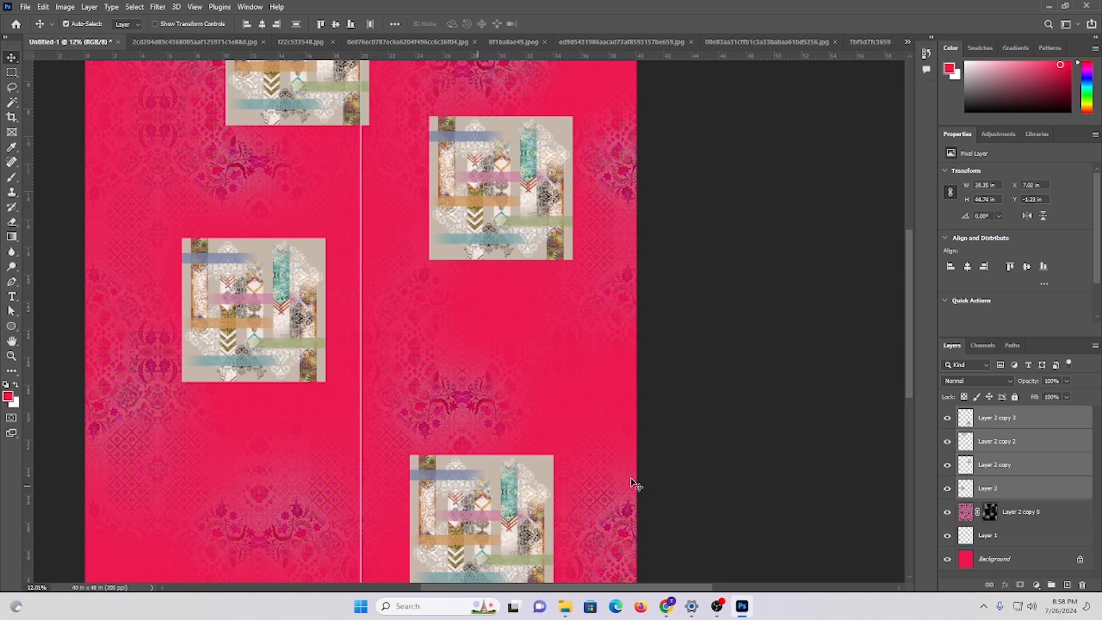
pyautogui.hotkey('ctrl', 'e')
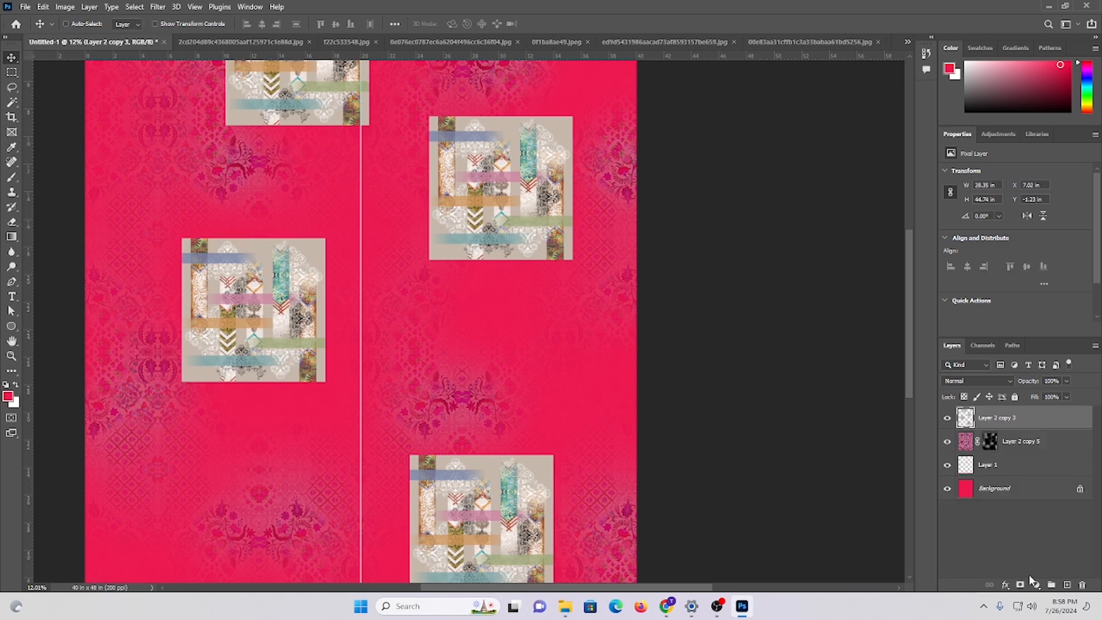
pyautogui.keyDown('alt'); pyautogui.click(1019, 586); pyautogui.keyUp('alt')
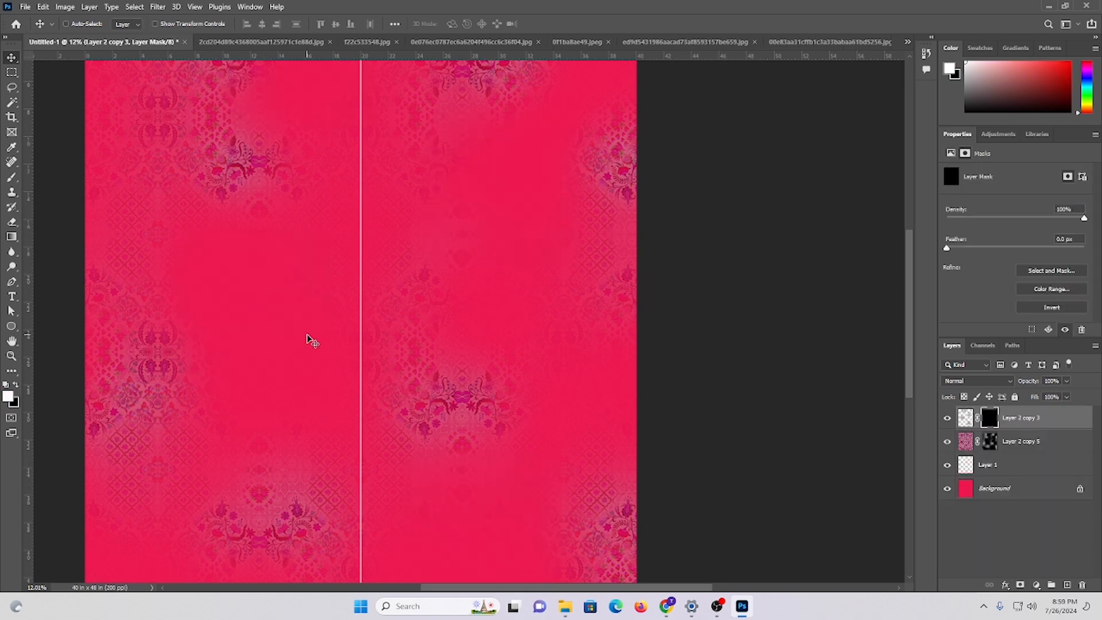
# - With a soft white 1500 px Brush at 25% opacity, paint on the mask to partly reveal the middle-left ornament tile
pyautogui.click(11, 178)
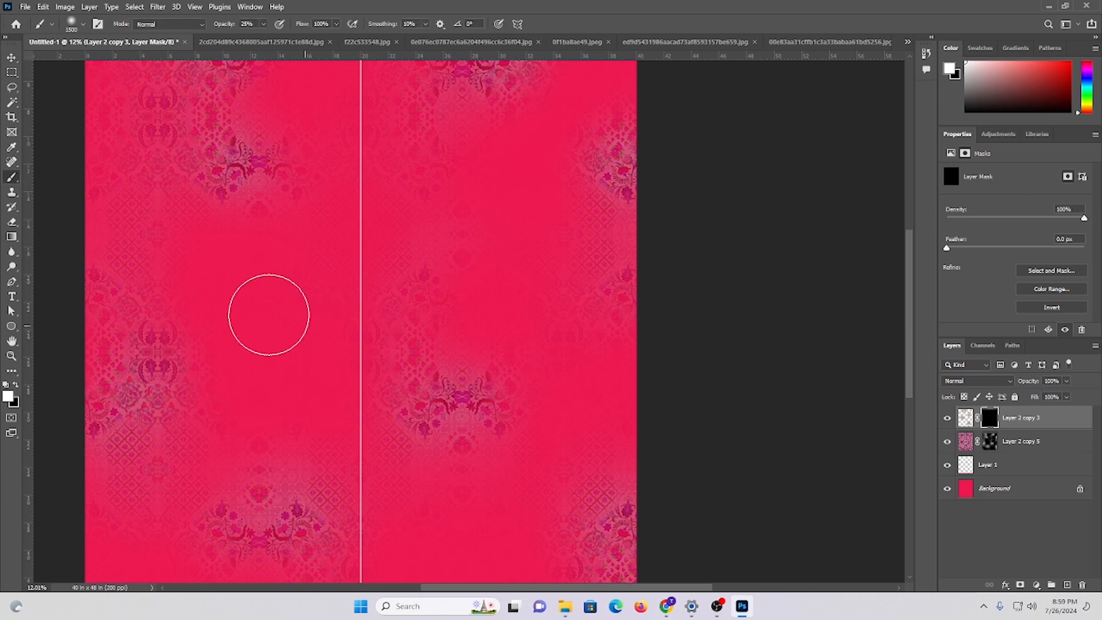
pyautogui.click(251, 299)
pyautogui.scroll(1, 271, 369)
pyautogui.moveTo(254, 398); pyautogui.dragTo(353, 330)
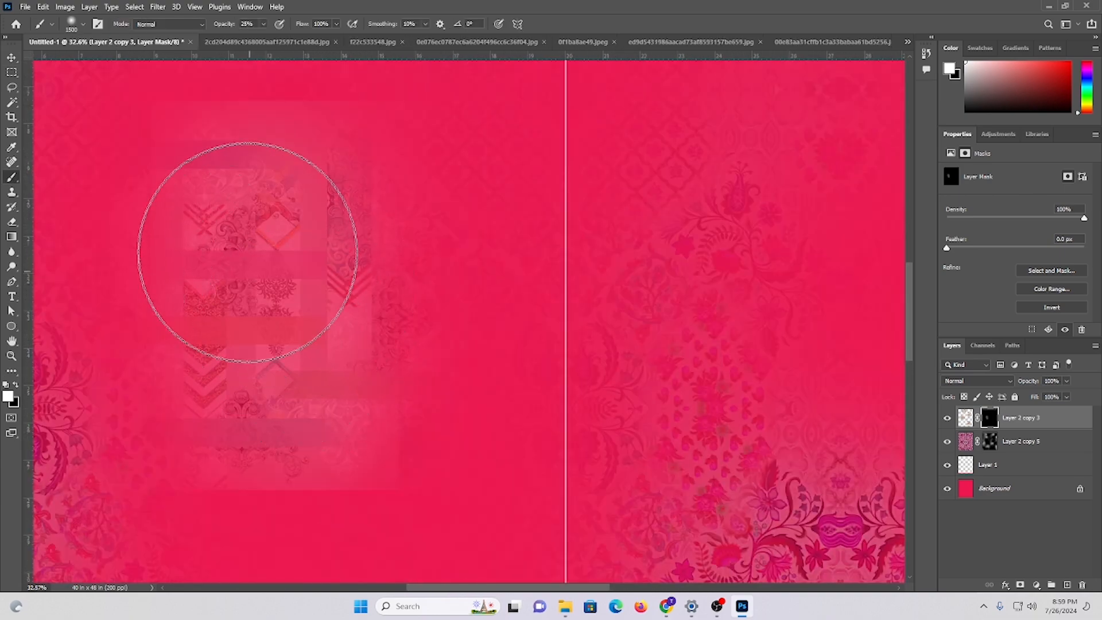
pyautogui.moveTo(220, 234)
pyautogui.mouseDown()
pyautogui.moveTo(208, 493)
pyautogui.moveTo(319, 461)
pyautogui.mouseUp()
pyautogui.moveTo(357, 422)
pyautogui.mouseDown()
pyautogui.moveTo(305, 402)
pyautogui.moveTo(333, 402)
pyautogui.mouseUp()
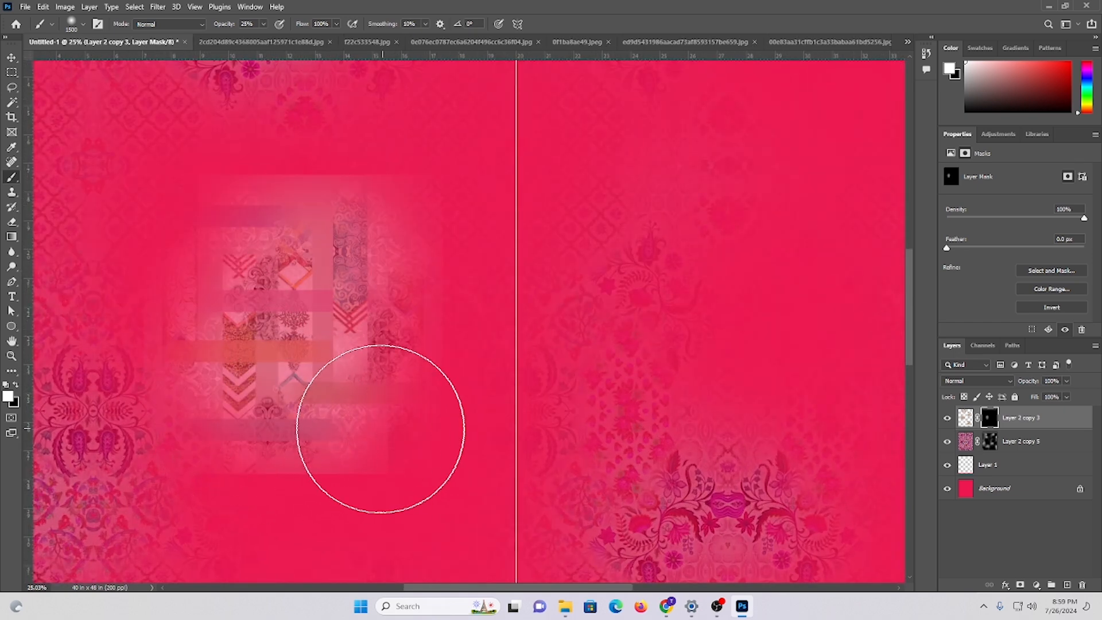
pyautogui.scroll(2, 287, 355)
pyautogui.click(236, 442)
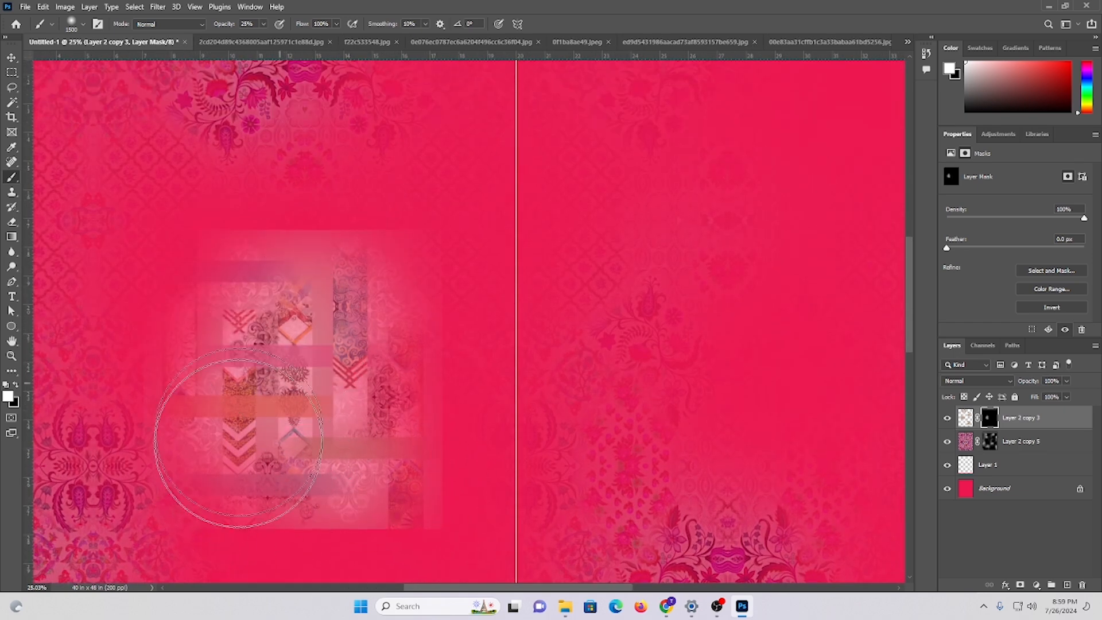
pyautogui.click(369, 340)
pyautogui.moveTo(405, 420); pyautogui.dragTo(322, 388)
pyautogui.scroll(2, 456, 351)
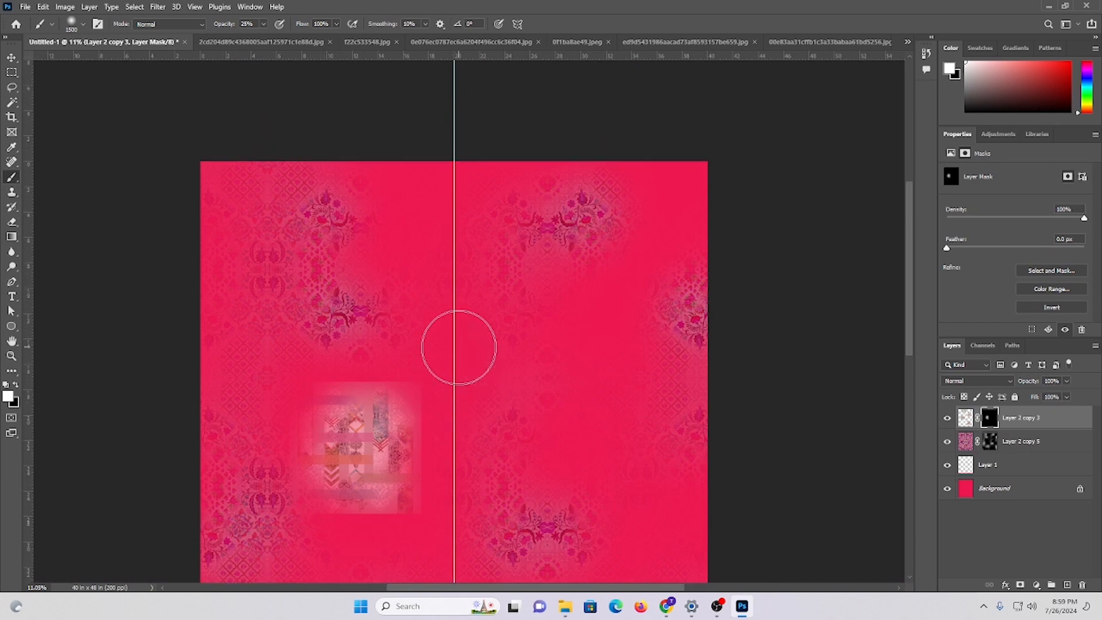
# - Paint white on the mask over the ornament tile at the canvas's top edge to reveal it softly
pyautogui.moveTo(471, 251); pyautogui.dragTo(492, 329)
pyautogui.click(380, 199)
pyautogui.click(376, 273)
pyautogui.click(366, 168)
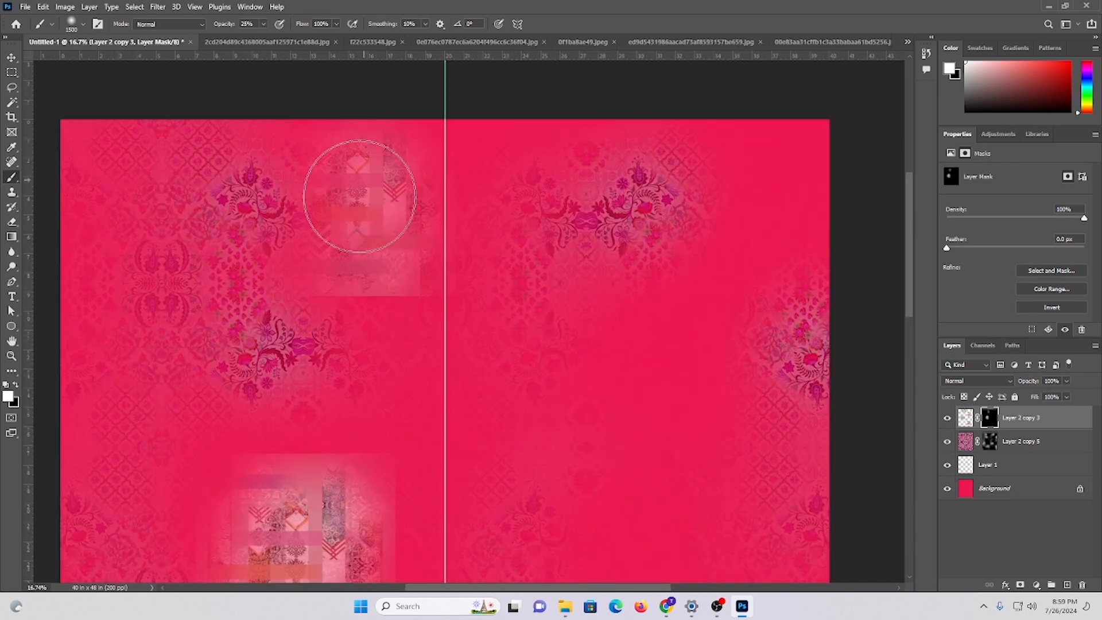
pyautogui.click(352, 182)
pyautogui.click(332, 163)
pyautogui.click(375, 197)
# - Paint white on the mask over the upper-right ornament tile to reveal its centre with faded edges
pyautogui.scroll(-3, 297, 300)
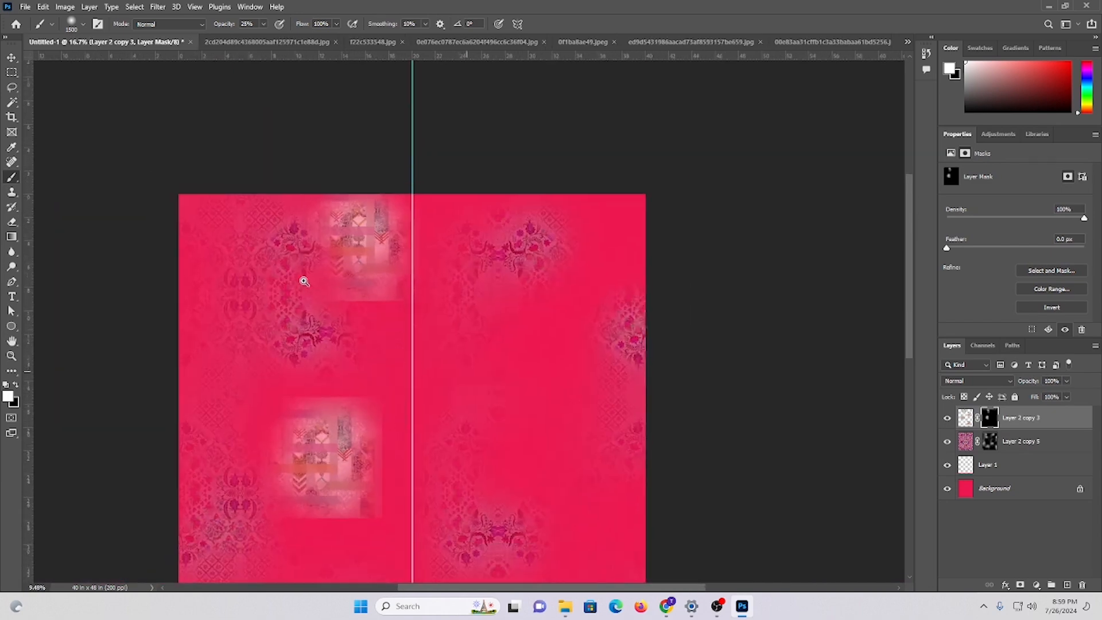
pyautogui.hscroll(1, 460, 293)
pyautogui.click(413, 248)
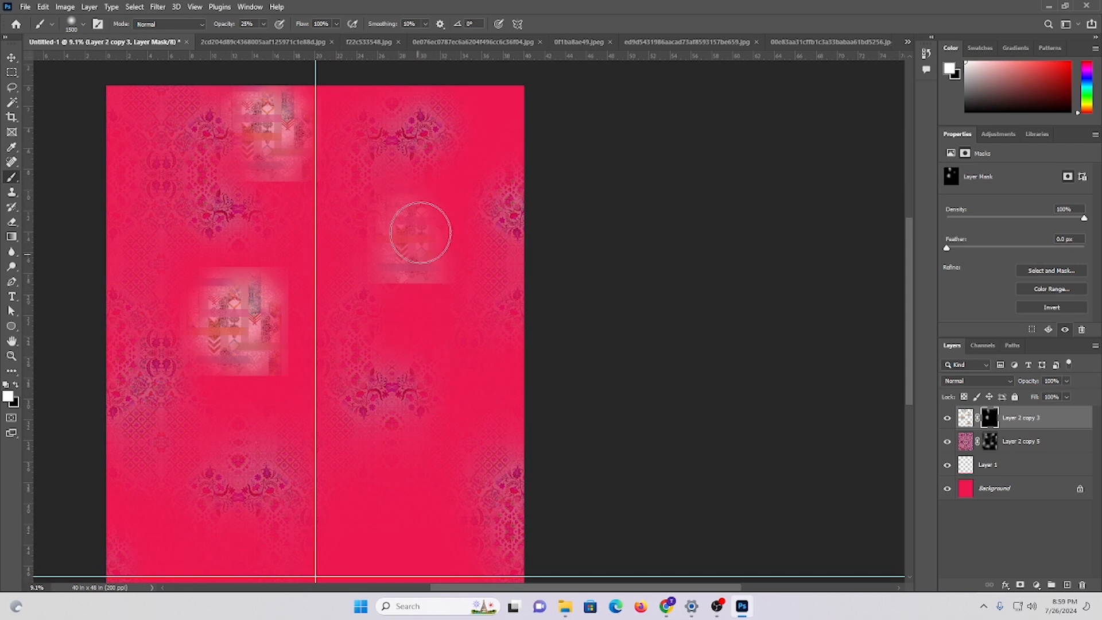
pyautogui.scroll(2, 492, 401)
pyautogui.scroll(2, 436, 320)
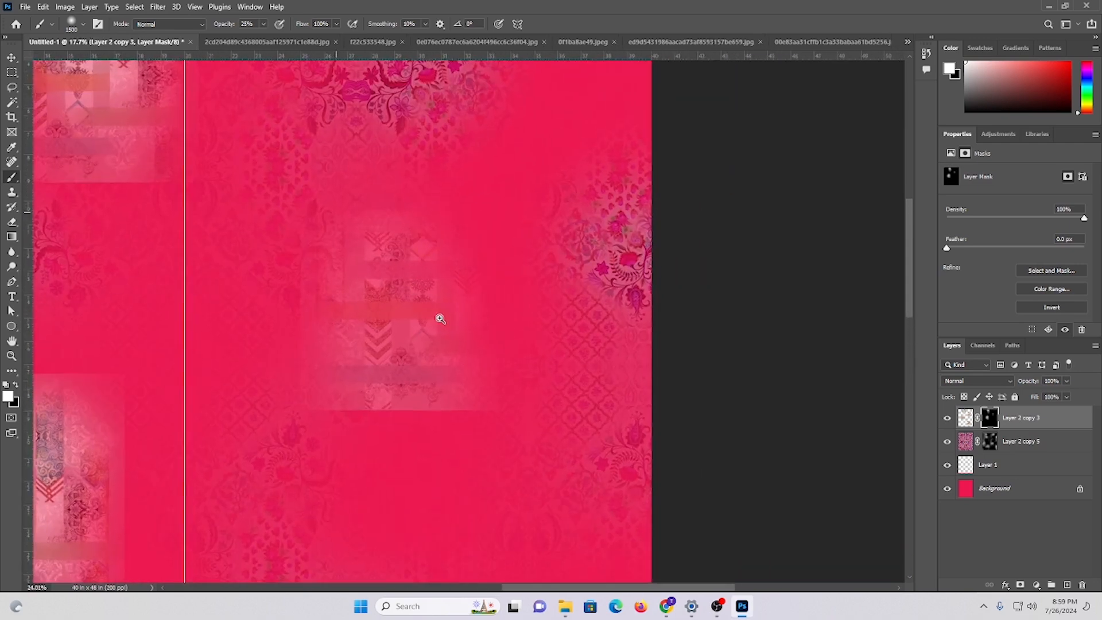
pyautogui.click(420, 287)
pyautogui.click(439, 315)
pyautogui.click(500, 326)
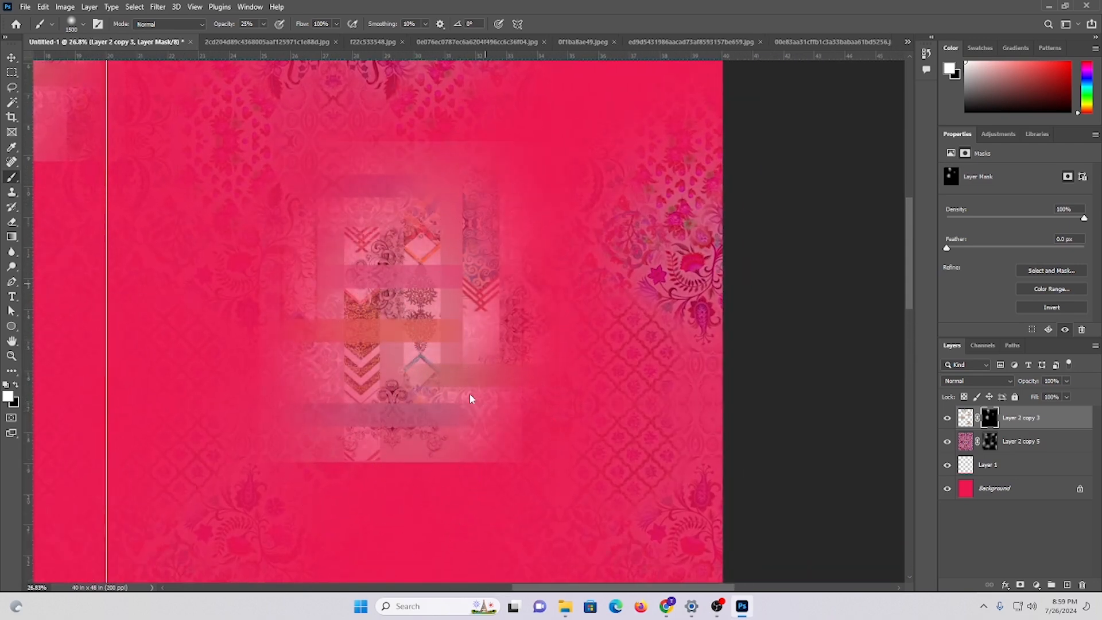
pyautogui.click(322, 331)
# - Paint white on the mask over the lower-right ornament tile, building up its stripes, chevrons and lace motifs
pyautogui.scroll(-2, 501, 335)
pyautogui.scroll(-3, 423, 323)
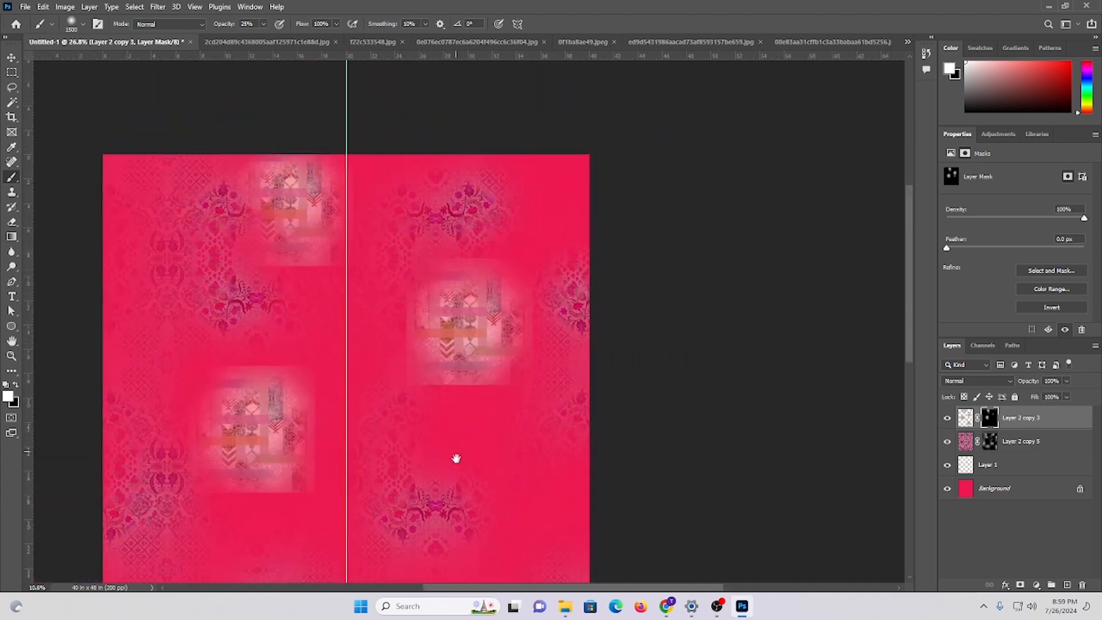
pyautogui.scroll(-5, 458, 457)
pyautogui.scroll(7, 453, 394)
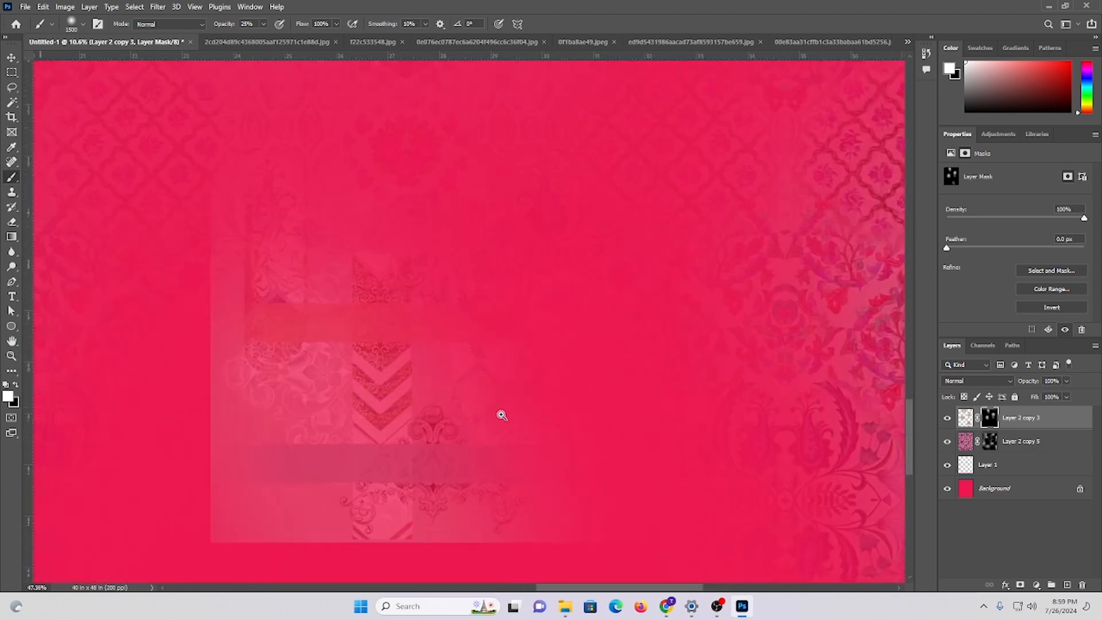
pyautogui.moveTo(469, 219); pyautogui.dragTo(459, 340)
pyautogui.scroll(-2, 405, 331)
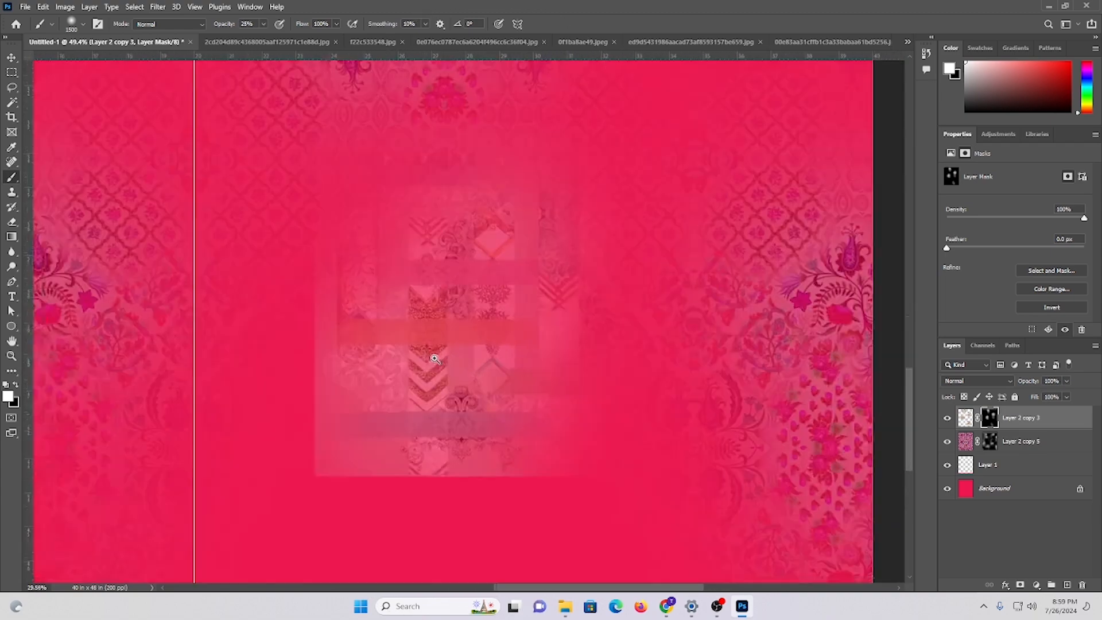
pyautogui.moveTo(521, 212); pyautogui.dragTo(512, 292)
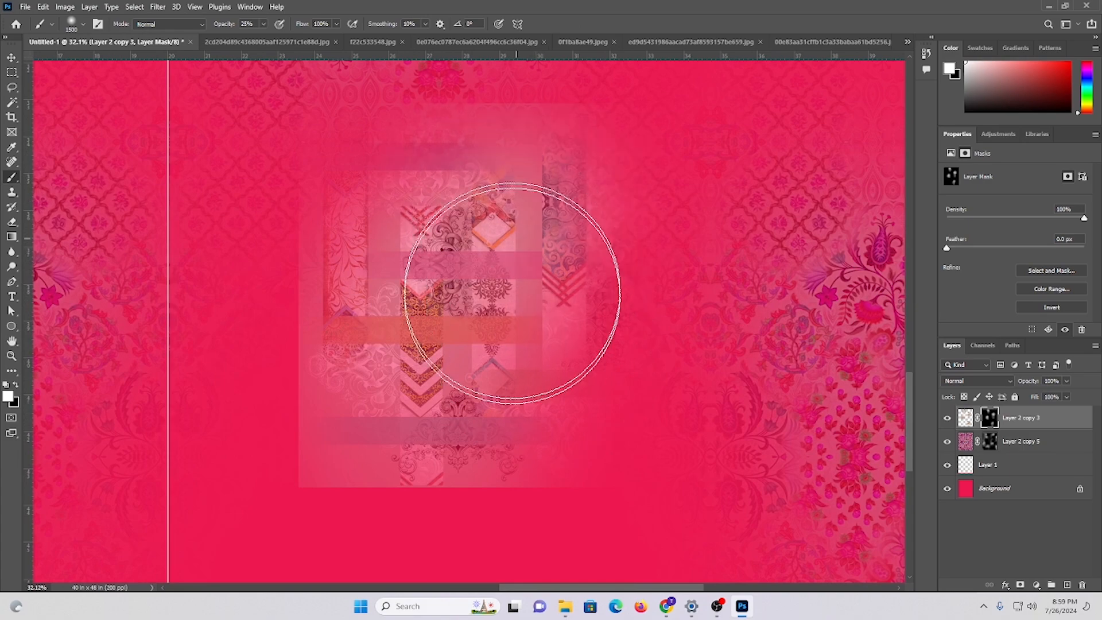
pyautogui.scroll(1, 473, 387)
pyautogui.click(439, 306)
pyautogui.moveTo(551, 370); pyautogui.dragTo(550, 480)
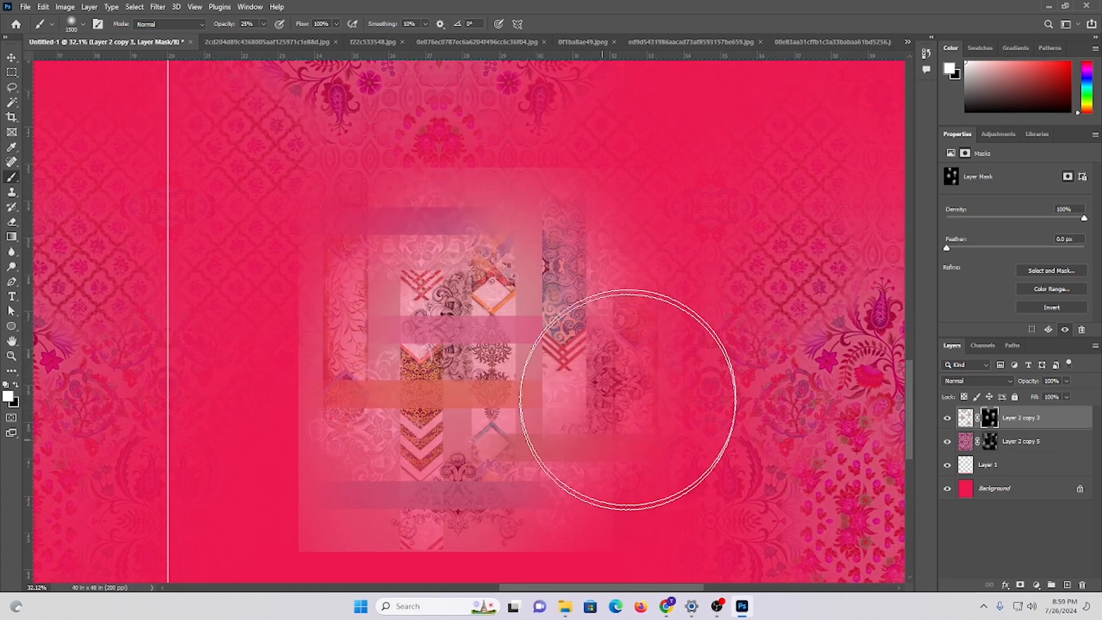
pyautogui.moveTo(606, 351); pyautogui.dragTo(563, 482)
pyautogui.moveTo(533, 373); pyautogui.dragTo(531, 303)
pyautogui.click(521, 380)
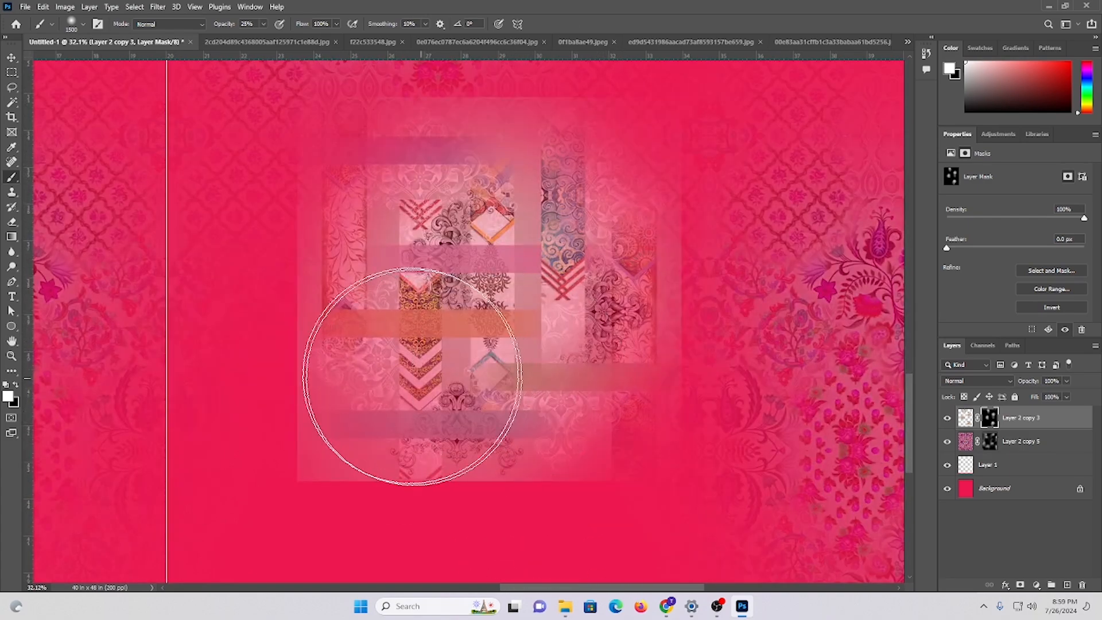
pyautogui.click(376, 363)
pyautogui.moveTo(605, 409); pyautogui.dragTo(478, 368)
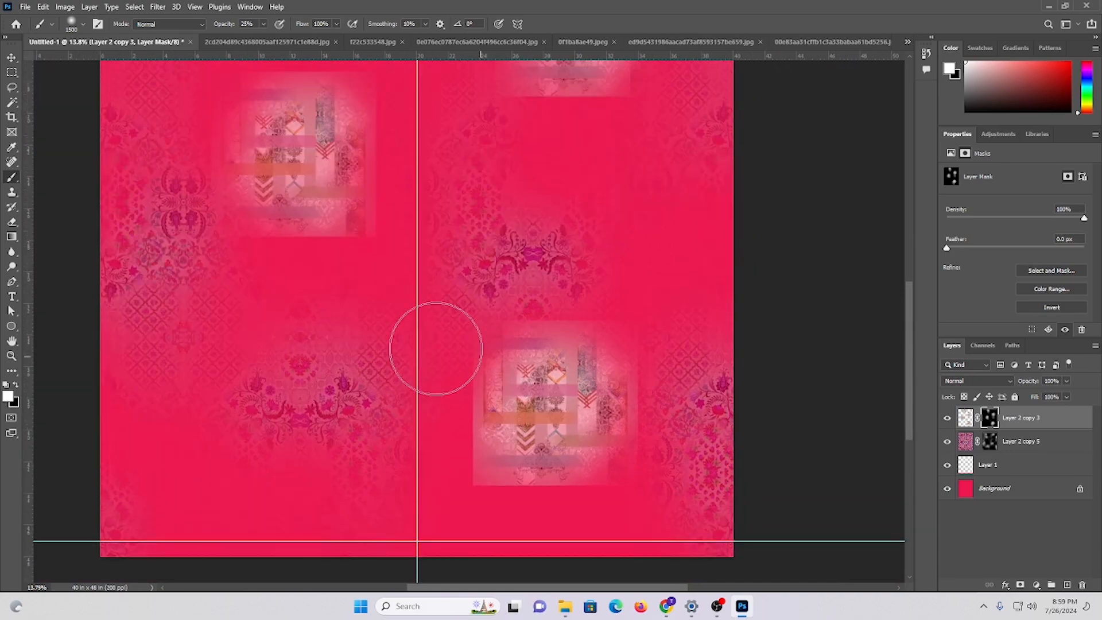
# - Reduce the brush to 1100 px and strengthen the middle-left ornament tile with further white strokes on the mask
pyautogui.moveTo(339, 285); pyautogui.dragTo(358, 363)
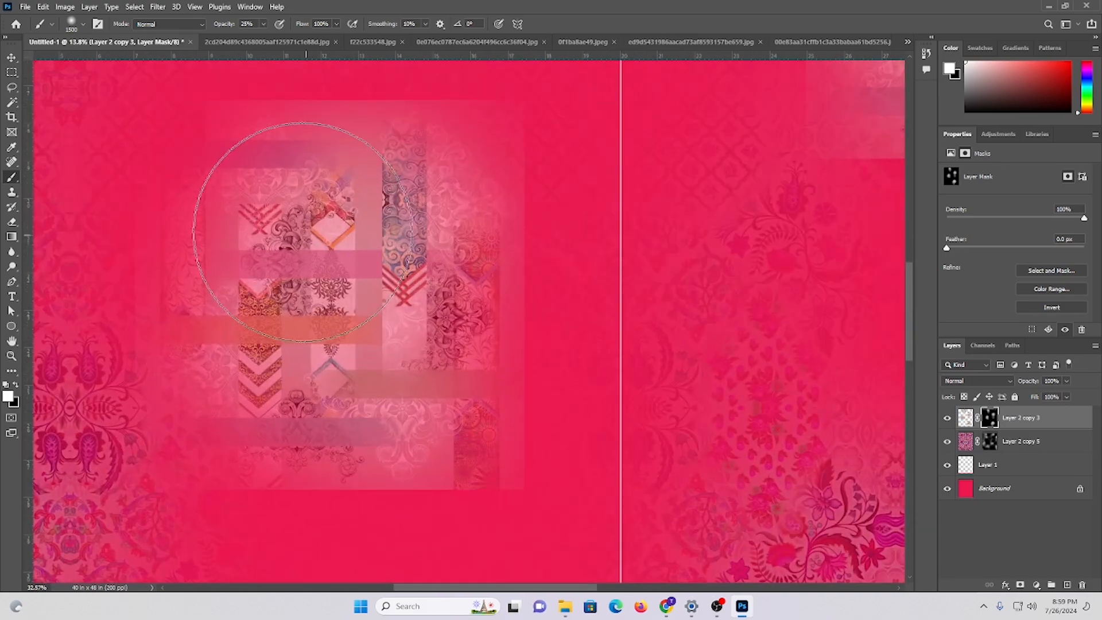
pyautogui.press('[')
pyautogui.press('[')
pyautogui.press('[')
pyautogui.press('[')
pyautogui.click(280, 258)
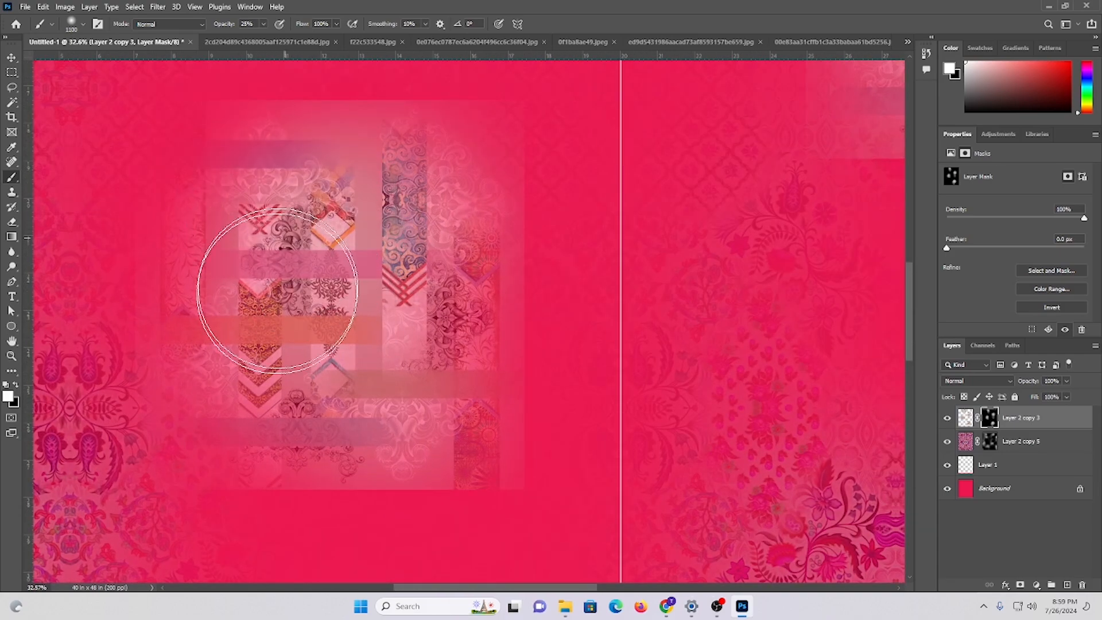
pyautogui.click(407, 168)
pyautogui.click(427, 271)
pyautogui.scroll(-1, 416, 430)
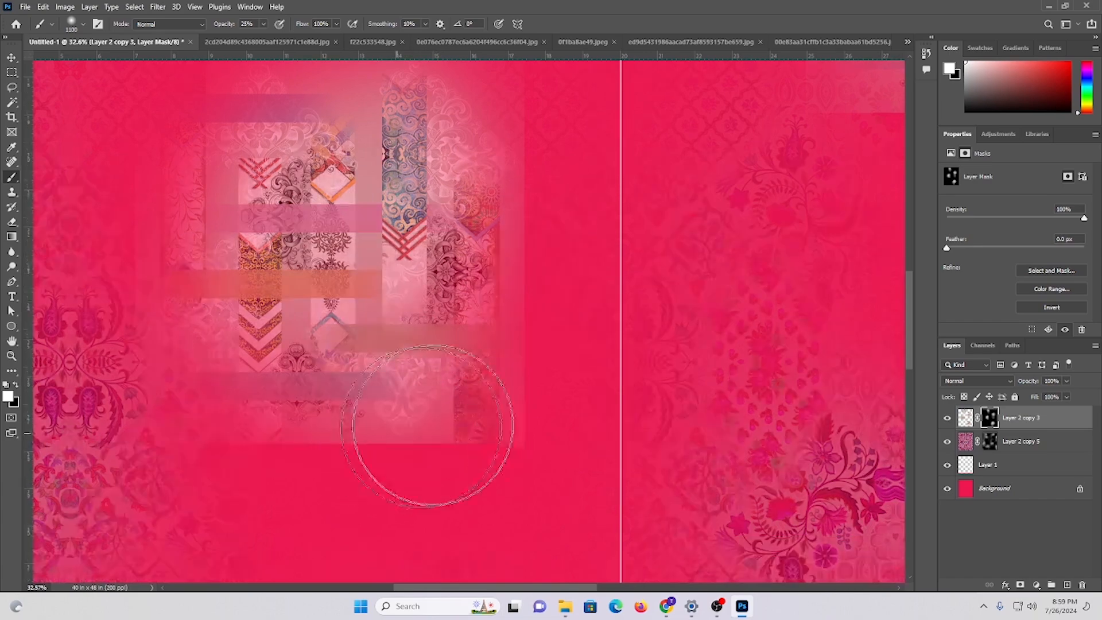
pyautogui.click(443, 367)
pyautogui.click(307, 379)
pyautogui.scroll(1, 387, 362)
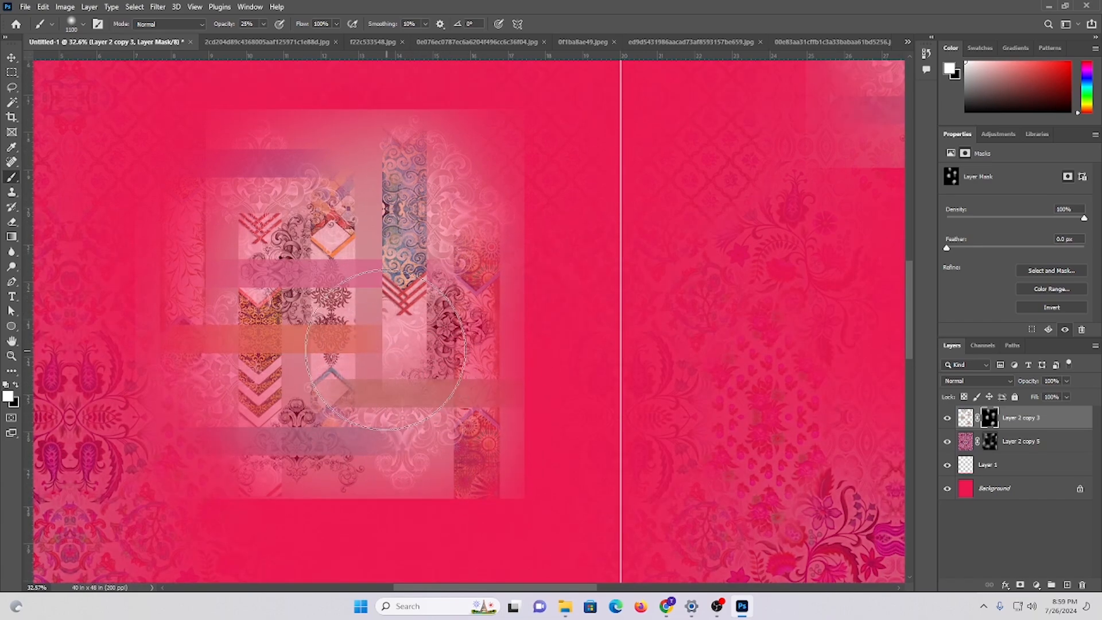
pyautogui.moveTo(451, 327)
pyautogui.mouseDown()
pyautogui.moveTo(386, 308)
pyautogui.moveTo(396, 313)
pyautogui.mouseUp()
# - Strengthen the upper-right ornament tile with additional white mask strokes across its stripes and lower area
pyautogui.moveTo(631, 178)
pyautogui.mouseDown()
pyautogui.moveTo(674, 287)
pyautogui.moveTo(680, 223)
pyautogui.moveTo(544, 269)
pyautogui.mouseUp()
pyautogui.click(632, 208)
pyautogui.click(630, 240)
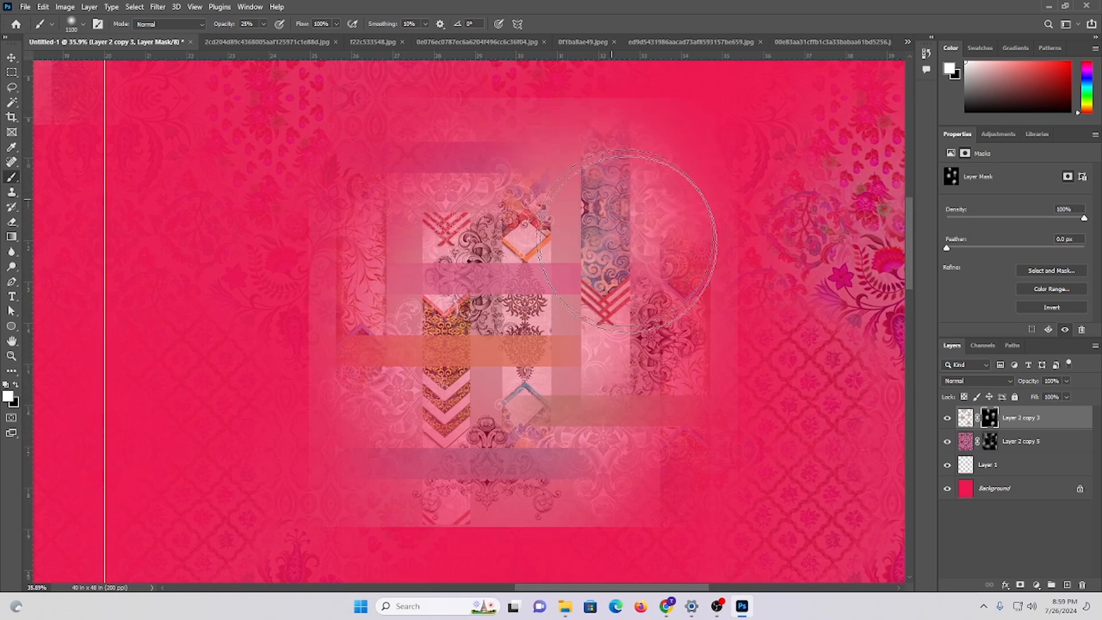
pyautogui.click(647, 337)
pyautogui.moveTo(586, 465); pyautogui.dragTo(576, 328)
pyautogui.click(476, 135)
pyautogui.click(485, 327)
pyautogui.moveTo(491, 327); pyautogui.dragTo(438, 319)
# - Bring out more detail in the top-edge ornament tile by painting white on the mask beside the centre guide
pyautogui.moveTo(398, 225); pyautogui.dragTo(423, 458)
pyautogui.moveTo(231, 292); pyautogui.dragTo(286, 294)
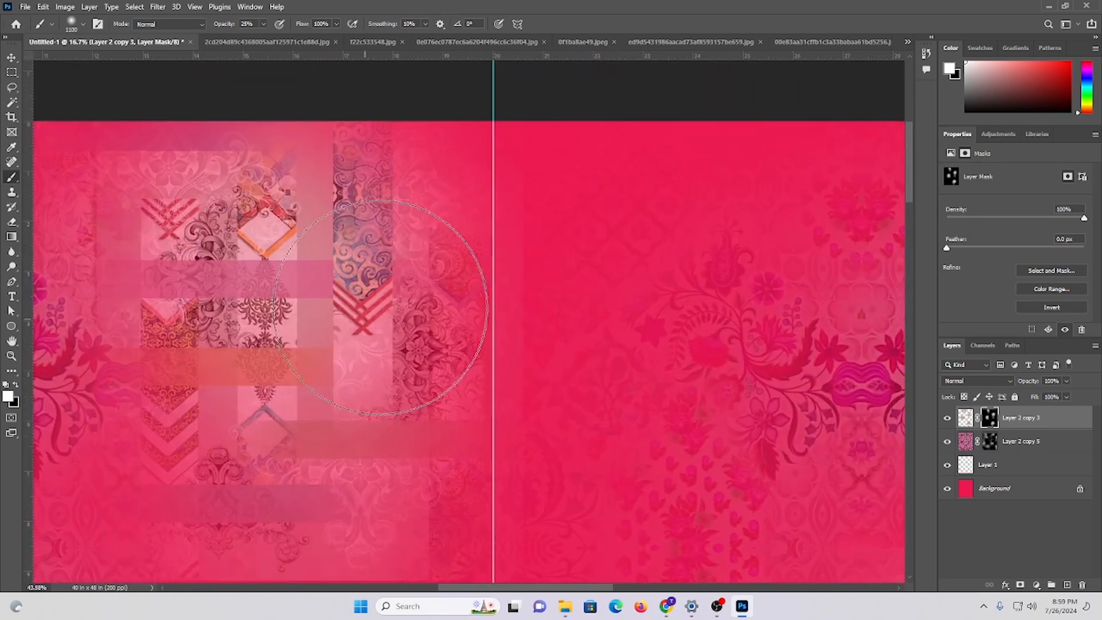
pyautogui.click(384, 309)
pyautogui.click(414, 255)
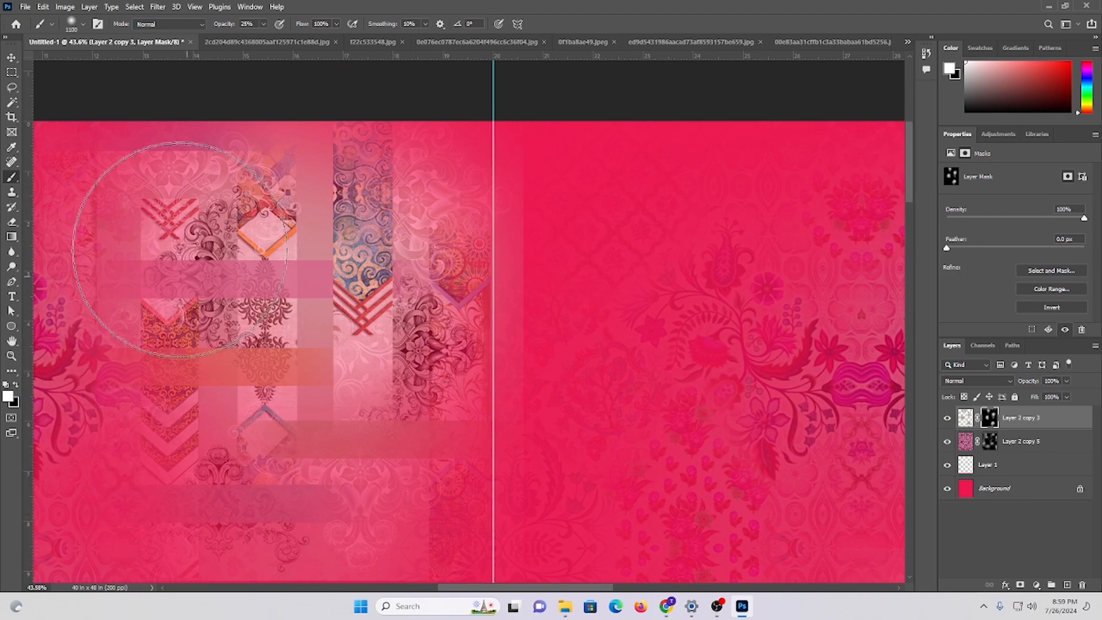
pyautogui.click(177, 227)
pyautogui.moveTo(359, 300); pyautogui.dragTo(312, 298)
pyautogui.moveTo(306, 376)
pyautogui.mouseDown()
pyautogui.moveTo(232, 430)
pyautogui.moveTo(237, 412)
pyautogui.moveTo(367, 399)
pyautogui.mouseUp()
# - Add more white mask strokes to the lower-right ornament tile to brighten its motifs
pyautogui.scroll(-5, 376, 394)
pyautogui.moveTo(479, 393); pyautogui.dragTo(480, 227)
pyautogui.scroll(-5, 479, 276)
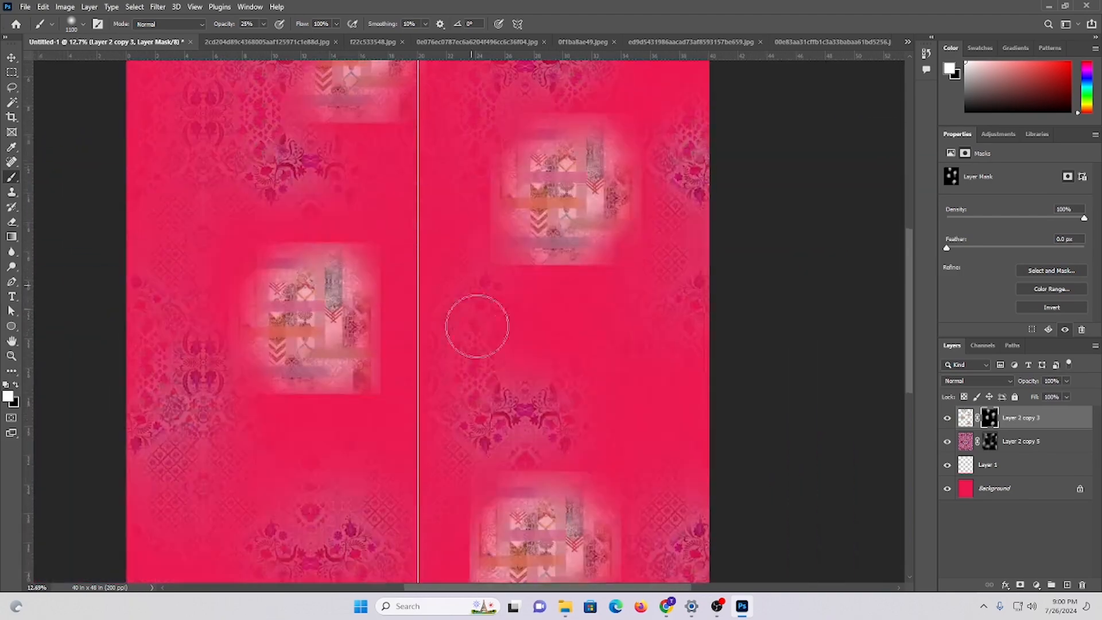
pyautogui.scroll(3, 573, 518)
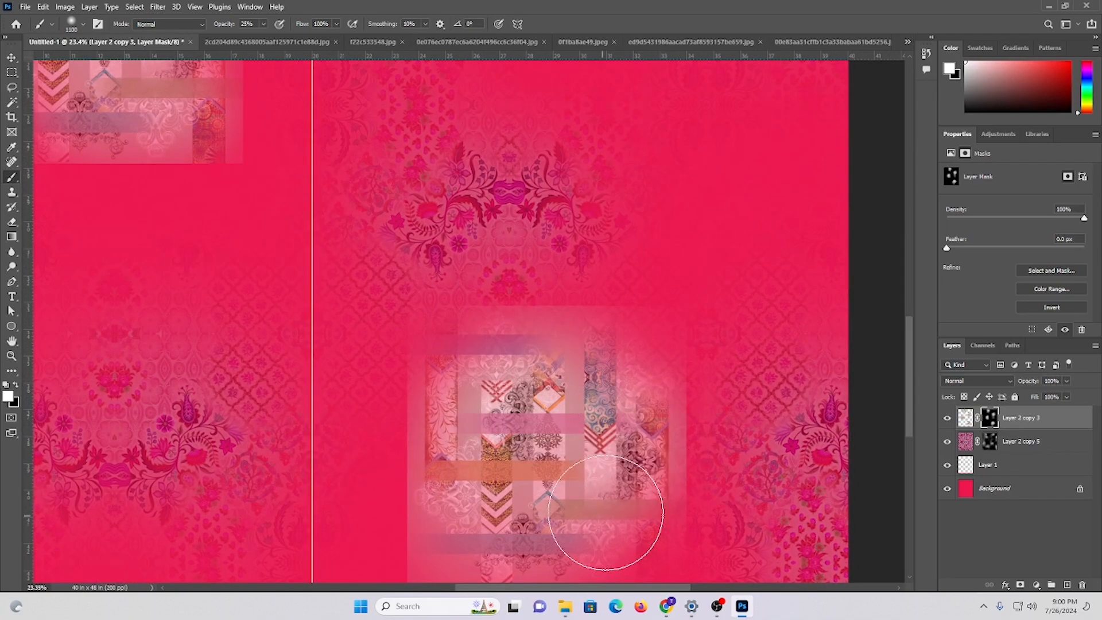
pyautogui.moveTo(615, 529); pyautogui.dragTo(607, 386)
pyautogui.scroll(2, 337, 425)
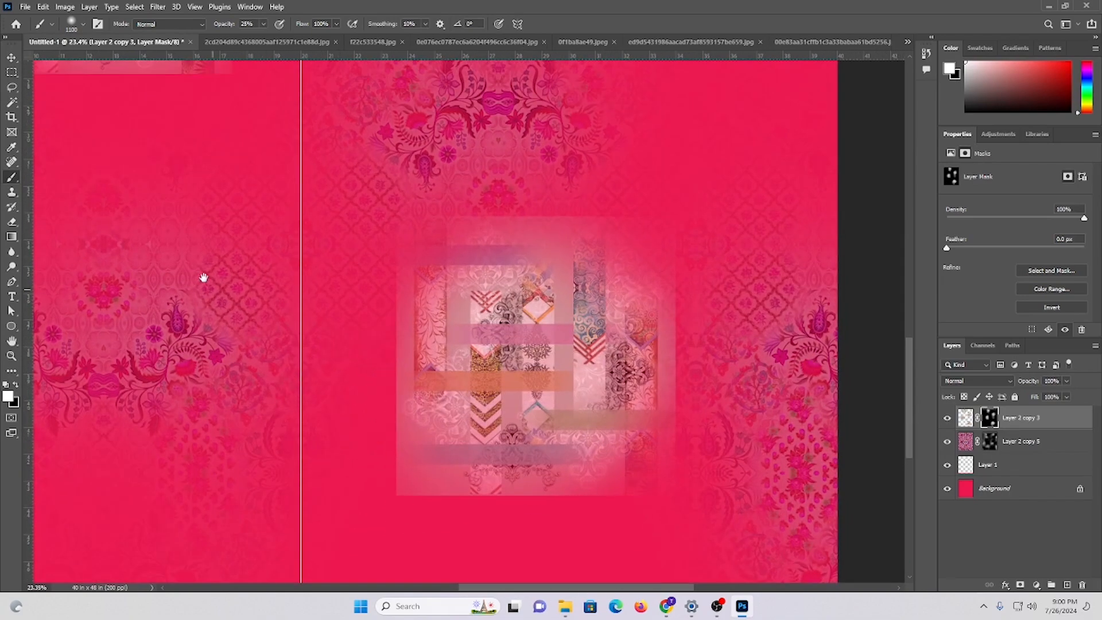
# - Switch to black, reduce the mask brush to 500 px, and fade the hard lower edge of the middle-left ornament tile
pyautogui.moveTo(202, 277); pyautogui.dragTo(444, 469)
pyautogui.moveTo(451, 313)
pyautogui.mouseDown()
pyautogui.moveTo(479, 344)
pyautogui.moveTo(517, 346)
pyautogui.mouseUp()
pyautogui.moveTo(363, 372)
pyautogui.mouseDown()
pyautogui.moveTo(364, 394)
pyautogui.moveTo(451, 551)
pyautogui.mouseUp()
pyautogui.moveTo(312, 344)
pyautogui.mouseDown()
pyautogui.moveTo(515, 426)
pyautogui.moveTo(591, 448)
pyautogui.moveTo(603, 436)
pyautogui.mouseUp()
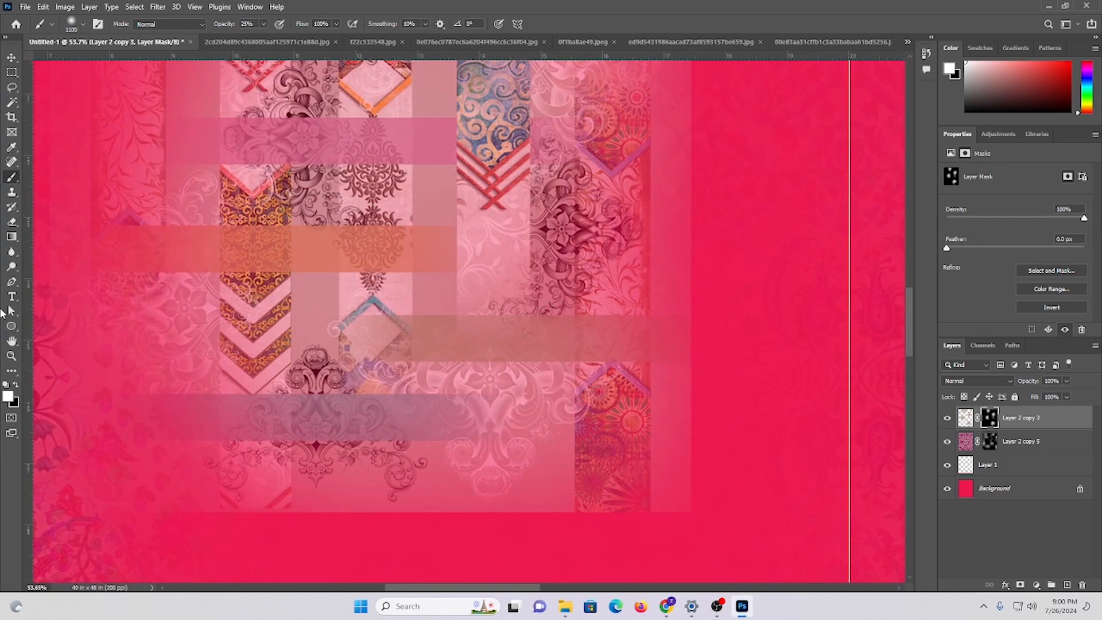
pyautogui.press('[')
pyautogui.press('[')
pyautogui.press('[')
pyautogui.press('[')
pyautogui.press('[')
pyautogui.press('[')
pyautogui.scroll(-5, 511, 393)
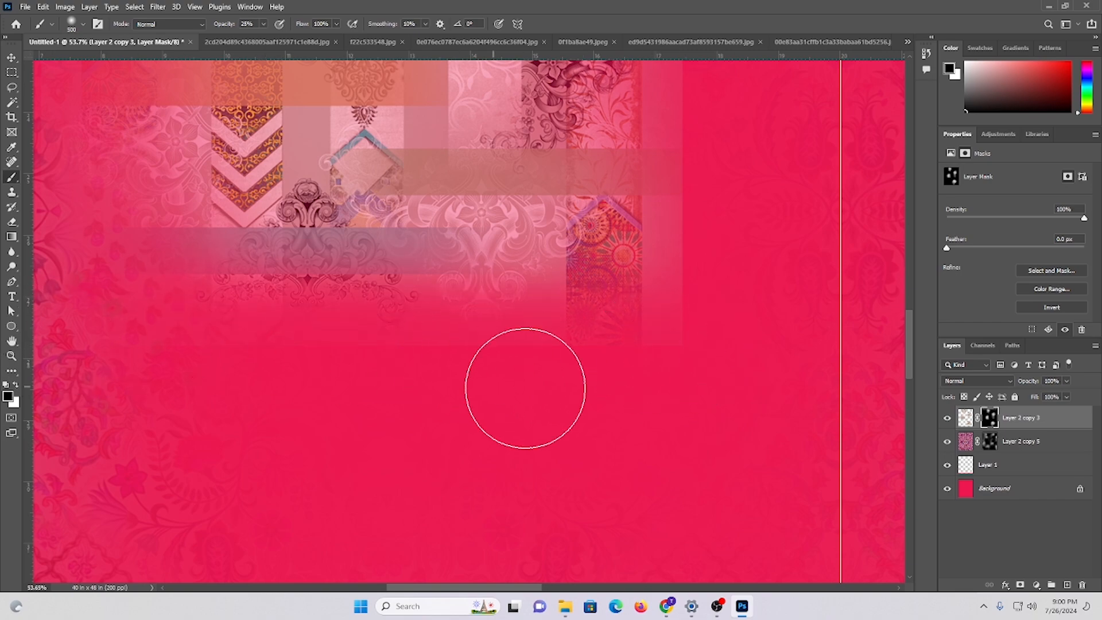
pyautogui.scroll(2, 527, 385)
pyautogui.moveTo(610, 383); pyautogui.dragTo(512, 352)
pyautogui.scroll(1, 545, 329)
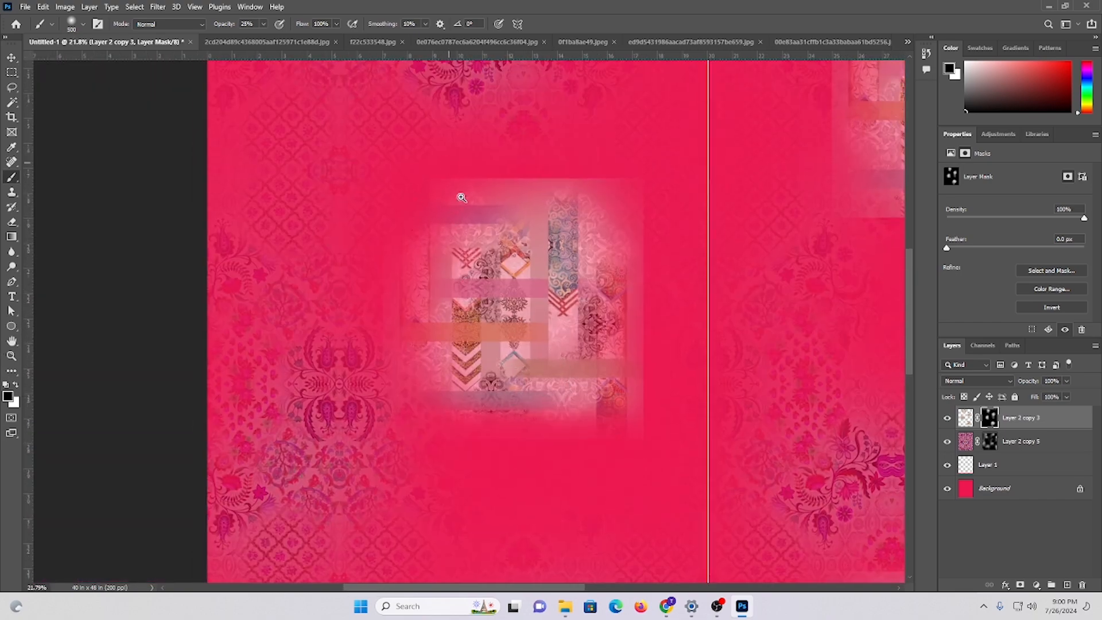
# - Enlarge the black mask brush to 800 px and fade the upper and right edges of the middle-left ornament tile
pyautogui.moveTo(461, 197); pyautogui.dragTo(407, 277)
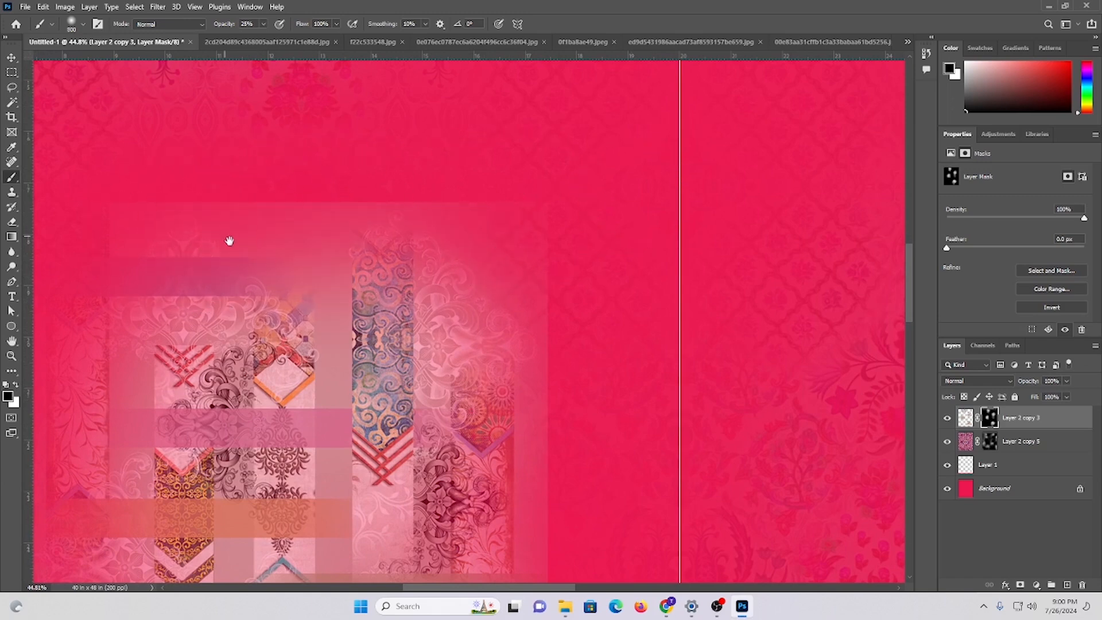
pyautogui.moveTo(266, 245); pyautogui.dragTo(497, 249)
pyautogui.moveTo(665, 234); pyautogui.dragTo(610, 226)
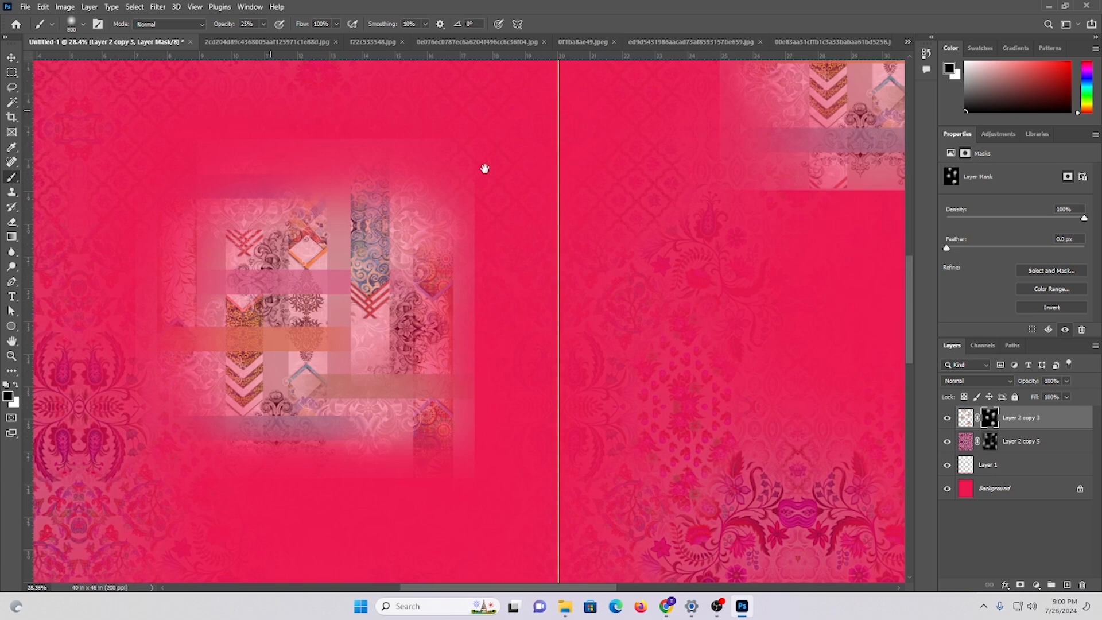
pyautogui.moveTo(747, 244); pyautogui.dragTo(485, 167)
pyautogui.moveTo(456, 510)
pyautogui.mouseDown()
pyautogui.moveTo(476, 98)
pyautogui.moveTo(480, 524)
pyautogui.moveTo(503, 261)
pyautogui.moveTo(502, 573)
pyautogui.mouseUp()
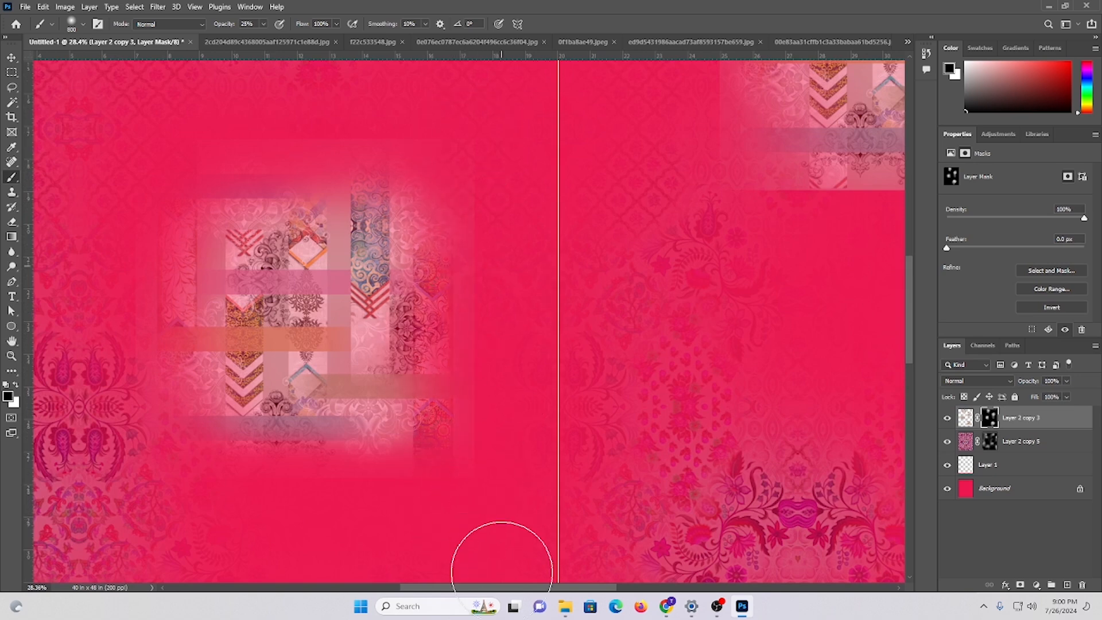
# - Soften the remaining hard borders around the middle-left ornament tile, including its lower-right corner, with more black mask strokes
pyautogui.scroll(-1, 185, 227)
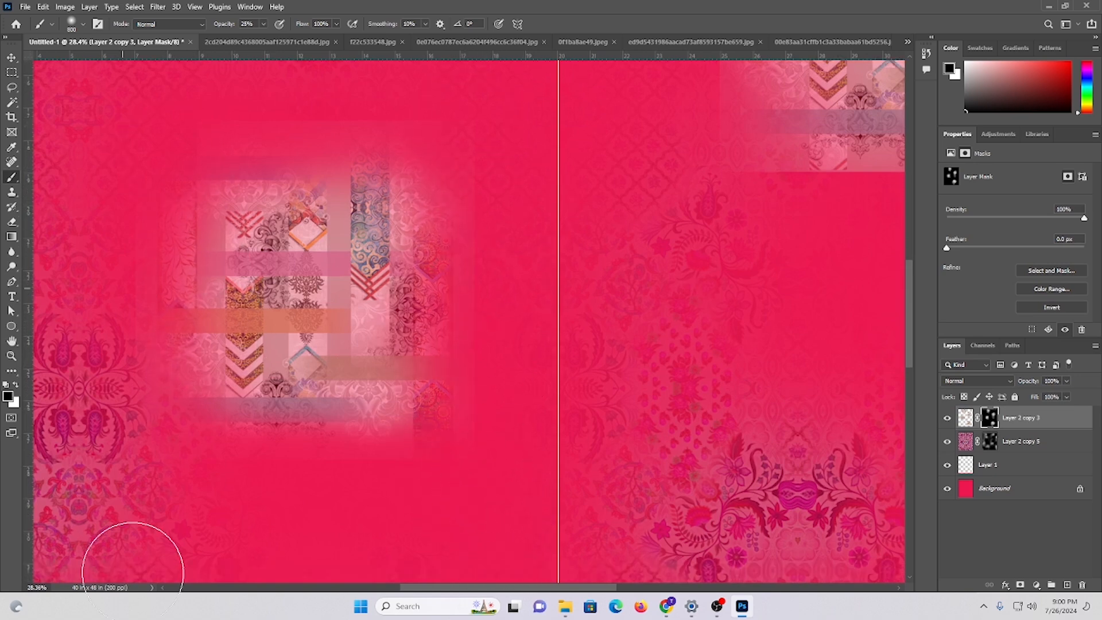
pyautogui.scroll(-3, 443, 384)
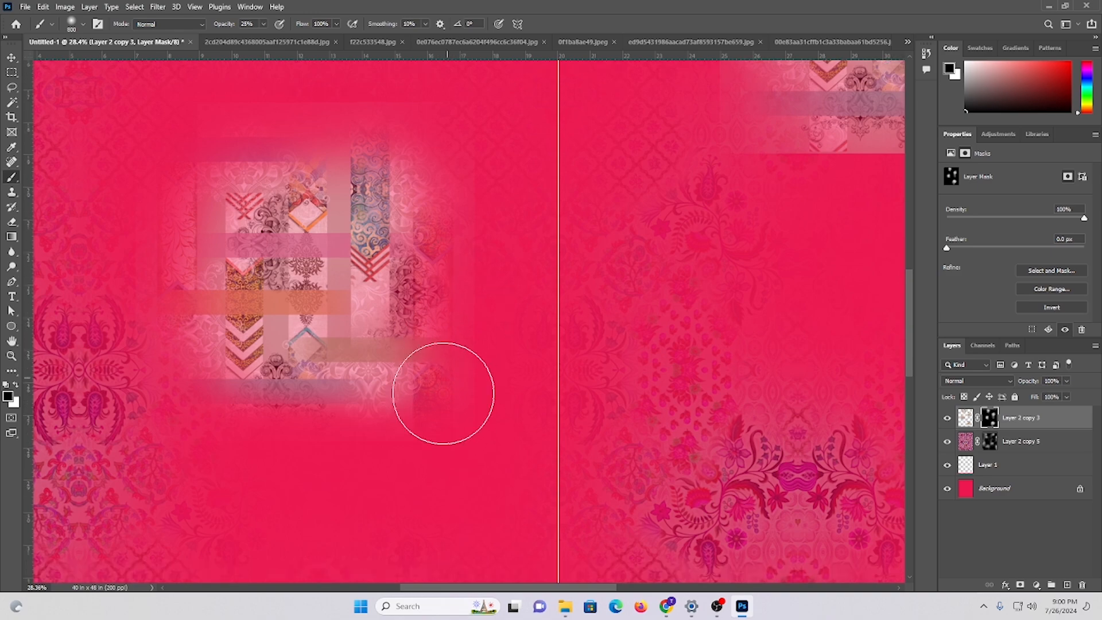
pyautogui.scroll(-3, 446, 347)
pyautogui.scroll(3, 470, 213)
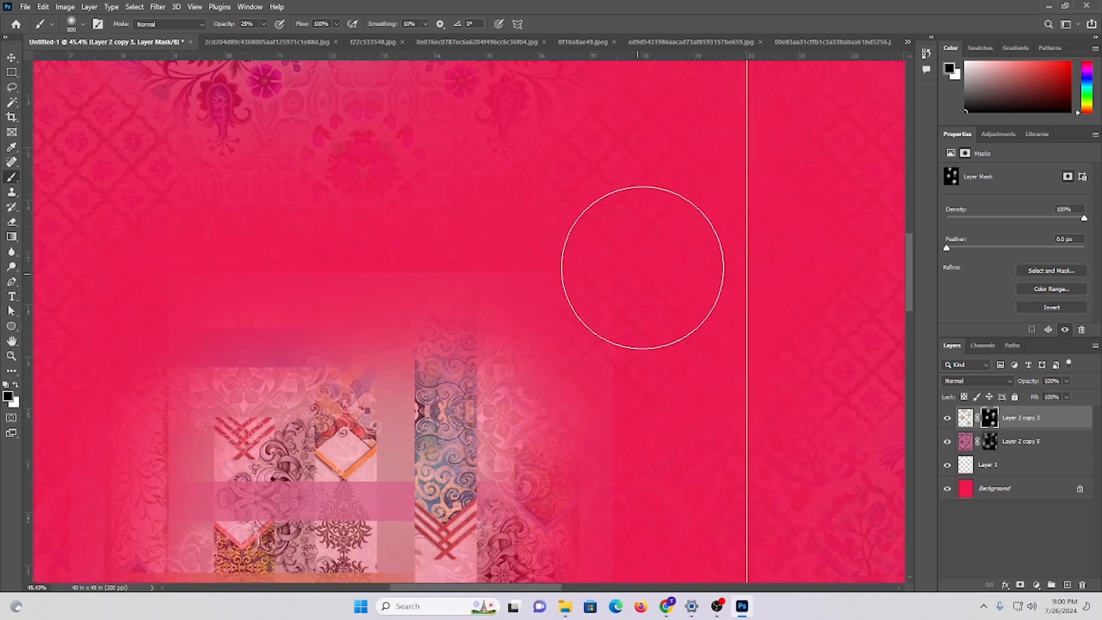
pyautogui.scroll(-1, 440, 255)
pyautogui.moveTo(631, 373); pyautogui.dragTo(583, 219)
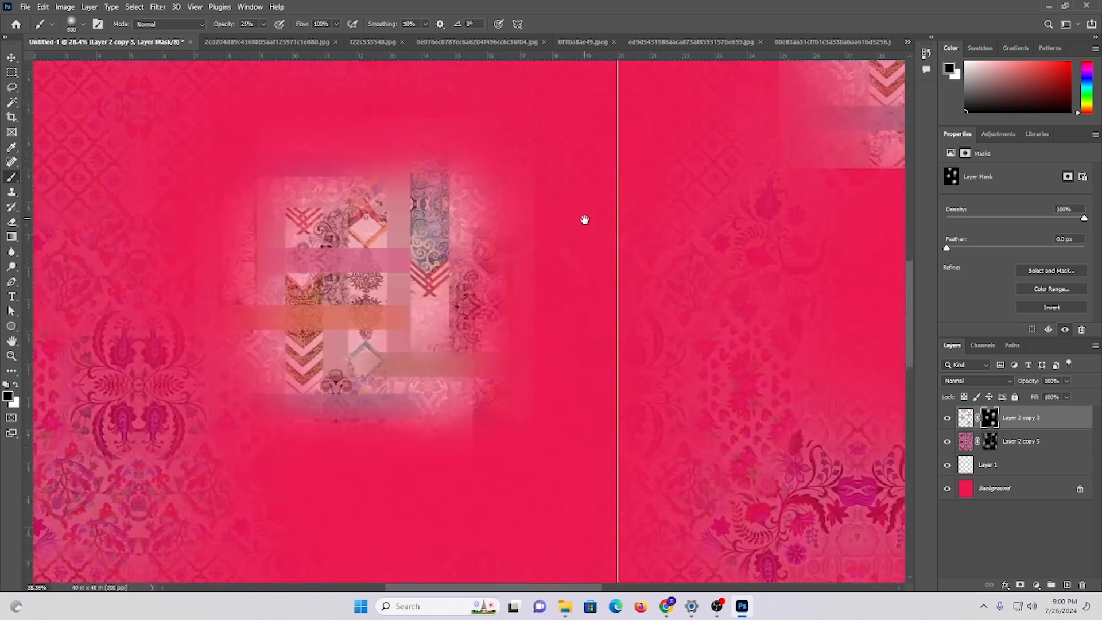
pyautogui.moveTo(512, 477); pyautogui.dragTo(571, 386)
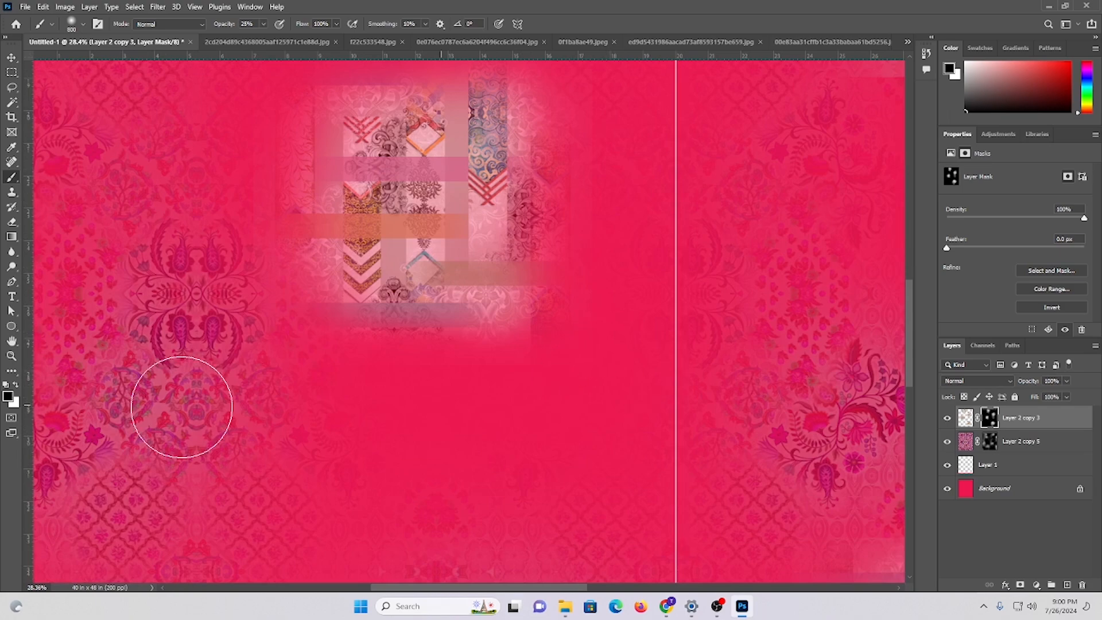
# - Fade the outer edges of the top-edge ornament tile by painting black on the layer mask
pyautogui.moveTo(291, 340); pyautogui.dragTo(323, 546)
pyautogui.moveTo(473, 172); pyautogui.dragTo(430, 529)
pyautogui.moveTo(531, 225); pyautogui.dragTo(543, 251)
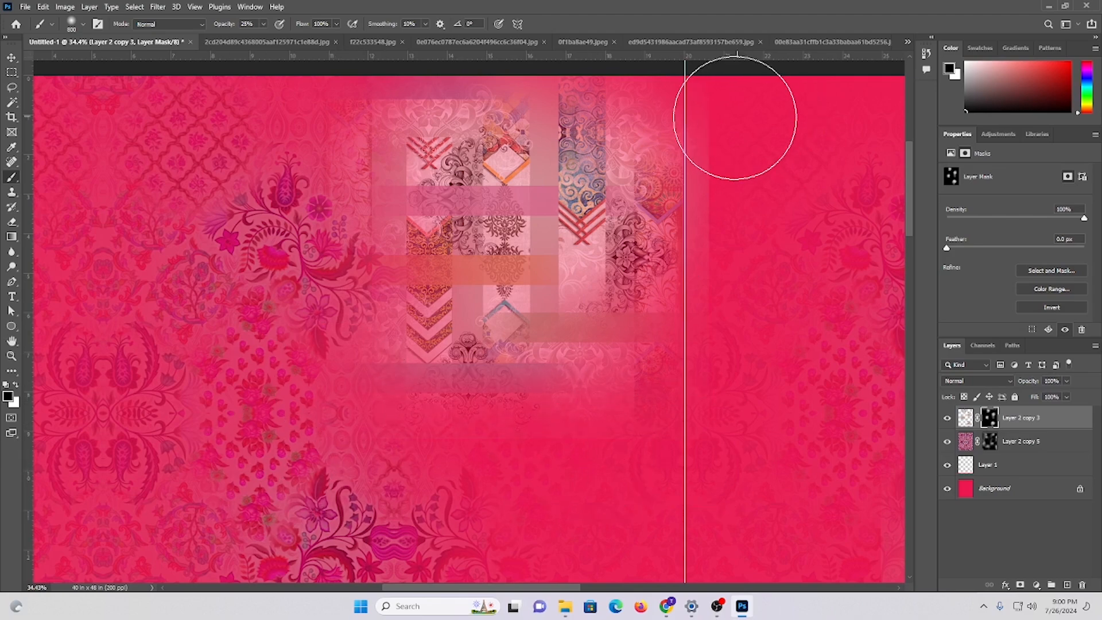
pyautogui.moveTo(727, 223); pyautogui.dragTo(642, 298)
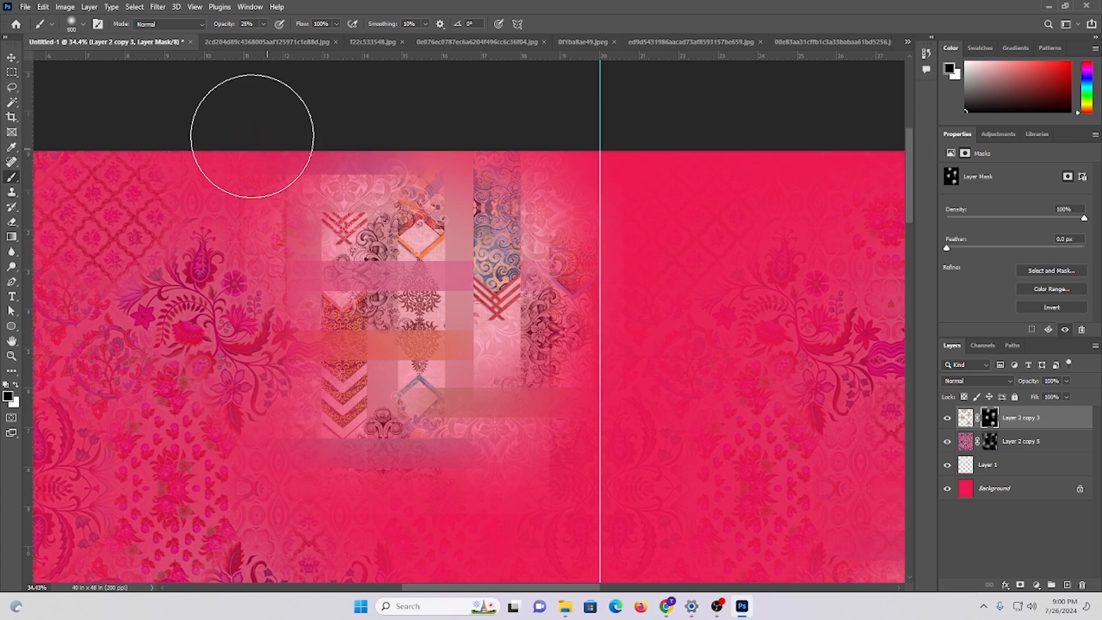
pyautogui.moveTo(650, 370); pyautogui.dragTo(638, 217)
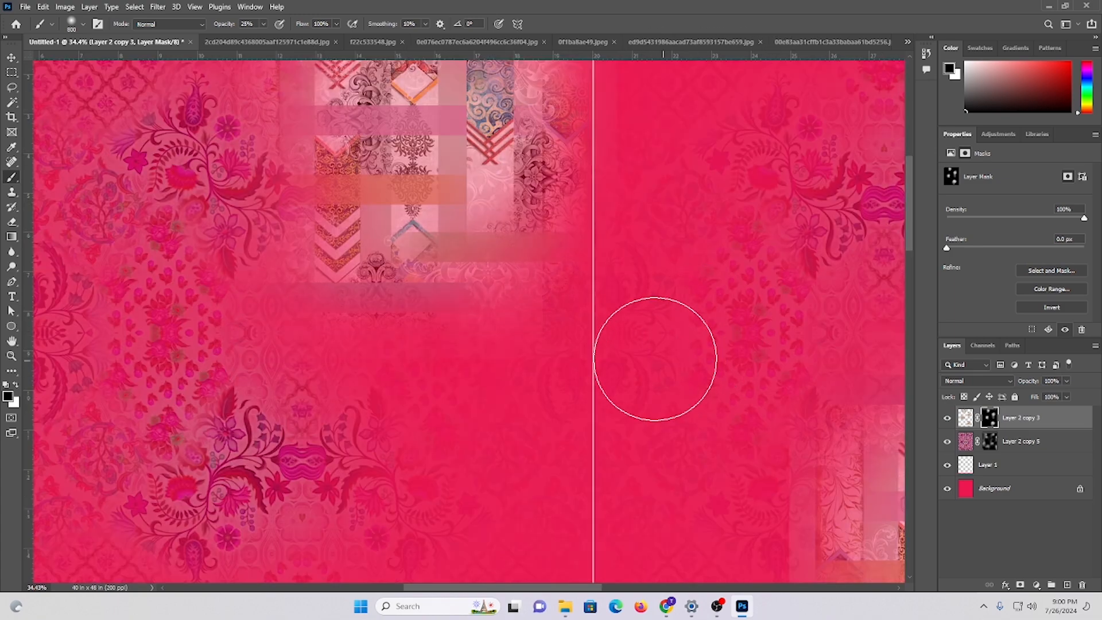
# - Blend the upper-right ornament tile into the background by painting black on the mask around its upper, side and lower edges
pyautogui.moveTo(555, 363); pyautogui.dragTo(492, 343)
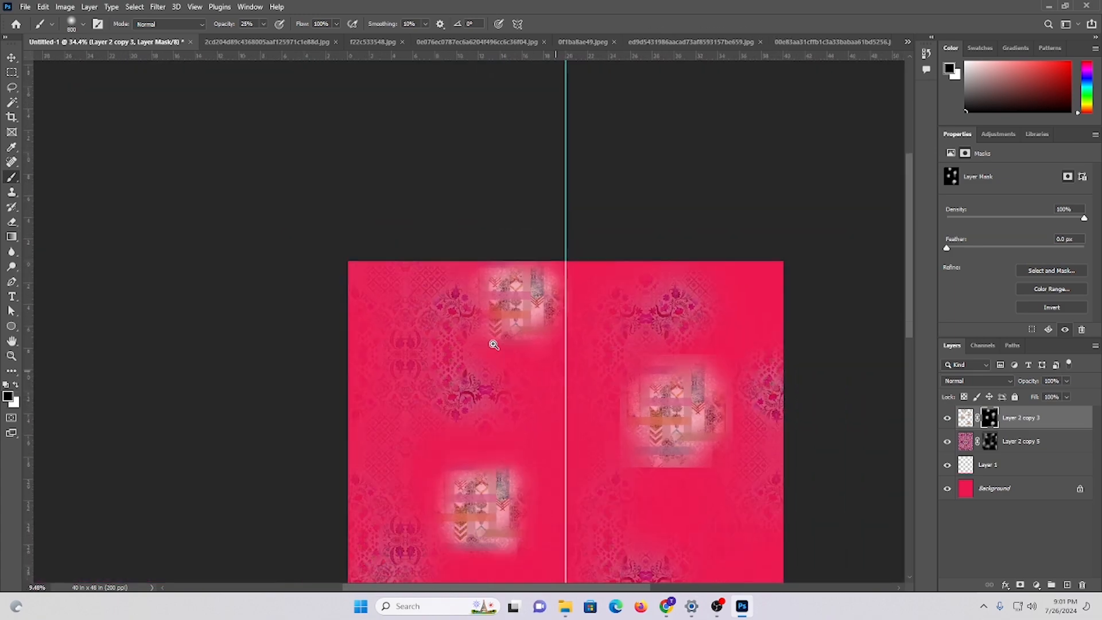
pyautogui.moveTo(724, 445); pyautogui.dragTo(549, 307)
pyautogui.moveTo(521, 246); pyautogui.dragTo(562, 323)
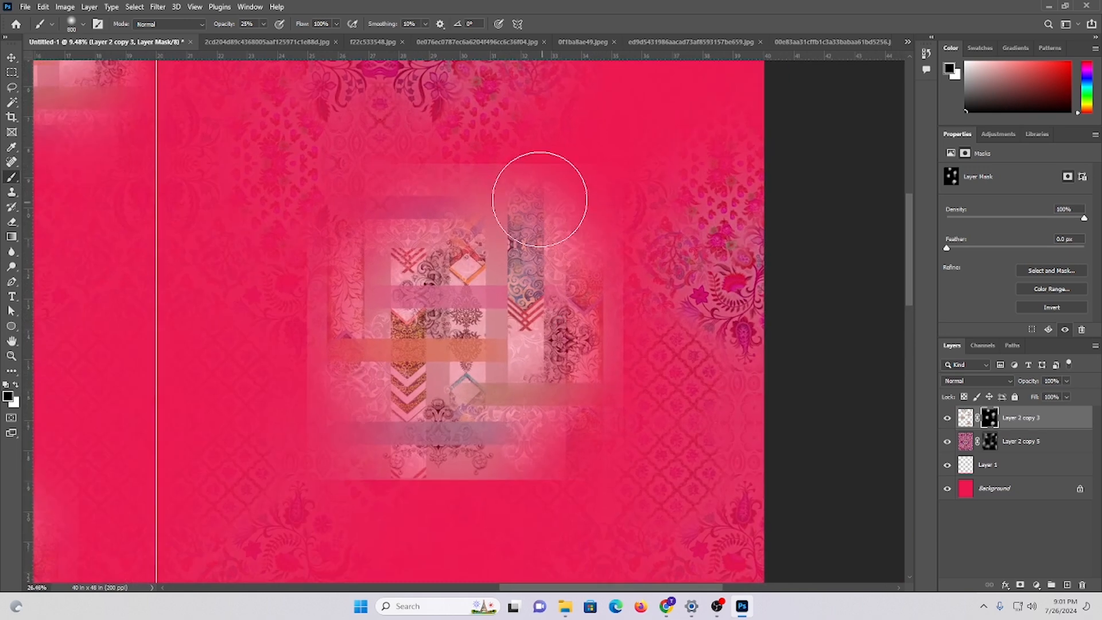
pyautogui.scroll(1, 549, 209)
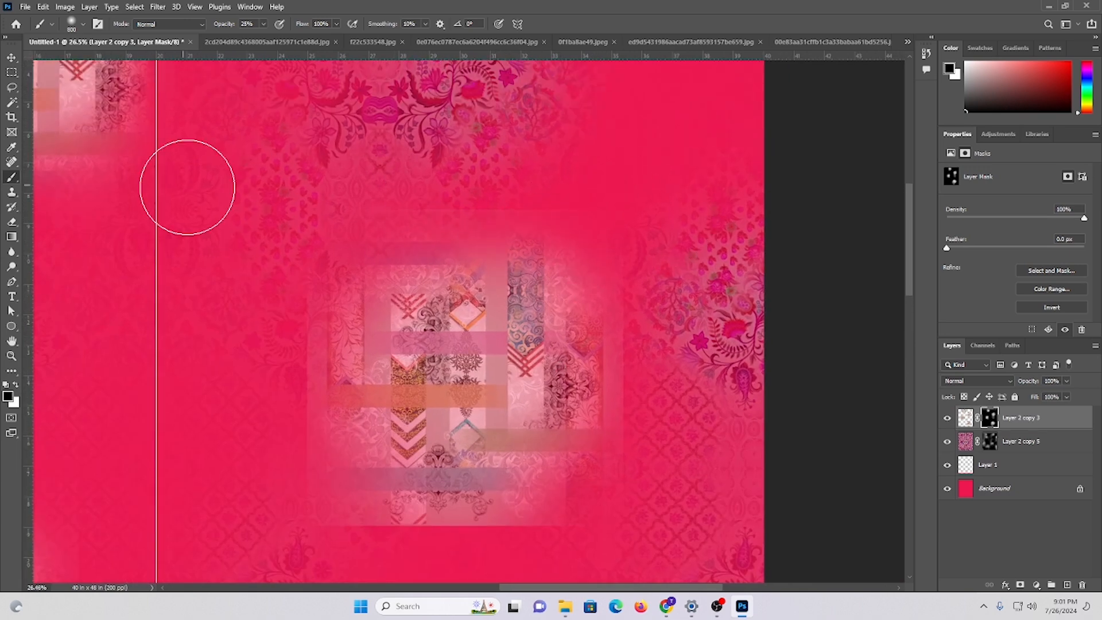
pyautogui.moveTo(518, 354); pyautogui.dragTo(528, 311)
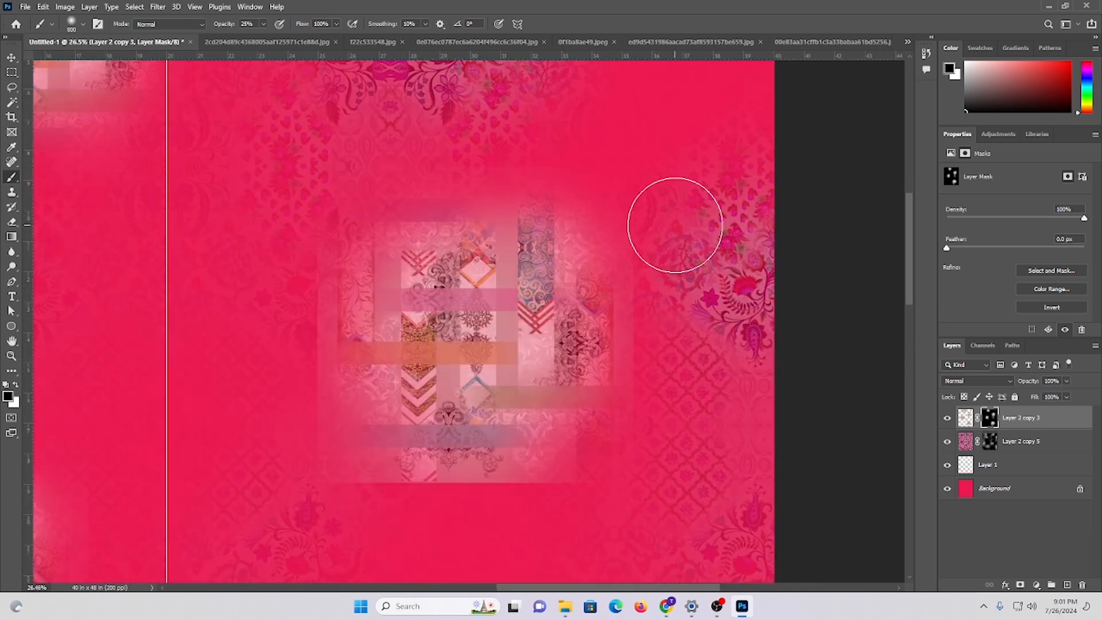
pyautogui.moveTo(647, 490); pyautogui.dragTo(670, 433)
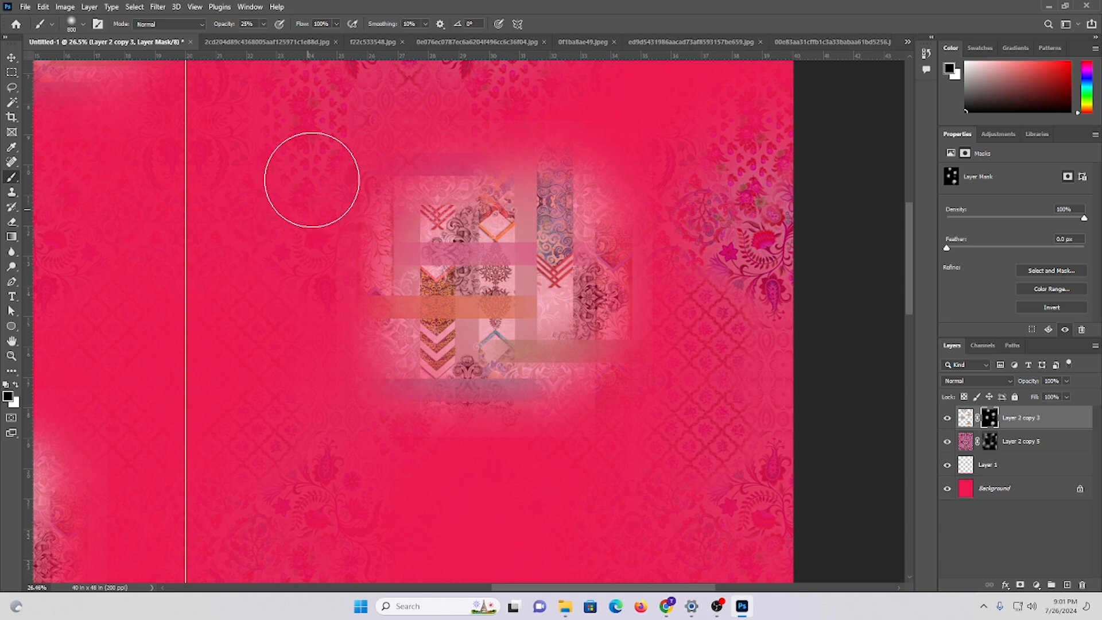
pyautogui.scroll(2, 332, 453)
# - Try several blend modes on Layer 2 copy 3, apply Lighter Color, and undo the change
pyautogui.scroll(-4, 356, 367)
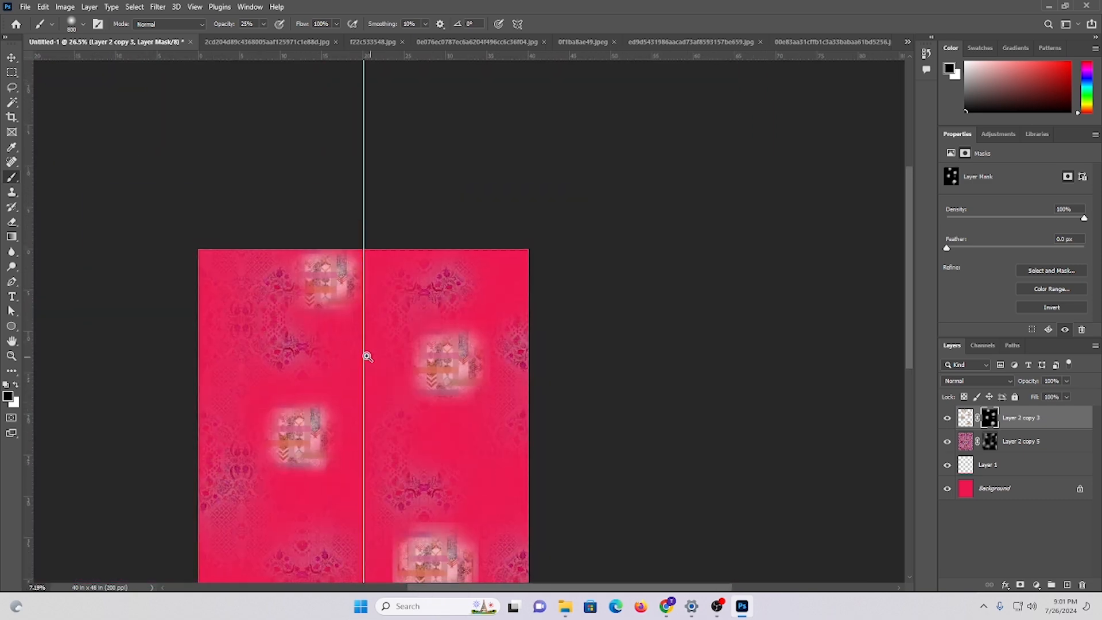
pyautogui.scroll(2, 364, 356)
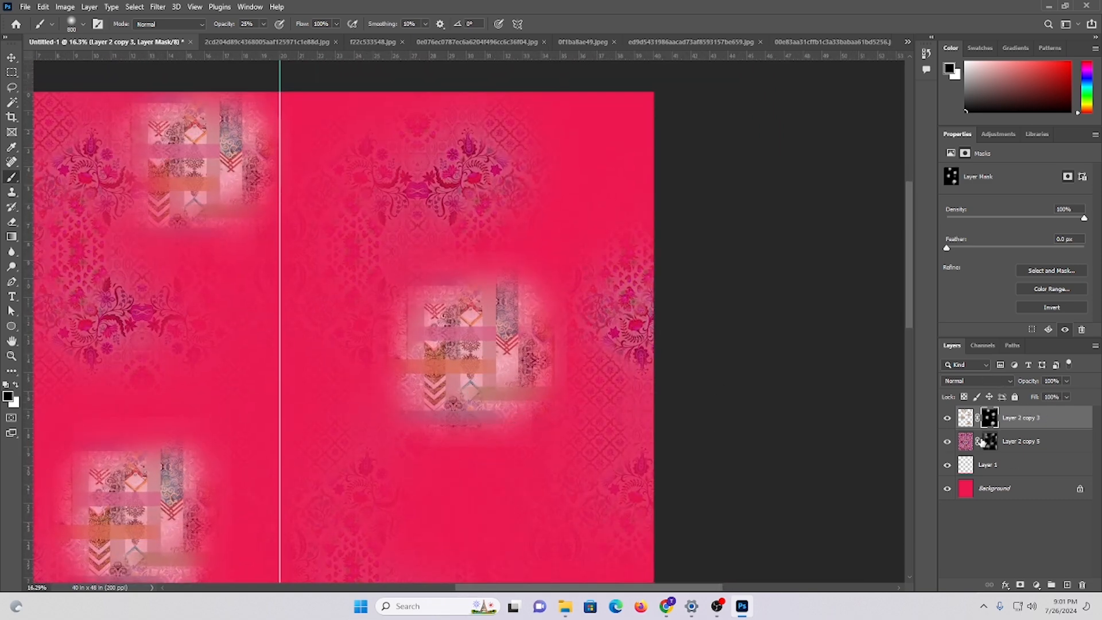
pyautogui.click(965, 380)
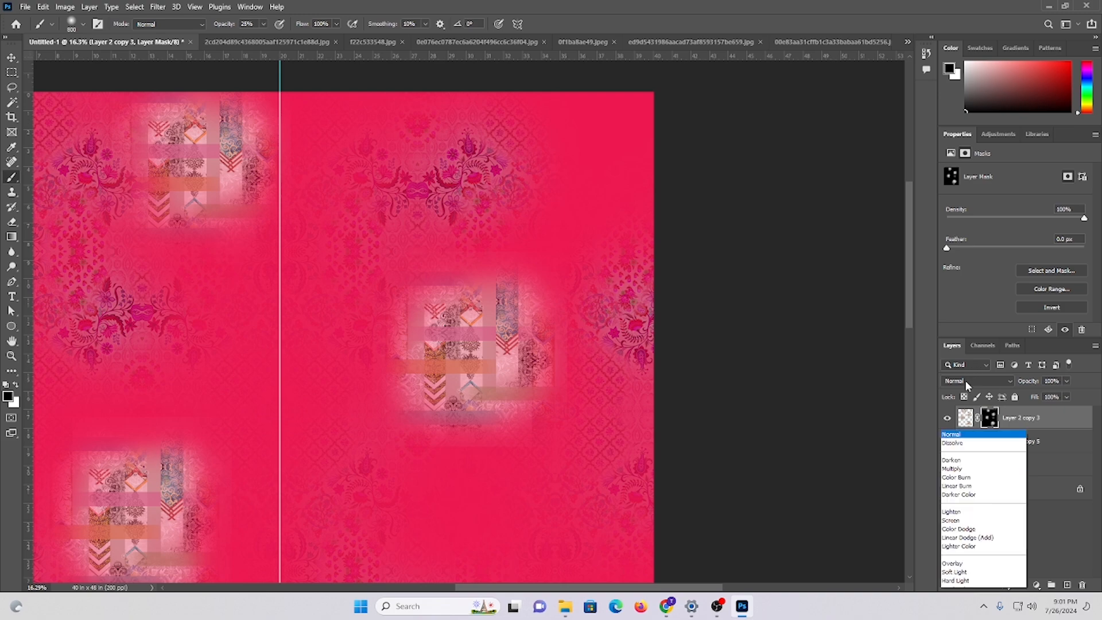
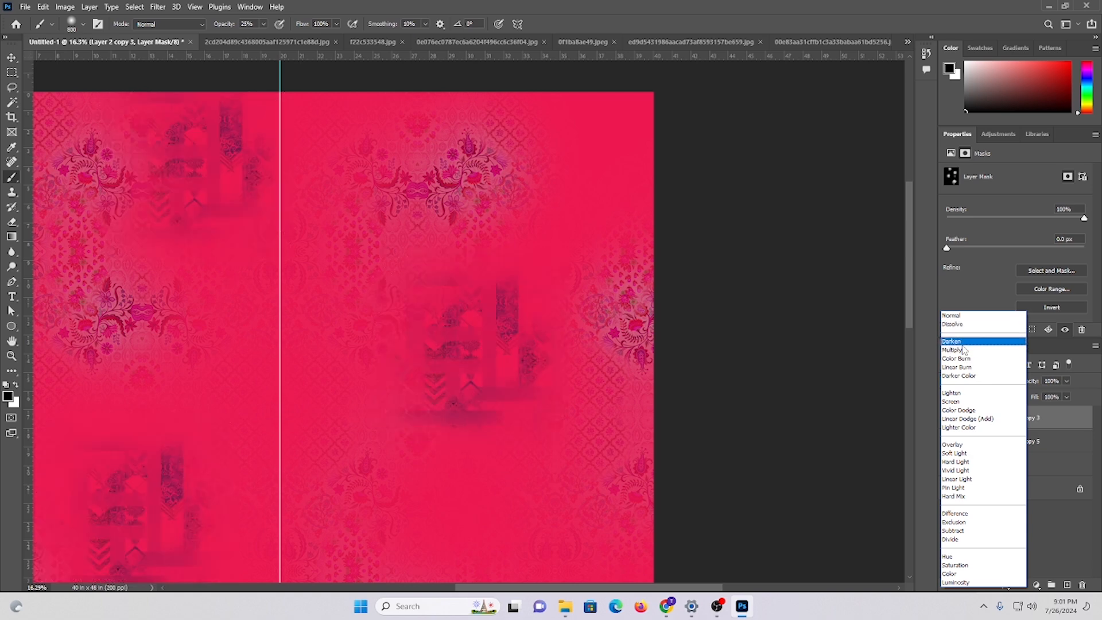
pyautogui.press('Down')
pyautogui.press('Down')
pyautogui.press('Down')
pyautogui.press('Down')
pyautogui.press('Down')
pyautogui.press('Down')
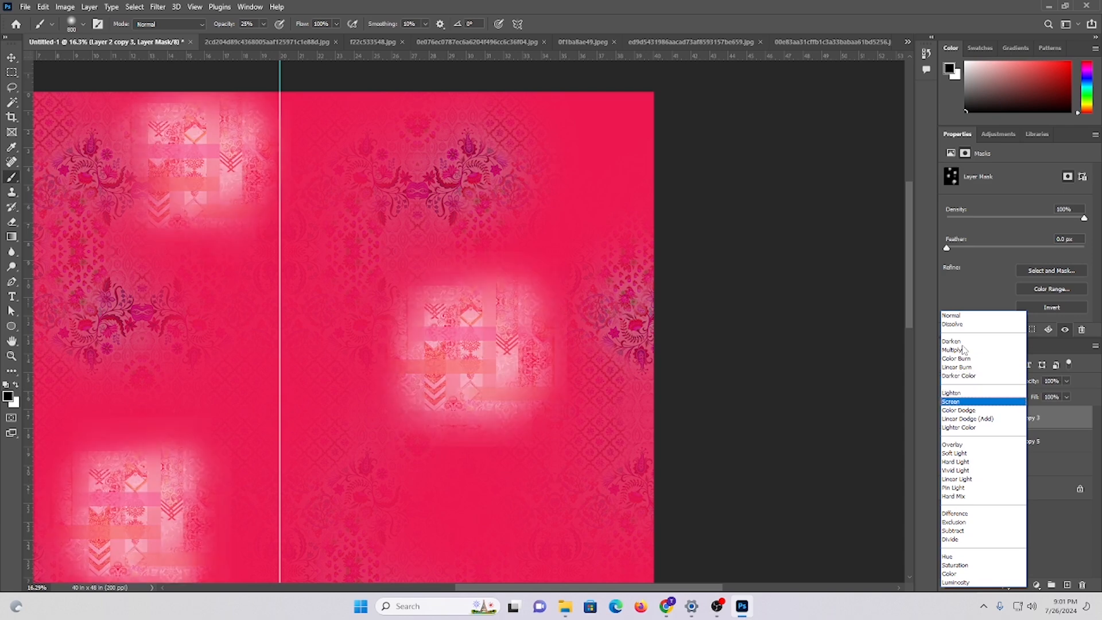
pyautogui.press('Down')
pyautogui.press('Down')
pyautogui.press('Down')
pyautogui.press('Down')
pyautogui.press('Up')
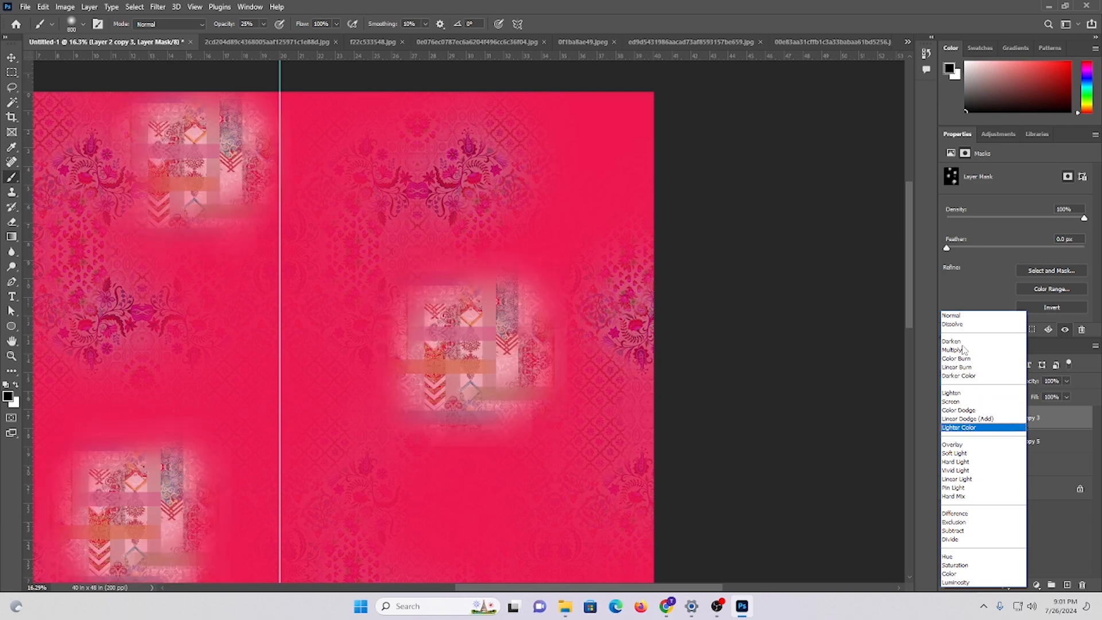
pyautogui.press('Return')
pyautogui.hotkey('ctrl', 'z')
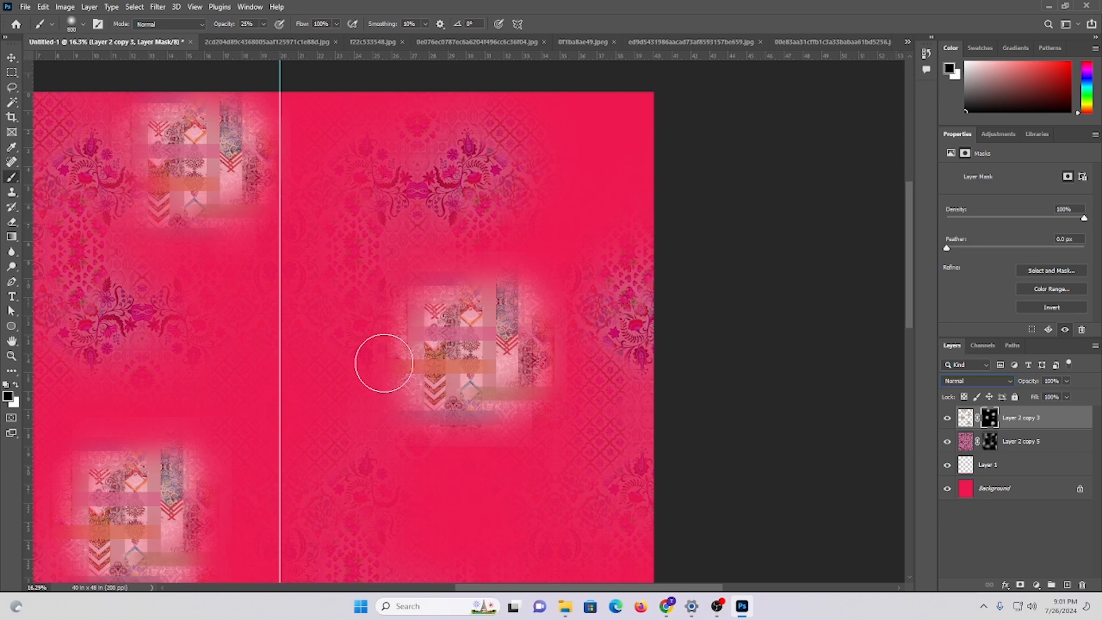
pyautogui.moveTo(178, 138)
pyautogui.mouseDown()
pyautogui.moveTo(252, 246)
pyautogui.moveTo(223, 237)
pyautogui.mouseUp()
pyautogui.moveTo(222, 184); pyautogui.dragTo(398, 339)
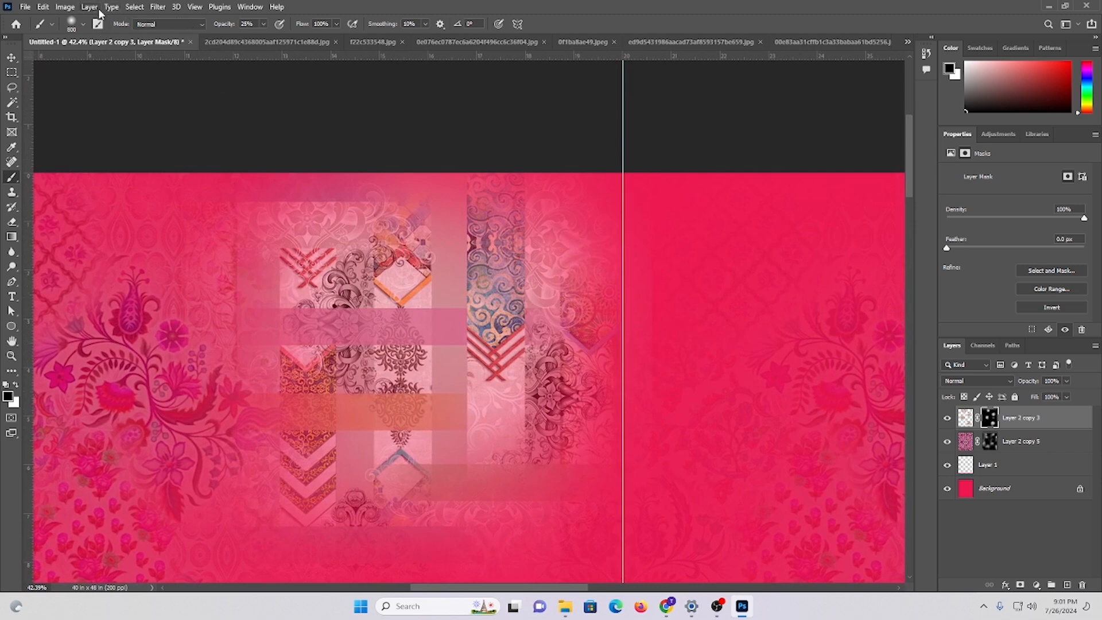
pyautogui.click(65, 6)
pyautogui.moveTo(86, 36)
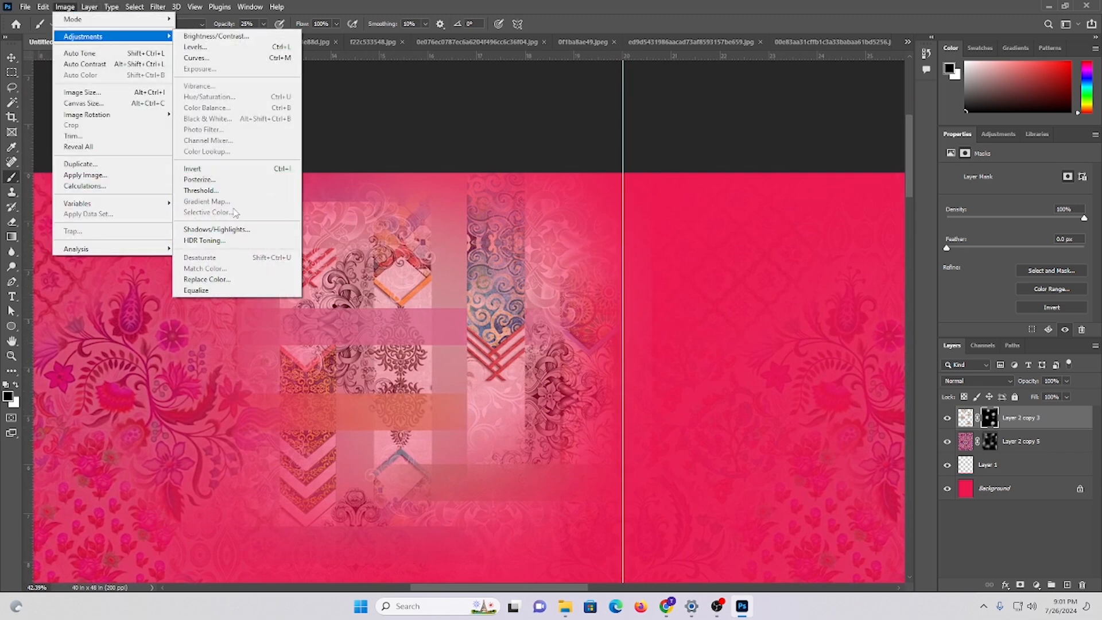
pyautogui.click(763, 379)
# - Start a Selective Color adjustment on Layer 2 copy 3's image, setting Whites to cyan -100, magenta +100, yellow +100 and black +69
pyautogui.click(966, 418)
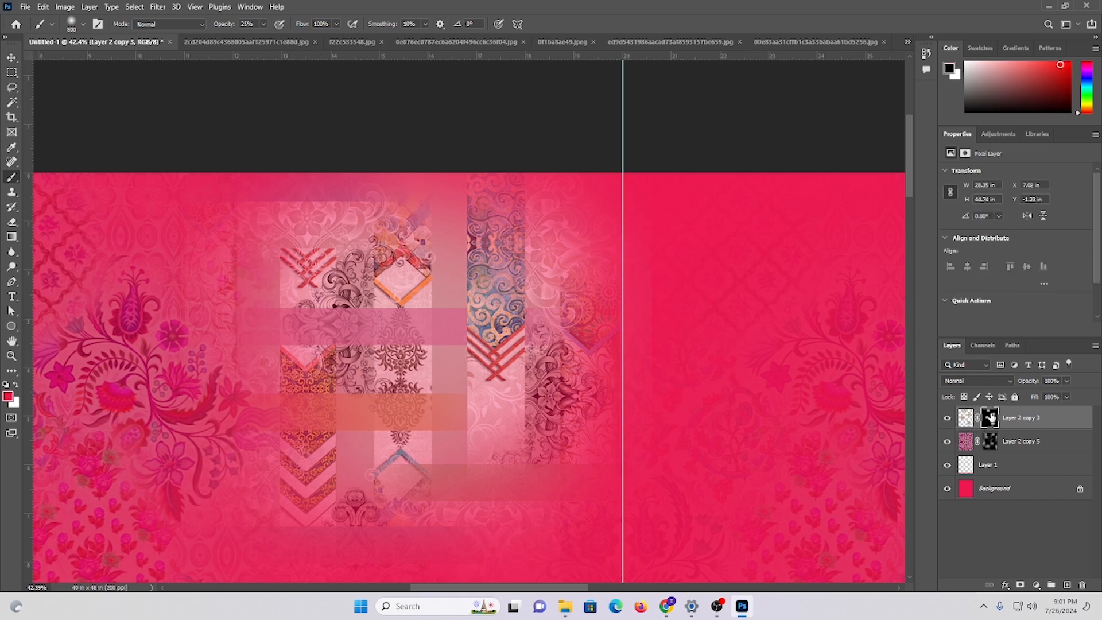
pyautogui.click(990, 418)
pyautogui.click(966, 418)
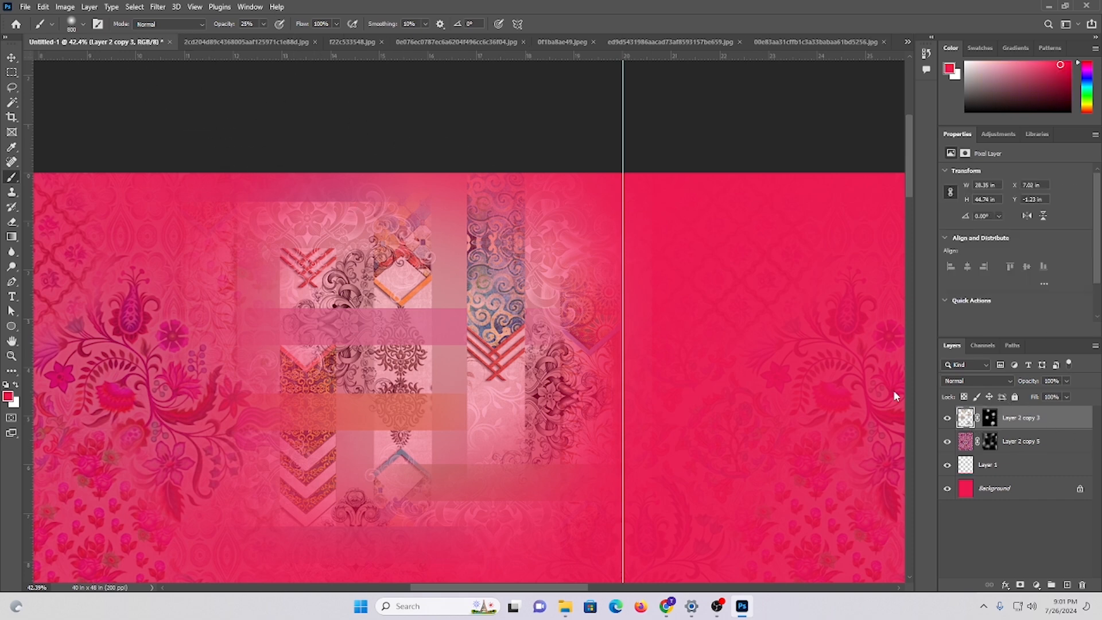
pyautogui.click(65, 7)
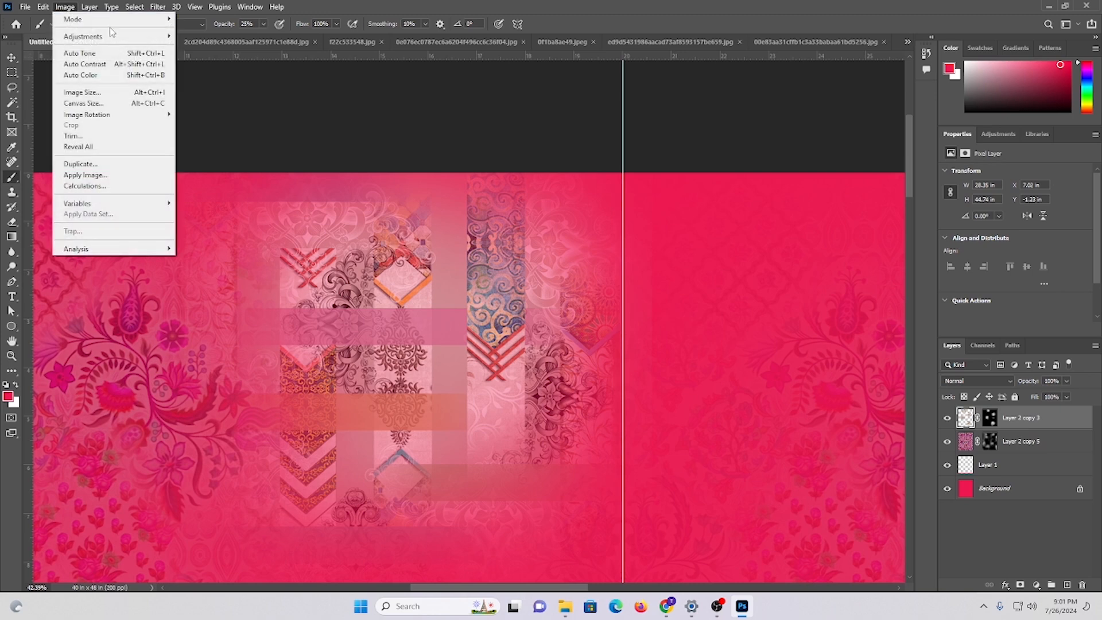
pyautogui.moveTo(106, 38)
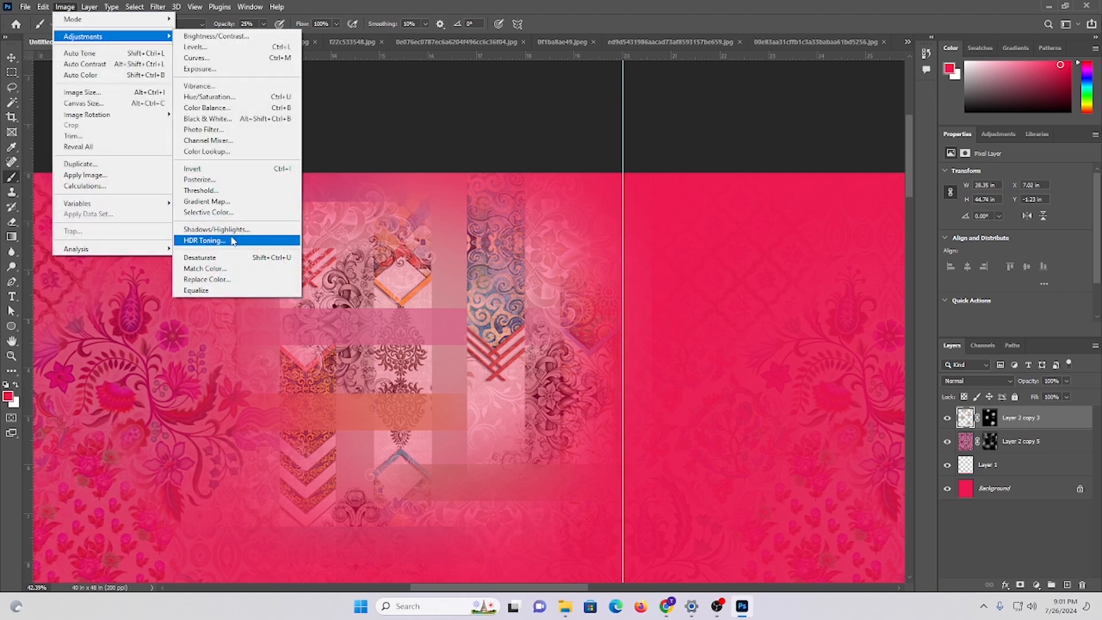
pyautogui.click(227, 212)
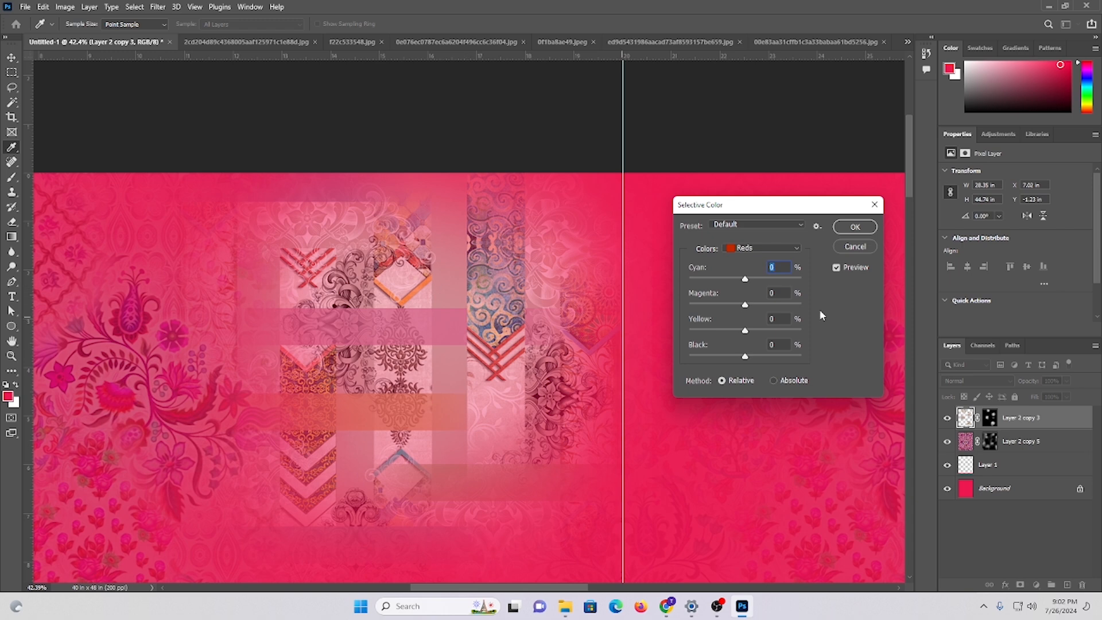
pyautogui.click(759, 248)
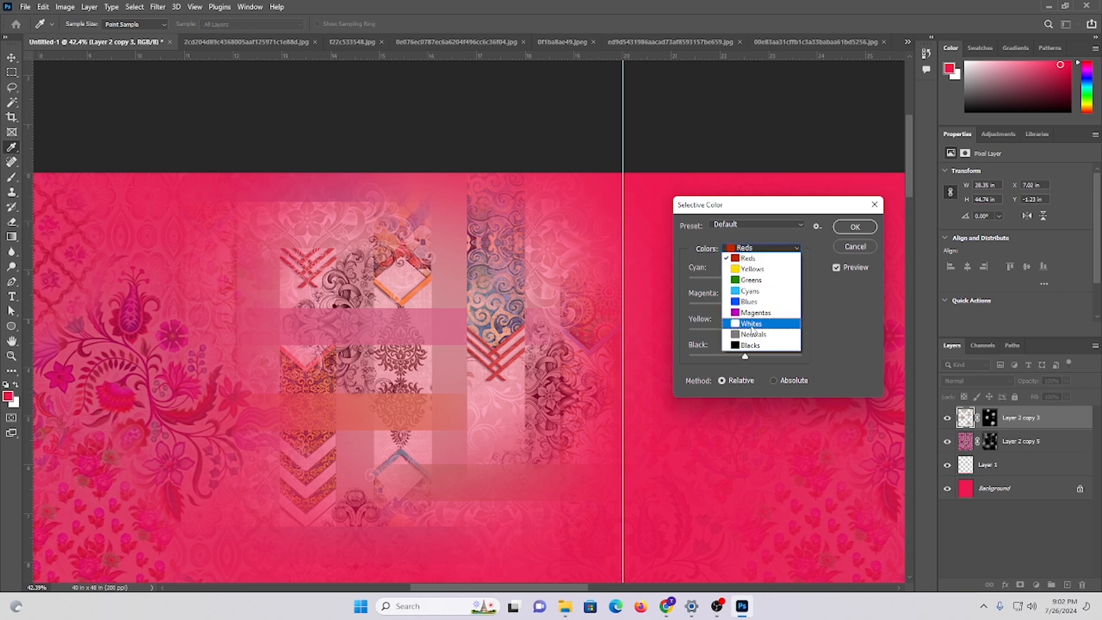
pyautogui.click(752, 324)
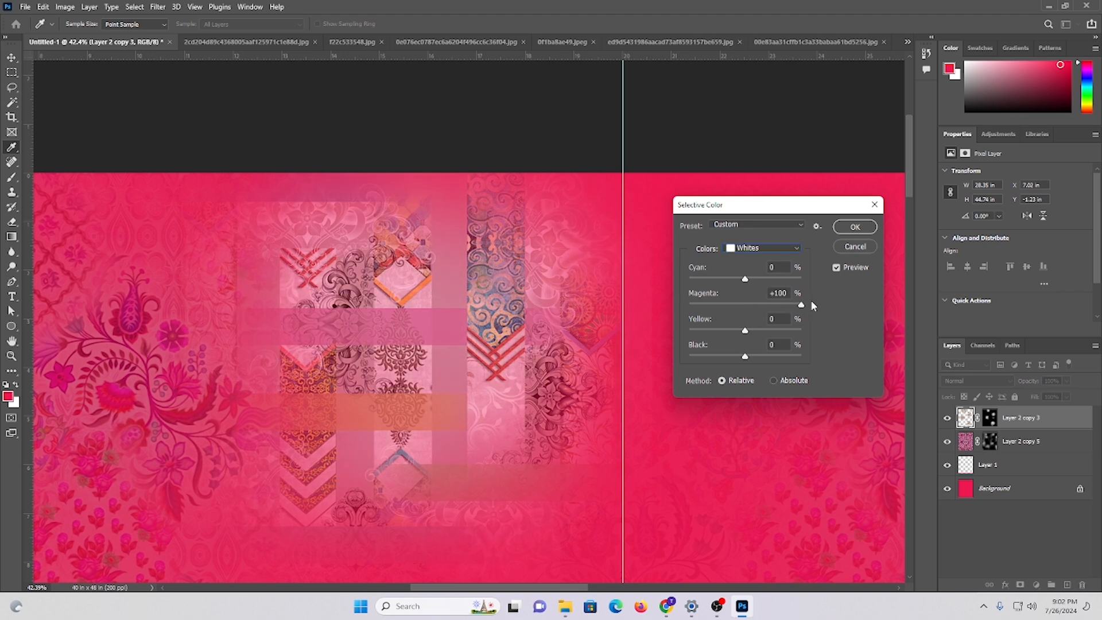
pyautogui.moveTo(811, 301); pyautogui.dragTo(812, 301)
pyautogui.moveTo(801, 279); pyautogui.dragTo(626, 280)
pyautogui.moveTo(745, 331); pyautogui.dragTo(864, 325)
pyautogui.moveTo(746, 357); pyautogui.dragTo(780, 357)
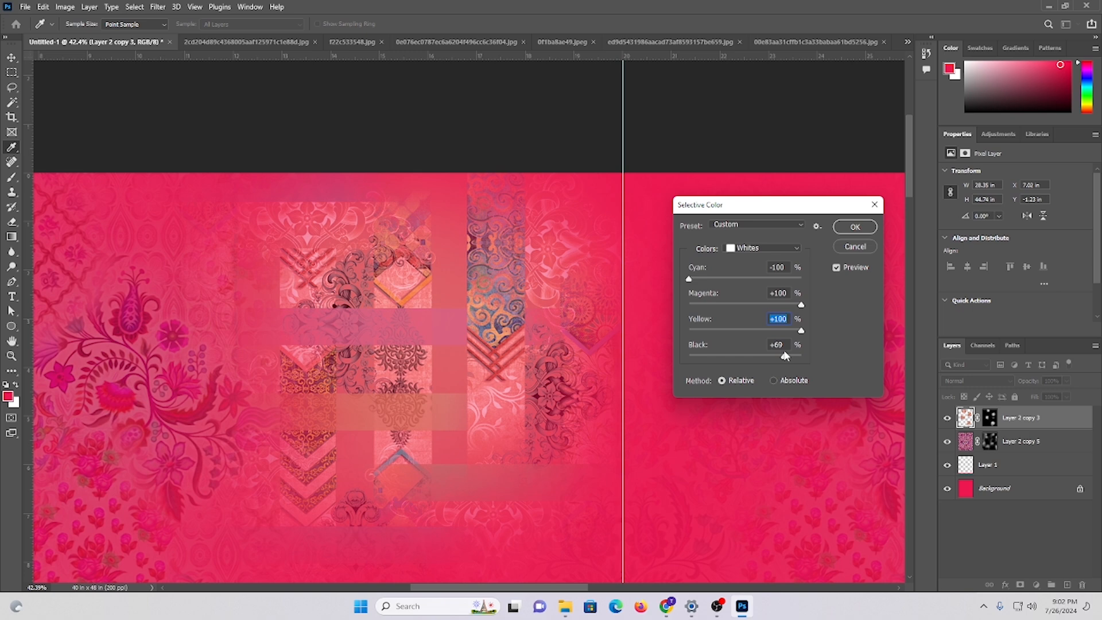
# - Set the Neutrals to cyan -45, magenta +22 and black +45 and apply the Selective Color adjustment
pyautogui.click(744, 249)
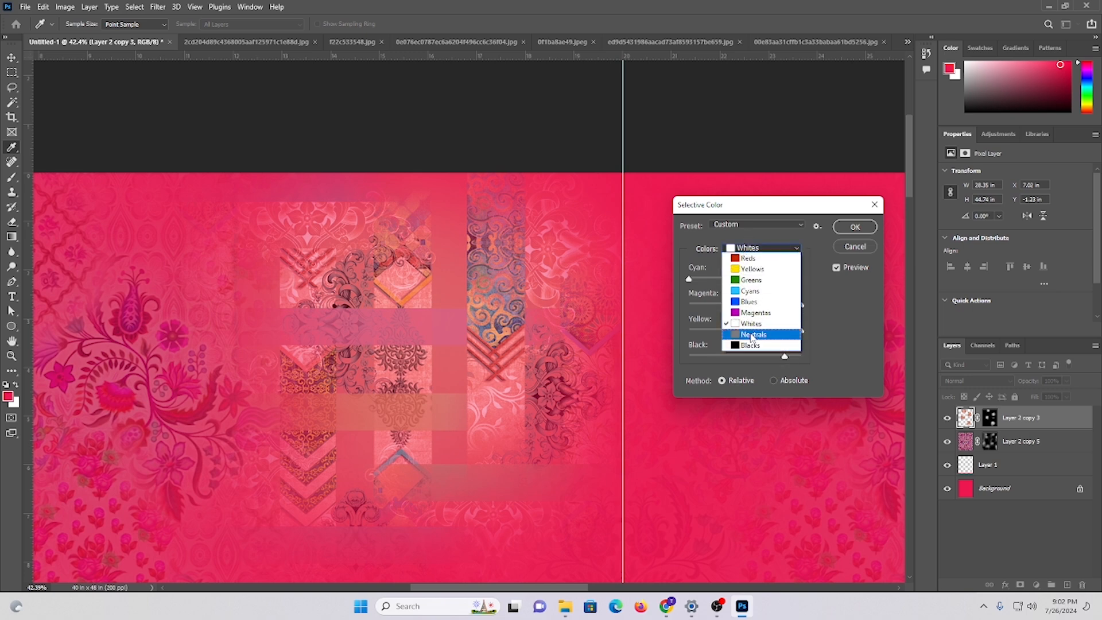
pyautogui.click(757, 335)
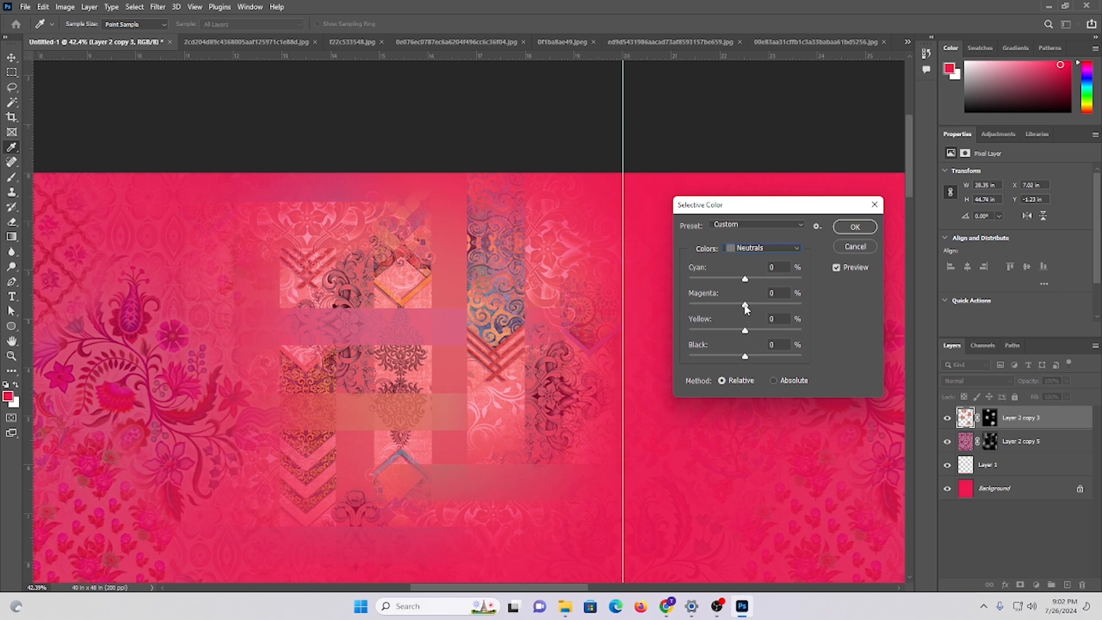
pyautogui.moveTo(745, 304)
pyautogui.mouseDown()
pyautogui.moveTo(708, 303)
pyautogui.moveTo(744, 304)
pyautogui.mouseUp()
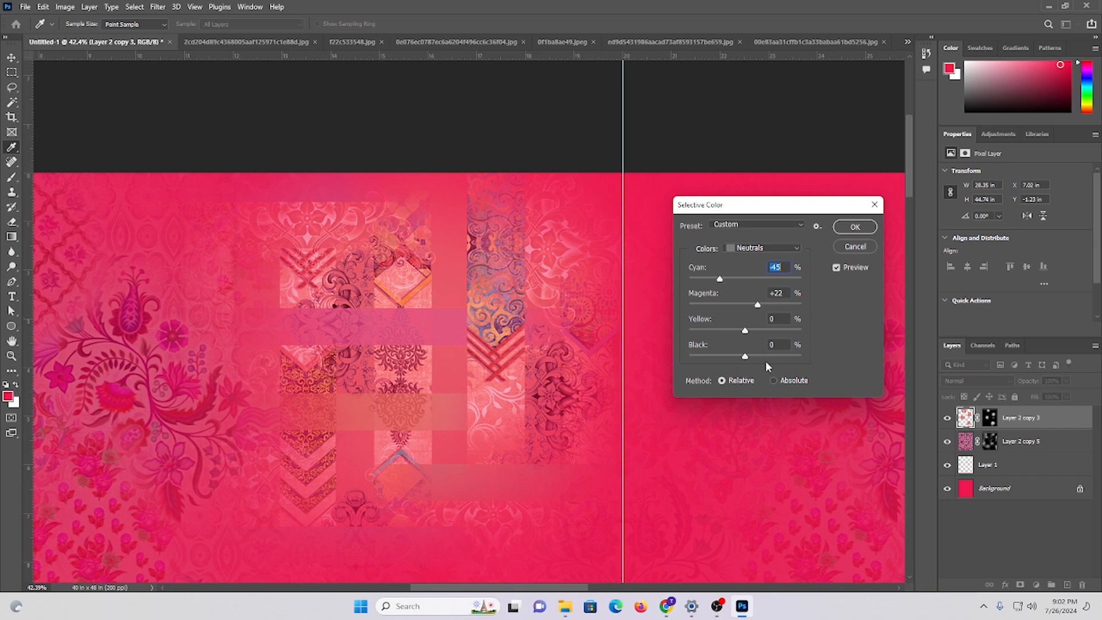
pyautogui.moveTo(726, 359); pyautogui.dragTo(757, 356)
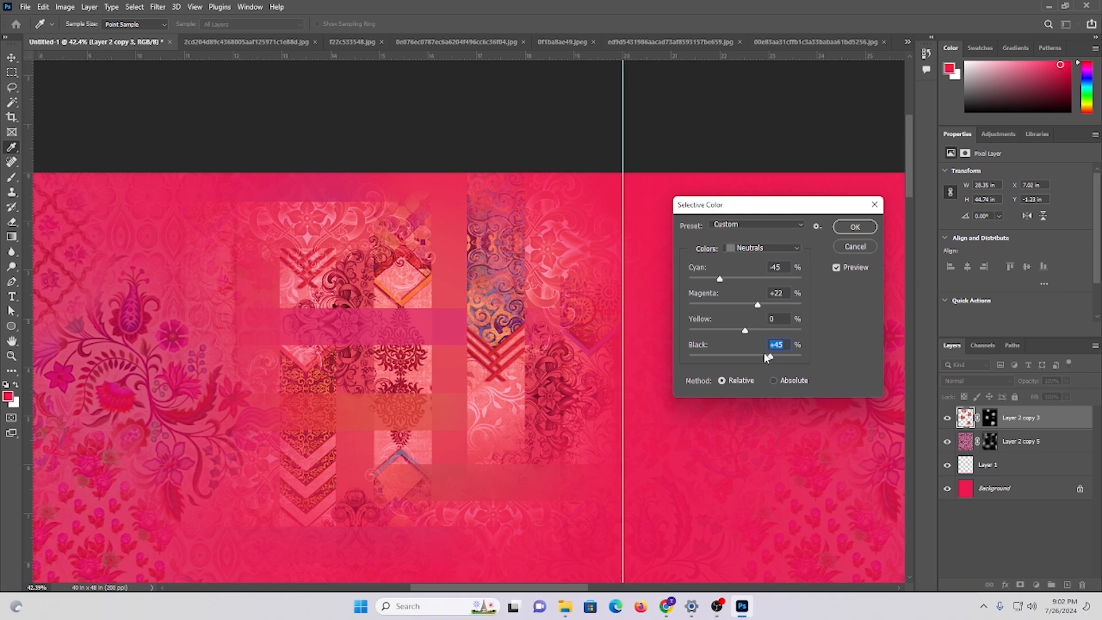
pyautogui.click(855, 227)
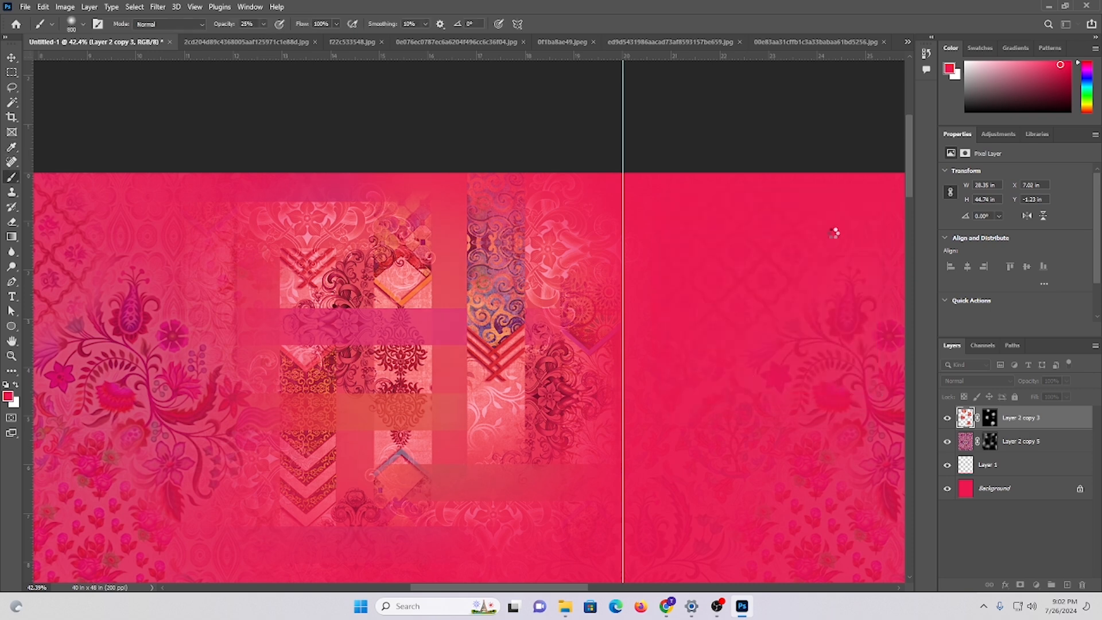
# - Examine how the recolored ornament tiles blend with the floral patches across the whole print
pyautogui.press('b')
pyautogui.scroll(-5, 493, 299)
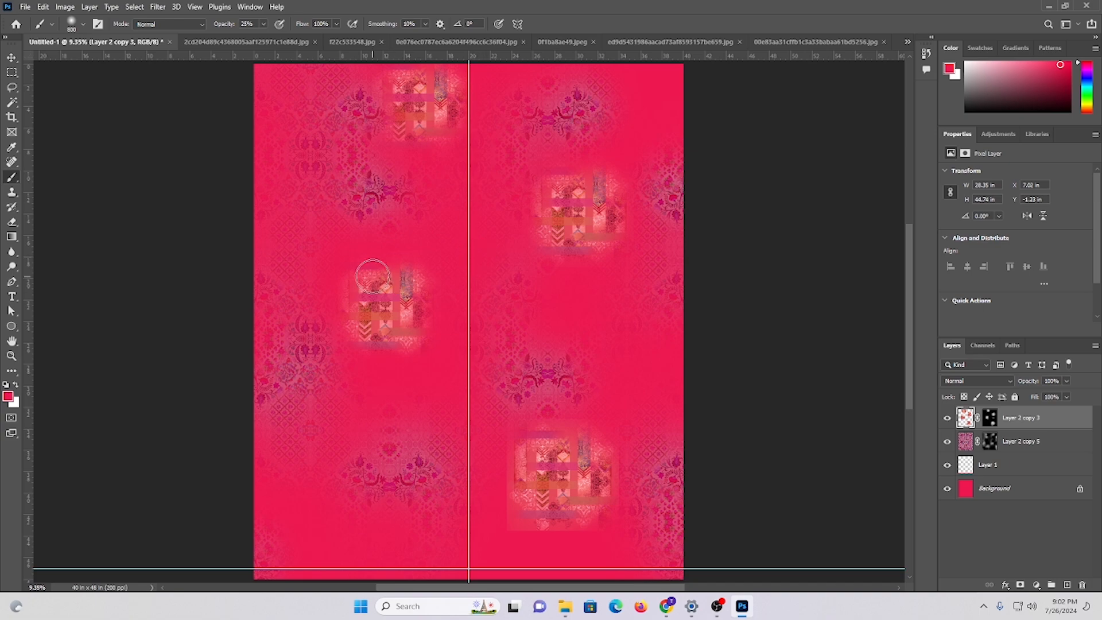
pyautogui.scroll(3, 380, 268)
pyautogui.moveTo(285, 278); pyautogui.dragTo(382, 318)
pyautogui.moveTo(442, 294); pyautogui.dragTo(255, 315)
pyautogui.moveTo(545, 323); pyautogui.dragTo(509, 309)
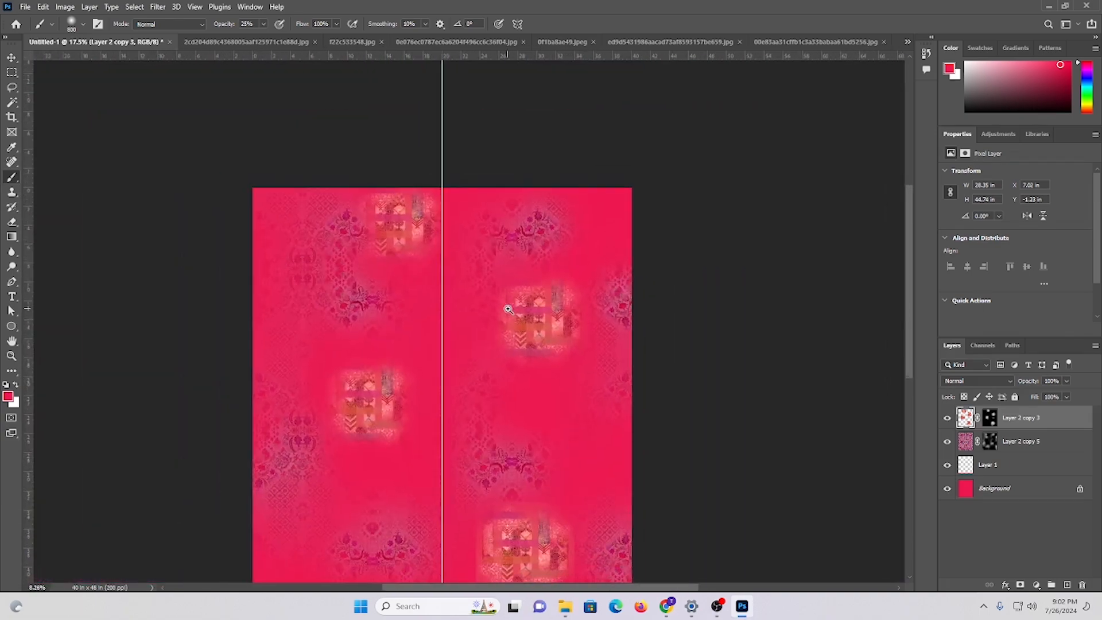
pyautogui.scroll(-3, 551, 310)
pyautogui.moveTo(513, 222); pyautogui.dragTo(559, 337)
pyautogui.scroll(-3, 530, 335)
# - Look through the other open pattern images for a motif to add to the print
pyautogui.click(488, 41)
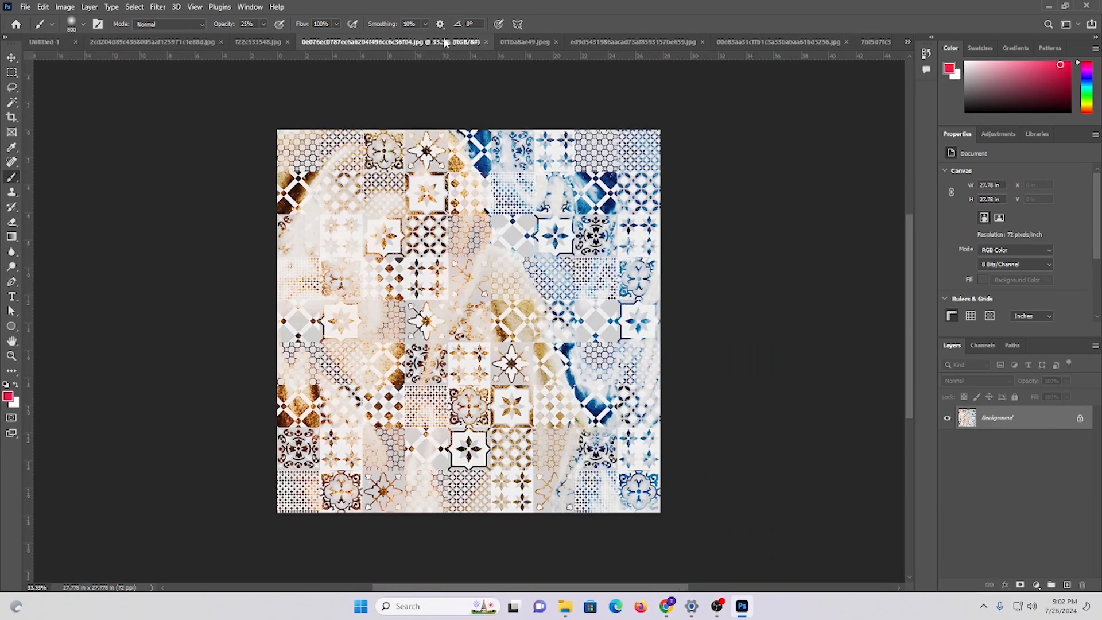
pyautogui.click(529, 40)
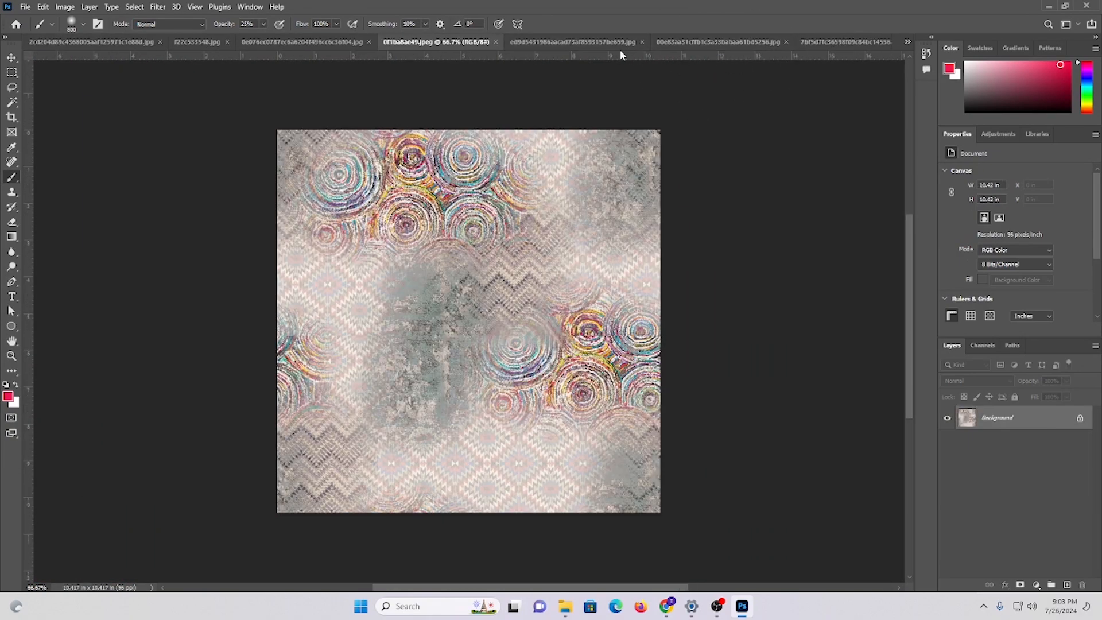
pyautogui.click(596, 44)
pyautogui.click(717, 43)
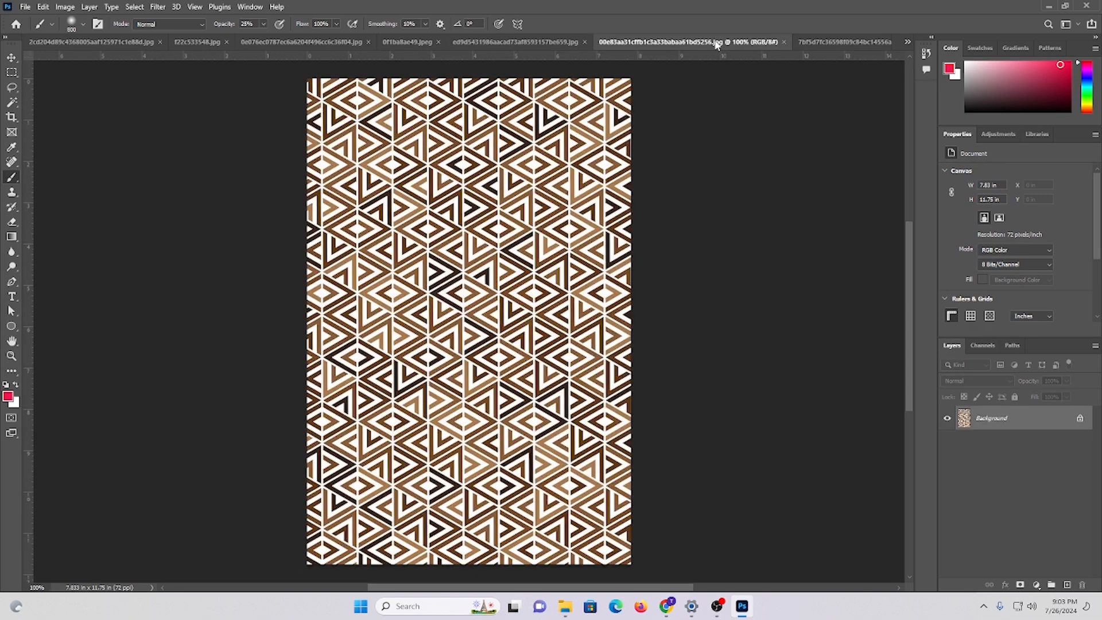
pyautogui.click(832, 44)
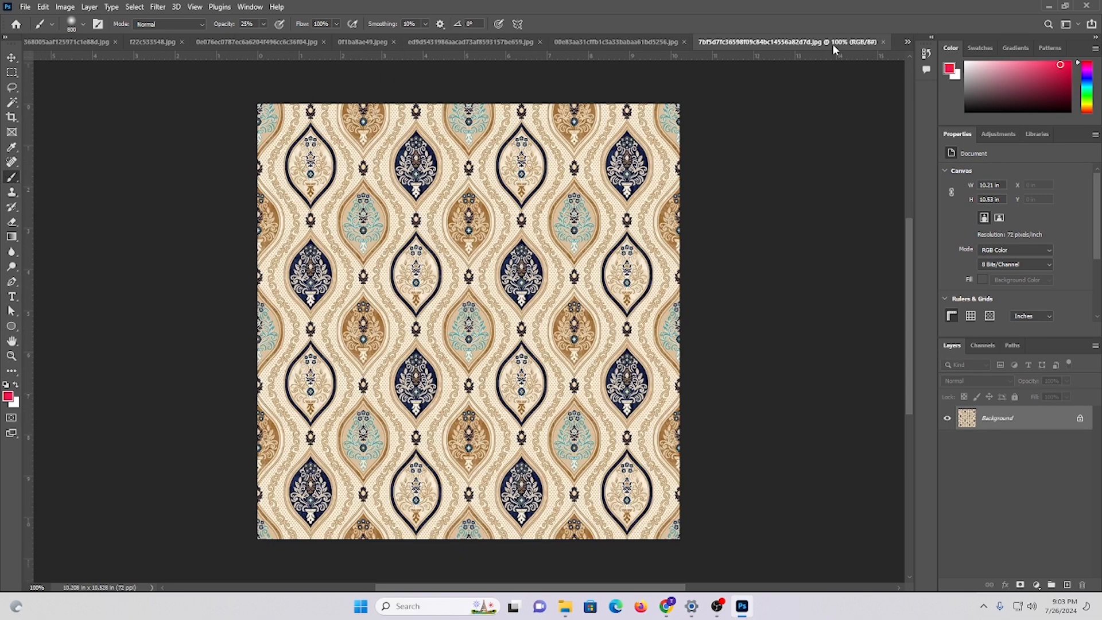
pyautogui.click(908, 42)
pyautogui.click(970, 147)
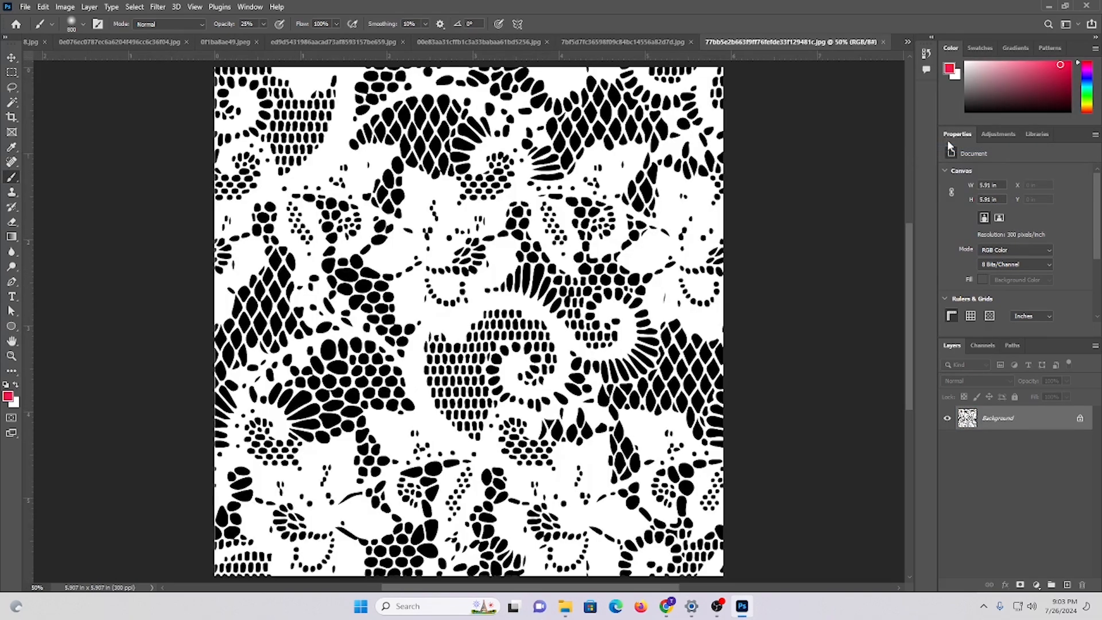
pyautogui.click(907, 42)
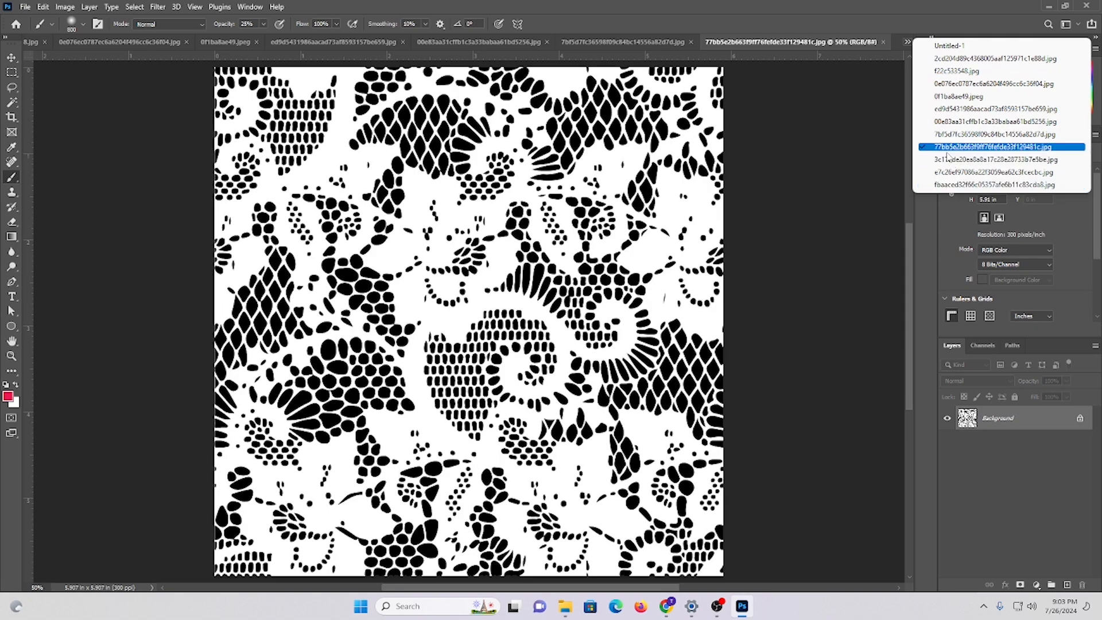
pyautogui.click(947, 159)
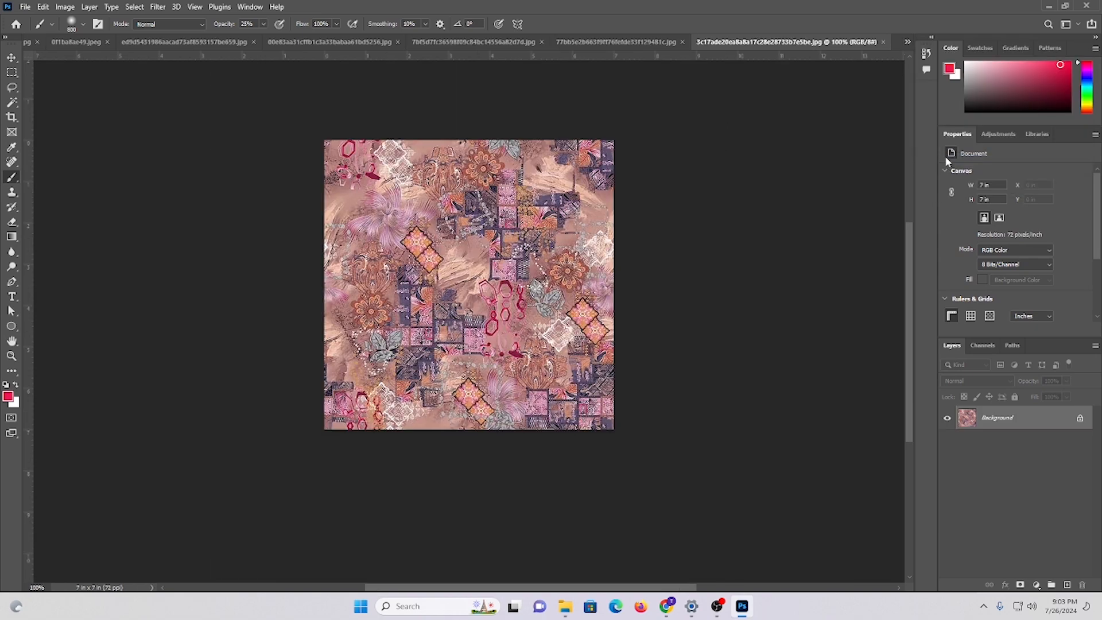
pyautogui.hotkey('ctrl', '0')
pyautogui.moveTo(415, 148); pyautogui.dragTo(457, 233)
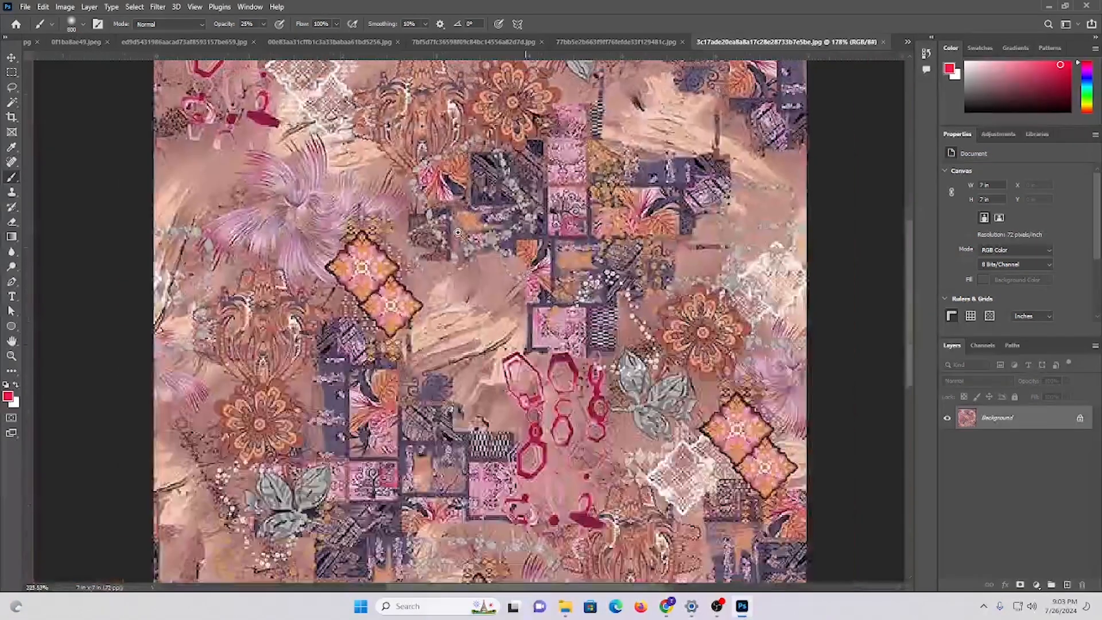
pyautogui.click(907, 42)
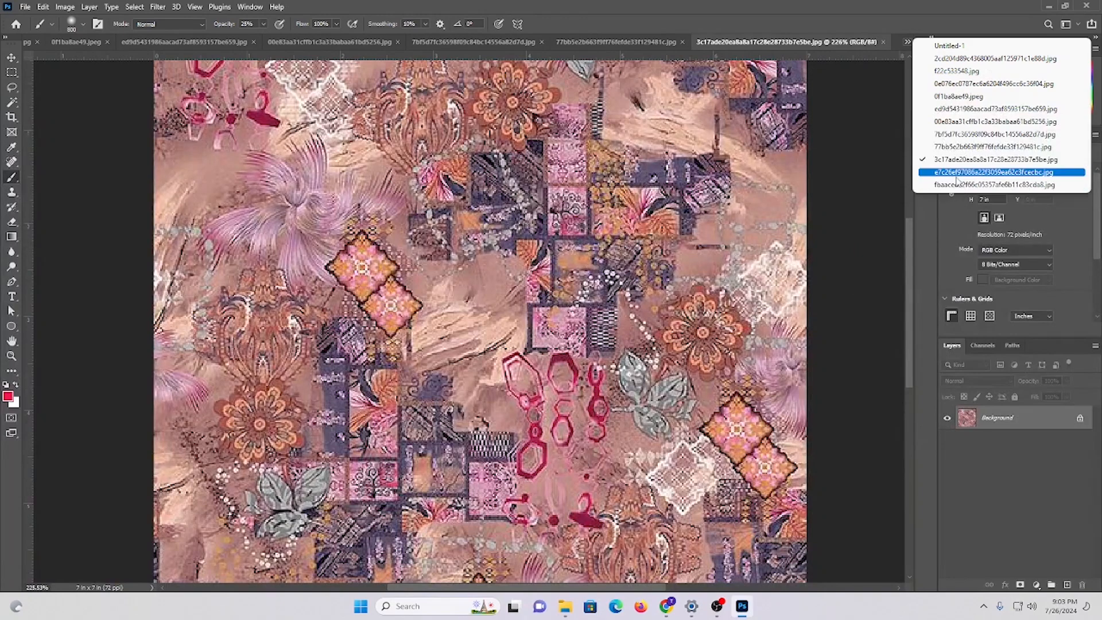
pyautogui.click(955, 174)
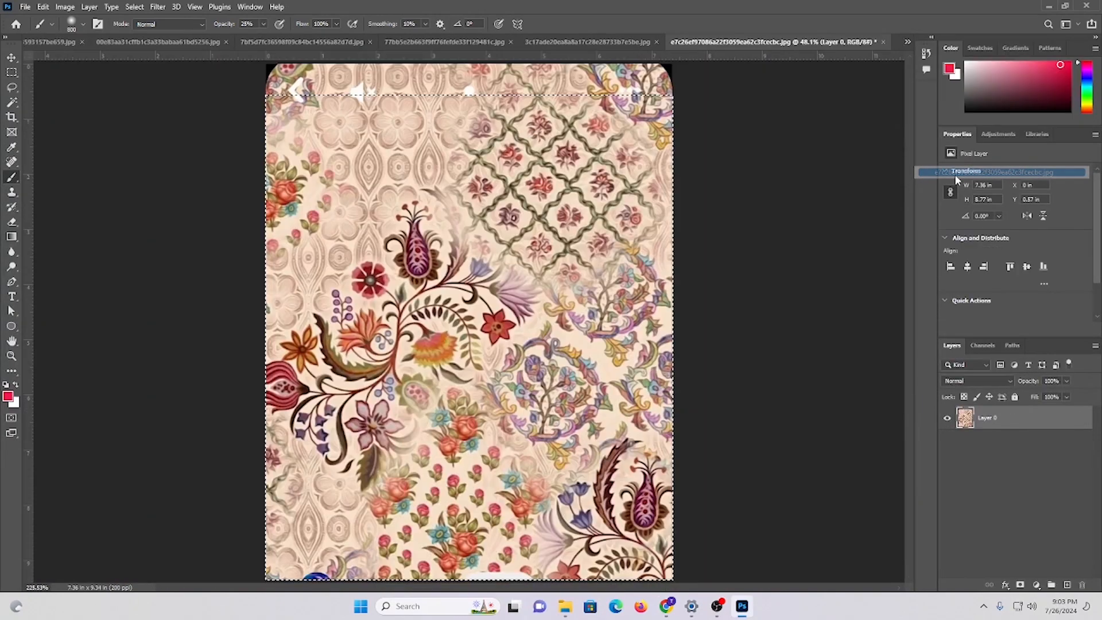
# - Switch to the pink ikat image with diamonds and medallions, unlock its background layer and set its resolution to 200 pixels/inch
pyautogui.click(906, 42)
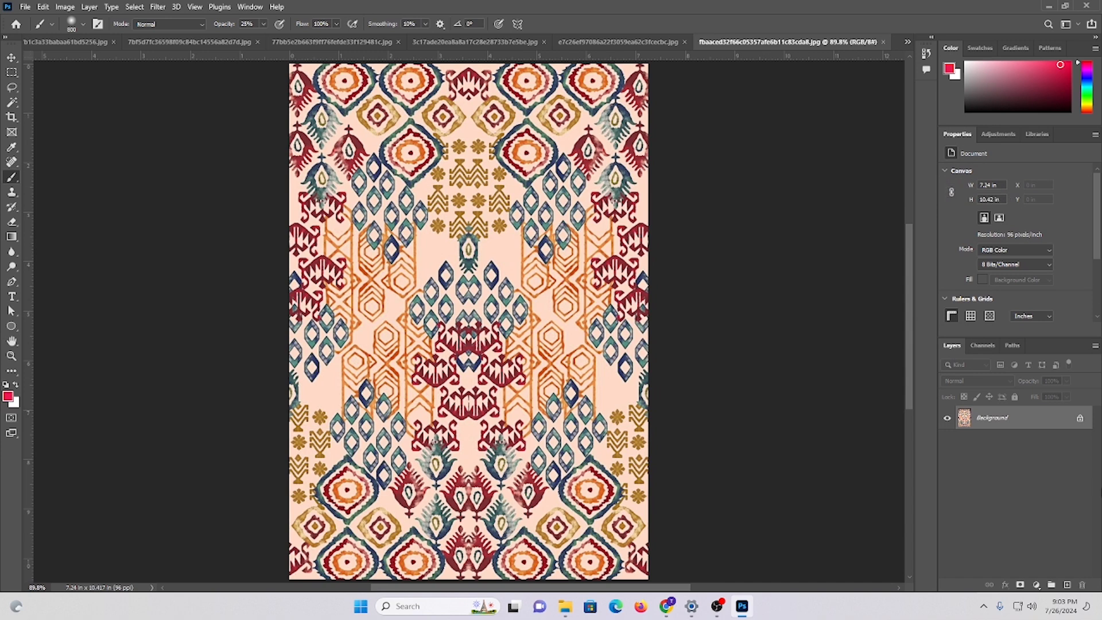
pyautogui.click(1079, 418)
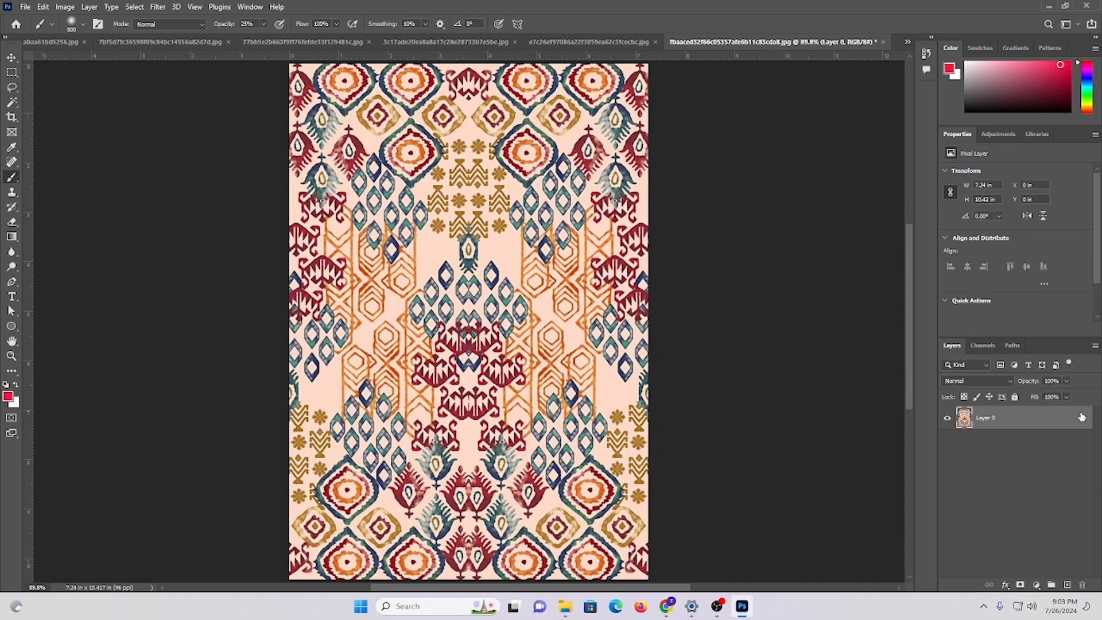
pyautogui.hotkey('ctrl', 'alt', 'i')
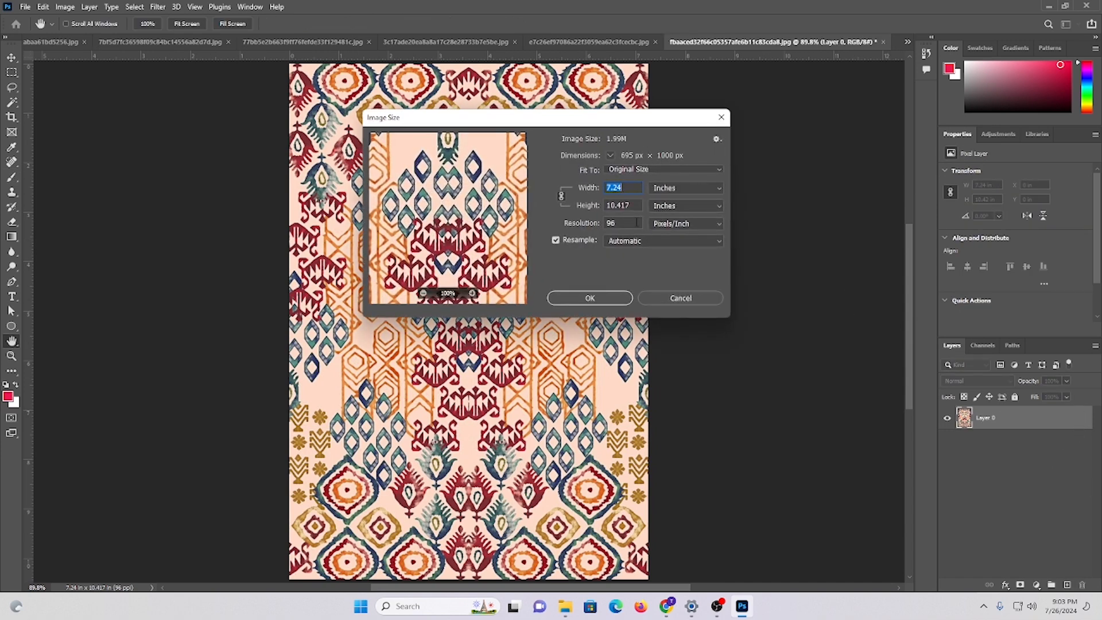
pyautogui.write('200')
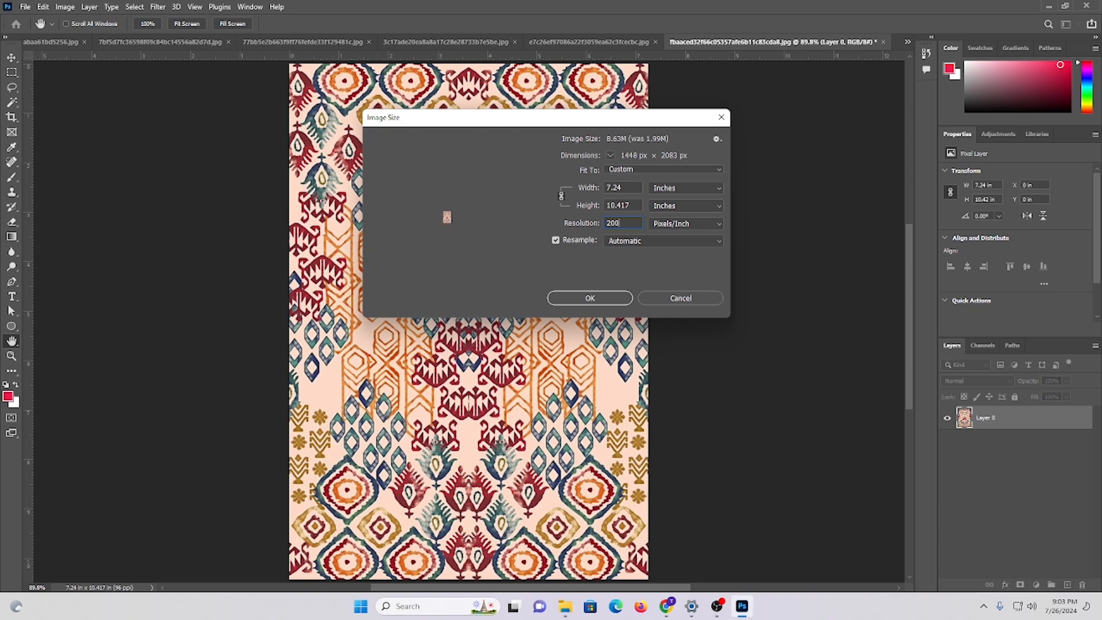
pyautogui.press('Return')
pyautogui.press('b')
pyautogui.hotkey('ctrl', '0')
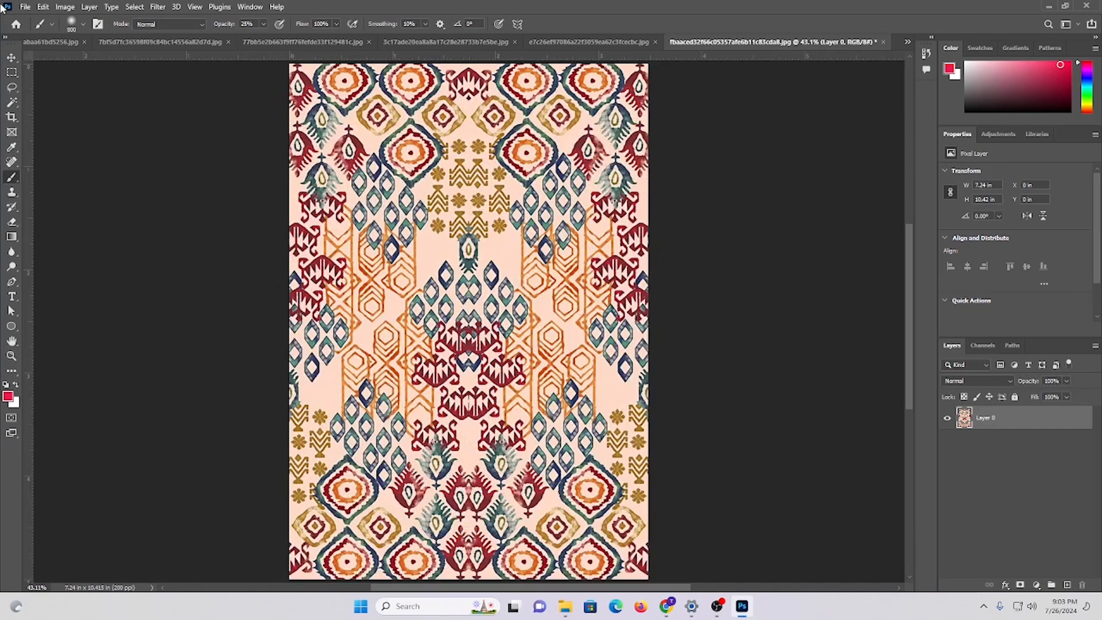
# - Copy the ikat pattern into the Untitled-1 print document as a new layer and position it over the middle of the print
pyautogui.click(12, 58)
pyautogui.scroll(2, 462, 317)
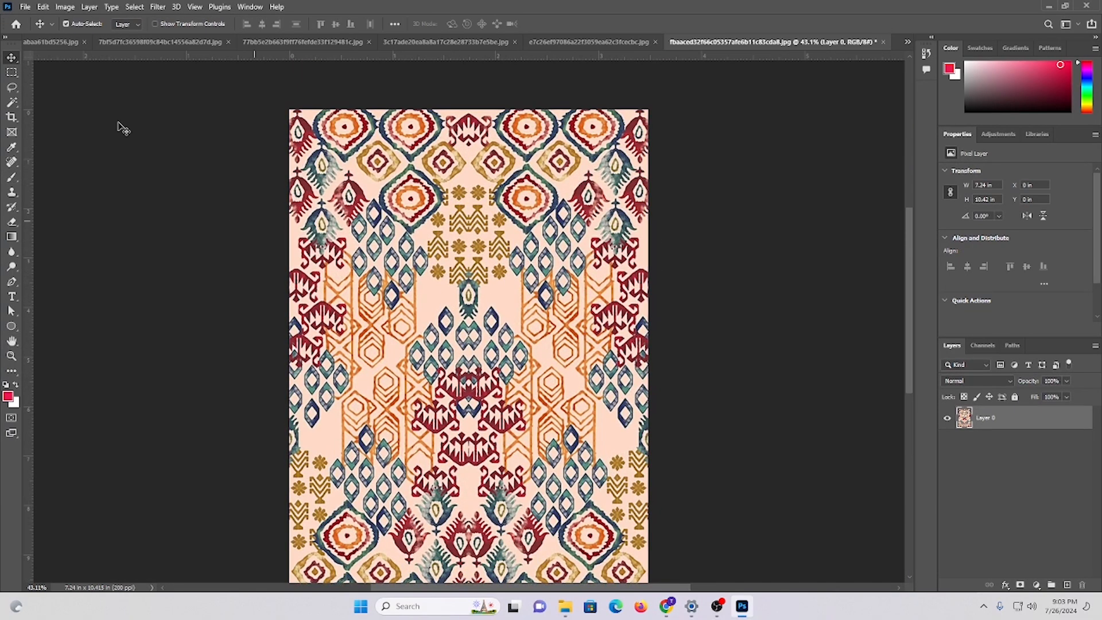
pyautogui.click(907, 42)
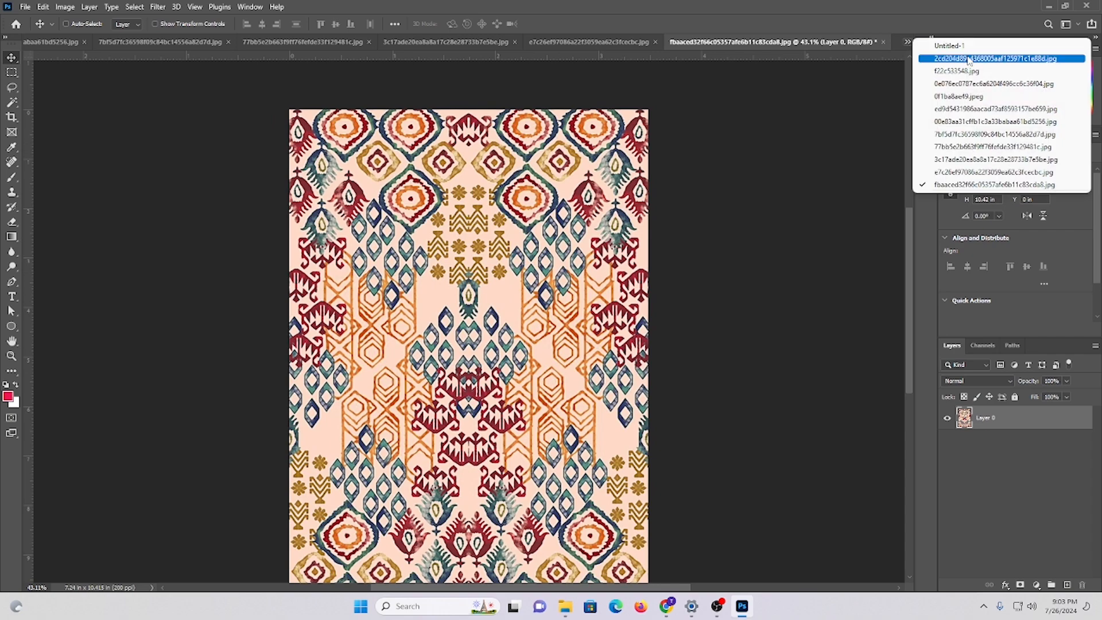
pyautogui.click(948, 44)
pyautogui.scroll(-2, 422, 224)
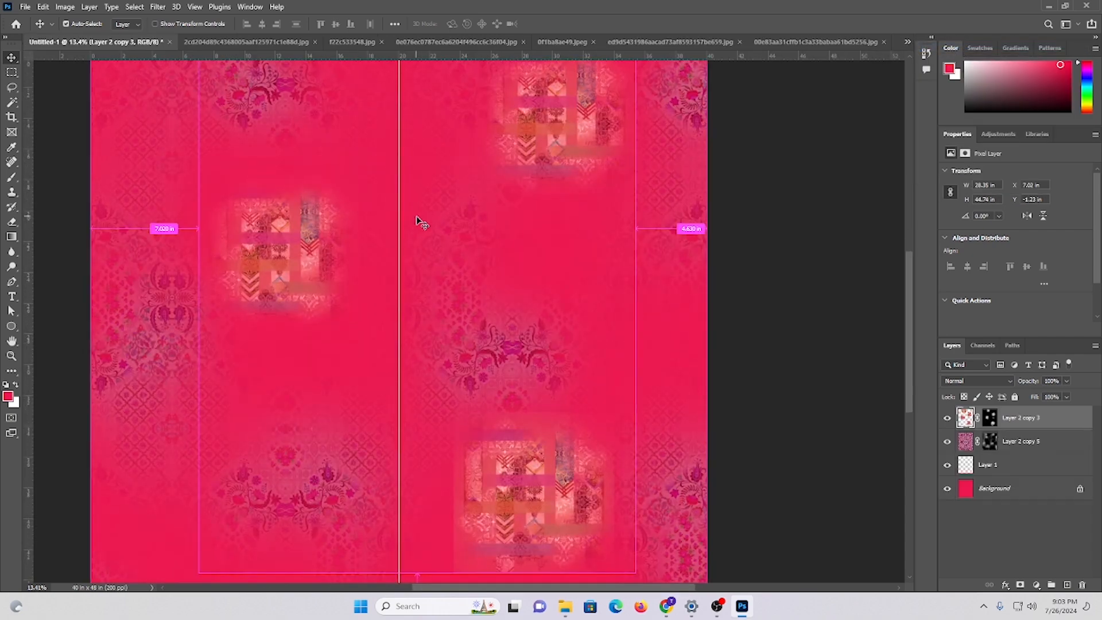
pyautogui.hotkey('ctrl', 'v')
pyautogui.moveTo(444, 288); pyautogui.dragTo(481, 296)
# - Duplicate the ikat tile to its right and move the copy against the original to close the gap between them
pyautogui.scroll(-3, 430, 287)
pyautogui.keyDown('ctrl'); pyautogui.keyDown('alt'); pyautogui.moveTo(377, 260); pyautogui.dragTo(674, 266); pyautogui.keyUp('alt'); pyautogui.keyUp('ctrl')
pyautogui.scroll(-1, 434, 296)
pyautogui.scroll(8, 434, 292)
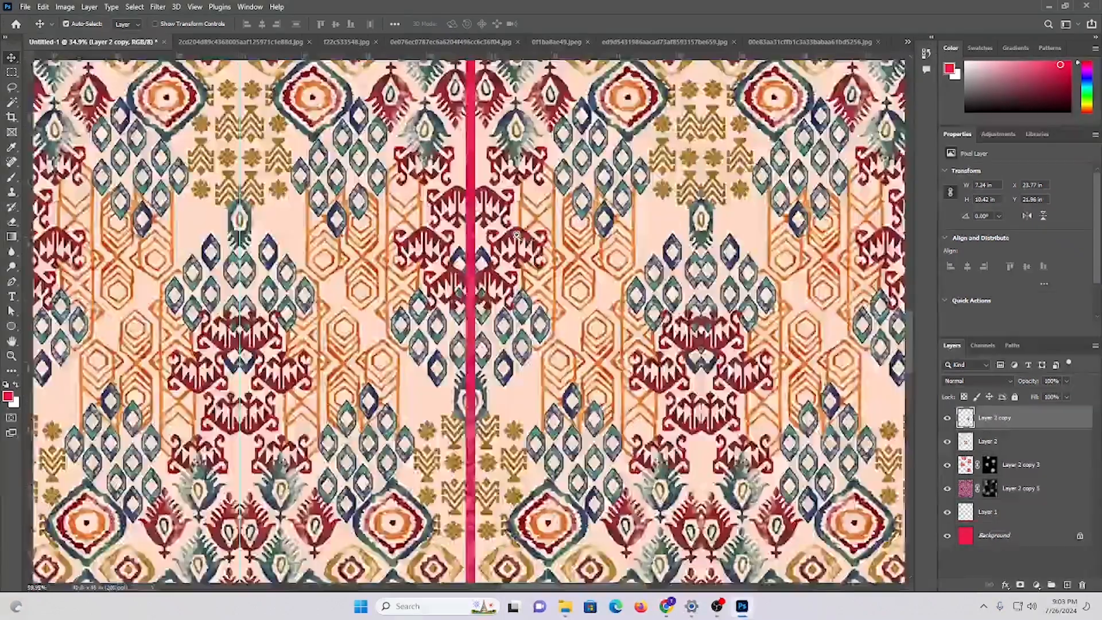
pyautogui.moveTo(500, 258); pyautogui.dragTo(451, 268)
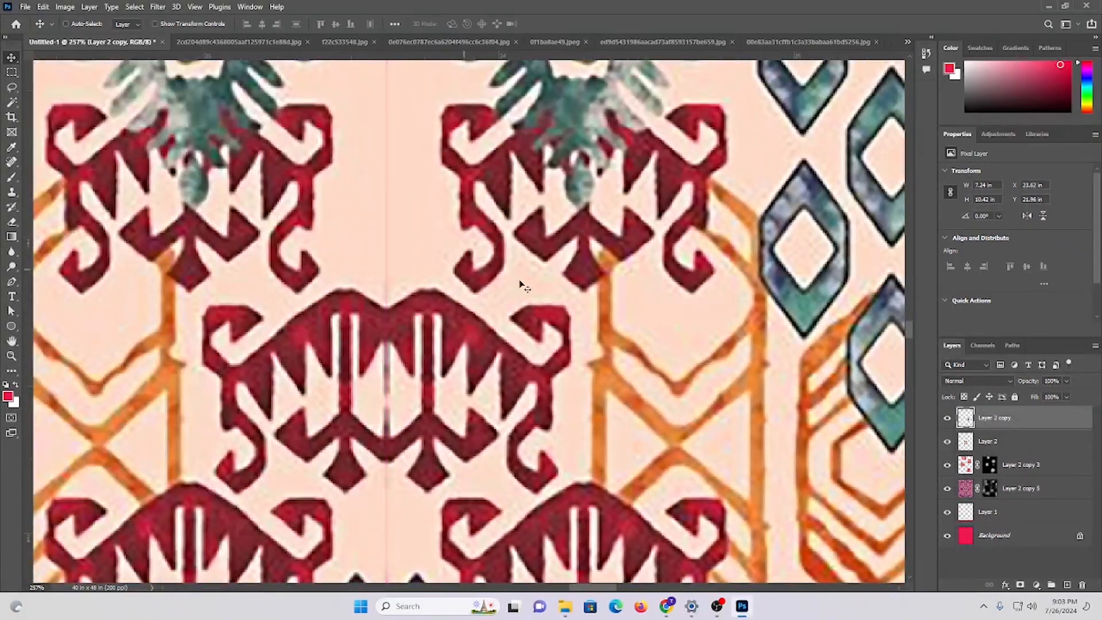
# - Merge the two adjoining ikat tiles into one layer and move it to the left edge of the canvas
pyautogui.scroll(-5, 522, 285)
pyautogui.keyDown('shift'); pyautogui.click(434, 277); pyautogui.keyUp('shift')
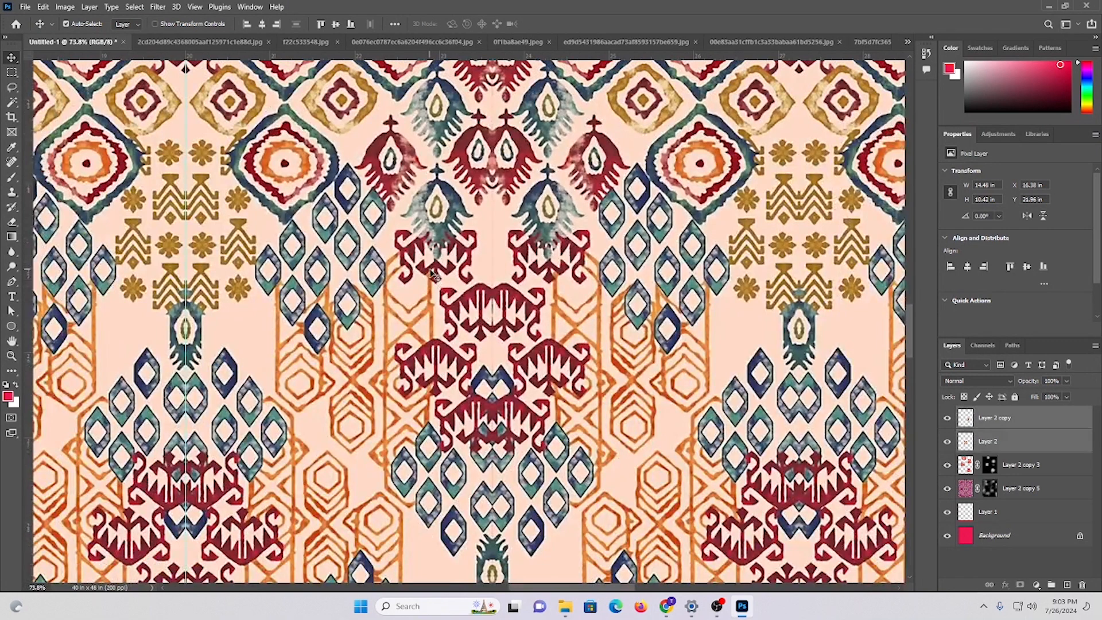
pyautogui.hotkey('ctrl', 'e')
pyautogui.scroll(-10, 416, 251)
pyautogui.scroll(4, 416, 250)
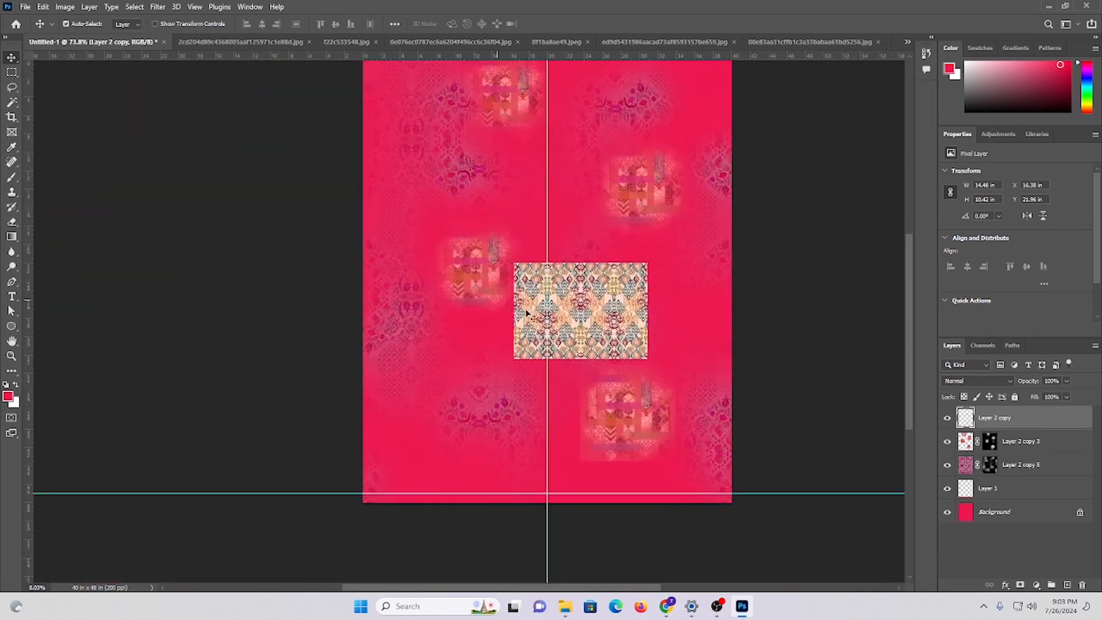
pyautogui.moveTo(546, 331); pyautogui.dragTo(544, 396)
pyautogui.moveTo(724, 394); pyautogui.dragTo(370, 294)
# - Duplicate the merged ikat tile to its right and move the copy flush against the original
pyautogui.scroll(-2, 502, 296)
pyautogui.scroll(6, 407, 240)
pyautogui.hscroll(5, 345, 302)
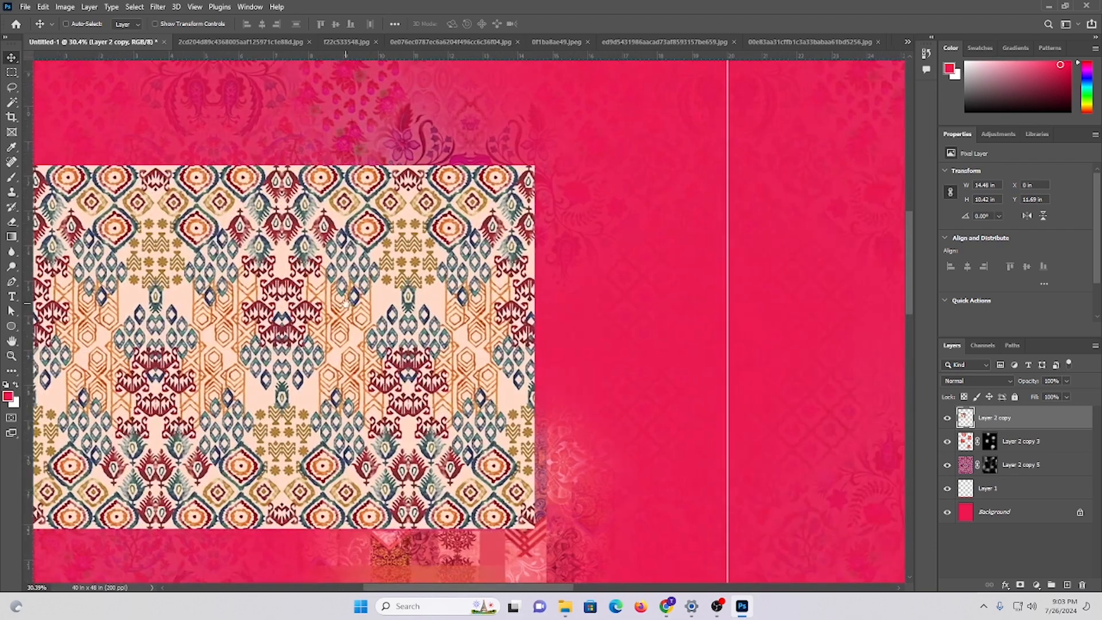
pyautogui.scroll(-3, 363, 337)
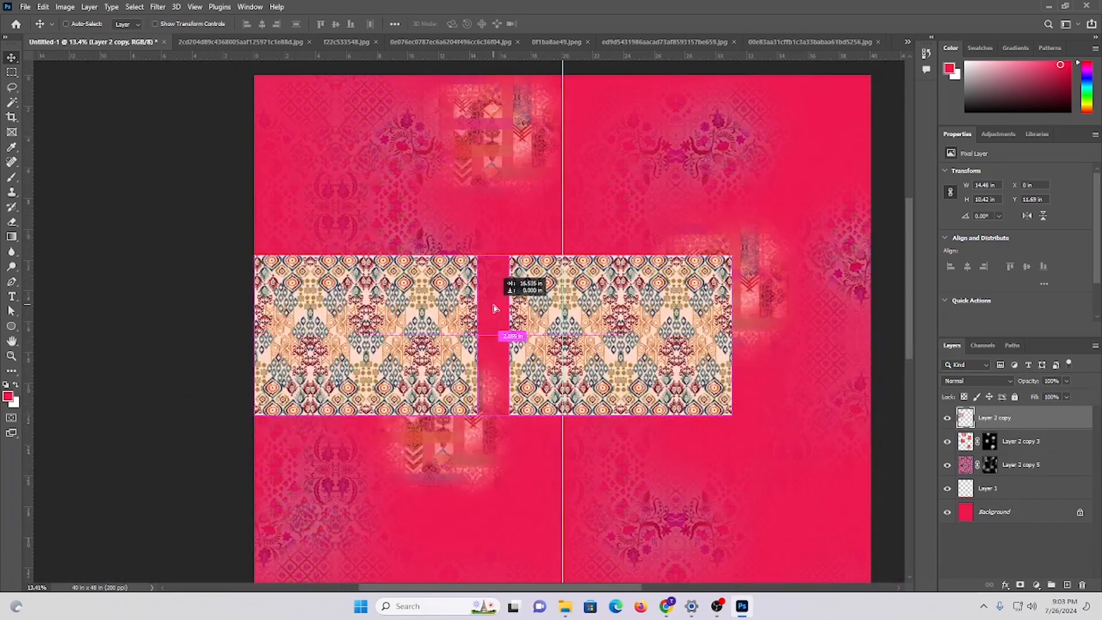
pyautogui.moveTo(493, 306); pyautogui.dragTo(493, 306)
pyautogui.scroll(5, 493, 306)
pyautogui.moveTo(584, 348); pyautogui.dragTo(511, 345)
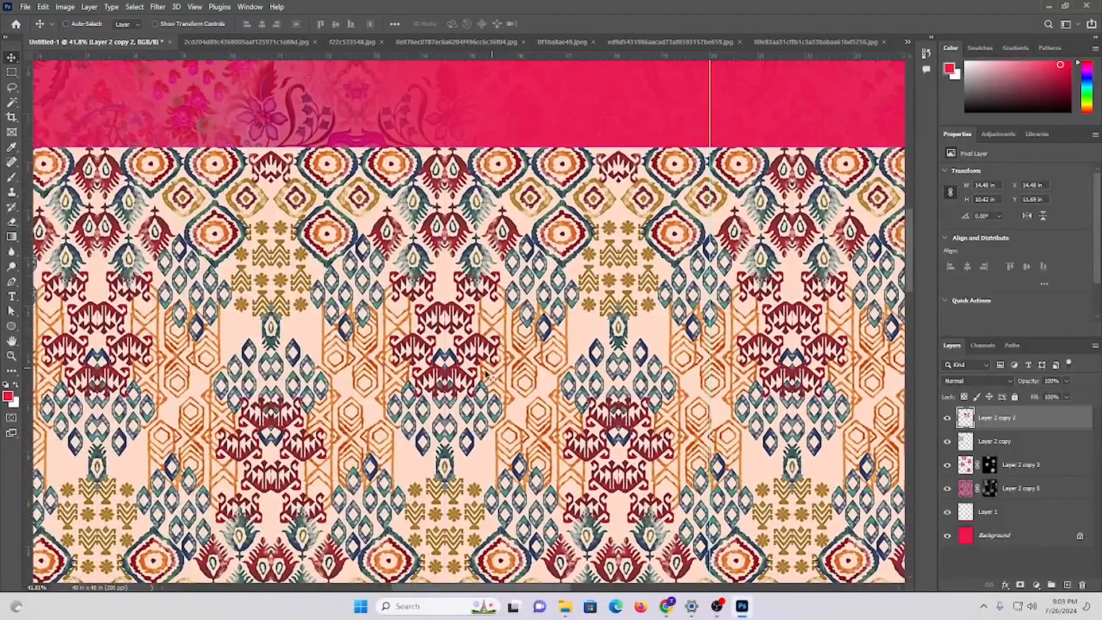
pyautogui.hotkey('ctrl', 'e')
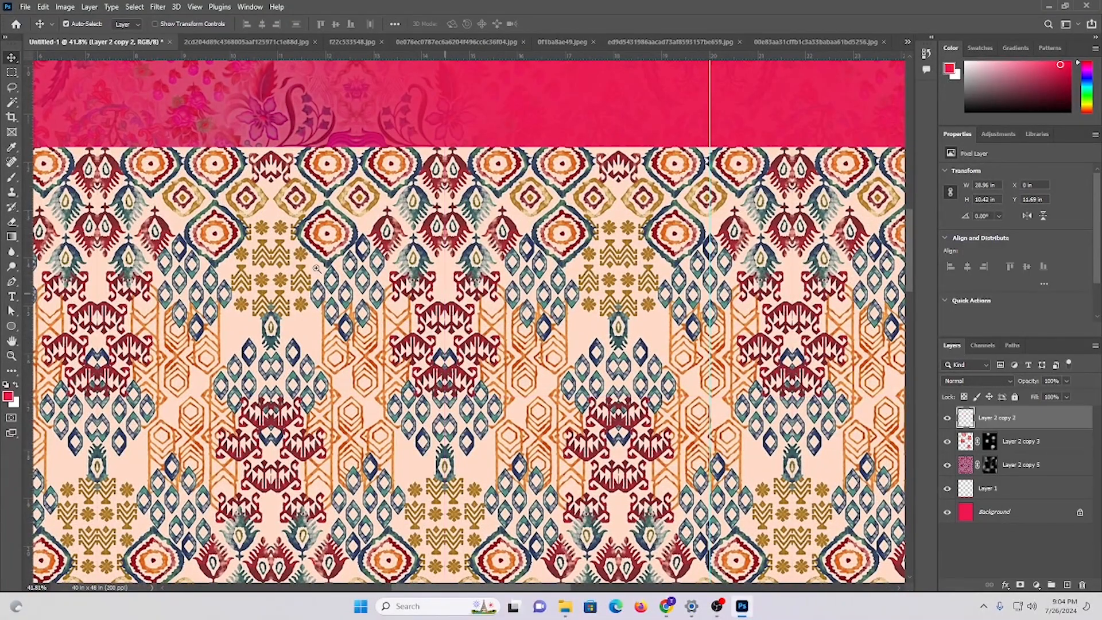
pyautogui.scroll(-6, 316, 268)
pyautogui.hotkey('ctrl', 'z')
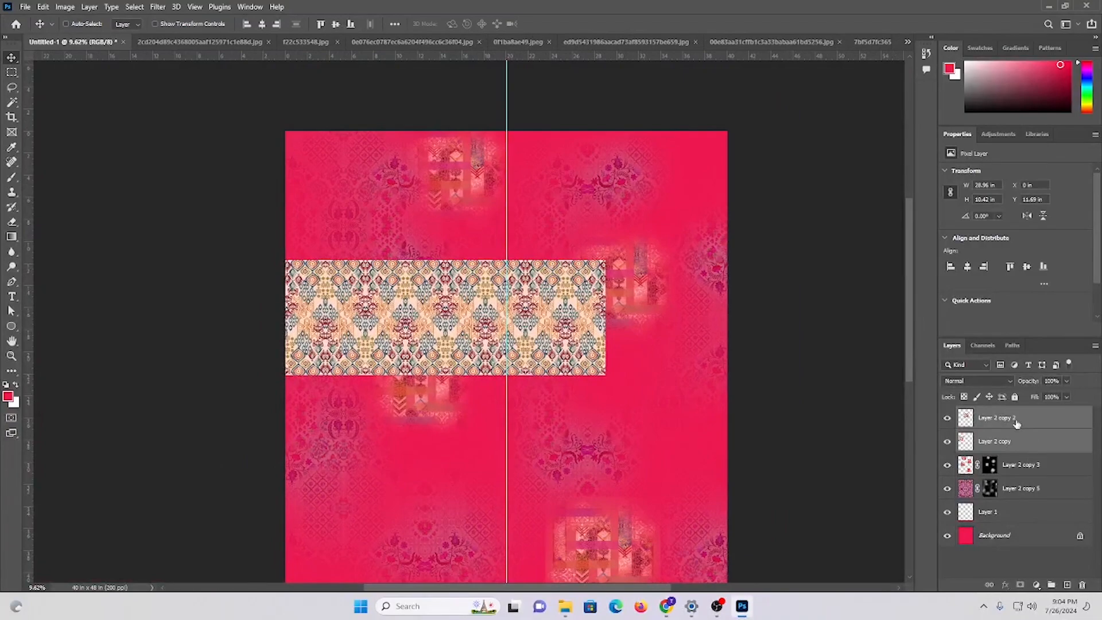
# - Add a third copy of the ikat tile at the row's right end and close the gap to its neighbour
pyautogui.click(1016, 424)
pyautogui.moveTo(380, 307); pyautogui.dragTo(558, 311)
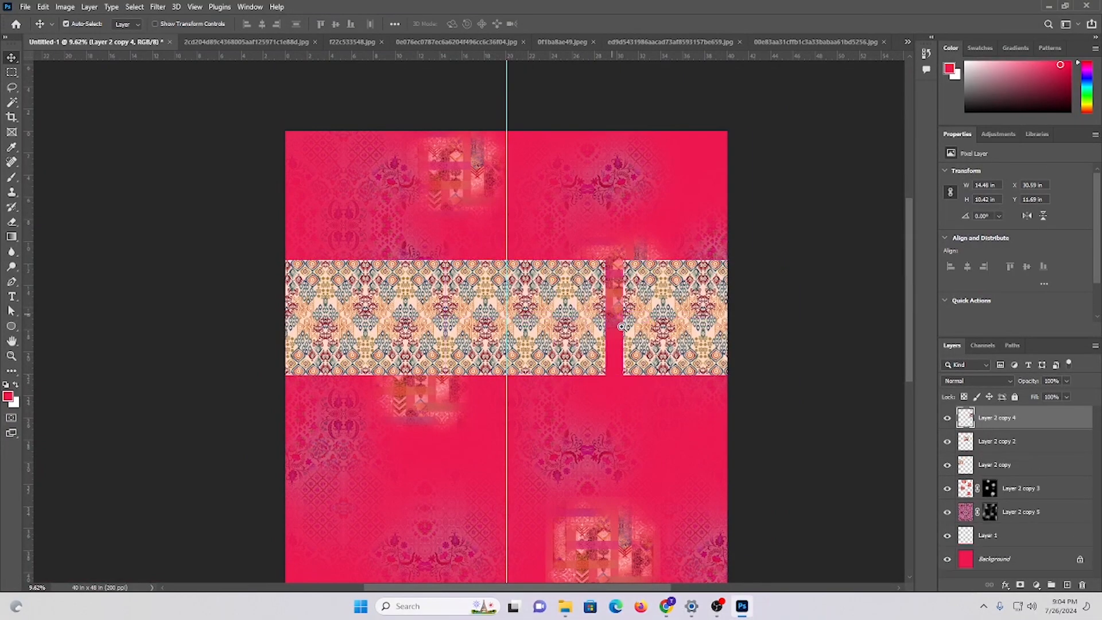
pyautogui.scroll(10, 688, 373)
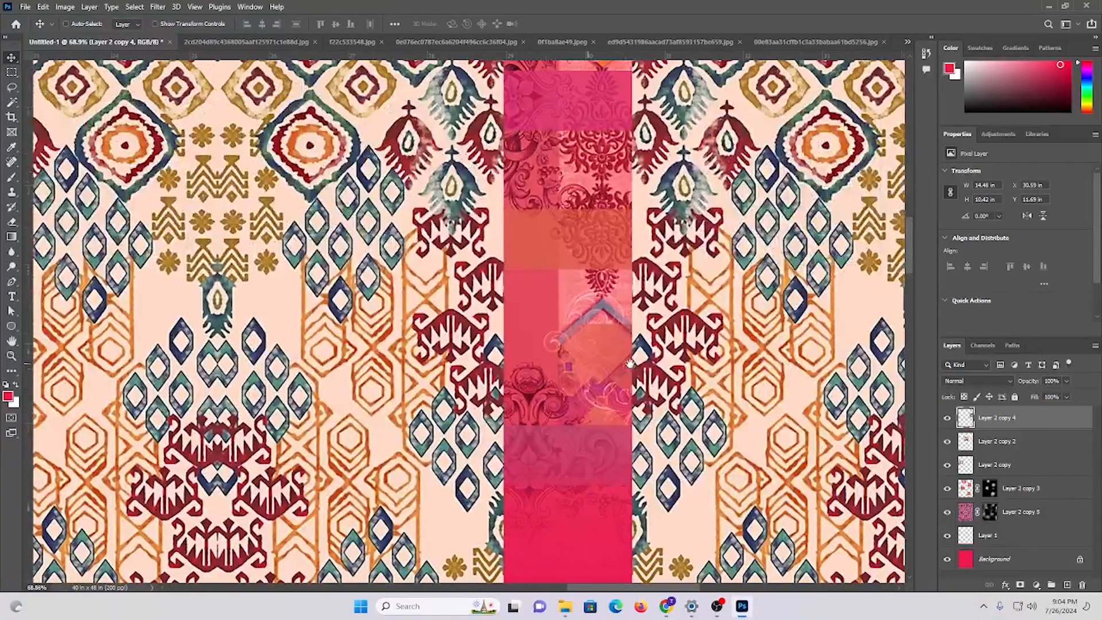
pyautogui.moveTo(693, 337); pyautogui.dragTo(572, 340)
pyautogui.scroll(-5, 573, 340)
# - Merge the three ikat tile layers into one strip and centre it along the canvas's top edge
pyautogui.keyDown('ctrl'); pyautogui.keyDown('shift'); pyautogui.click(230, 382); pyautogui.keyUp('shift'); pyautogui.keyUp('ctrl')
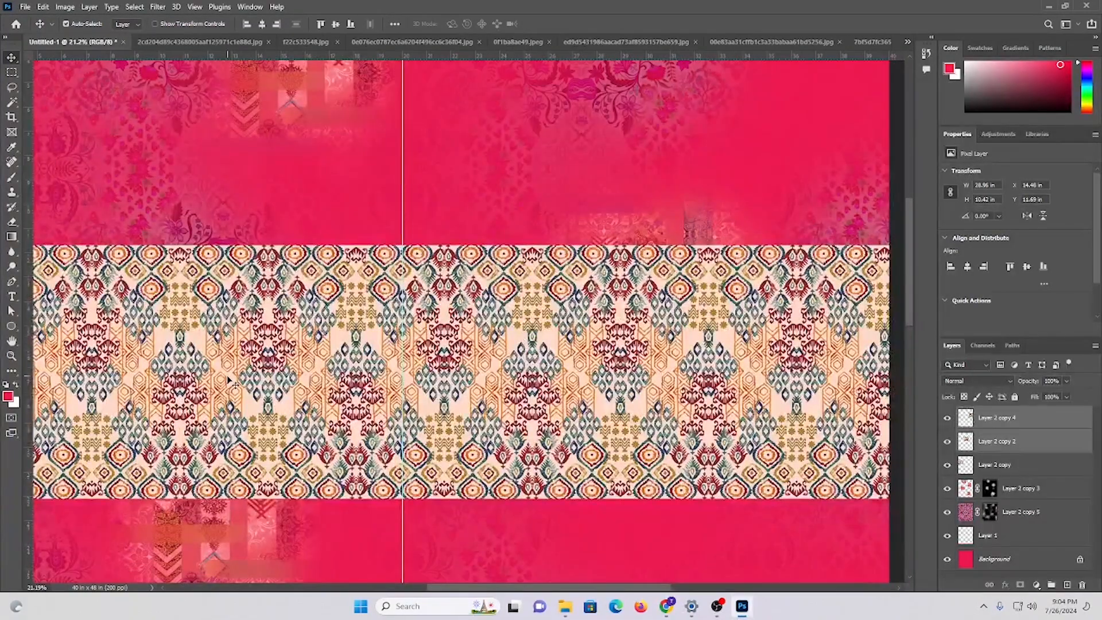
pyautogui.keyDown('ctrl'); pyautogui.keyDown('shift'); pyautogui.click(217, 360); pyautogui.keyUp('shift'); pyautogui.keyUp('ctrl')
pyautogui.scroll(-2, 494, 377)
pyautogui.scroll(2, 525, 395)
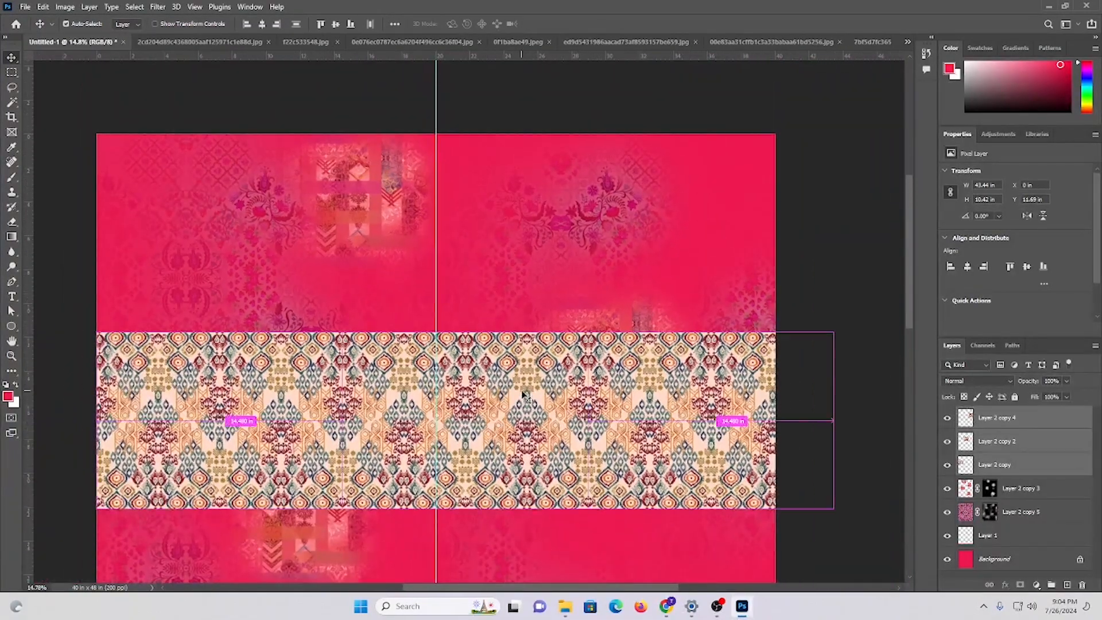
pyautogui.hotkey('ctrl', 'e')
pyautogui.moveTo(531, 399)
pyautogui.mouseDown()
pyautogui.moveTo(525, 213)
pyautogui.moveTo(512, 233)
pyautogui.moveTo(520, 226)
pyautogui.moveTo(563, 389)
pyautogui.moveTo(534, 388)
pyautogui.mouseUp()
pyautogui.hotkey('ctrl', 't')
pyautogui.press('Return')
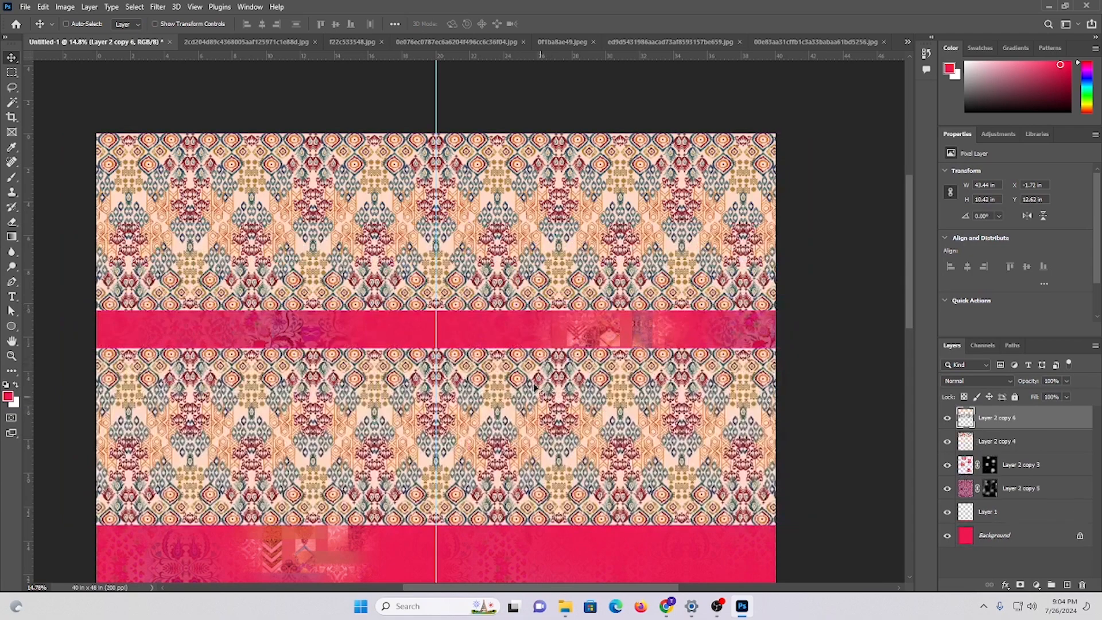
# - Duplicate the ikat strip below itself and move the copy up until the two strips meet
pyautogui.moveTo(479, 312); pyautogui.dragTo(540, 356)
pyautogui.scroll(-2, 540, 390)
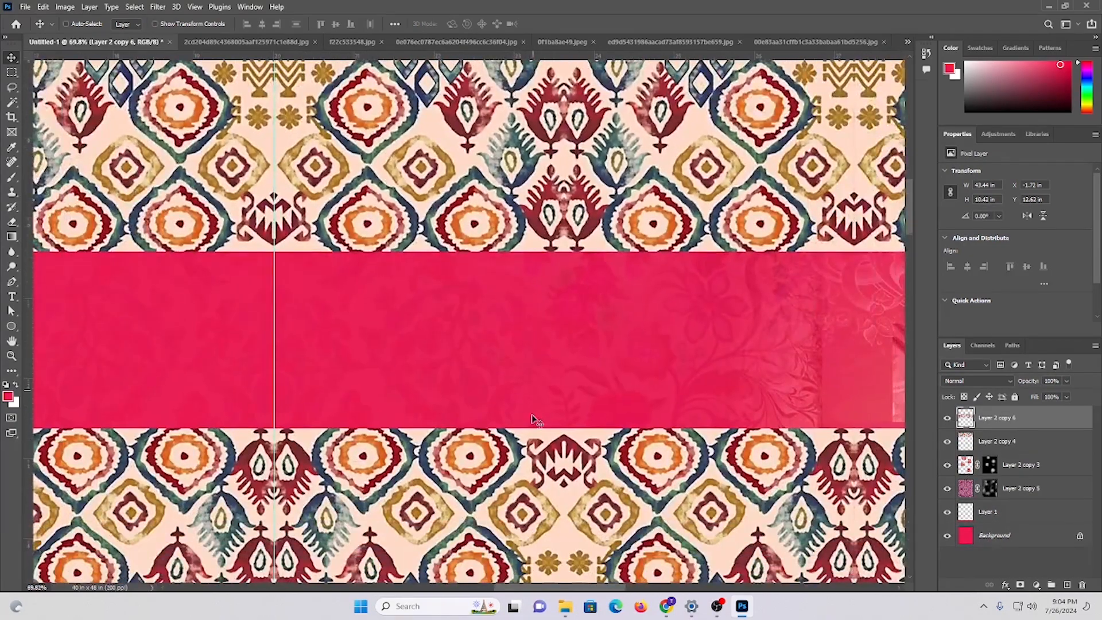
pyautogui.moveTo(516, 452); pyautogui.dragTo(507, 327)
pyautogui.moveTo(589, 322); pyautogui.dragTo(427, 296)
pyautogui.scroll(-1, 305, 292)
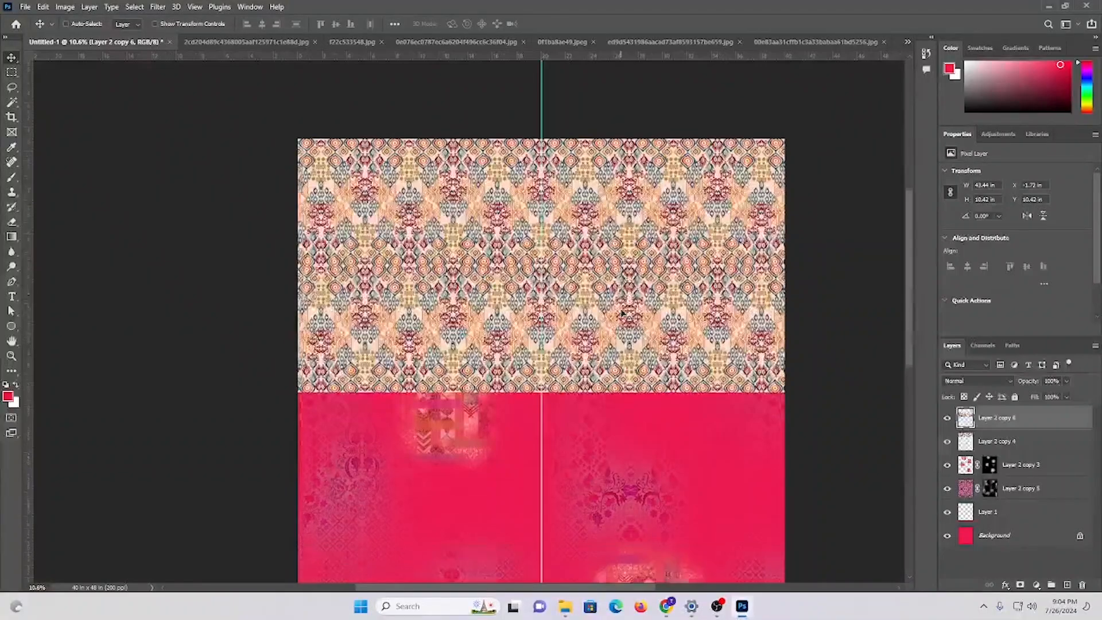
# - Merge the two ikat strips, duplicate the merged block below itself and close the gap between the blocks
pyautogui.keyDown('ctrl'); pyautogui.keyDown('shift'); pyautogui.click(608, 210); pyautogui.keyUp('shift'); pyautogui.keyUp('ctrl')
pyautogui.hotkey('ctrl', 'e')
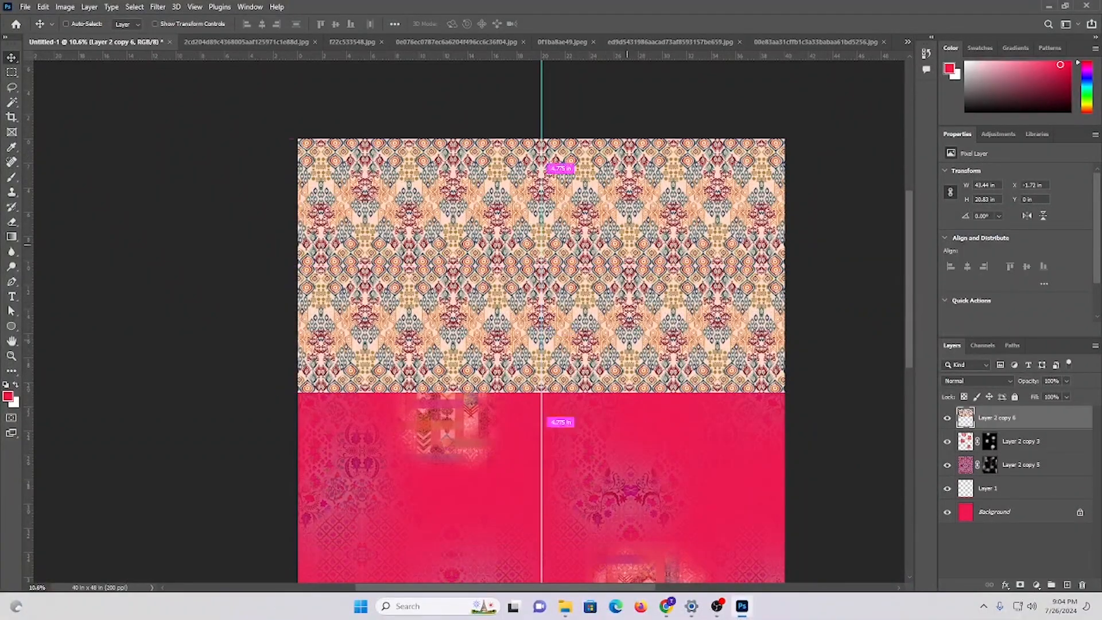
pyautogui.moveTo(627, 144); pyautogui.dragTo(668, 422)
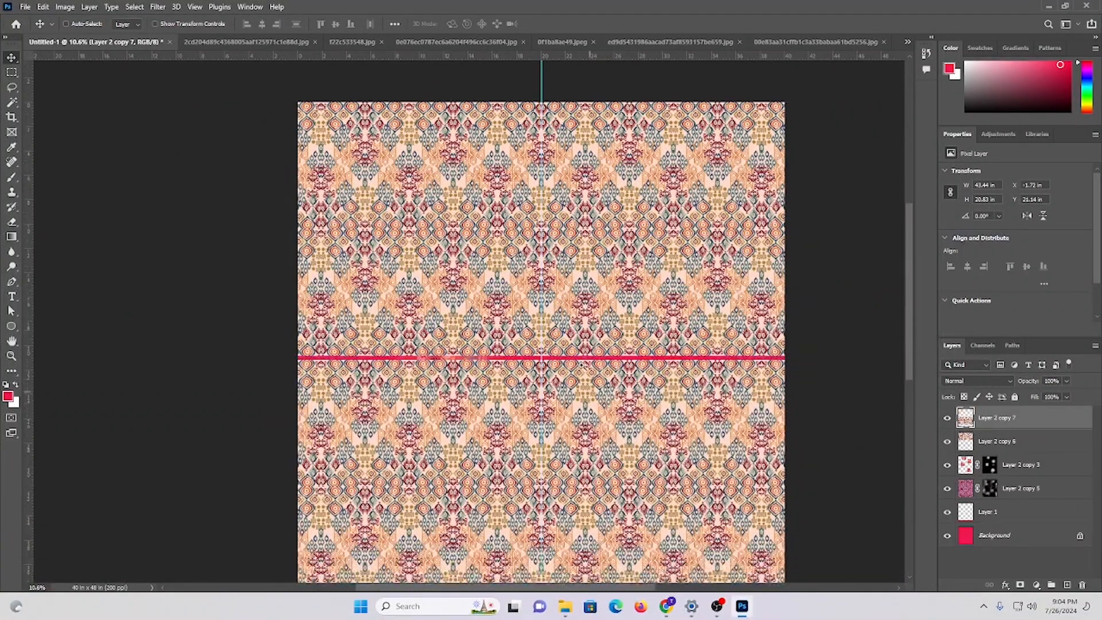
pyautogui.scroll(5, 580, 410)
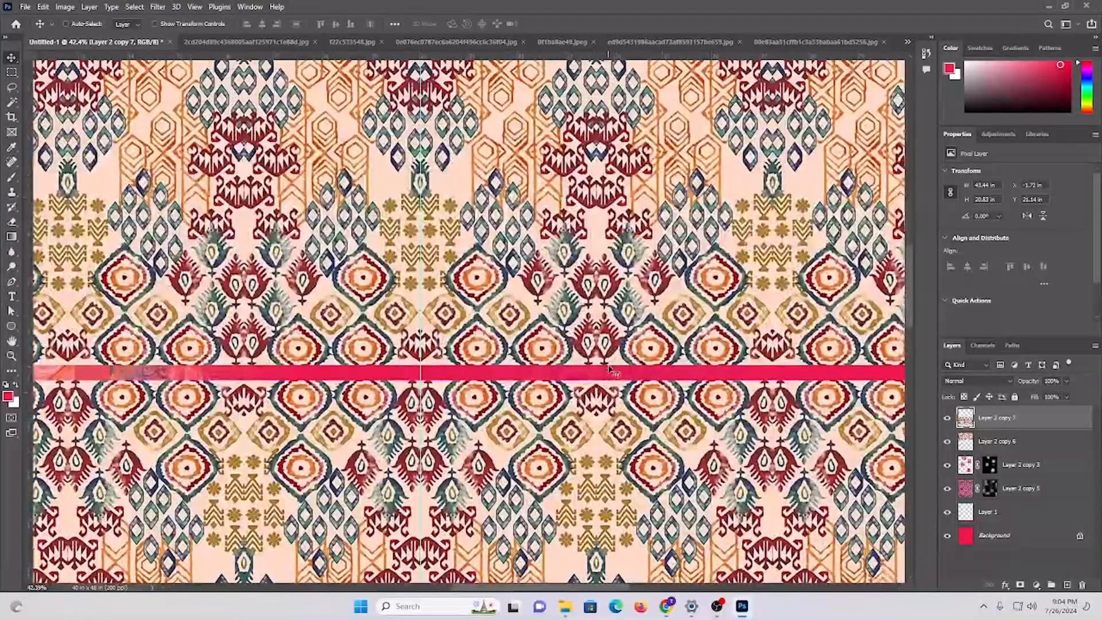
pyautogui.moveTo(580, 410); pyautogui.dragTo(602, 369)
pyautogui.scroll(-10, 501, 361)
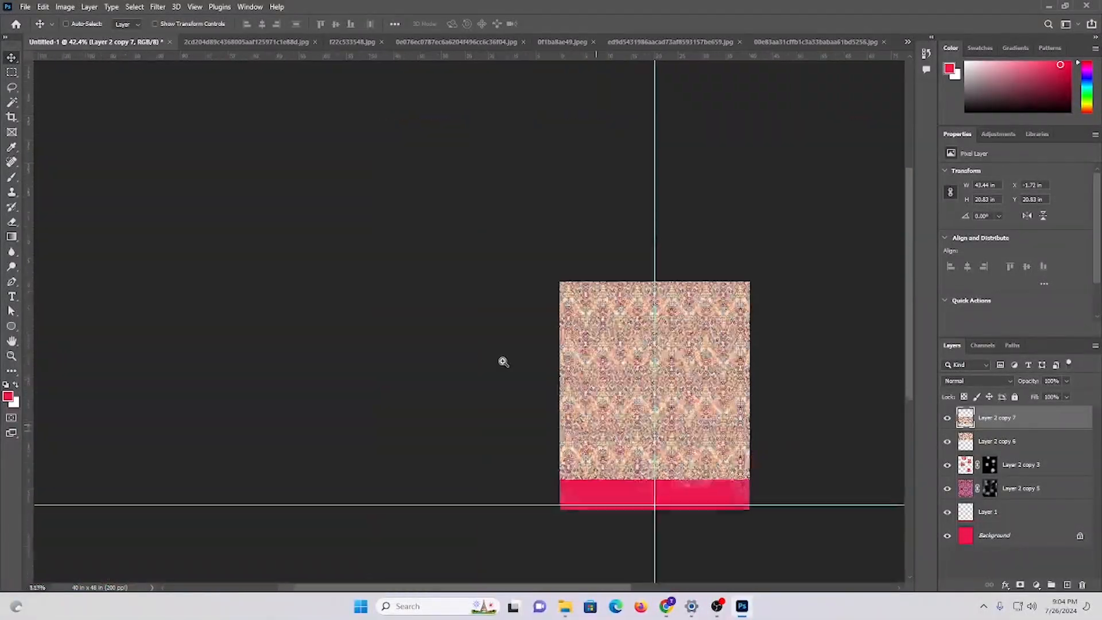
# - Add another copy of the ikat block over the uncovered bottom of the canvas, flush with the block above
pyautogui.scroll(-1, 712, 498)
pyautogui.scroll(3, 711, 448)
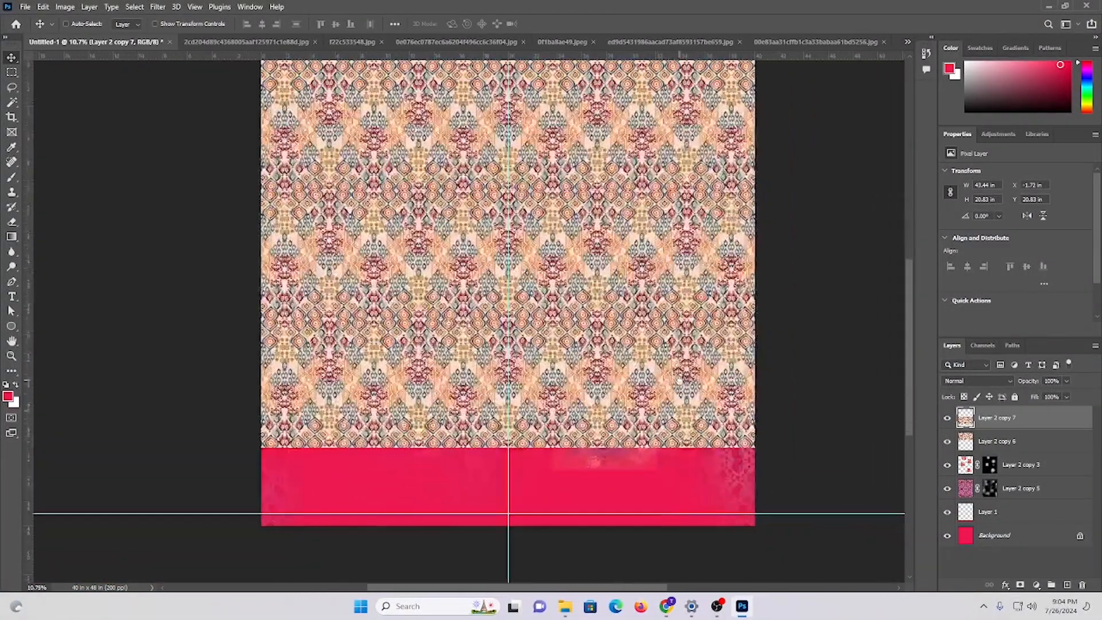
pyautogui.moveTo(613, 259); pyautogui.dragTo(632, 523)
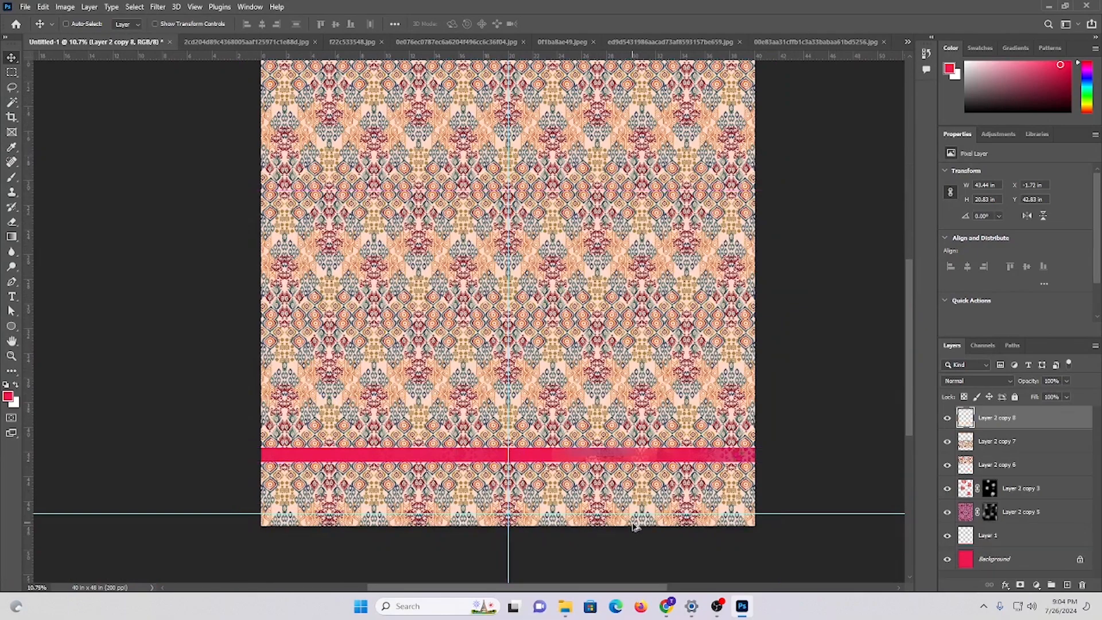
pyautogui.moveTo(599, 488); pyautogui.dragTo(680, 478)
pyautogui.moveTo(606, 383); pyautogui.dragTo(620, 320)
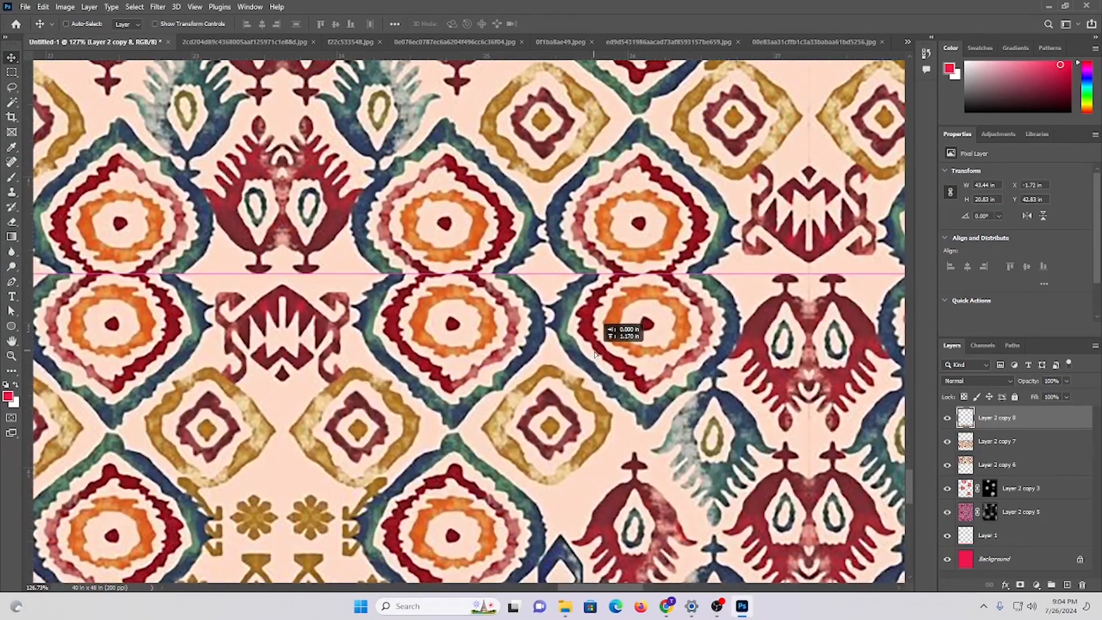
# - Merge the three stacked ikat layers into one and hide it with a black layer mask
pyautogui.scroll(-6, 620, 320)
pyautogui.scroll(-3, 620, 320)
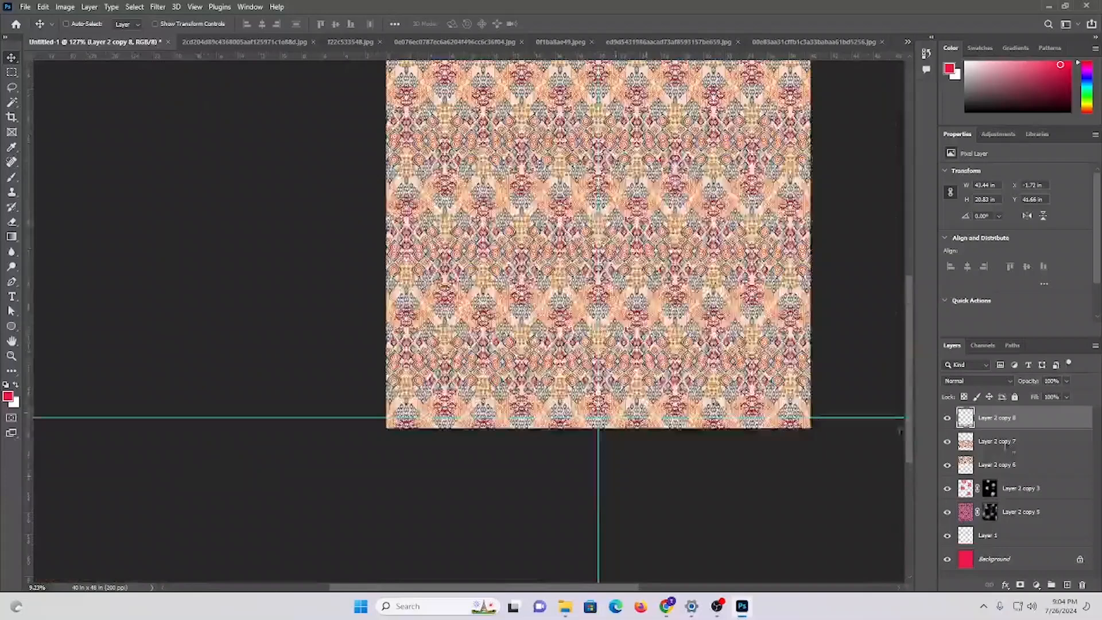
pyautogui.keyDown('shift'); pyautogui.click(987, 442); pyautogui.keyUp('shift')
pyautogui.keyDown('shift'); pyautogui.click(989, 464); pyautogui.keyUp('shift')
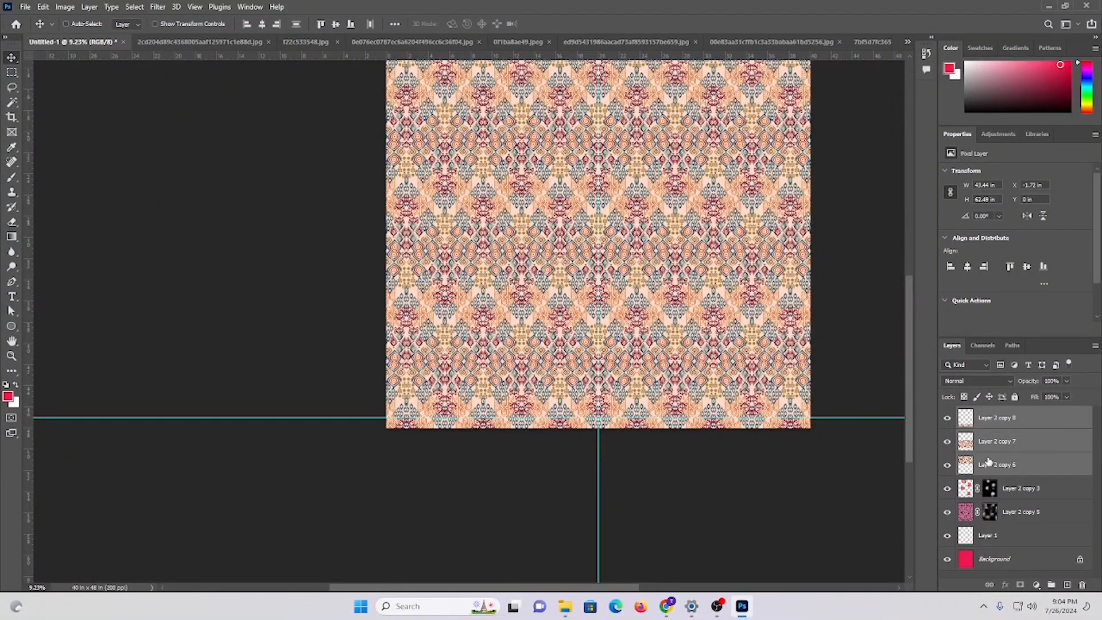
pyautogui.hotkey('ctrl', 'e')
pyautogui.hotkey('ctrl', '0')
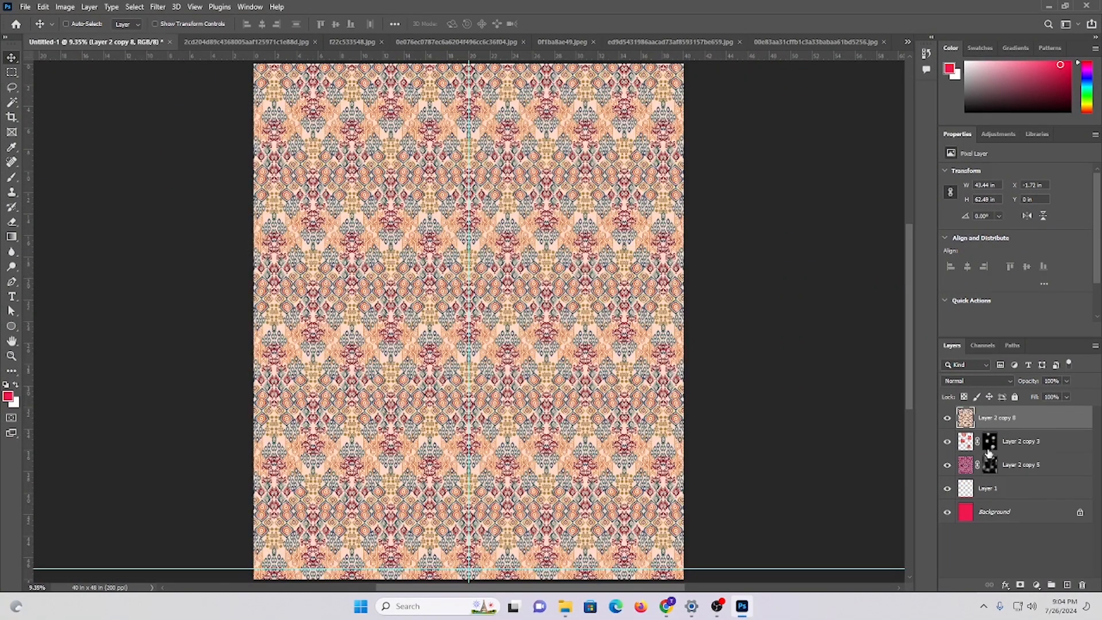
pyautogui.keyDown('alt'); pyautogui.click(1021, 586); pyautogui.keyUp('alt')
# - Soften the hard edges of the lower-right ornament patch by brushing black at 25% opacity on the Layer 2 copy 3 mask
pyautogui.scroll(2, 586, 454)
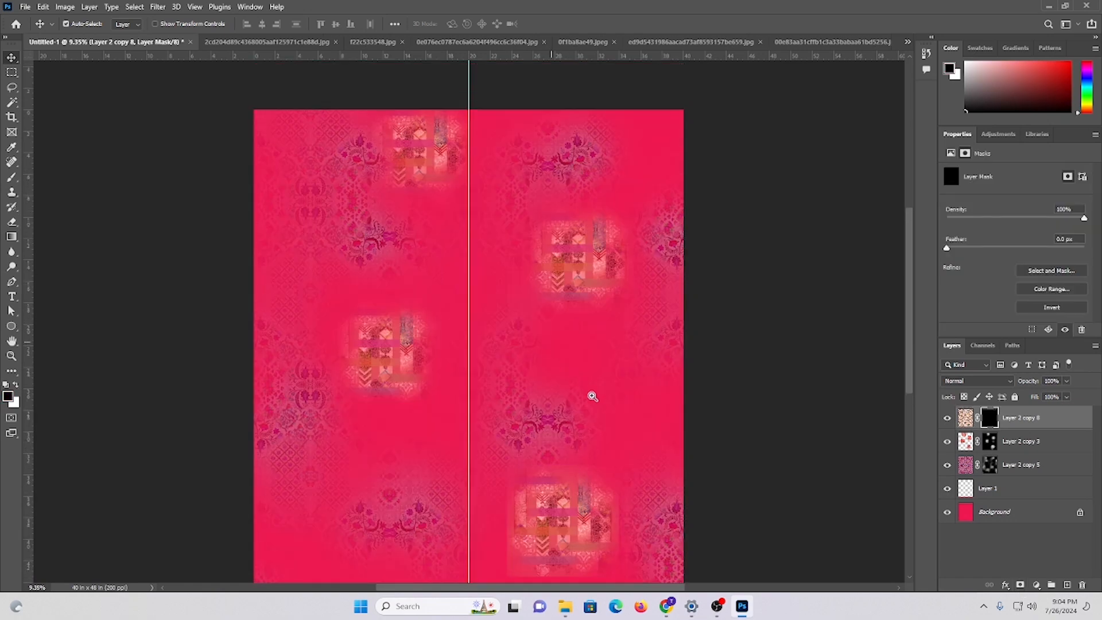
pyautogui.moveTo(592, 397); pyautogui.dragTo(539, 381)
pyautogui.moveTo(564, 481); pyautogui.dragTo(566, 373)
pyautogui.click(1059, 445)
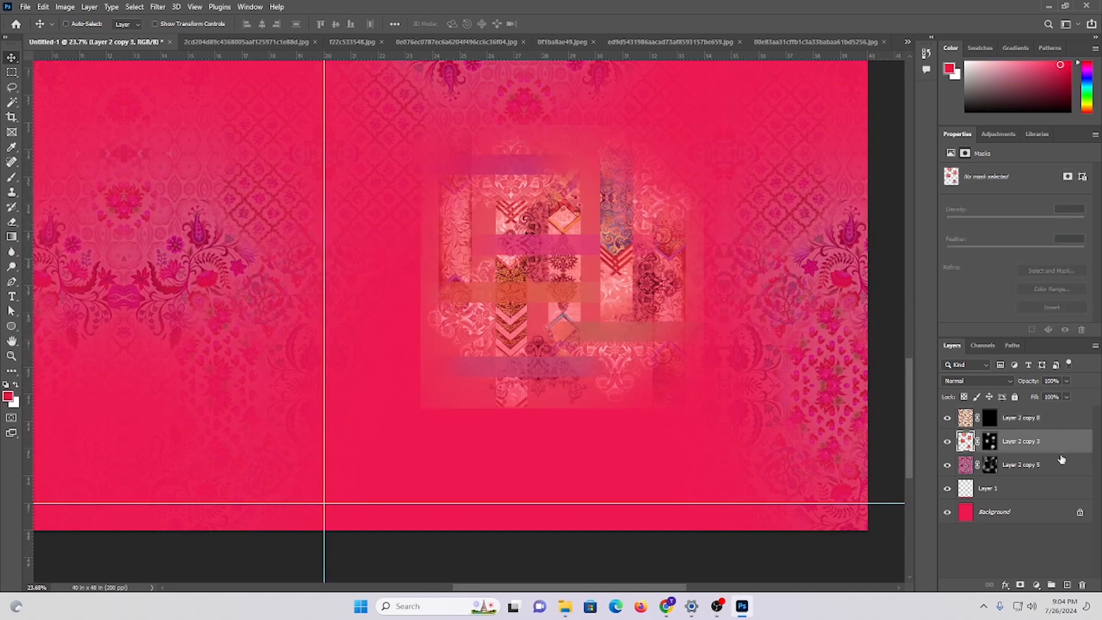
pyautogui.click(993, 444)
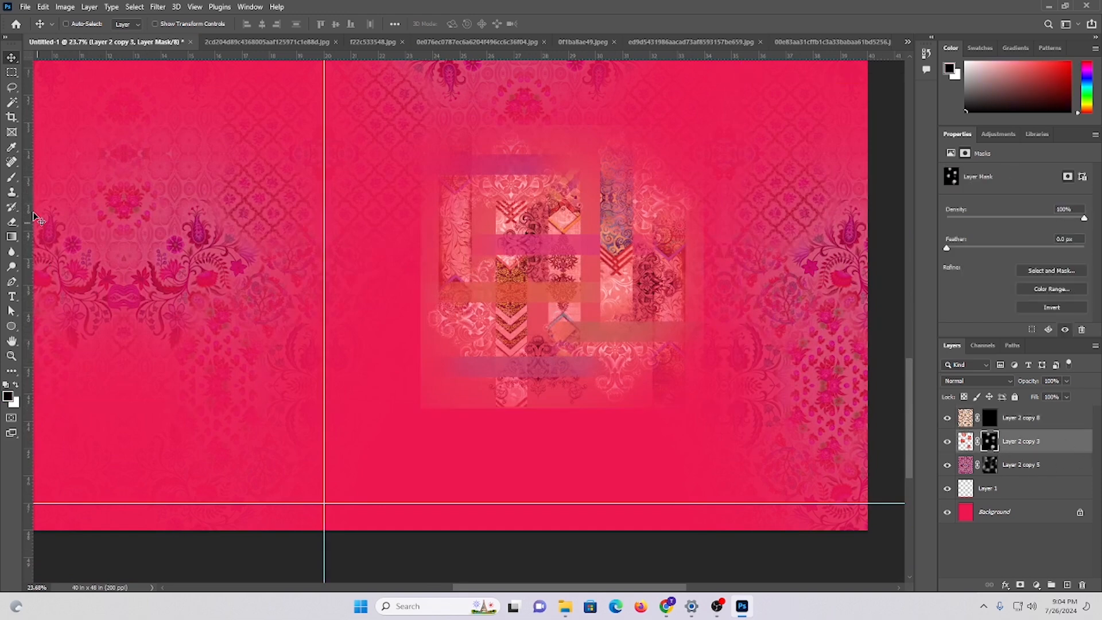
pyautogui.click(11, 179)
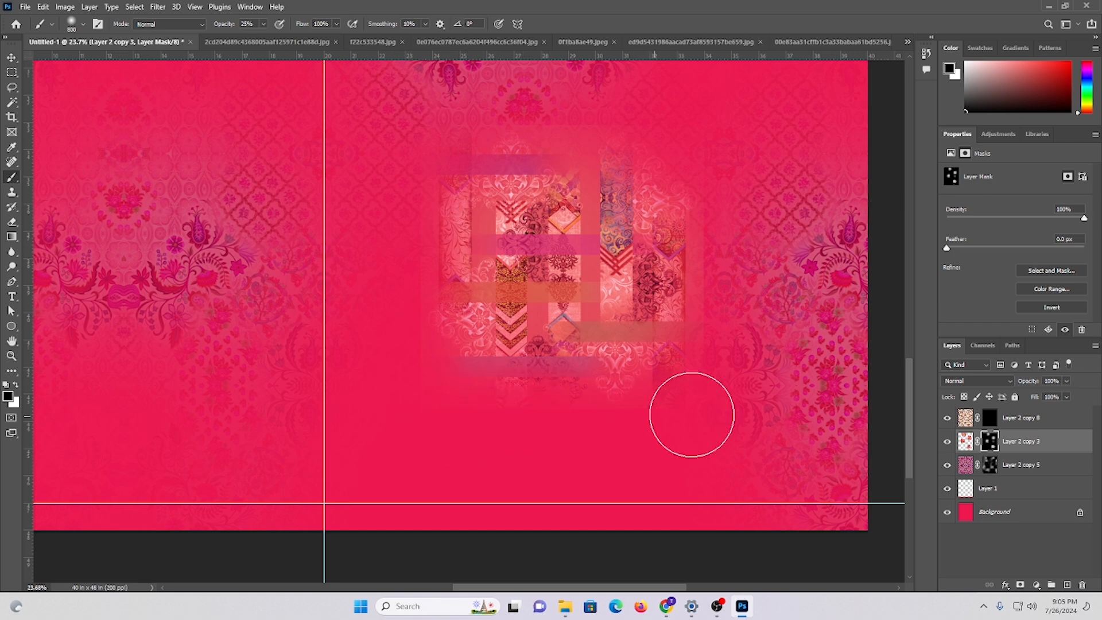
pyautogui.scroll(2, 644, 344)
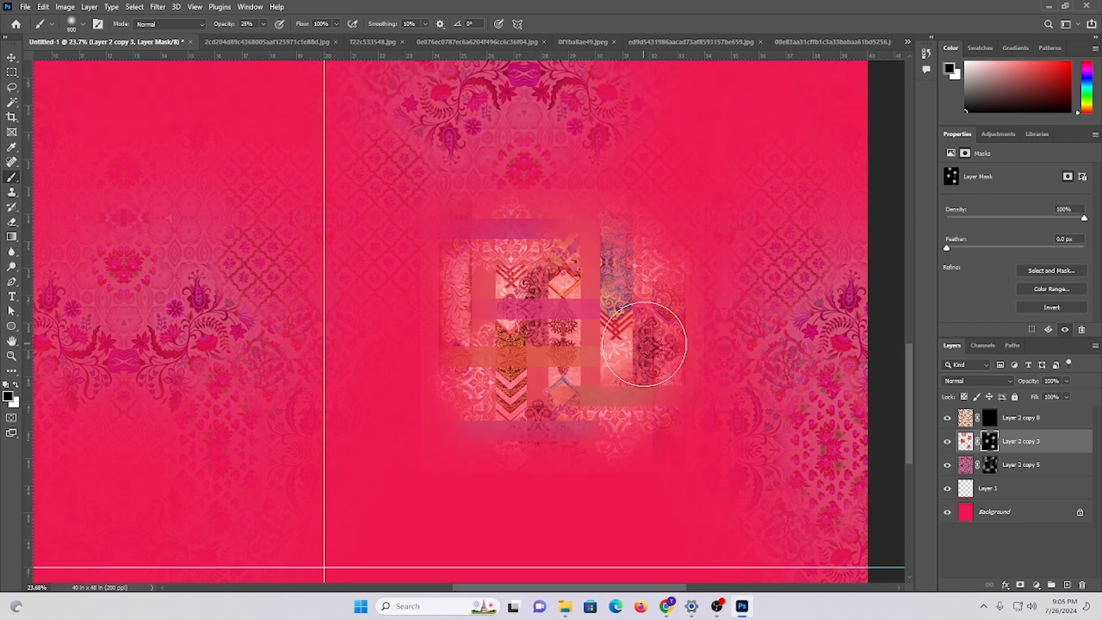
# - Reveal the ikat pattern between the left ornament patch and the vertical guide by painting its mask white with a 1000 px brush at 18% opacity
pyautogui.click(989, 424)
pyautogui.scroll(4, 180, 330)
pyautogui.moveTo(317, 337); pyautogui.dragTo(452, 410)
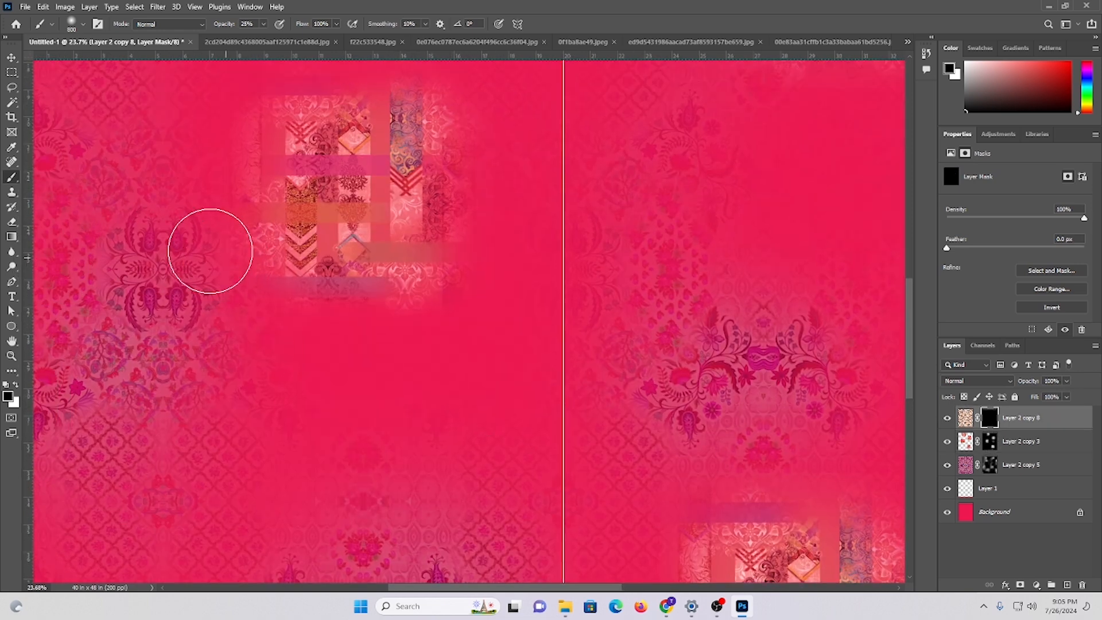
pyautogui.scroll(2, 527, 258)
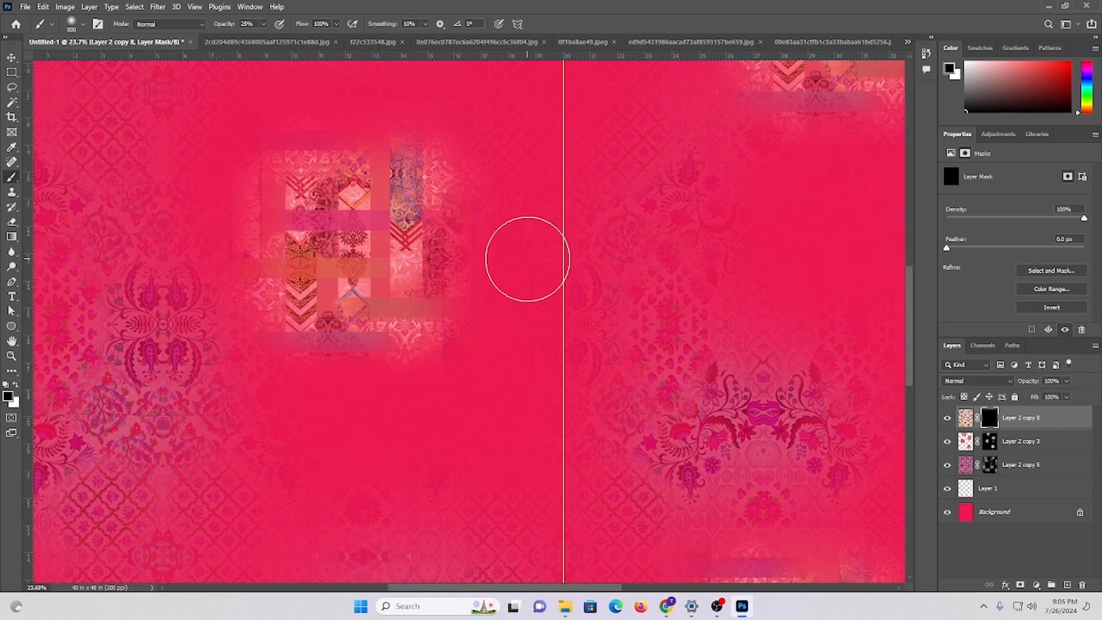
pyautogui.press(']')
pyautogui.press(']')
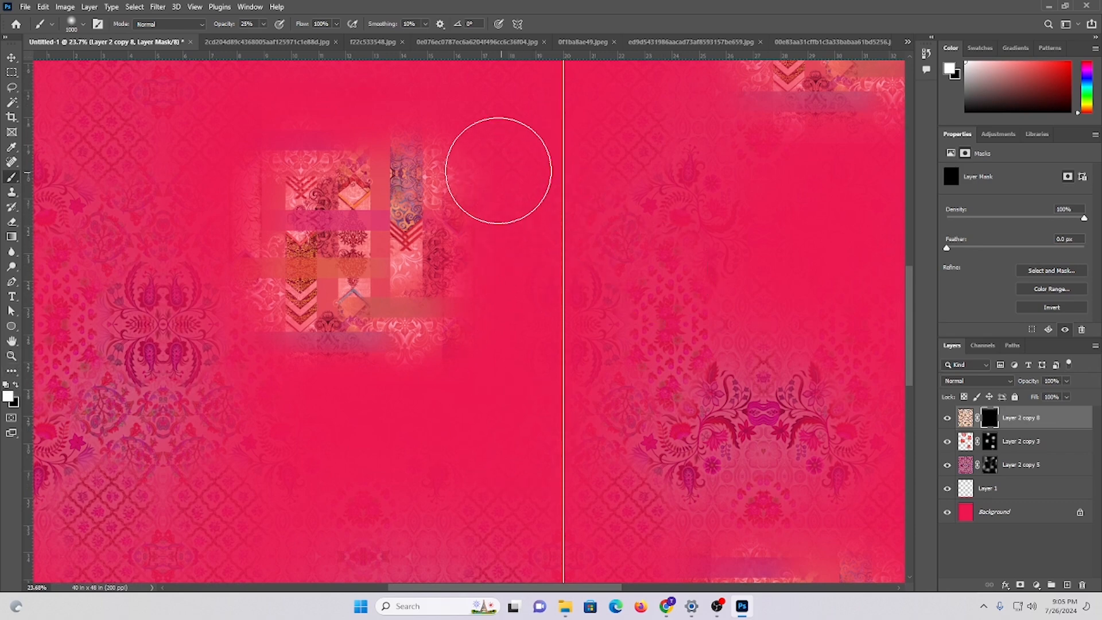
pyautogui.moveTo(497, 165); pyautogui.dragTo(505, 401)
pyautogui.hotkey('ctrl', 'z')
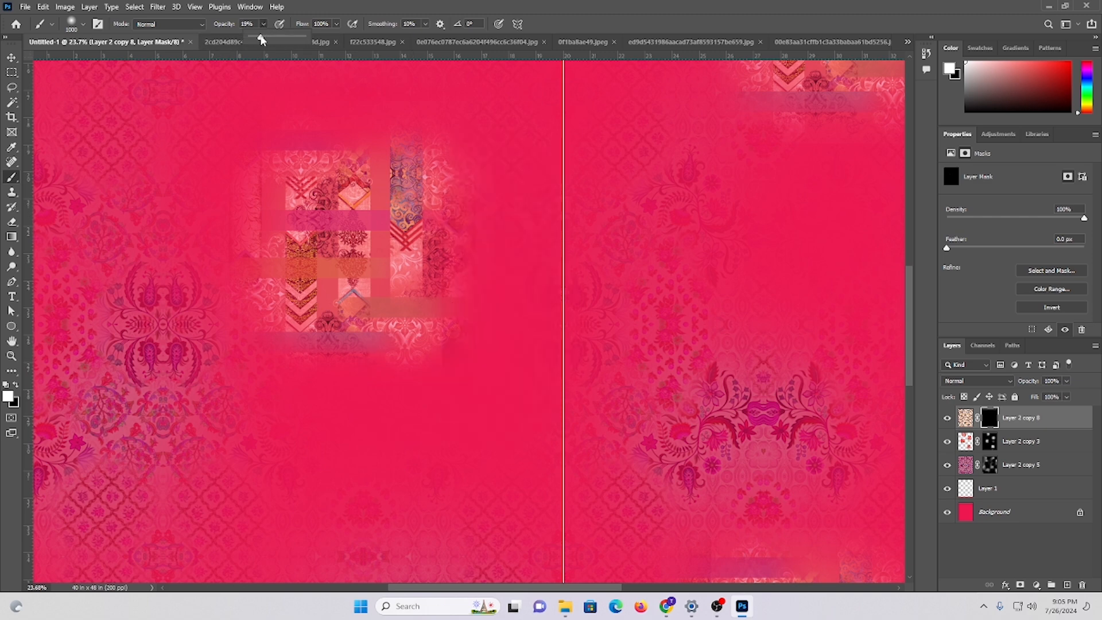
pyautogui.moveTo(517, 158); pyautogui.dragTo(504, 450)
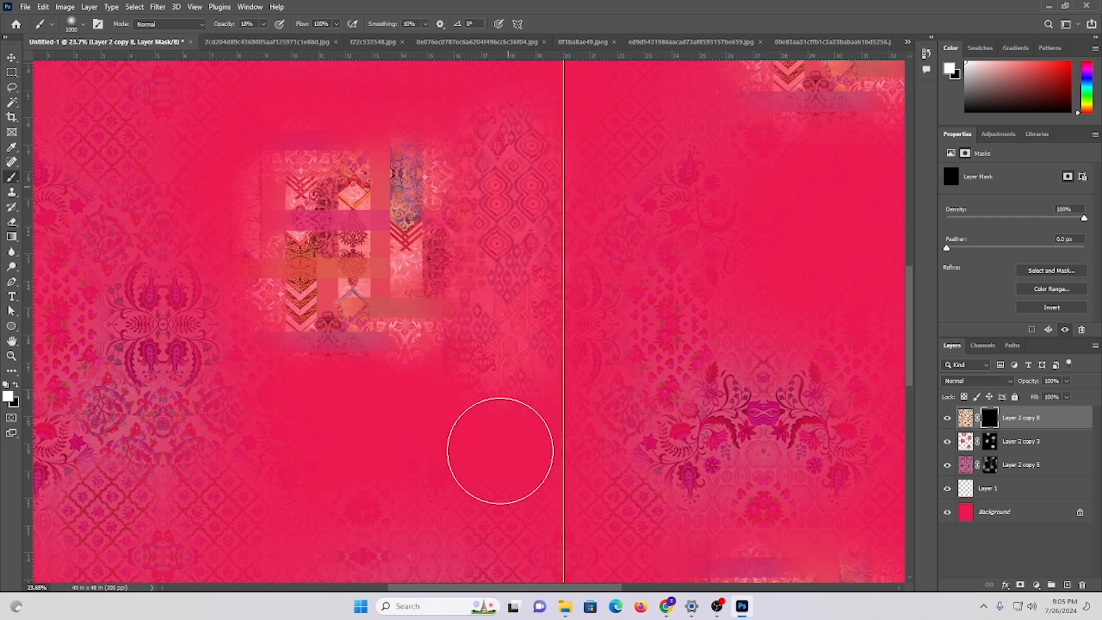
pyautogui.moveTo(346, 396); pyautogui.dragTo(425, 294)
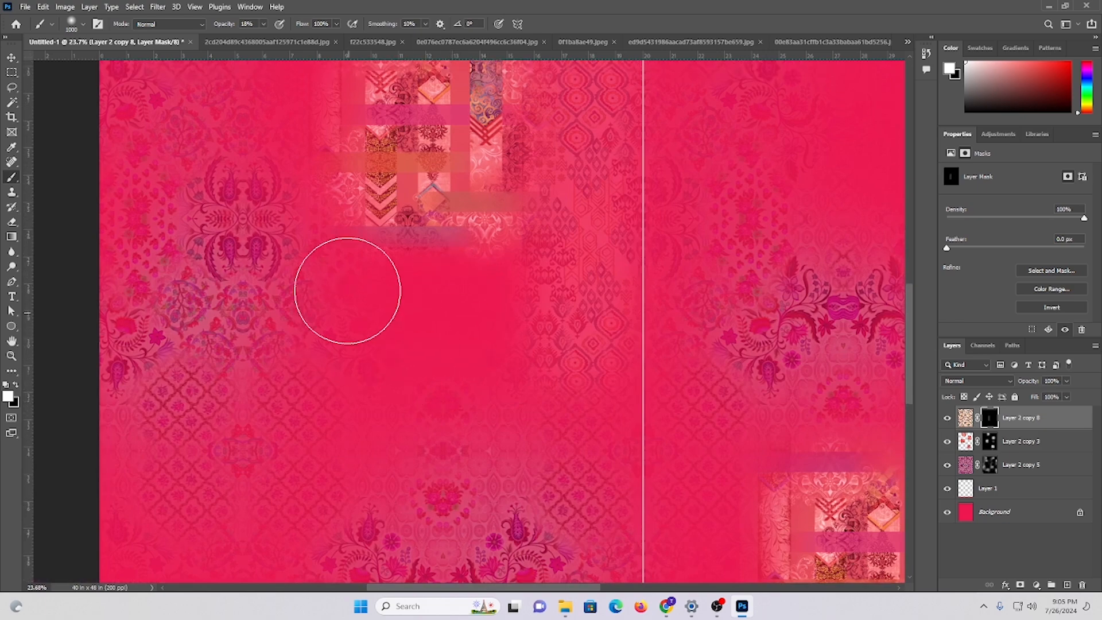
# - Brush white at 18% opacity on the Layer 2 copy 8 mask to reveal the geometric pattern around the middle-left patchwork block
pyautogui.moveTo(348, 170); pyautogui.dragTo(332, 413)
pyautogui.moveTo(316, 326)
pyautogui.mouseDown()
pyautogui.moveTo(306, 166)
pyautogui.moveTo(432, 242)
pyautogui.moveTo(409, 249)
pyautogui.moveTo(431, 126)
pyautogui.mouseUp()
pyautogui.moveTo(554, 207)
pyautogui.mouseDown()
pyautogui.moveTo(477, 370)
pyautogui.moveTo(435, 275)
pyautogui.mouseUp()
pyautogui.moveTo(668, 244); pyautogui.dragTo(455, 197)
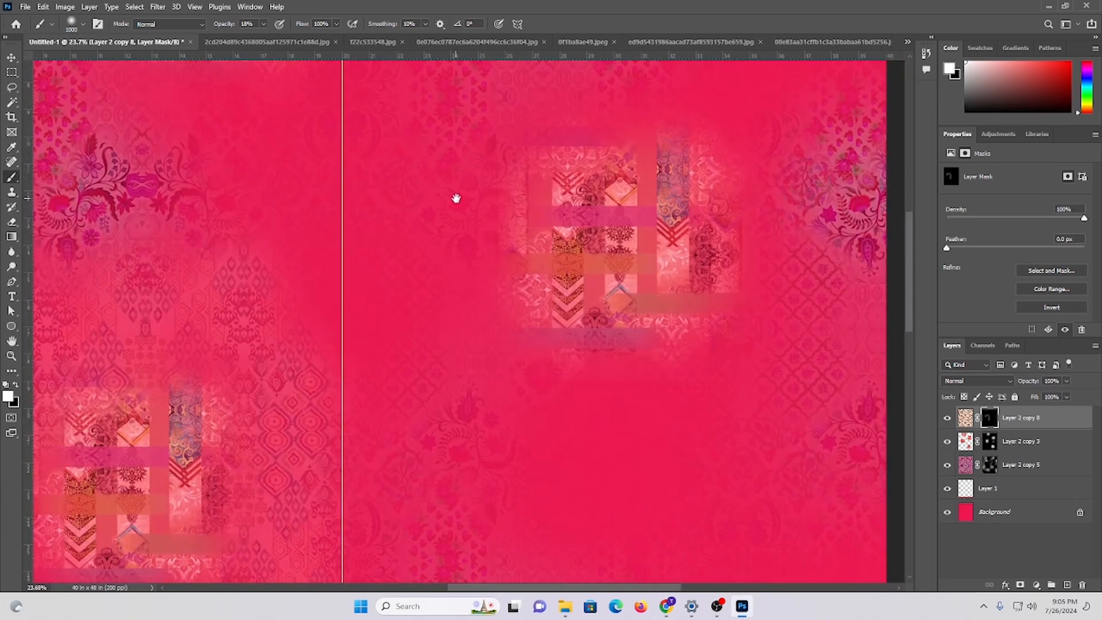
# - Reveal the geometric pattern below and to the left of the upper-right patchwork block on the Layer 2 copy 8 mask
pyautogui.moveTo(610, 224); pyautogui.dragTo(503, 159)
pyautogui.moveTo(501, 122); pyautogui.dragTo(499, 254)
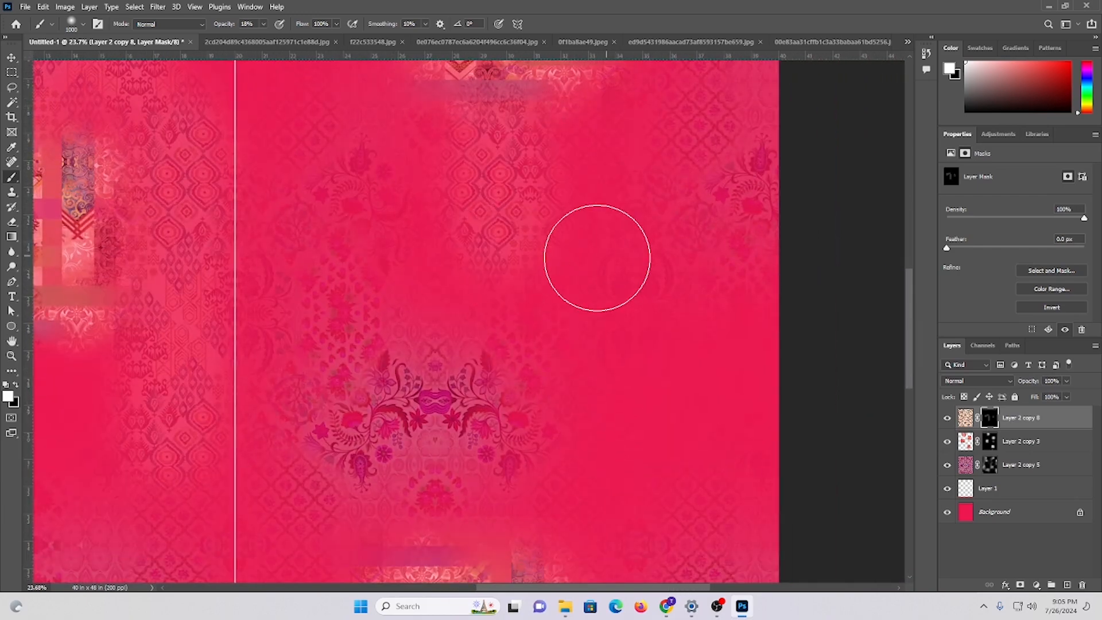
pyautogui.scroll(1, 598, 256)
pyautogui.moveTo(404, 245)
pyautogui.mouseDown()
pyautogui.moveTo(450, 436)
pyautogui.moveTo(439, 466)
pyautogui.mouseUp()
pyautogui.moveTo(435, 342); pyautogui.dragTo(409, 251)
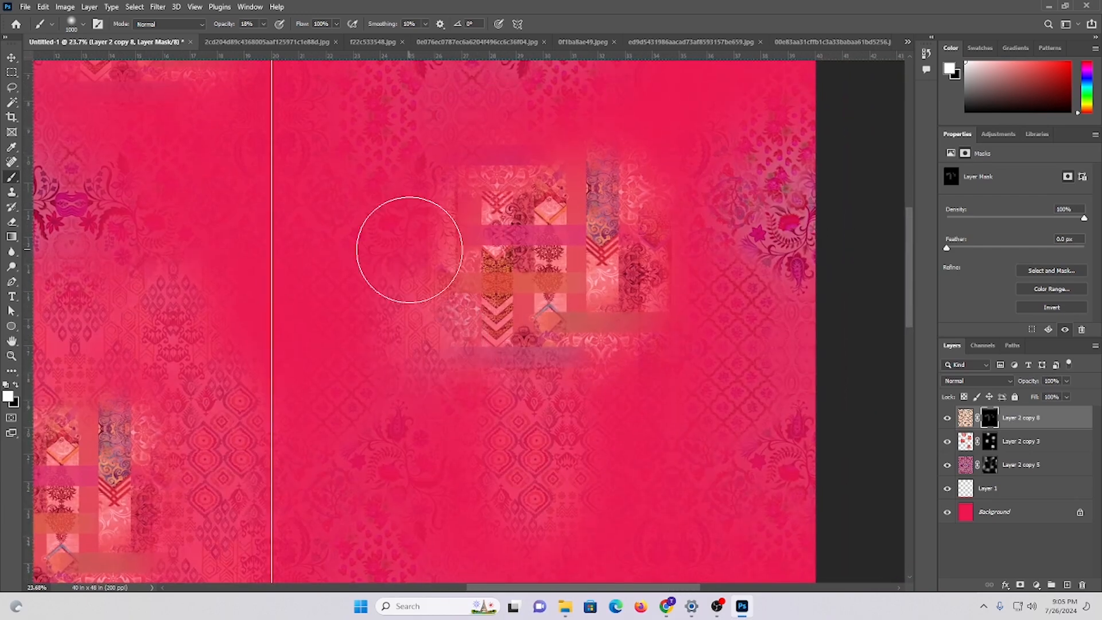
# - Extend the revealed geometric pattern above and along the right side of the upper-right patchwork block
pyautogui.scroll(1, 586, 267)
pyautogui.moveTo(527, 206)
pyautogui.mouseDown()
pyautogui.moveTo(527, 175)
pyautogui.moveTo(625, 192)
pyautogui.mouseUp()
pyautogui.moveTo(626, 192)
pyautogui.mouseDown()
pyautogui.moveTo(530, 275)
pyautogui.moveTo(544, 246)
pyautogui.moveTo(567, 277)
pyautogui.mouseUp()
pyautogui.moveTo(571, 337)
pyautogui.mouseDown()
pyautogui.moveTo(554, 273)
pyautogui.moveTo(560, 380)
pyautogui.mouseUp()
pyautogui.moveTo(566, 457); pyautogui.dragTo(561, 357)
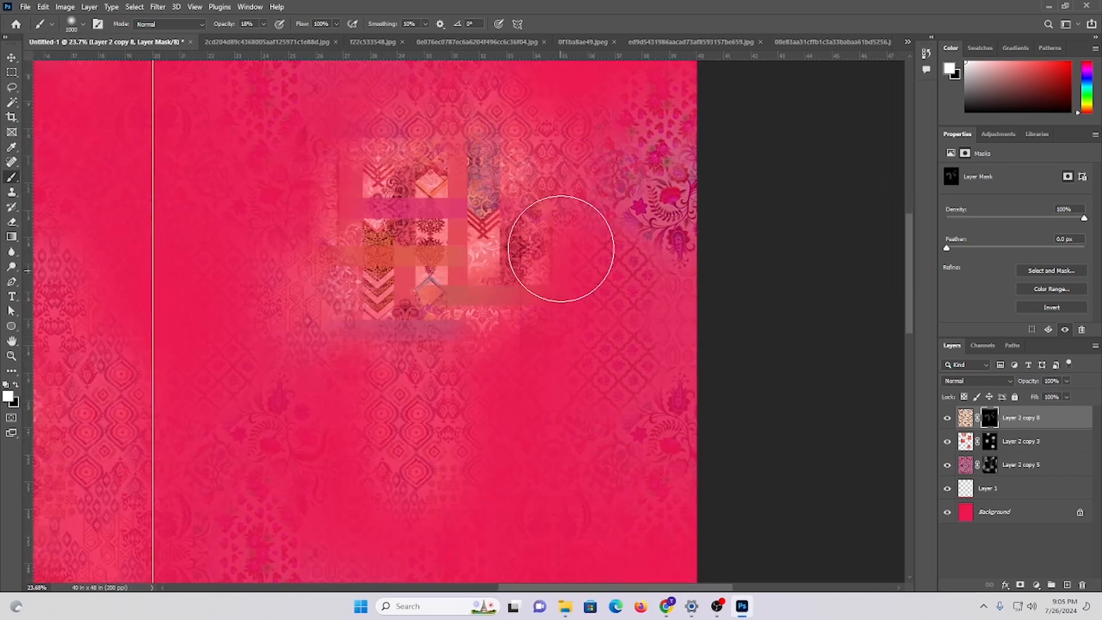
pyautogui.moveTo(563, 249); pyautogui.dragTo(541, 373)
pyautogui.moveTo(523, 469); pyautogui.dragTo(525, 264)
pyautogui.moveTo(525, 172)
pyautogui.mouseDown()
pyautogui.moveTo(529, 118)
pyautogui.moveTo(532, 129)
pyautogui.mouseUp()
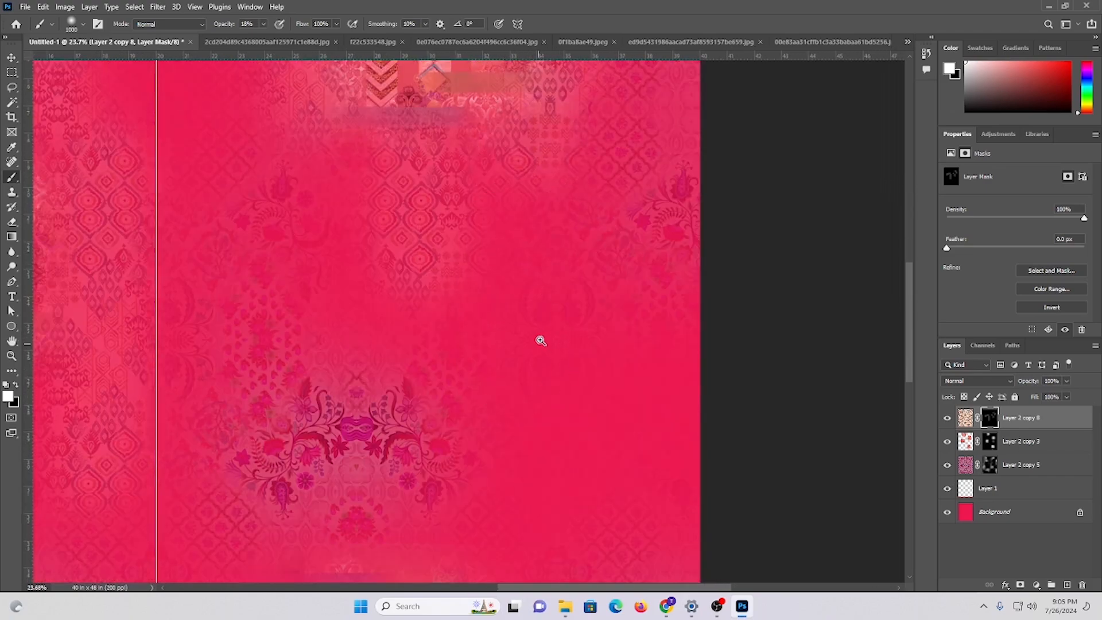
# - Brush the mask to reveal the geometric pattern between the lower-right patchwork block and the floral motif above it
pyautogui.moveTo(470, 311); pyautogui.dragTo(453, 301)
pyautogui.moveTo(521, 434); pyautogui.dragTo(517, 392)
pyautogui.moveTo(513, 399); pyautogui.dragTo(554, 399)
pyautogui.moveTo(465, 212); pyautogui.dragTo(461, 321)
pyautogui.moveTo(549, 206)
pyautogui.mouseDown()
pyautogui.moveTo(535, 386)
pyautogui.moveTo(389, 239)
pyautogui.mouseUp()
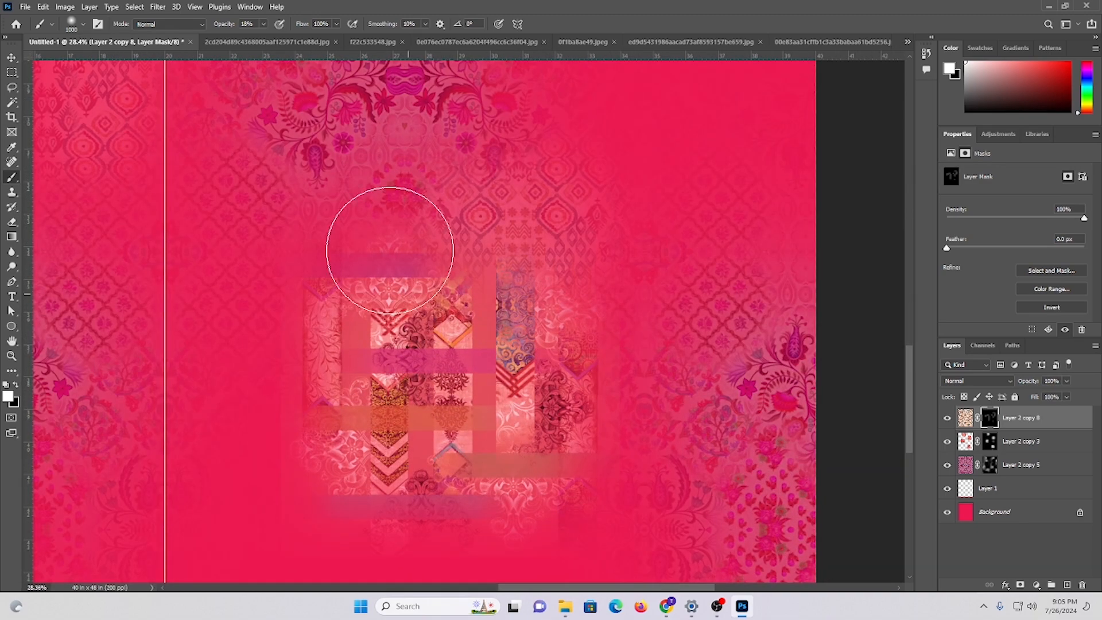
# - Reveal the geometric pattern left of and below the lower-right patchwork block, down to the canvas's bottom edge
pyautogui.moveTo(313, 355); pyautogui.dragTo(307, 234)
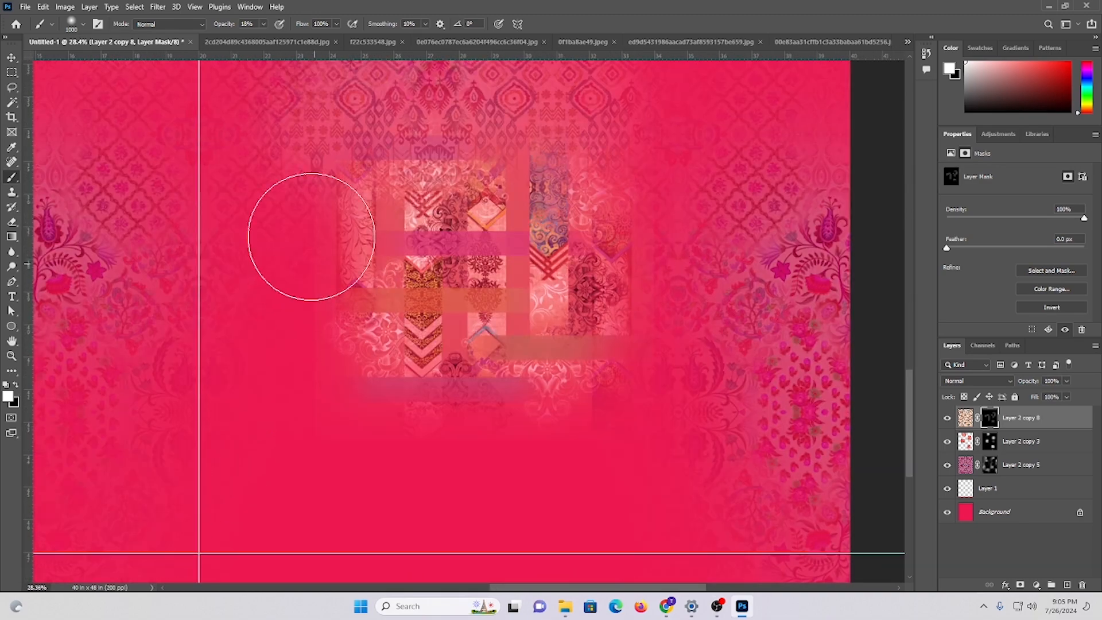
pyautogui.moveTo(307, 480); pyautogui.dragTo(352, 359)
pyautogui.moveTo(387, 508); pyautogui.dragTo(389, 547)
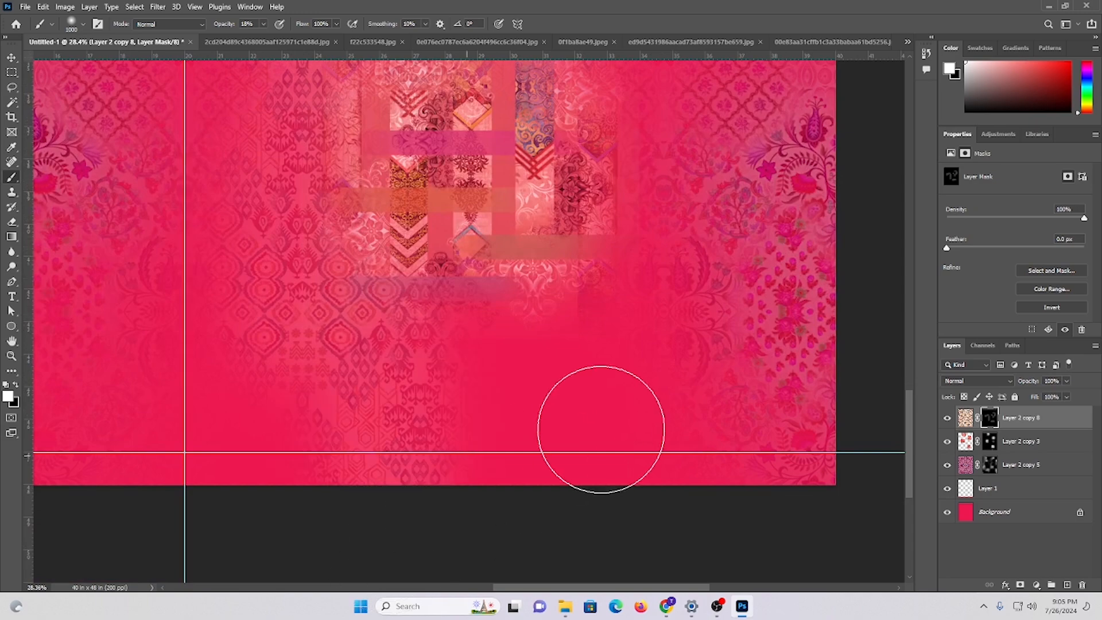
pyautogui.scroll(2, 597, 424)
pyautogui.moveTo(511, 374); pyautogui.dragTo(509, 617)
pyautogui.moveTo(634, 331); pyautogui.dragTo(649, 614)
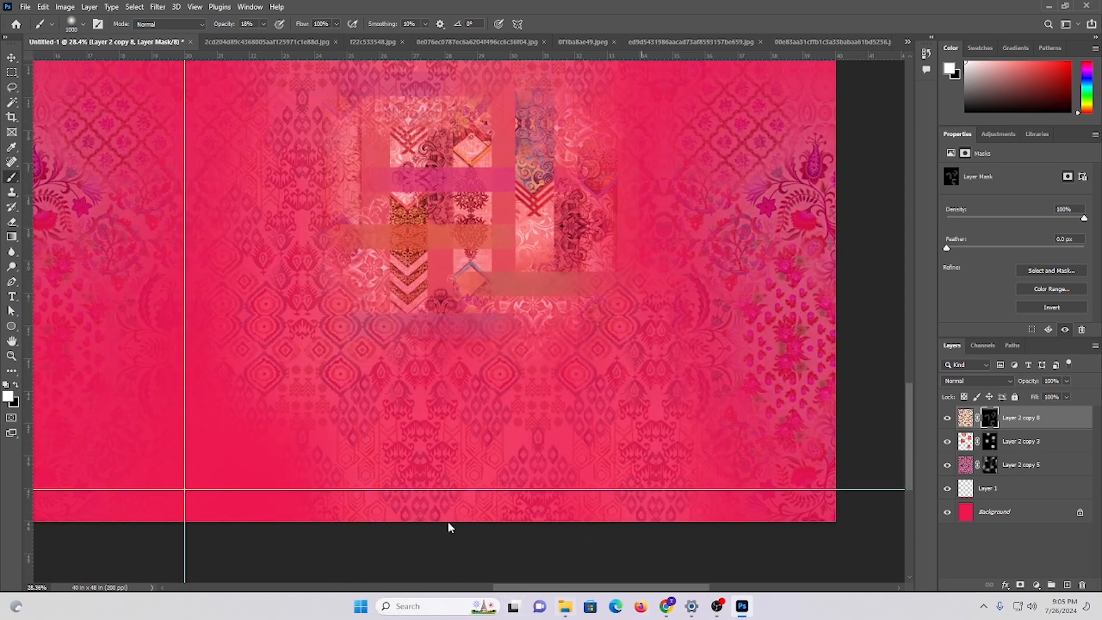
# - Reveal the geometric pattern beneath the middle-left patchwork block and up through the left half of the canvas
pyautogui.moveTo(273, 391)
pyautogui.mouseDown()
pyautogui.moveTo(652, 361)
pyautogui.moveTo(647, 548)
pyautogui.mouseUp()
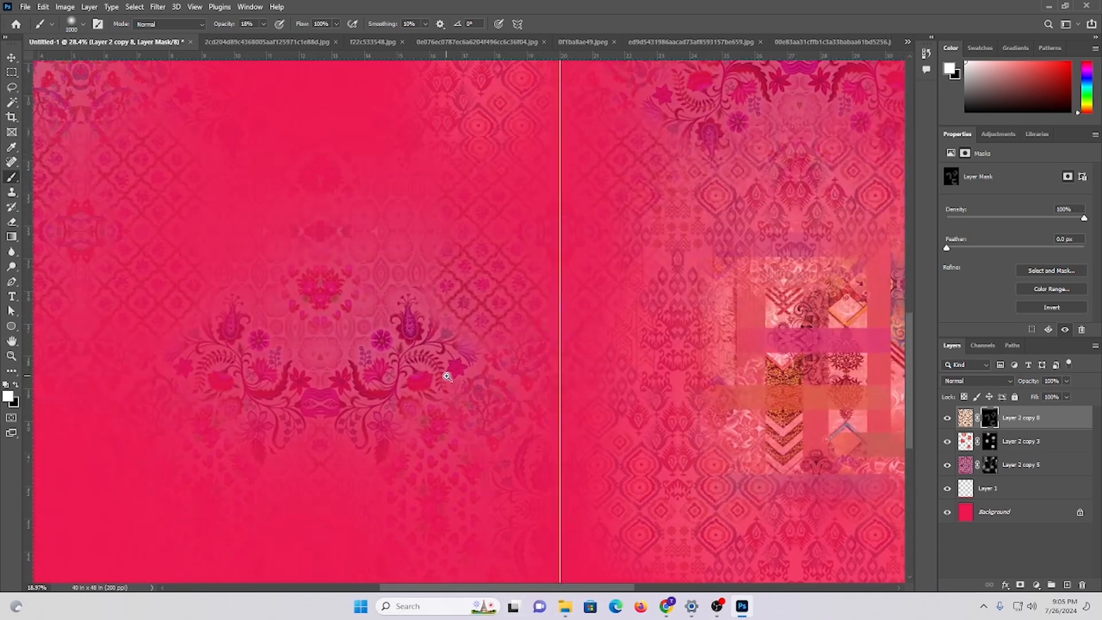
pyautogui.moveTo(448, 377); pyautogui.dragTo(470, 379)
pyautogui.scroll(3, 470, 379)
pyautogui.moveTo(382, 285); pyautogui.dragTo(408, 371)
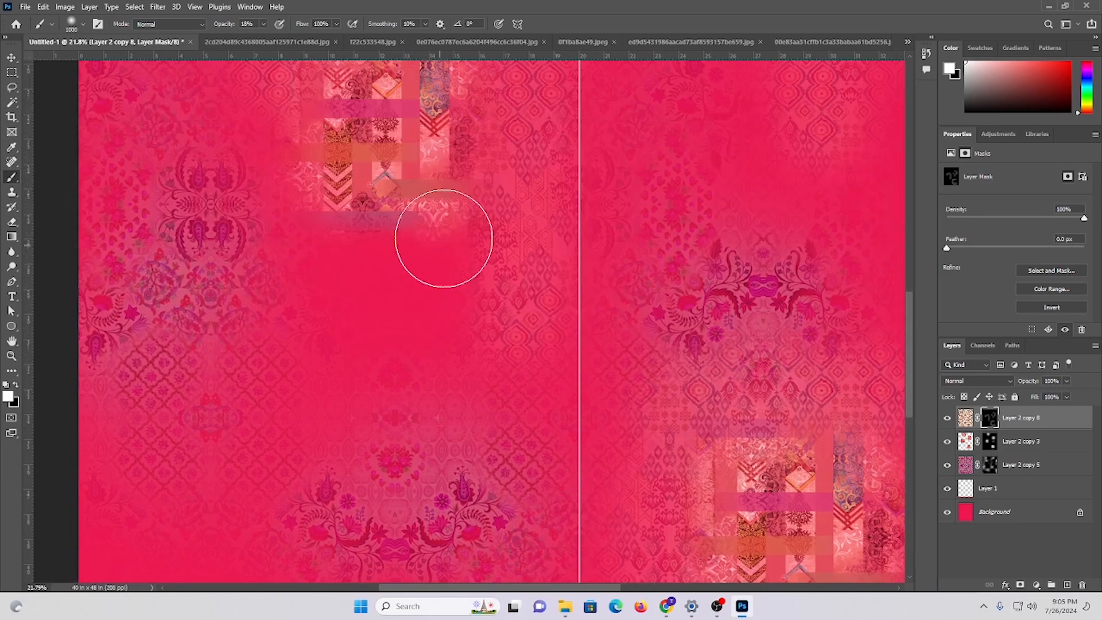
pyautogui.moveTo(444, 238); pyautogui.dragTo(298, 300)
pyautogui.moveTo(392, 305)
pyautogui.mouseDown()
pyautogui.moveTo(329, 291)
pyautogui.moveTo(367, 325)
pyautogui.mouseUp()
pyautogui.moveTo(319, 220); pyautogui.dragTo(320, 362)
pyautogui.moveTo(352, 394); pyautogui.dragTo(348, 585)
pyautogui.moveTo(383, 261); pyautogui.dragTo(385, 370)
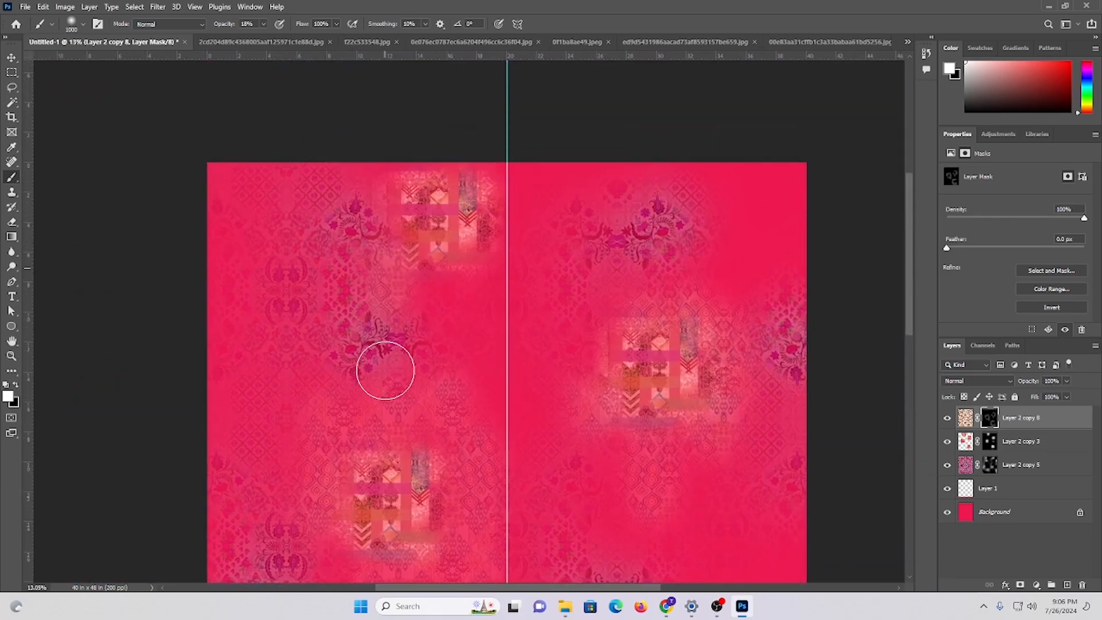
# - Brush in the geometric pattern just right of the vertical guide near the canvas top and in the top-right corner
pyautogui.scroll(2, 391, 337)
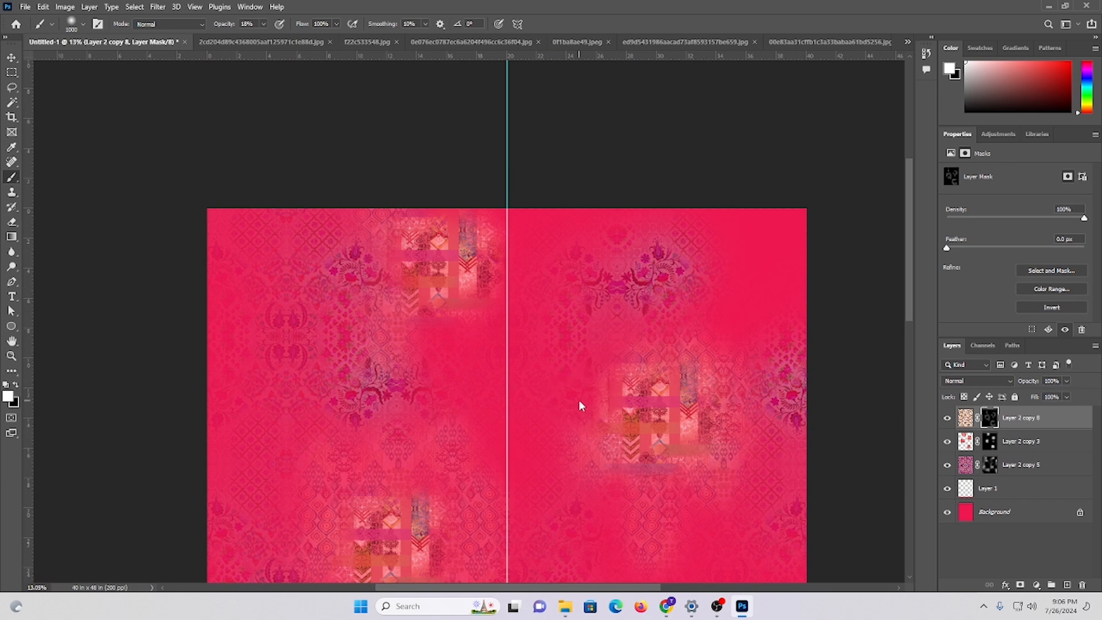
pyautogui.moveTo(516, 190); pyautogui.dragTo(510, 253)
pyautogui.moveTo(560, 179); pyautogui.dragTo(554, 368)
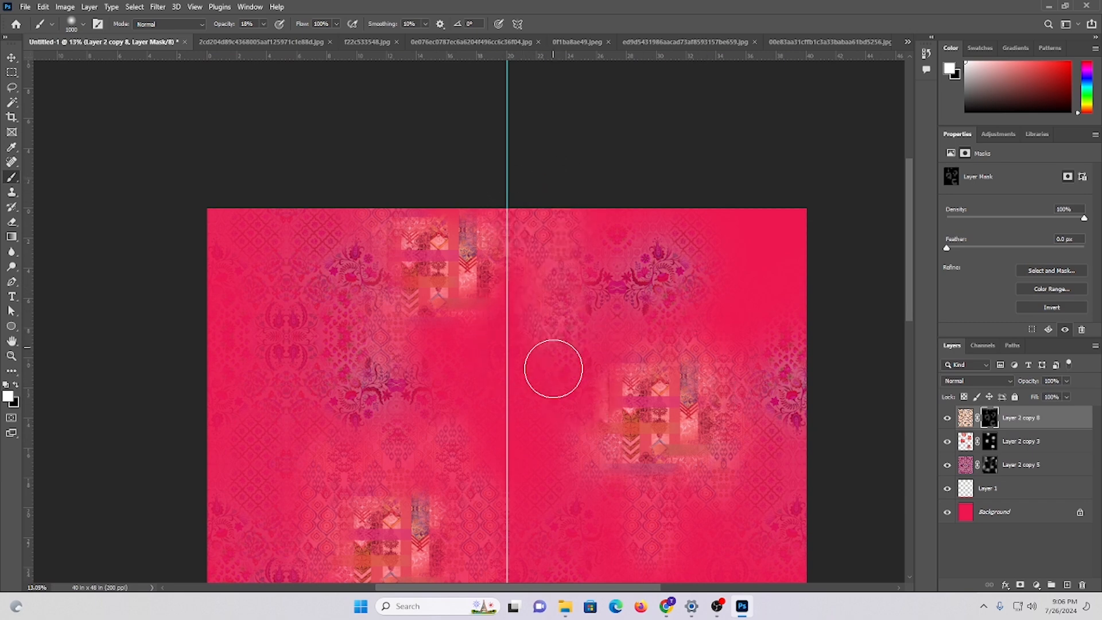
pyautogui.moveTo(734, 230); pyautogui.dragTo(809, 282)
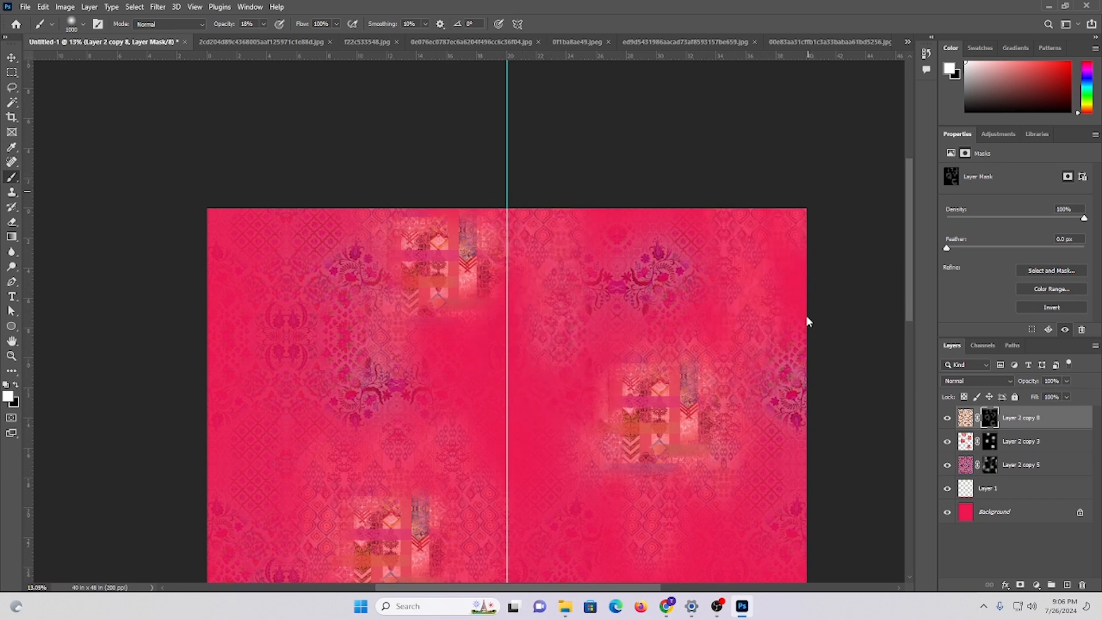
# - Undo the first stroke at the canvas's right edge and repaint the geometric pattern there between the two edge floral motifs
pyautogui.scroll(-3, 571, 283)
pyautogui.hscroll(1, 792, 446)
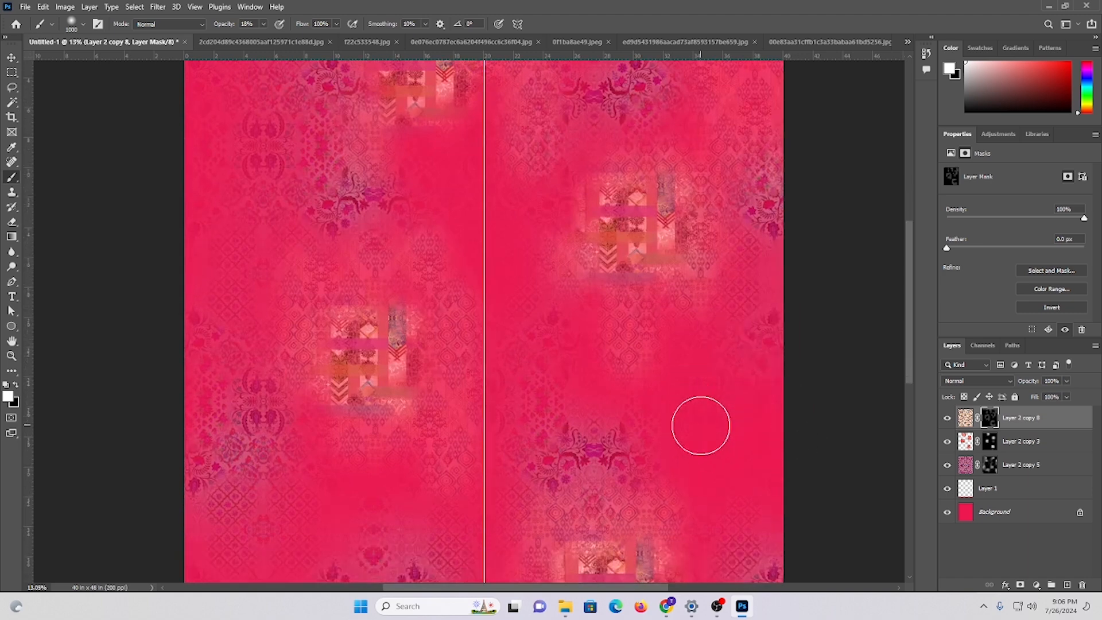
pyautogui.scroll(-2, 701, 425)
pyautogui.moveTo(772, 310); pyautogui.dragTo(786, 457)
pyautogui.hotkey('ctrl', 'z')
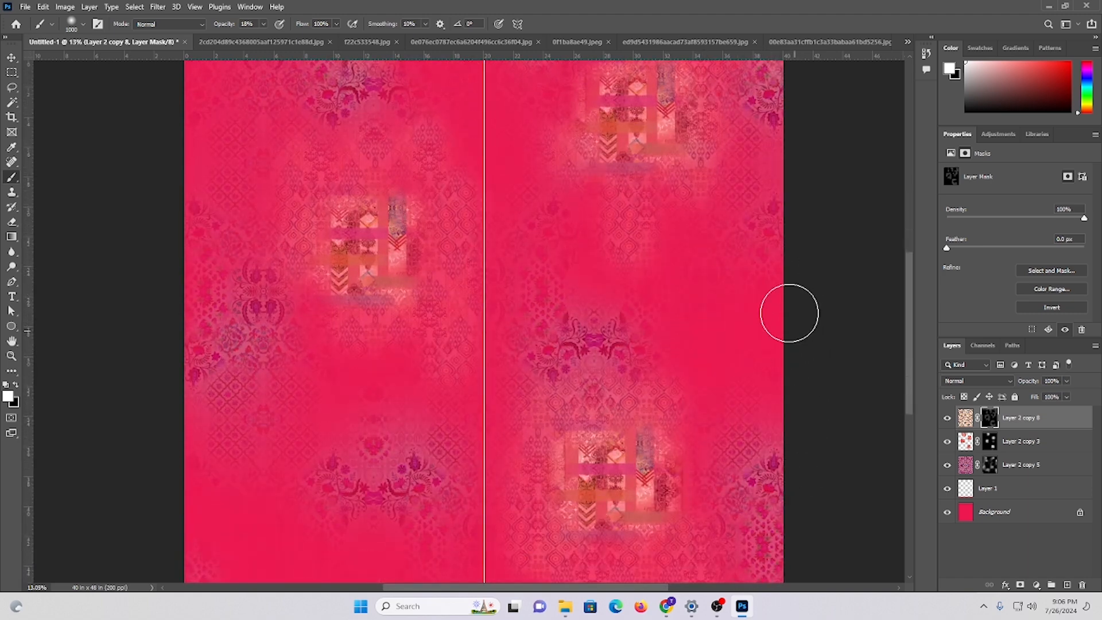
pyautogui.moveTo(775, 289)
pyautogui.mouseDown()
pyautogui.moveTo(783, 445)
pyautogui.moveTo(796, 465)
pyautogui.mouseUp()
pyautogui.moveTo(729, 264); pyautogui.dragTo(758, 448)
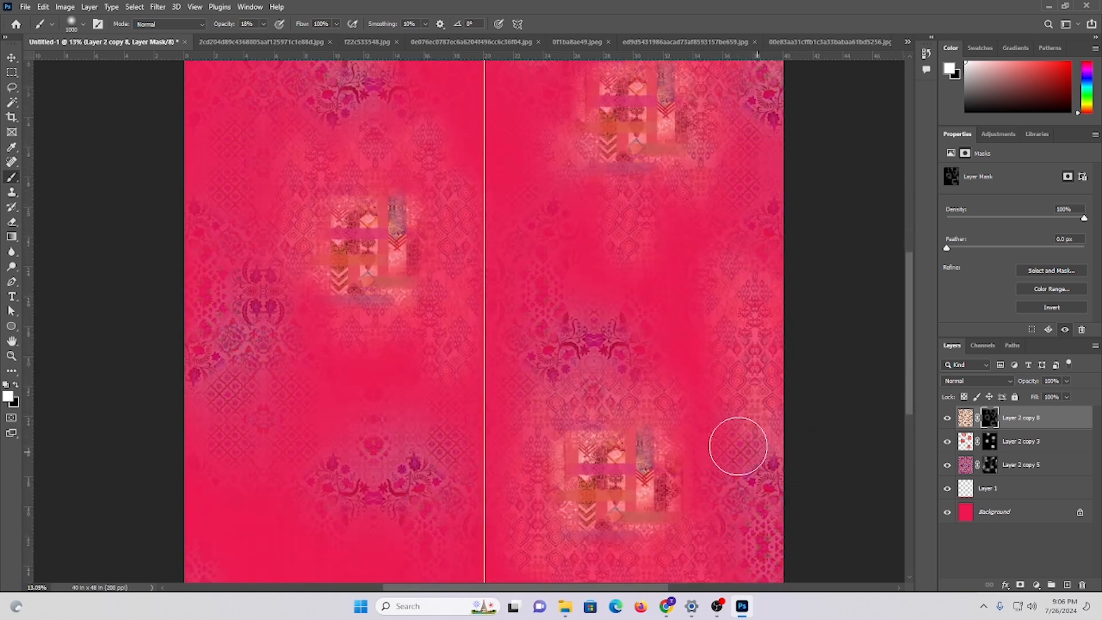
# - Enlarge the brush to 1500 px and reveal the geometric pattern across the lower-left area below the floral motif
pyautogui.scroll(-2, 597, 448)
pyautogui.moveTo(291, 440); pyautogui.dragTo(287, 519)
pyautogui.scroll(-2, 257, 455)
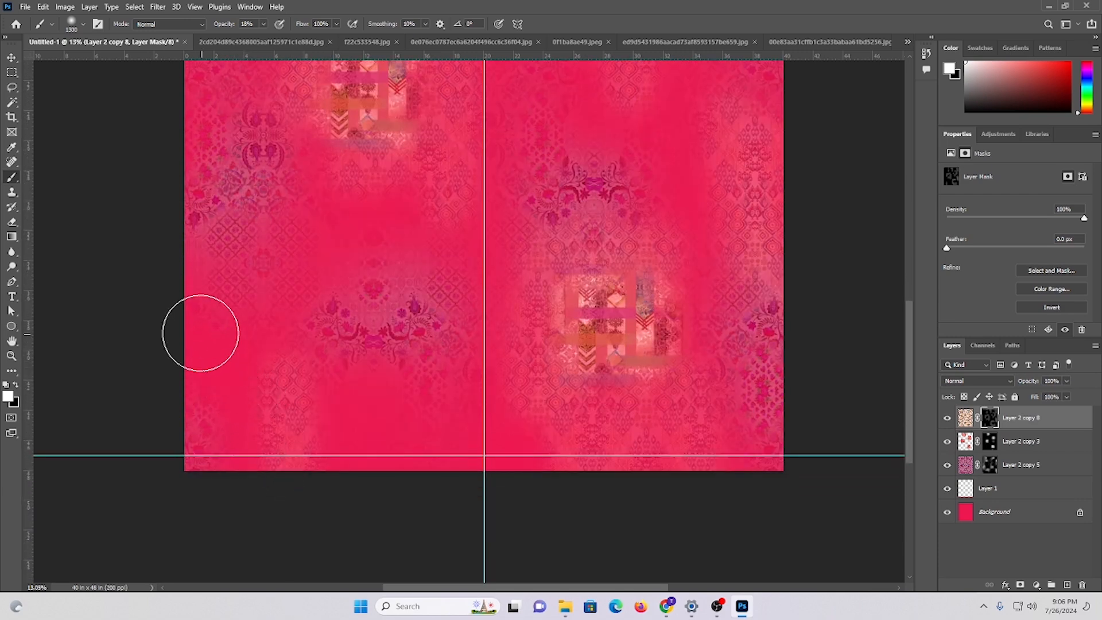
pyautogui.moveTo(200, 332); pyautogui.dragTo(224, 565)
pyautogui.scroll(-2, 397, 452)
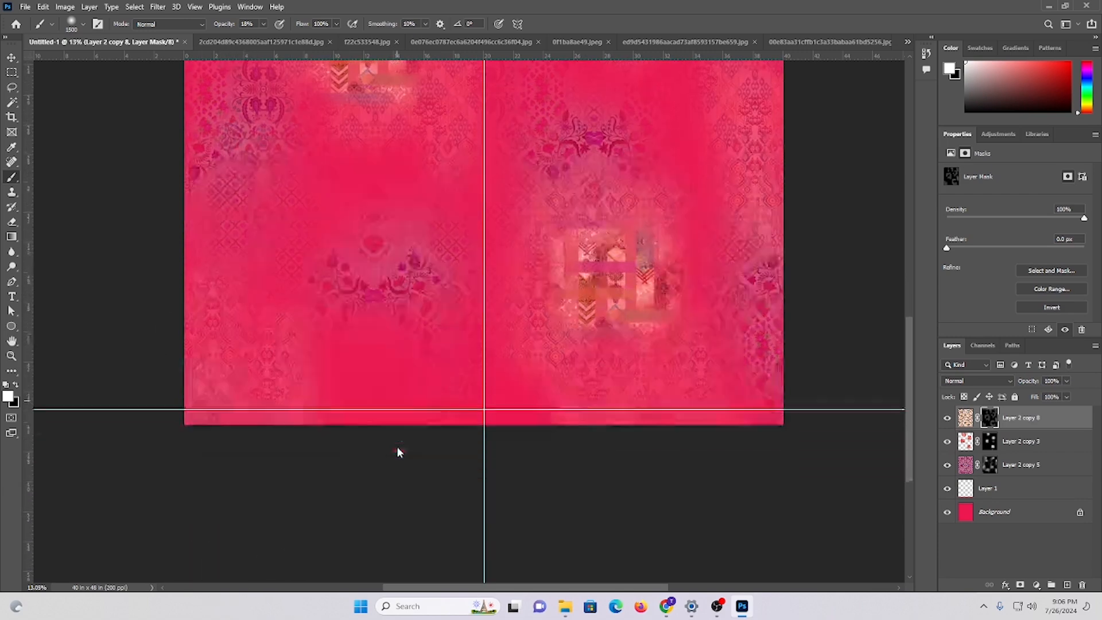
pyautogui.moveTo(333, 339); pyautogui.dragTo(391, 470)
pyautogui.scroll(3, 441, 450)
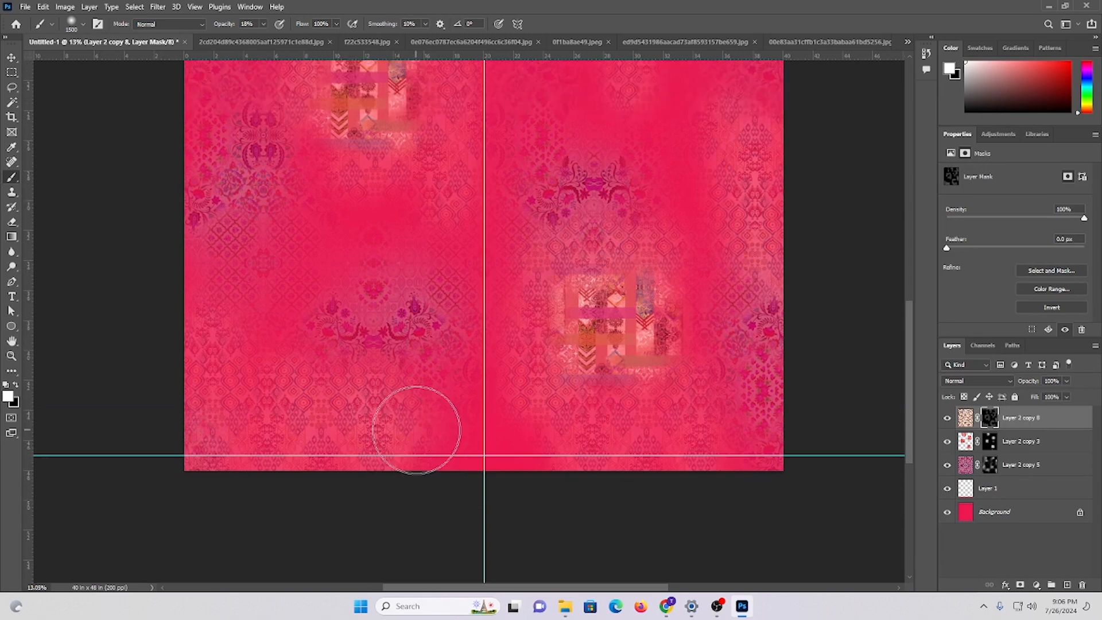
# - Blend the geometric pattern into the remaining plain gaps between motifs, mainly in the canvas's left half
pyautogui.scroll(1, 315, 414)
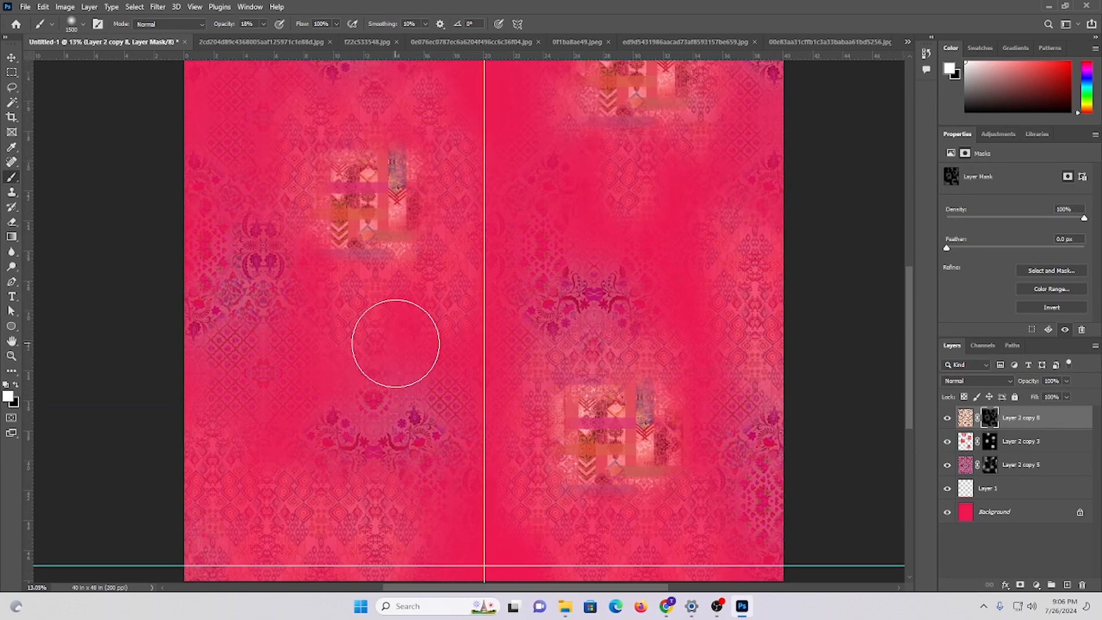
pyautogui.scroll(5, 275, 480)
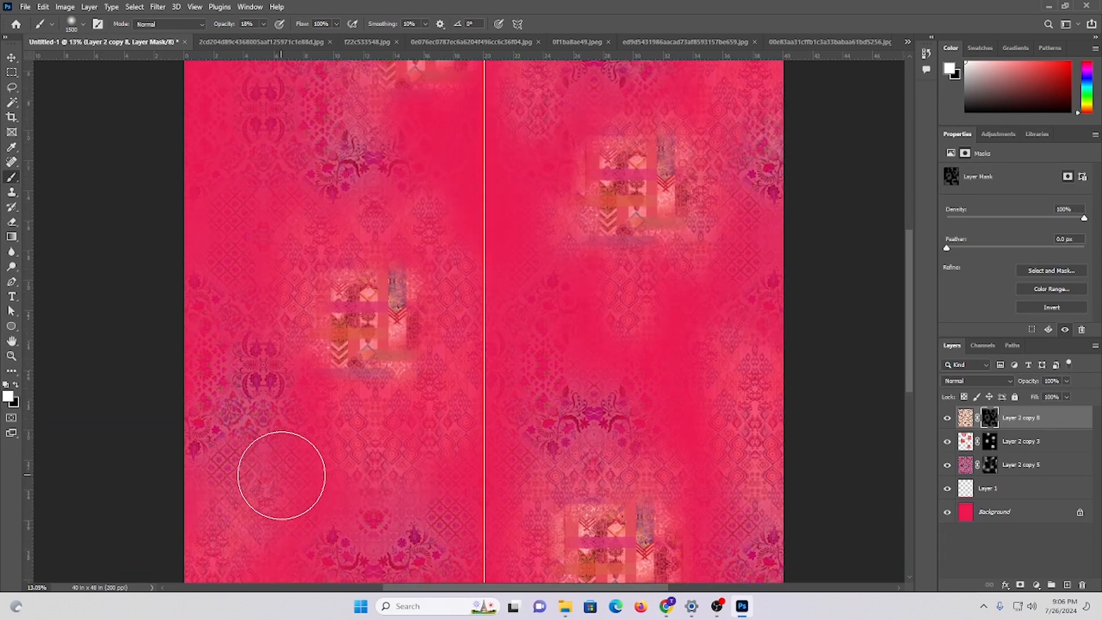
pyautogui.scroll(1, 256, 374)
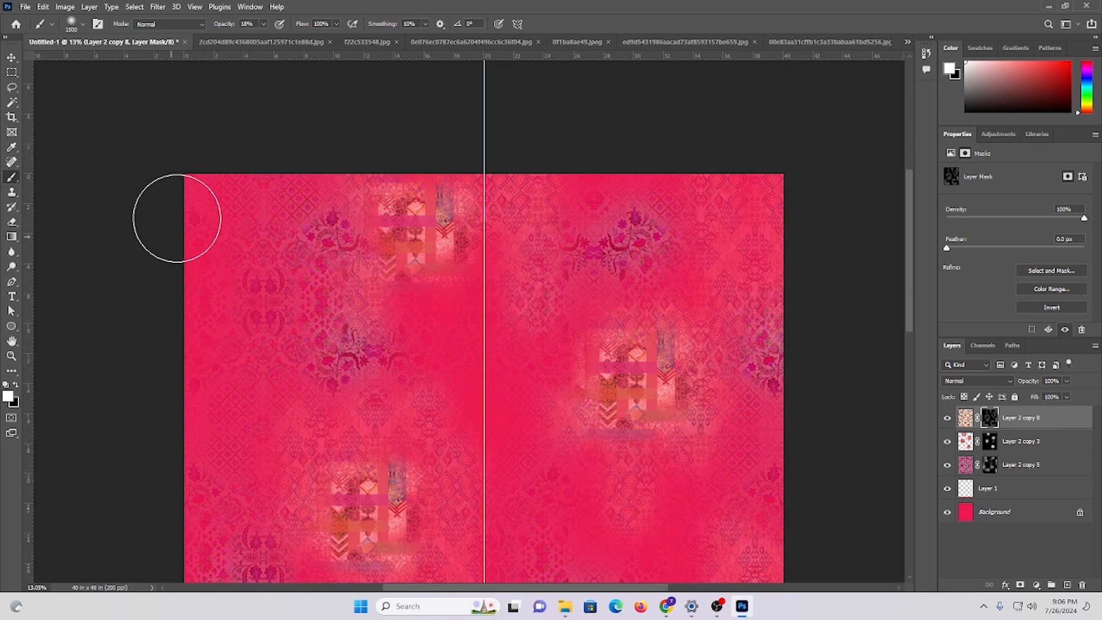
pyautogui.scroll(-1, 464, 434)
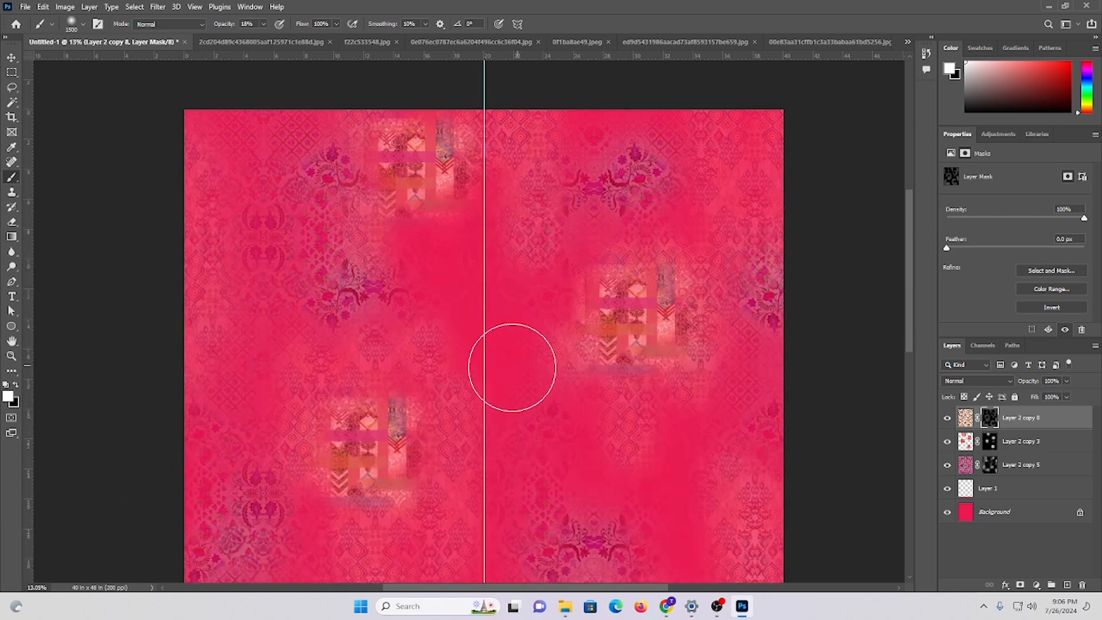
pyautogui.scroll(-1, 513, 368)
pyautogui.scroll(-1, 455, 423)
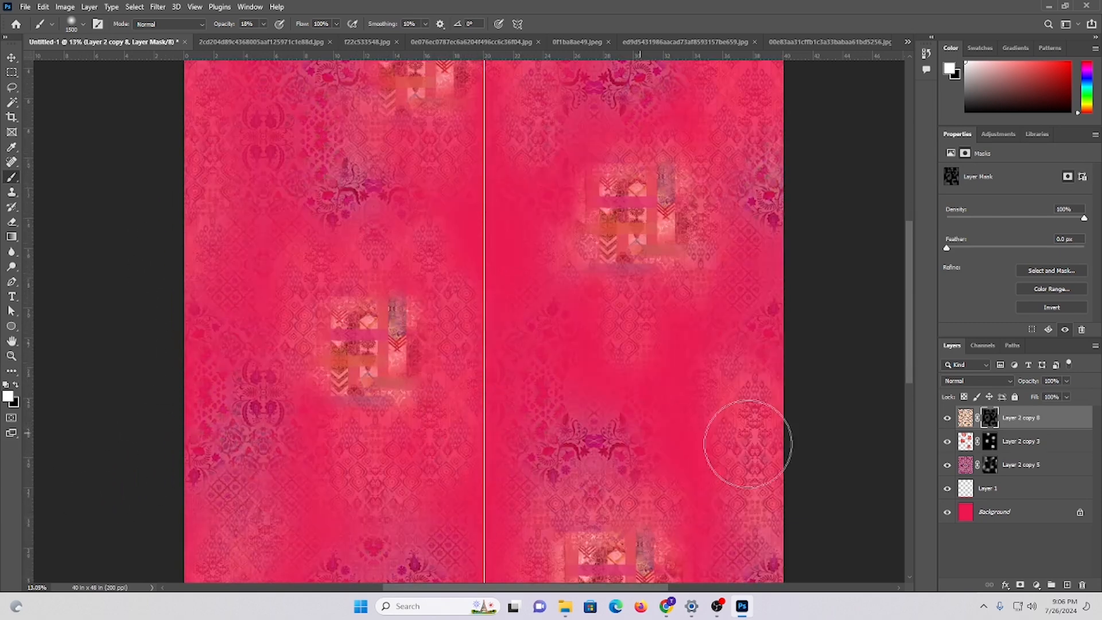
pyautogui.scroll(1, 683, 517)
pyautogui.scroll(-2, 676, 494)
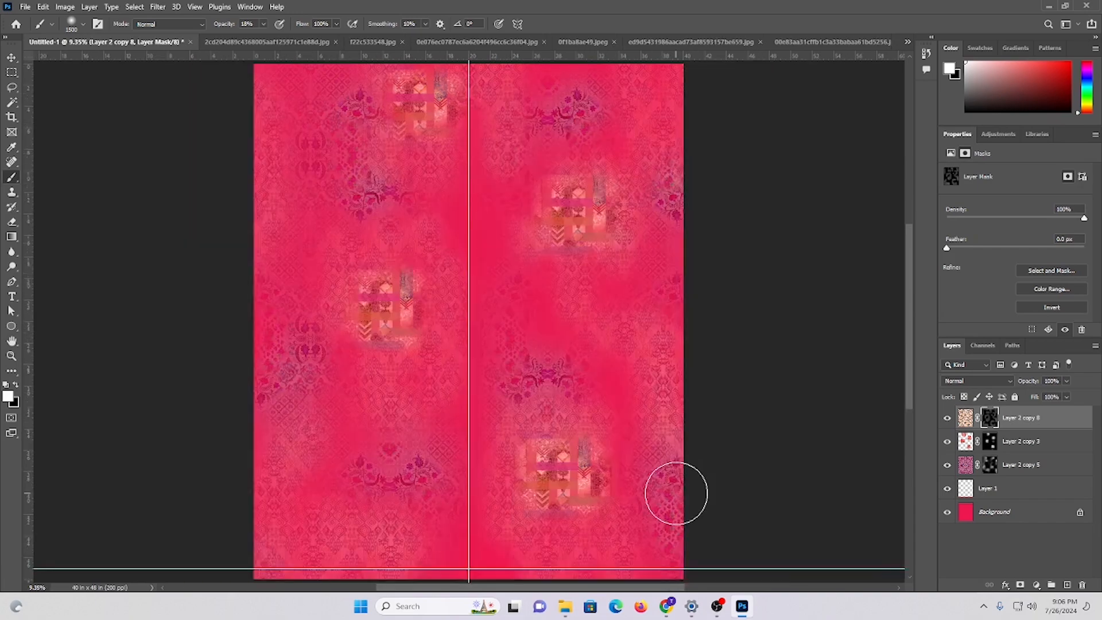
pyautogui.moveTo(470, 329)
pyautogui.mouseDown()
pyautogui.moveTo(528, 346)
pyautogui.moveTo(455, 337)
pyautogui.mouseUp()
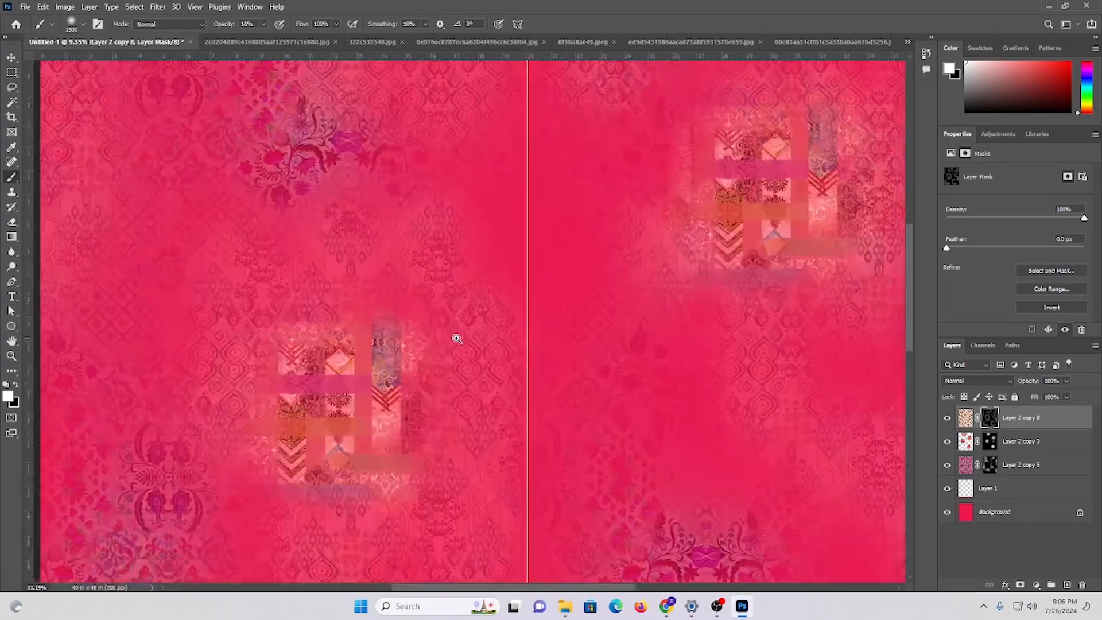
pyautogui.scroll(3, 517, 333)
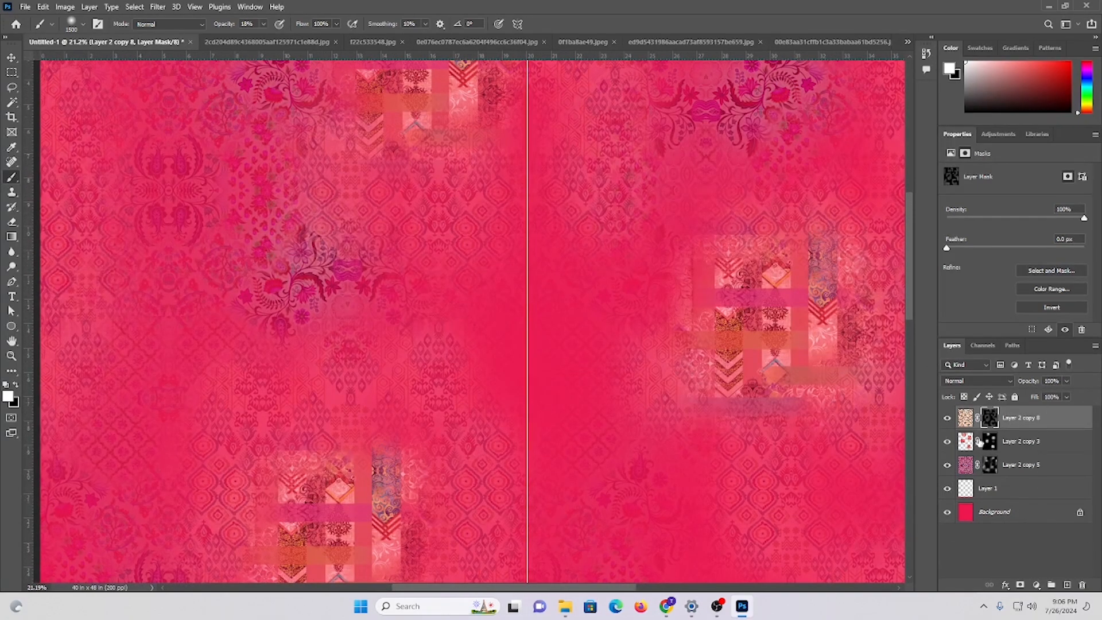
# - Recolour the Layer 2 copy 8 artwork with Hue/Saturation: hue +34, saturation +27, lightness -12
pyautogui.click(964, 419)
pyautogui.hotkey('ctrl', 'u')
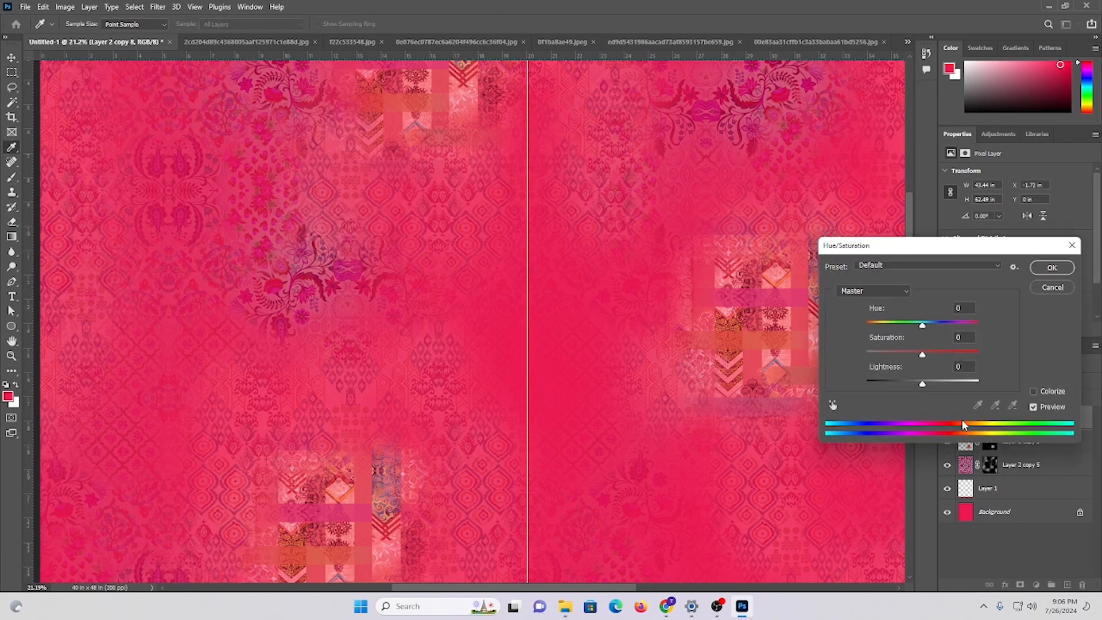
pyautogui.moveTo(928, 385)
pyautogui.mouseDown()
pyautogui.moveTo(941, 385)
pyautogui.moveTo(900, 387)
pyautogui.moveTo(916, 387)
pyautogui.mouseUp()
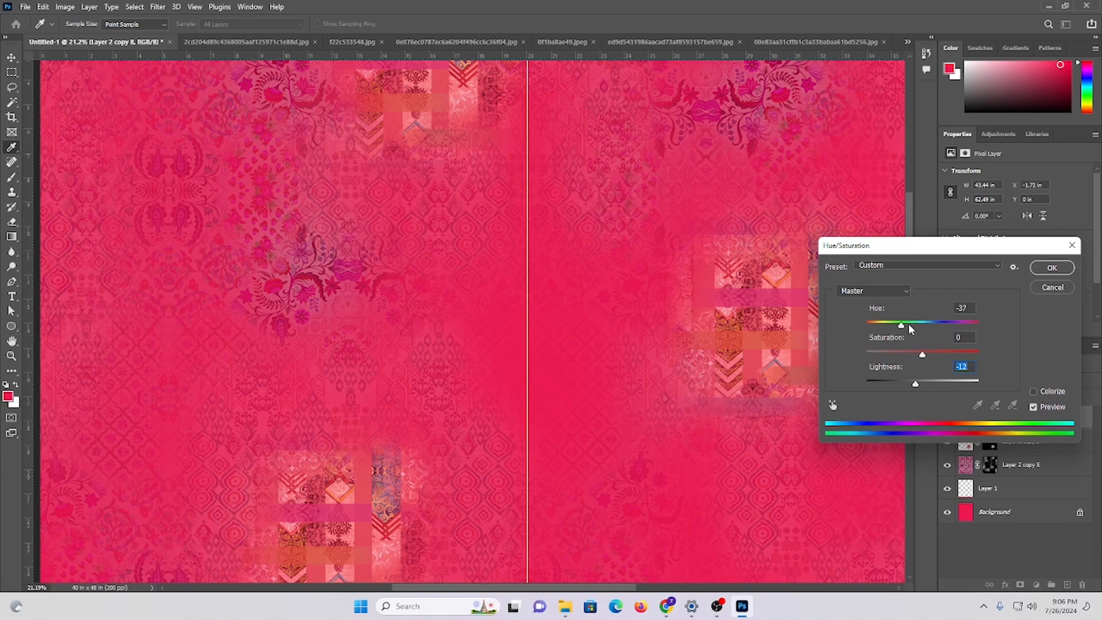
pyautogui.moveTo(909, 325); pyautogui.dragTo(910, 356)
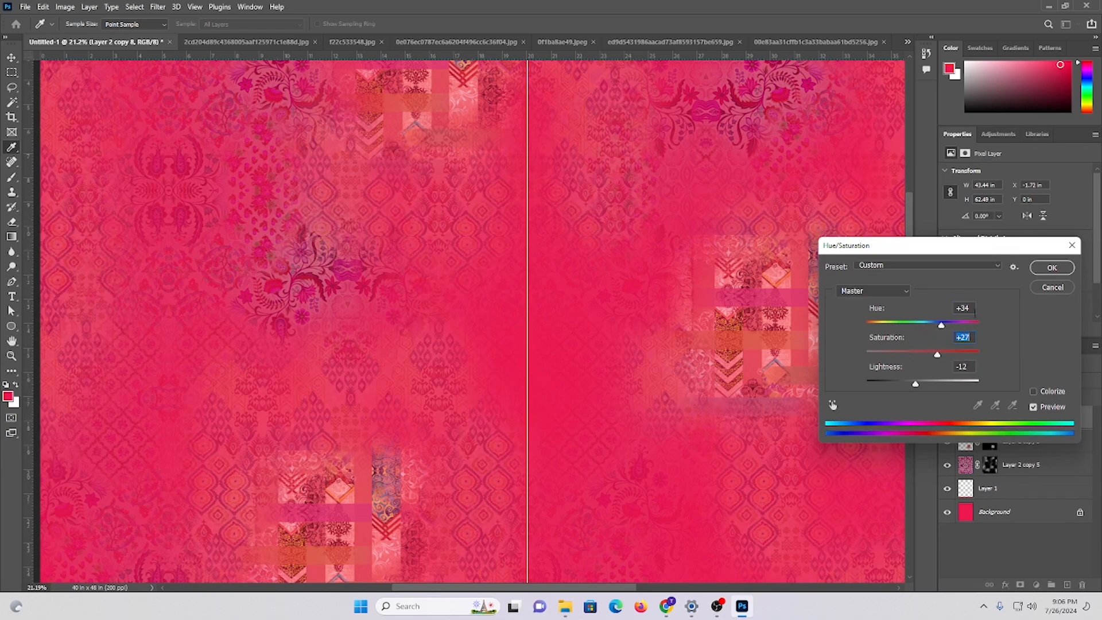
pyautogui.click(1042, 268)
# - Lower the layer opacity of the floral artwork on Layer 2 copy 5
pyautogui.scroll(-3, 645, 343)
pyautogui.hotkey('ctrl', '0')
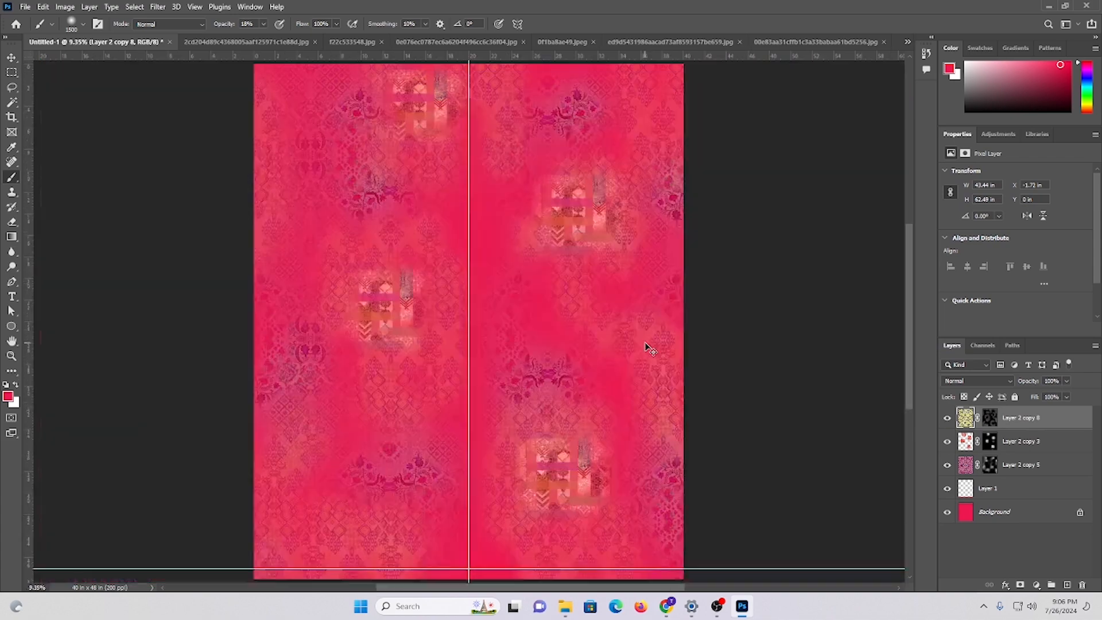
pyautogui.moveTo(567, 313)
pyautogui.mouseDown()
pyautogui.moveTo(463, 283)
pyautogui.moveTo(492, 288)
pyautogui.mouseUp()
pyautogui.scroll(-2, 468, 283)
pyautogui.press('v')
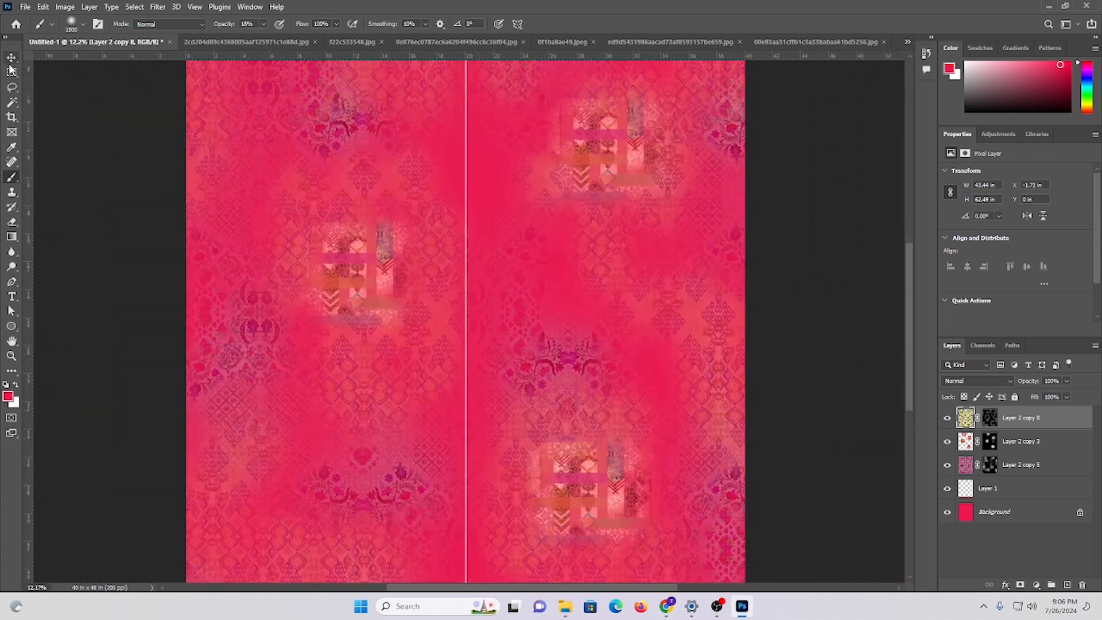
pyautogui.click(548, 364)
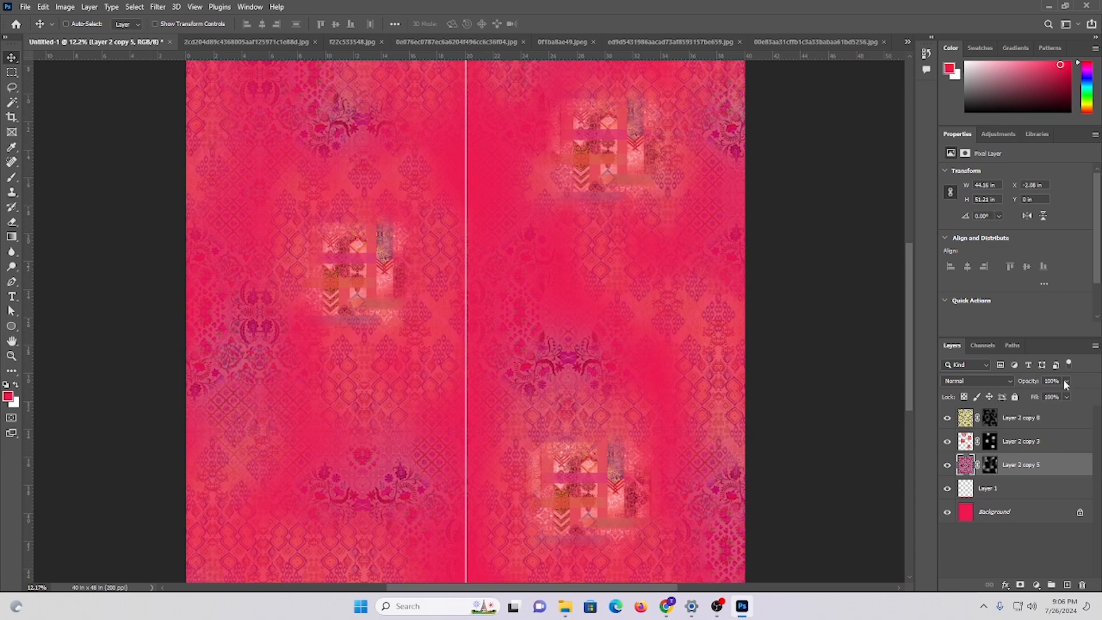
pyautogui.moveTo(1066, 382); pyautogui.dragTo(1063, 399)
# - Reduce the opacity of the patchwork motif layer, Layer 2 copy 3, to 67%
pyautogui.click(599, 493)
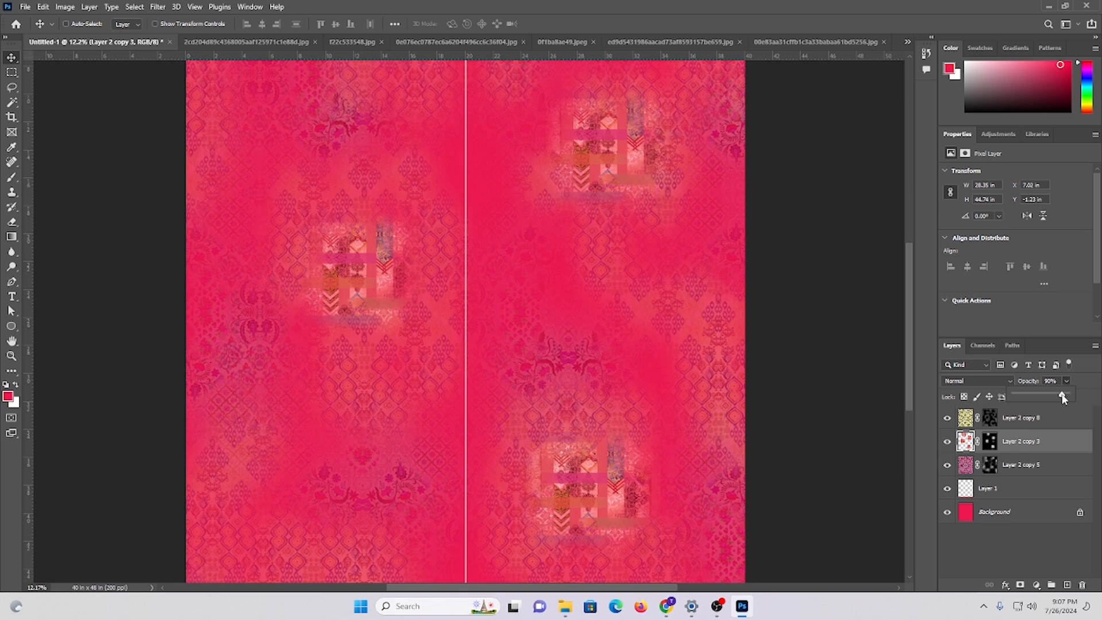
pyautogui.moveTo(1055, 396); pyautogui.dragTo(1050, 397)
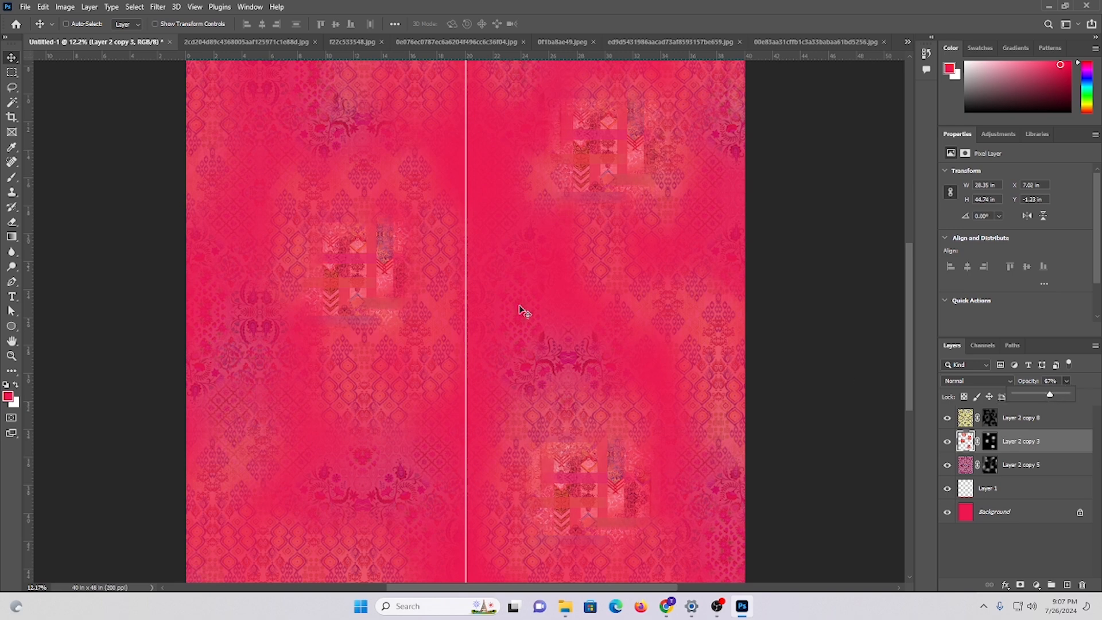
pyautogui.scroll(2, 525, 311)
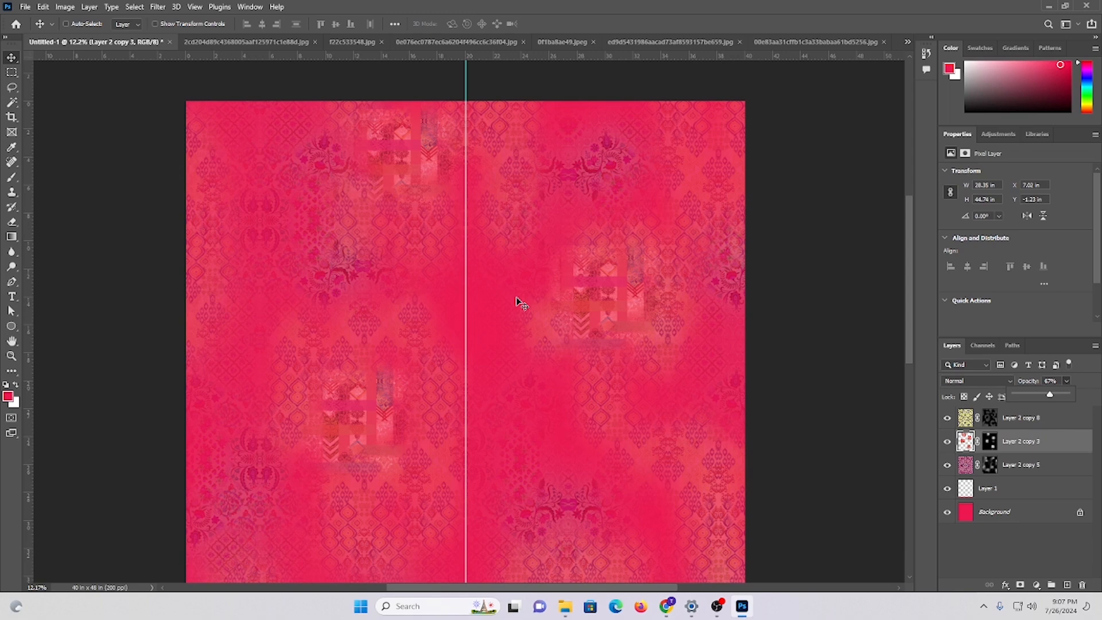
pyautogui.scroll(-3, 442, 224)
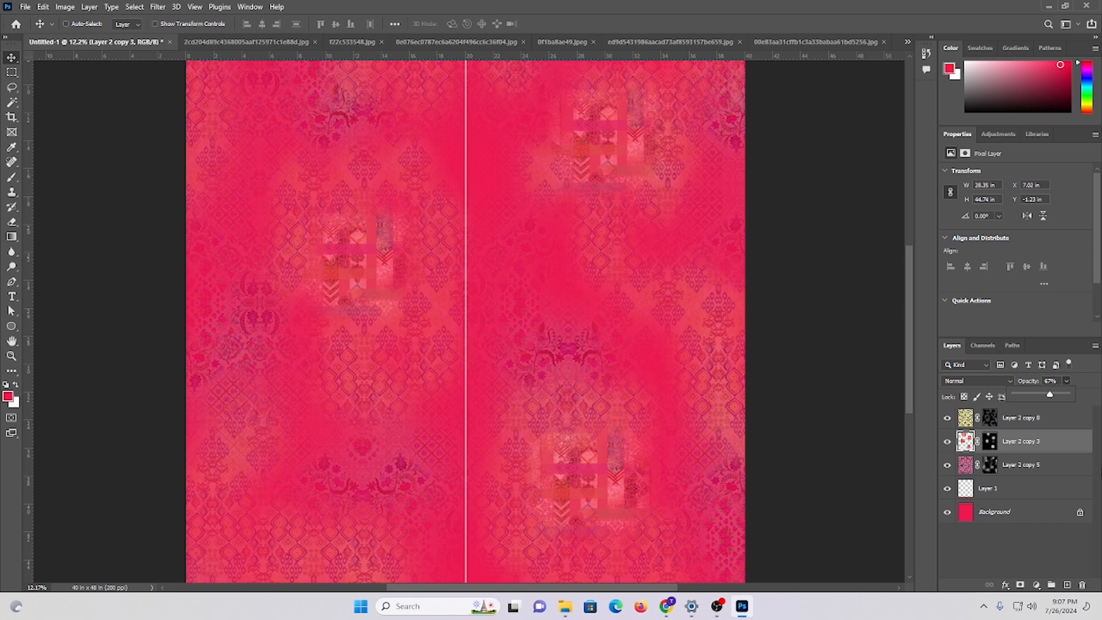
# - Add a blank layer directly above the Background layer and set the background colour to mint green #3df5b6
pyautogui.click(994, 515)
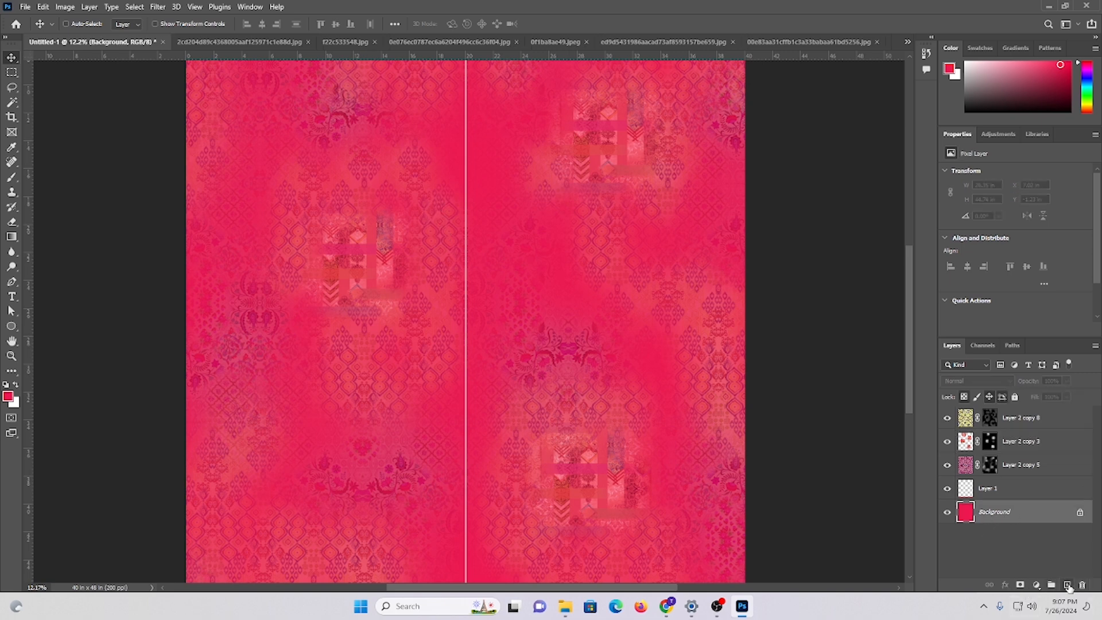
pyautogui.click(1068, 585)
pyautogui.click(15, 402)
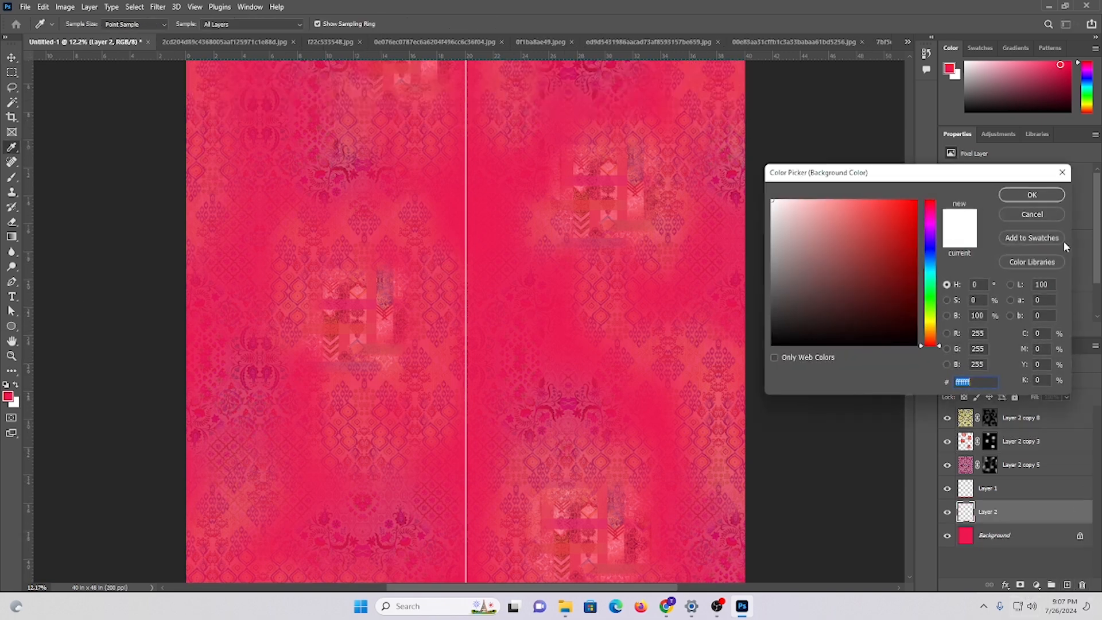
pyautogui.click(931, 290)
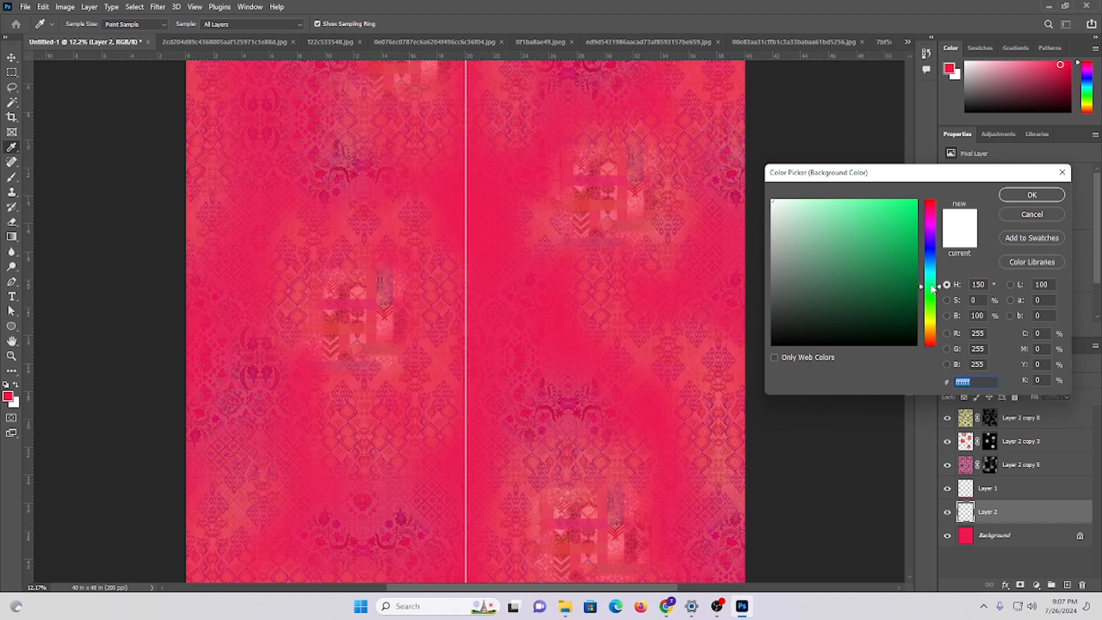
pyautogui.moveTo(932, 290); pyautogui.dragTo(934, 277)
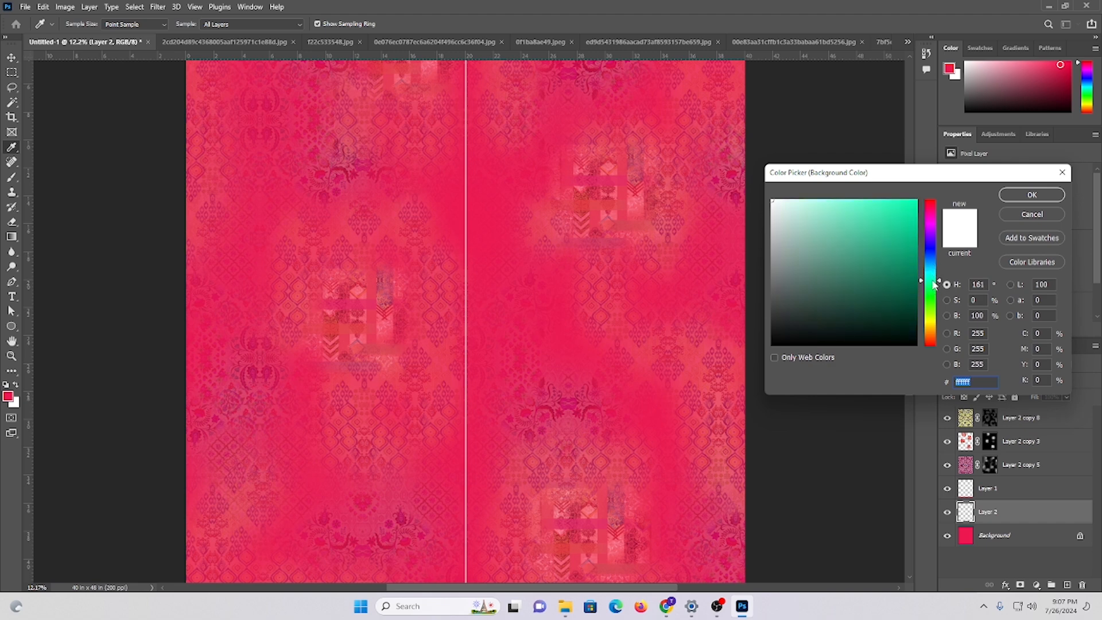
pyautogui.click(888, 208)
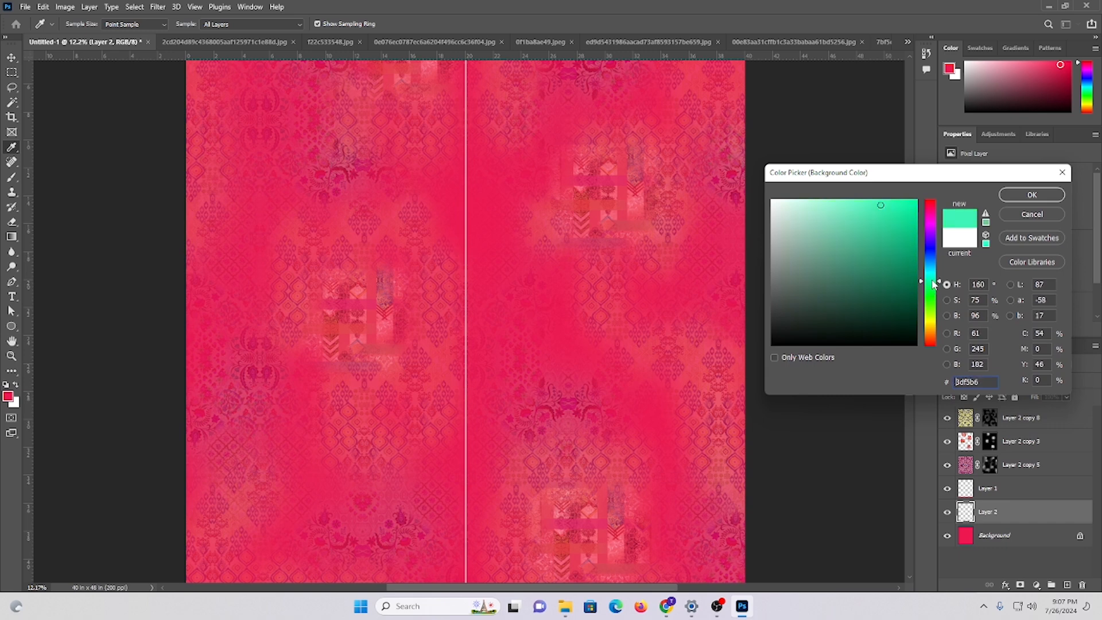
pyautogui.click(1032, 194)
pyautogui.scroll(2, 456, 288)
pyautogui.press('v')
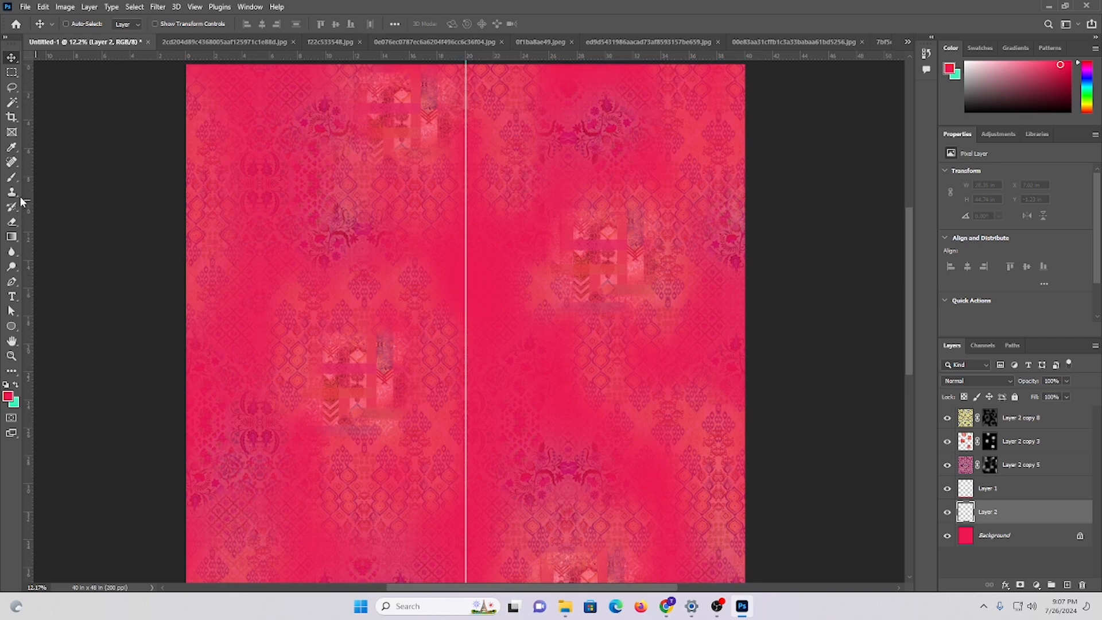
# - Enlarge the soft brush to 2700 px for painting on Layer 2
pyautogui.click(12, 177)
pyautogui.scroll(-2, 480, 251)
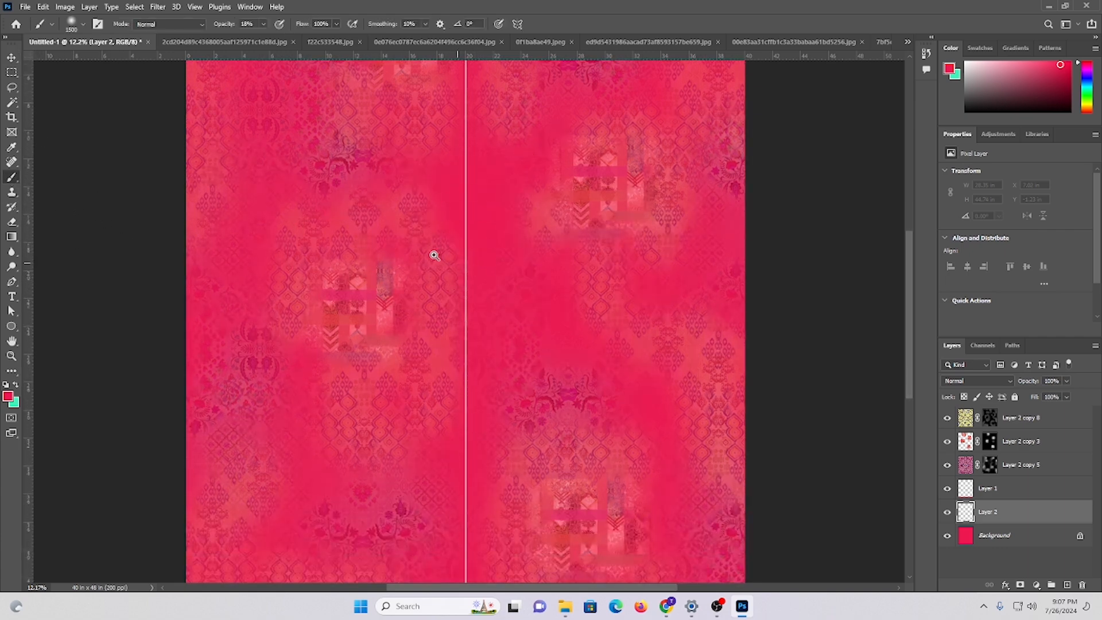
pyautogui.moveTo(406, 239); pyautogui.dragTo(443, 238)
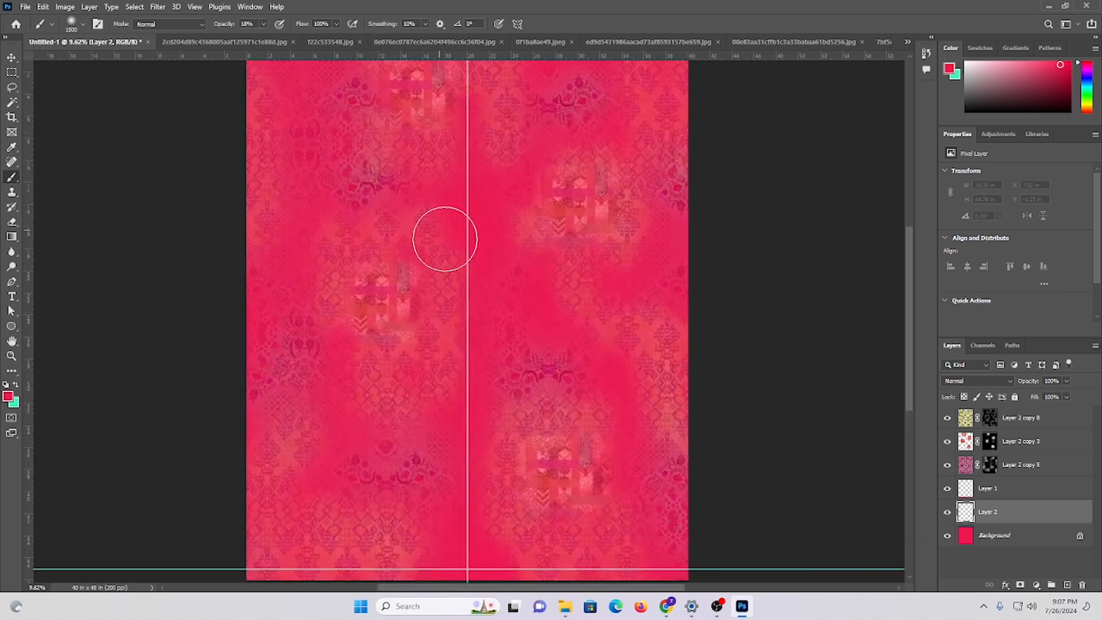
pyautogui.press(']')
pyautogui.press(']')
pyautogui.press(']')
pyautogui.press(']')
pyautogui.press(']')
pyautogui.press(']')
pyautogui.press(']')
pyautogui.press(']')
pyautogui.press(']')
pyautogui.press(']')
pyautogui.press(']')
pyautogui.press(']')
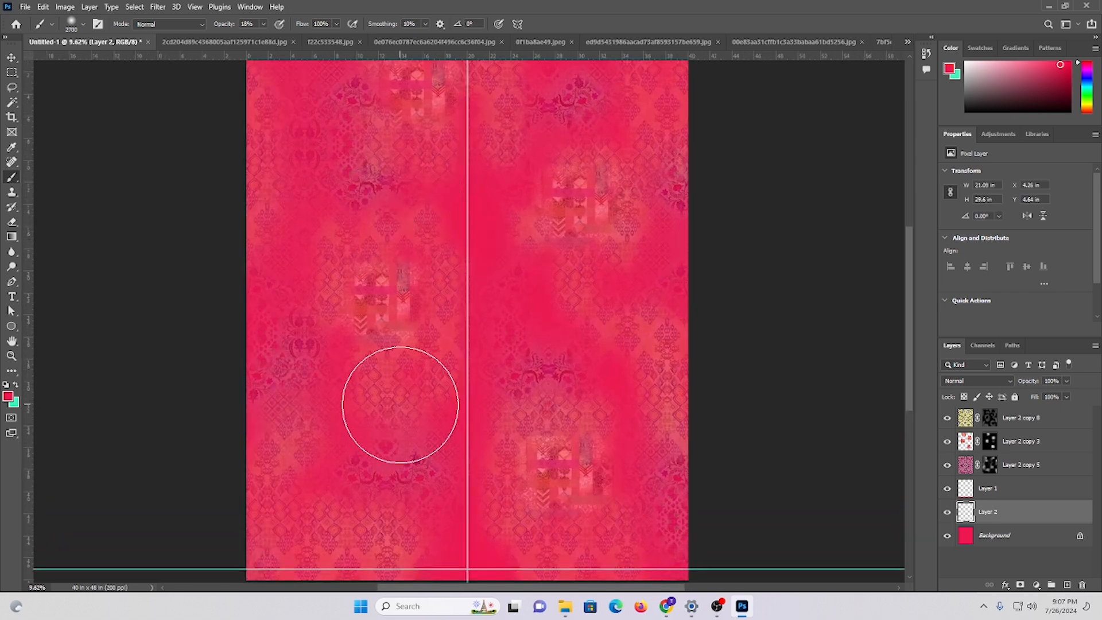
# - Make mint green the foreground colour and undo the pink trial stroke, keeping the blank Layer 2
pyautogui.click(18, 385)
pyautogui.hotkey('ctrl', 'z')
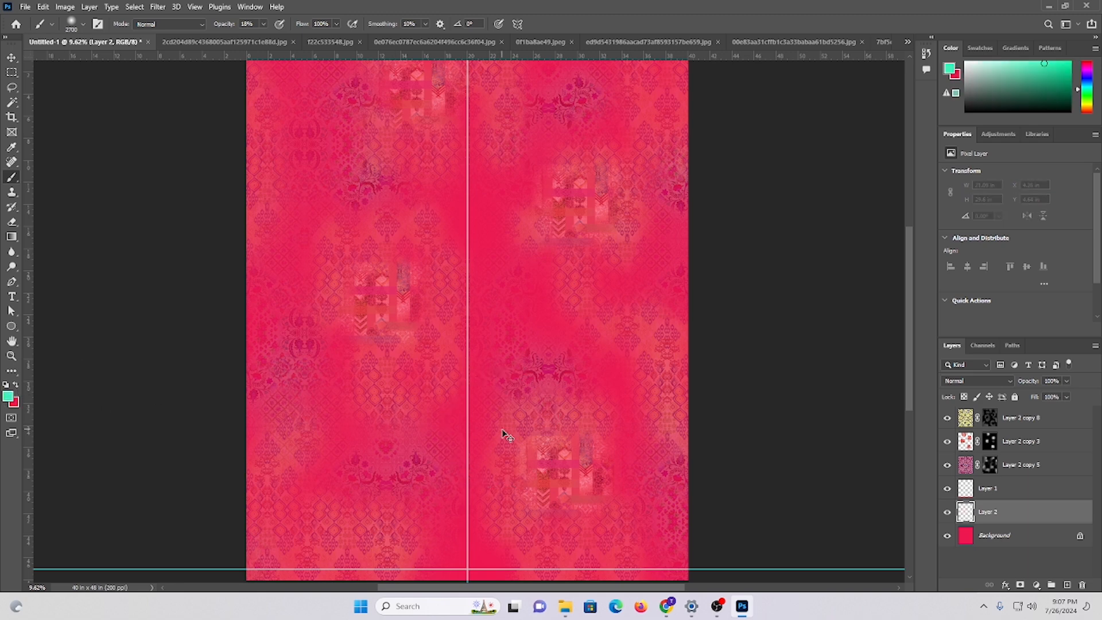
pyautogui.hotkey('ctrl', 'z')
pyautogui.click(1027, 527)
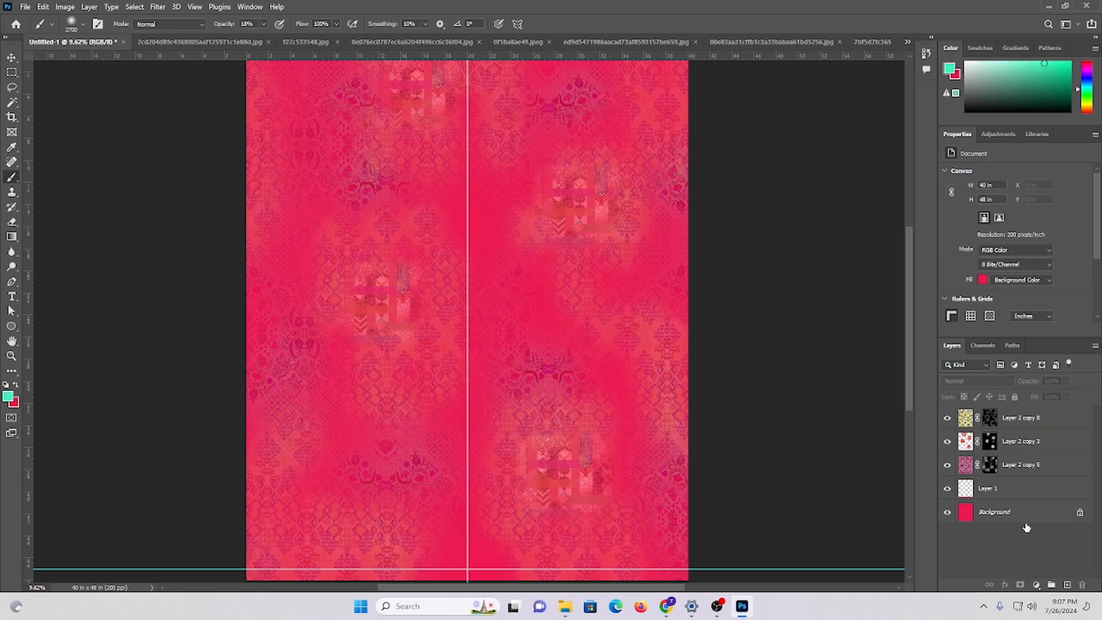
pyautogui.hotkey('ctrl', 'shift', 'z')
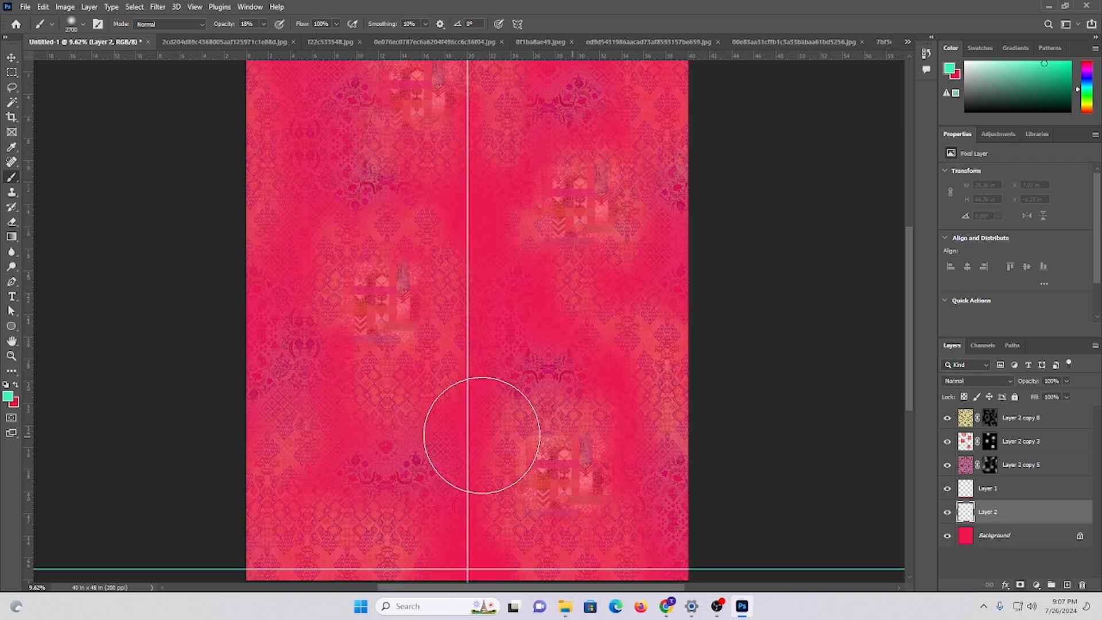
# - Try a mint green stroke at 18% brush opacity over the left-hand patchwork motif, and undo it
pyautogui.moveTo(404, 234); pyautogui.dragTo(404, 352)
pyautogui.scroll(2, 403, 352)
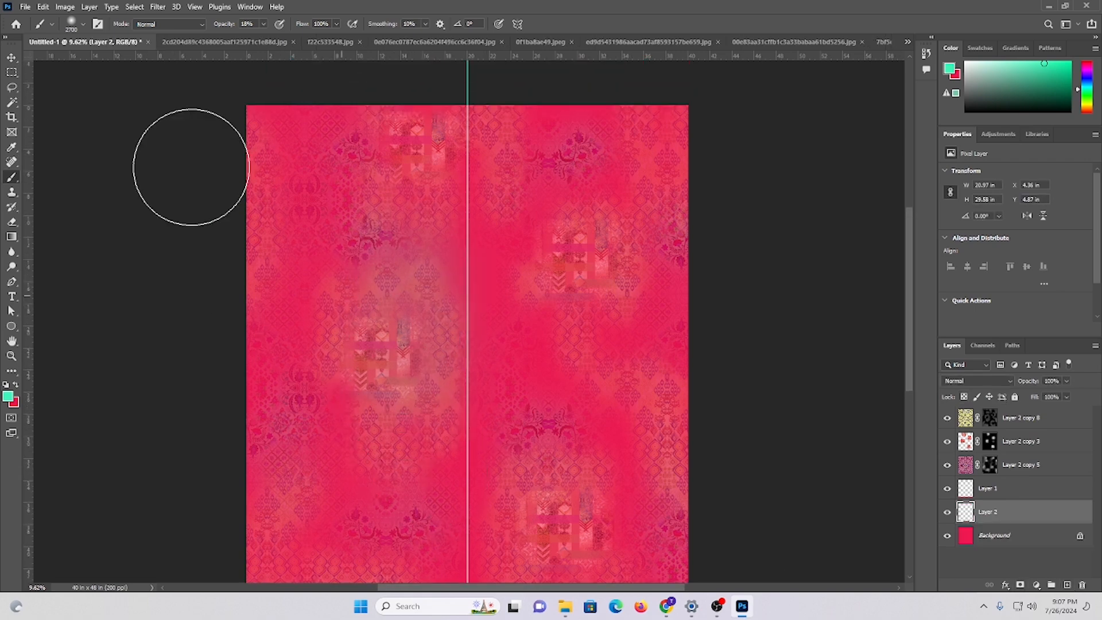
pyautogui.hotkey('ctrl', 'z')
# - Try mint green strokes at 100% brush opacity around the left-hand patchwork motif, reducing the brush to 2300 px
pyautogui.click(263, 24)
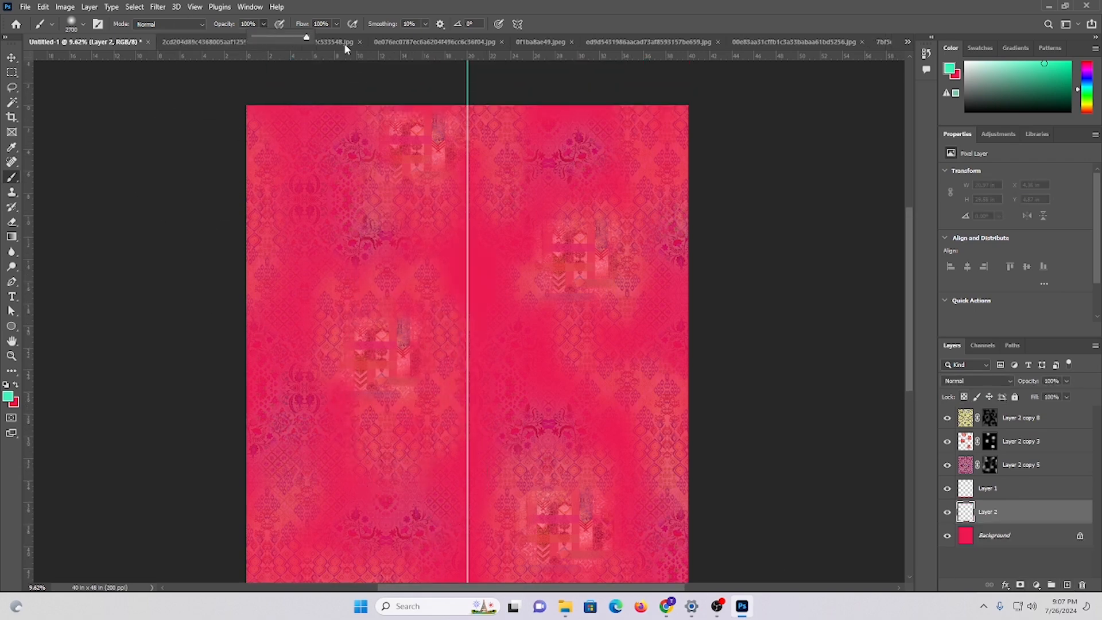
pyautogui.moveTo(379, 261); pyautogui.dragTo(375, 338)
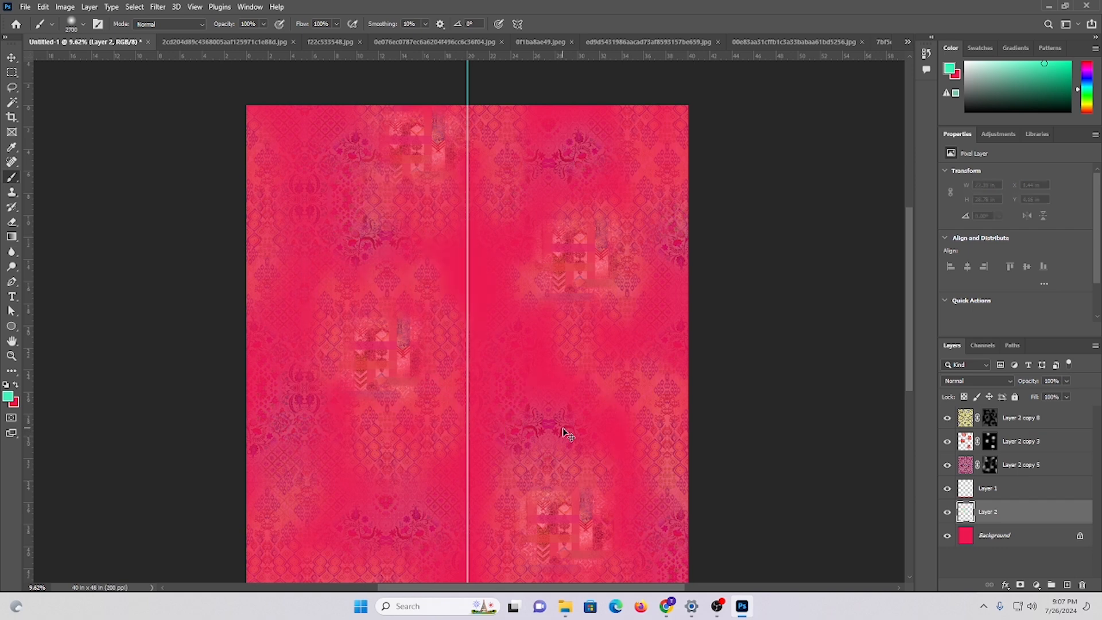
pyautogui.press('[')
pyautogui.press('[')
pyautogui.press('[')
pyautogui.press('[')
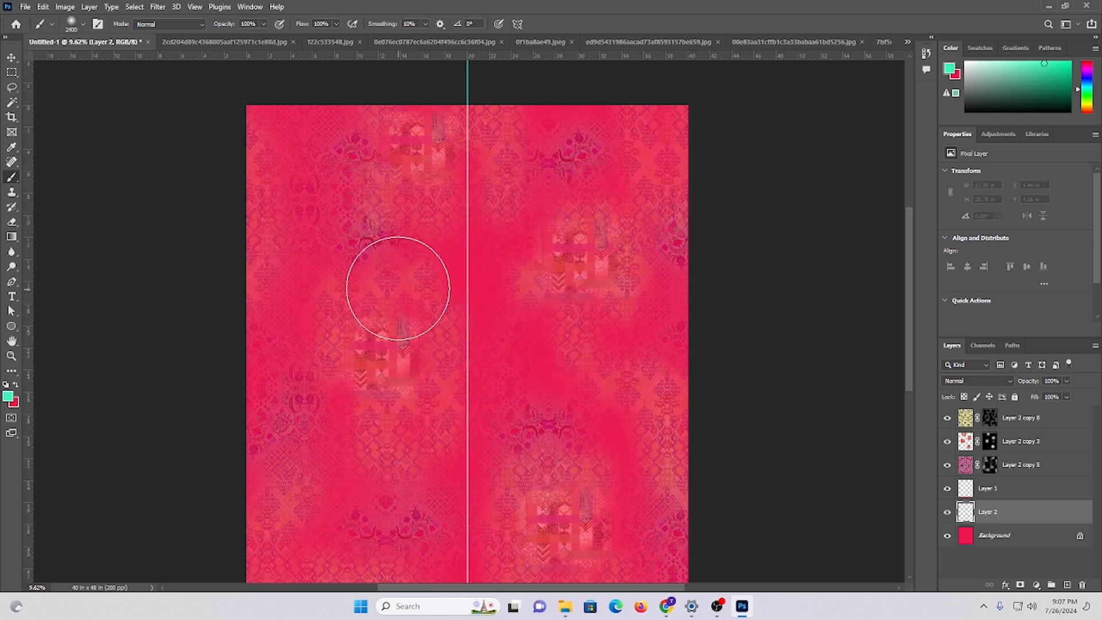
pyautogui.moveTo(386, 315); pyautogui.dragTo(386, 381)
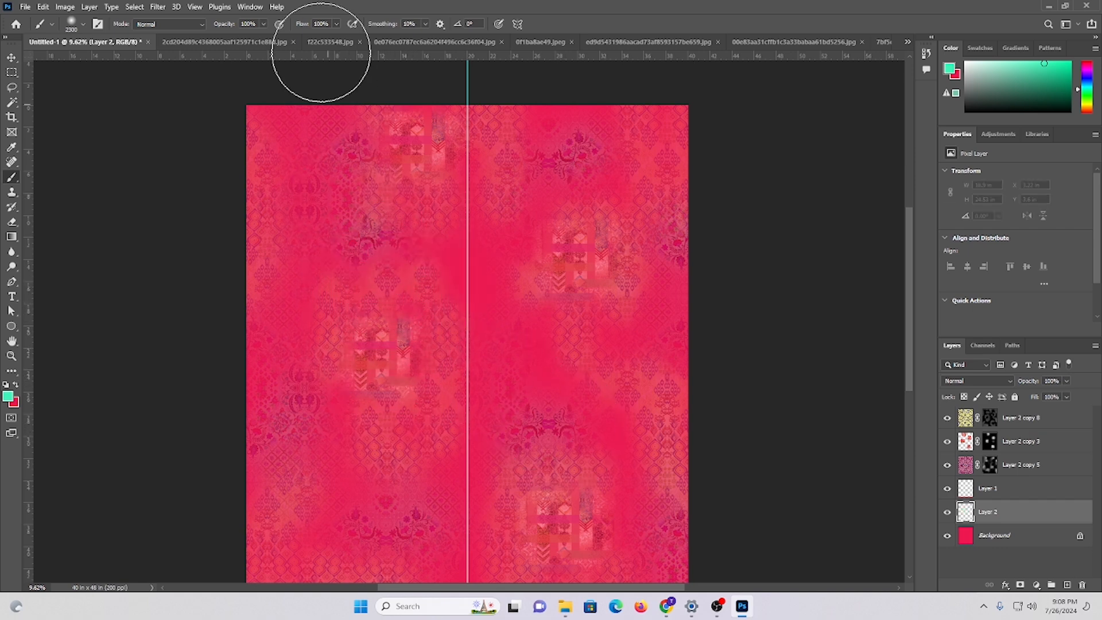
# - Set the brush opacity to 77% and paint a tall mint green patch from above the left-hand patchwork motif down over it
pyautogui.click(263, 27)
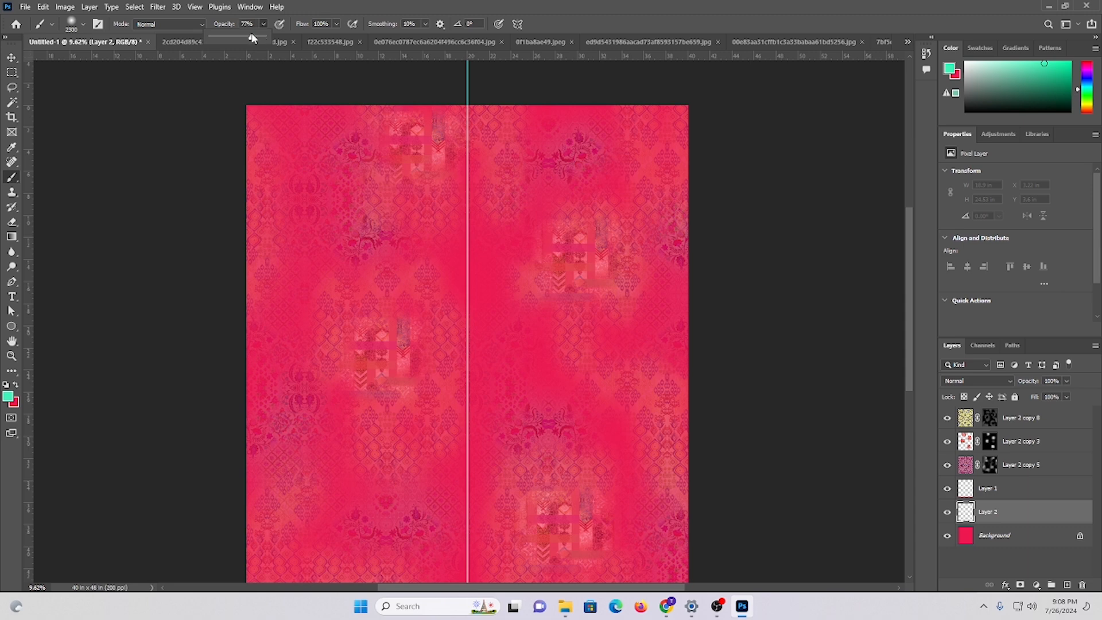
pyautogui.moveTo(356, 233); pyautogui.dragTo(381, 369)
pyautogui.scroll(-1, 689, 389)
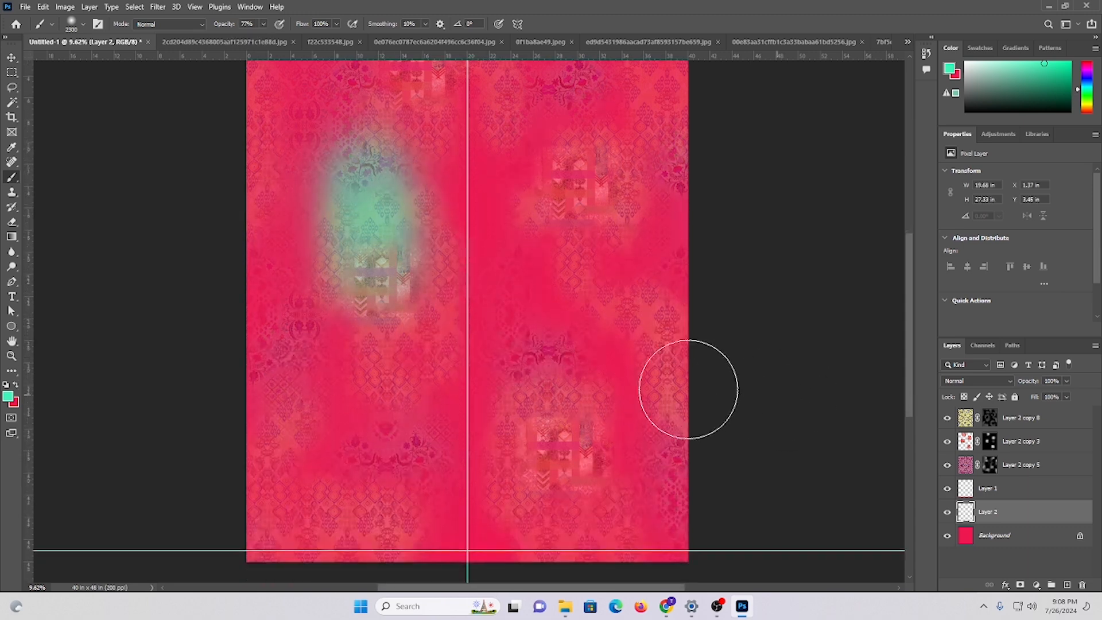
# - Paint mint green patches on the canvas's right edge at mid-height and on its lower-left edge
pyautogui.moveTo(668, 274); pyautogui.dragTo(698, 298)
pyautogui.scroll(-1, 259, 450)
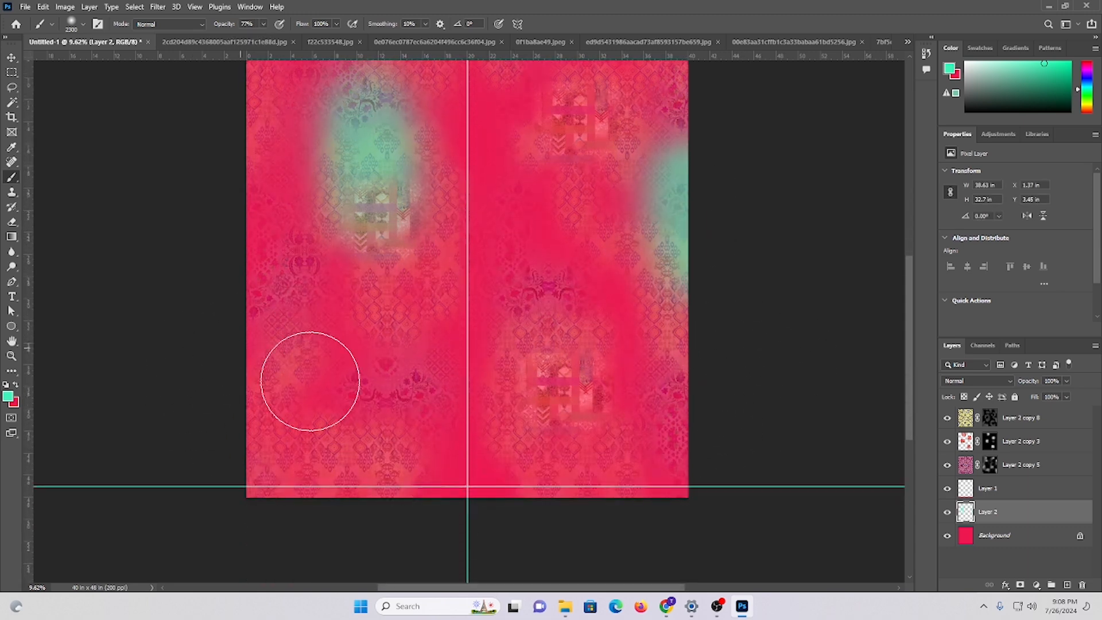
pyautogui.scroll(2, 545, 404)
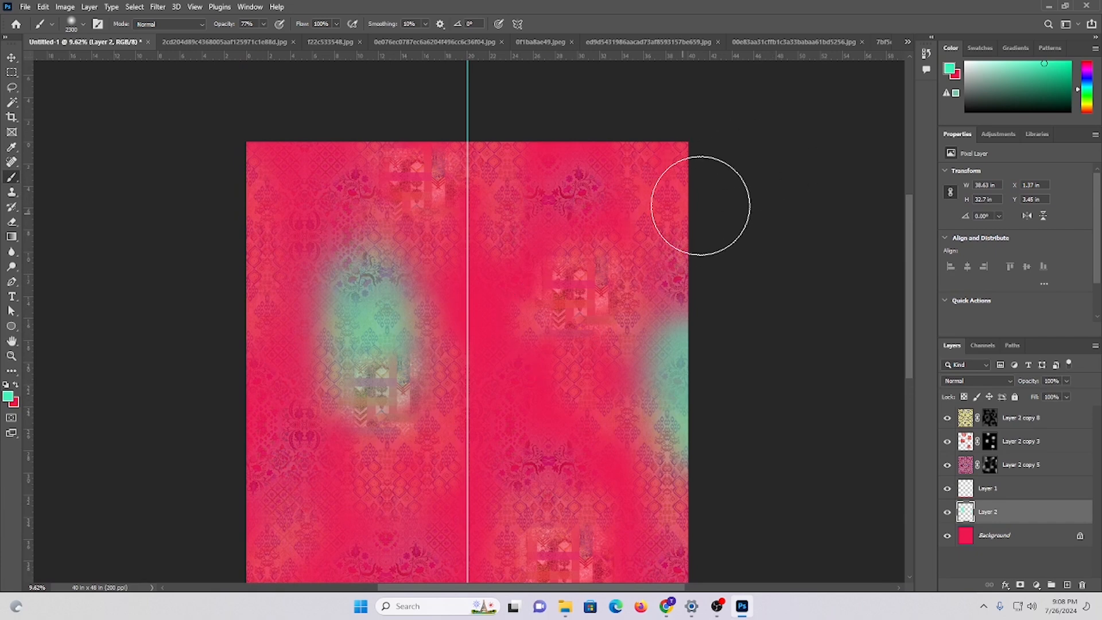
pyautogui.scroll(-6, 699, 207)
pyautogui.click(260, 401)
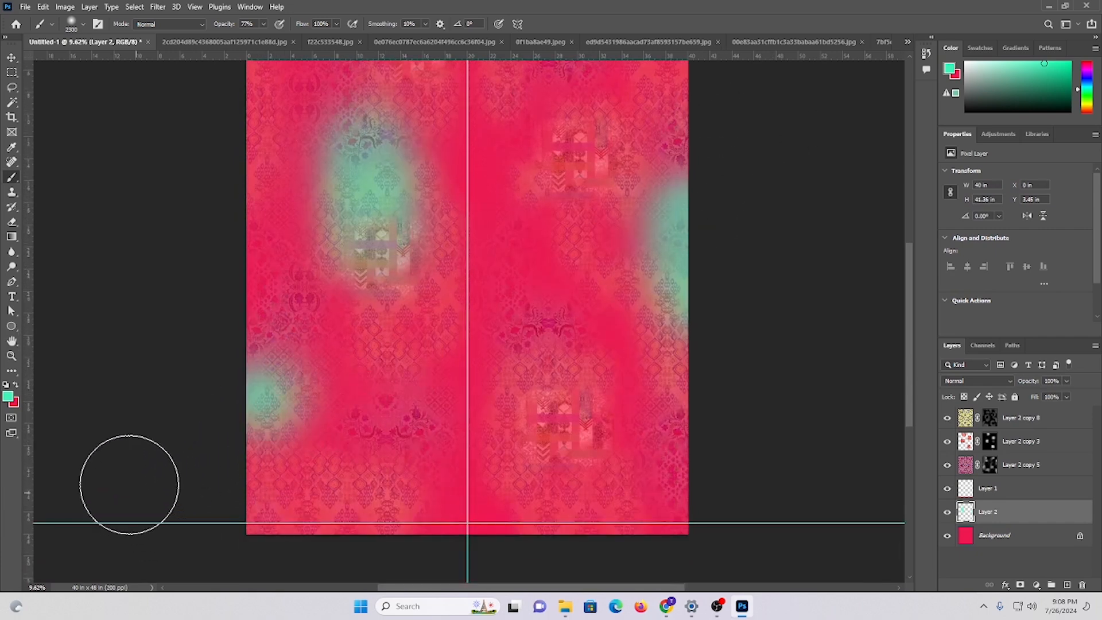
pyautogui.click(264, 460)
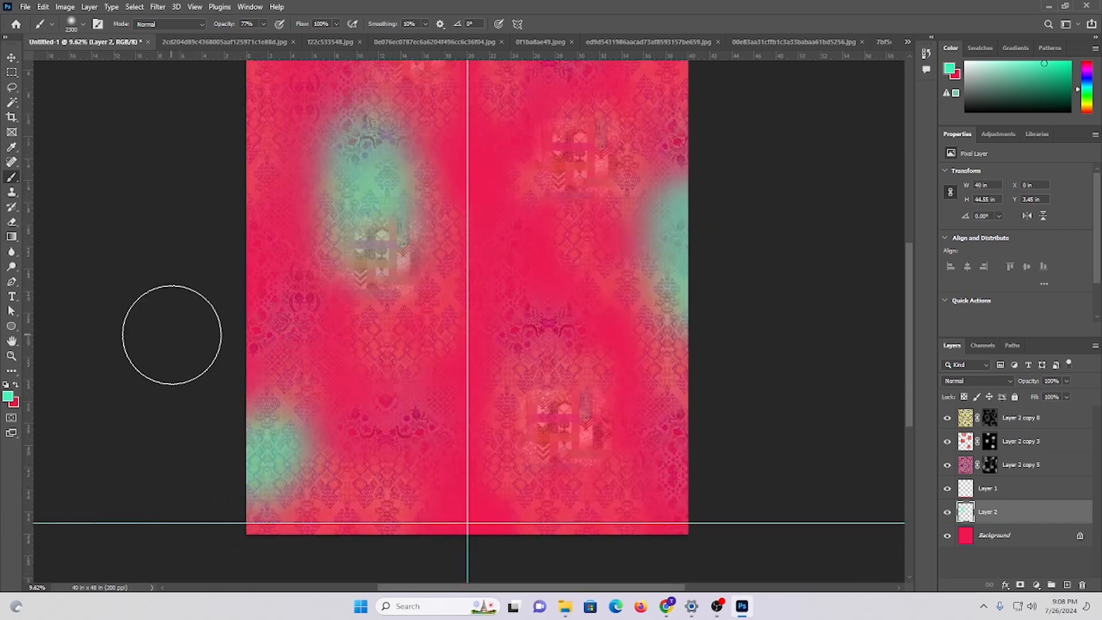
# - Change the foreground colour to yellow #eff53d
pyautogui.click(7, 396)
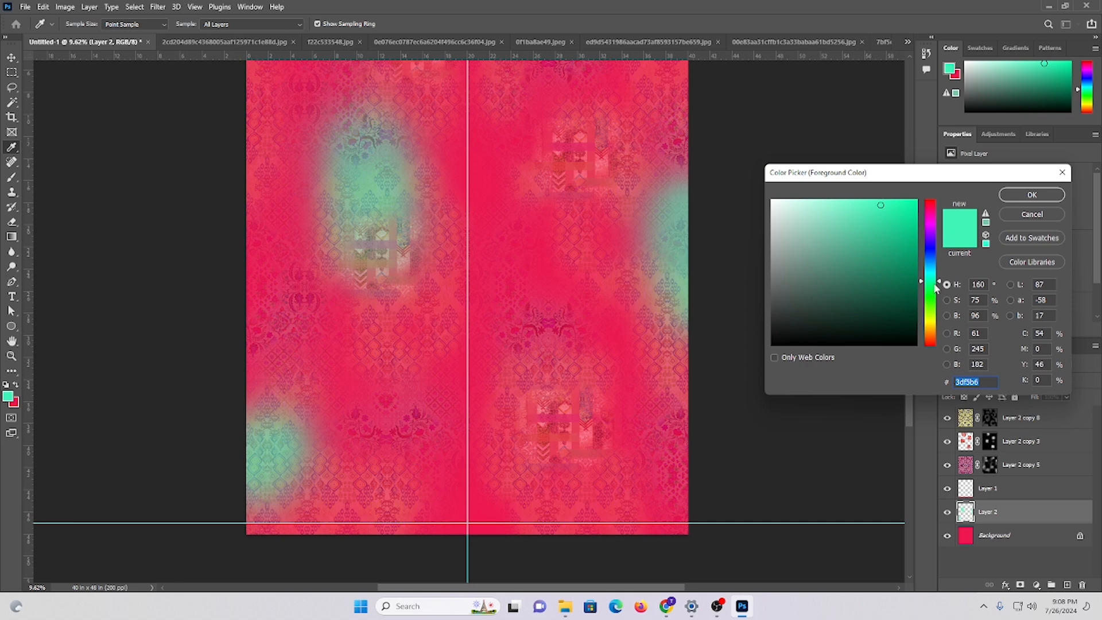
pyautogui.moveTo(926, 314); pyautogui.dragTo(932, 322)
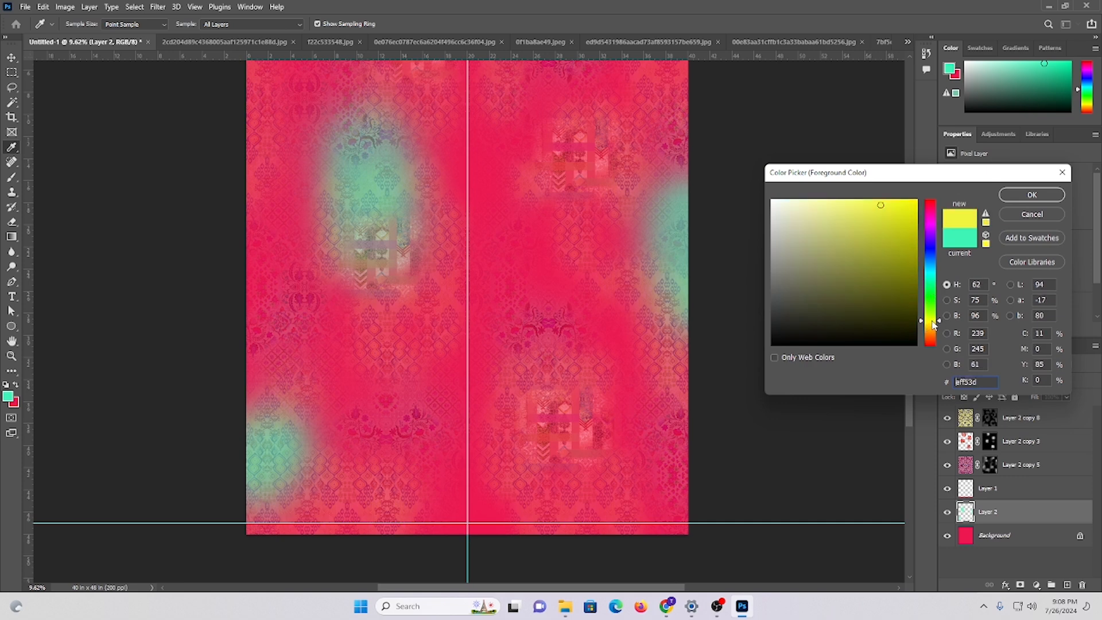
pyautogui.click(1031, 195)
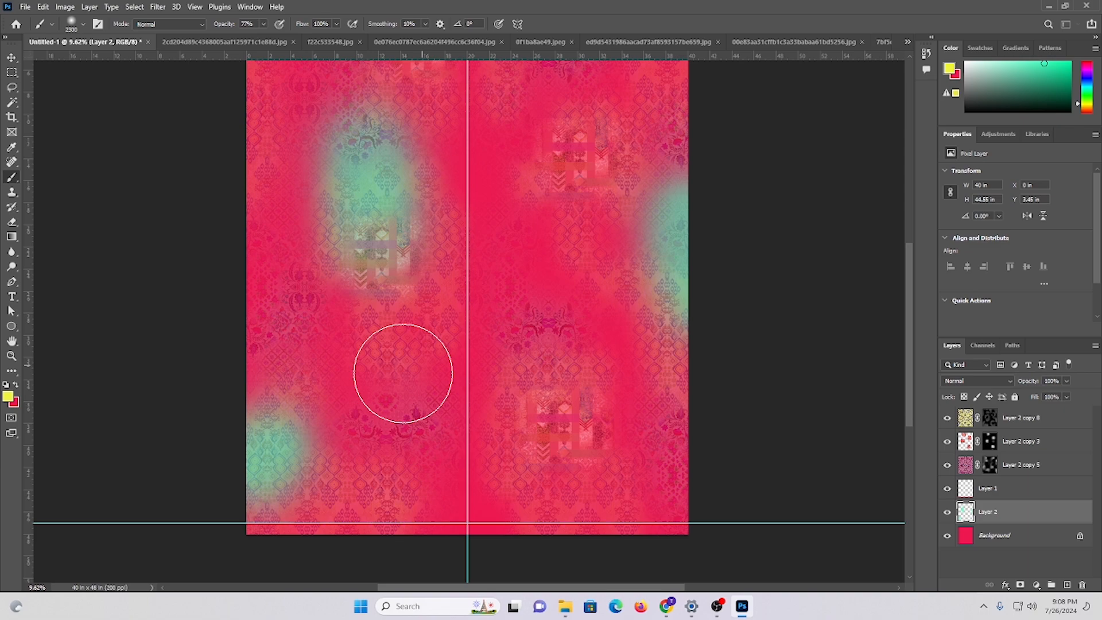
# - Dab yellow glows above the lower-left mint patch and at the upper-left end of the tall mint patch
pyautogui.click(278, 356)
pyautogui.scroll(3, 393, 430)
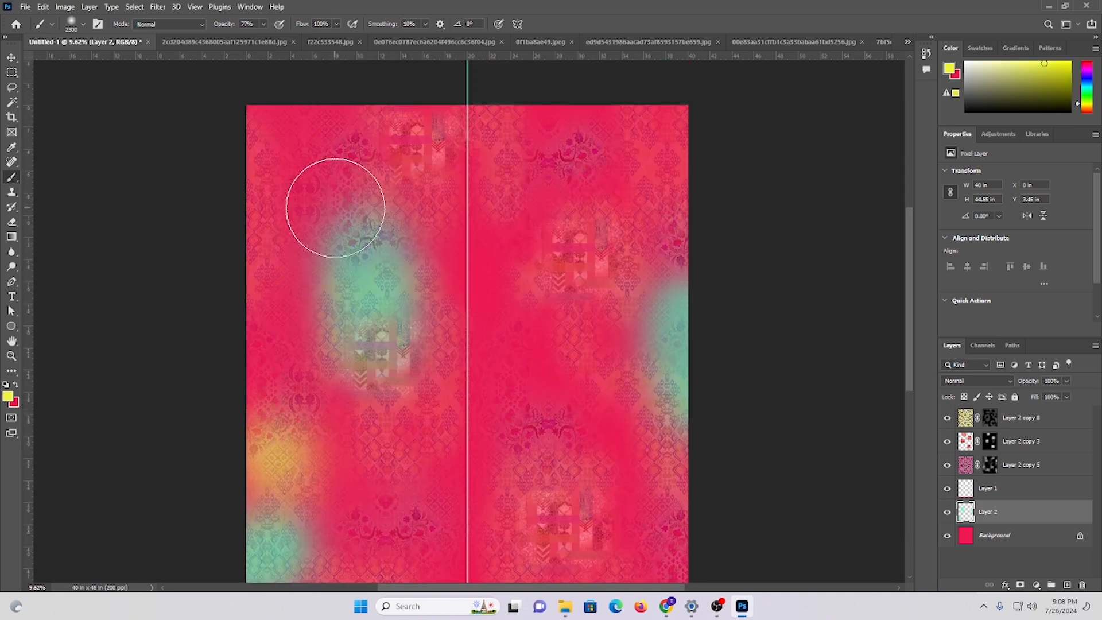
pyautogui.click(332, 209)
pyautogui.scroll(-2, 534, 415)
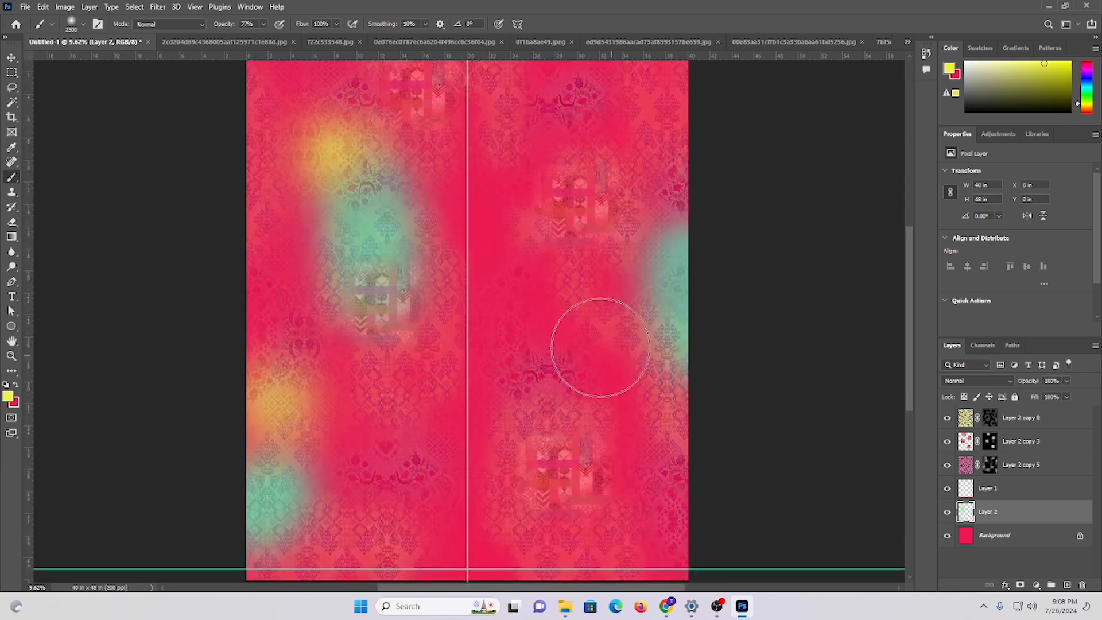
# - Undo the yellow dab at the upper-left end of the tall mint patch
pyautogui.scroll(1, 554, 218)
pyautogui.scroll(3, 360, 292)
pyautogui.scroll(-5, 344, 296)
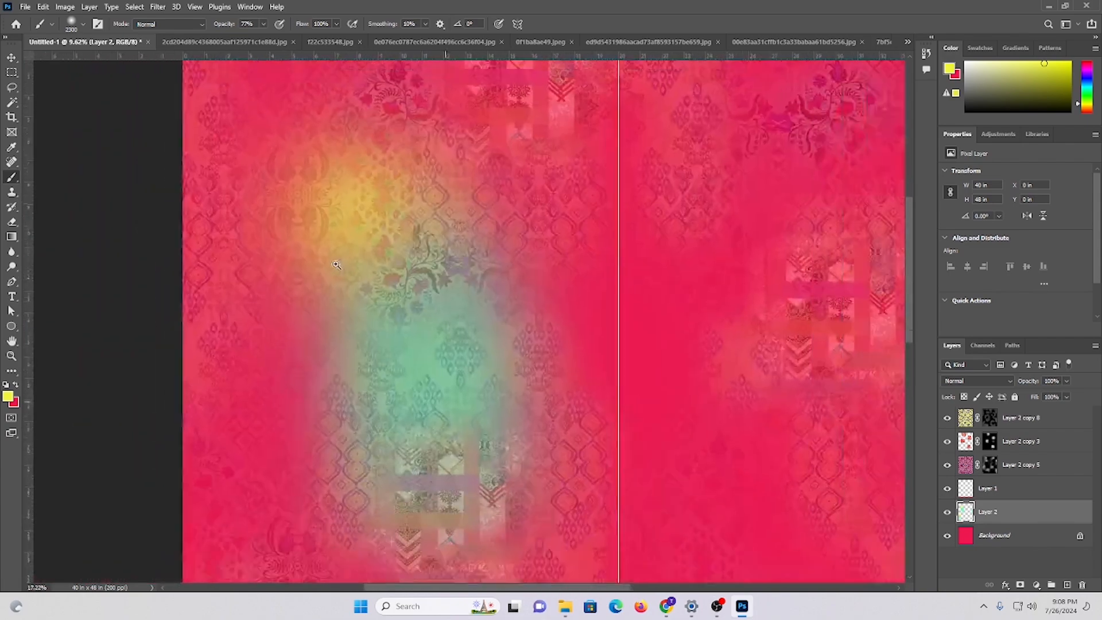
pyautogui.click(326, 300)
pyautogui.hotkey('ctrl', 'z')
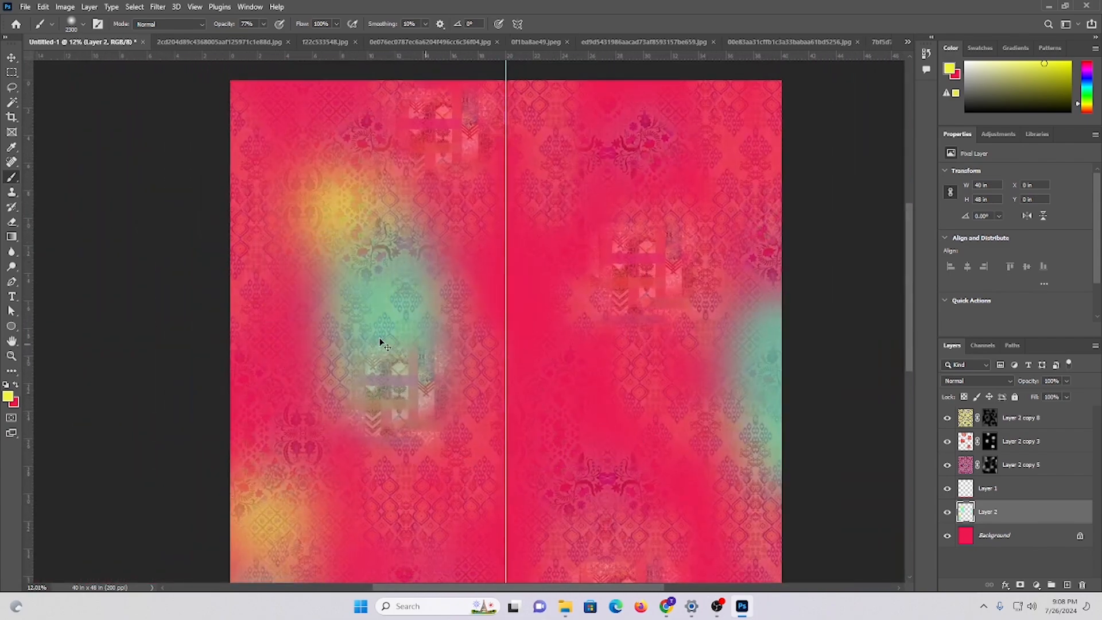
pyautogui.hotkey('ctrl', 'z')
pyautogui.moveTo(344, 201); pyautogui.dragTo(322, 343)
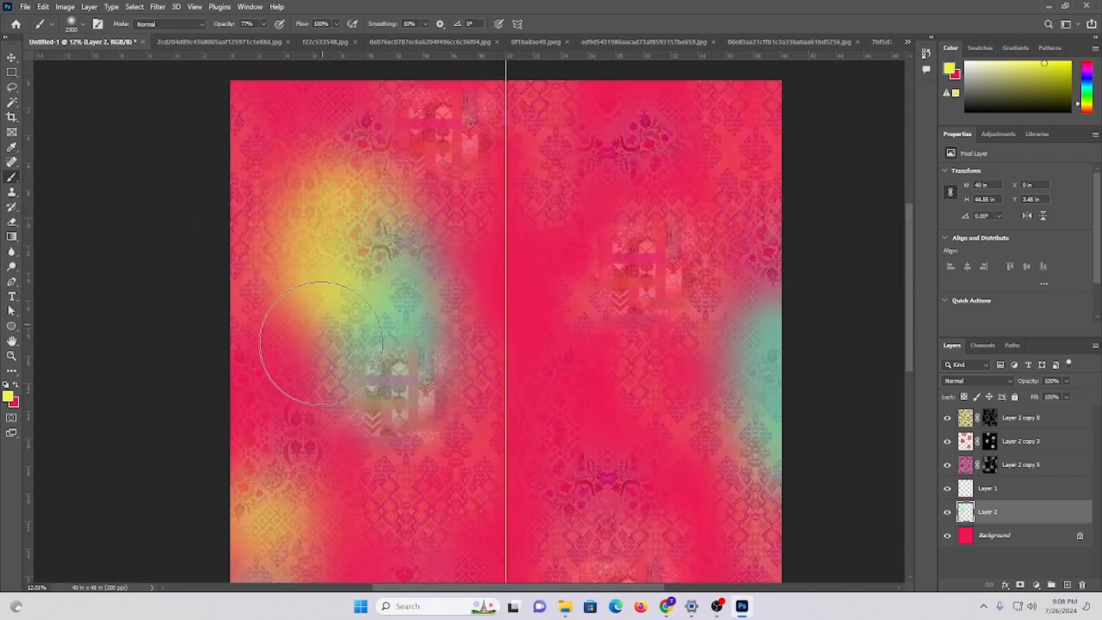
pyautogui.hotkey('ctrl', 'z')
pyautogui.moveTo(330, 202)
pyautogui.mouseDown()
pyautogui.moveTo(290, 311)
pyautogui.moveTo(278, 364)
pyautogui.mouseUp()
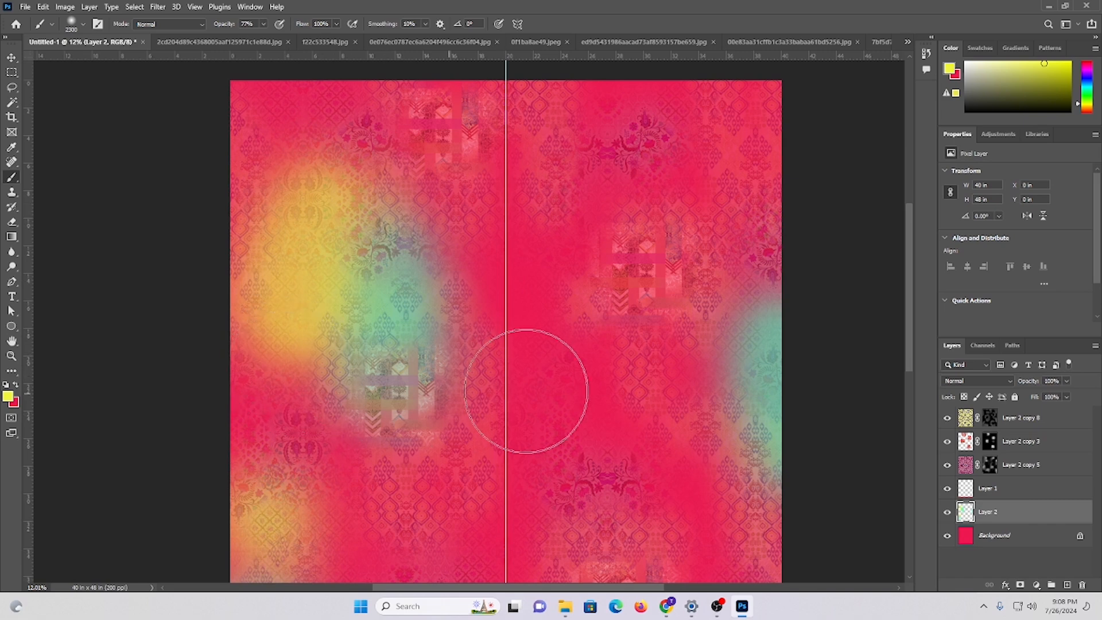
pyautogui.hotkey('ctrl', 'z')
pyautogui.click(313, 230)
pyautogui.hotkey('ctrl', 'z')
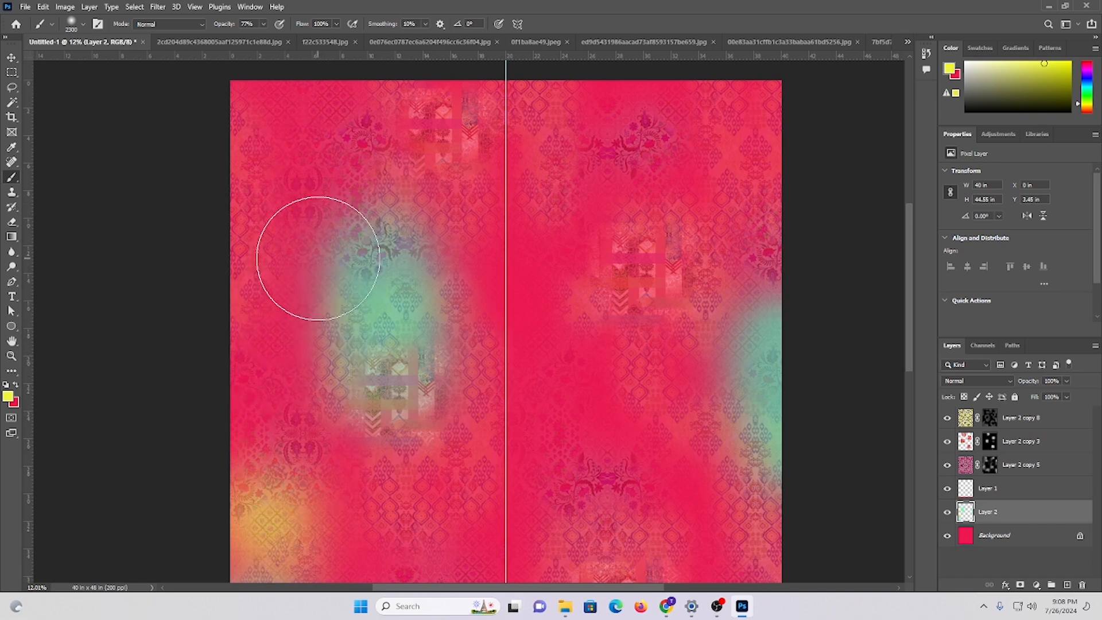
pyautogui.moveTo(315, 246); pyautogui.dragTo(307, 418)
pyautogui.hotkey('ctrl', 'z')
# - Reduce the brush size to 1700 and paint a yellow arc around the upper-left side of the tall mint patch
pyautogui.press('[')
pyautogui.press('[')
pyautogui.press('[')
pyautogui.press('[')
pyautogui.press('[')
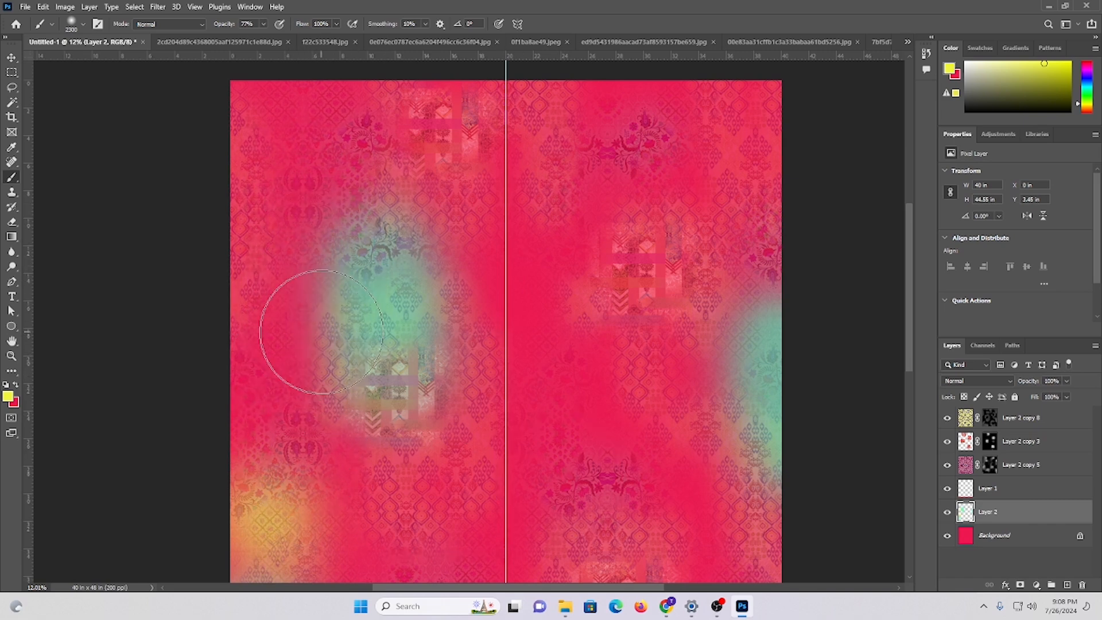
pyautogui.moveTo(325, 240)
pyautogui.mouseDown()
pyautogui.moveTo(291, 364)
pyautogui.moveTo(301, 410)
pyautogui.mouseUp()
pyautogui.press('[')
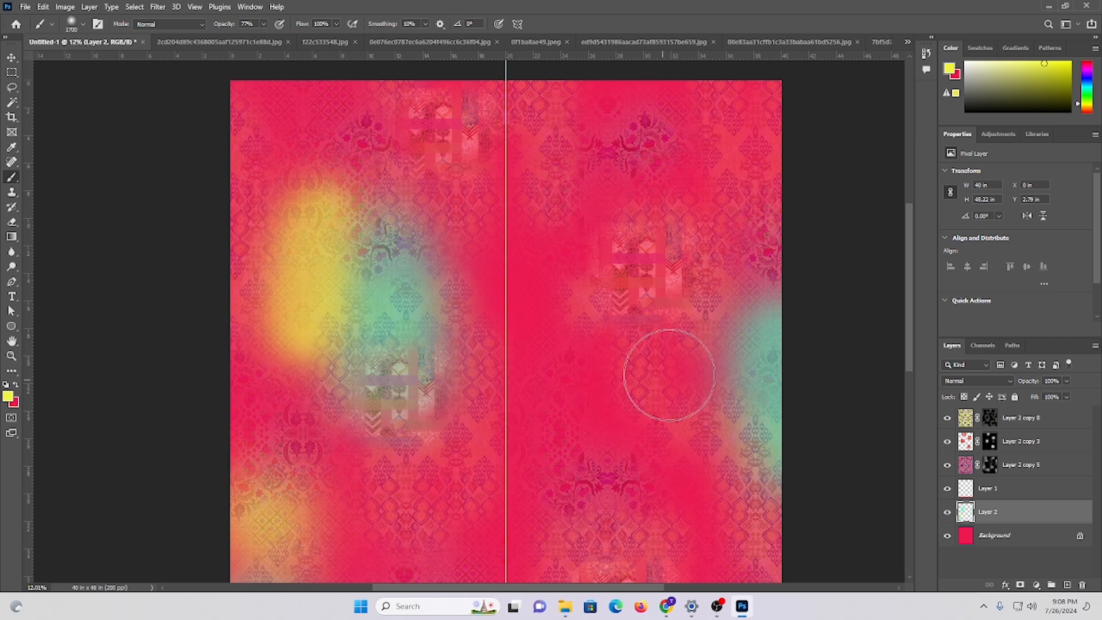
pyautogui.moveTo(670, 369); pyautogui.dragTo(492, 293)
pyautogui.scroll(2, 287, 263)
pyautogui.hotkey('ctrl', 'z')
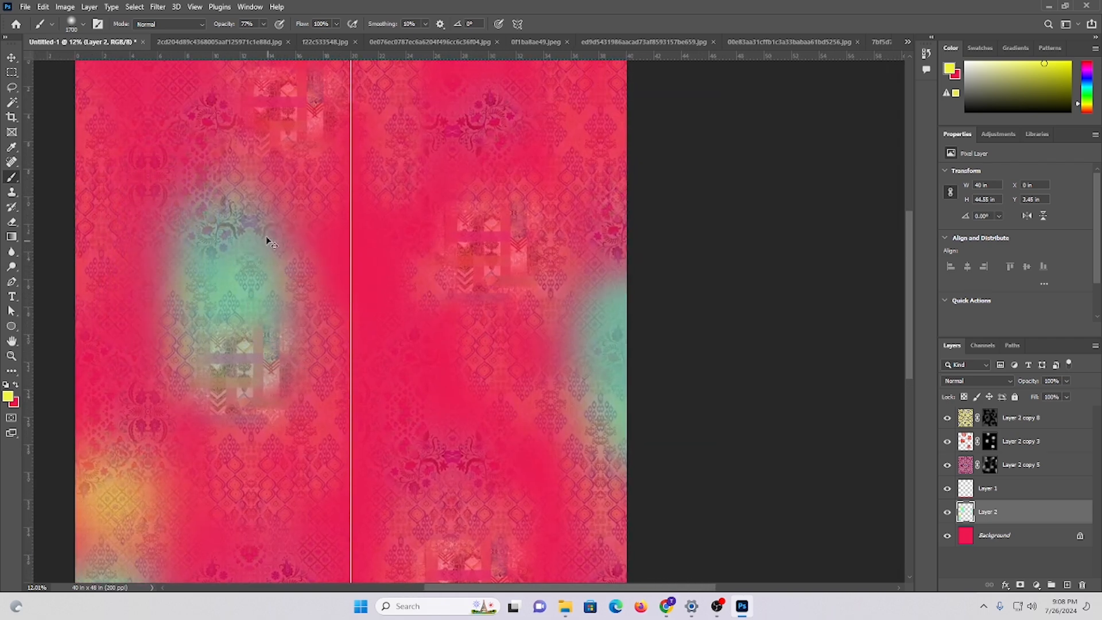
pyautogui.moveTo(230, 201)
pyautogui.mouseDown()
pyautogui.moveTo(180, 188)
pyautogui.moveTo(127, 317)
pyautogui.mouseUp()
pyautogui.hotkey('ctrl', 'z')
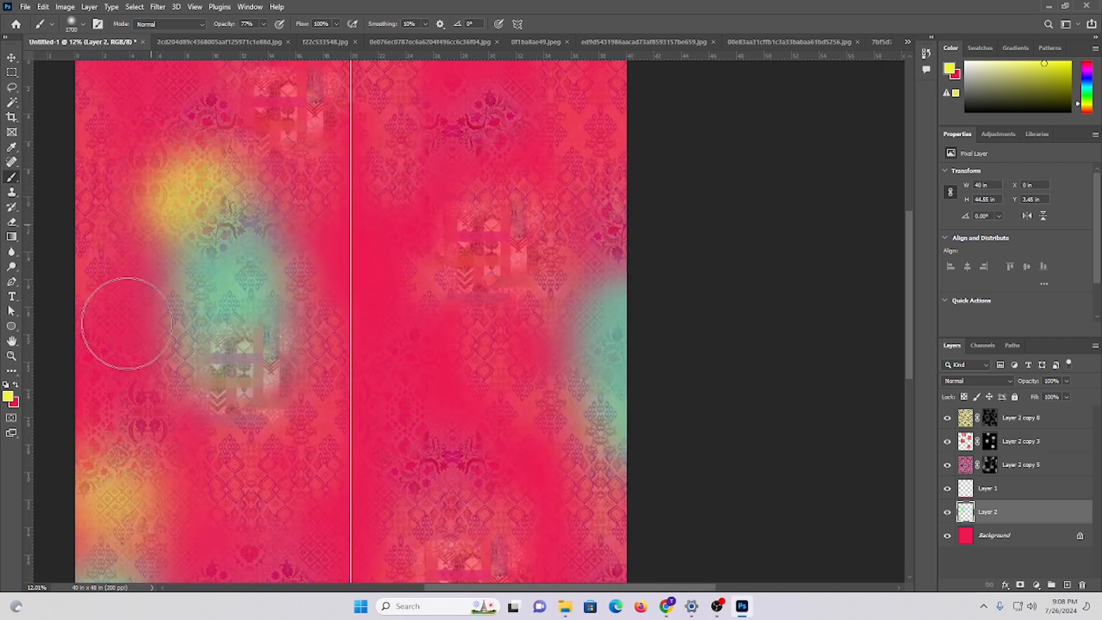
# - Paint a slanted yellow stroke beside the right-edge mint patch and a long vertical yellow stroke down the canvas's lower centre
pyautogui.scroll(2, 437, 391)
pyautogui.moveTo(569, 375); pyautogui.dragTo(508, 336)
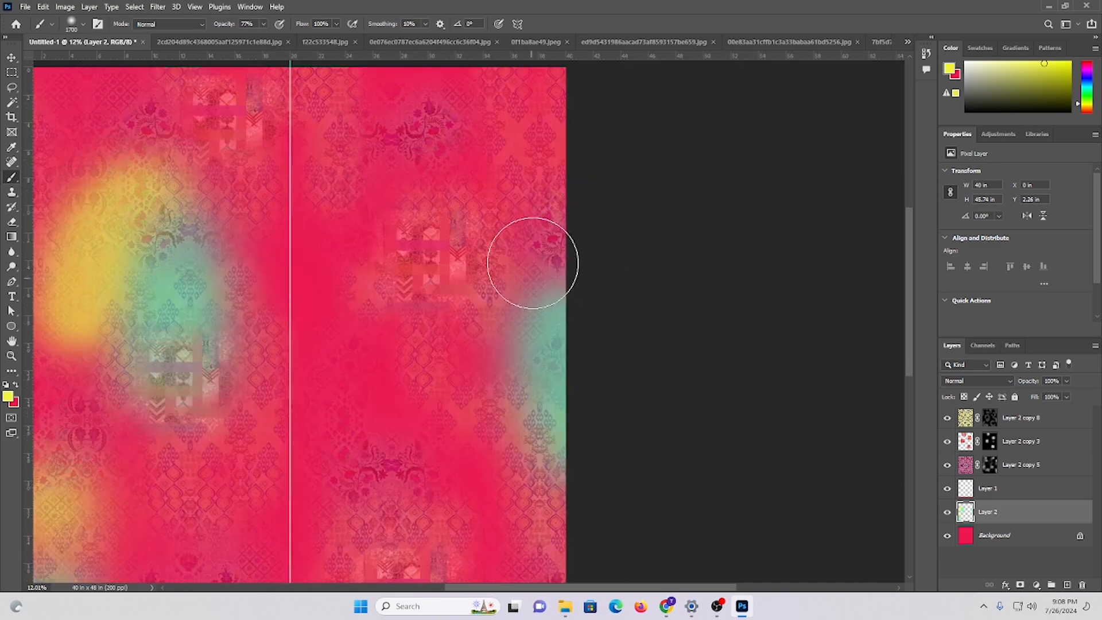
pyautogui.moveTo(498, 280); pyautogui.dragTo(450, 397)
pyautogui.moveTo(492, 481)
pyautogui.mouseDown()
pyautogui.moveTo(440, 284)
pyautogui.moveTo(362, 290)
pyautogui.moveTo(425, 309)
pyautogui.mouseUp()
pyautogui.scroll(1, 403, 378)
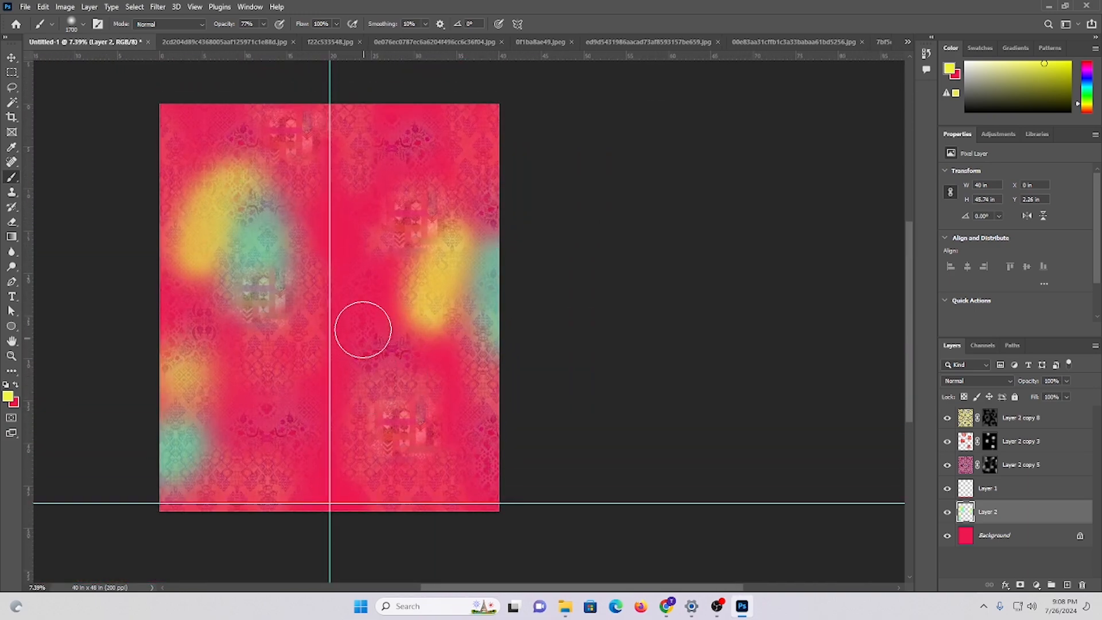
pyautogui.moveTo(363, 329)
pyautogui.mouseDown()
pyautogui.moveTo(334, 502)
pyautogui.moveTo(342, 526)
pyautogui.mouseUp()
pyautogui.scroll(1, 461, 210)
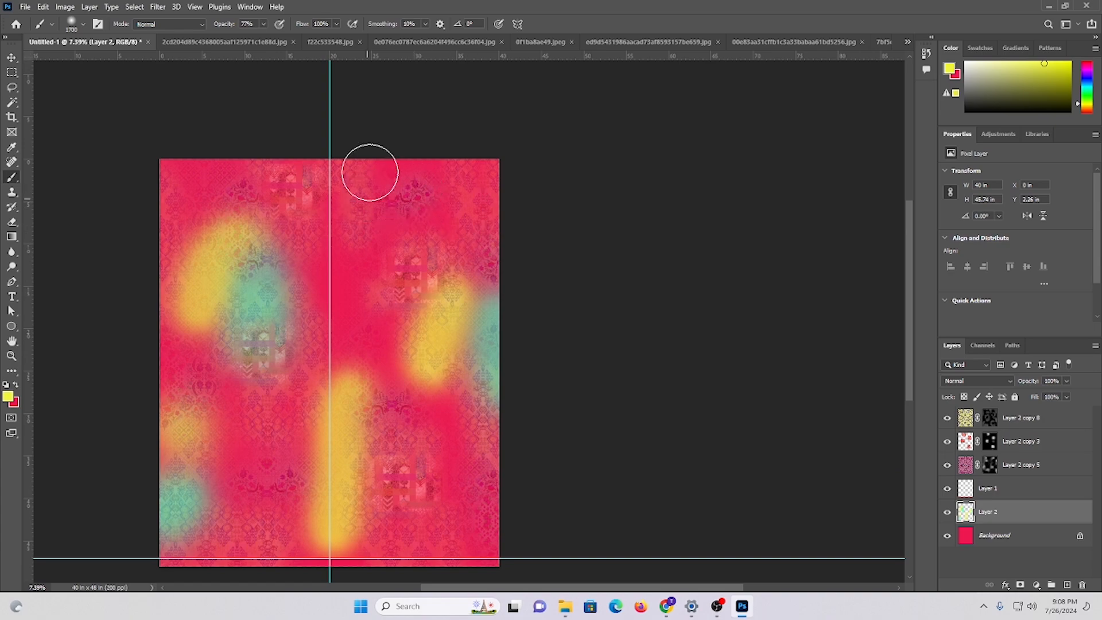
# - Paint yellow patches at the canvas's top centre, in both upper corners and on the lower-right edge
pyautogui.moveTo(369, 173); pyautogui.dragTo(393, 101)
pyautogui.scroll(-2, 228, 405)
pyautogui.moveTo(192, 200); pyautogui.dragTo(206, 253)
pyautogui.scroll(-2, 591, 519)
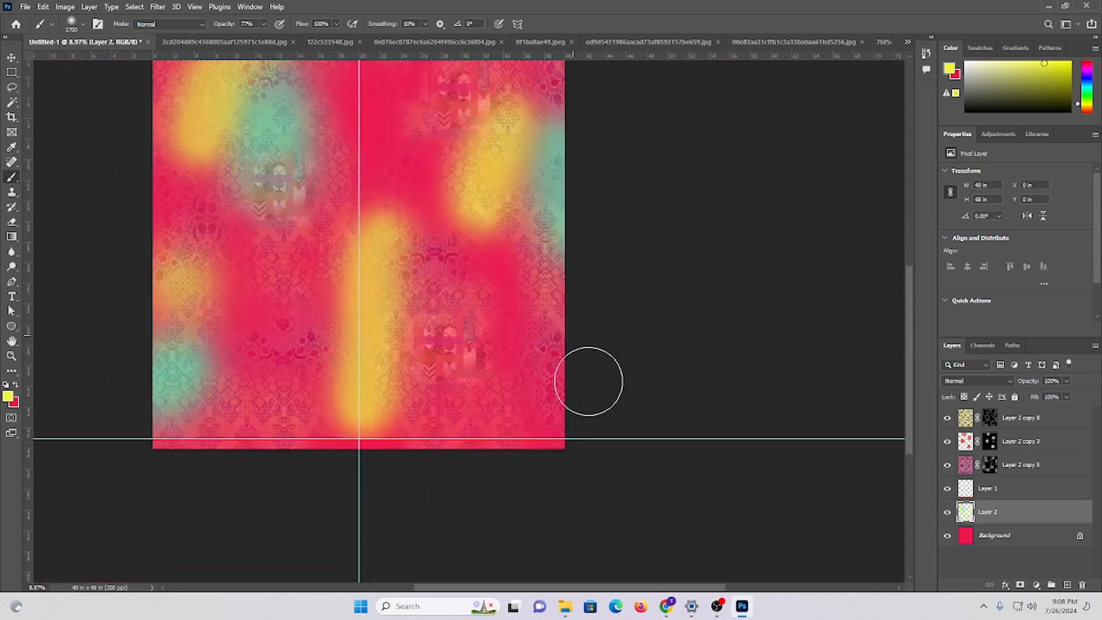
pyautogui.scroll(3, 414, 475)
pyautogui.scroll(2, 413, 475)
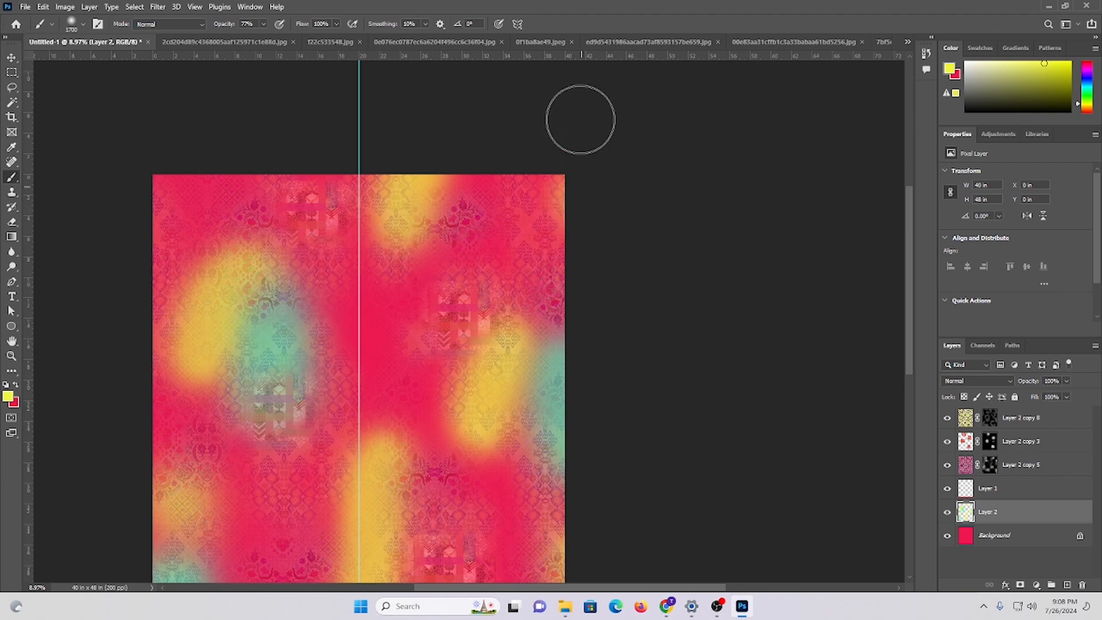
pyautogui.scroll(-2, 453, 379)
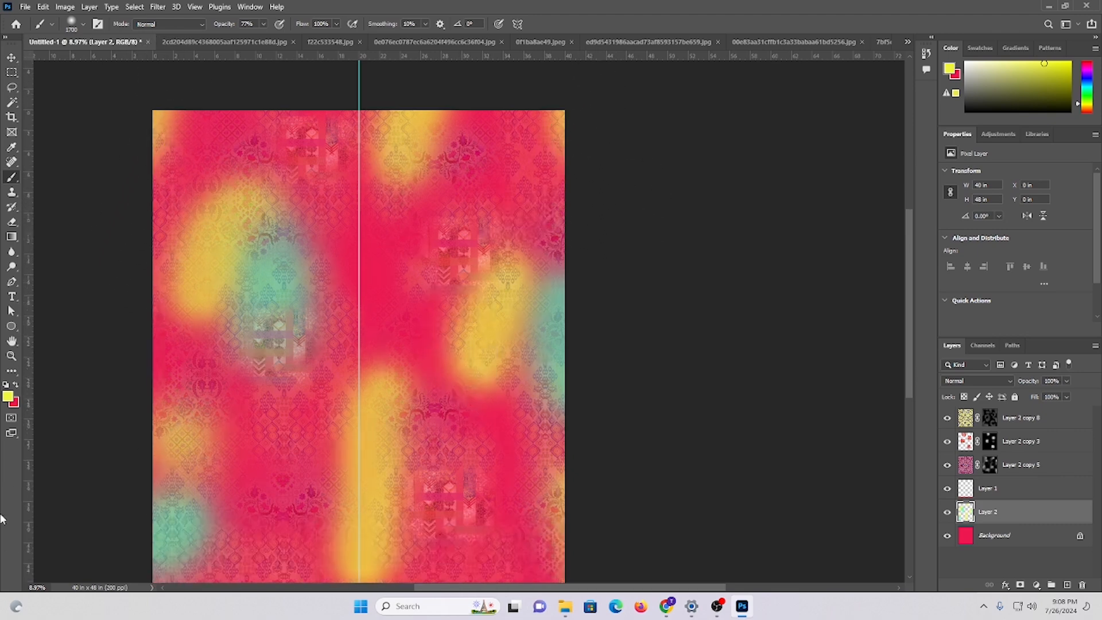
# - Change the foreground colour to violet and paint a patch over the canvas's upper-left corner
pyautogui.click(8, 397)
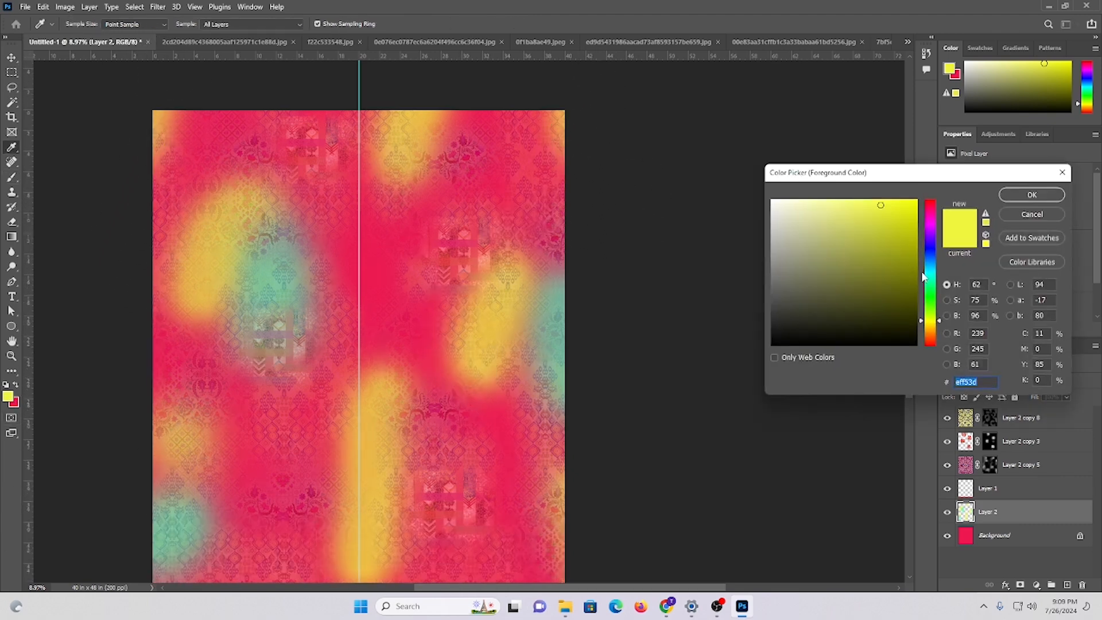
pyautogui.moveTo(934, 324); pyautogui.dragTo(934, 239)
pyautogui.click(1039, 194)
pyautogui.press('b')
pyautogui.moveTo(176, 152); pyautogui.dragTo(224, 98)
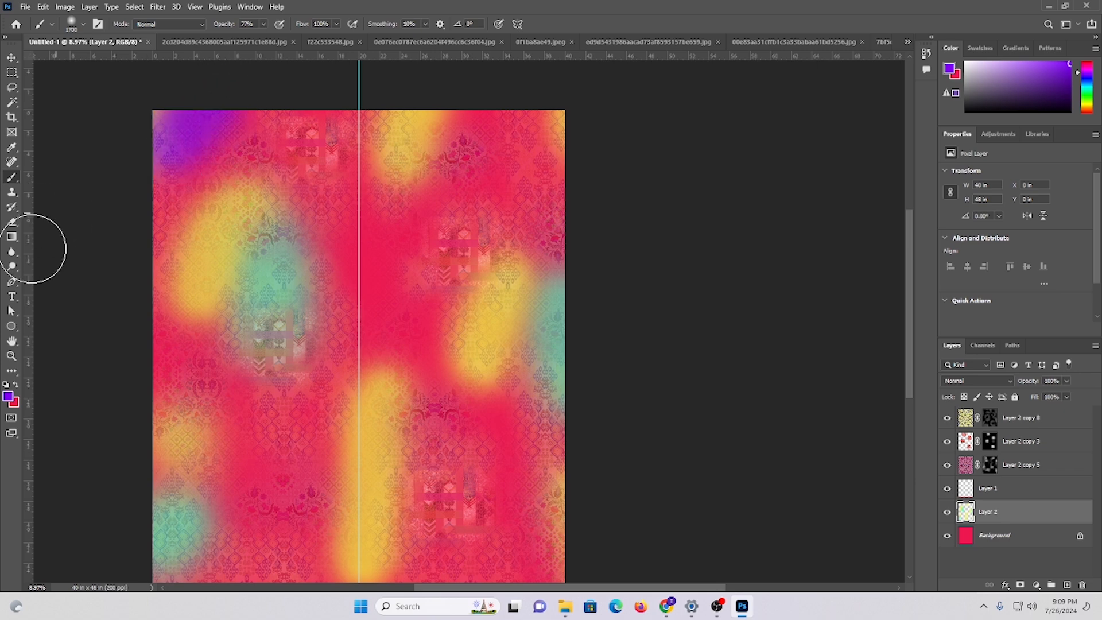
# - Lower the brush opacity to 33% and paint a faint violet patch over the right side of the top-centre yellow patch
pyautogui.scroll(2, 316, 229)
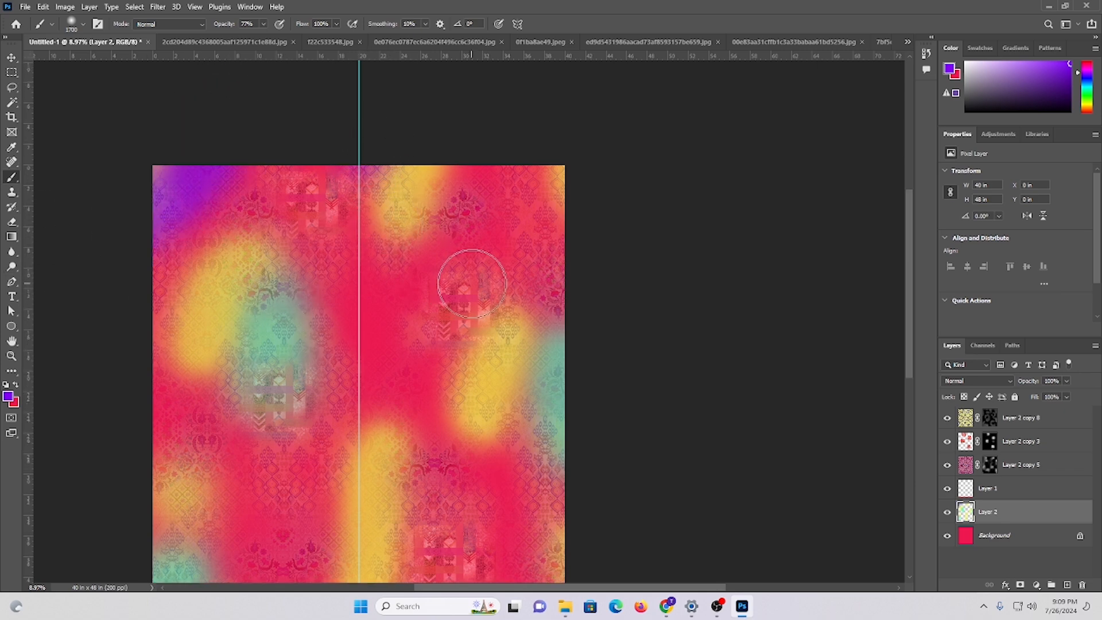
pyautogui.moveTo(453, 176)
pyautogui.mouseDown()
pyautogui.moveTo(440, 148)
pyautogui.moveTo(472, 98)
pyautogui.mouseUp()
pyautogui.scroll(-1, 556, 223)
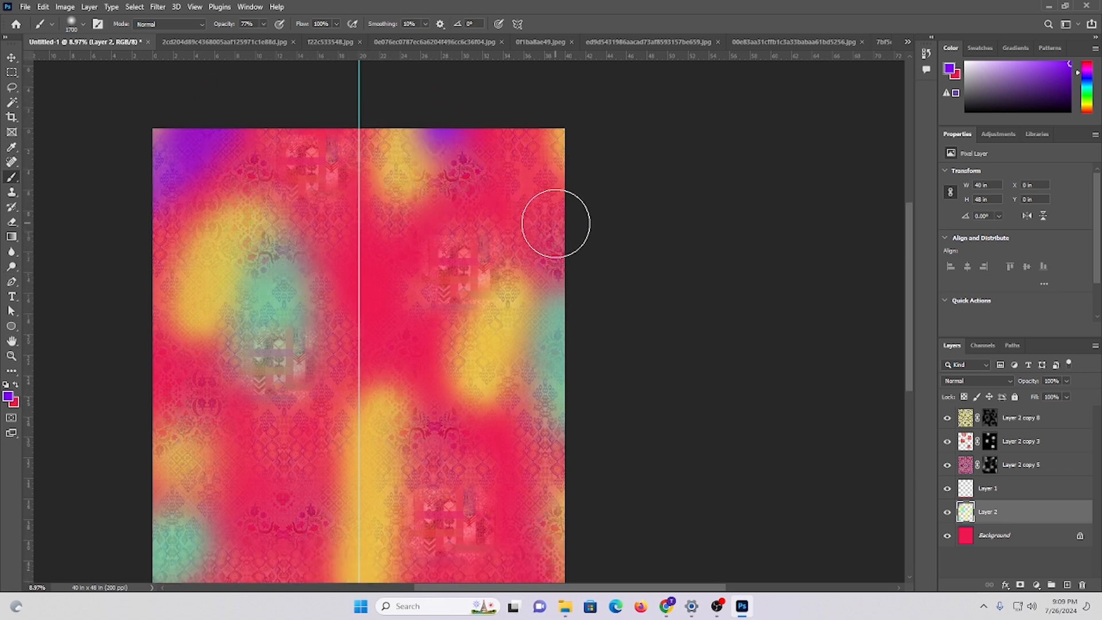
pyautogui.hotkey('ctrl', 'z')
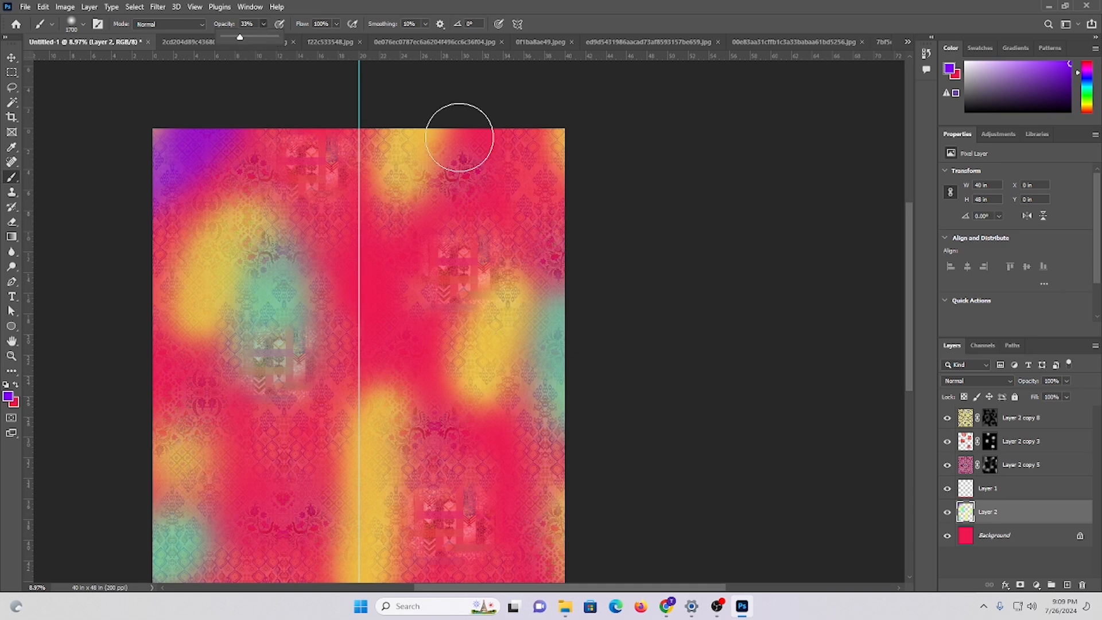
pyautogui.moveTo(434, 117); pyautogui.dragTo(432, 167)
pyautogui.scroll(-2, 549, 347)
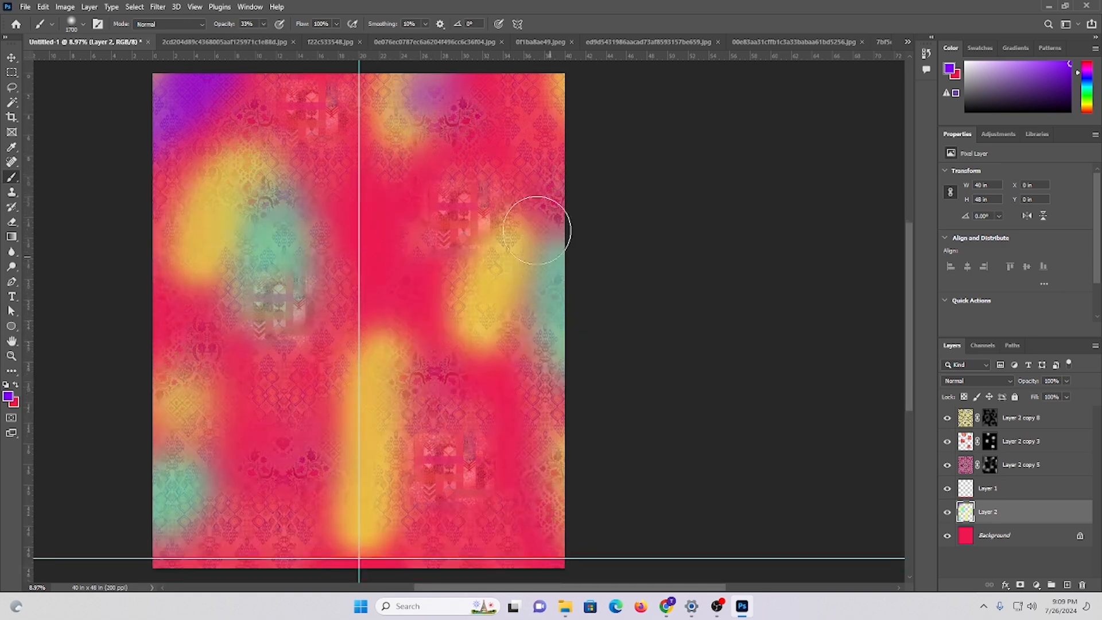
# - Brush faint violet along the left side of the slanted yellow stroke and beside the upper part of the lower-centre yellow stroke
pyautogui.moveTo(537, 230)
pyautogui.mouseDown()
pyautogui.moveTo(495, 227)
pyautogui.moveTo(450, 313)
pyautogui.mouseUp()
pyautogui.click(447, 302)
pyautogui.scroll(-2, 474, 422)
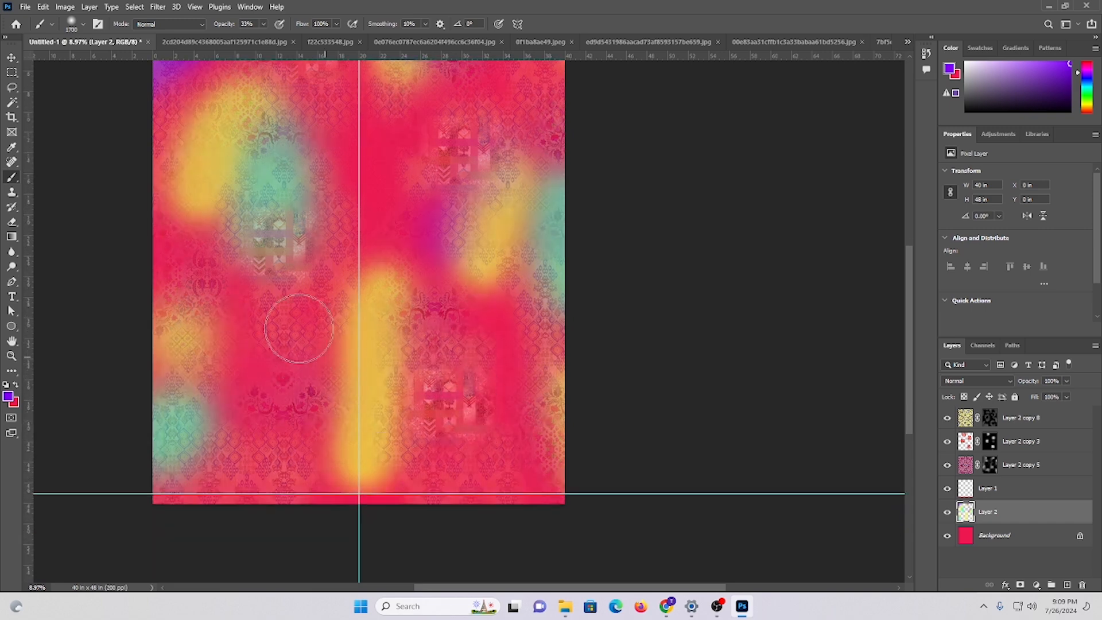
pyautogui.moveTo(354, 293); pyautogui.dragTo(323, 348)
pyautogui.moveTo(337, 304); pyautogui.dragTo(339, 345)
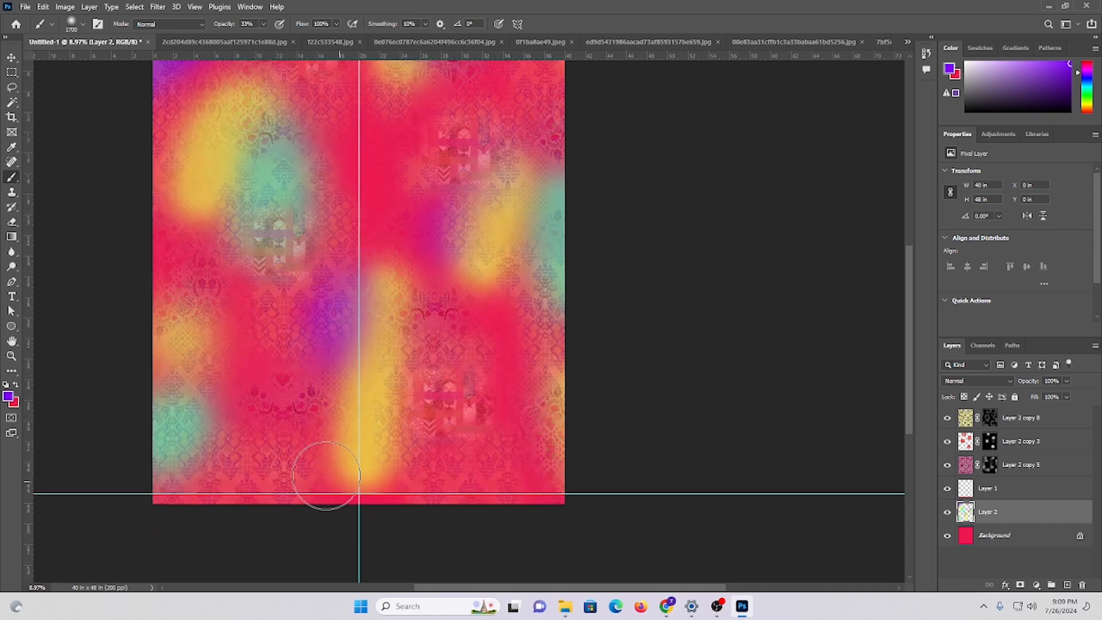
# - Brush faint violet over the upper-right side of the tall mint patch
pyautogui.scroll(2, 319, 426)
pyautogui.moveTo(294, 170); pyautogui.dragTo(304, 207)
pyautogui.click(318, 218)
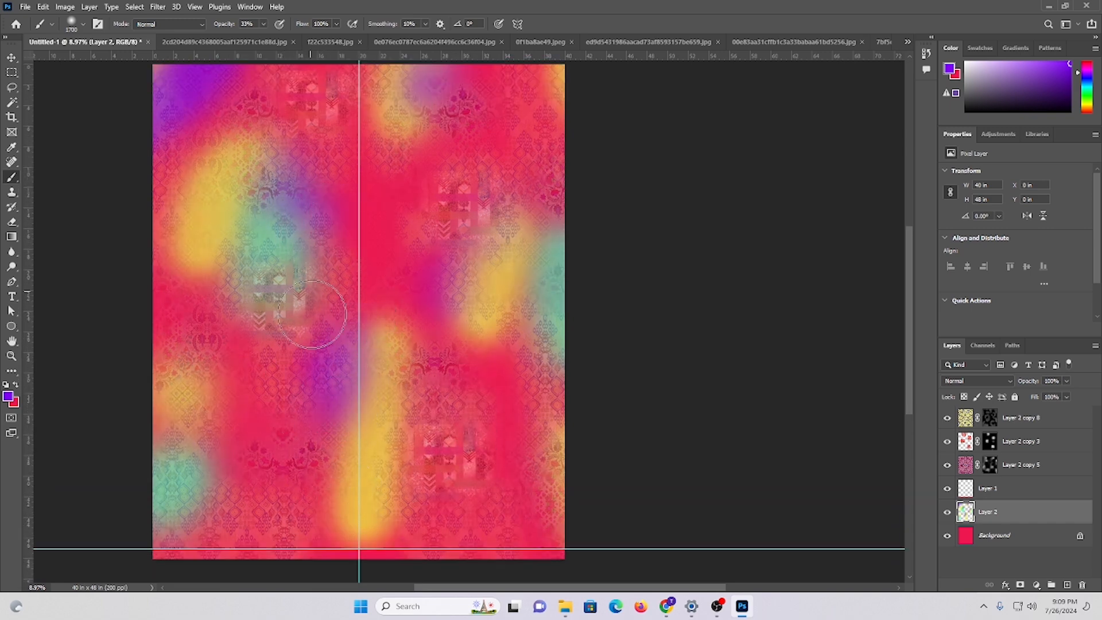
# - Brush faint violet on the left edge, beside the lower-left yellow and mint patches, and on the right edge below the mint patch
pyautogui.scroll(-1, 149, 392)
pyautogui.scroll(-2, 207, 368)
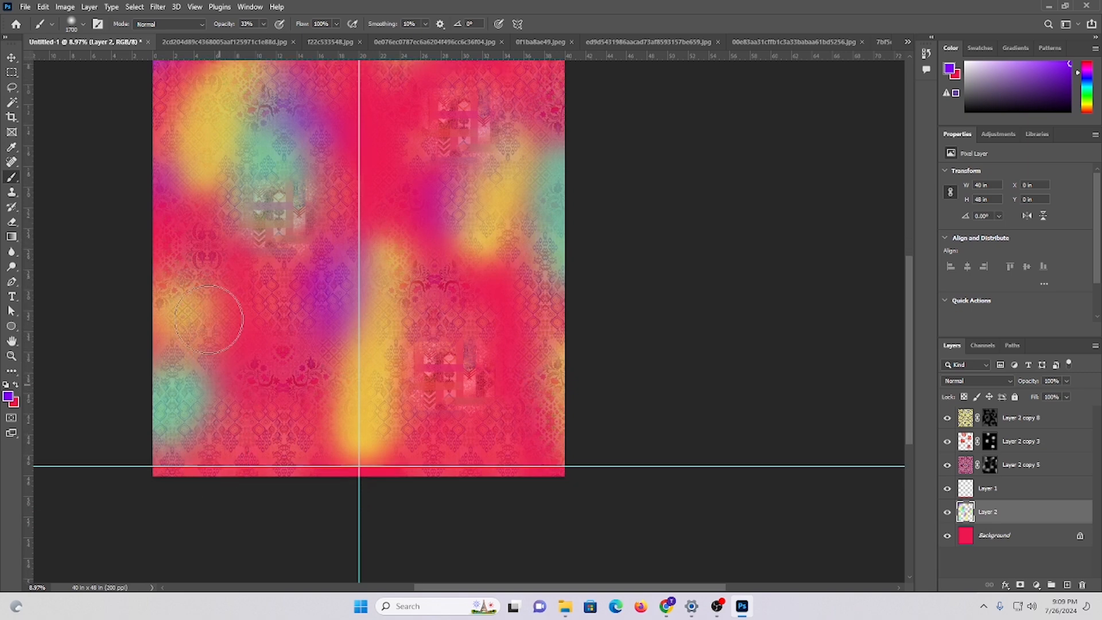
pyautogui.scroll(4, 307, 455)
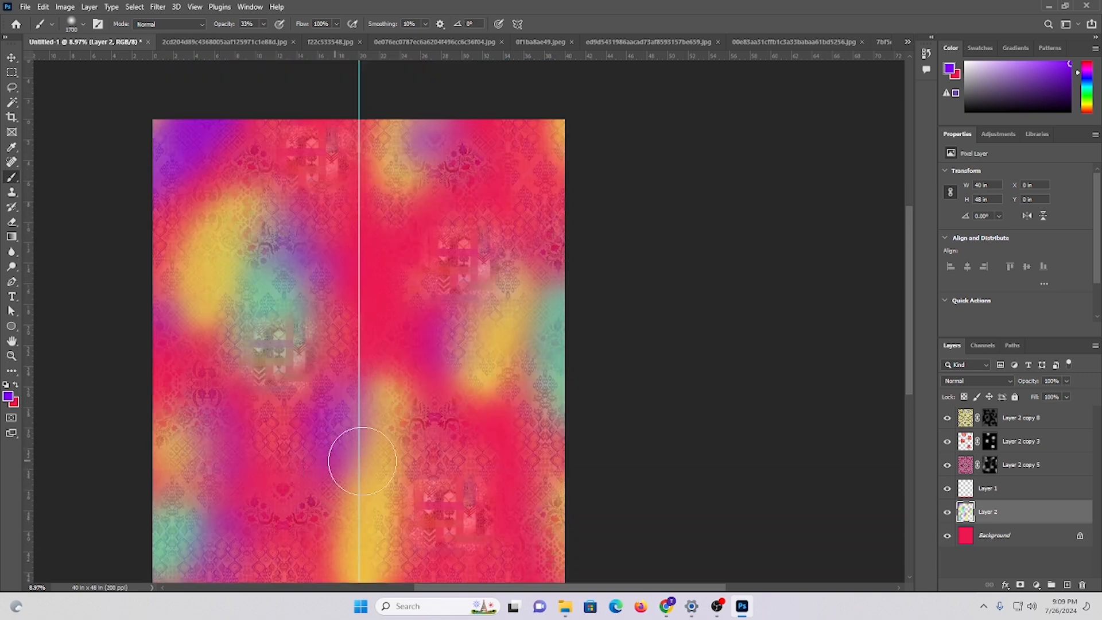
pyautogui.scroll(-2, 506, 417)
pyautogui.moveTo(538, 351); pyautogui.dragTo(550, 396)
pyautogui.scroll(2, 630, 466)
pyautogui.hotkey('ctrl', '0')
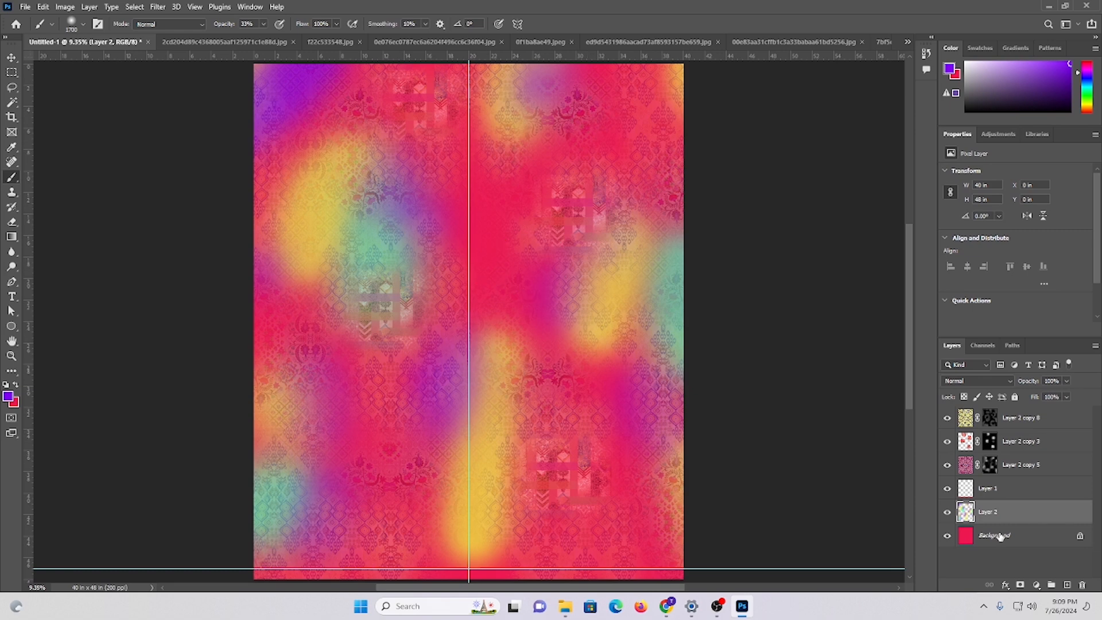
# - Switch to the Eraser and set its size to 2300 and its opacity to 6%
pyautogui.click(16, 225)
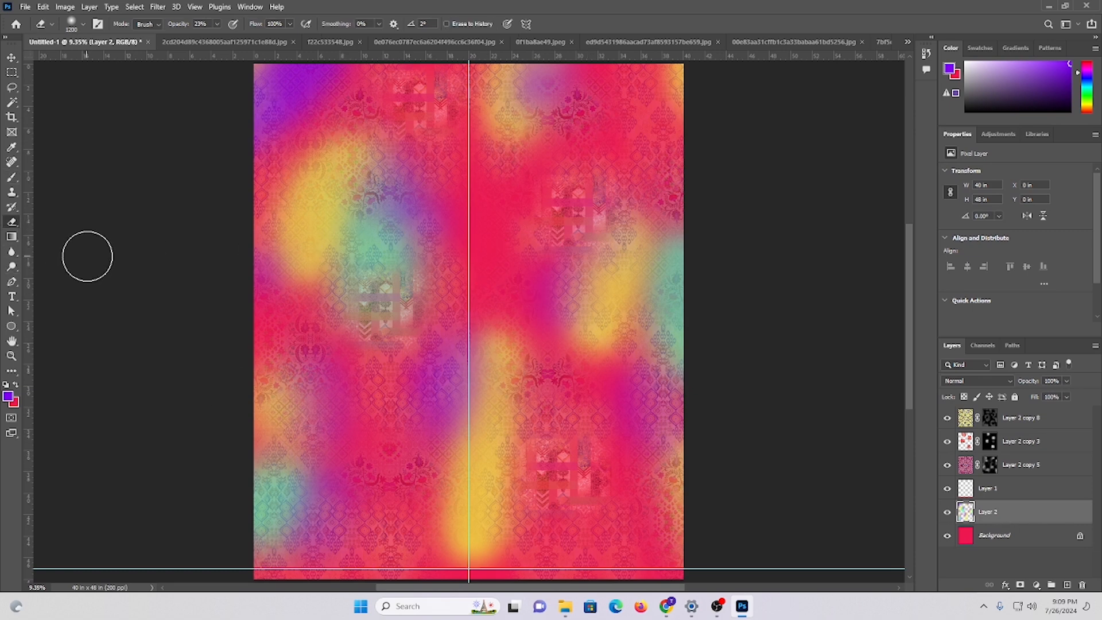
pyautogui.press(']')
pyautogui.press(']')
pyautogui.press(']')
pyautogui.press(']')
pyautogui.press(']')
pyautogui.press(']')
pyautogui.press(']')
pyautogui.press(']')
pyautogui.press(']')
pyautogui.press(']')
pyautogui.press(']')
pyautogui.press(']')
pyautogui.press(']')
pyautogui.press(']')
pyautogui.press(']')
pyautogui.press(']')
pyautogui.press(']')
pyautogui.press(']')
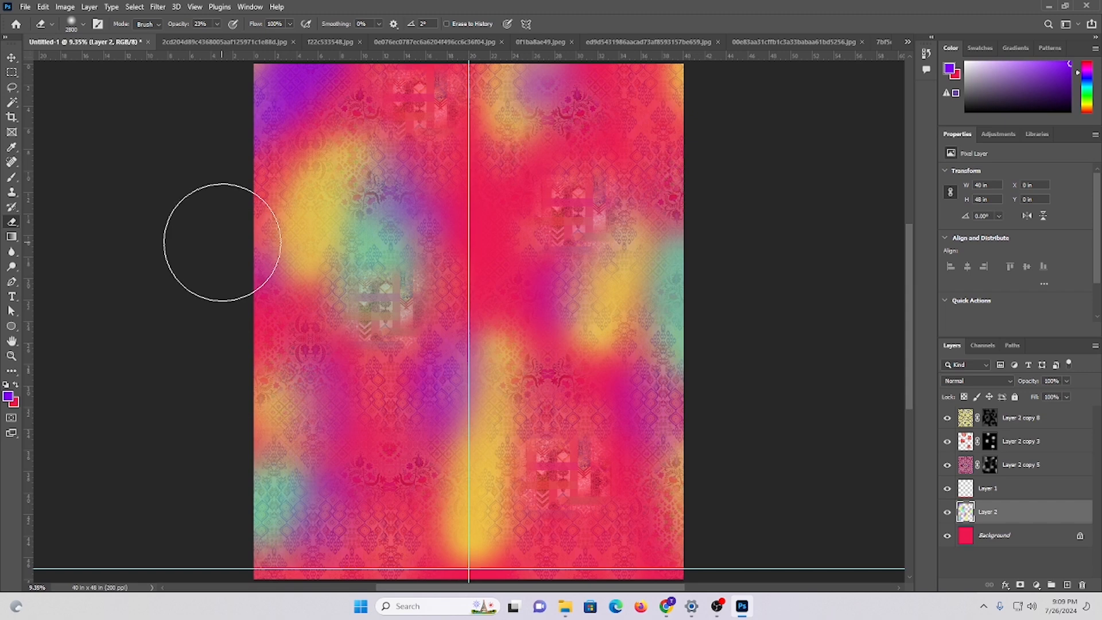
pyautogui.press(']')
pyautogui.press(']')
pyautogui.press(']')
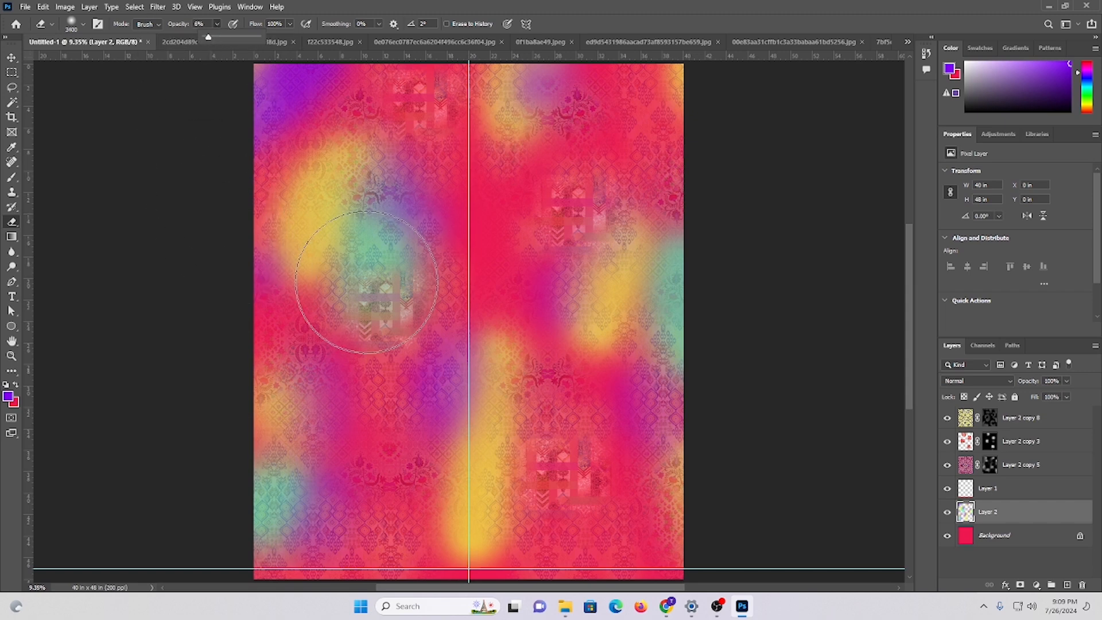
pyautogui.scroll(3, 368, 281)
pyautogui.press('[')
pyautogui.press('[')
pyautogui.press('[')
pyautogui.press('[')
pyautogui.press('[')
pyautogui.press('[')
pyautogui.press('[')
pyautogui.press('[')
pyautogui.press('[')
pyautogui.press('[')
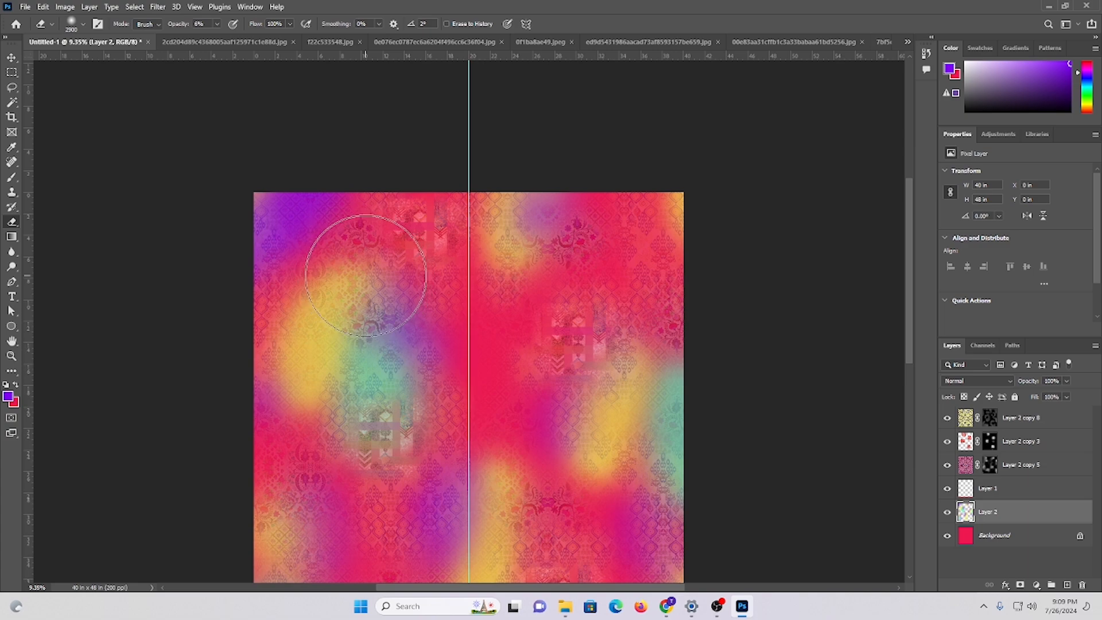
pyautogui.press('[')
# - Softly fade the yellow arc and the tall mint patch on Layer 2, toggling the layer's visibility to compare
pyautogui.moveTo(367, 343)
pyautogui.mouseDown()
pyautogui.moveTo(366, 332)
pyautogui.moveTo(330, 332)
pyautogui.mouseUp()
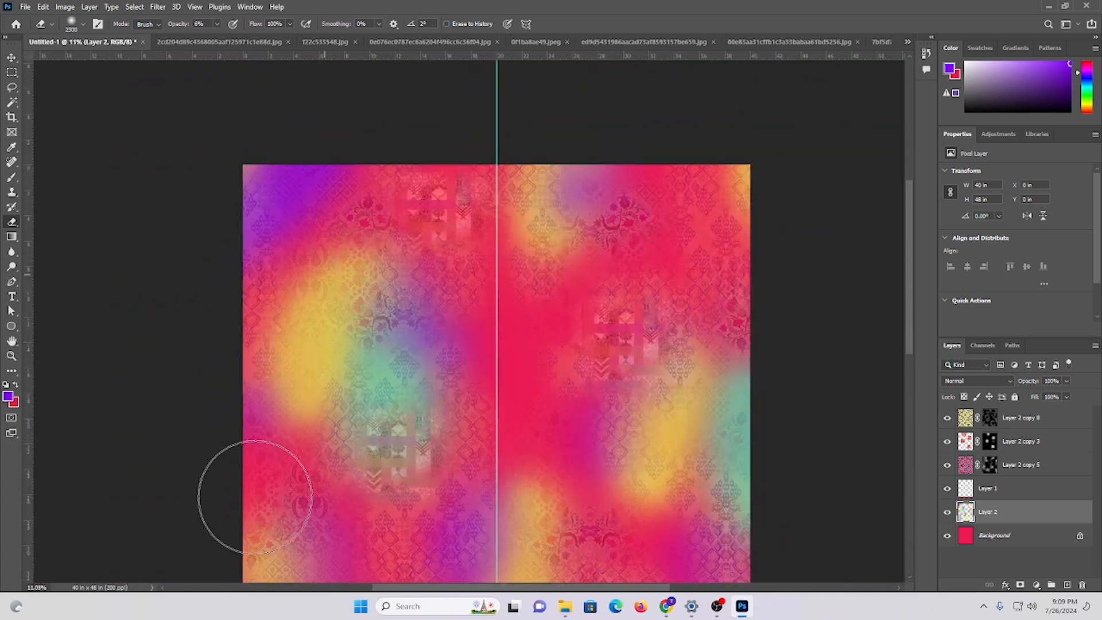
pyautogui.click(946, 512)
pyautogui.click(947, 512)
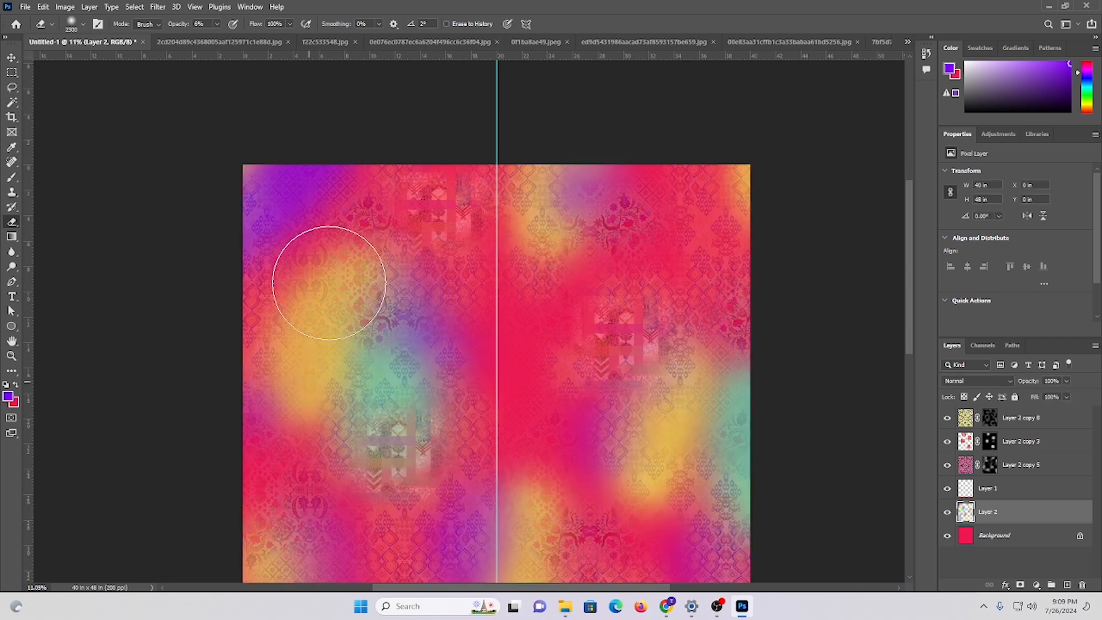
pyautogui.scroll(-1, 428, 332)
pyautogui.scroll(1, 389, 279)
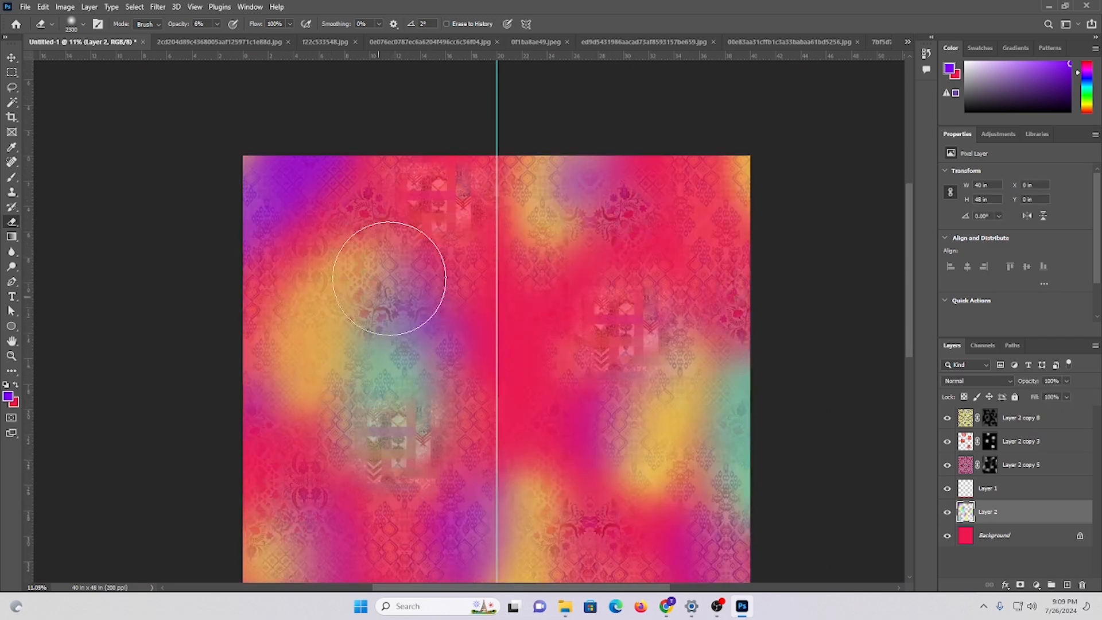
pyautogui.scroll(-1, 375, 274)
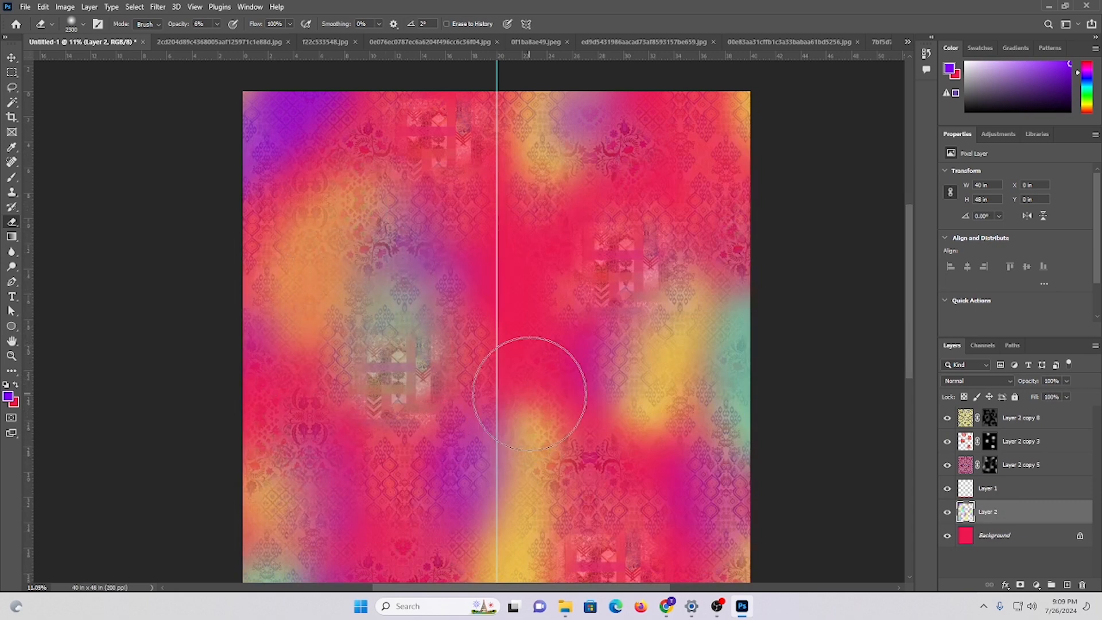
# - Softly fade the yellow band beside the vertical guide's lower half and the yellow patch near the right edge on Layer 2 with the Eraser
pyautogui.scroll(3, 530, 394)
pyautogui.moveTo(568, 388); pyautogui.dragTo(445, 364)
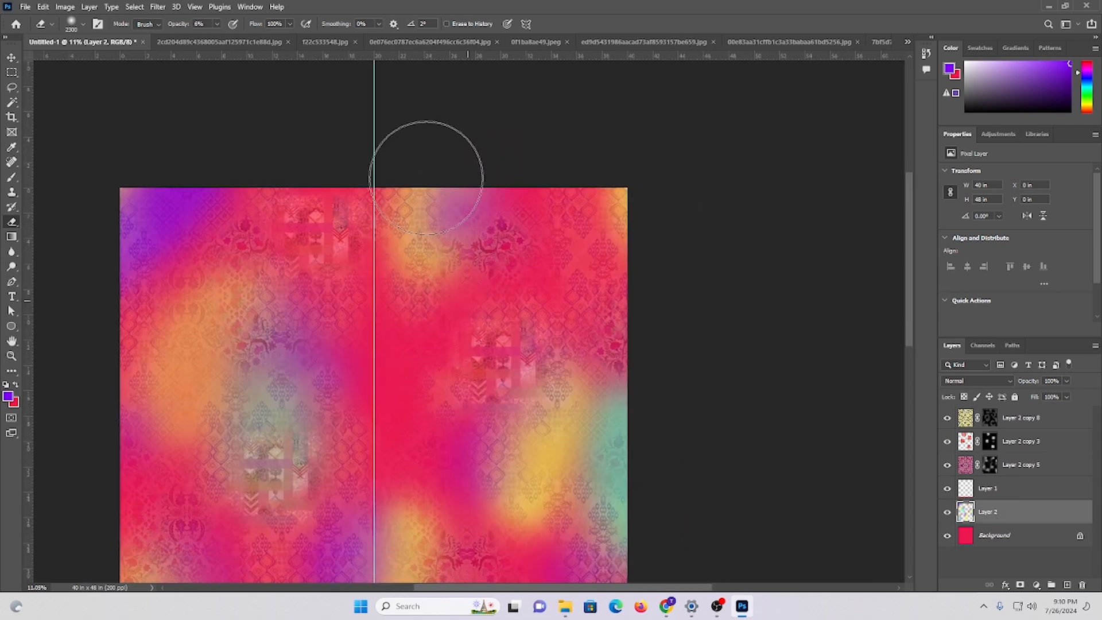
pyautogui.moveTo(467, 322)
pyautogui.mouseDown()
pyautogui.moveTo(429, 308)
pyautogui.moveTo(436, 175)
pyautogui.mouseUp()
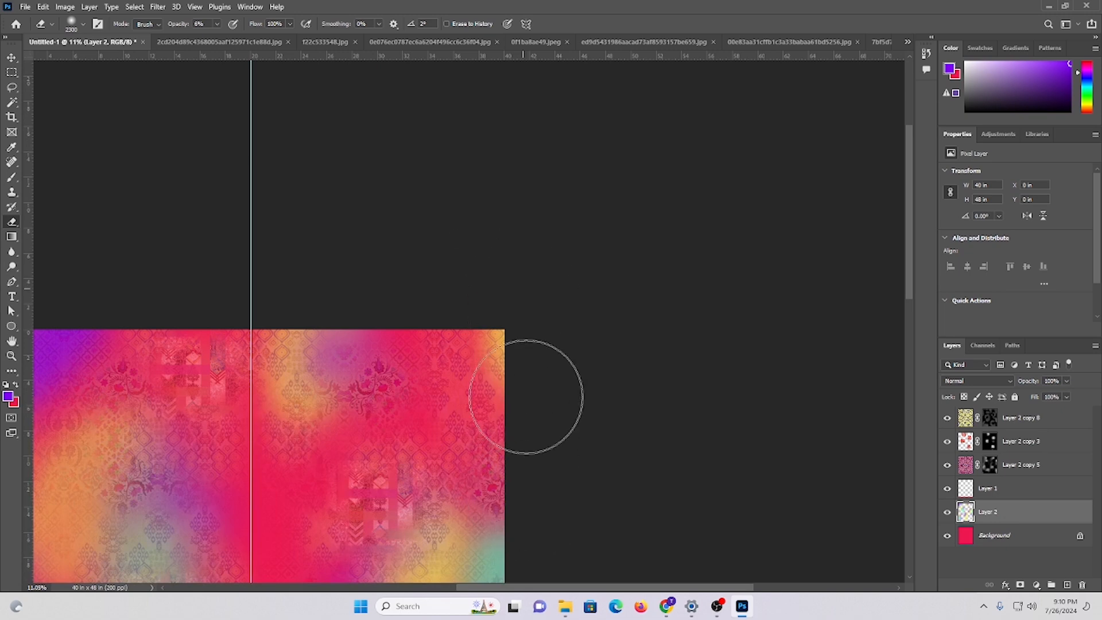
pyautogui.moveTo(546, 420); pyautogui.dragTo(516, 160)
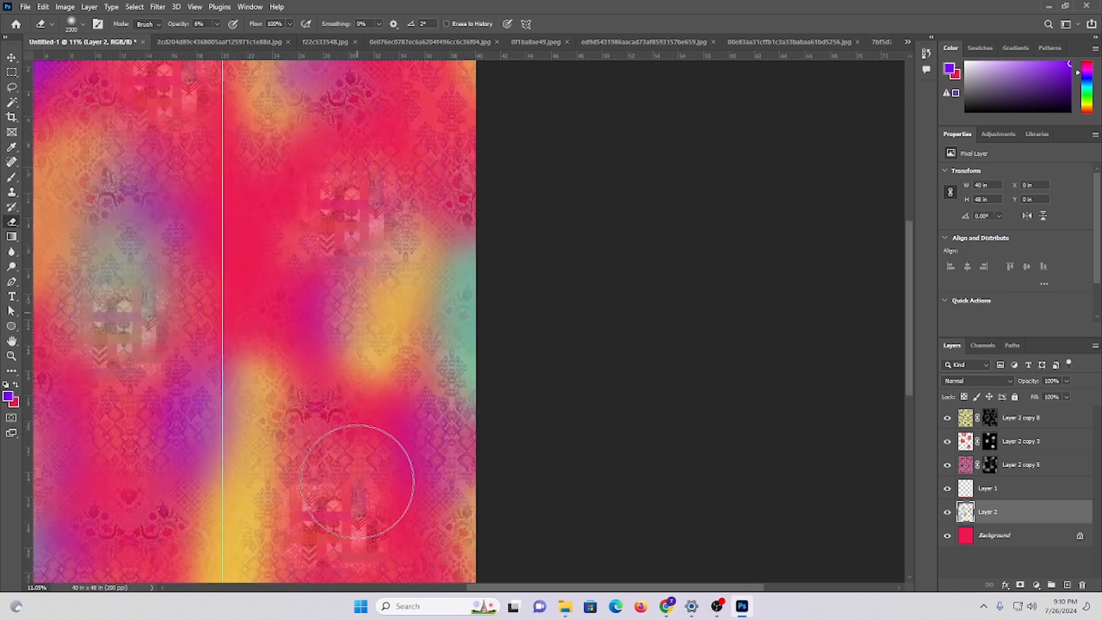
pyautogui.scroll(-2, 345, 425)
pyautogui.moveTo(320, 426); pyautogui.dragTo(463, 354)
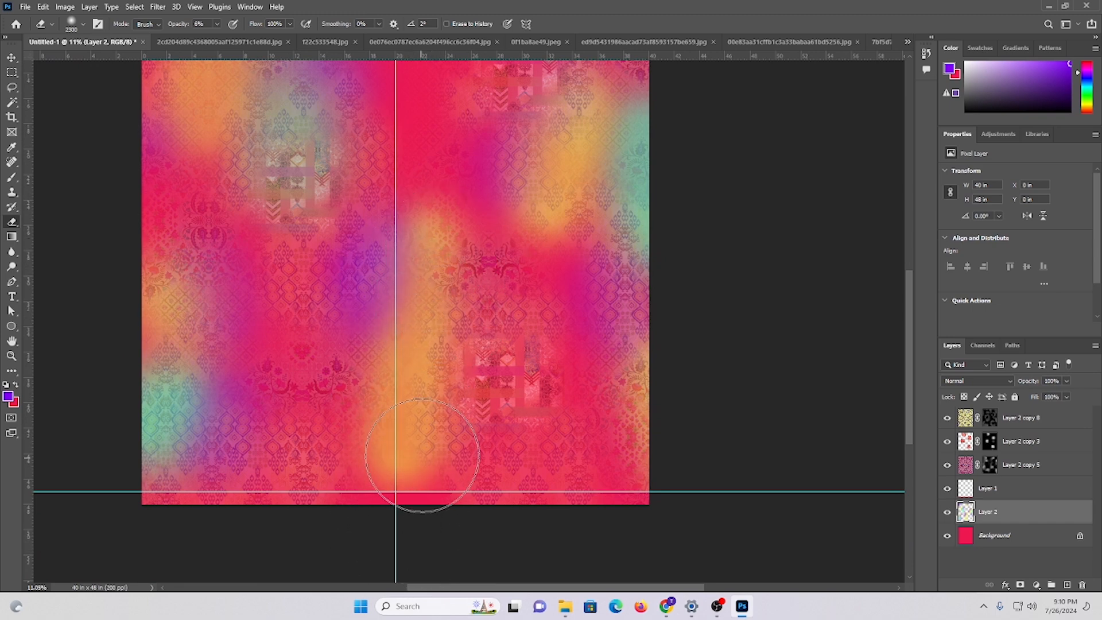
# - Lightly erase the upper-left violet patch, the tall mint patch and the lower-left mint patch on Layer 2
pyautogui.scroll(1, 292, 403)
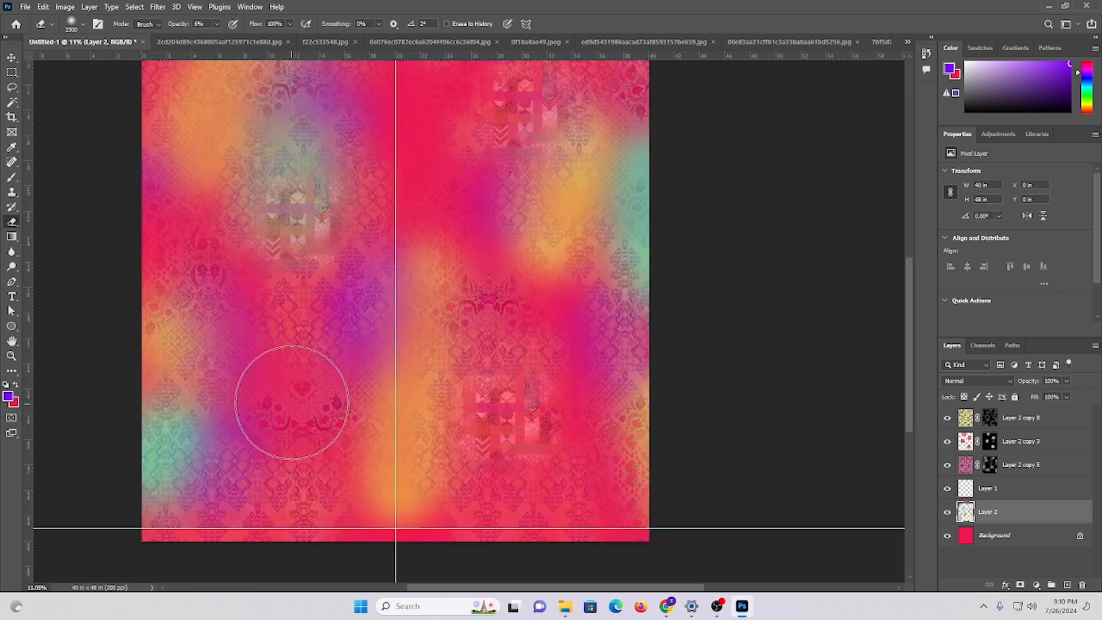
pyautogui.scroll(5, 364, 468)
pyautogui.scroll(-2, 356, 460)
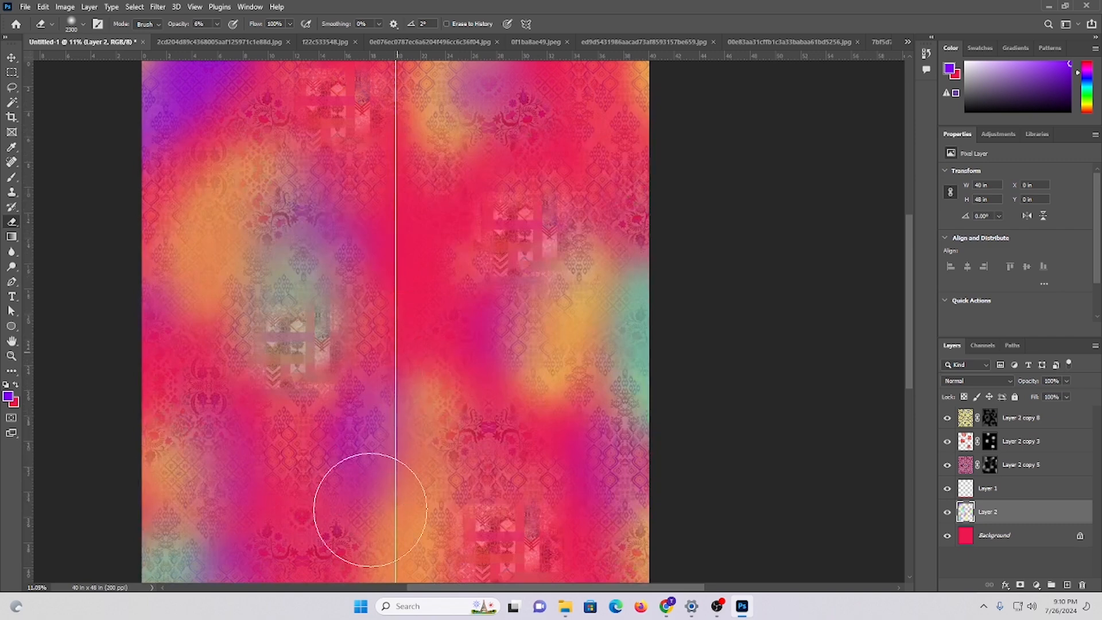
pyautogui.scroll(1, 478, 412)
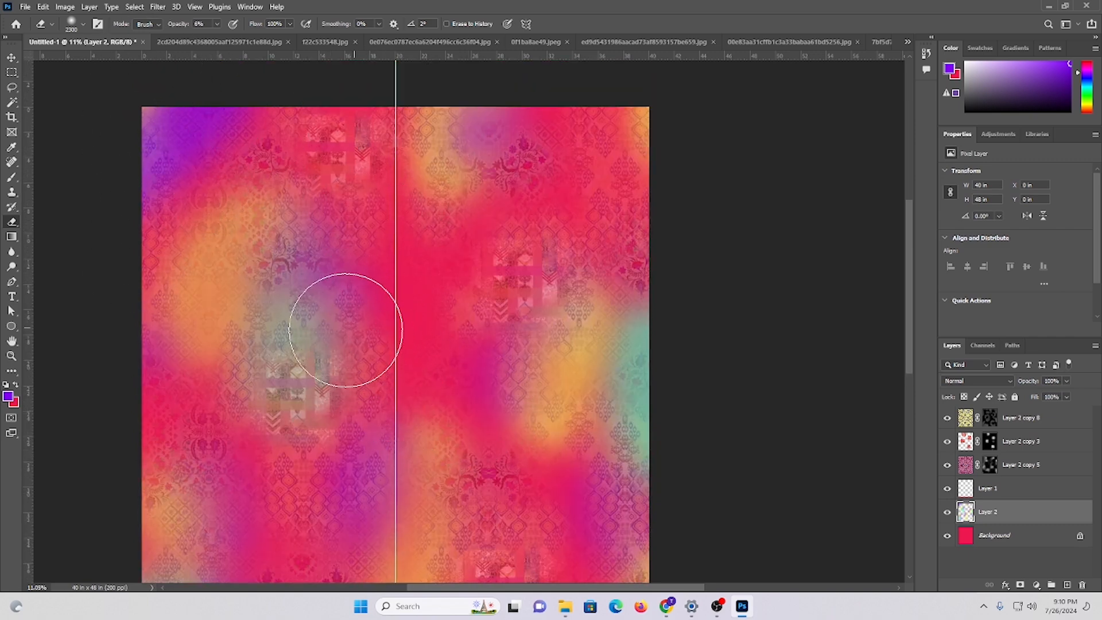
pyautogui.scroll(-1, 346, 330)
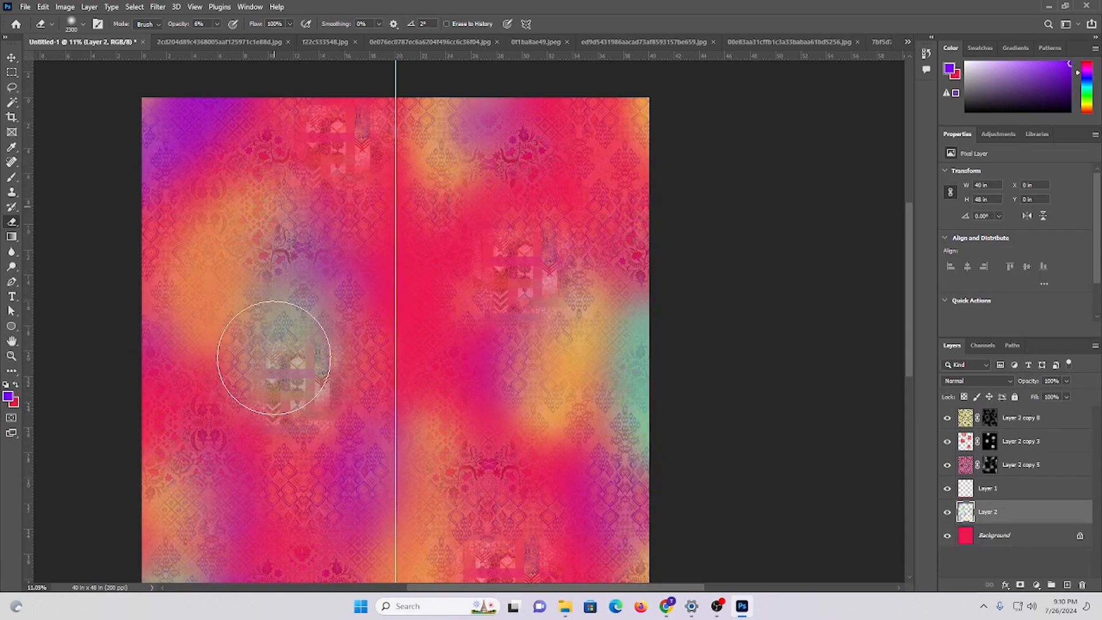
pyautogui.scroll(-2, 429, 408)
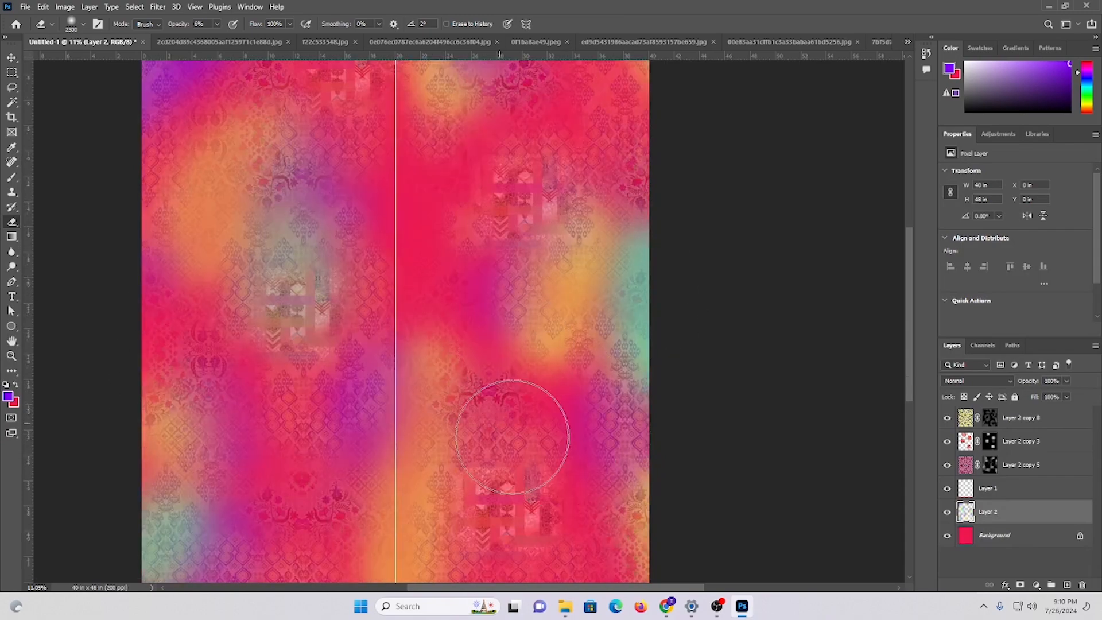
# - Fade the mint patches at the right edge and lower-left corner further with soft Eraser strokes
pyautogui.moveTo(532, 240)
pyautogui.mouseDown()
pyautogui.moveTo(594, 426)
pyautogui.moveTo(433, 60)
pyautogui.mouseUp()
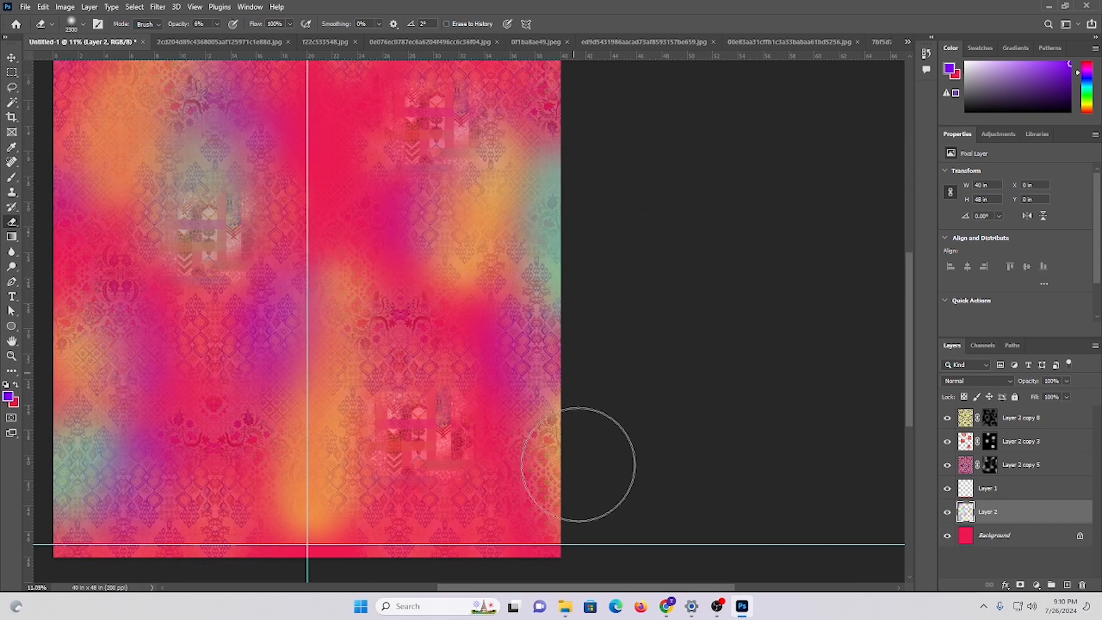
pyautogui.moveTo(597, 470)
pyautogui.mouseDown()
pyautogui.moveTo(528, 267)
pyautogui.moveTo(574, 327)
pyautogui.mouseUp()
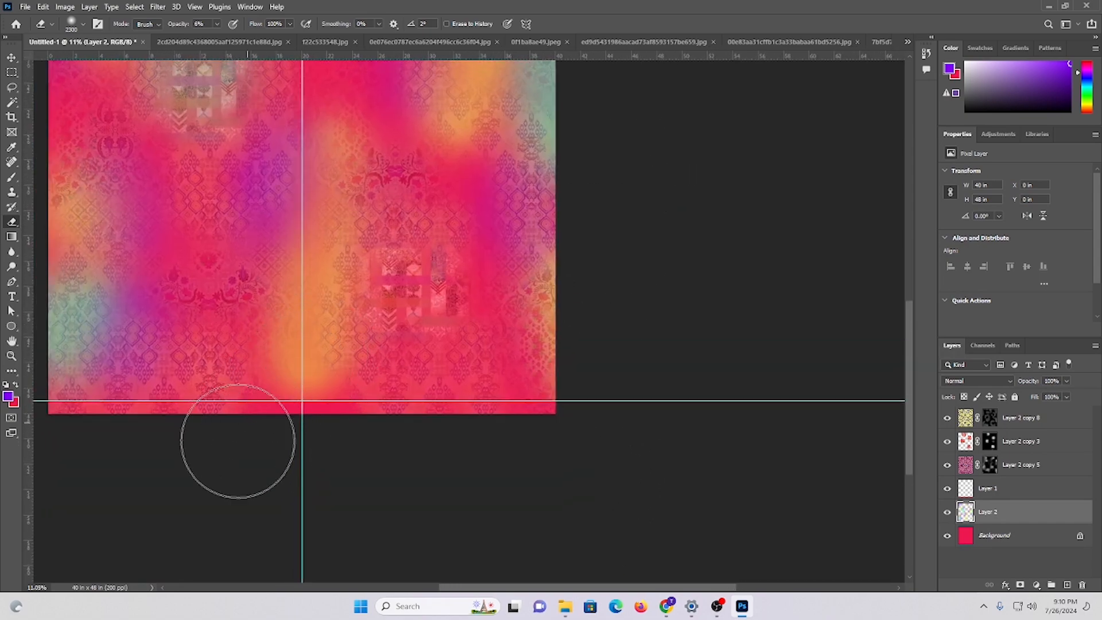
pyautogui.moveTo(156, 376)
pyautogui.mouseDown()
pyautogui.moveTo(446, 430)
pyautogui.moveTo(479, 458)
pyautogui.mouseUp()
pyautogui.moveTo(335, 389); pyautogui.dragTo(382, 480)
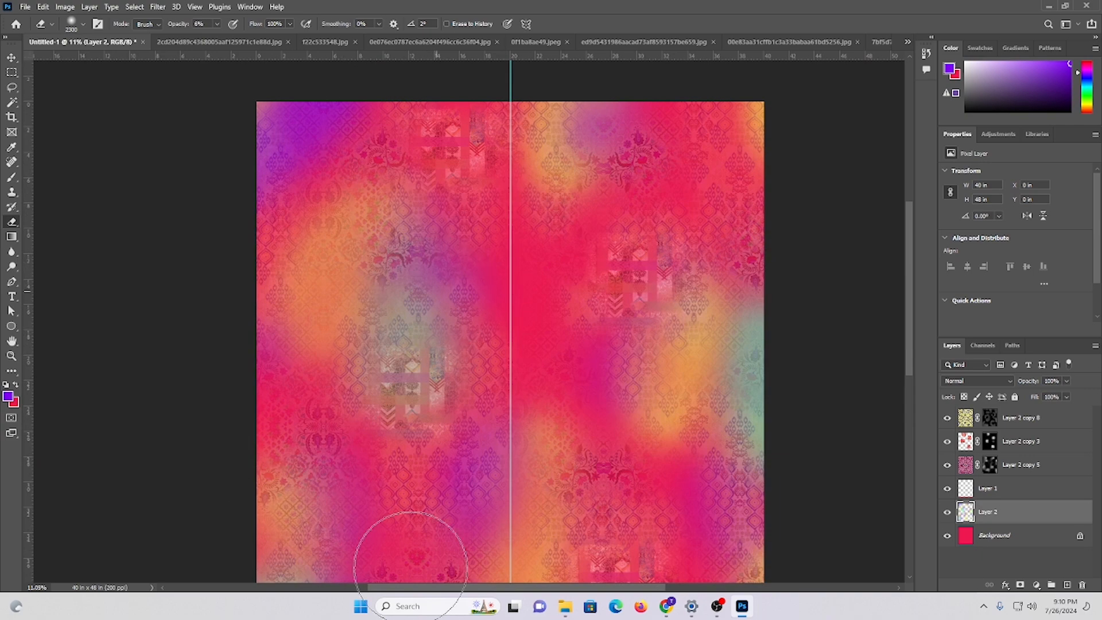
pyautogui.scroll(-4, 664, 393)
pyautogui.keyDown('alt'); pyautogui.scroll(-1, 661, 398); pyautogui.keyUp('alt')
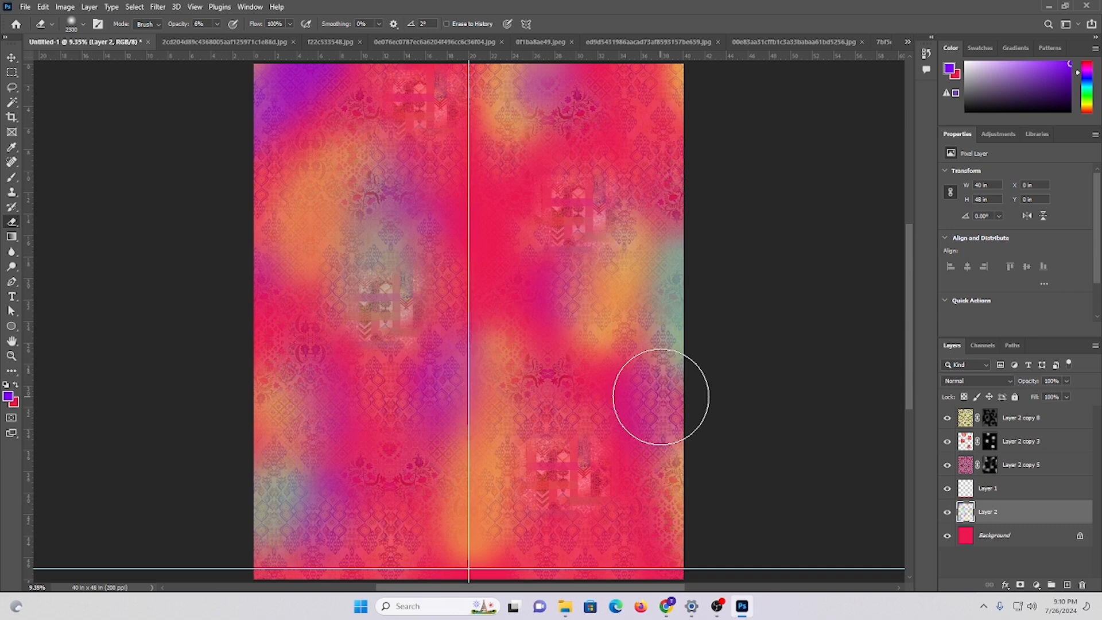
# - Softly erase the violet patch beside the vertical guide and the neighbouring yellow band to blend them into the pink
pyautogui.scroll(-2, 615, 208)
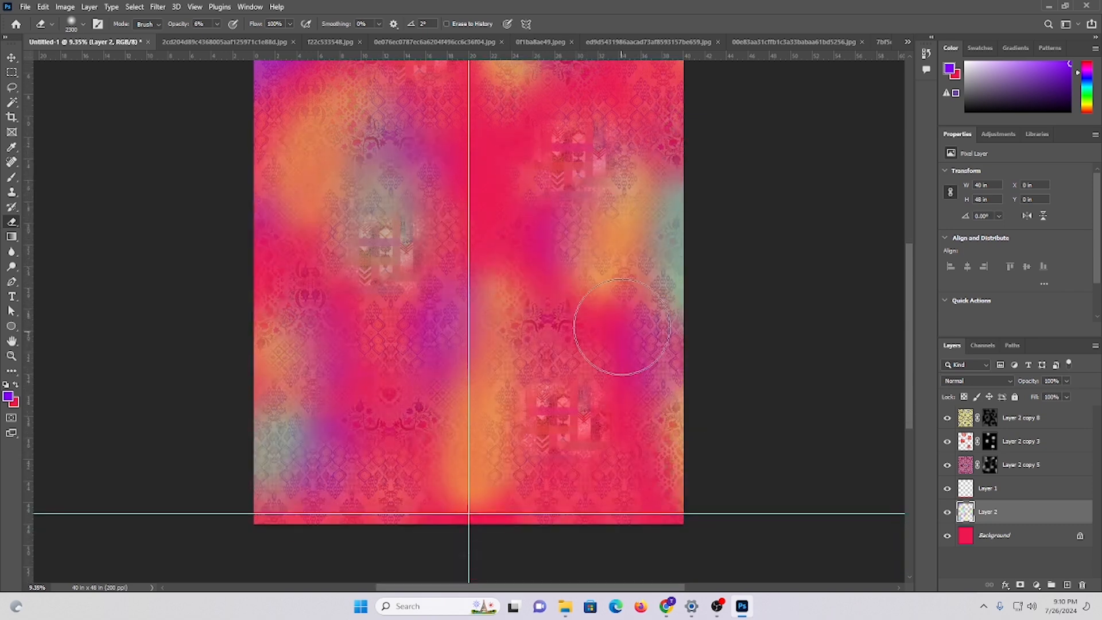
pyautogui.scroll(-2, 505, 362)
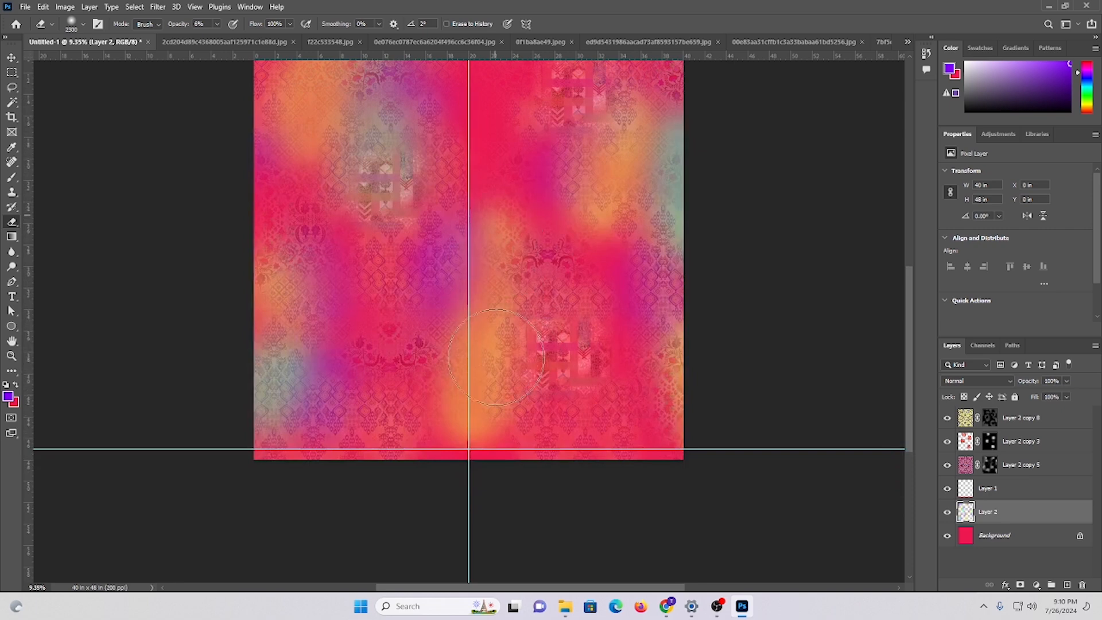
pyautogui.scroll(2, 406, 393)
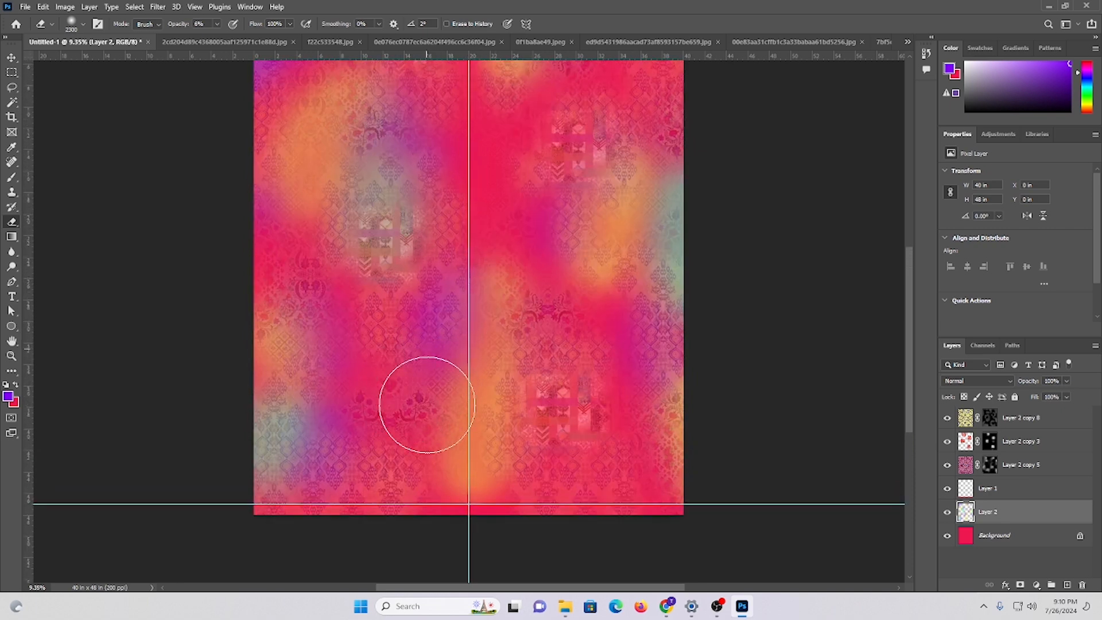
pyautogui.scroll(4, 427, 405)
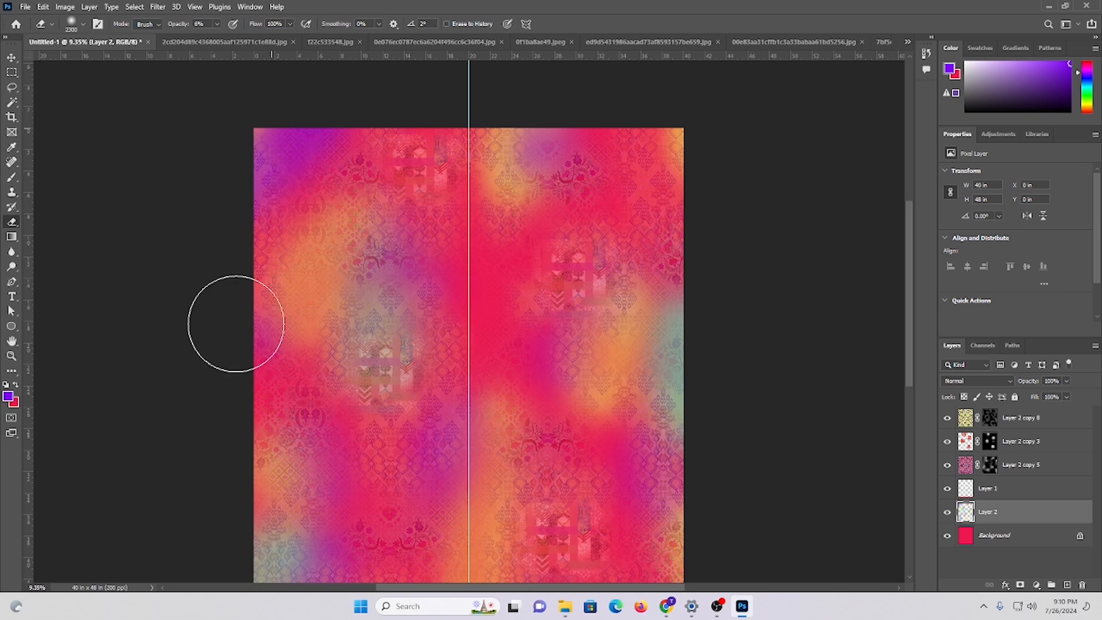
pyautogui.scroll(-3, 632, 436)
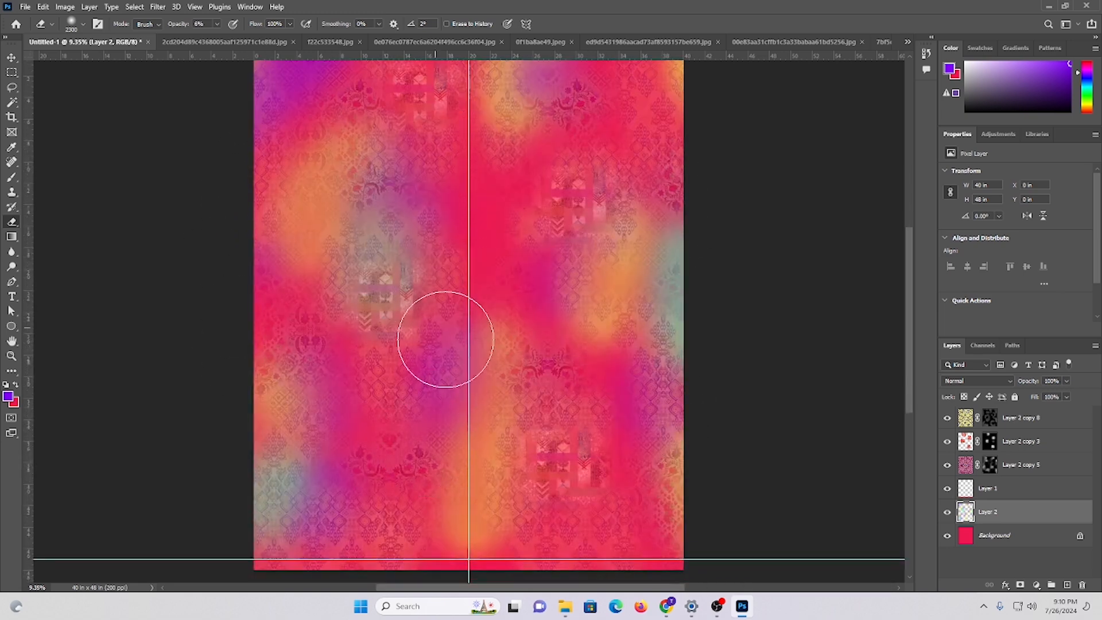
pyautogui.scroll(-3, 443, 455)
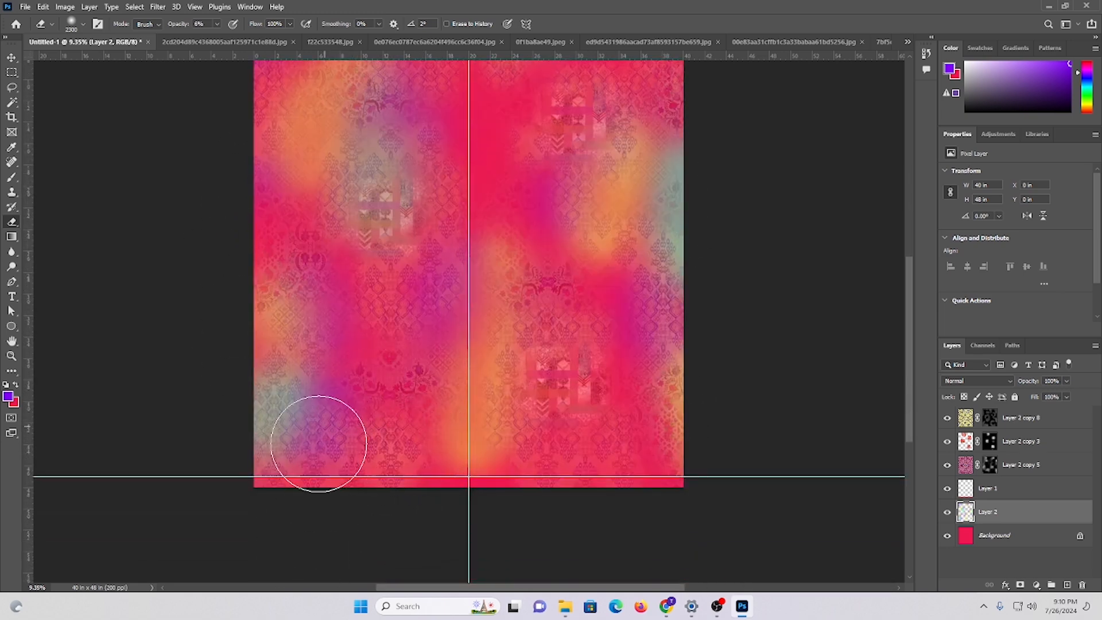
# - Fade the yellow patch at the canvas's top middle, the right-edge mint patch and the lower-left yellow and mint areas
pyautogui.scroll(2, 574, 465)
pyautogui.scroll(3, 665, 450)
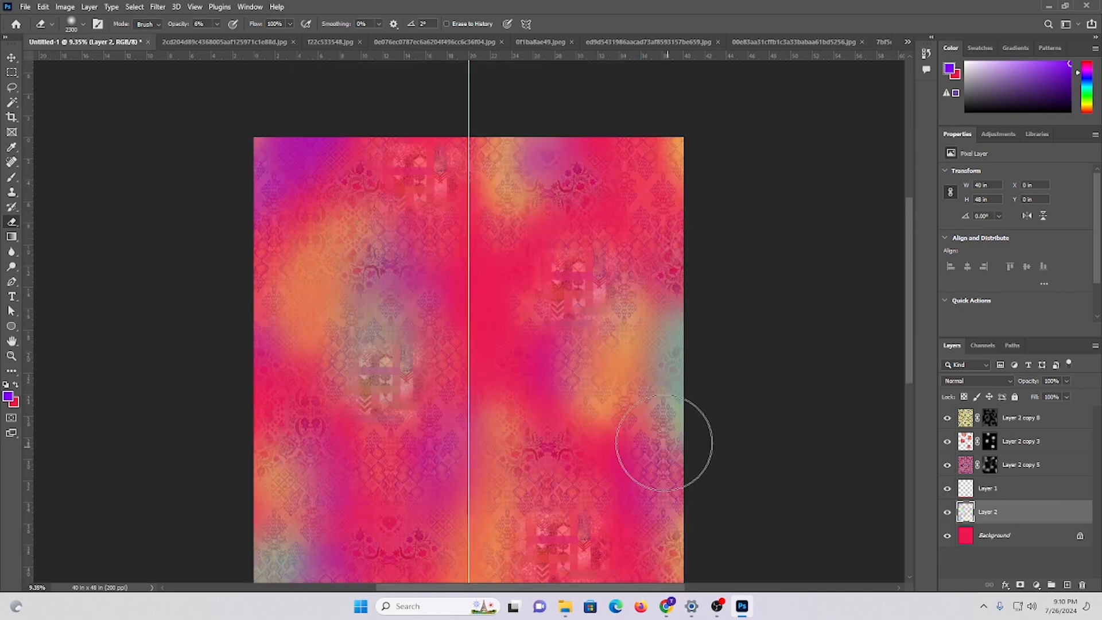
pyautogui.moveTo(664, 443)
pyautogui.mouseDown()
pyautogui.moveTo(689, 370)
pyautogui.moveTo(677, 520)
pyautogui.moveTo(628, 306)
pyautogui.moveTo(593, 468)
pyautogui.mouseUp()
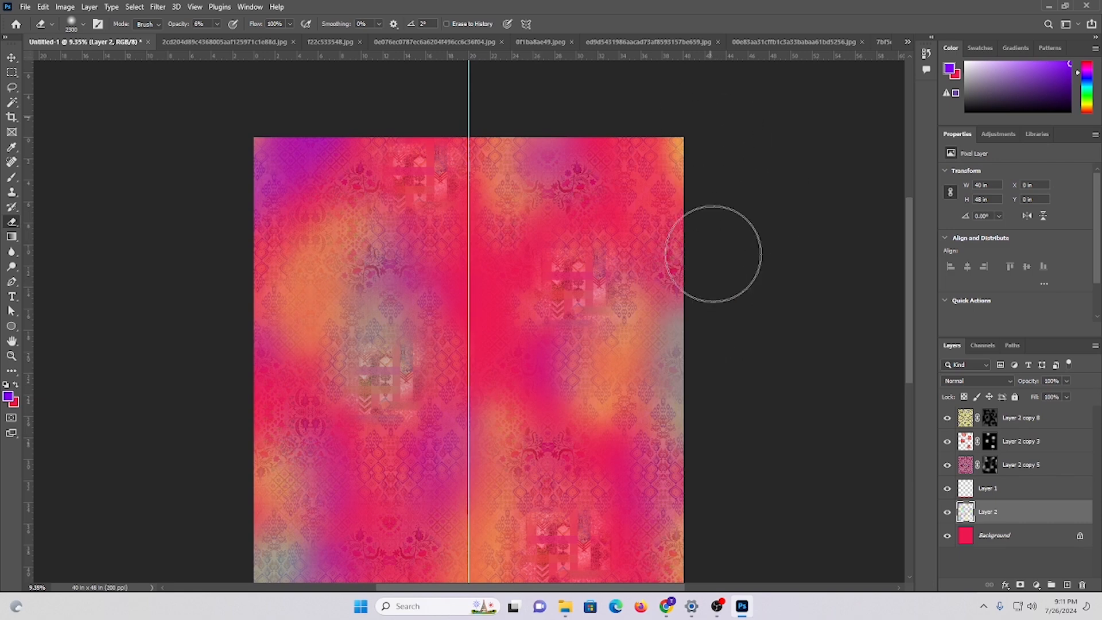
pyautogui.scroll(-5, 632, 442)
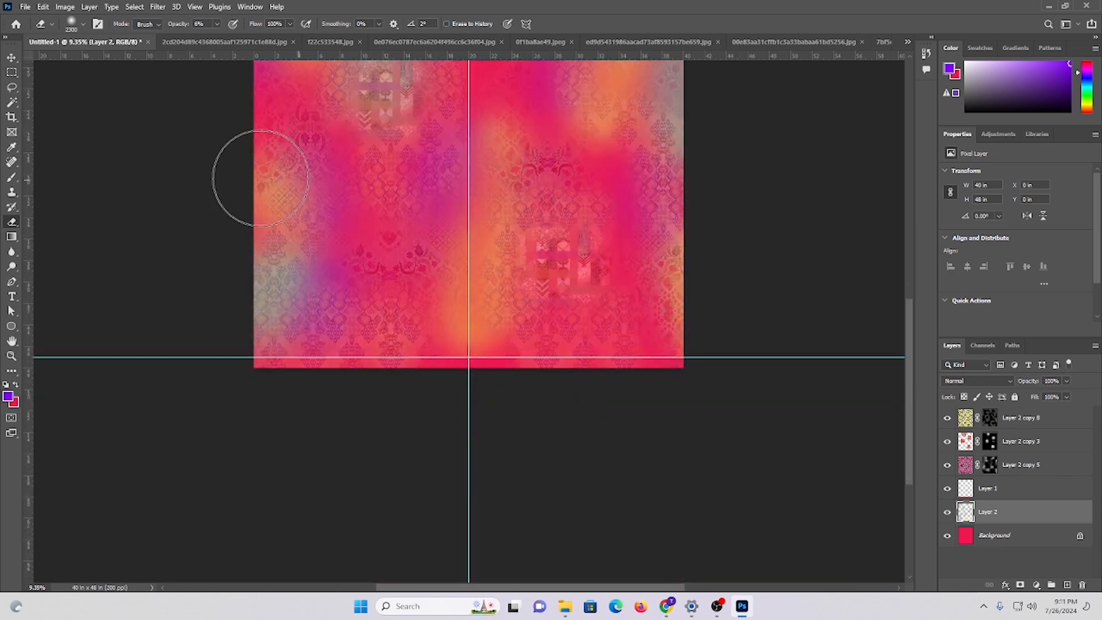
pyautogui.scroll(1, 655, 396)
pyautogui.scroll(3, 718, 339)
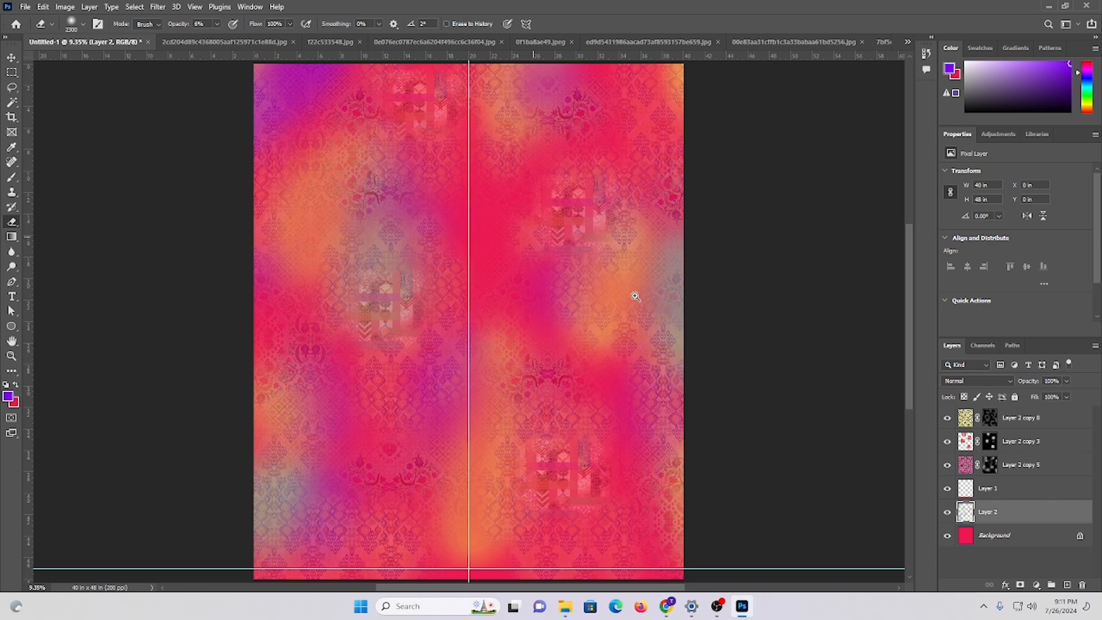
# - Examine the blended motifs and faded colour patches close up across the upper and lower parts of the print
pyautogui.scroll(10, 626, 333)
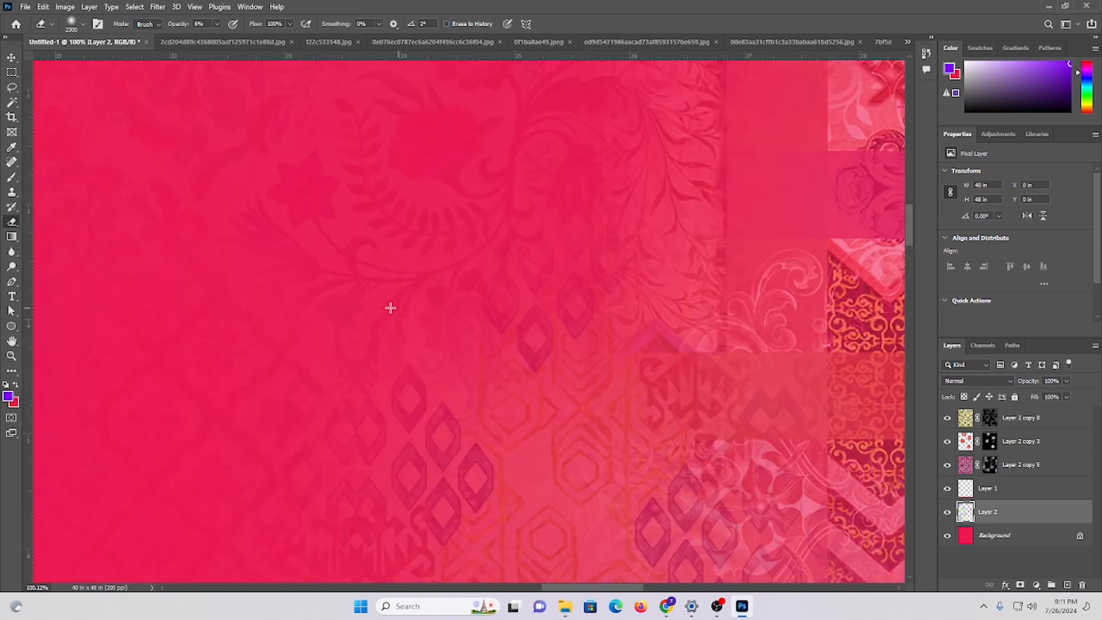
pyautogui.scroll(-9, 554, 349)
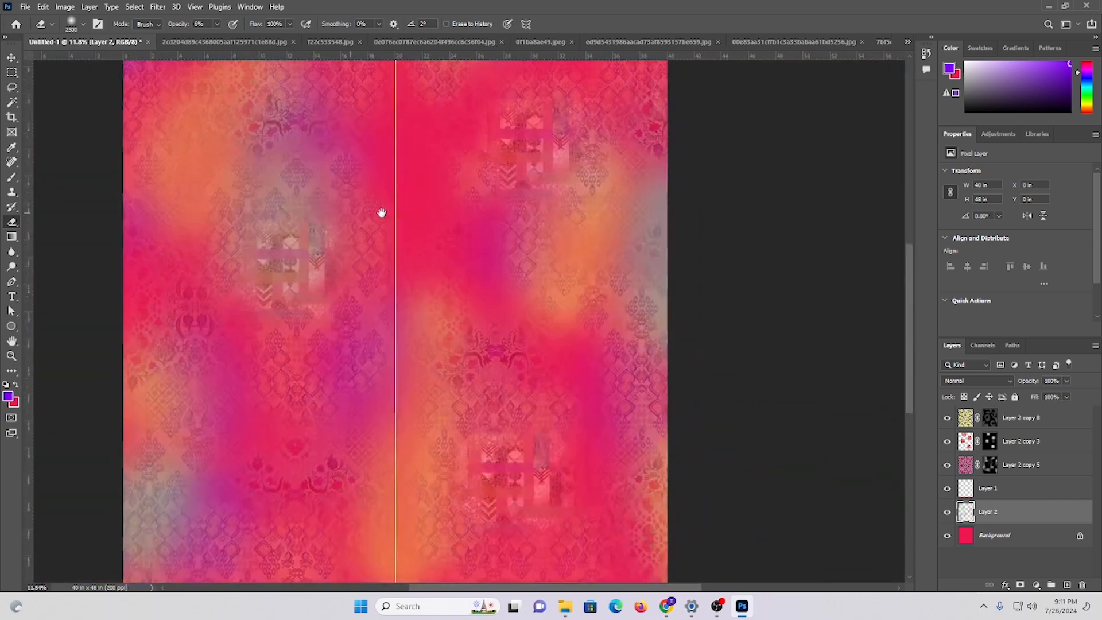
pyautogui.scroll(-1, 517, 377)
pyautogui.scroll(3, 593, 345)
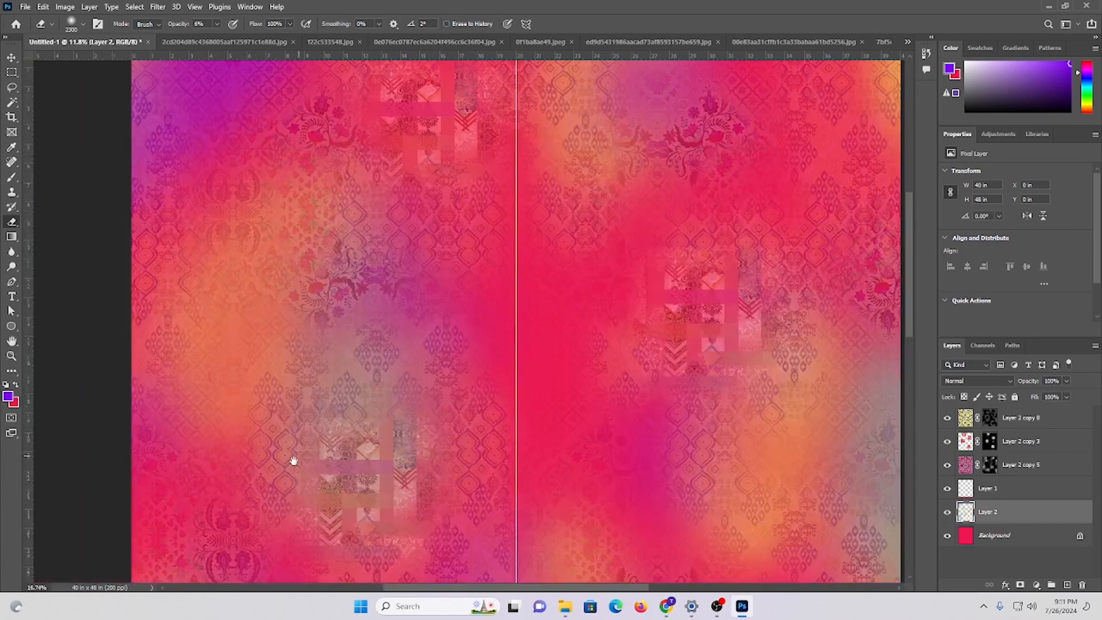
pyautogui.moveTo(293, 461)
pyautogui.mouseDown()
pyautogui.moveTo(462, 288)
pyautogui.moveTo(347, 327)
pyautogui.moveTo(512, 195)
pyautogui.mouseUp()
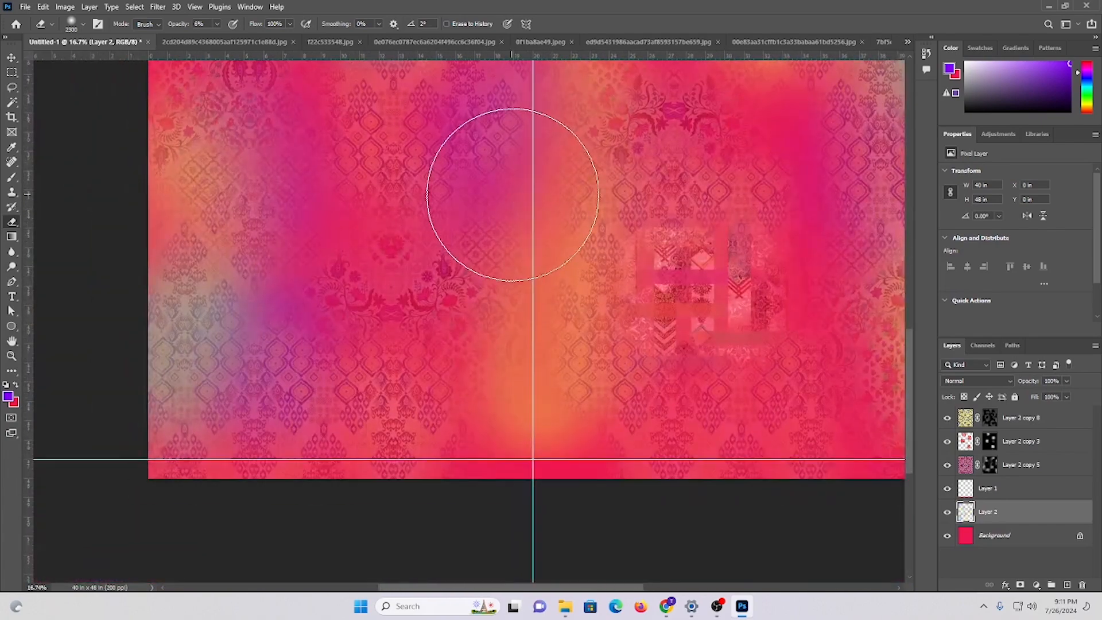
pyautogui.scroll(-2, 513, 195)
# - Fit the whole canvas in view and bring Layer 1 to the top of the layer stack
pyautogui.hotkey('ctrl', '0')
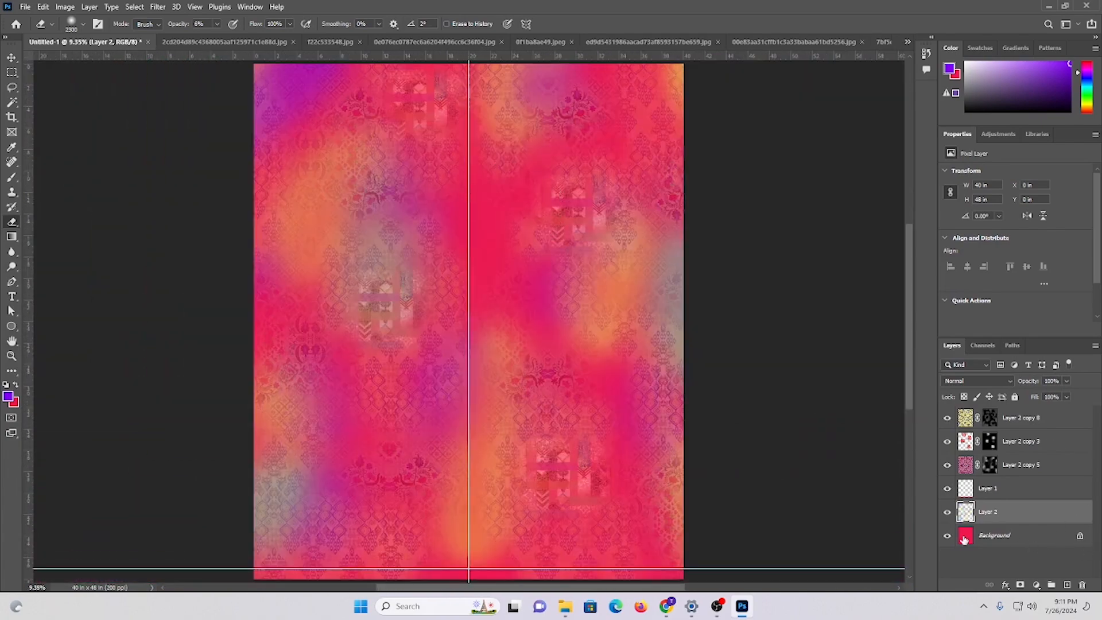
pyautogui.click(1002, 494)
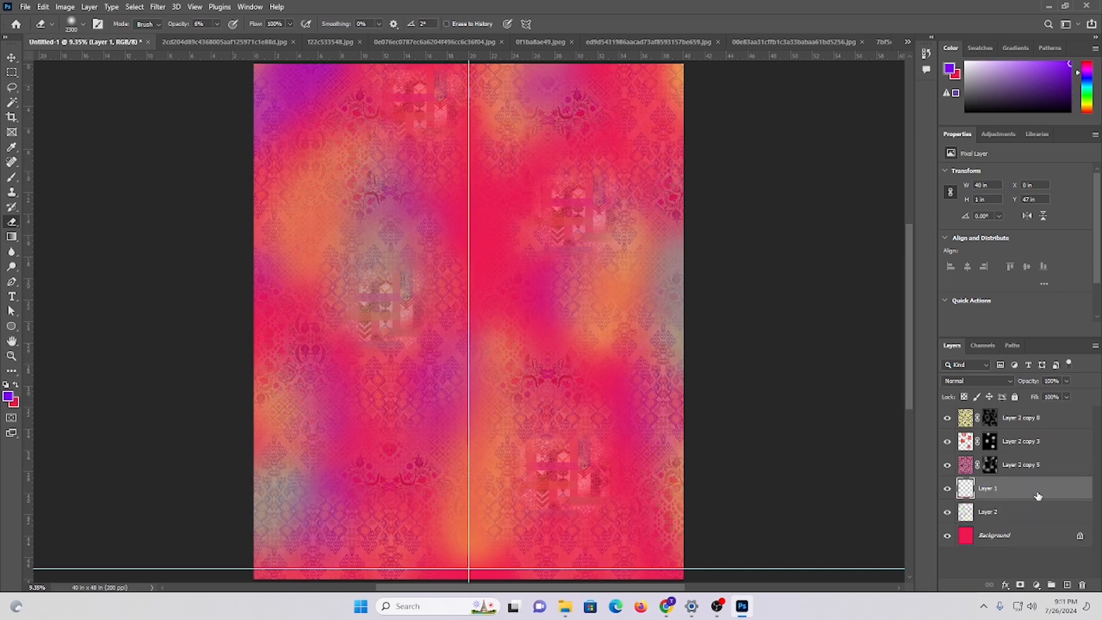
pyautogui.hotkey('ctrl', 'shift', ']')
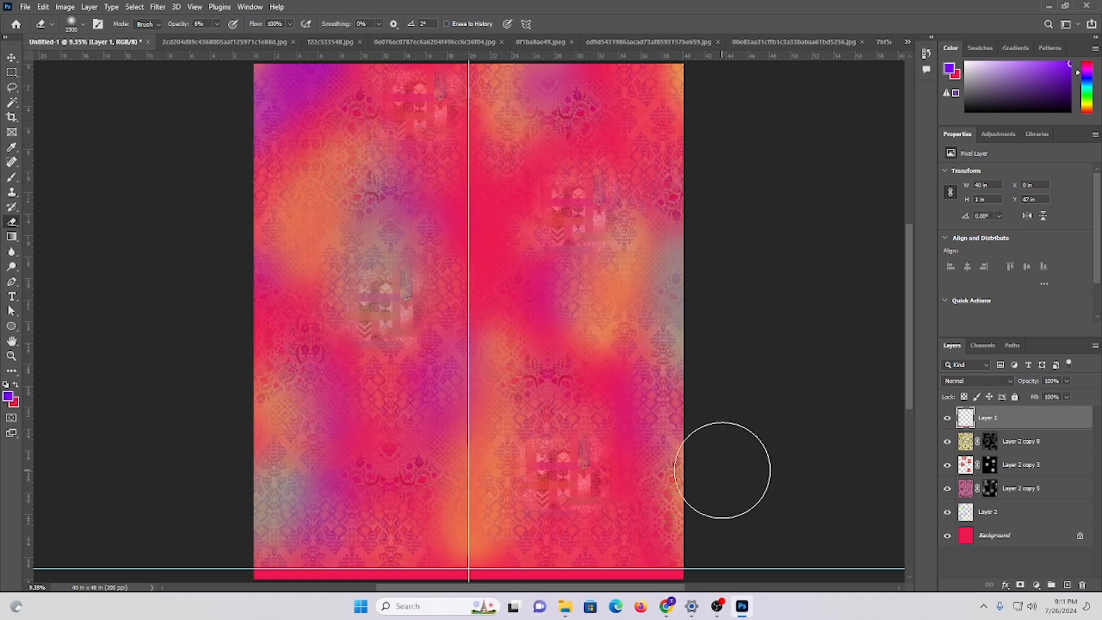
# - Close the source images whose file names begin with 2cd204d89c, 0e076ec0787 and ed9d5431986
pyautogui.click(245, 42)
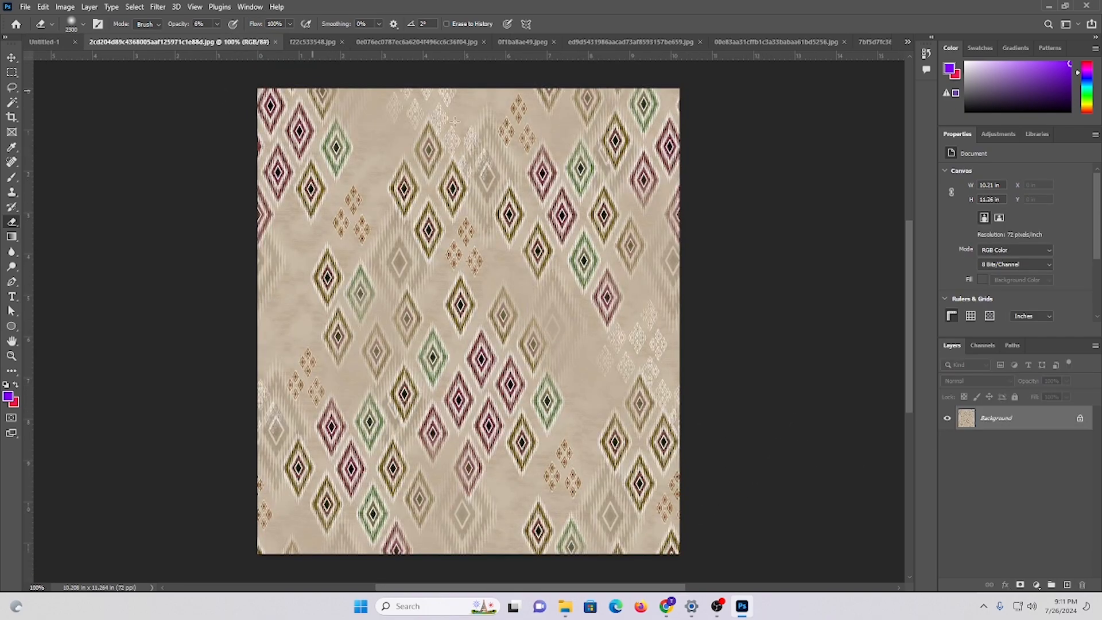
pyautogui.scroll(-1, 546, 175)
pyautogui.hotkey('ctrl', 'w')
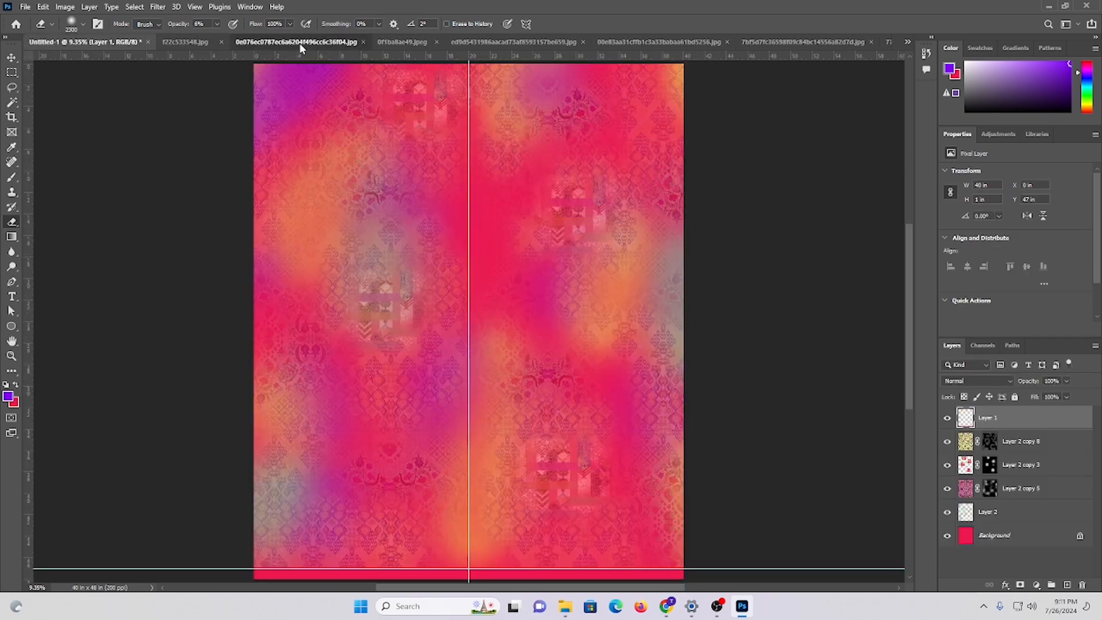
pyautogui.click(300, 43)
pyautogui.hotkey('ctrl', 'w')
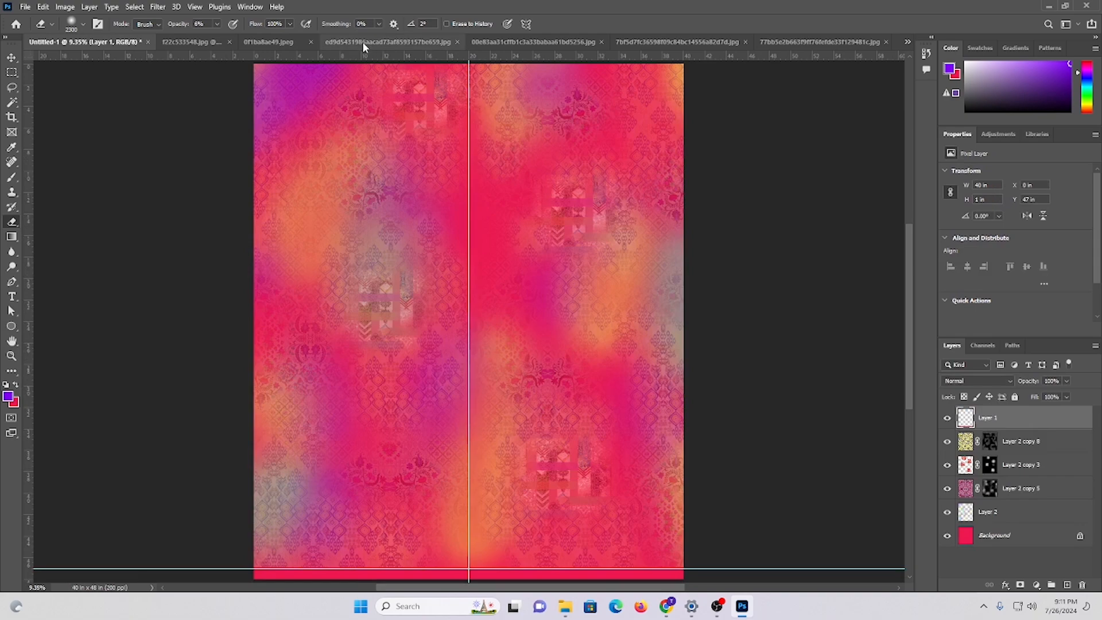
pyautogui.click(363, 41)
pyautogui.hotkey('ctrl', 'w')
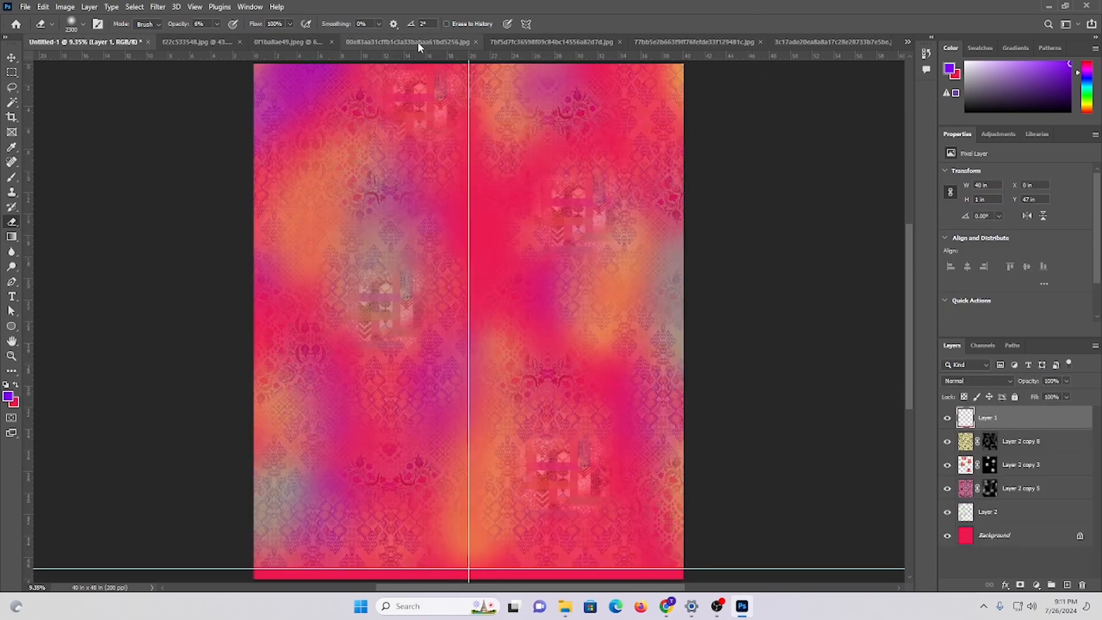
# - Close the source images whose file names begin with 00e83aa31c, 7bf5d7fc36, 77bb5e2b663 and 3c17ade20ea
pyautogui.click(418, 43)
pyautogui.hotkey('ctrl', 'w')
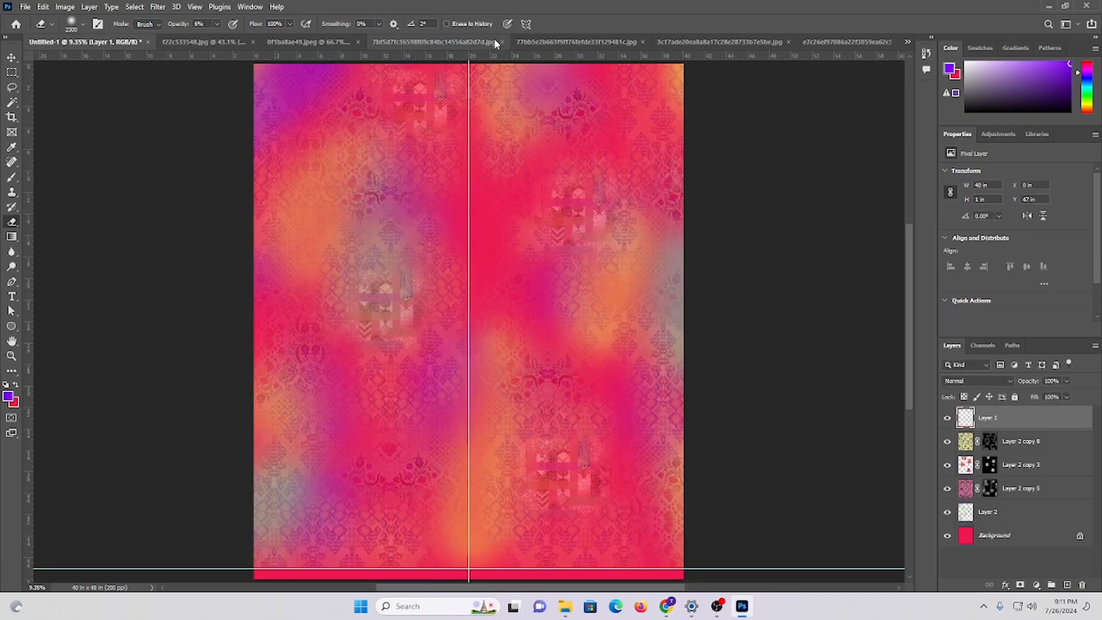
pyautogui.click(462, 43)
pyautogui.hotkey('ctrl', 'w')
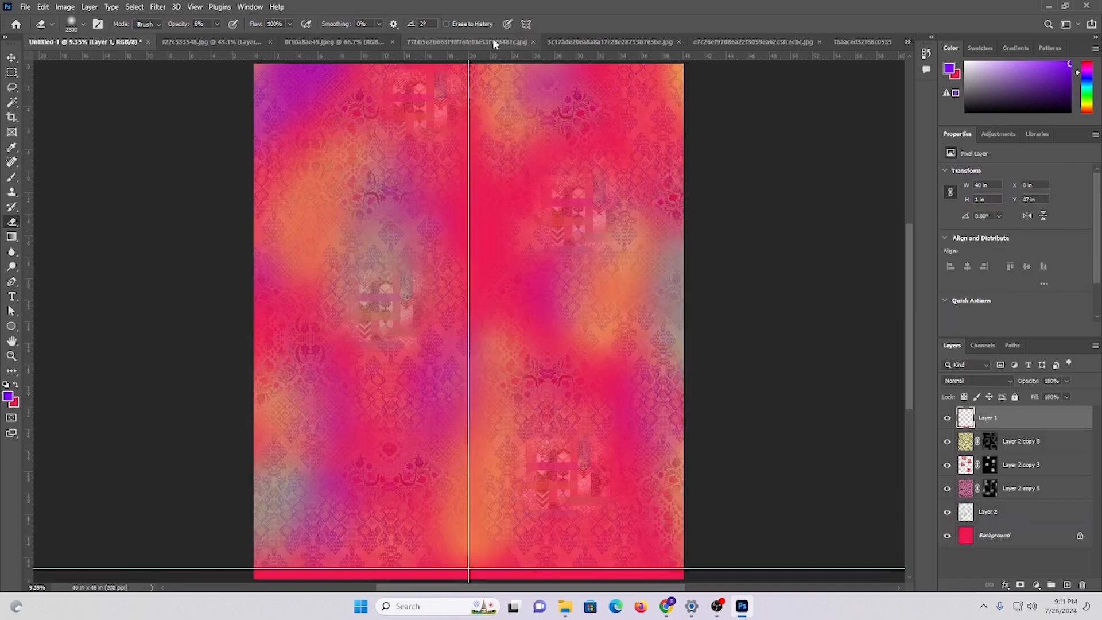
pyautogui.click(476, 44)
pyautogui.hotkey('ctrl', 'w')
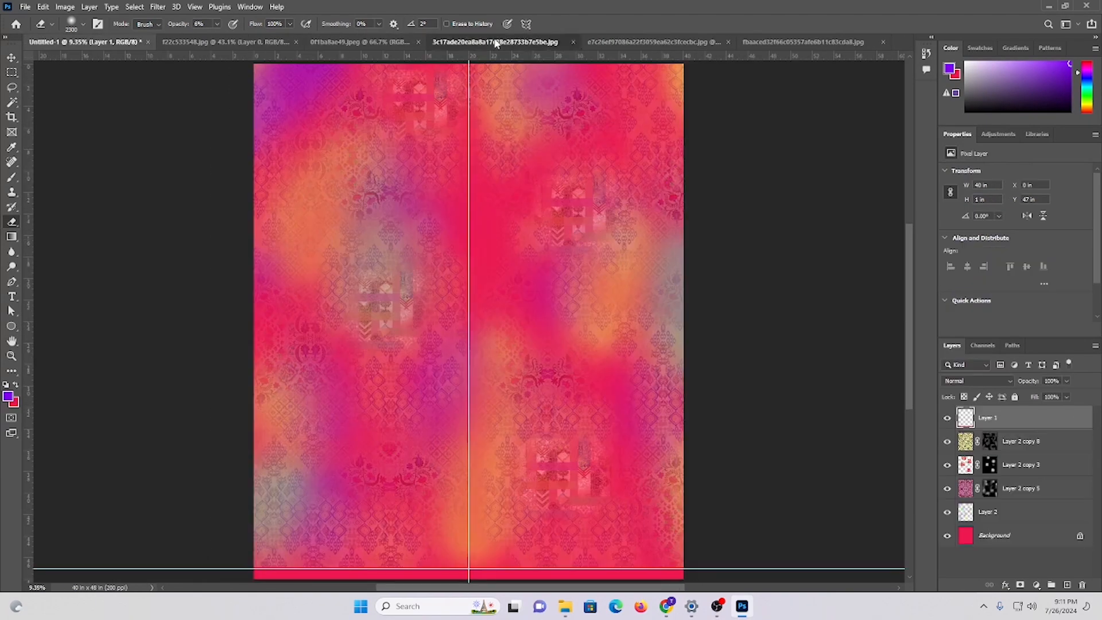
pyautogui.click(497, 43)
pyautogui.hotkey('ctrl', 'w')
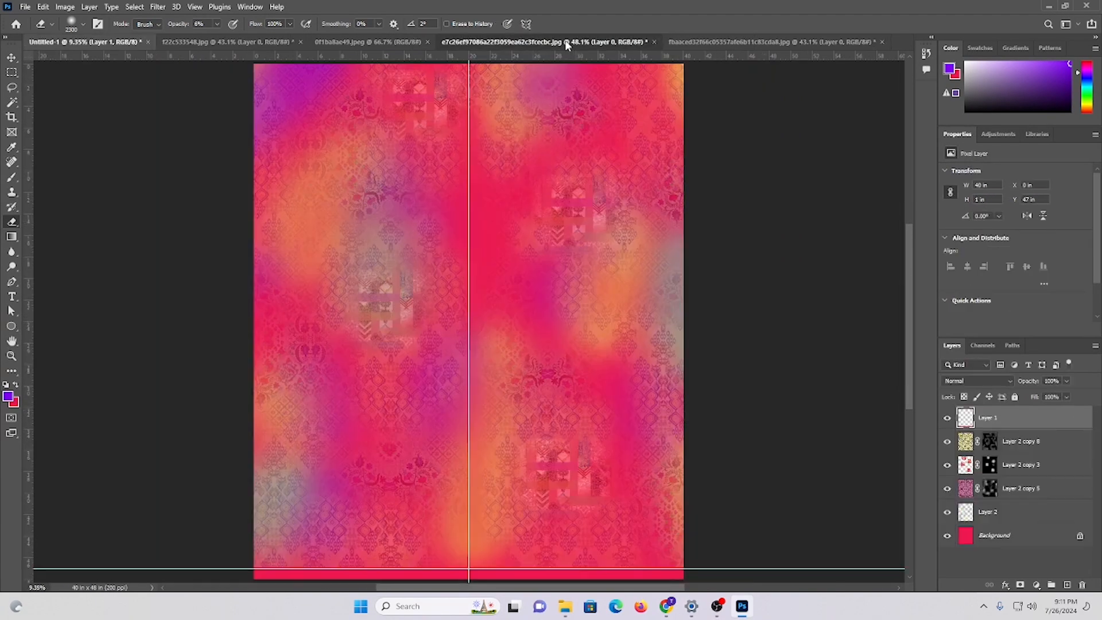
# - Close the edited floral image e7c26ef97086 and the geometric ikat image fbaaced32f66 without saving their changes
pyautogui.click(565, 41)
pyautogui.hotkey('ctrl', 'w')
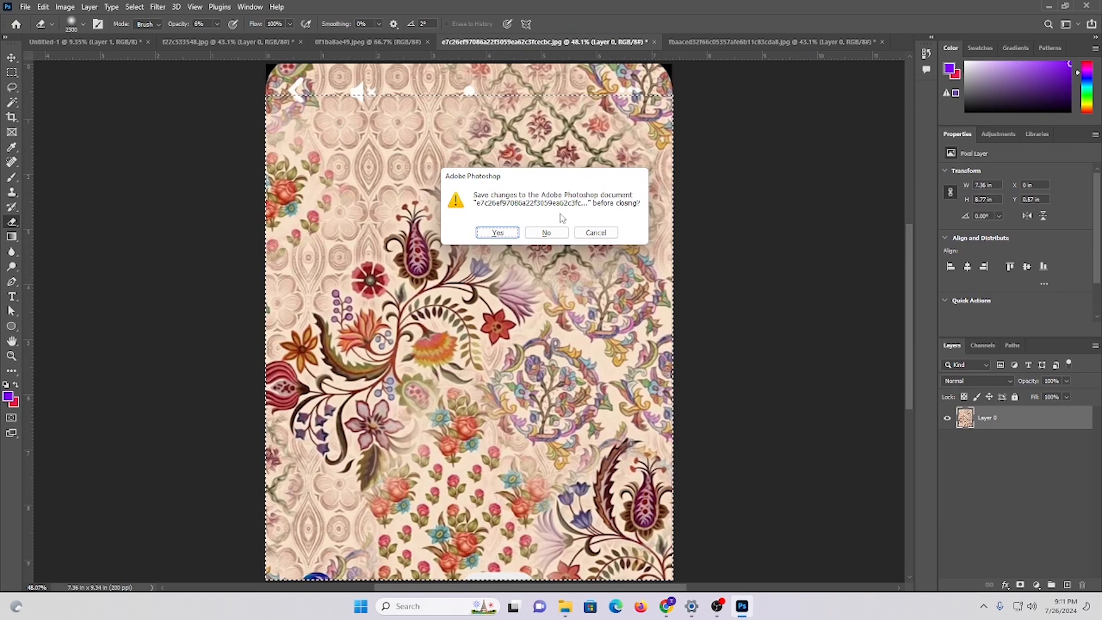
pyautogui.click(547, 233)
pyautogui.click(580, 42)
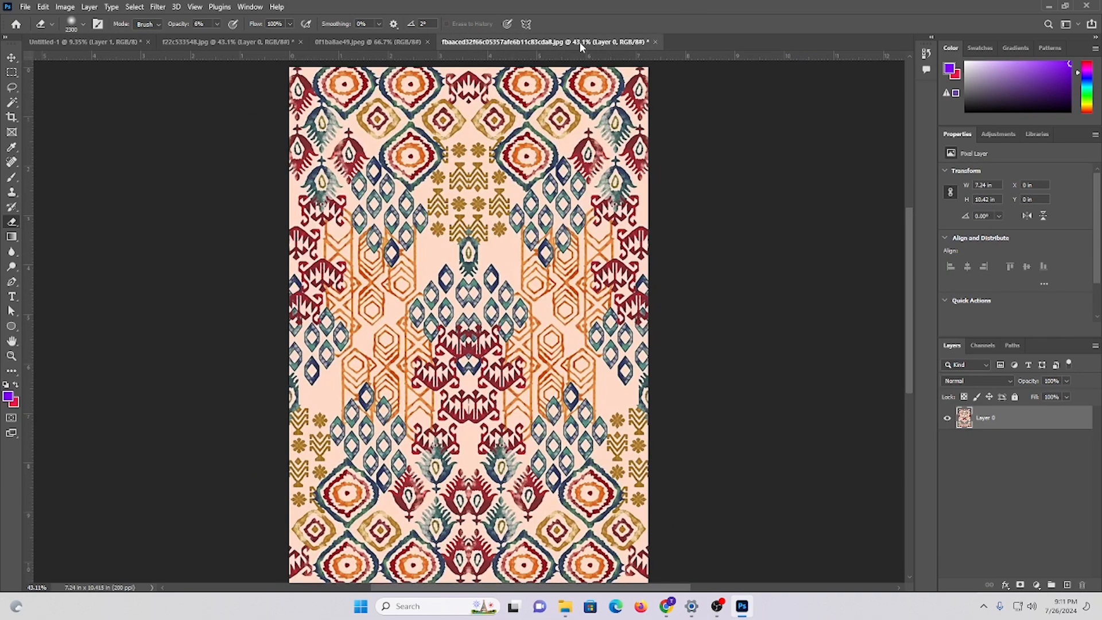
pyautogui.hotkey('ctrl', 'w')
pyautogui.click(547, 224)
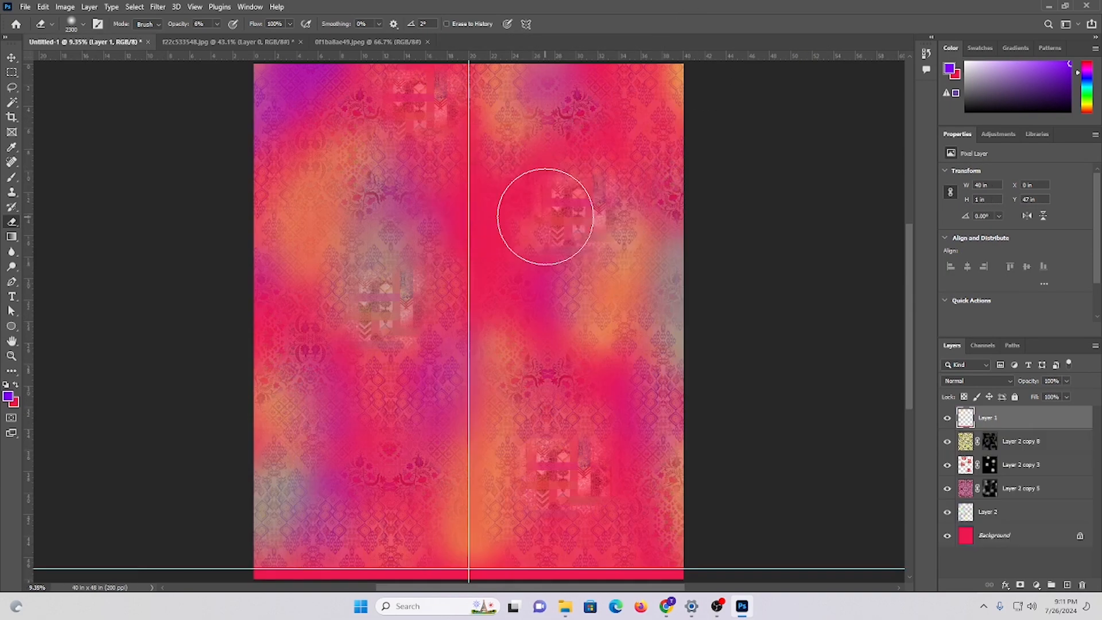
pyautogui.scroll(-2, 677, 241)
pyautogui.scroll(2, 681, 246)
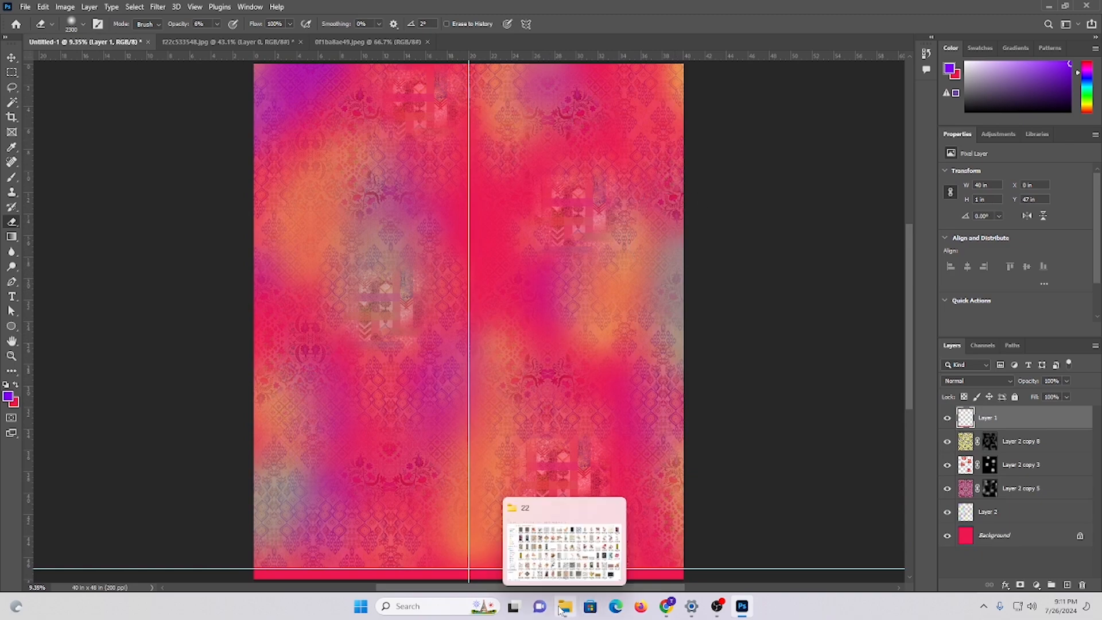
# - Switch to File Explorer and briefly preview the dark landscape image efef8bf9c7ed in folder 22
pyautogui.click(578, 612)
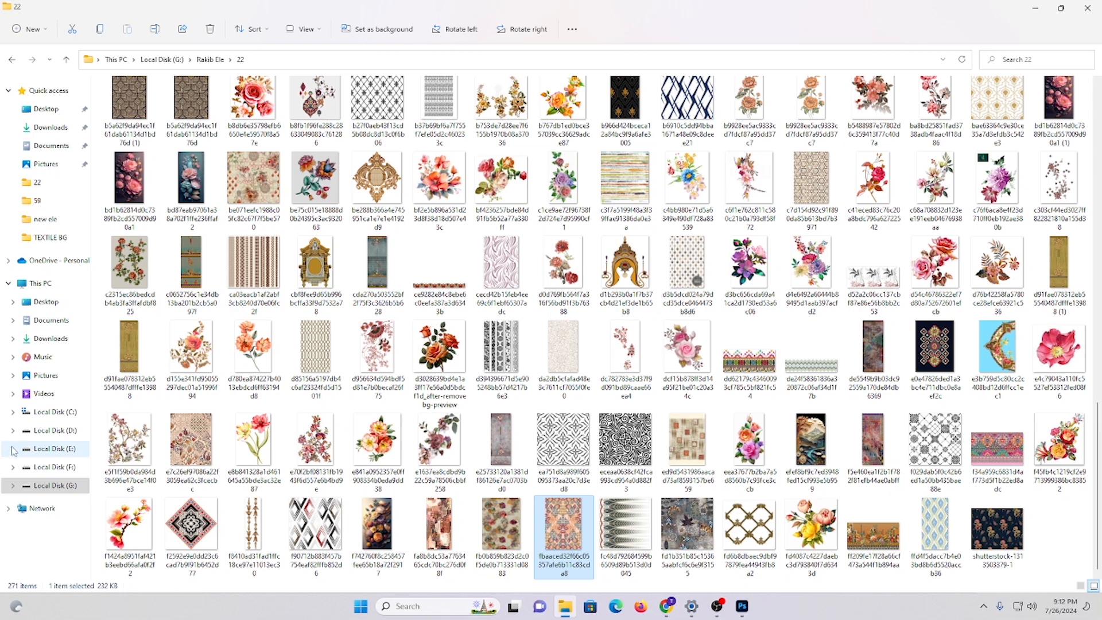
pyautogui.doubleClick(818, 445)
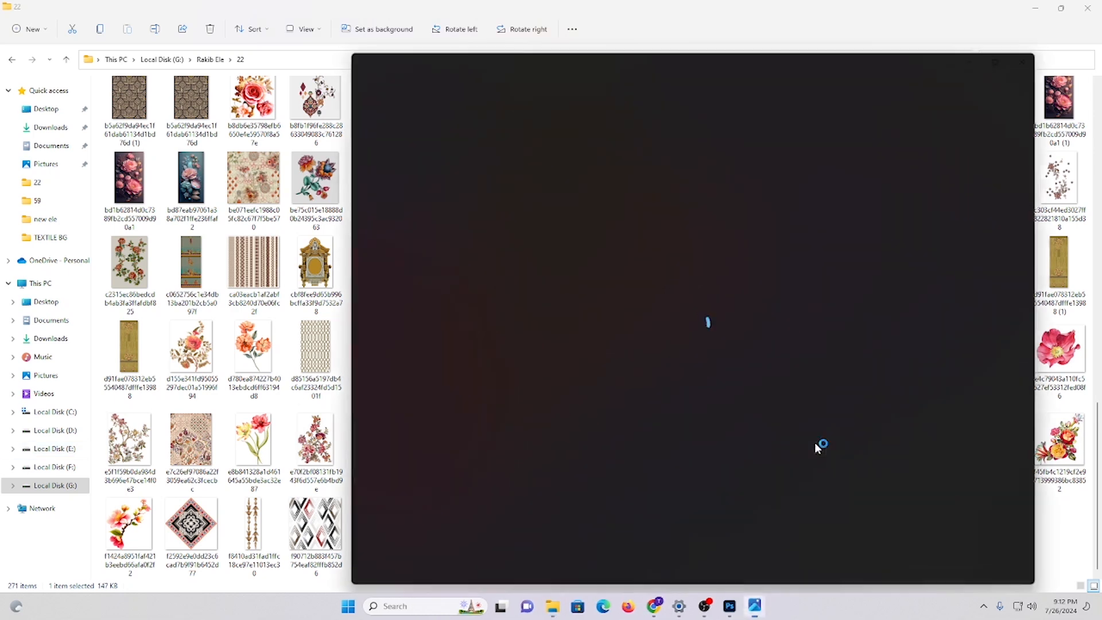
pyautogui.click(1026, 62)
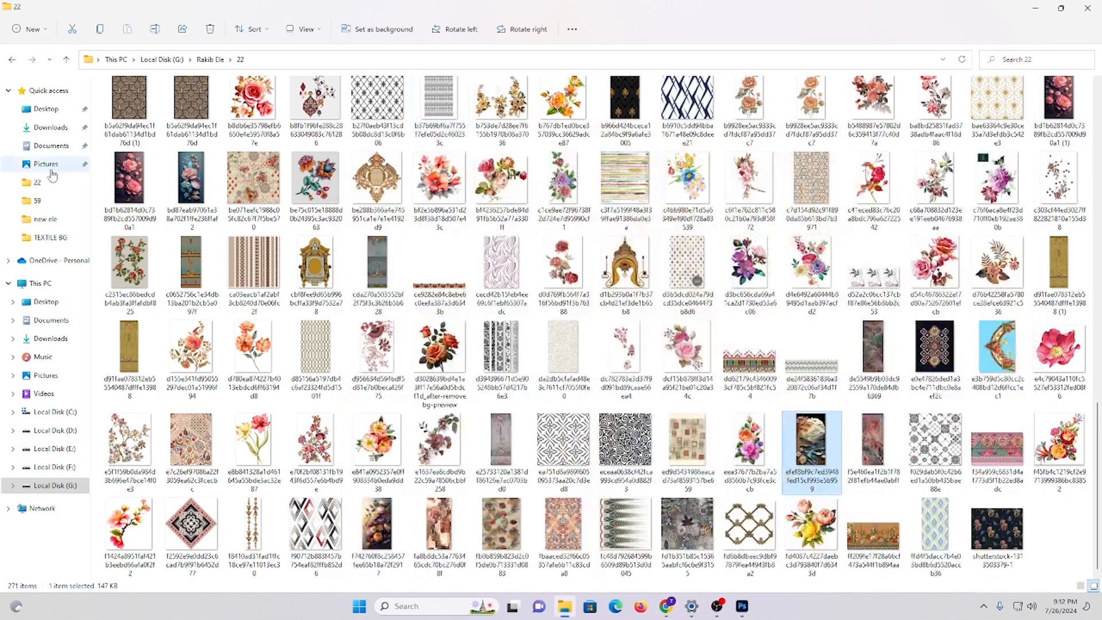
# - Open folder 59 inside the elements folder on Local Disk (G:)
pyautogui.click(53, 486)
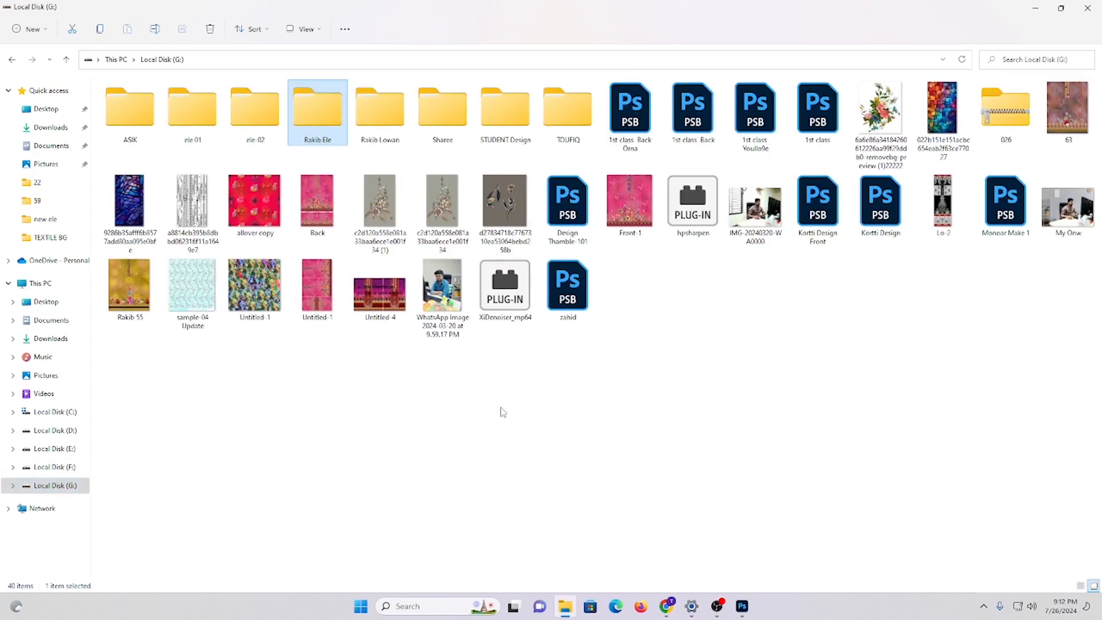
pyautogui.click(502, 411)
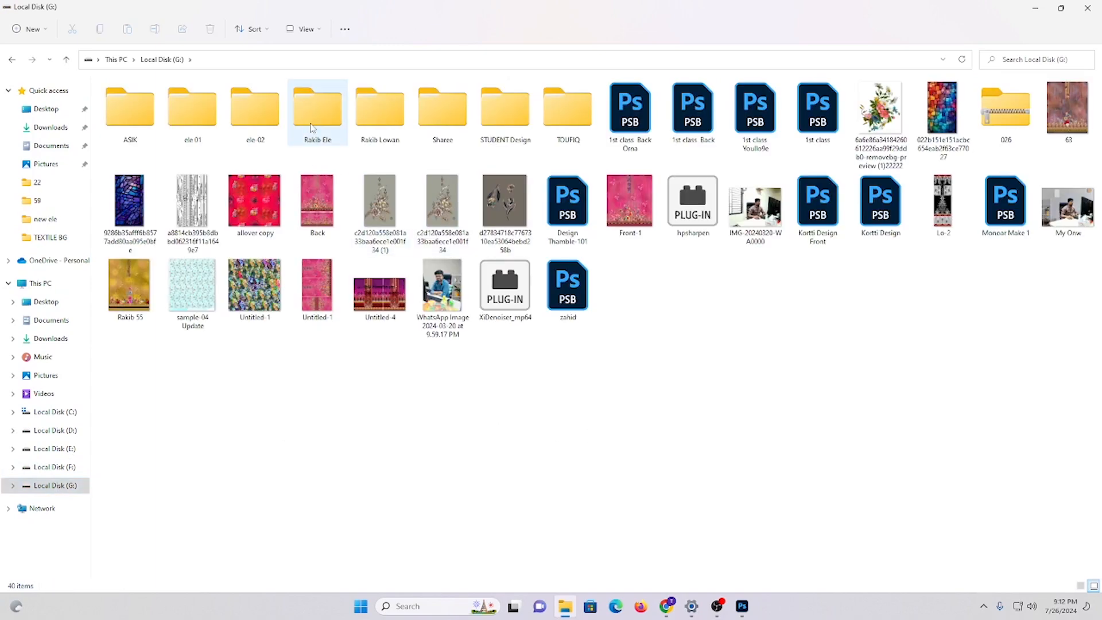
pyautogui.doubleClick(334, 133)
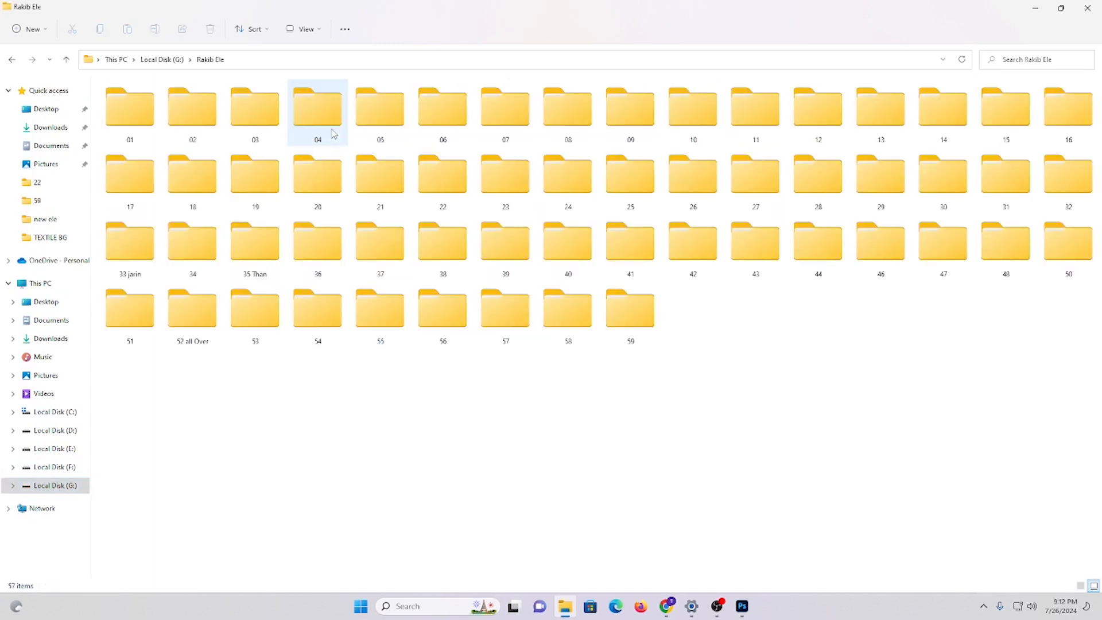
pyautogui.doubleClick(637, 335)
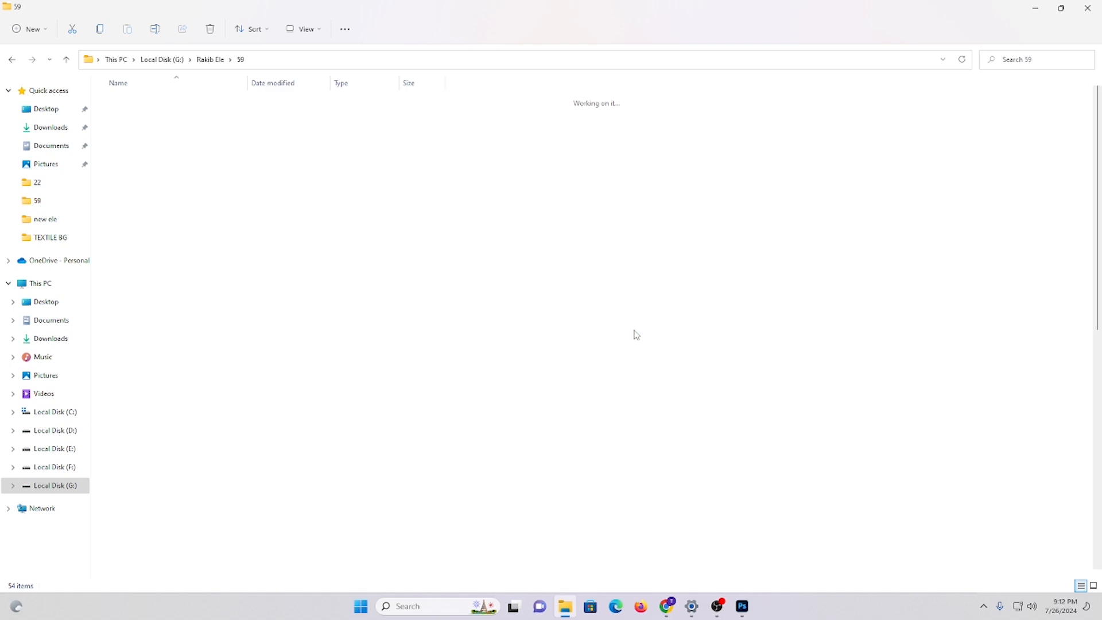
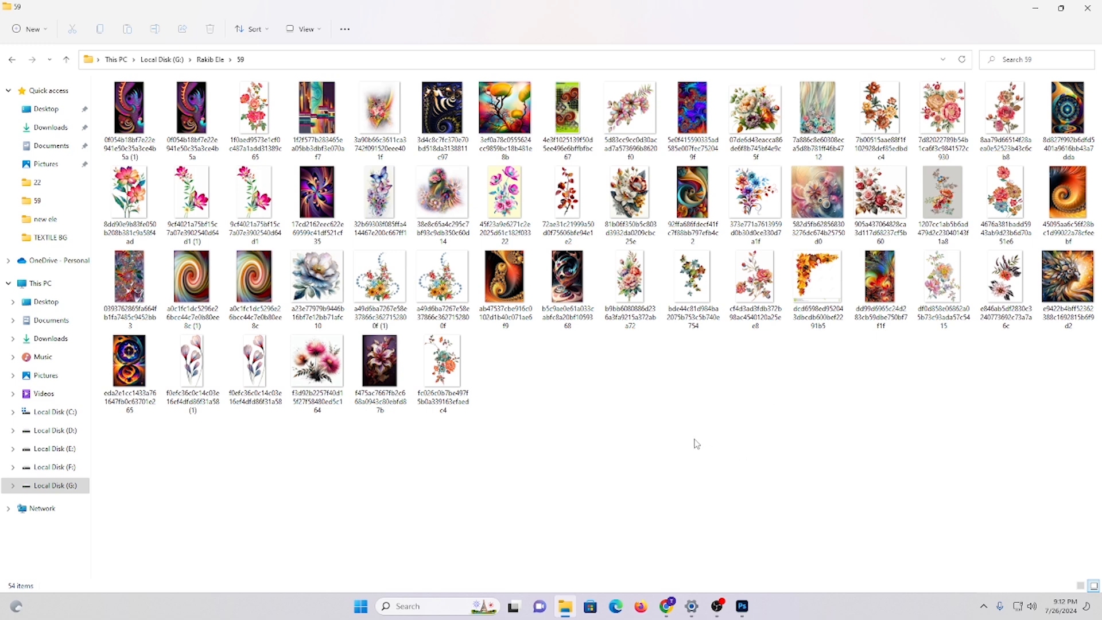
# - Open the draped floral image 7a886c8e60308eca5d8b781ff46b4712.jpg in Photoshop, inspect it at full-image view, and close it
pyautogui.rightClick(834, 129)
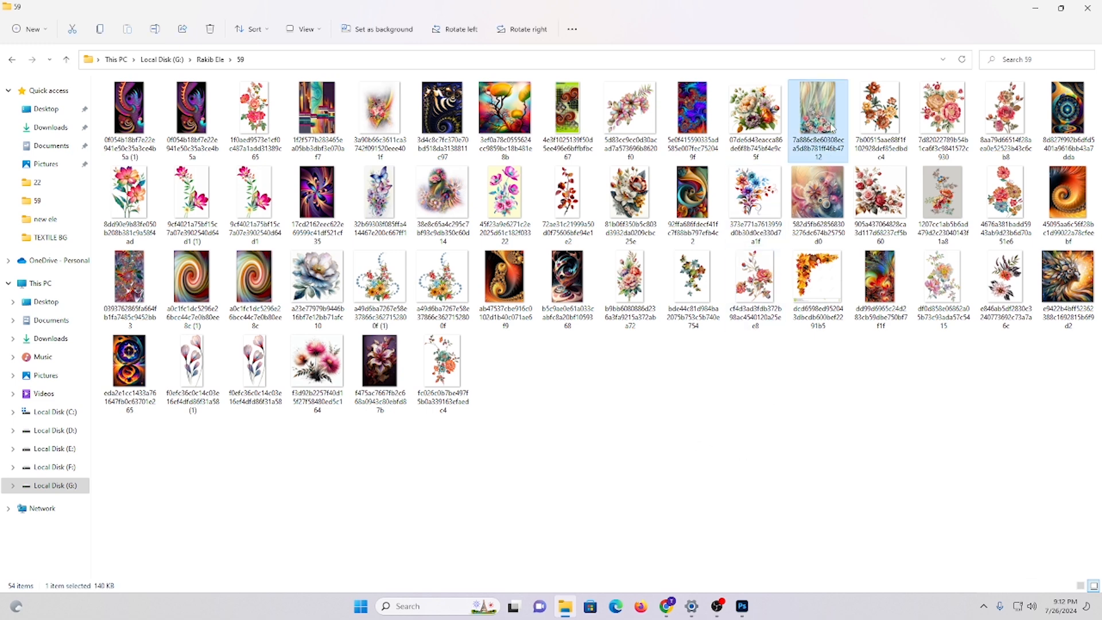
pyautogui.moveTo(887, 180)
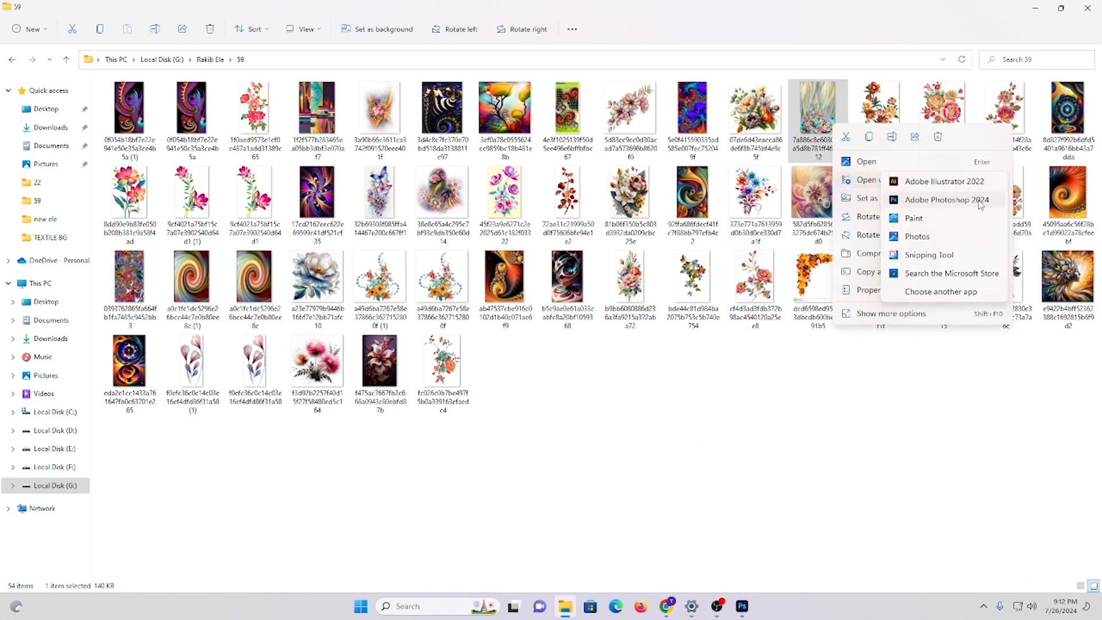
pyautogui.click(958, 200)
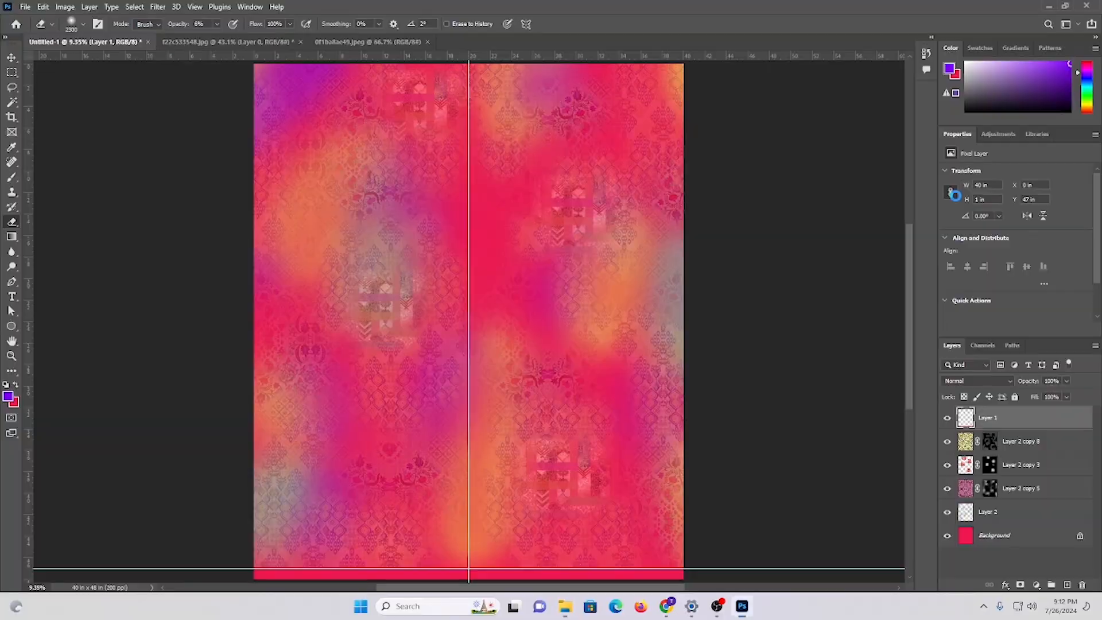
pyautogui.hotkey('ctrl', '0')
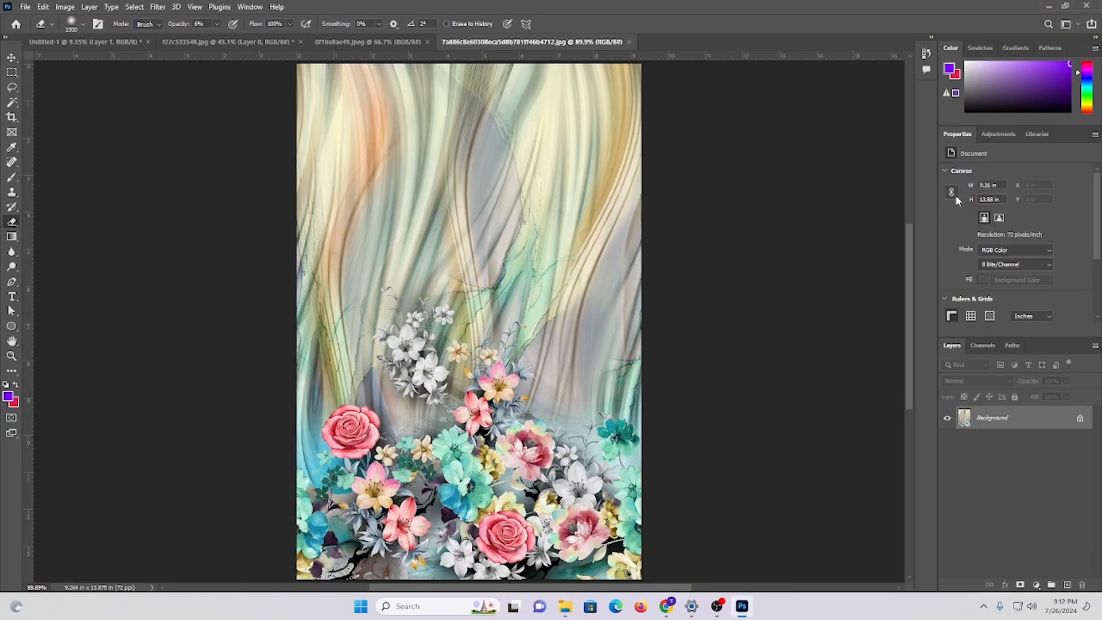
pyautogui.moveTo(503, 389)
pyautogui.mouseDown()
pyautogui.moveTo(566, 383)
pyautogui.moveTo(500, 389)
pyautogui.mouseUp()
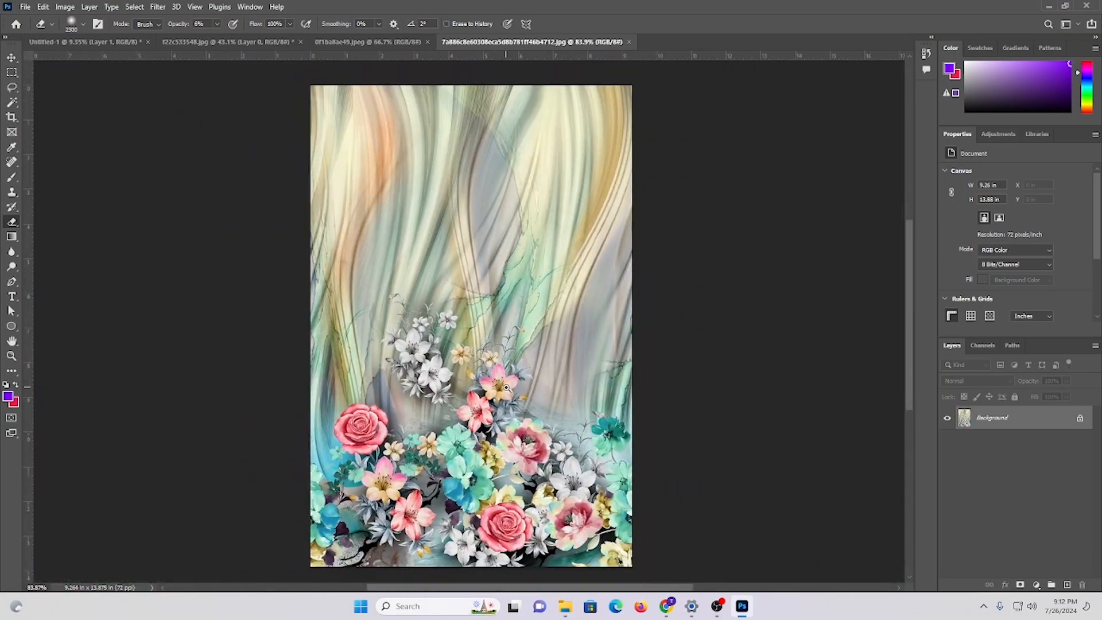
pyautogui.scroll(-1, 504, 389)
pyautogui.hotkey('ctrl', '0')
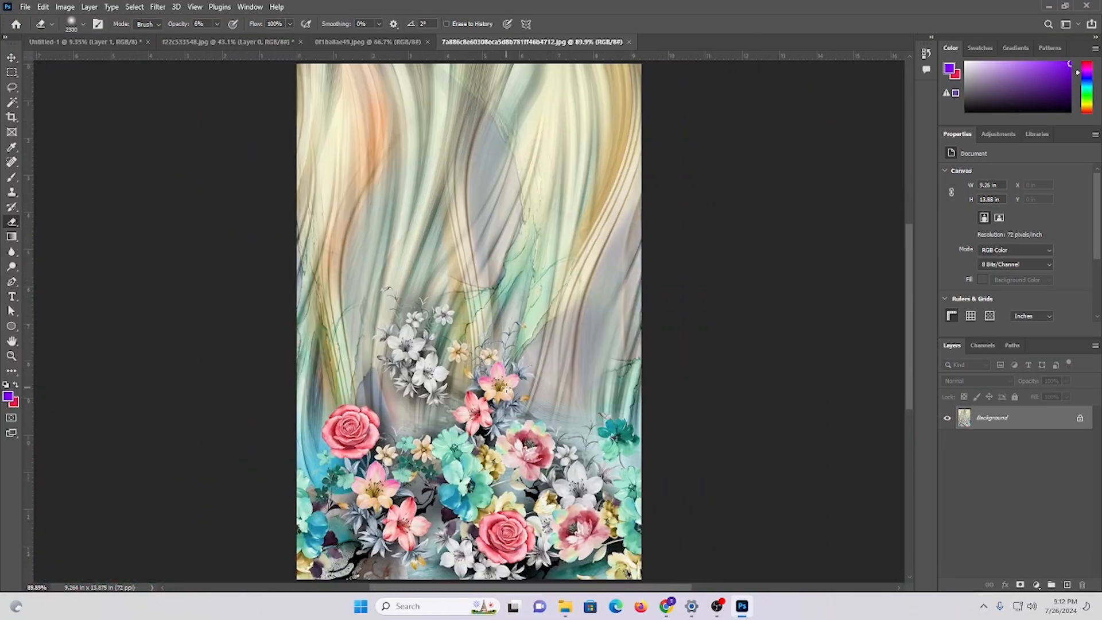
pyautogui.click(630, 42)
pyautogui.click(1048, 6)
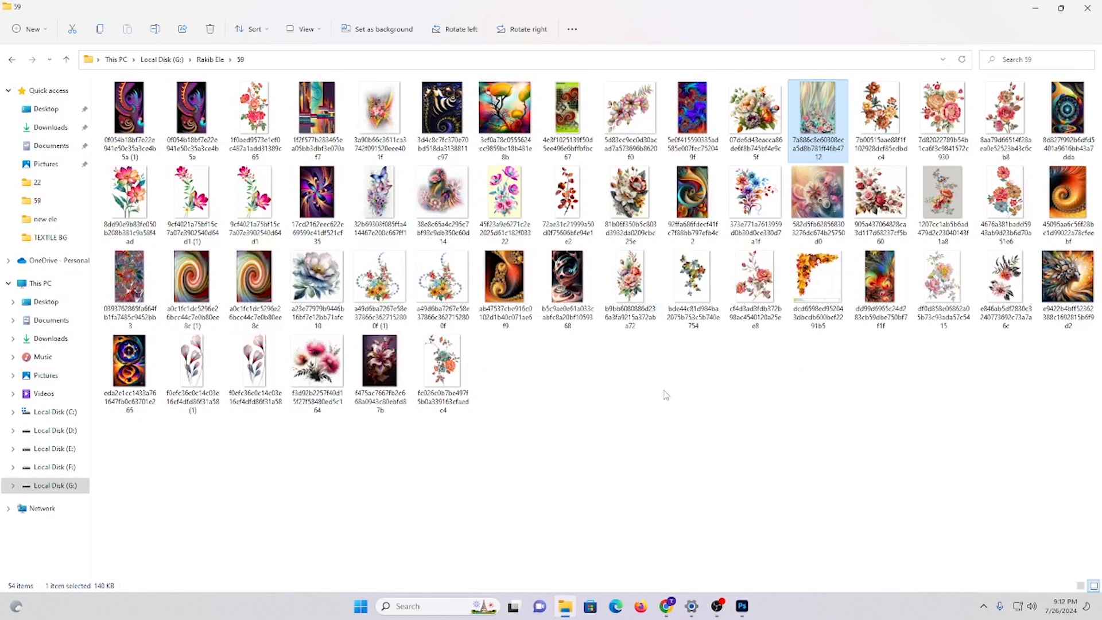
# - Preview the draped floral image from folder 59 in the photo viewer, then close the preview and minimize File Explorer
pyautogui.doubleClick(818, 112)
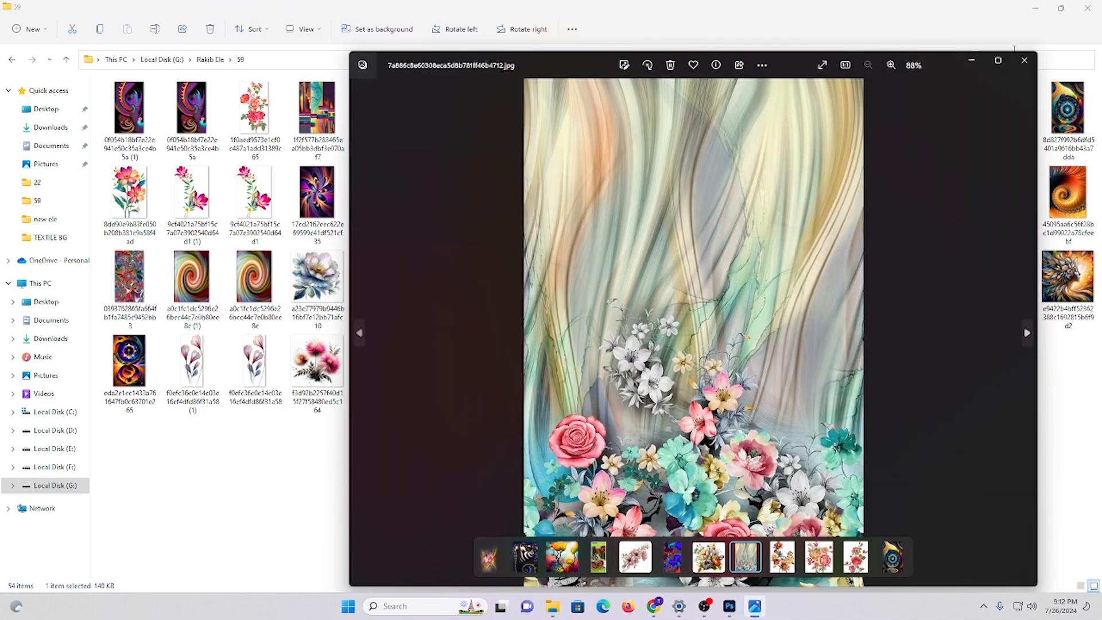
pyautogui.click(1024, 63)
pyautogui.click(1044, 12)
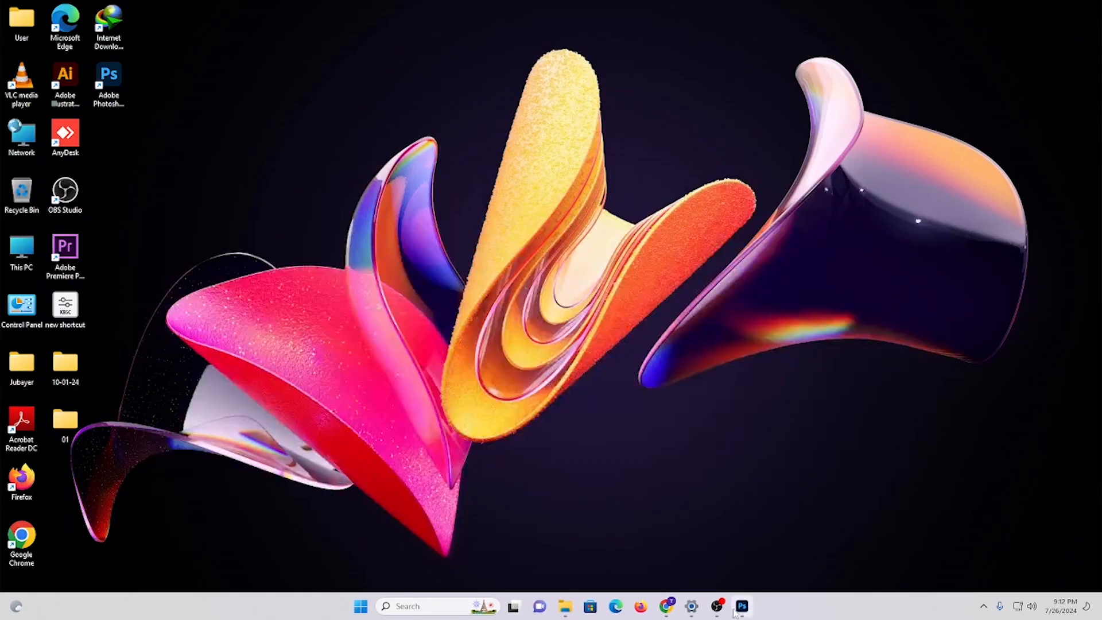
# - Switch to Chrome and load bigjpg.com in a new browser tab
pyautogui.click(667, 607)
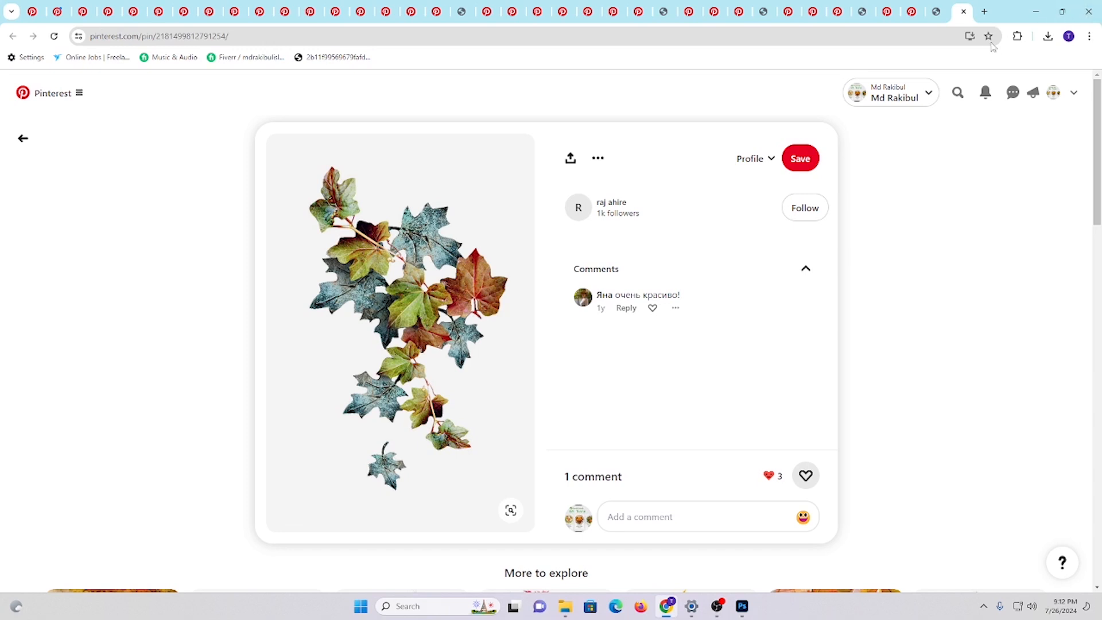
pyautogui.click(985, 12)
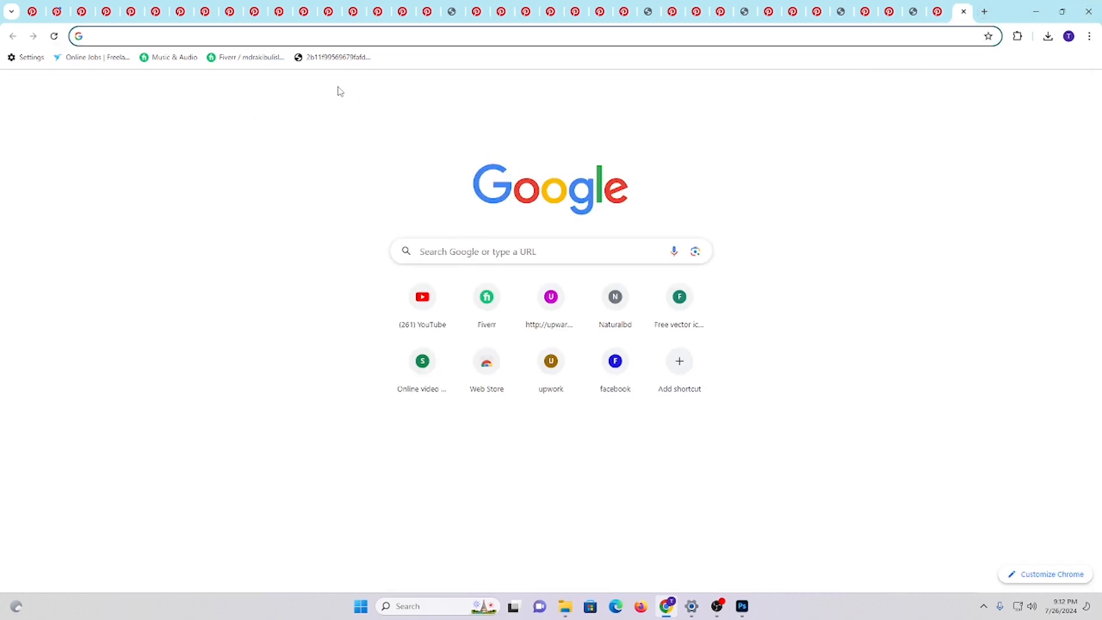
pyautogui.click(278, 38)
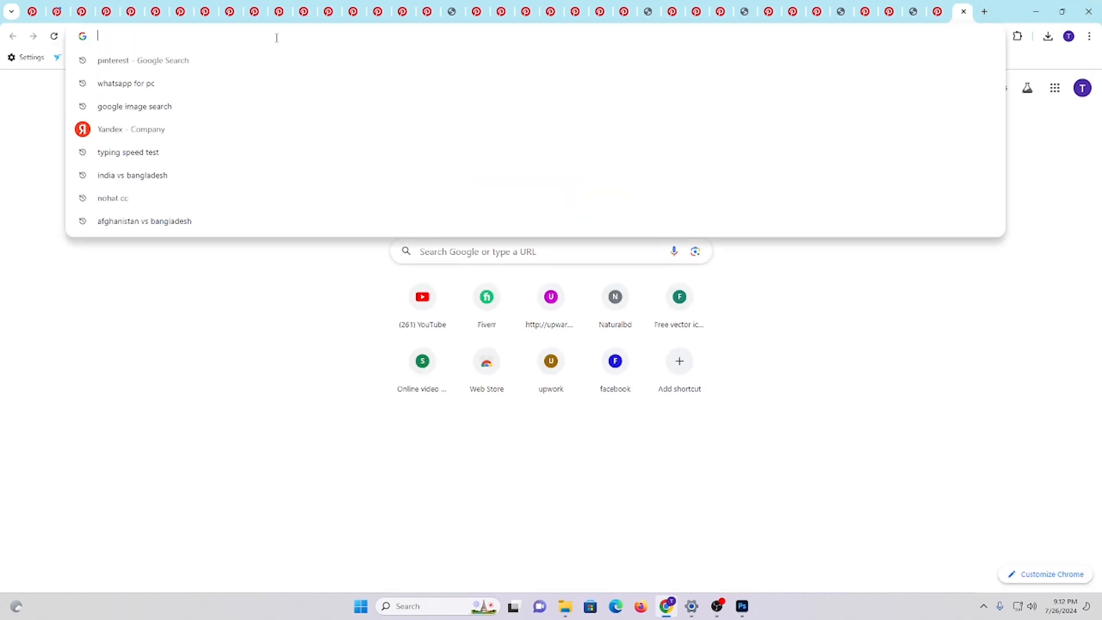
pyautogui.write('b')
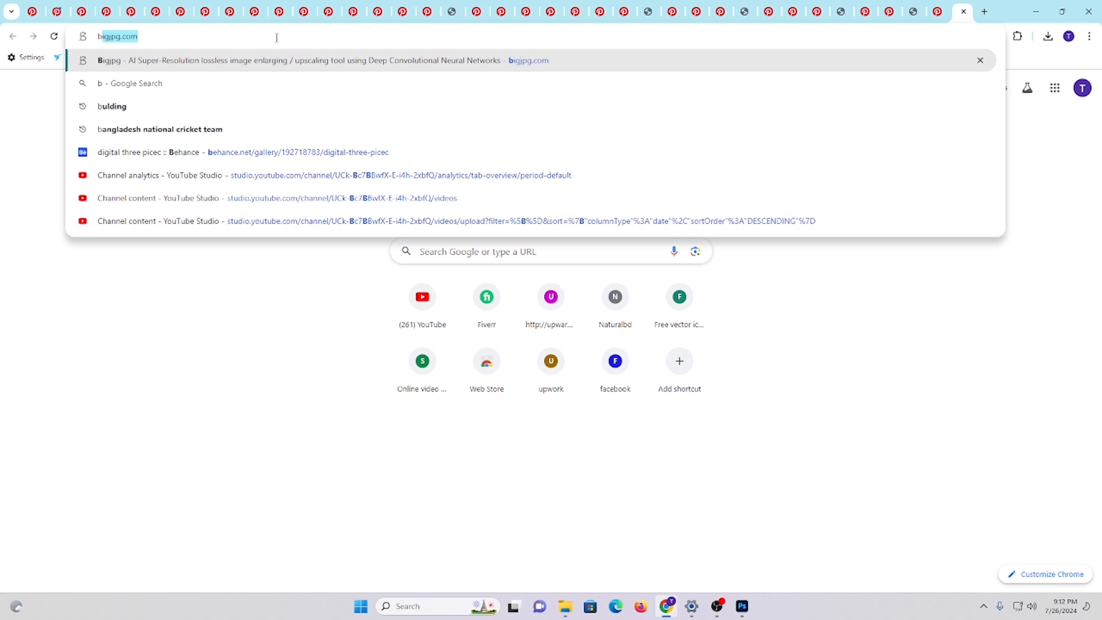
pyautogui.write('igjp')
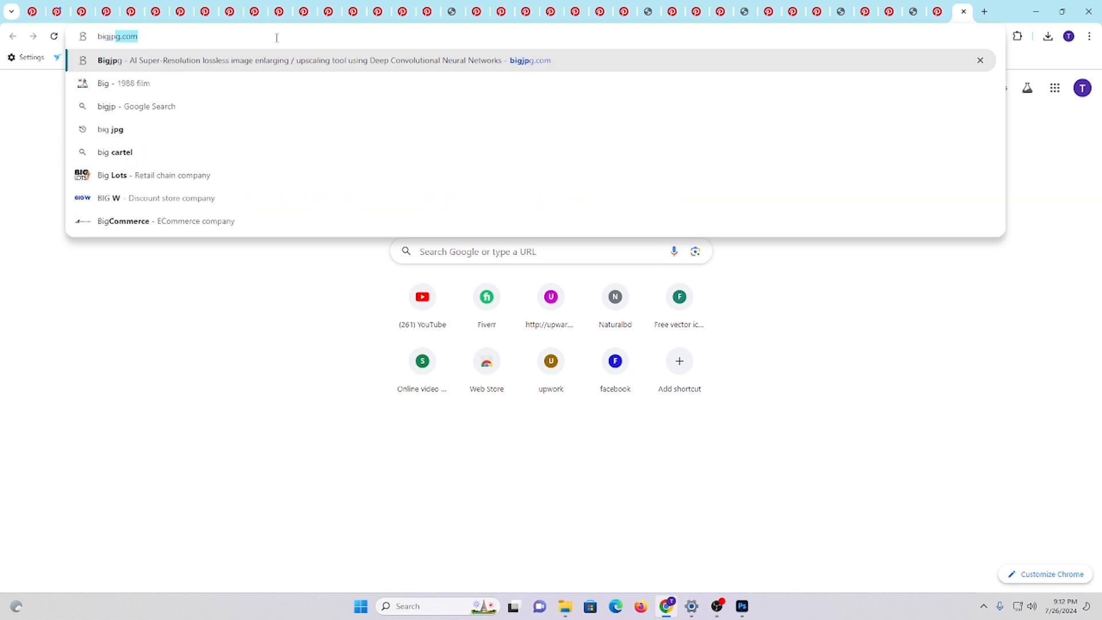
pyautogui.write('g')
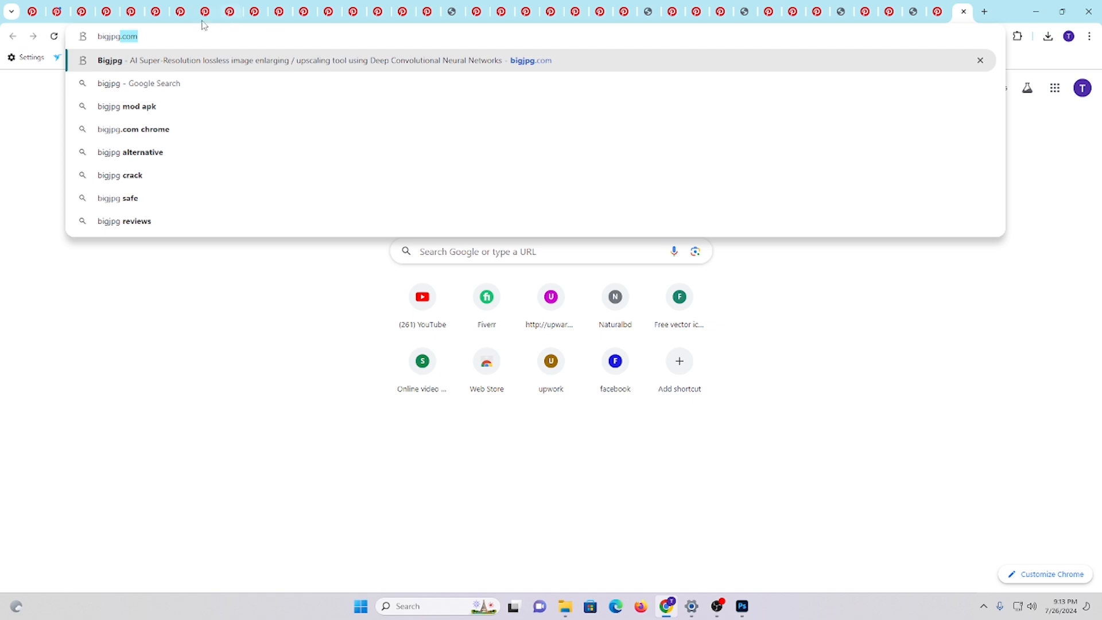
pyautogui.press('Return')
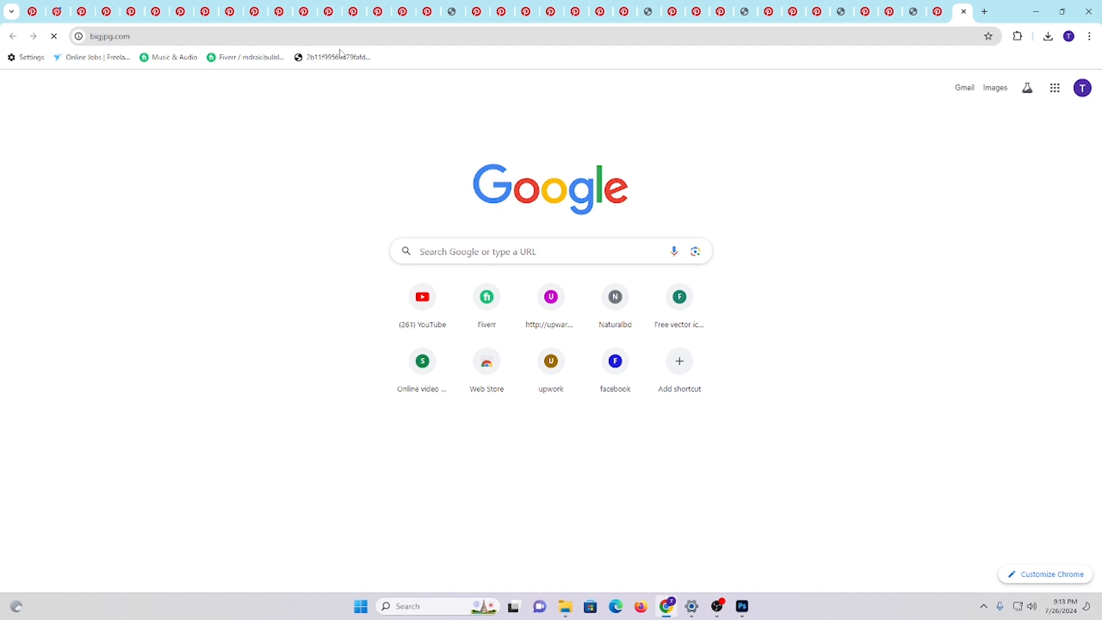
pyautogui.click(183, 33)
pyautogui.press('Return')
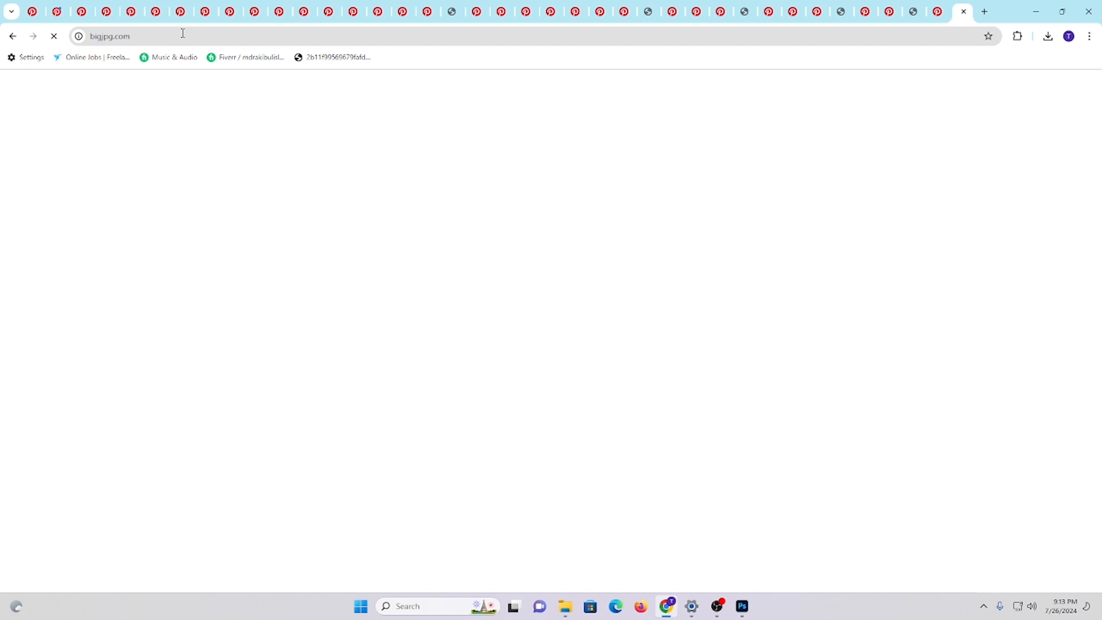
# - Load the Bigjpg site again in another new tab
pyautogui.click(984, 12)
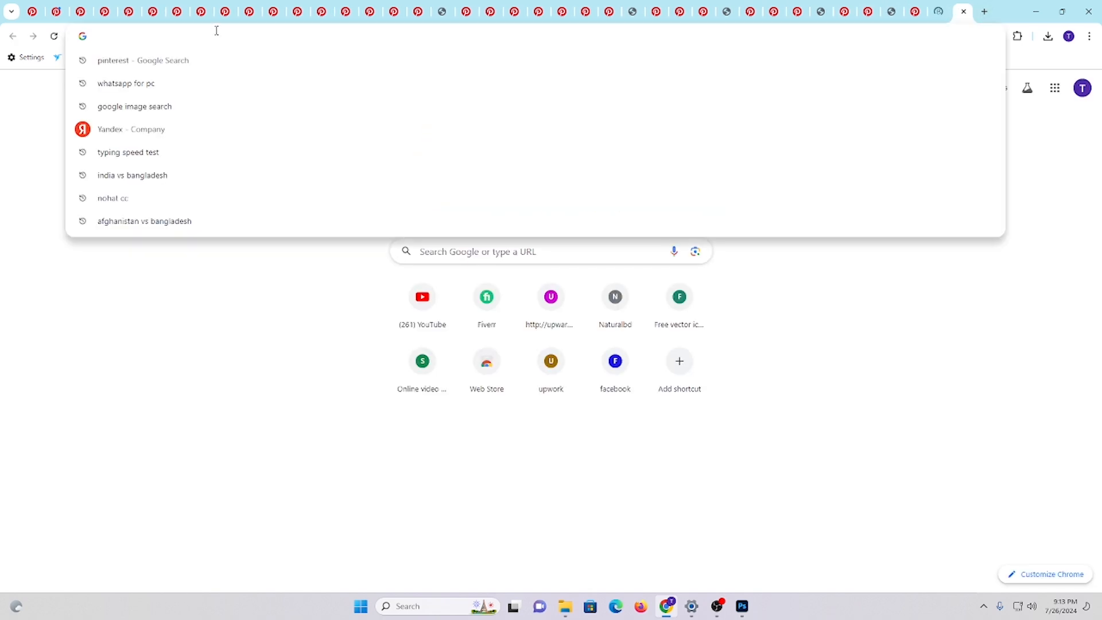
pyautogui.write('b')
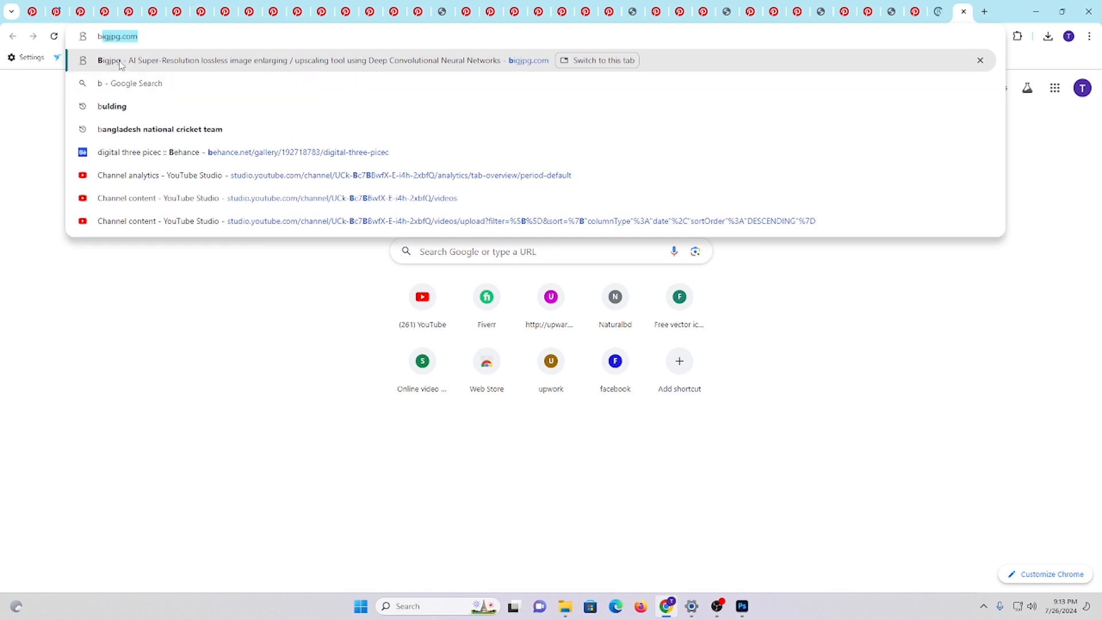
pyautogui.press('Return')
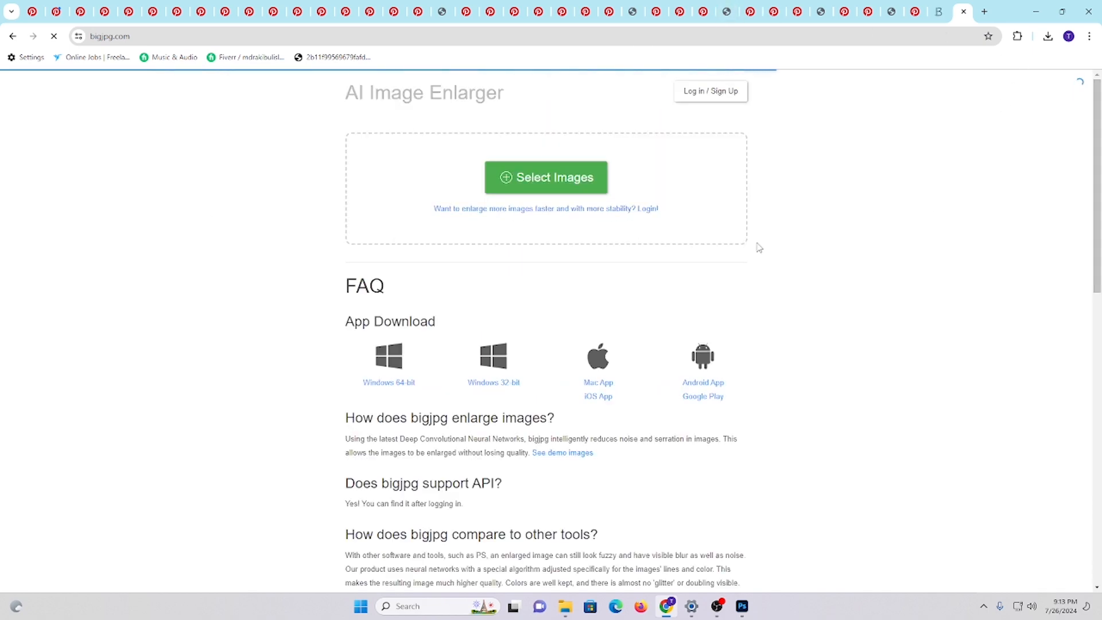
# - Start selecting an image for Bigjpg and browse to folder 59 inside the elements folder on Local Disk (G:)
pyautogui.click(556, 182)
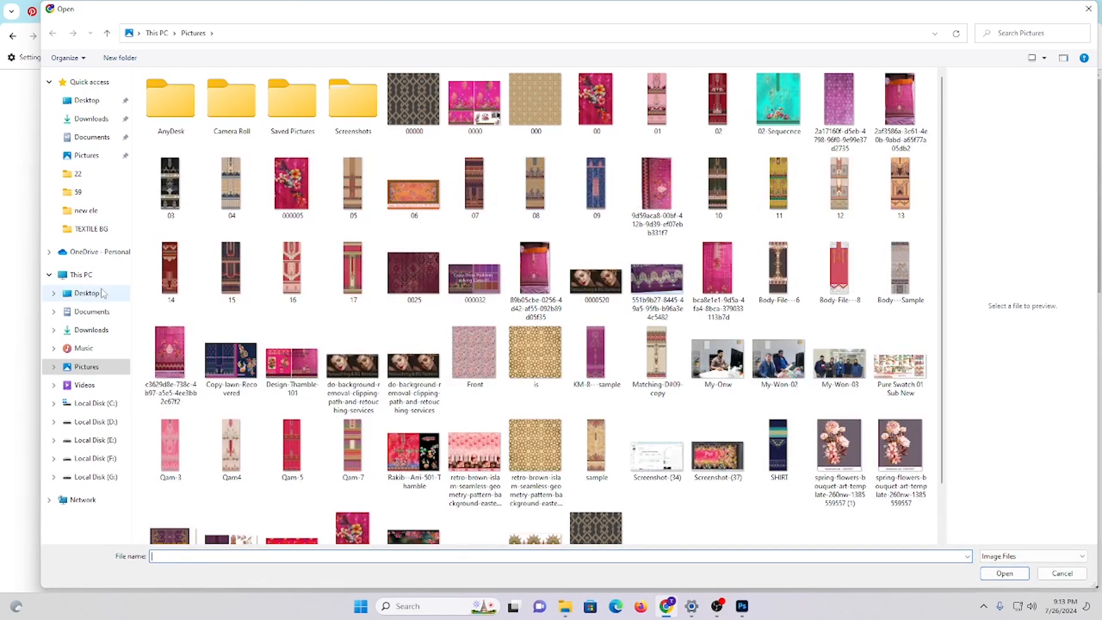
pyautogui.click(92, 477)
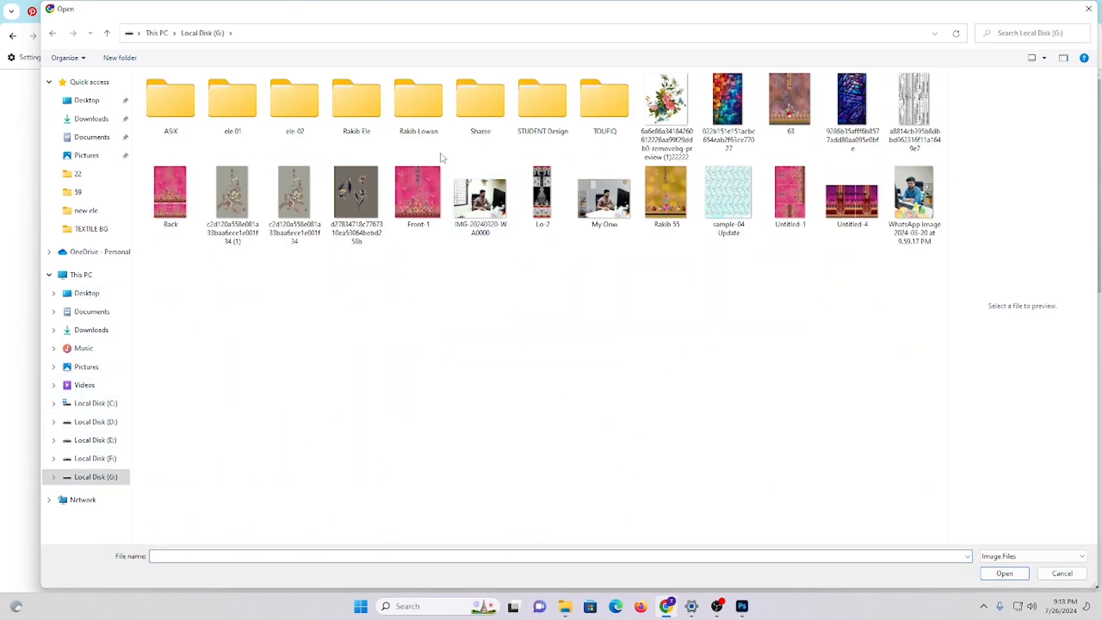
pyautogui.doubleClick(358, 115)
pyautogui.scroll(-7, 303, 487)
pyautogui.scroll(-3, 246, 521)
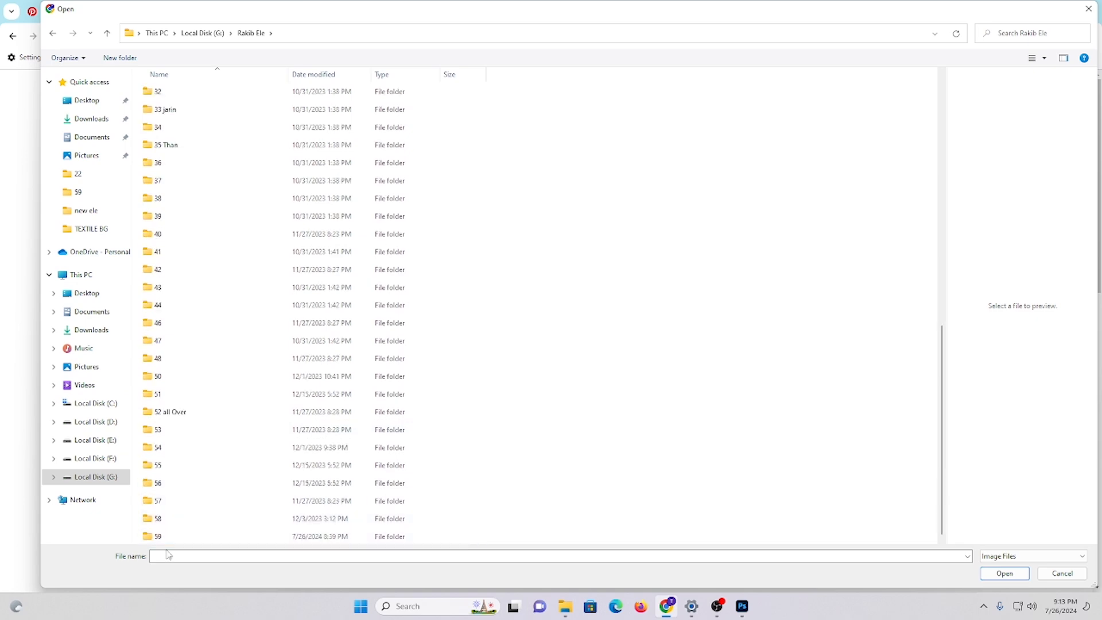
pyautogui.doubleClick(179, 537)
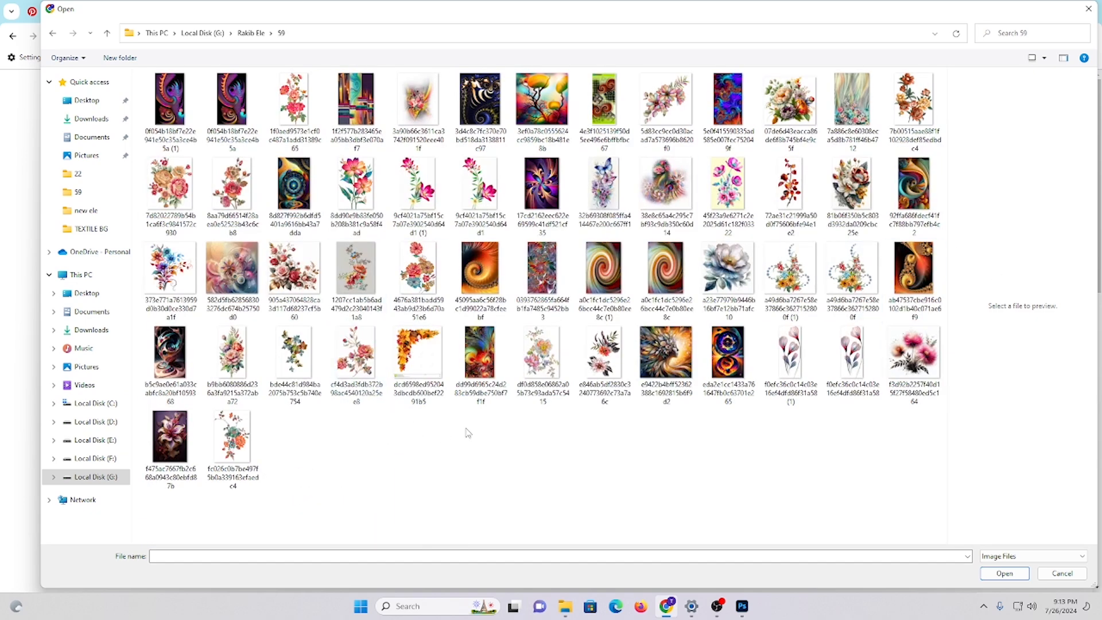
# - Upload the draped floral image 7a886c8e60308eca5d8b781ff46b4712.jpg and start enlarging it as Photo with 4x upscaling and Medium noise reduction
pyautogui.click(868, 94)
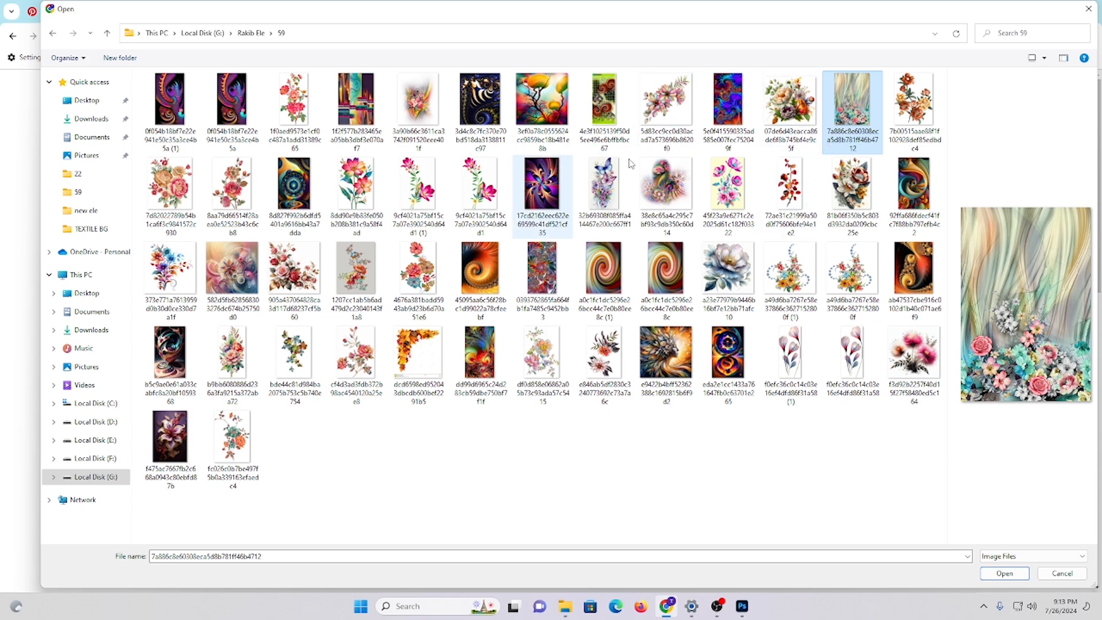
pyautogui.click(1018, 579)
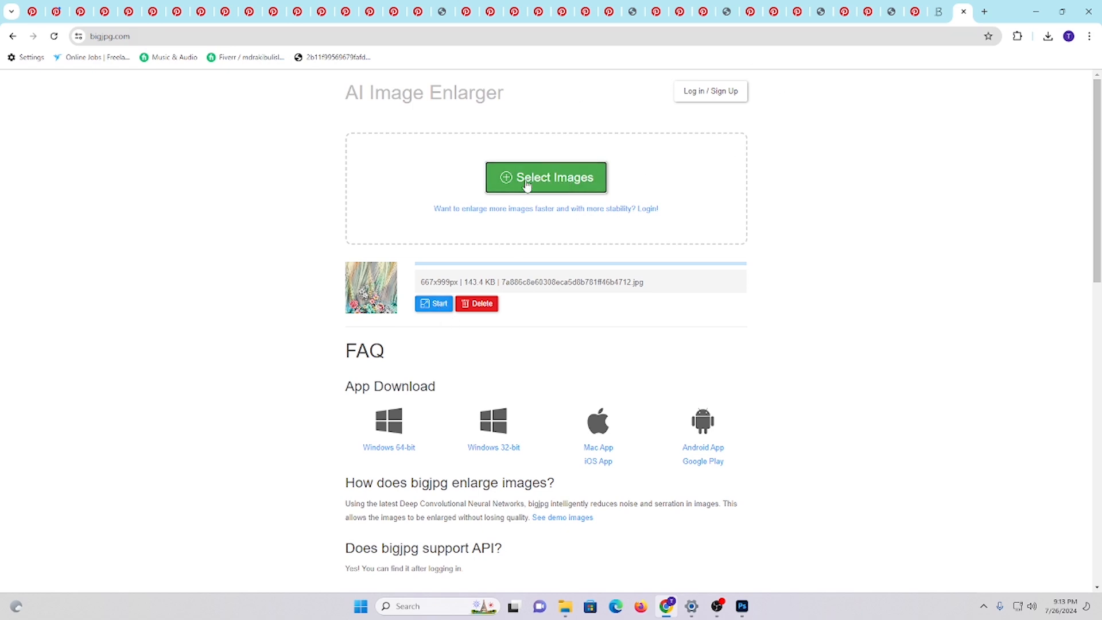
pyautogui.click(436, 308)
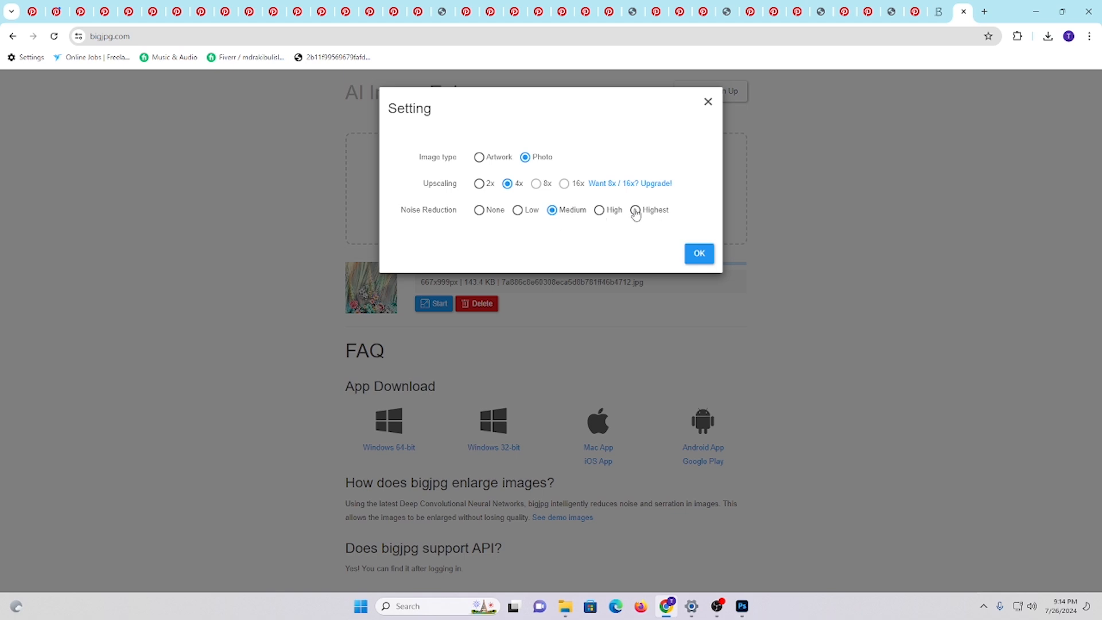
pyautogui.click(701, 255)
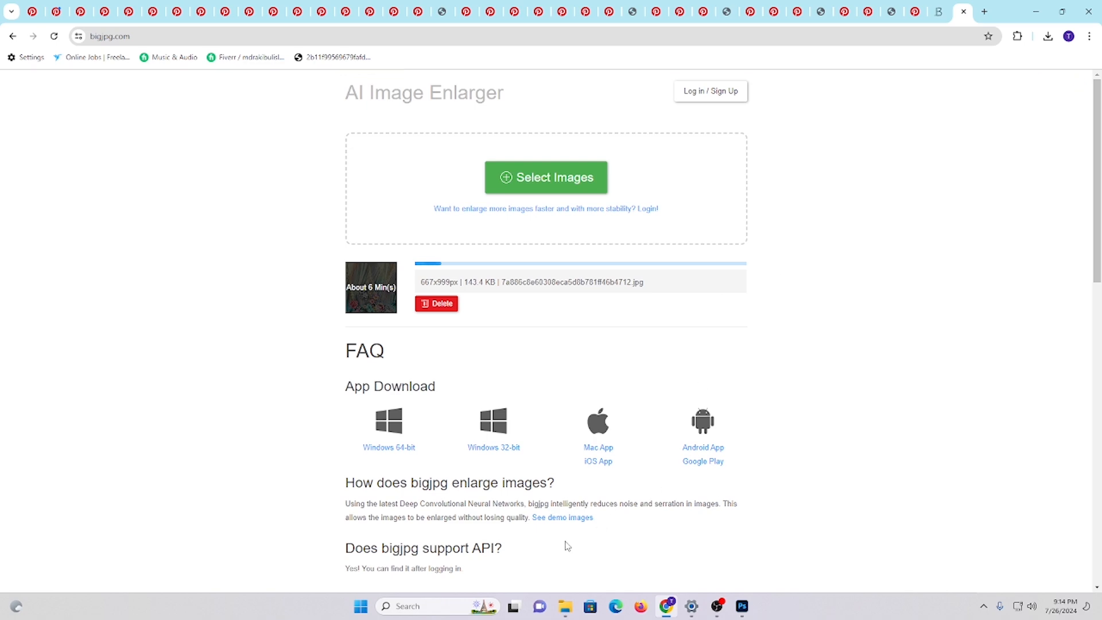
# - Switch to File Explorer and preview the green spiral design and the rose-and-swirl floral motif from folder 59
pyautogui.click(565, 608)
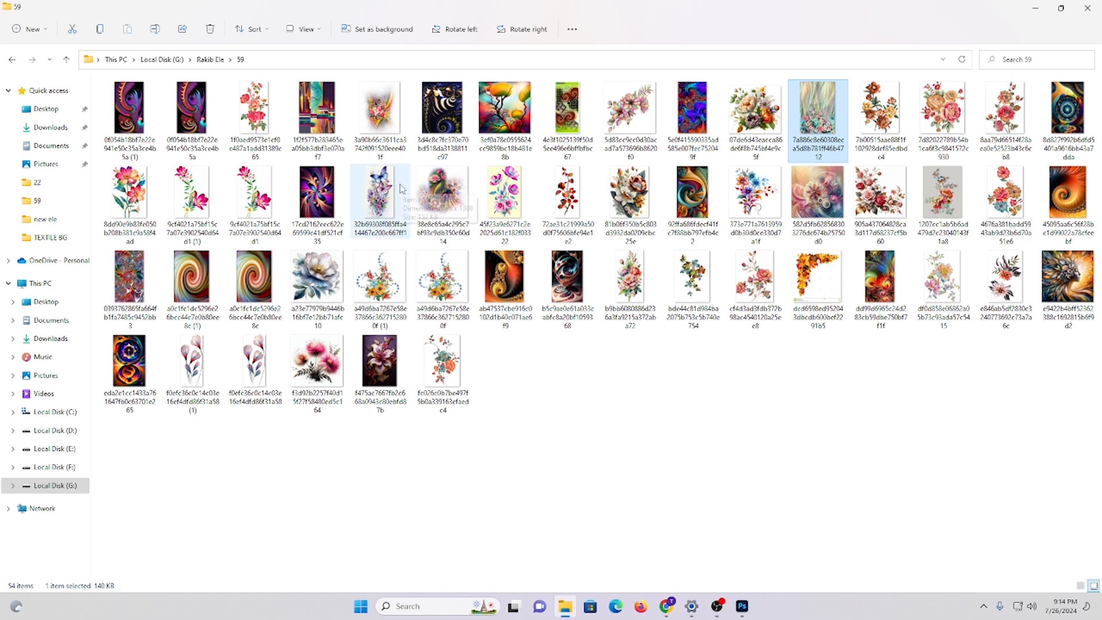
pyautogui.click(667, 411)
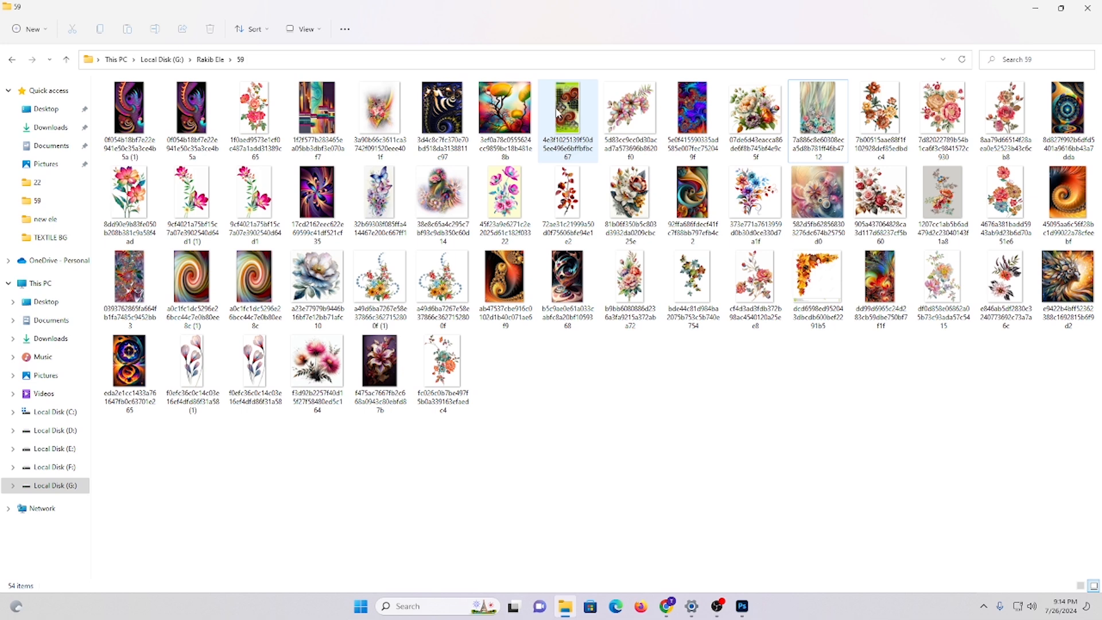
pyautogui.doubleClick(558, 111)
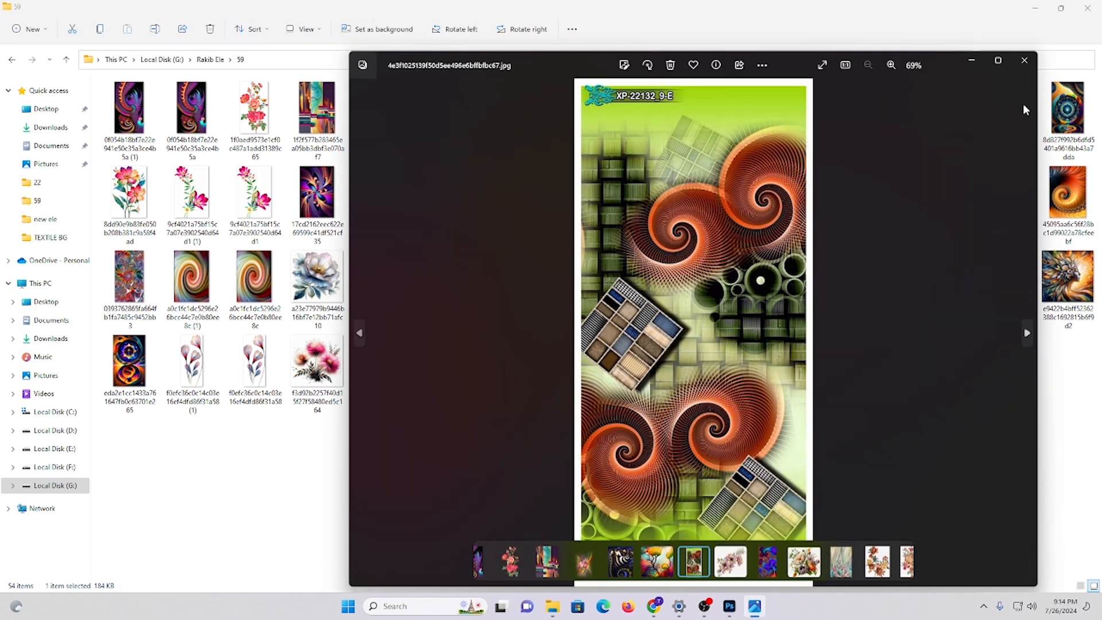
pyautogui.click(1024, 61)
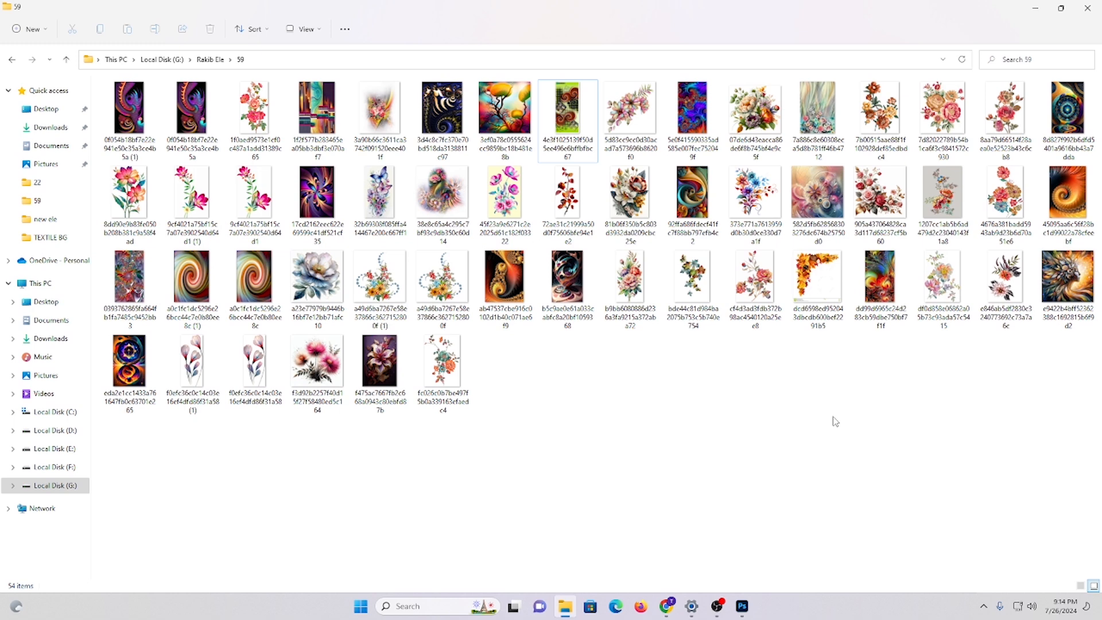
pyautogui.doubleClick(441, 194)
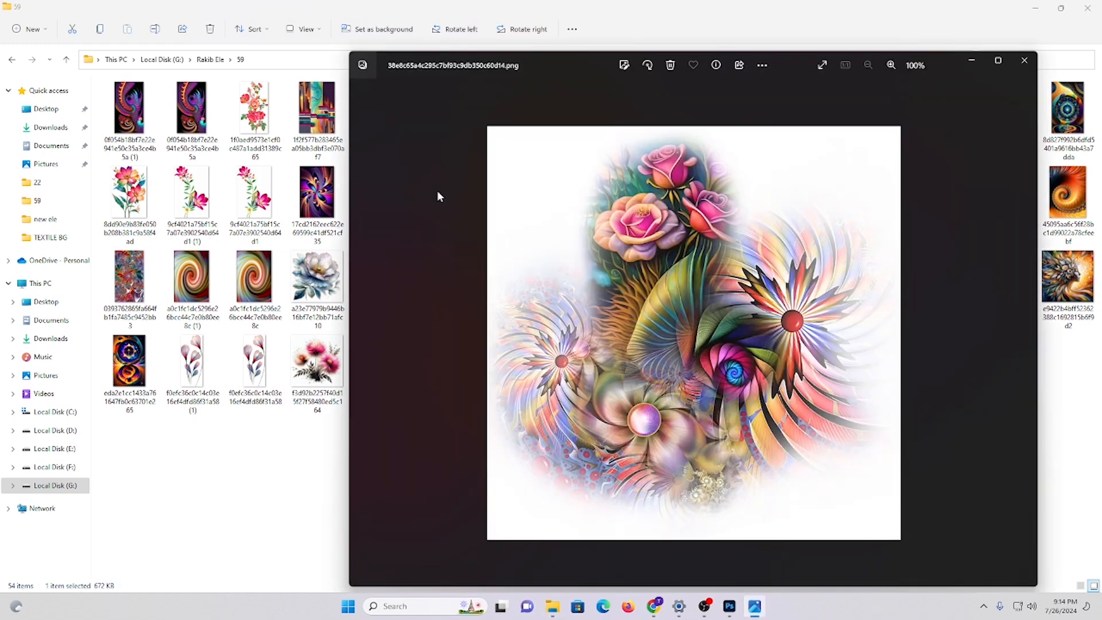
pyautogui.click(1085, 421)
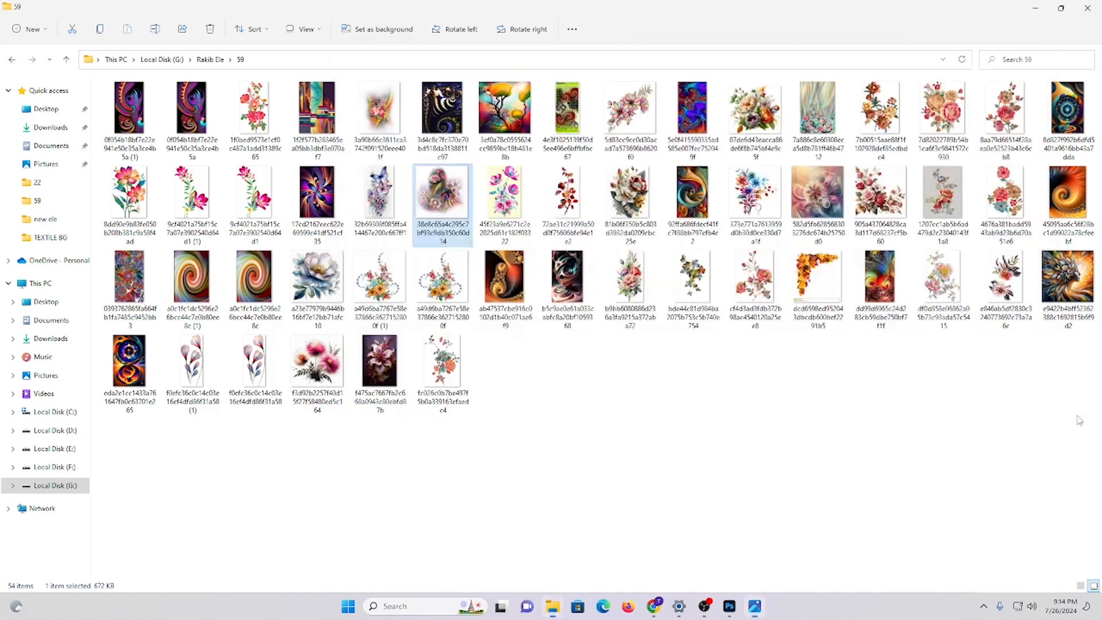
# - Open the rose-and-swirl motif 38e8c65a4c295c7bf93c9db350c60d14.png in Photoshop 2024 and unlock its Background layer
pyautogui.rightClick(443, 189)
pyautogui.moveTo(515, 241)
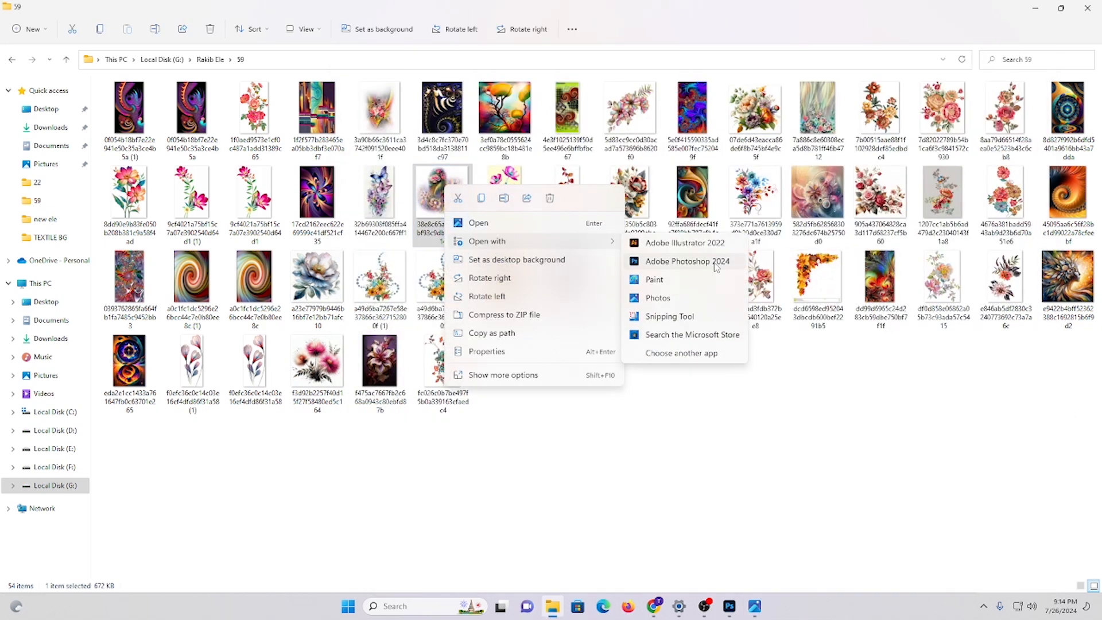
pyautogui.click(716, 263)
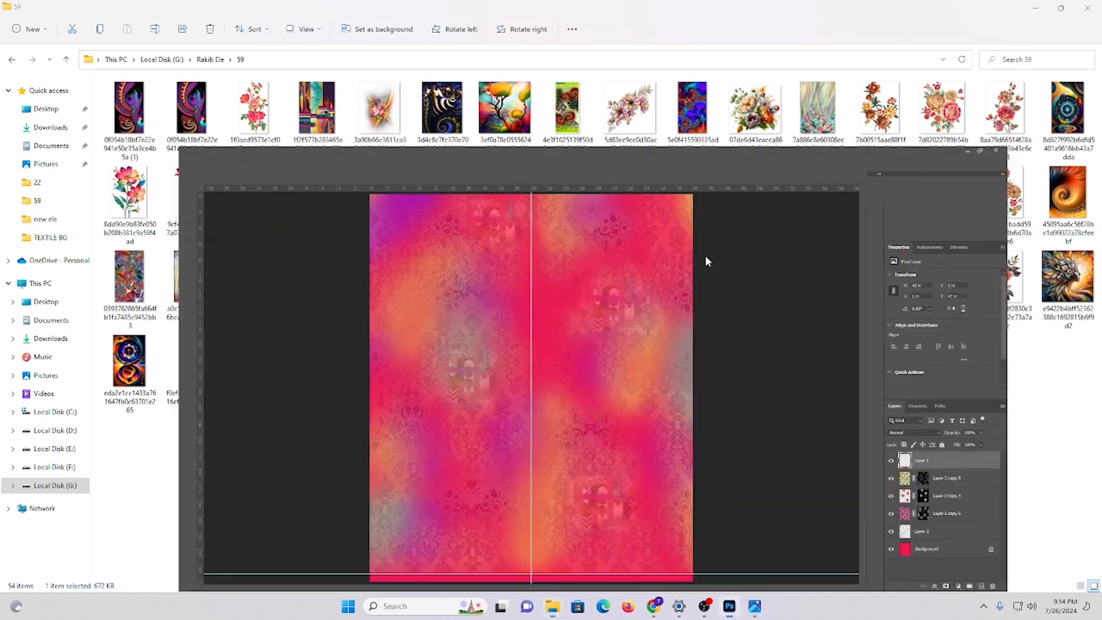
pyautogui.hotkey('ctrl', '+')
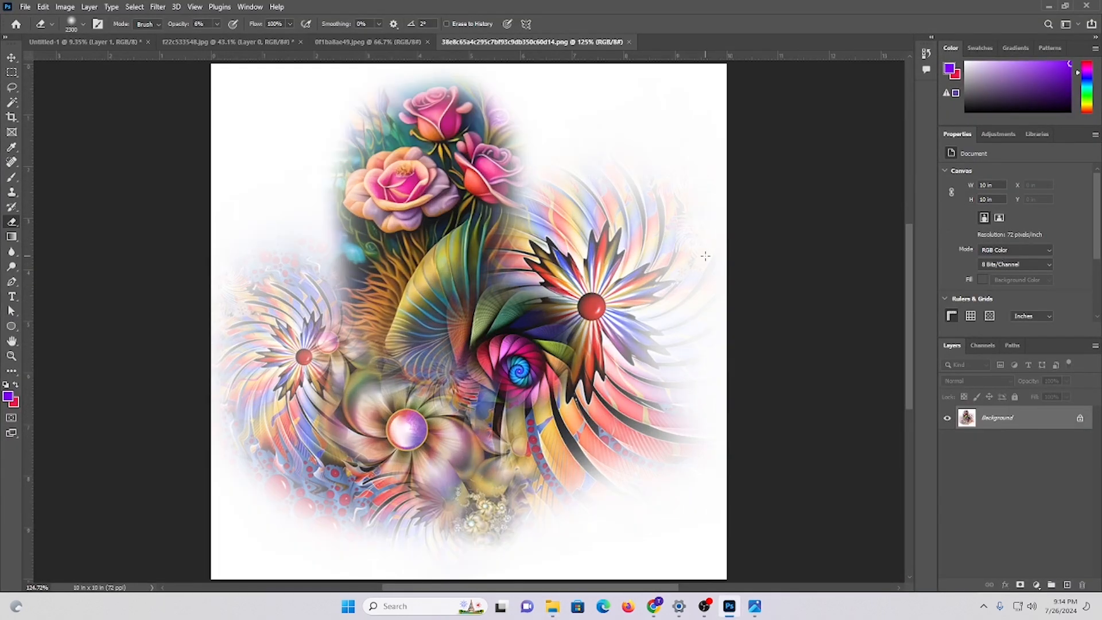
pyautogui.click(1081, 421)
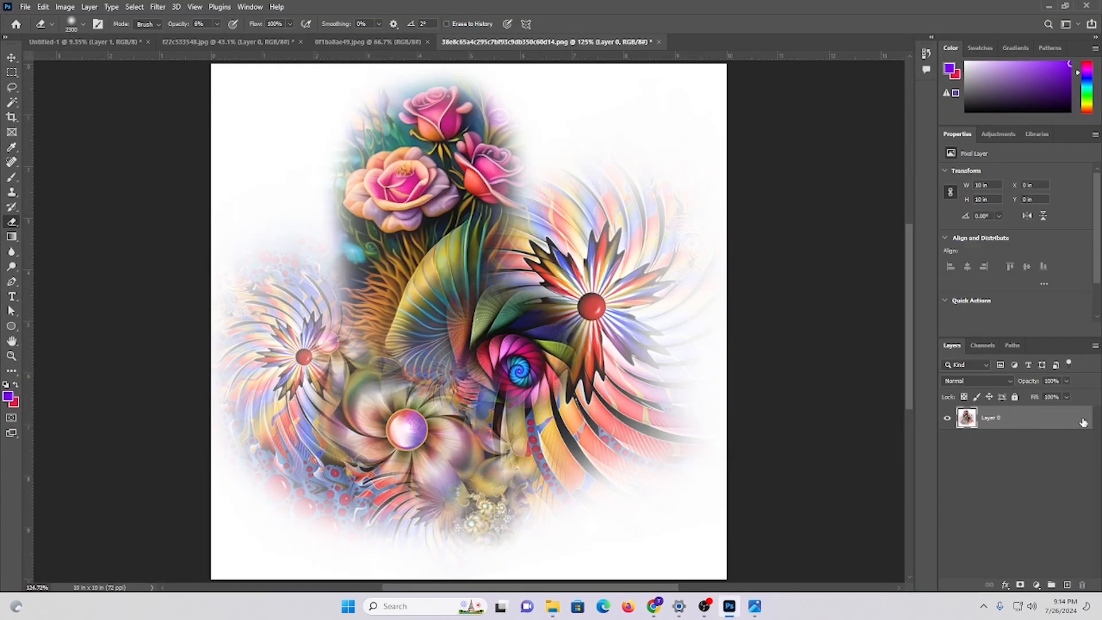
# - Set the rose-and-swirl motif image's resolution to 200 pixels/inch
pyautogui.press('super')
pyautogui.click(684, 153)
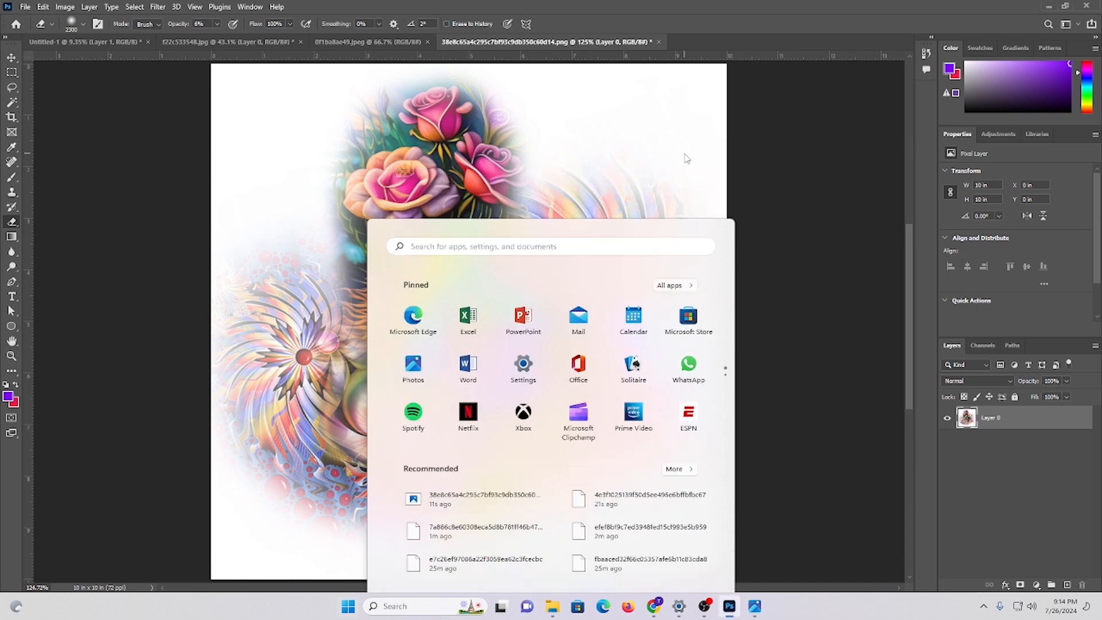
pyautogui.hotkey('ctrl', 'alt', 'i')
pyautogui.click(634, 223)
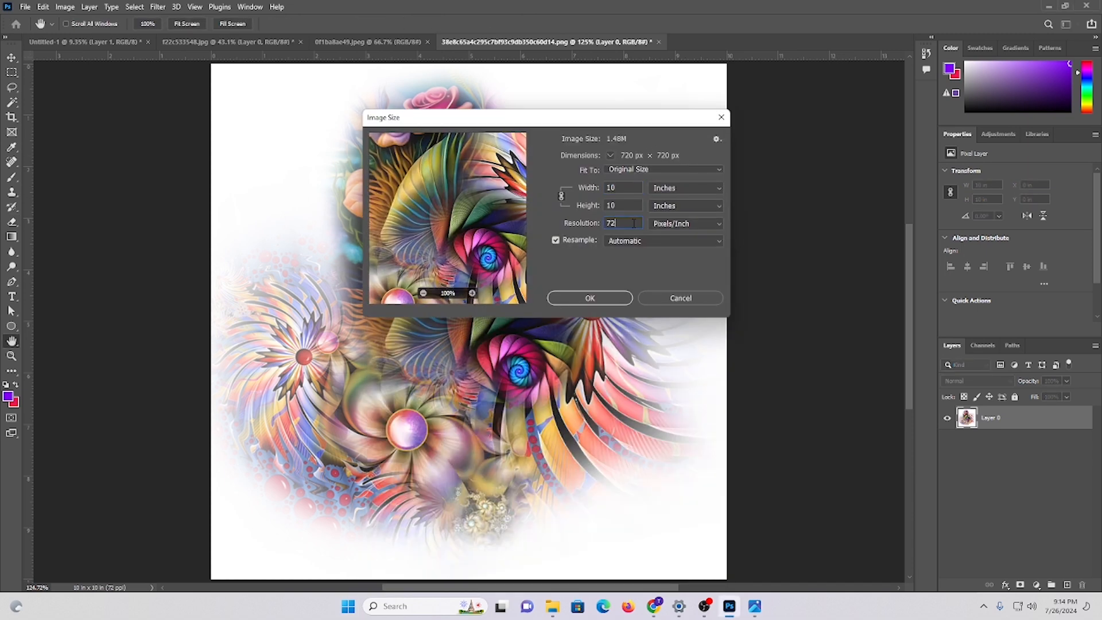
pyautogui.write('200')
pyautogui.press('Return')
pyautogui.press('e')
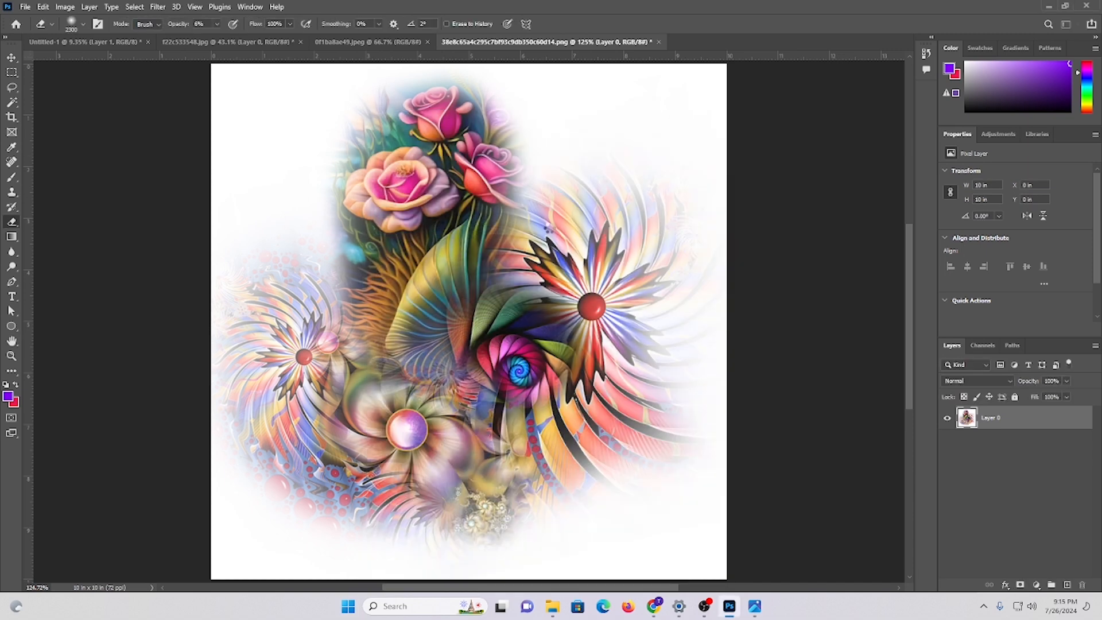
# - Copy the whole rose-and-swirl motif image and paste it as a new layer into the Untitled-1 design
pyautogui.press('v')
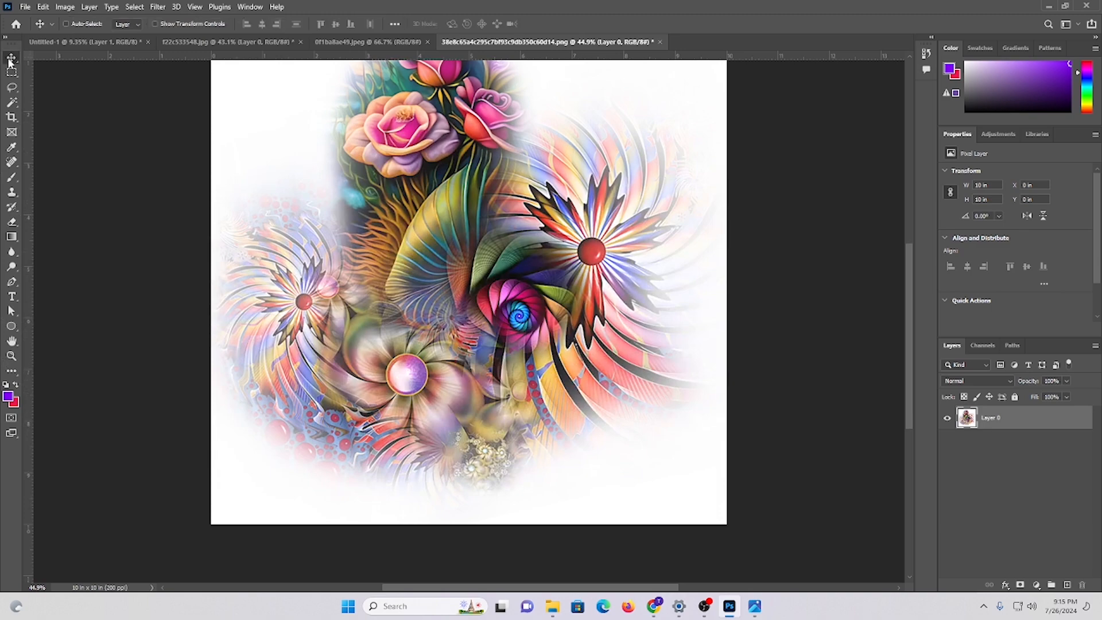
pyautogui.hotkey('ctrl', 'a')
pyautogui.click(344, 39)
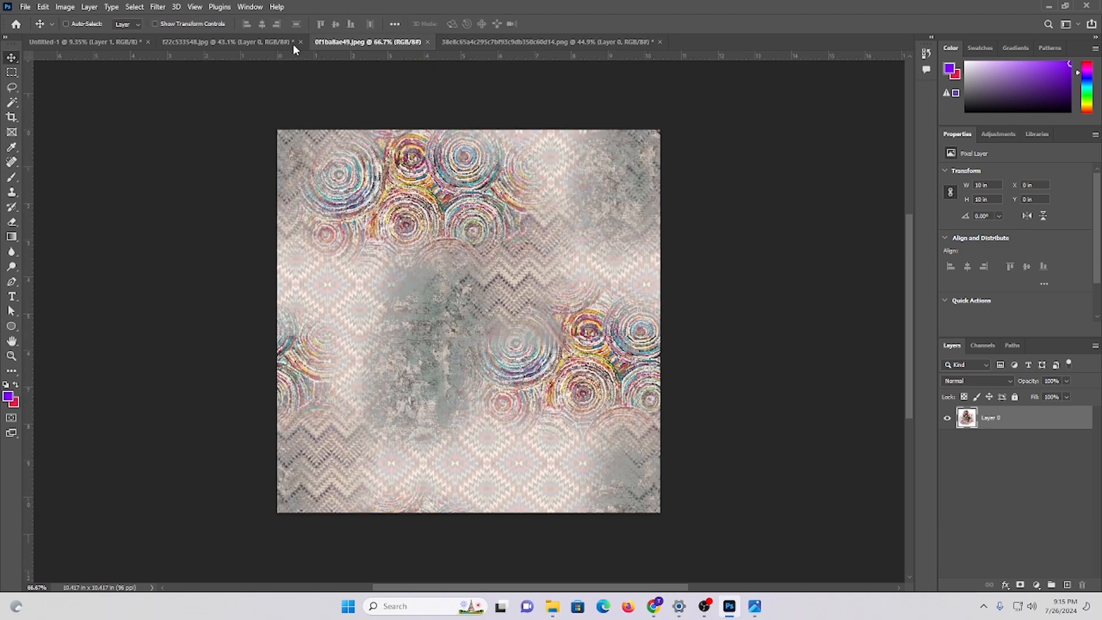
pyautogui.click(212, 42)
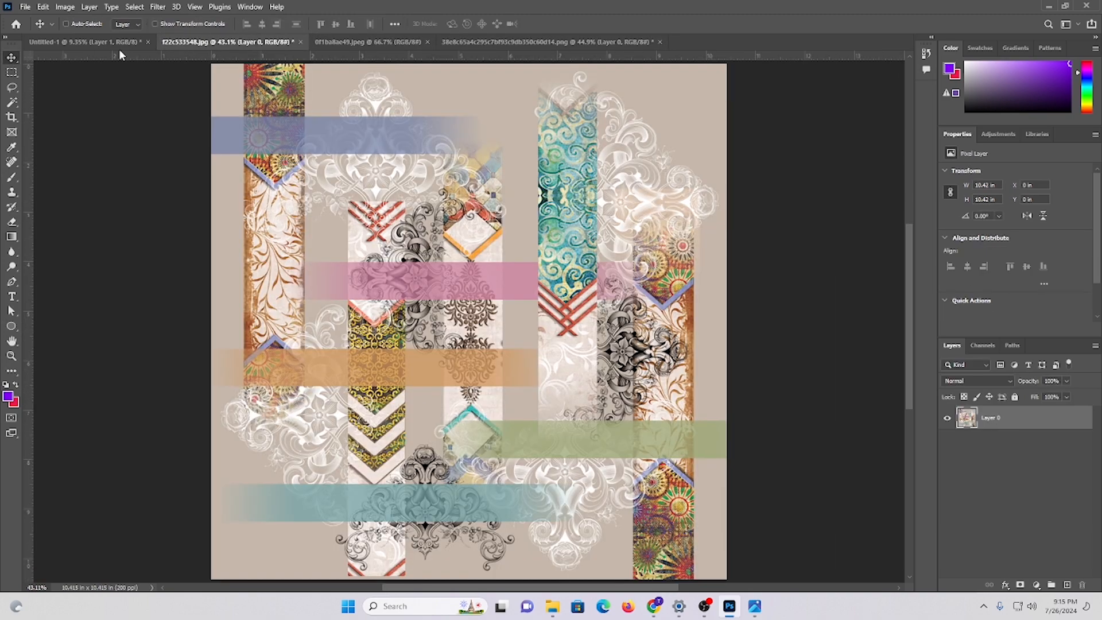
pyautogui.click(90, 40)
pyautogui.scroll(-2, 518, 227)
pyautogui.hotkey('ctrl', 'v')
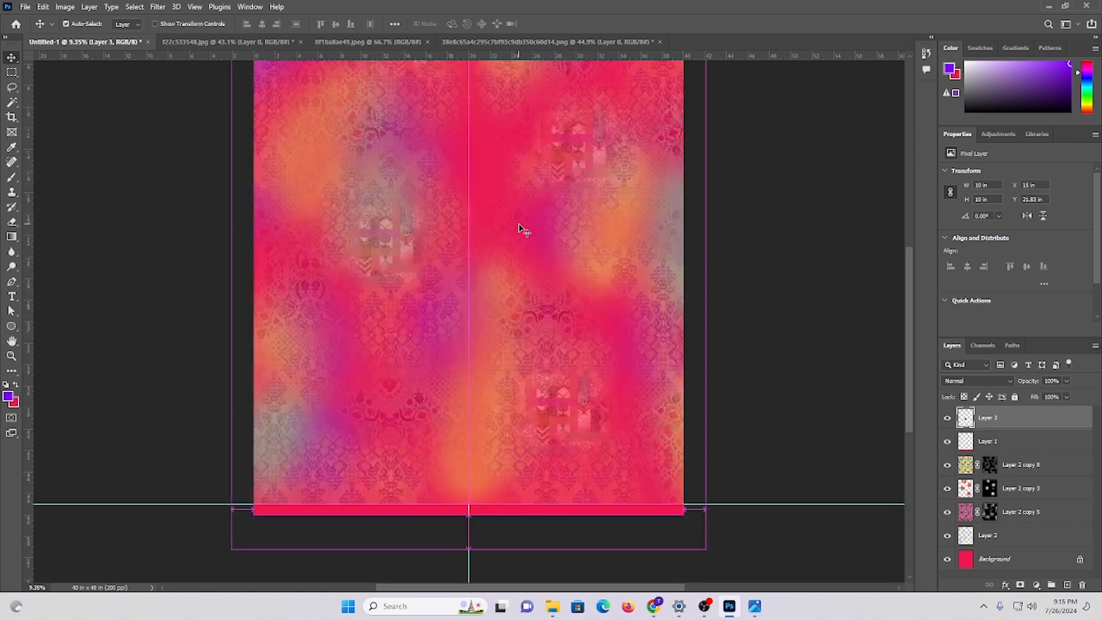
pyautogui.scroll(-2, 519, 297)
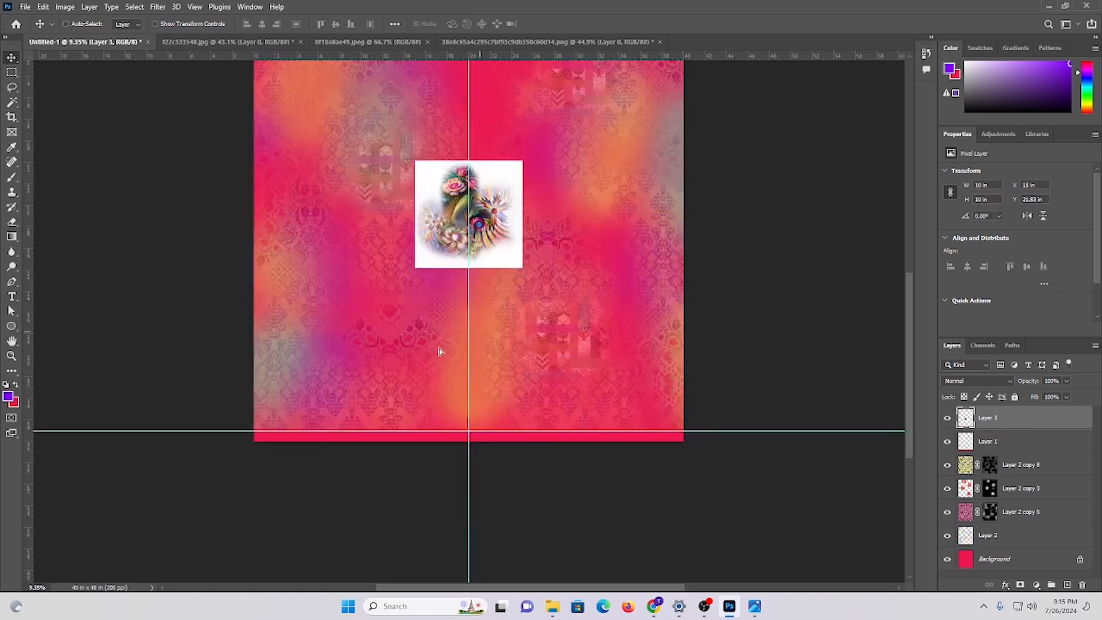
# - Move the pasted motif into the lower-left area of the design, at about X 3.73 in, Y 32.95 in
pyautogui.moveTo(517, 249); pyautogui.dragTo(395, 370)
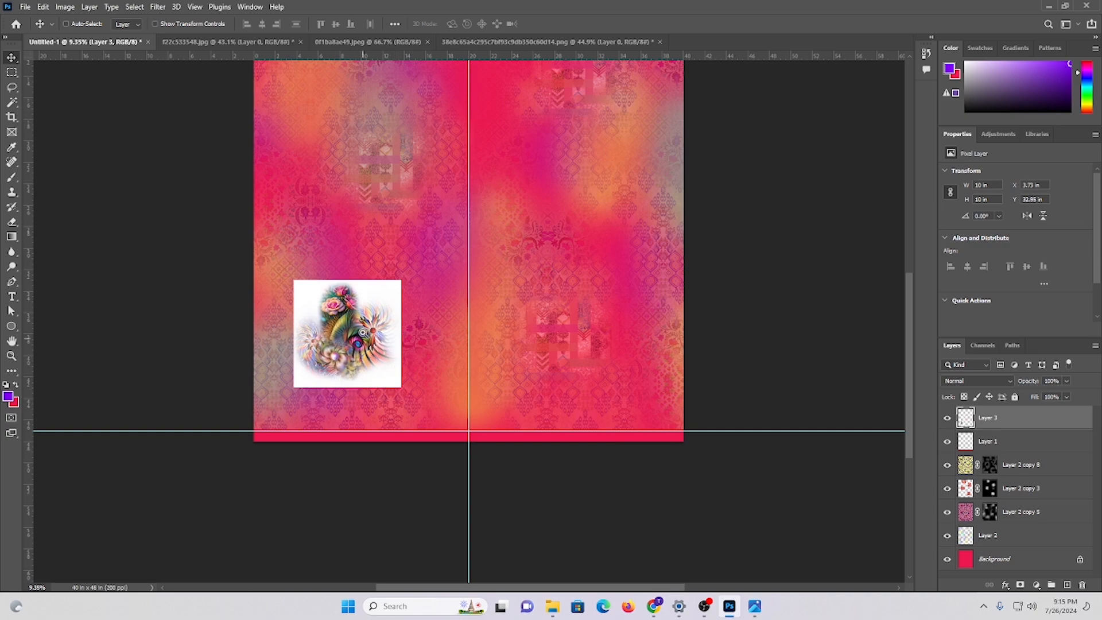
pyautogui.moveTo(506, 289); pyautogui.dragTo(400, 285)
pyautogui.scroll(-3, 400, 298)
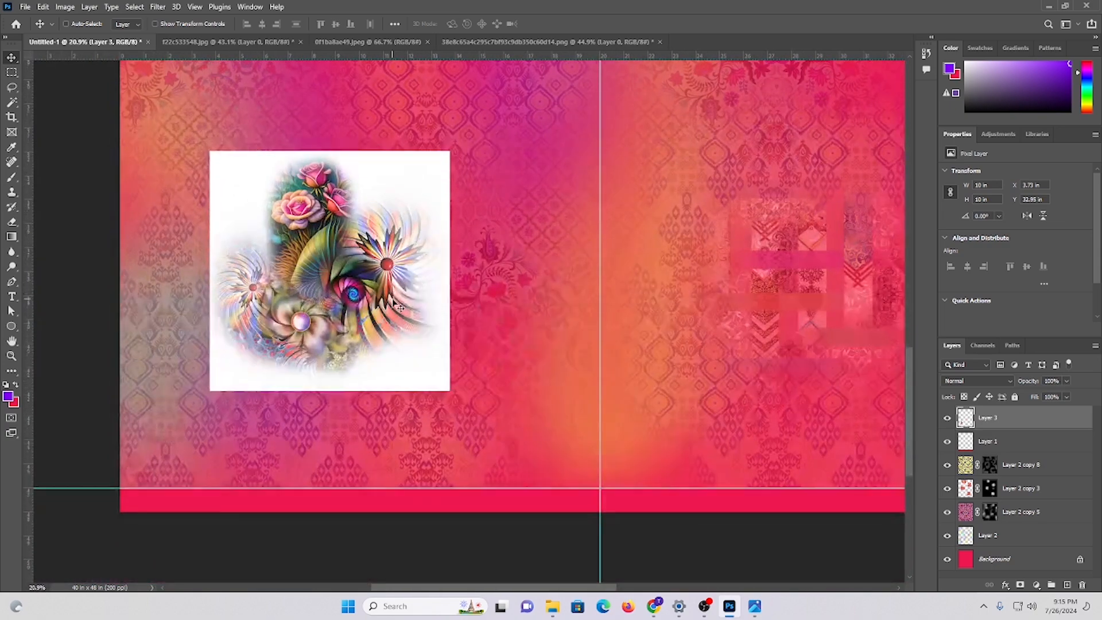
# - Add a hide-all layer mask to Layer 3 and reveal the rose-and-swirl motif with soft white Brush strokes at 33% opacity
pyautogui.keyDown('alt'); pyautogui.click(1021, 585); pyautogui.keyUp('alt')
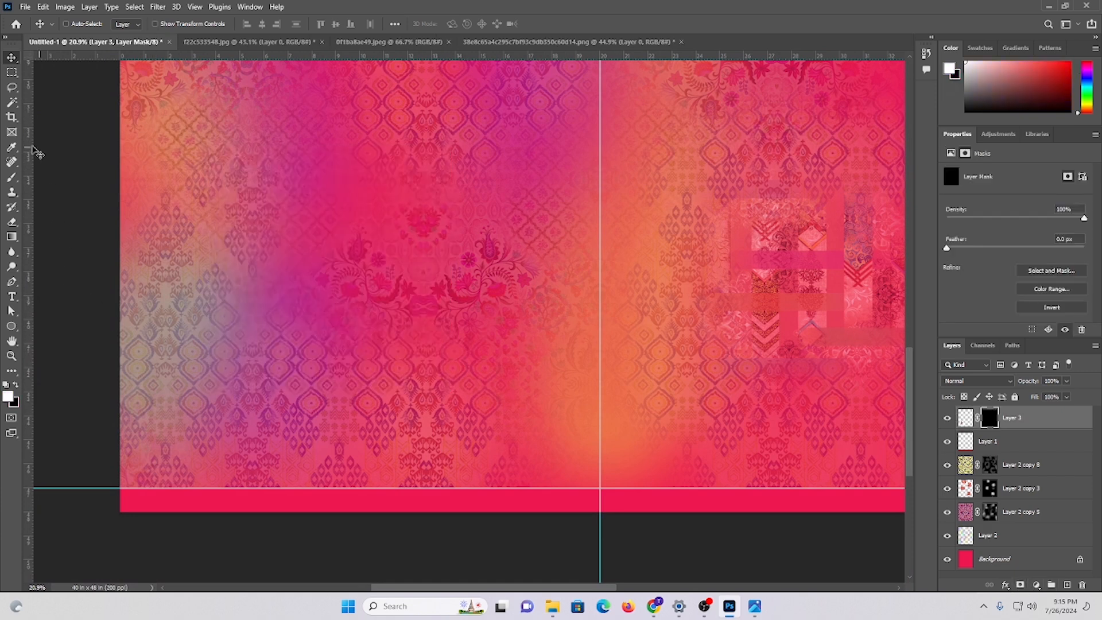
pyautogui.click(11, 182)
pyautogui.moveTo(320, 258)
pyautogui.mouseDown()
pyautogui.moveTo(343, 233)
pyautogui.moveTo(345, 317)
pyautogui.moveTo(294, 360)
pyautogui.moveTo(343, 310)
pyautogui.moveTo(367, 261)
pyautogui.mouseUp()
pyautogui.scroll(-1, 321, 353)
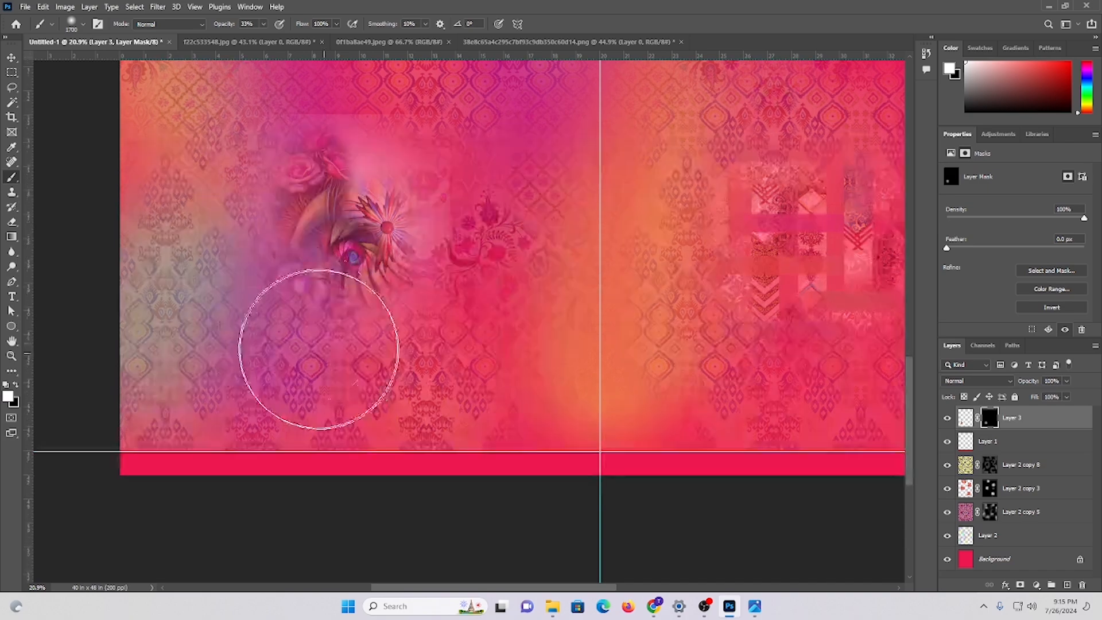
pyautogui.scroll(1, 69, 402)
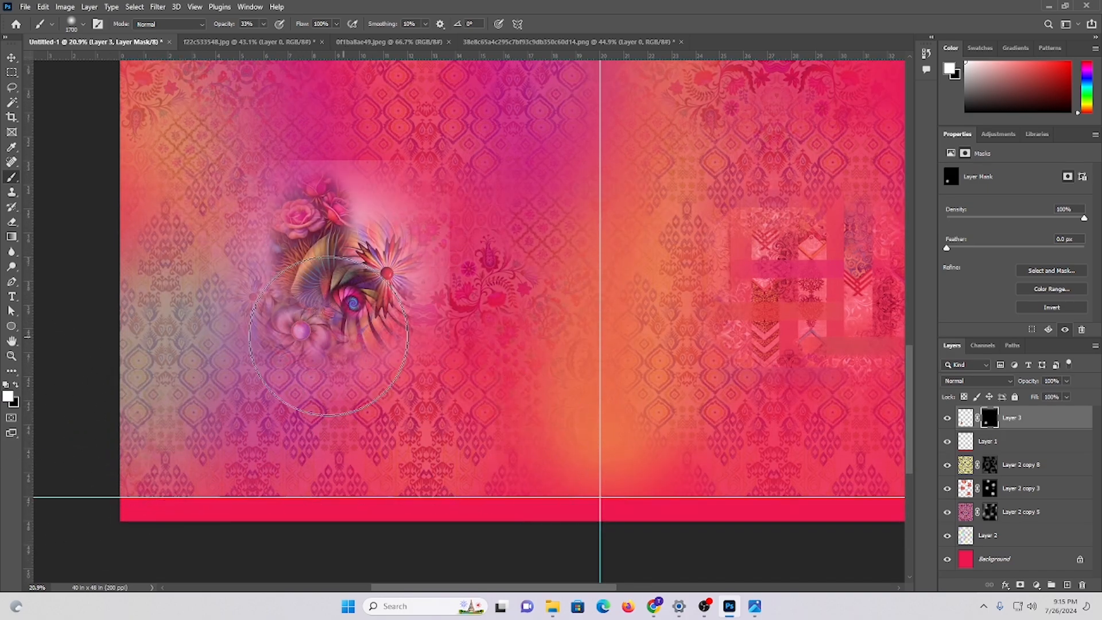
pyautogui.click(329, 336)
# - Paint the mask with black to fade the motif's hard square edges into the pink background
pyautogui.click(16, 387)
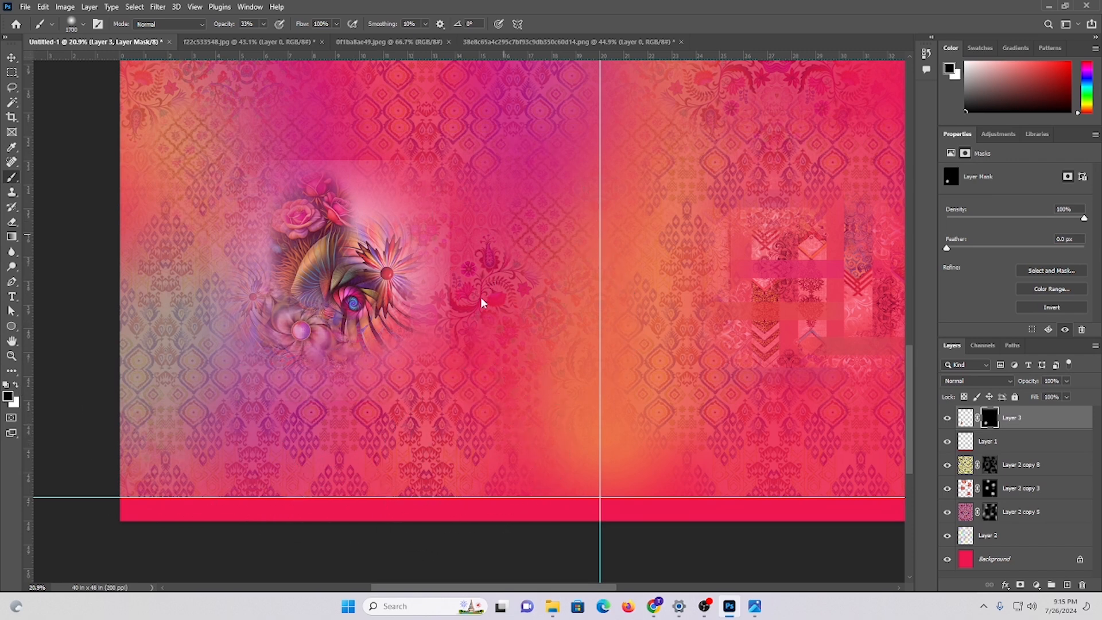
pyautogui.scroll(2, 497, 316)
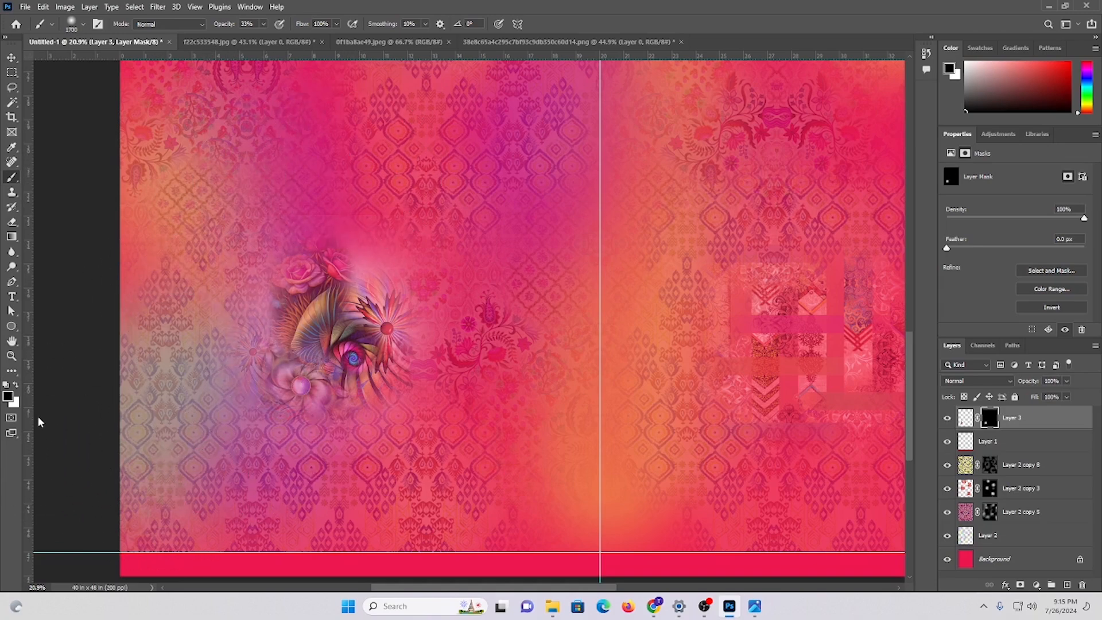
pyautogui.hotkey('ctrl', 'z')
pyautogui.click(344, 317)
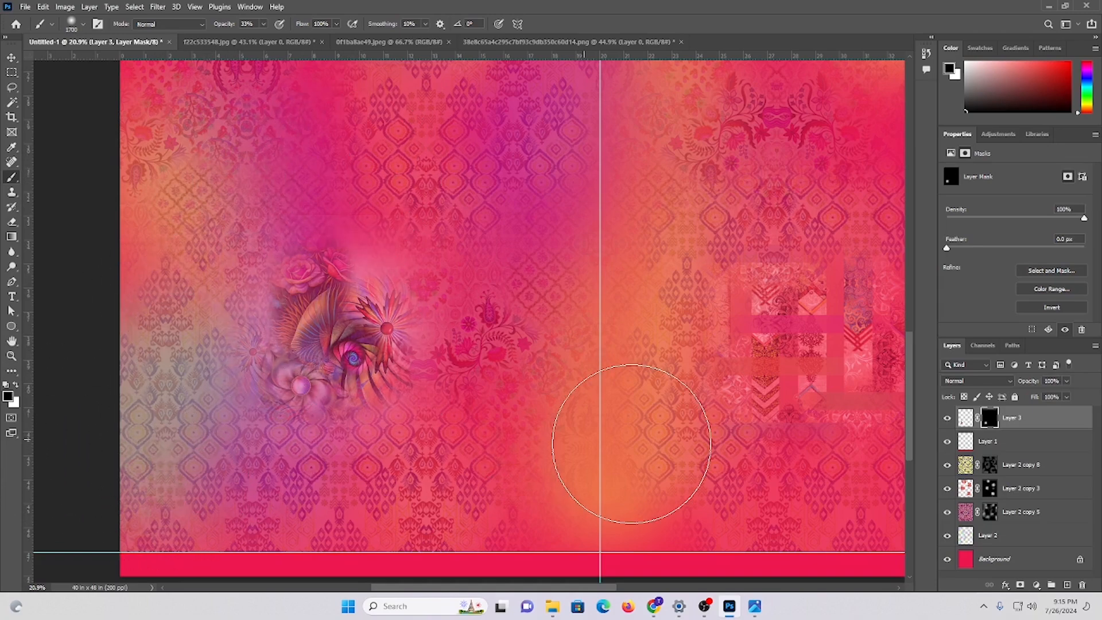
# - Move the masked motif to the right of the vertical centre guide, at about X 20.73 in, Y 17.67 in
pyautogui.click(11, 56)
pyautogui.scroll(-2, 460, 321)
pyautogui.moveTo(319, 264); pyautogui.dragTo(428, 267)
pyautogui.moveTo(458, 228); pyautogui.dragTo(391, 354)
pyautogui.moveTo(362, 434); pyautogui.dragTo(488, 332)
pyautogui.moveTo(510, 350); pyautogui.dragTo(475, 345)
pyautogui.moveTo(474, 350); pyautogui.dragTo(551, 339)
pyautogui.scroll(-2, 552, 340)
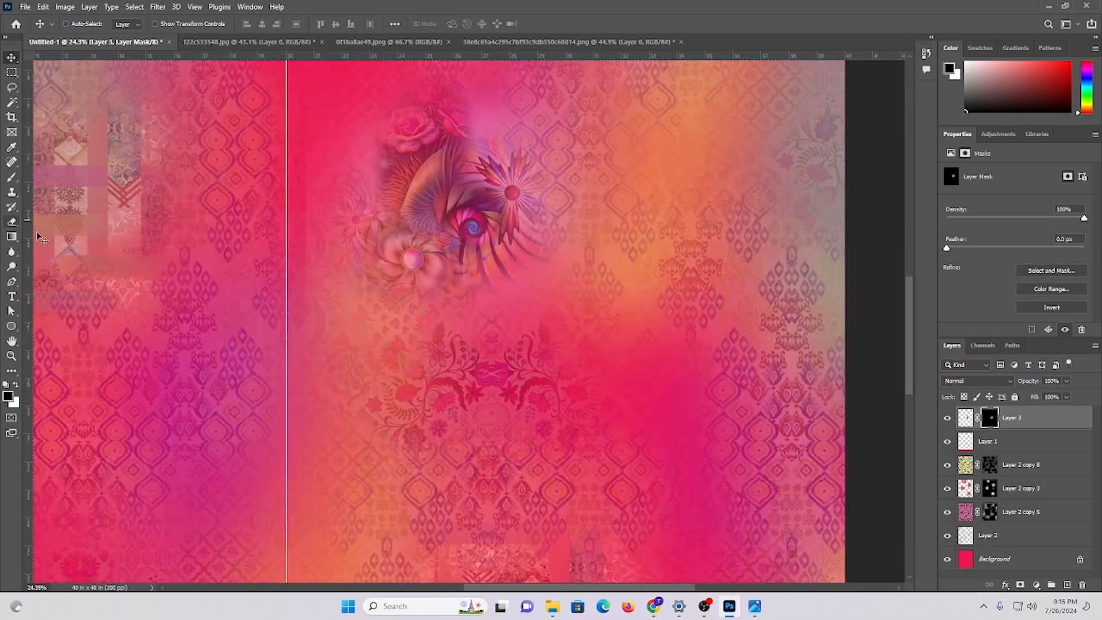
# - Reduce the Brush size to 1000 px and fade the motif's outer edges on the mask with black
pyautogui.click(12, 176)
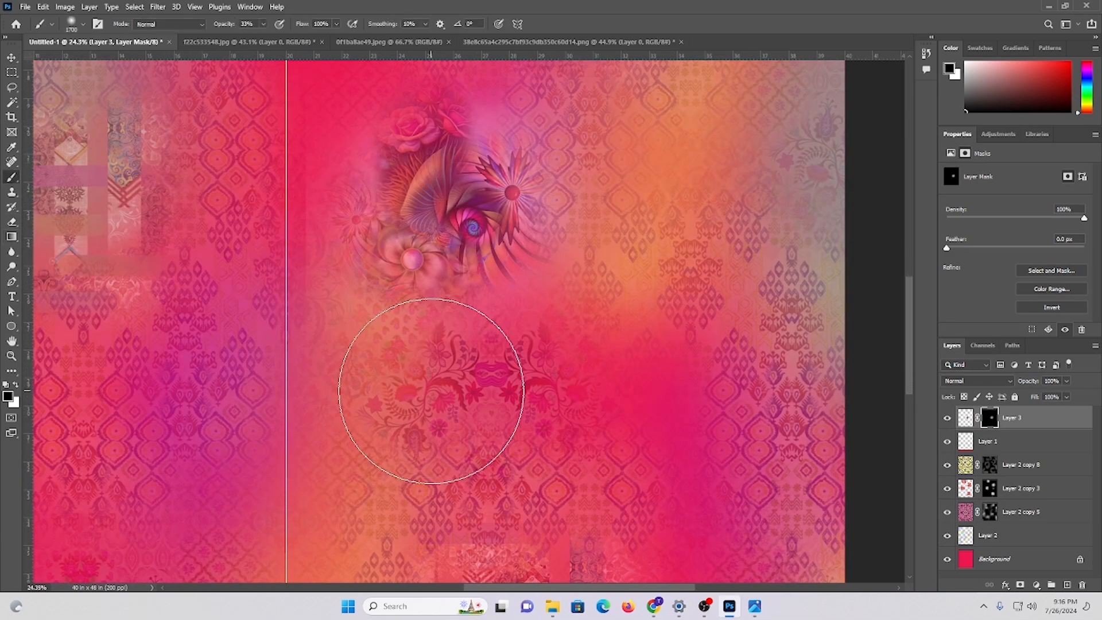
pyautogui.press('[')
pyautogui.press('[')
pyautogui.press('[')
pyautogui.press('[')
pyautogui.press('[')
pyautogui.press('[')
pyautogui.press('[')
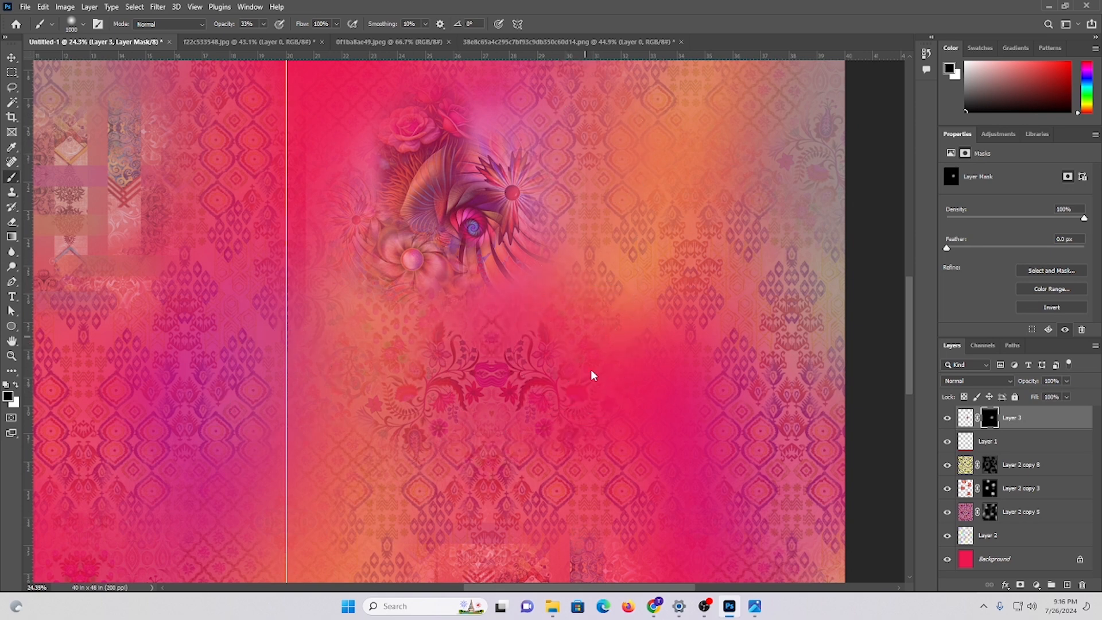
pyautogui.scroll(2, 629, 389)
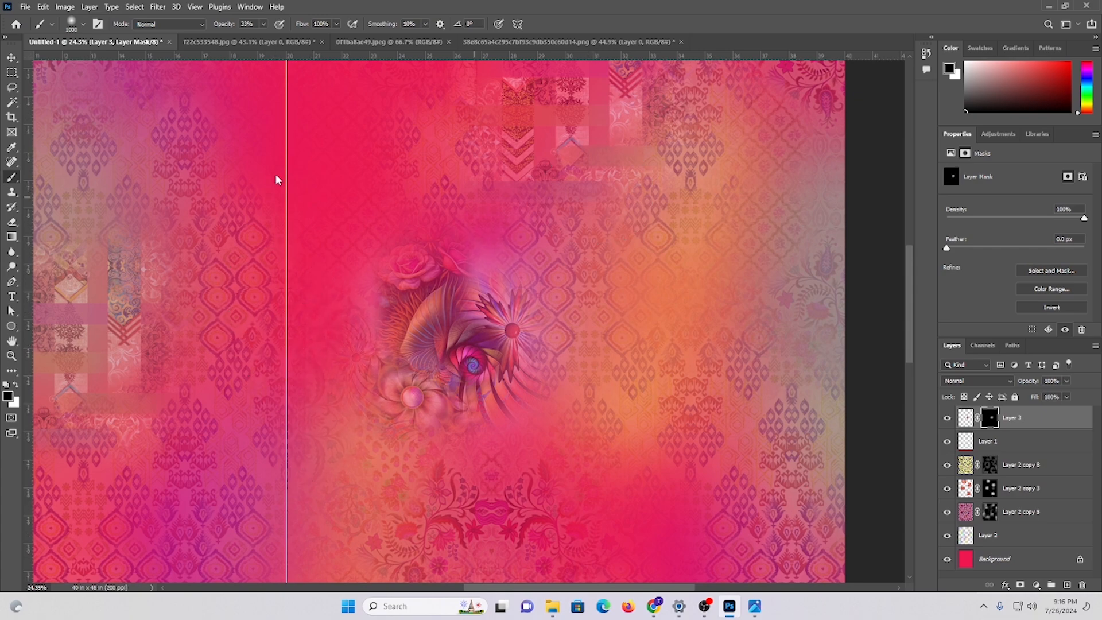
pyautogui.scroll(-1, 144, 276)
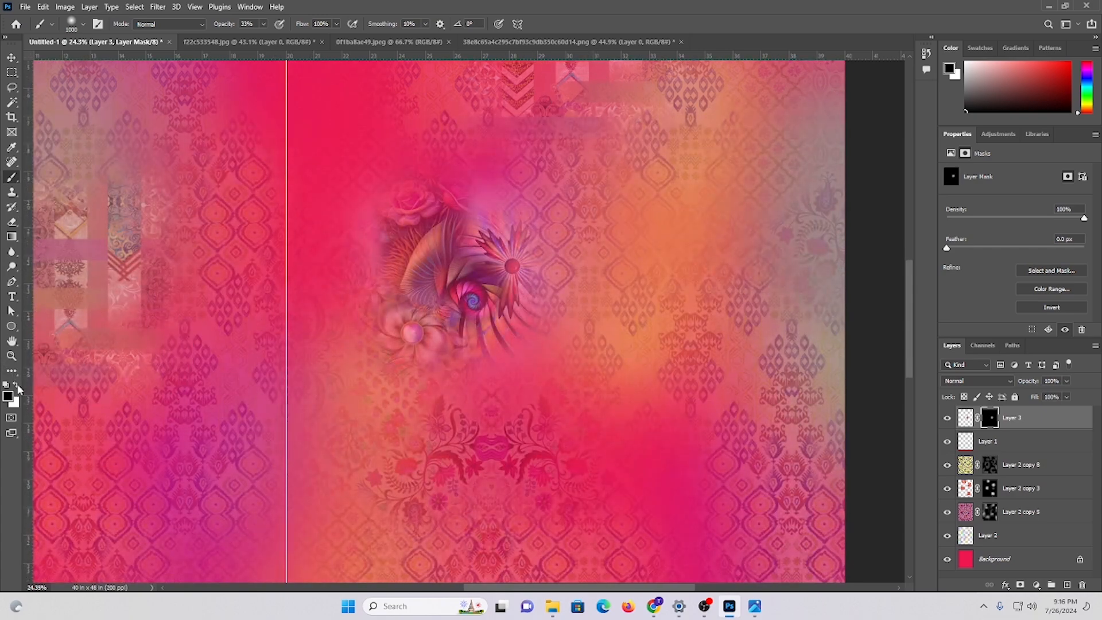
# - Paint white on the mask along the motif's left side to bring back its petals, and return to black
pyautogui.click(17, 385)
pyautogui.moveTo(381, 233)
pyautogui.mouseDown()
pyautogui.moveTo(374, 377)
pyautogui.moveTo(359, 304)
pyautogui.mouseUp()
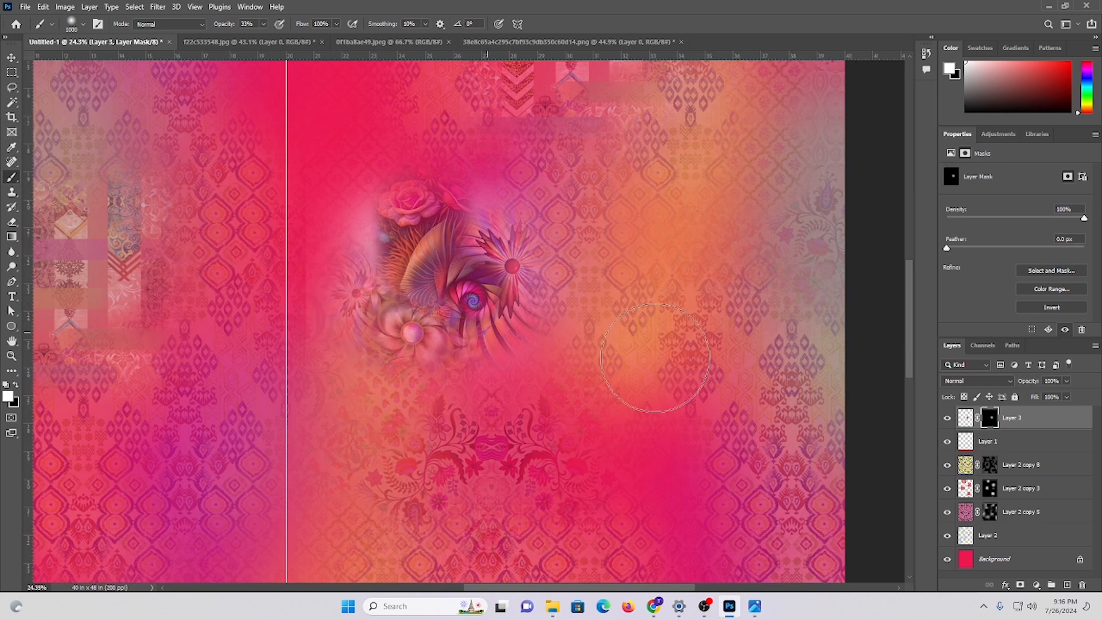
pyautogui.click(17, 385)
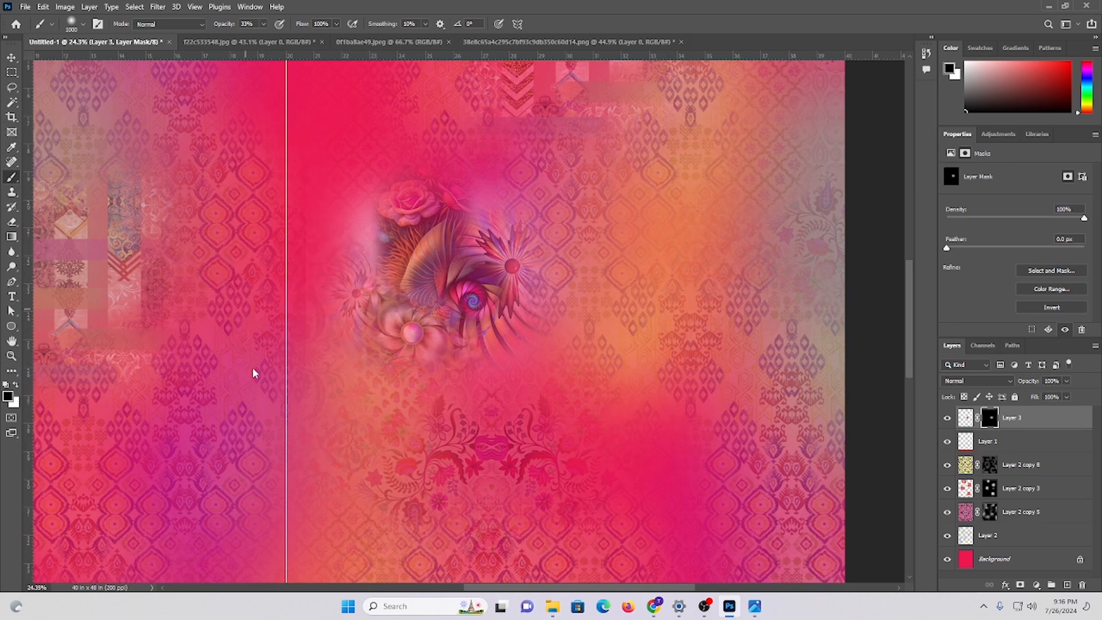
# - Select Layer 3's image instead of its mask and open the Selective Color adjustment
pyautogui.click(112, 9)
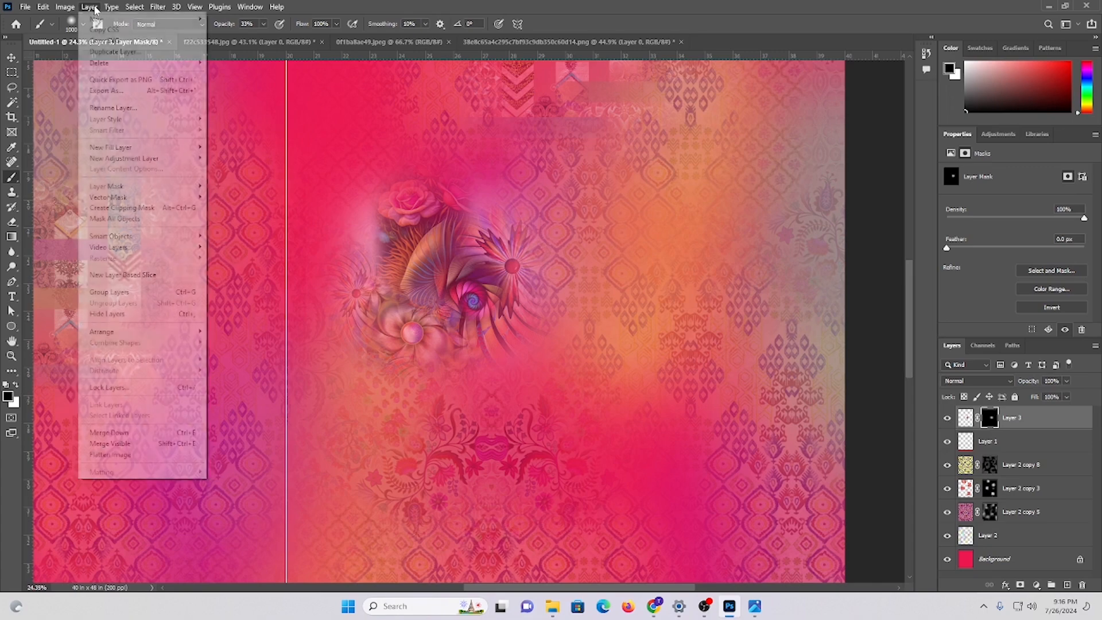
pyautogui.click(65, 7)
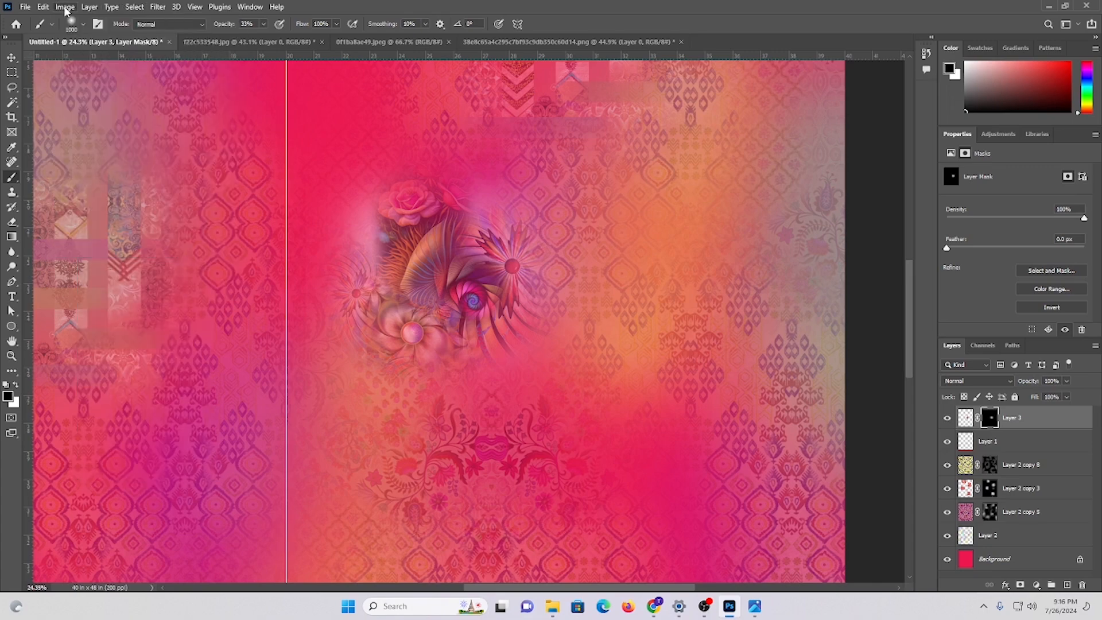
pyautogui.click(64, 7)
pyautogui.moveTo(87, 37)
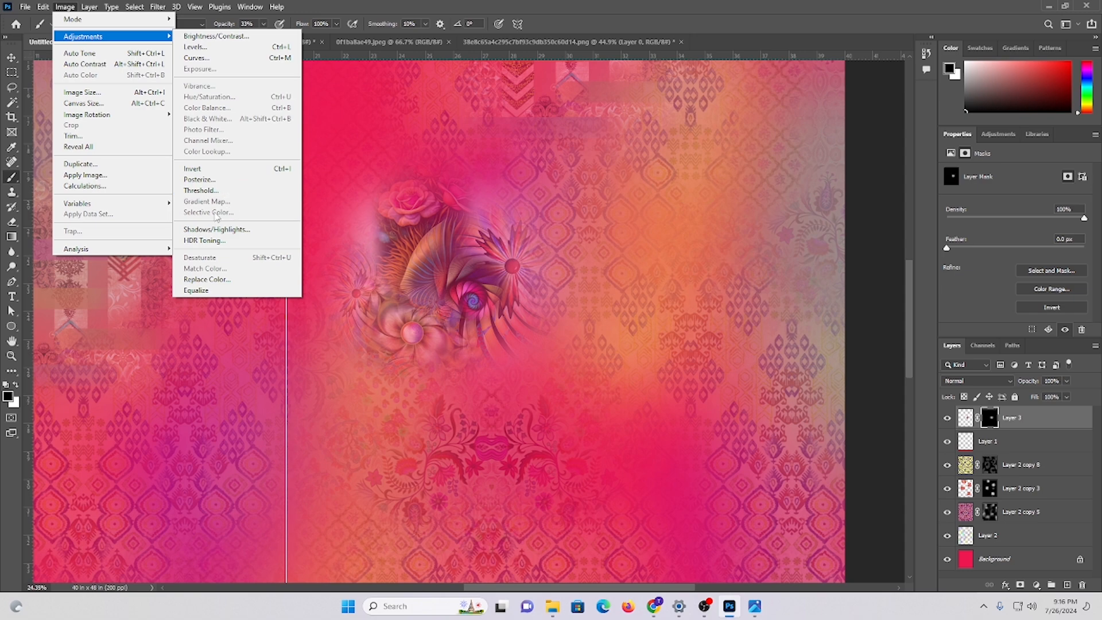
pyautogui.click(998, 421)
pyautogui.click(975, 421)
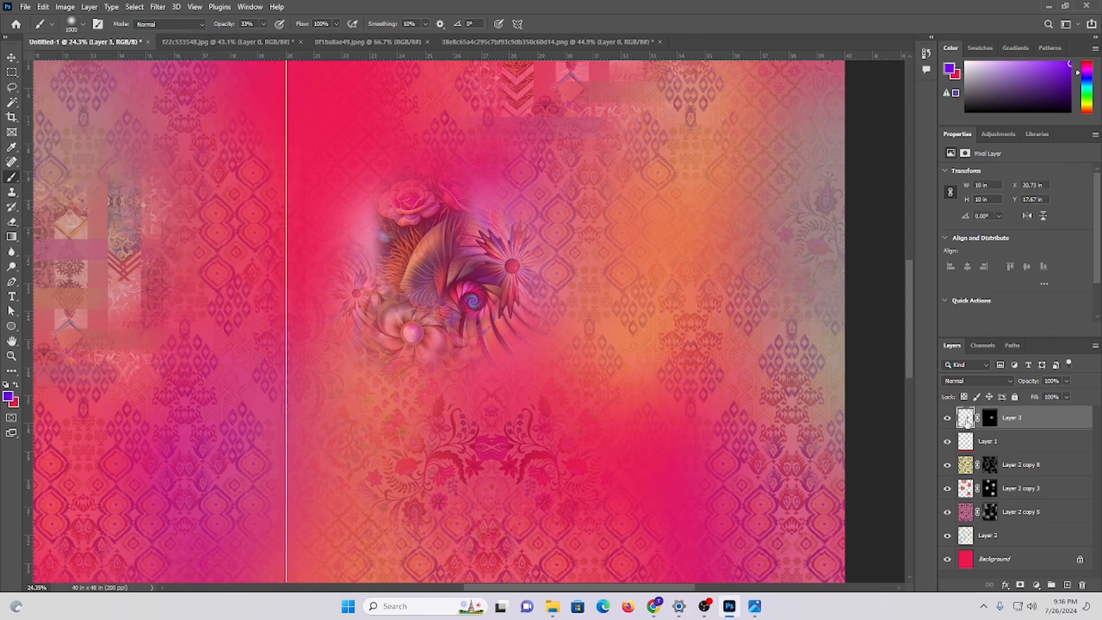
pyautogui.click(154, 6)
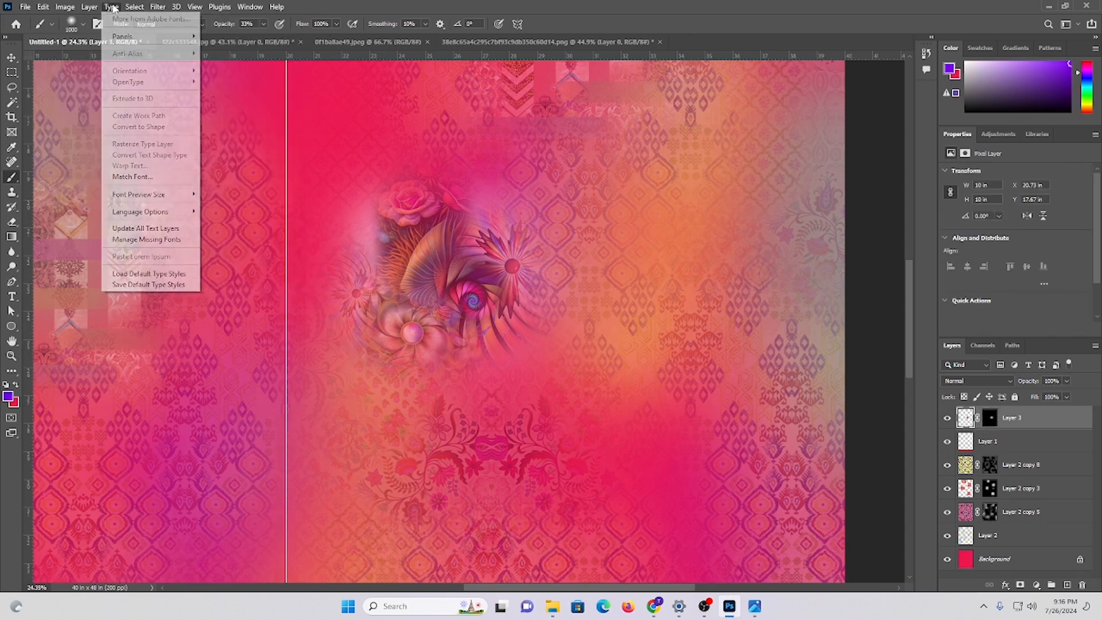
pyautogui.click(69, 9)
pyautogui.click(70, 9)
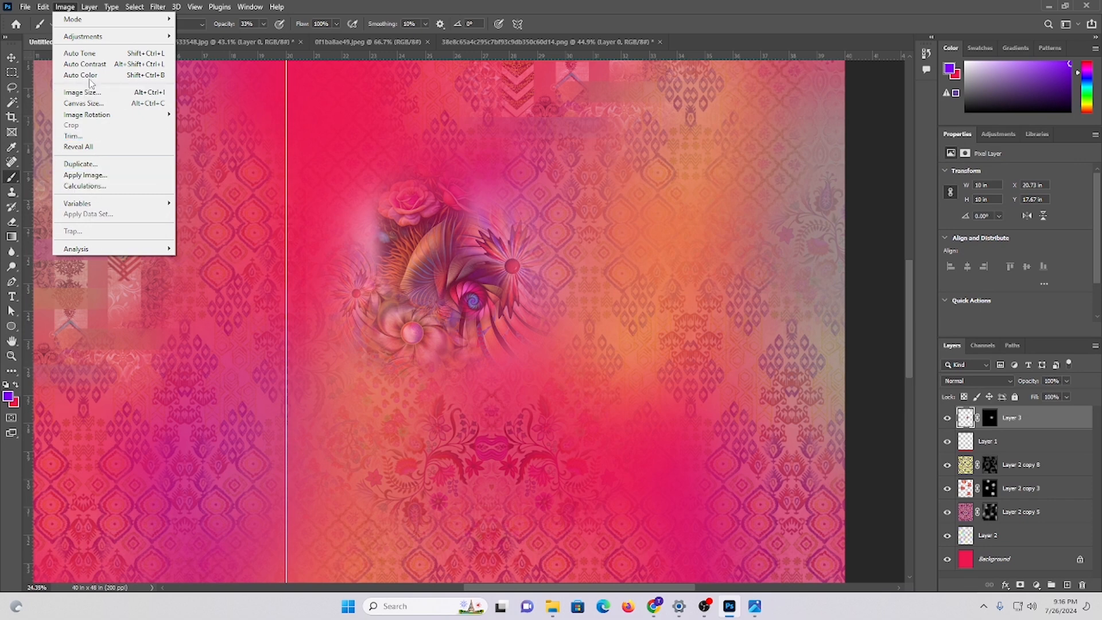
pyautogui.moveTo(87, 36)
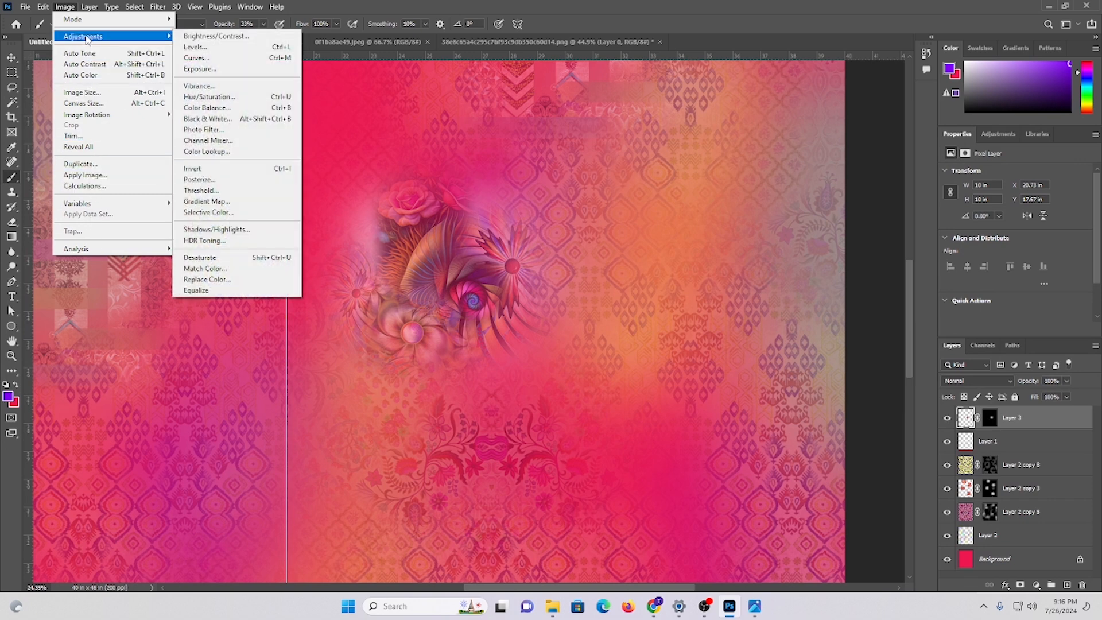
pyautogui.click(221, 212)
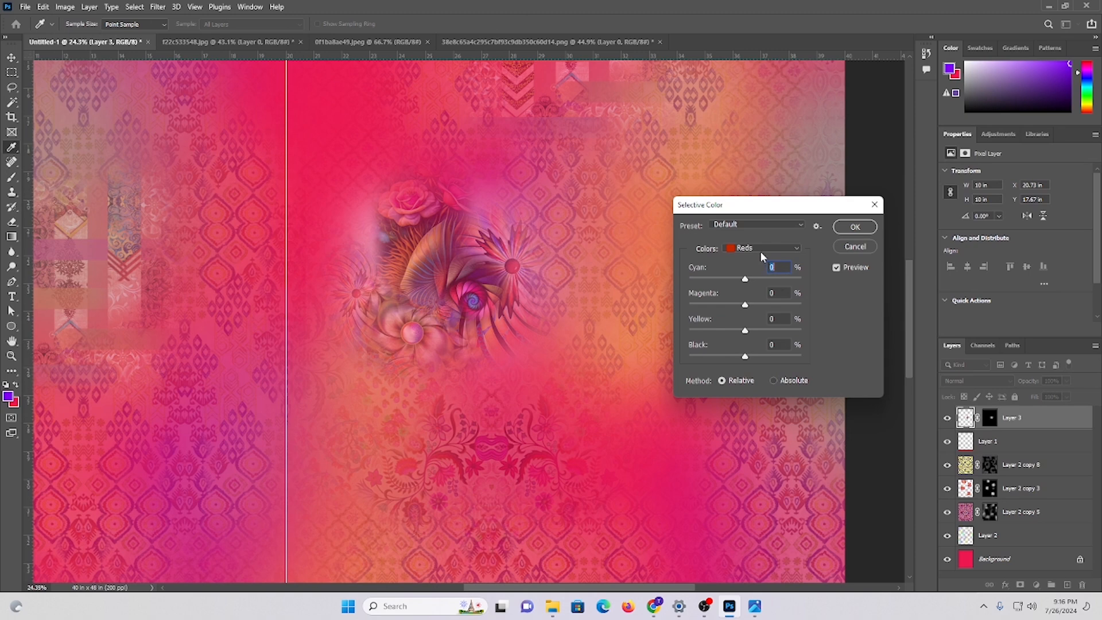
# - Apply Selective Color to the Whites with Cyan +15, Magenta +100, Yellow +100 and Black +71%
pyautogui.click(761, 252)
pyautogui.click(775, 326)
pyautogui.moveTo(746, 305); pyautogui.dragTo(854, 285)
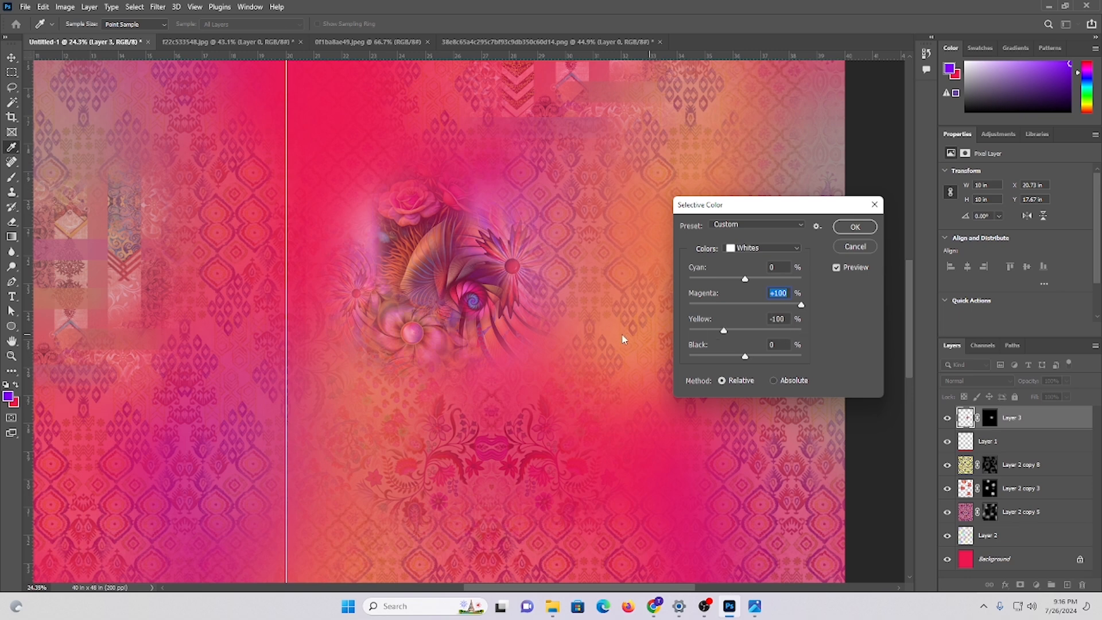
pyautogui.press('Tab')
pyautogui.moveTo(745, 279); pyautogui.dragTo(666, 278)
pyautogui.moveTo(790, 280); pyautogui.dragTo(753, 278)
pyautogui.moveTo(743, 359); pyautogui.dragTo(784, 358)
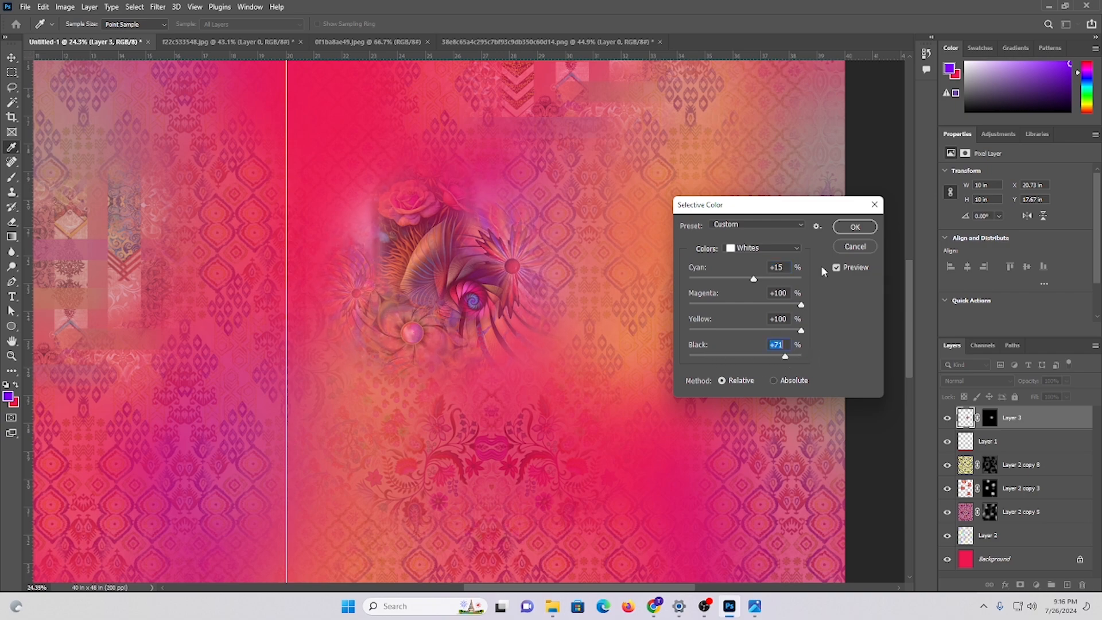
pyautogui.click(856, 227)
# - Lower Layer 3's opacity to 83%
pyautogui.scroll(-2, 856, 227)
pyautogui.hotkey('ctrl', '0')
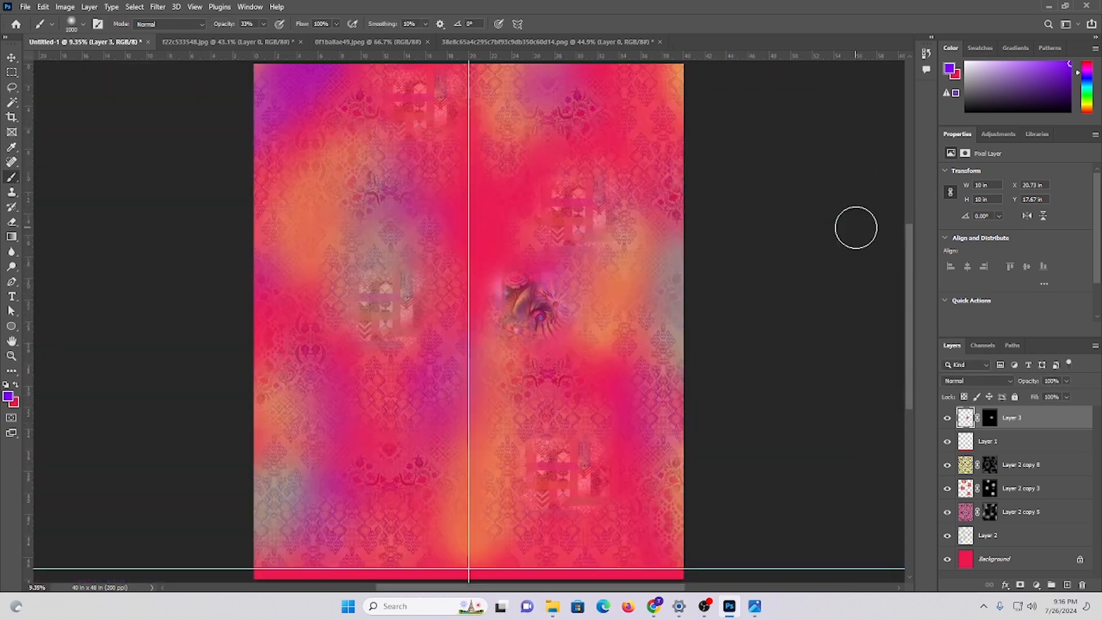
pyautogui.click(14, 59)
pyautogui.scroll(-1, 884, 358)
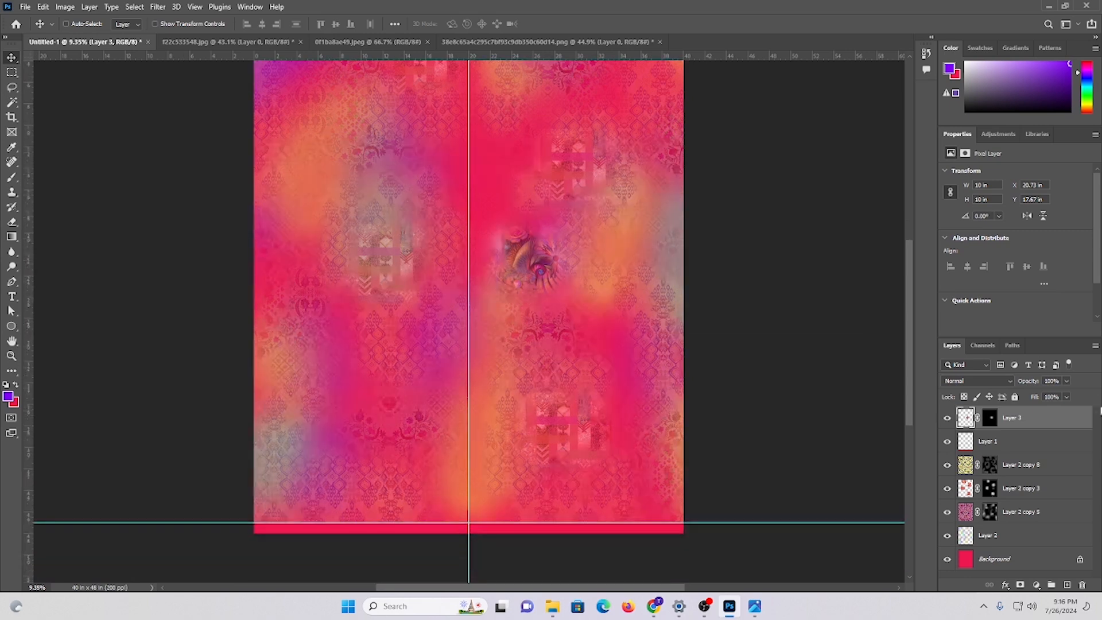
pyautogui.click(1067, 381)
pyautogui.moveTo(1067, 395); pyautogui.dragTo(1065, 395)
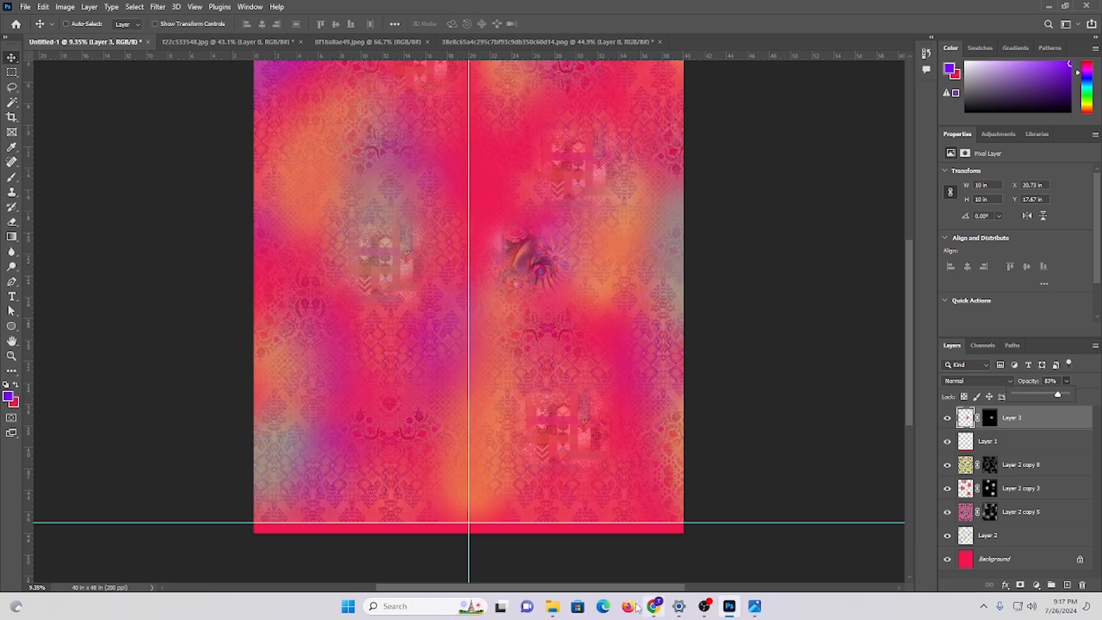
# - Switch to File Explorer and look through element folders 58 and 57 for more design motifs
pyautogui.click(552, 606)
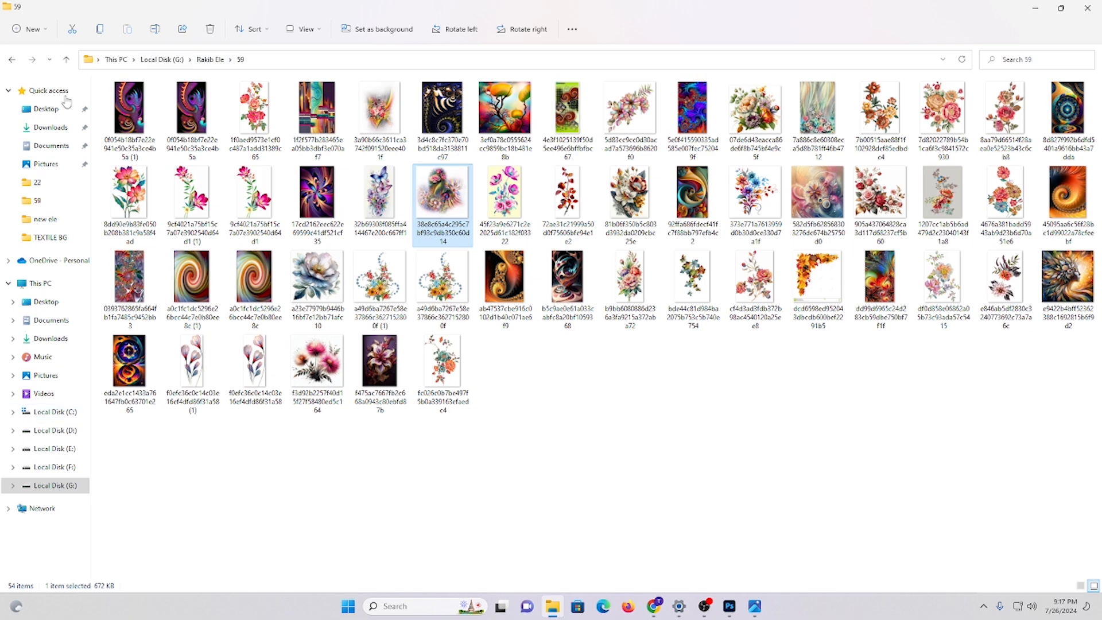
pyautogui.click(66, 59)
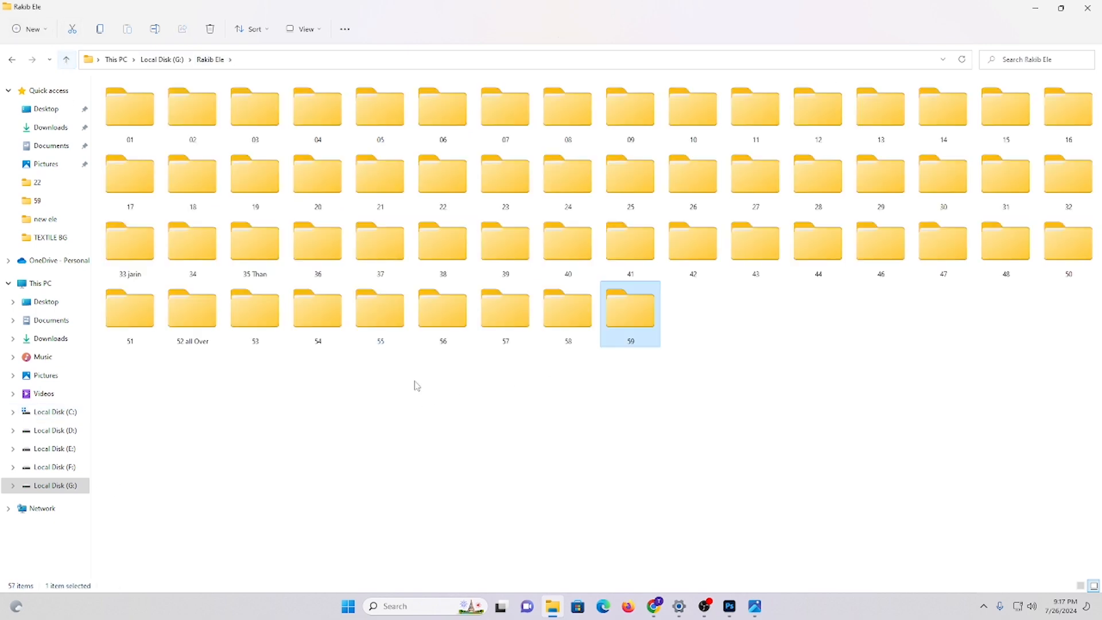
pyautogui.click(596, 319)
pyautogui.doubleClick(575, 313)
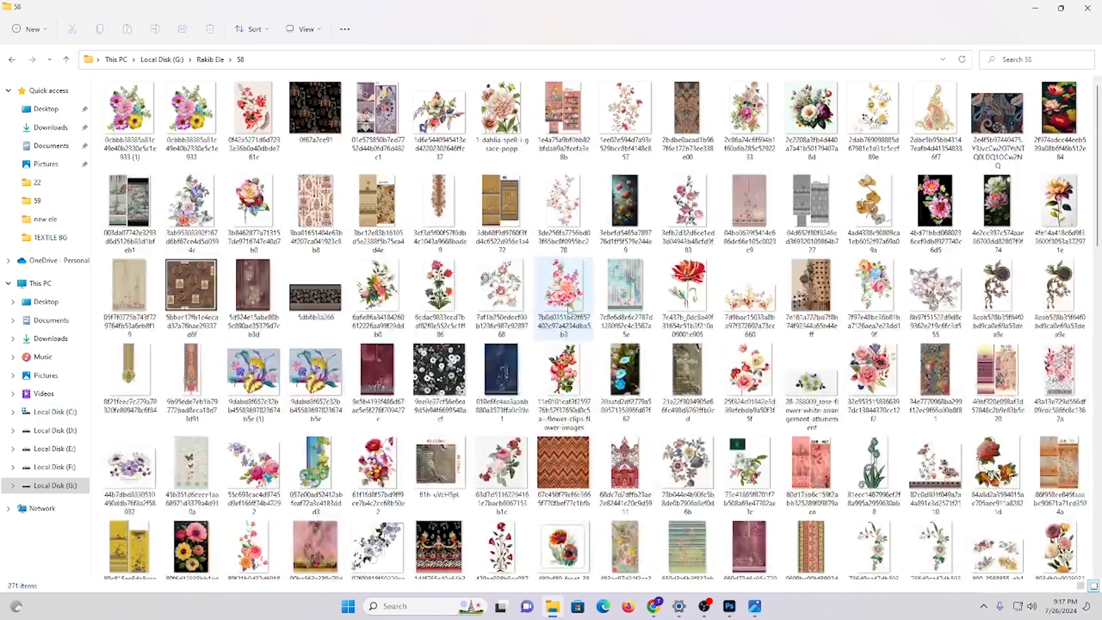
pyautogui.scroll(-10, 482, 301)
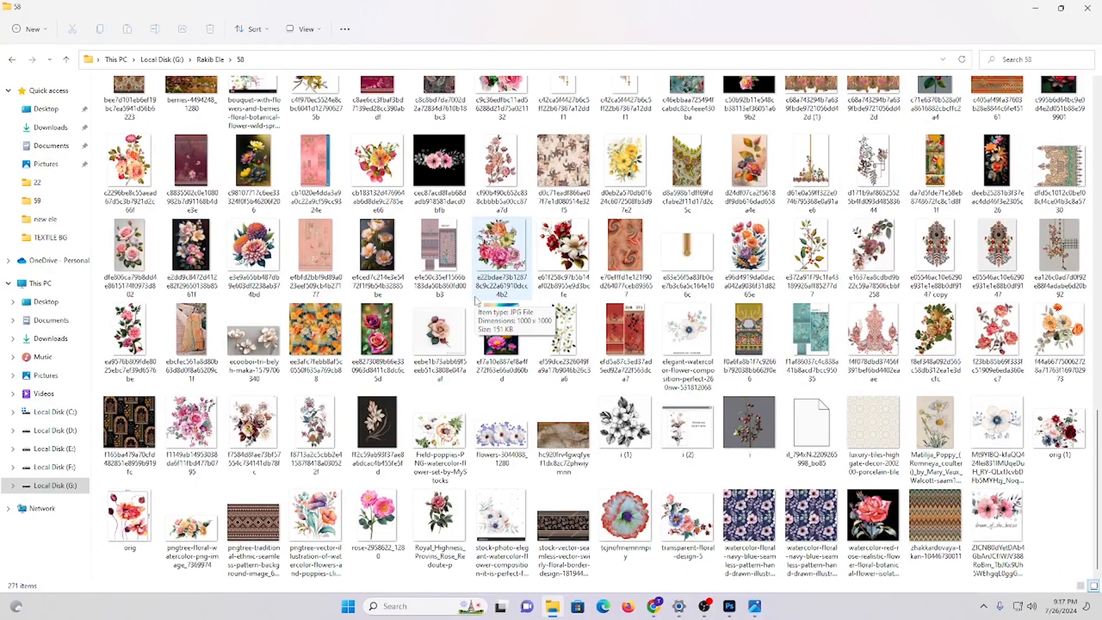
pyautogui.click(66, 59)
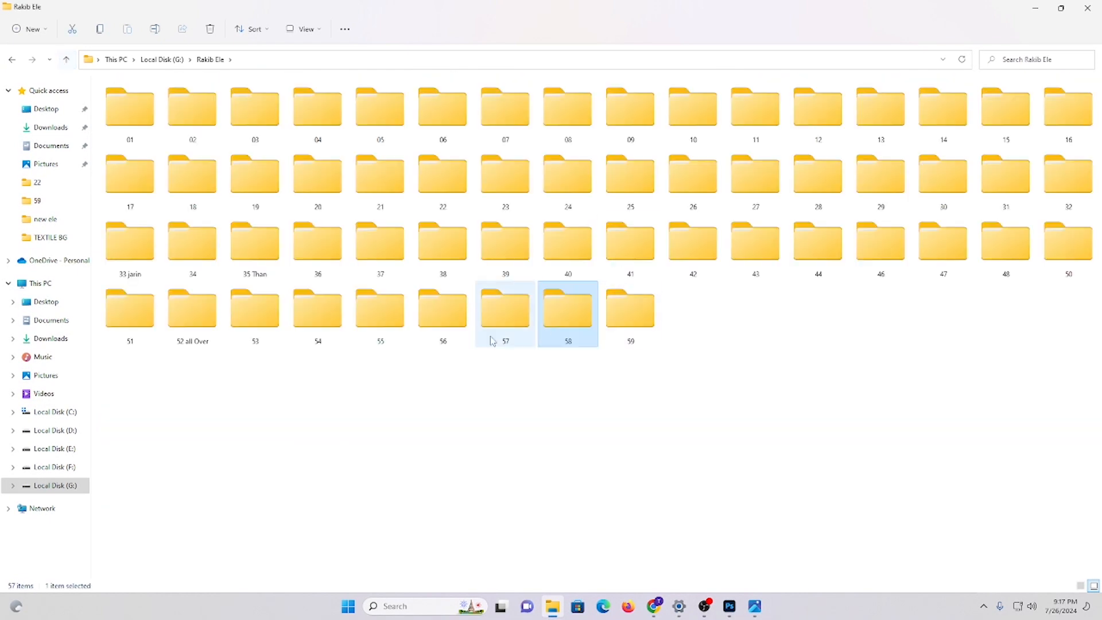
pyautogui.doubleClick(504, 300)
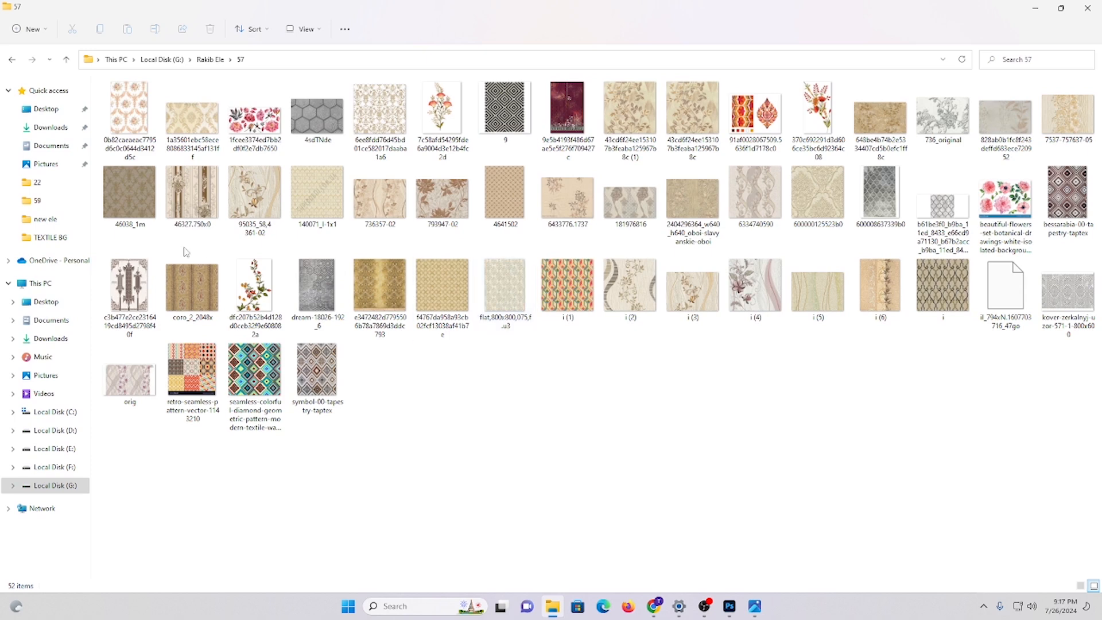
pyautogui.click(66, 60)
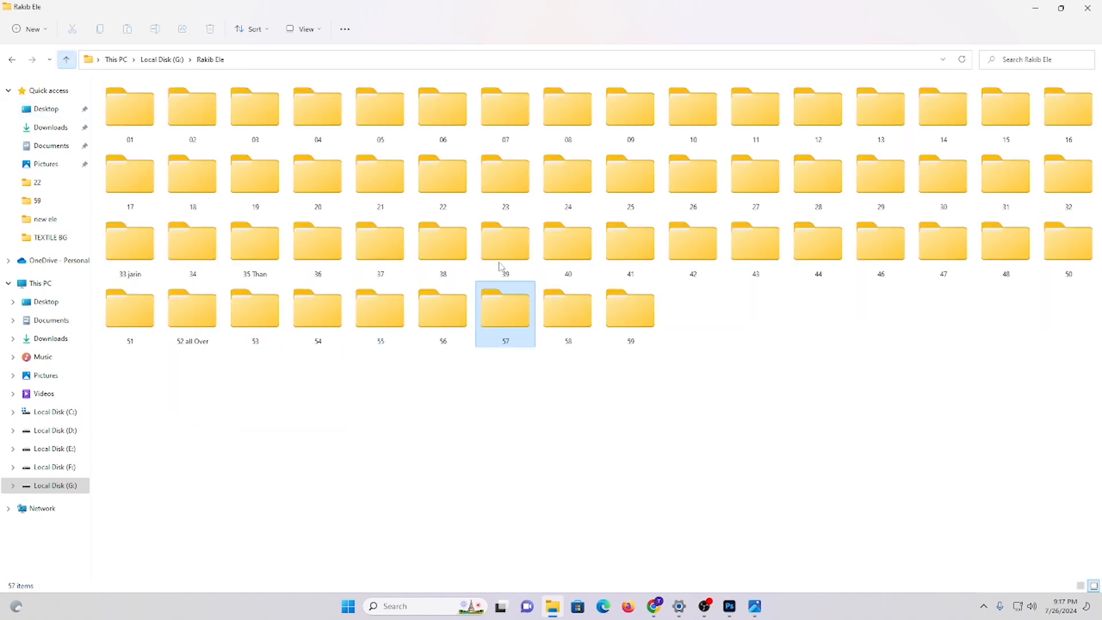
# - Browse folder 56 and preview the elegant vintage paisley border copy and the Islamic motif ornament border
pyautogui.click(435, 318)
pyautogui.doubleClick(434, 318)
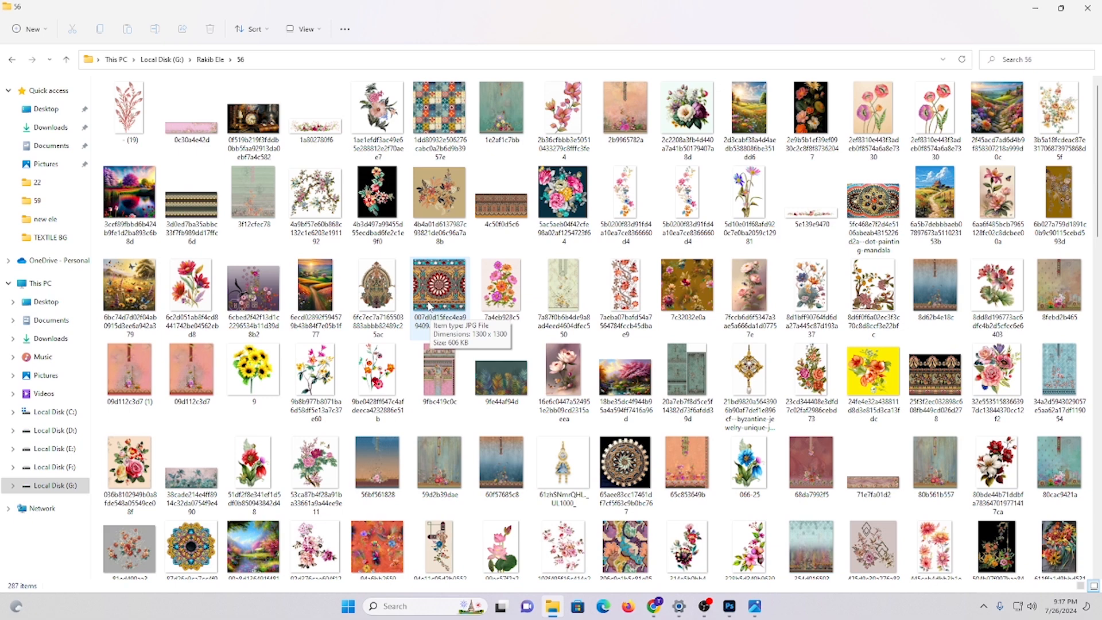
pyautogui.scroll(-12, 429, 306)
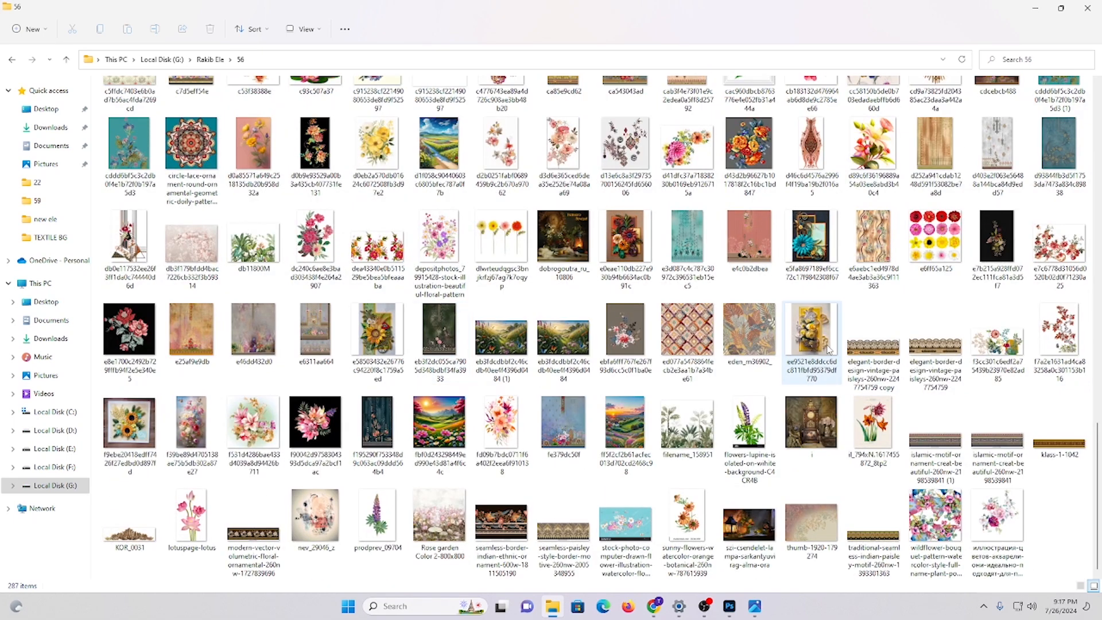
pyautogui.doubleClick(866, 346)
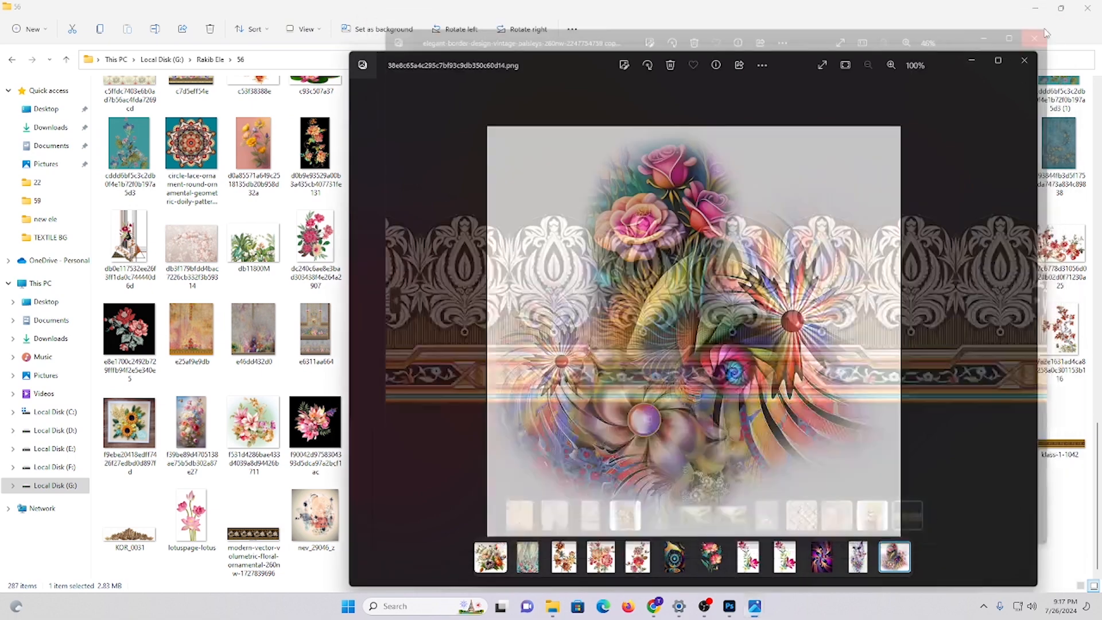
pyautogui.click(1048, 28)
pyautogui.click(1024, 61)
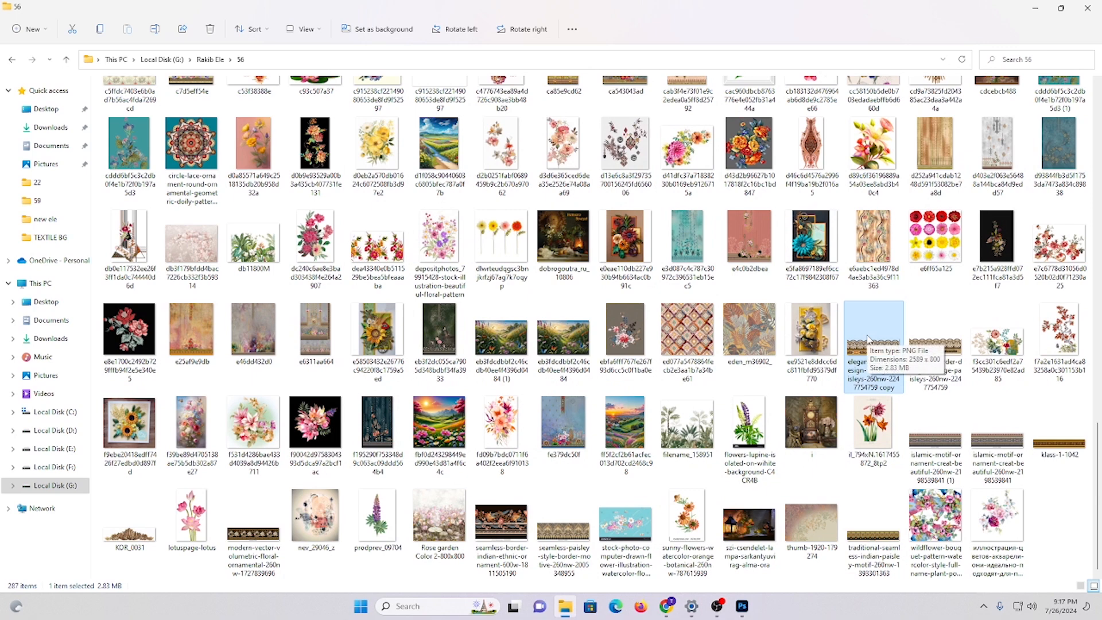
pyautogui.doubleClick(983, 448)
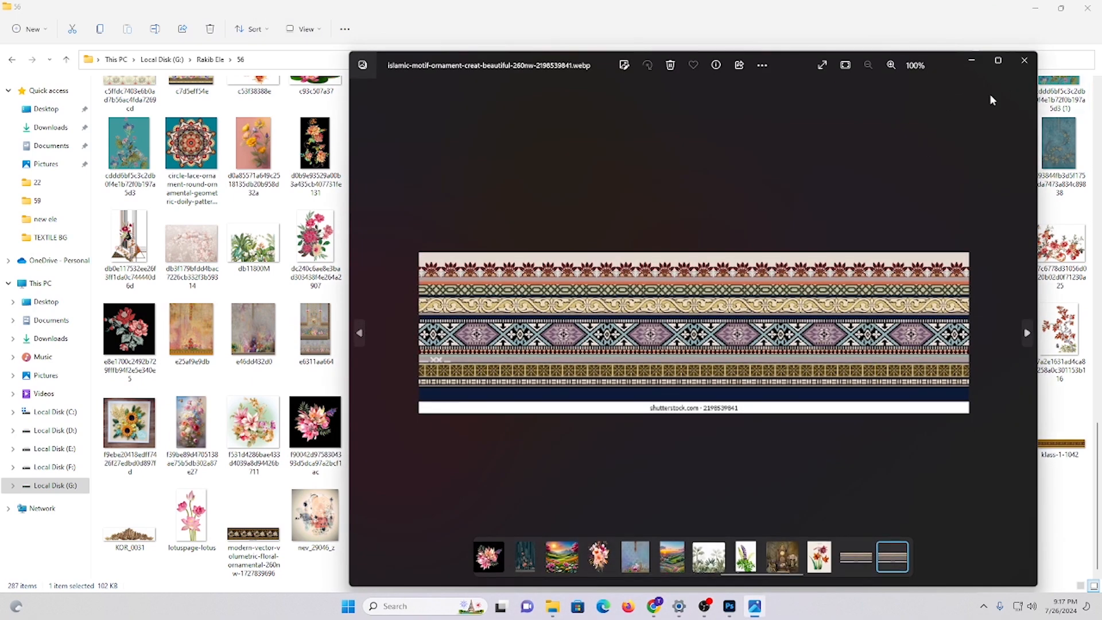
pyautogui.click(1024, 60)
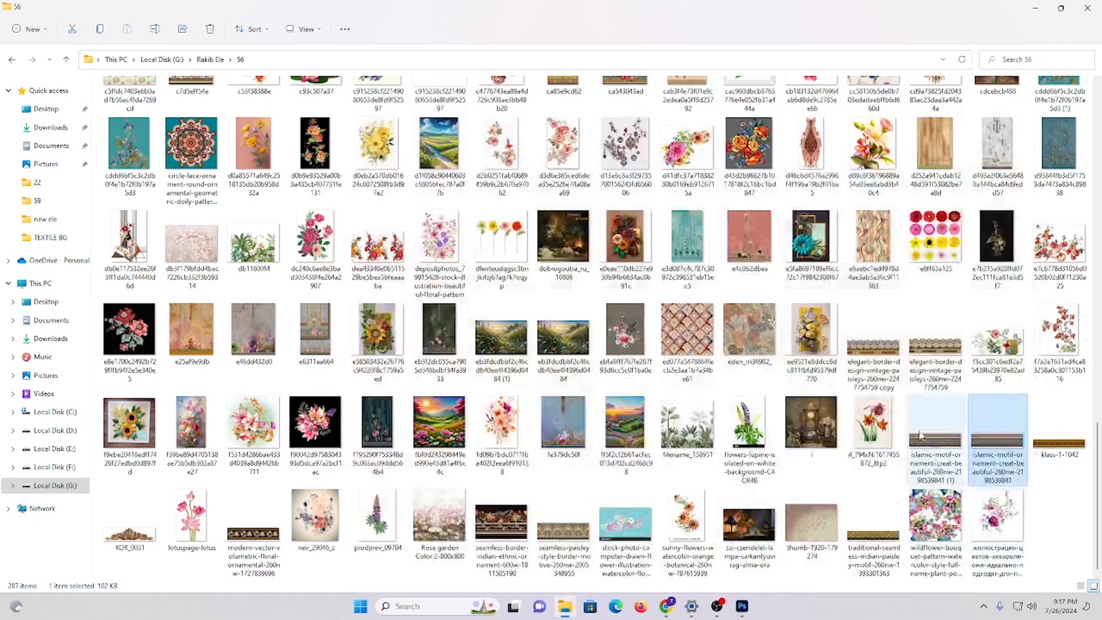
# - Open the elegant-border-design-vintage-paisleys copy PNG in Adobe Photoshop 2024 and fit it to the window
pyautogui.rightClick(885, 355)
pyautogui.moveTo(930, 408)
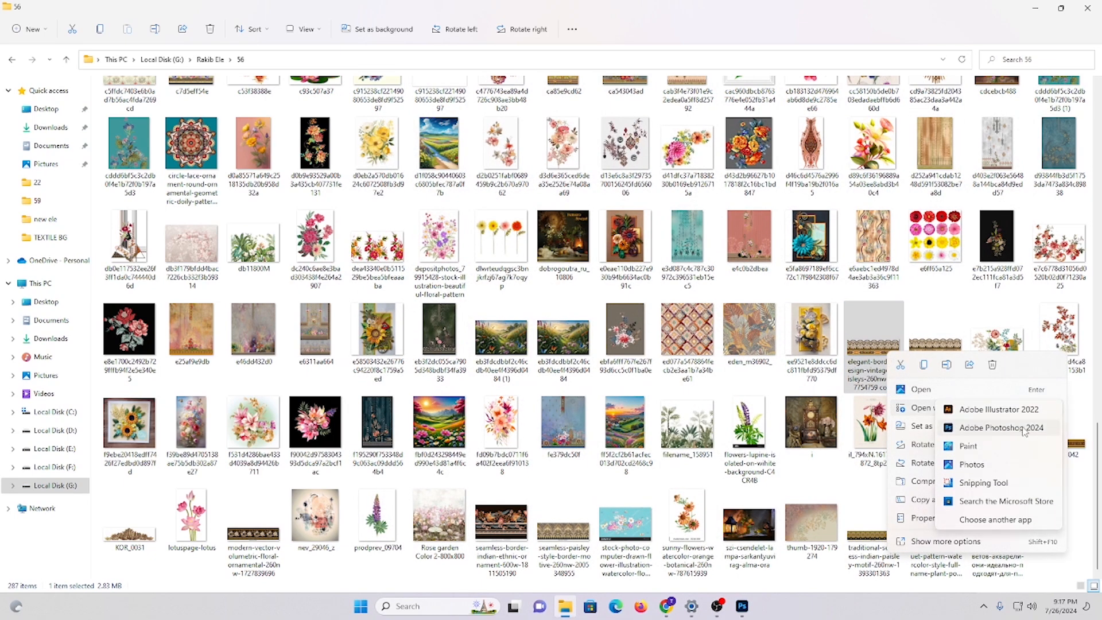
pyautogui.click(1016, 423)
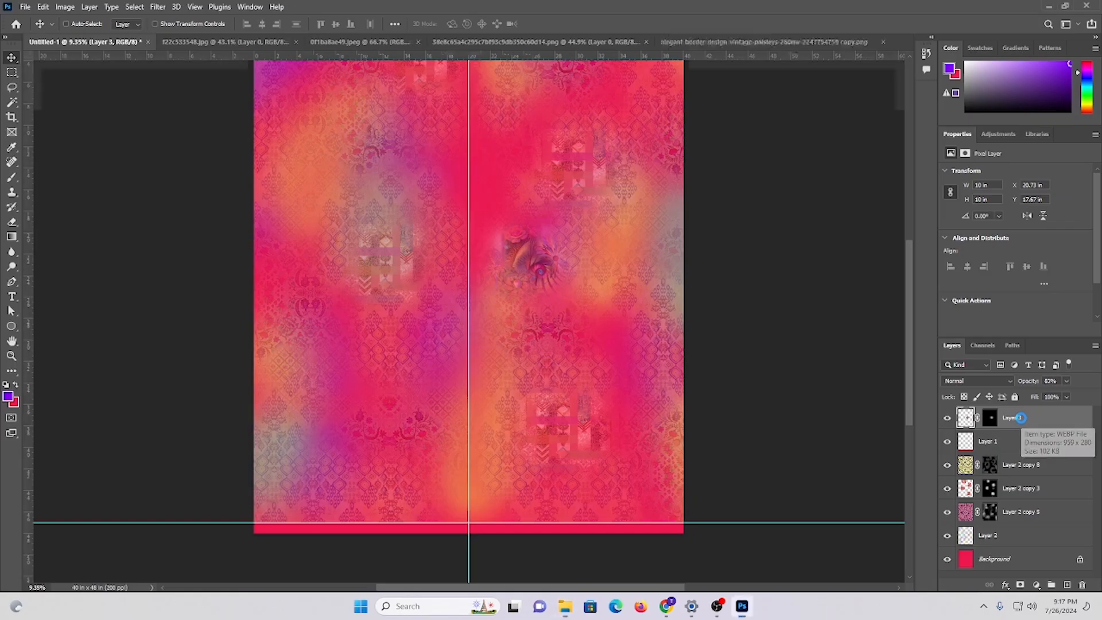
pyautogui.hotkey('ctrl', '0')
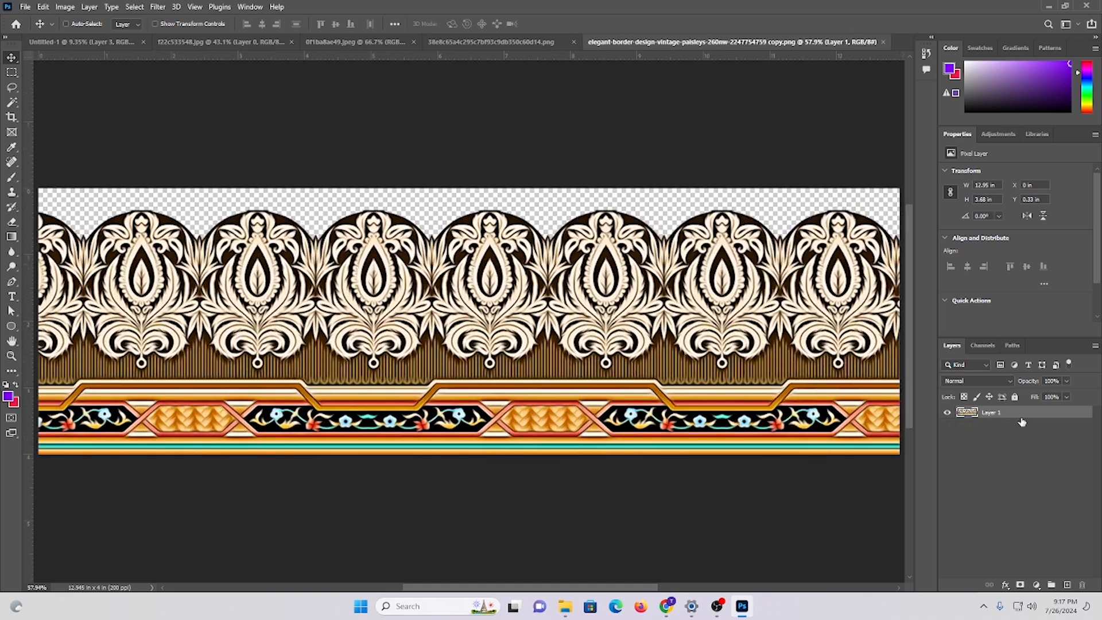
# - Check the border image's dimensions and resolution in the Image Size settings
pyautogui.hotkey('ctrl', 'alt', 'i')
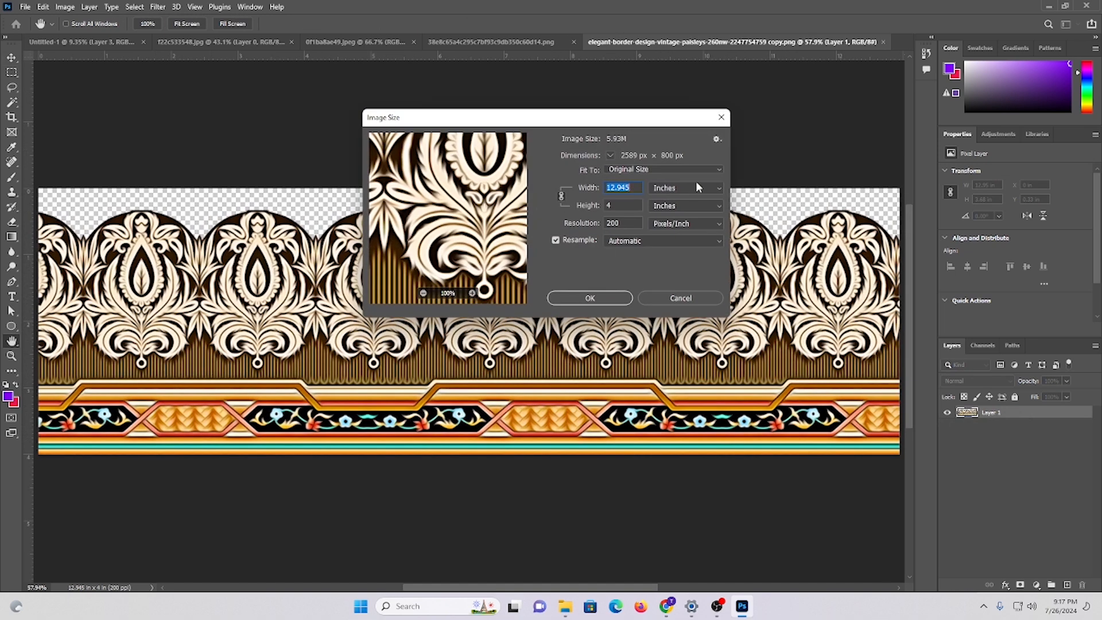
pyautogui.click(615, 204)
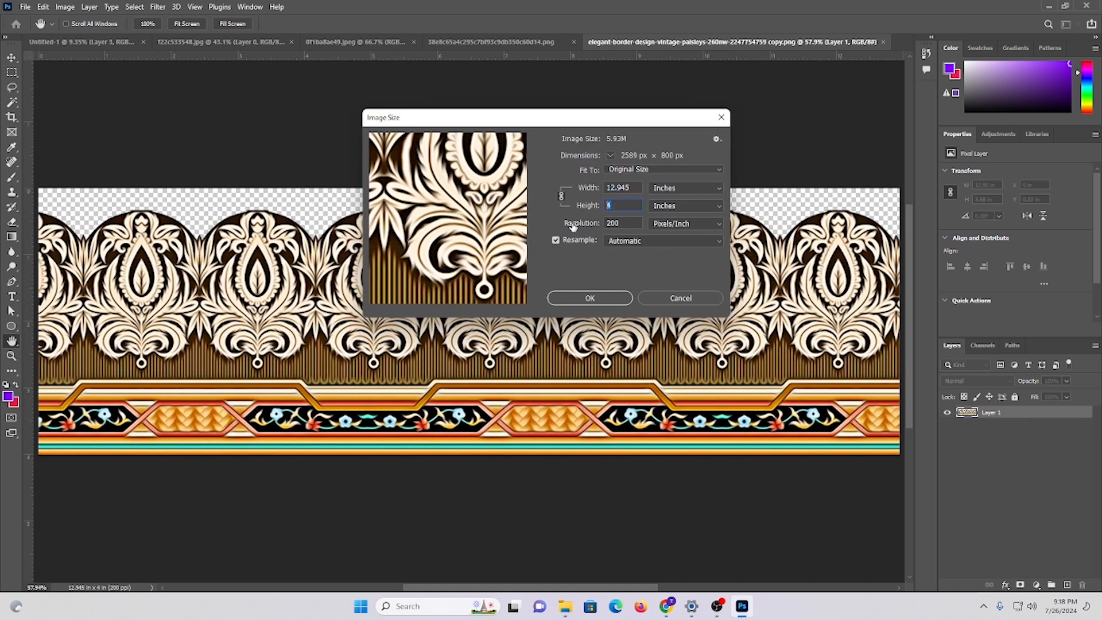
pyautogui.click(585, 298)
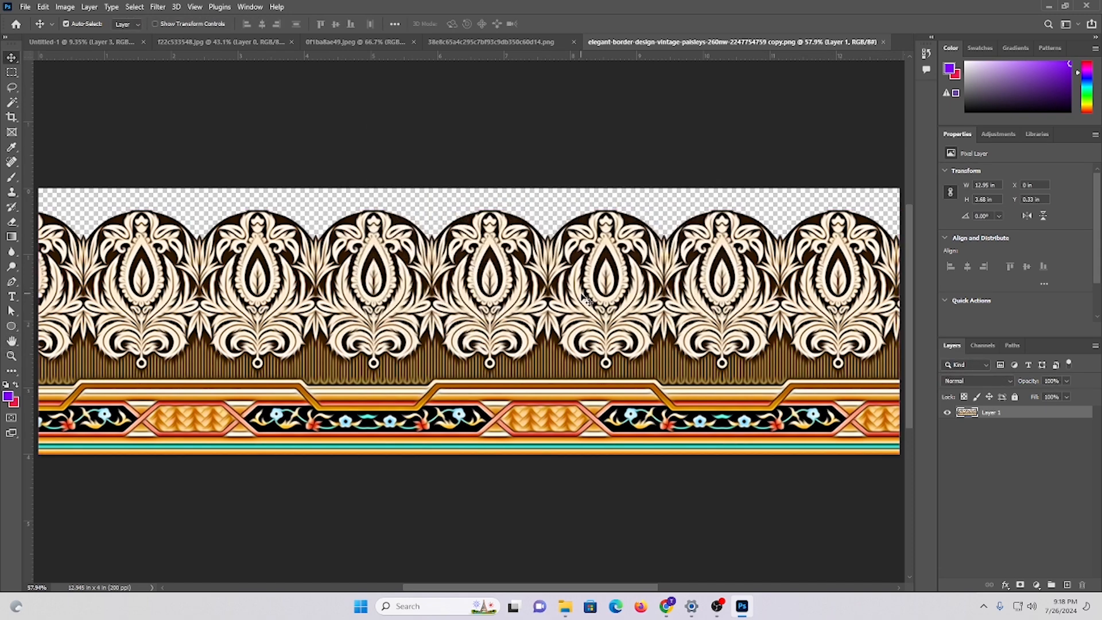
# - Duplicate the border's Layer 1 and set the copy's blend mode to Soft Light
pyautogui.press('u')
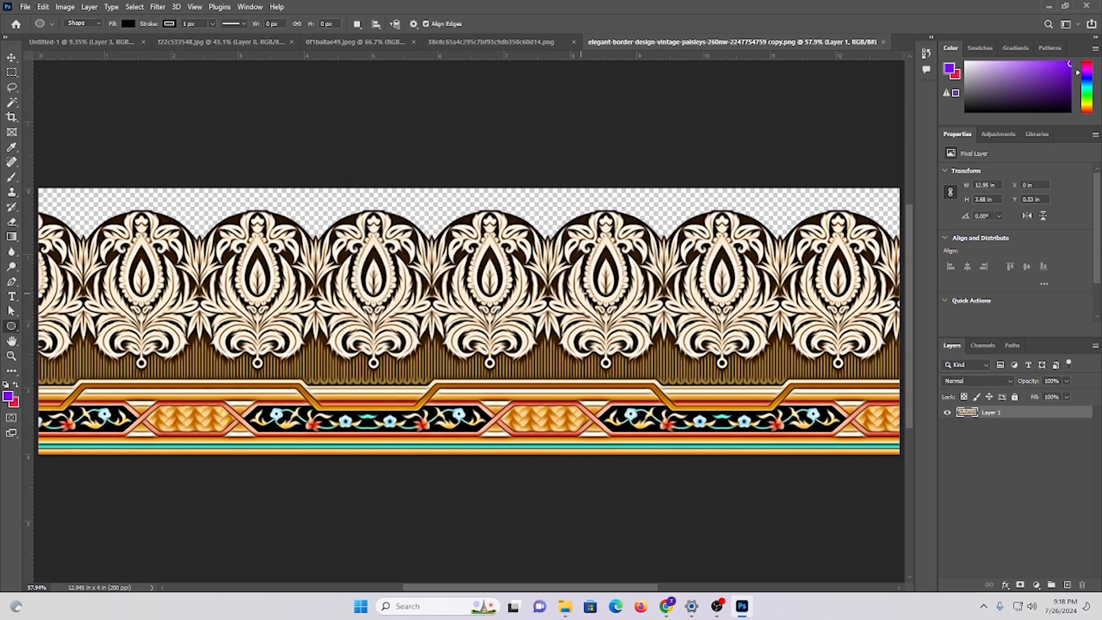
pyautogui.hotkey('ctrl', 'j')
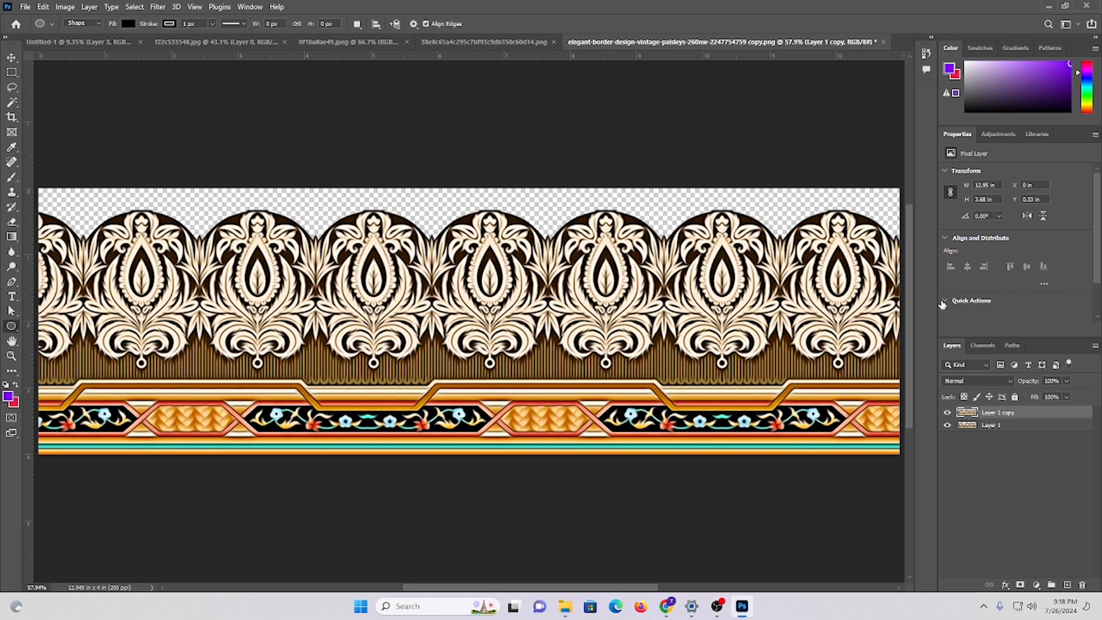
pyautogui.click(965, 383)
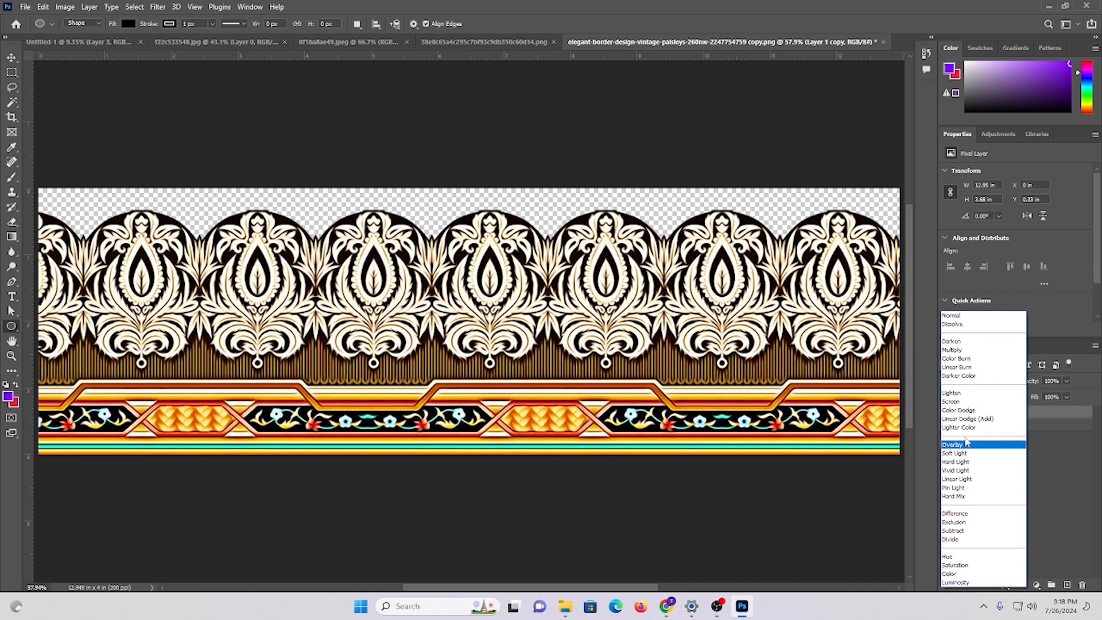
pyautogui.click(970, 454)
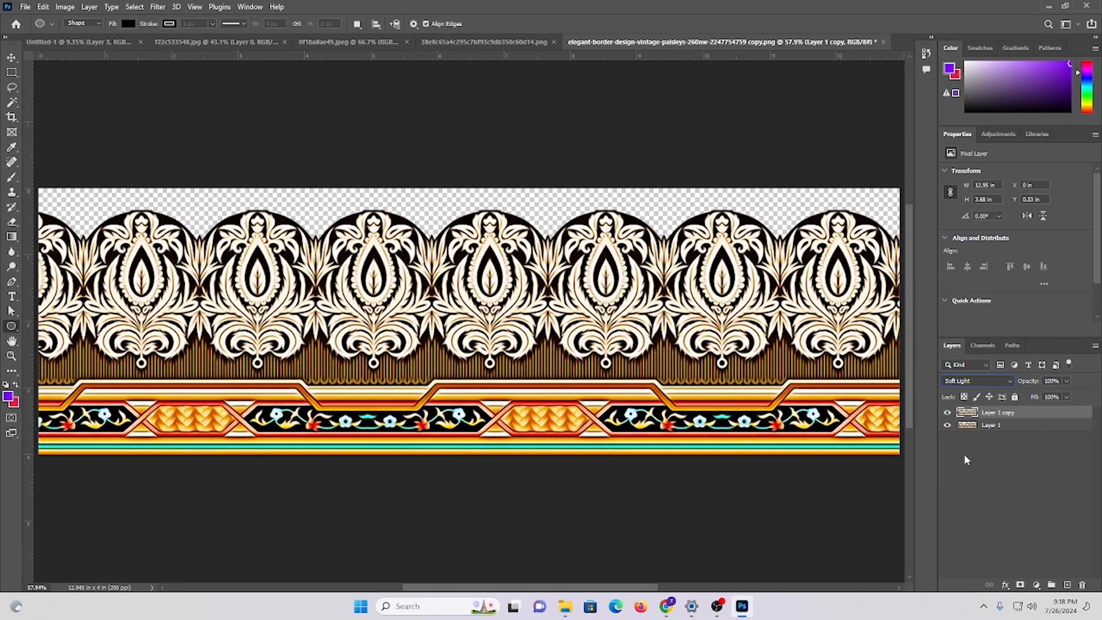
# - Apply the Texturizer filter to the copy with Canvas texture, Scaling 200%, Relief 1 and Top light, and merge it with Layer 1
pyautogui.click(158, 7)
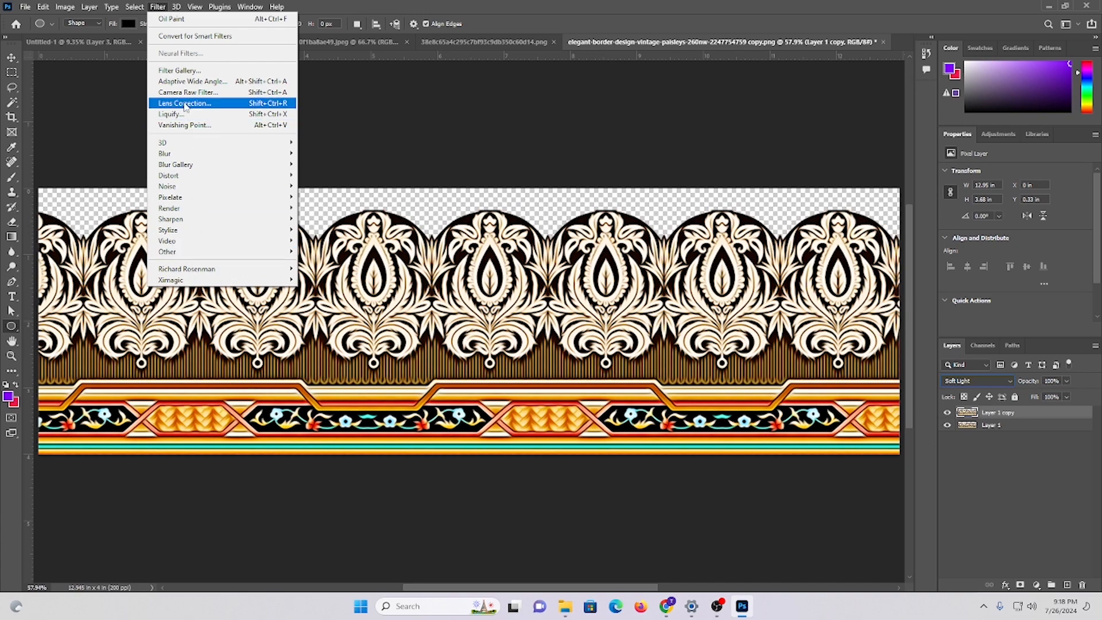
pyautogui.click(185, 70)
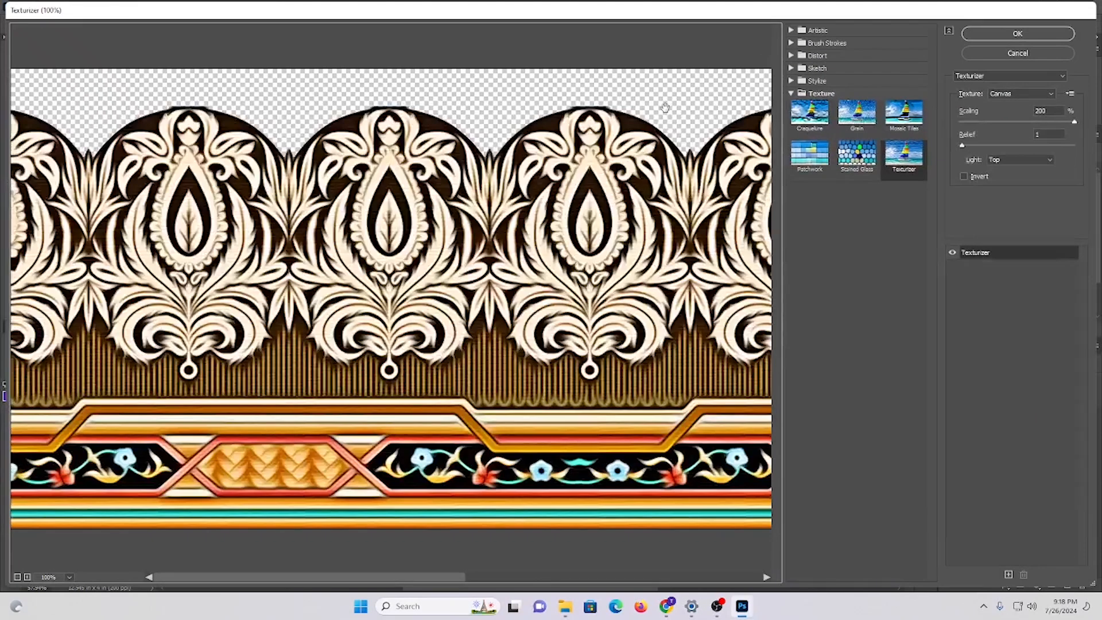
pyautogui.click(1018, 34)
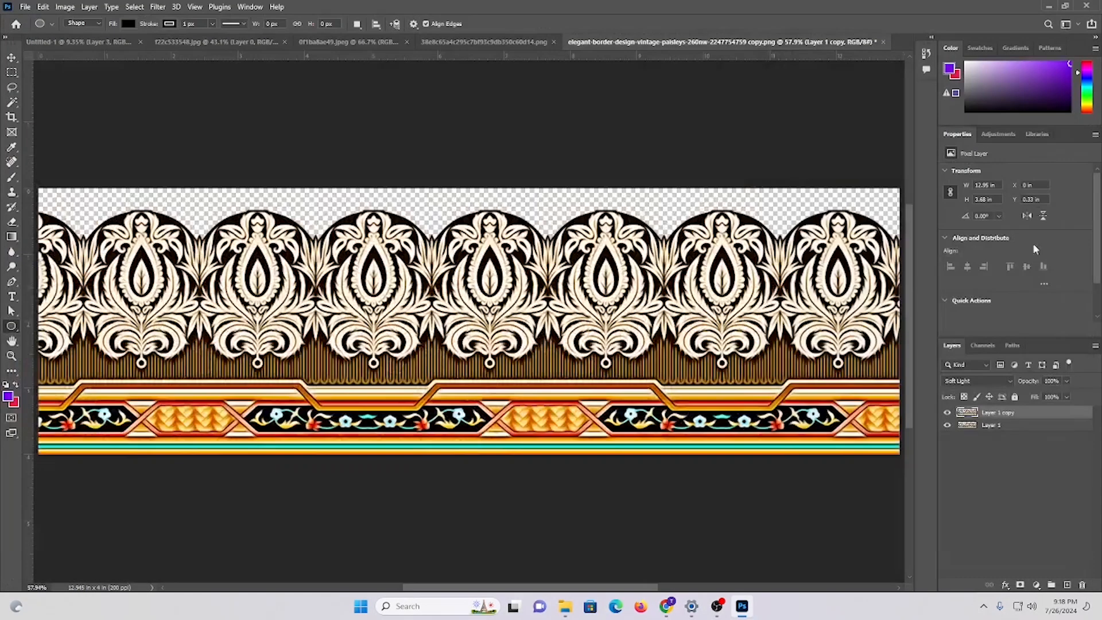
pyautogui.keyDown('shift'); pyautogui.click(992, 426); pyautogui.keyUp('shift')
pyautogui.hotkey('ctrl', 'e')
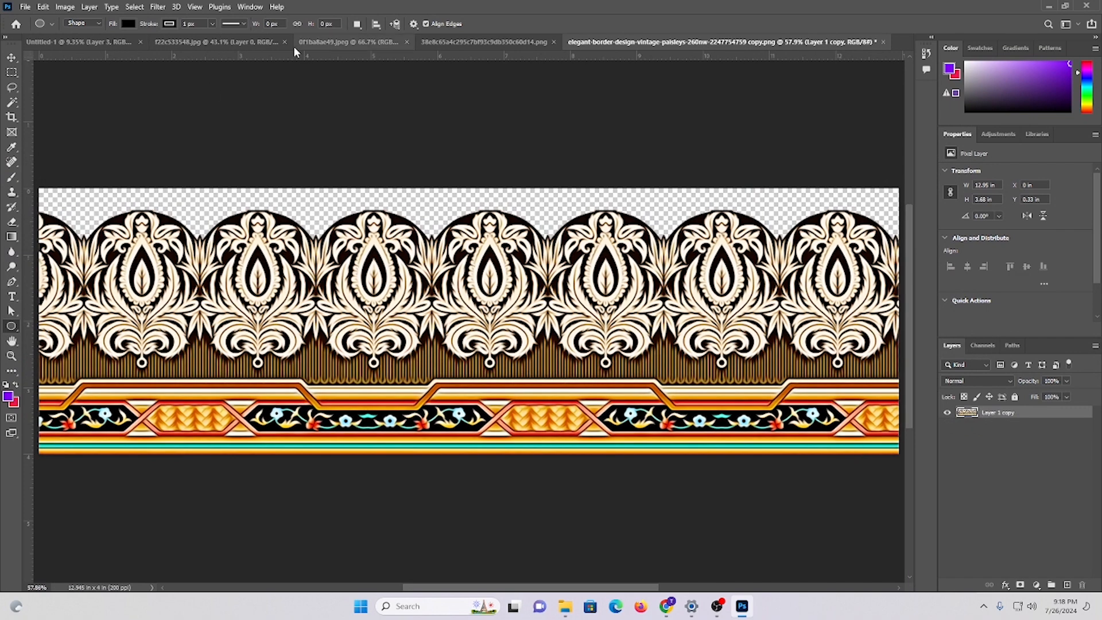
# - Bring the merged paisley border into the Untitled-1 design, placing it near the middle above Layer 3
pyautogui.click(80, 42)
pyautogui.moveTo(636, 368); pyautogui.dragTo(634, 370)
pyautogui.hotkey('ctrl', '0')
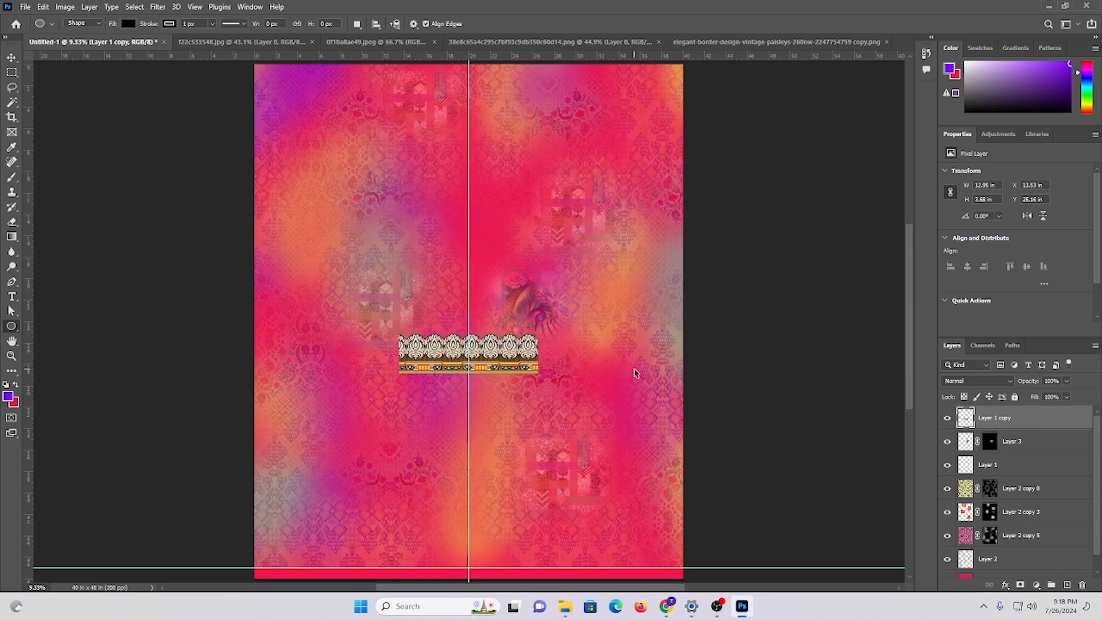
# - Start saving the design and create a folder in the parent directory, named with the person's first name followed by "-Sequence###"
pyautogui.hotkey('ctrl', 's')
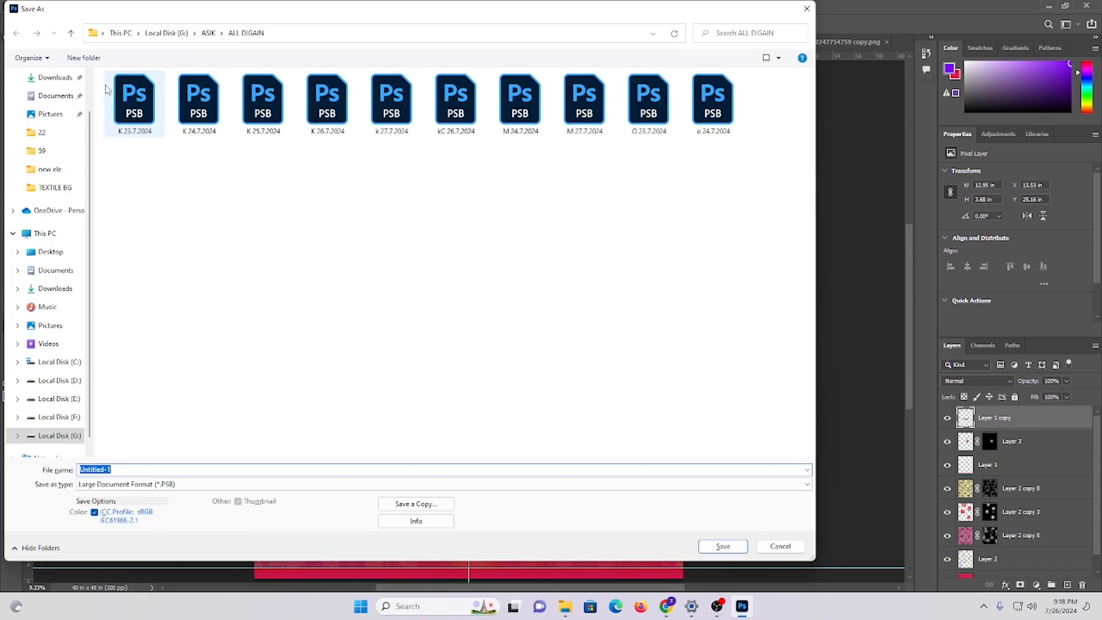
pyautogui.click(71, 35)
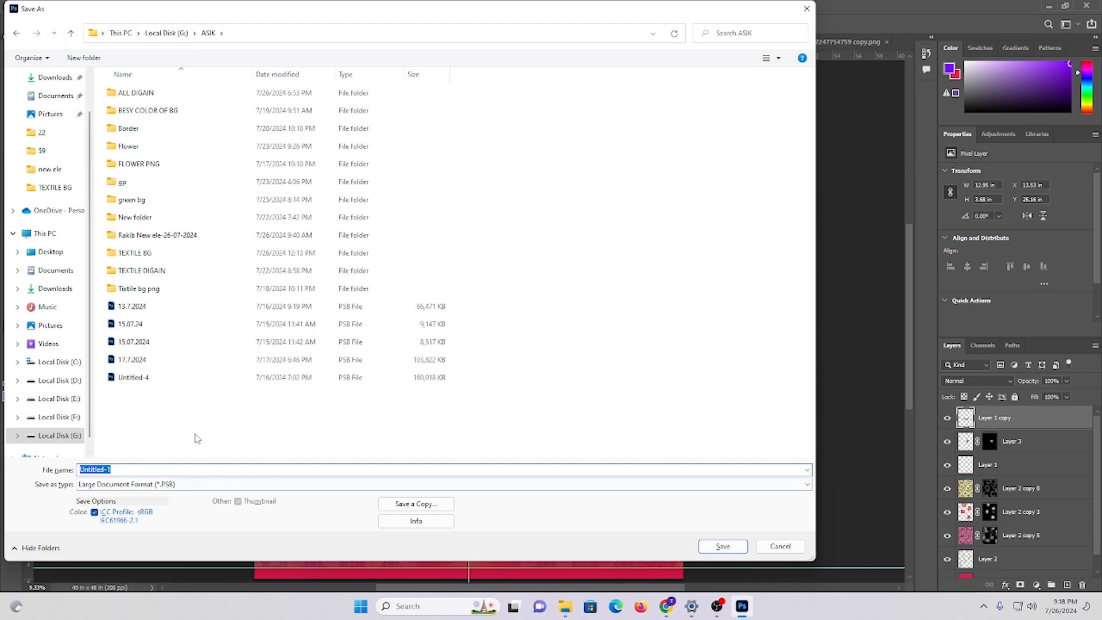
pyautogui.rightClick(130, 403)
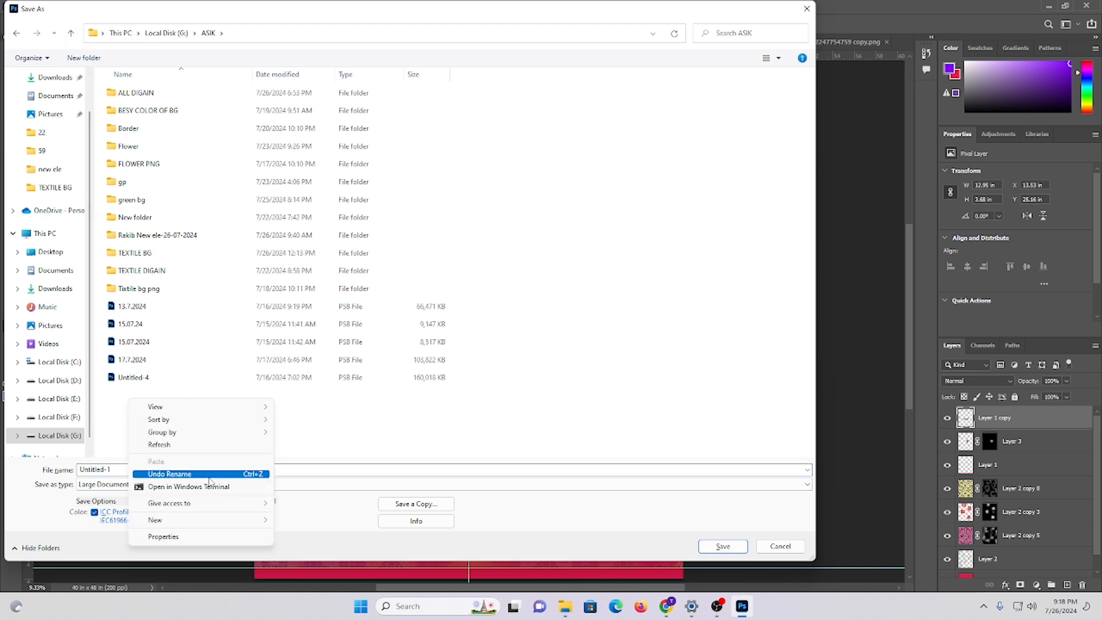
pyautogui.rightClick(122, 412)
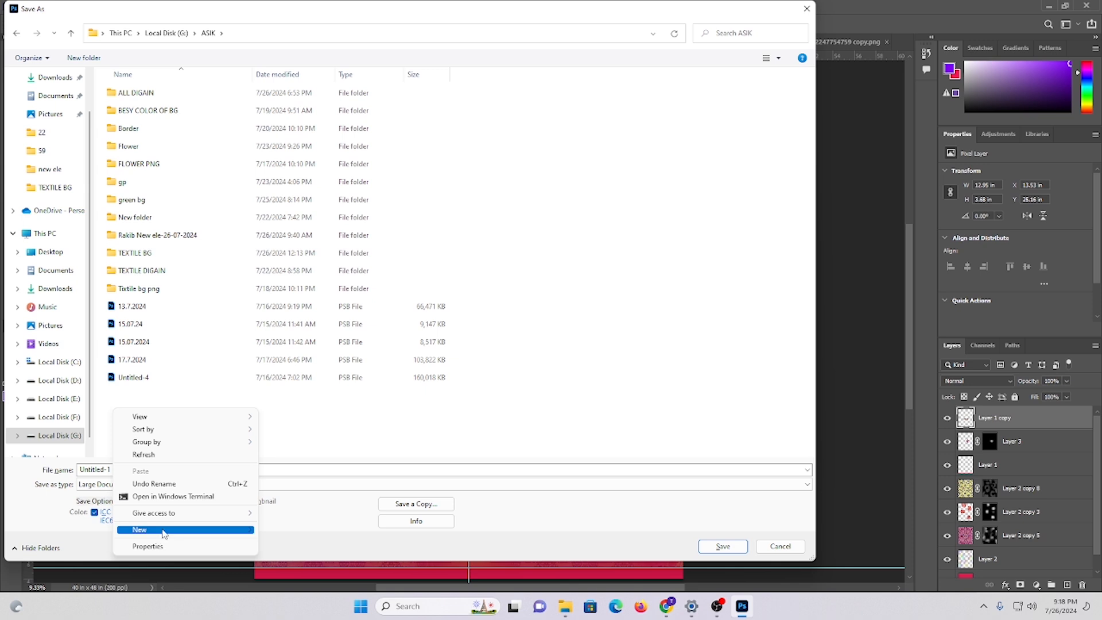
pyautogui.moveTo(154, 529)
pyautogui.click(287, 385)
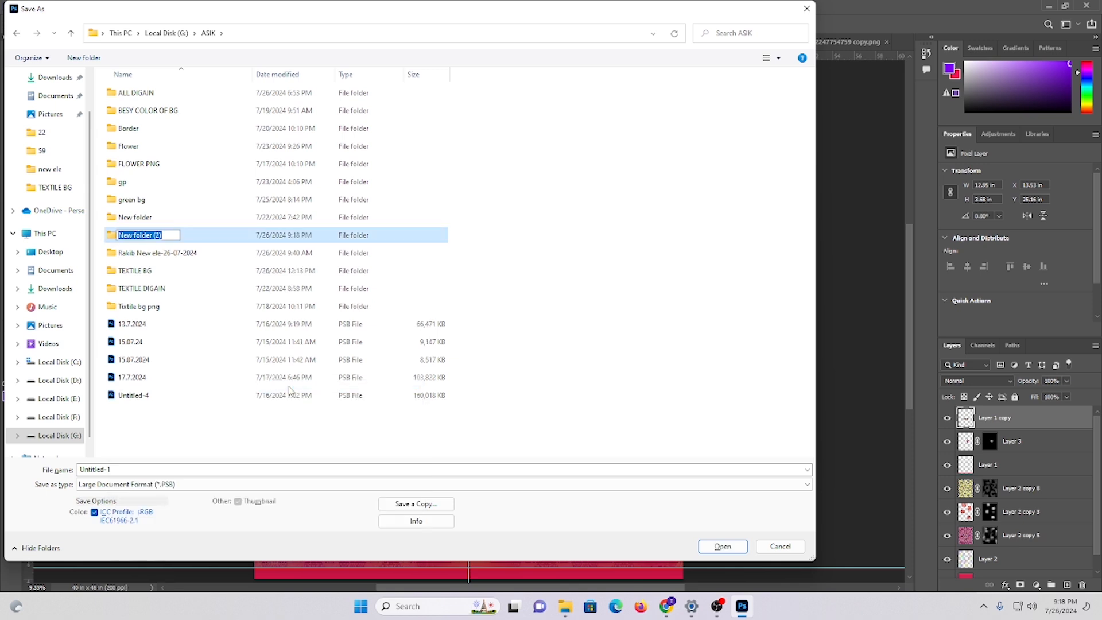
pyautogui.write('Rakib-Sequence###')
pyautogui.click(596, 263)
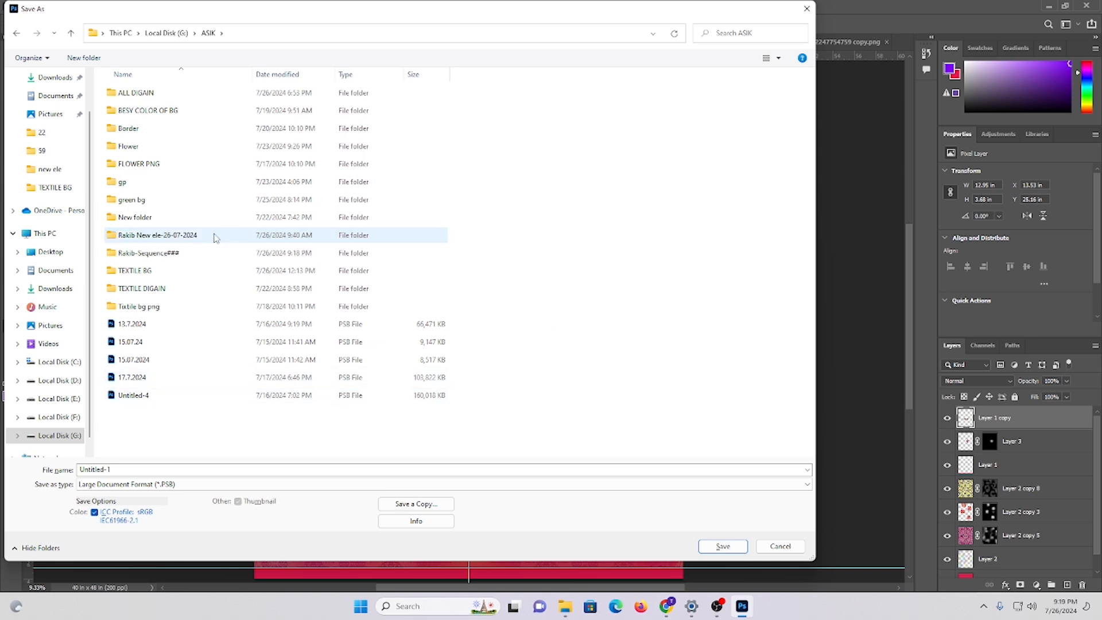
# - Save the design as 01 in Large Document Format inside the "New ele-26-07-2024" folder, with Maximize Compatibility on
pyautogui.doubleClick(217, 235)
pyautogui.click(132, 465)
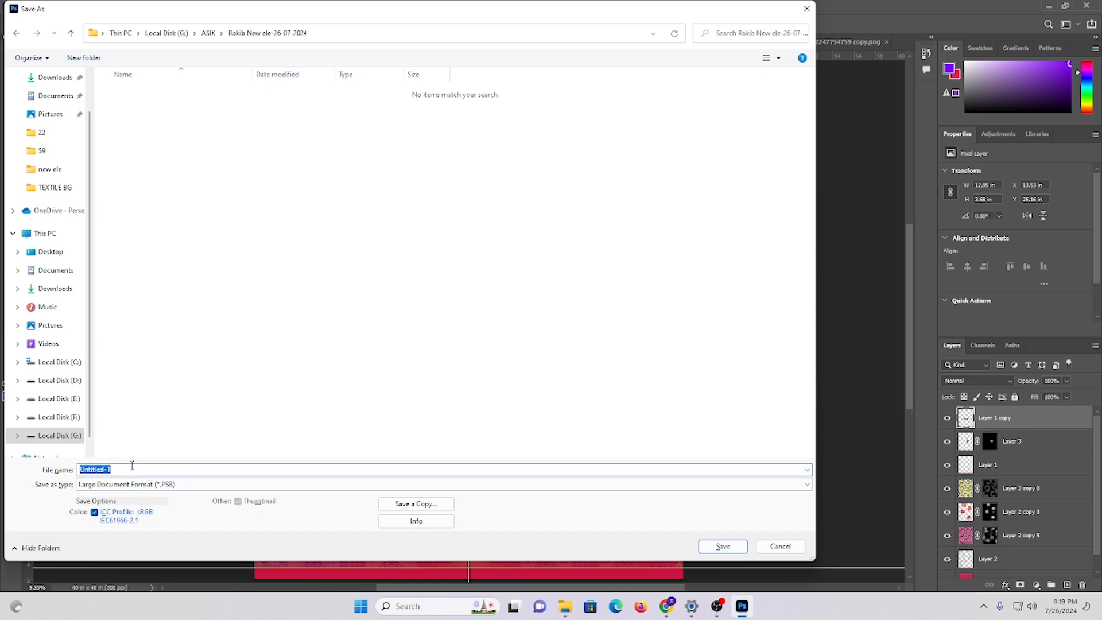
pyautogui.write('01')
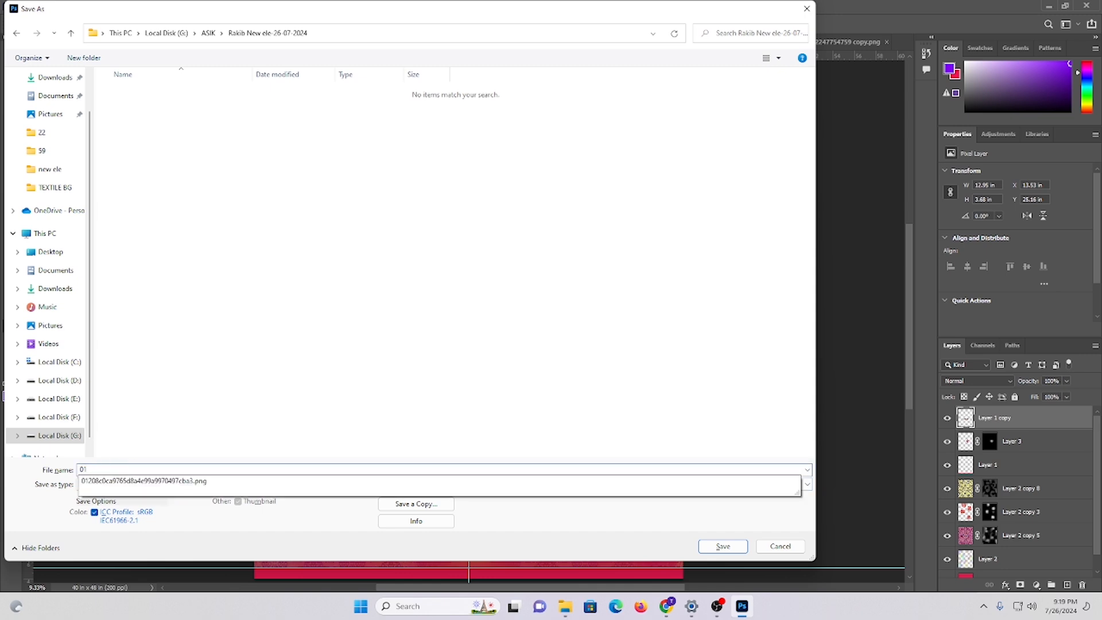
pyautogui.click(510, 332)
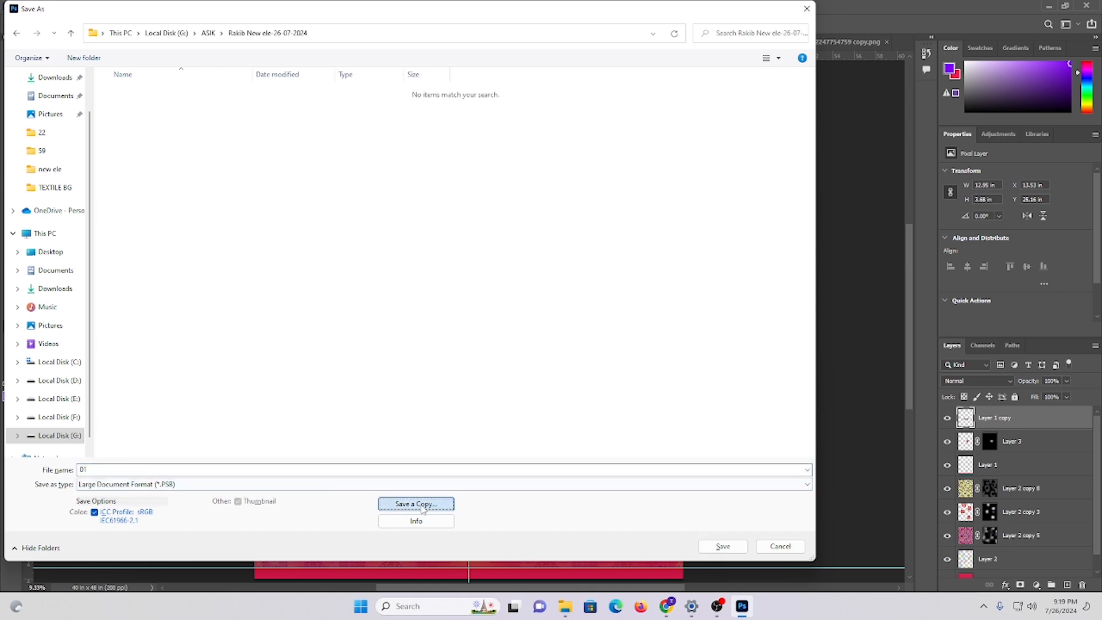
pyautogui.click(723, 546)
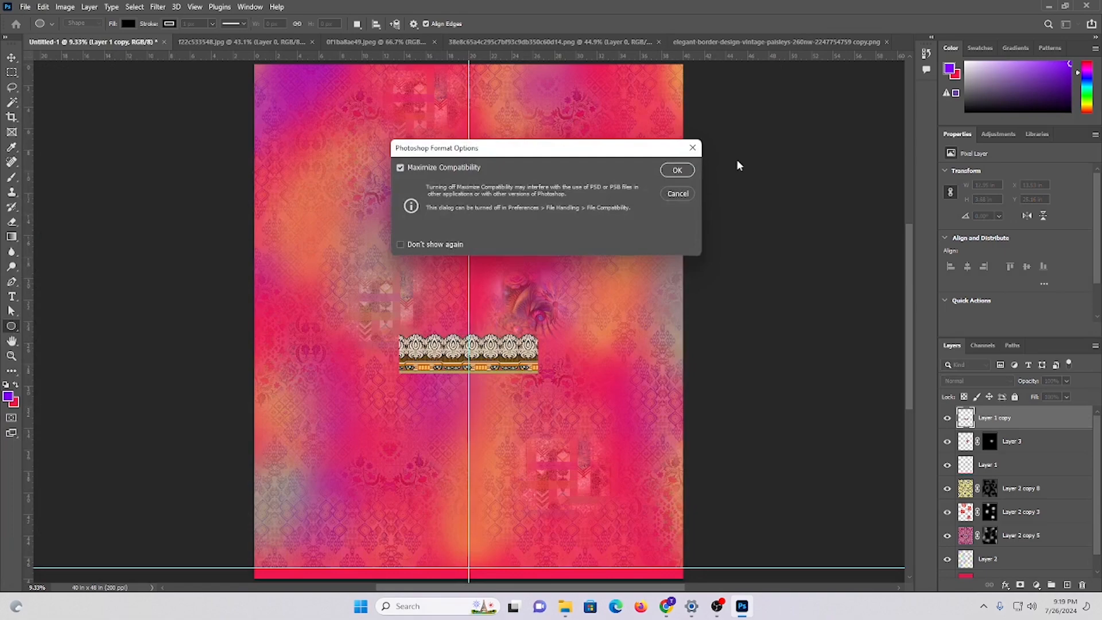
pyautogui.click(677, 170)
# - Move the paisley border to the canvas's lower-left corner, flush with the left edge and resting on the horizontal guide
pyautogui.scroll(-5, 591, 344)
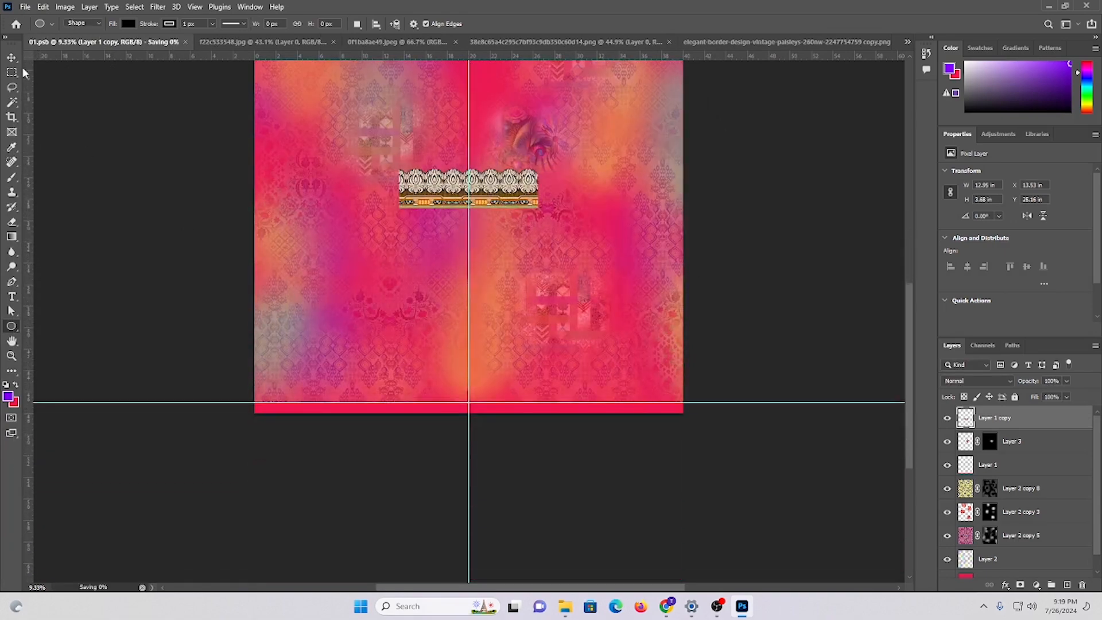
pyautogui.click(11, 57)
pyautogui.scroll(-2, 517, 259)
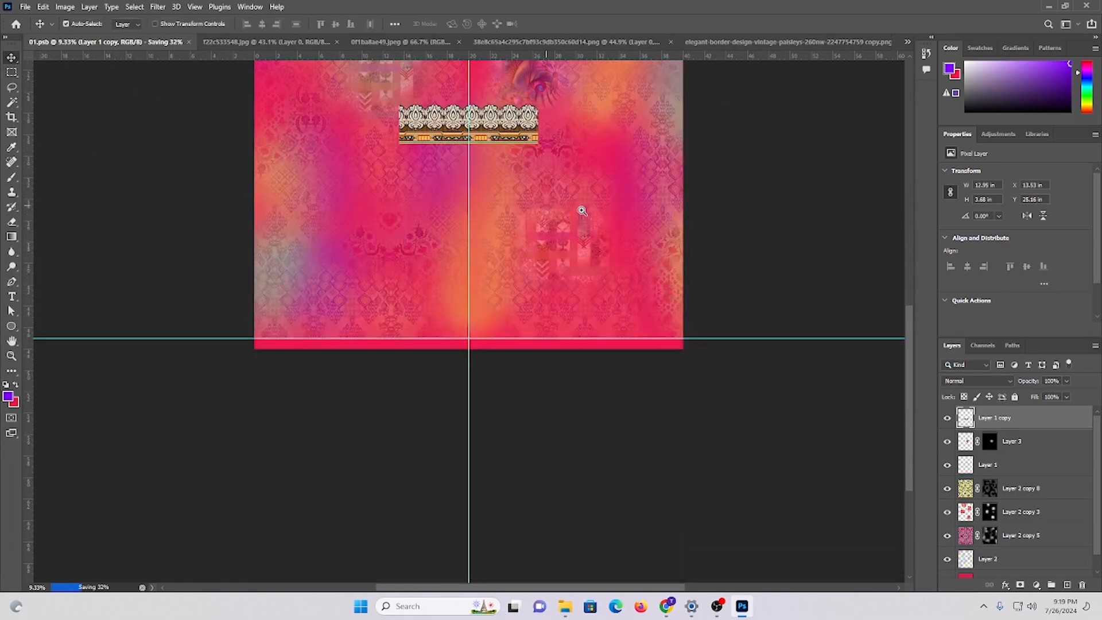
pyautogui.moveTo(581, 211); pyautogui.dragTo(563, 189)
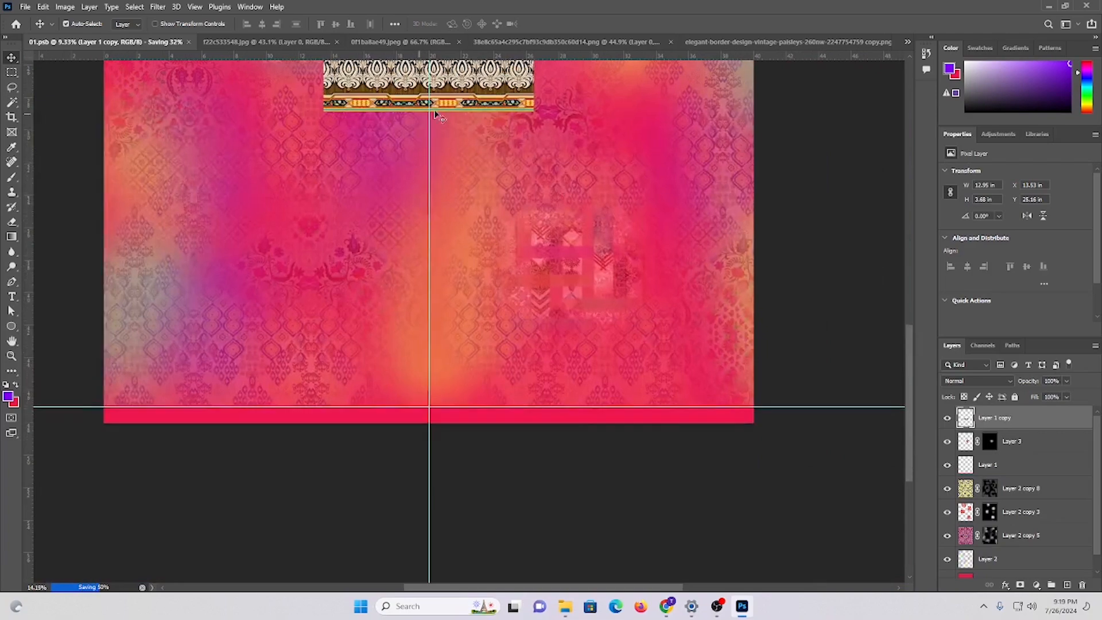
pyautogui.moveTo(435, 114); pyautogui.dragTo(309, 371)
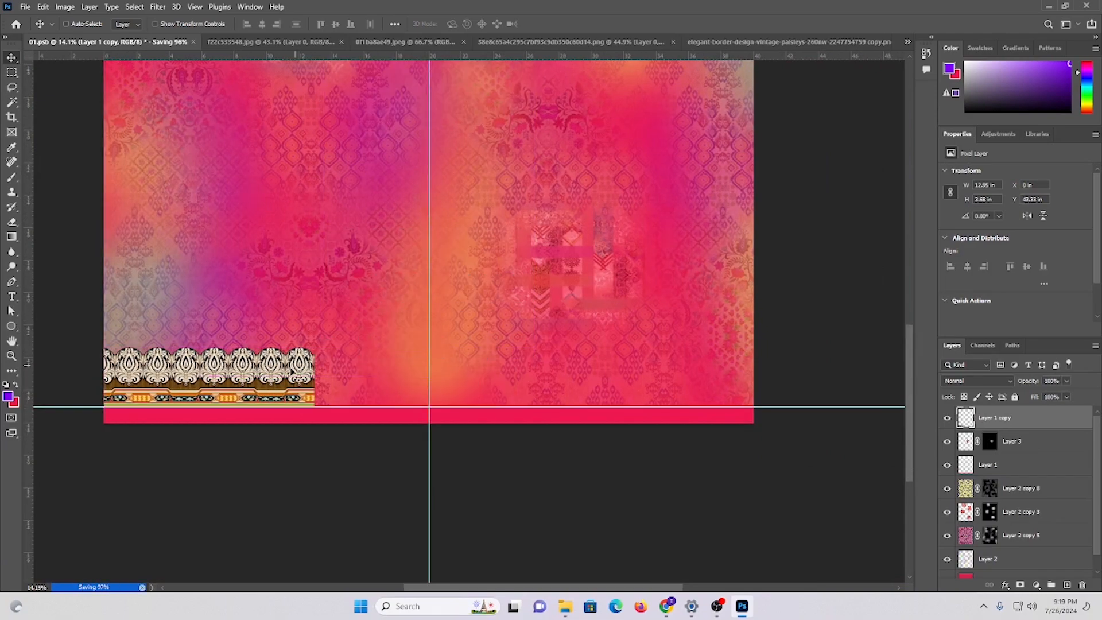
# - Scale the paisley border down to about 12.39 in wide and 3.52 in high, keeping its left end on the canvas edge
pyautogui.scroll(-3, 292, 371)
pyautogui.moveTo(189, 304); pyautogui.dragTo(234, 298)
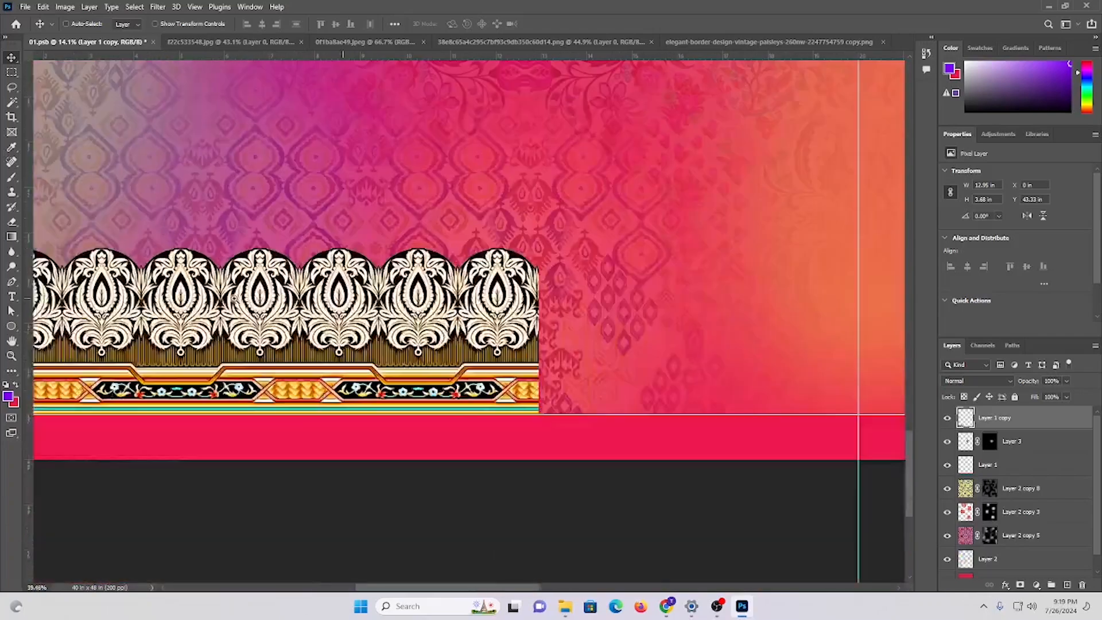
pyautogui.scroll(1, 305, 321)
pyautogui.moveTo(402, 340); pyautogui.dragTo(330, 322)
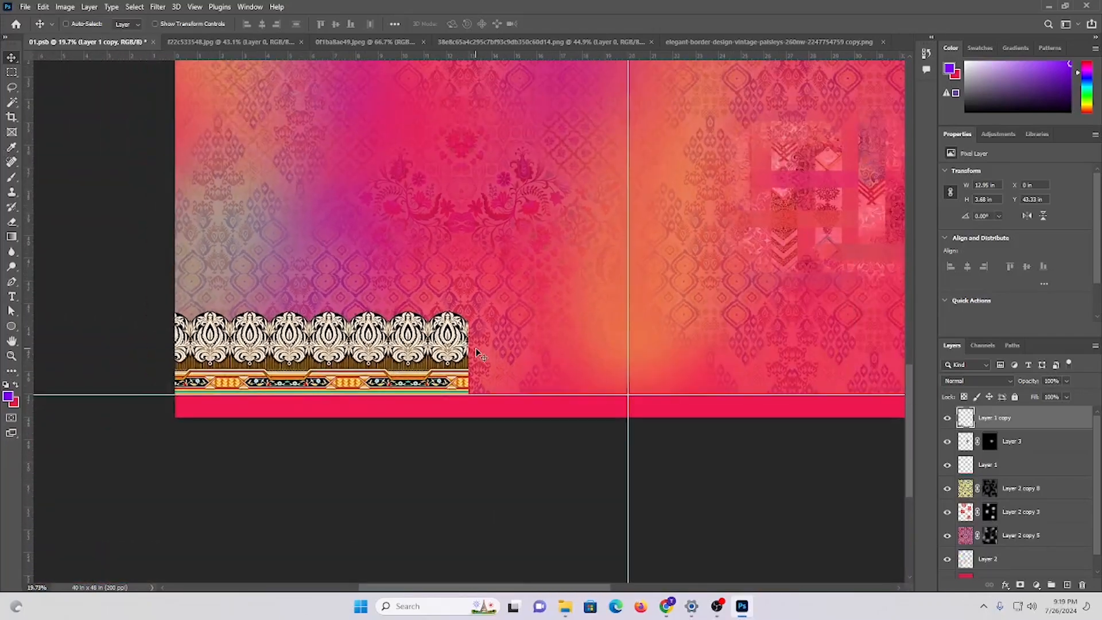
pyautogui.hotkey('ctrl', 't')
pyautogui.moveTo(468, 353); pyautogui.dragTo(459, 363)
pyautogui.press('Return')
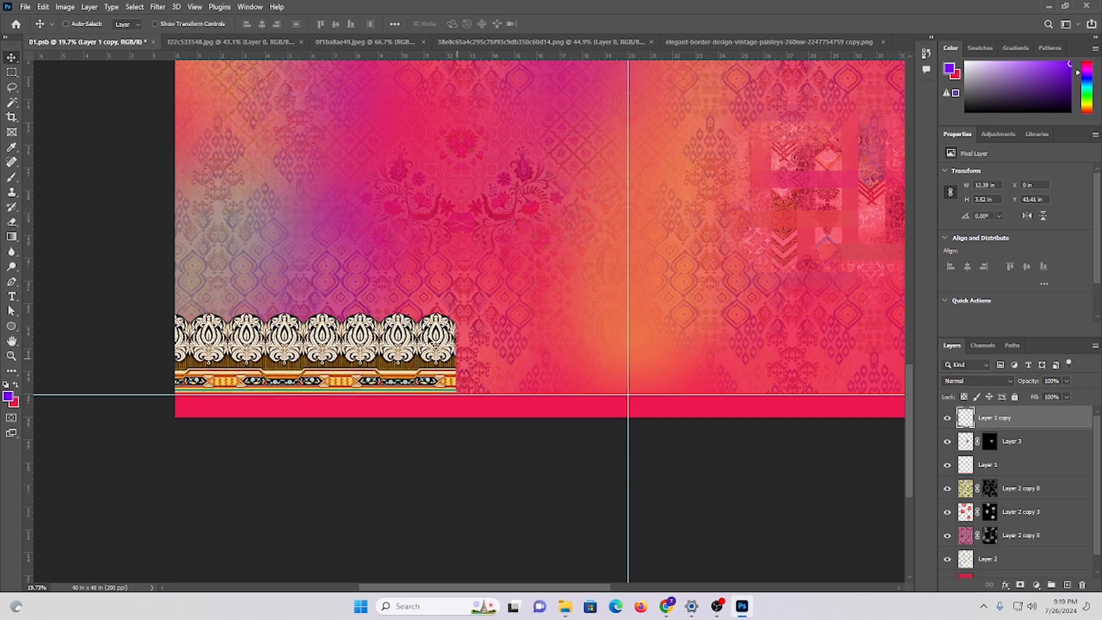
# - Try to extend the border by duplicating it to its right on the guide and flipping the copy horizontally
pyautogui.scroll(-2, 468, 350)
pyautogui.moveTo(511, 307); pyautogui.dragTo(436, 296)
pyautogui.moveTo(279, 285); pyautogui.dragTo(566, 381)
pyautogui.hotkey('ctrl', 't')
pyautogui.rightClick(590, 369)
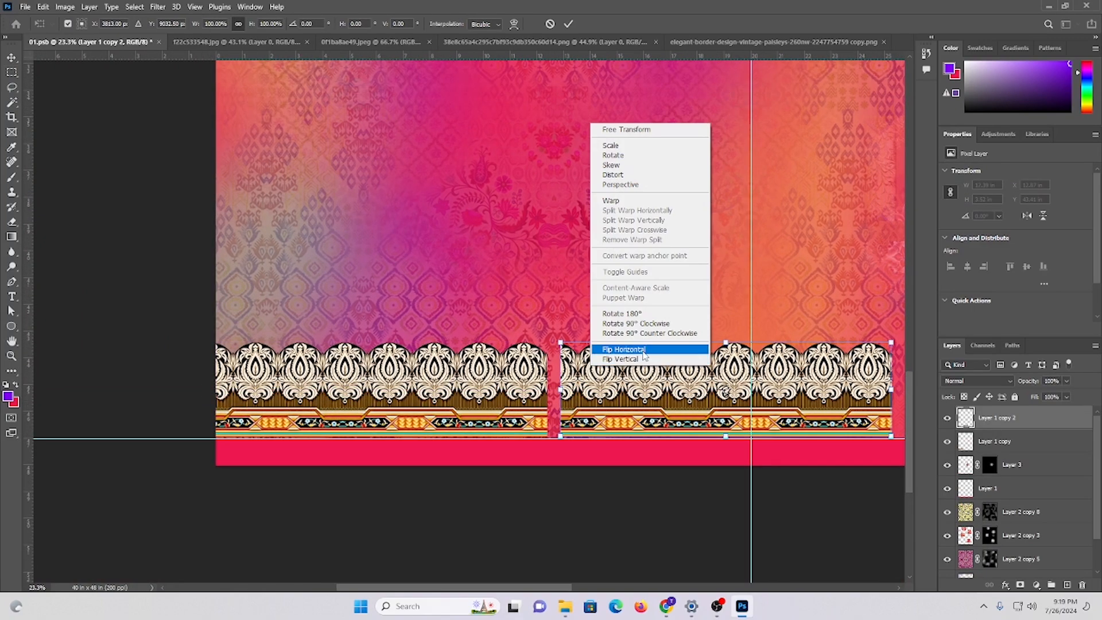
pyautogui.click(614, 350)
pyautogui.press('Return')
# - Butt the flipped copy against the original border's right end to check the join, and delete the copy
pyautogui.scroll(-2, 629, 362)
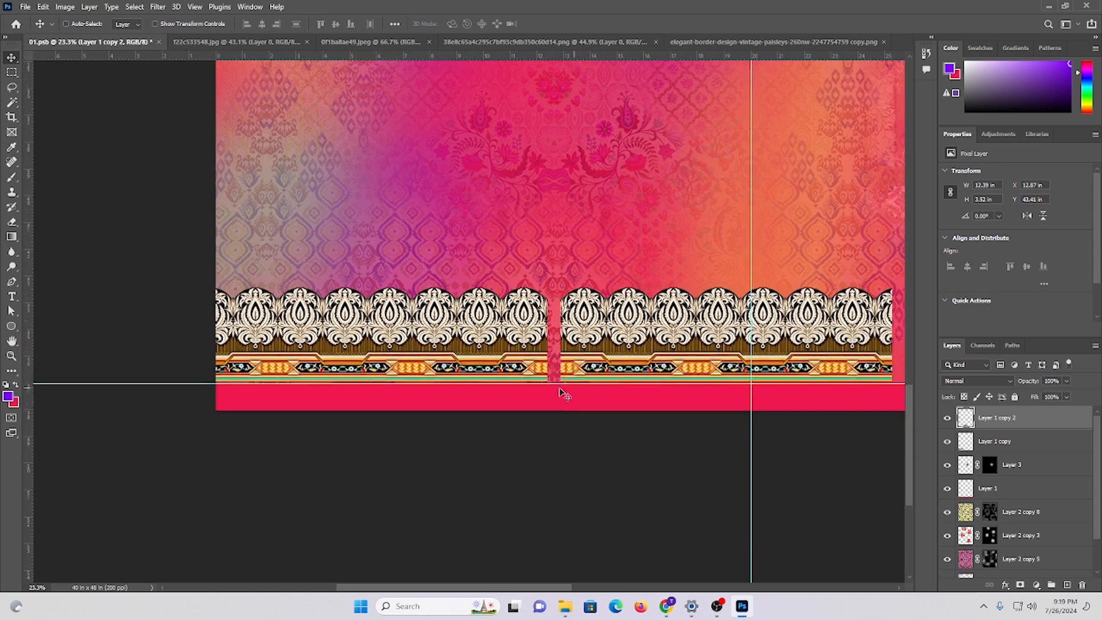
pyautogui.moveTo(696, 330); pyautogui.dragTo(540, 333)
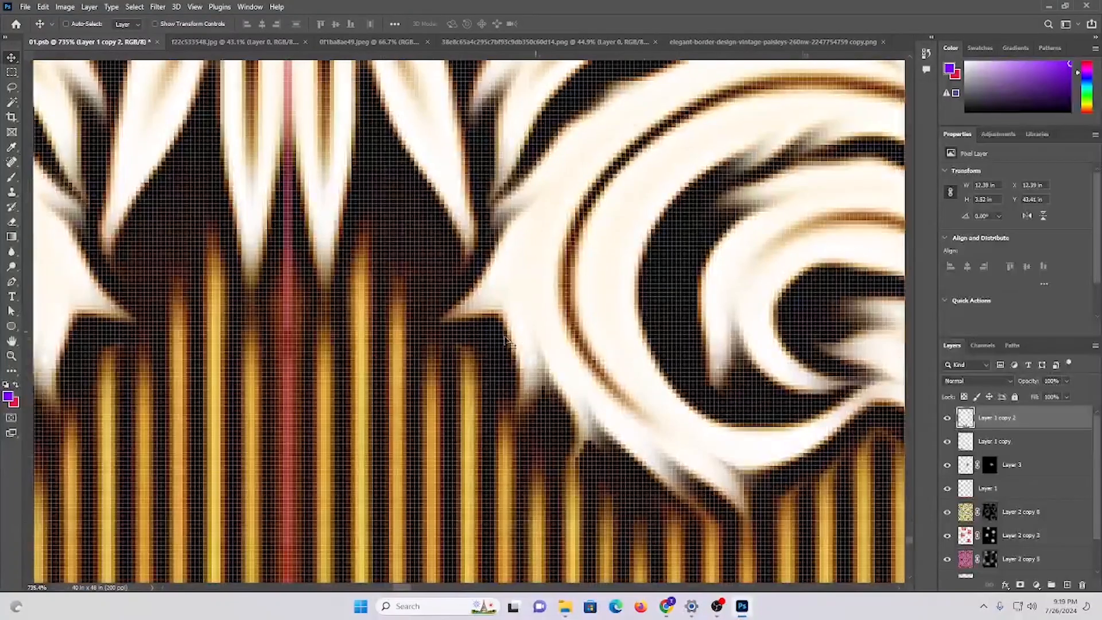
pyautogui.moveTo(441, 332); pyautogui.dragTo(201, 286)
pyautogui.press('Delete')
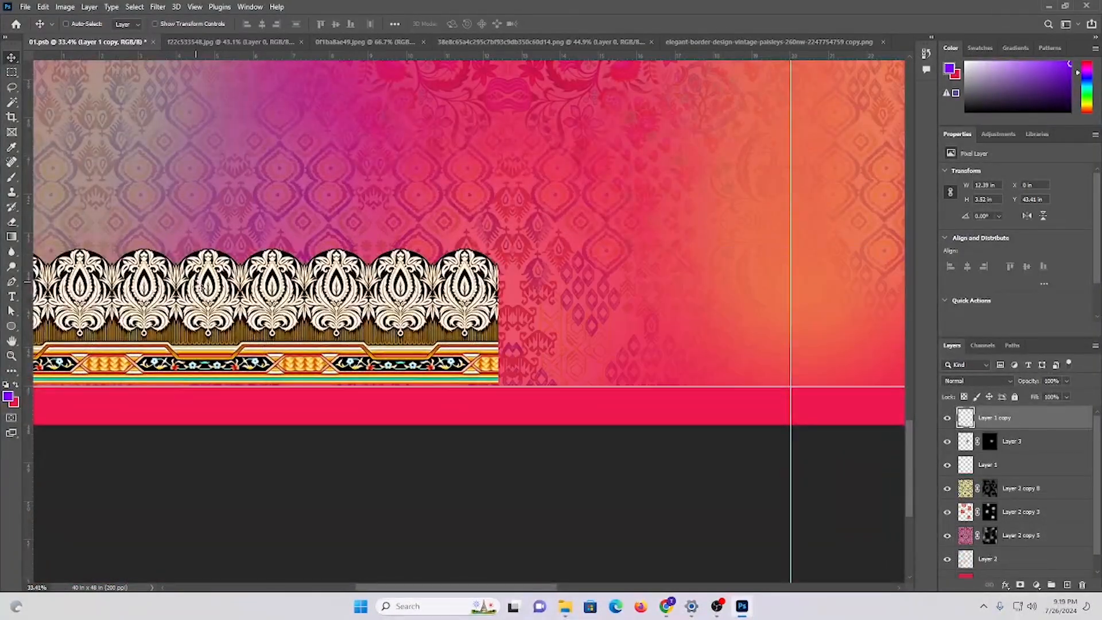
pyautogui.scroll(-1, 200, 288)
pyautogui.click(11, 72)
pyautogui.moveTo(645, 458); pyautogui.dragTo(467, 112)
pyautogui.moveTo(457, 318); pyautogui.dragTo(425, 283)
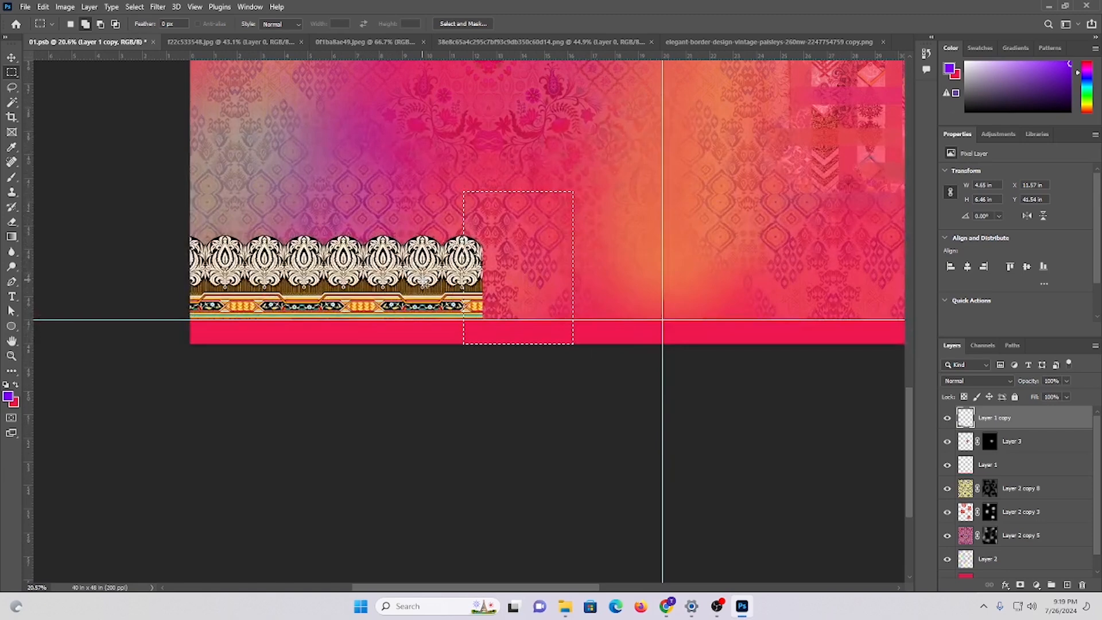
pyautogui.hotkey('ctrl', 'd')
# - Move the border right to about X 3.92 in and cut off its left end through the centre of the second paisley motif
pyautogui.click(12, 58)
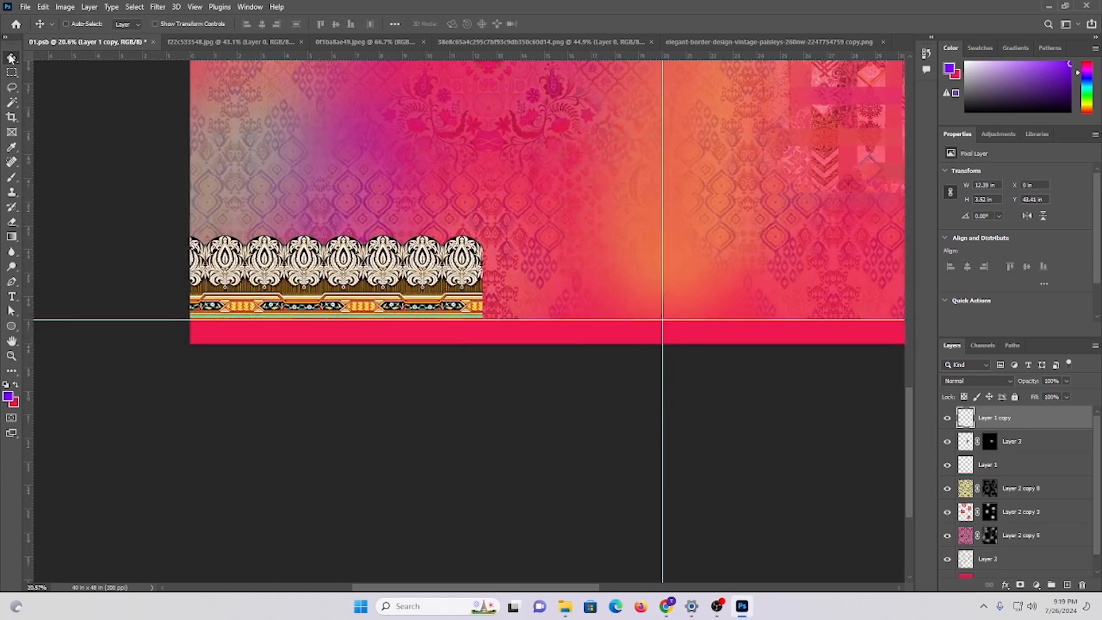
pyautogui.moveTo(374, 280); pyautogui.dragTo(466, 280)
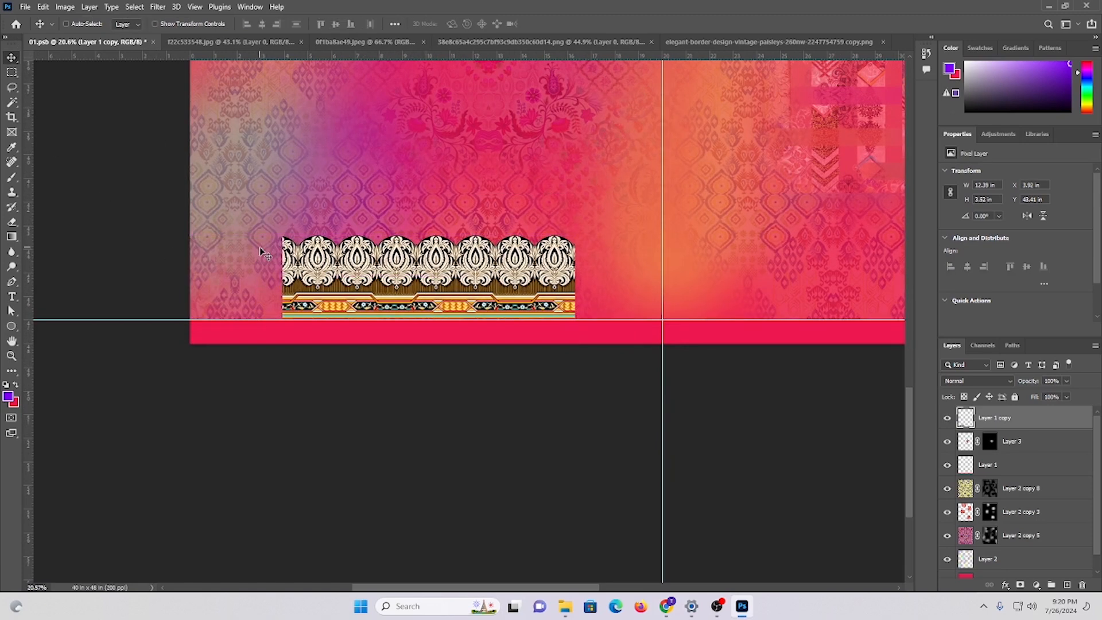
pyautogui.click(12, 72)
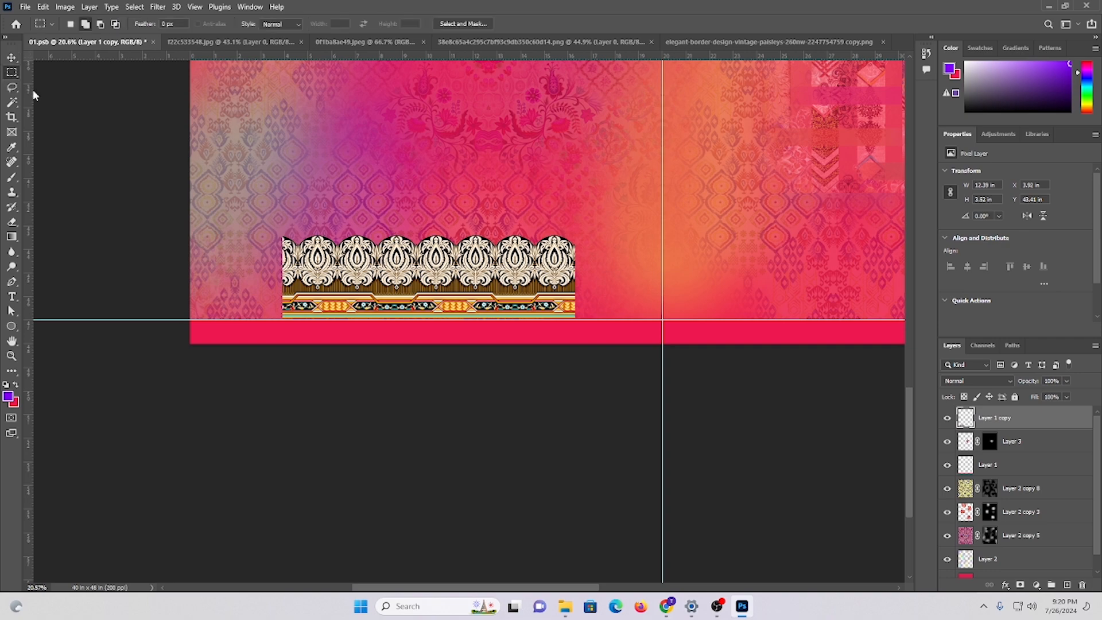
pyautogui.moveTo(191, 160); pyautogui.dragTo(319, 391)
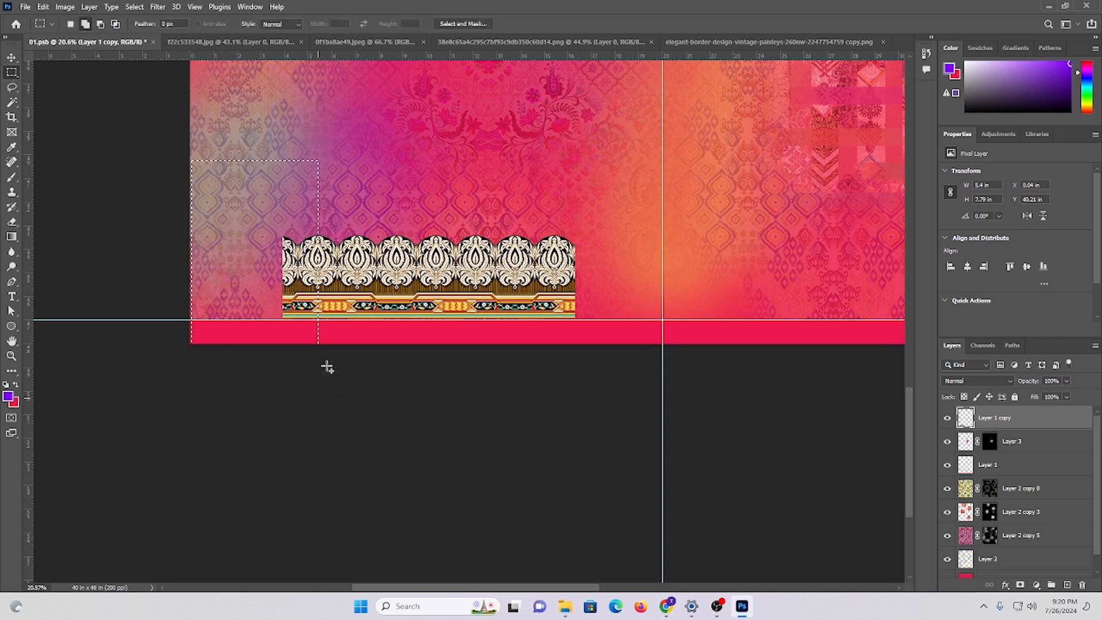
pyautogui.moveTo(354, 332); pyautogui.dragTo(342, 292)
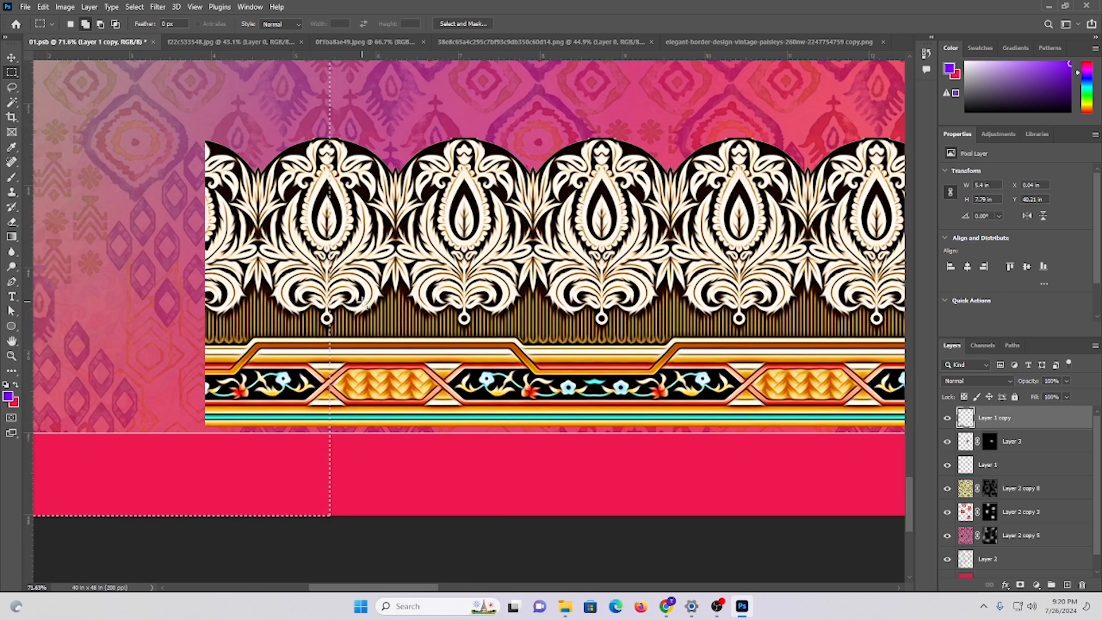
pyautogui.press('Left')
pyautogui.press('Left')
pyautogui.press('Left')
pyautogui.press('Left')
pyautogui.press('Left')
pyautogui.press('Left')
pyautogui.press('Left')
pyautogui.press('Left')
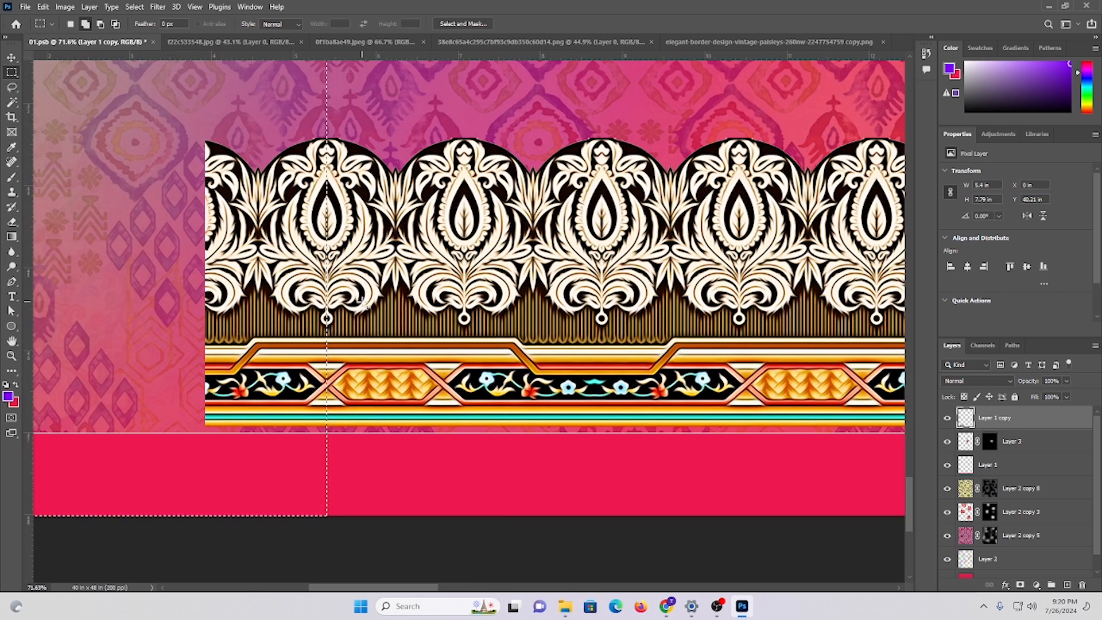
pyautogui.press('Delete')
pyautogui.hotkey('ctrl', 'd')
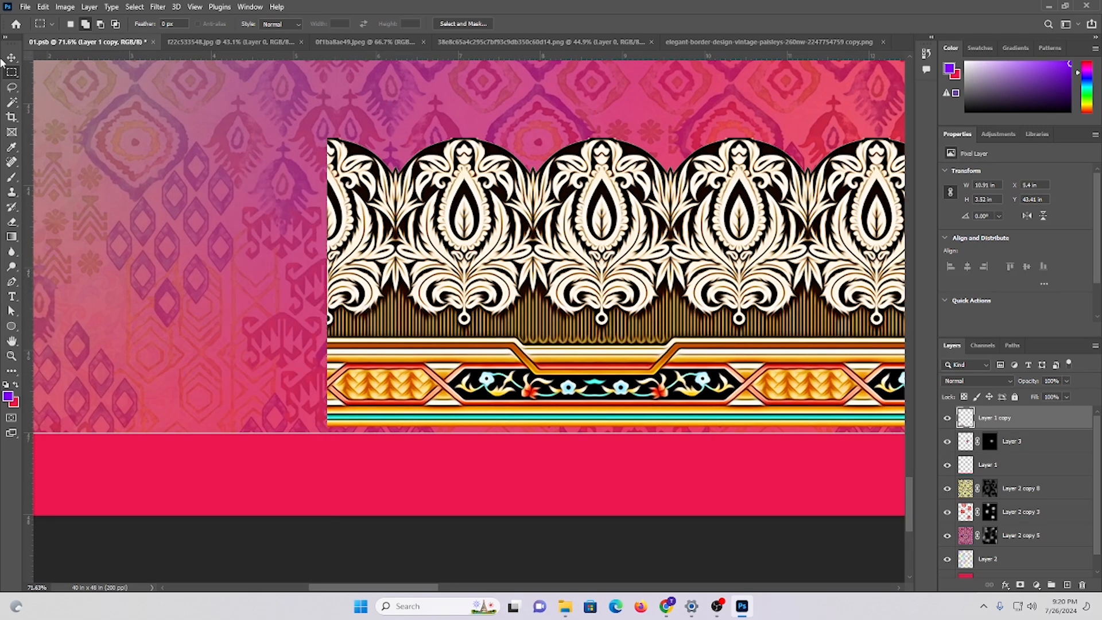
# - Try to extend the border with an overlapping duplicate placed at about X 10.65 in along the guide
pyautogui.click(15, 58)
pyautogui.moveTo(484, 241); pyautogui.dragTo(403, 217)
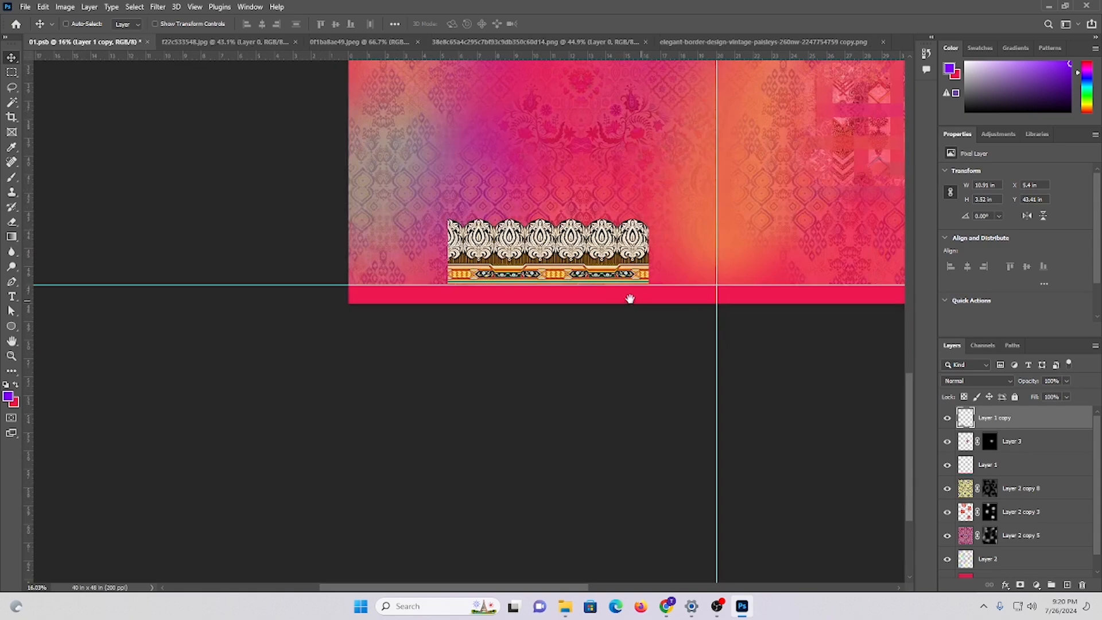
pyautogui.moveTo(631, 300); pyautogui.dragTo(446, 298)
pyautogui.scroll(3, 443, 274)
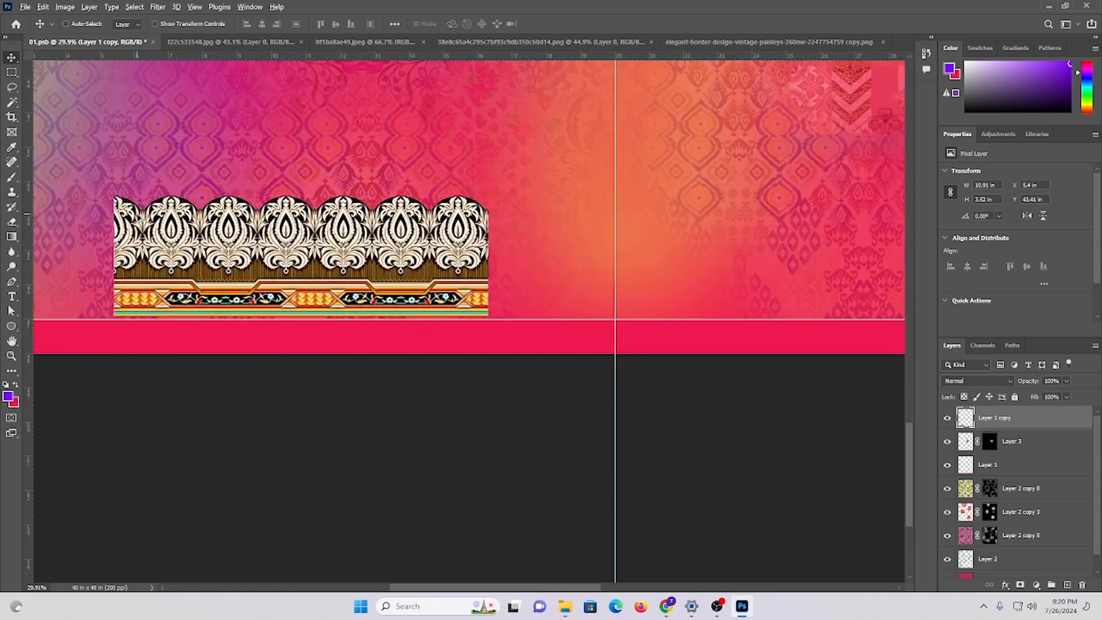
pyautogui.moveTo(157, 228); pyautogui.dragTo(337, 228)
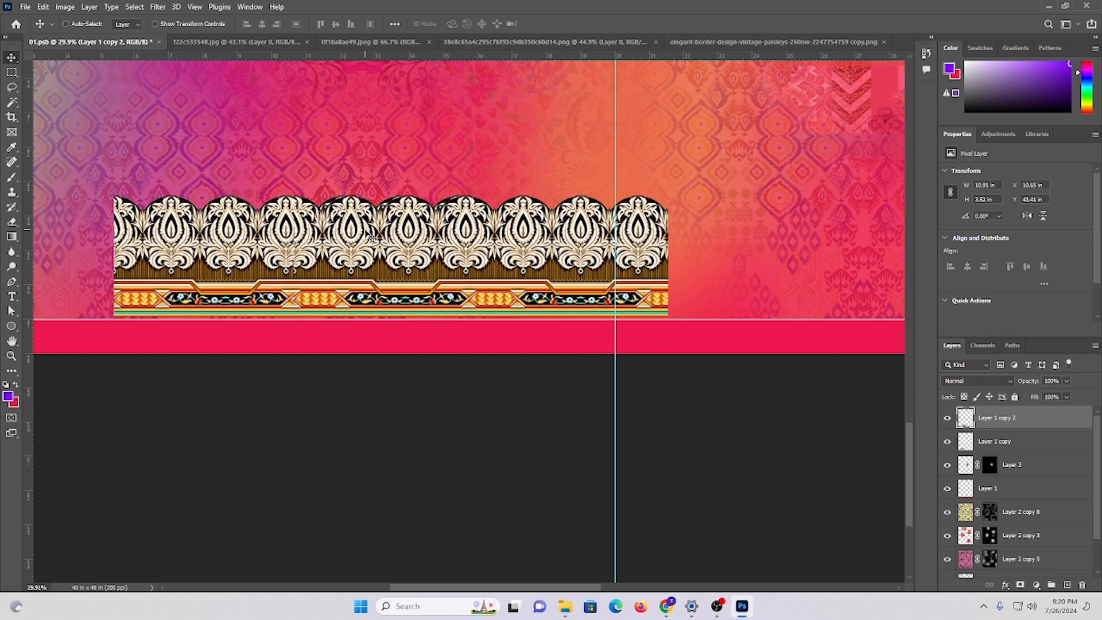
pyautogui.hotkey('ctrl', 'z')
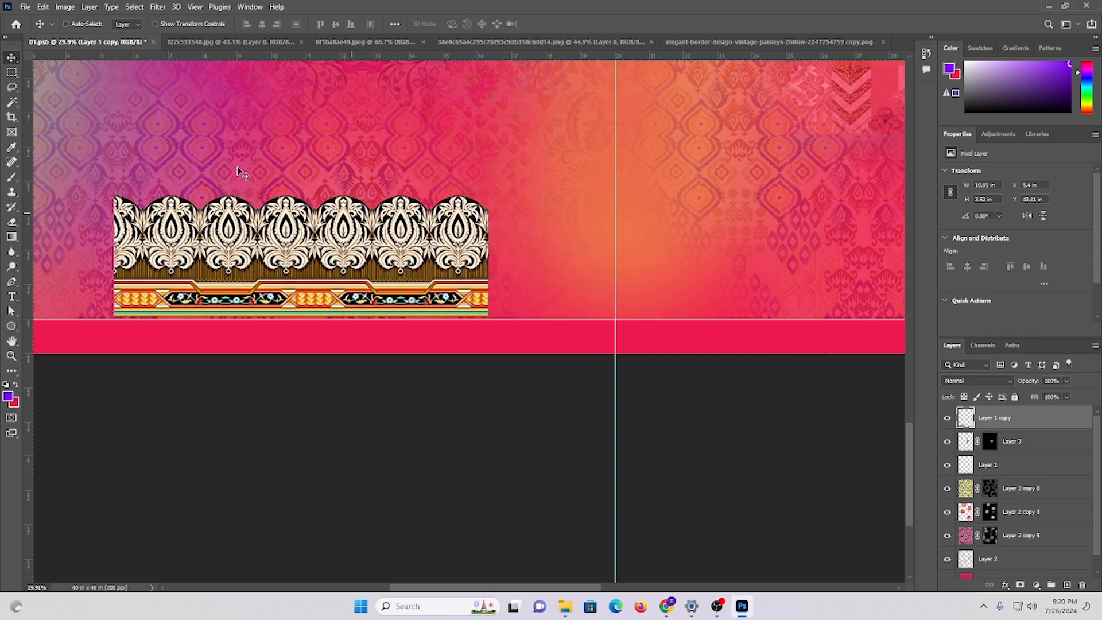
# - Cut away both ends of the border at the gaps between motifs, keeping a three-motif section about 5.01 in wide
pyautogui.click(11, 72)
pyautogui.moveTo(559, 367); pyautogui.dragTo(315, 134)
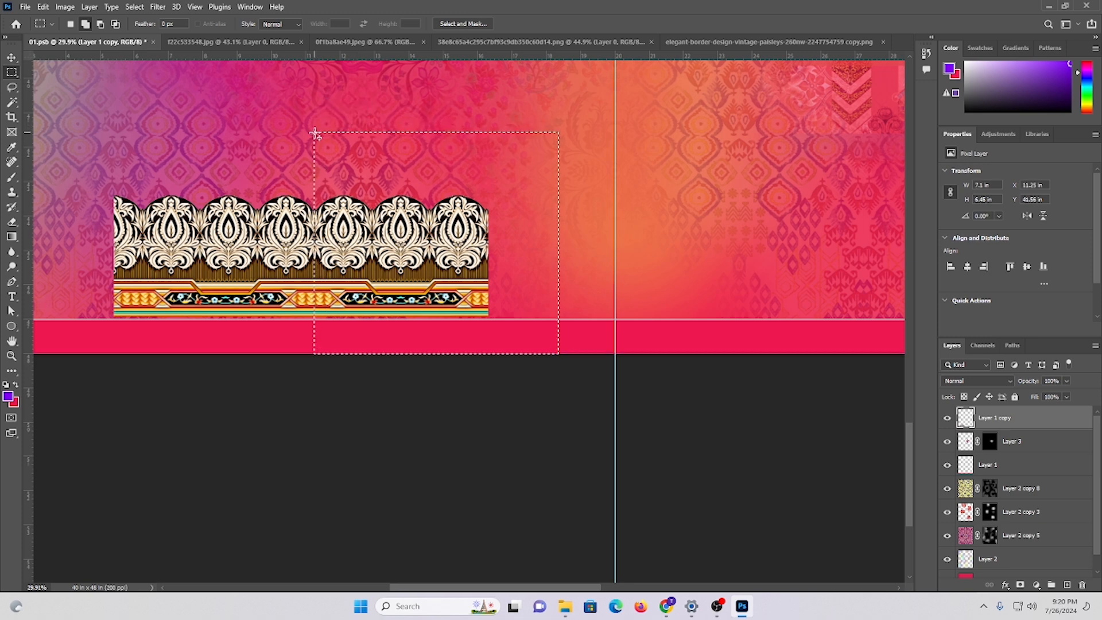
pyautogui.press('Delete')
pyautogui.hotkey('ctrl', 'd')
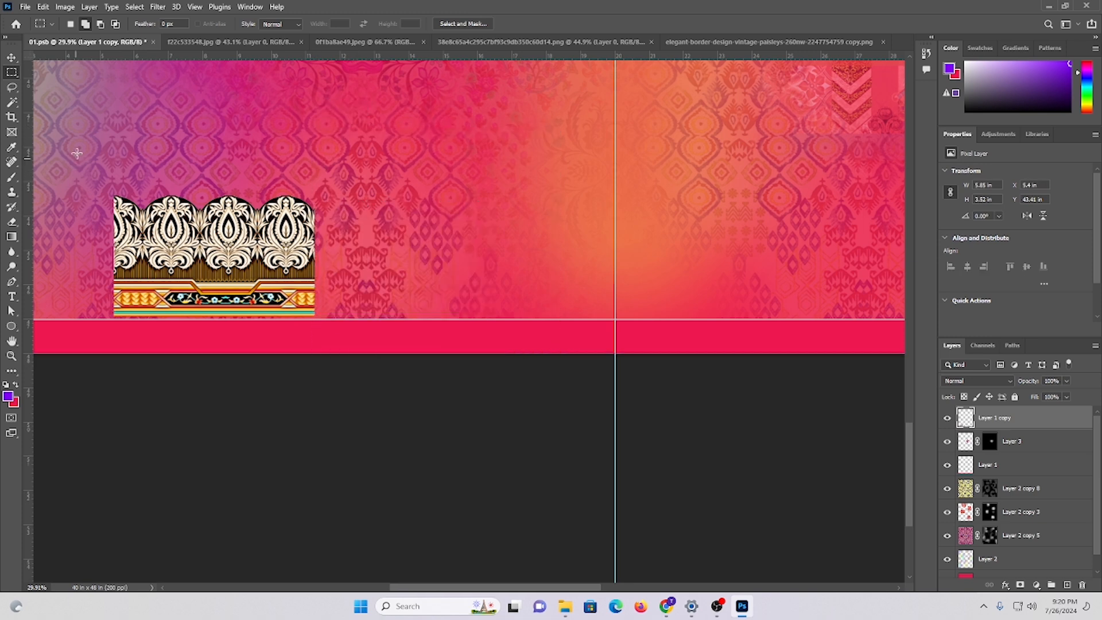
pyautogui.moveTo(73, 148); pyautogui.dragTo(141, 444)
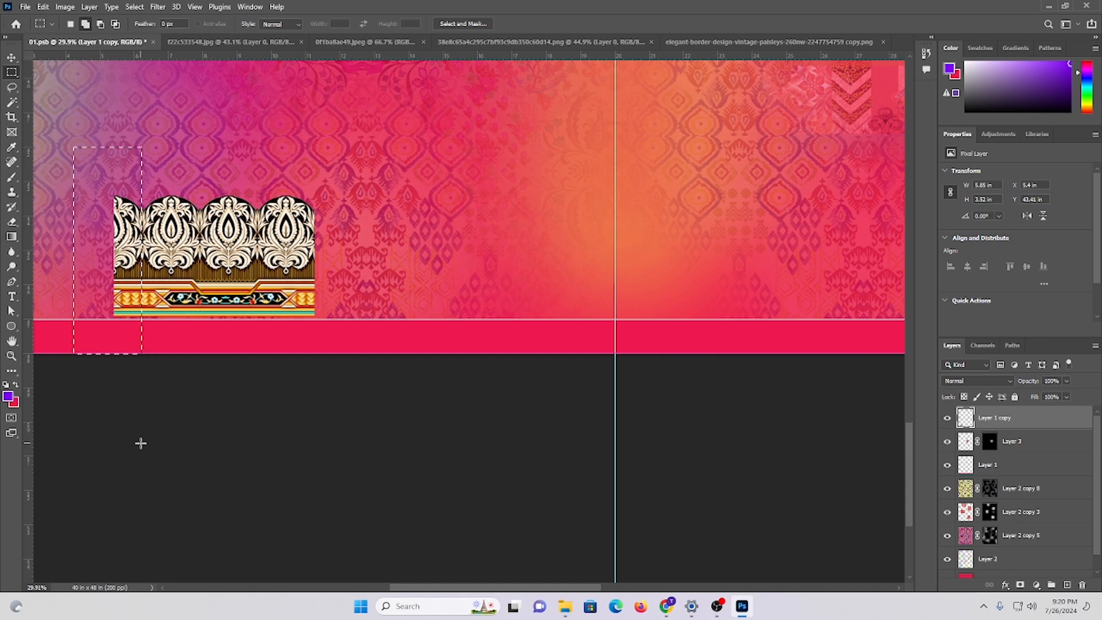
pyautogui.press('Delete')
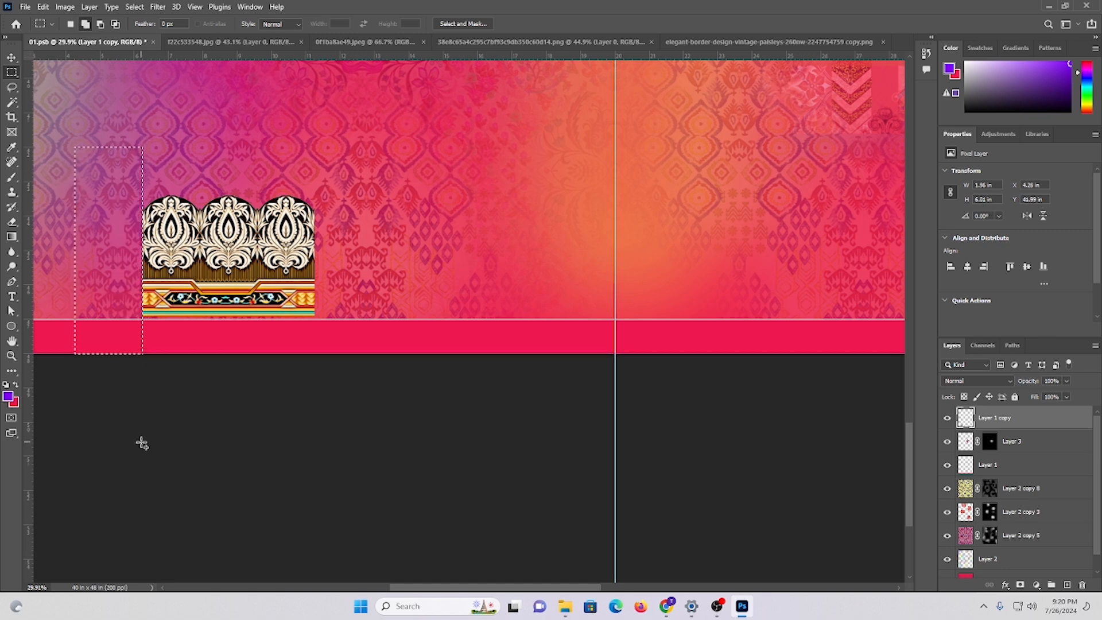
pyautogui.hotkey('ctrl', 'd')
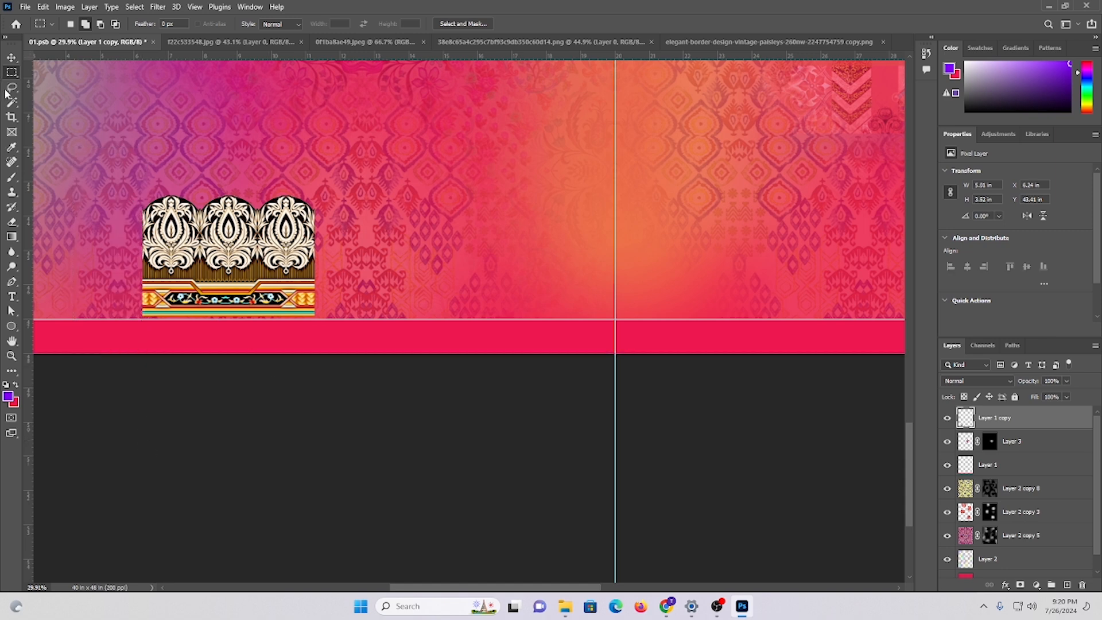
# - Duplicate the three-motif border section against its right end at X 11.25 in and flip the copy horizontally
pyautogui.click(12, 58)
pyautogui.scroll(-2, 253, 215)
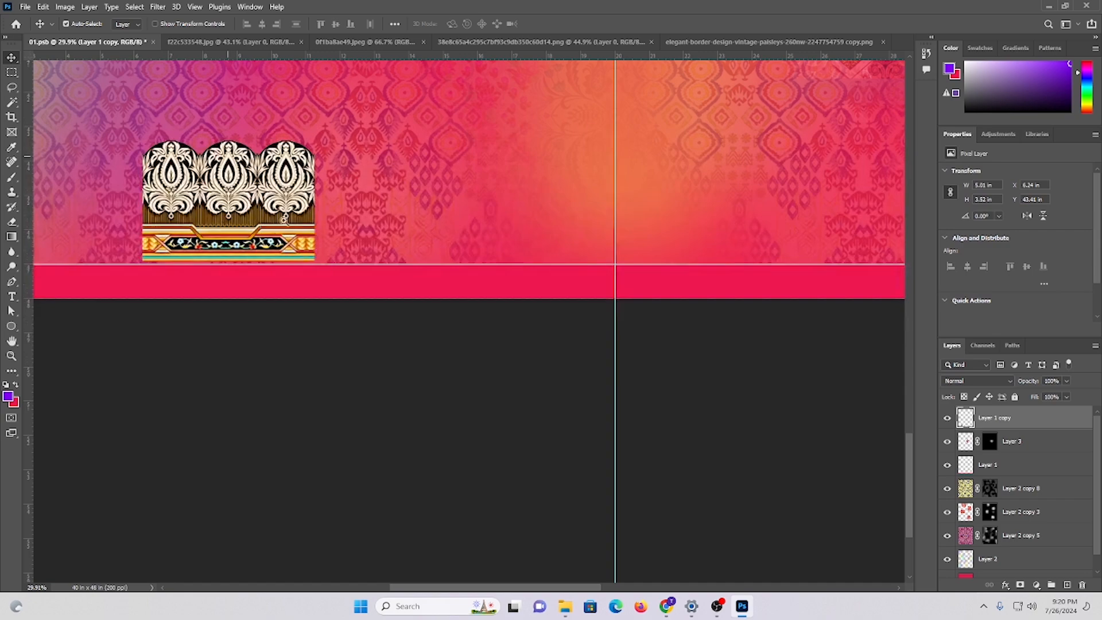
pyautogui.moveTo(284, 220); pyautogui.dragTo(250, 213)
pyautogui.moveTo(109, 256); pyautogui.dragTo(402, 226)
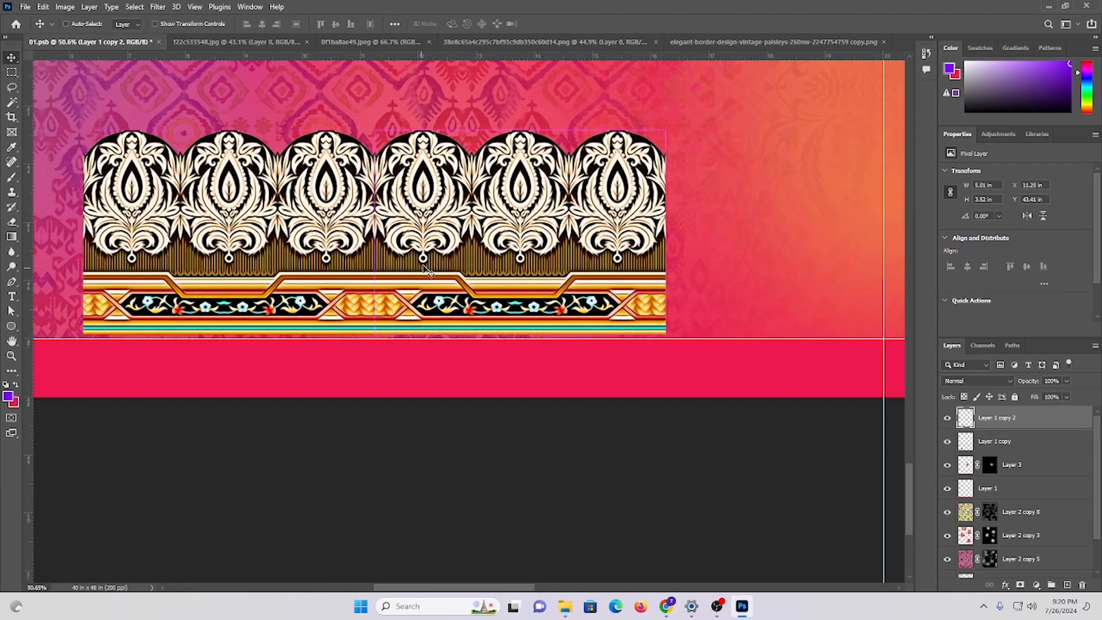
pyautogui.hotkey('ctrl', 't')
pyautogui.rightClick(425, 267)
pyautogui.click(454, 492)
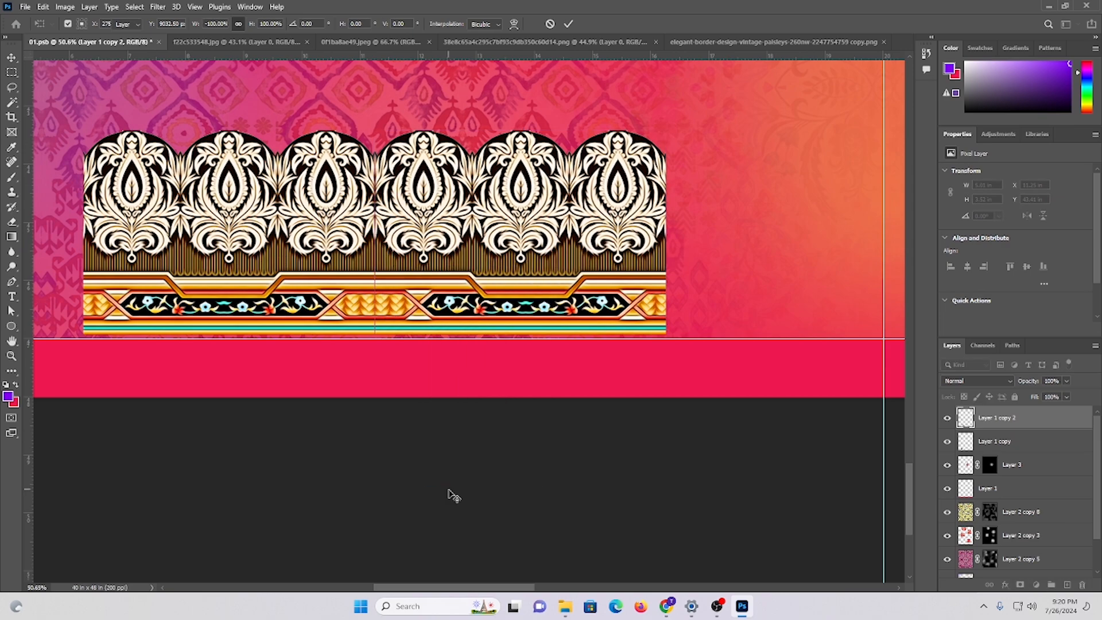
pyautogui.press('Return')
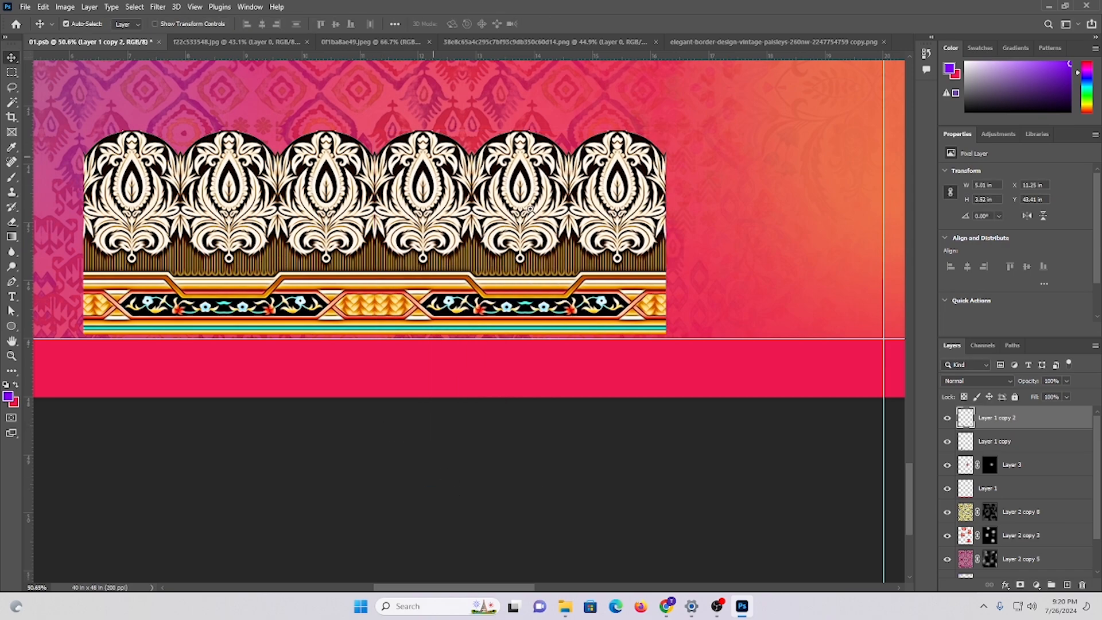
# - Inspect the join between the two border sections up close and merge their layers into one strip
pyautogui.moveTo(435, 156); pyautogui.dragTo(487, 198)
pyautogui.scroll(-2, 412, 248)
pyautogui.moveTo(412, 247)
pyautogui.mouseDown()
pyautogui.moveTo(444, 247)
pyautogui.moveTo(419, 260)
pyautogui.mouseUp()
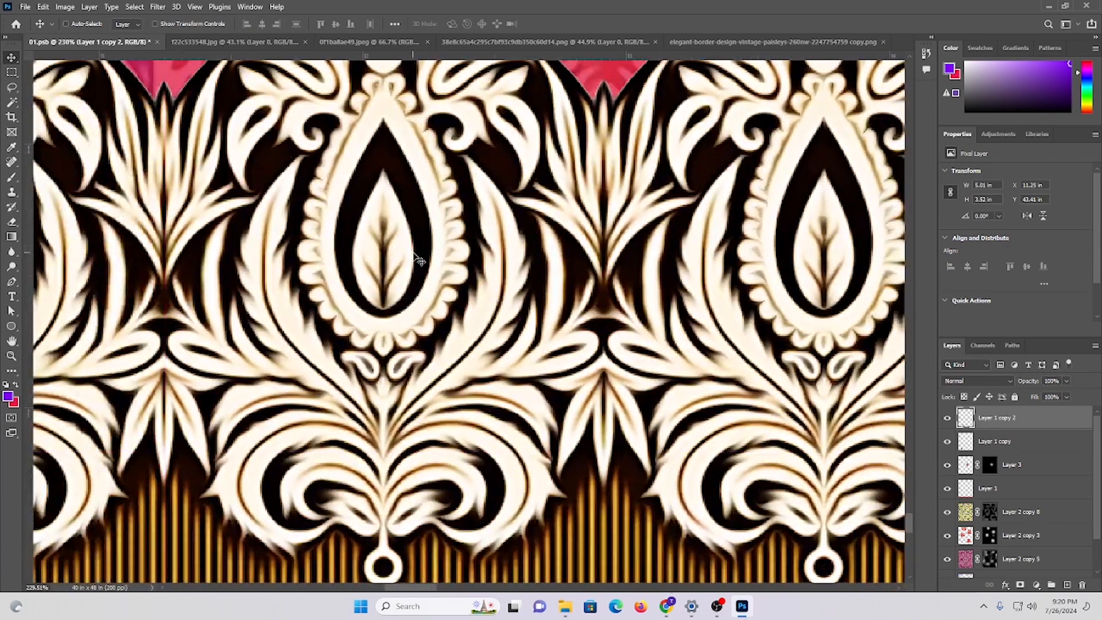
pyautogui.keyDown('shift'); pyautogui.click(148, 224); pyautogui.keyUp('shift')
pyautogui.hotkey('ctrl', 'e')
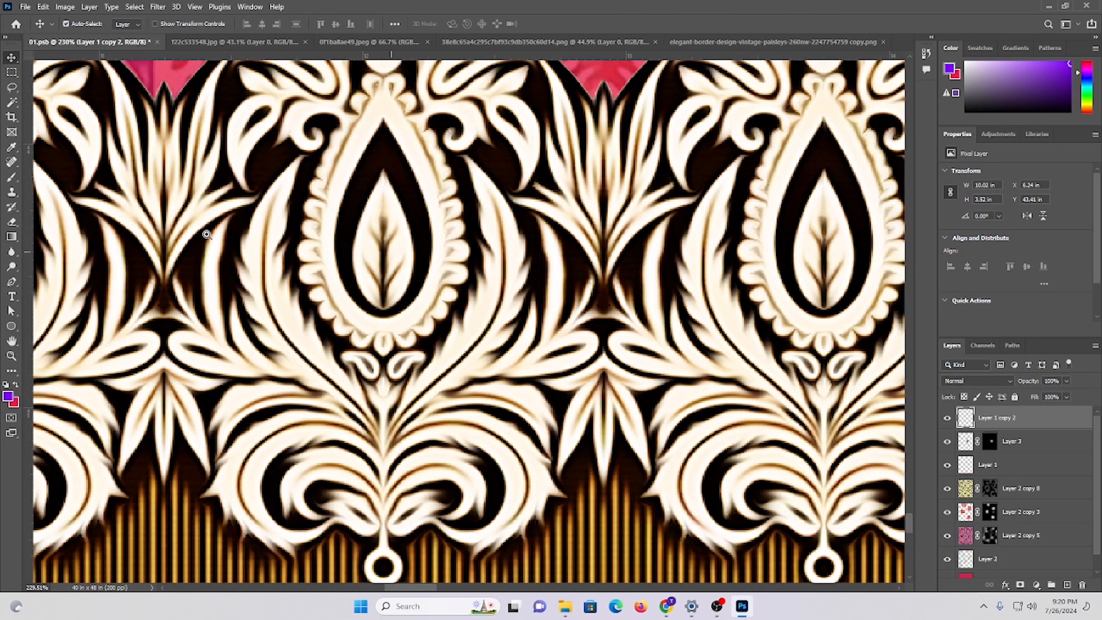
# - Move the merged border strip along the horizontal guide to the canvas's left edge at X 0 in
pyautogui.moveTo(207, 234); pyautogui.dragTo(327, 247)
pyautogui.moveTo(297, 329); pyautogui.dragTo(594, 309)
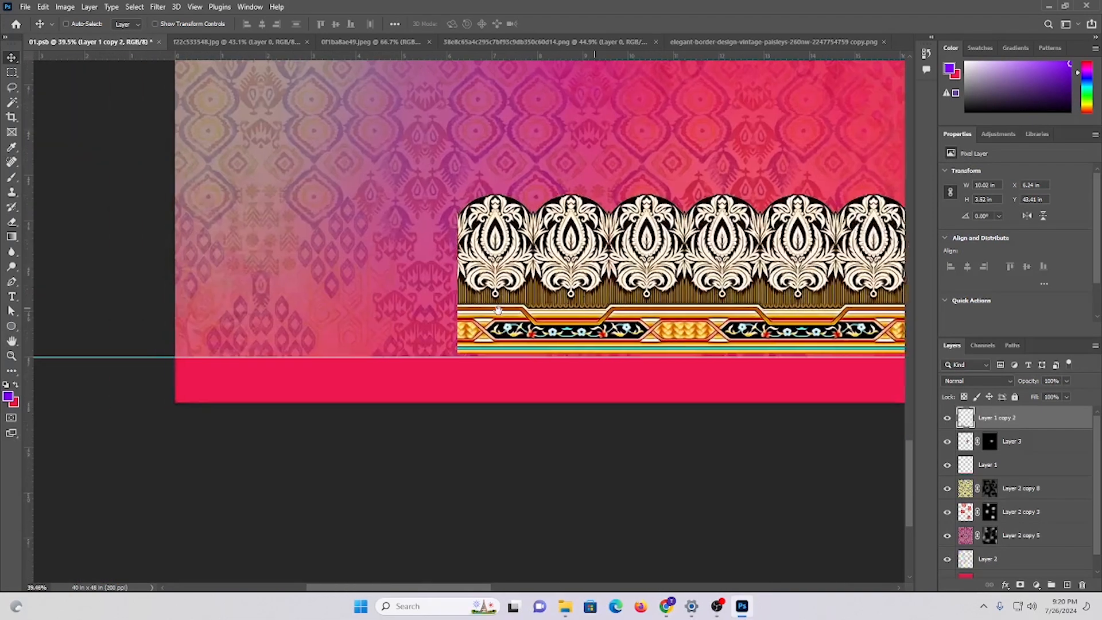
pyautogui.moveTo(498, 311); pyautogui.dragTo(246, 306)
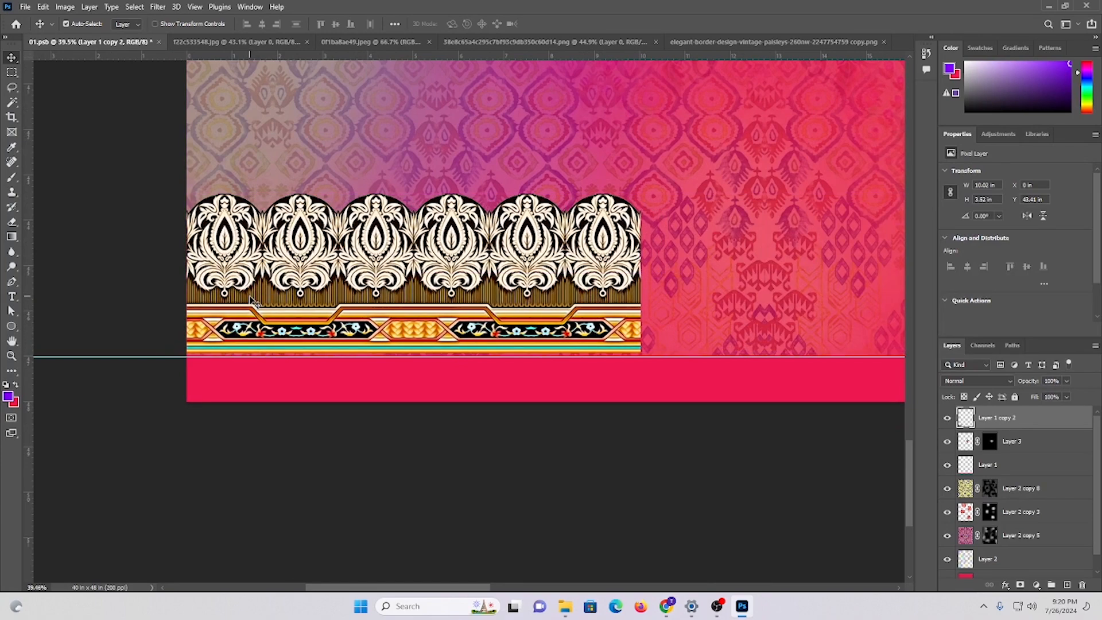
# - Duplicate the border strip end to end at X 10.02 in along the guide and merge both strips
pyautogui.scroll(-1, 303, 254)
pyautogui.moveTo(515, 240); pyautogui.dragTo(323, 277)
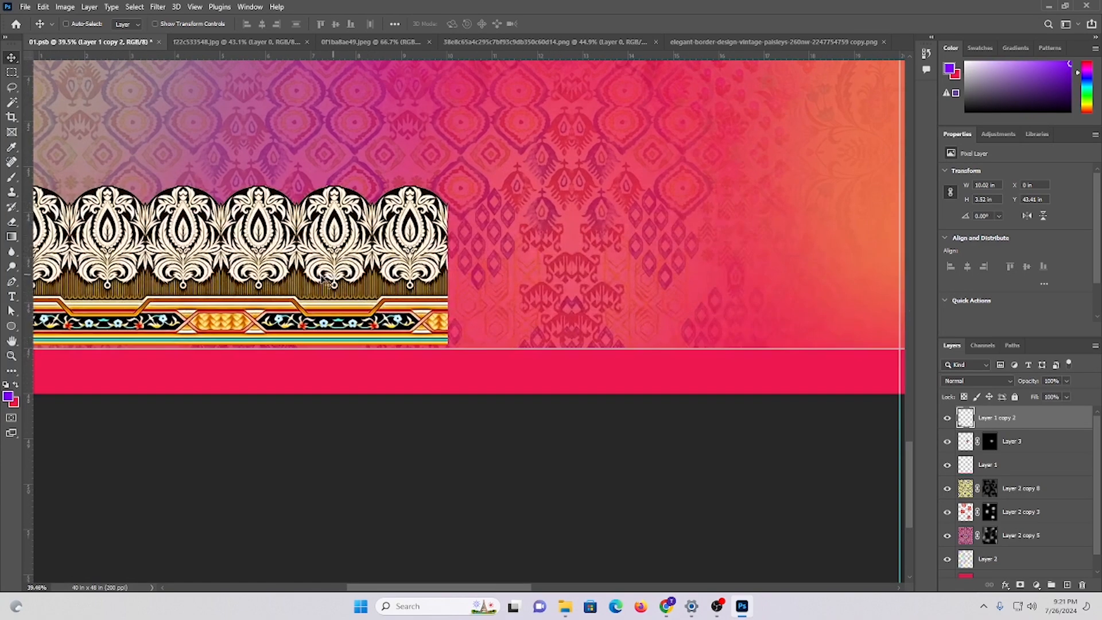
pyautogui.moveTo(226, 270); pyautogui.dragTo(656, 264)
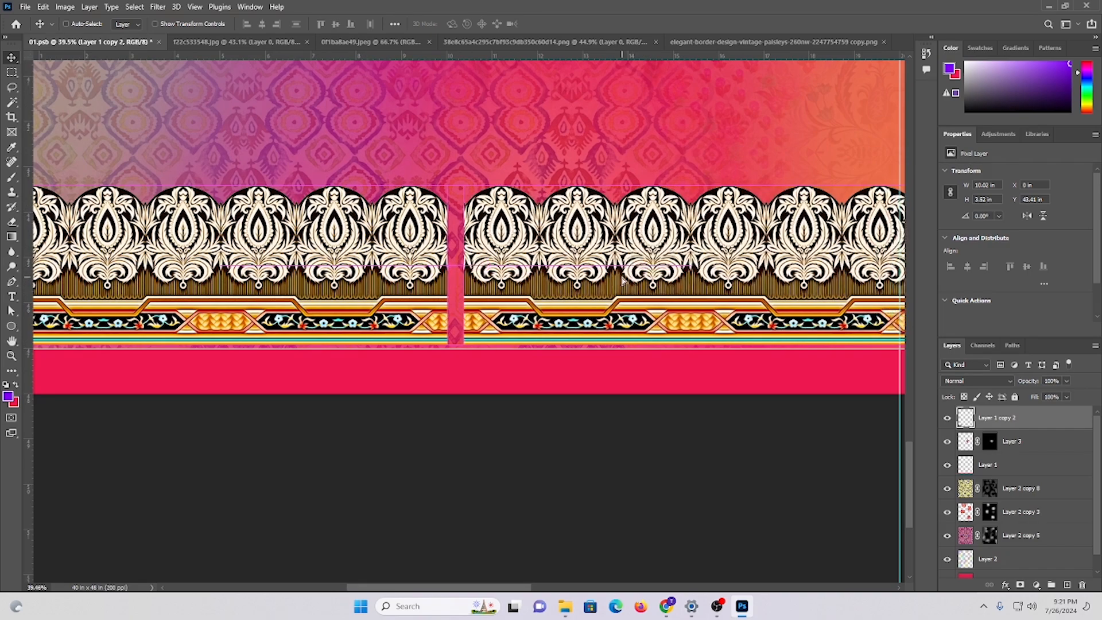
pyautogui.scroll(5, 463, 253)
pyautogui.moveTo(537, 276); pyautogui.dragTo(480, 287)
pyautogui.scroll(-6, 480, 287)
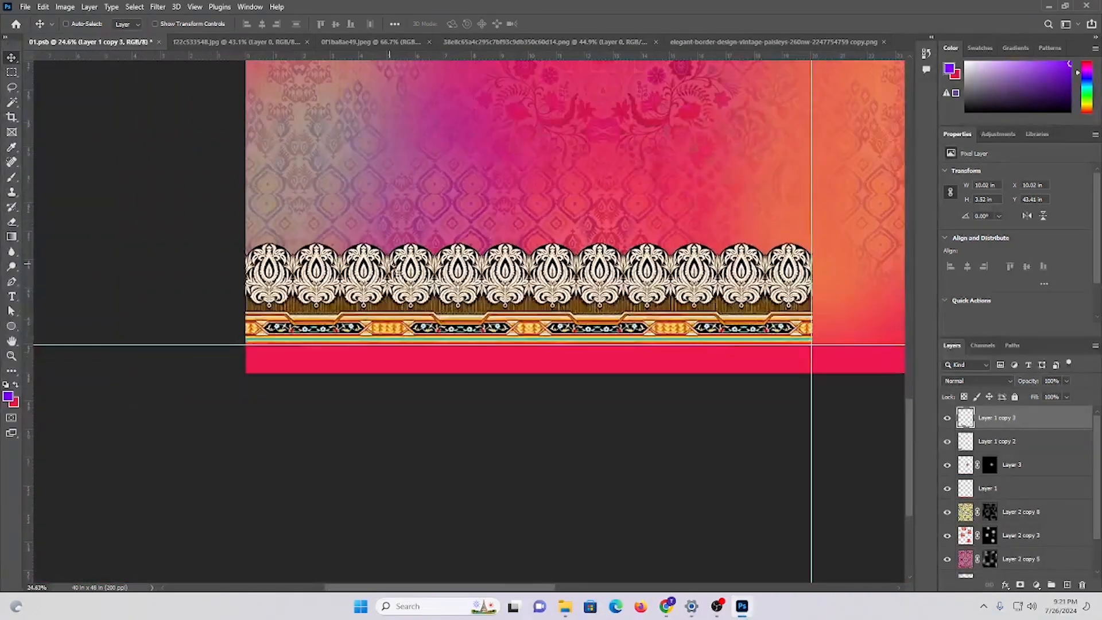
pyautogui.hotkey('shift', 'alt', '[')
pyautogui.hotkey('ctrl', 'e')
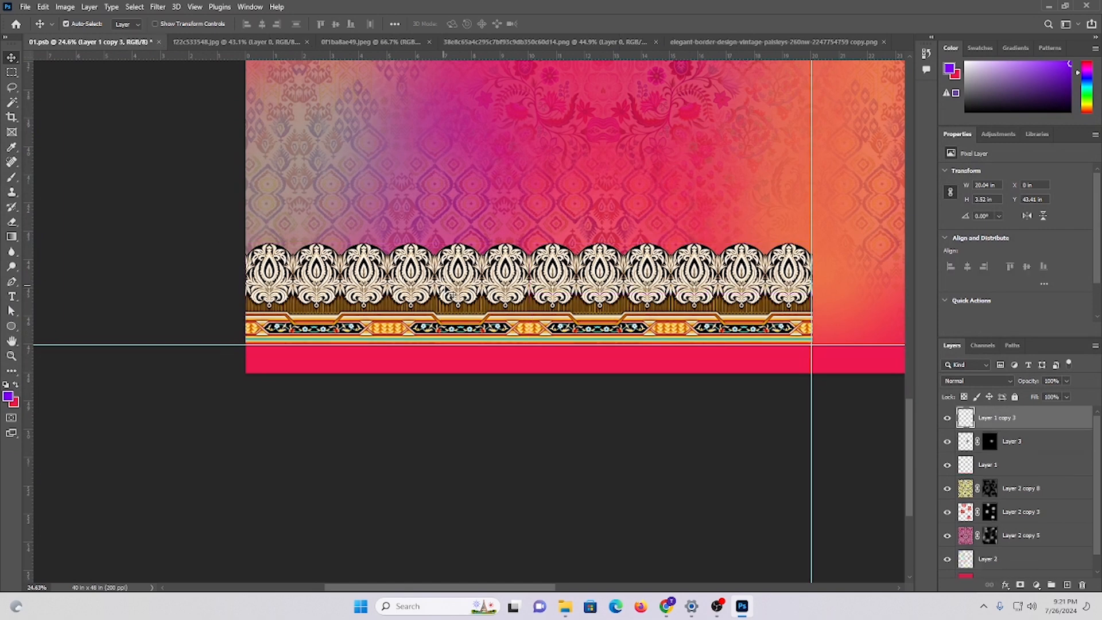
# - Duplicate the half-width border end to end at X 20.04 in and merge both halves into one layer
pyautogui.scroll(-5, 374, 261)
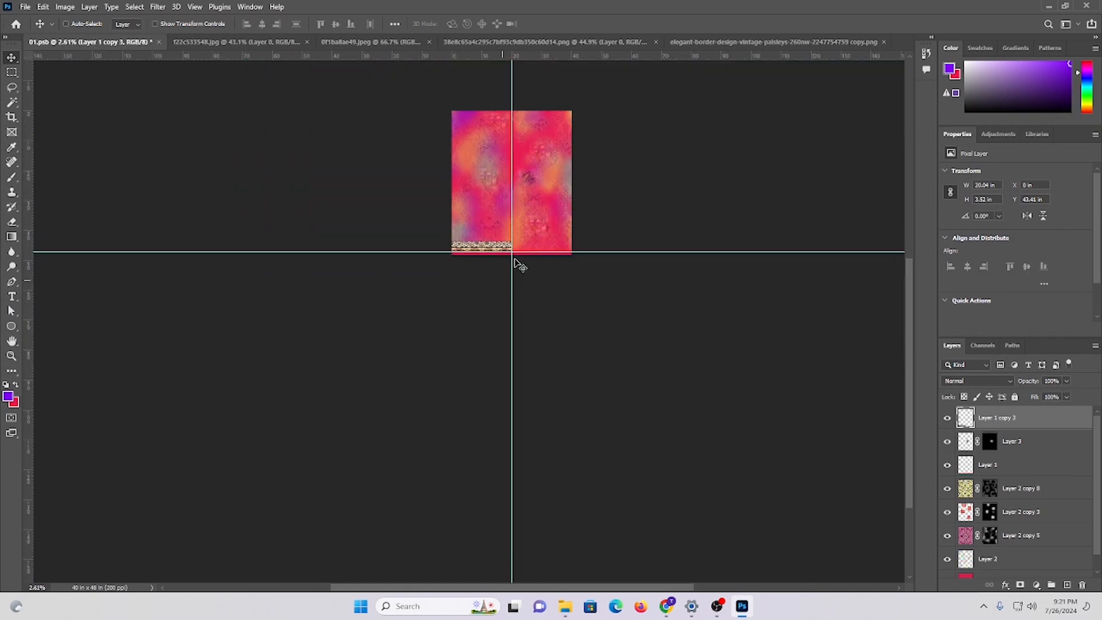
pyautogui.scroll(3, 517, 262)
pyautogui.moveTo(238, 317); pyautogui.dragTo(466, 304)
pyautogui.scroll(-1, 466, 287)
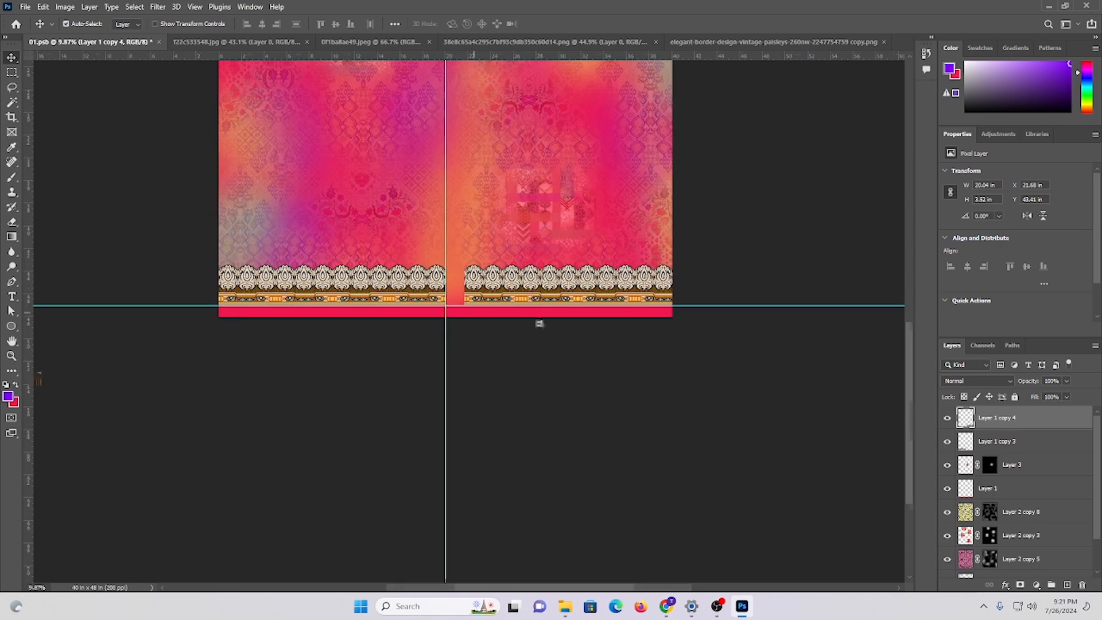
pyautogui.scroll(10, 465, 281)
pyautogui.scroll(-1, 559, 324)
pyautogui.moveTo(559, 324); pyautogui.dragTo(308, 328)
pyautogui.scroll(7, 312, 332)
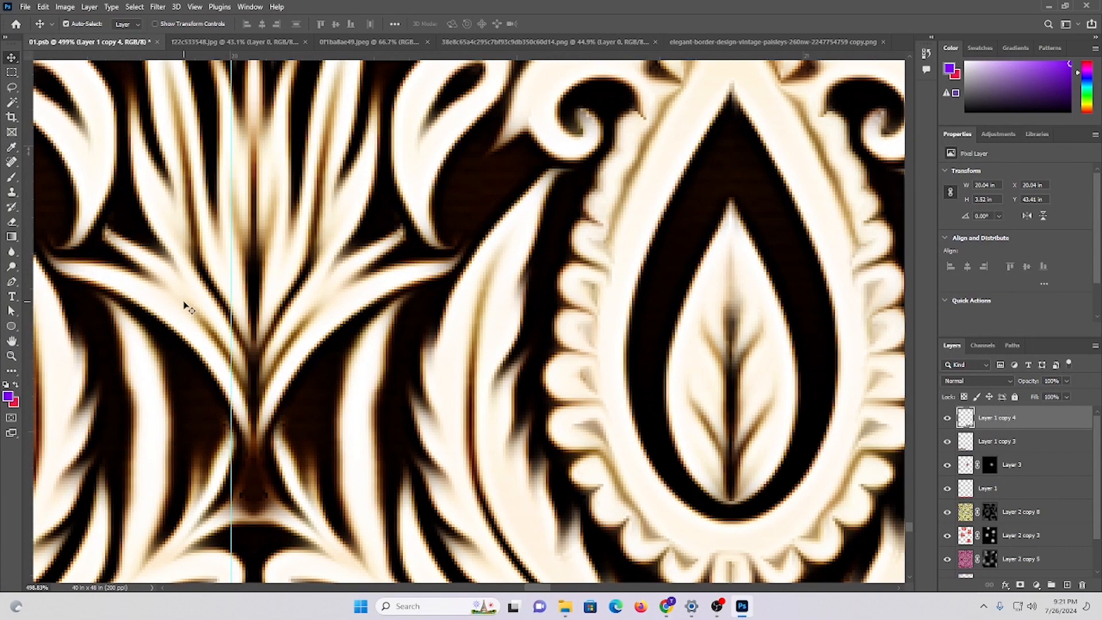
pyautogui.hotkey('ctrl', 'e')
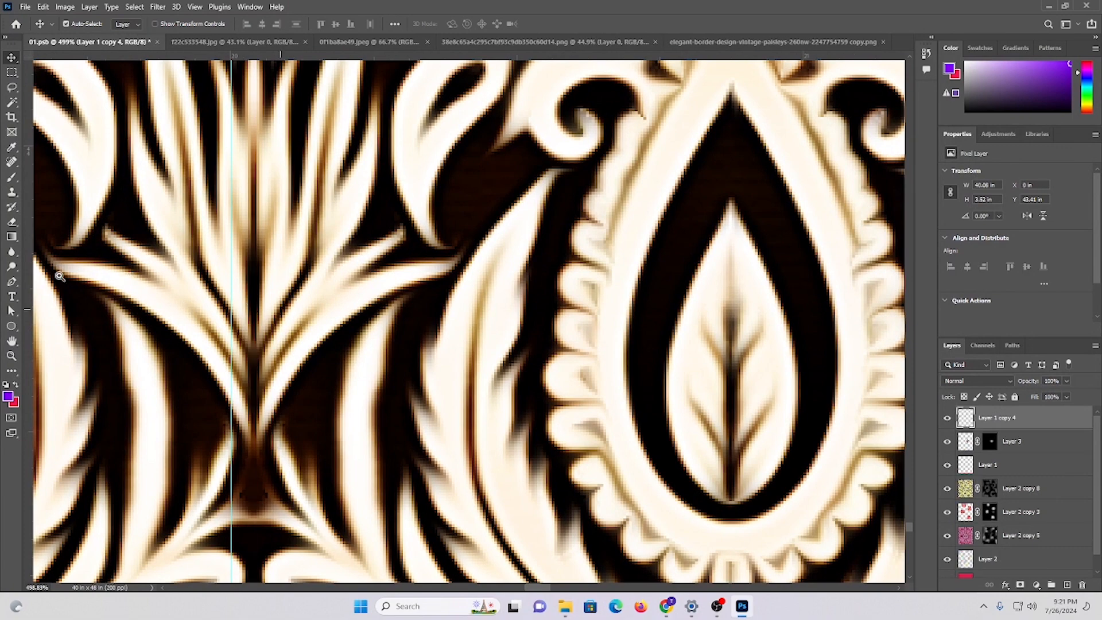
# - Scale the merged border down to 40 in wide so its right end meets the canvas edge
pyautogui.moveTo(59, 276); pyautogui.dragTo(138, 273)
pyautogui.scroll(-1, 446, 296)
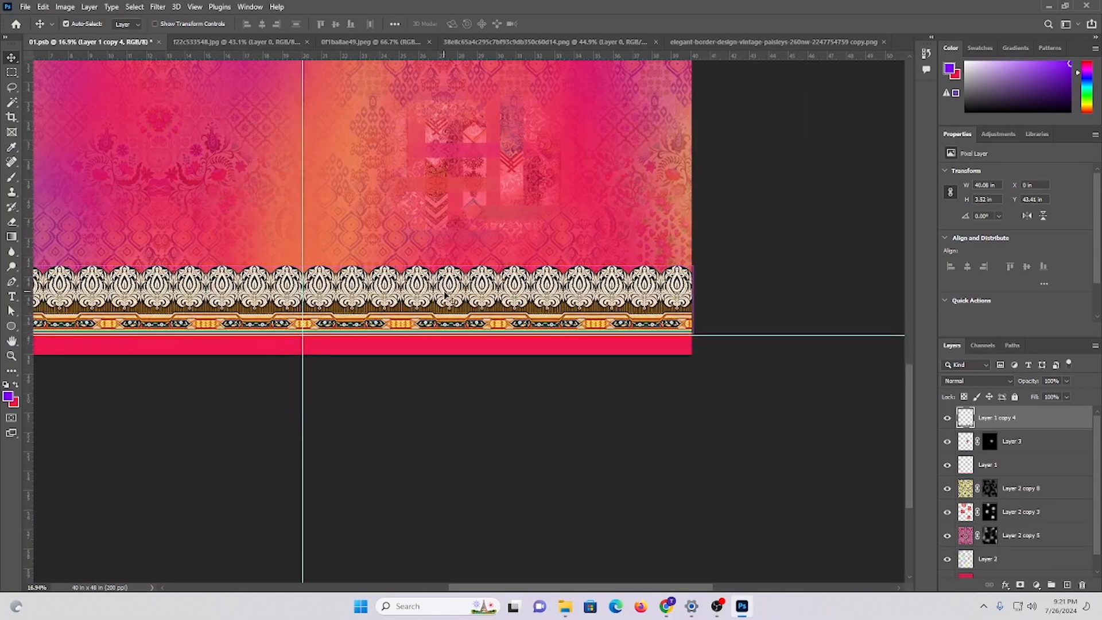
pyautogui.hotkey('ctrl', 't')
pyautogui.moveTo(676, 292); pyautogui.dragTo(757, 343)
pyautogui.press('Return')
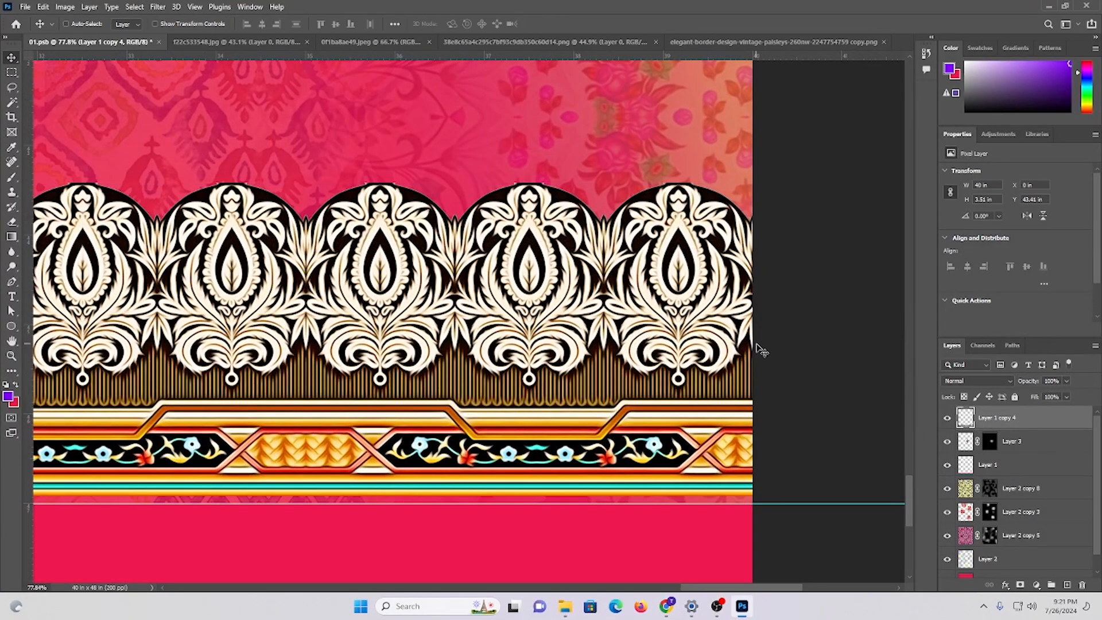
pyautogui.hotkey('ctrl', '0')
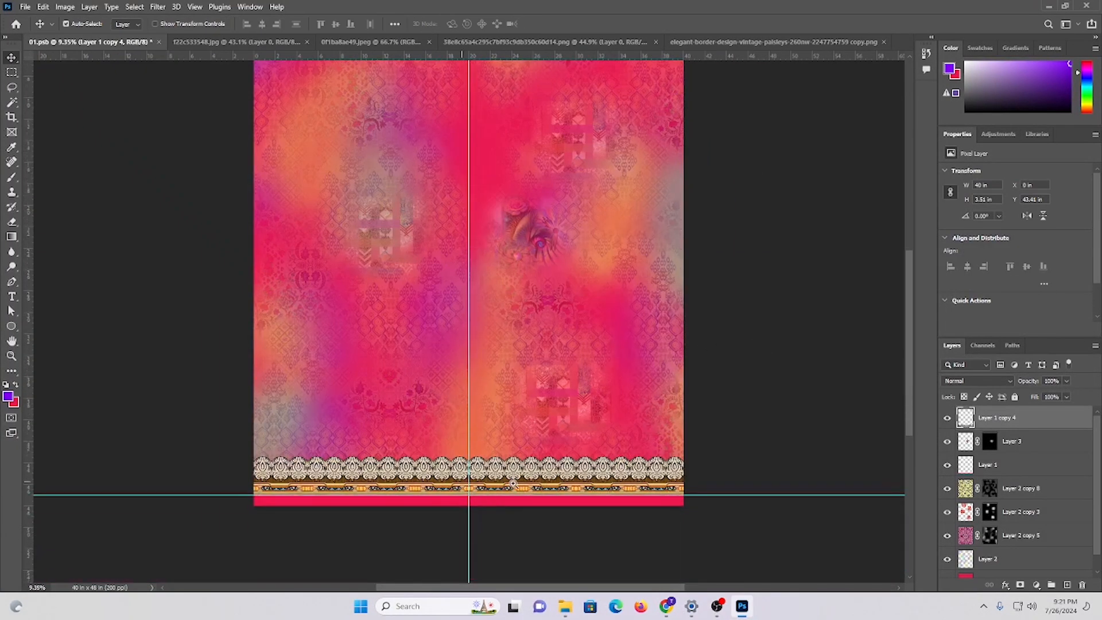
pyautogui.moveTo(606, 430); pyautogui.dragTo(522, 450)
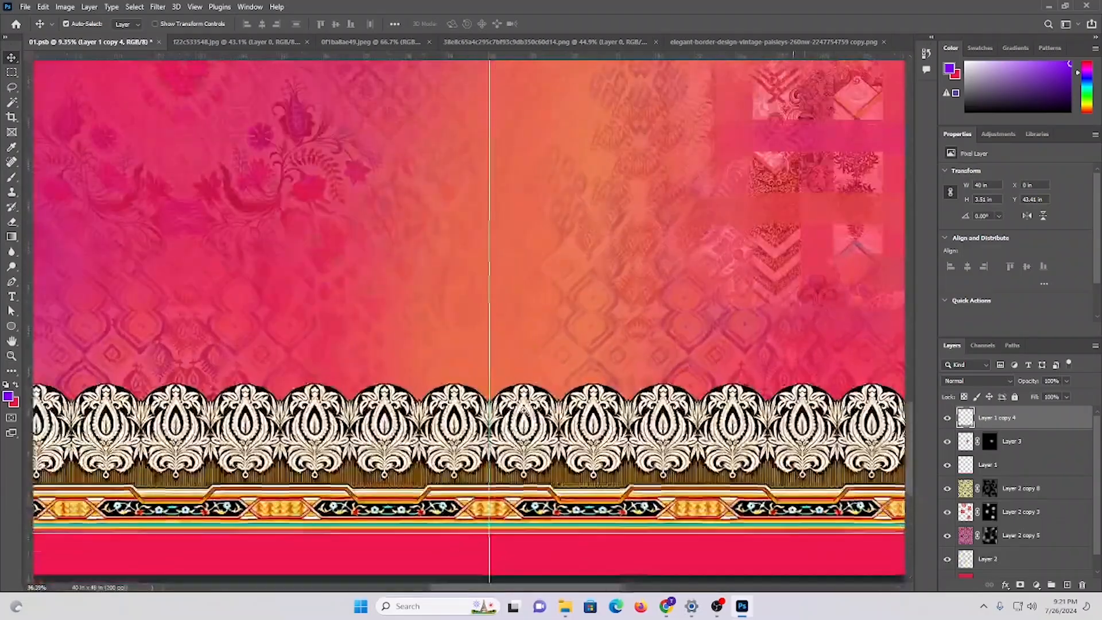
pyautogui.moveTo(374, 478); pyautogui.dragTo(410, 362)
pyautogui.moveTo(470, 336); pyautogui.dragTo(497, 336)
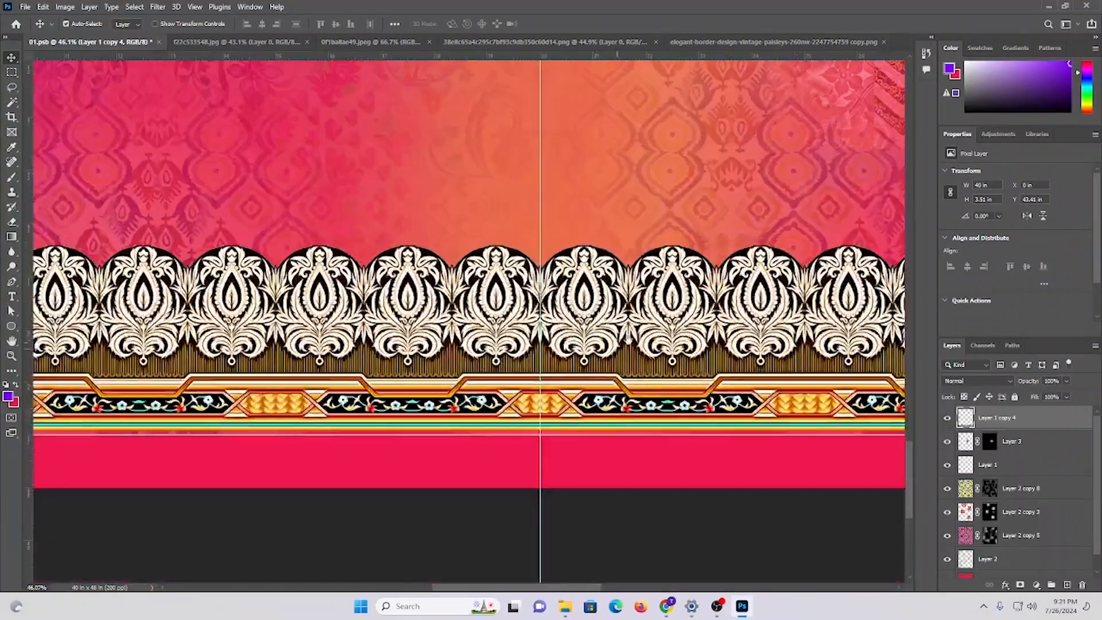
pyautogui.moveTo(621, 337); pyautogui.dragTo(503, 372)
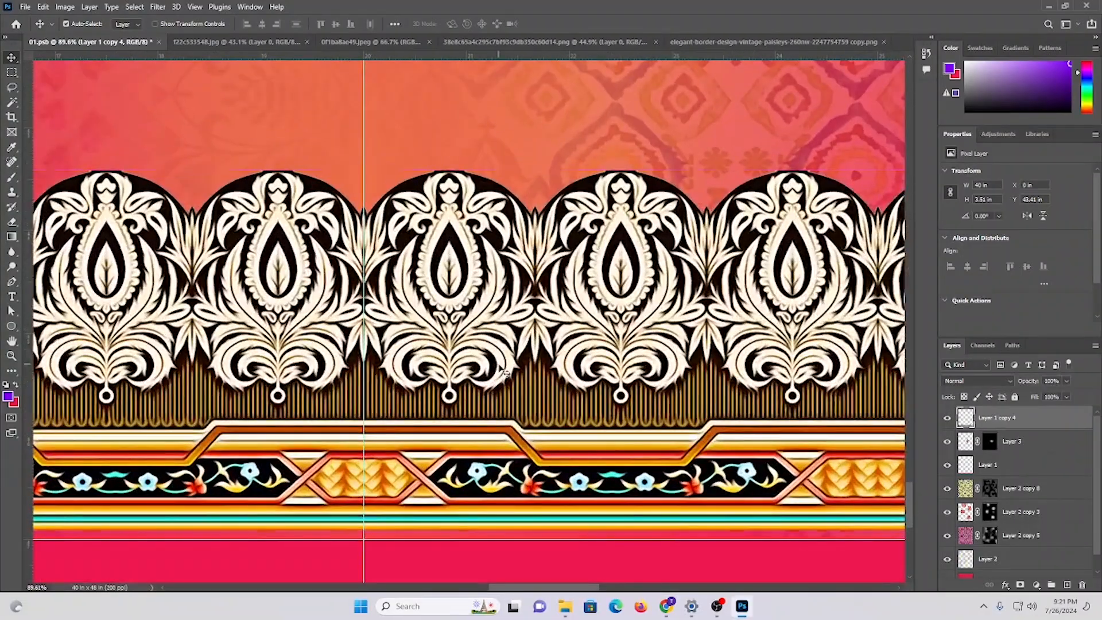
pyautogui.hotkey('ctrl', 'u')
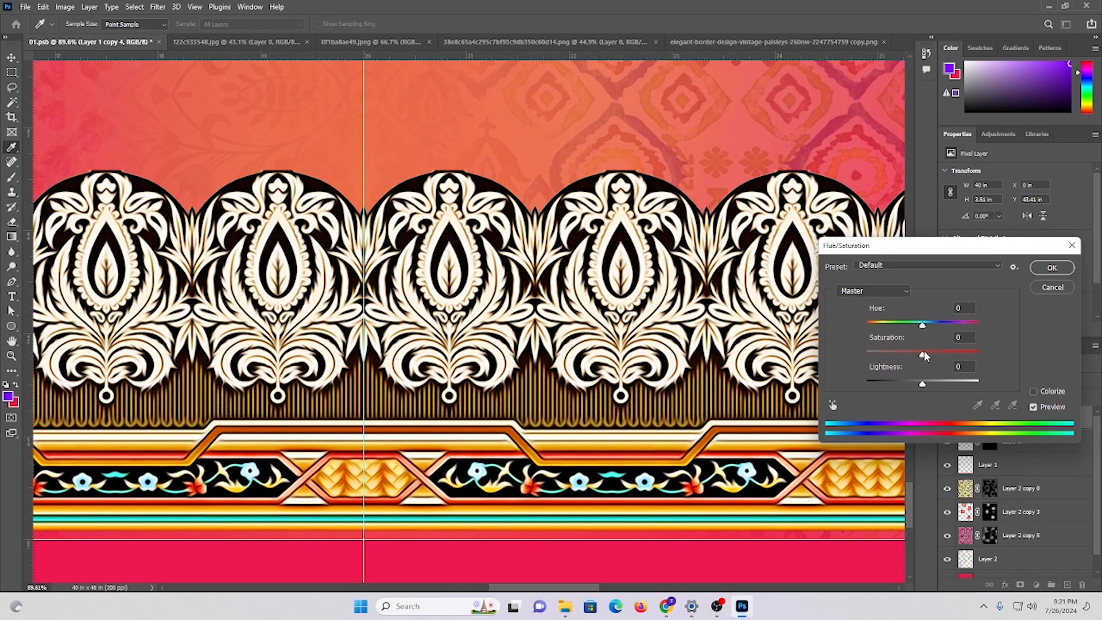
pyautogui.moveTo(923, 354); pyautogui.dragTo(911, 326)
pyautogui.moveTo(462, 323); pyautogui.dragTo(352, 291)
pyautogui.moveTo(911, 326); pyautogui.dragTo(922, 326)
pyautogui.click(1072, 247)
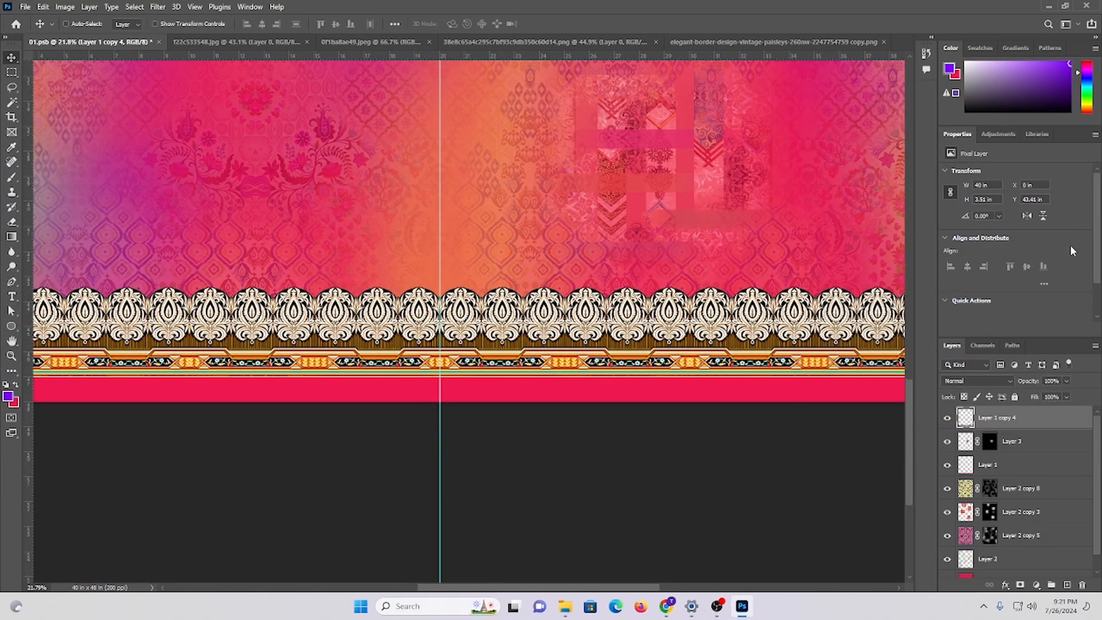
# - Recolour the border with Hue/Saturation, using Hue -12 and Saturation about +34, and fine-tune its Lightness
pyautogui.hotkey('ctrl', 'u')
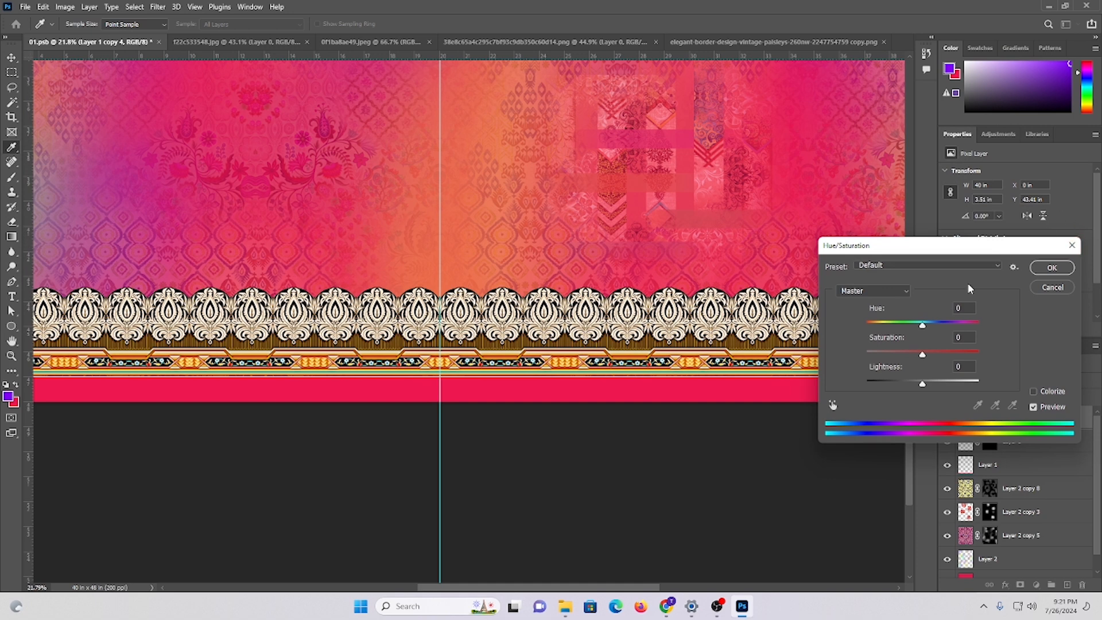
pyautogui.moveTo(924, 322); pyautogui.dragTo(918, 322)
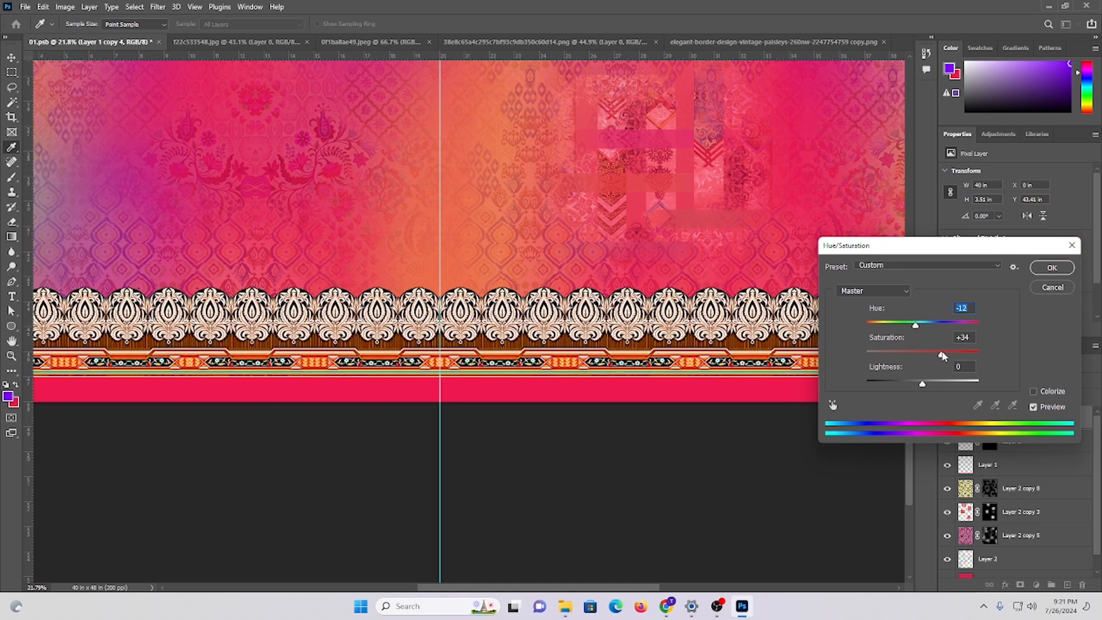
pyautogui.moveTo(927, 385); pyautogui.dragTo(918, 383)
pyautogui.click(1053, 267)
pyautogui.hotkey('ctrl', '0')
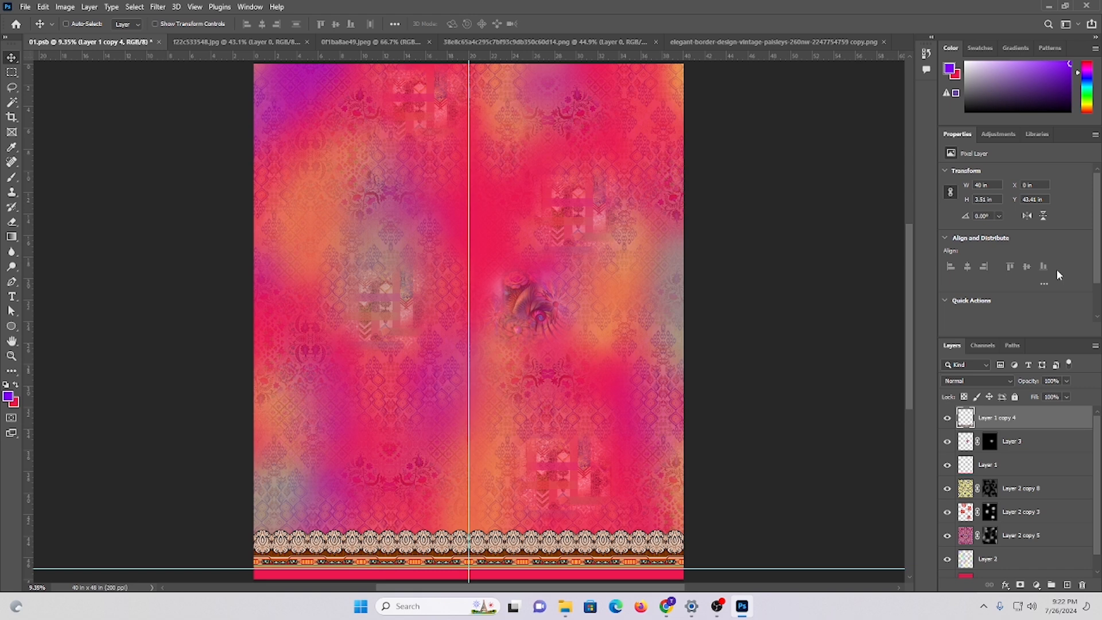
pyautogui.press('ctrl')
pyautogui.scroll(-3, 386, 332)
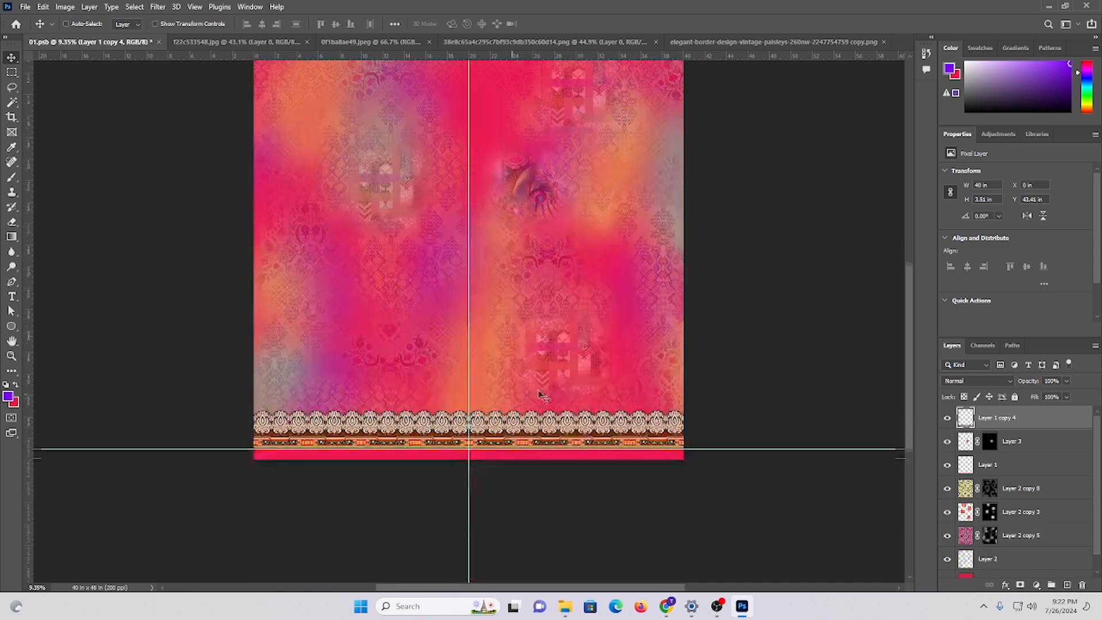
# - Switch to File Explorer, go to folder 59, and open the floral bouquet PNG with blue beaded swirls in Photoshop 2024
pyautogui.click(565, 606)
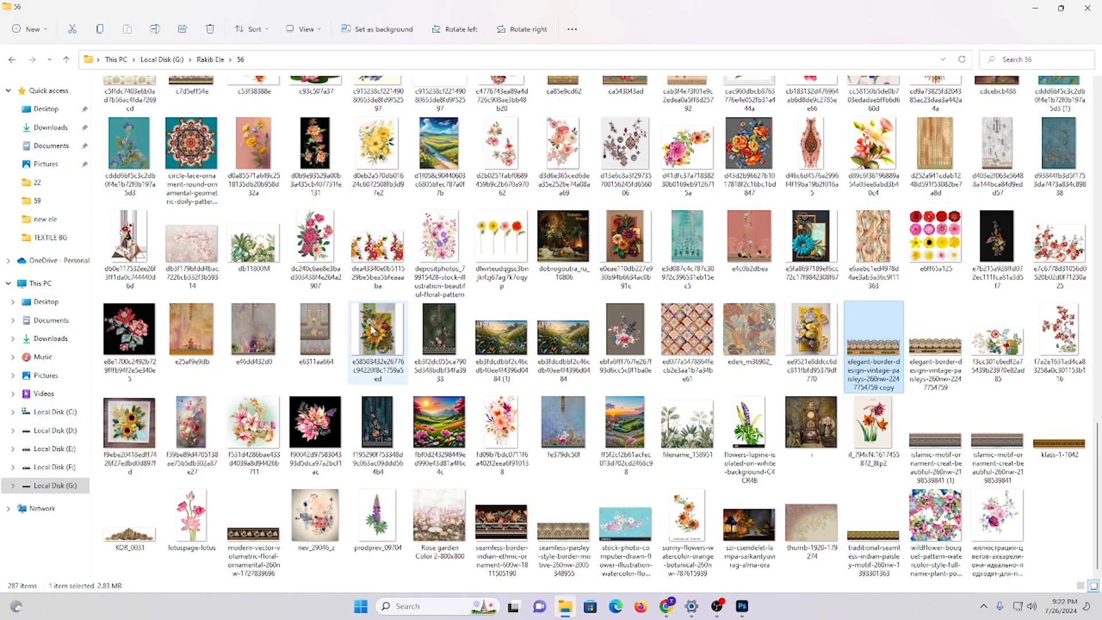
pyautogui.click(66, 59)
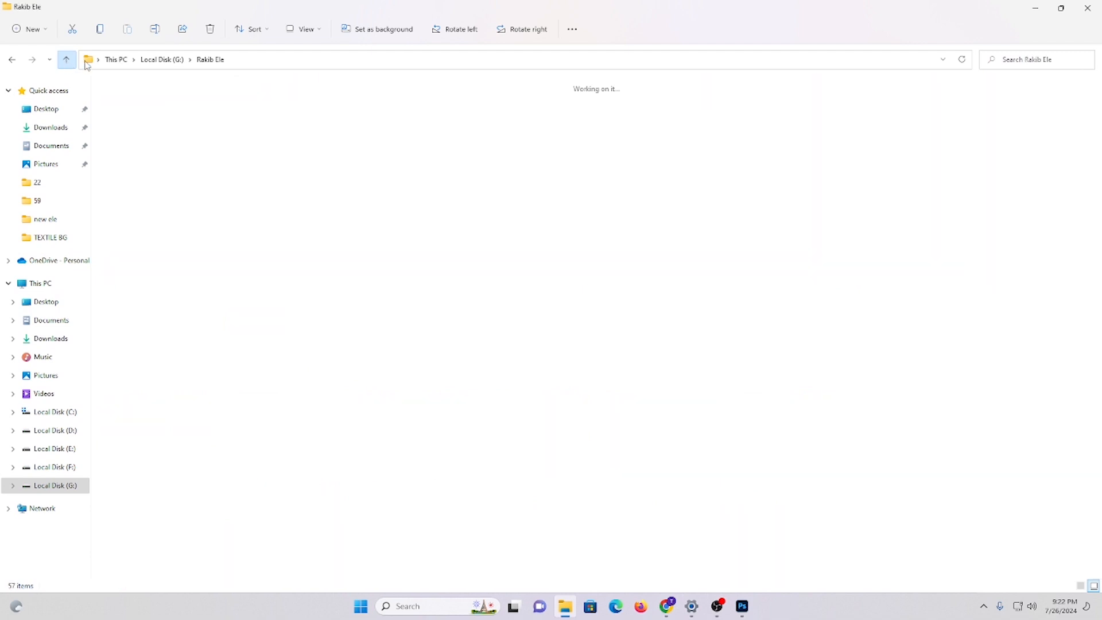
pyautogui.doubleClick(643, 333)
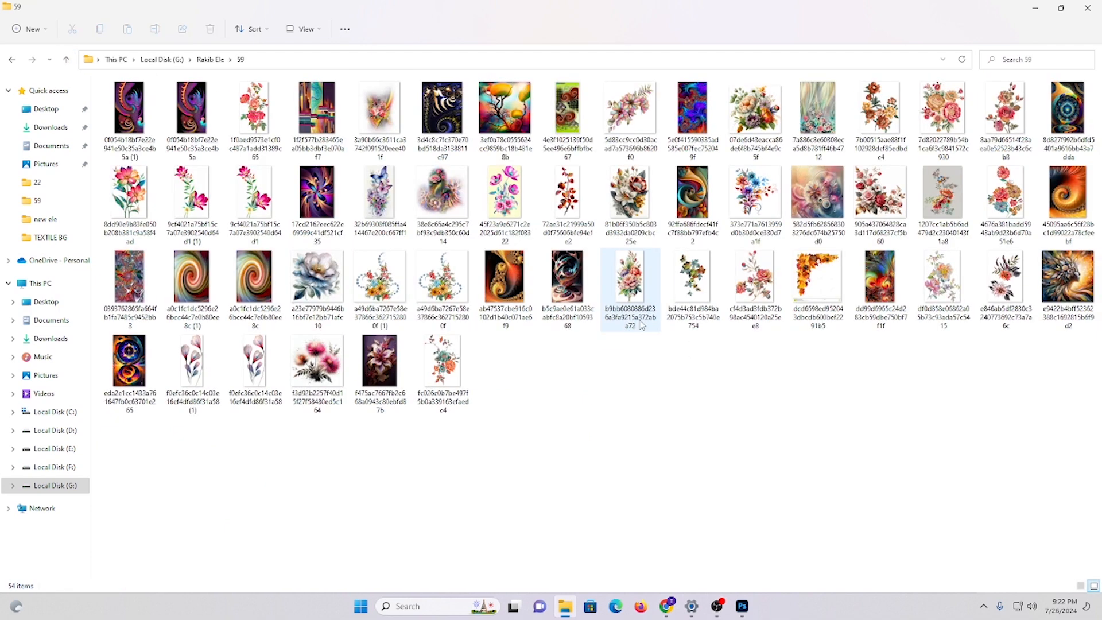
pyautogui.rightClick(451, 283)
pyautogui.moveTo(540, 335)
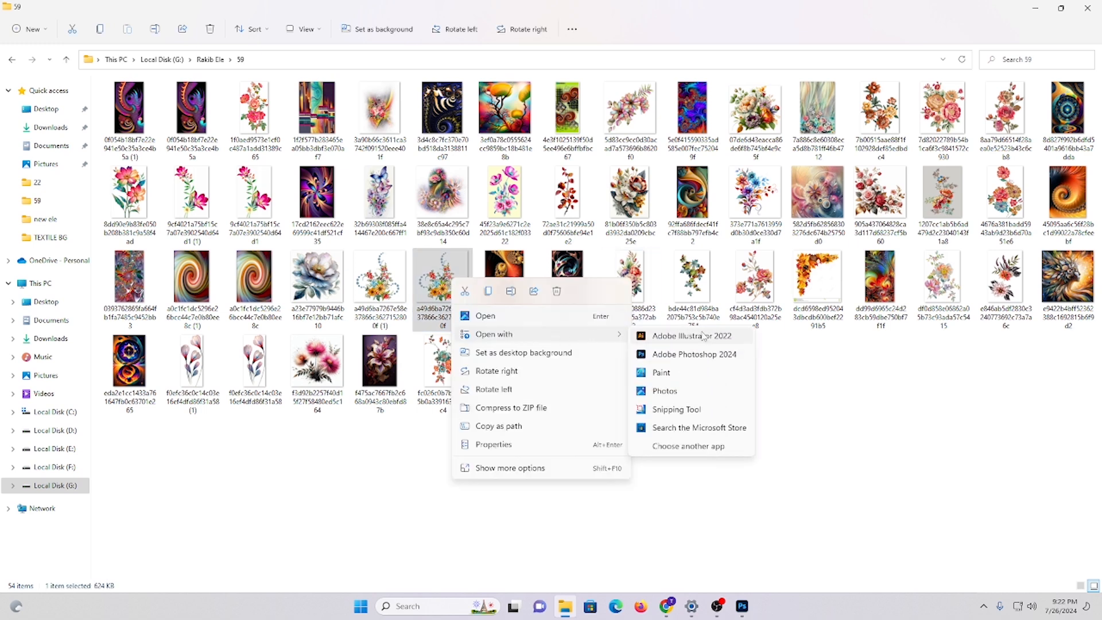
pyautogui.click(693, 354)
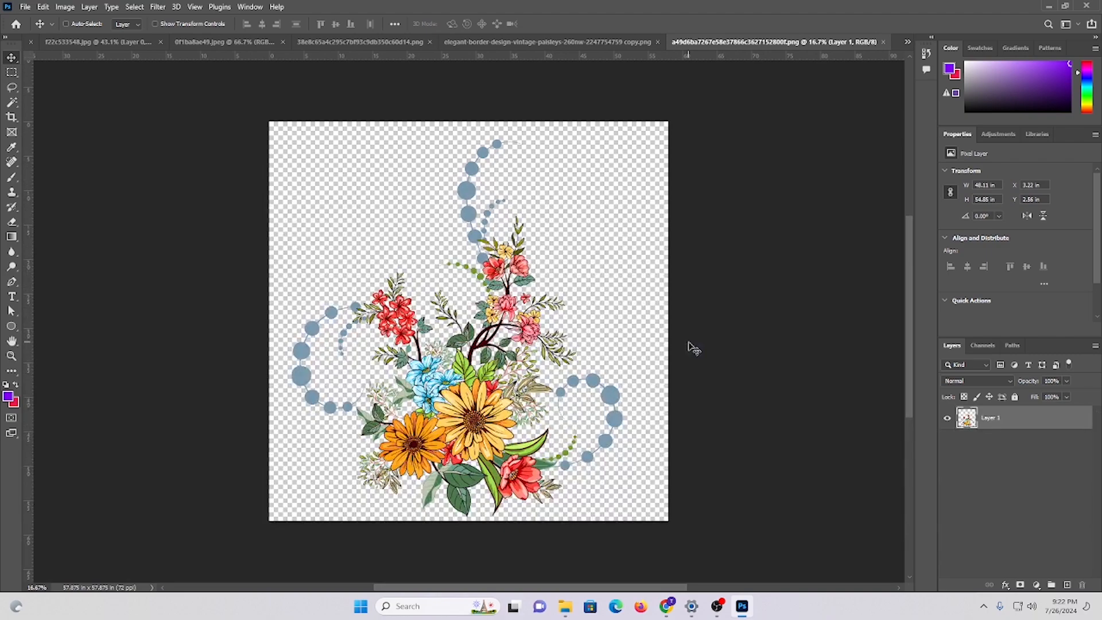
# - Open the mixed peony and daisy bouquet JPG, whose name starts with 07de6d43, from folder 59 in Photoshop 2024
pyautogui.click(565, 606)
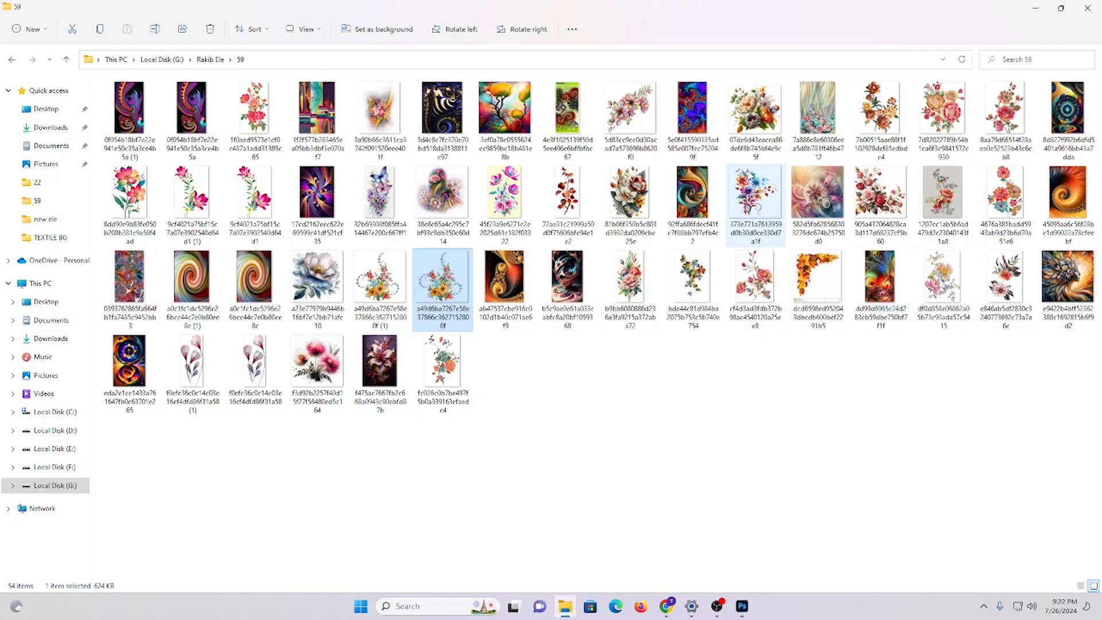
pyautogui.click(758, 111)
pyautogui.rightClick(758, 110)
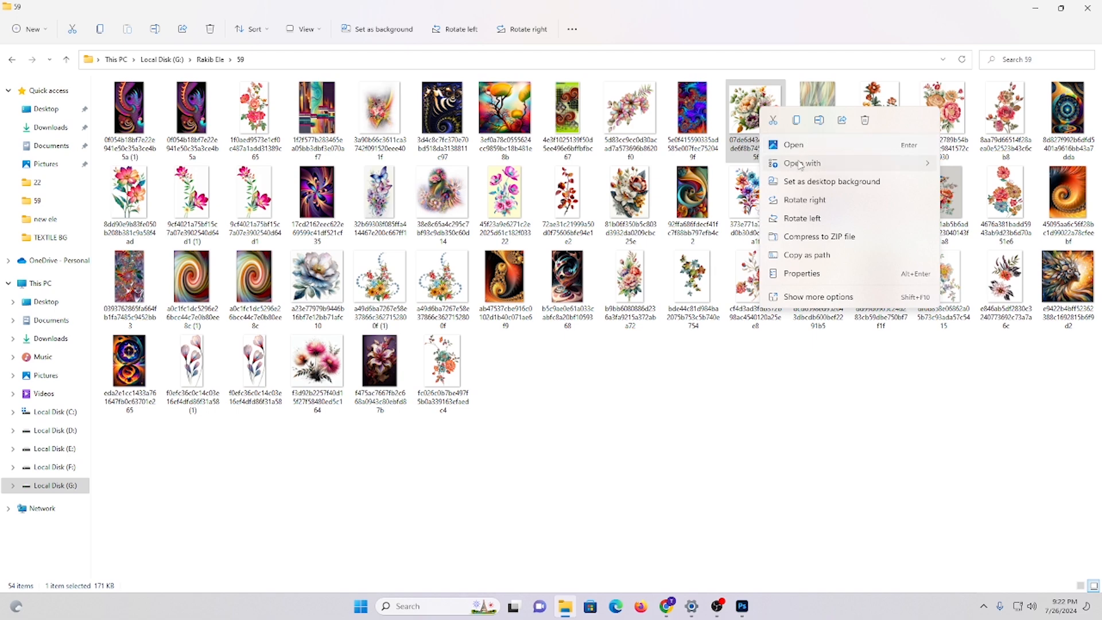
pyautogui.moveTo(810, 163)
pyautogui.click(1005, 189)
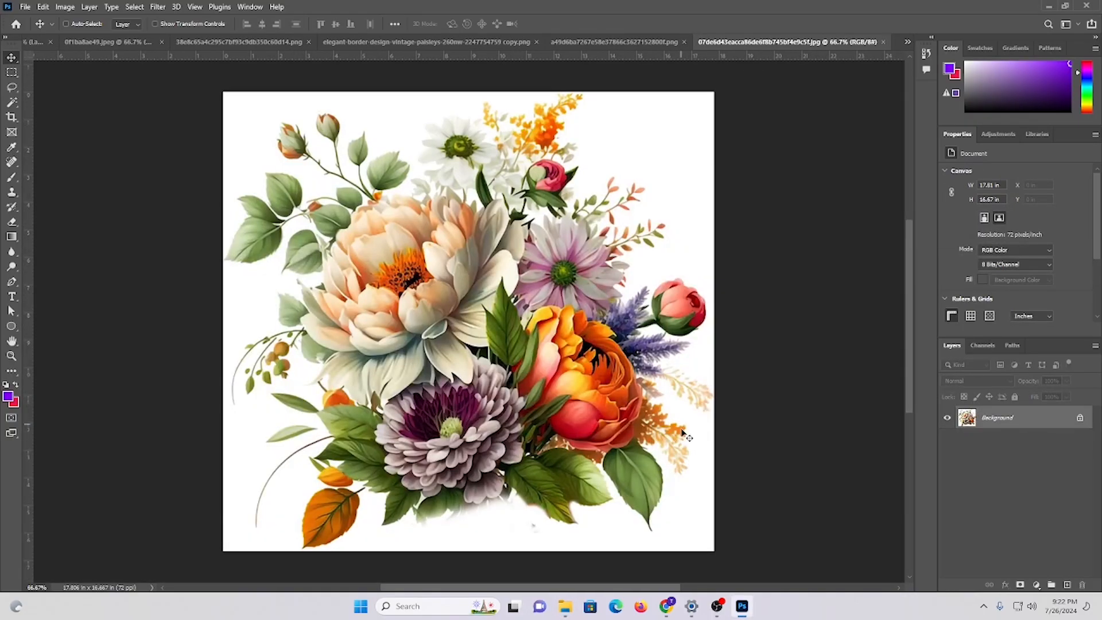
# - Preview the rust and yellow flower spray JPG from folder 59 in the photo viewer and close it
pyautogui.click(566, 606)
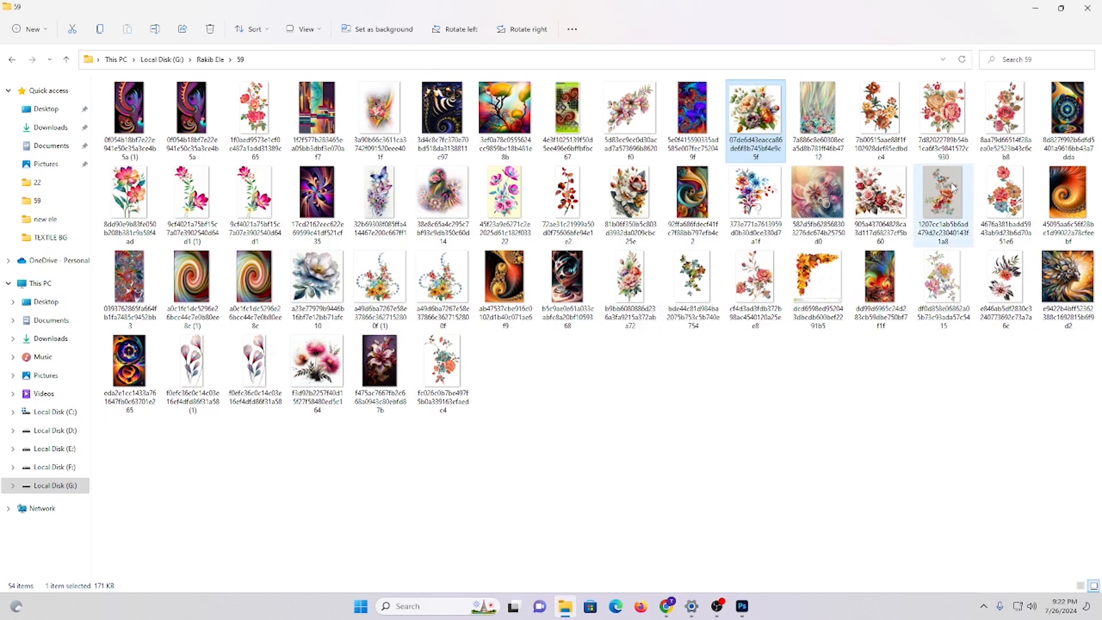
pyautogui.click(883, 107)
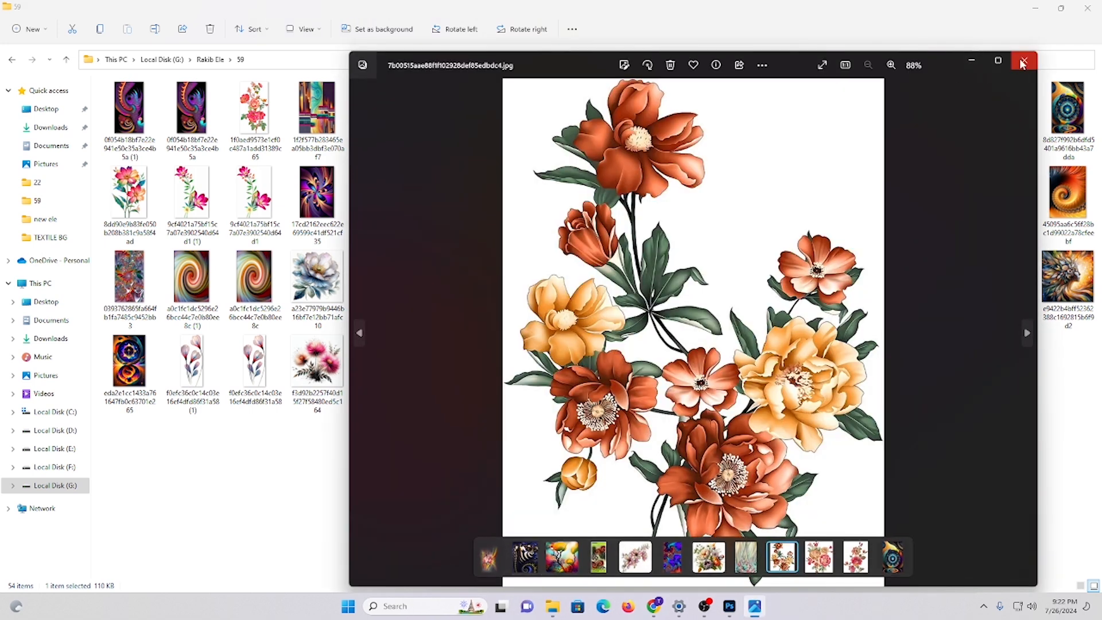
pyautogui.click(1023, 62)
# - Open the grey-background floral branch image from folder 59 in Photoshop 2024
pyautogui.click(943, 195)
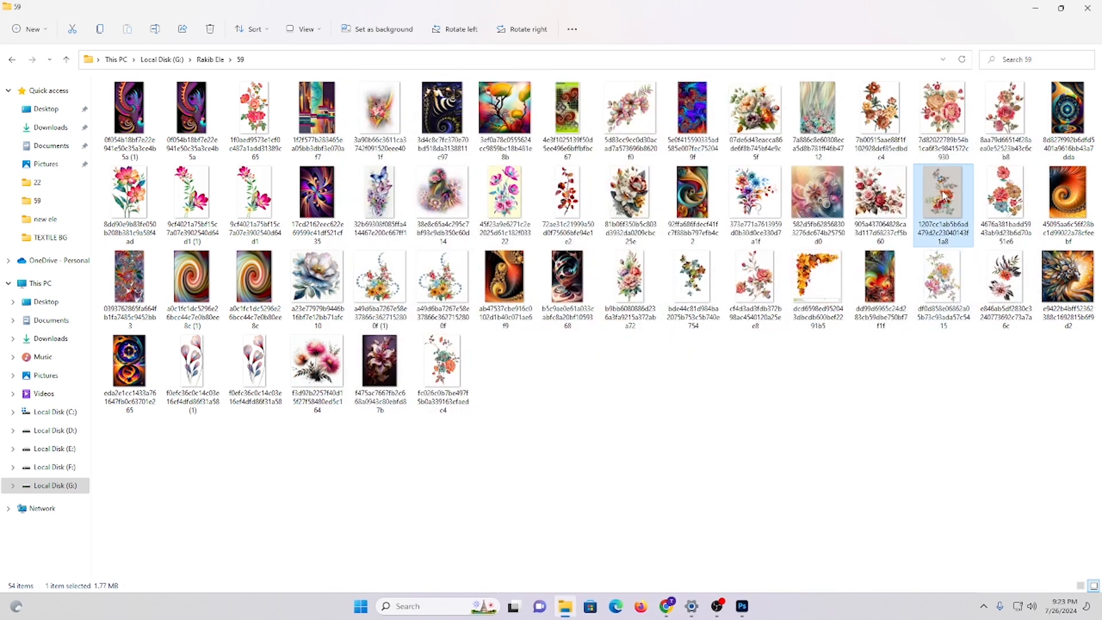
pyautogui.rightClick(944, 195)
pyautogui.moveTo(821, 248)
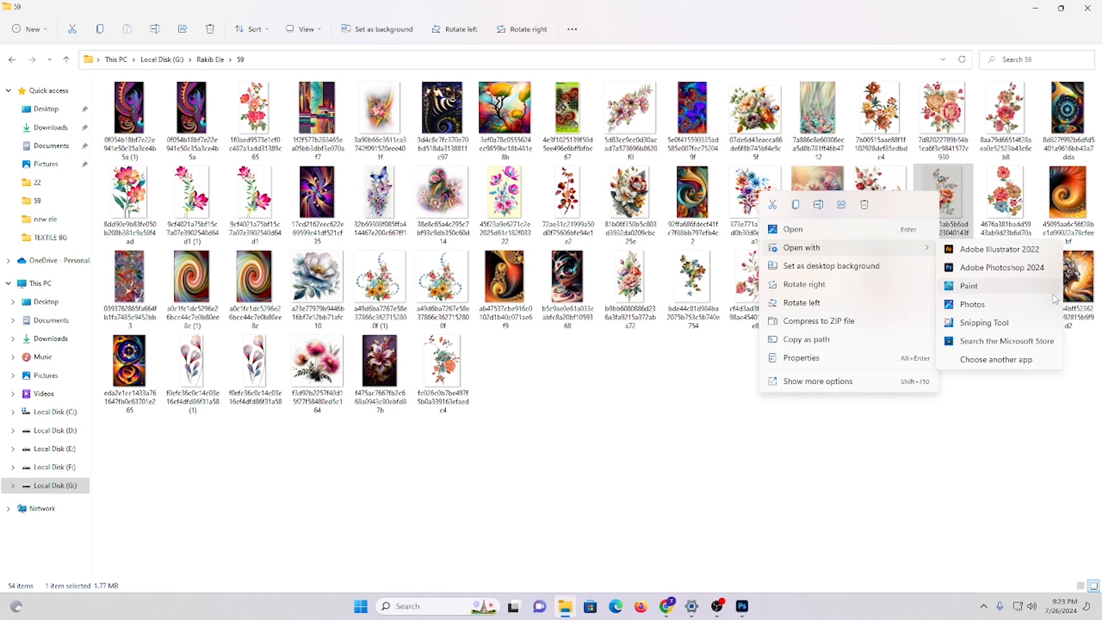
# - Open the grey-background floral JPG and the red autumn-leaf branch PNG from folder 59 in Adobe Photoshop 2024
pyautogui.click(991, 268)
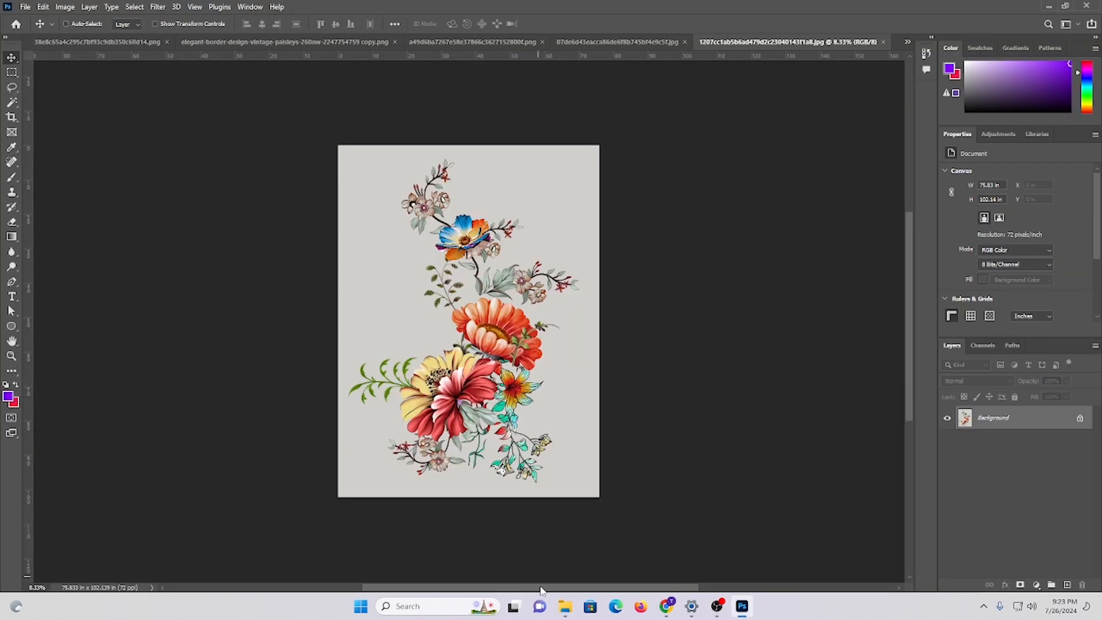
pyautogui.click(566, 607)
pyautogui.click(565, 214)
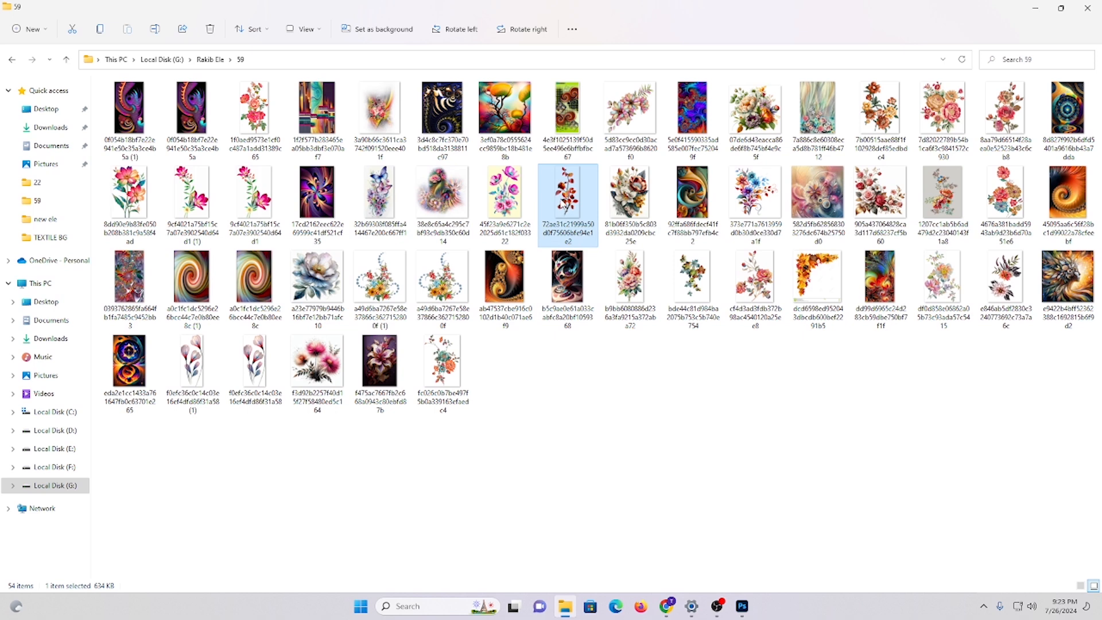
pyautogui.rightClick(564, 202)
pyautogui.moveTo(592, 256)
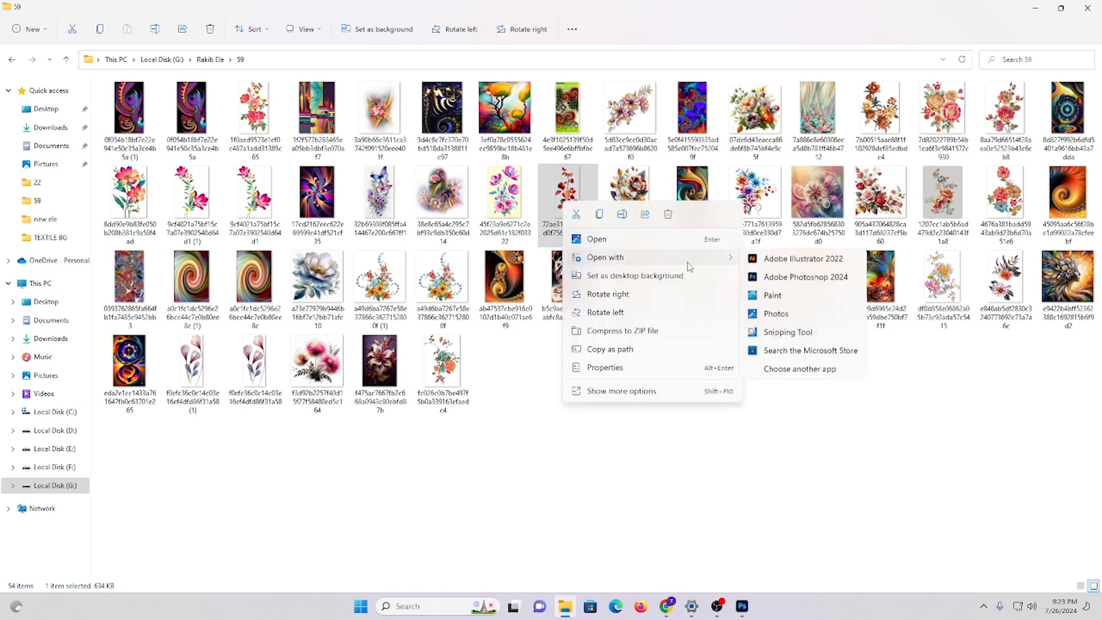
pyautogui.click(806, 278)
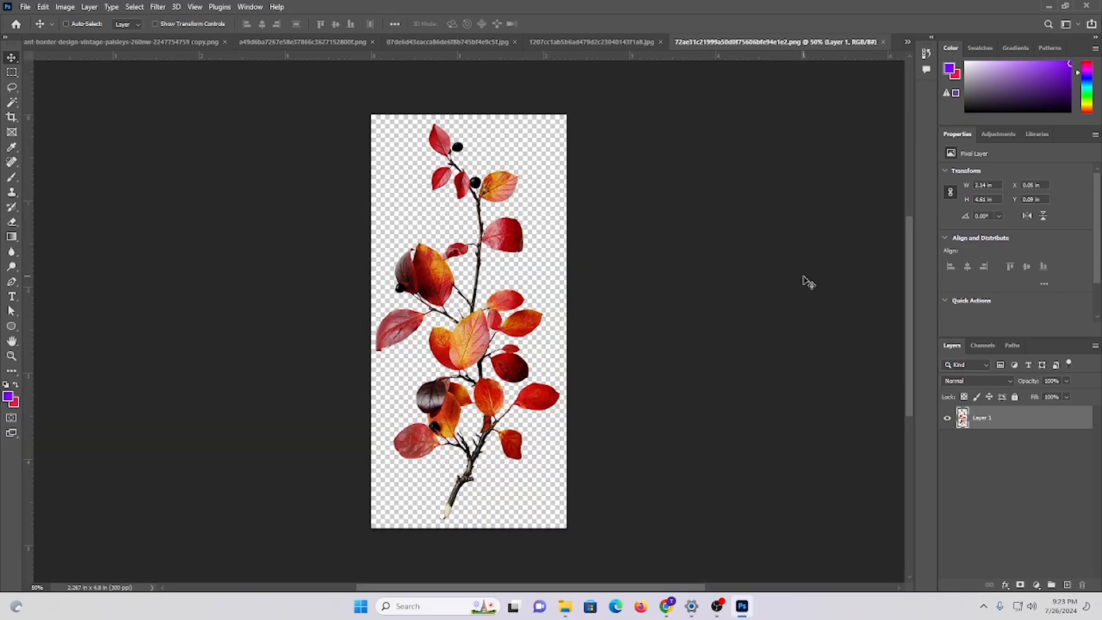
# - Open the image of the diagonal multicoloured daisy bouquet (5d83cc9cc0d30acad7a573696b8620f0) from folder 59 in Adobe Photoshop 2024
pyautogui.click(565, 606)
pyautogui.click(630, 118)
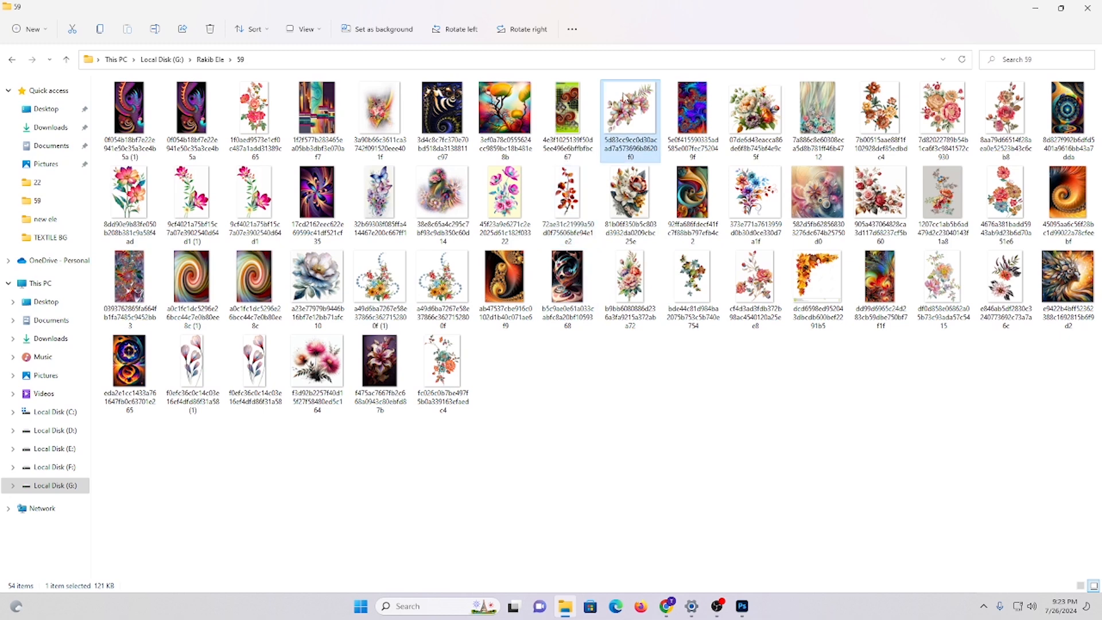
pyautogui.rightClick(625, 98)
pyautogui.moveTo(678, 151)
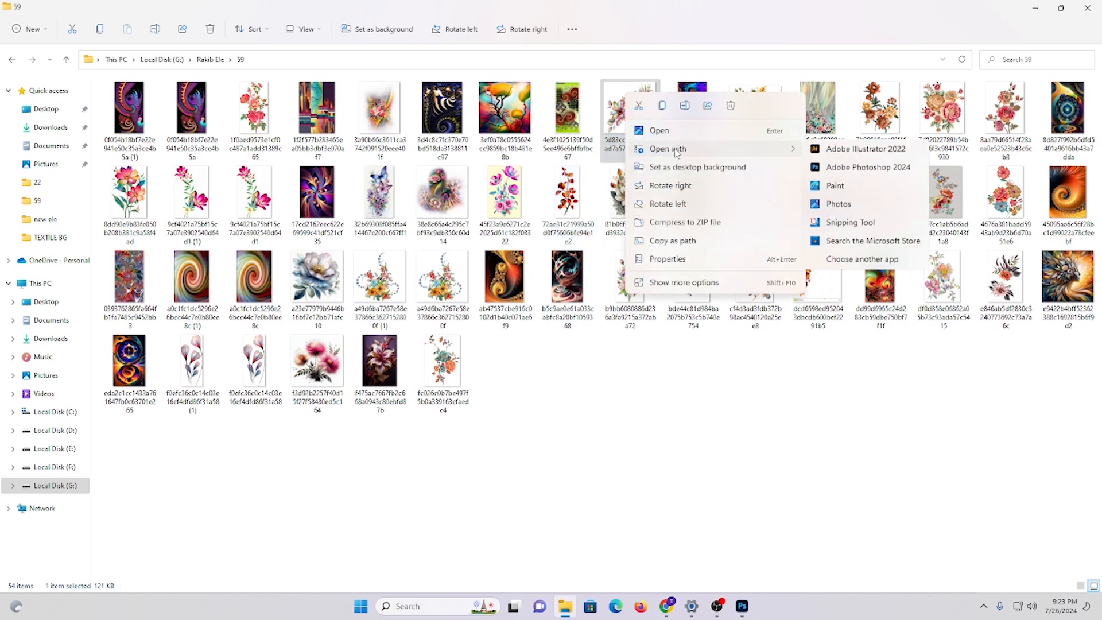
pyautogui.click(867, 169)
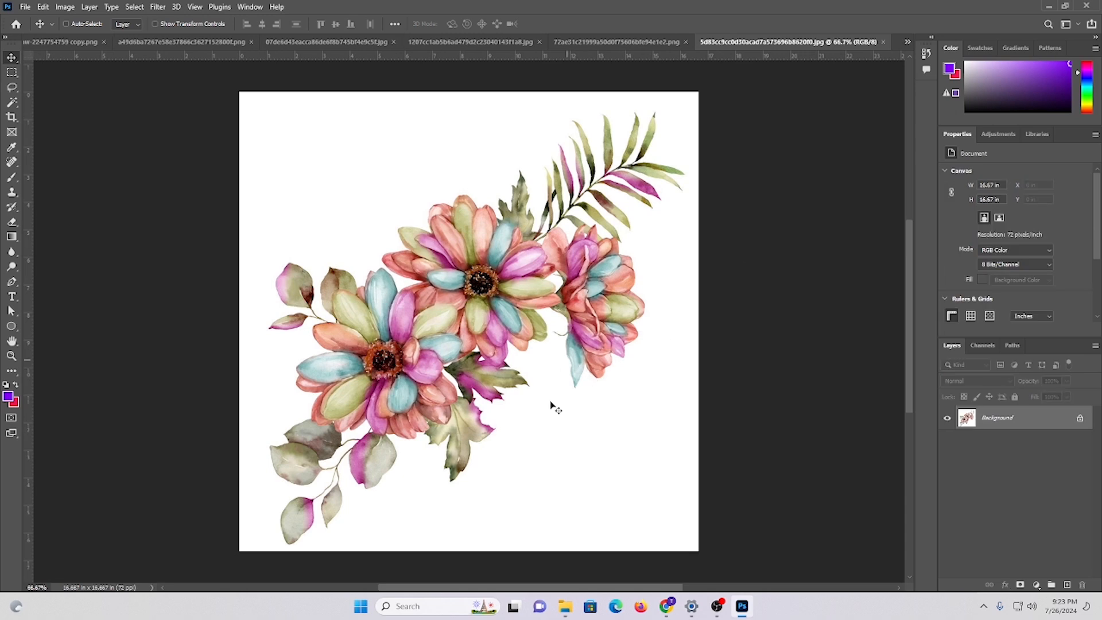
# - Open the bouquet PNG starting with 4676a381badd from folder 59 in Adobe Photoshop 2024
pyautogui.click(566, 606)
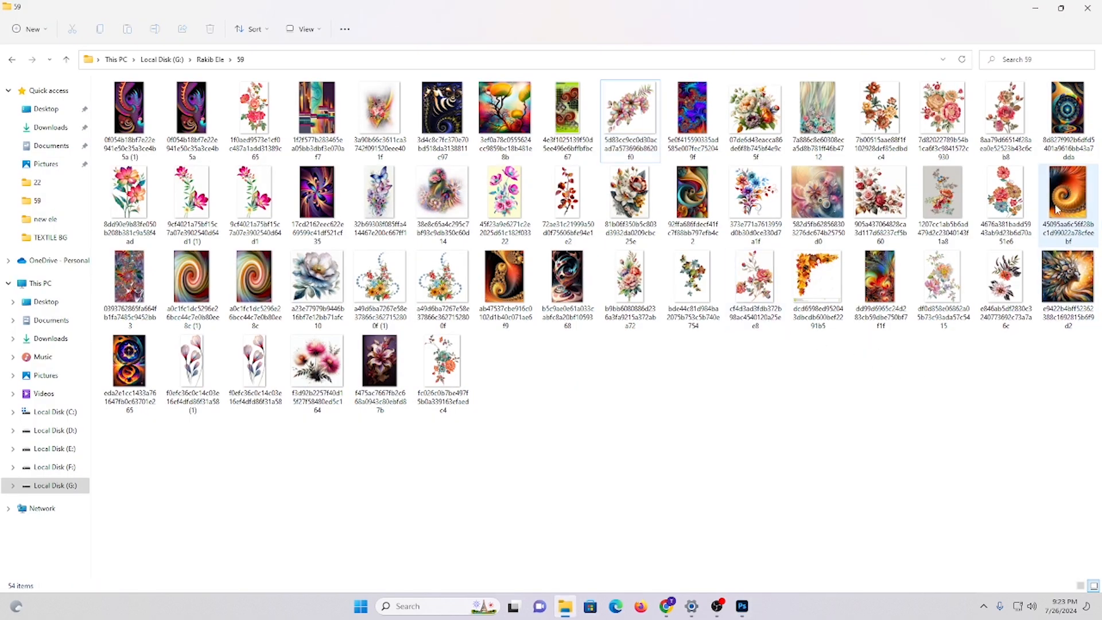
pyautogui.click(1004, 198)
pyautogui.rightClick(1001, 192)
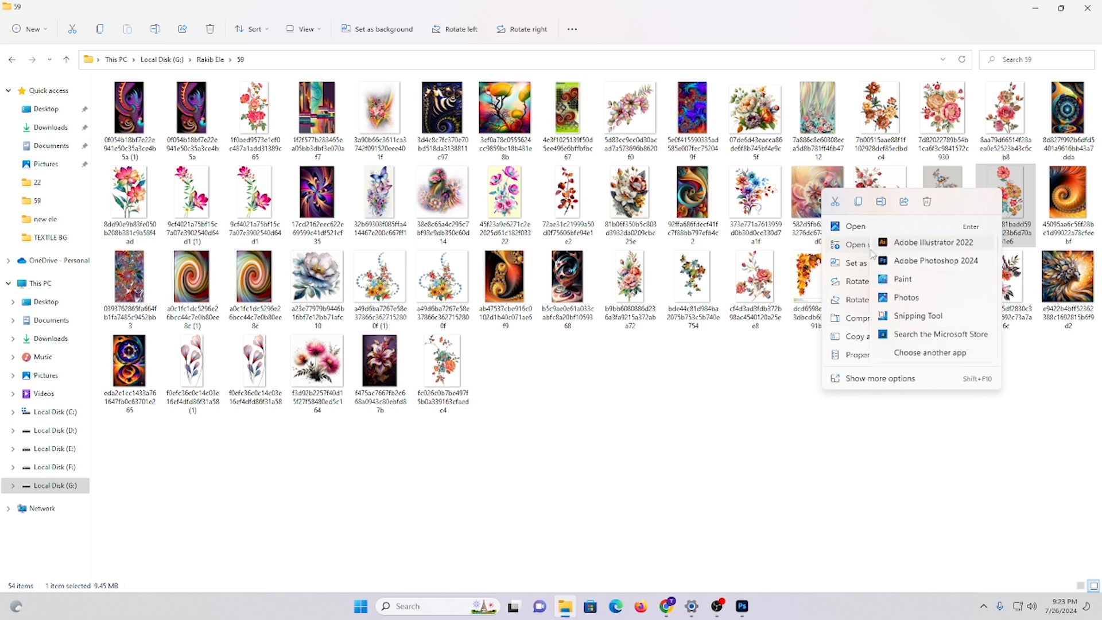
pyautogui.click(928, 264)
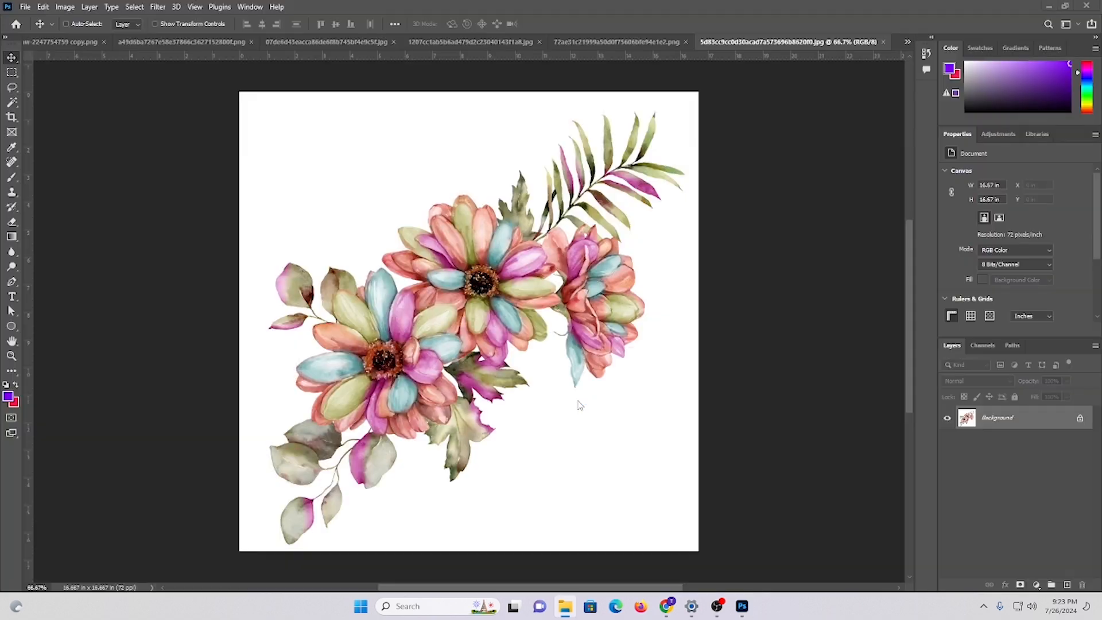
# - Open the dark-leaved floral PNG starting with e846ab5df2830c from folder 59 in Adobe Photoshop 2024
pyautogui.click(566, 606)
pyautogui.click(943, 415)
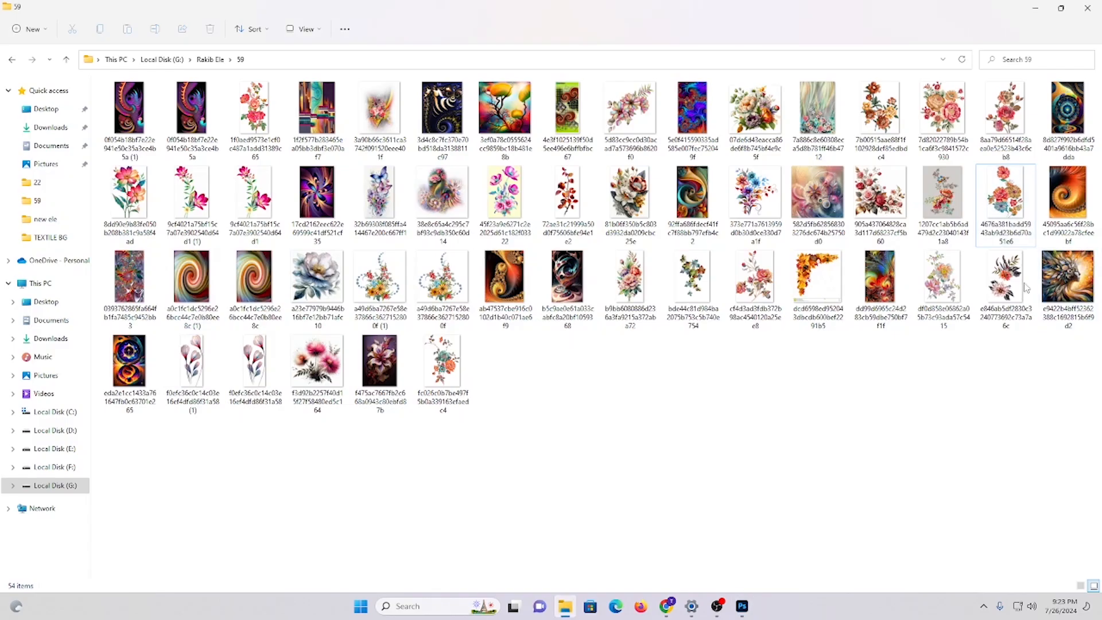
pyautogui.click(1005, 278)
pyautogui.rightClick(1003, 280)
pyautogui.moveTo(886, 337)
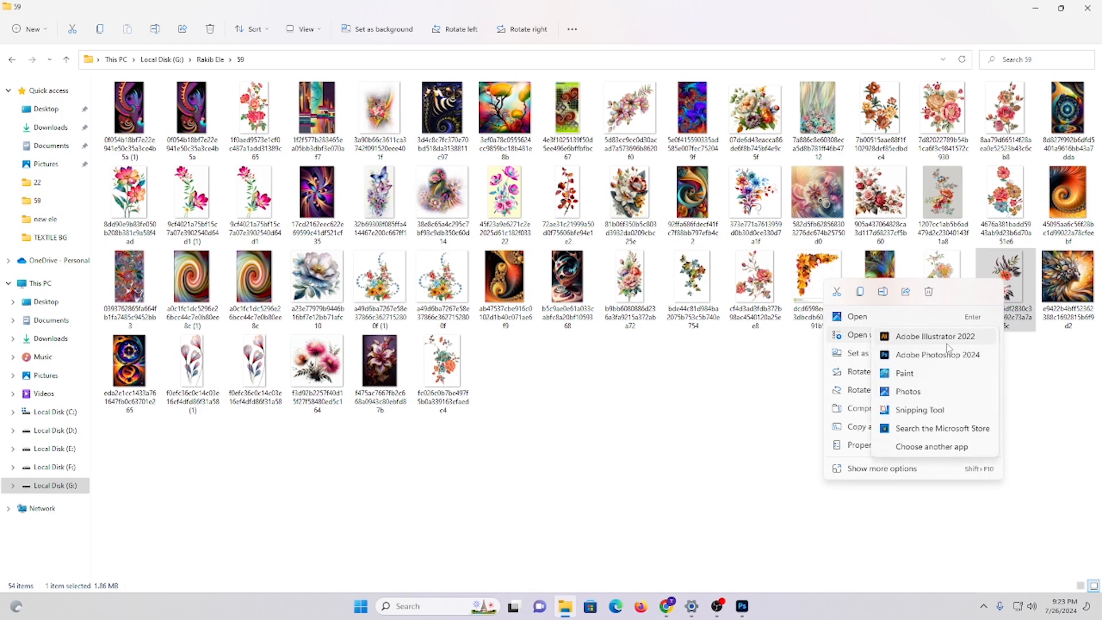
pyautogui.click(935, 356)
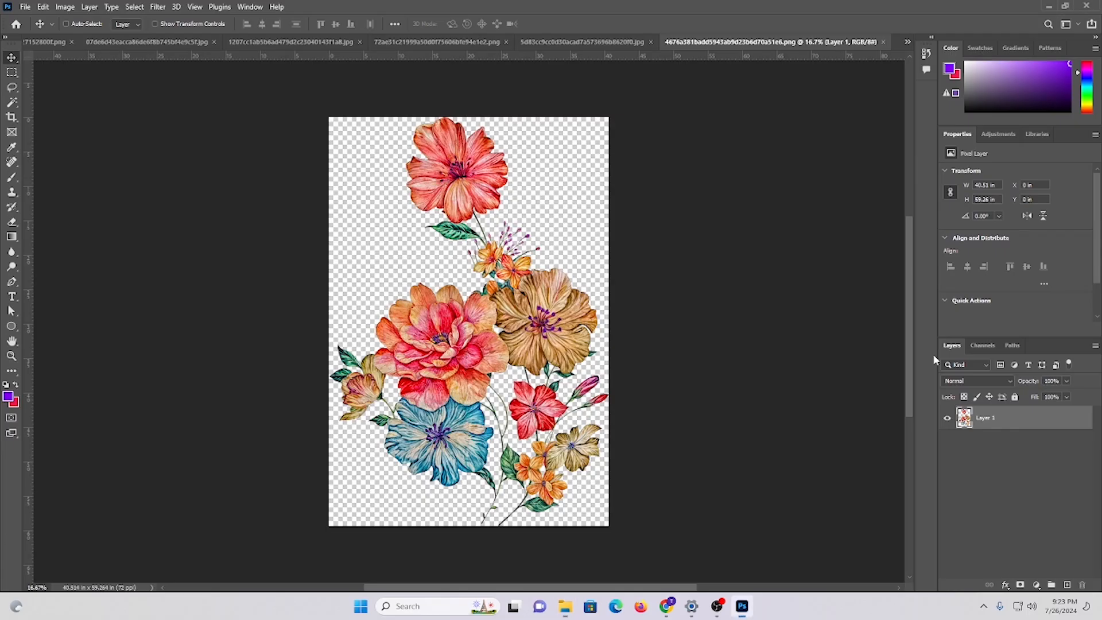
# - Open the pastel peony and berry PNG starting with df0d858e06862 from folder 59 in Adobe Photoshop 2024
pyautogui.click(568, 610)
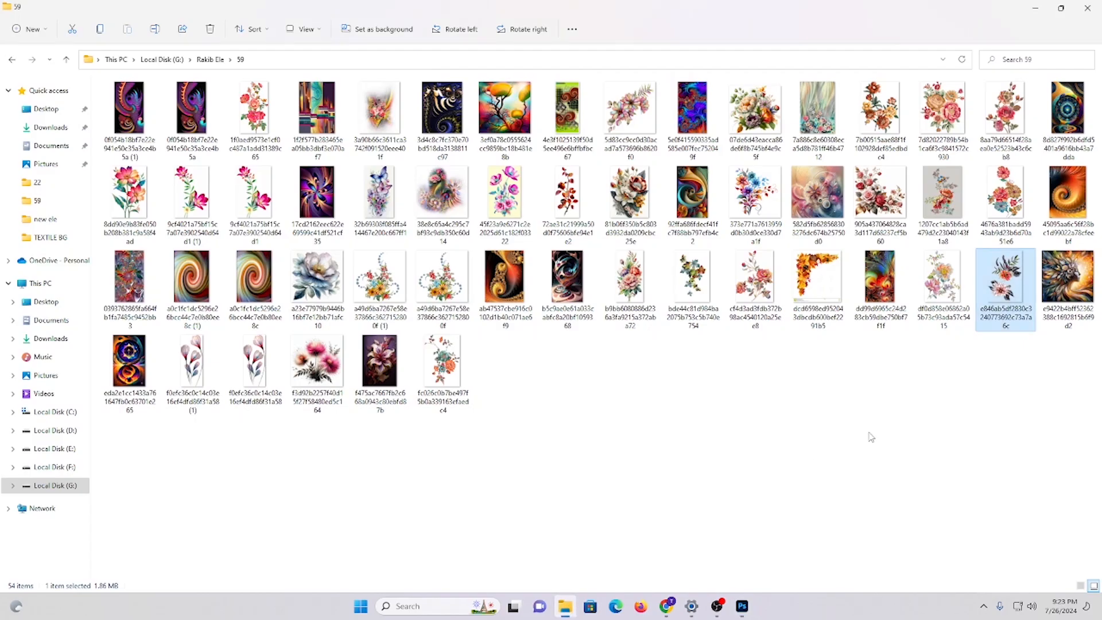
pyautogui.press('Left')
pyautogui.rightClick(934, 295)
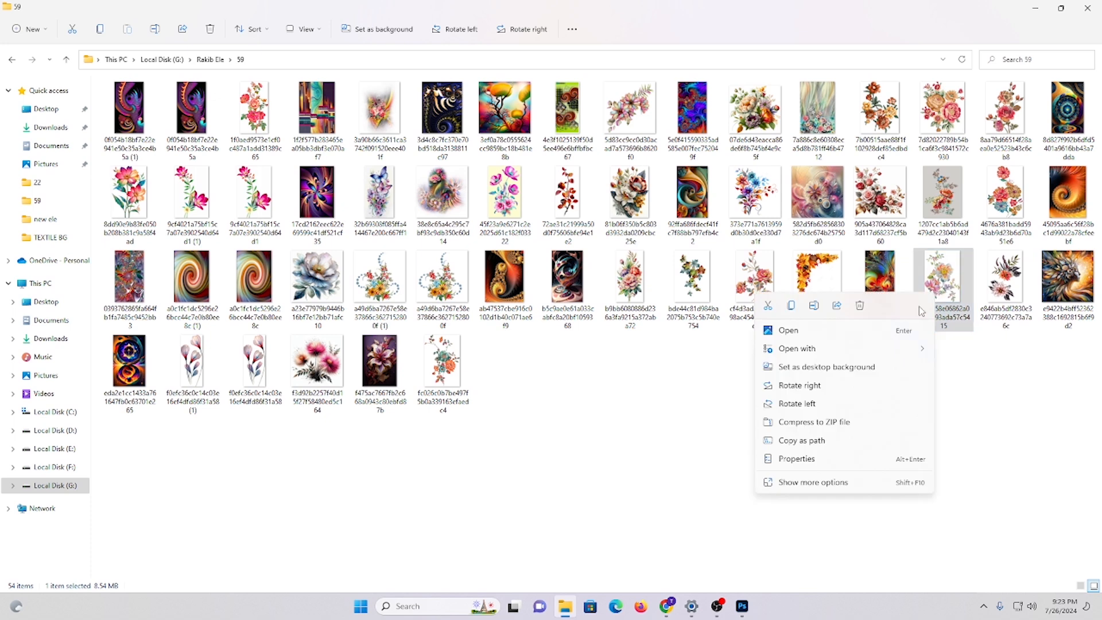
pyautogui.moveTo(844, 348)
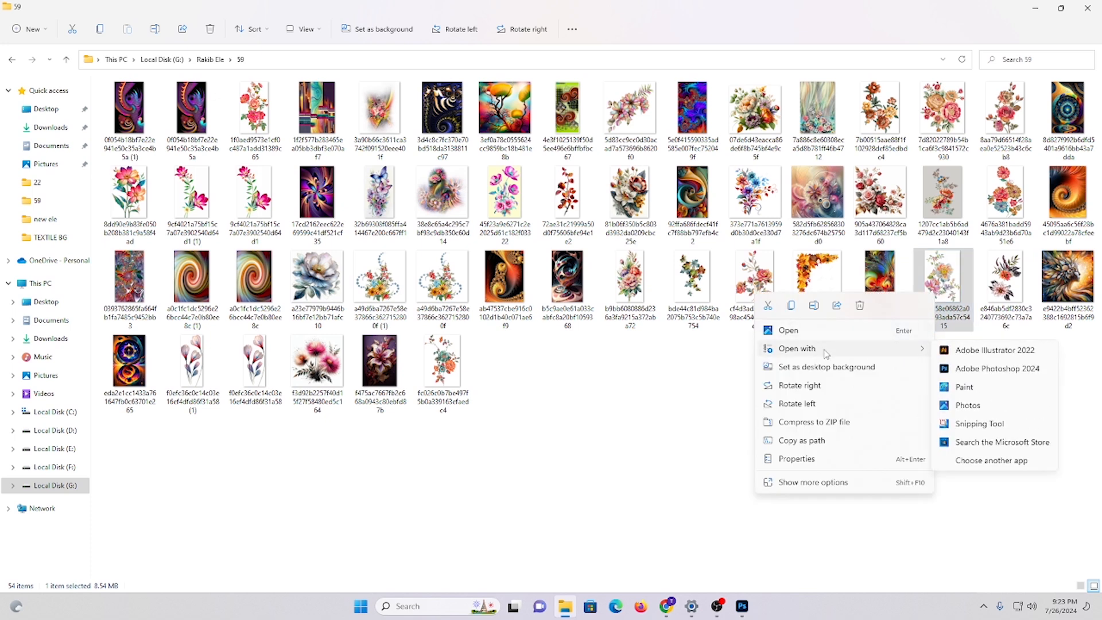
pyautogui.click(959, 372)
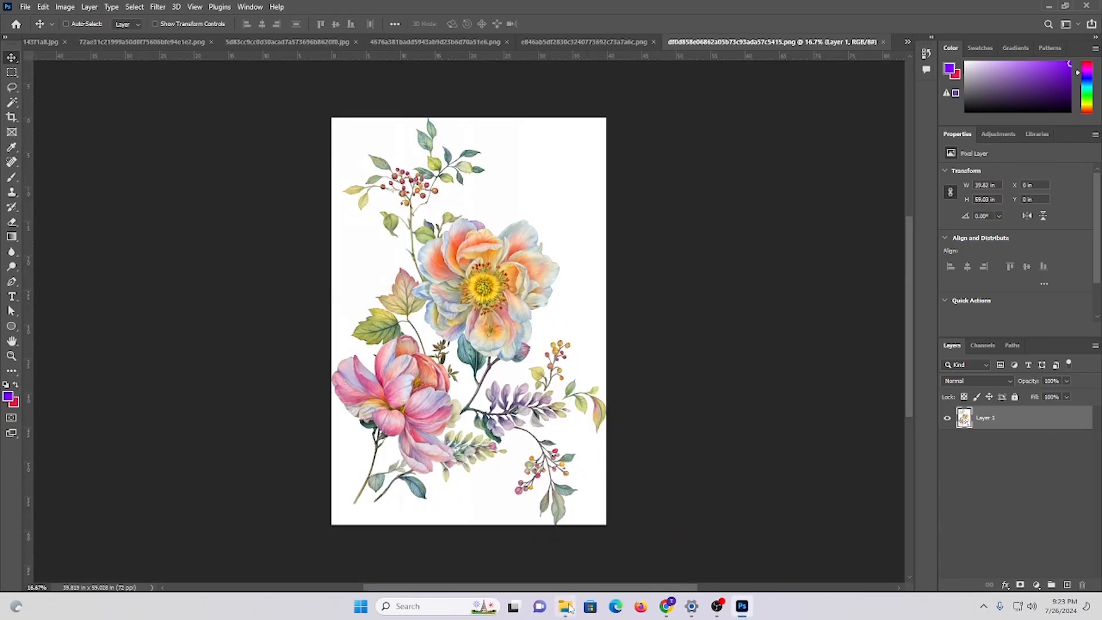
# - Open the teal and orange floral PNG starting with fc026c0b7be497f from folder 59 in Photoshop and fit it to the screen
pyautogui.click(567, 609)
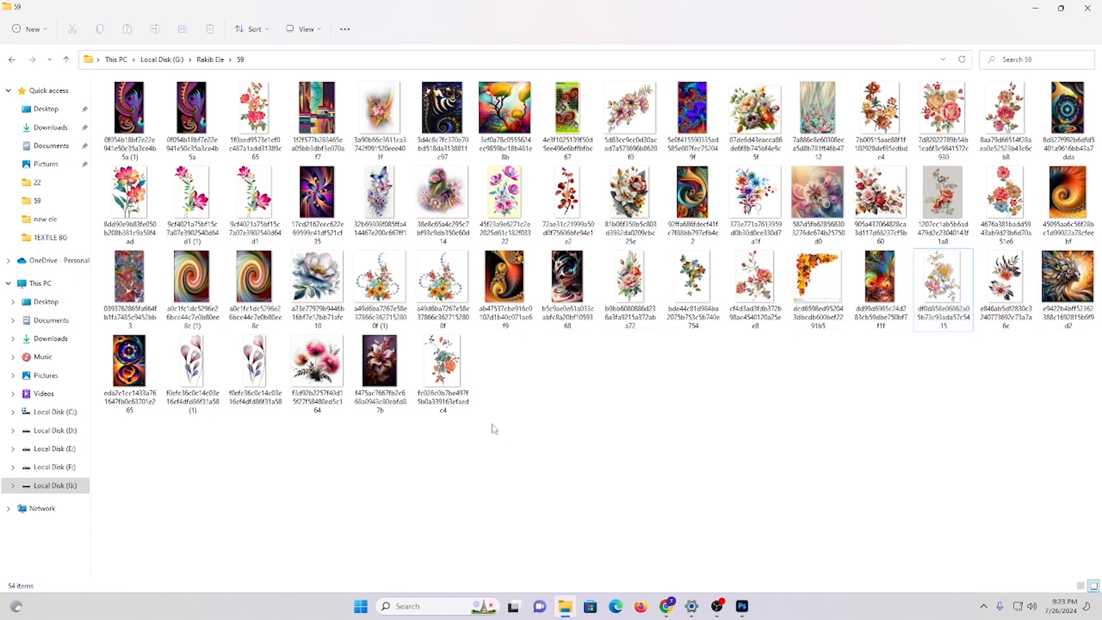
pyautogui.click(451, 358)
pyautogui.rightClick(451, 357)
pyautogui.moveTo(519, 413)
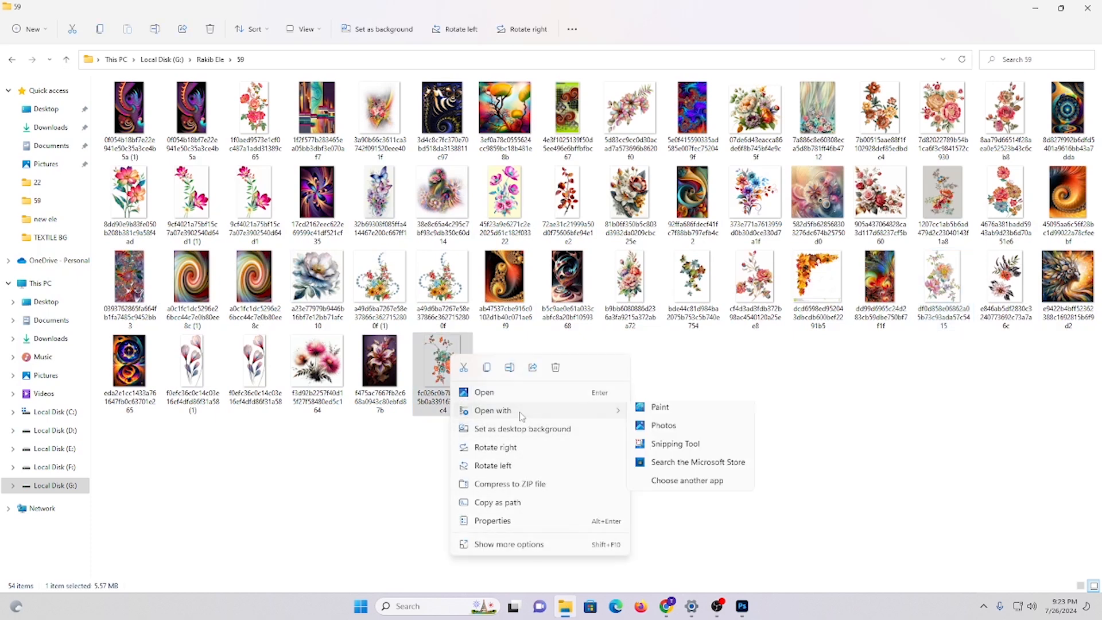
pyautogui.click(708, 433)
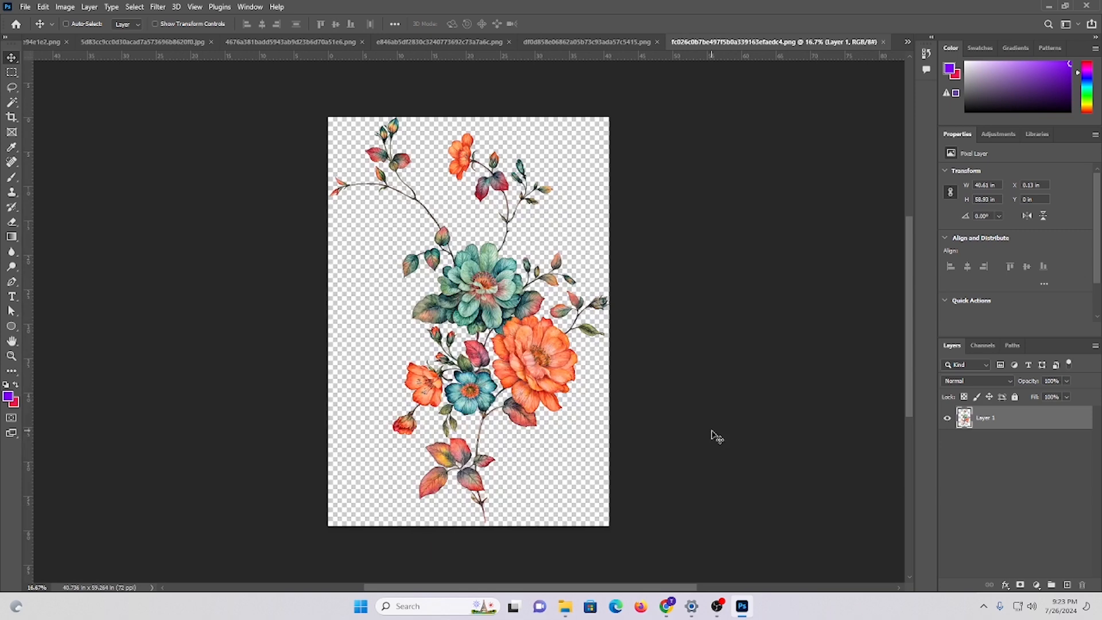
pyautogui.hotkey('ctrl', '0')
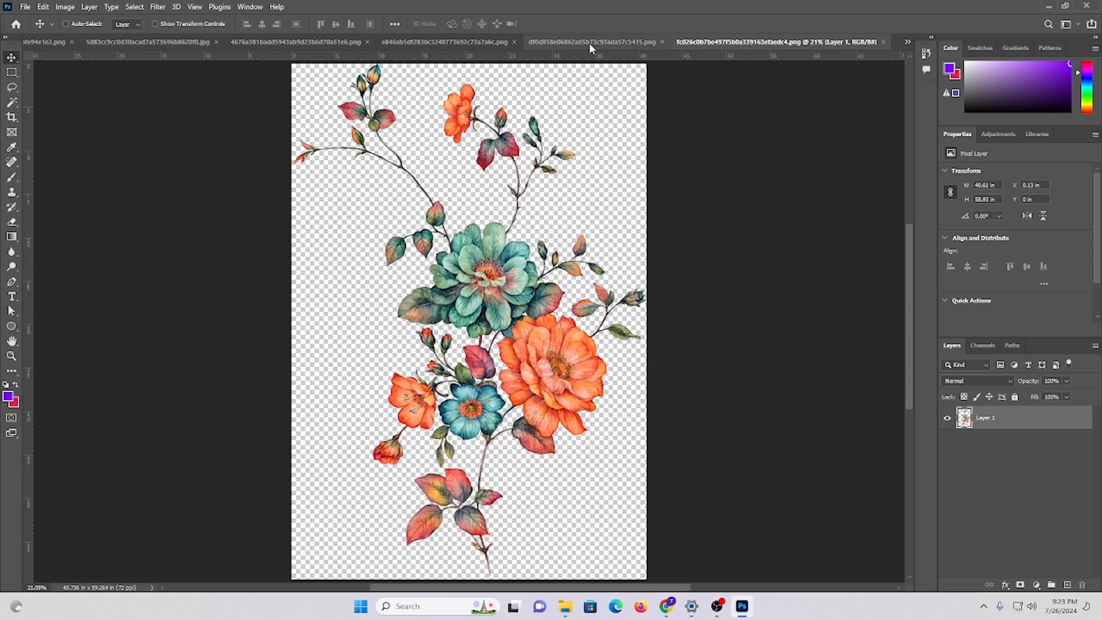
# - Set the resolution of the pastel peony and berry image to 200 pixels/inch with resampling on
pyautogui.click(589, 42)
pyautogui.hotkey('ctrl', '0')
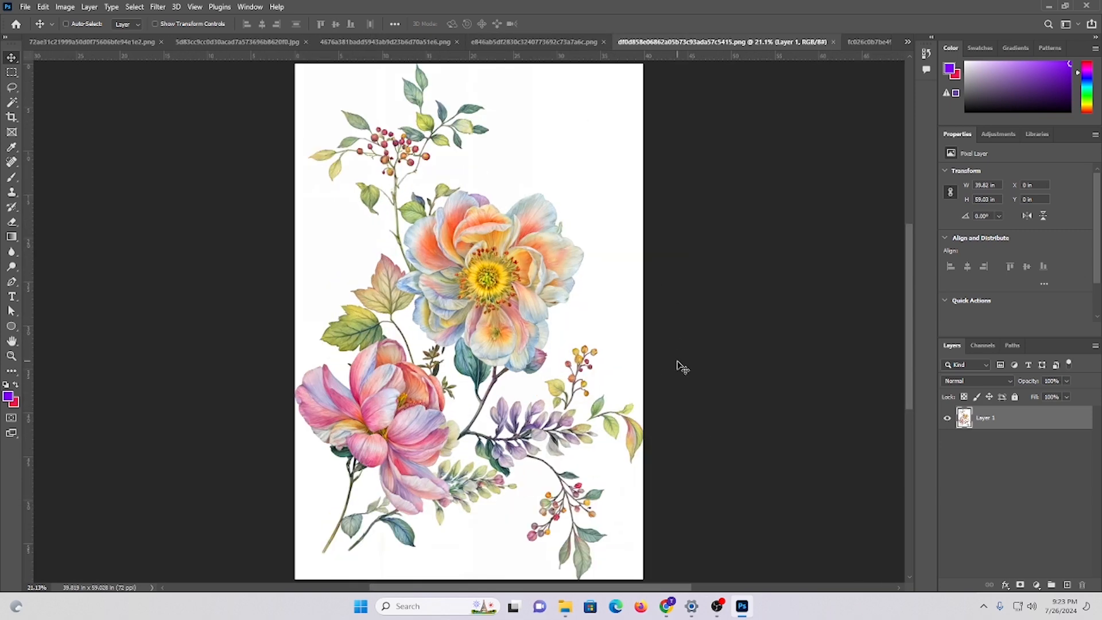
pyautogui.hotkey('ctrl', 'alt', 'i')
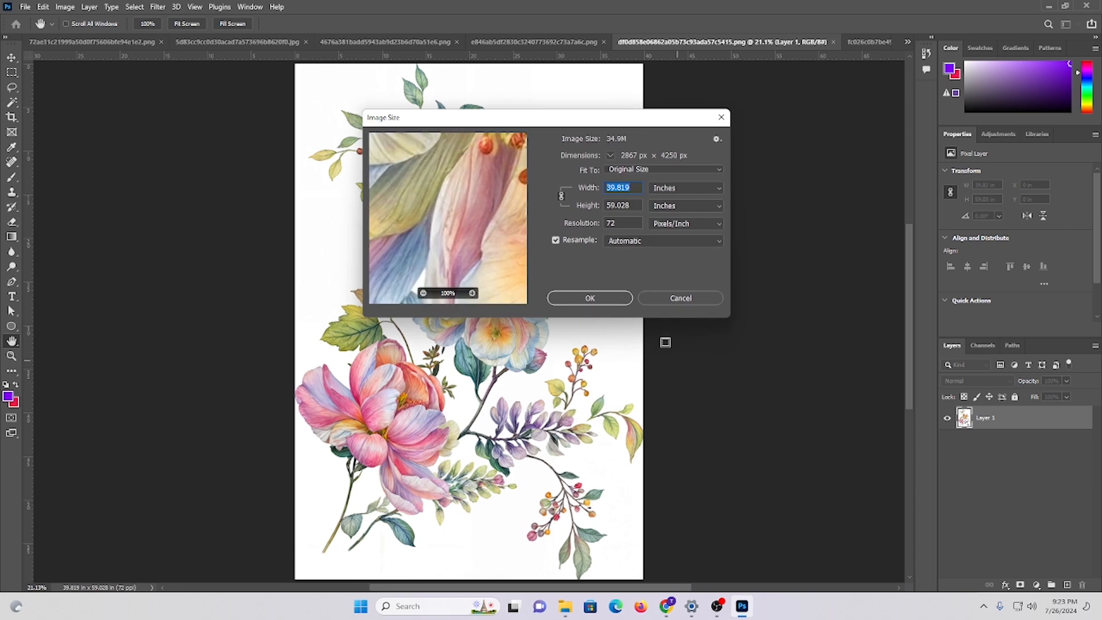
pyautogui.write('300')
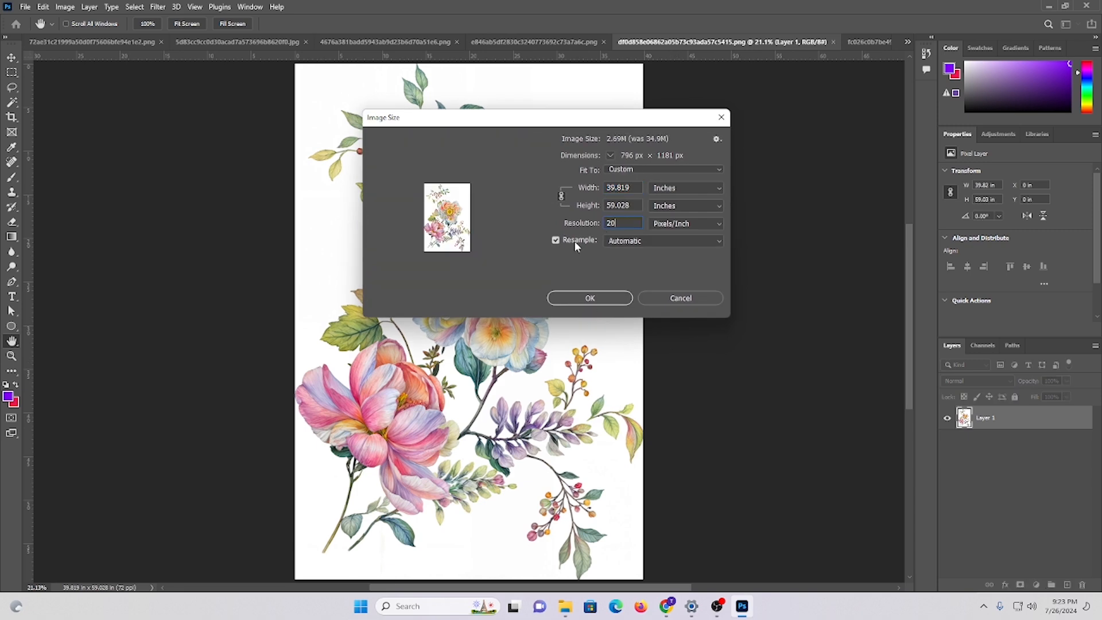
pyautogui.press('Return')
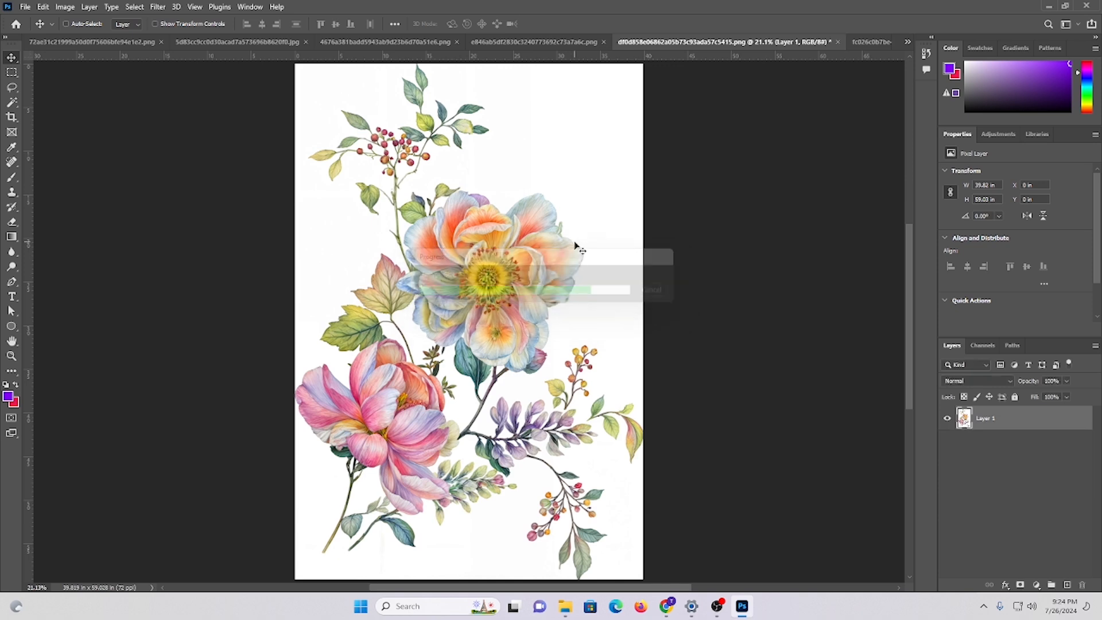
pyautogui.hotkey('ctrl', '0')
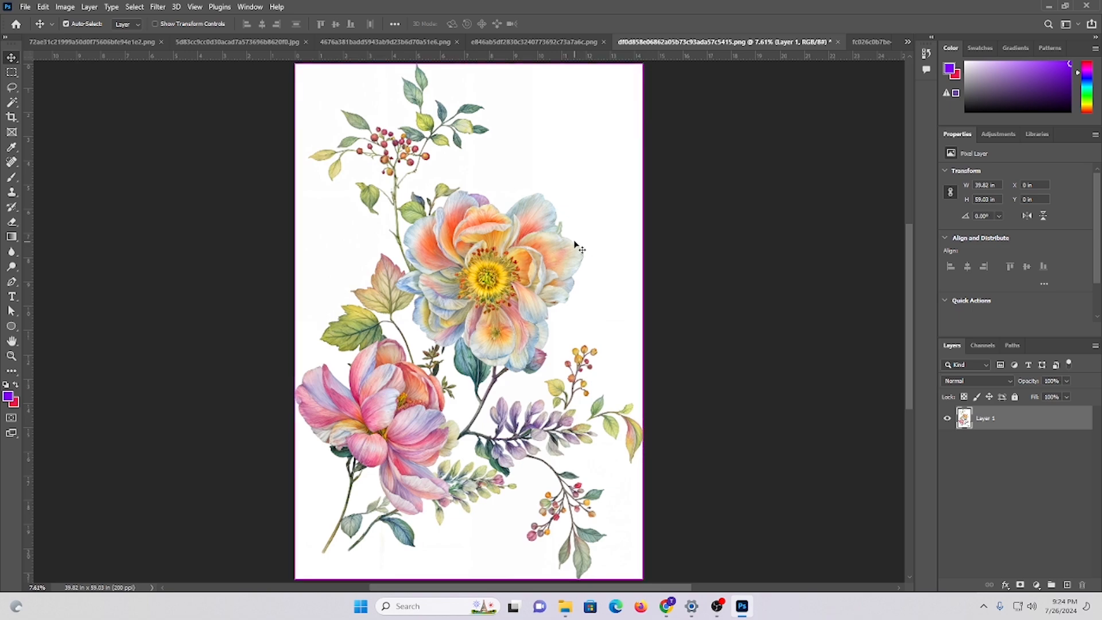
# - Duplicate Layer 1 and darken the copy with Curves, moving an RGB curve point to input 186, output 89
pyautogui.scroll(4, 511, 271)
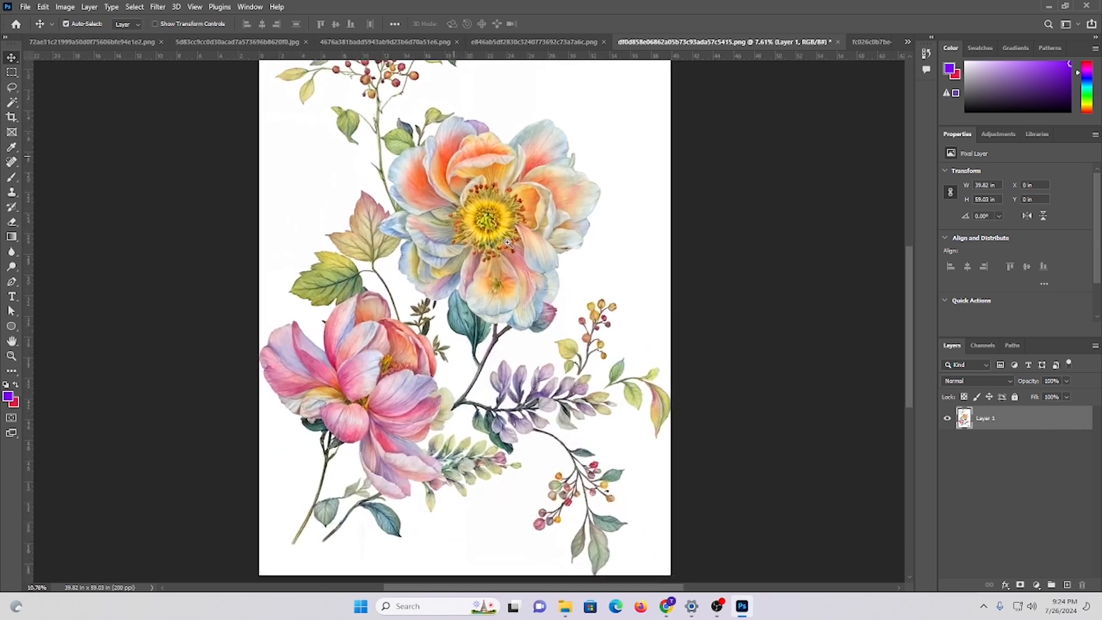
pyautogui.scroll(-3, 497, 263)
pyautogui.hotkey('ctrl', 'j')
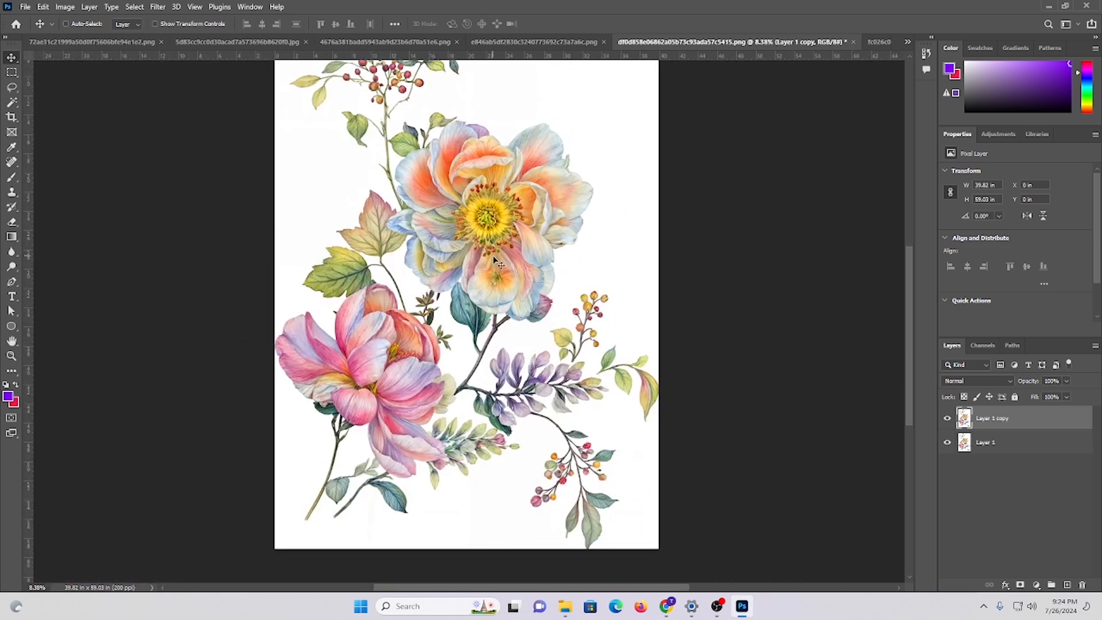
pyautogui.press('ctrl')
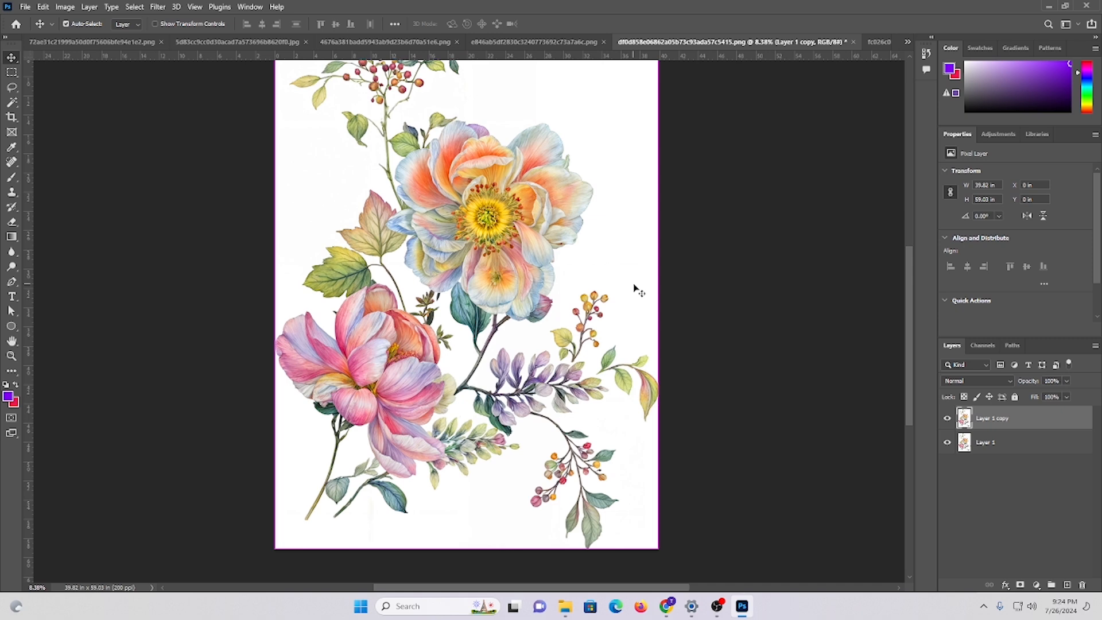
pyautogui.hotkey('ctrl', 'm')
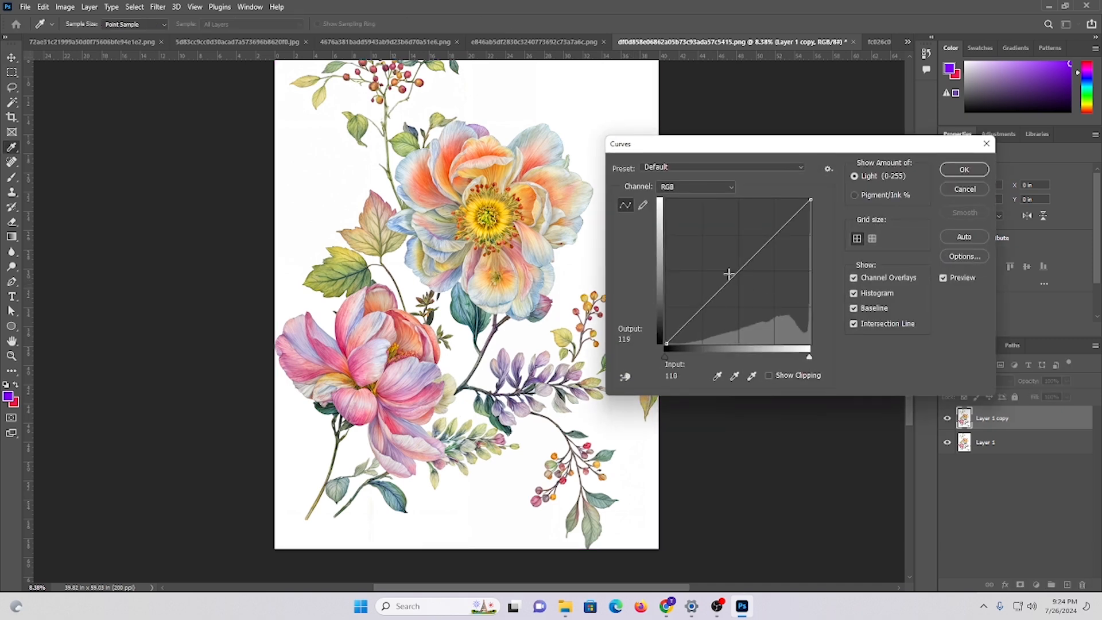
pyautogui.moveTo(740, 272); pyautogui.dragTo(772, 292)
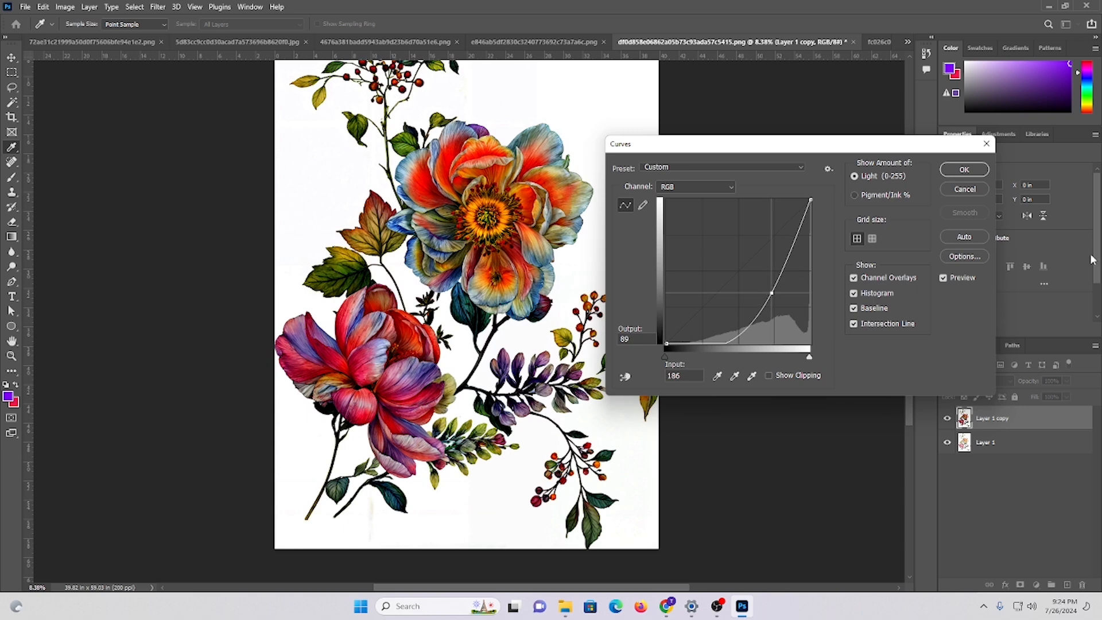
pyautogui.click(965, 169)
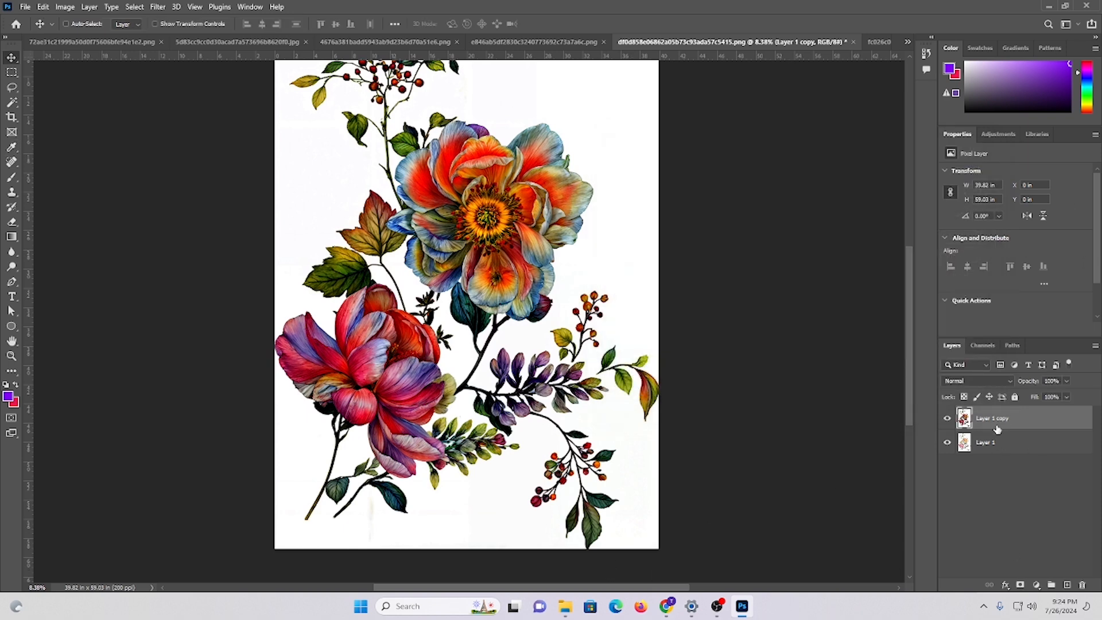
# - Select the white background around the flowers on Layer 1 copy with the Magic Wand at tolerance 32
pyautogui.click(11, 103)
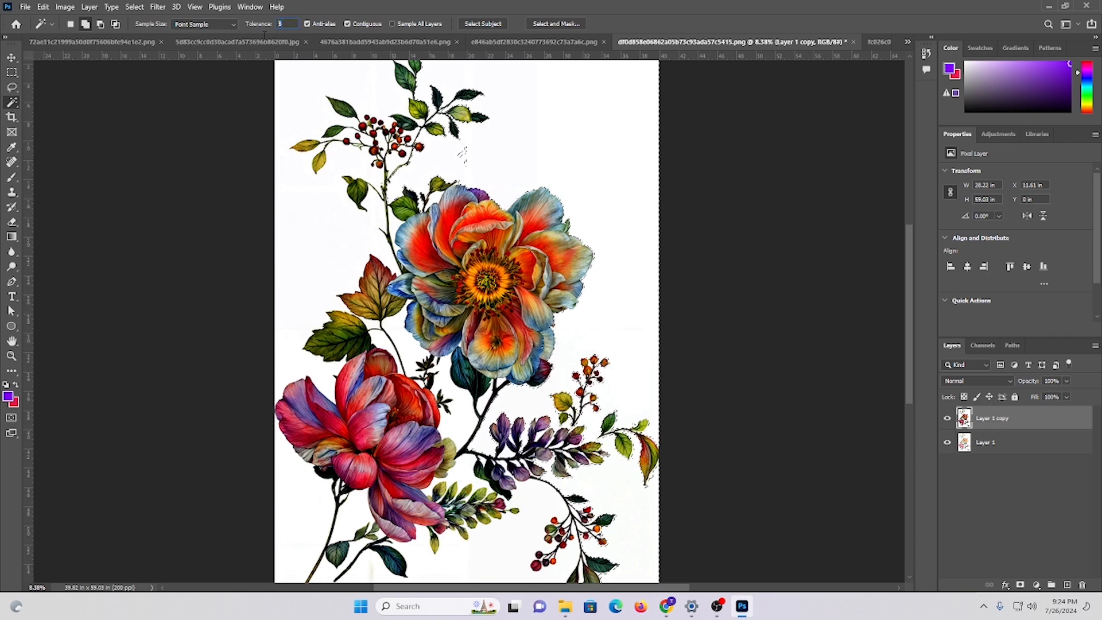
pyautogui.hotkey('ctrl', 'd')
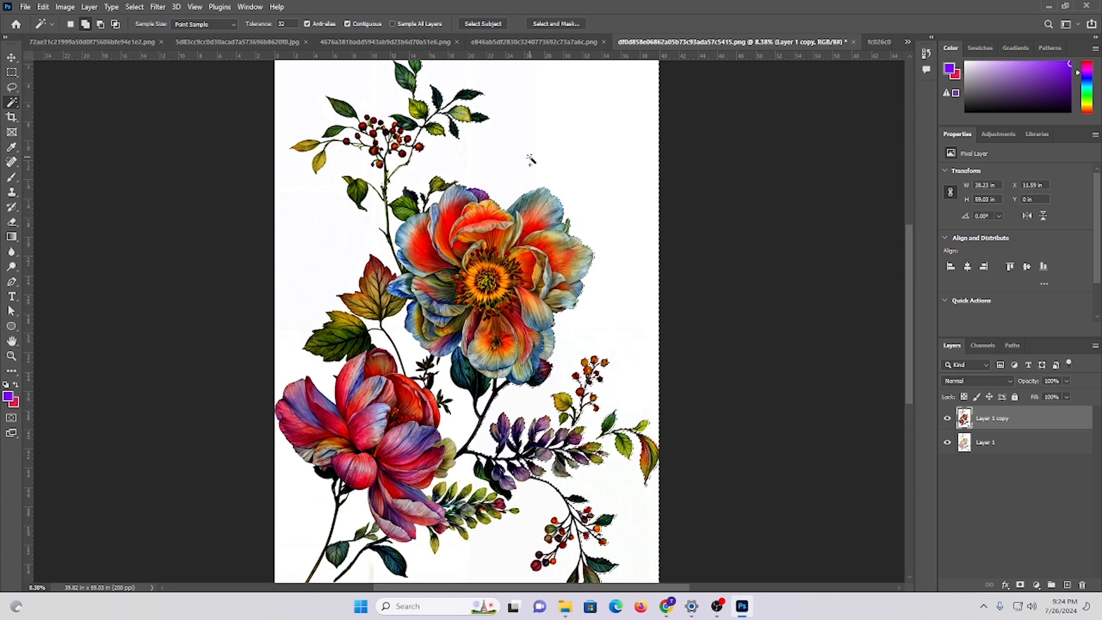
pyautogui.scroll(2, 531, 160)
pyautogui.moveTo(376, 120); pyautogui.dragTo(405, 208)
pyautogui.click(350, 143)
pyautogui.moveTo(295, 414); pyautogui.dragTo(344, 88)
pyautogui.moveTo(420, 371); pyautogui.dragTo(409, 223)
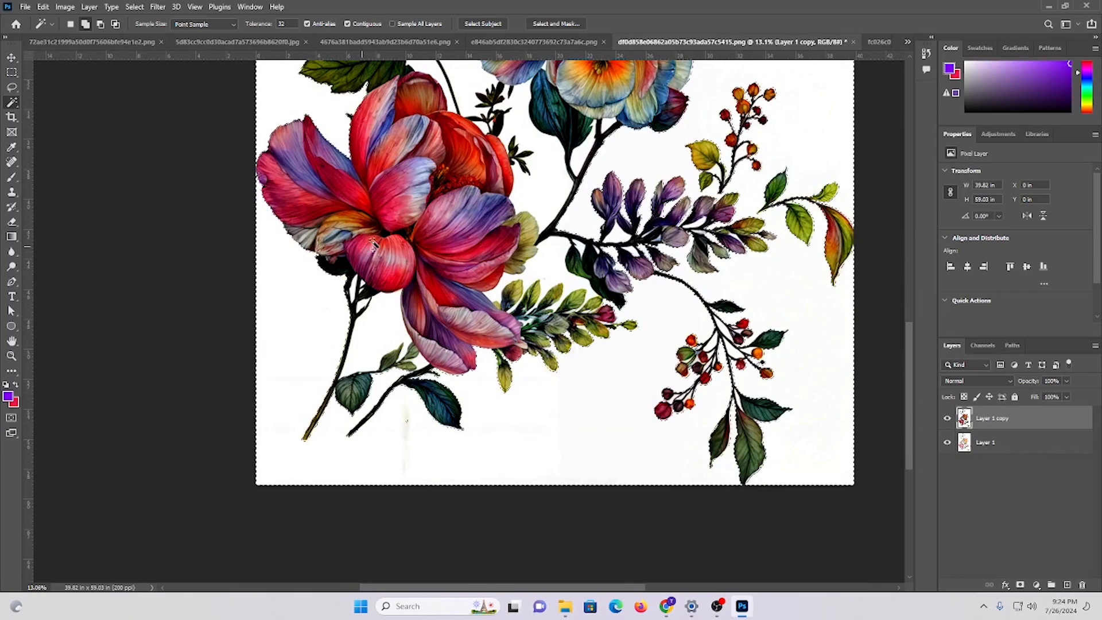
# - Delete the selected white background from both Layer 1 copy and Layer 1 and clear the selection
pyautogui.scroll(1, 289, 186)
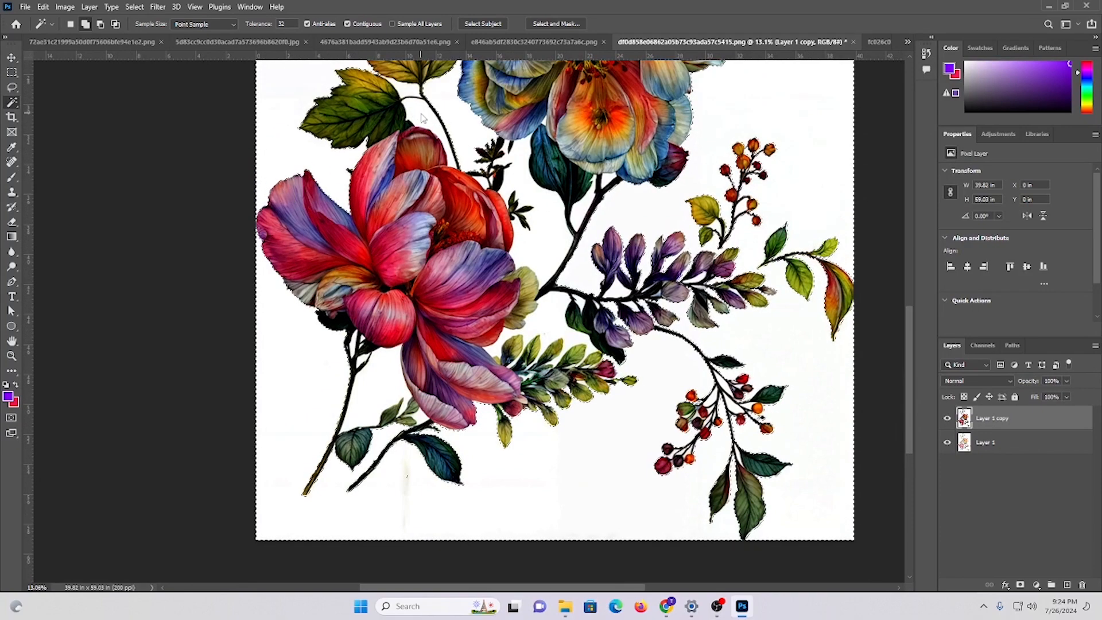
pyautogui.scroll(1, 637, 246)
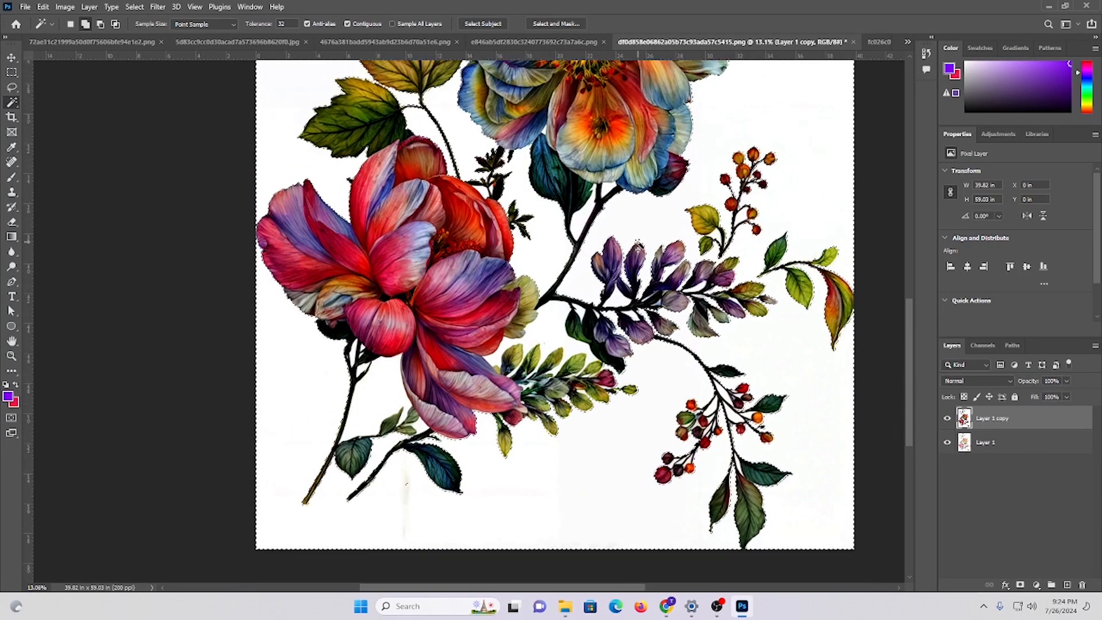
pyautogui.scroll(1, 637, 247)
pyautogui.scroll(-2, 653, 350)
pyautogui.moveTo(386, 346); pyautogui.dragTo(400, 388)
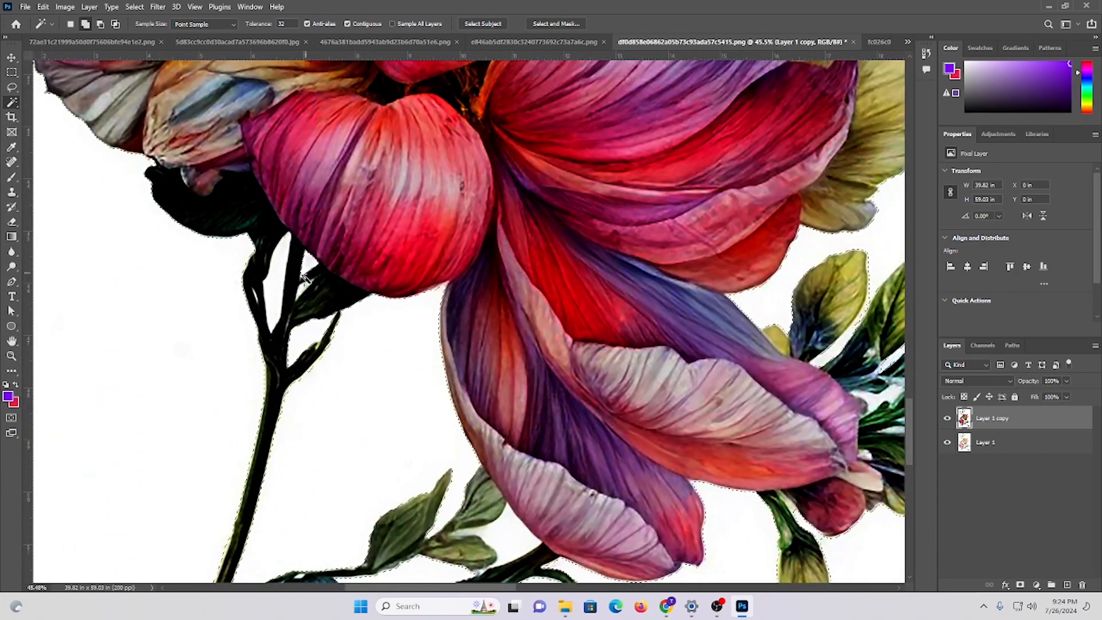
pyautogui.moveTo(330, 287); pyautogui.dragTo(274, 275)
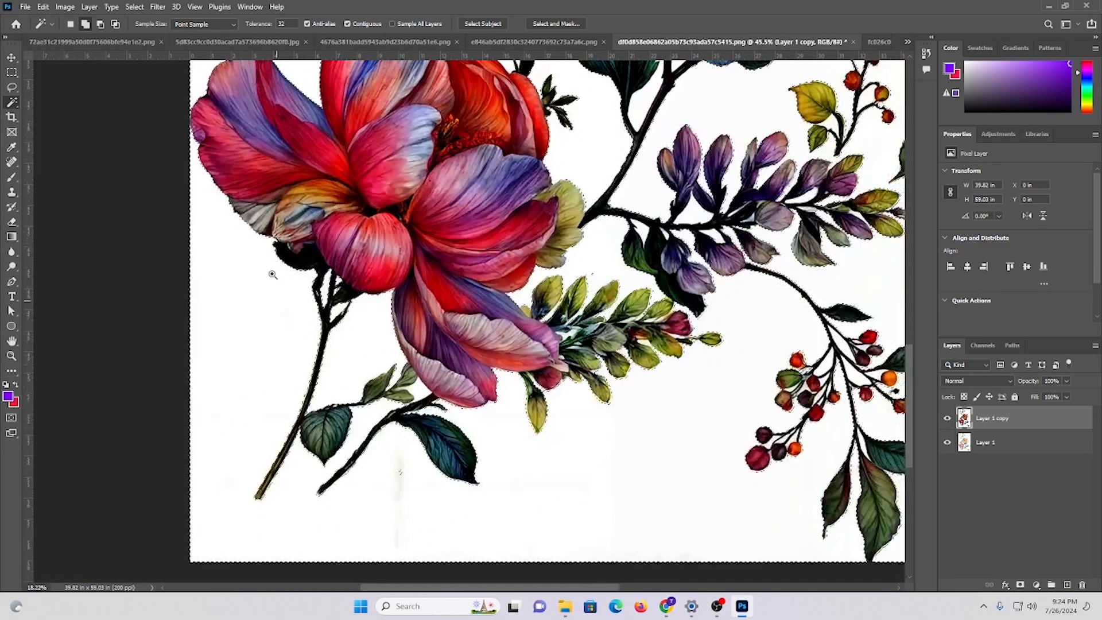
pyautogui.moveTo(648, 274); pyautogui.dragTo(211, 351)
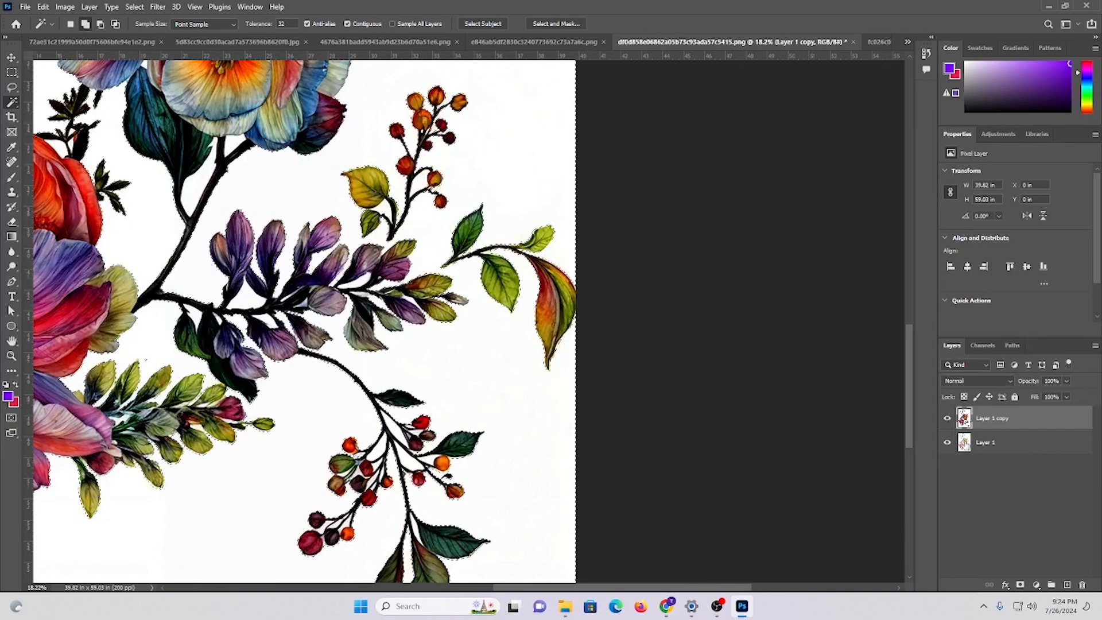
pyautogui.click(1001, 444)
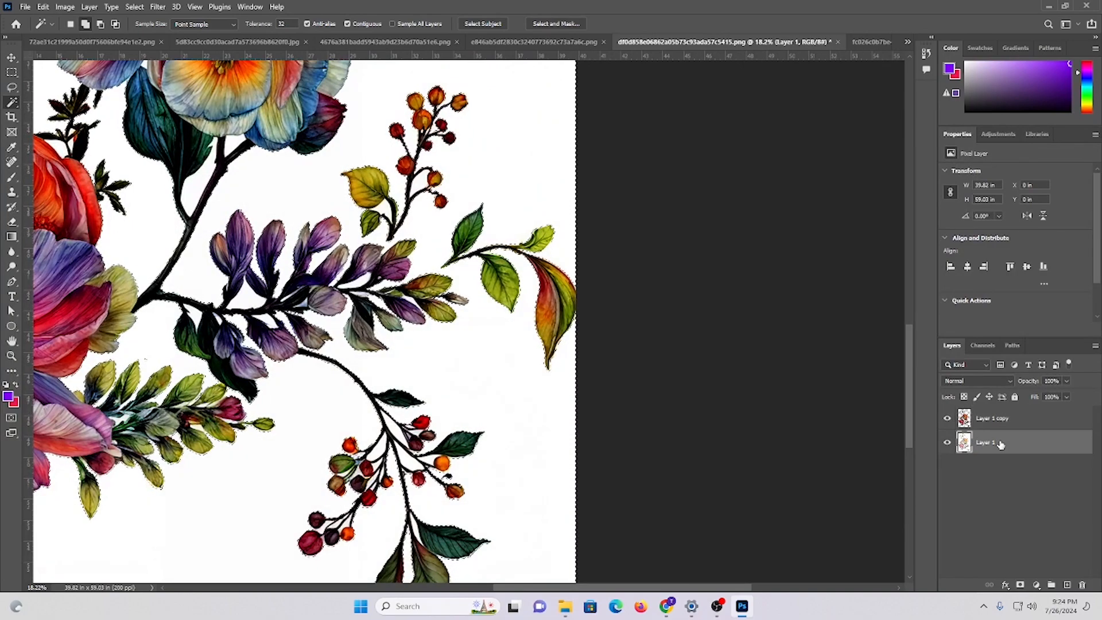
pyautogui.press('Delete')
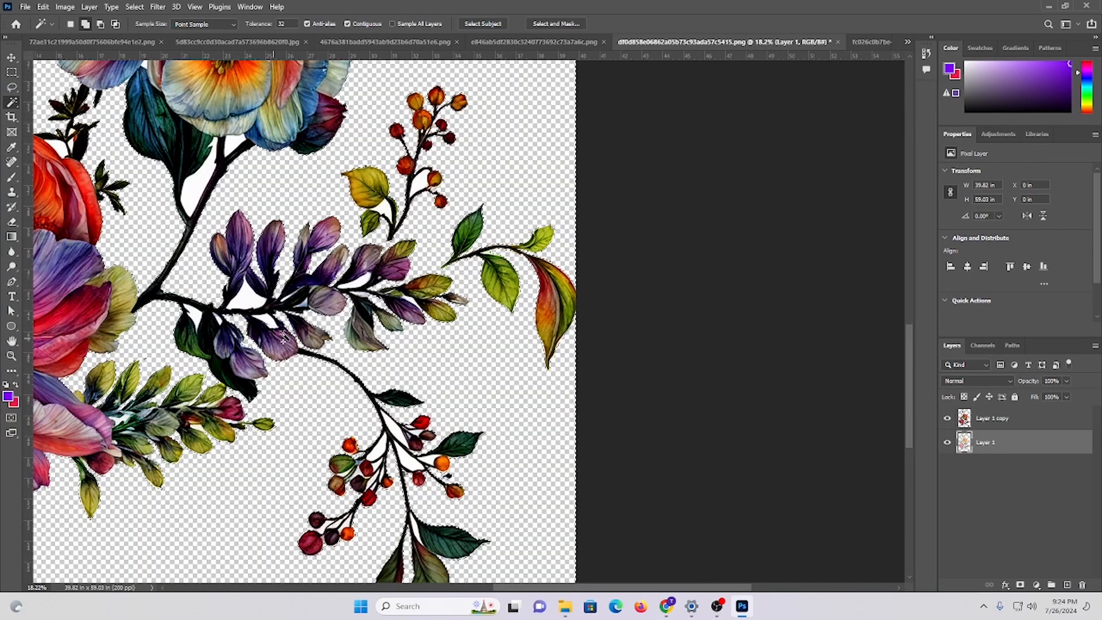
pyautogui.scroll(2, 283, 325)
pyautogui.moveTo(197, 306); pyautogui.dragTo(570, 363)
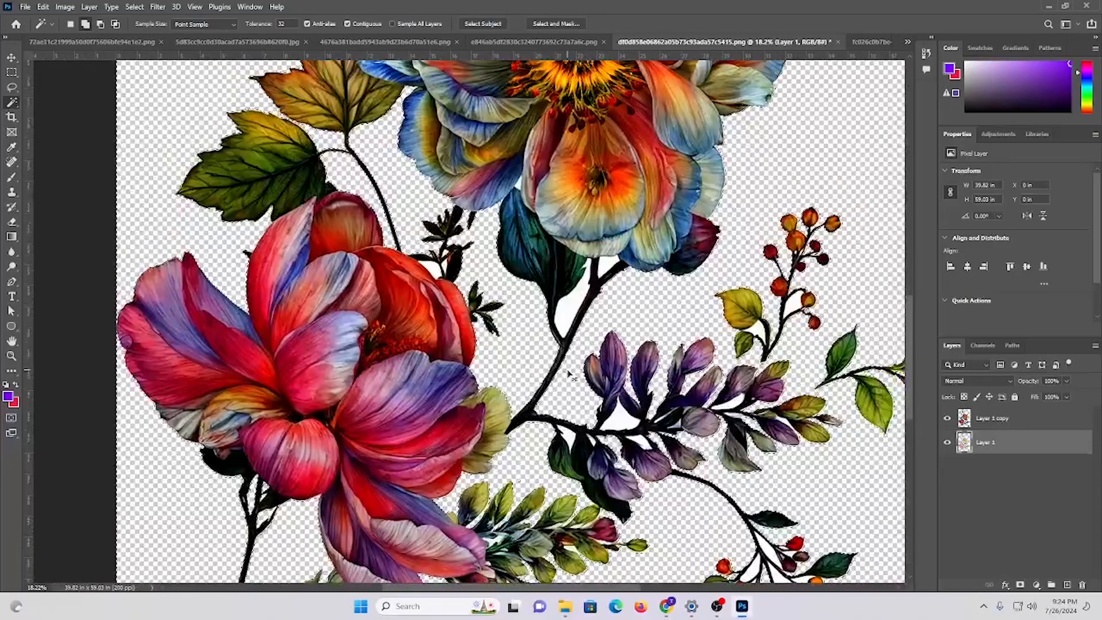
pyautogui.hotkey('ctrl', 'd')
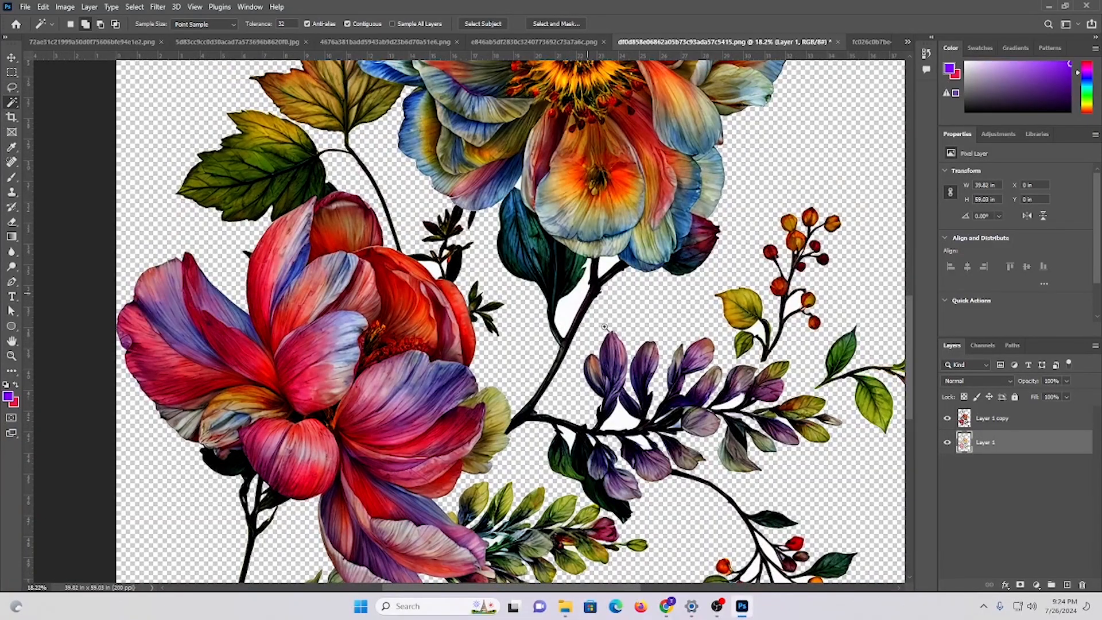
# - Select the enclosed white gaps between the stems below the orange-blue flower and beside the red peony with the Magic Wand
pyautogui.scroll(5, 605, 327)
pyautogui.click(671, 169)
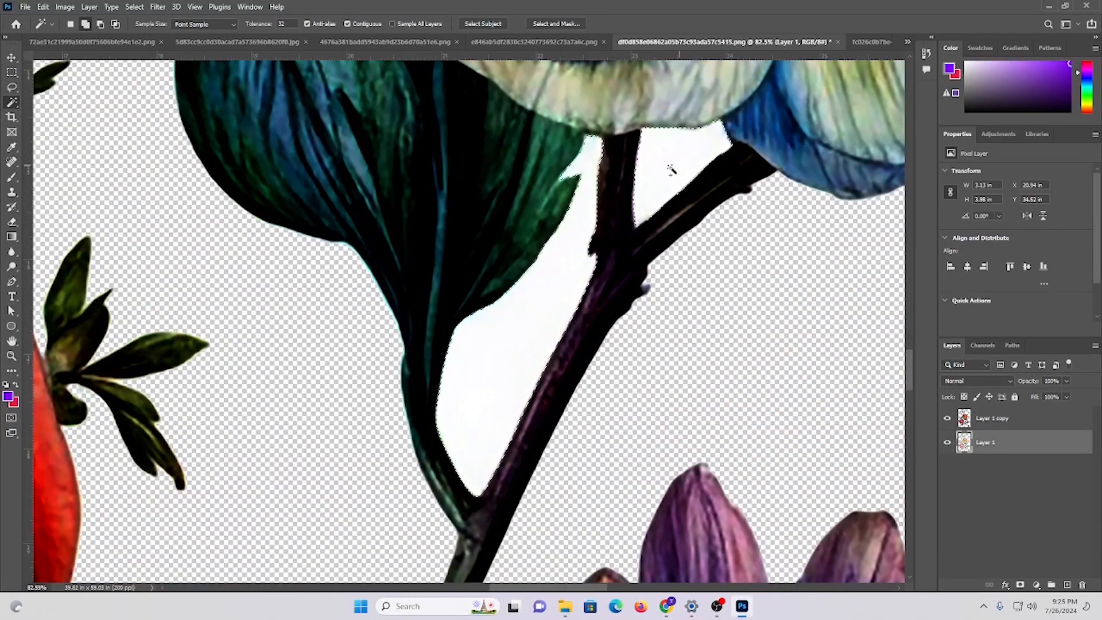
pyautogui.scroll(-5, 396, 218)
pyautogui.scroll(6, 411, 312)
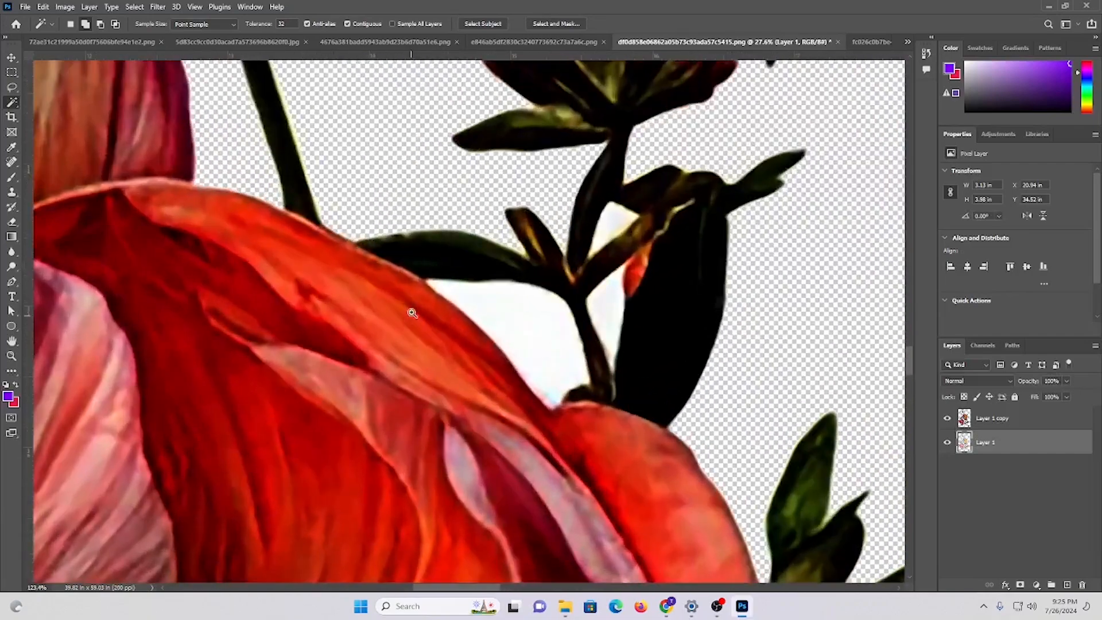
pyautogui.click(607, 337)
pyautogui.scroll(-7, 620, 229)
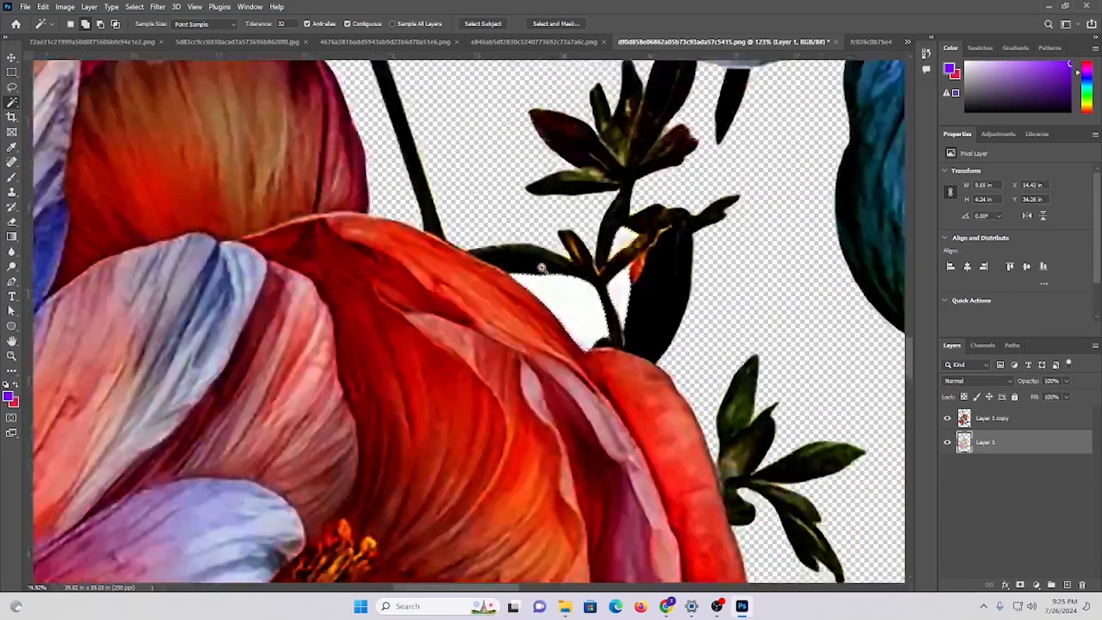
# - Add the white gap between the tall stem, the green leaf and the orange-blue flower's petals to the selection
pyautogui.scroll(3, 467, 214)
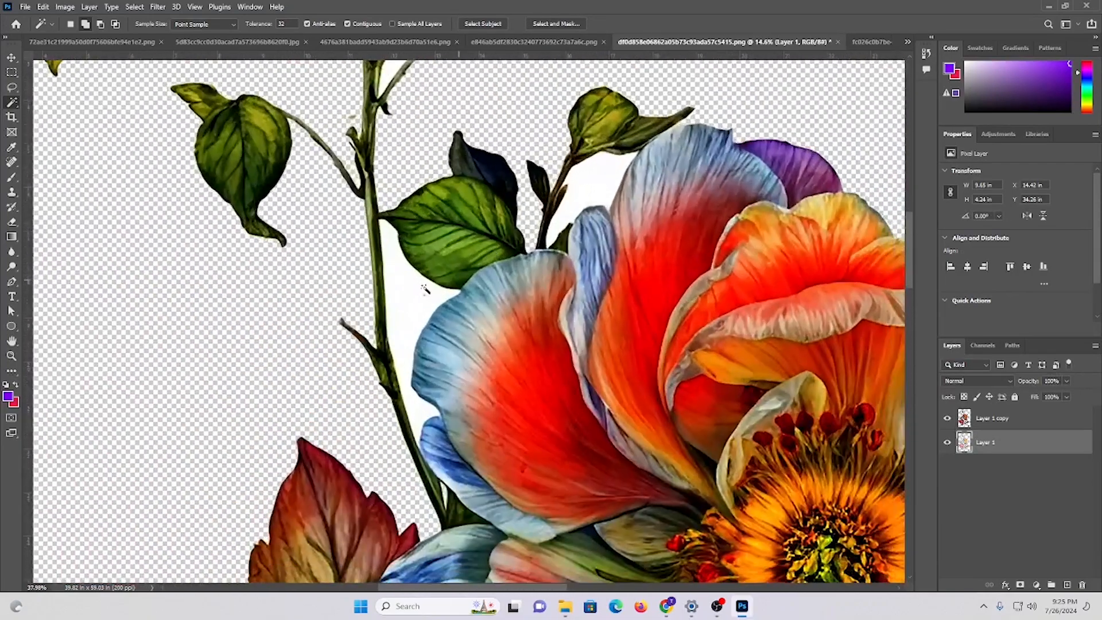
pyautogui.scroll(4, 428, 420)
pyautogui.scroll(2, 428, 419)
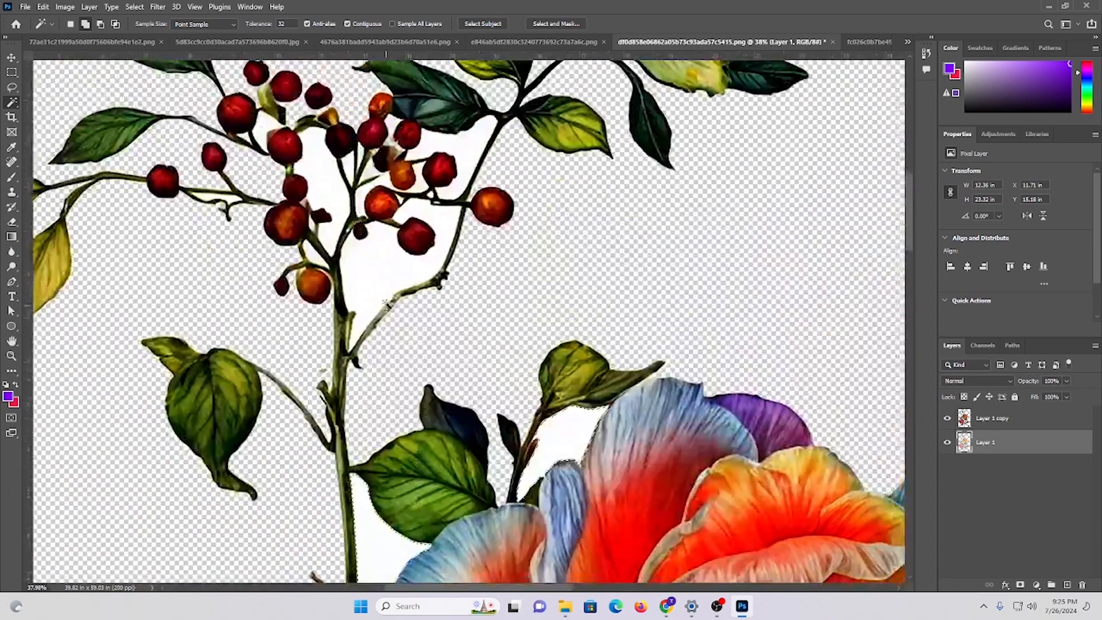
# - Add the white gaps between the stems and berries of the upper red berry cluster to the selection
pyautogui.scroll(3, 360, 199)
pyautogui.scroll(3, 230, 180)
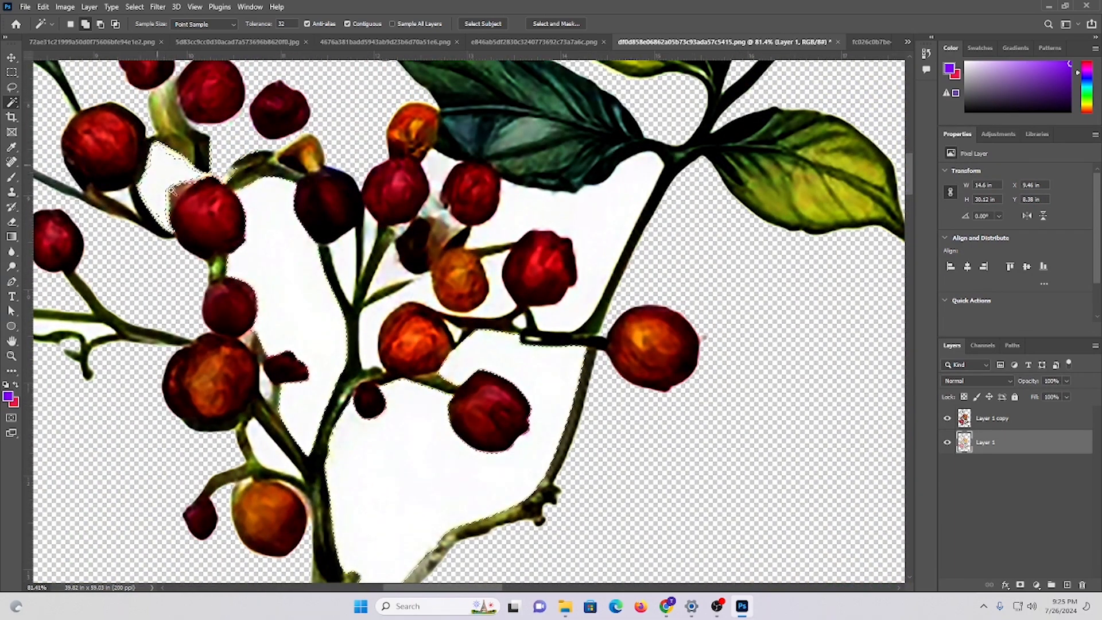
pyautogui.scroll(2, 172, 191)
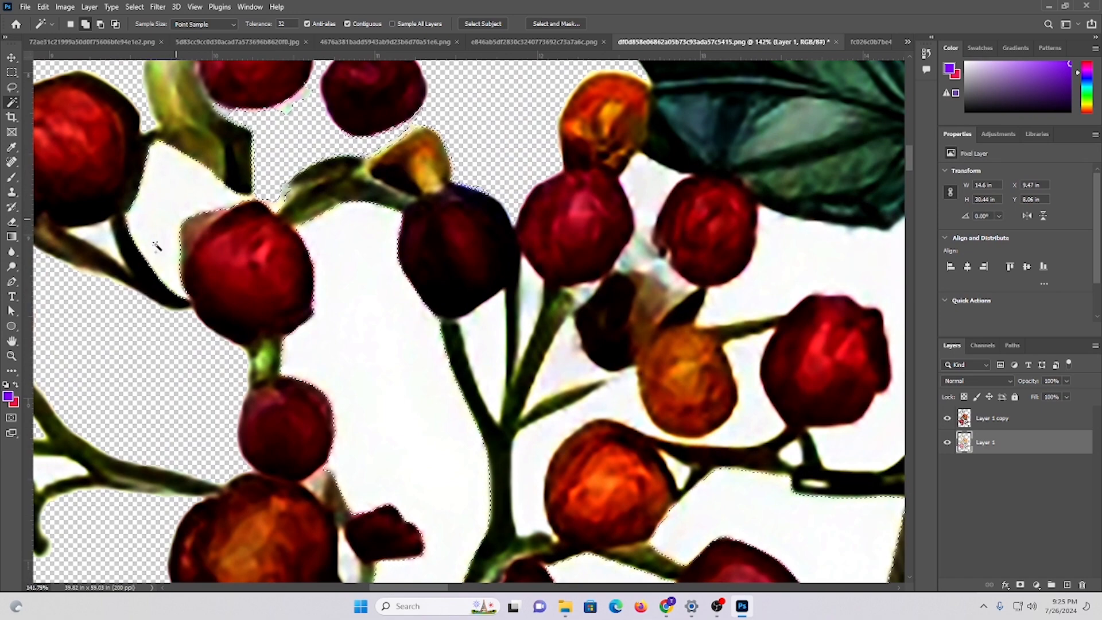
pyautogui.moveTo(346, 287); pyautogui.dragTo(628, 117)
pyautogui.click(327, 298)
pyautogui.moveTo(557, 256); pyautogui.dragTo(389, 3)
pyautogui.click(482, 284)
pyautogui.moveTo(828, 311); pyautogui.dragTo(400, 240)
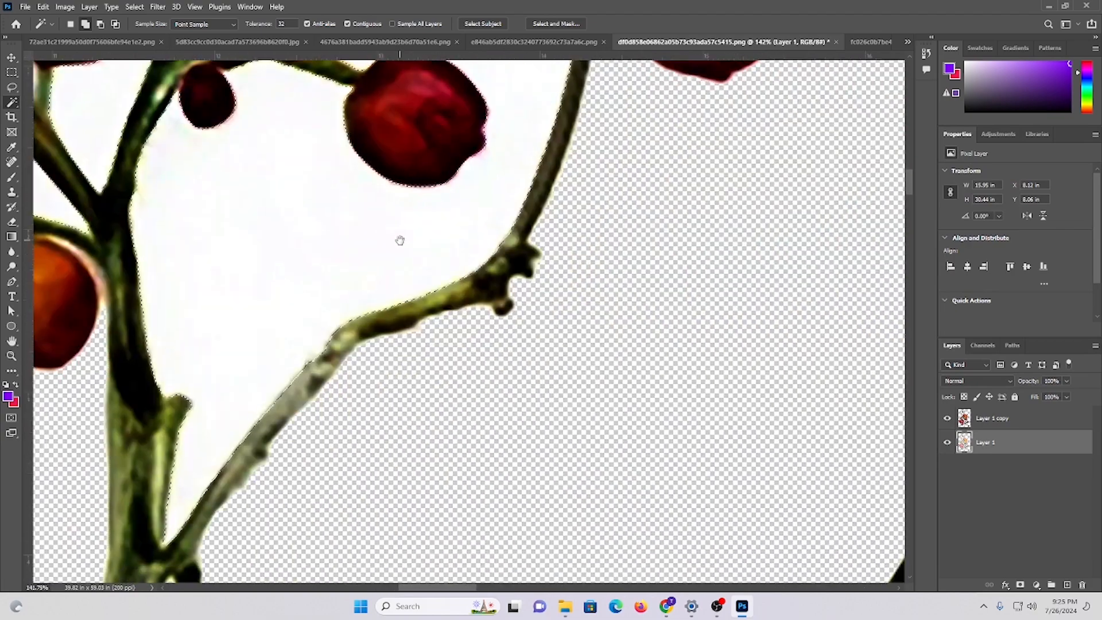
pyautogui.scroll(-10, 402, 247)
pyautogui.moveTo(628, 200); pyautogui.dragTo(439, 461)
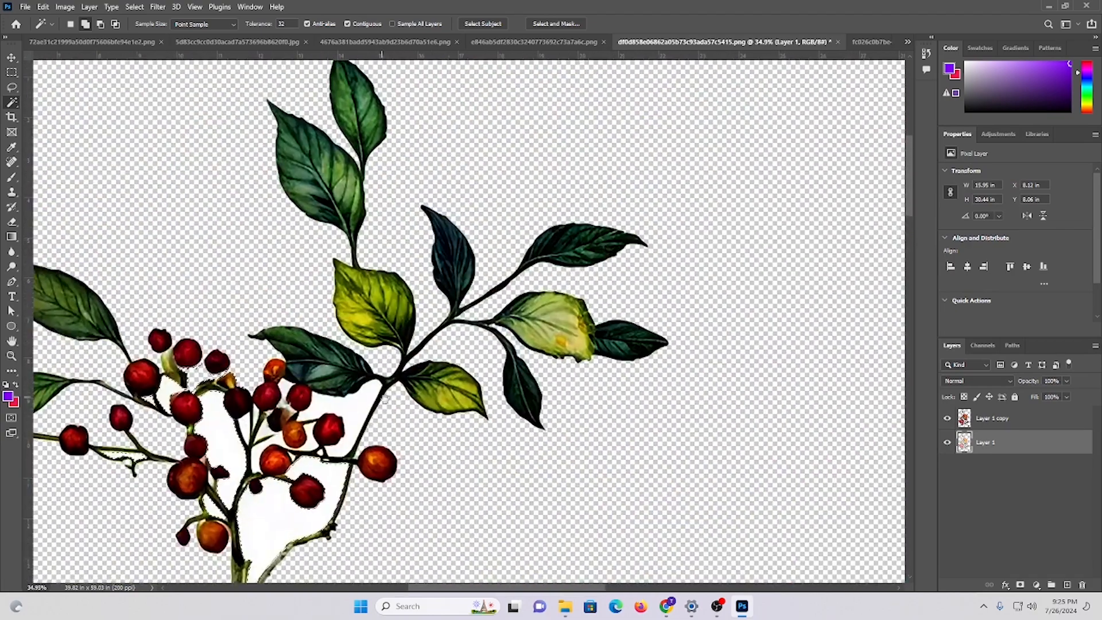
# - Add the white gaps between the stem and petals in the left half of the purple leaf sprig to the selection
pyautogui.moveTo(385, 398); pyautogui.dragTo(468, 80)
pyautogui.scroll(-5, 517, 204)
pyautogui.scroll(-2, 489, 214)
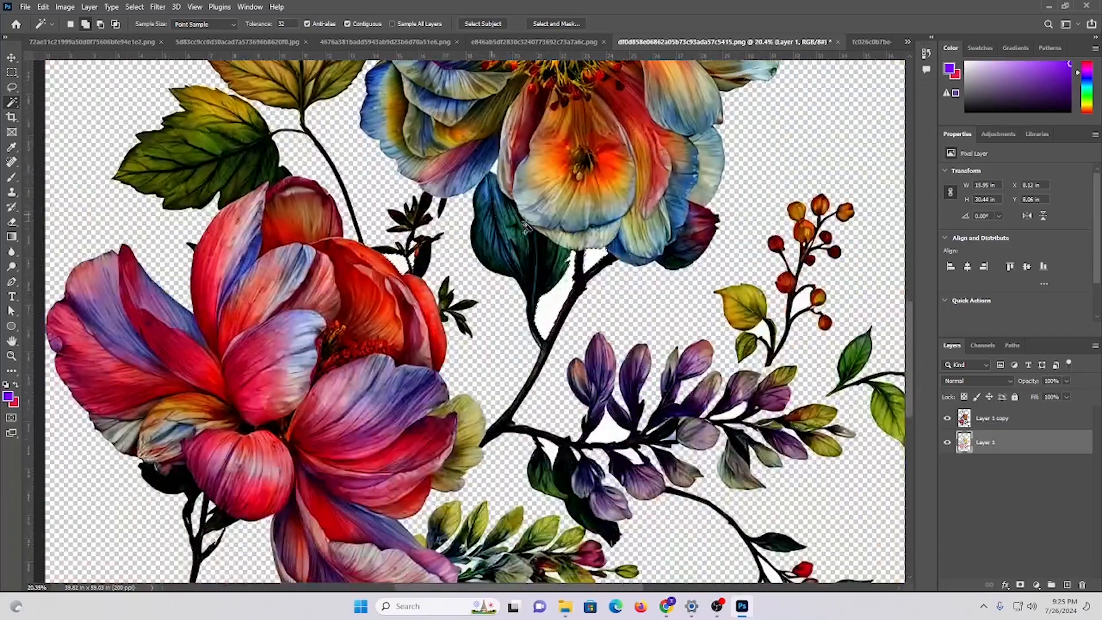
pyautogui.scroll(-1, 526, 227)
pyautogui.scroll(6, 632, 333)
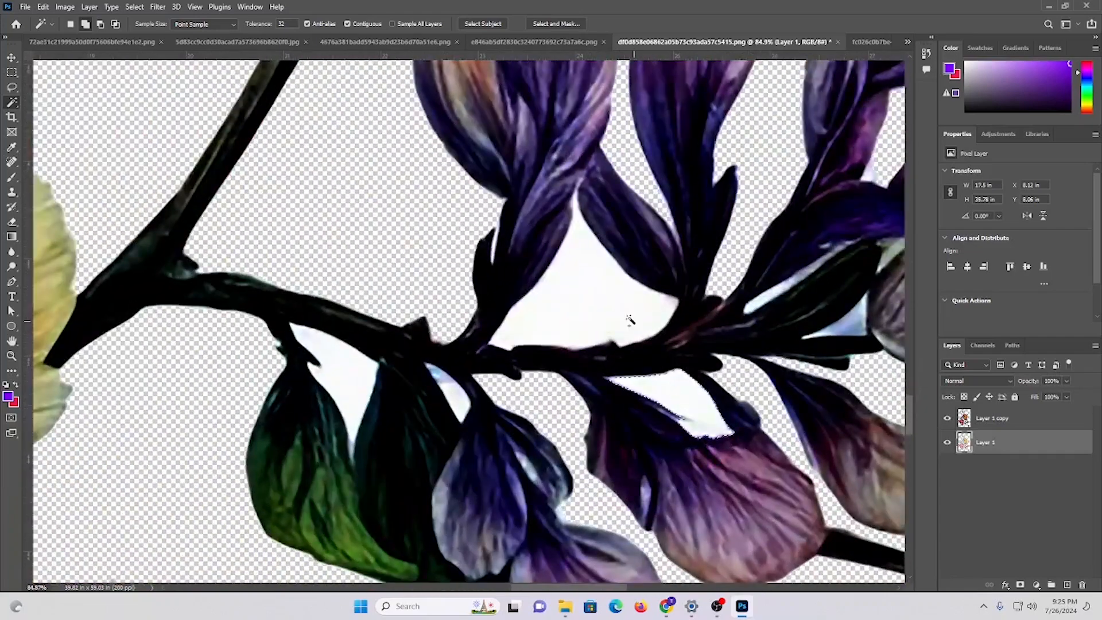
pyautogui.keyDown('shift'); pyautogui.click(630, 320); pyautogui.keyUp('shift')
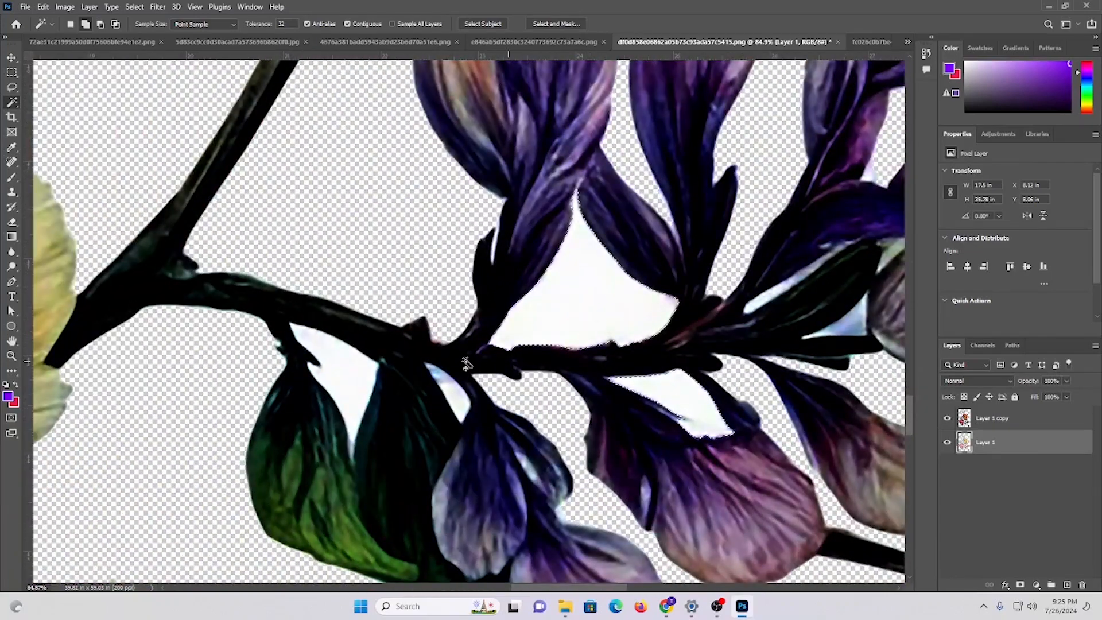
pyautogui.keyDown('shift'); pyautogui.click(437, 373); pyautogui.keyUp('shift')
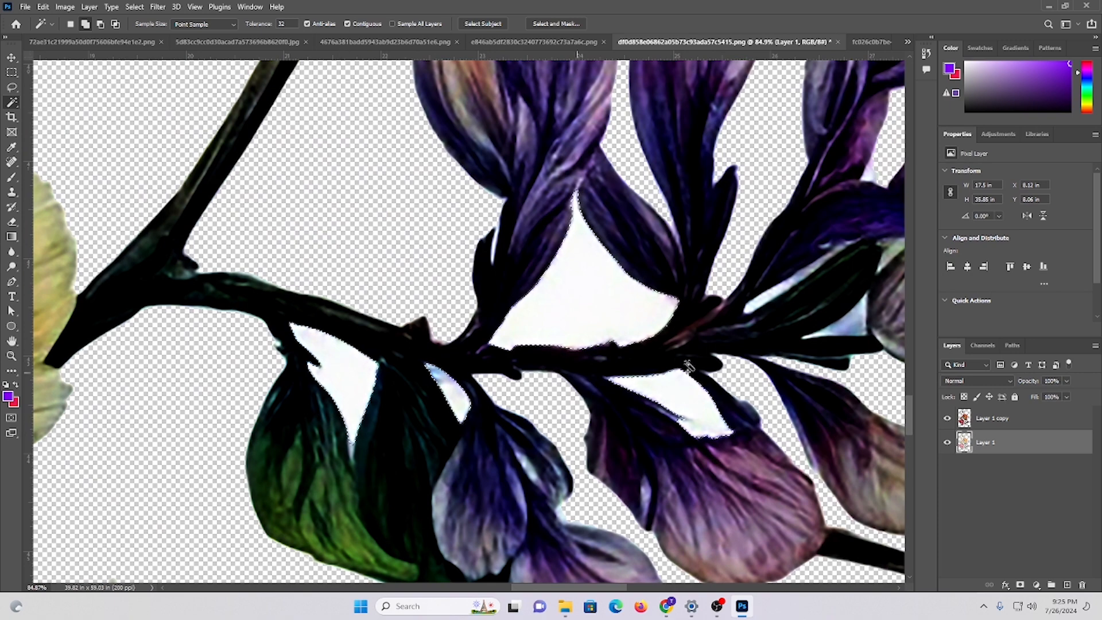
# - Add the white gaps along the stem in the right half of the purple leaf sprig to the selection
pyautogui.moveTo(690, 370); pyautogui.dragTo(368, 348)
pyautogui.click(450, 287)
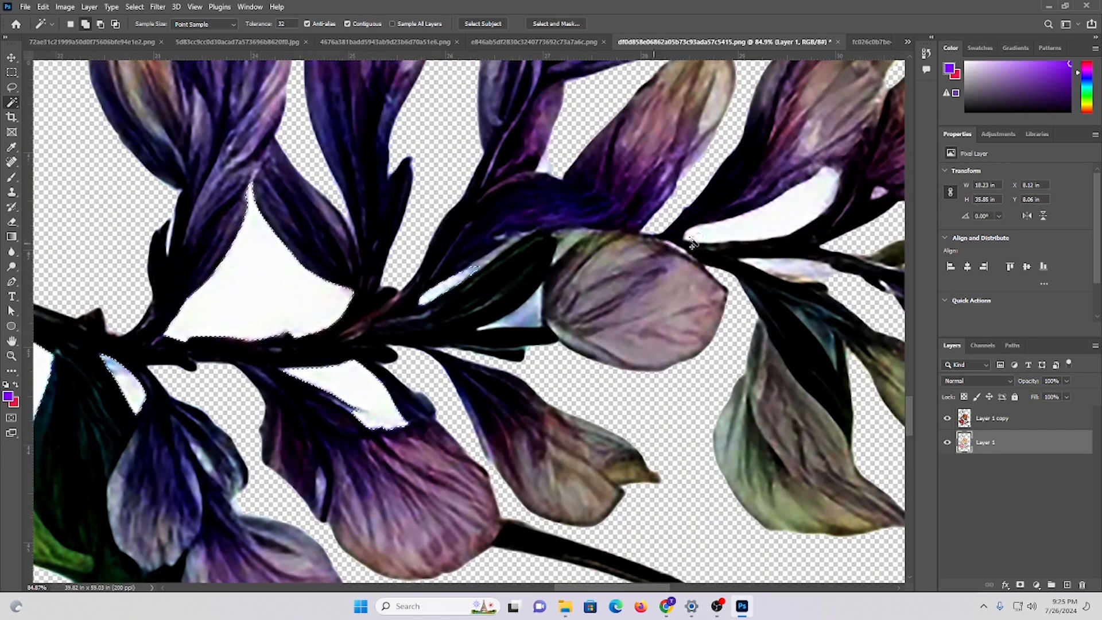
pyautogui.moveTo(820, 228); pyautogui.dragTo(509, 401)
pyautogui.click(477, 380)
pyautogui.click(479, 447)
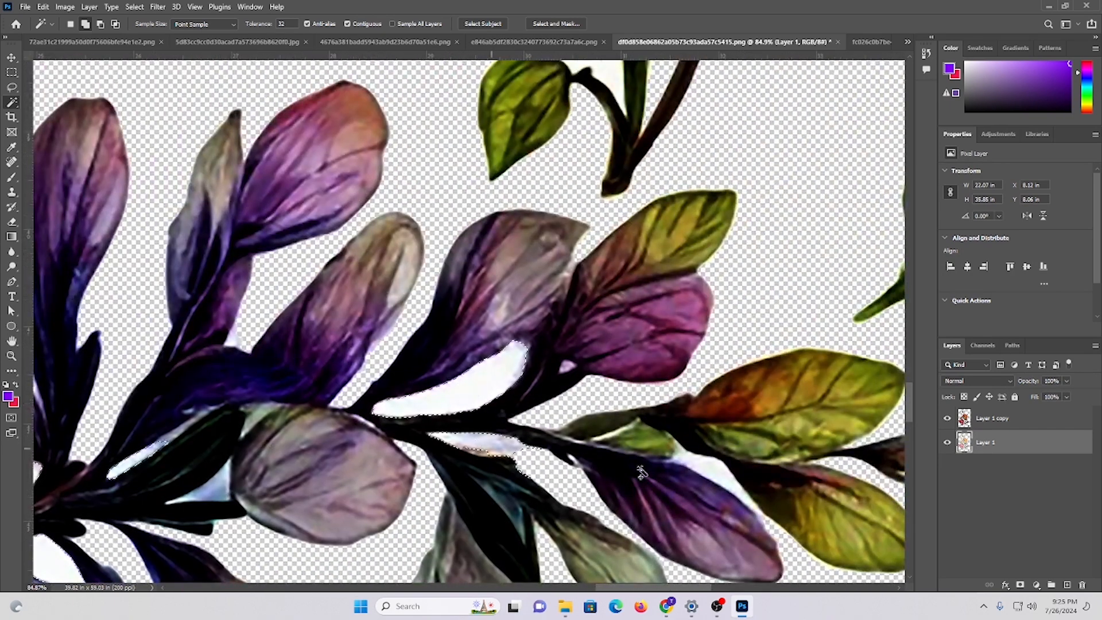
pyautogui.moveTo(705, 470); pyautogui.dragTo(498, 263)
# - Add the white gaps between the stems and berries of the lower berry cluster to the selection
pyautogui.scroll(-8, 515, 270)
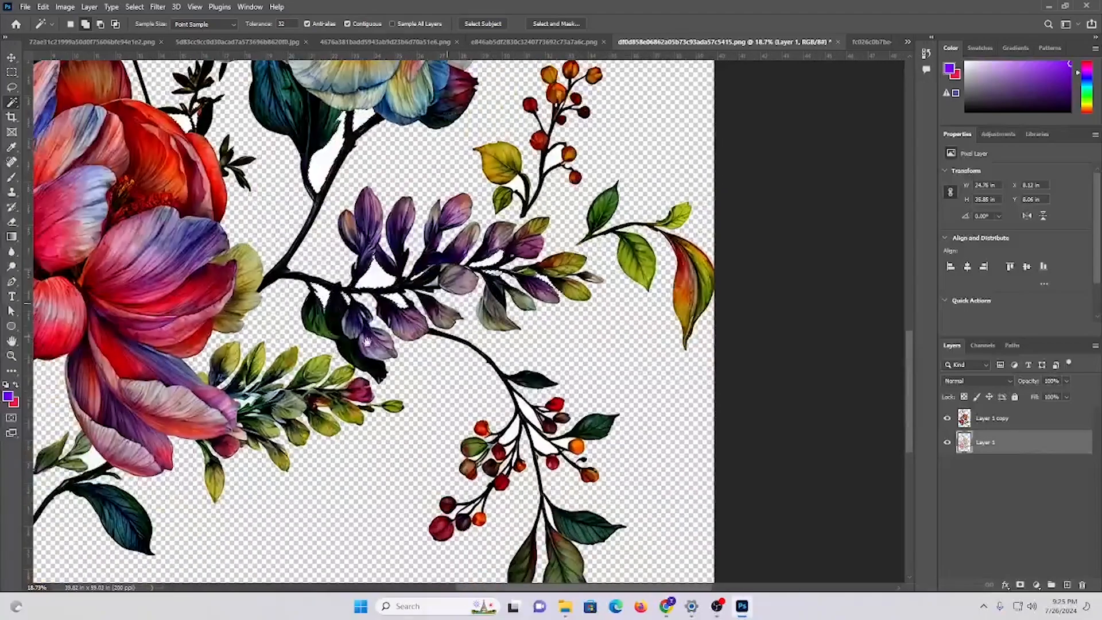
pyautogui.scroll(5, 308, 264)
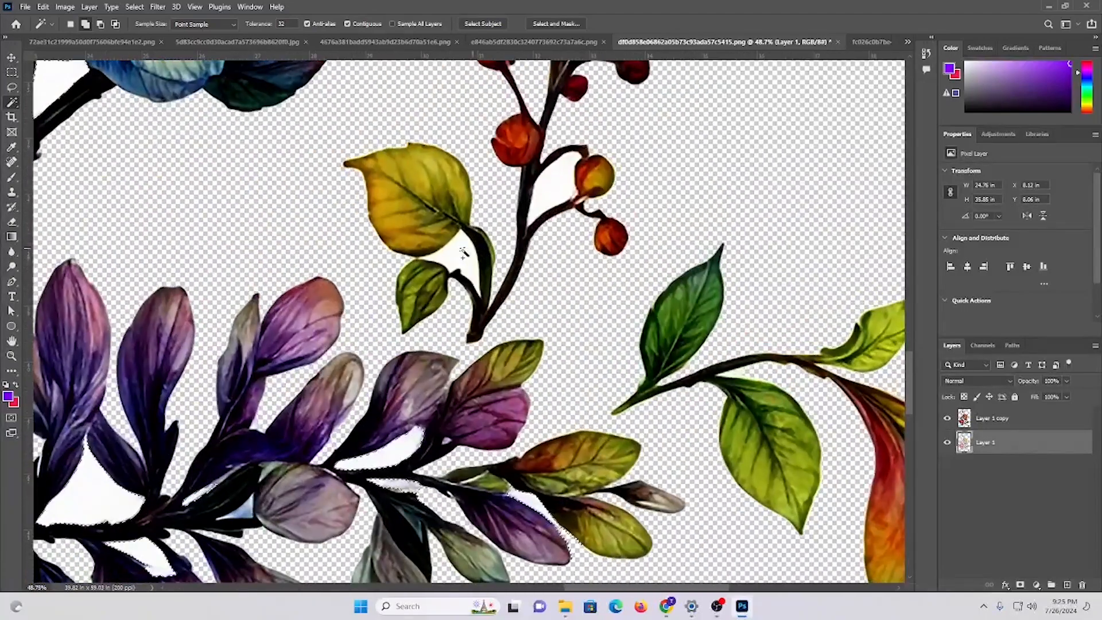
pyautogui.scroll(-6, 561, 180)
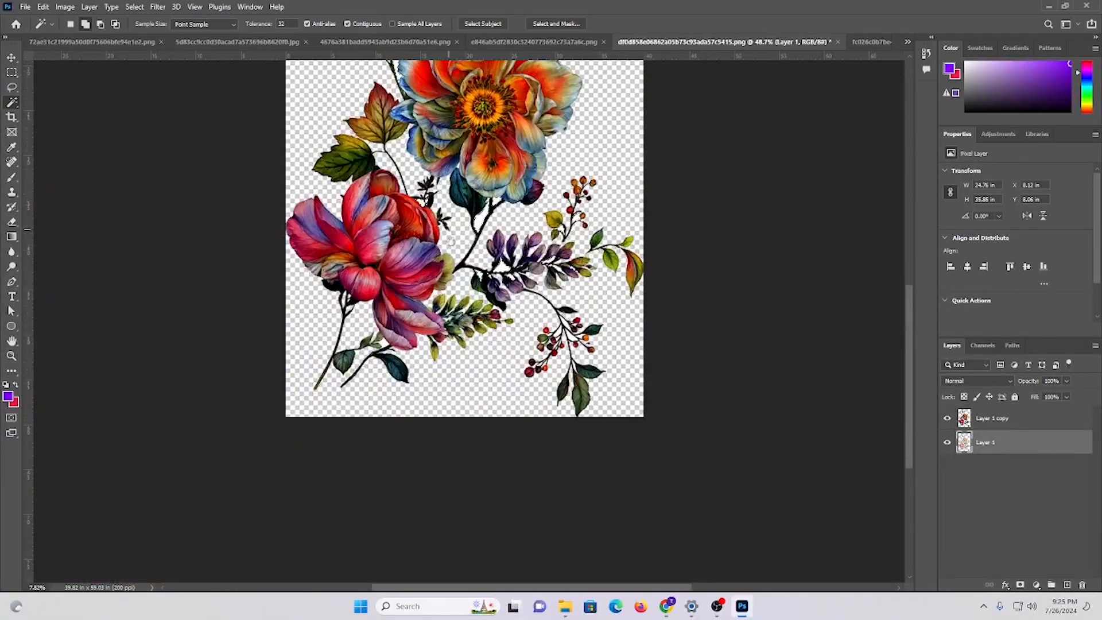
pyautogui.scroll(5, 629, 389)
pyautogui.scroll(4, 628, 390)
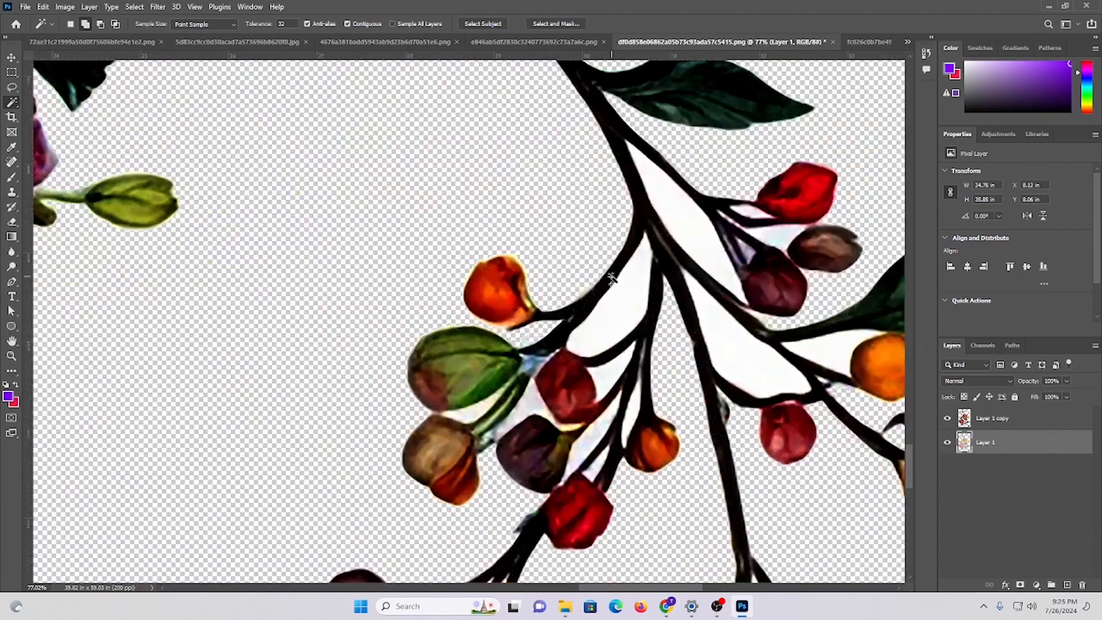
pyautogui.click(625, 316)
pyautogui.keyDown('shift'); pyautogui.click(679, 218); pyautogui.keyUp('shift')
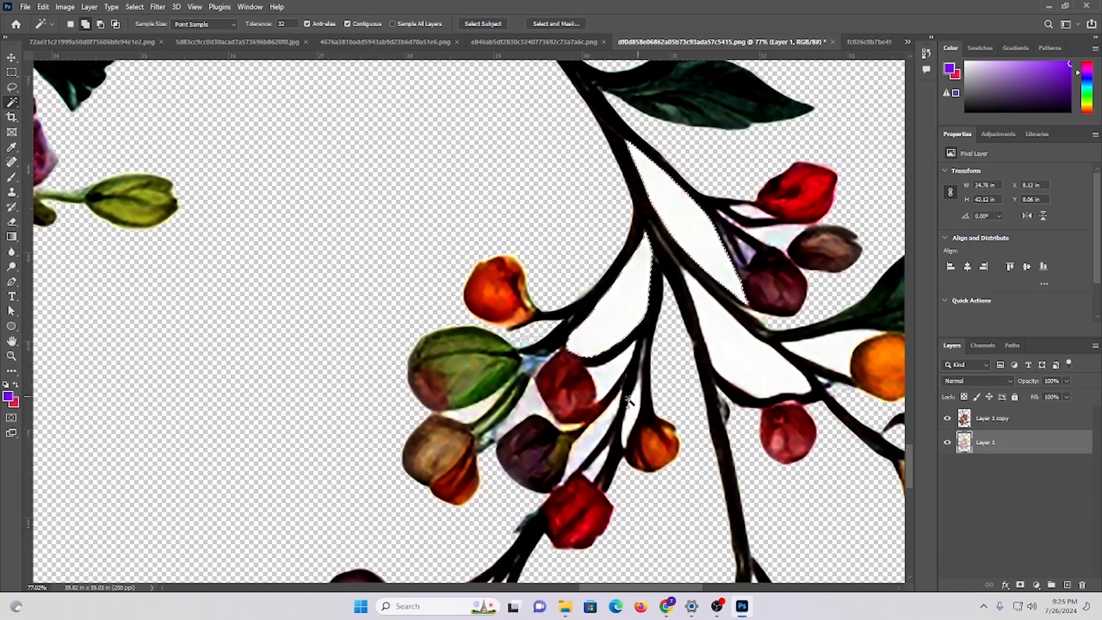
pyautogui.keyDown('shift'); pyautogui.click(607, 430); pyautogui.keyUp('shift')
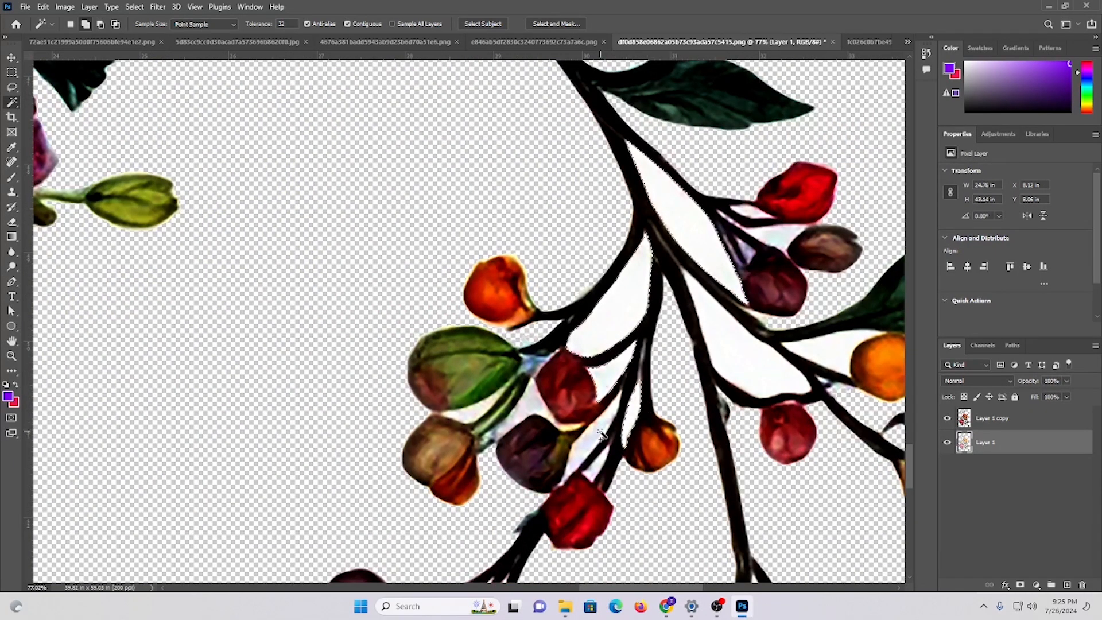
pyautogui.keyDown('shift'); pyautogui.click(508, 418); pyautogui.keyUp('shift')
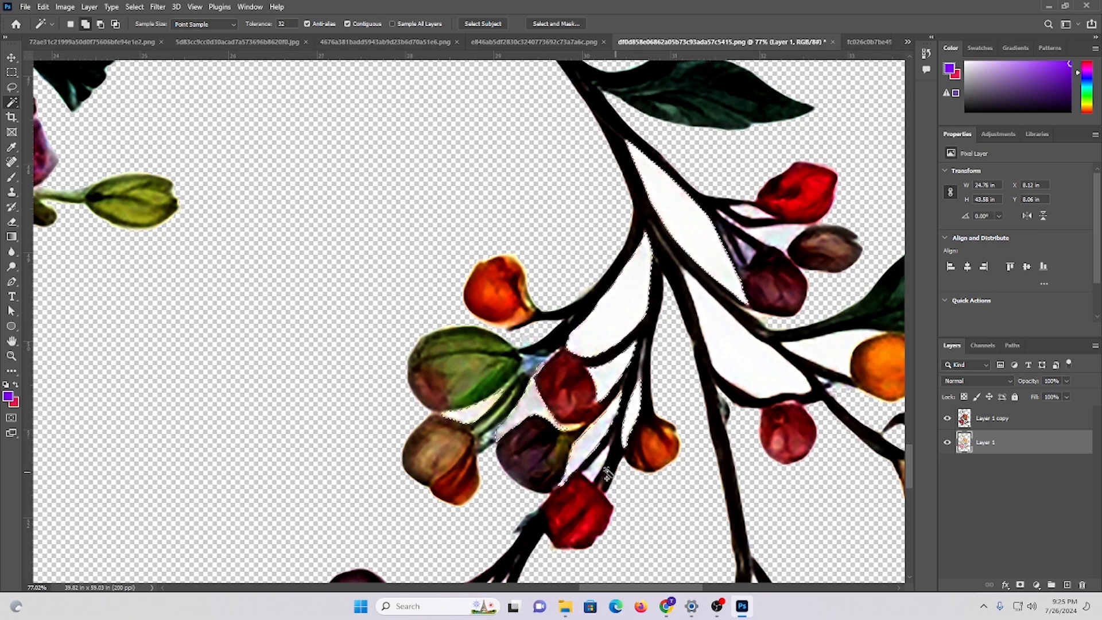
pyautogui.keyDown('shift'); pyautogui.click(791, 367); pyautogui.keyUp('shift')
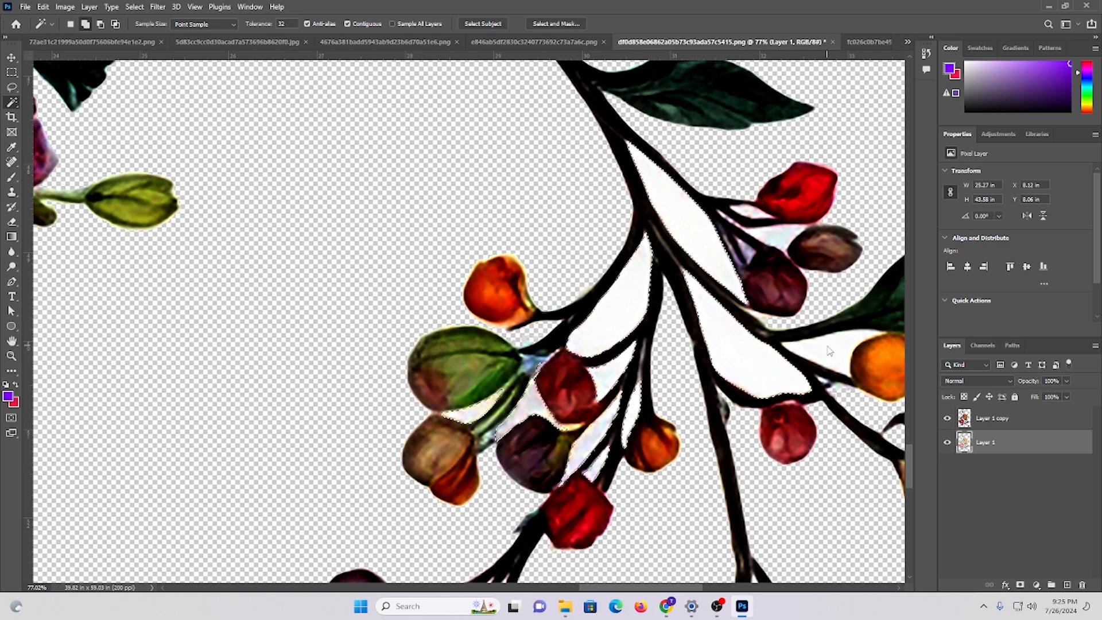
# - Add the white gap between the lower cluster's main stem and its dark green leaf to the selection
pyautogui.moveTo(836, 352); pyautogui.dragTo(387, 200)
pyautogui.moveTo(535, 308); pyautogui.dragTo(480, 323)
pyautogui.moveTo(455, 393); pyautogui.dragTo(560, 379)
pyautogui.click(545, 279)
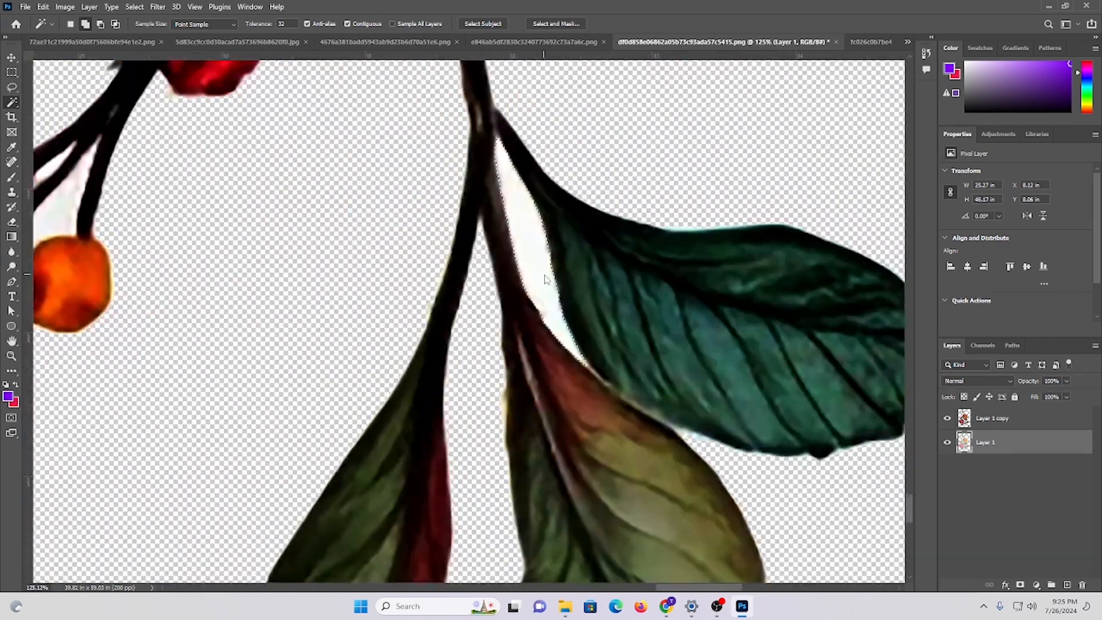
# - Delete the selected white gaps from both Layer 1 and Layer 1 copy, leaving nothing selected
pyautogui.click(1018, 424)
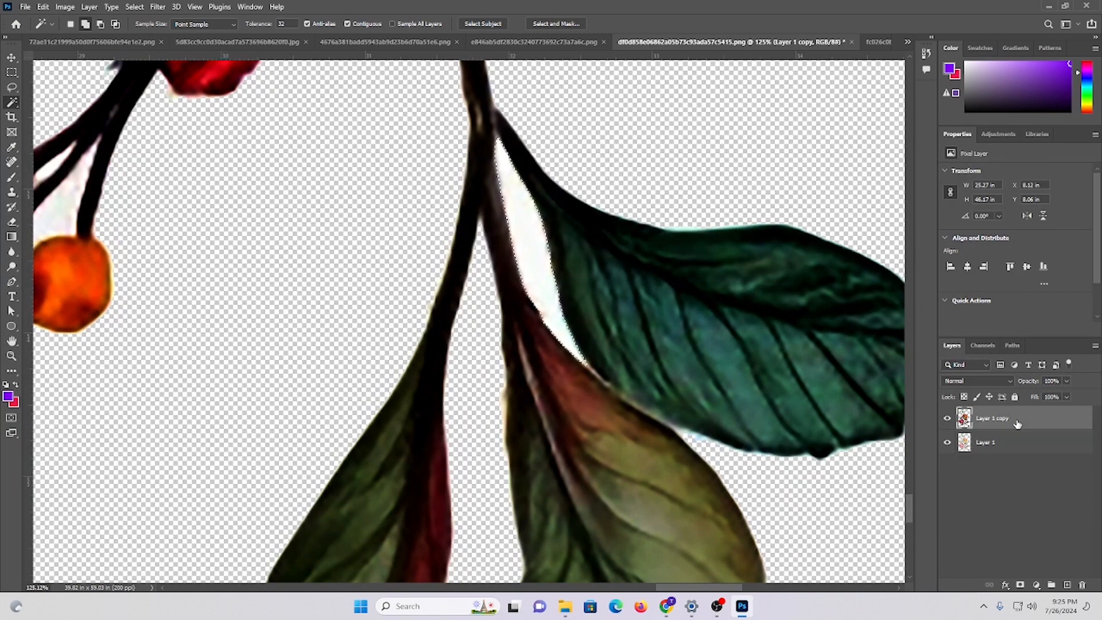
pyautogui.press('Delete')
pyautogui.scroll(1, 491, 367)
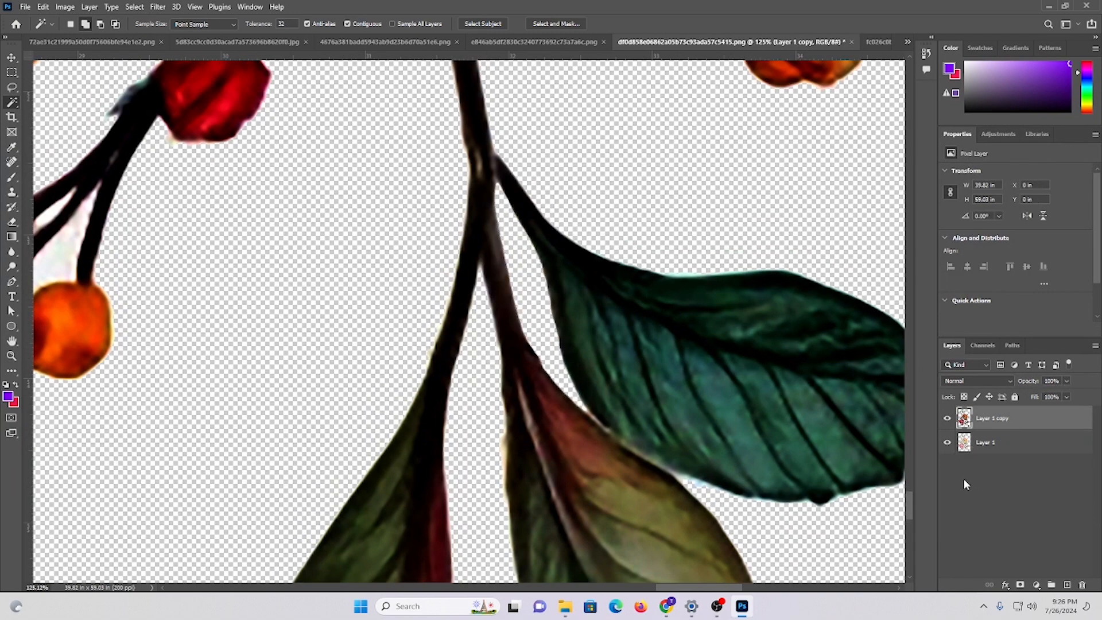
# - Hide Layer 1 copy temporarily and examine the pastel version on Layer 1 for leftover white gaps
pyautogui.click(947, 419)
pyautogui.moveTo(346, 254); pyautogui.dragTo(205, 268)
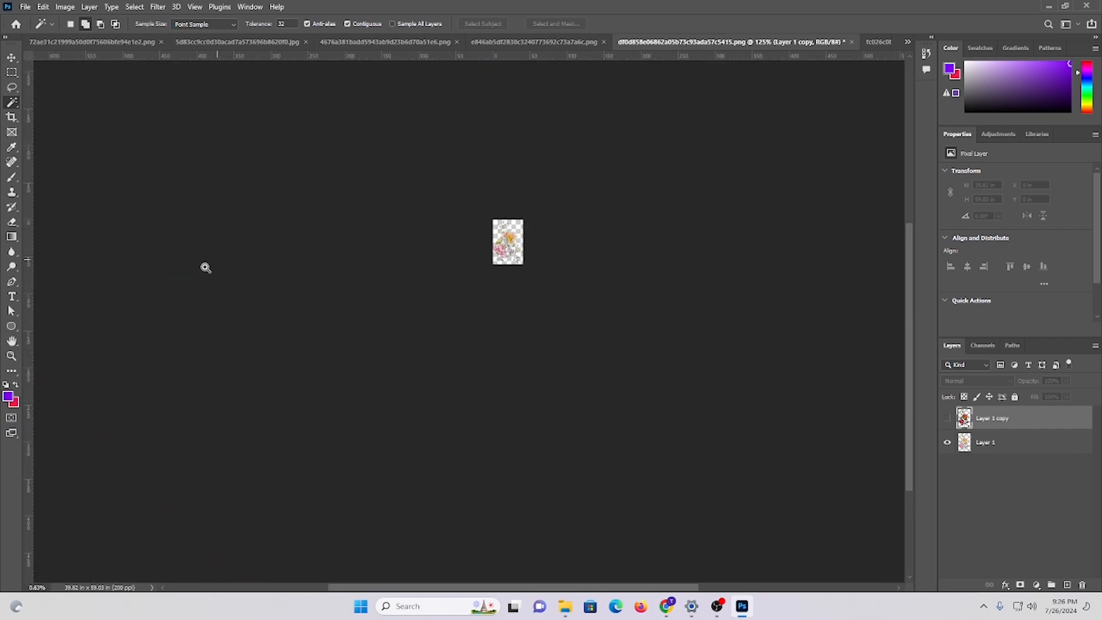
pyautogui.moveTo(519, 258); pyautogui.dragTo(637, 259)
pyautogui.moveTo(362, 190); pyautogui.dragTo(540, 541)
pyautogui.scroll(1, 540, 273)
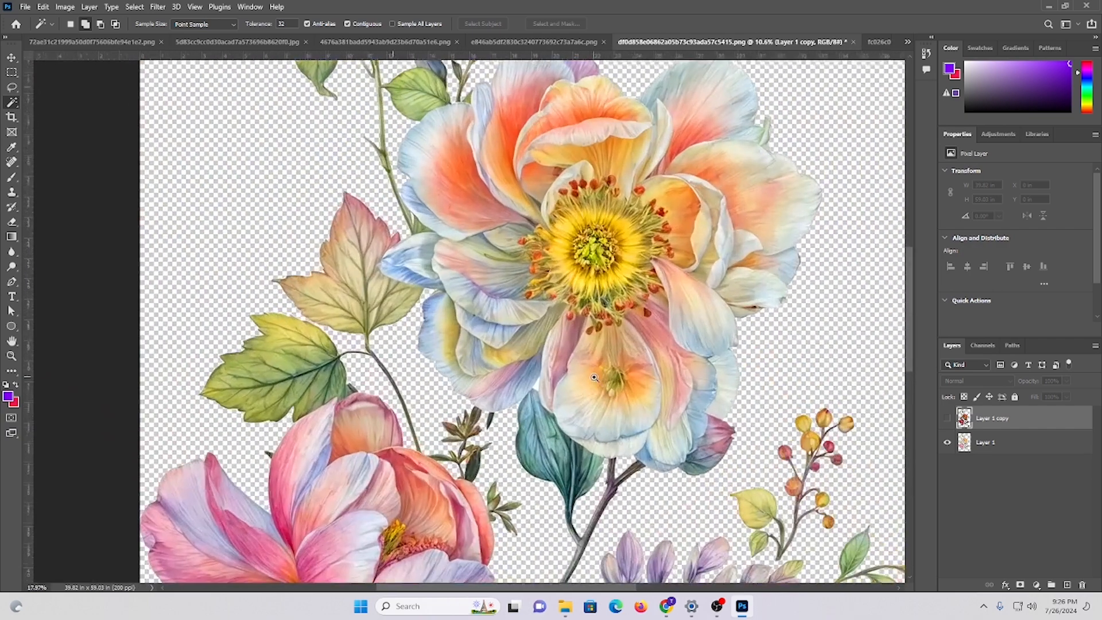
pyautogui.scroll(-3, 541, 273)
pyautogui.scroll(4, 534, 304)
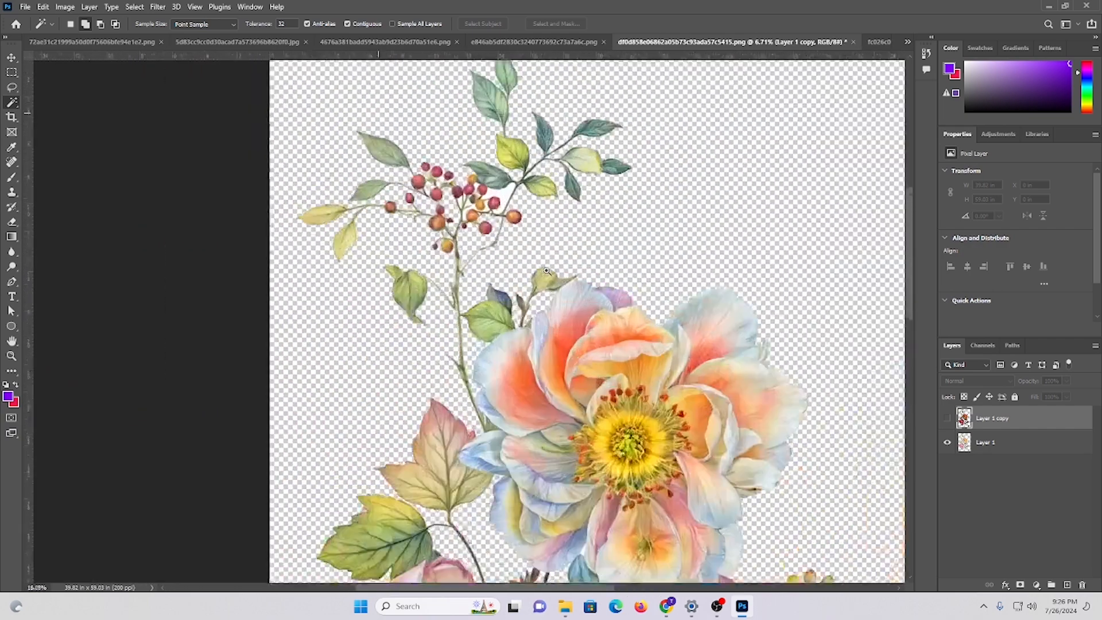
pyautogui.scroll(-2, 515, 263)
pyautogui.scroll(6, 515, 262)
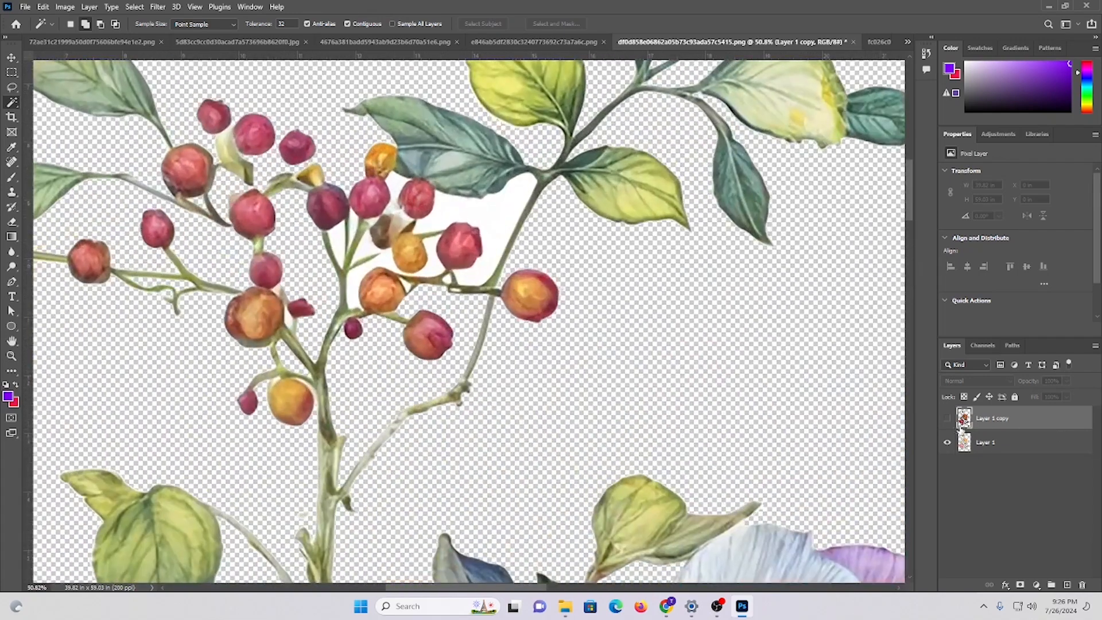
pyautogui.click(948, 419)
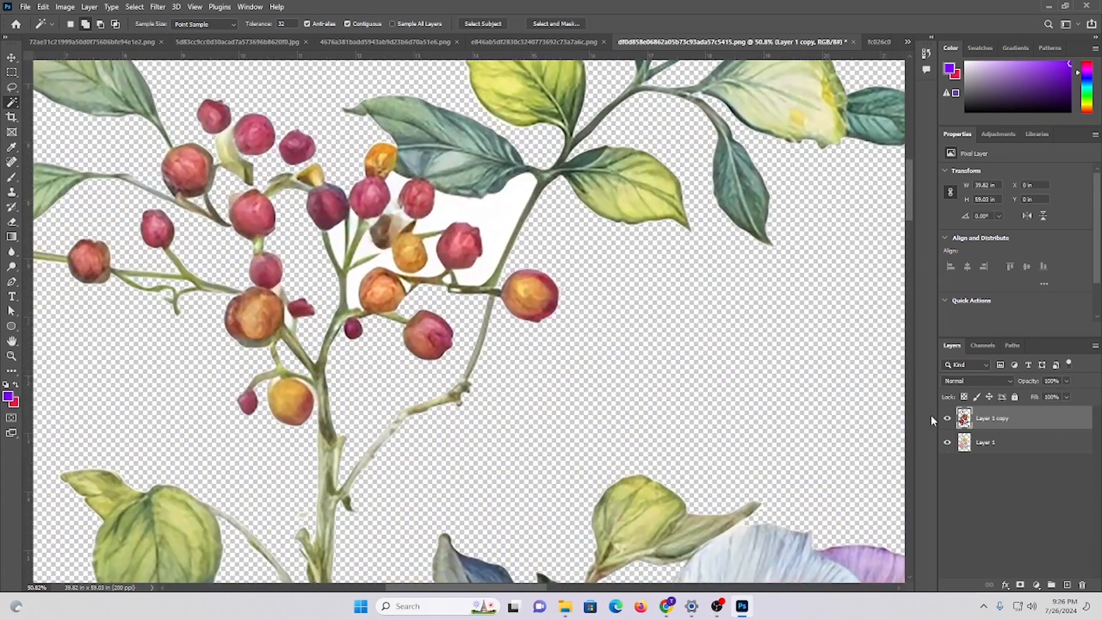
# - Select the white gaps between the leaf, stems and berries in the right half of the upper-left berry cluster
pyautogui.scroll(4, 452, 277)
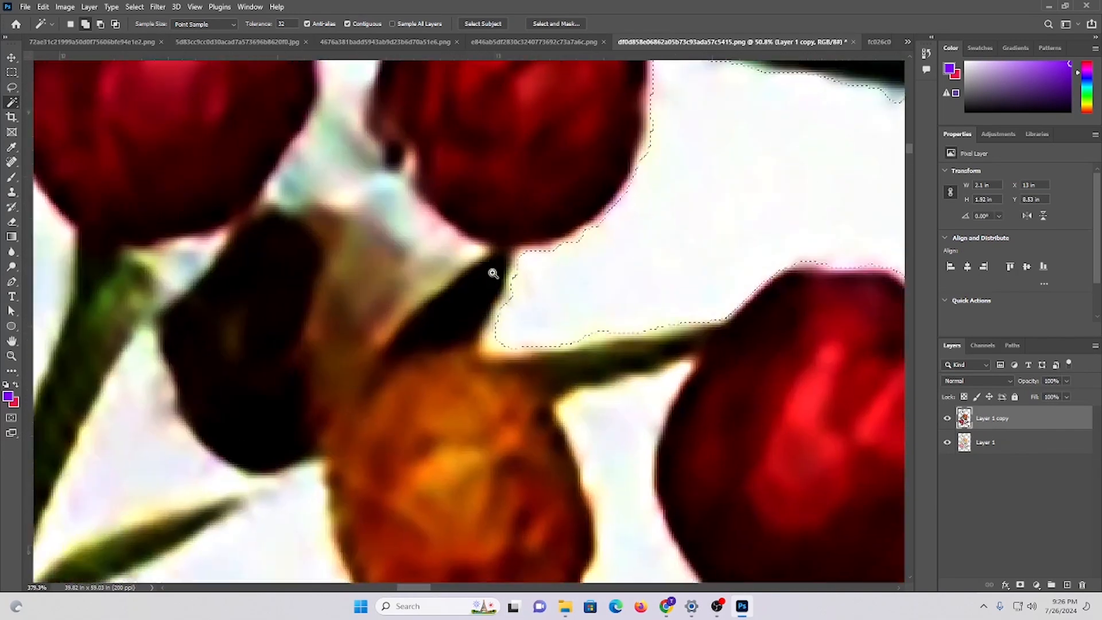
pyautogui.click(366, 108)
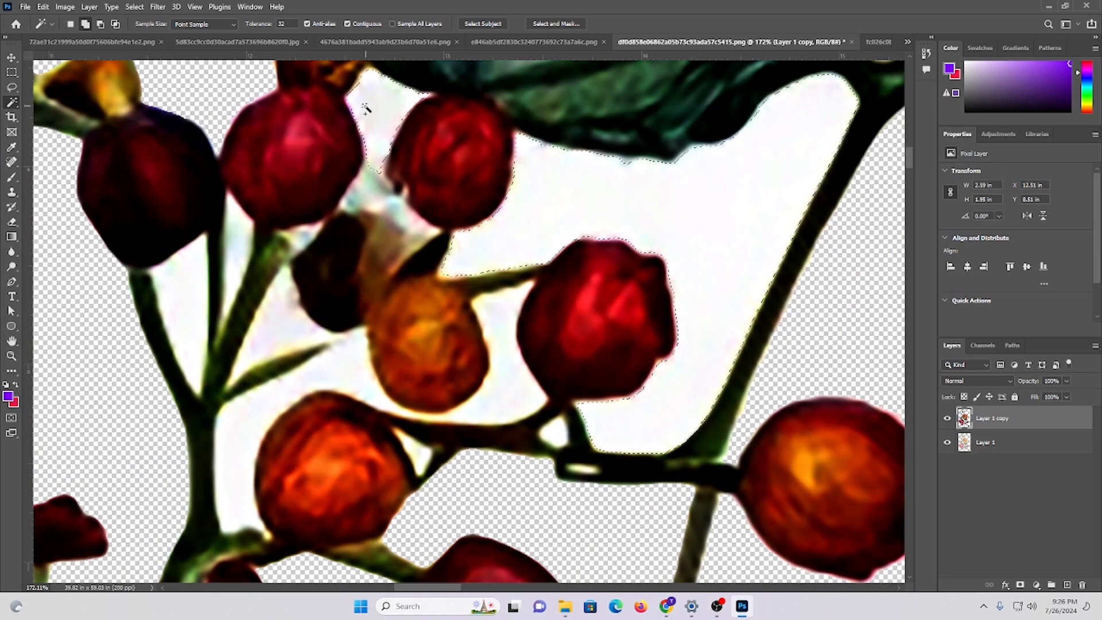
pyautogui.click(231, 236)
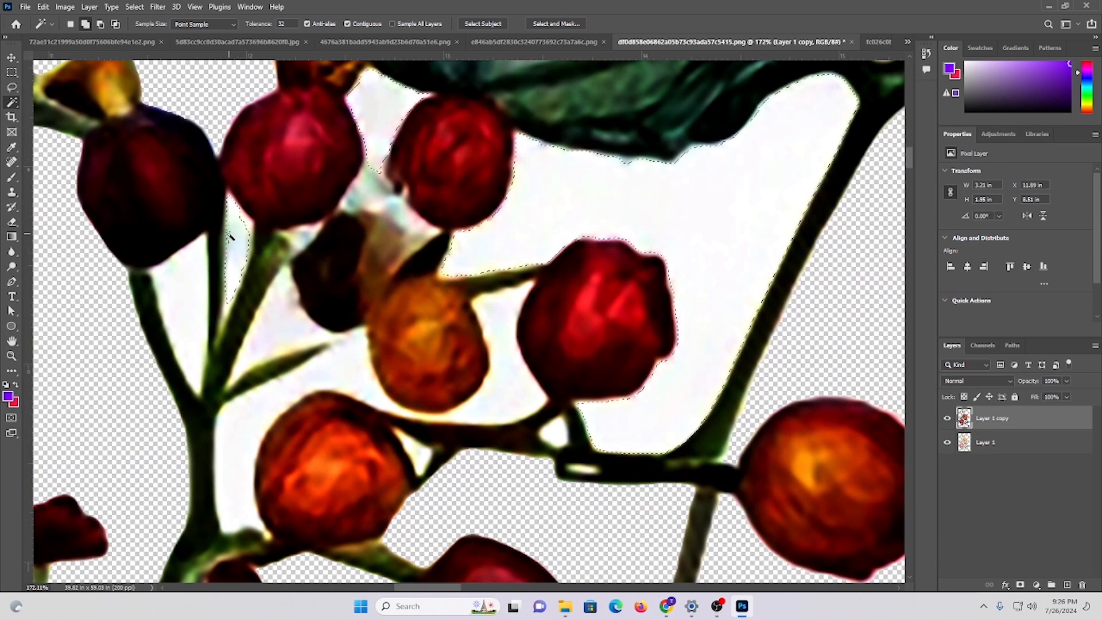
pyautogui.click(186, 325)
pyautogui.click(262, 399)
pyautogui.click(500, 385)
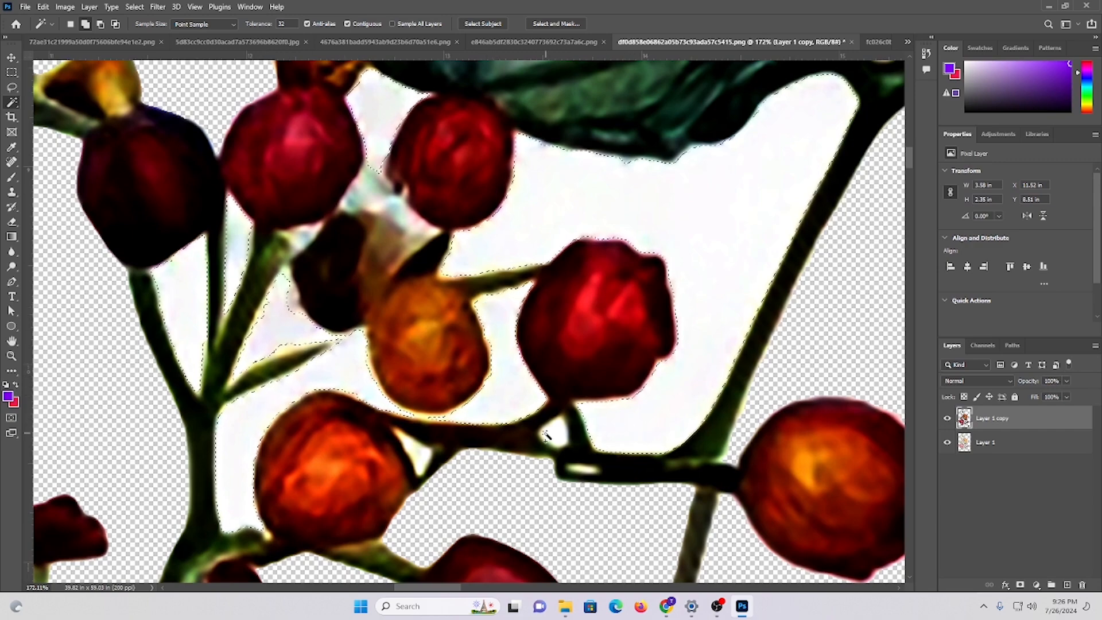
# - Add the small white gap between the large orange-red berry and the small dark berry to the selection
pyautogui.scroll(-4, 556, 435)
pyautogui.scroll(2, 626, 198)
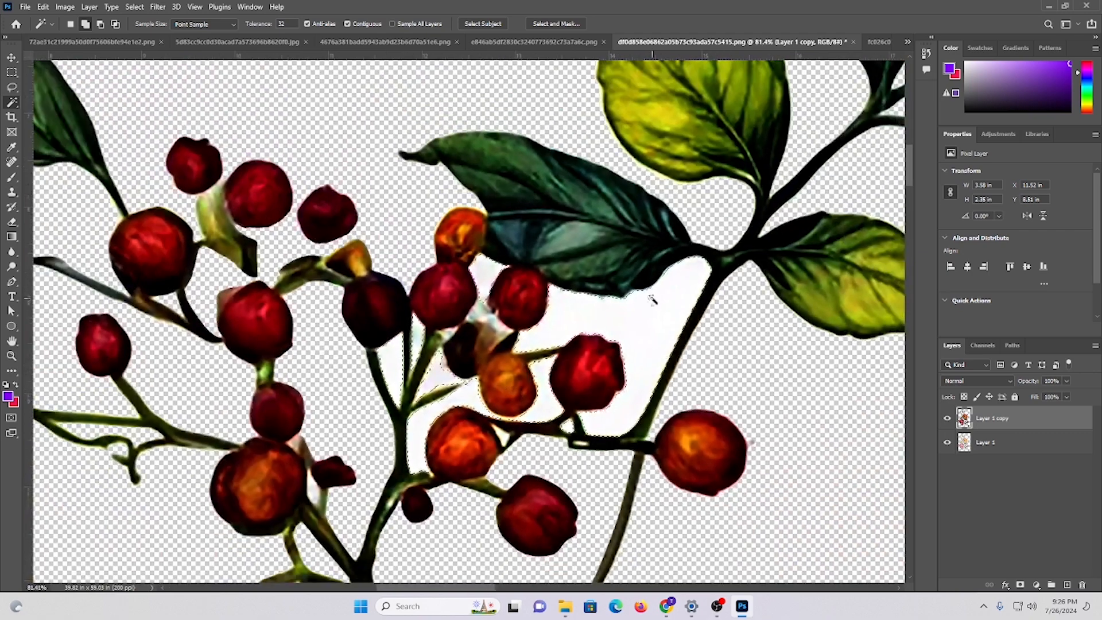
pyautogui.moveTo(626, 222); pyautogui.dragTo(625, 198)
pyautogui.scroll(8, 345, 273)
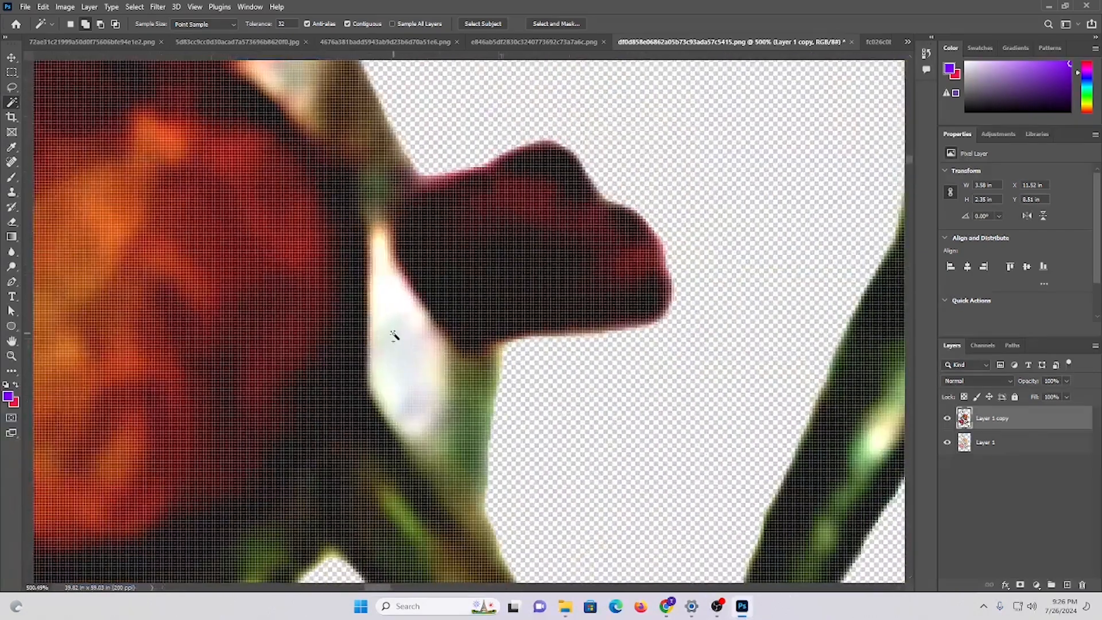
pyautogui.scroll(-12, 448, 323)
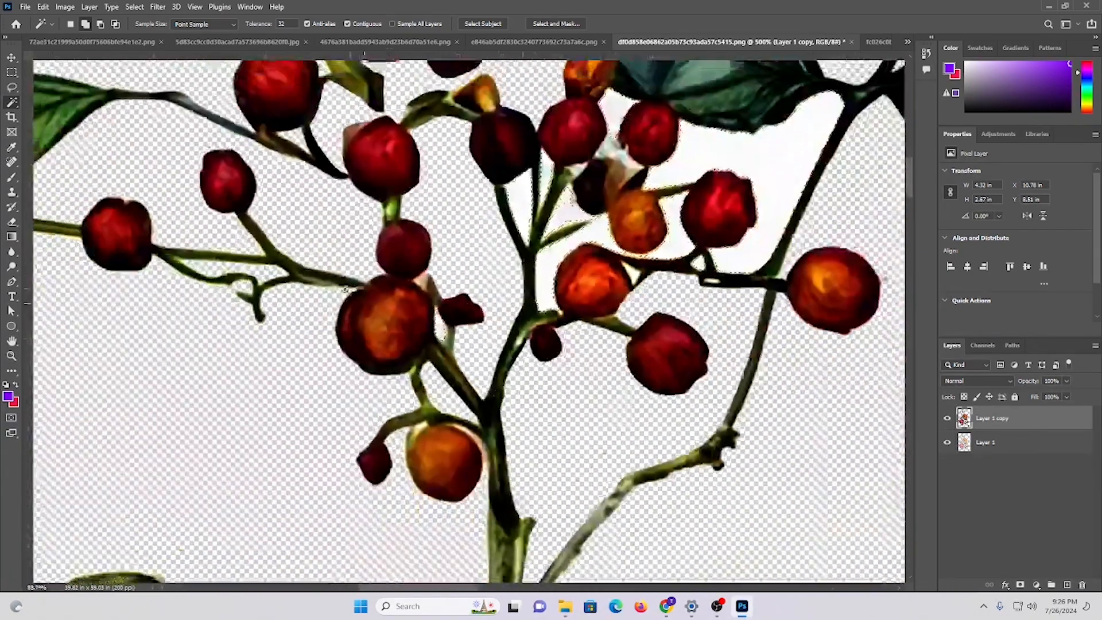
# - Delete the selected berry-cluster gaps from both layers and hide Layer 1 copy
pyautogui.click(1020, 441)
pyautogui.scroll(2, 734, 358)
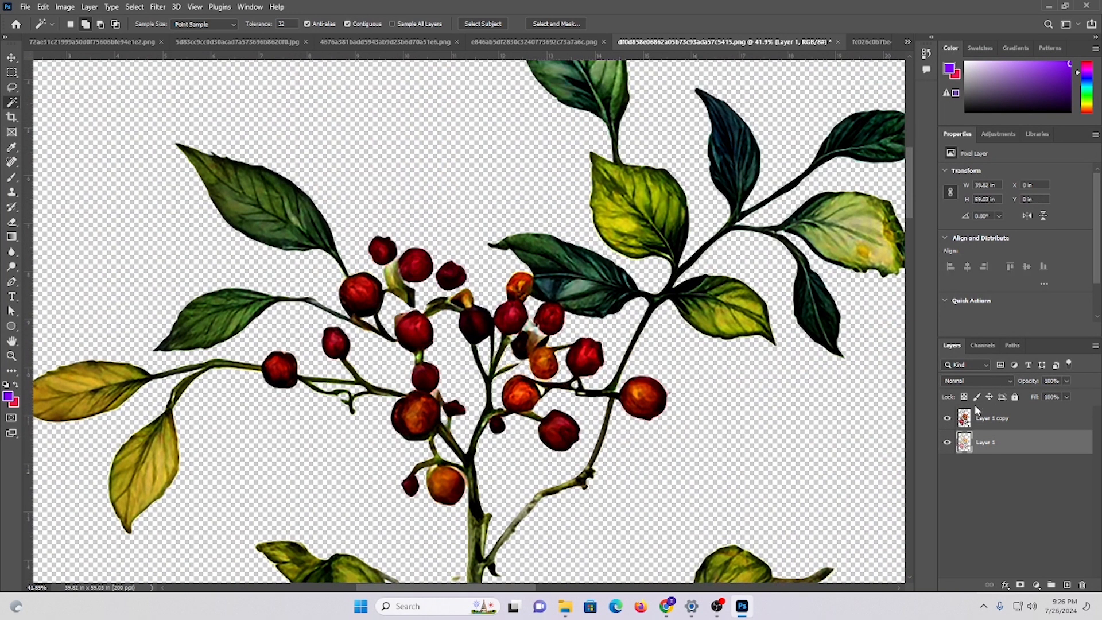
pyautogui.click(947, 419)
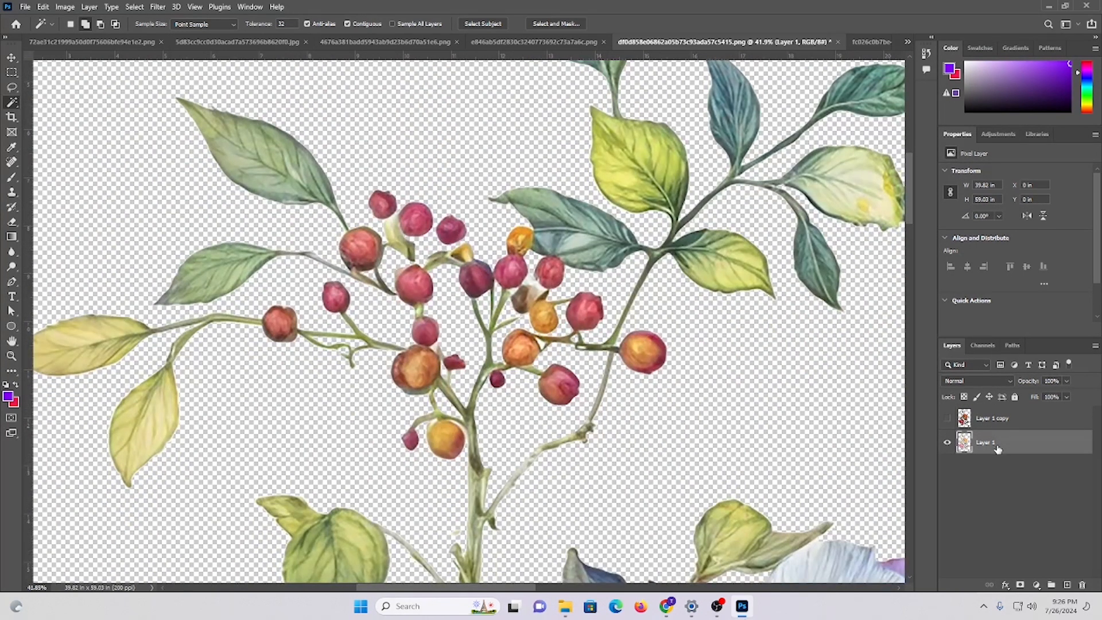
# - Apply a Vibrance adjustment to Layer 1 with Vibrance +45 and Saturation +27
pyautogui.scroll(-3, 560, 313)
pyautogui.moveTo(638, 377); pyautogui.dragTo(463, 310)
pyautogui.moveTo(658, 445); pyautogui.dragTo(655, 319)
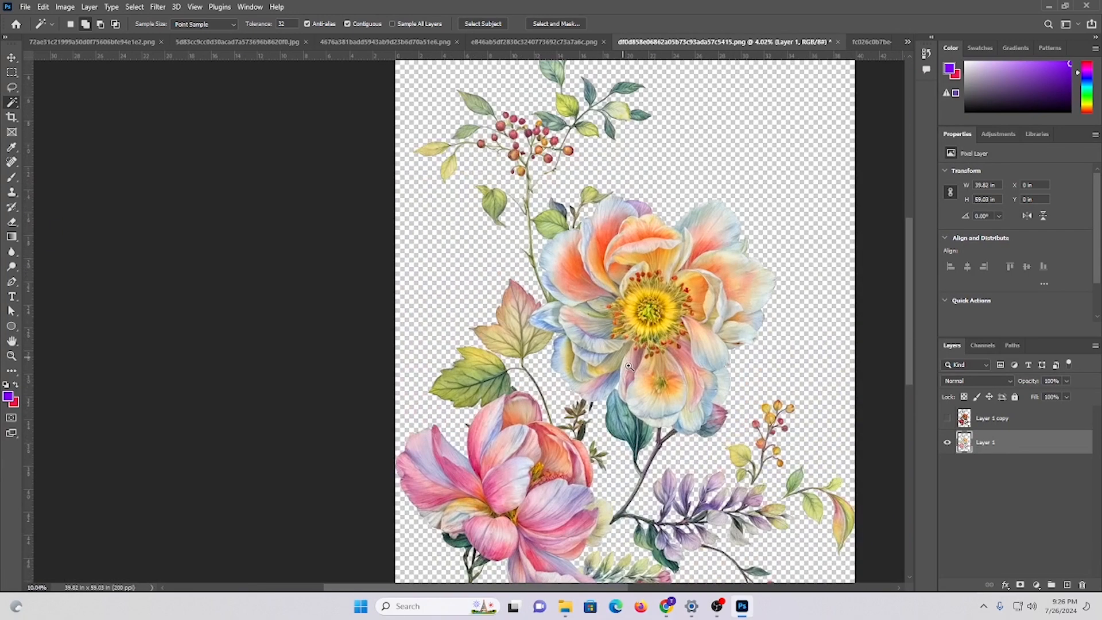
pyautogui.scroll(1, 654, 316)
pyautogui.click(65, 8)
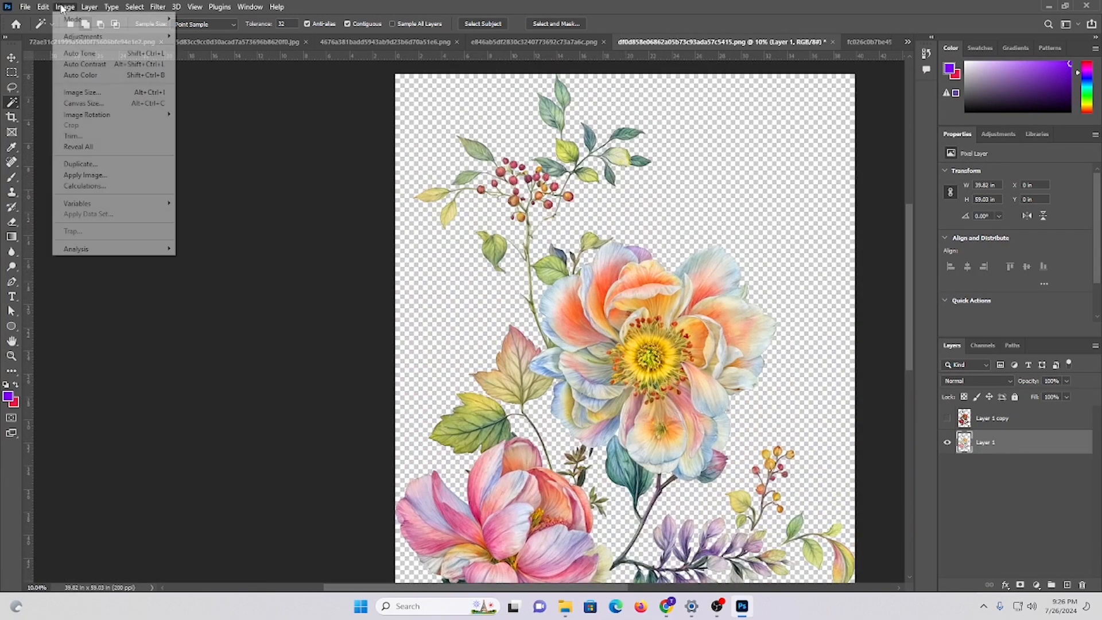
pyautogui.moveTo(89, 37)
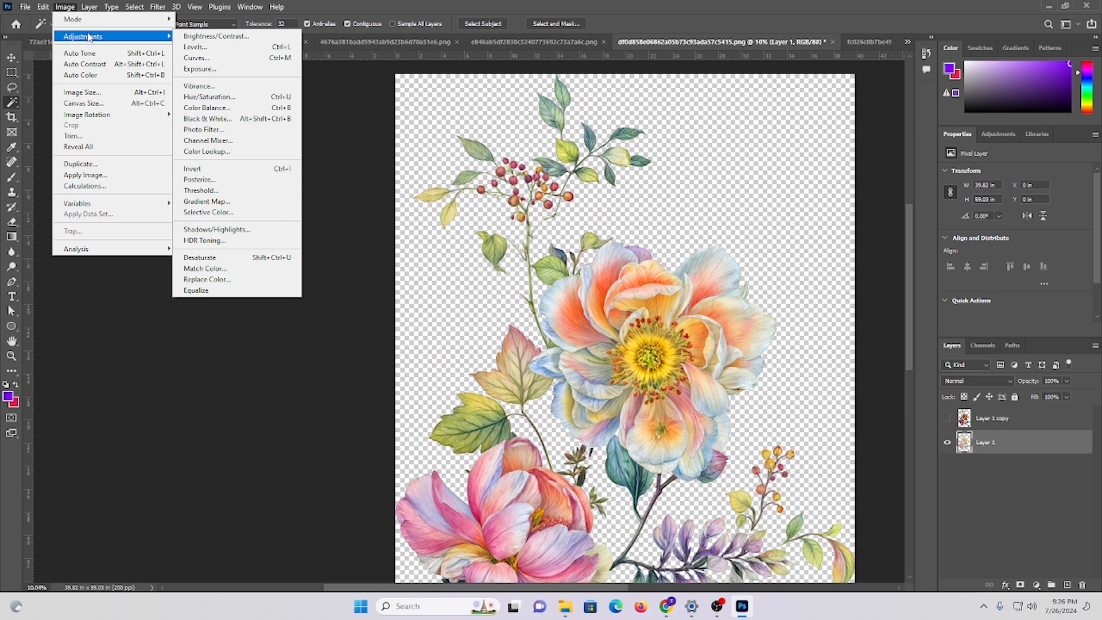
pyautogui.click(199, 86)
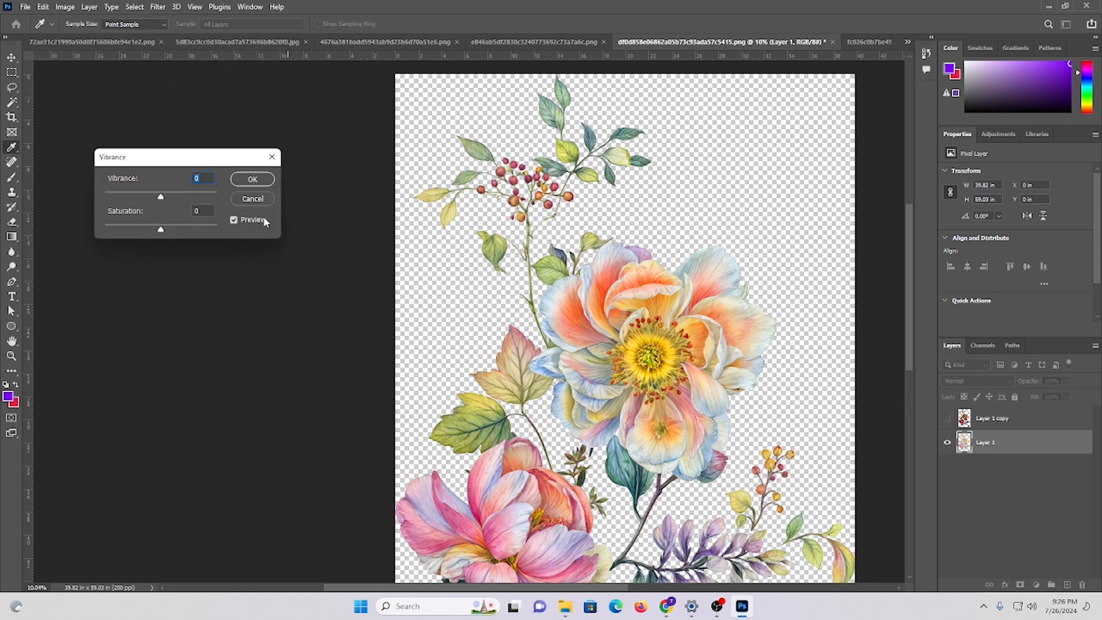
pyautogui.click(178, 195)
pyautogui.click(177, 229)
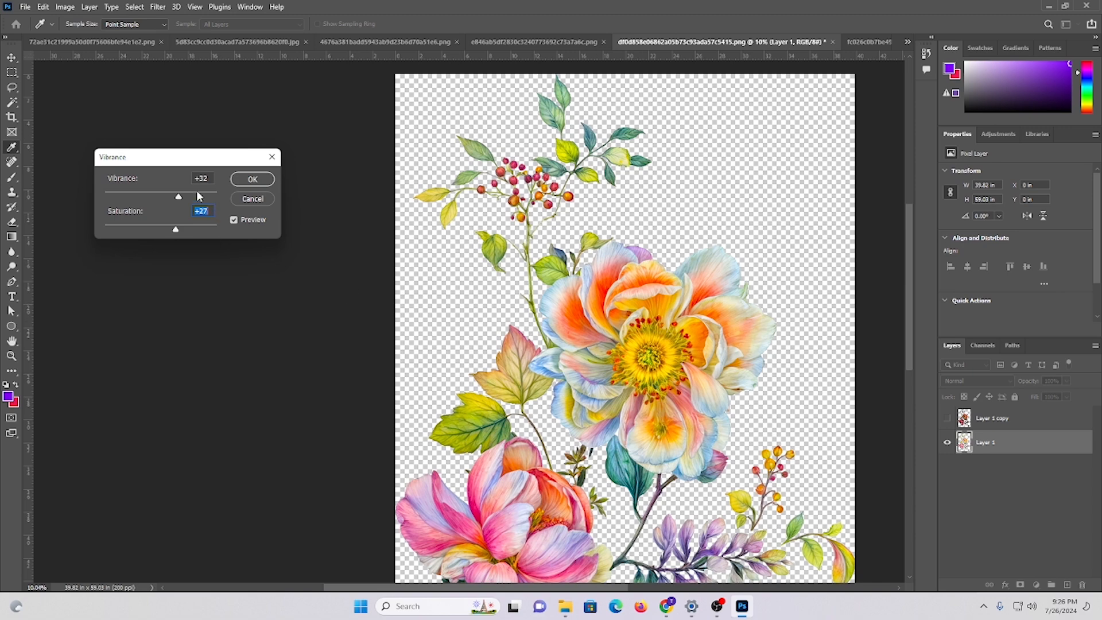
pyautogui.click(186, 195)
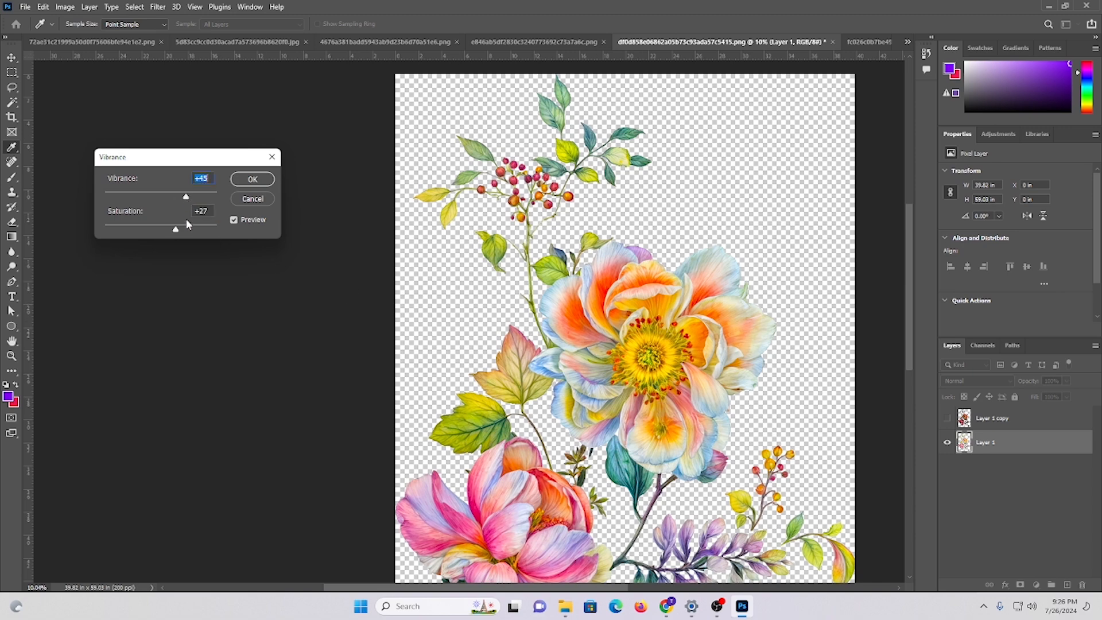
pyautogui.click(253, 179)
# - Show Layer 1 copy and select the white gap between the small leaves, the stem and the lowest pink peony petal
pyautogui.press('w')
pyautogui.scroll(-2, 496, 290)
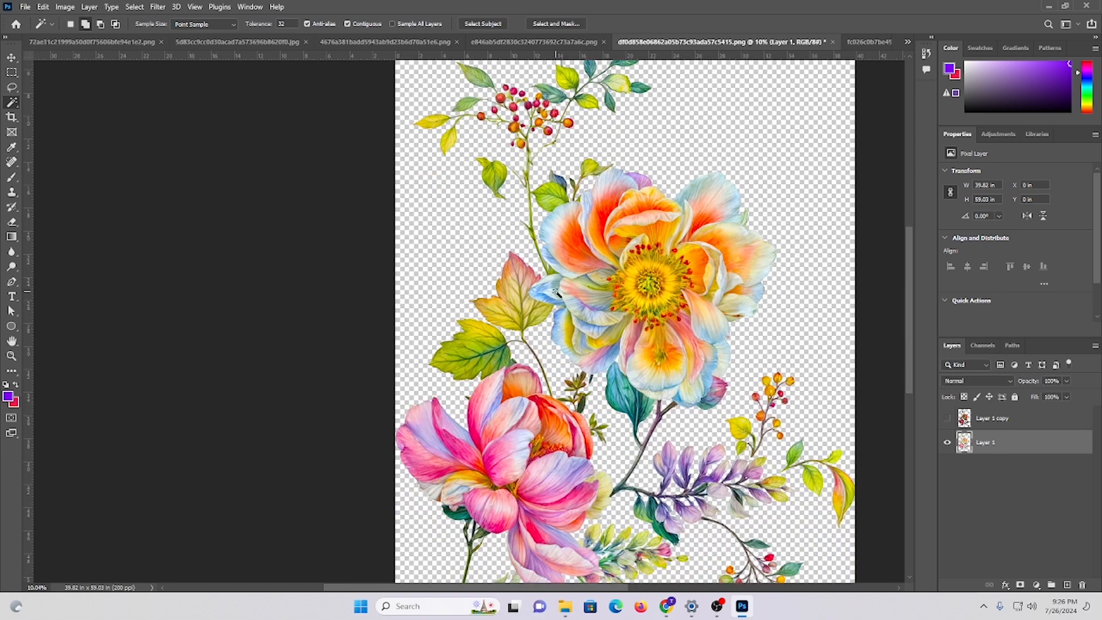
pyautogui.moveTo(625, 288); pyautogui.dragTo(586, 262)
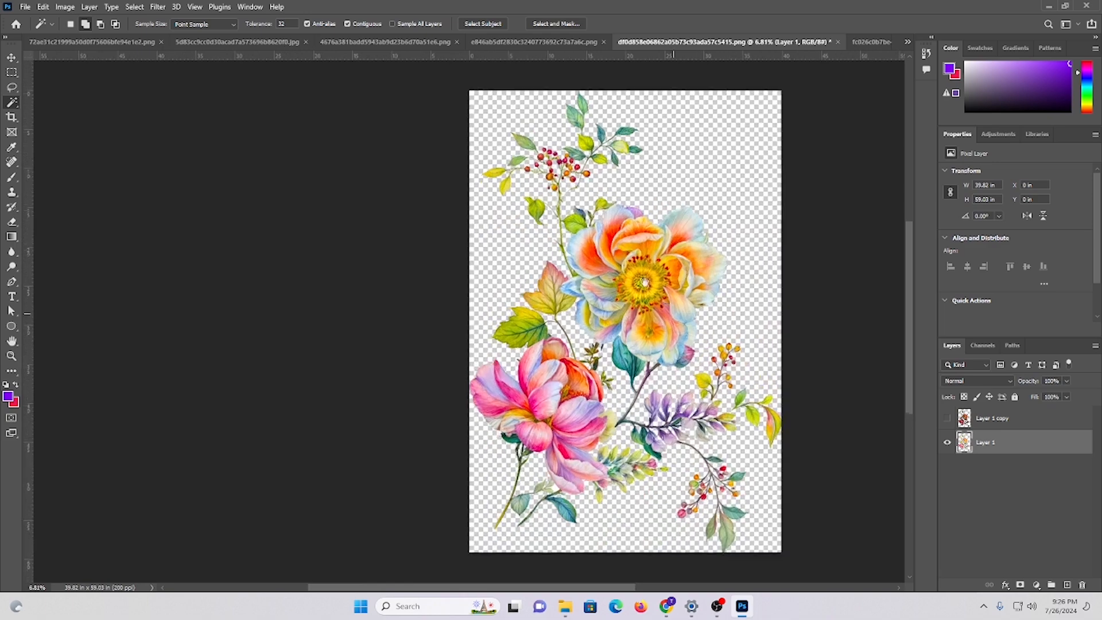
pyautogui.moveTo(673, 312)
pyautogui.mouseDown()
pyautogui.moveTo(629, 266)
pyautogui.moveTo(683, 304)
pyautogui.mouseUp()
pyautogui.moveTo(622, 351); pyautogui.dragTo(615, 187)
pyautogui.scroll(-2, 610, 199)
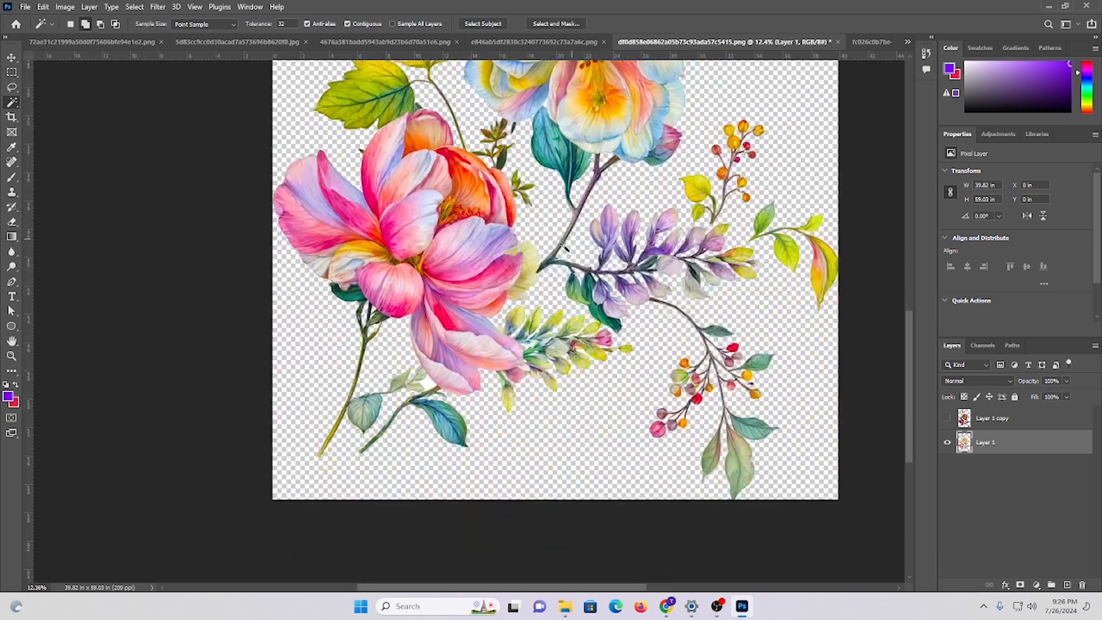
pyautogui.click(12, 72)
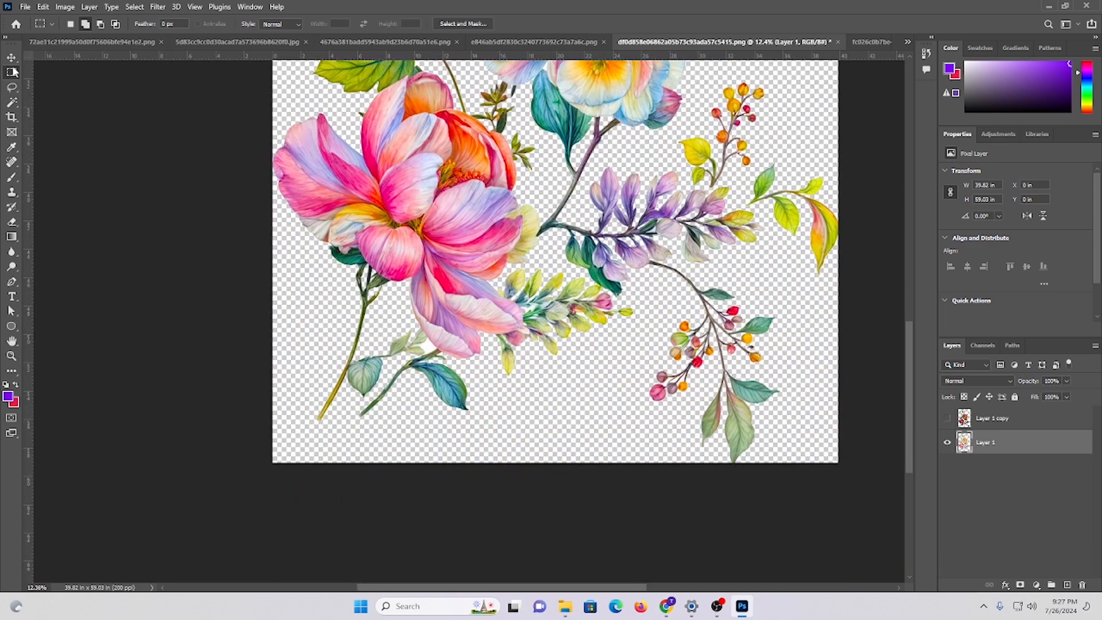
pyautogui.click(12, 58)
pyautogui.scroll(-1, 412, 283)
pyautogui.moveTo(414, 283); pyautogui.dragTo(499, 316)
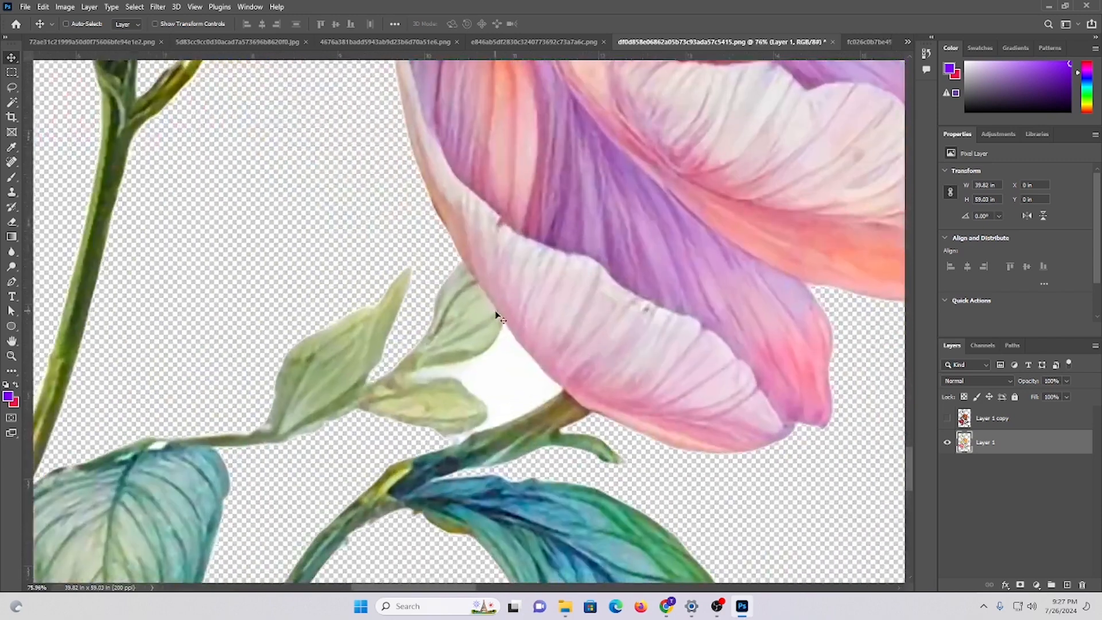
pyautogui.click(12, 102)
pyautogui.click(947, 418)
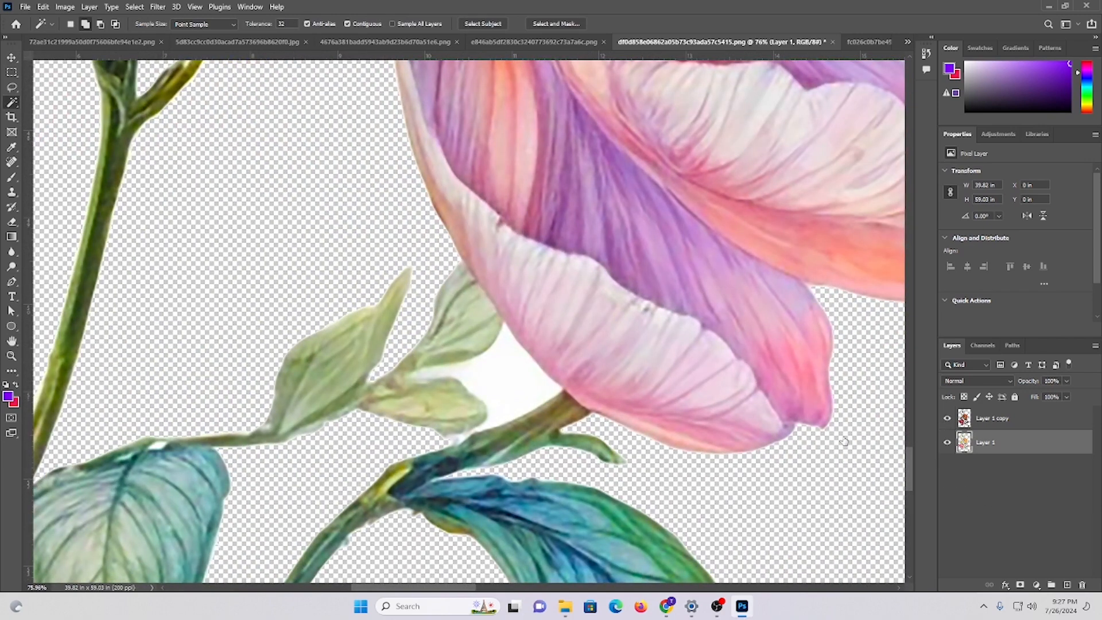
pyautogui.click(509, 387)
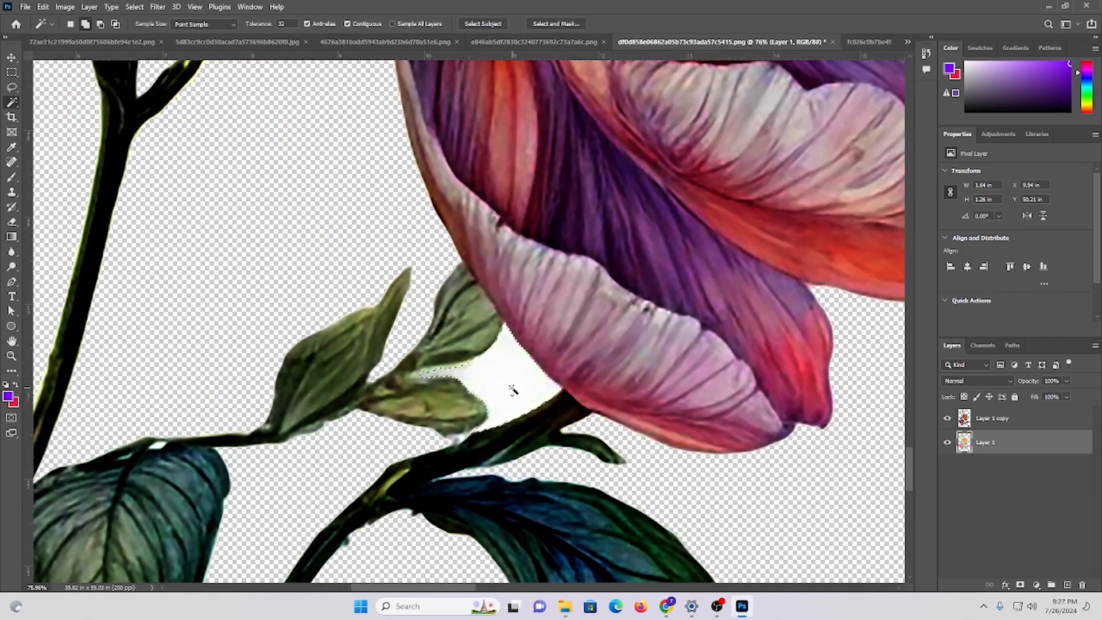
# - Delete the selected gap beside the pink petal from both layers and clear the selection
pyautogui.click(1005, 419)
pyautogui.press('Delete')
pyautogui.click(997, 443)
pyautogui.press('Delete')
pyautogui.scroll(2, 458, 383)
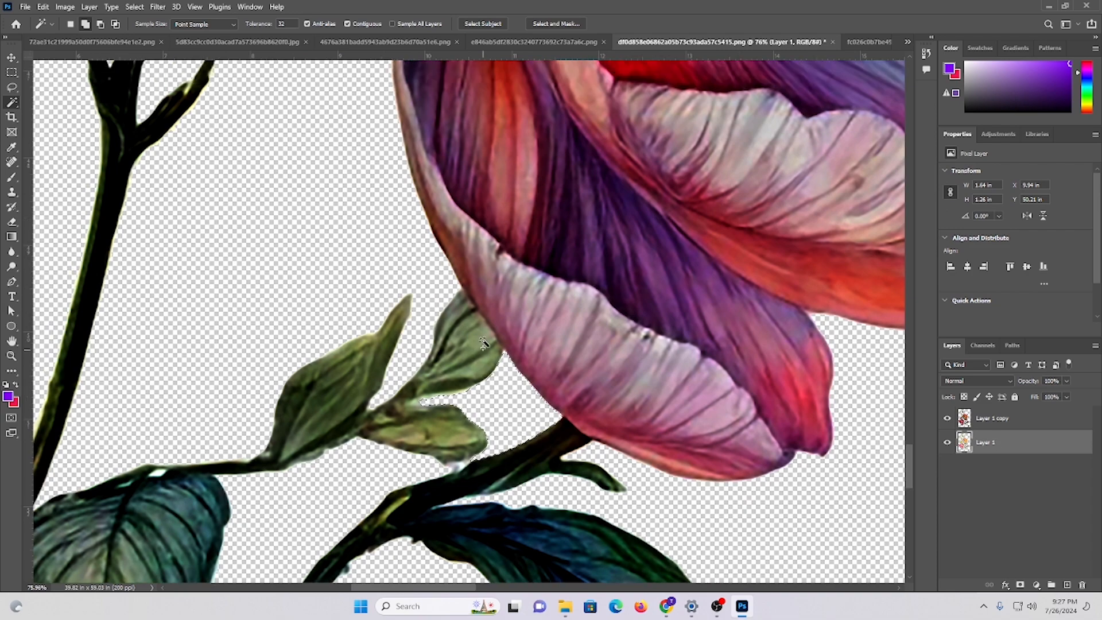
pyautogui.hotkey('ctrl', 'd')
# - Delete the dark version, Layer 1 copy, leaving only the pastel artwork layer
pyautogui.moveTo(601, 317); pyautogui.dragTo(317, 244)
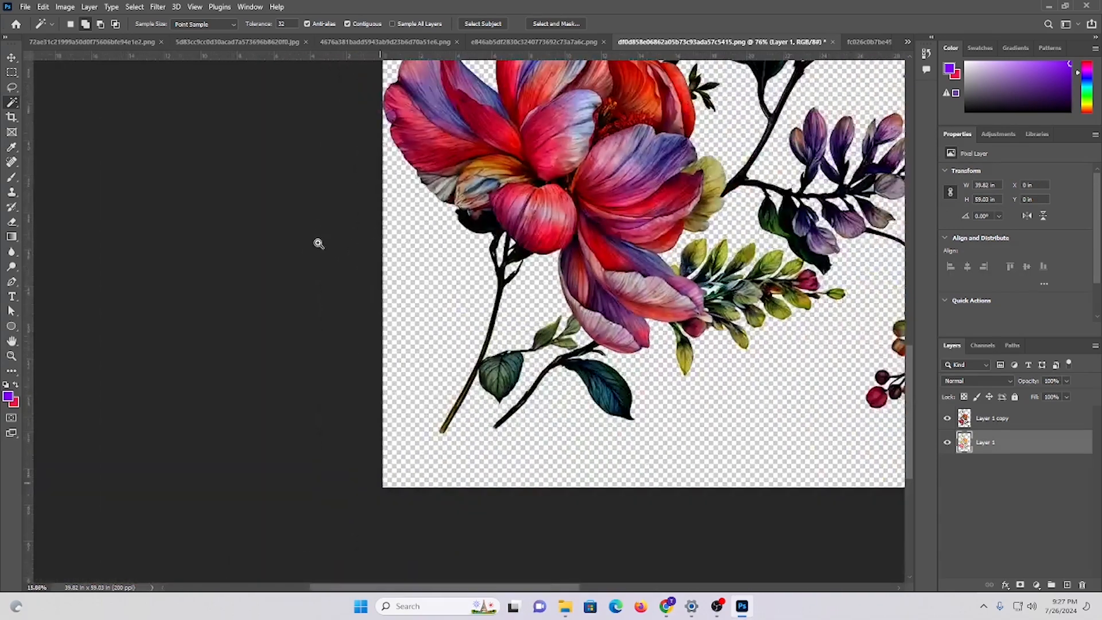
pyautogui.moveTo(590, 162); pyautogui.dragTo(419, 436)
pyautogui.moveTo(368, 408); pyautogui.dragTo(289, 357)
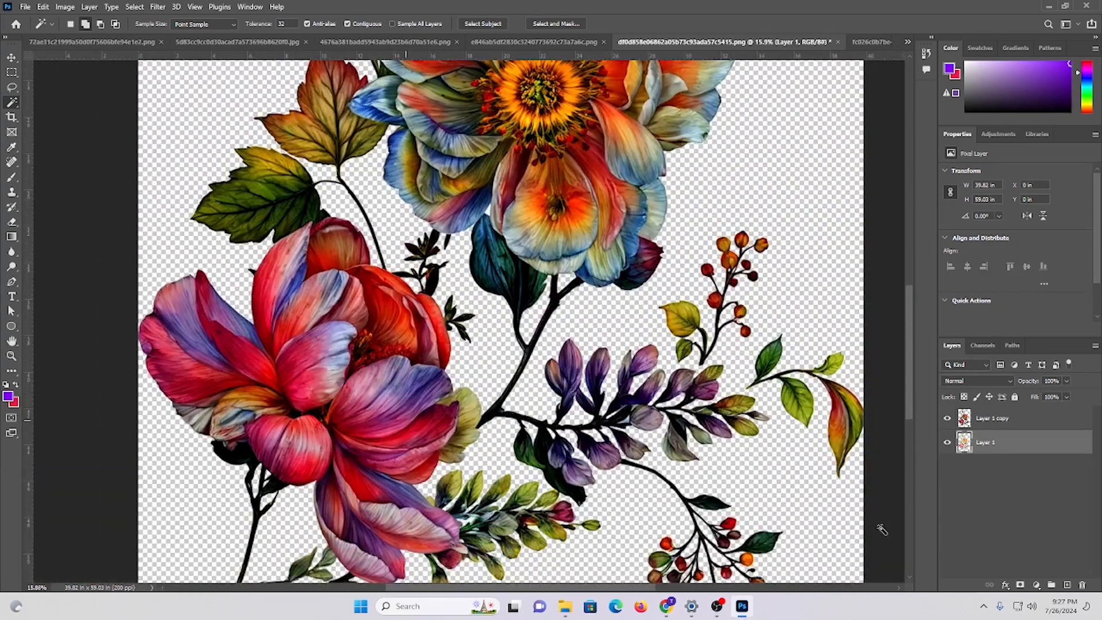
pyautogui.click(1000, 423)
pyautogui.press('Delete')
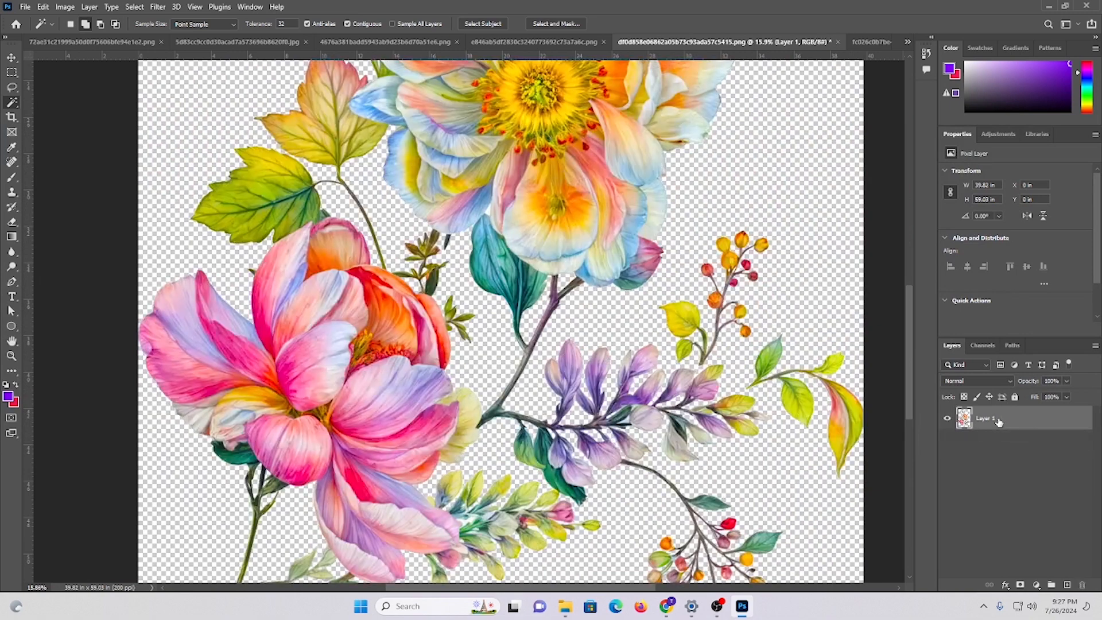
# - Duplicate Layer 1 and set the duplicate's blend mode to Soft Light
pyautogui.hotkey('ctrl', 'j')
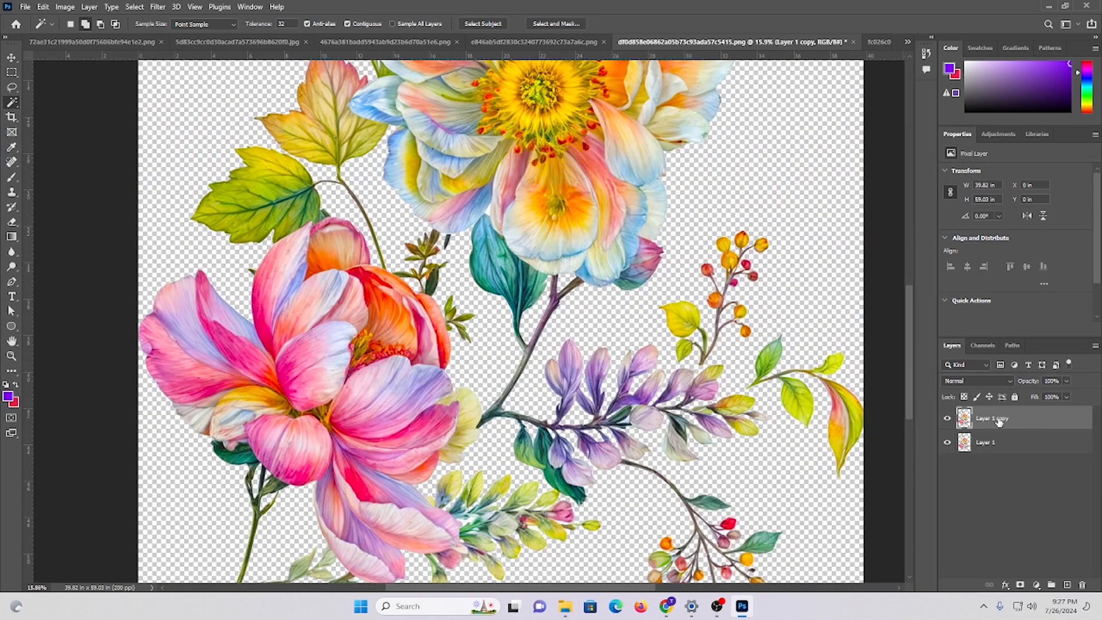
pyautogui.click(980, 382)
pyautogui.click(966, 450)
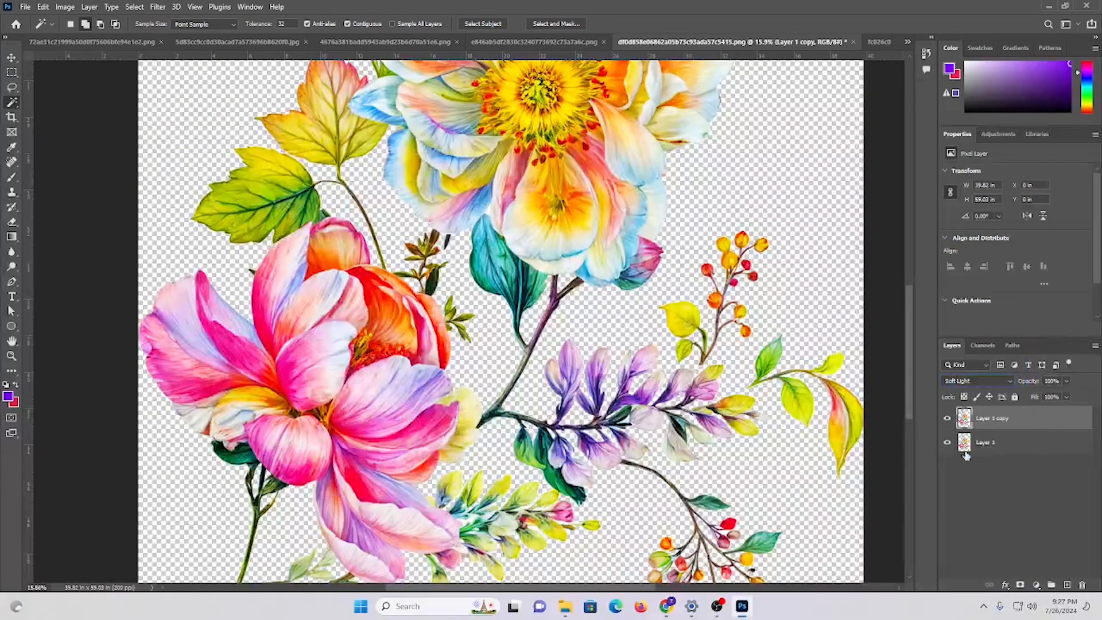
# - Apply a High Pass filter with a radius of 30.0 pixels to the Soft Light duplicate
pyautogui.click(158, 7)
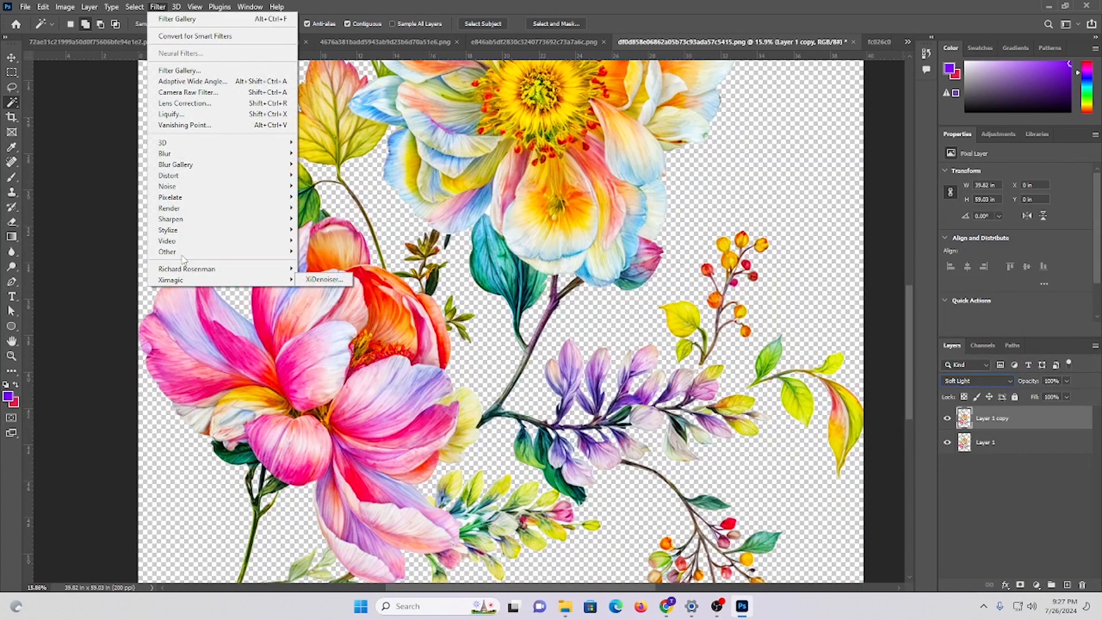
pyautogui.moveTo(183, 253)
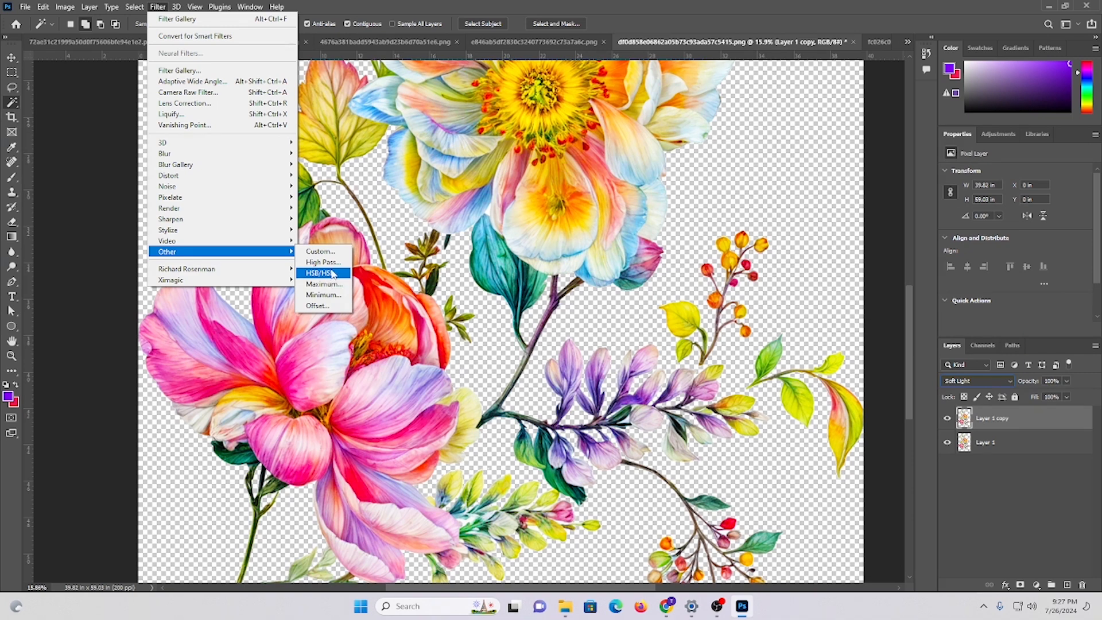
pyautogui.click(333, 273)
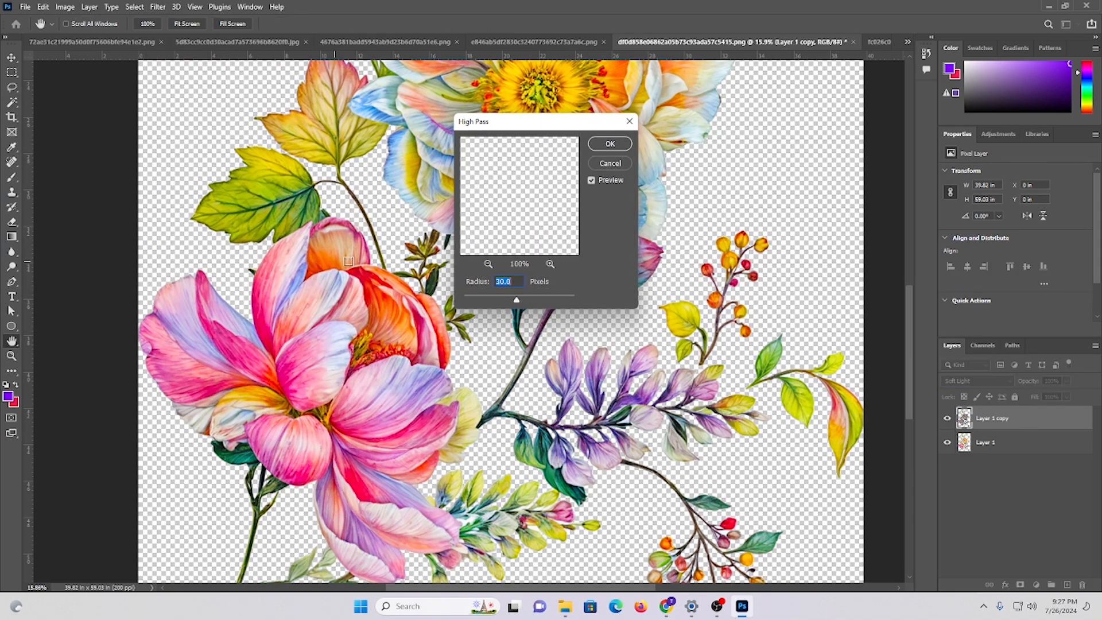
pyautogui.click(610, 144)
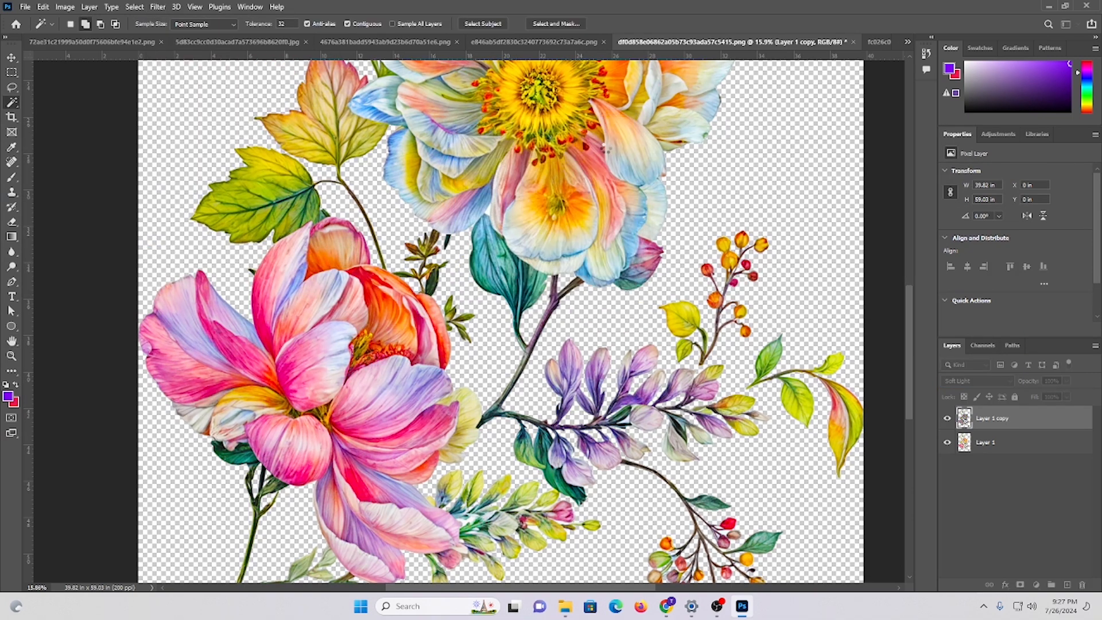
# - Apply the Texturizer filter to the duplicate with Canvas texture, 200% scaling, relief 1 and light from Top
pyautogui.click(157, 7)
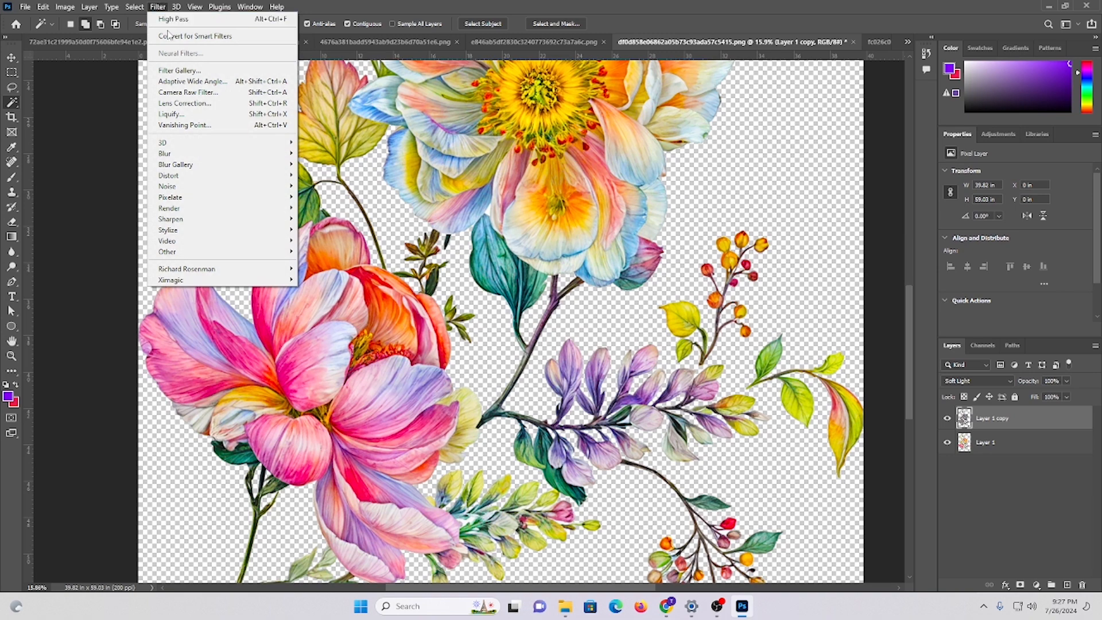
pyautogui.click(186, 70)
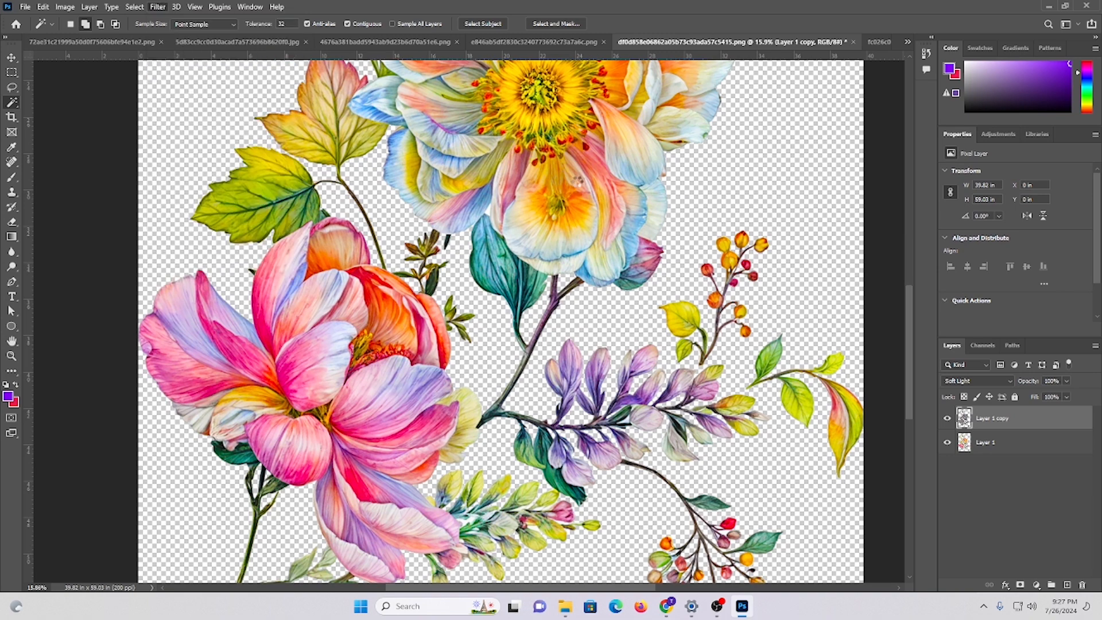
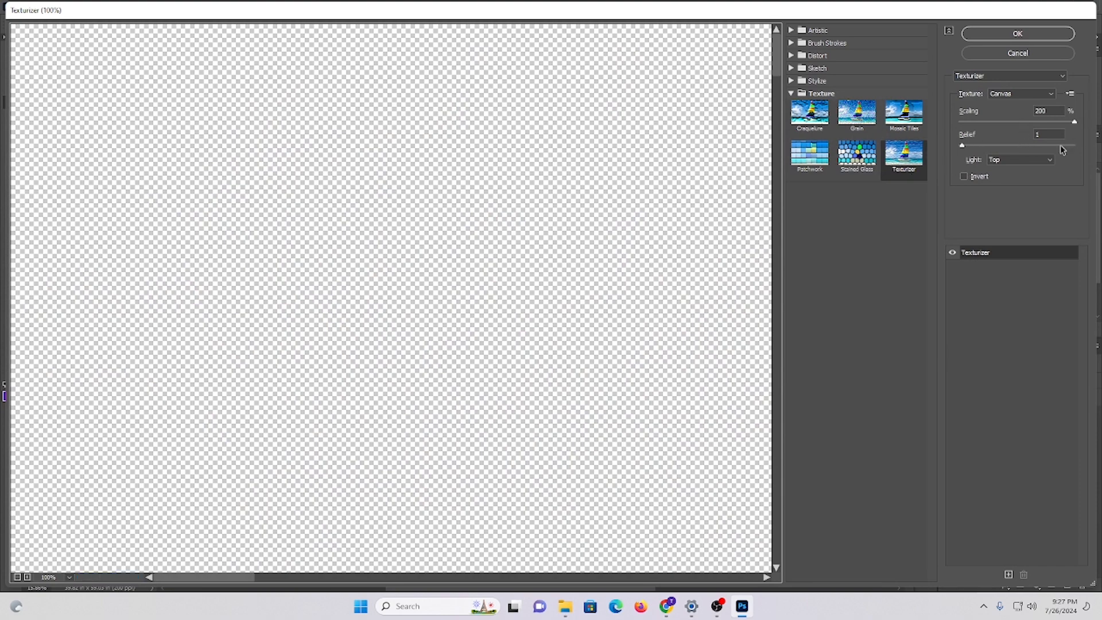
pyautogui.click(1032, 34)
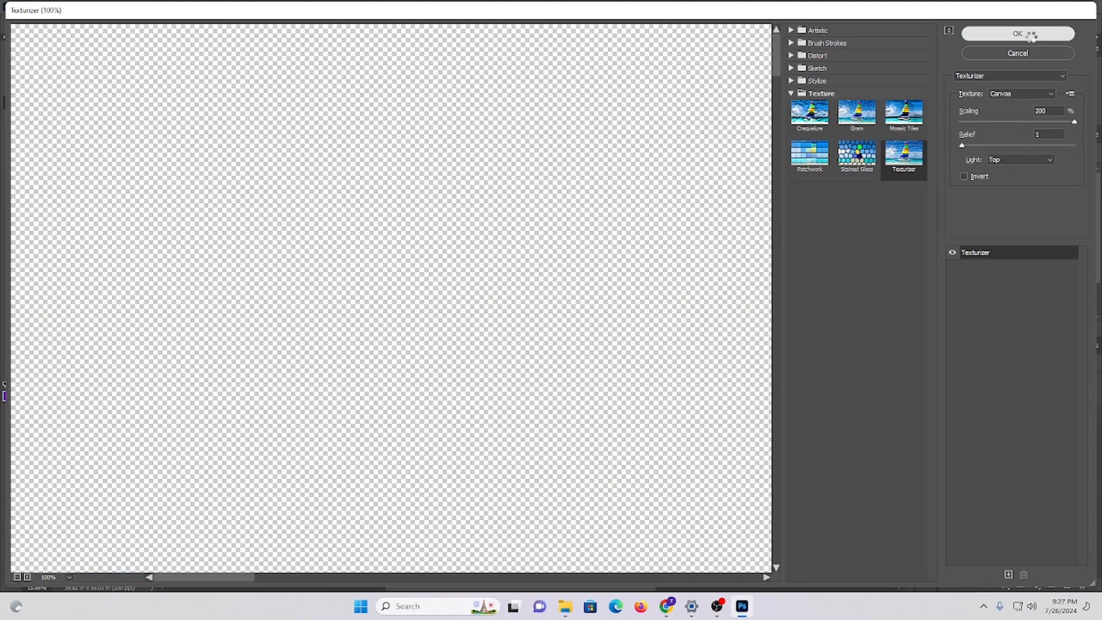
pyautogui.hotkey('ctrl', '0')
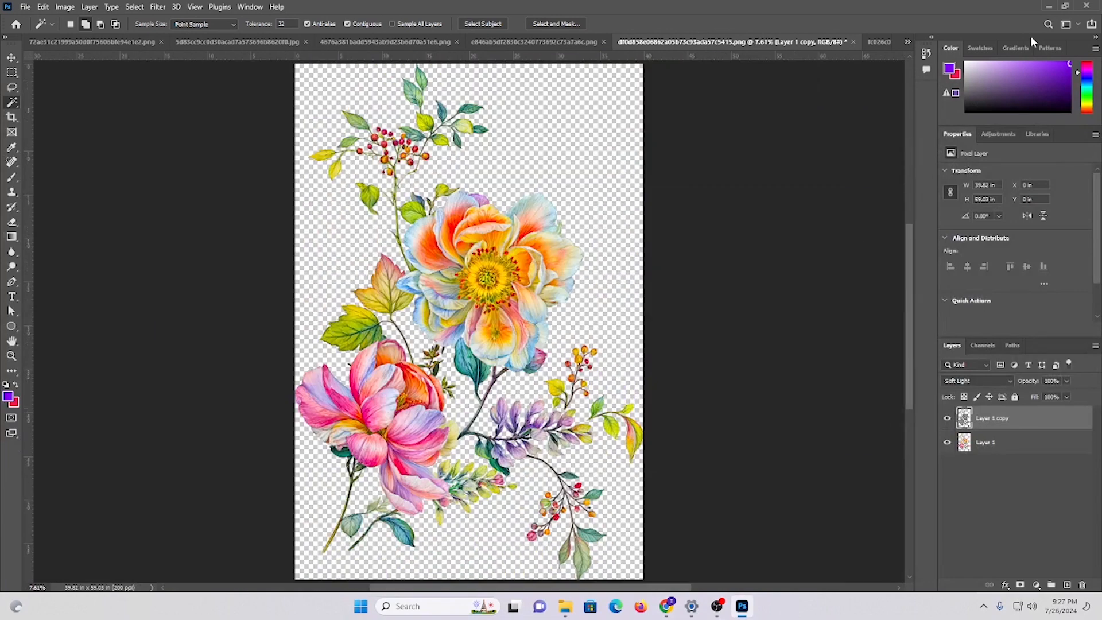
# - Compare the artwork with the Soft Light duplicate hidden and shown, and merge it with Layer 1
pyautogui.click(950, 422)
pyautogui.click(948, 423)
pyautogui.click(947, 424)
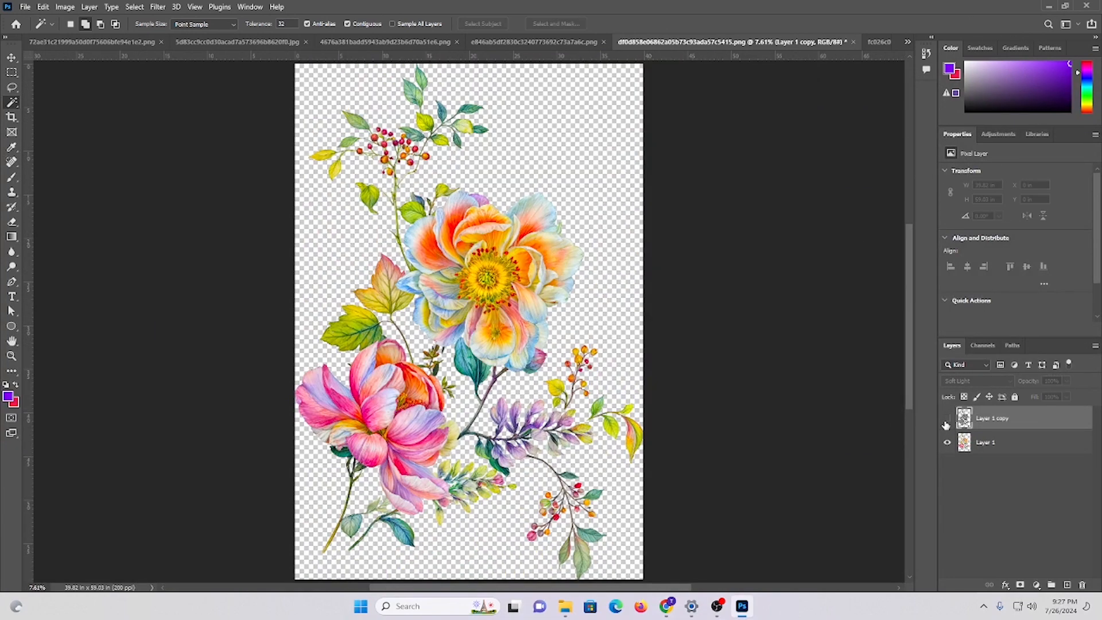
pyautogui.click(947, 421)
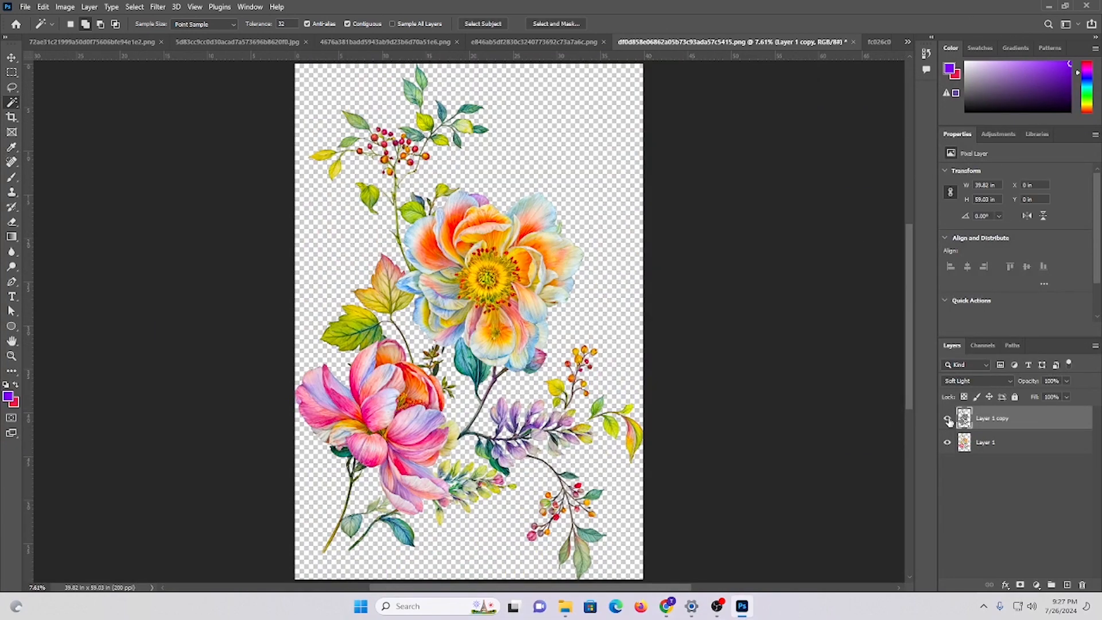
pyautogui.keyDown('shift'); pyautogui.click(1000, 447); pyautogui.keyUp('shift')
pyautogui.scroll(-3, 135, 93)
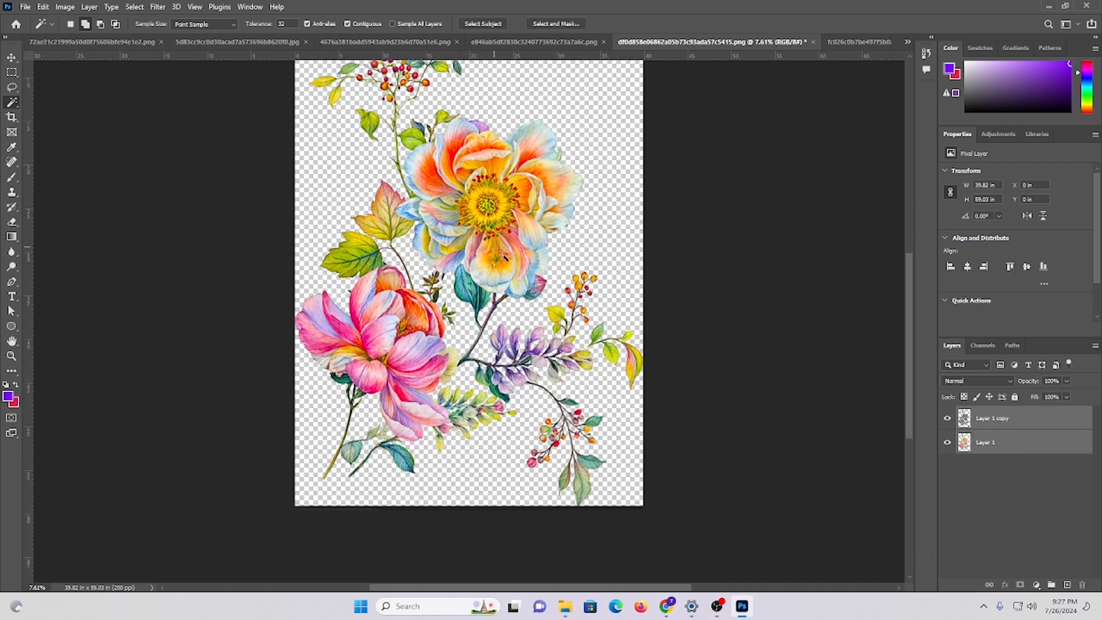
pyautogui.hotkey('ctrl', 'e')
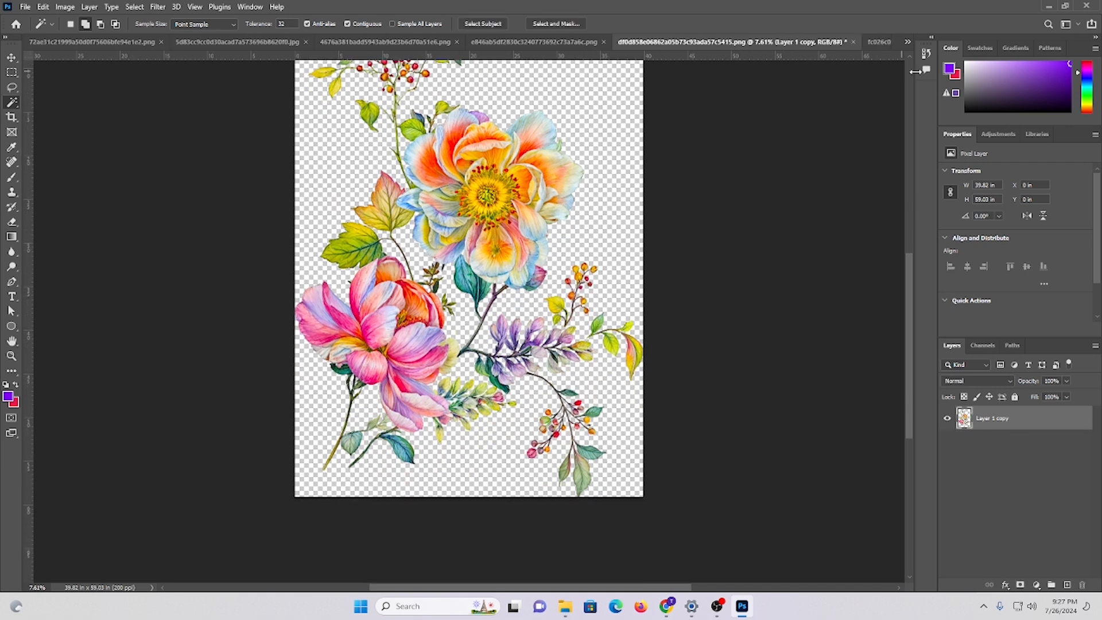
# - Try to paste the merged peony artwork into the 01.psb document at its full size, and undo it
pyautogui.click(907, 42)
pyautogui.click(670, 46)
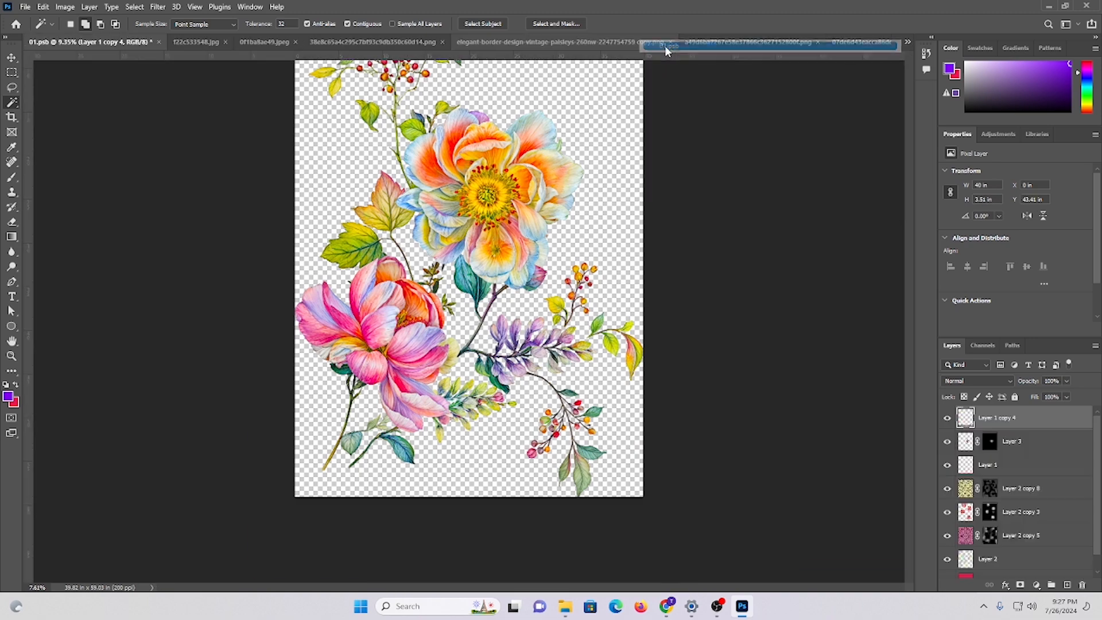
pyautogui.click(11, 58)
pyautogui.scroll(-3, 431, 318)
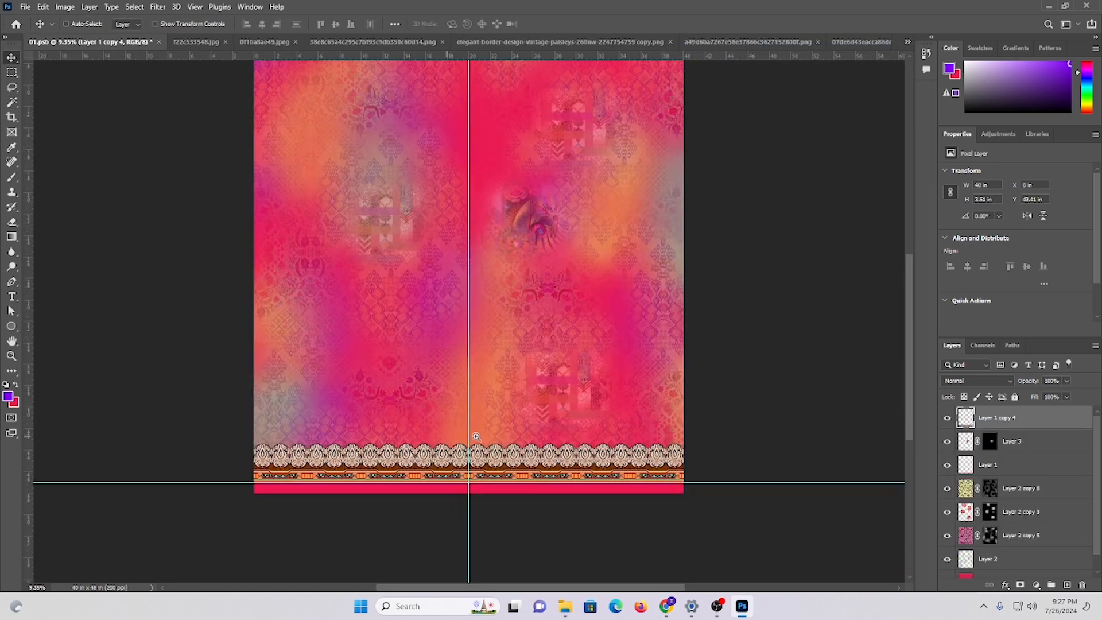
pyautogui.scroll(3, 458, 438)
pyautogui.moveTo(492, 278); pyautogui.dragTo(453, 342)
pyautogui.hotkey('ctrl', 'v')
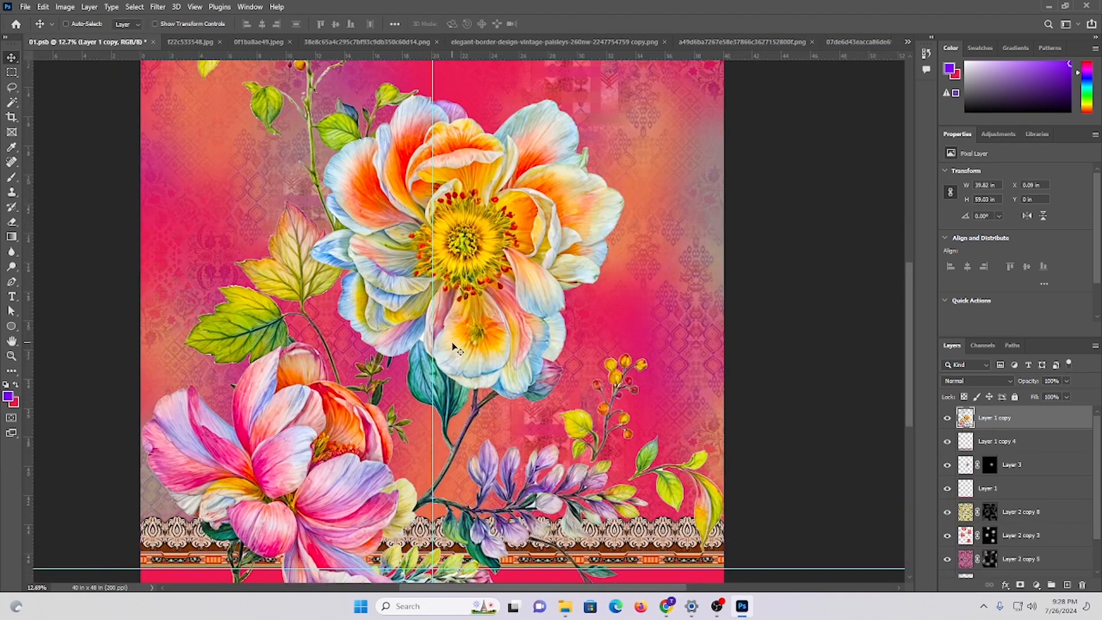
pyautogui.hotkey('ctrl', 'z')
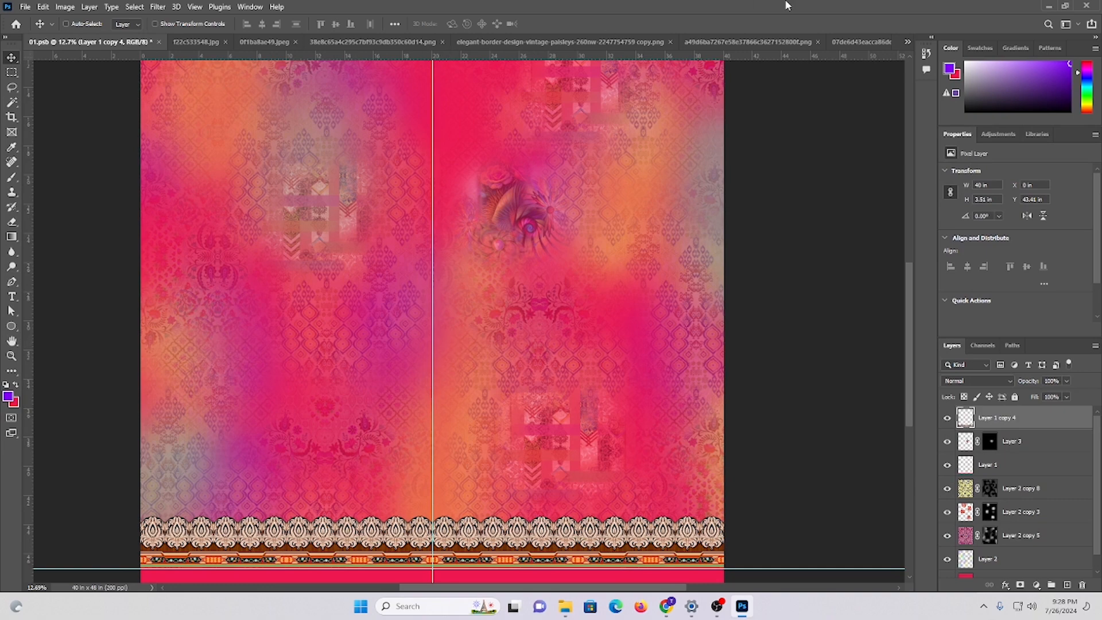
# - Return to the peony document and resize its image to a height of 8 inches, keeping the proportions and 200 pixels/inch resolution
pyautogui.click(907, 42)
pyautogui.click(682, 209)
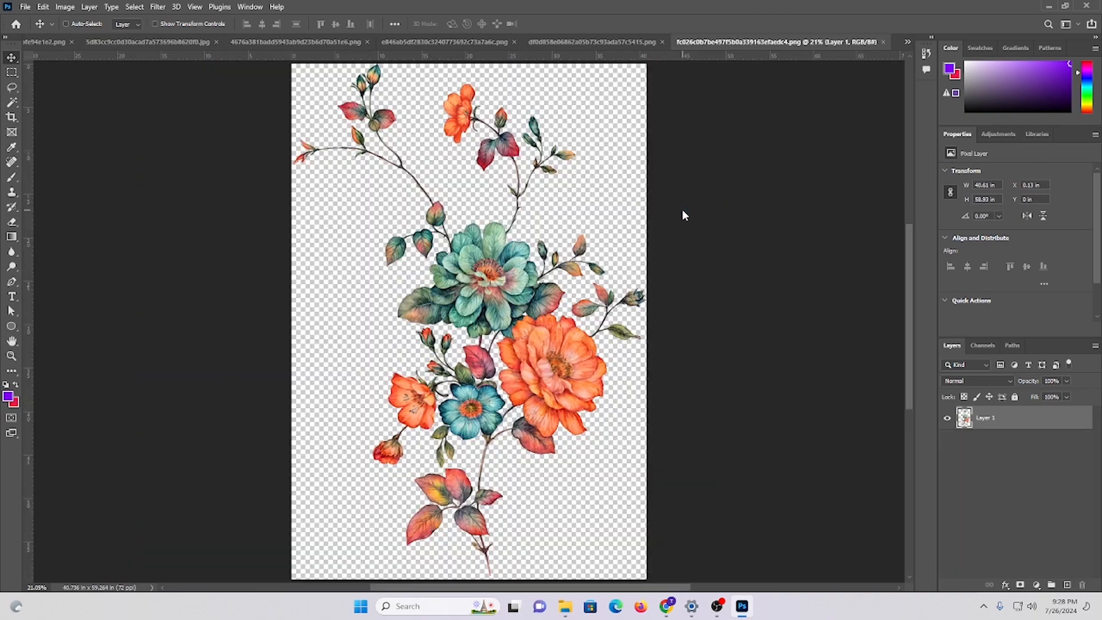
pyautogui.click(624, 41)
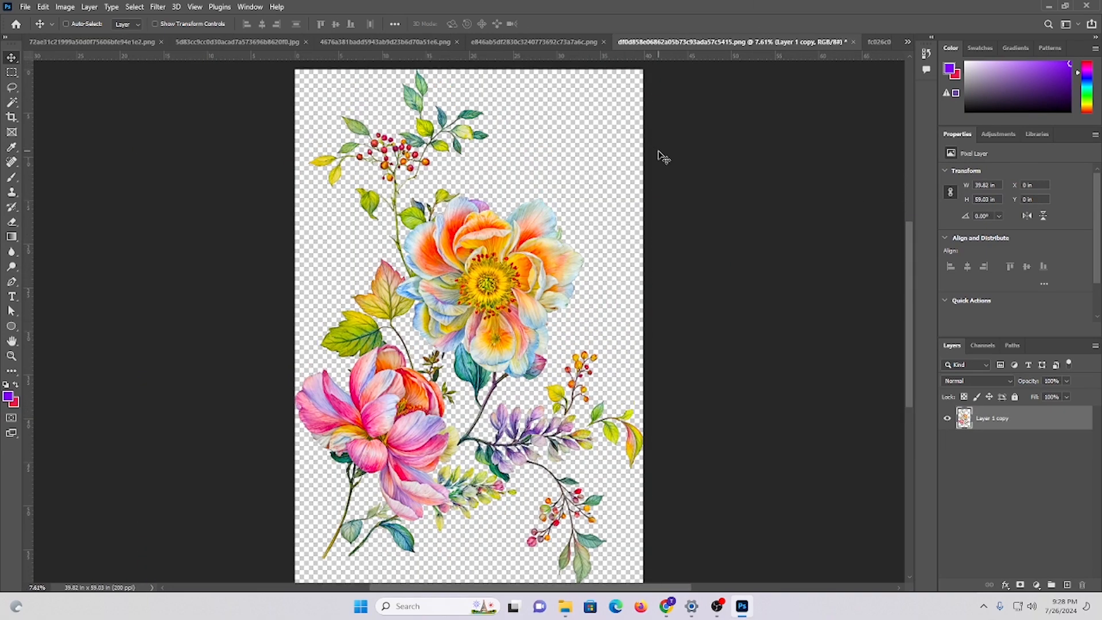
pyautogui.hotkey('ctrl', 'alt', 'i')
pyautogui.doubleClick(621, 205)
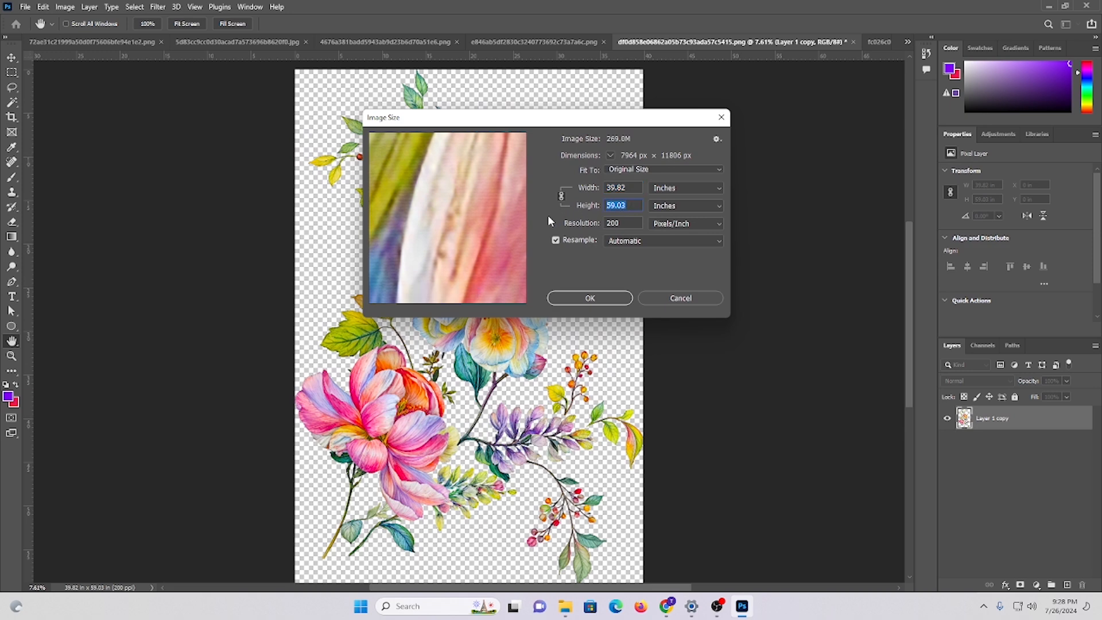
pyautogui.press('Return')
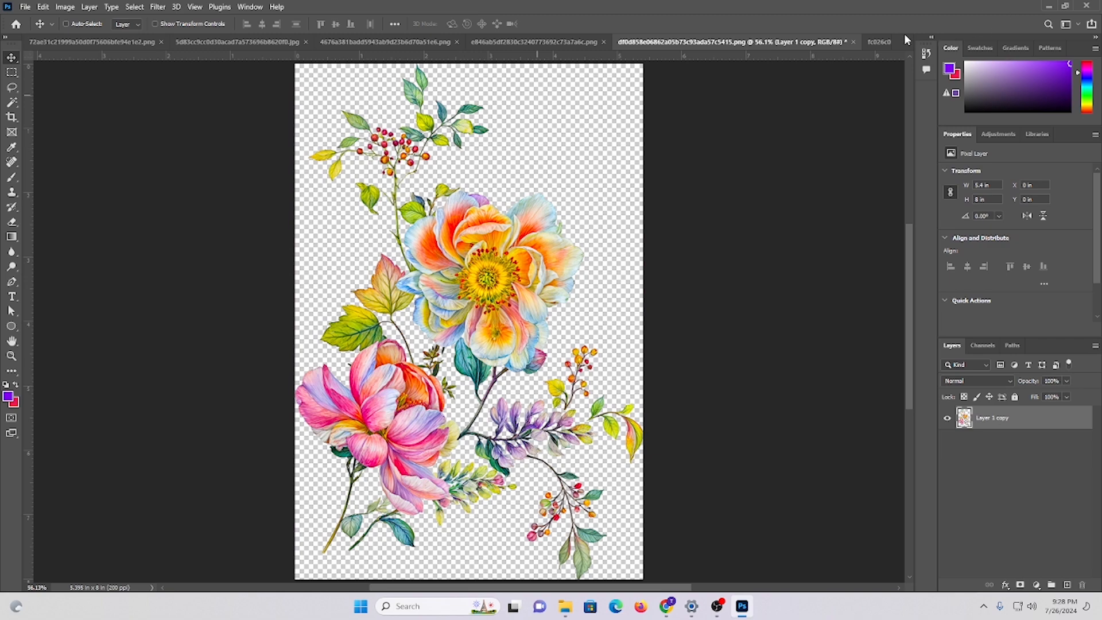
# - Paste the resized peony artwork into 01.psb and position it on the vertical centre guide above the lace border
pyautogui.click(906, 38)
pyautogui.click(683, 41)
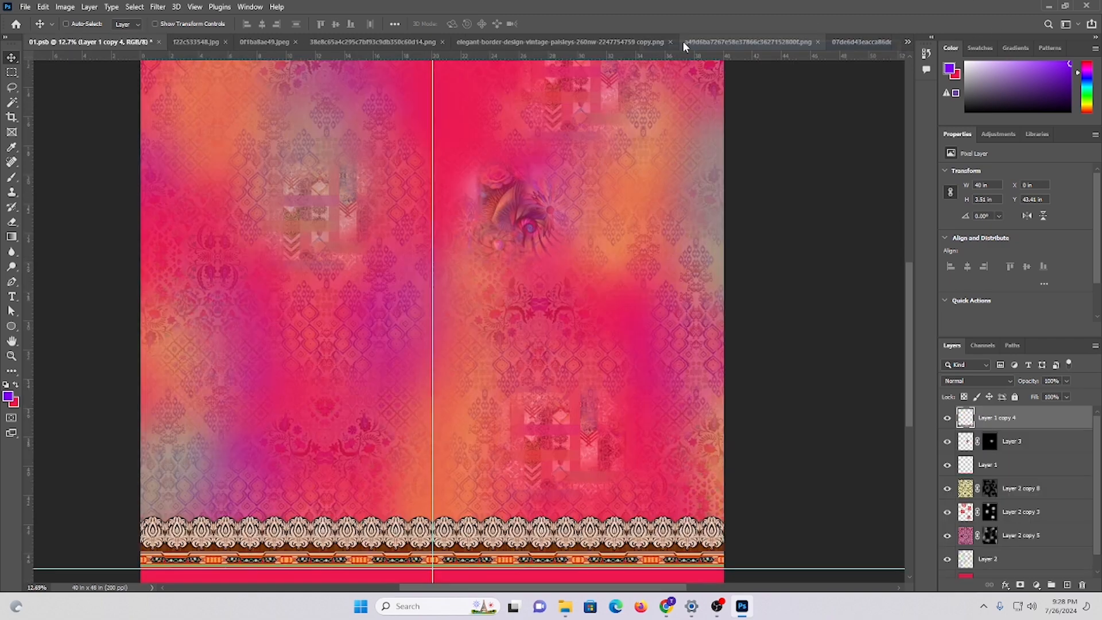
pyautogui.scroll(-6, 319, 215)
pyautogui.hotkey('ctrl', 'v')
pyautogui.scroll(-1, 534, 363)
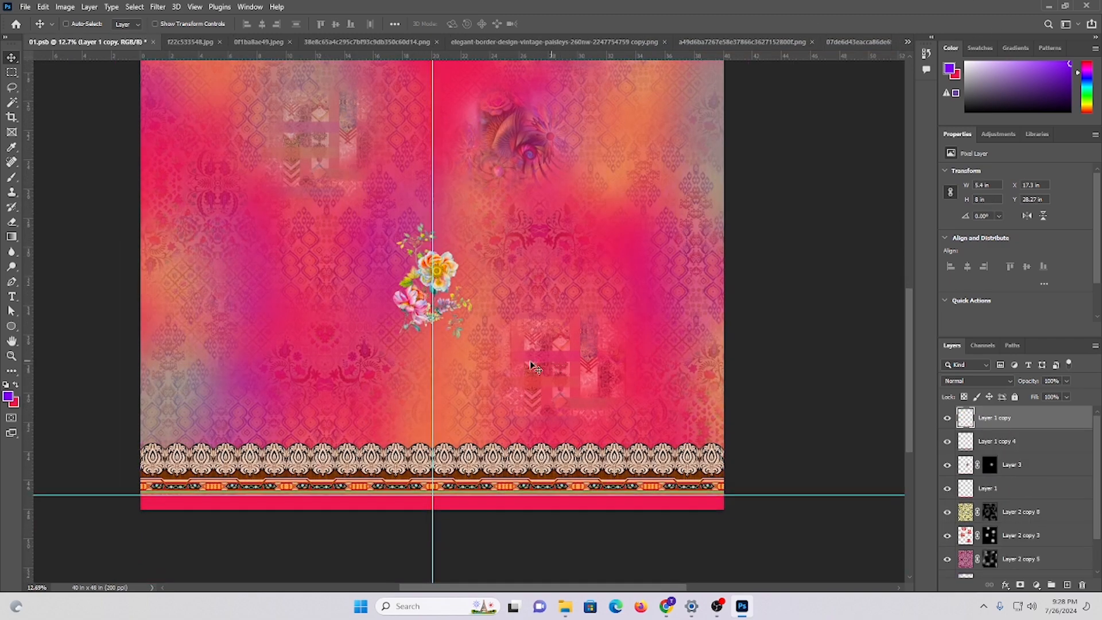
pyautogui.scroll(-2, 531, 366)
pyautogui.scroll(4, 449, 229)
pyautogui.scroll(-2, 442, 224)
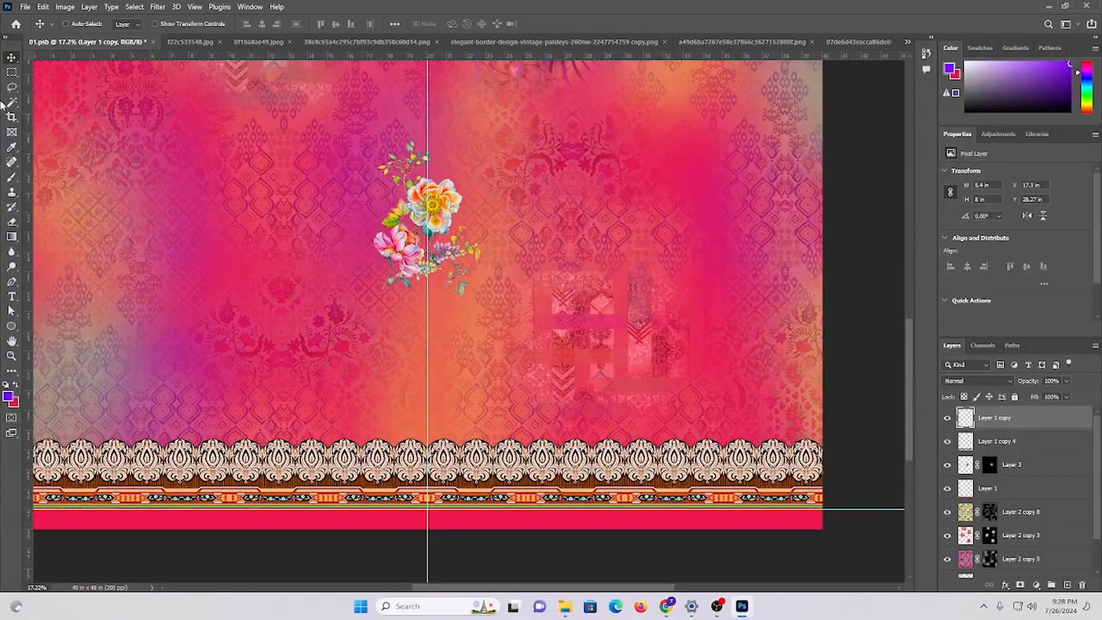
pyautogui.scroll(-1, 458, 268)
pyautogui.scroll(2, 457, 284)
pyautogui.moveTo(455, 295)
pyautogui.mouseDown()
pyautogui.moveTo(489, 295)
pyautogui.moveTo(470, 330)
pyautogui.moveTo(460, 411)
pyautogui.moveTo(447, 408)
pyautogui.moveTo(447, 263)
pyautogui.moveTo(448, 282)
pyautogui.mouseUp()
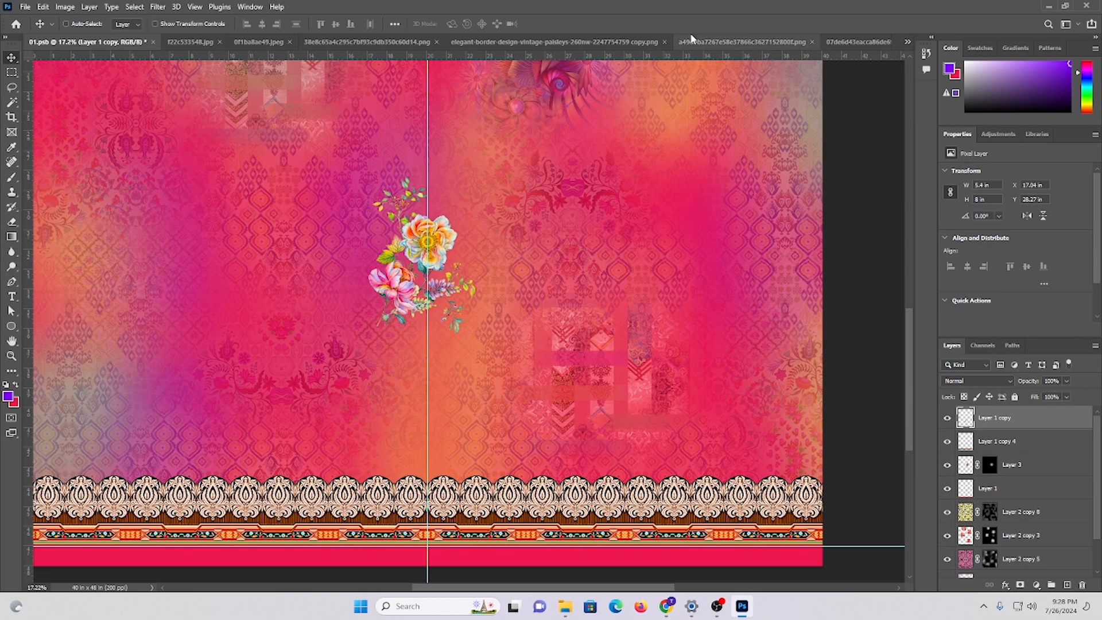
pyautogui.click(692, 39)
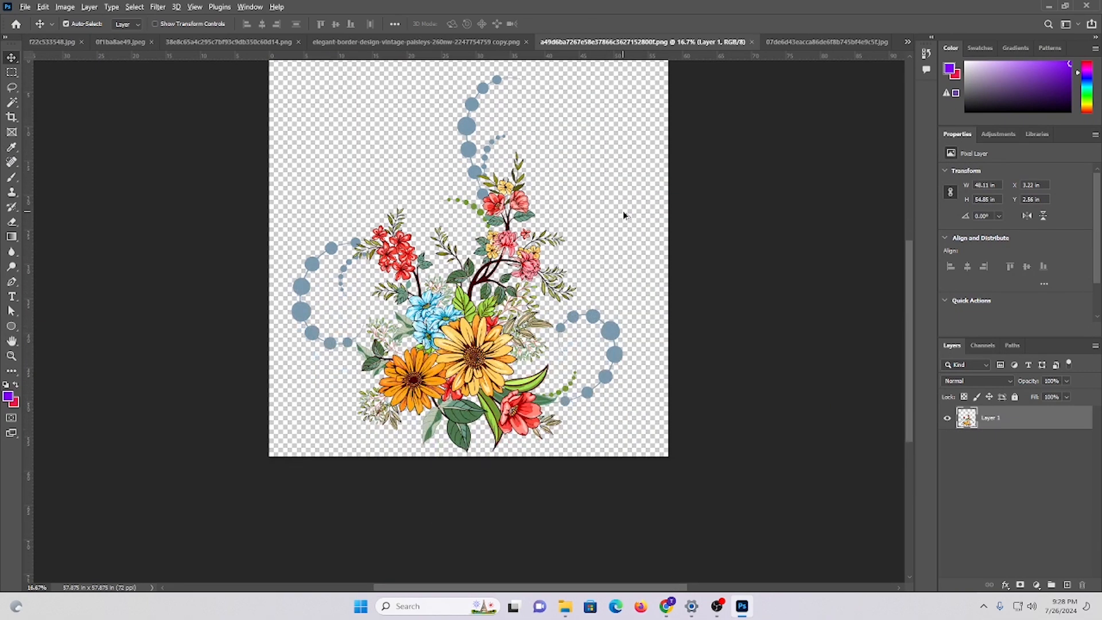
pyautogui.hotkey('ctrl', 'alt', 'i')
pyautogui.doubleClick(621, 224)
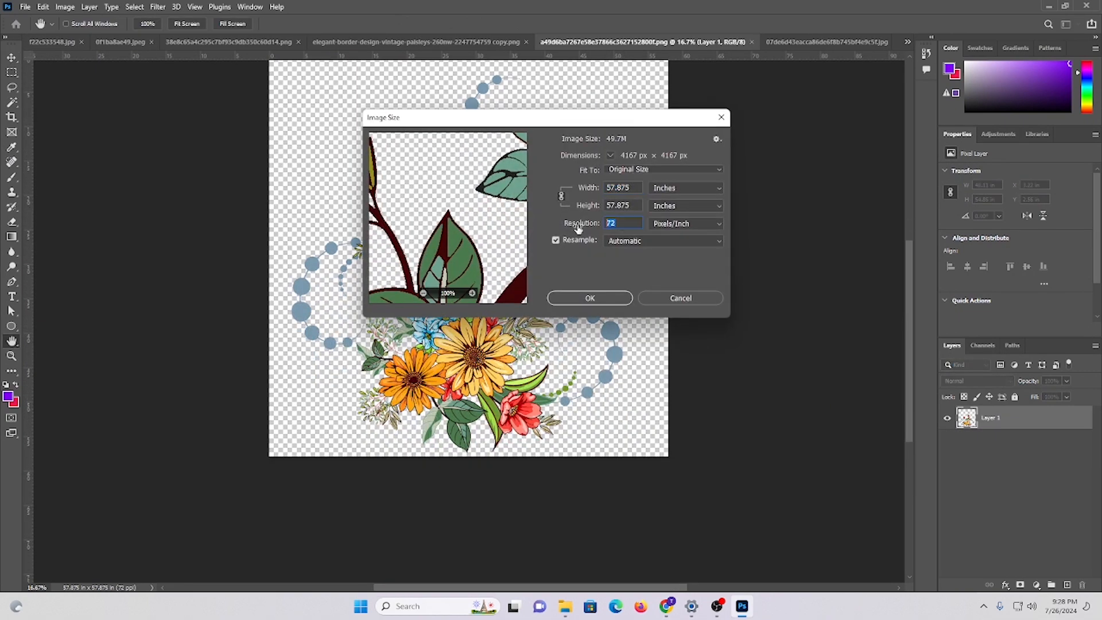
pyautogui.write('200')
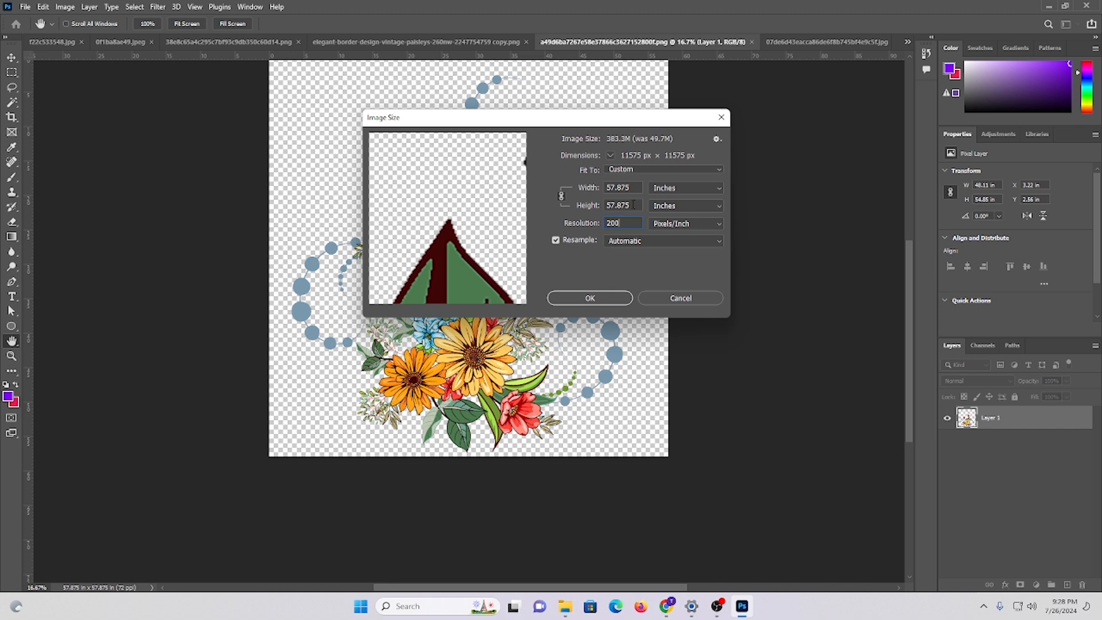
pyautogui.doubleClick(632, 205)
pyautogui.write('10')
pyautogui.press('Return')
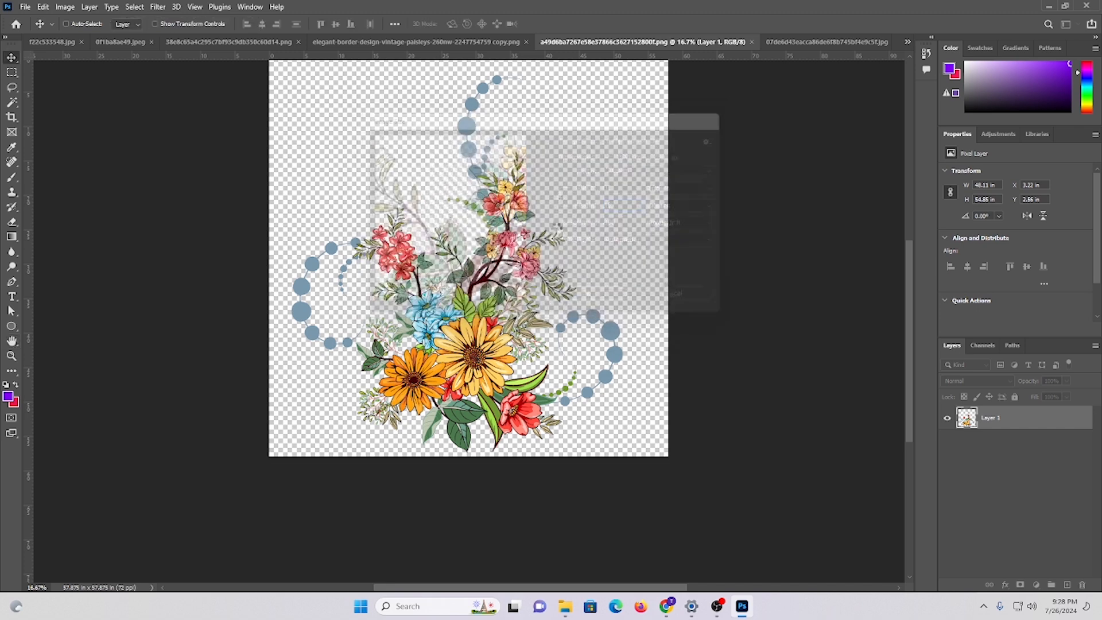
pyautogui.hotkey('ctrl', '0')
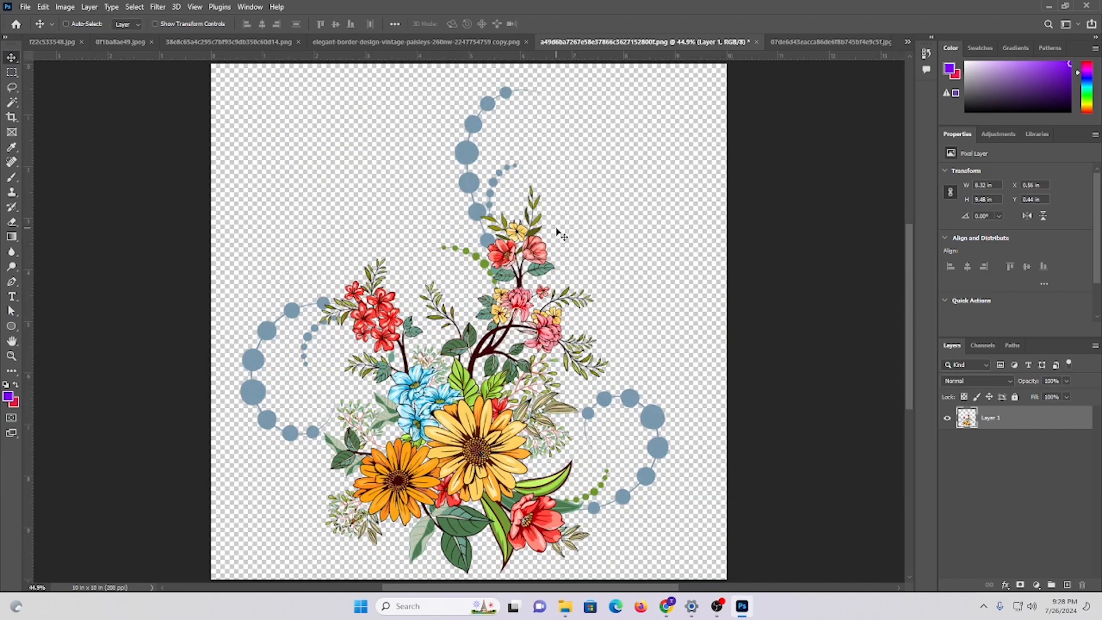
# - Reapply the last Filter Gallery effect to the bouquet's Layer 1 and duplicate the layer with Soft Light blending
pyautogui.click(156, 7)
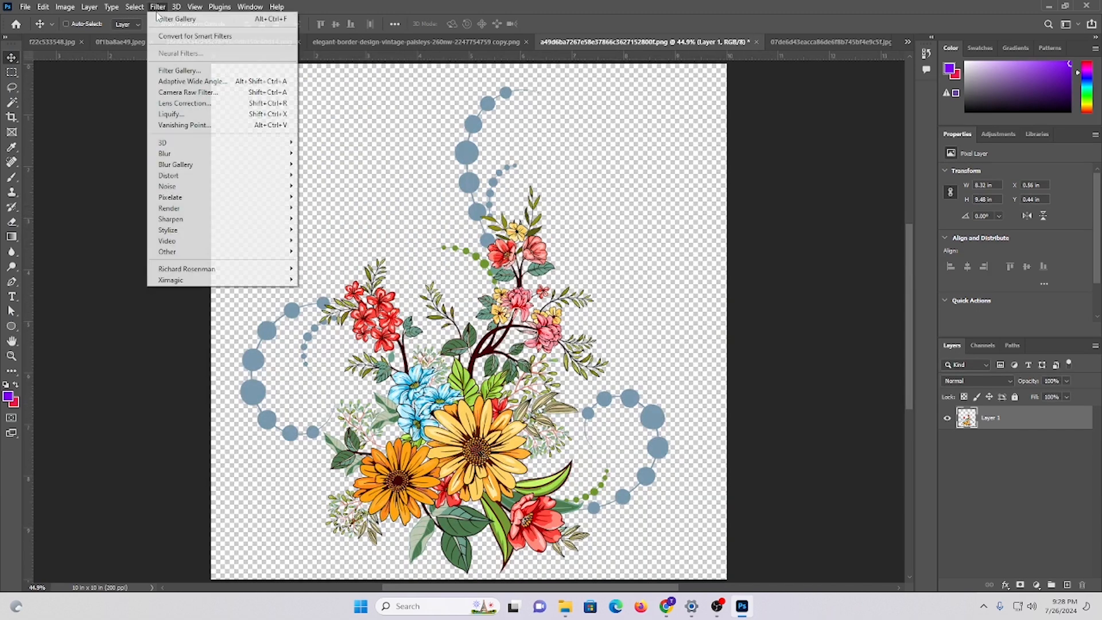
pyautogui.click(214, 20)
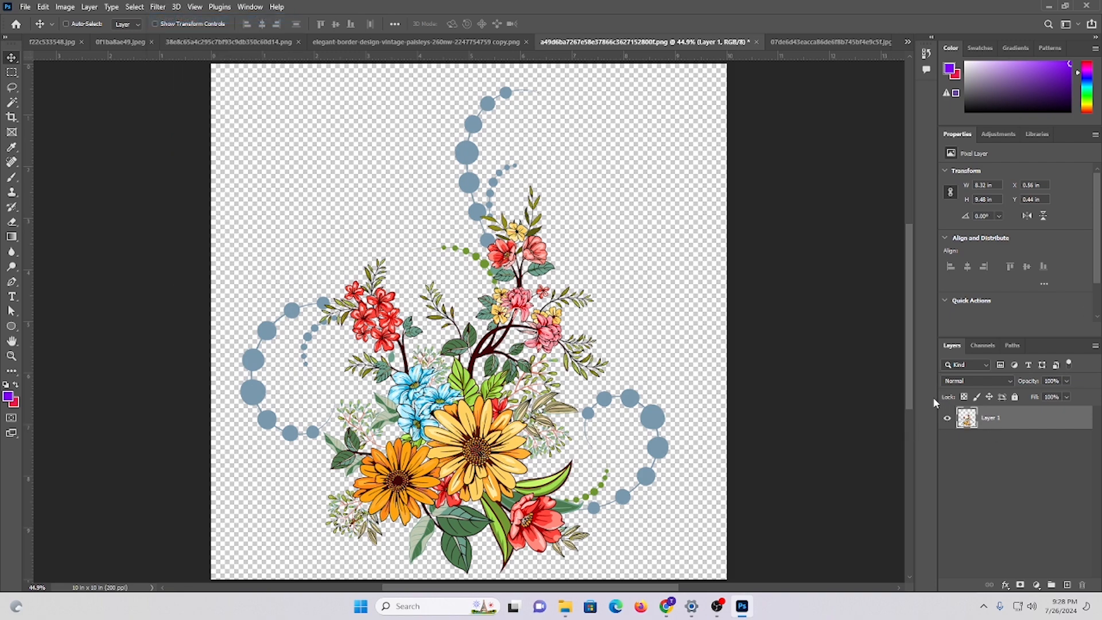
pyautogui.hotkey('ctrl', 'j')
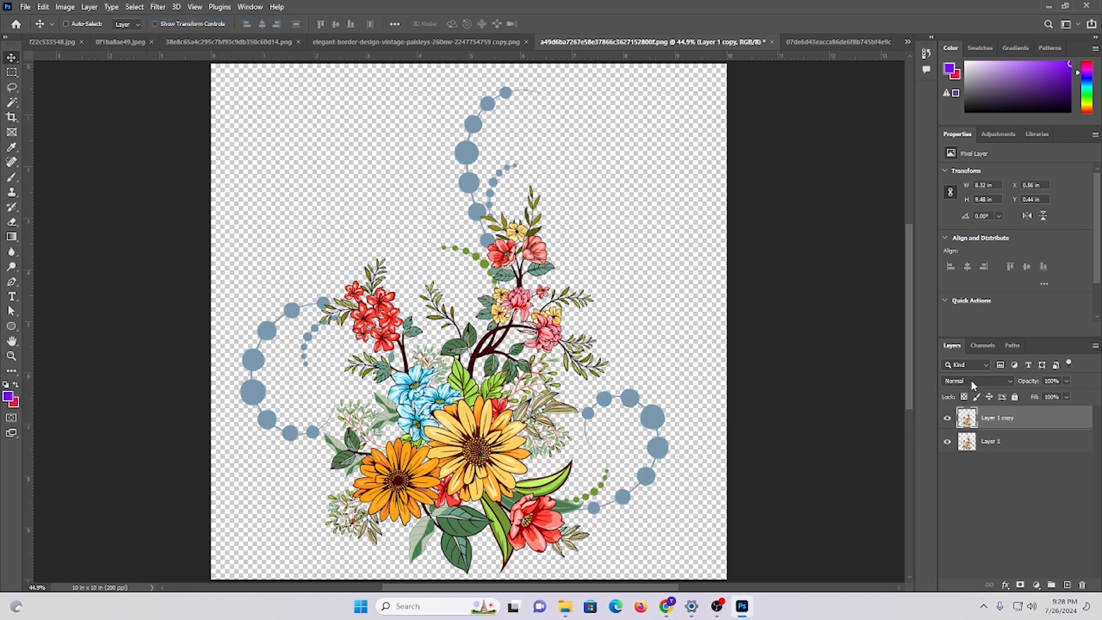
pyautogui.click(976, 381)
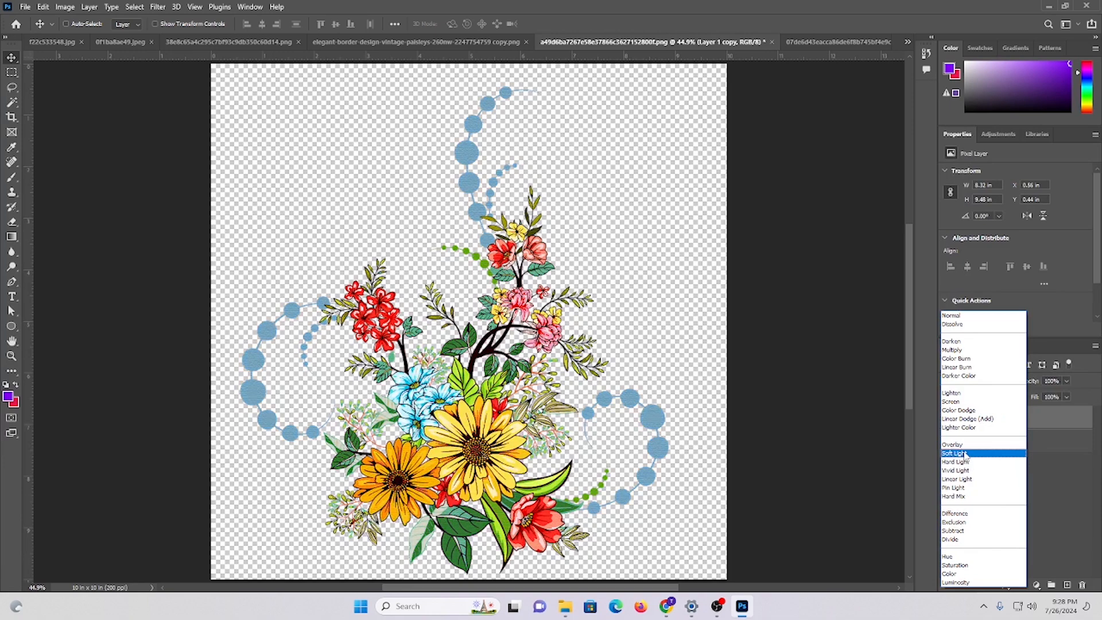
pyautogui.click(965, 454)
# - Apply the Texturizer filter to the Soft Light bouquet copy with Canvas texture, 200% scaling, relief 1 and light from Top
pyautogui.click(157, 7)
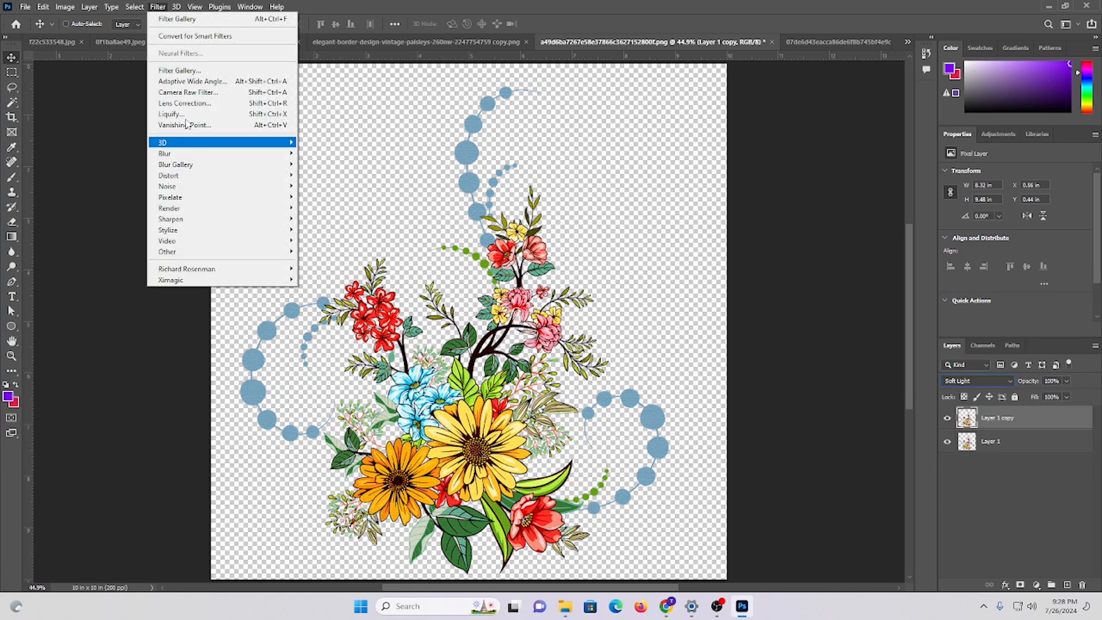
pyautogui.click(189, 21)
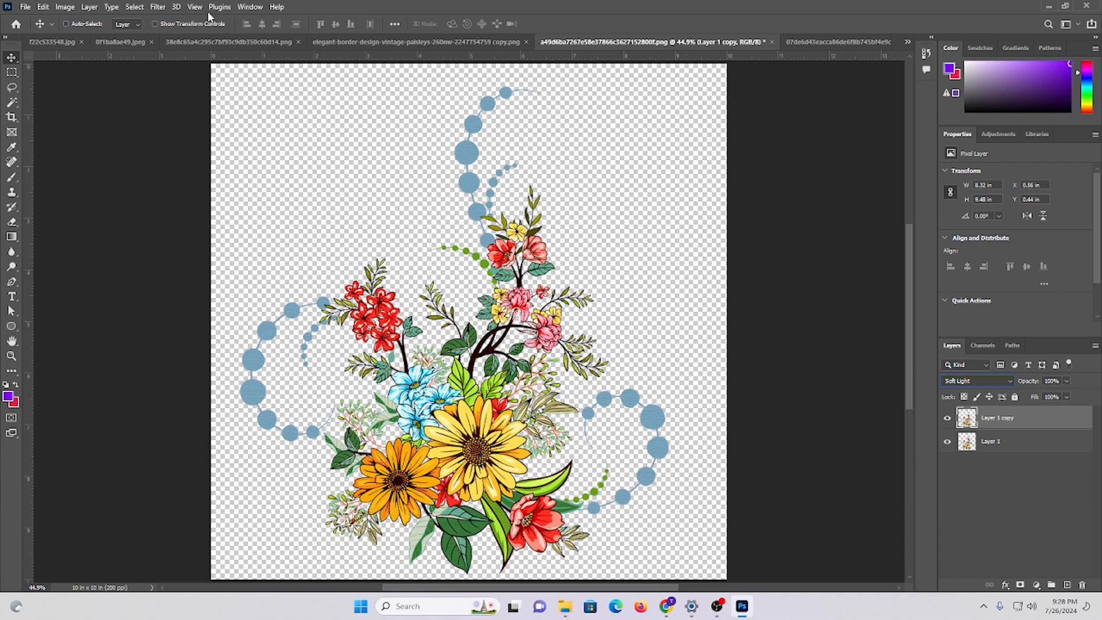
pyautogui.click(156, 8)
pyautogui.click(189, 70)
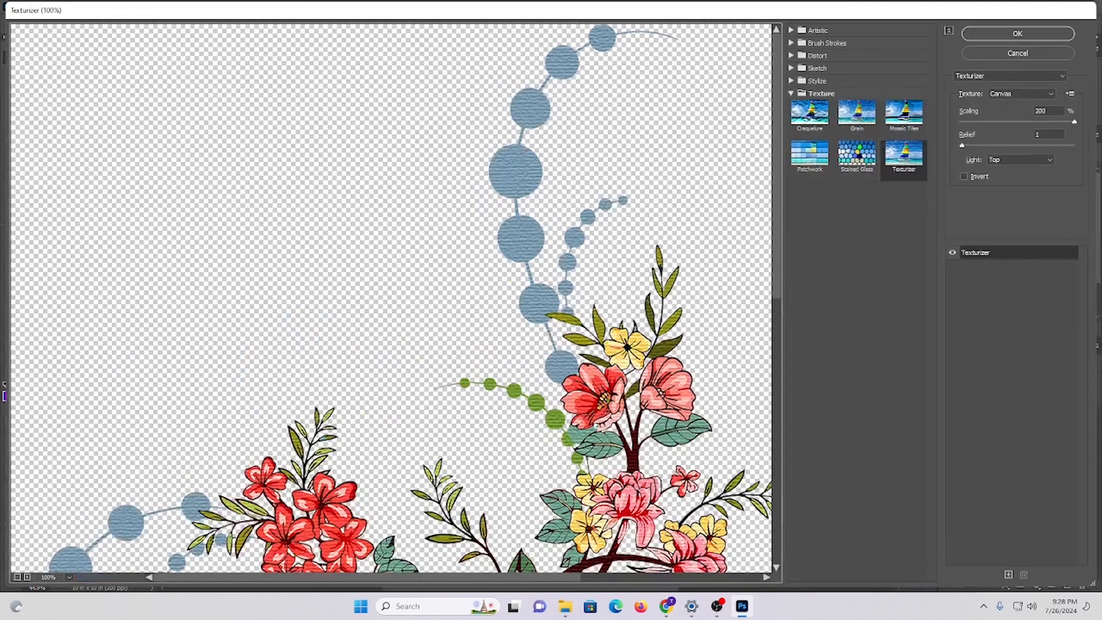
pyautogui.click(1002, 35)
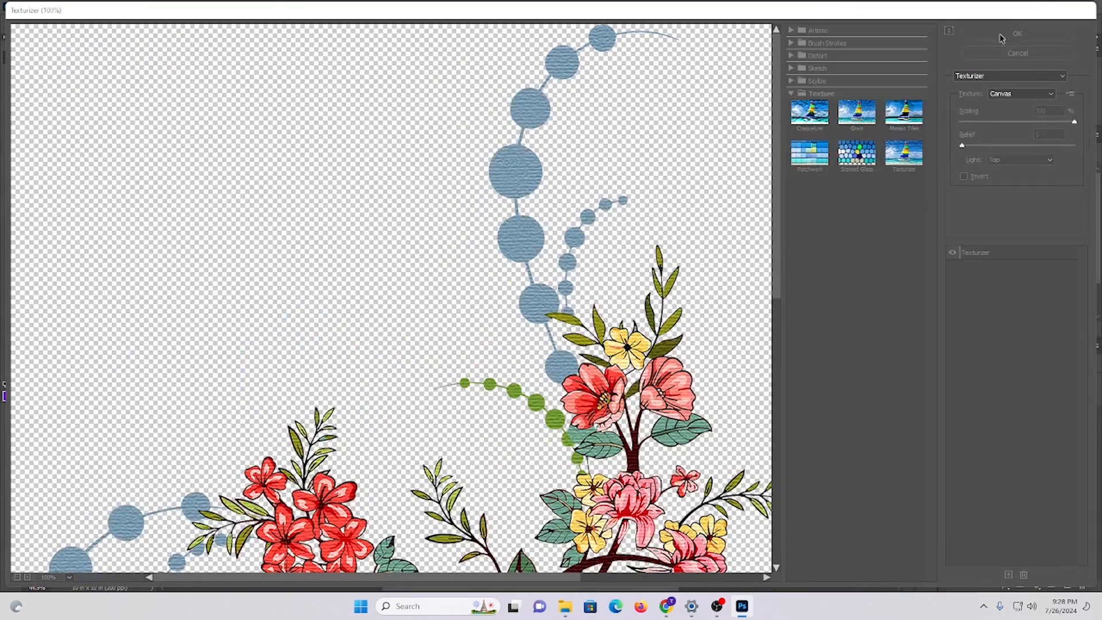
# - Merge the Soft Light bouquet copy with Layer 1 into a single layer
pyautogui.keyDown('shift'); pyautogui.click(996, 441); pyautogui.keyUp('shift')
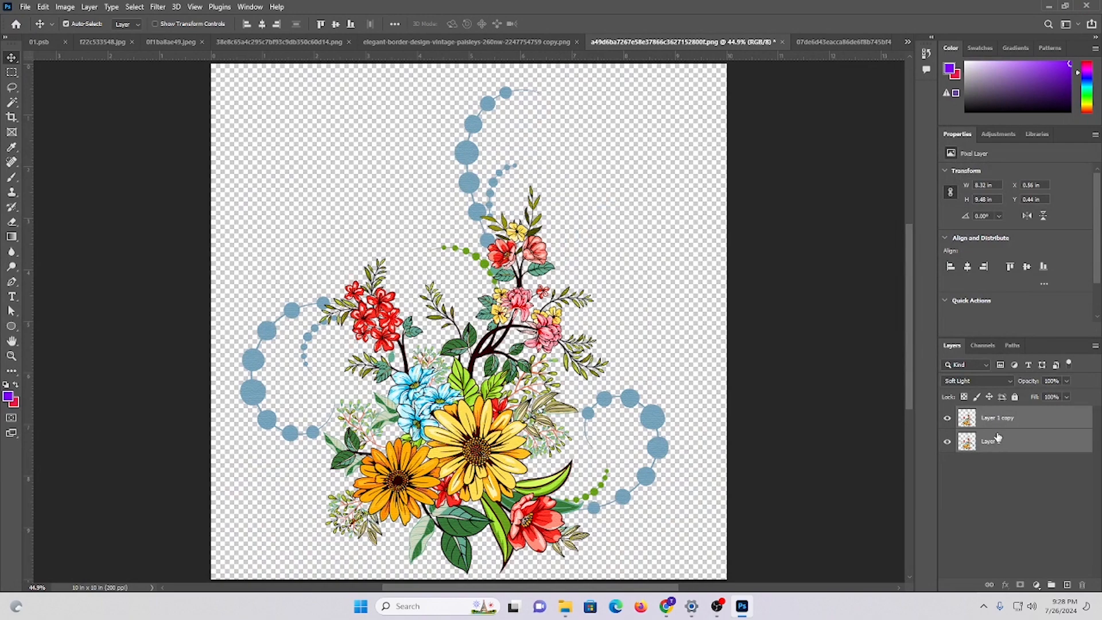
pyautogui.hotkey('ctrl', 'e')
pyautogui.click(157, 7)
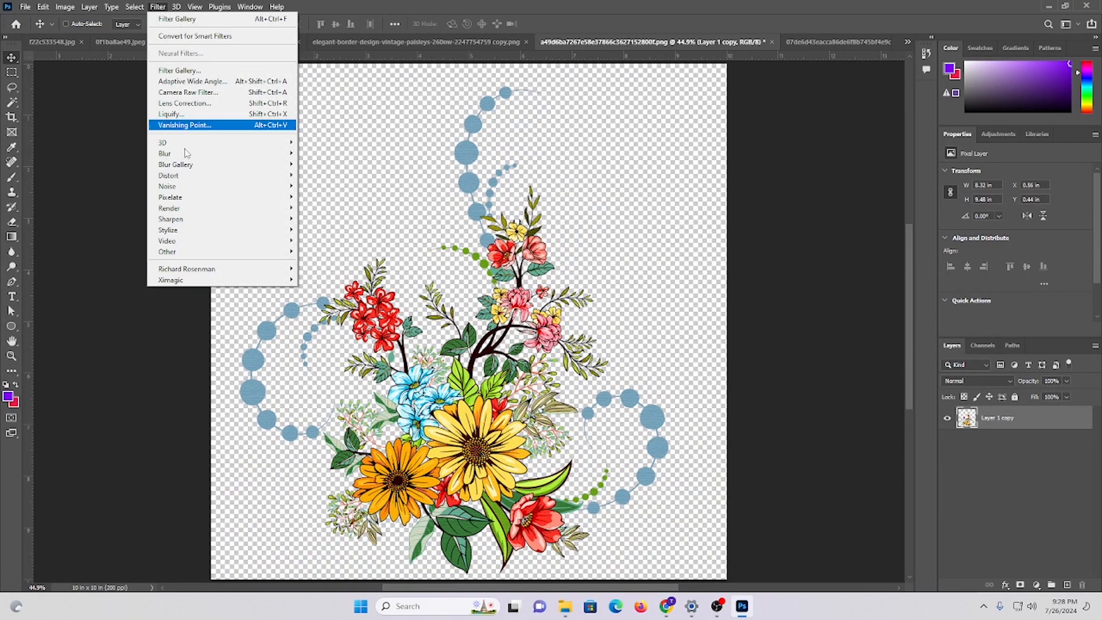
pyautogui.click(594, 195)
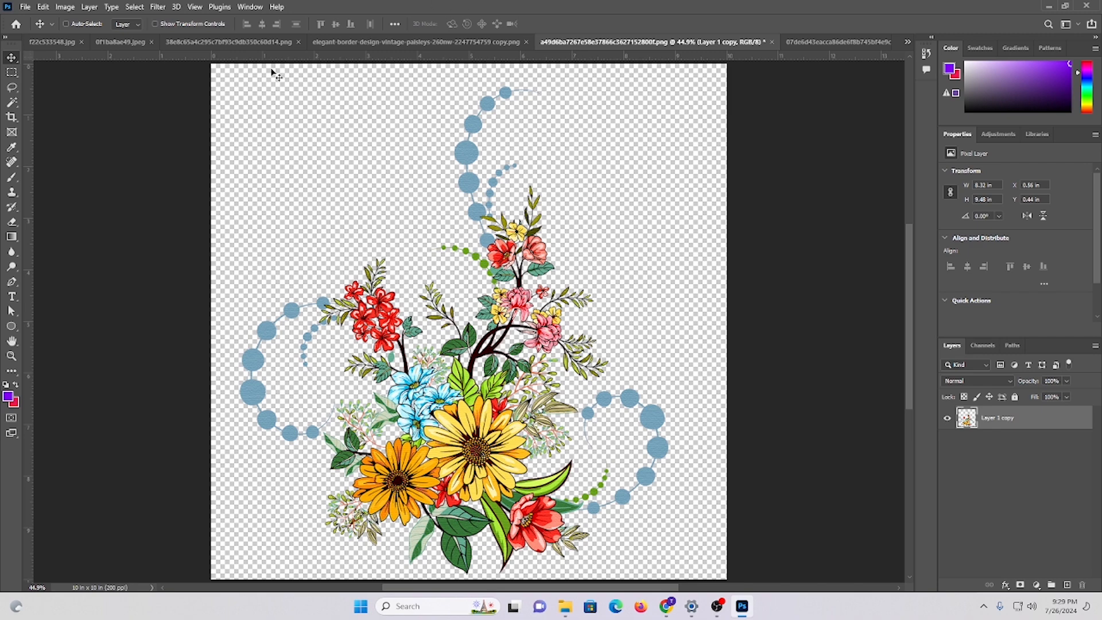
# - Enrich the merged bouquet's colours with a Vibrance adjustment of +27 vibrance and +26 saturation
pyautogui.click(135, 7)
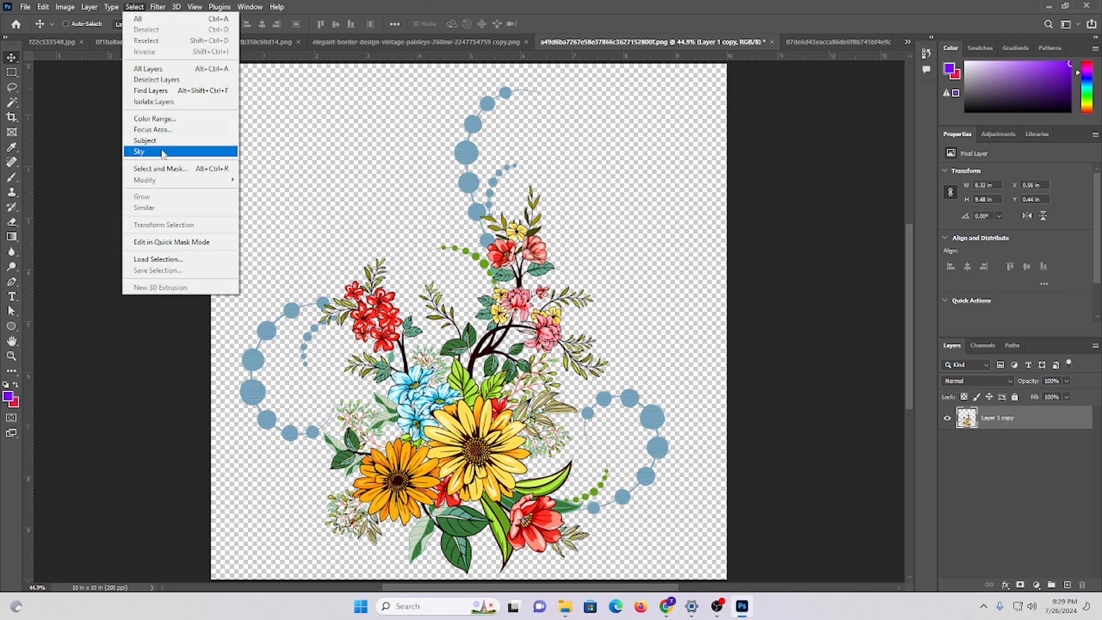
pyautogui.moveTo(85, 8)
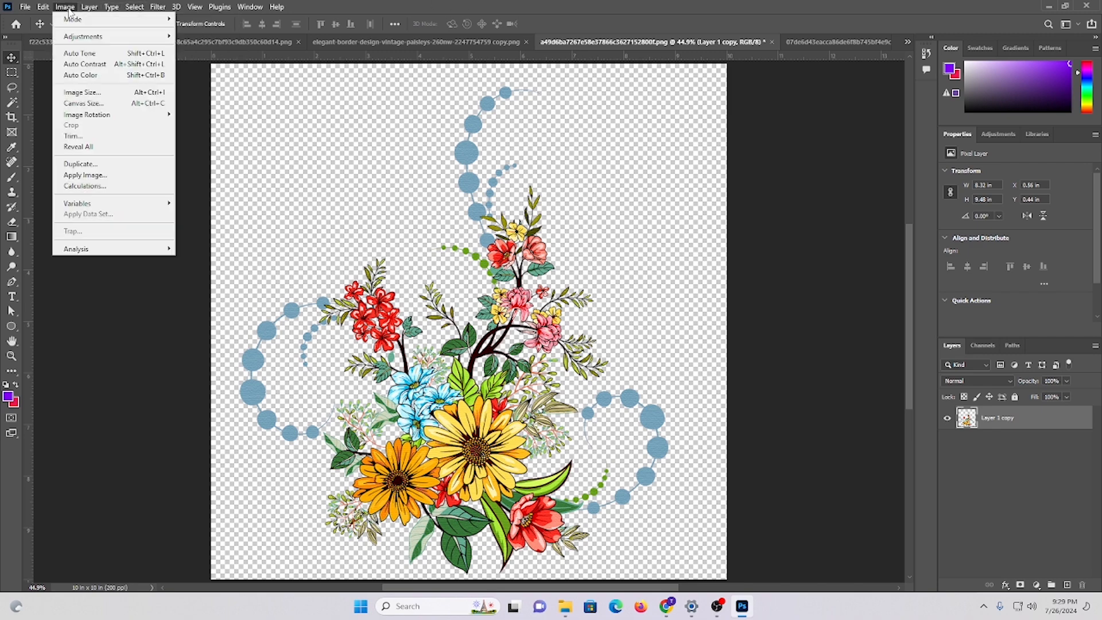
pyautogui.moveTo(86, 36)
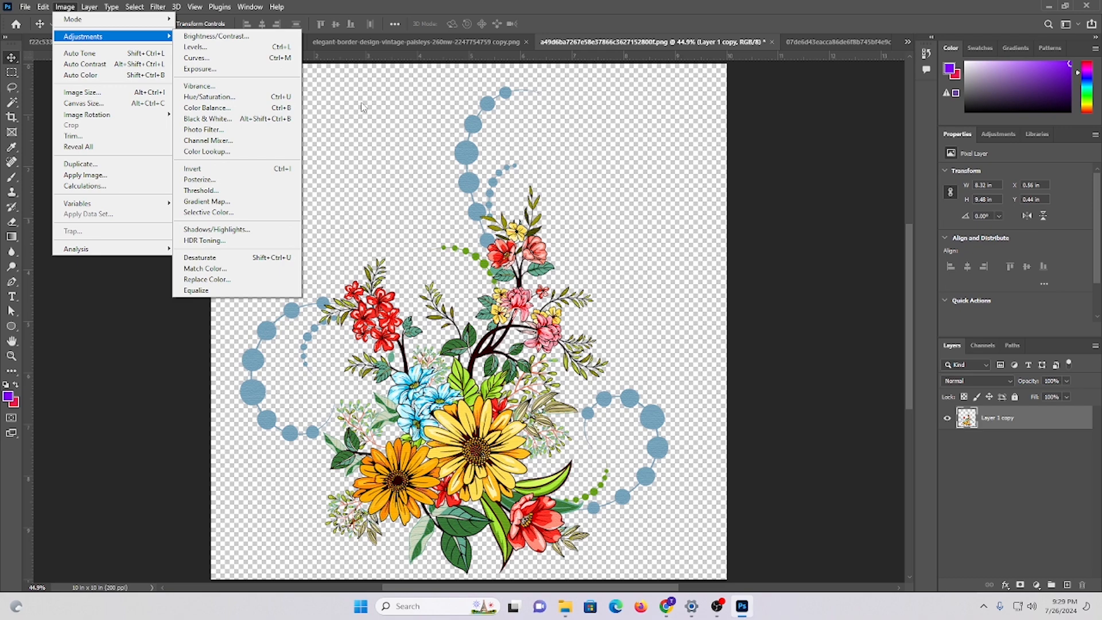
pyautogui.click(235, 87)
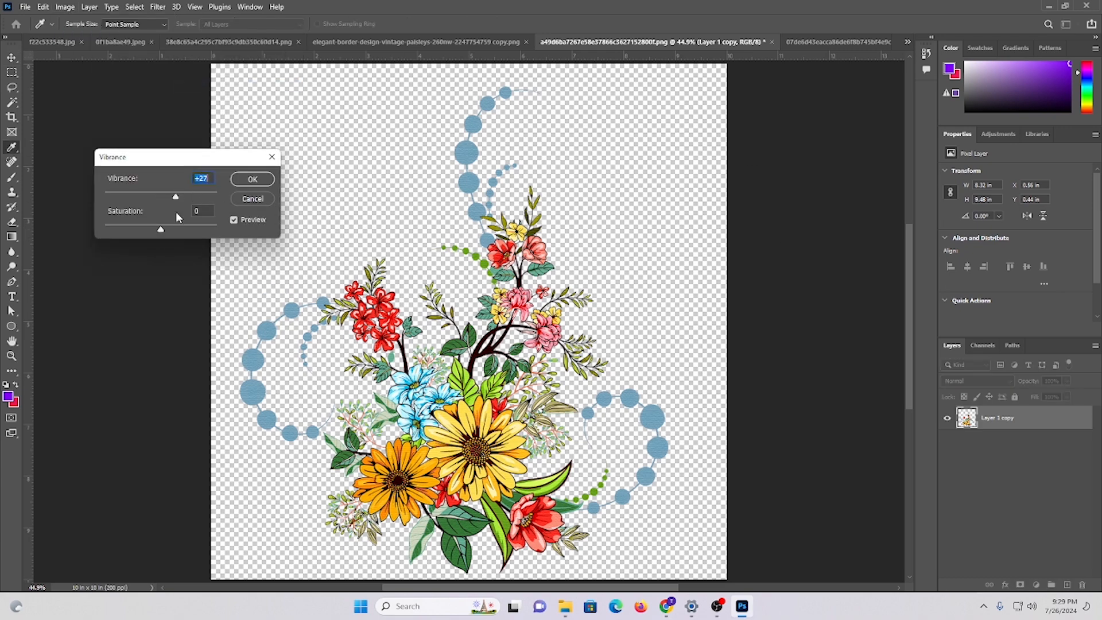
pyautogui.click(176, 229)
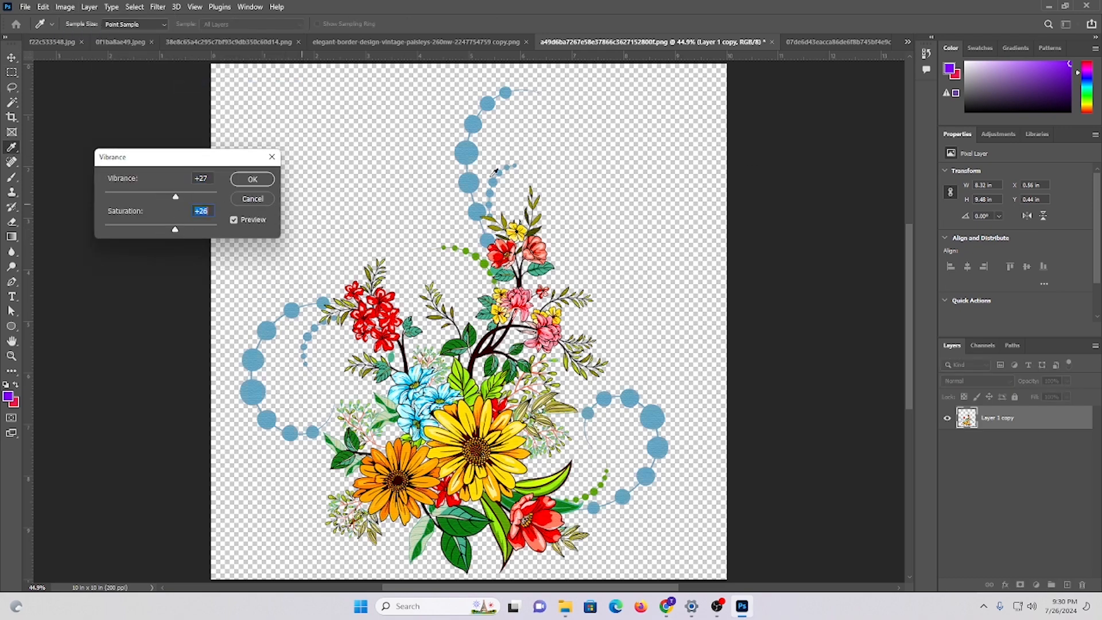
pyautogui.click(251, 179)
pyautogui.press('v')
# - Copy the finished bouquet into 01.psb and position it below the peony artwork, just above the lace border
pyautogui.scroll(-2, 469, 253)
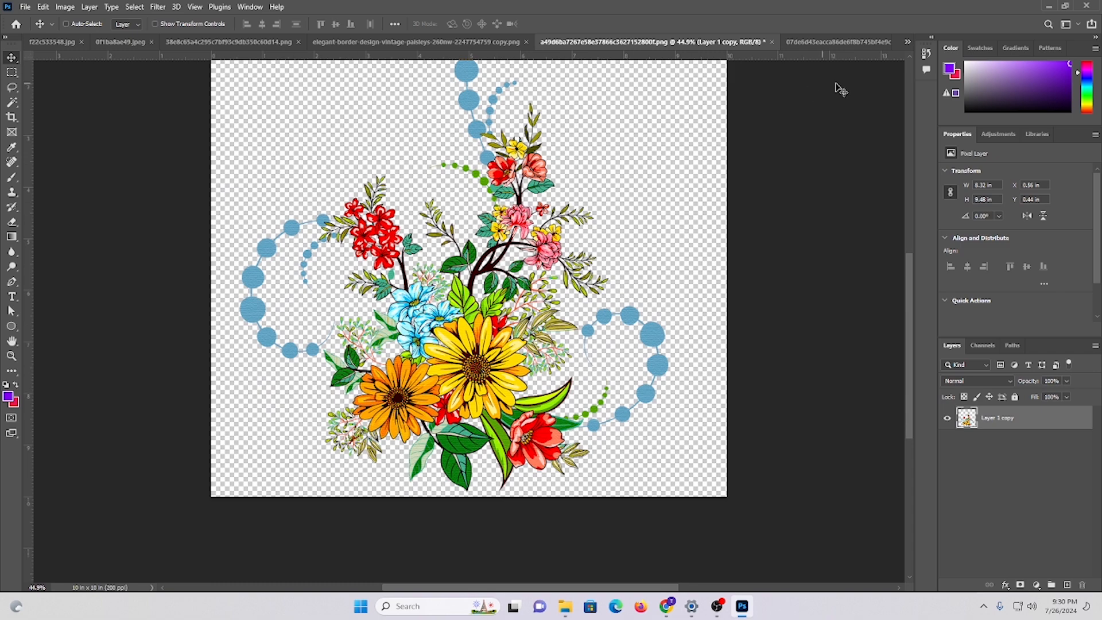
pyautogui.click(905, 43)
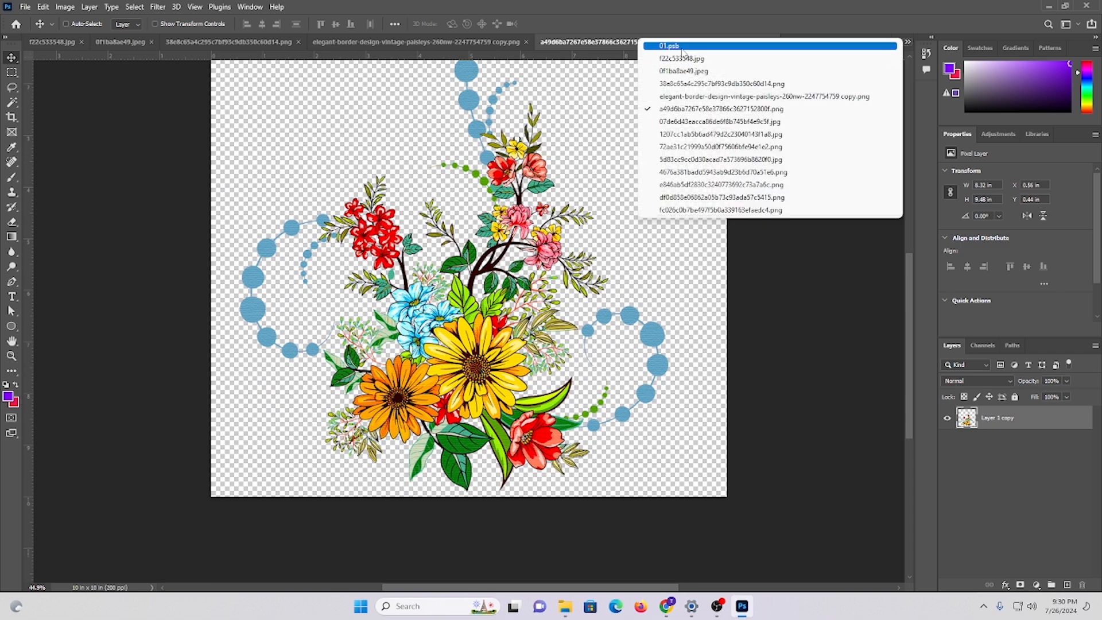
pyautogui.click(660, 43)
pyautogui.scroll(-3, 368, 293)
pyautogui.hotkey('ctrl', 'v')
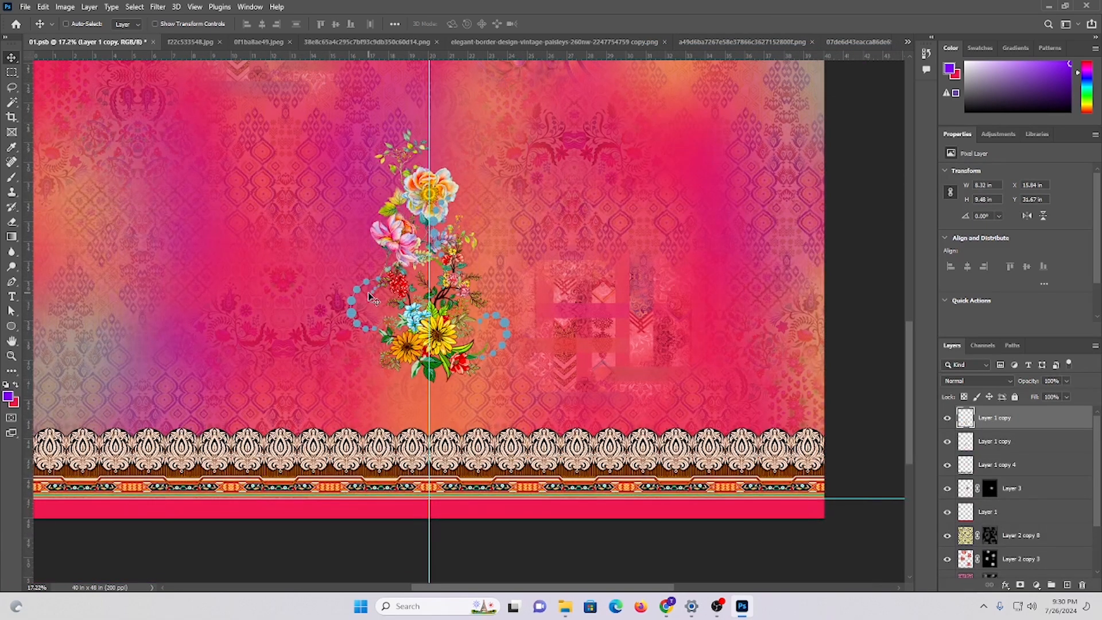
pyautogui.moveTo(489, 346); pyautogui.dragTo(484, 393)
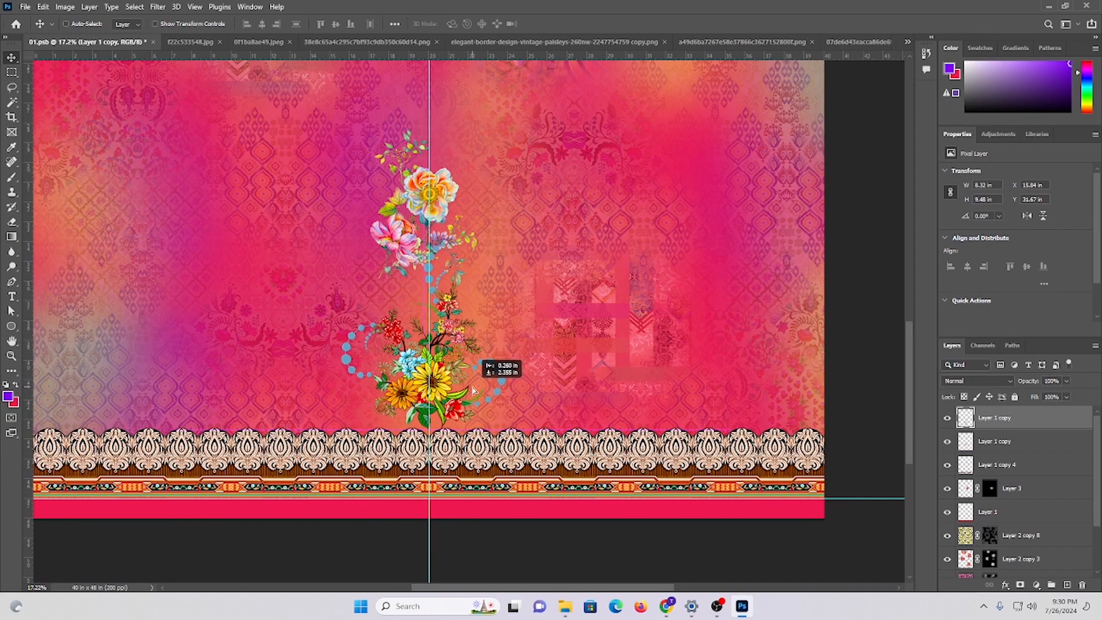
# - Close the 0f1ba8ae49.jpeg pattern image and the rose-and-fractal PNG artwork without saving changes
pyautogui.click(908, 41)
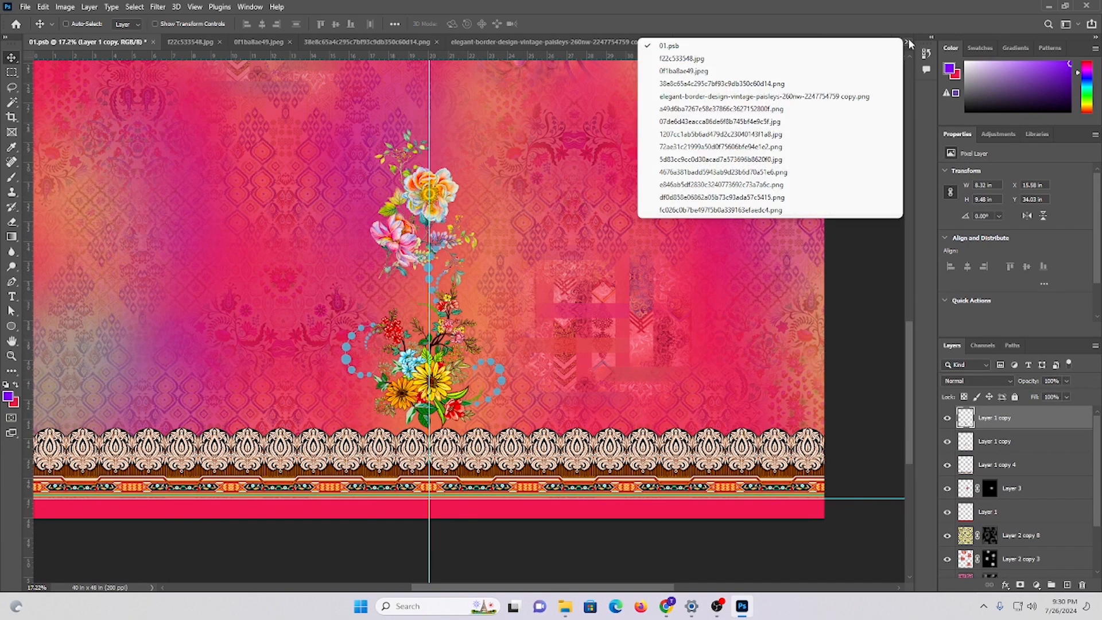
pyautogui.click(435, 82)
pyautogui.click(257, 44)
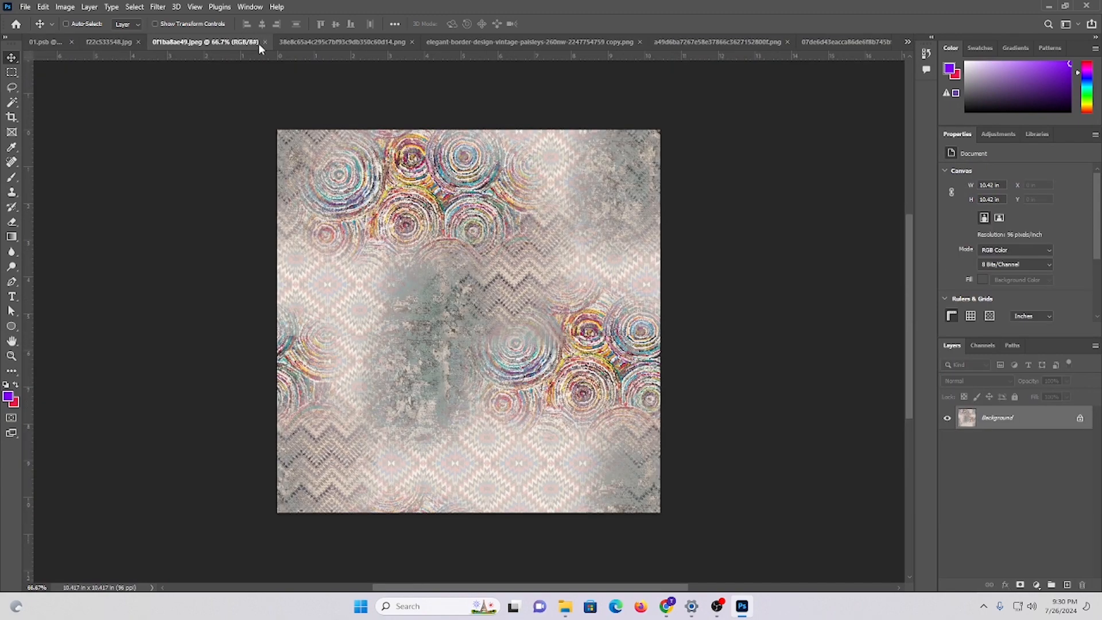
pyautogui.hotkey('ctrl', 'w')
pyautogui.click(259, 44)
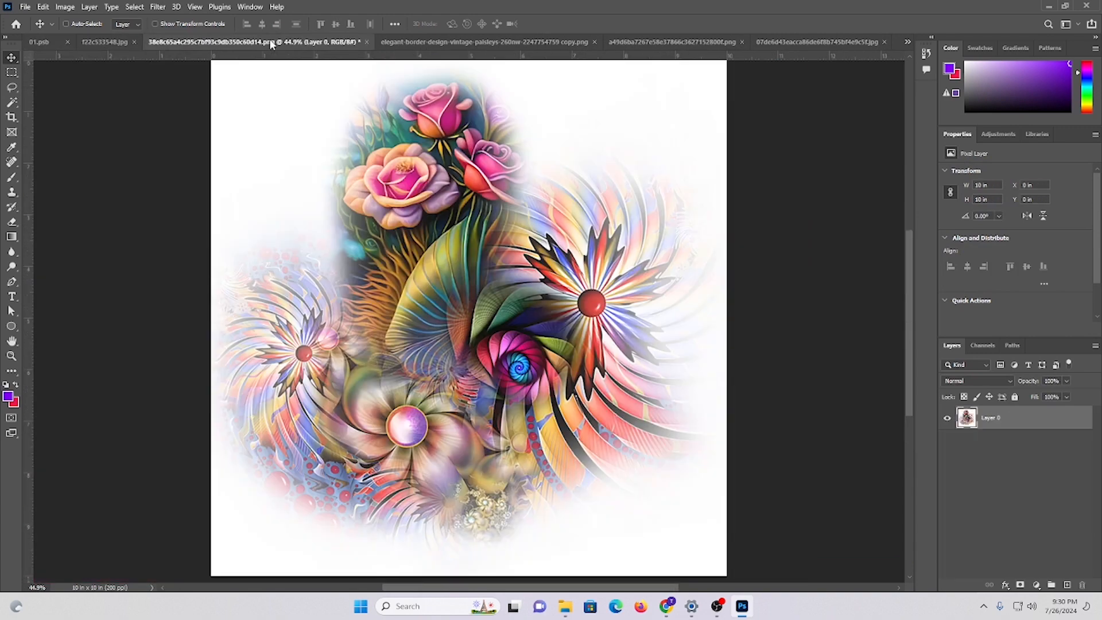
pyautogui.hotkey('ctrl', 'w')
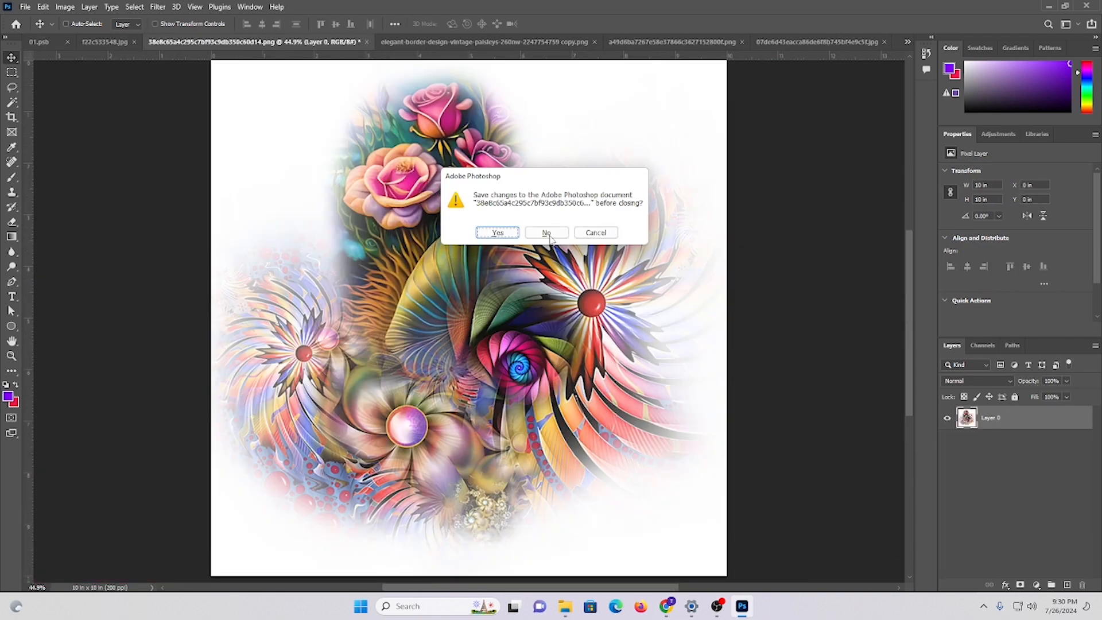
pyautogui.click(548, 235)
# - Close the elegant vintage paisley border image and the sunflower bouquet source image without saving changes
pyautogui.click(312, 43)
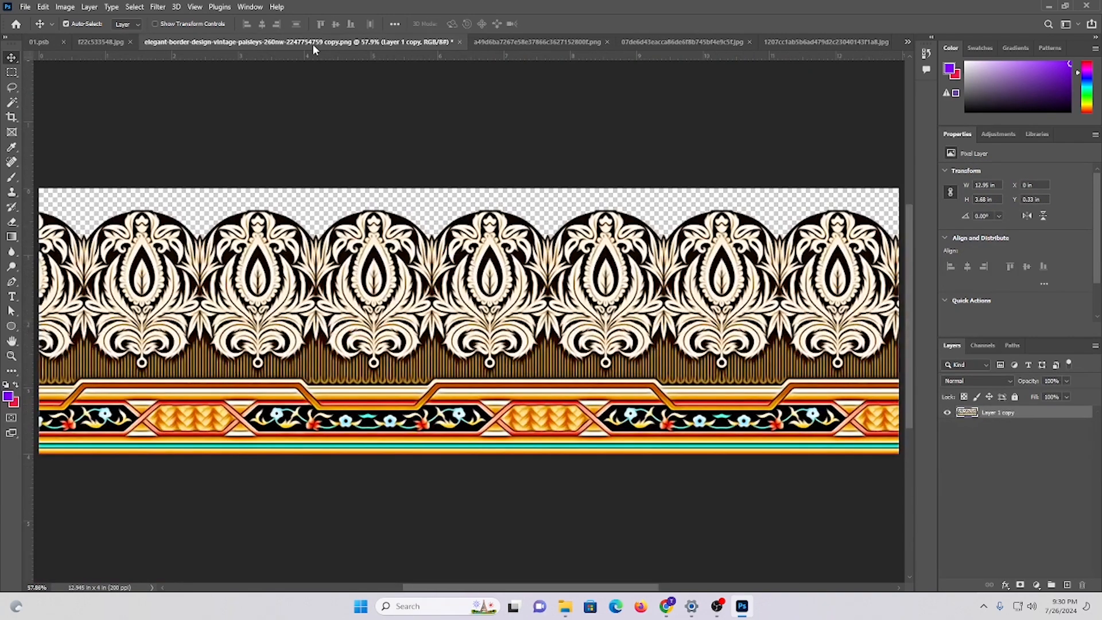
pyautogui.hotkey('ctrl', 'w')
pyautogui.click(548, 228)
pyautogui.click(340, 45)
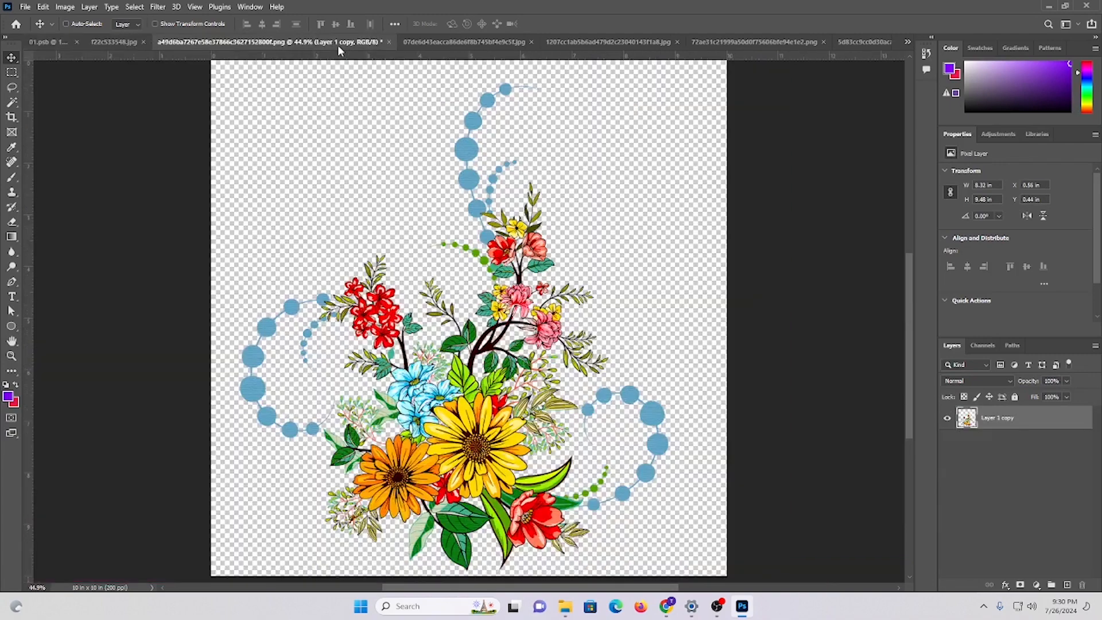
pyautogui.hotkey('ctrl', 'w')
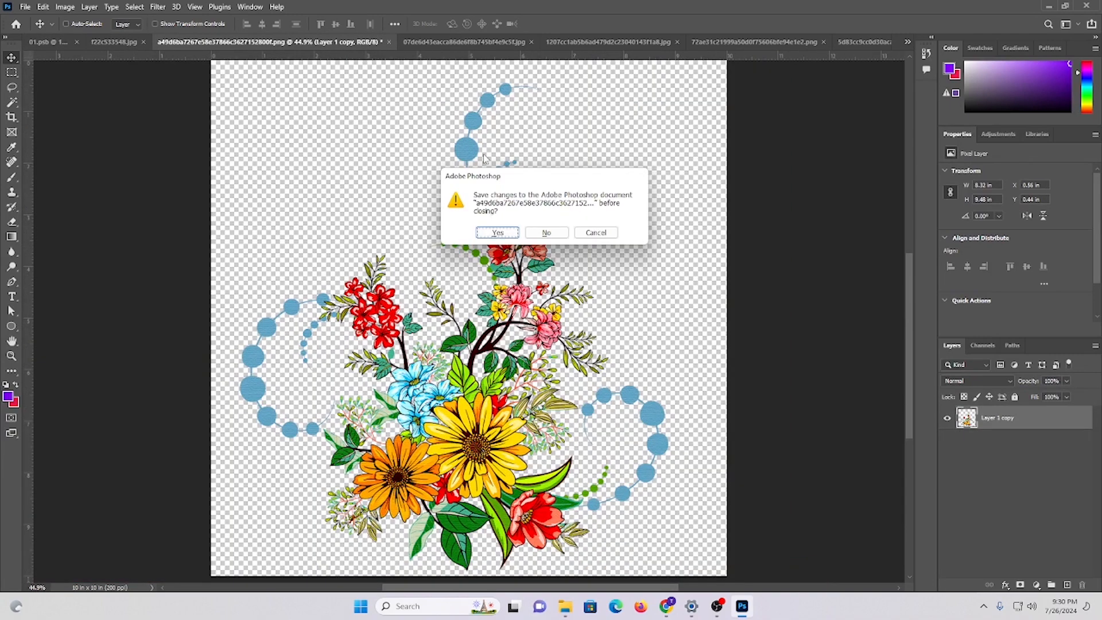
pyautogui.click(542, 232)
# - Switch to the tall floral spray image on the grey background and unlock its Background layer
pyautogui.click(314, 44)
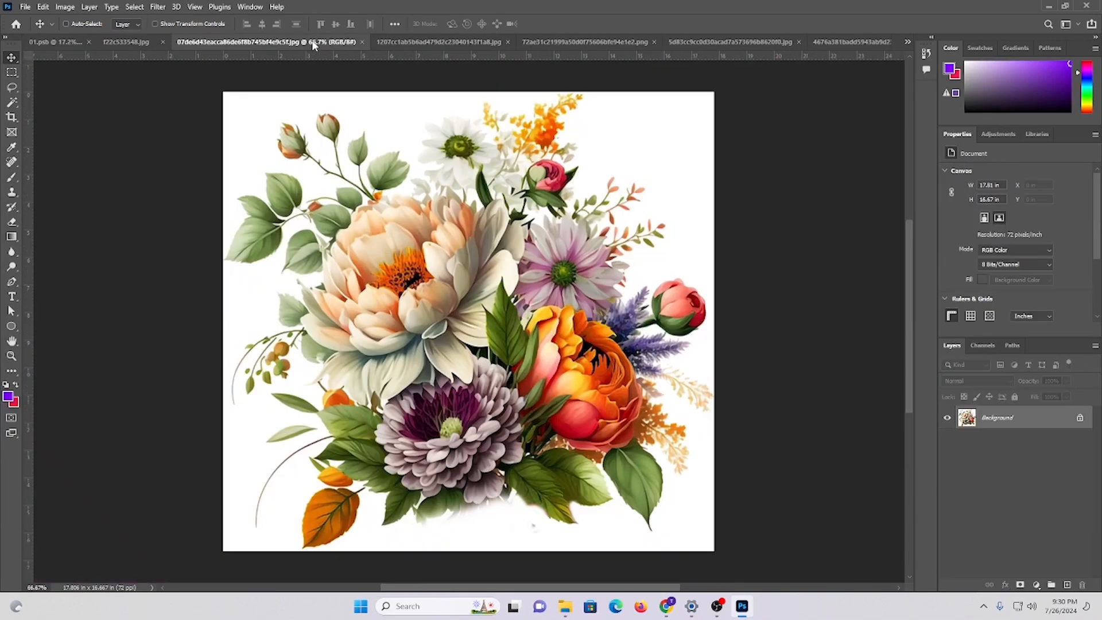
pyautogui.click(478, 43)
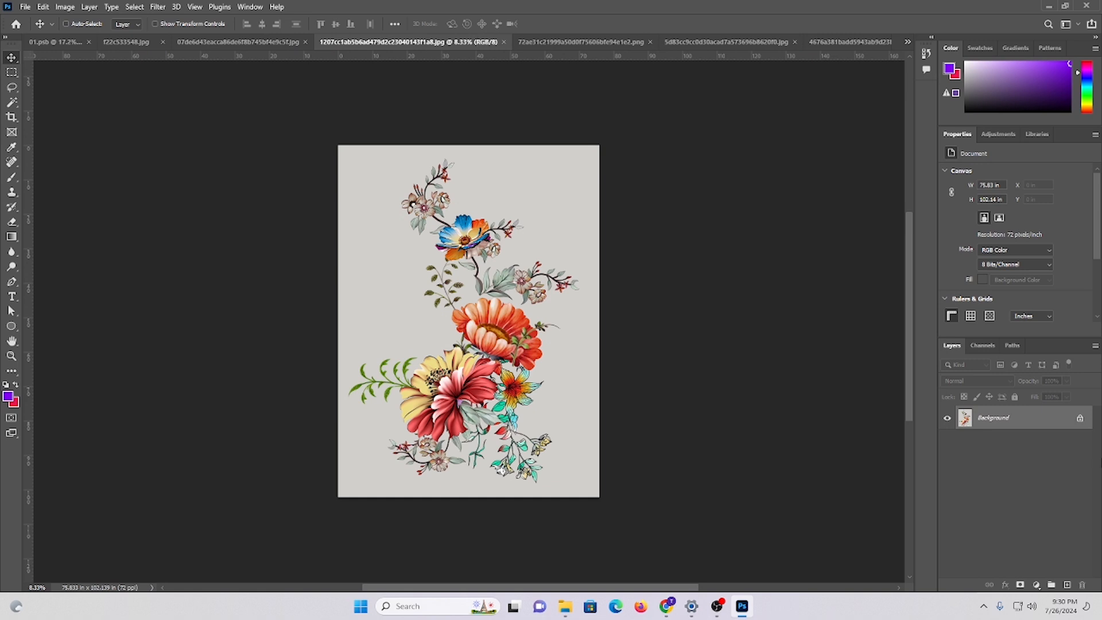
pyautogui.click(1080, 418)
pyautogui.scroll(-2, 772, 241)
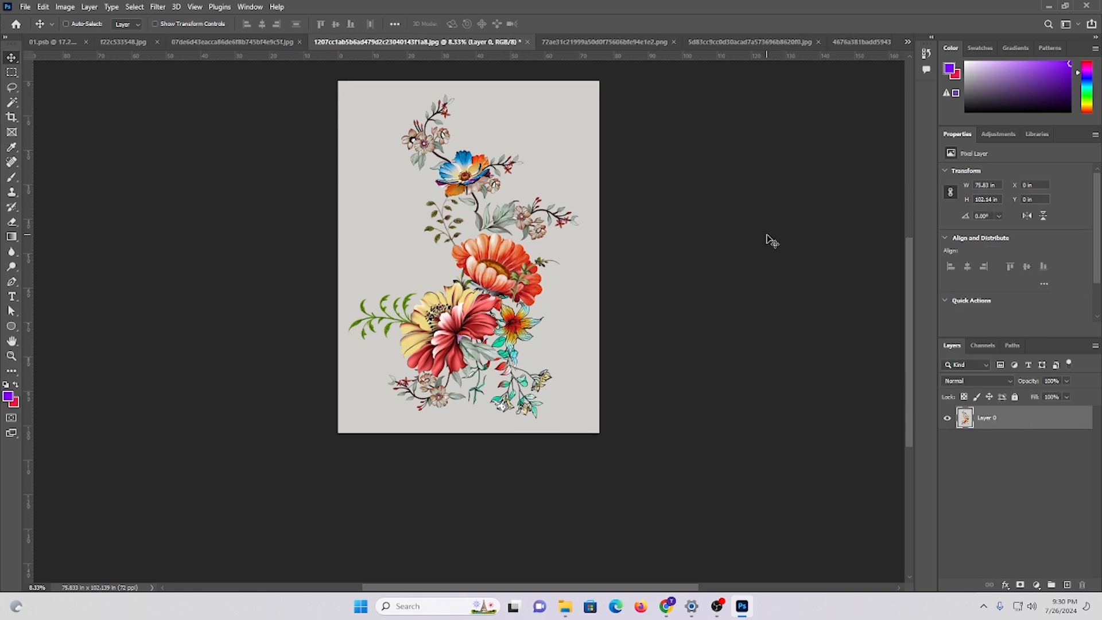
pyautogui.scroll(2, 772, 241)
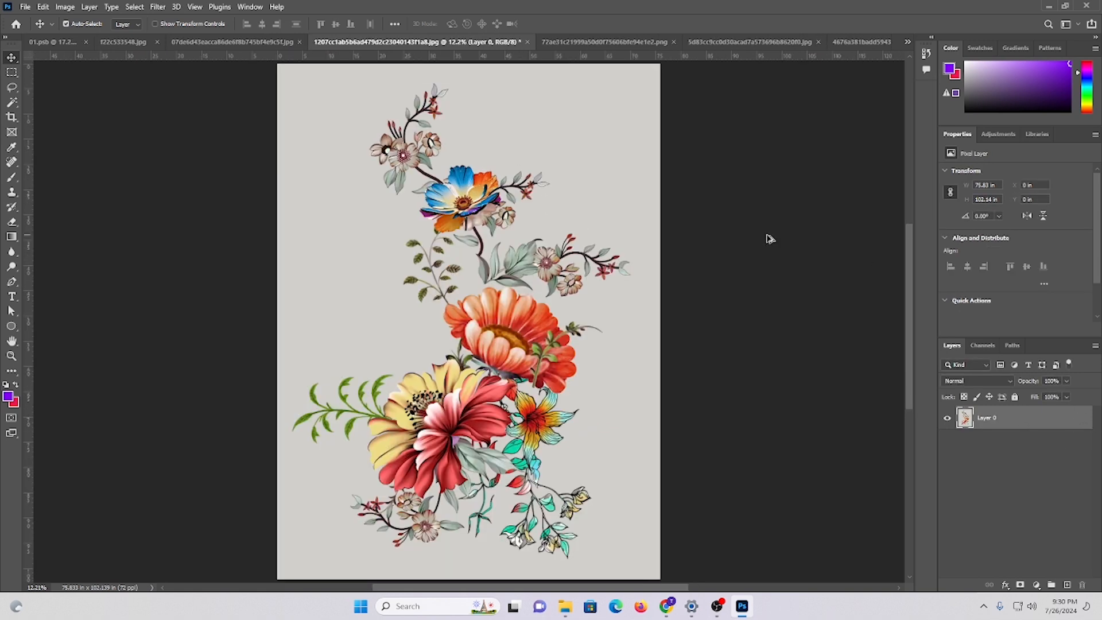
# - Resize the floral spray image to a resolution of 200 pixels per inch and a height of 10 inches
pyautogui.hotkey('ctrl', 'alt', 'i')
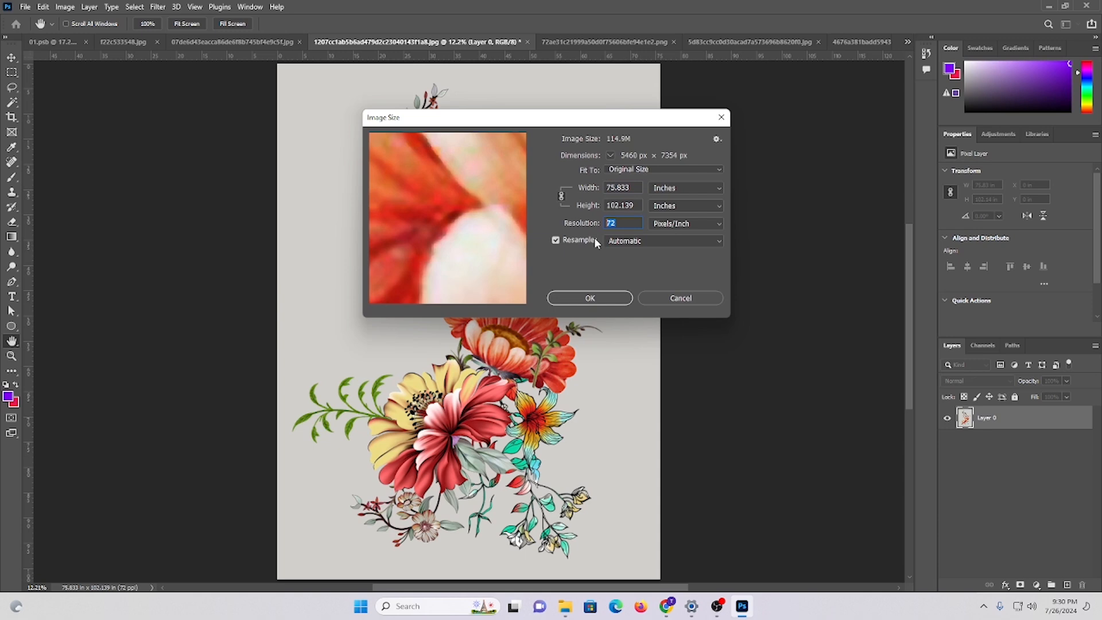
pyautogui.write('200')
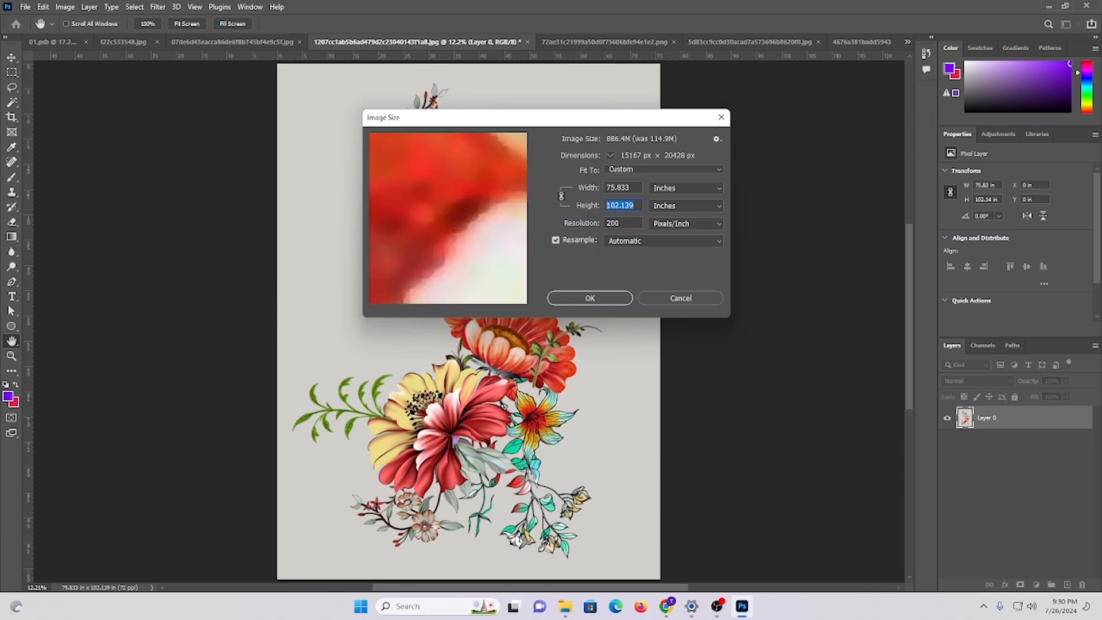
pyautogui.write('10')
pyautogui.press('Return')
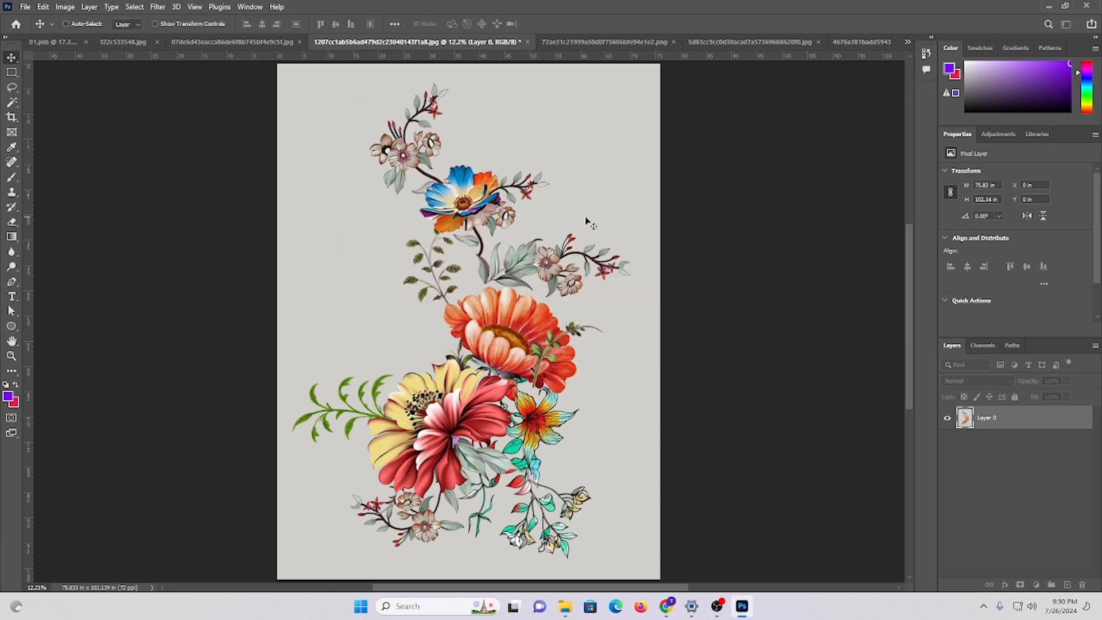
pyautogui.hotkey('ctrl', '0')
# - Increase the floral spray's contrast with Levels, setting the input black point to 28 and white point to 228
pyautogui.scroll(4, 471, 248)
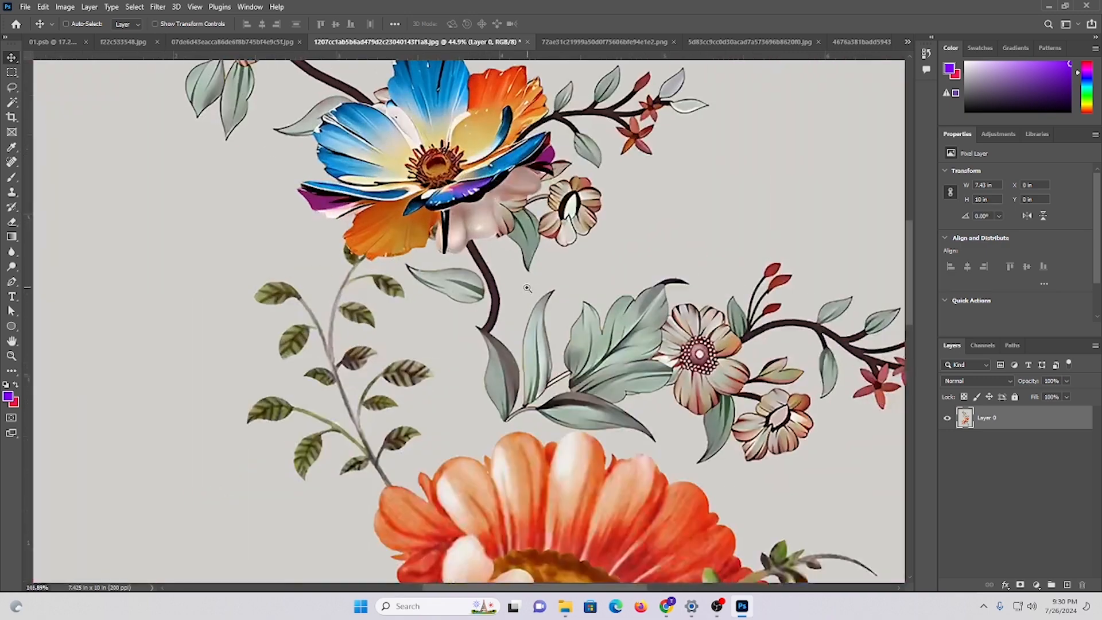
pyautogui.scroll(-3, 486, 258)
pyautogui.scroll(-4, 499, 285)
pyautogui.scroll(2, 501, 285)
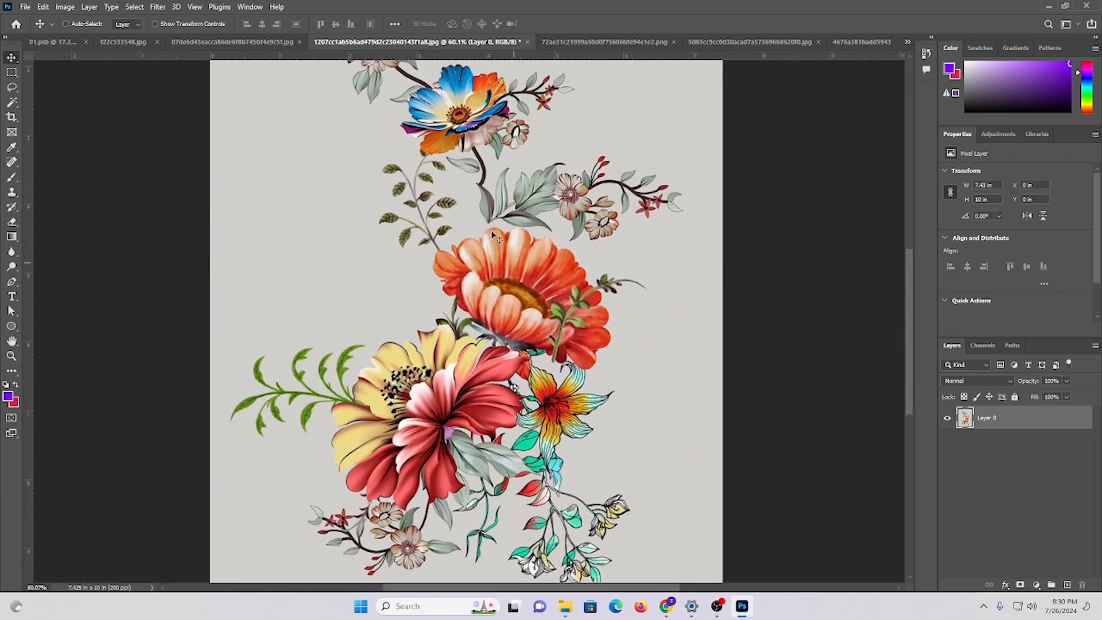
pyautogui.scroll(4, 551, 287)
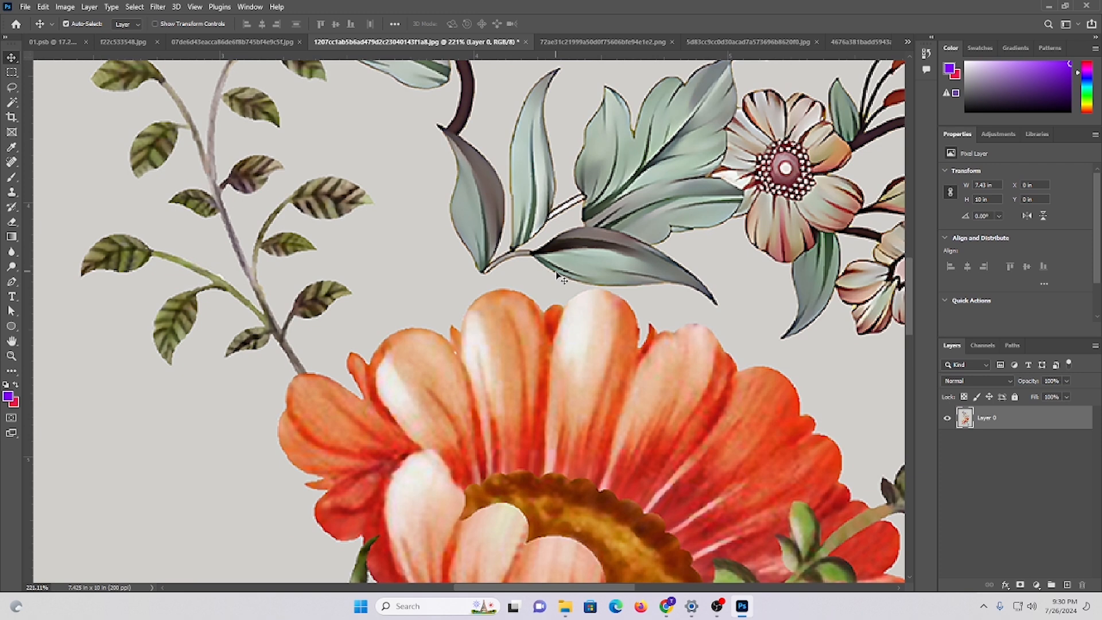
pyautogui.hotkey('ctrl', 'l')
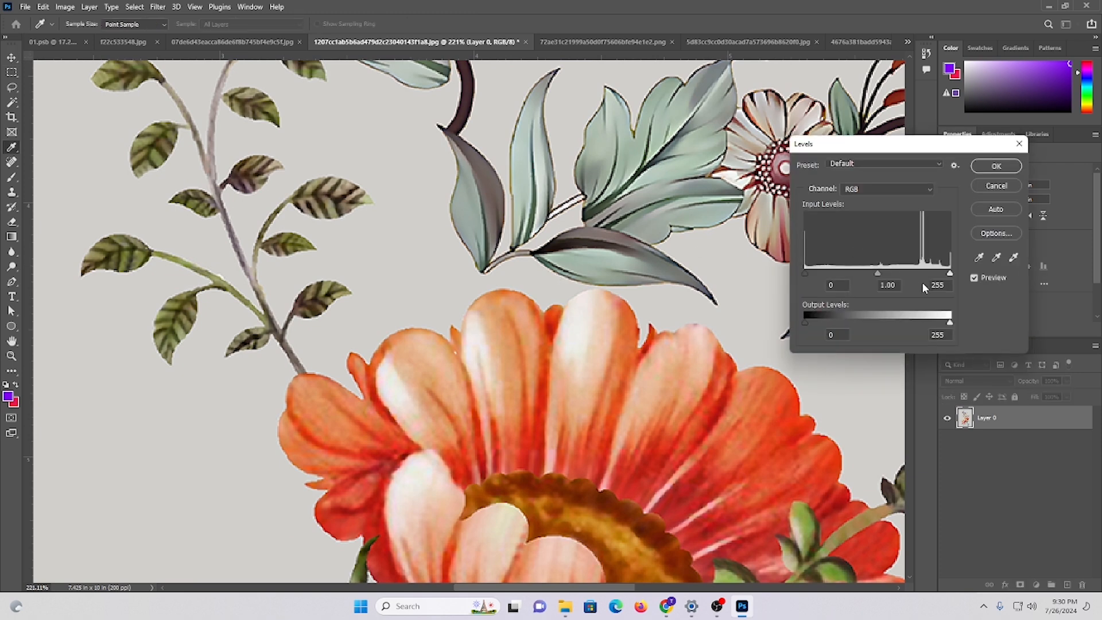
pyautogui.moveTo(807, 272); pyautogui.dragTo(822, 271)
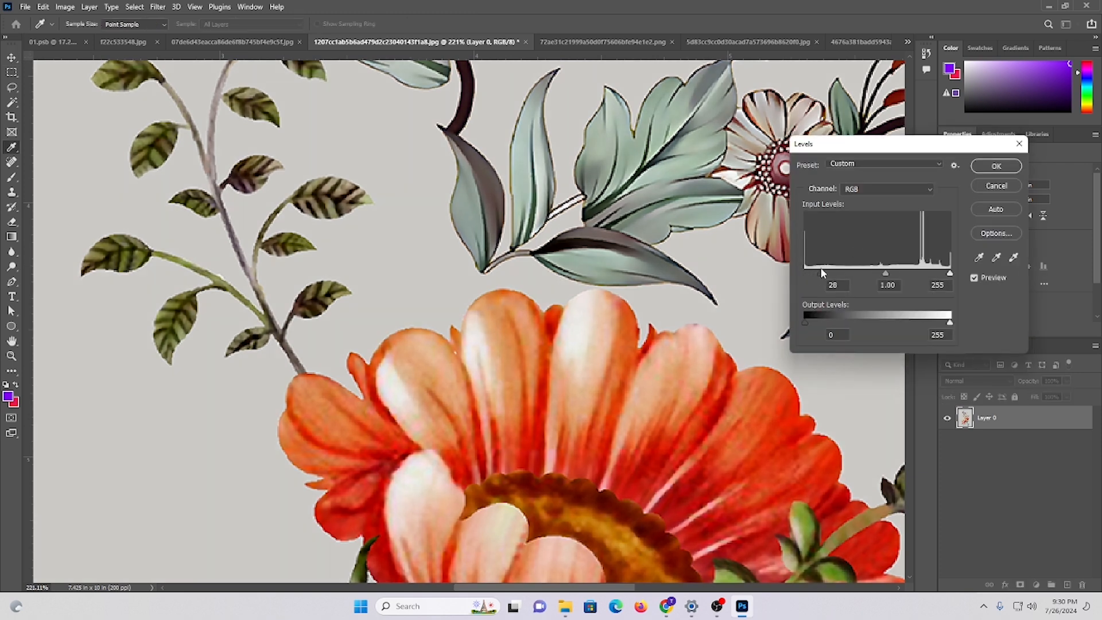
pyautogui.moveTo(949, 275); pyautogui.dragTo(935, 274)
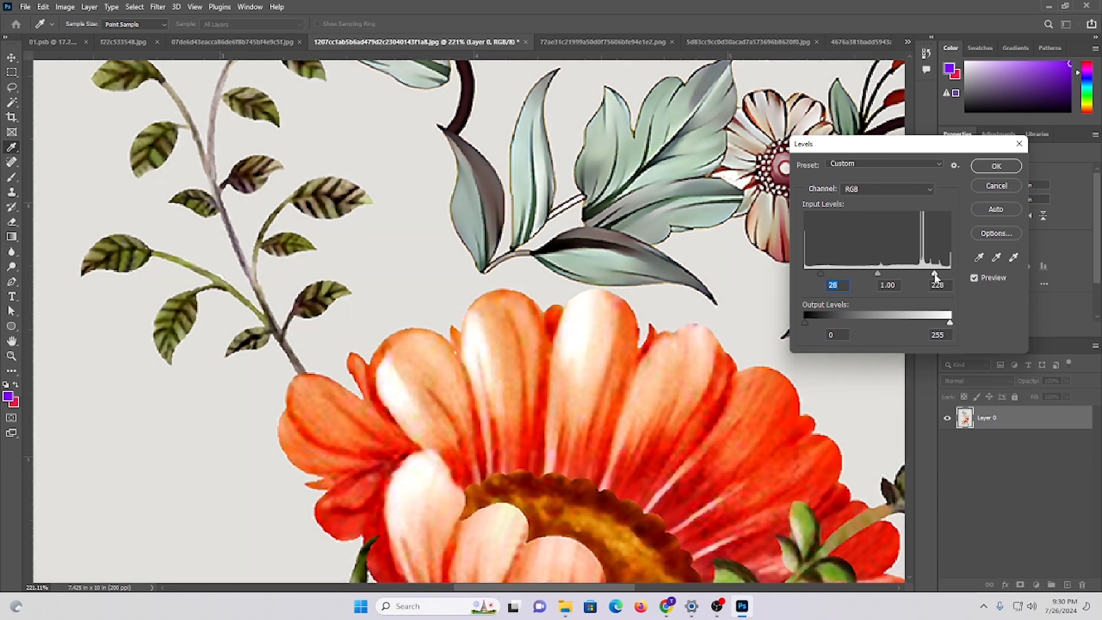
pyautogui.click(997, 168)
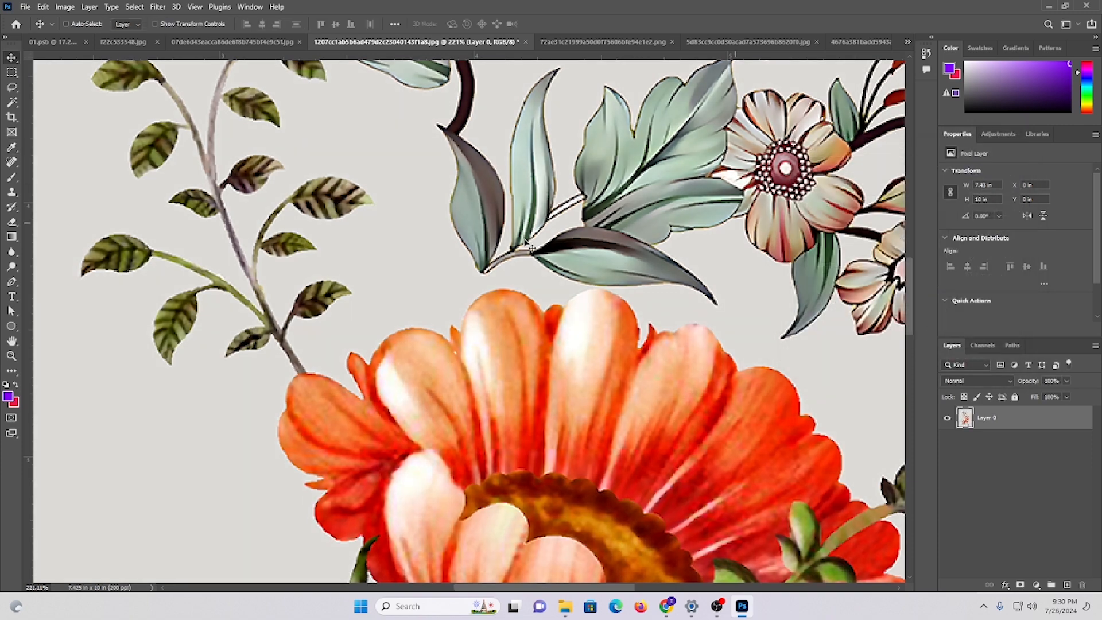
# - Duplicate the floral spray layer and darken the copy with a Curves point at input 195, output 159
pyautogui.moveTo(542, 237); pyautogui.dragTo(474, 235)
pyautogui.scroll(-2, 635, 304)
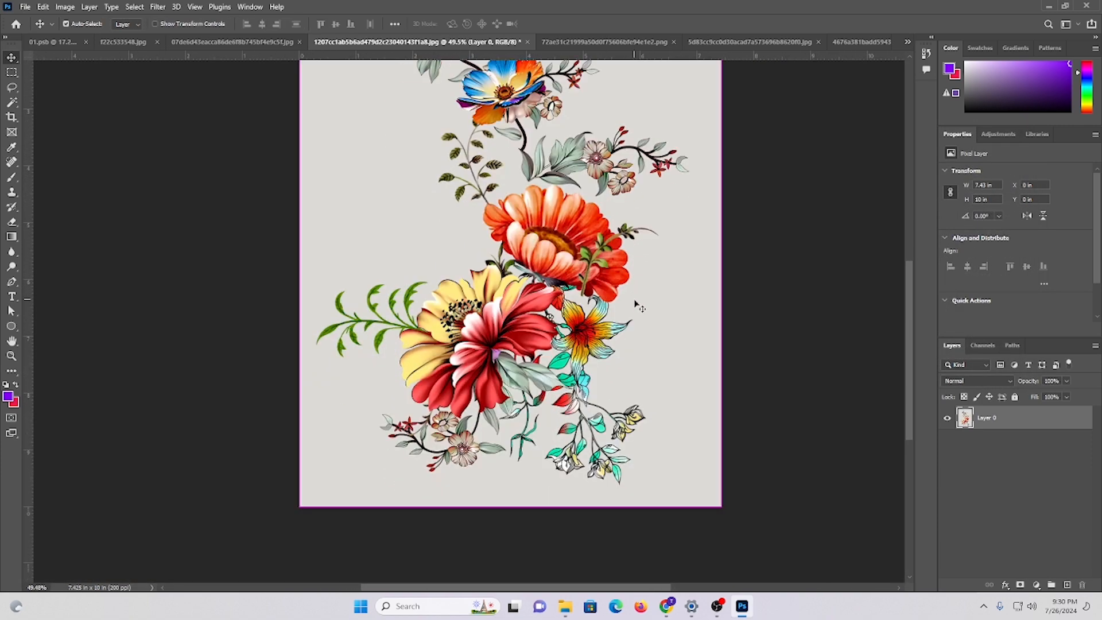
pyautogui.hotkey('ctrl', 'j')
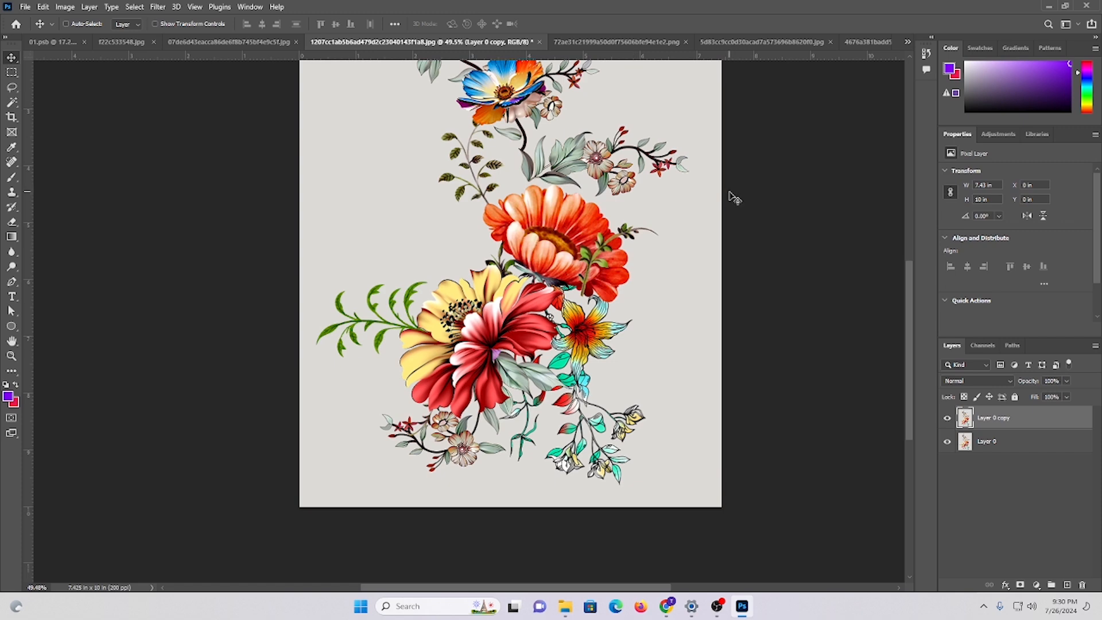
pyautogui.hotkey('ctrl', 'm')
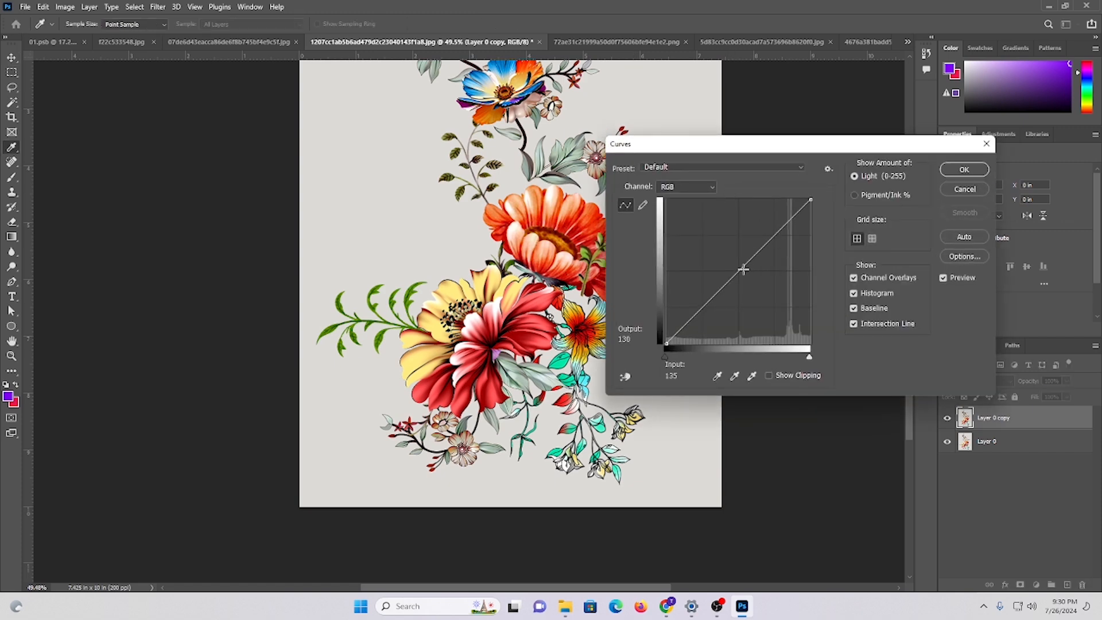
pyautogui.moveTo(763, 247)
pyautogui.mouseDown()
pyautogui.moveTo(767, 294)
pyautogui.moveTo(776, 280)
pyautogui.moveTo(738, 234)
pyautogui.moveTo(779, 265)
pyautogui.moveTo(776, 253)
pyautogui.mouseUp()
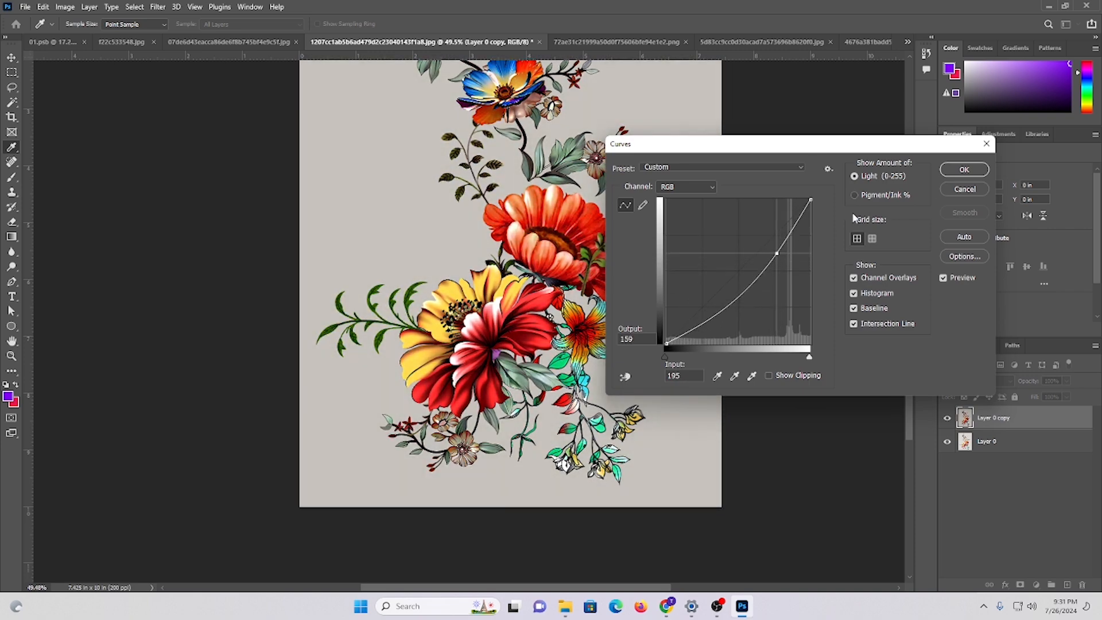
pyautogui.click(964, 170)
# - Select the outer grey background with the Magic Wand and delete it from both Layer 0 copy and Layer 0
pyautogui.click(12, 102)
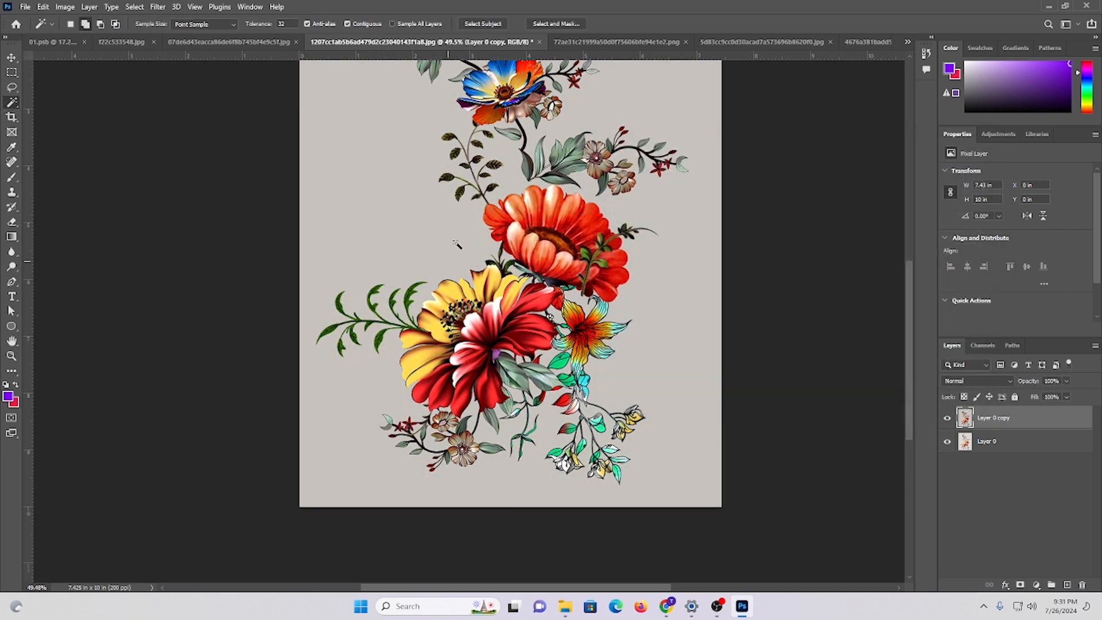
pyautogui.click(451, 230)
pyautogui.moveTo(635, 114)
pyautogui.mouseDown()
pyautogui.moveTo(717, 117)
pyautogui.moveTo(644, 120)
pyautogui.mouseUp()
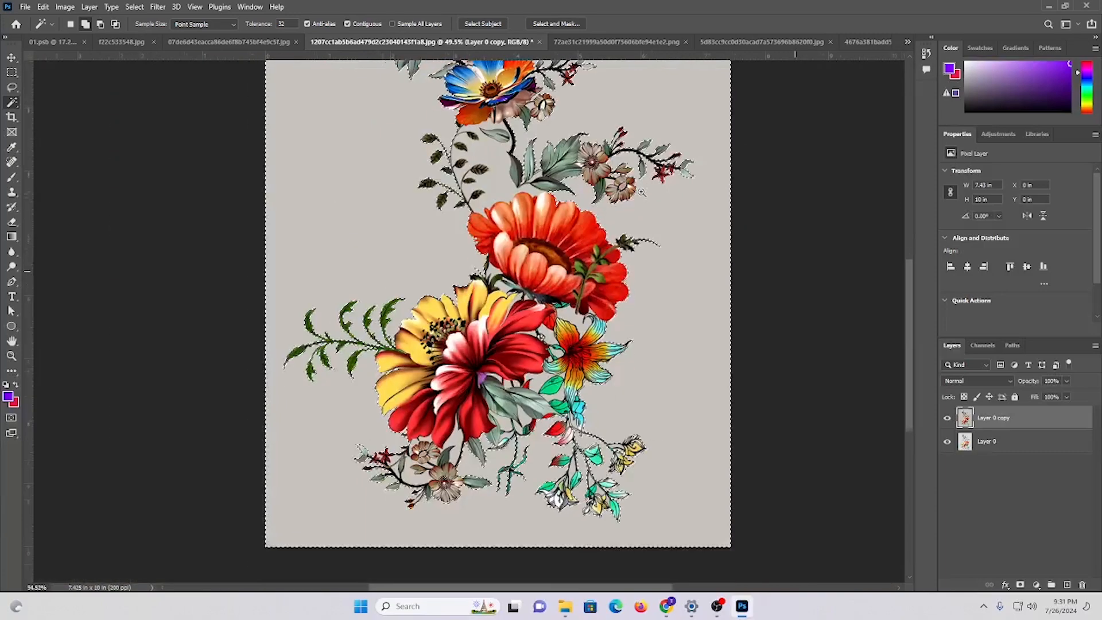
pyautogui.scroll(-3, 654, 322)
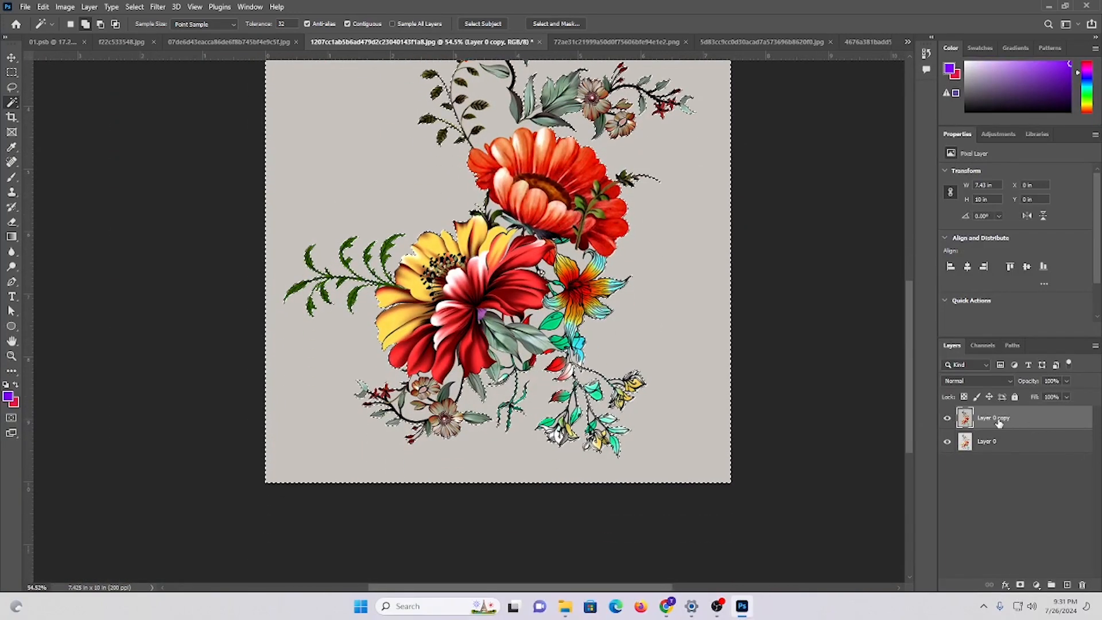
pyautogui.press('Delete')
pyautogui.click(984, 442)
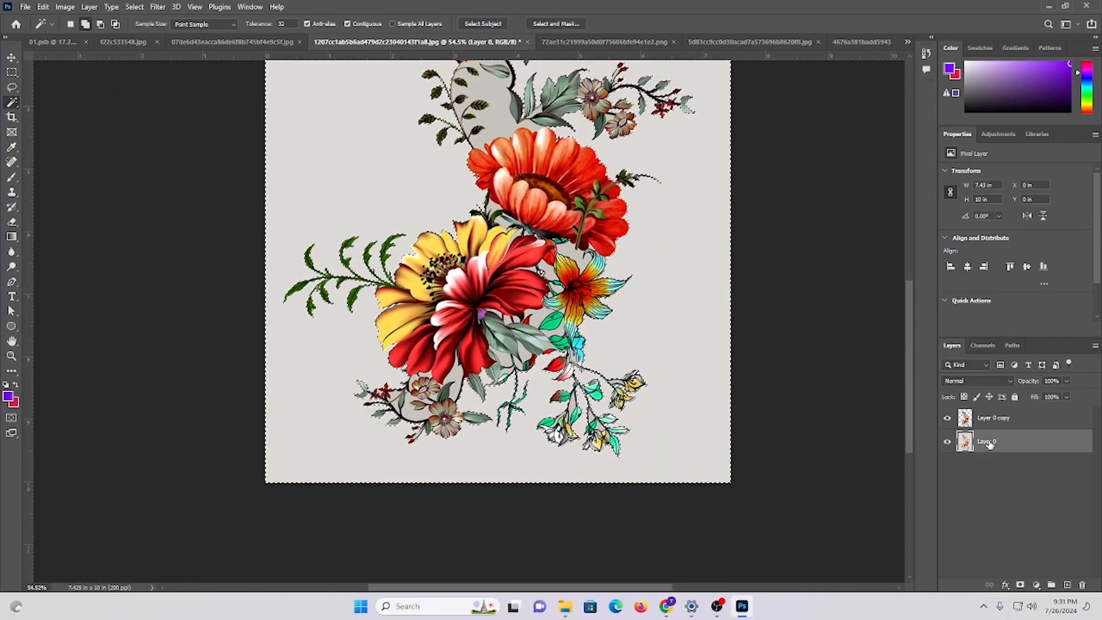
pyautogui.press('Delete')
# - Select the enclosed grey gaps between the large red flower, its leaves and the orange lily with the Magic Wand
pyautogui.scroll(2, 598, 340)
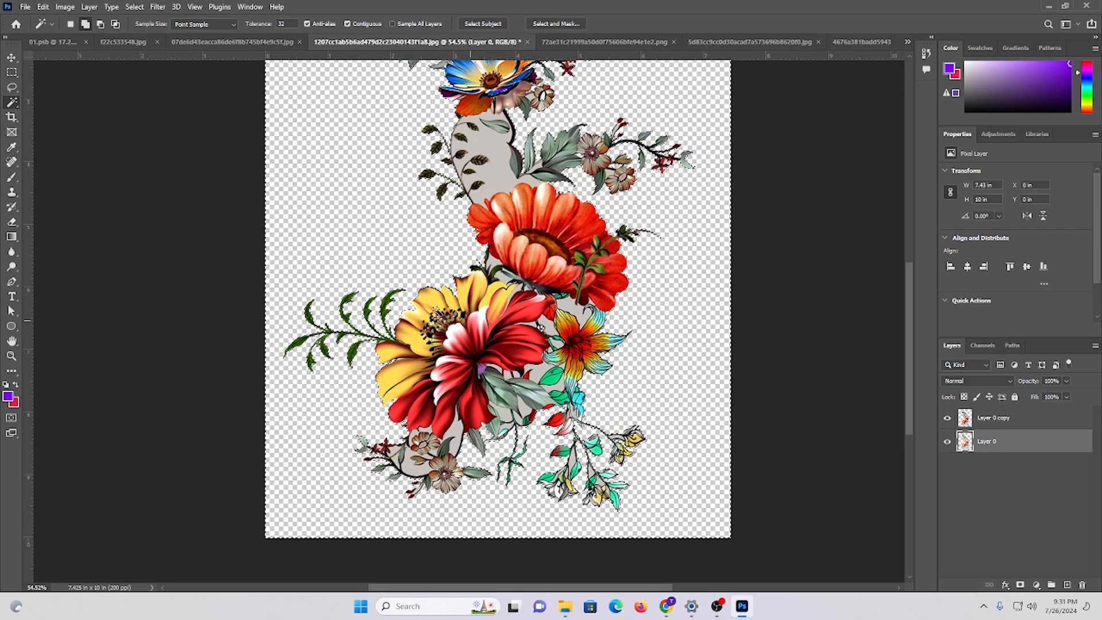
pyautogui.moveTo(486, 290); pyautogui.dragTo(438, 222)
pyautogui.click(492, 248)
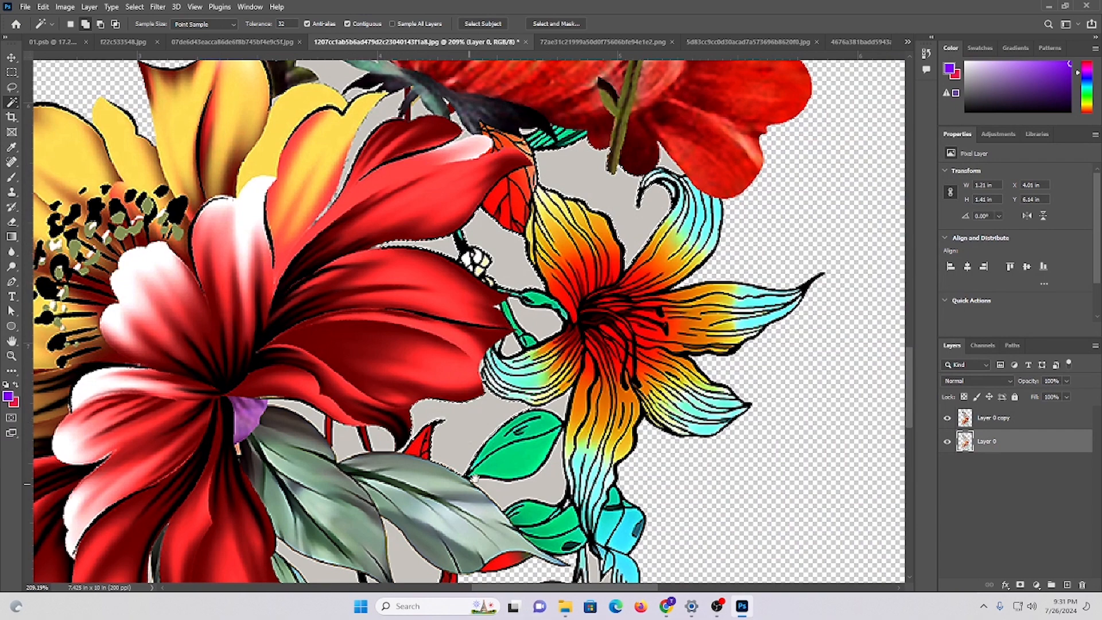
pyautogui.moveTo(475, 479); pyautogui.dragTo(460, 291)
pyautogui.click(522, 302)
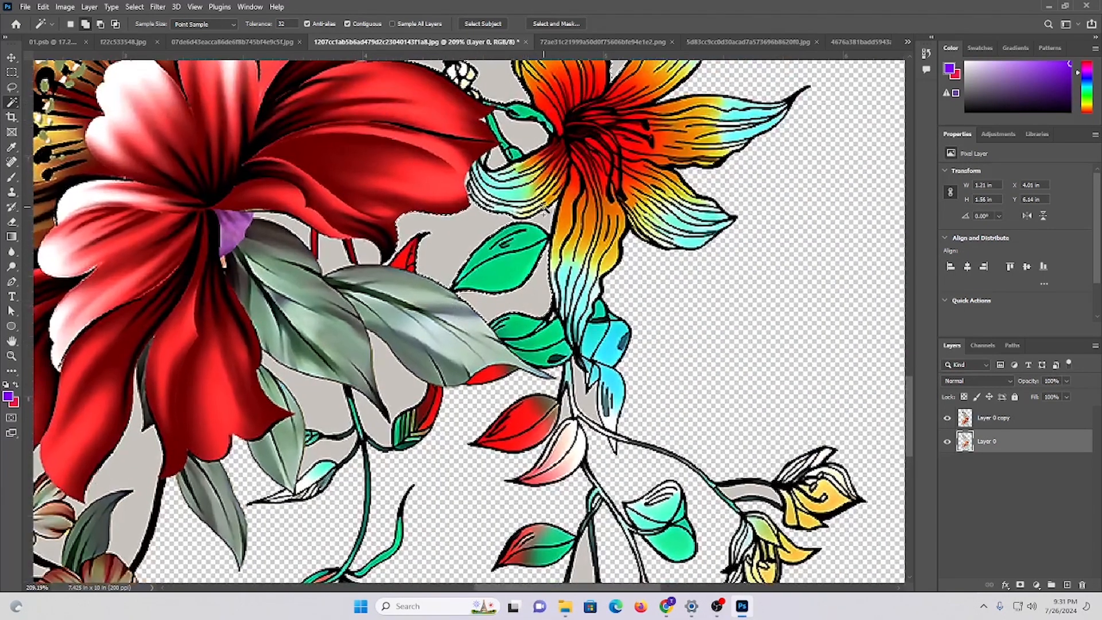
pyautogui.click(367, 434)
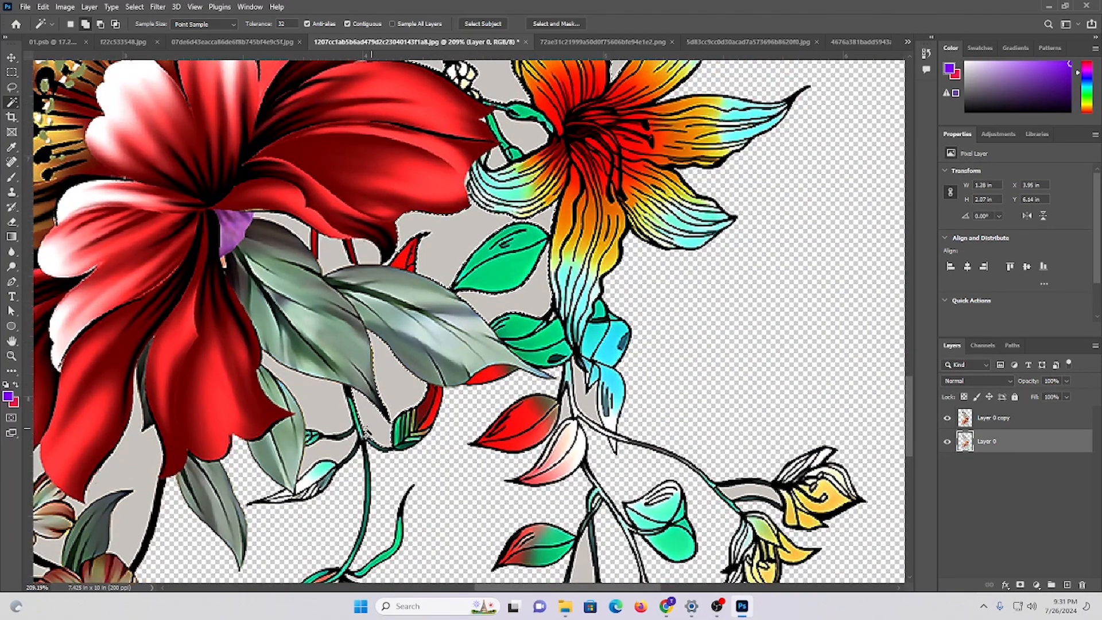
pyautogui.click(319, 405)
# - Add the enclosed grey gaps around the small brown flowers below the large red flower to the Magic Wand selection
pyautogui.moveTo(306, 347); pyautogui.dragTo(507, 251)
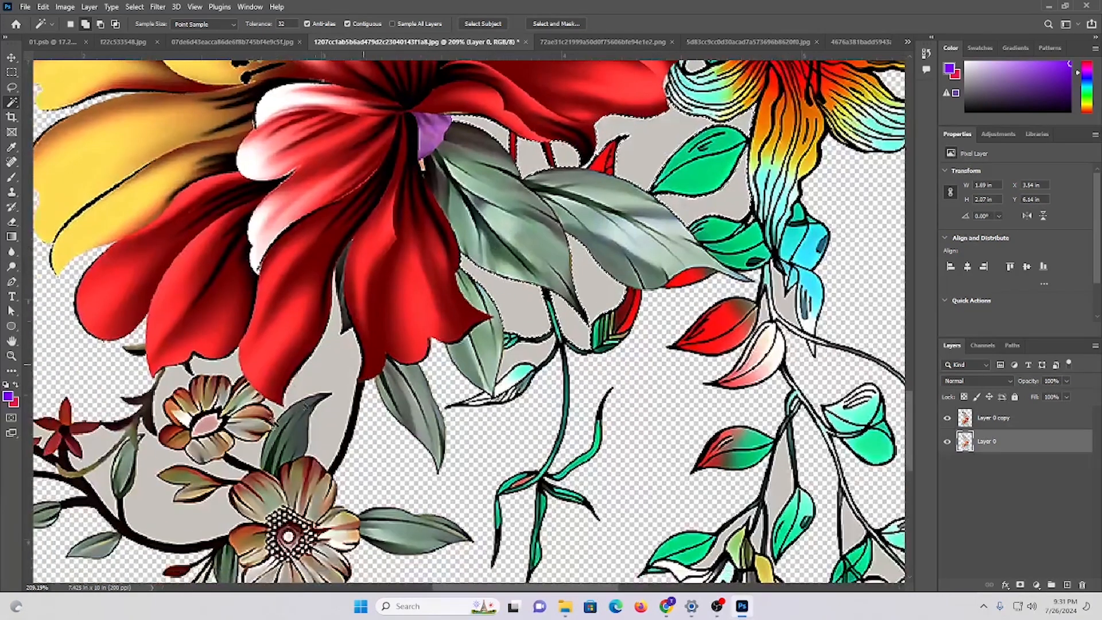
pyautogui.click(323, 361)
pyautogui.moveTo(409, 302); pyautogui.dragTo(497, 152)
pyautogui.click(254, 378)
pyautogui.moveTo(218, 290); pyautogui.dragTo(254, 348)
pyautogui.click(153, 310)
pyautogui.moveTo(339, 124); pyautogui.dragTo(293, 262)
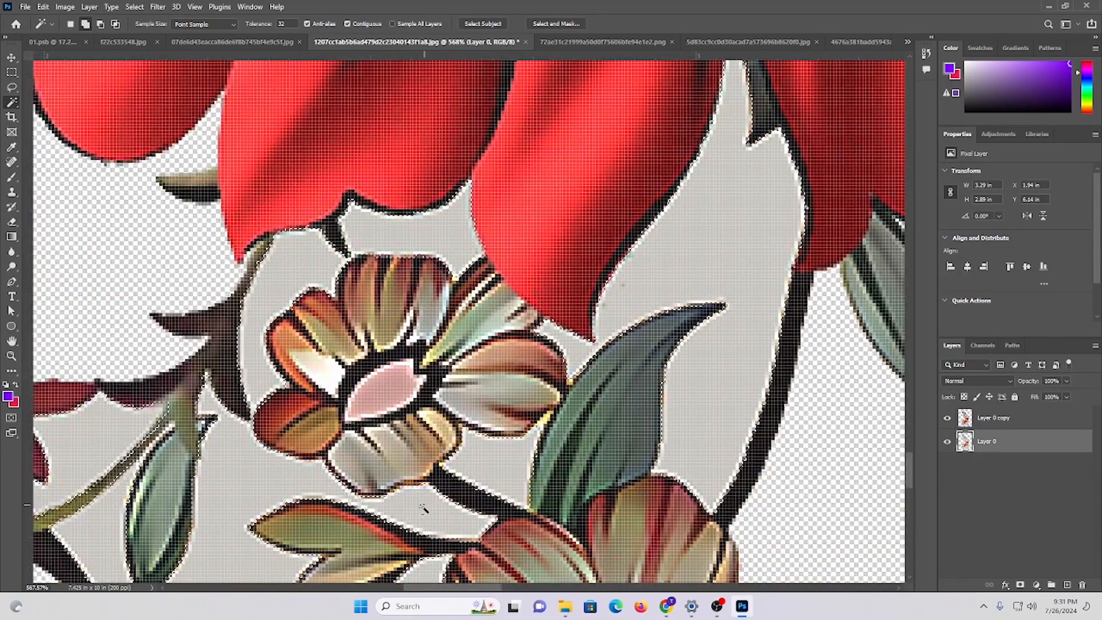
pyautogui.moveTo(643, 331); pyautogui.dragTo(267, 321)
pyautogui.moveTo(476, 297); pyautogui.dragTo(532, 340)
pyautogui.moveTo(611, 328); pyautogui.dragTo(531, 323)
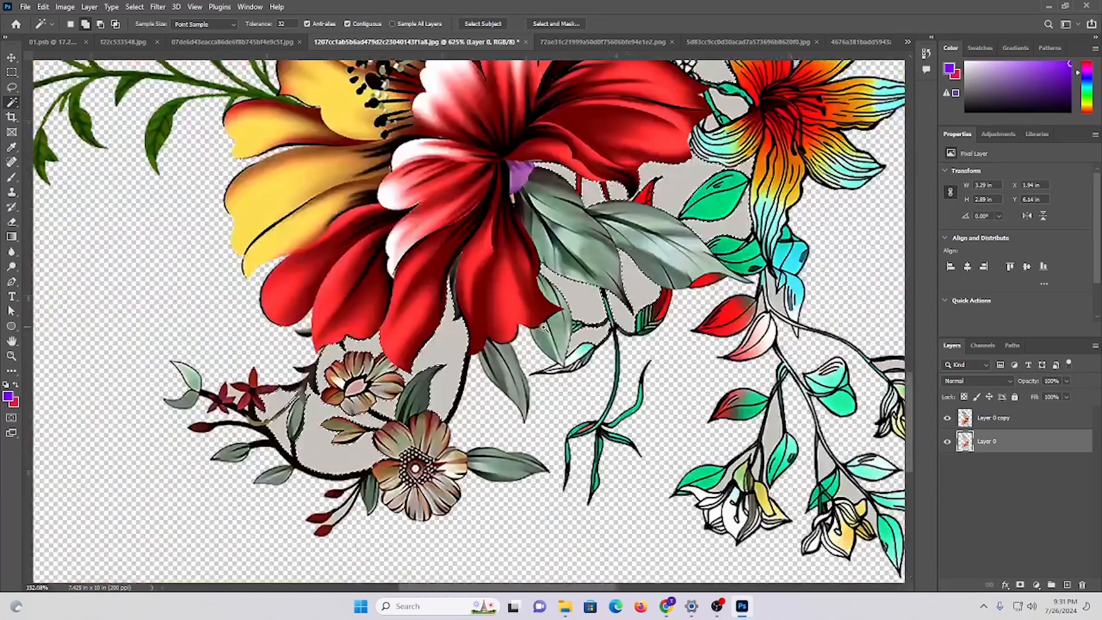
# - Add the grey gaps between the stems, leaves and buds of the hanging branches below the orange lily to the Magic Wand selection
pyautogui.moveTo(649, 313); pyautogui.dragTo(364, 291)
pyautogui.moveTo(461, 275); pyautogui.dragTo(538, 295)
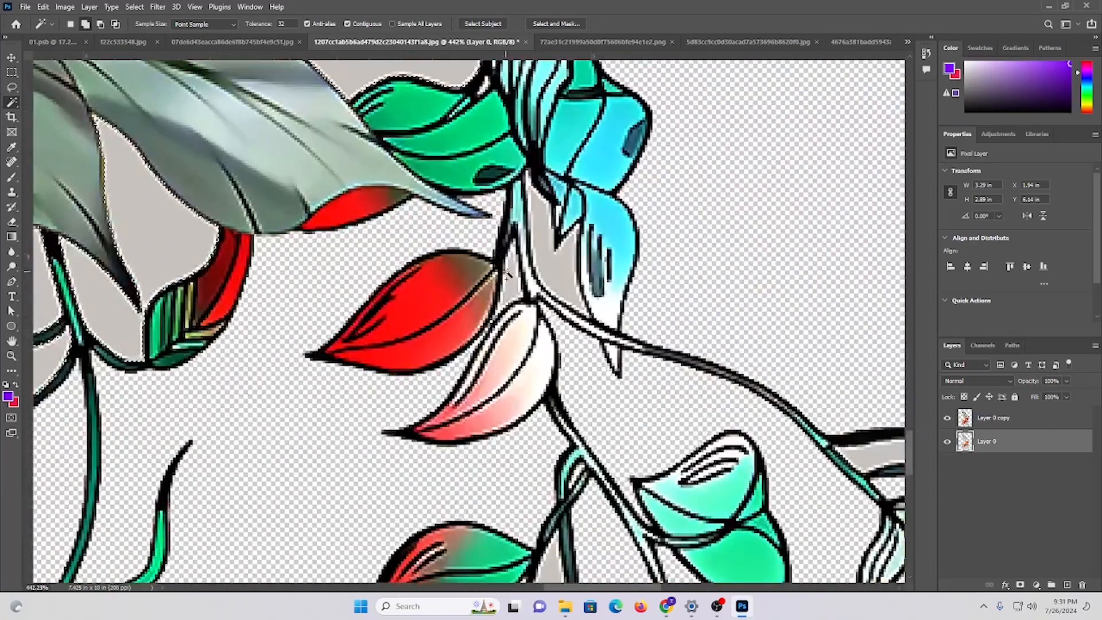
pyautogui.scroll(-5, 571, 265)
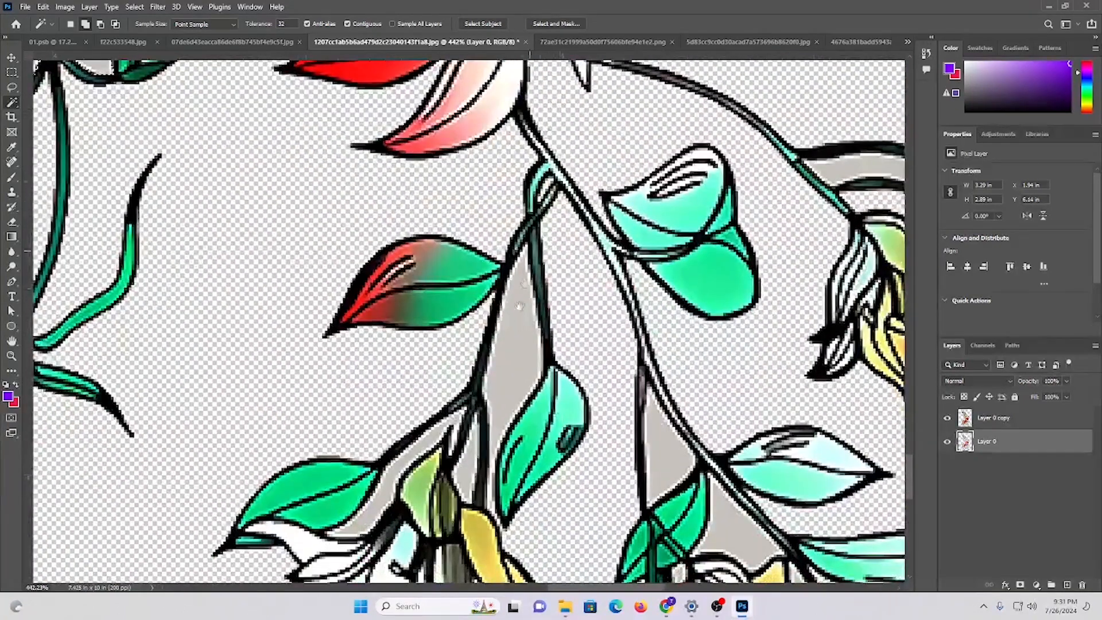
pyautogui.scroll(-4, 516, 353)
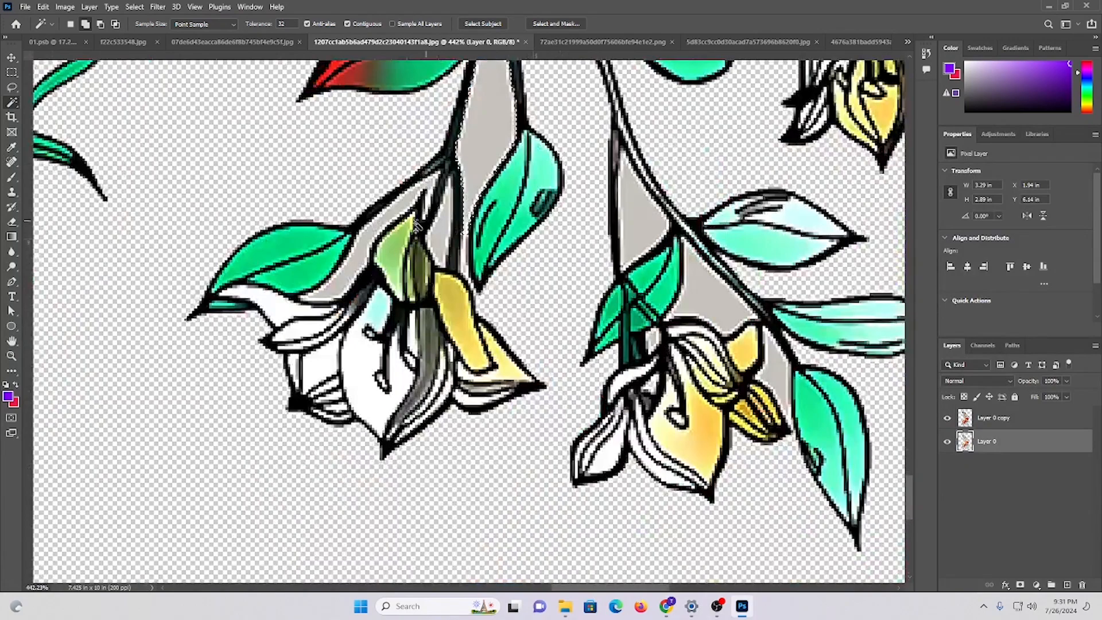
pyautogui.click(624, 219)
pyautogui.click(706, 300)
pyautogui.moveTo(795, 372); pyautogui.dragTo(505, 293)
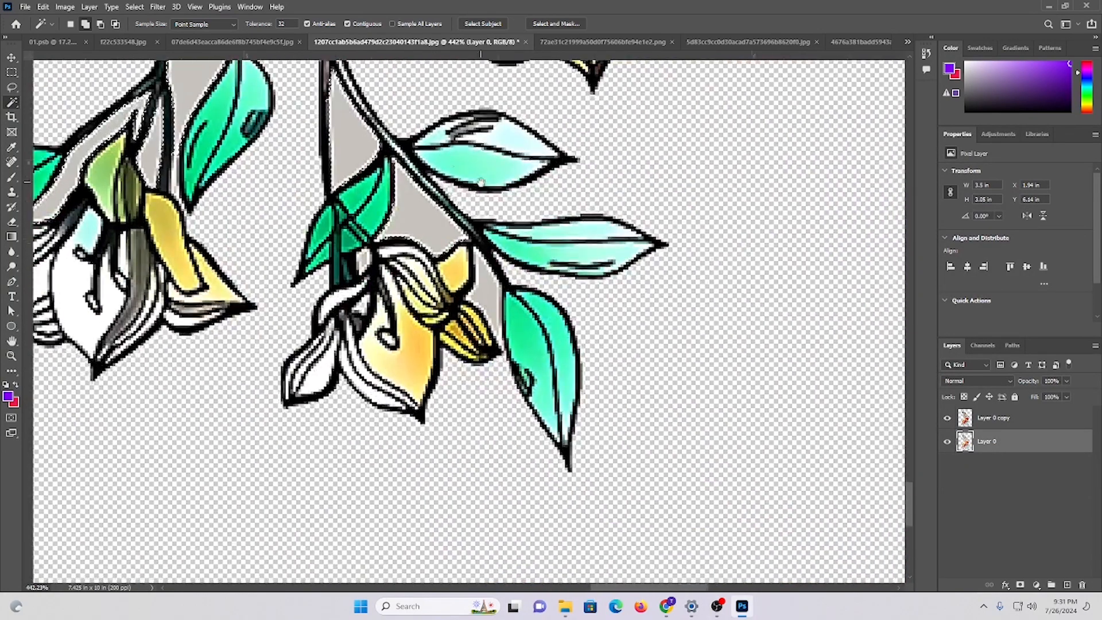
pyautogui.click(491, 292)
pyautogui.scroll(-5, 517, 297)
pyautogui.moveTo(537, 80); pyautogui.dragTo(508, 275)
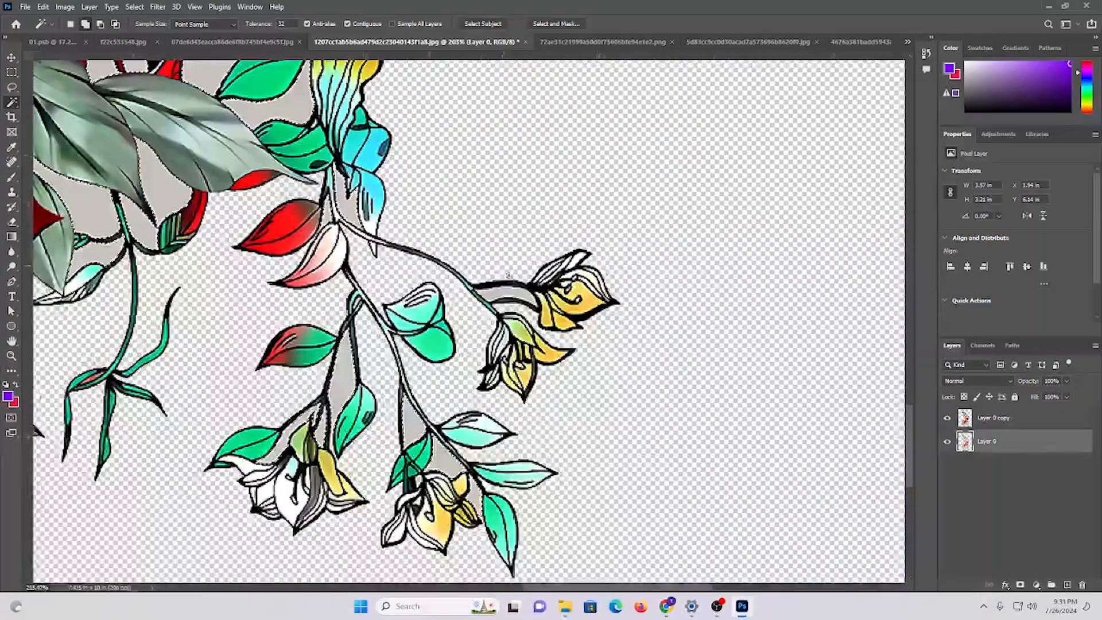
pyautogui.scroll(5, 508, 276)
pyautogui.click(509, 345)
# - Add the grey gaps around the dark leaves between the yellow petals and the coral flower to the Magic Wand selection
pyautogui.moveTo(261, 181); pyautogui.dragTo(433, 371)
pyautogui.moveTo(267, 205); pyautogui.dragTo(435, 438)
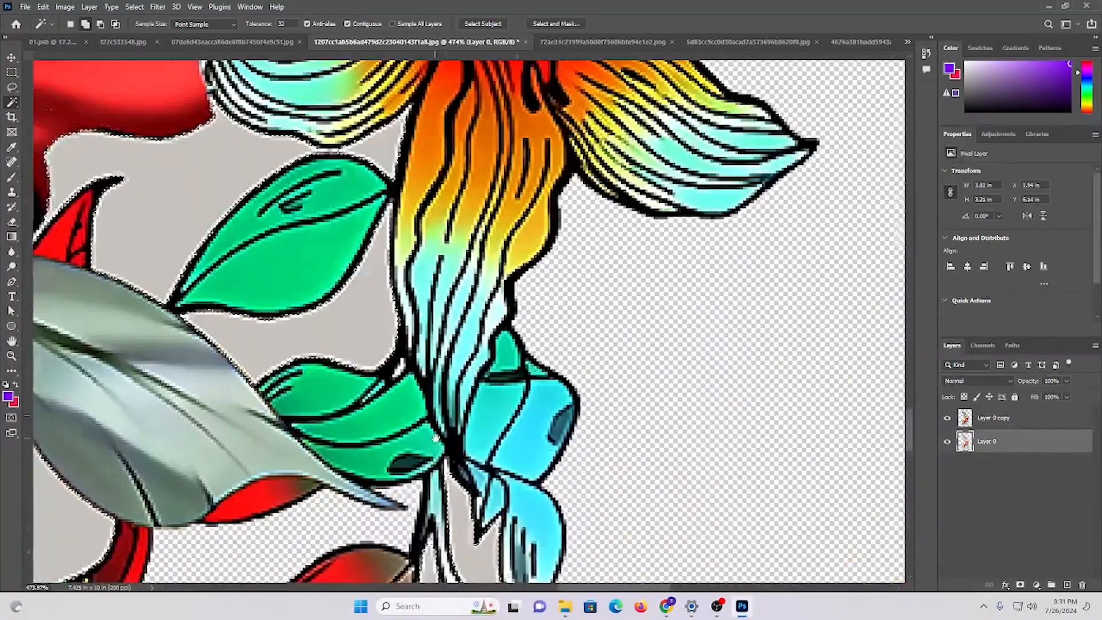
pyautogui.scroll(-8, 436, 438)
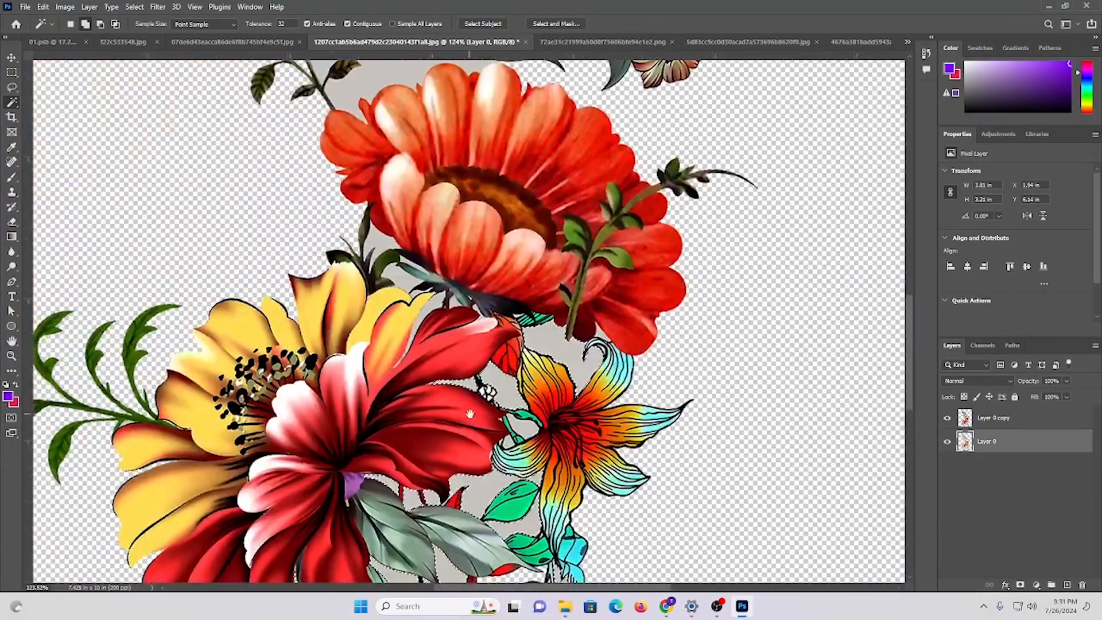
pyautogui.click(469, 414)
pyautogui.scroll(6, 470, 413)
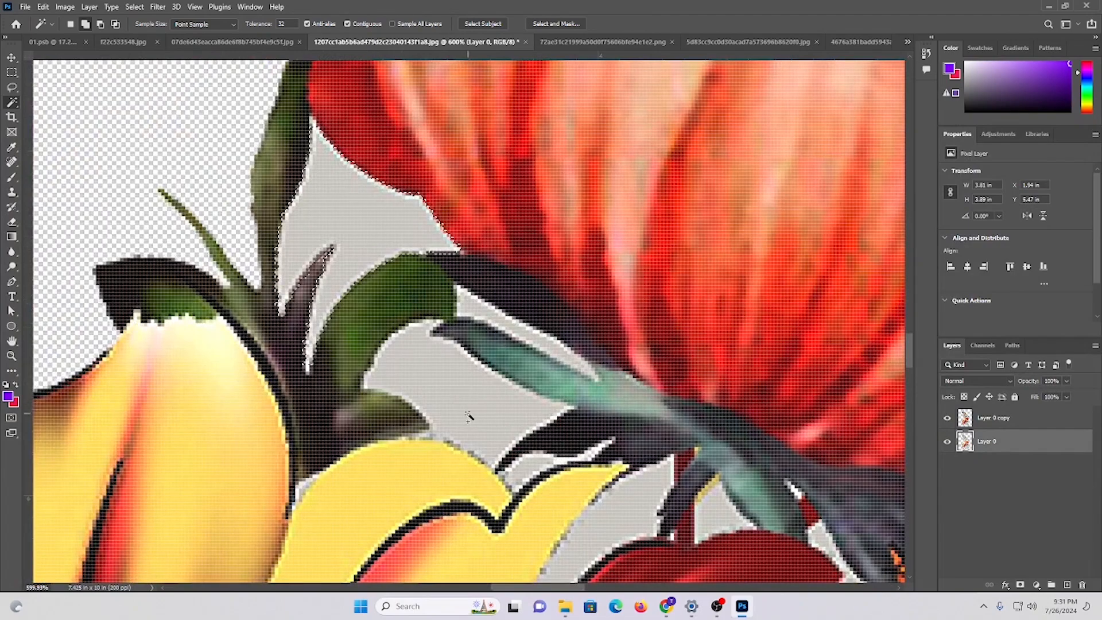
pyautogui.scroll(-3, 469, 414)
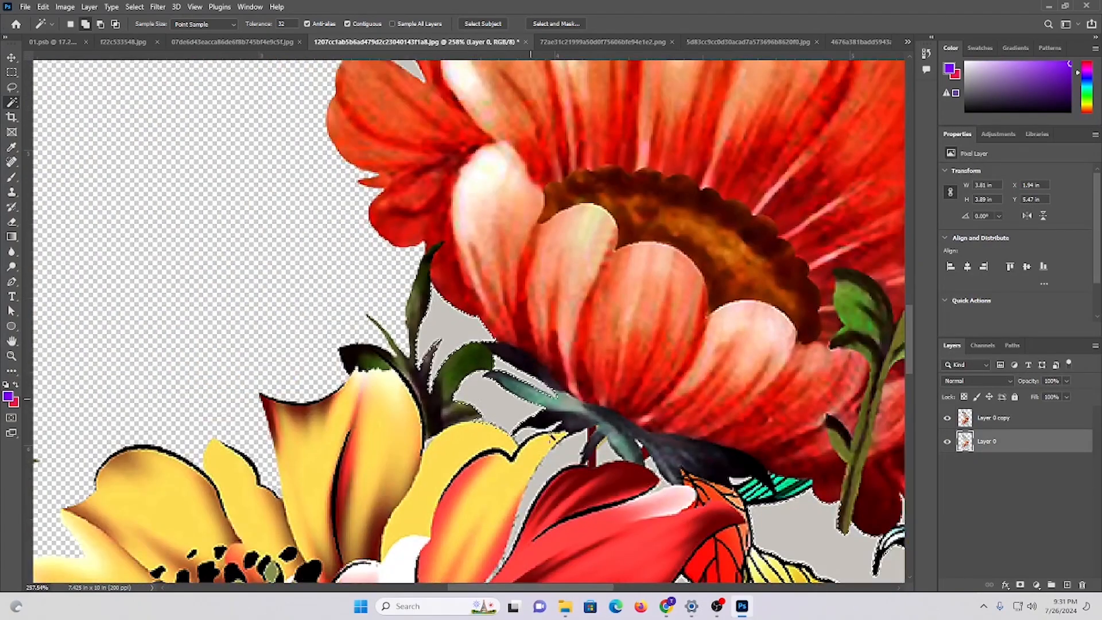
# - Add the large grey area enclosed by the leafy vine, dark stem and coral flower to the Magic Wand selection
pyautogui.moveTo(508, 322); pyautogui.dragTo(403, 576)
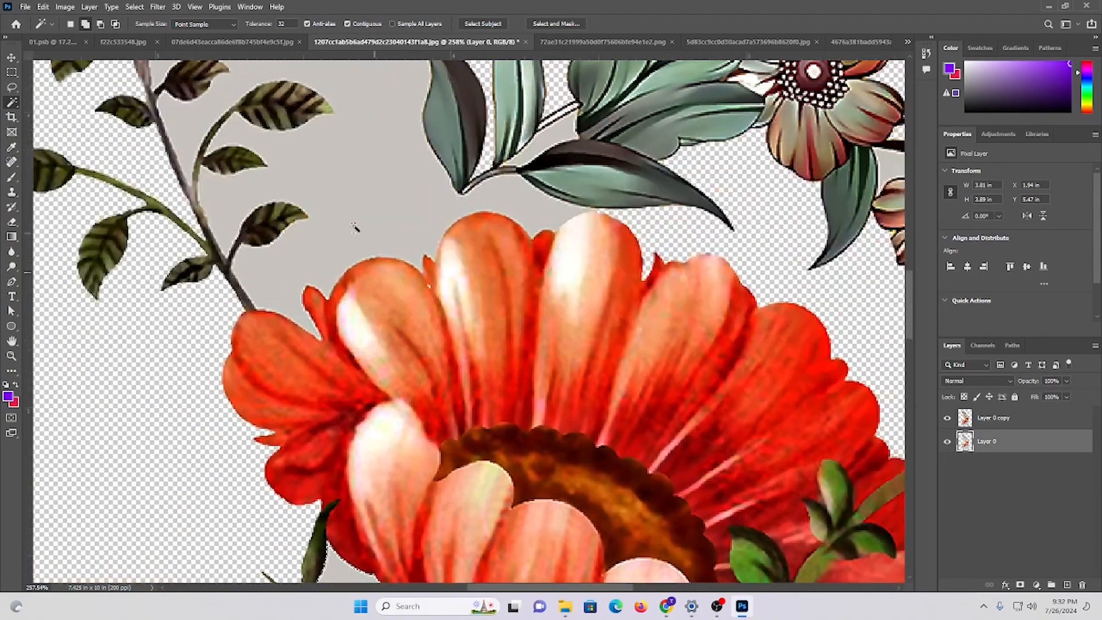
pyautogui.click(355, 228)
pyautogui.moveTo(361, 195); pyautogui.dragTo(467, 412)
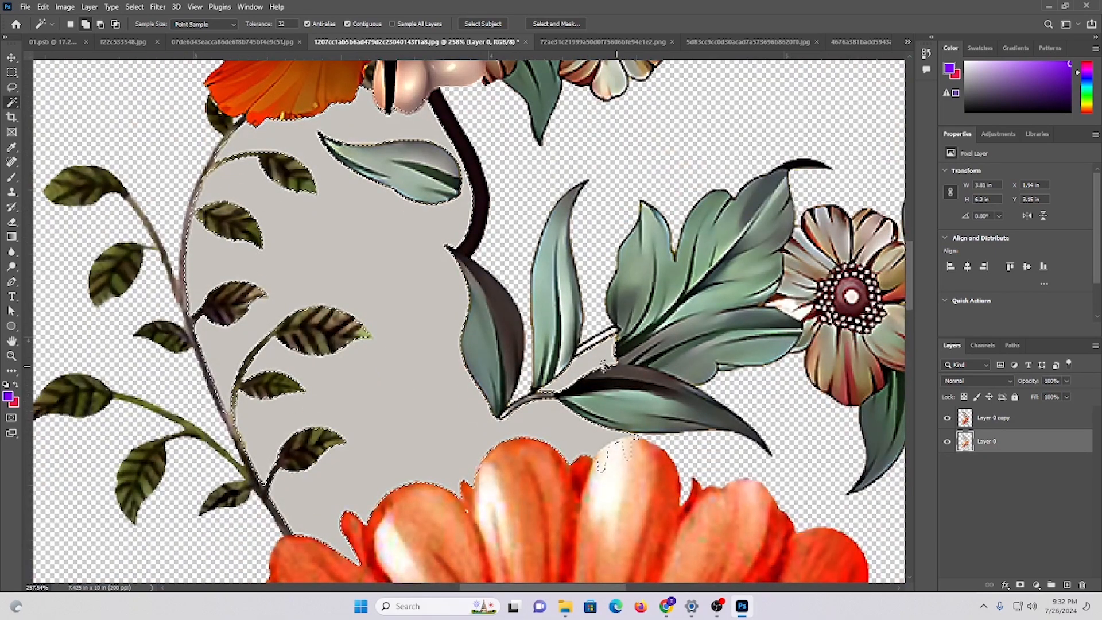
# - Subtract the wrongly selected pale patches on the coral flower's petal from the selection with the Lasso tool
pyautogui.scroll(3, 381, 238)
pyautogui.click(11, 88)
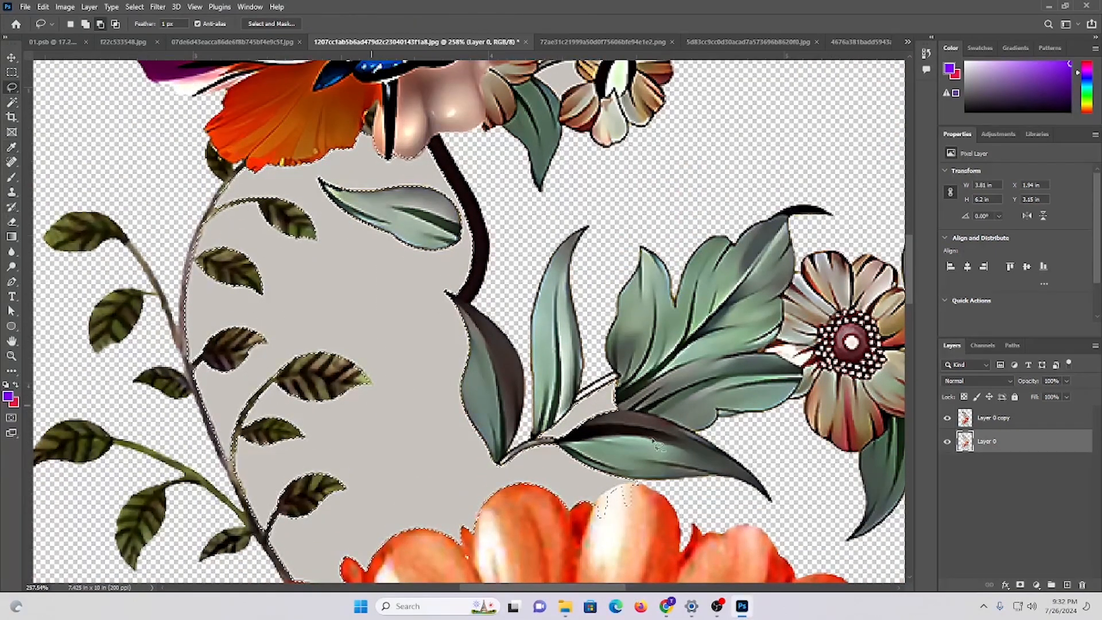
pyautogui.scroll(-1, 631, 482)
pyautogui.scroll(5, 633, 482)
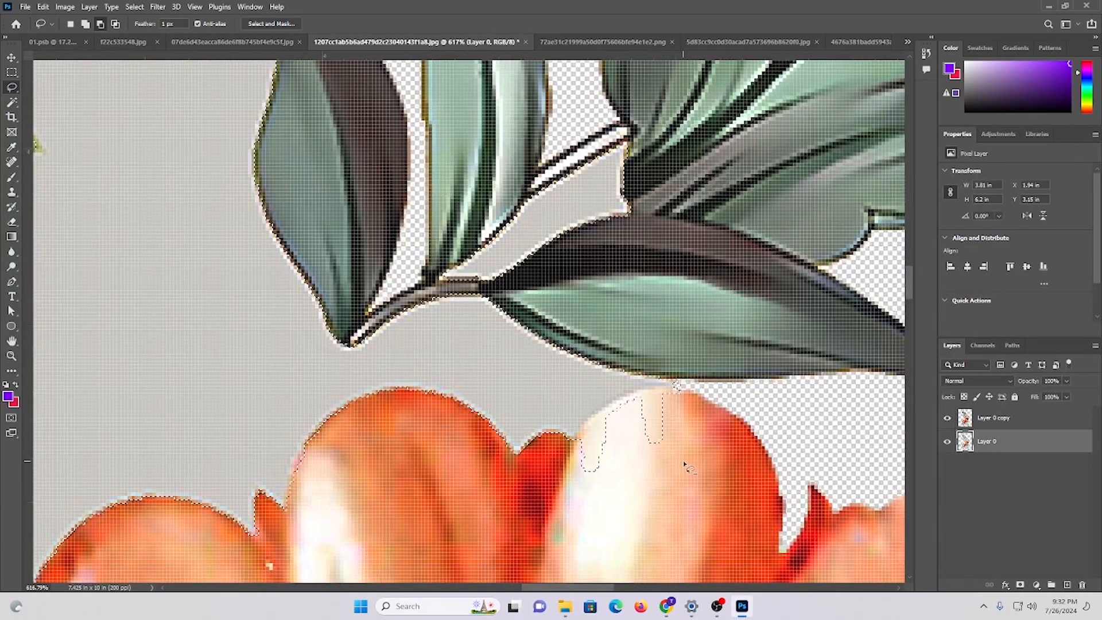
pyautogui.moveTo(691, 464); pyautogui.dragTo(578, 503)
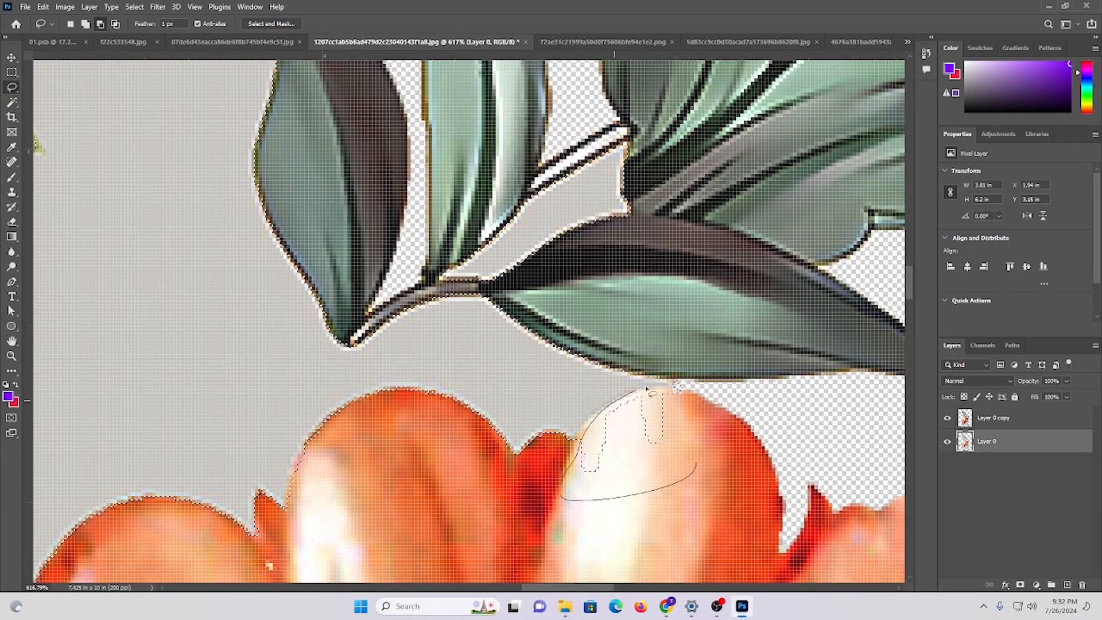
pyautogui.moveTo(717, 468); pyautogui.dragTo(683, 474)
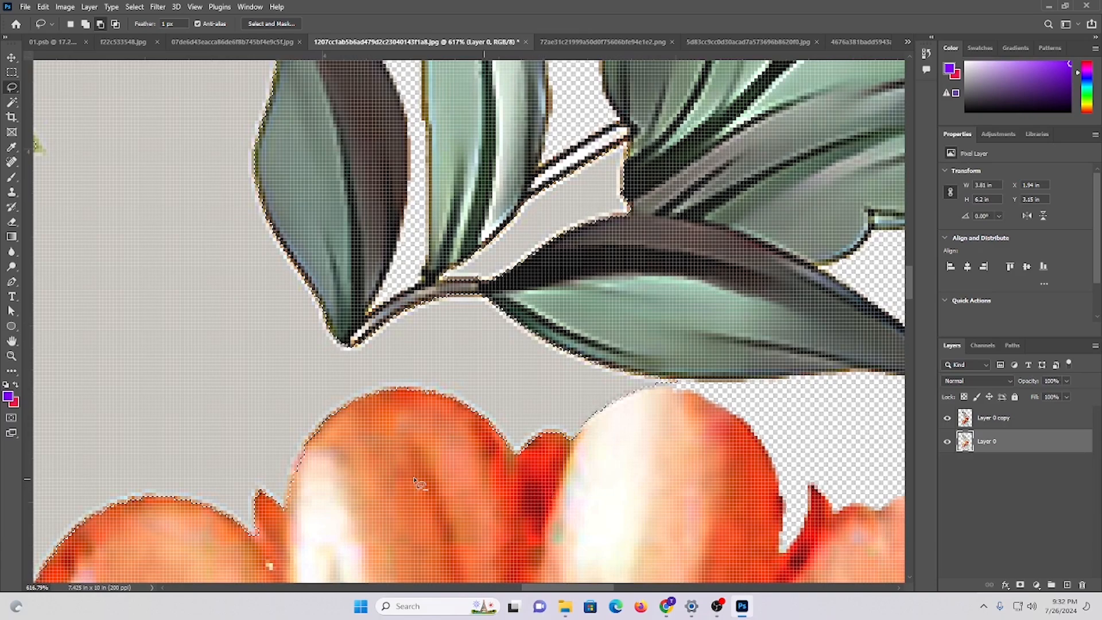
# - Add the grey gap beside the small brown flower above the blue flower to the selection with the Magic Wand
pyautogui.scroll(-10, 417, 482)
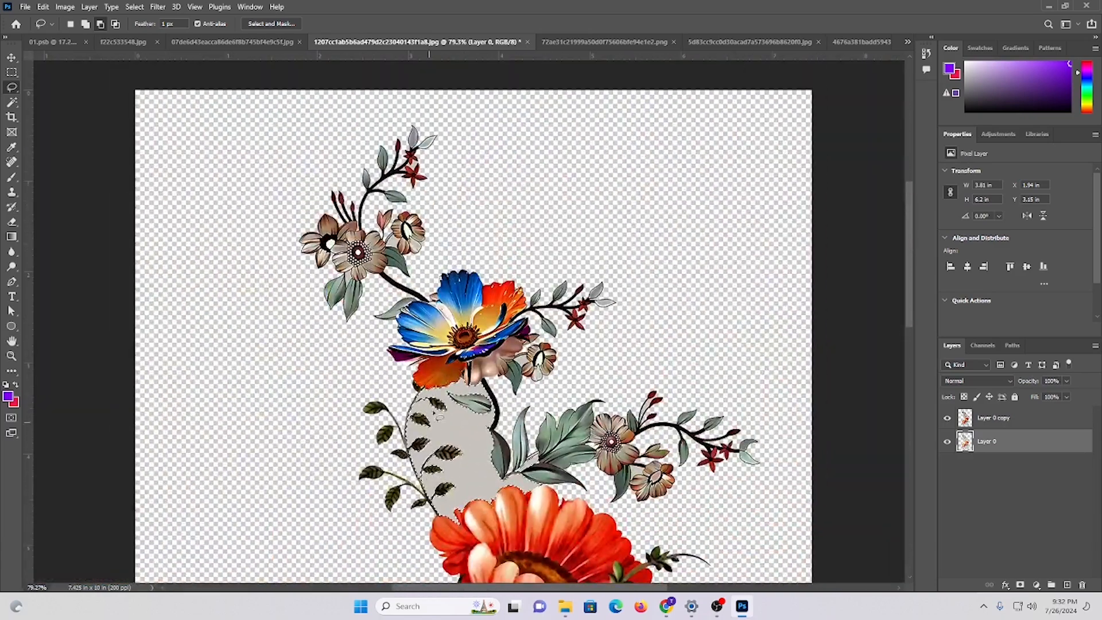
pyautogui.moveTo(587, 418); pyautogui.dragTo(582, 403)
pyautogui.scroll(8, 393, 231)
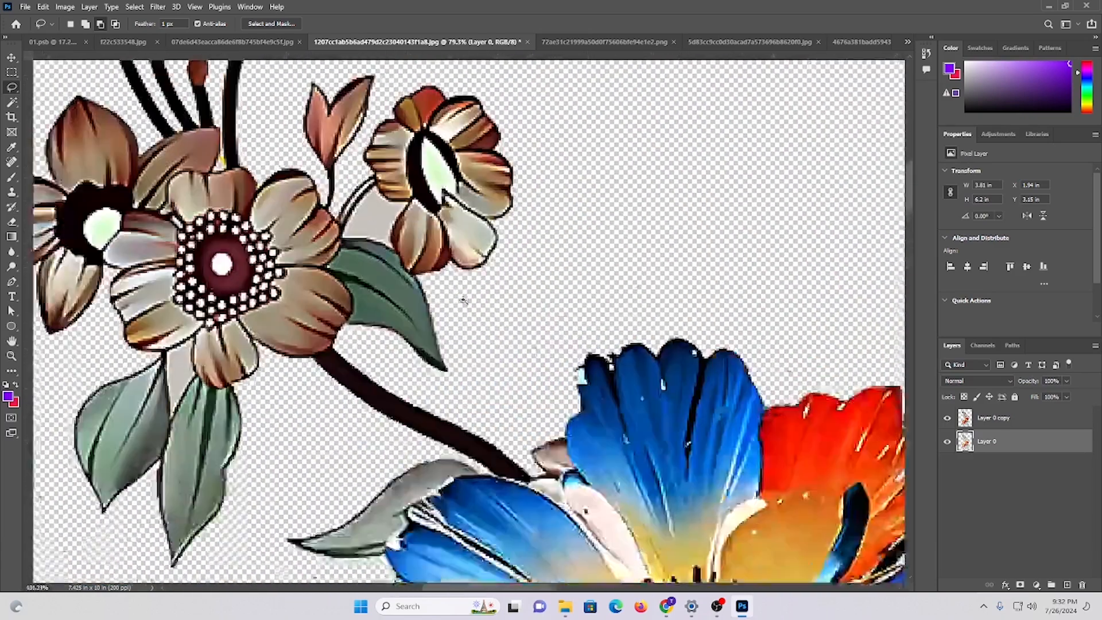
pyautogui.click(12, 102)
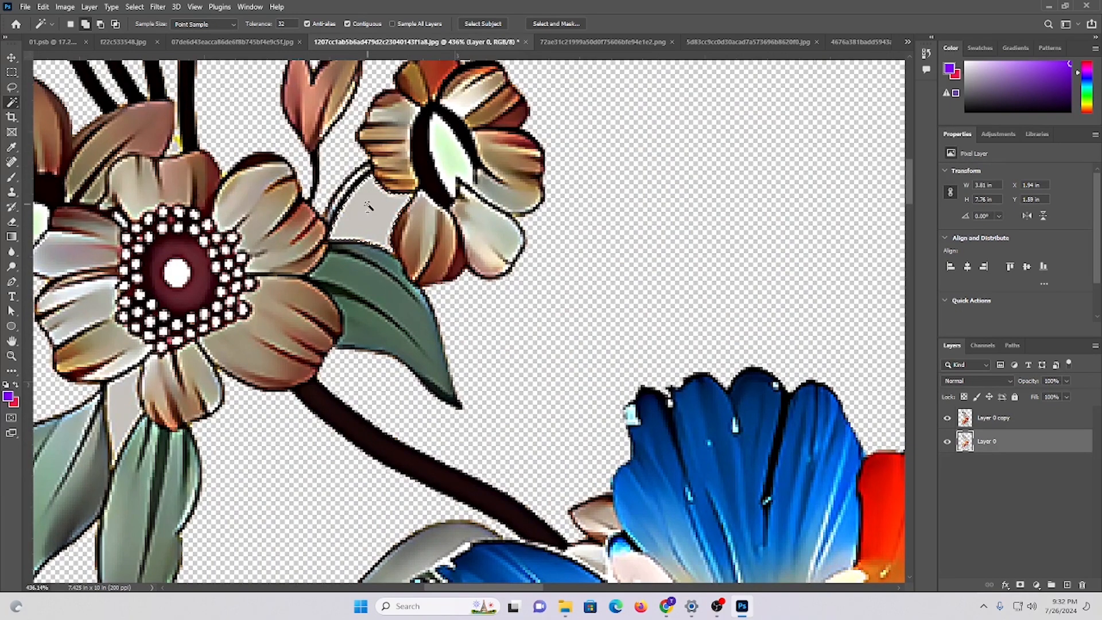
# - Delete the selected grey gaps from both Layer 0 and Layer 0 copy, and clear the selection
pyautogui.click(988, 425)
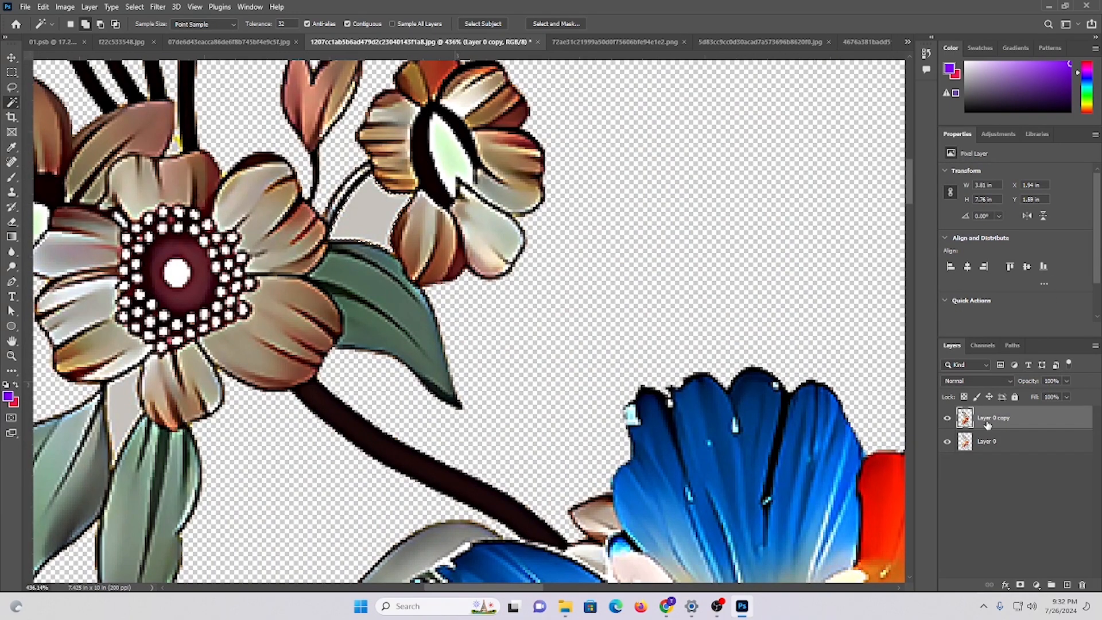
pyautogui.scroll(-8, 495, 347)
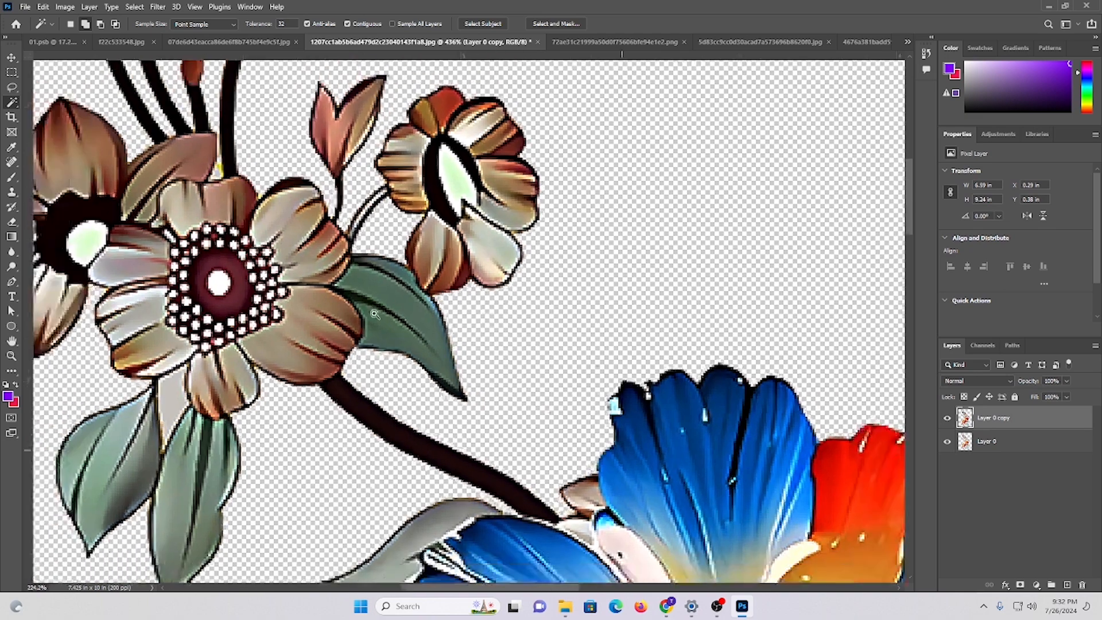
pyautogui.scroll(-5, 568, 495)
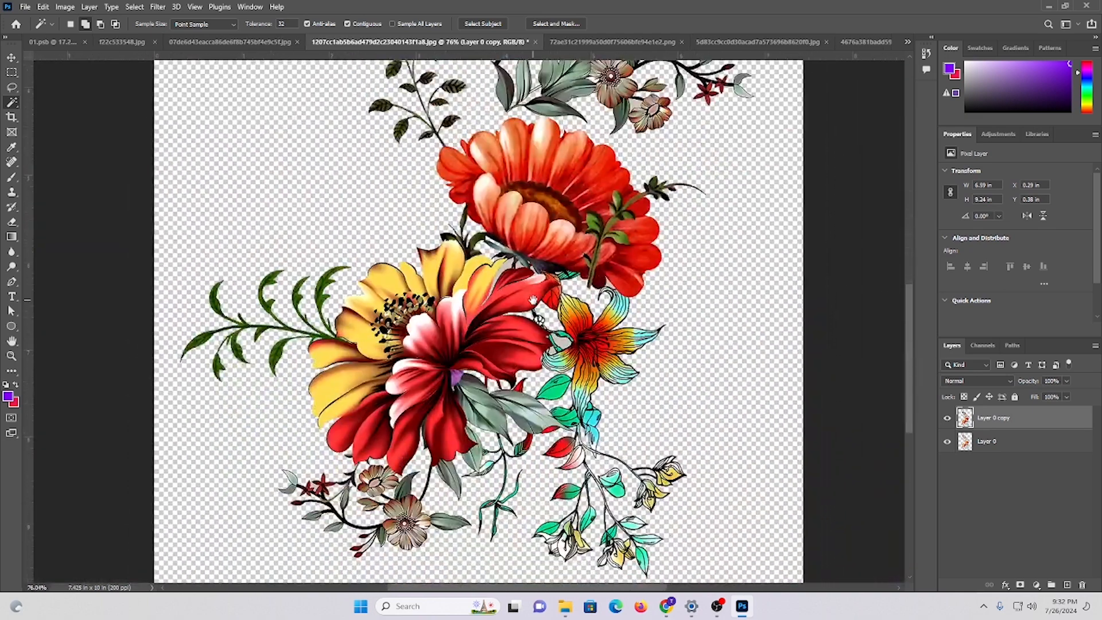
pyautogui.scroll(2, 482, 320)
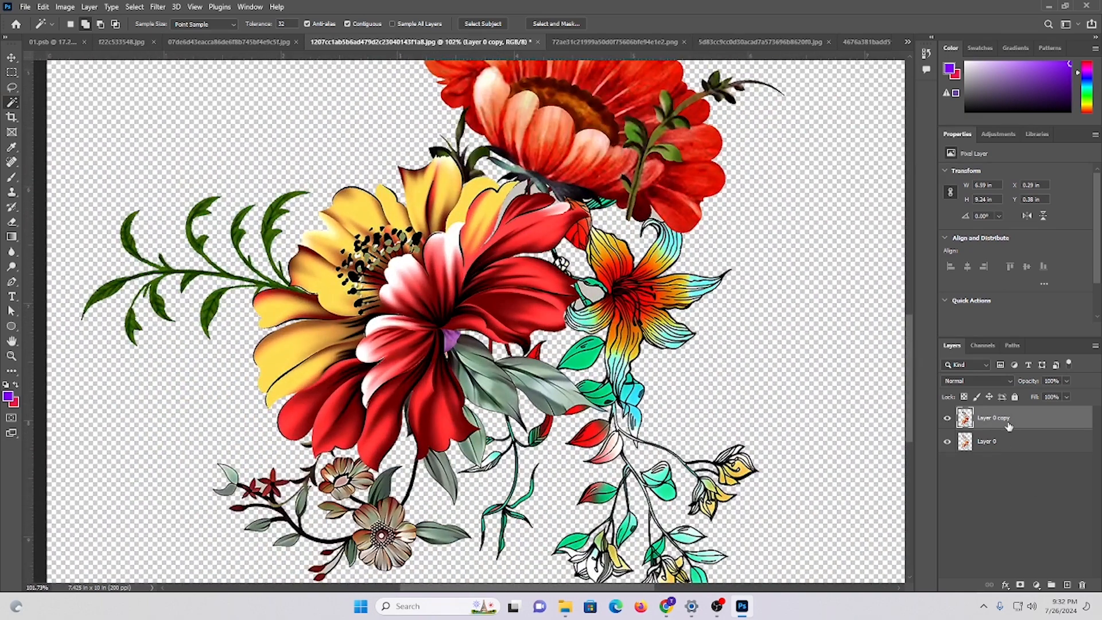
# - Replace the darkened Layer 0 copy with a fresh duplicate of Layer 0 set to the Soft Light blend mode
pyautogui.press('Delete')
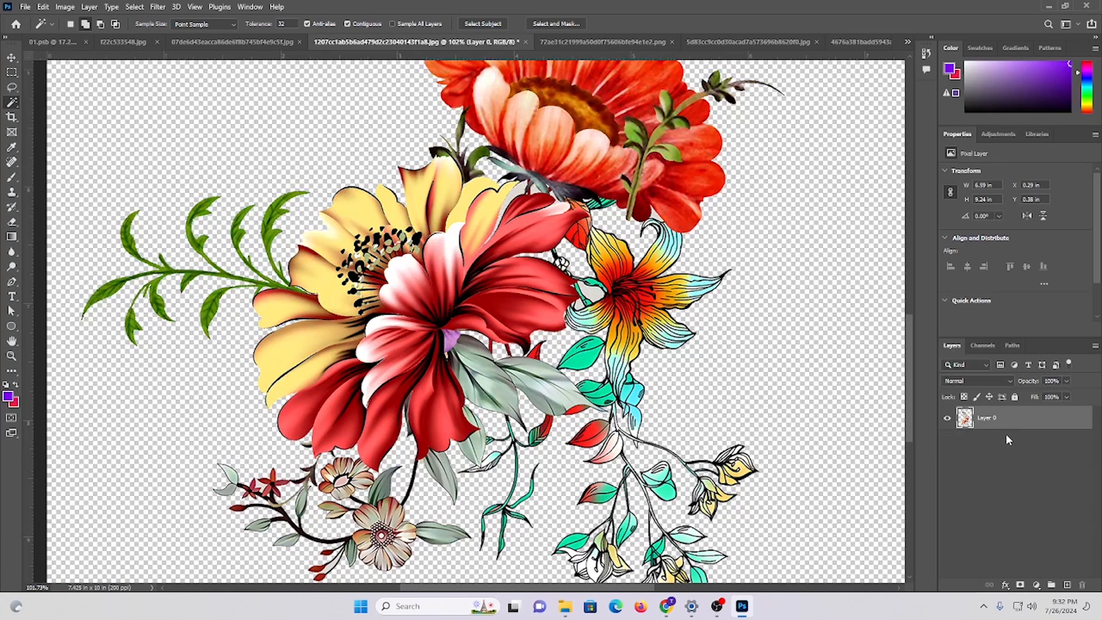
pyautogui.hotkey('ctrl', 'j')
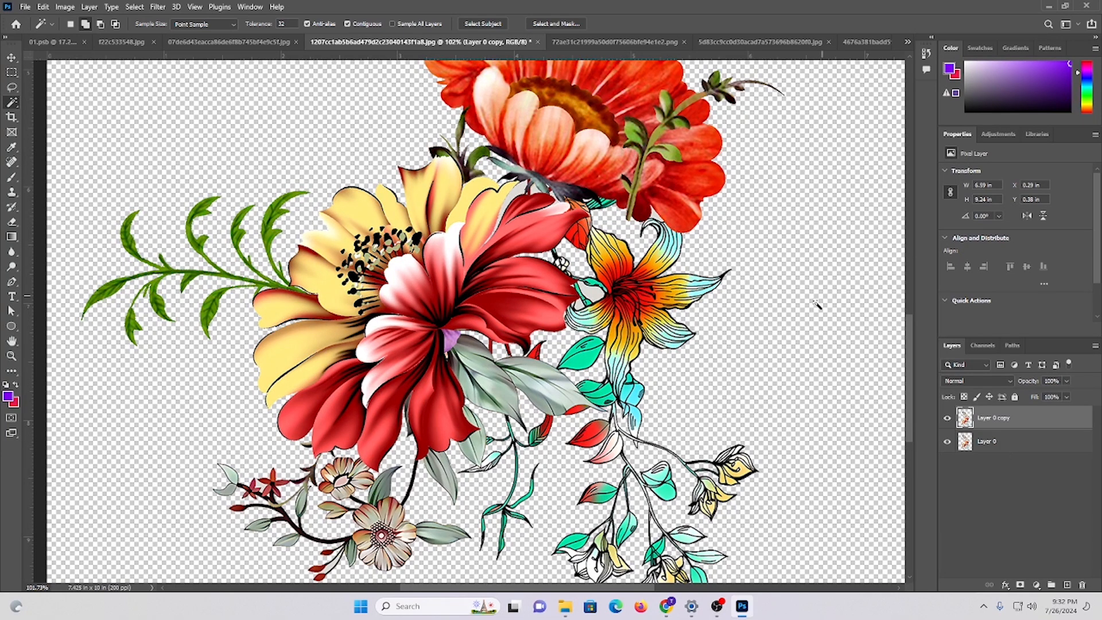
pyautogui.click(978, 382)
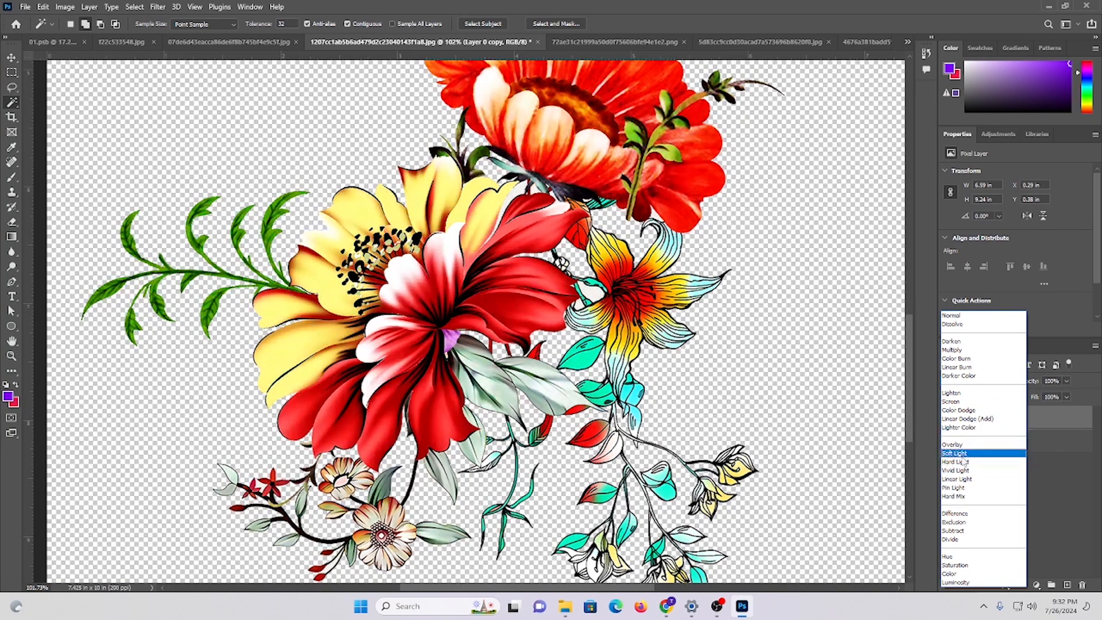
pyautogui.click(962, 459)
# - Apply a Canvas Texturizer with scaling 200, relief 1 and light from Top to the copy, and merge it with Layer 0
pyautogui.click(157, 7)
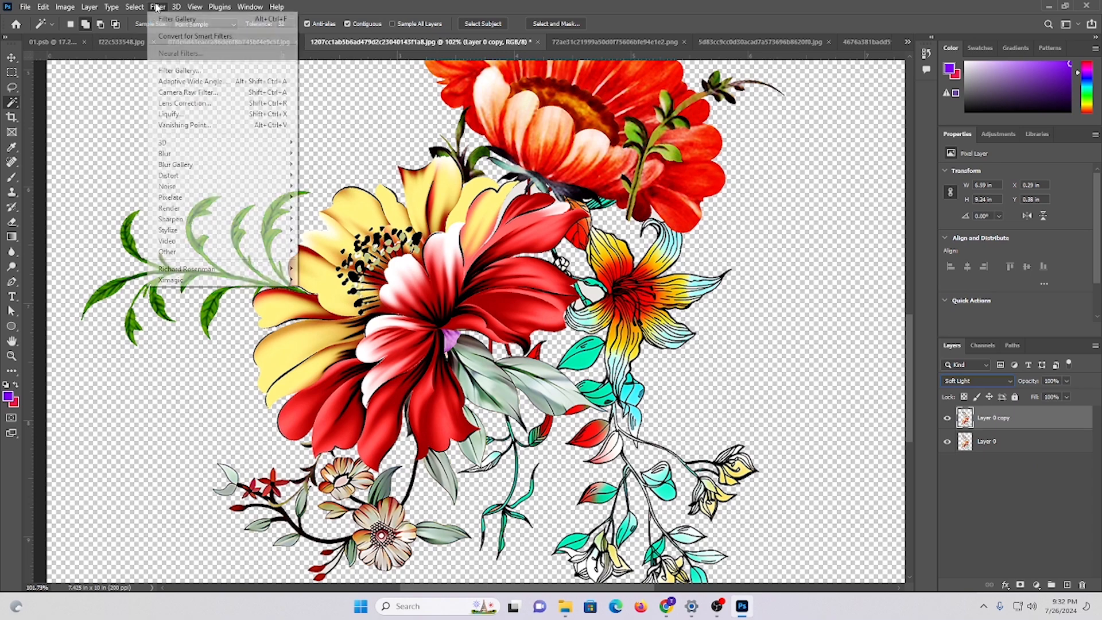
pyautogui.click(179, 70)
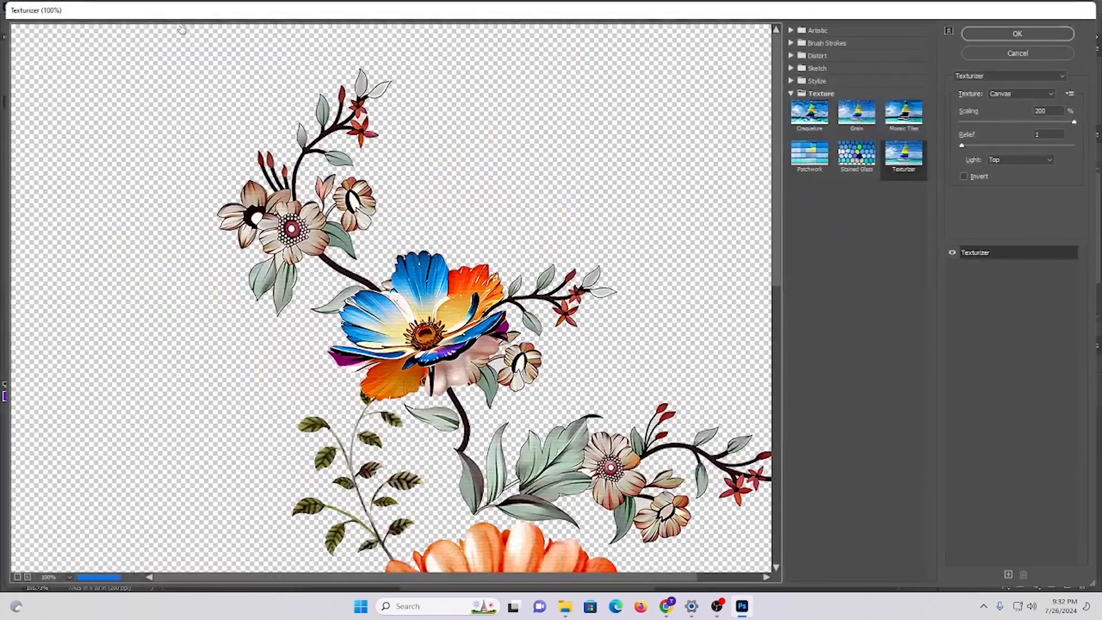
pyautogui.click(1016, 35)
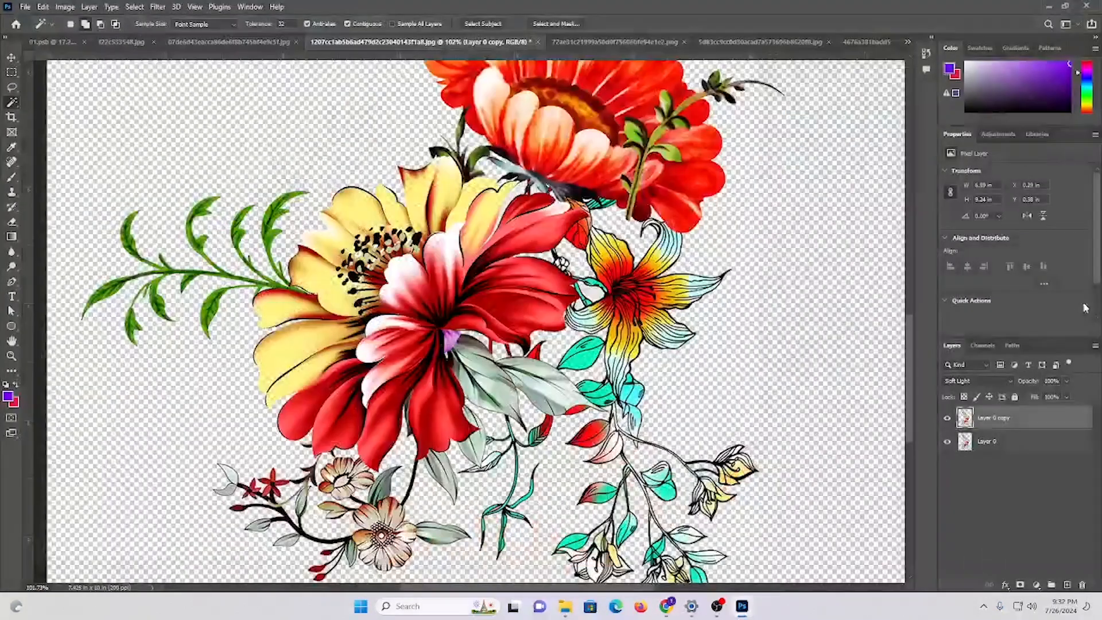
pyautogui.keyDown('shift'); pyautogui.click(987, 442); pyautogui.keyUp('shift')
pyautogui.hotkey('ctrl', 'e')
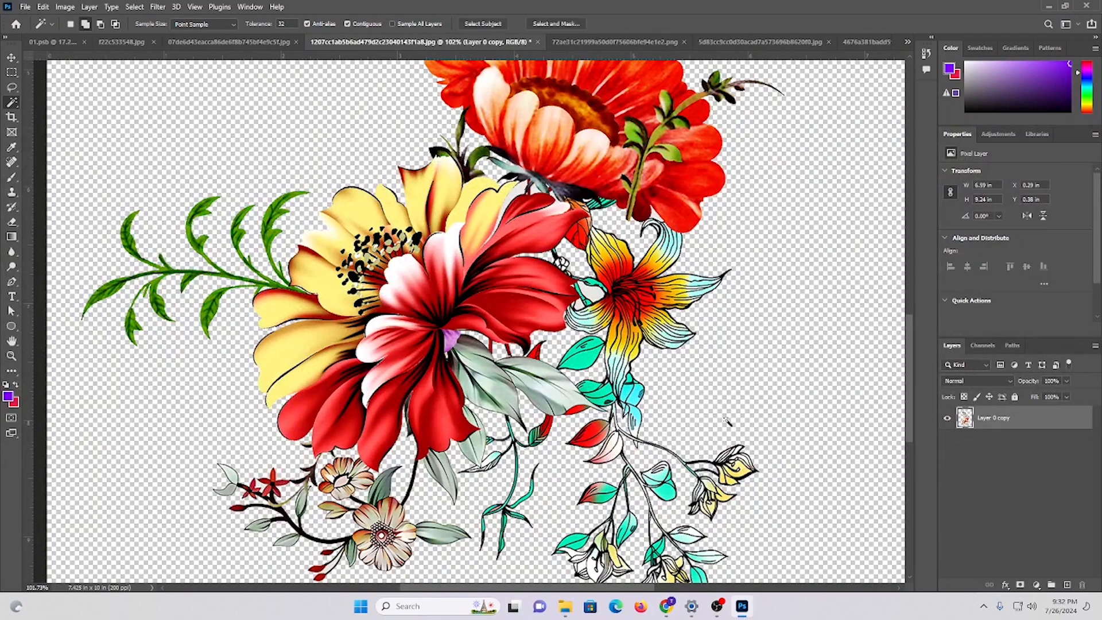
# - Select the two remaining grey gaps around the green bud between the red flower and the orange lily, and delete them
pyautogui.scroll(8, 603, 281)
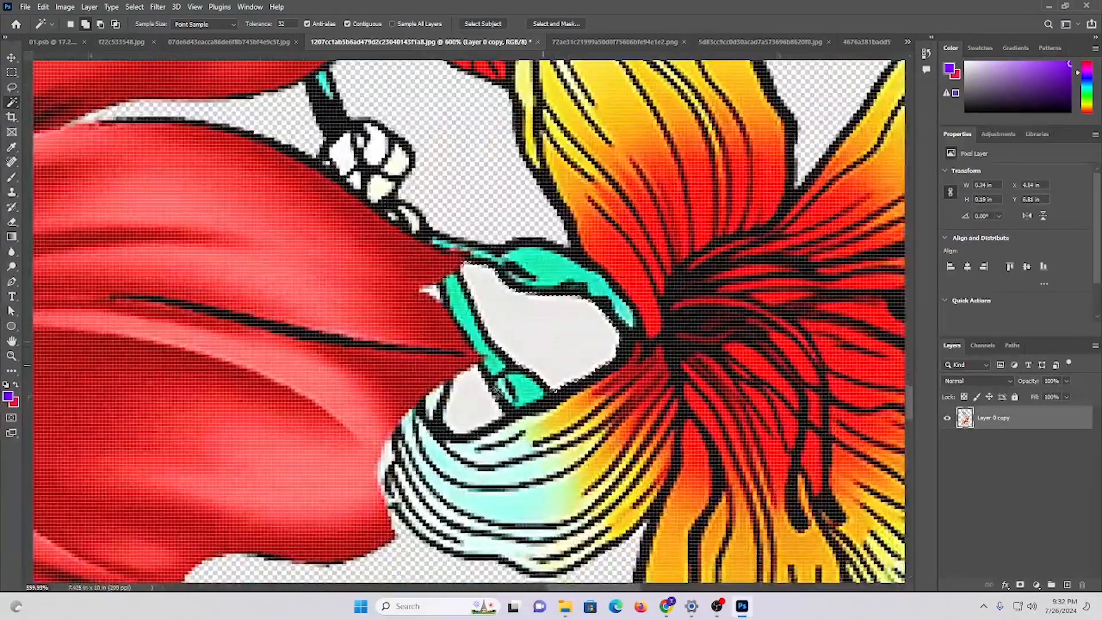
pyautogui.keyDown('shift'); pyautogui.click(469, 414); pyautogui.keyUp('shift')
pyautogui.press('Delete')
pyautogui.scroll(-2, 531, 353)
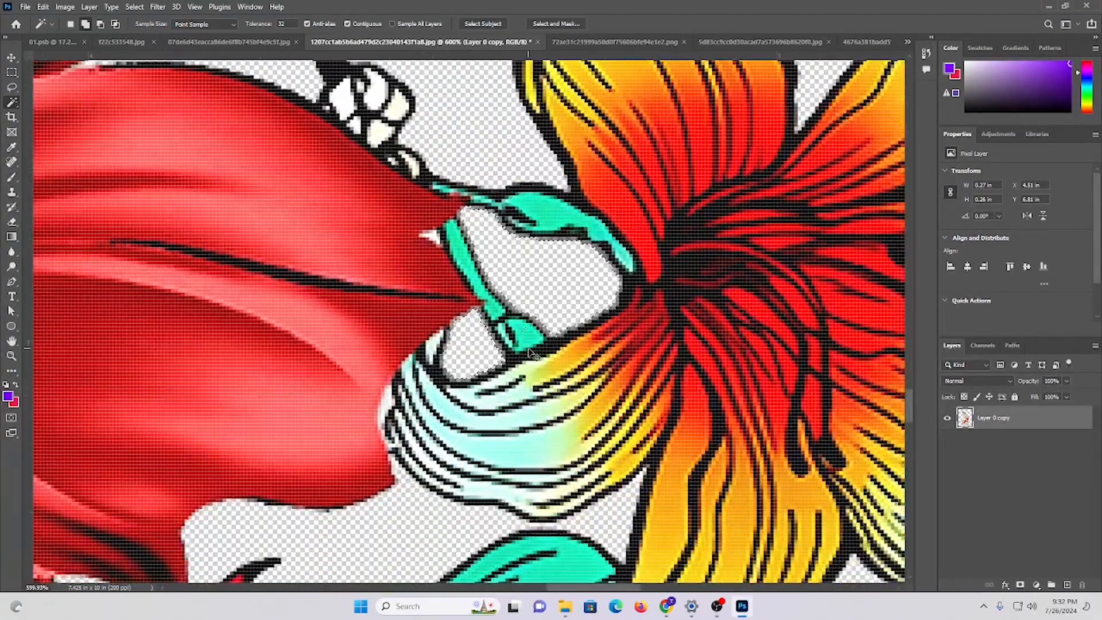
pyautogui.scroll(-8, 534, 353)
pyautogui.scroll(-3, 601, 396)
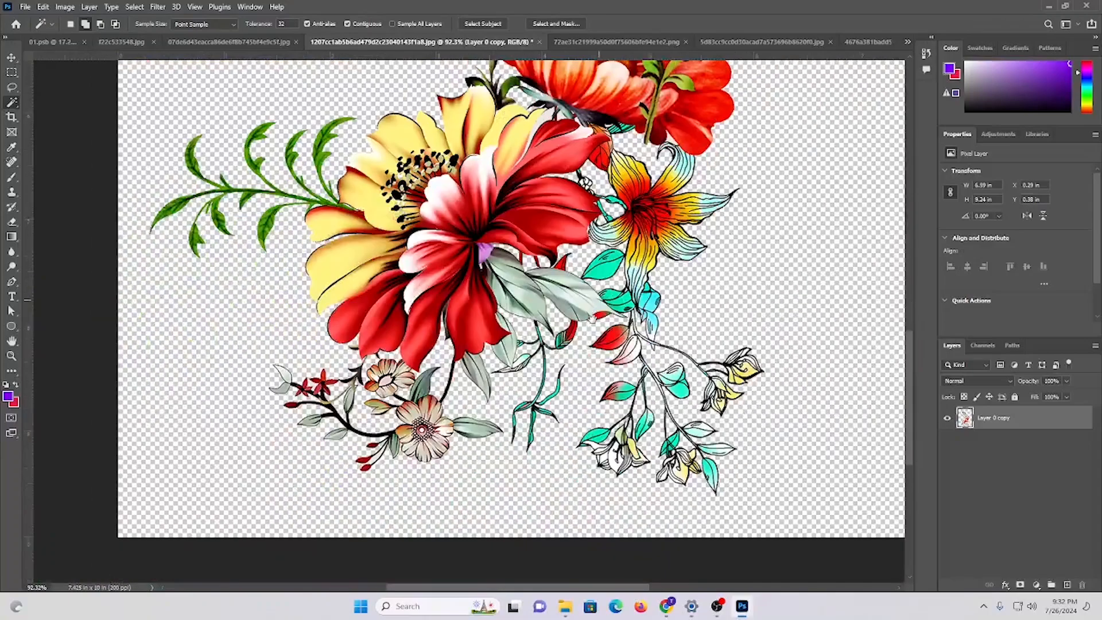
# - Fill the transparent notch between the lowest yellow petal and the adjoining red petal using a size 25 content-aware Spot Healing Brush
pyautogui.scroll(-2, 601, 396)
pyautogui.scroll(3, 574, 373)
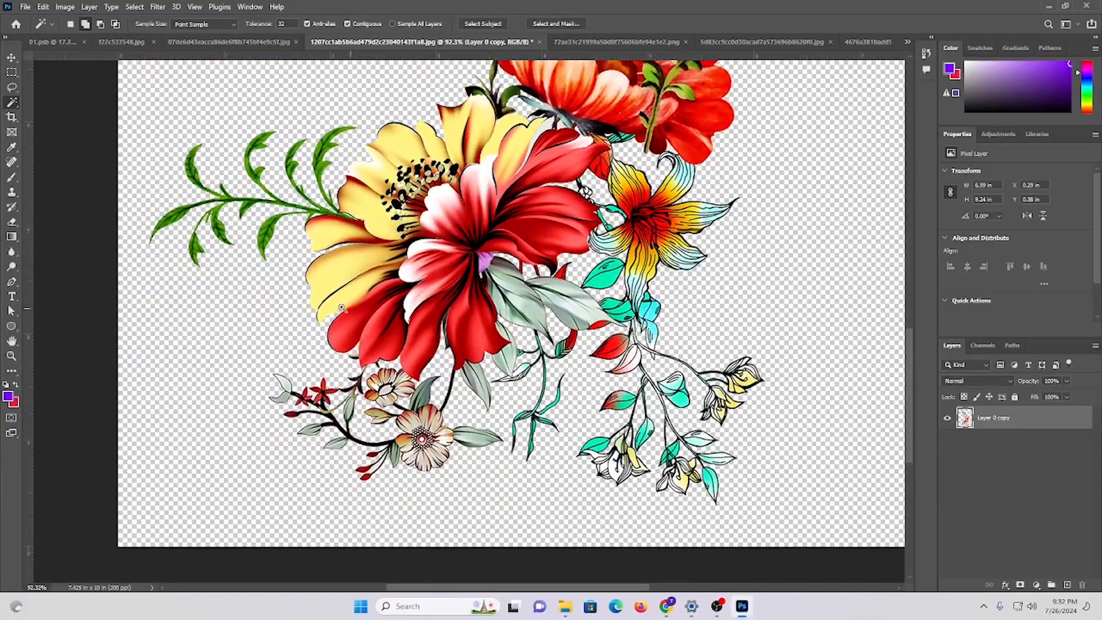
pyautogui.scroll(8, 341, 308)
pyautogui.scroll(-2, 172, 345)
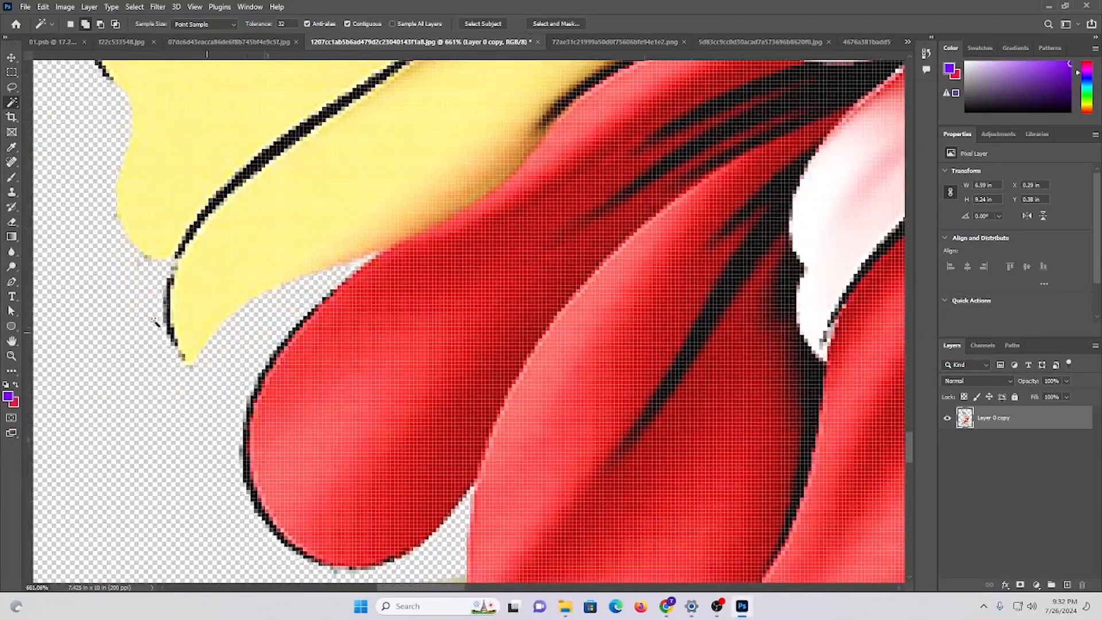
pyautogui.click(12, 164)
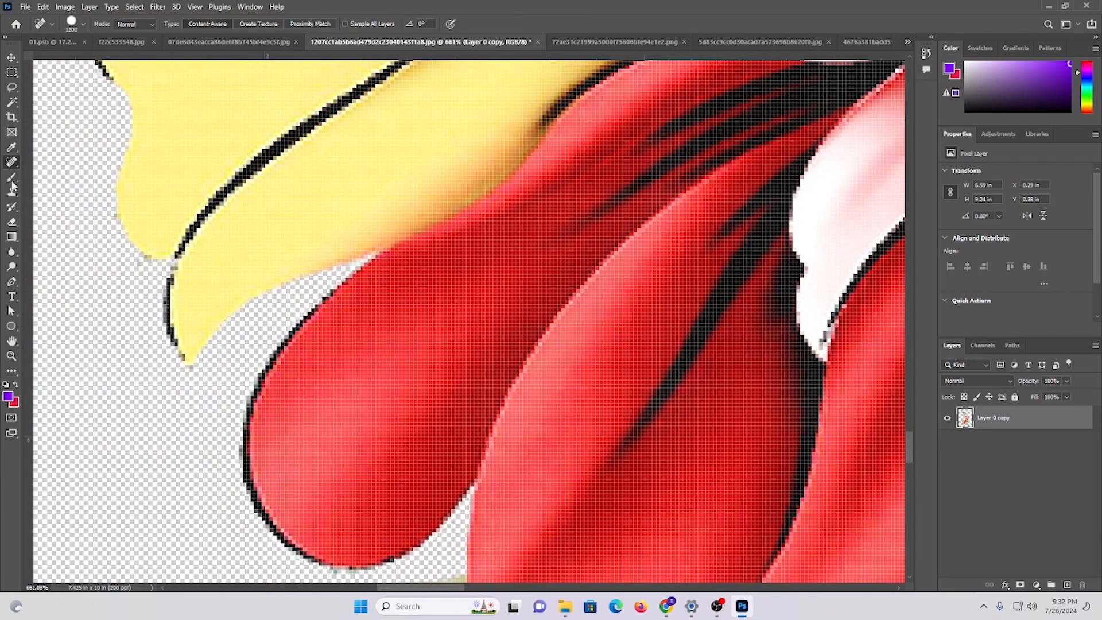
pyautogui.press('[')
pyautogui.press('[')
pyautogui.press('[')
pyautogui.press('[')
pyautogui.press('[')
pyautogui.press('[')
pyautogui.press('[')
pyautogui.press('[')
pyautogui.press('[')
pyautogui.press('[')
pyautogui.press('[')
pyautogui.press('[')
pyautogui.press('[')
pyautogui.press('[')
pyautogui.press('[')
pyautogui.press('[')
pyautogui.press('[')
pyautogui.press('[')
pyautogui.press('[')
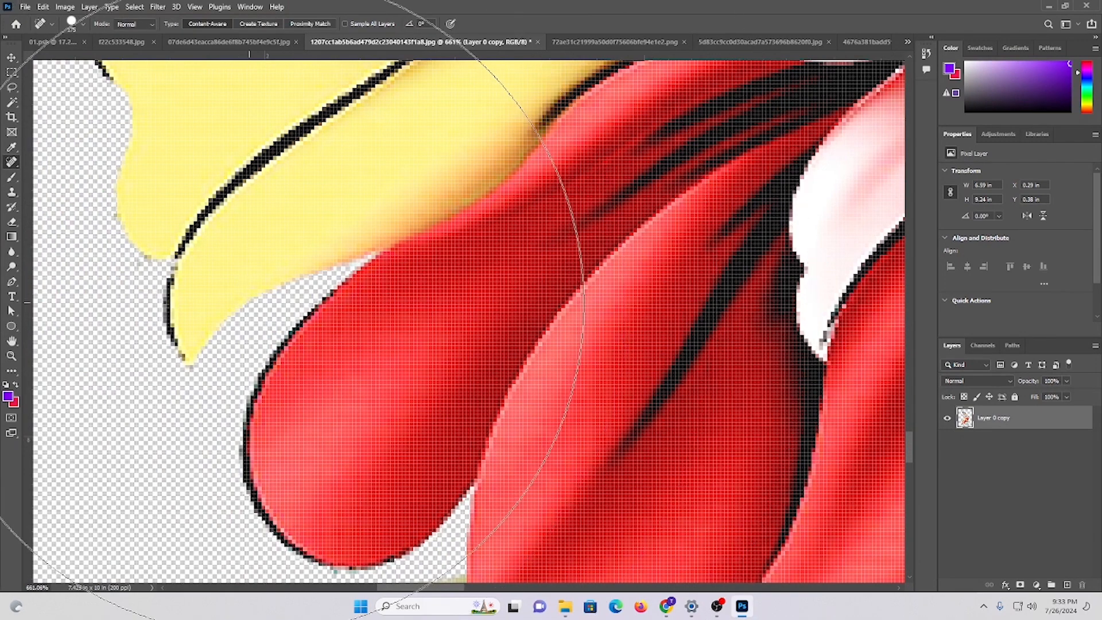
pyautogui.moveTo(309, 282)
pyautogui.mouseDown()
pyautogui.moveTo(250, 316)
pyautogui.moveTo(246, 308)
pyautogui.moveTo(230, 345)
pyautogui.mouseUp()
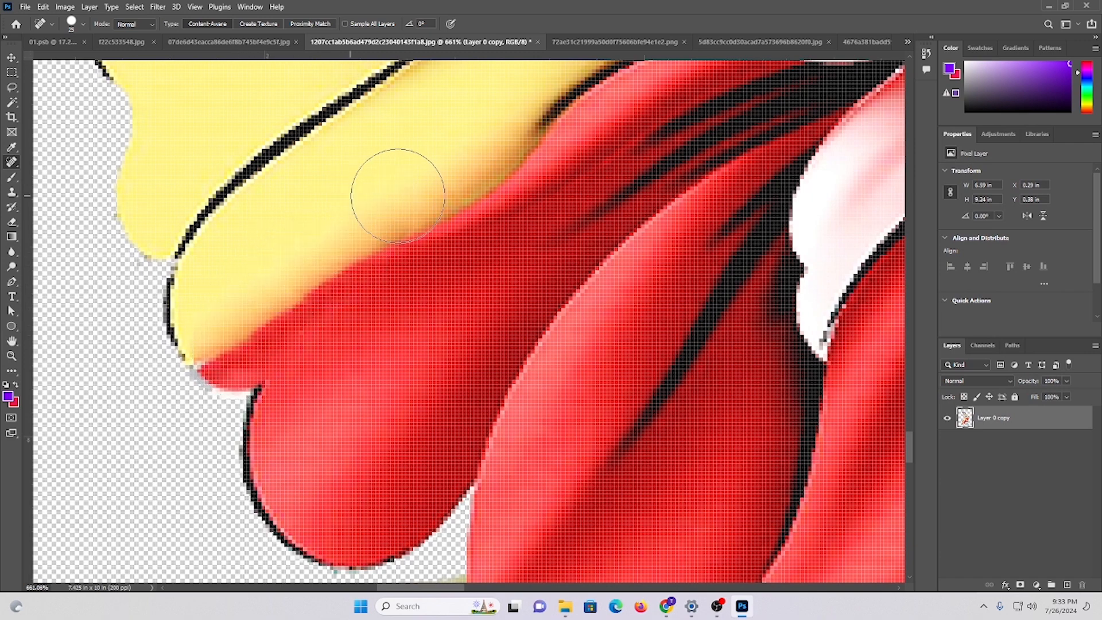
pyautogui.moveTo(455, 153)
pyautogui.mouseDown()
pyautogui.moveTo(239, 280)
pyautogui.moveTo(226, 317)
pyautogui.mouseUp()
pyautogui.hotkey('ctrl', 'z')
pyautogui.click(229, 350)
pyautogui.hotkey('ctrl', 'space')
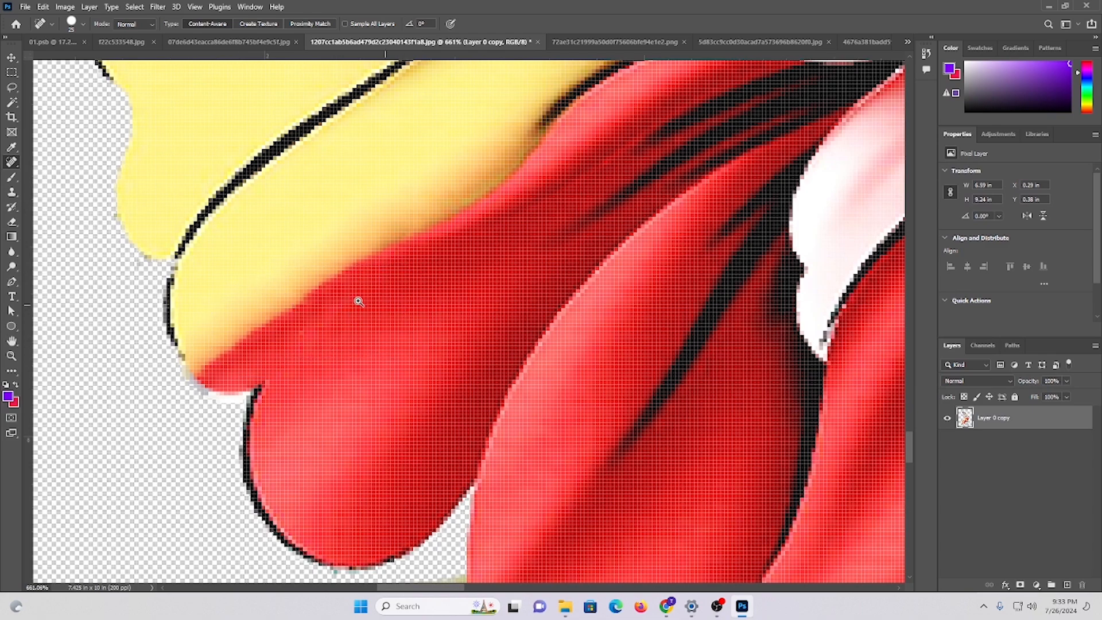
# - Heal the small notch on the outer edge of the upper yellow petal with the Spot Healing Brush
pyautogui.moveTo(367, 303); pyautogui.dragTo(306, 293)
pyautogui.hotkey('ctrl', 'space')
pyautogui.moveTo(368, 185); pyautogui.dragTo(413, 185)
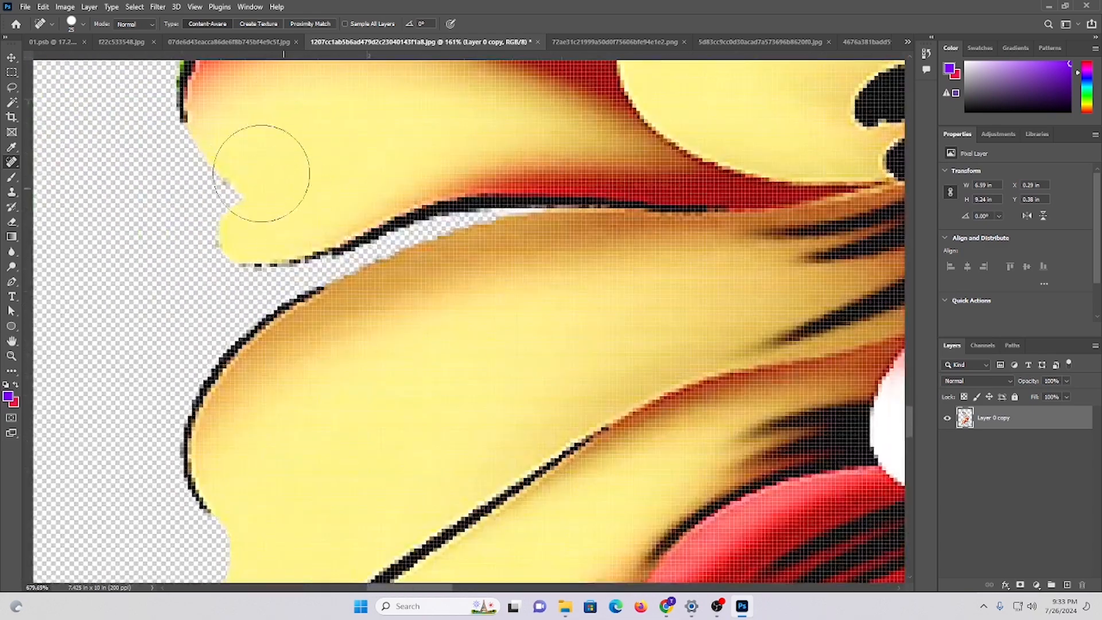
pyautogui.click(247, 186)
pyautogui.moveTo(228, 139); pyautogui.dragTo(234, 192)
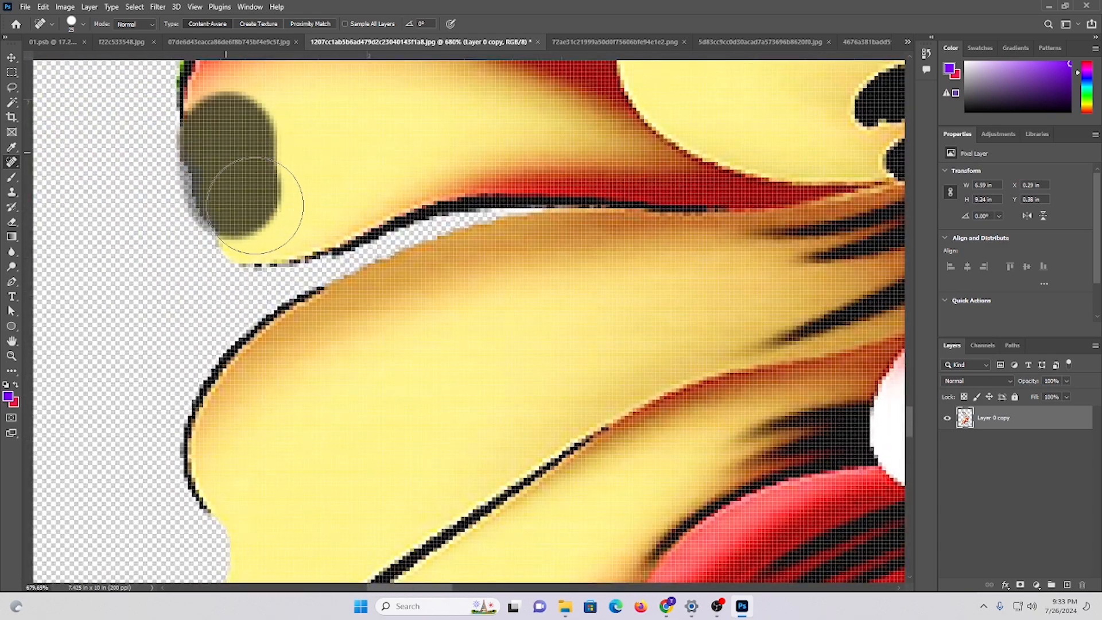
pyautogui.hotkey('ctrl', 'space')
pyautogui.moveTo(391, 220); pyautogui.dragTo(222, 216)
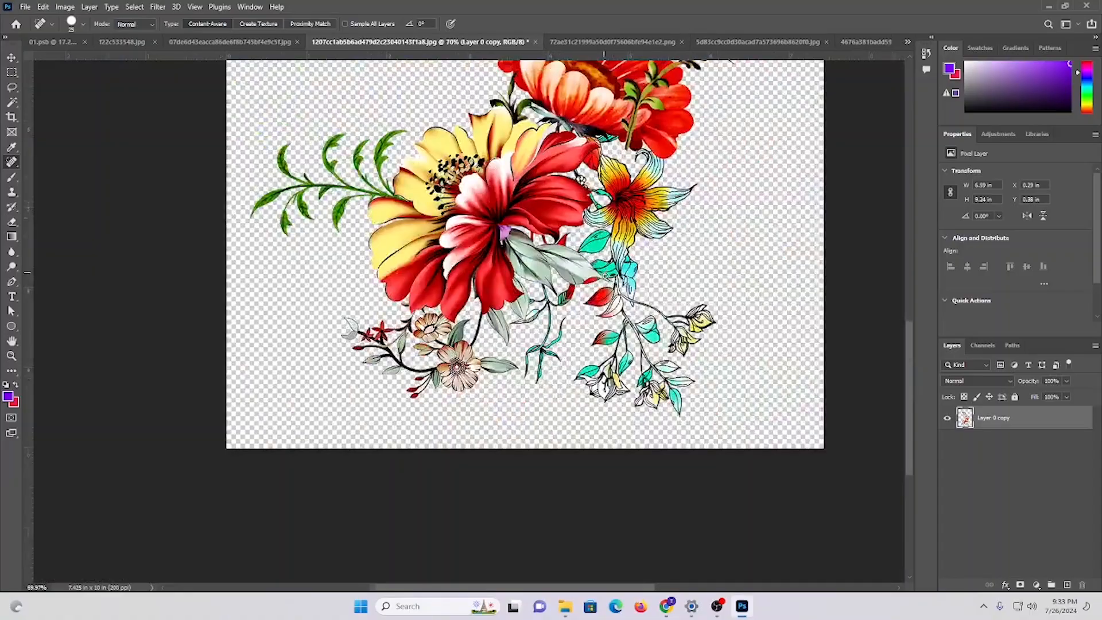
# - Examine the leaves, orange flower and upper sprigs of the floral artwork for leftover gaps
pyautogui.moveTo(606, 275); pyautogui.dragTo(587, 213)
pyautogui.press('space')
pyautogui.moveTo(581, 134); pyautogui.dragTo(536, 405)
pyautogui.hotkey('ctrl', 'space')
pyautogui.moveTo(502, 247); pyautogui.dragTo(539, 238)
pyautogui.moveTo(404, 429); pyautogui.dragTo(321, 511)
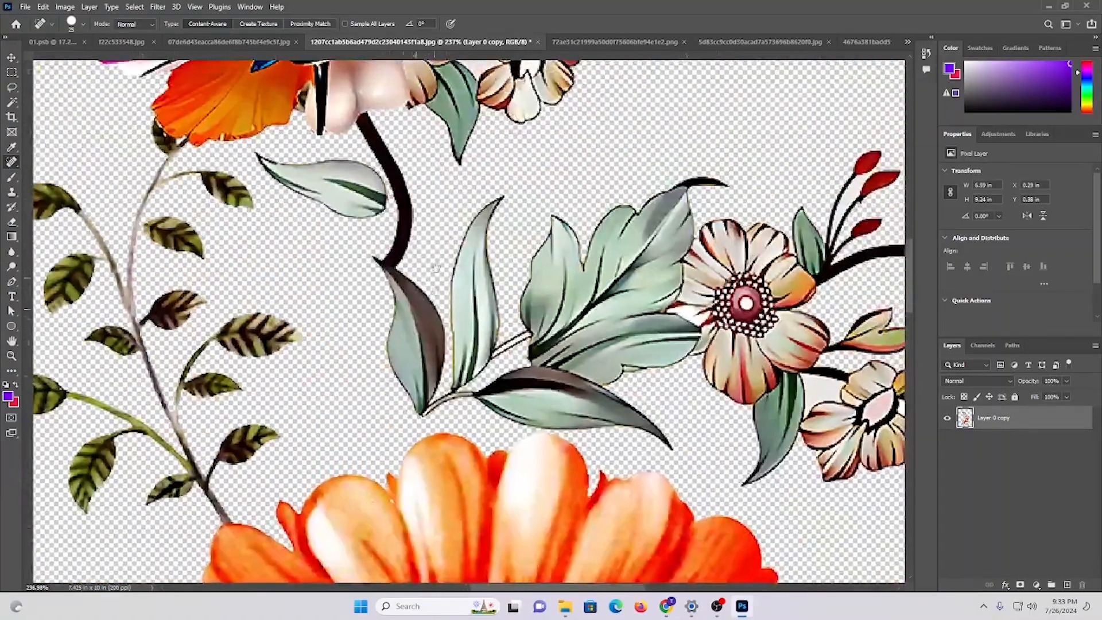
pyautogui.moveTo(438, 265); pyautogui.dragTo(475, 571)
pyautogui.moveTo(396, 244); pyautogui.dragTo(510, 350)
pyautogui.moveTo(227, 236); pyautogui.dragTo(541, 490)
pyautogui.moveTo(566, 269); pyautogui.dragTo(277, 394)
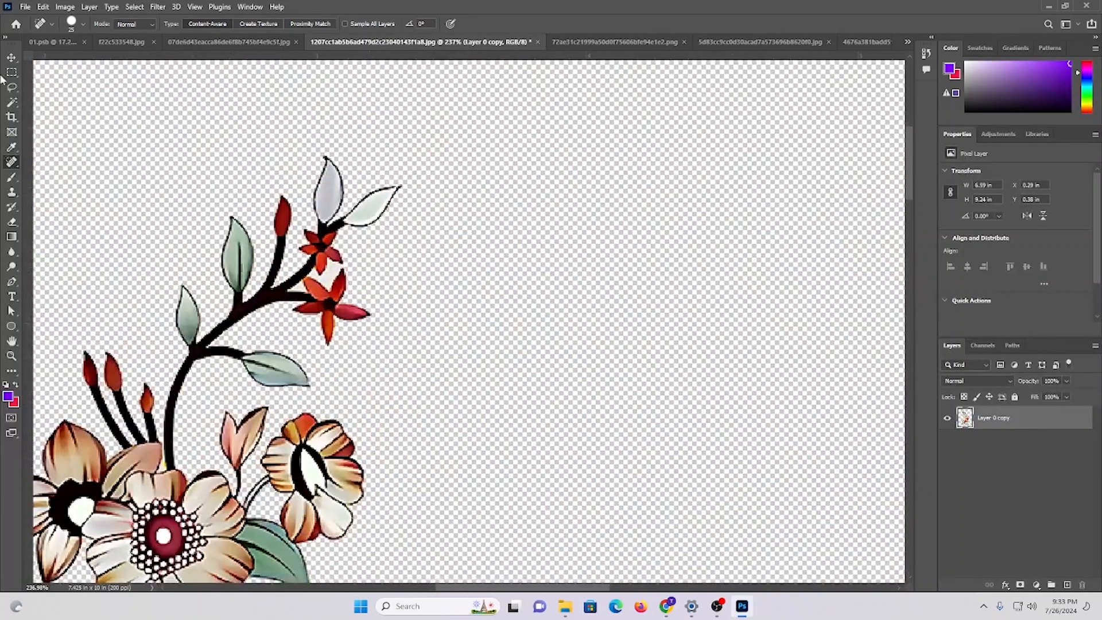
# - Activate the Move tool and close the source image f22c533548.jpg
pyautogui.click(12, 58)
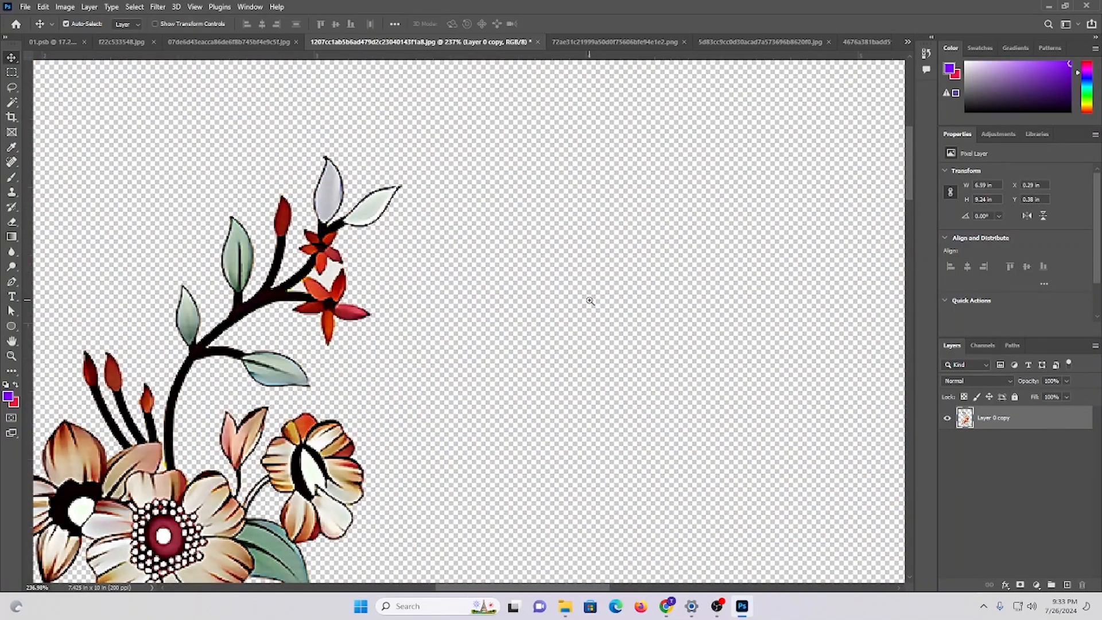
pyautogui.moveTo(589, 299); pyautogui.dragTo(459, 261)
pyautogui.moveTo(573, 475); pyautogui.dragTo(517, 203)
pyautogui.moveTo(517, 204); pyautogui.dragTo(574, 291)
pyautogui.scroll(-1, 574, 292)
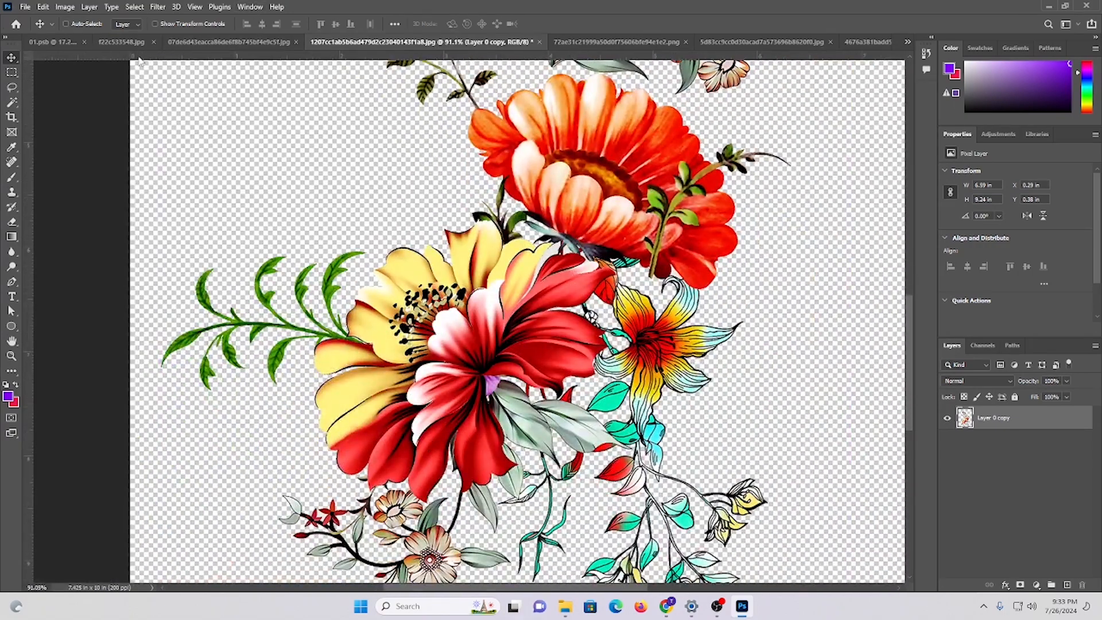
pyautogui.click(121, 42)
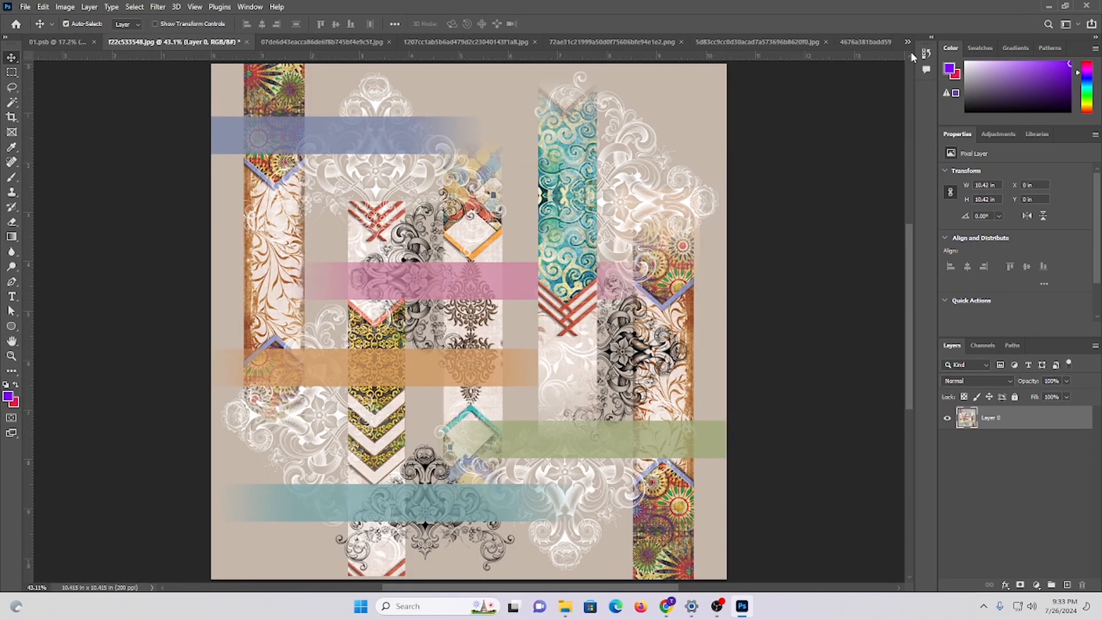
pyautogui.hotkey('ctrl', 'w')
pyautogui.click(546, 225)
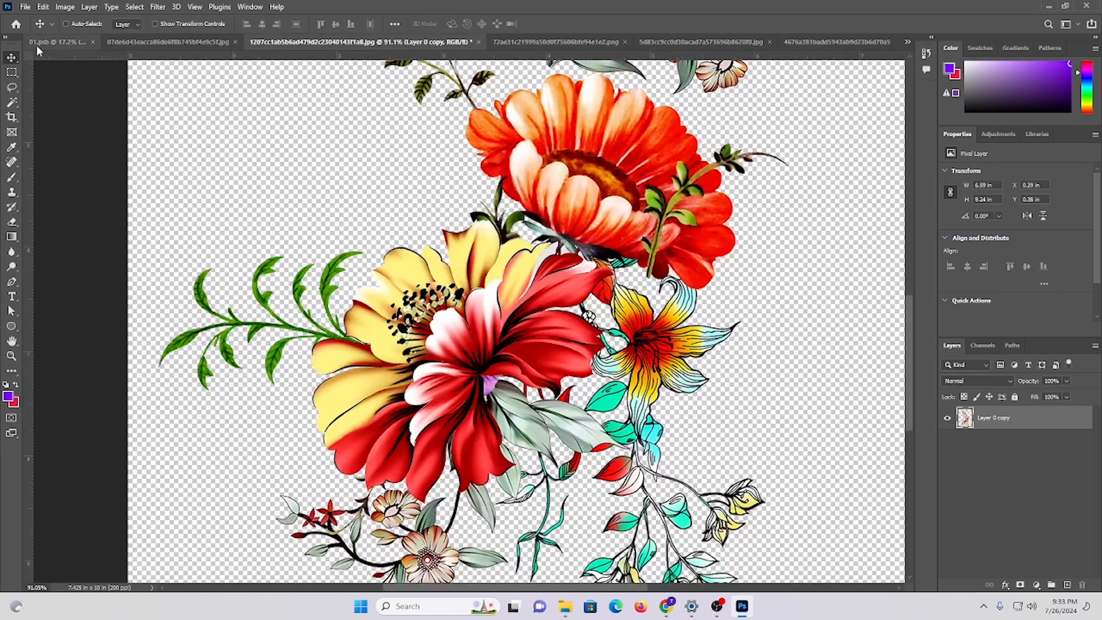
# - Bring the Layer 0 copy floral artwork into 01.psb and place it over the existing bouquets at the vertical guide
pyautogui.click(38, 45)
pyautogui.moveTo(84, 45); pyautogui.dragTo(527, 47)
pyautogui.scroll(-2, 566, 252)
pyautogui.press('ctrl')
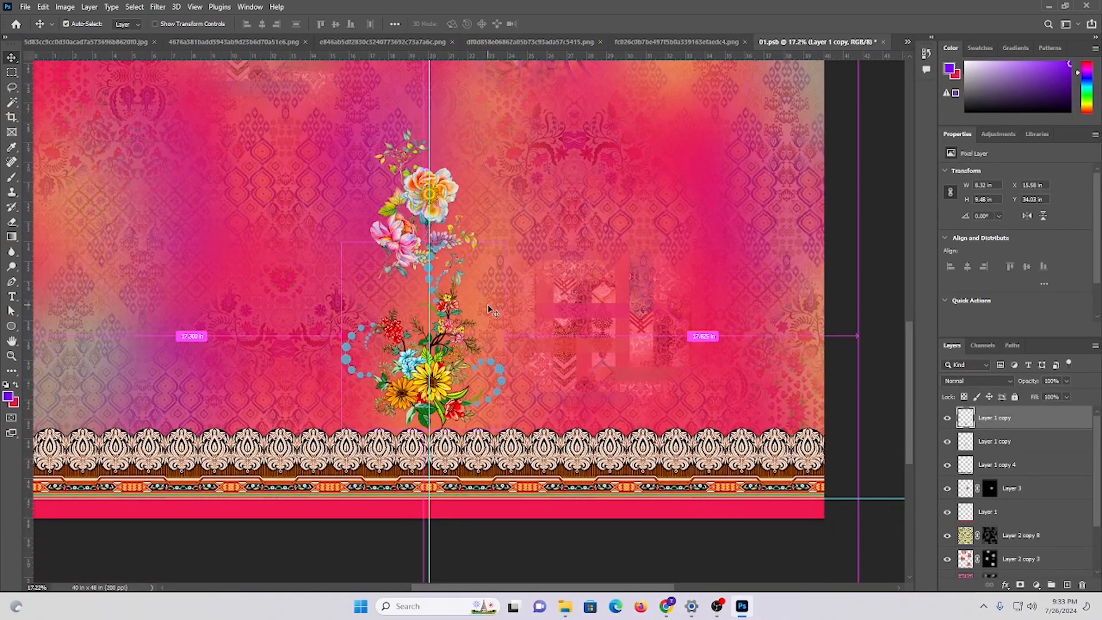
pyautogui.hotkey('ctrl', 'v')
pyautogui.moveTo(476, 325); pyautogui.dragTo(470, 291)
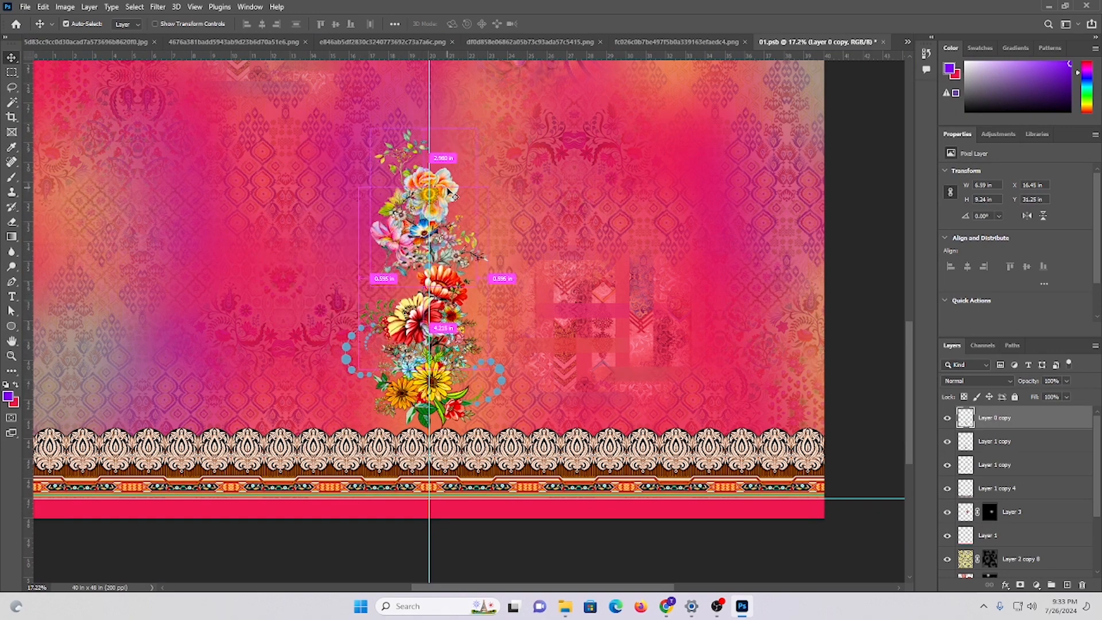
# - Move the orange-and-pink bouquet well left of the vertical guide, and shift the tall floral artwork up and left beside it
pyautogui.moveTo(451, 190); pyautogui.dragTo(253, 200)
pyautogui.scroll(2, 534, 263)
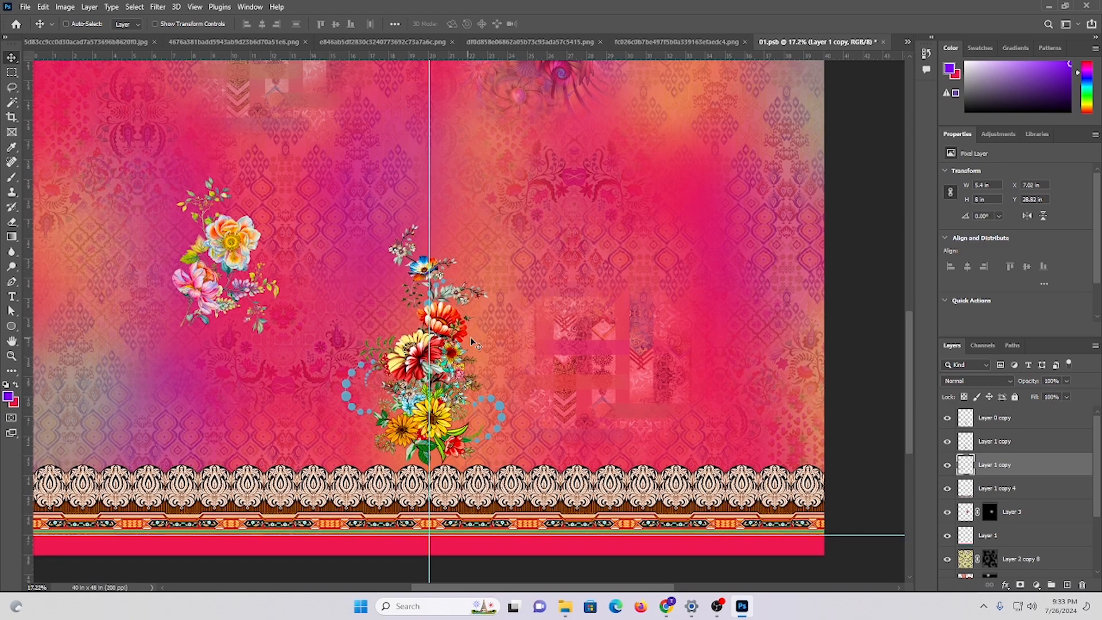
pyautogui.scroll(-3, 470, 333)
pyautogui.scroll(5, 450, 321)
pyautogui.scroll(-4, 451, 320)
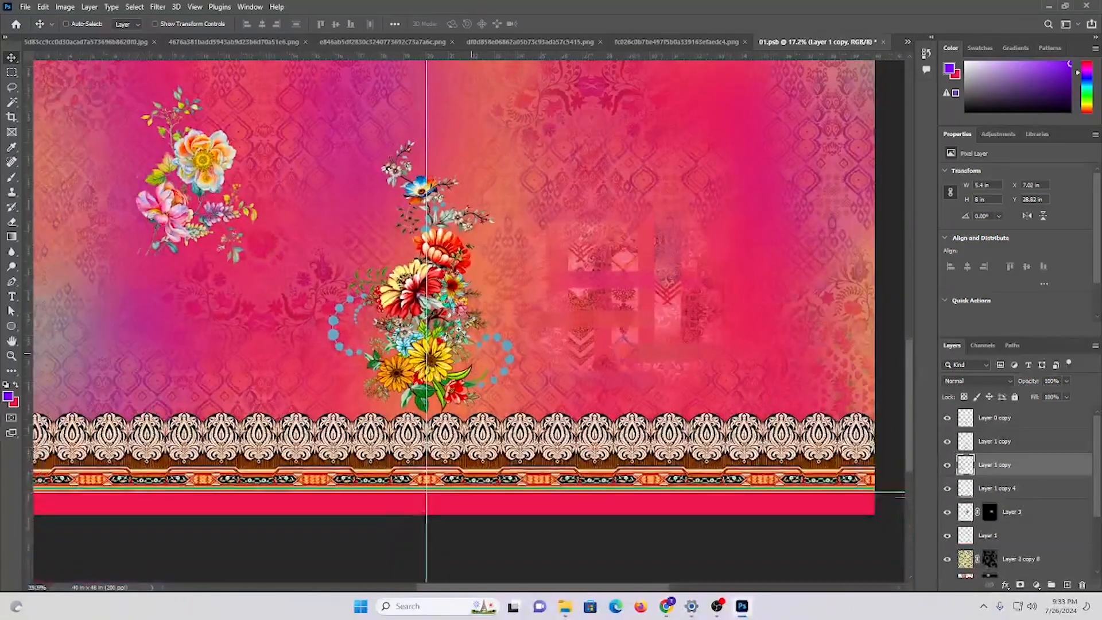
pyautogui.moveTo(450, 261); pyautogui.dragTo(376, 156)
pyautogui.scroll(2, 498, 244)
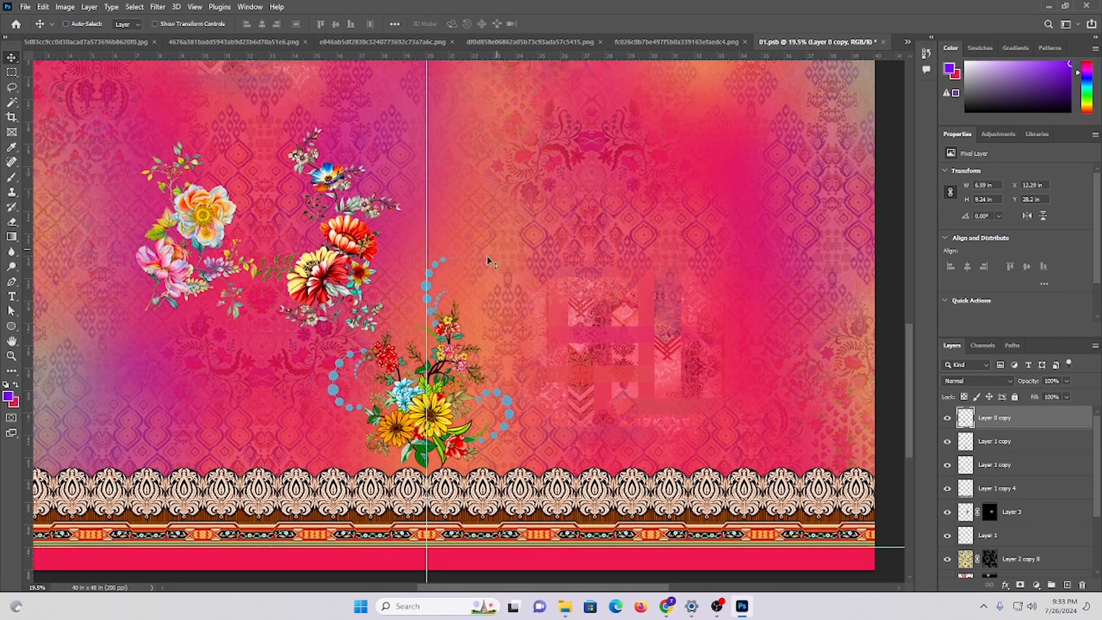
# - Lower the yellow sunflower bouquet slightly onto the lace border, and move the orange-and-pink bouquet down close to the border
pyautogui.keyDown('ctrl'); pyautogui.click(446, 419); pyautogui.keyUp('ctrl')
pyautogui.moveTo(442, 409); pyautogui.dragTo(443, 414)
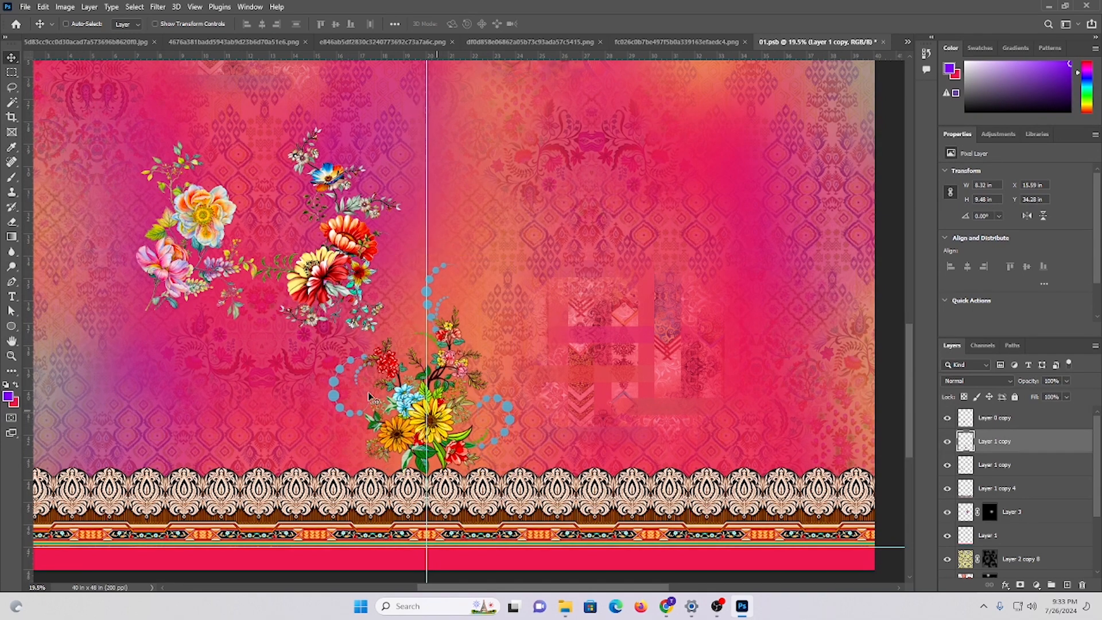
pyautogui.keyDown('ctrl'); pyautogui.click(227, 223); pyautogui.keyUp('ctrl')
pyautogui.moveTo(207, 221); pyautogui.dragTo(242, 350)
# - Shift the tall floral artwork slightly right and scale it up proportionally to about 110%
pyautogui.moveTo(276, 396); pyautogui.dragTo(396, 289)
pyautogui.moveTo(356, 244); pyautogui.dragTo(369, 261)
pyautogui.scroll(1, 448, 251)
pyautogui.moveTo(516, 181); pyautogui.dragTo(395, 373)
pyautogui.moveTo(333, 330)
pyautogui.mouseDown()
pyautogui.moveTo(345, 295)
pyautogui.moveTo(343, 333)
pyautogui.mouseUp()
pyautogui.hotkey('ctrl', 't')
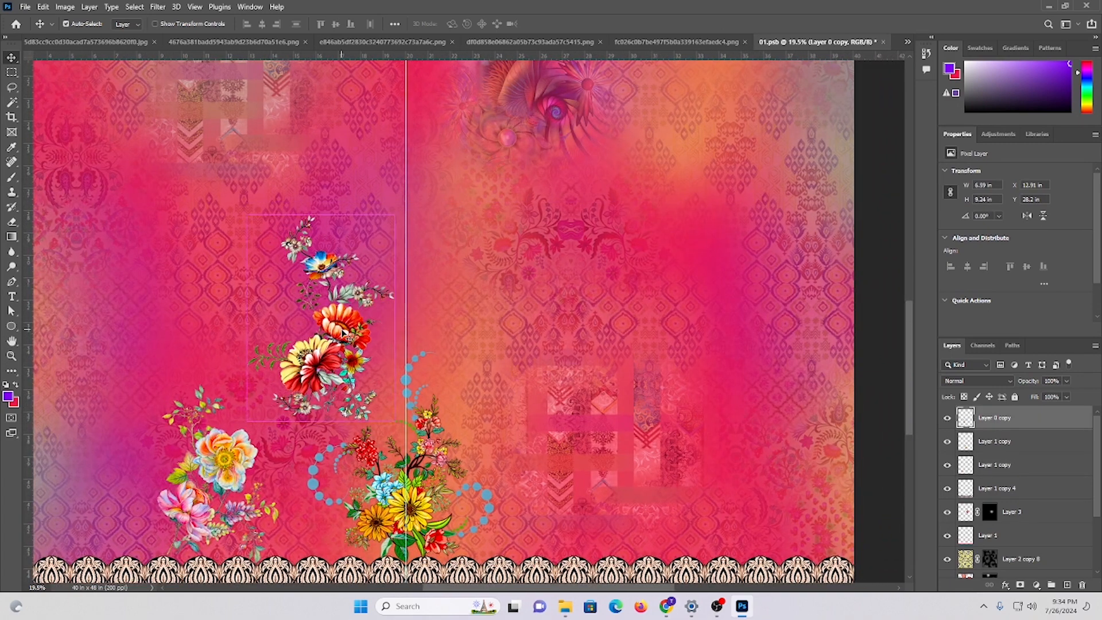
pyautogui.moveTo(321, 214); pyautogui.dragTo(321, 195)
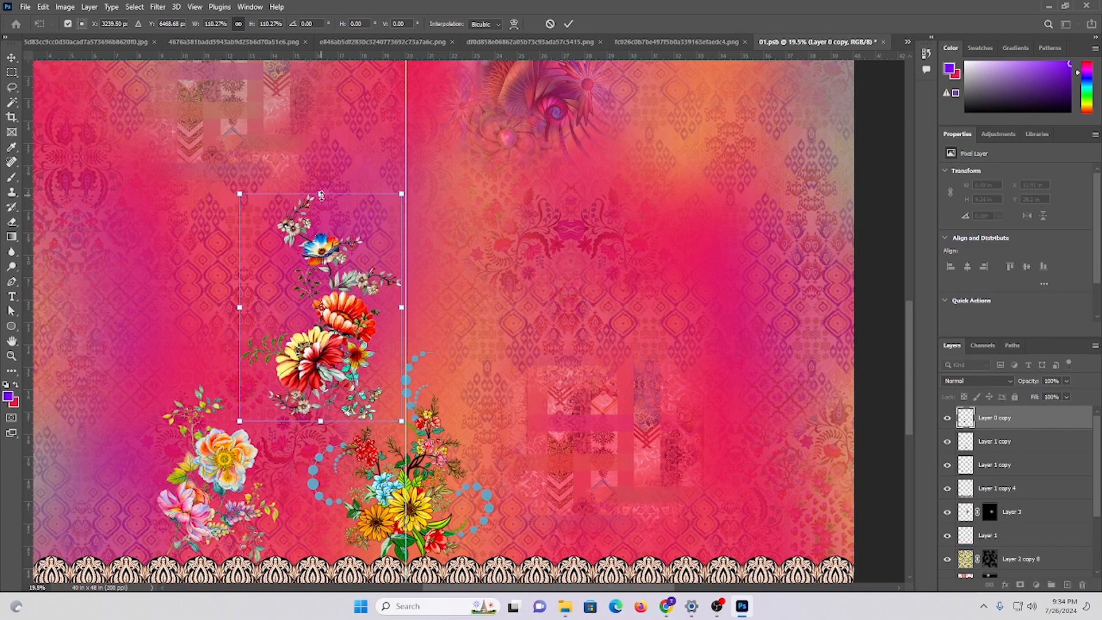
pyautogui.press('Return')
# - Cluster the motifs with the tall artwork on the vertical guide, the sunflower bouquet right of it and the orange-and-pink bouquet below left
pyautogui.moveTo(462, 293); pyautogui.dragTo(468, 247)
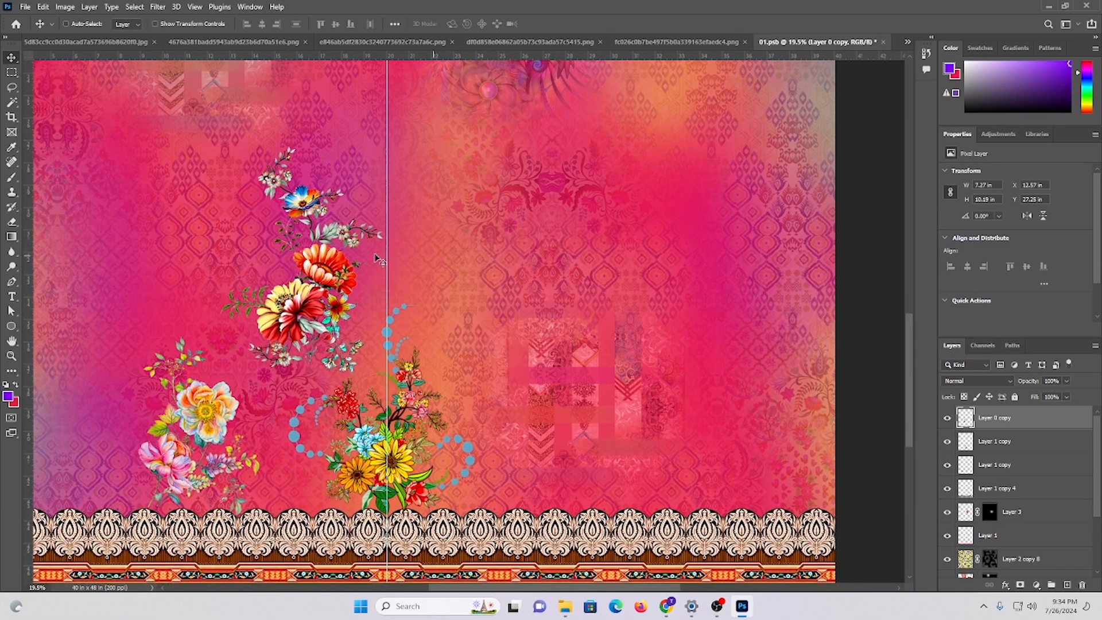
pyautogui.moveTo(339, 267); pyautogui.dragTo(380, 248)
pyautogui.keyDown('ctrl'); pyautogui.click(407, 468); pyautogui.keyUp('ctrl')
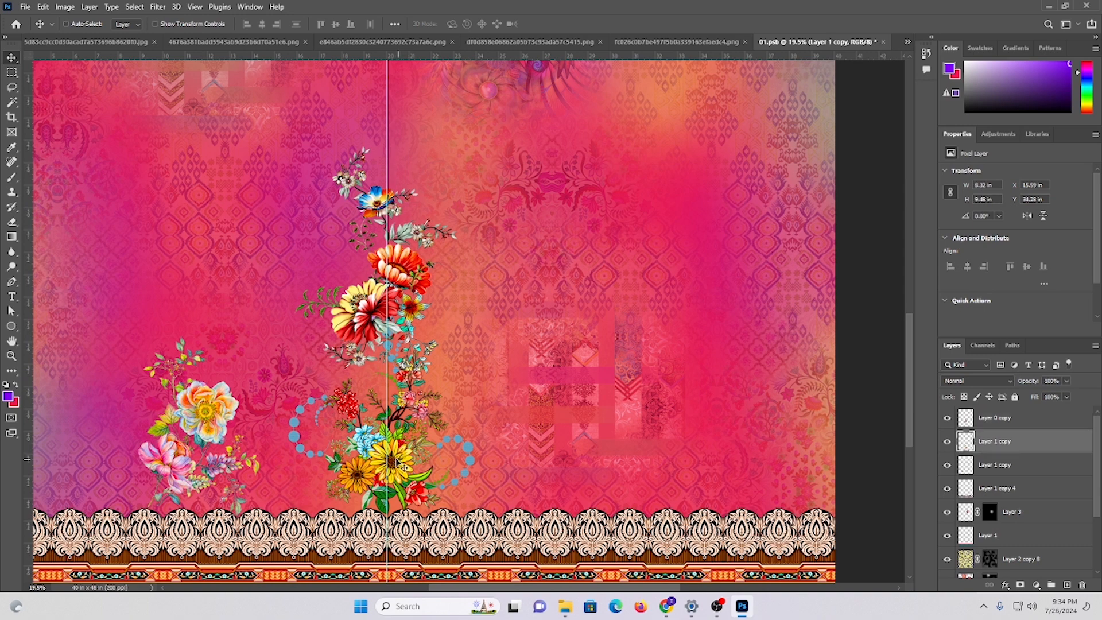
pyautogui.moveTo(406, 468); pyautogui.dragTo(461, 468)
pyautogui.keyDown('ctrl'); pyautogui.click(216, 411); pyautogui.keyUp('ctrl')
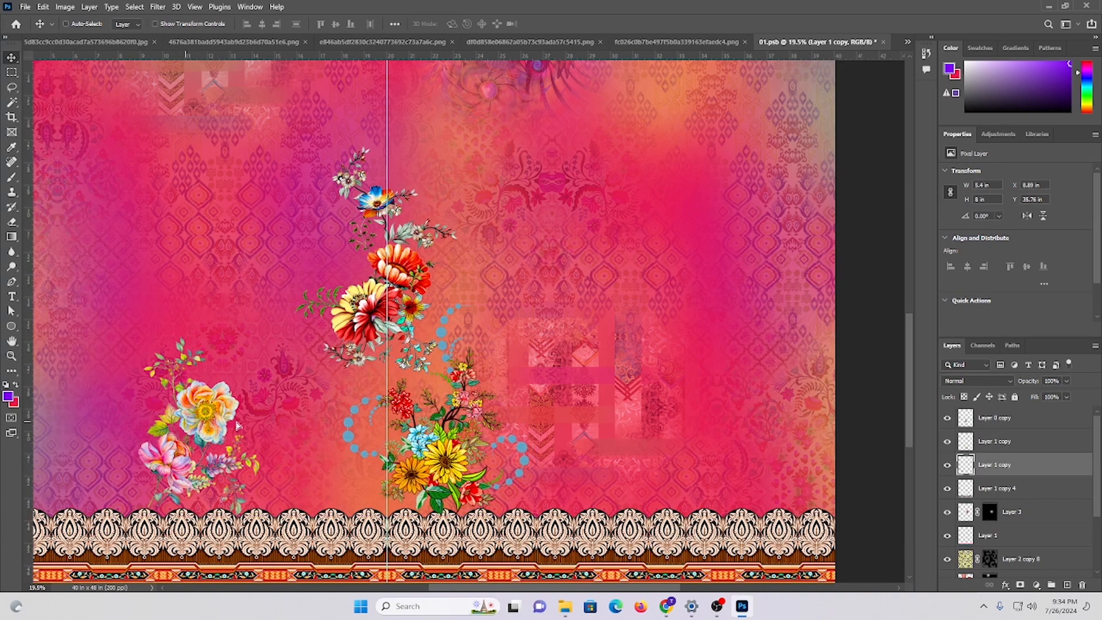
pyautogui.moveTo(142, 434); pyautogui.dragTo(264, 439)
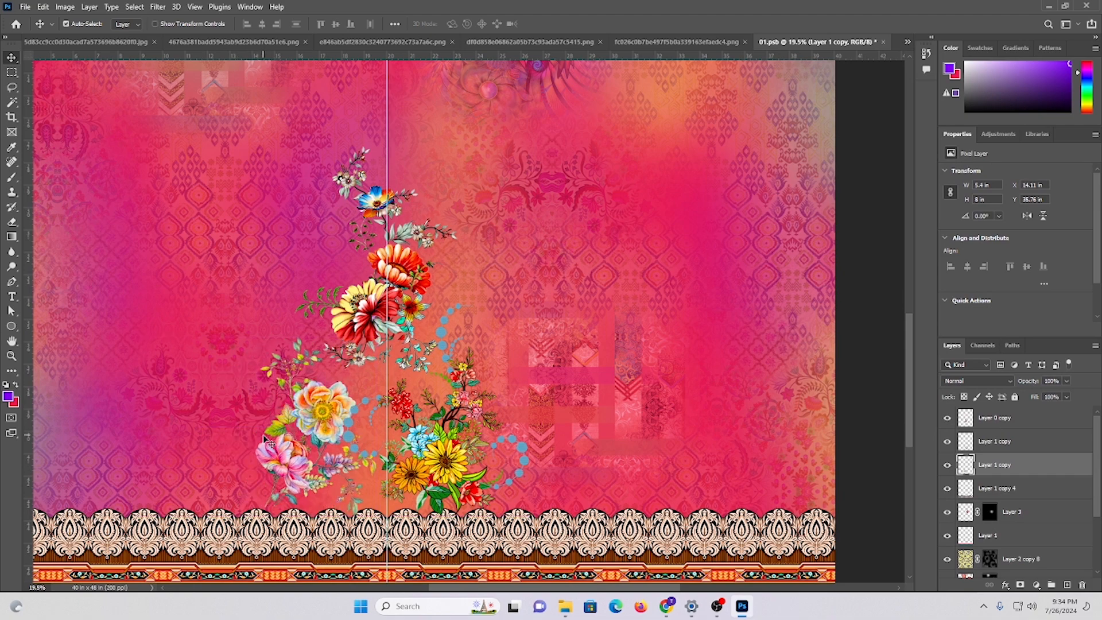
# - Bring the orange-and-pink bouquet to the front, scale it down to about 93% and place it just above the lace border
pyautogui.hotkey('ctrl', 'shift', ']')
pyautogui.scroll(-2, 310, 428)
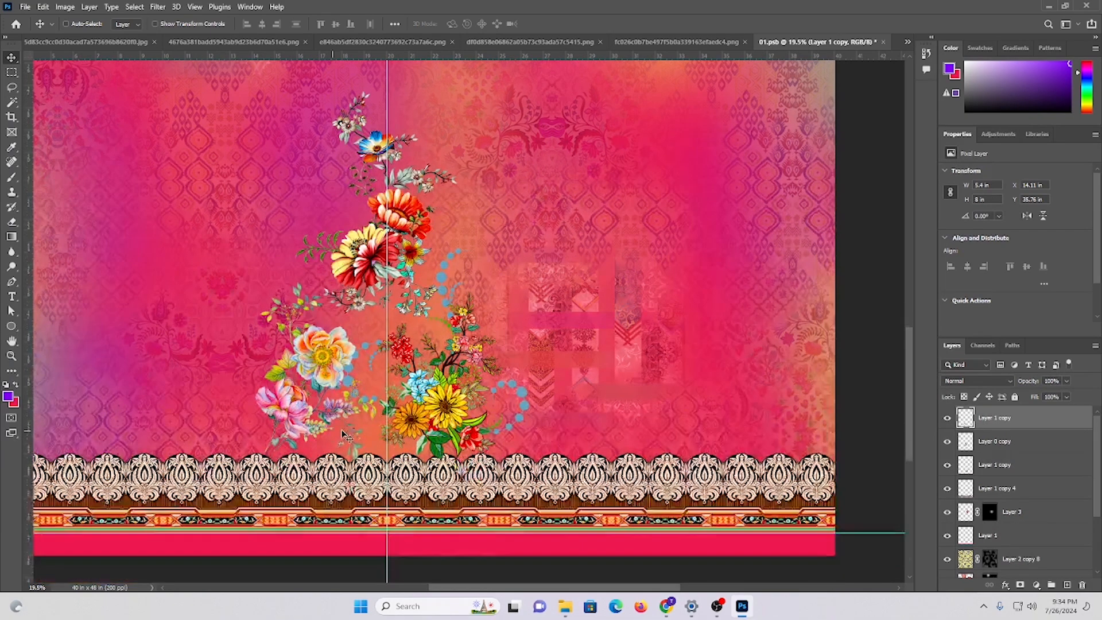
pyautogui.moveTo(325, 328); pyautogui.dragTo(362, 374)
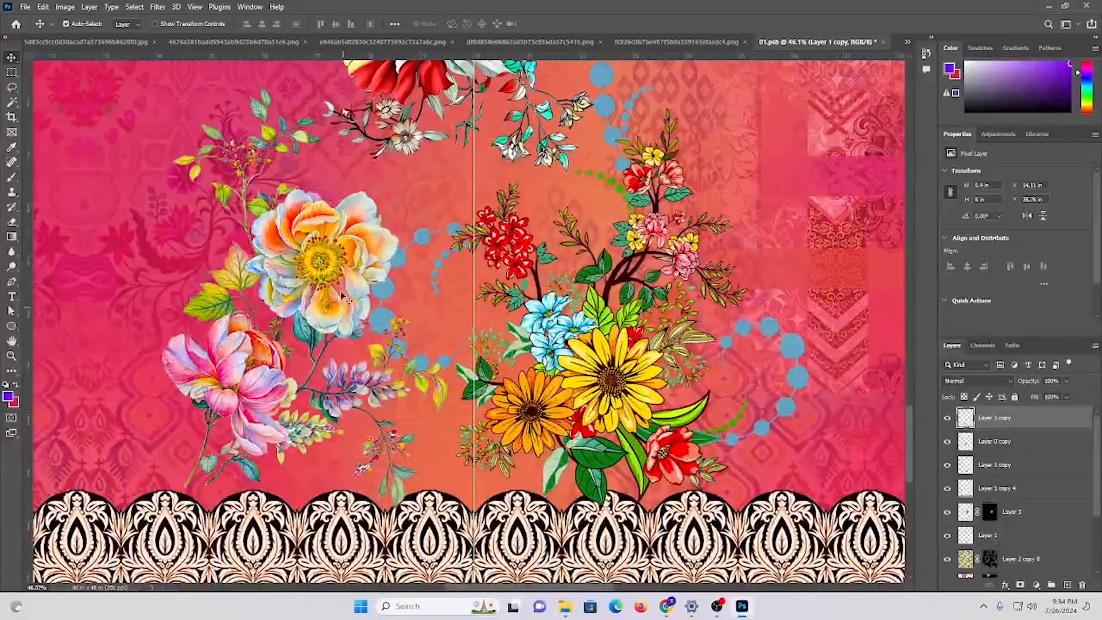
pyautogui.moveTo(322, 253); pyautogui.dragTo(324, 278)
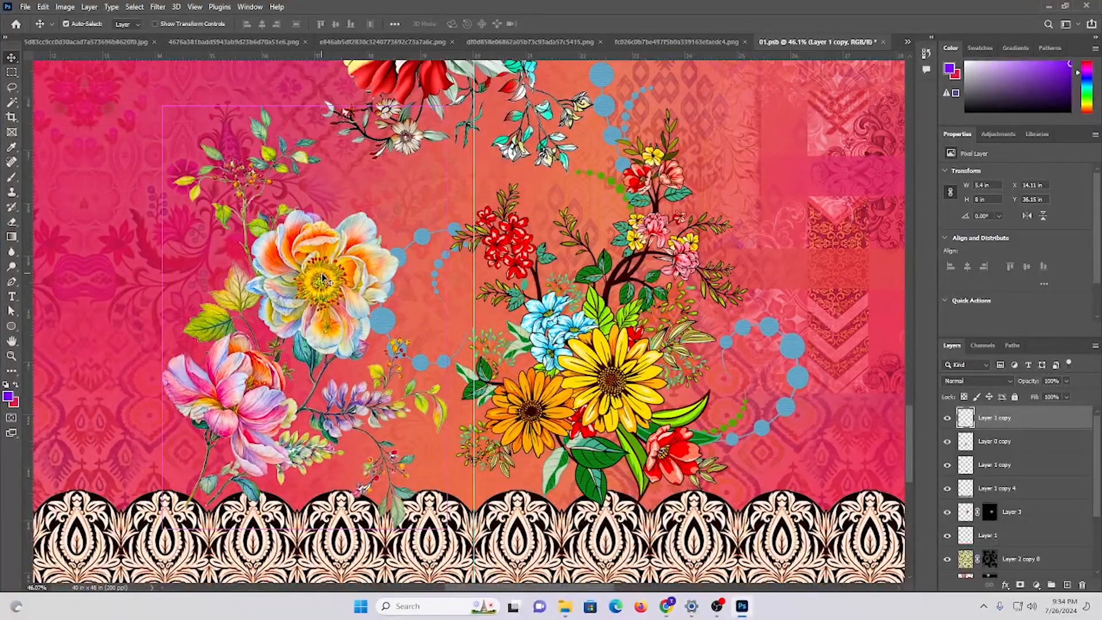
pyautogui.hotkey('ctrl', 't')
pyautogui.moveTo(304, 104); pyautogui.dragTo(305, 134)
pyautogui.moveTo(314, 267); pyautogui.dragTo(323, 229)
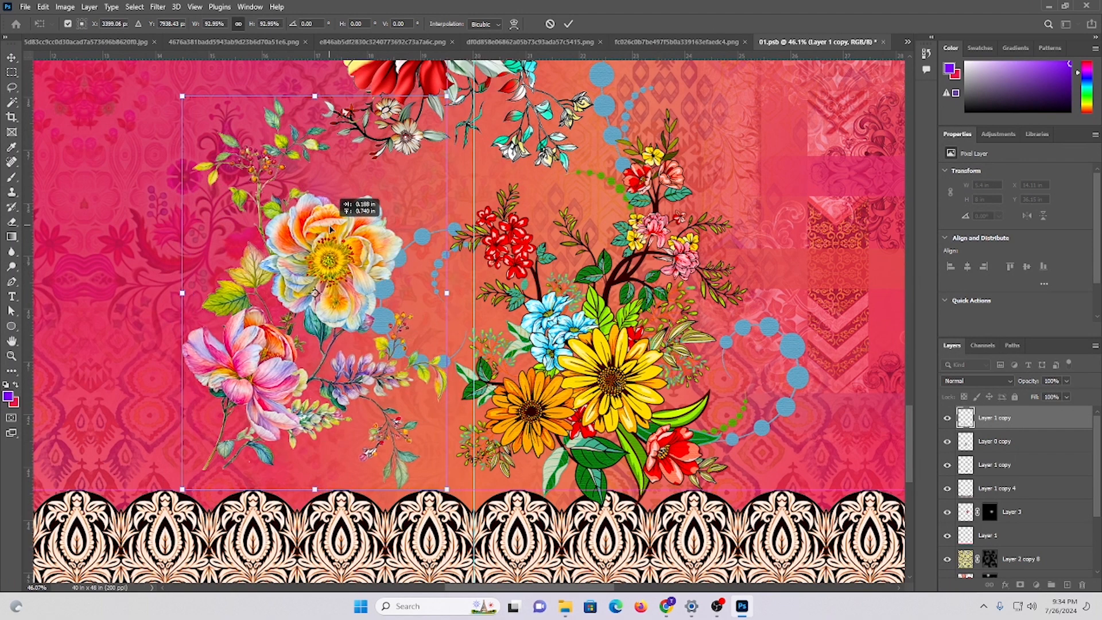
pyautogui.press('Return')
# - Spread the two lower bouquets apart, moving the sunflower bouquet further right and the orange-and-pink bouquet further left
pyautogui.hotkey('ctrl', '0')
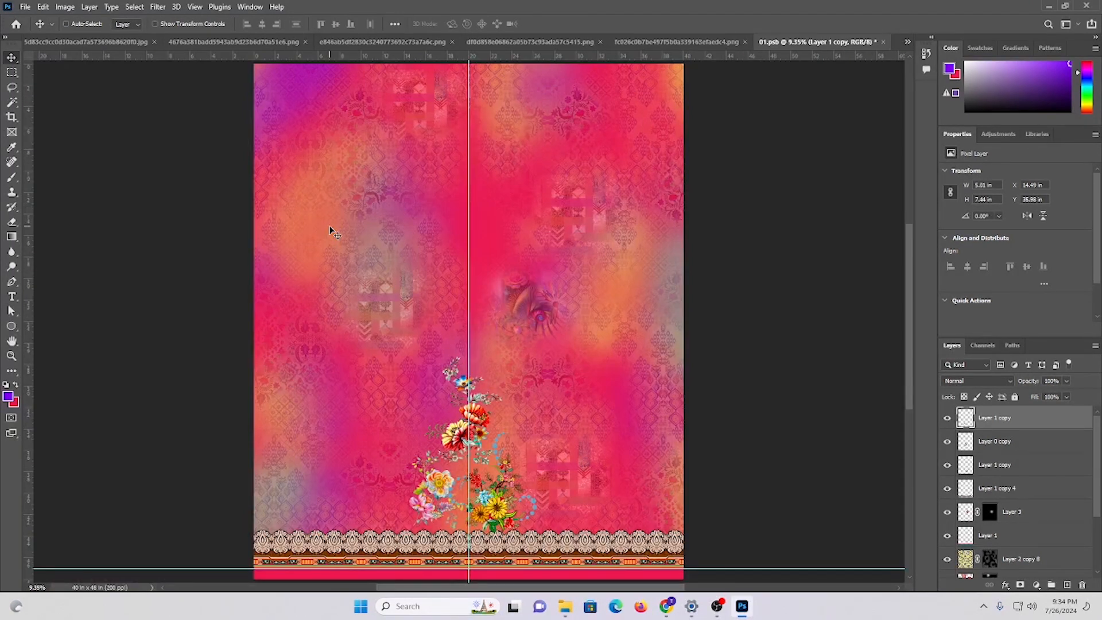
pyautogui.scroll(-2, 462, 325)
pyautogui.moveTo(471, 401)
pyautogui.mouseDown()
pyautogui.moveTo(530, 414)
pyautogui.moveTo(492, 404)
pyautogui.mouseUp()
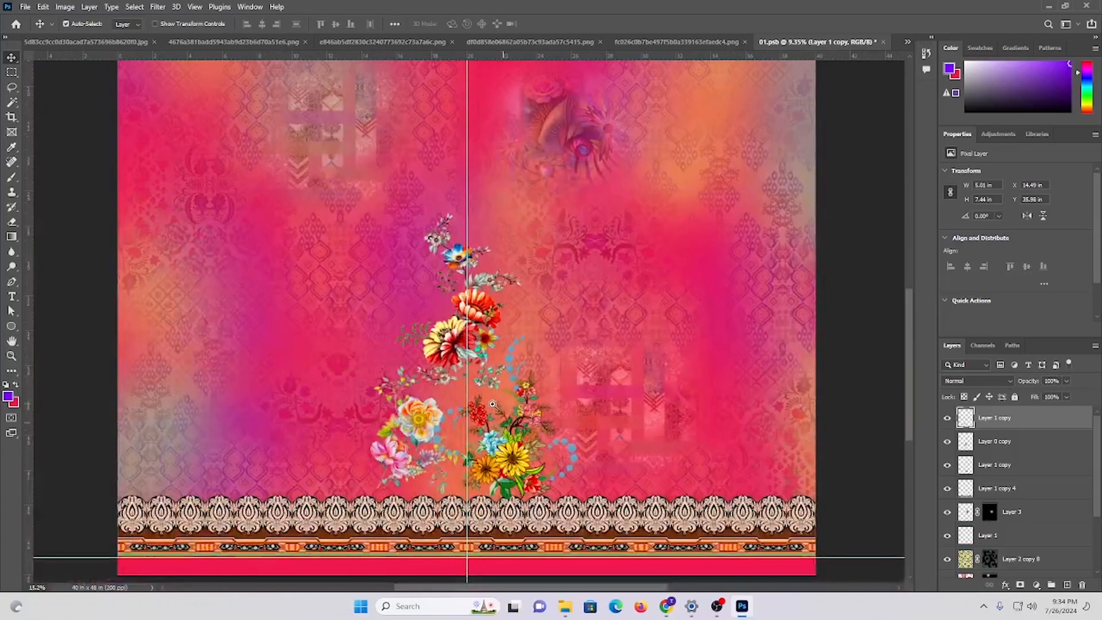
pyautogui.keyDown('ctrl'); pyautogui.click(513, 468); pyautogui.keyUp('ctrl')
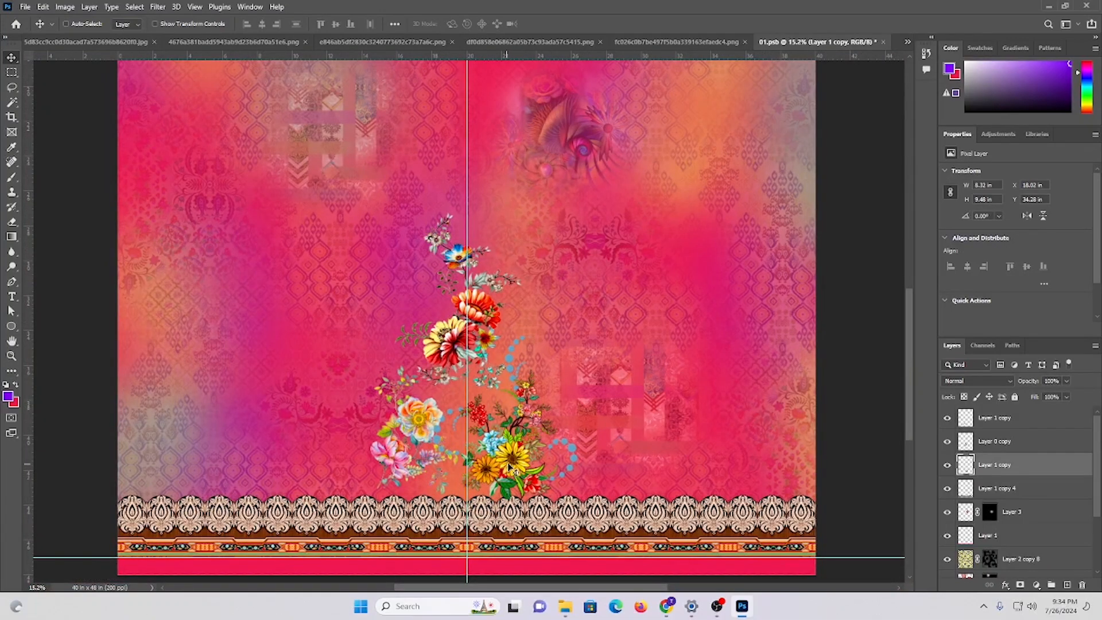
pyautogui.moveTo(514, 467); pyautogui.dragTo(569, 468)
pyautogui.keyDown('ctrl'); pyautogui.click(434, 431); pyautogui.keyUp('ctrl')
pyautogui.moveTo(402, 422); pyautogui.dragTo(312, 419)
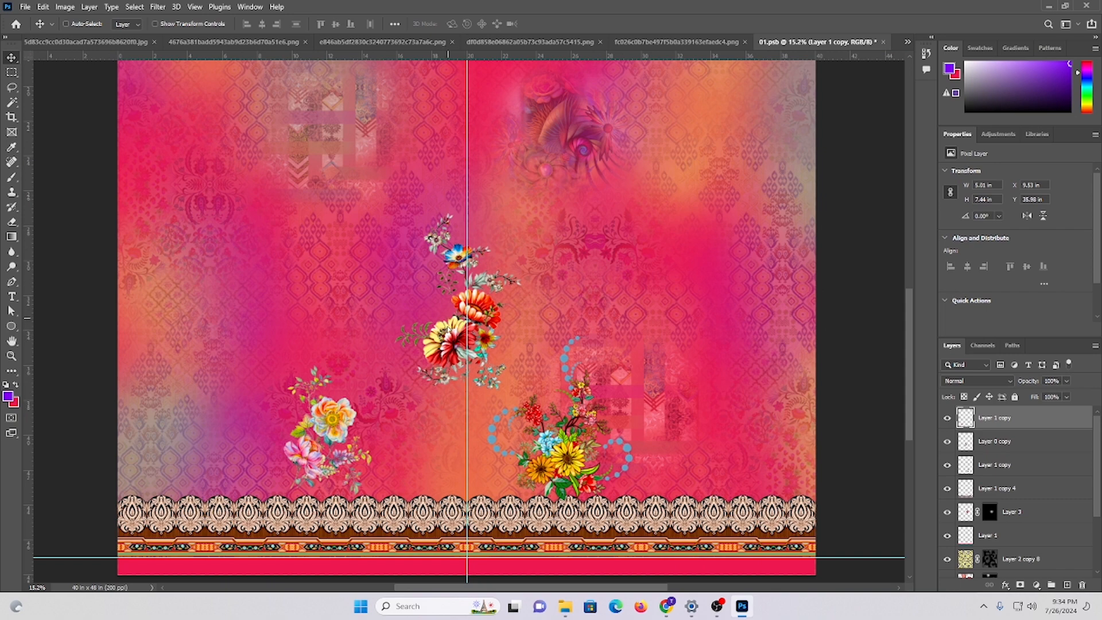
# - Move the tall floral artwork down to the lace border and scale it up proportionally to about 9.55 × 13.38 in
pyautogui.moveTo(447, 329); pyautogui.dragTo(428, 442)
pyautogui.moveTo(547, 440); pyautogui.dragTo(451, 392)
pyautogui.scroll(3, 414, 399)
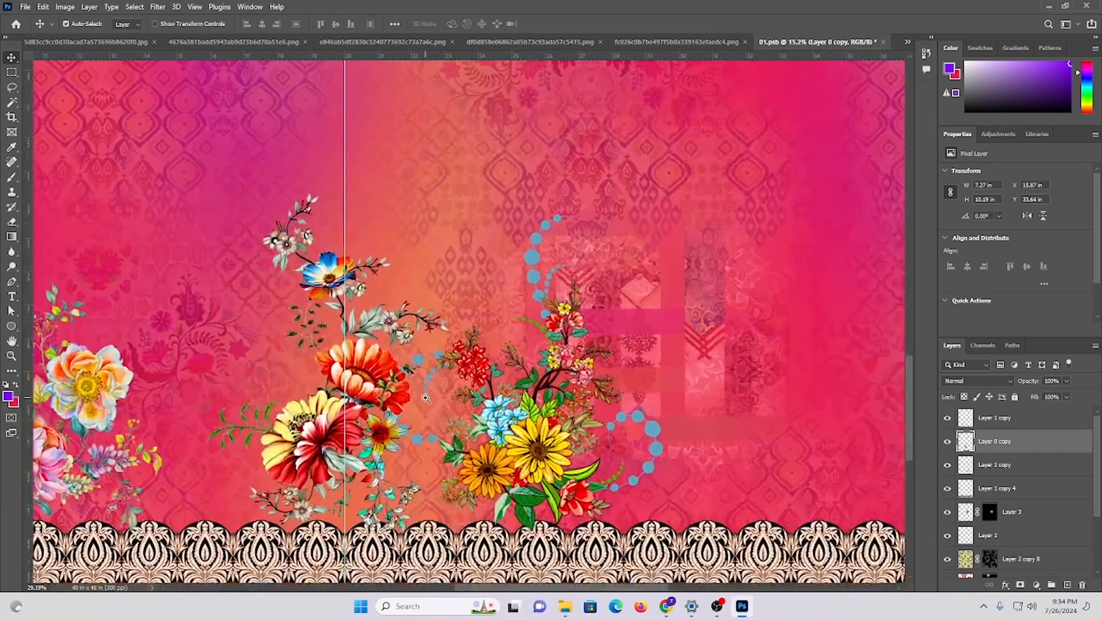
pyautogui.hotkey('ctrl', 't')
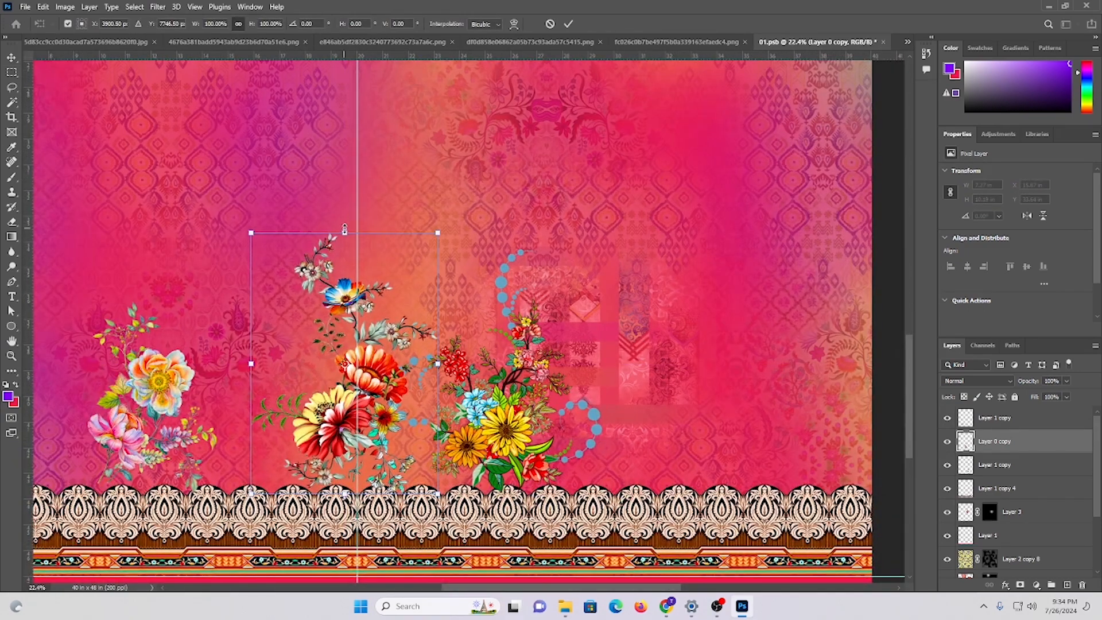
pyautogui.moveTo(356, 234); pyautogui.dragTo(353, 146)
pyautogui.press('Return')
pyautogui.scroll(-1, 495, 251)
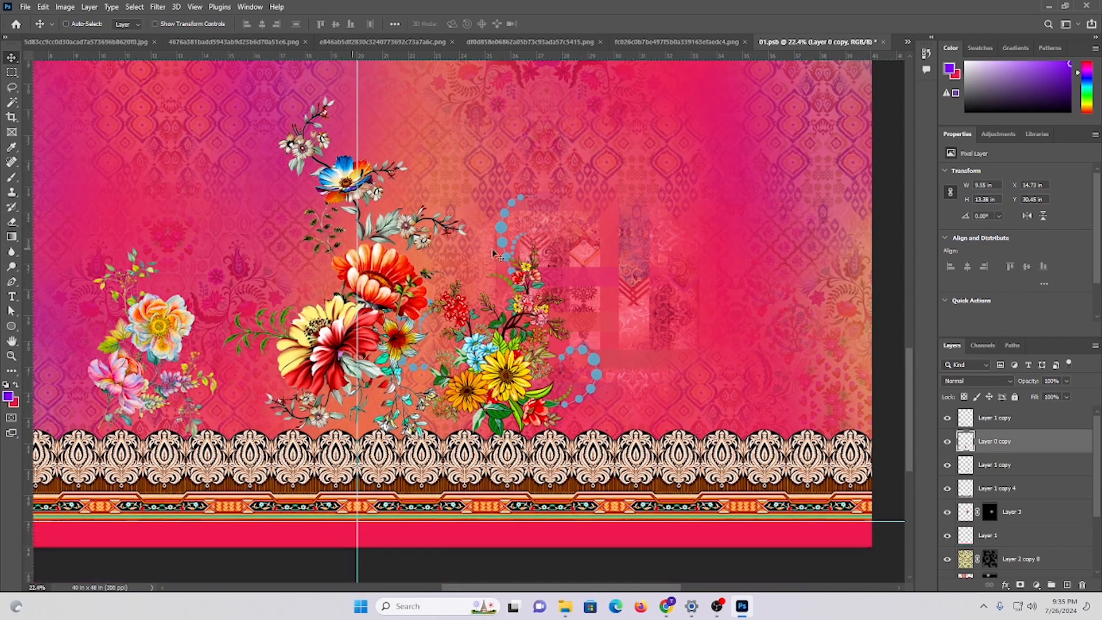
# - Shift the sunflower bouquet slightly right, away from the tall artwork, and move the orange-and-pink bouquet slightly right, closer to it
pyautogui.scroll(-4, 530, 245)
pyautogui.scroll(4, 529, 246)
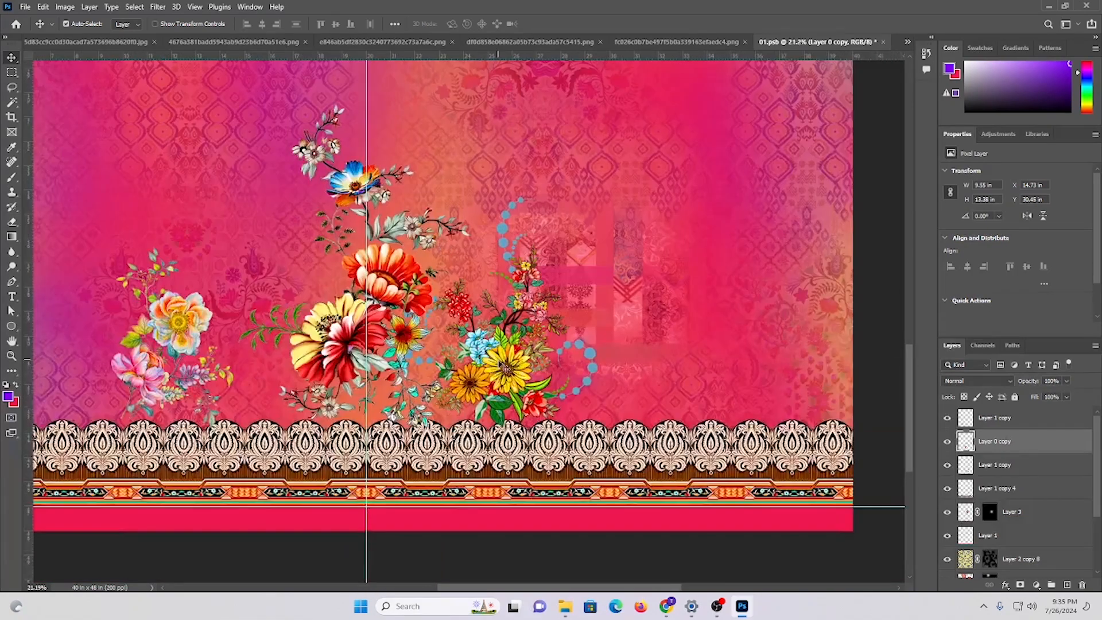
pyautogui.moveTo(496, 370)
pyautogui.mouseDown()
pyautogui.moveTo(526, 371)
pyautogui.moveTo(496, 370)
pyautogui.moveTo(500, 352)
pyautogui.mouseUp()
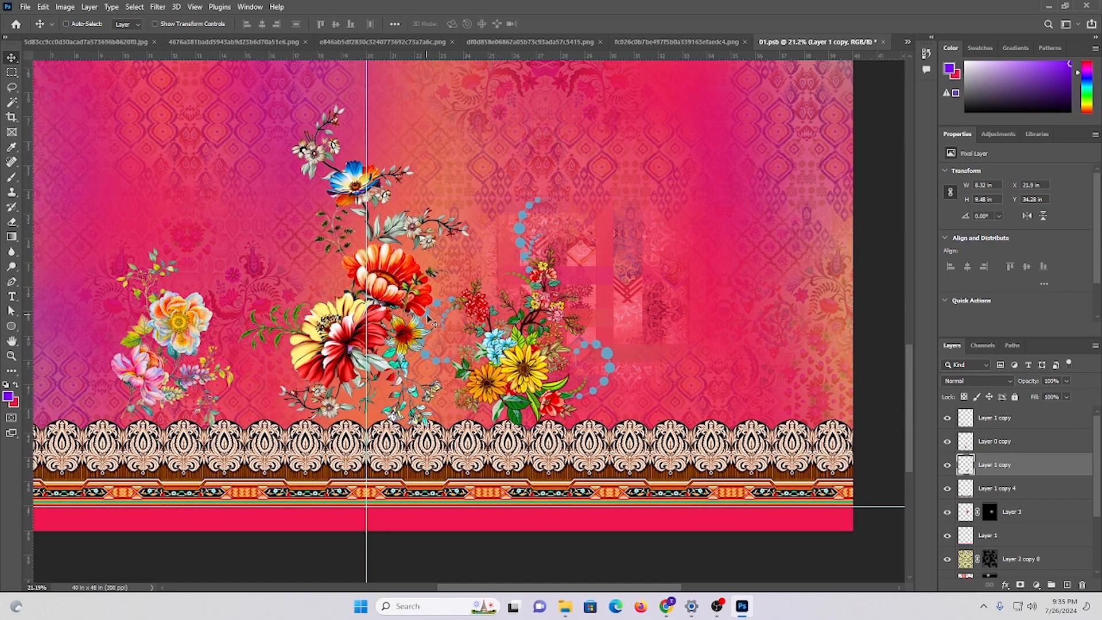
pyautogui.scroll(-3, 454, 325)
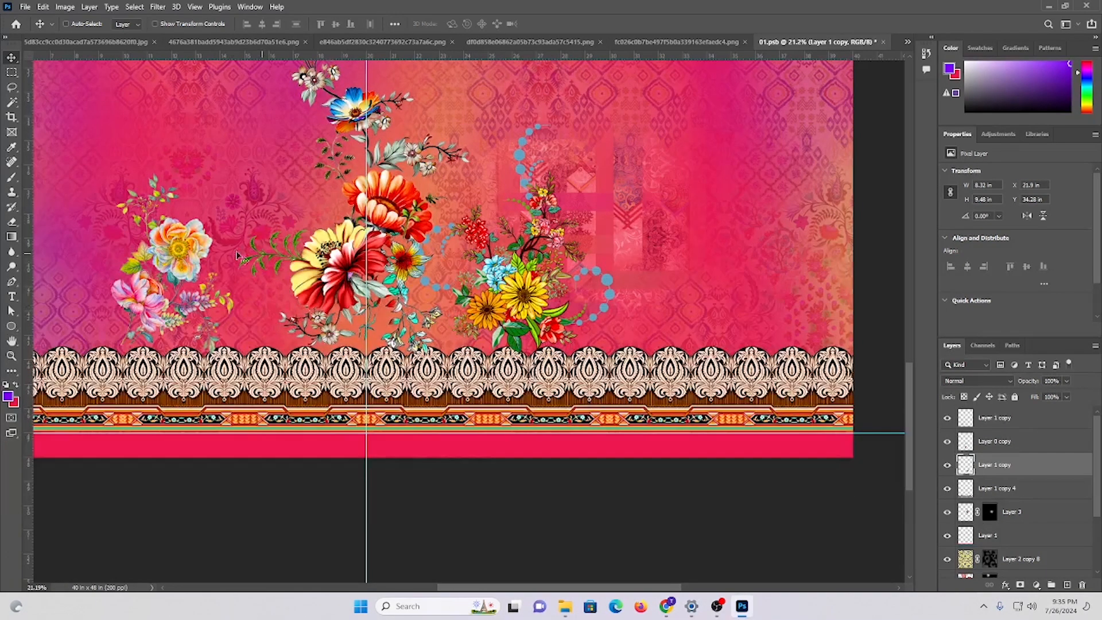
pyautogui.keyDown('ctrl'); pyautogui.click(178, 252); pyautogui.keyUp('ctrl')
pyautogui.moveTo(179, 253); pyautogui.dragTo(209, 248)
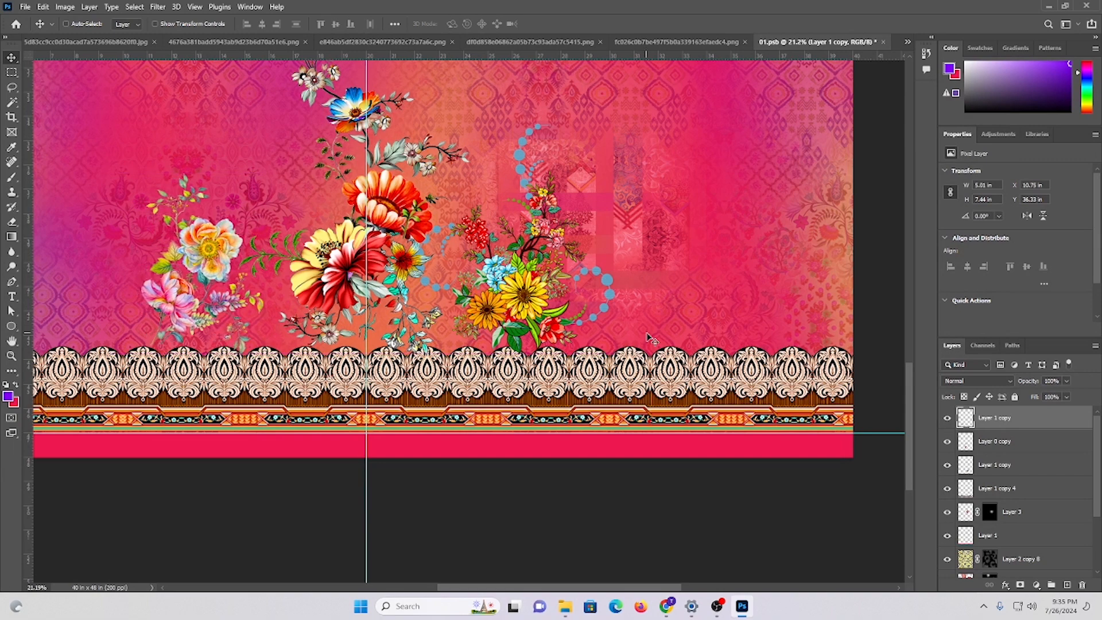
# - Recolour the orange-and-pink bouquet toward deeper orange and magenta tones with Hue/Saturation
pyautogui.moveTo(633, 320); pyautogui.dragTo(597, 322)
pyautogui.scroll(5, 500, 323)
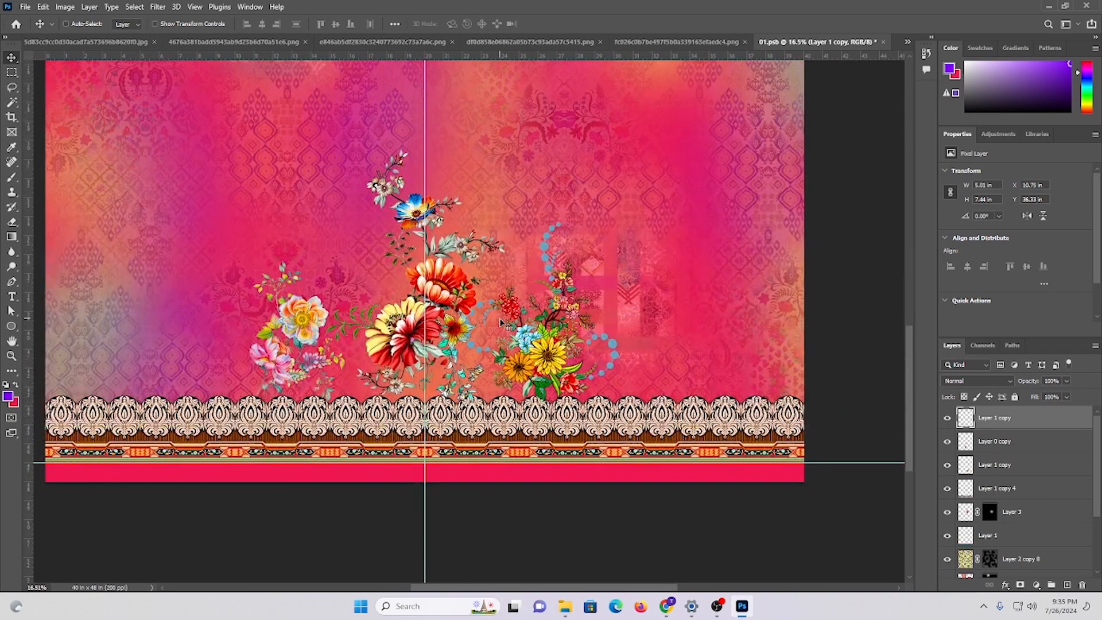
pyautogui.moveTo(291, 425); pyautogui.dragTo(398, 327)
pyautogui.scroll(1, 398, 328)
pyautogui.hotkey('ctrl', 'u')
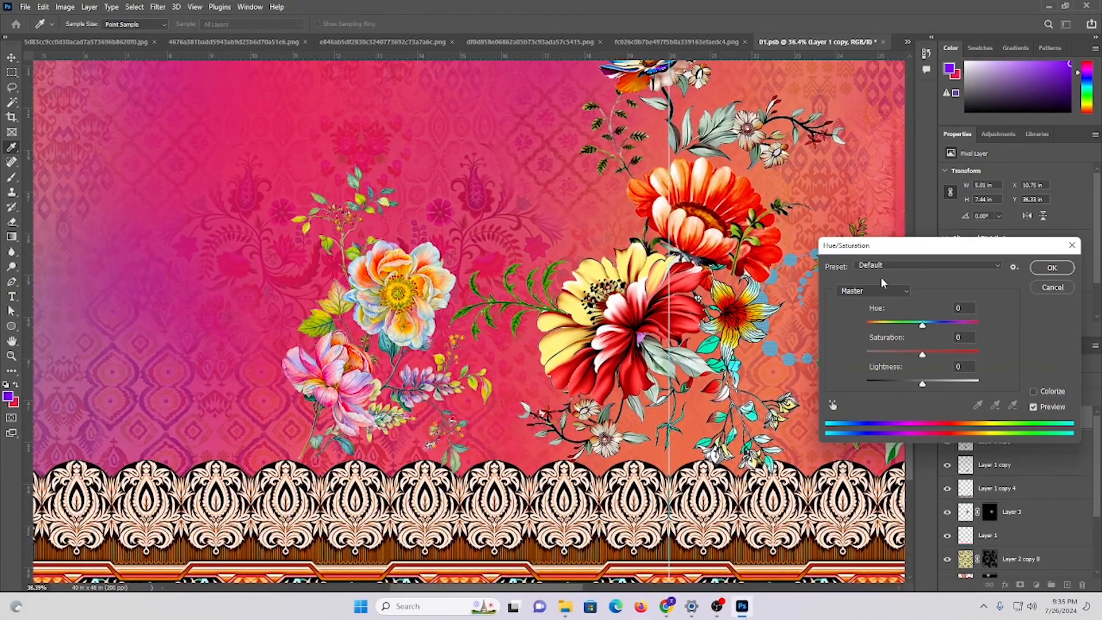
pyautogui.moveTo(911, 325); pyautogui.dragTo(918, 388)
pyautogui.click(1045, 271)
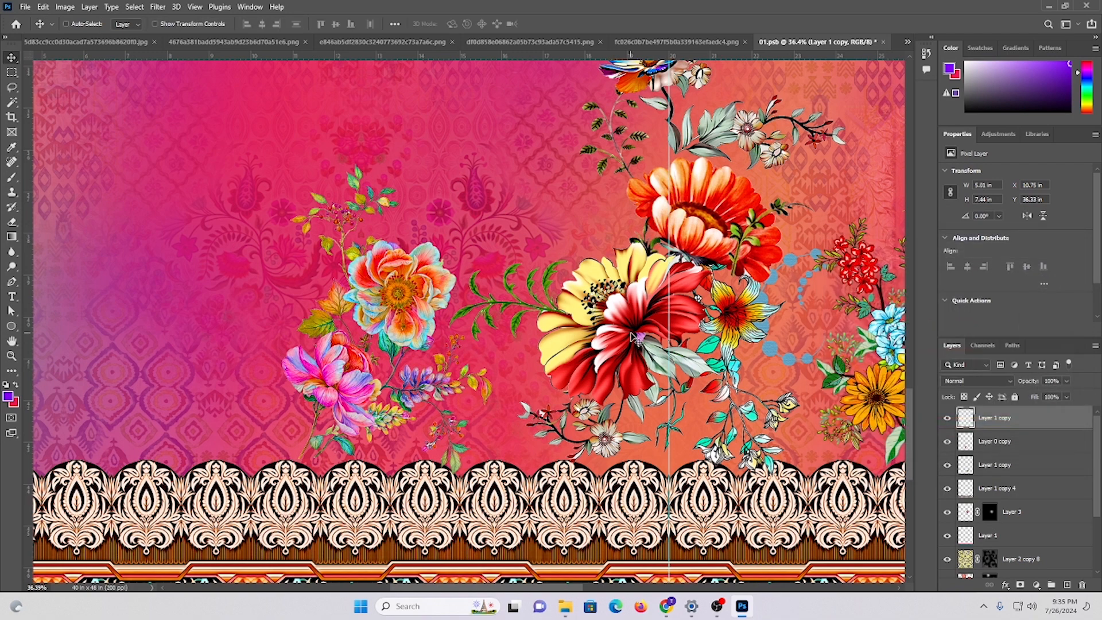
# - Recolour the sunflower bouquet with Hue/Saturation, setting Hue to -28
pyautogui.moveTo(494, 313); pyautogui.dragTo(432, 314)
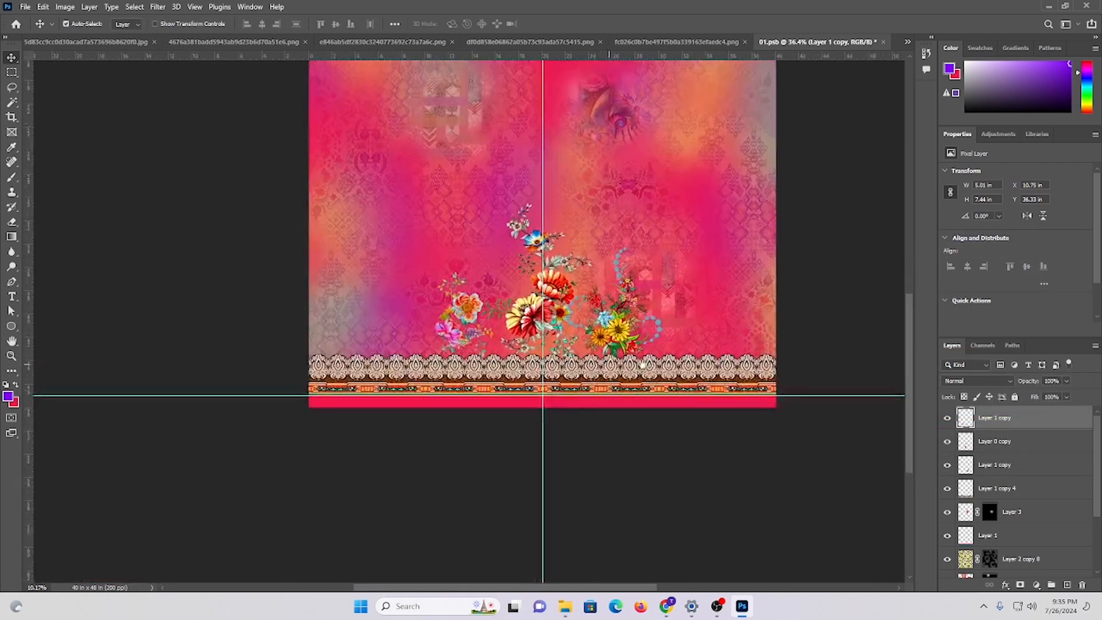
pyautogui.moveTo(634, 310); pyautogui.dragTo(670, 317)
pyautogui.keyDown('ctrl'); pyautogui.click(604, 348); pyautogui.keyUp('ctrl')
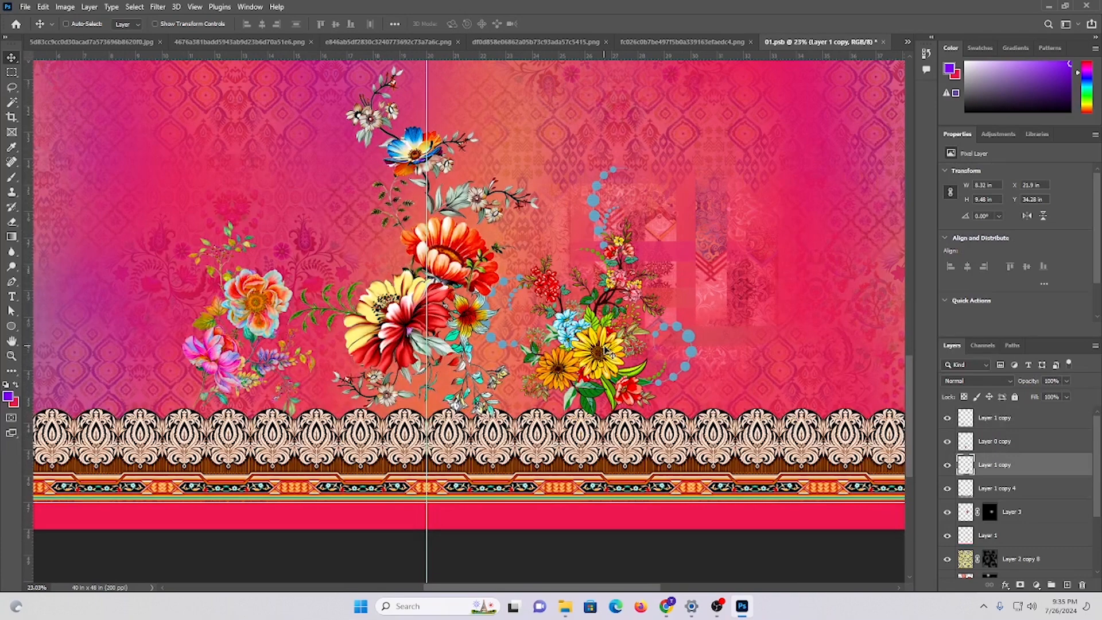
pyautogui.hotkey('ctrl', 'u')
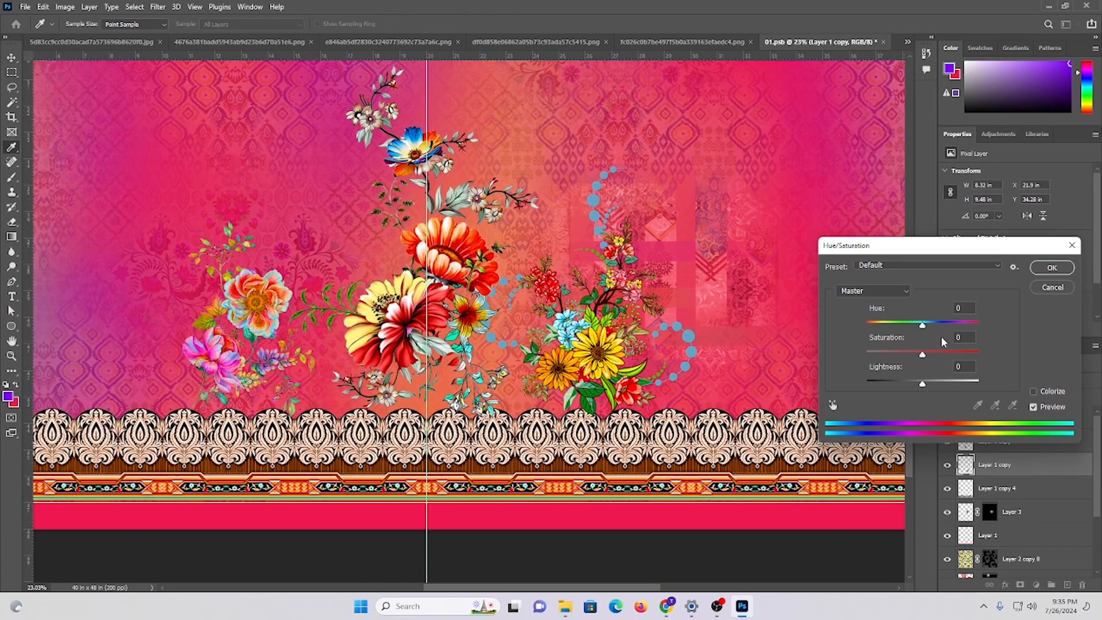
pyautogui.moveTo(922, 325); pyautogui.dragTo(907, 328)
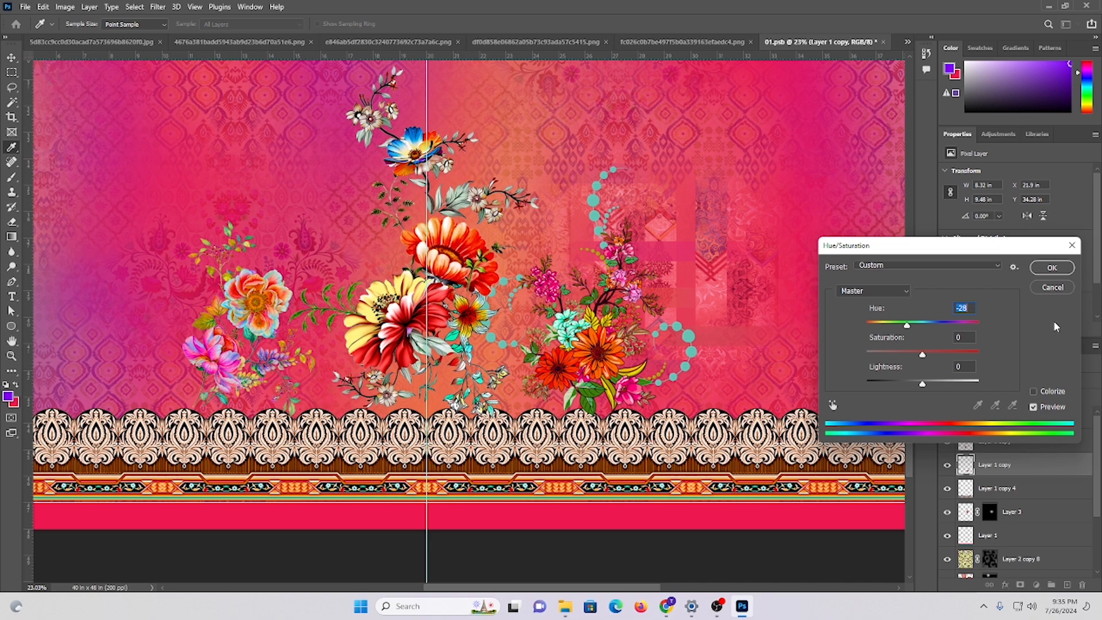
pyautogui.click(1051, 268)
pyautogui.press('v')
pyautogui.scroll(2, 511, 293)
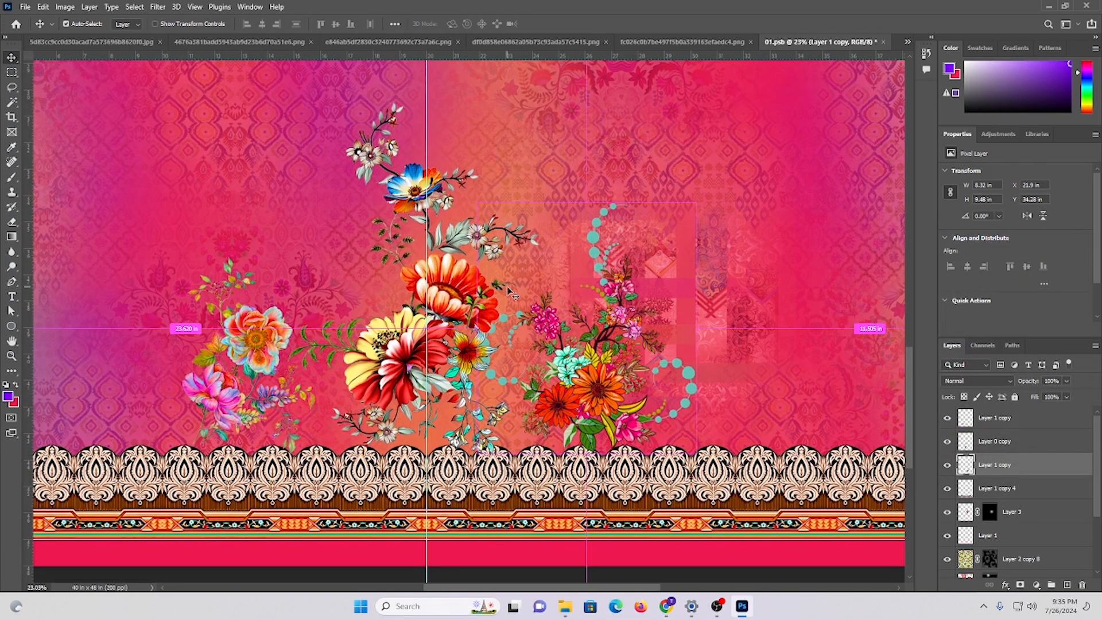
# - Scale the tall floral artwork up proportionally to about 118%, keeping its base on the lace border
pyautogui.hotkey('ctrl', '0')
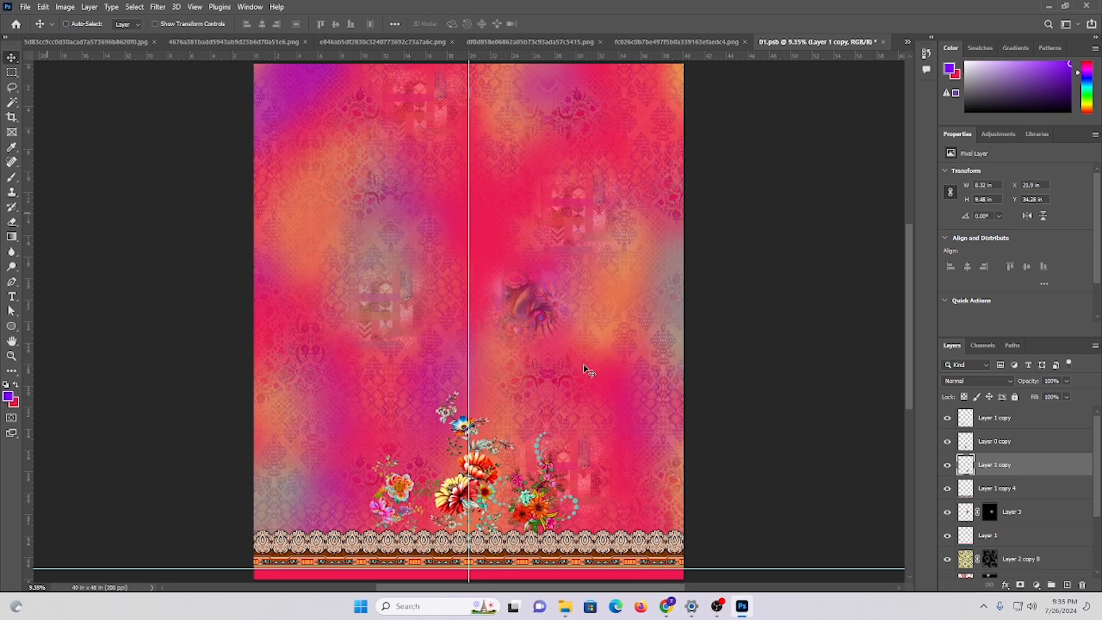
pyautogui.scroll(-3, 489, 460)
pyautogui.scroll(4, 489, 439)
pyautogui.keyDown('ctrl'); pyautogui.click(477, 375); pyautogui.keyUp('ctrl')
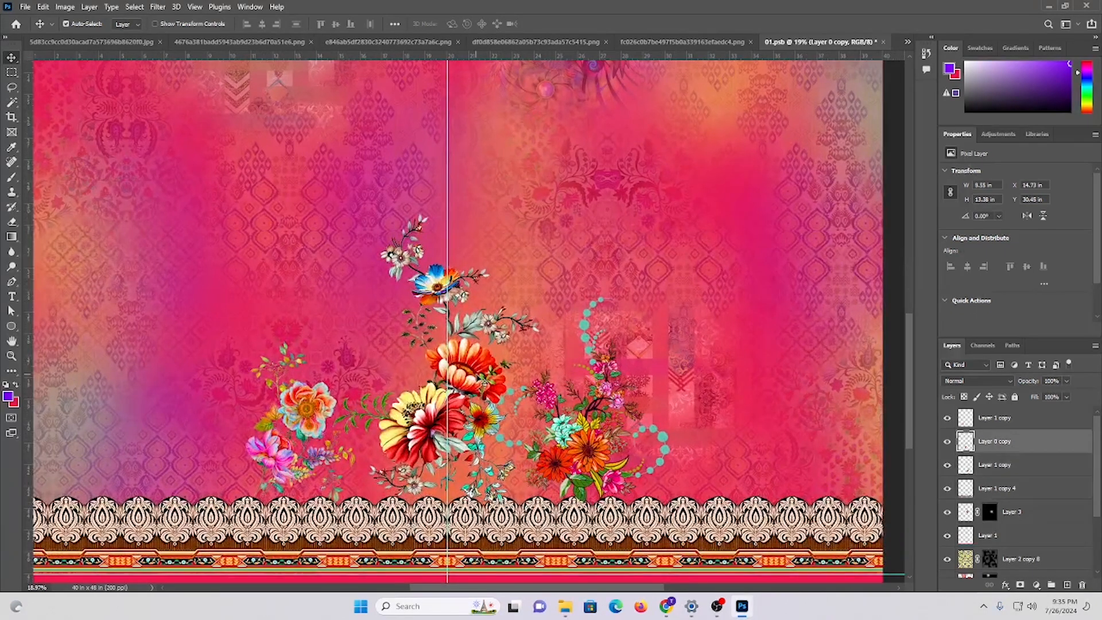
pyautogui.hotkey('ctrl', 't')
pyautogui.moveTo(436, 214); pyautogui.dragTo(436, 161)
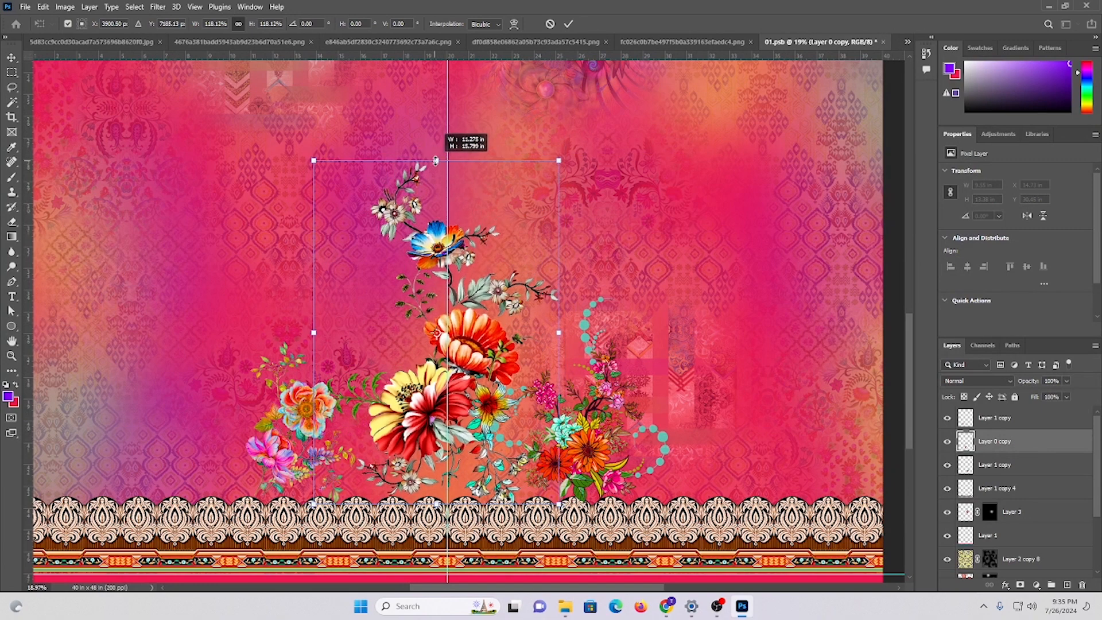
pyautogui.press('Return')
pyautogui.scroll(-2, 247, 234)
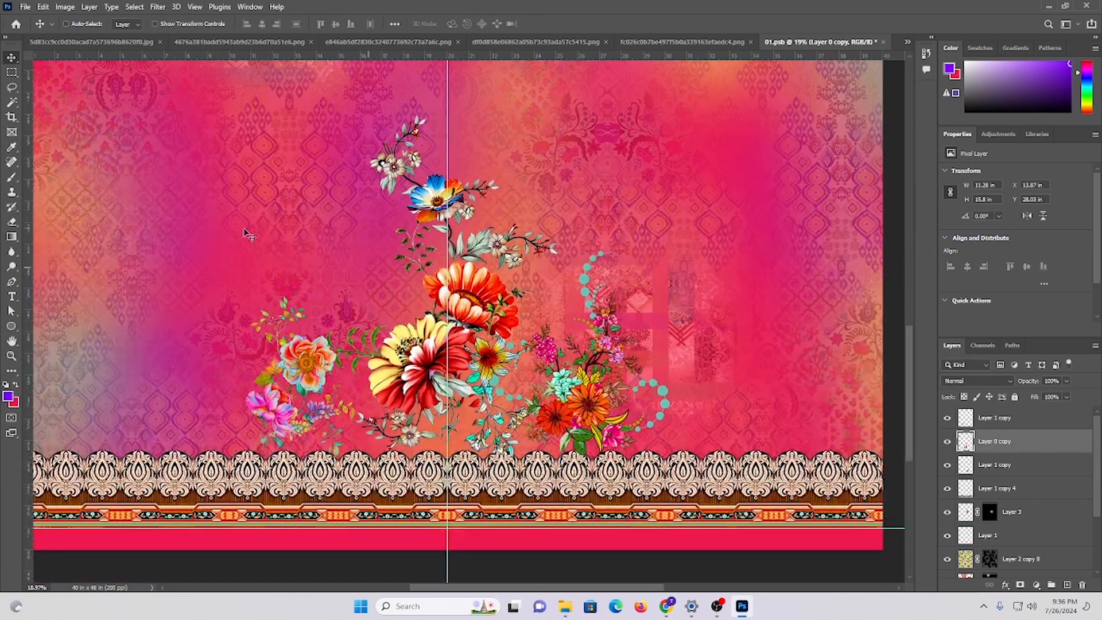
pyautogui.click(12, 73)
pyautogui.moveTo(478, 459); pyautogui.dragTo(397, 120)
pyautogui.click(11, 58)
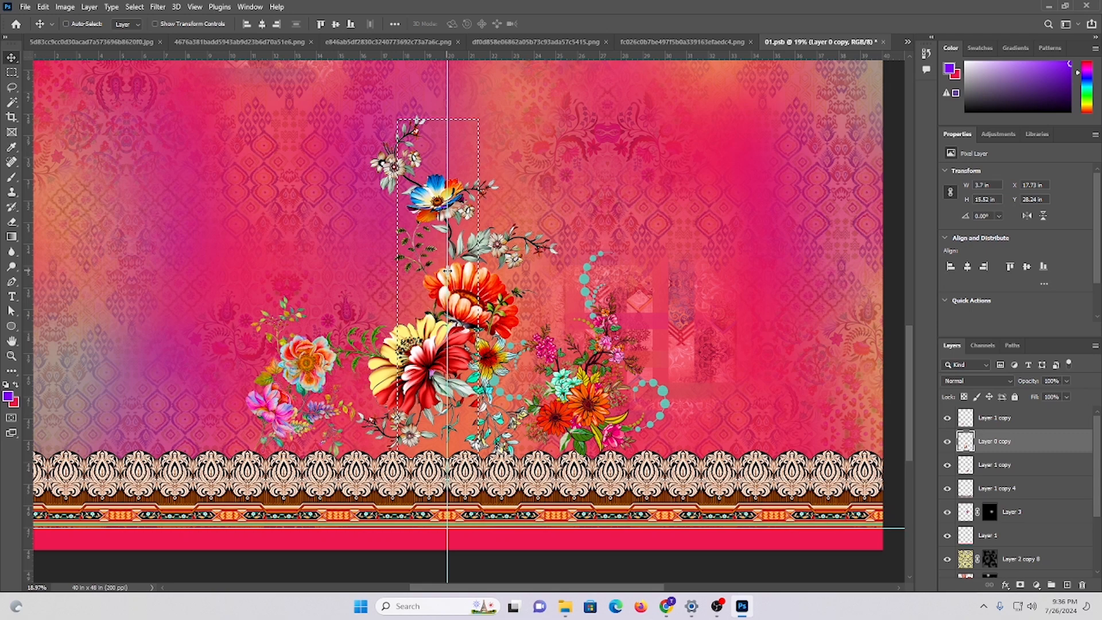
pyautogui.hotkey('ctrl', 'd')
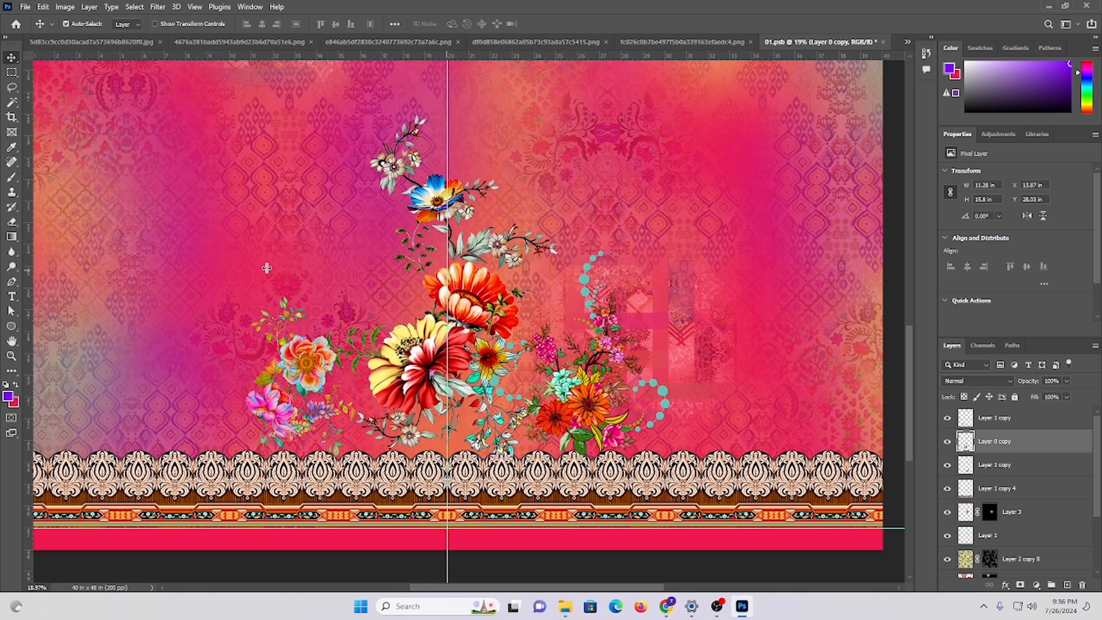
# - Move the small orange-and-pink bouquet straight up from the lace border to about Y 25.4 in
pyautogui.scroll(-1, 27, 95)
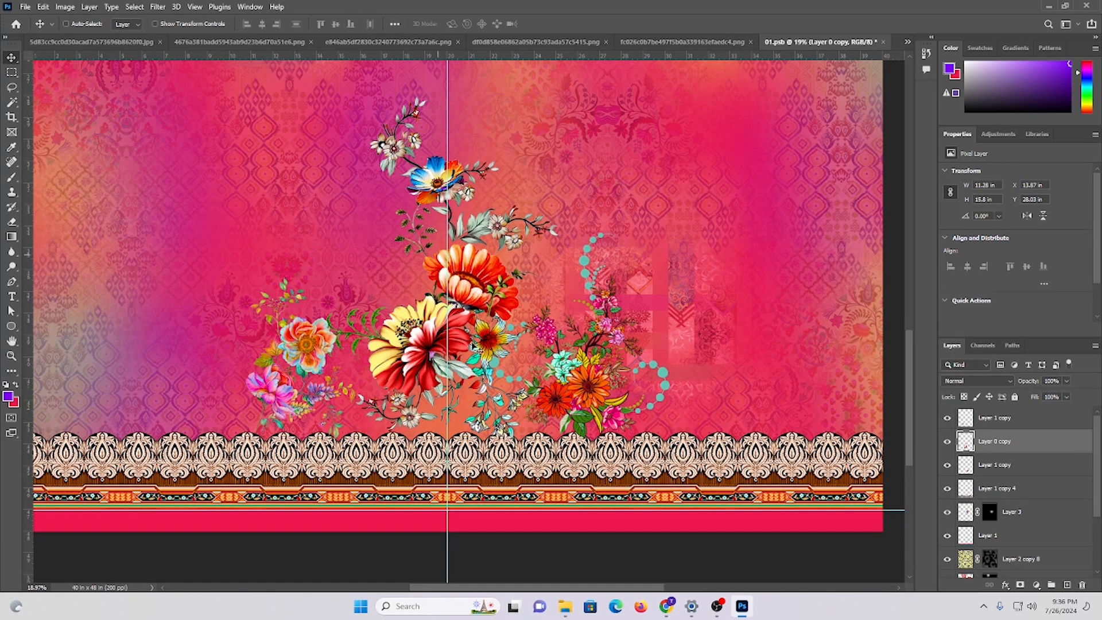
pyautogui.scroll(2, 481, 336)
pyautogui.scroll(3, 496, 301)
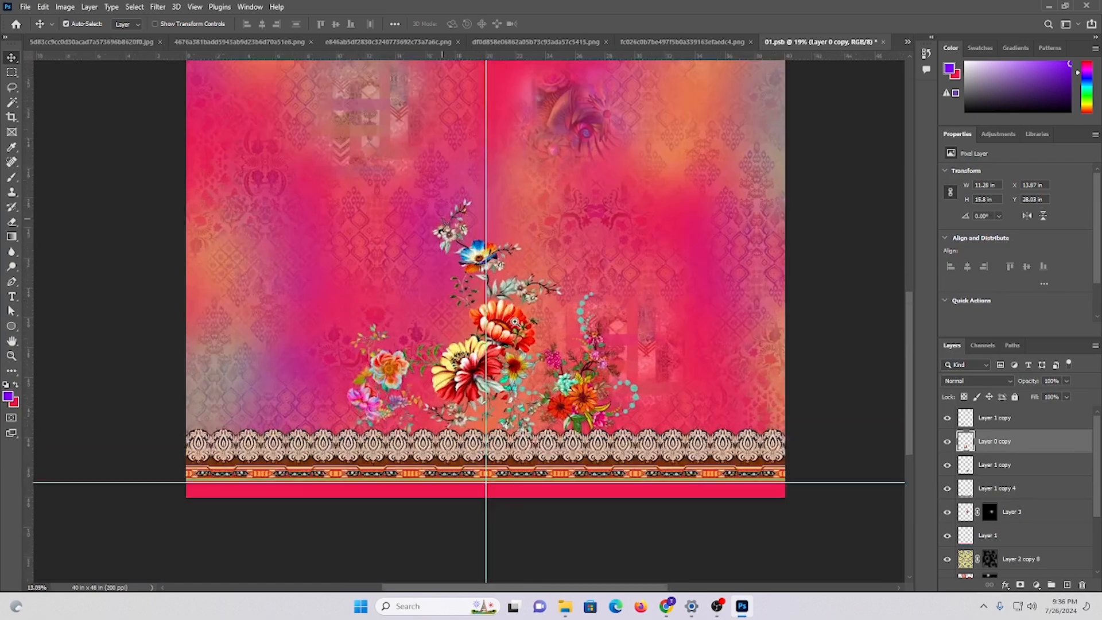
pyautogui.moveTo(458, 311); pyautogui.dragTo(442, 314)
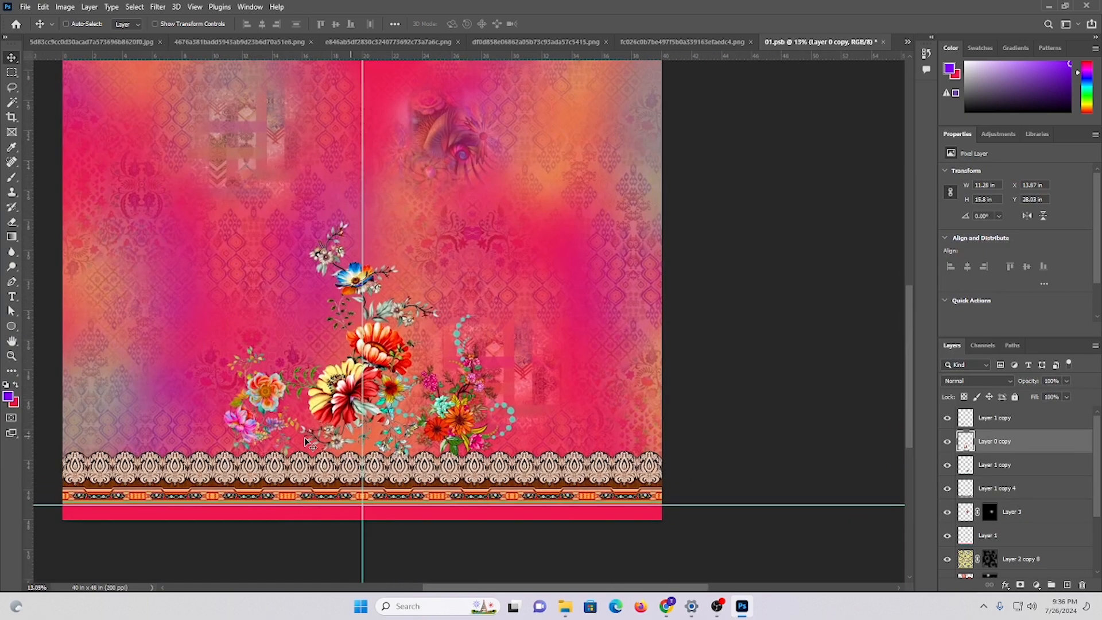
pyautogui.scroll(2, 278, 392)
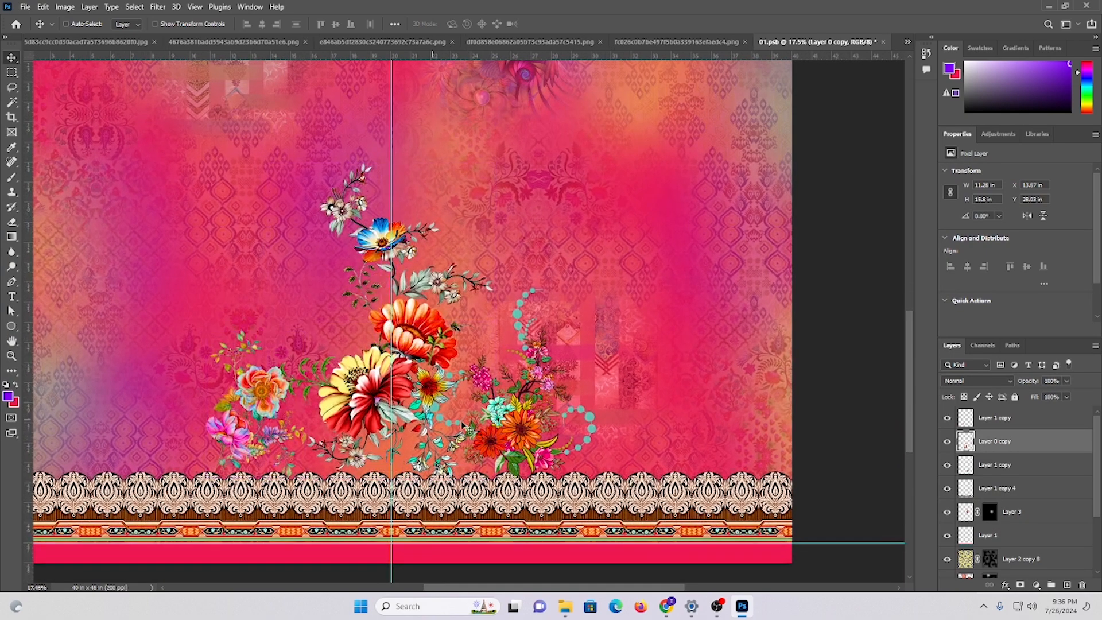
pyautogui.scroll(3, 326, 416)
pyautogui.scroll(-6, 570, 366)
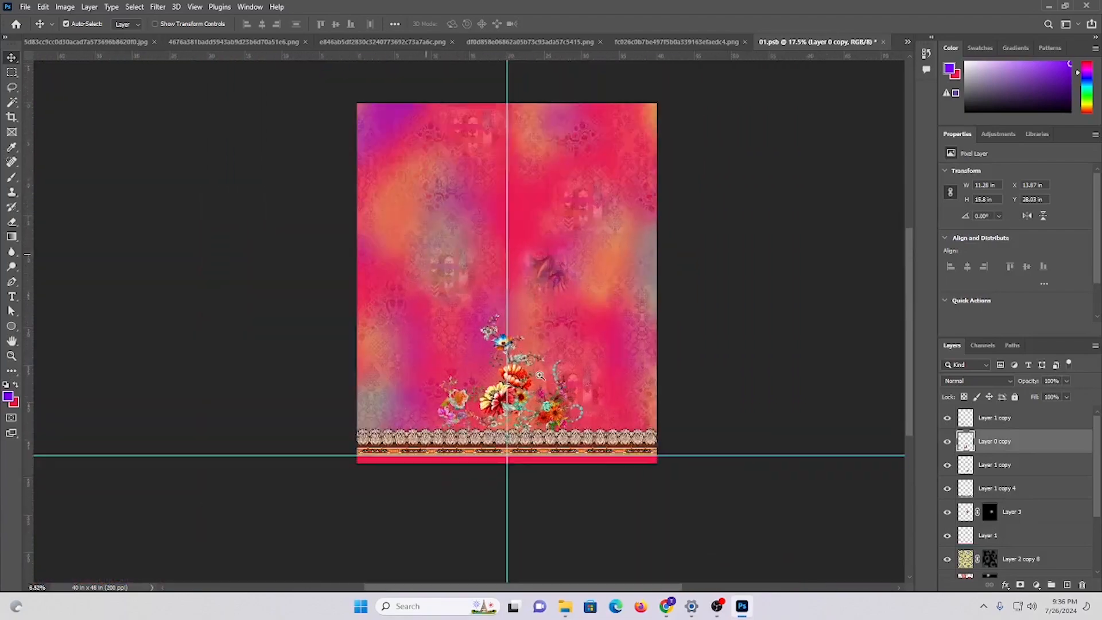
pyautogui.scroll(2, 569, 366)
pyautogui.moveTo(409, 415); pyautogui.dragTo(410, 296)
# - Shift the beaded sunflower bouquet slightly right along the lace border to about X 22.41 in
pyautogui.scroll(7, 525, 452)
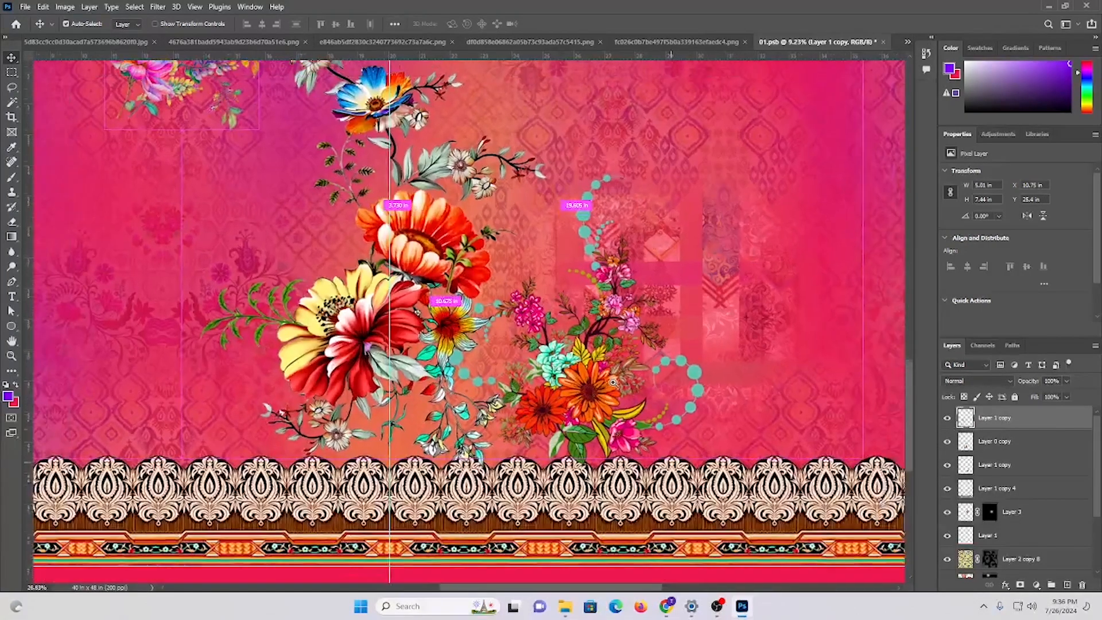
pyautogui.scroll(-1, 613, 382)
pyautogui.moveTo(586, 381); pyautogui.dragTo(602, 380)
pyautogui.moveTo(671, 392)
pyautogui.mouseDown()
pyautogui.moveTo(356, 350)
pyautogui.moveTo(660, 377)
pyautogui.mouseUp()
pyautogui.scroll(2, 418, 376)
# - Duplicate the beaded sunflower bouquet to the left of the tall artwork and flip the copy horizontally
pyautogui.scroll(-5, 607, 409)
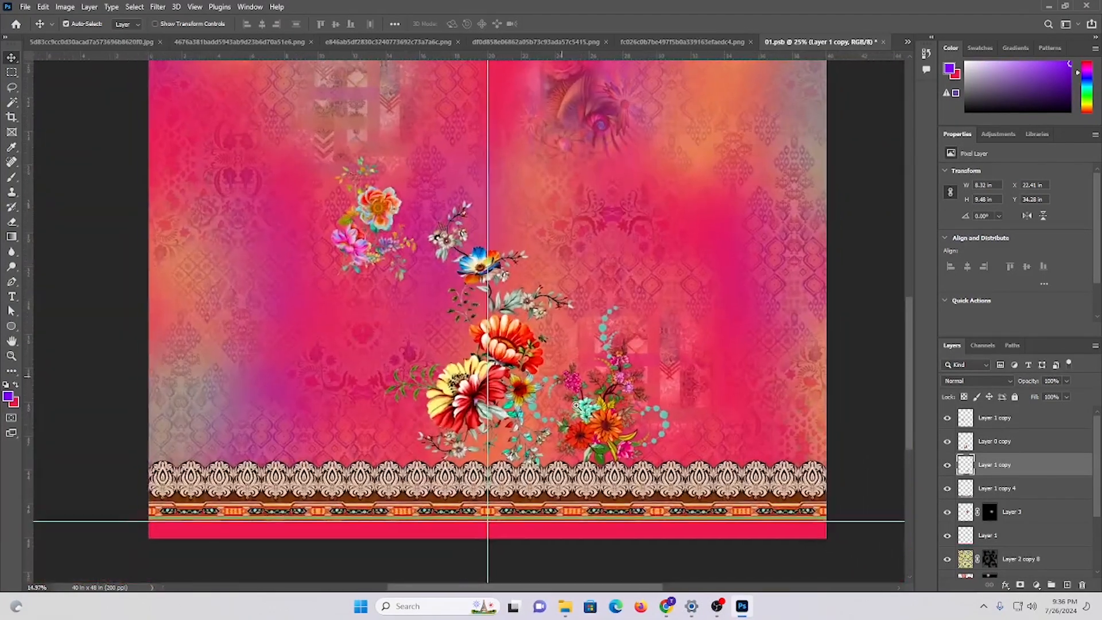
pyautogui.moveTo(608, 404); pyautogui.dragTo(370, 408)
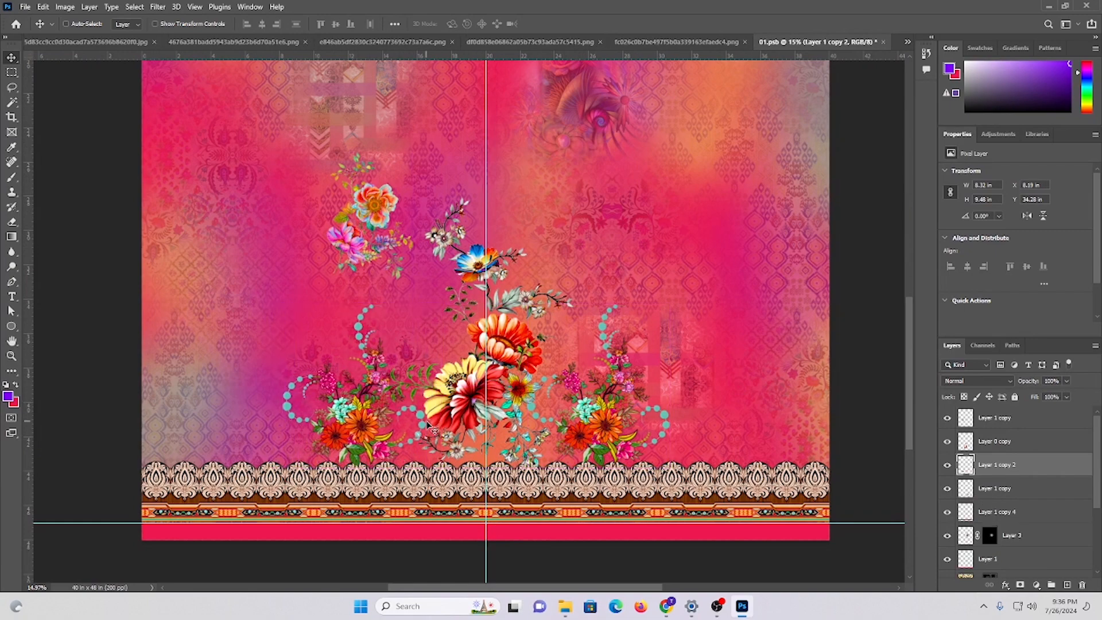
pyautogui.hotkey('ctrl', 't')
pyautogui.rightClick(376, 413)
pyautogui.click(410, 386)
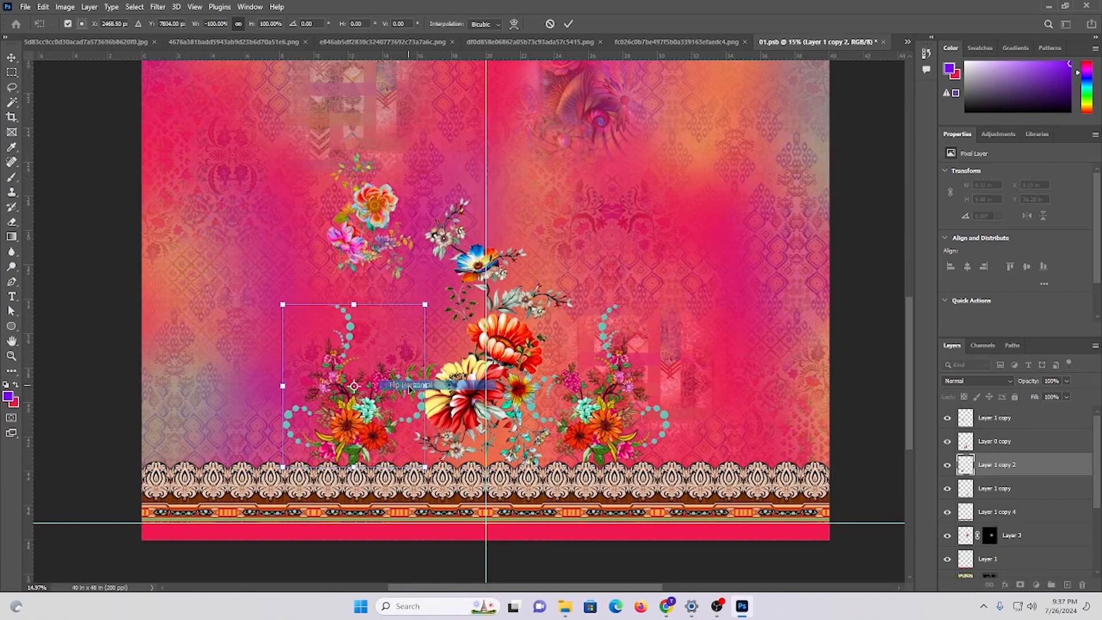
pyautogui.press('Return')
# - Nudge the mirrored bouquet copy slightly right toward the vertical guide, to about X 8.67 in
pyautogui.scroll(-2, 396, 390)
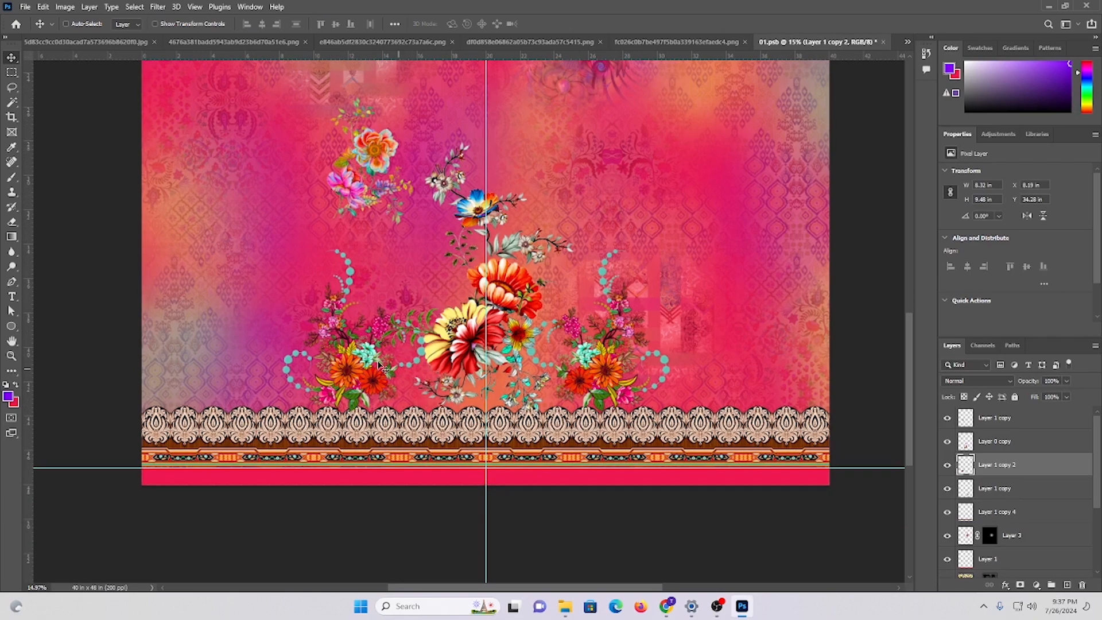
pyautogui.scroll(1, 368, 378)
pyautogui.moveTo(366, 378); pyautogui.dragTo(331, 383)
pyautogui.scroll(2, 333, 384)
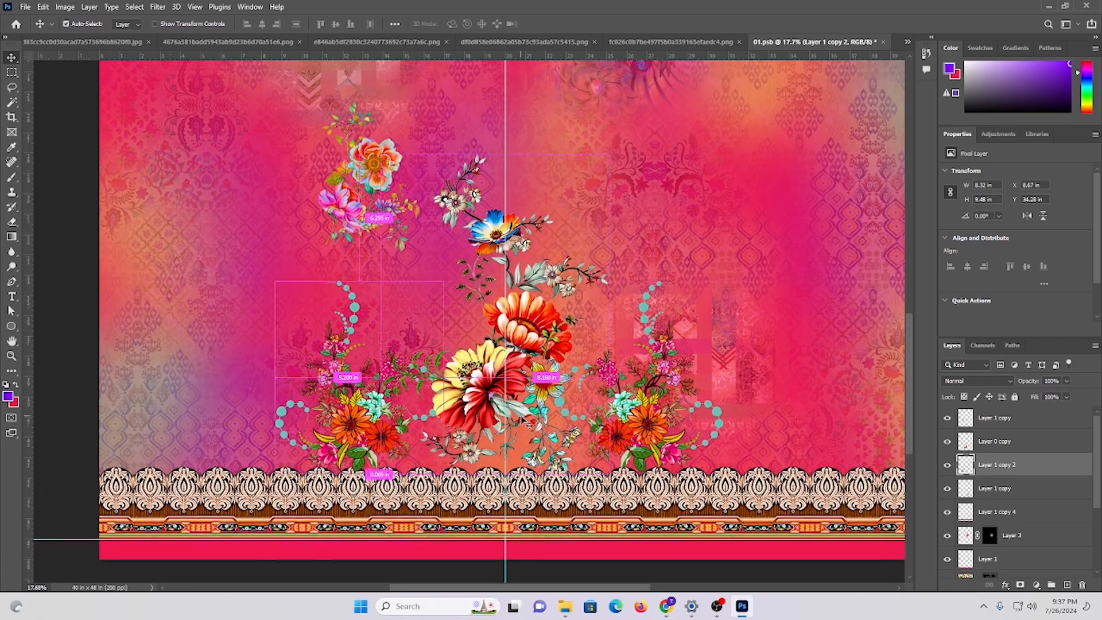
# - Scale the small orange-and-pink bouquet down to about 4.01 × 5.96 in and place it at about X 11.86 in, Y 23.41 in
pyautogui.hotkey('ctrl', '0')
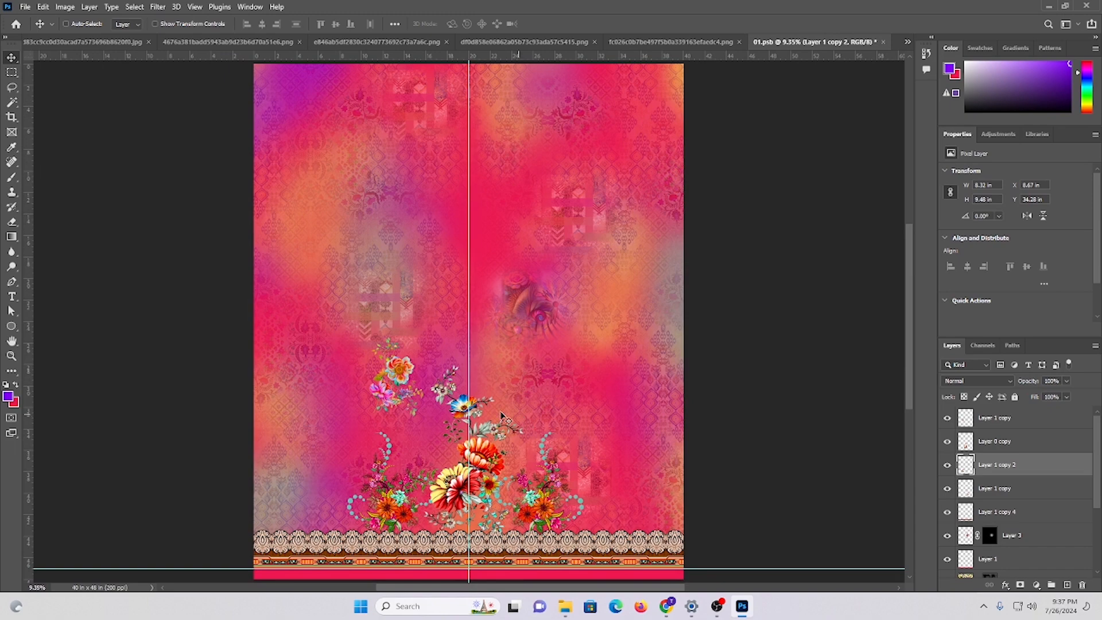
pyautogui.scroll(-3, 501, 416)
pyautogui.scroll(3, 425, 344)
pyautogui.keyDown('ctrl'); pyautogui.click(390, 299); pyautogui.keyUp('ctrl')
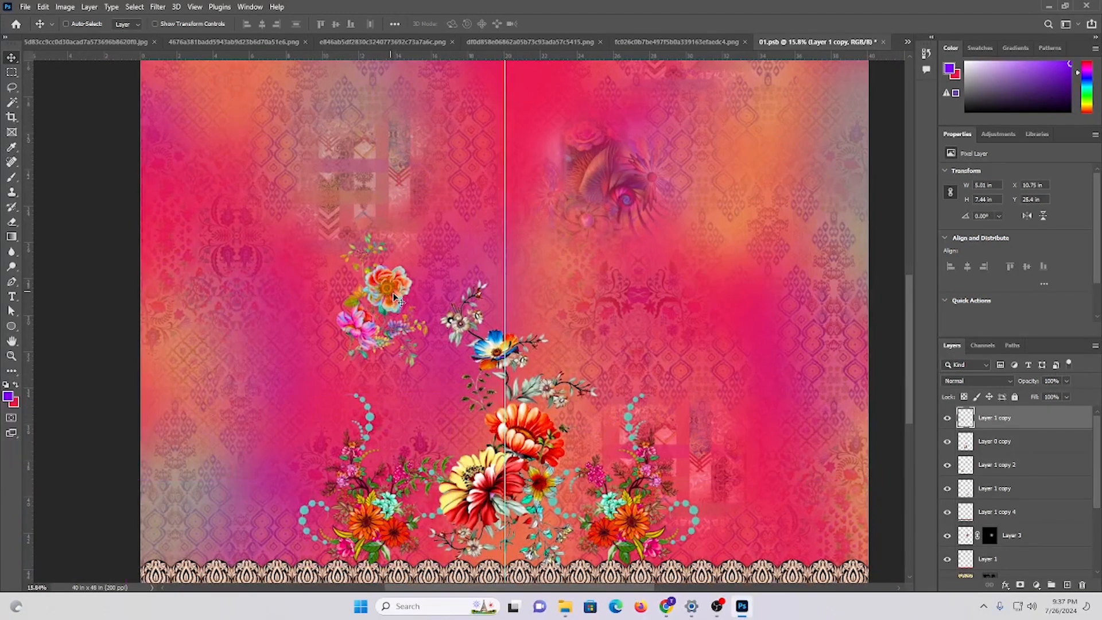
pyautogui.moveTo(395, 297); pyautogui.dragTo(406, 312)
pyautogui.hotkey('ctrl', 't')
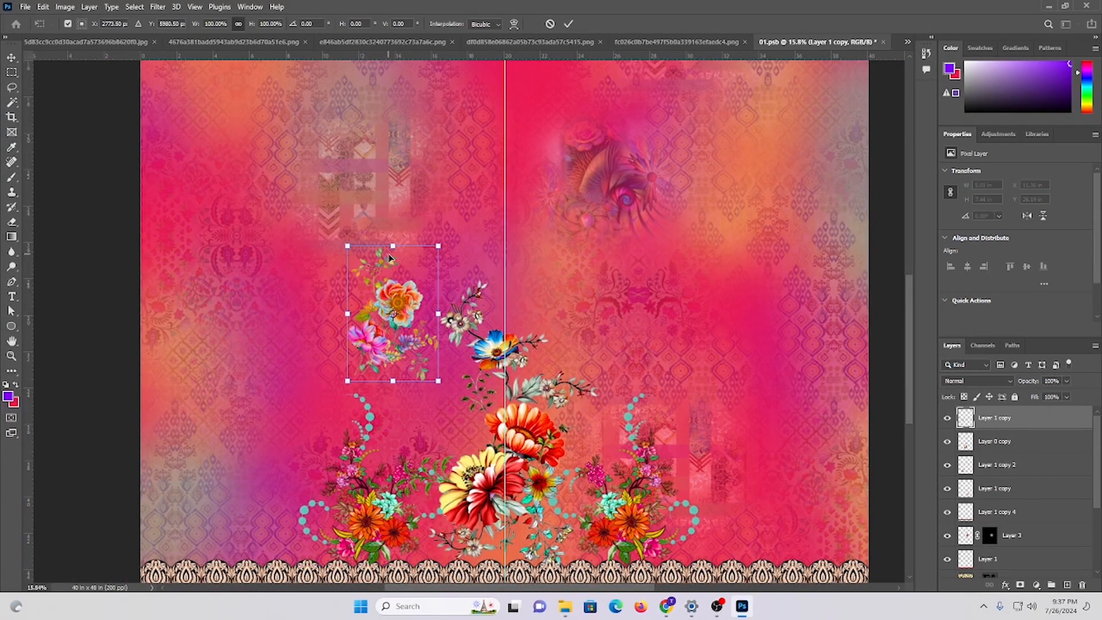
pyautogui.moveTo(393, 246)
pyautogui.mouseDown()
pyautogui.moveTo(390, 272)
pyautogui.moveTo(408, 254)
pyautogui.moveTo(405, 217)
pyautogui.moveTo(397, 239)
pyautogui.mouseUp()
pyautogui.press('Return')
pyautogui.scroll(2, 442, 302)
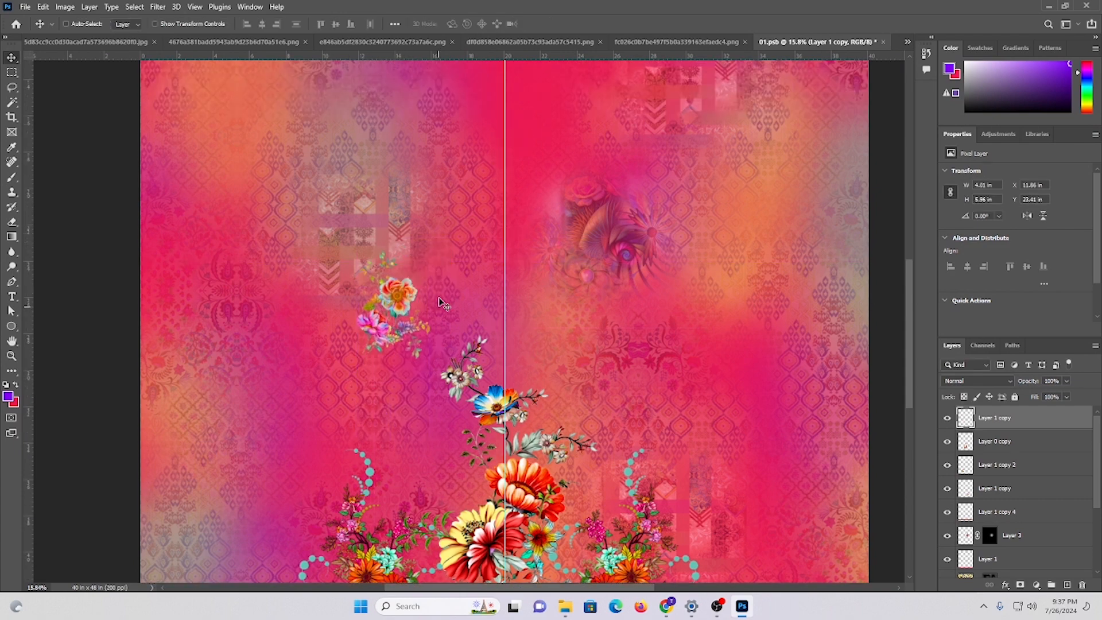
# - Duplicate the small orange-and-pink bouquet to the right of the tall artwork, at about X 25.14 in, Y 28.03 in
pyautogui.moveTo(420, 291); pyautogui.dragTo(417, 222)
pyautogui.moveTo(468, 268); pyautogui.dragTo(481, 296)
pyautogui.moveTo(536, 263); pyautogui.dragTo(518, 293)
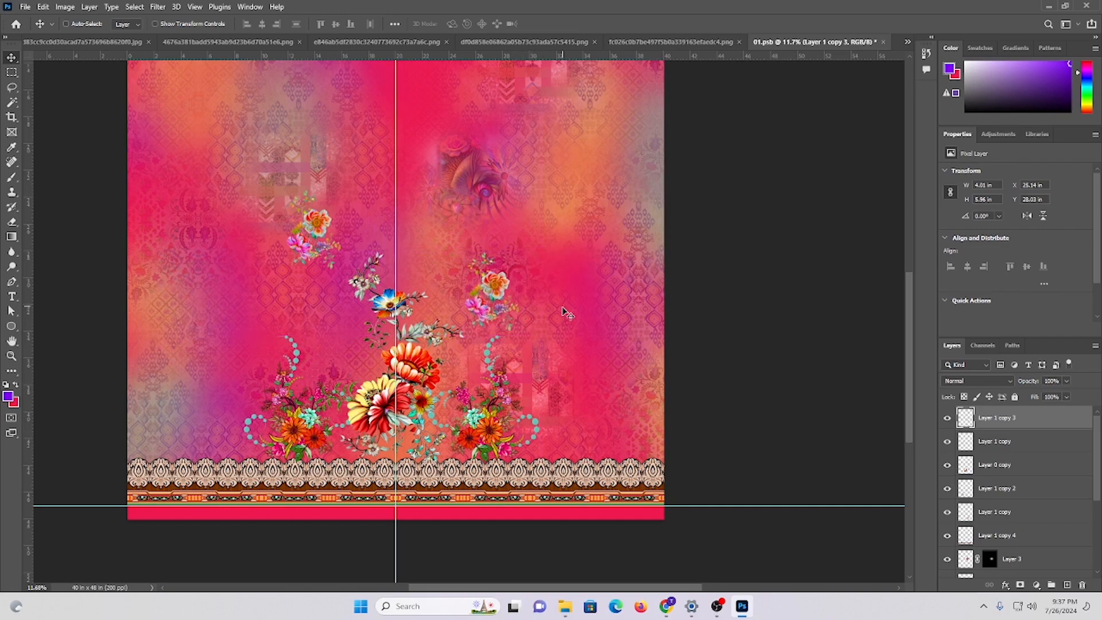
pyautogui.scroll(2, 495, 349)
pyautogui.scroll(-3, 498, 361)
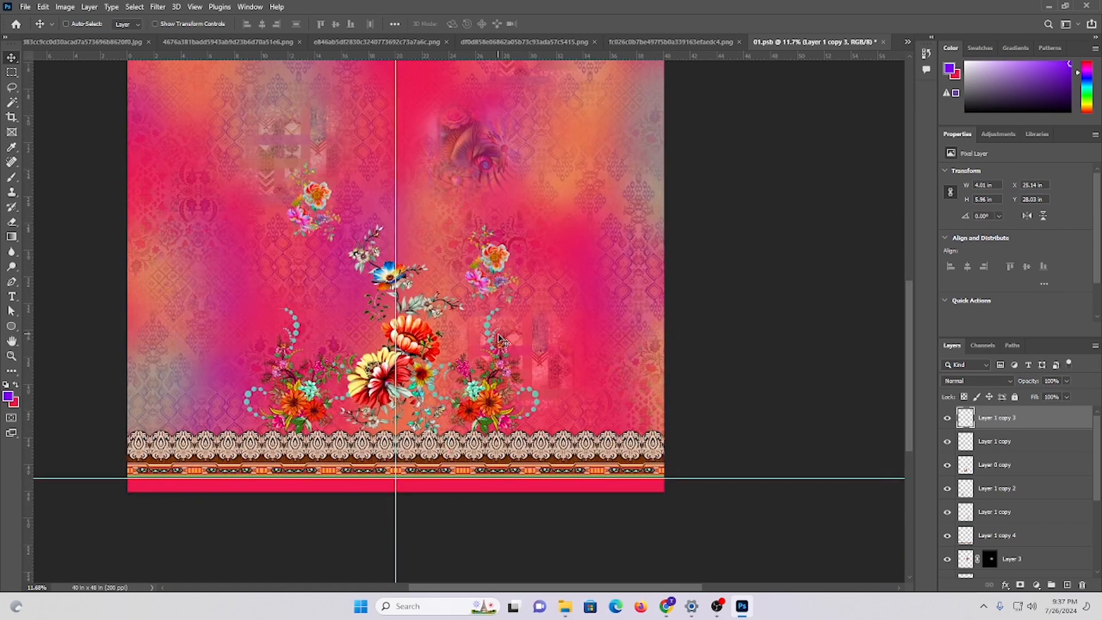
# - Move the copied small bouquet outward and down to the right, and place the original at about X 11.3 in, Y 23.36 in
pyautogui.moveTo(318, 204); pyautogui.dragTo(283, 162)
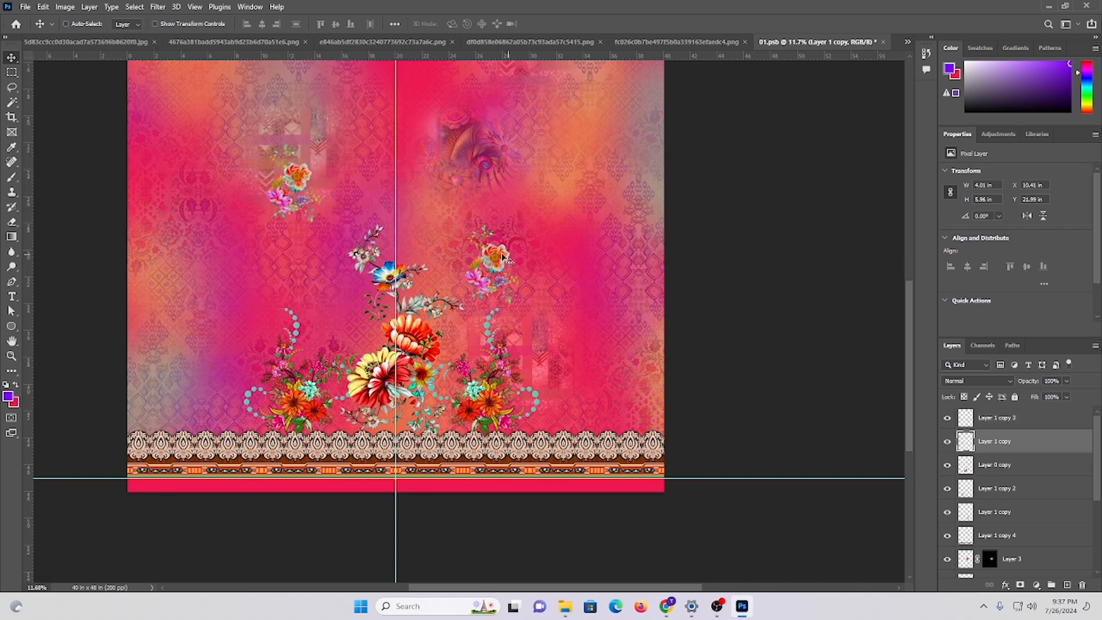
pyautogui.moveTo(497, 265); pyautogui.dragTo(555, 293)
pyautogui.moveTo(297, 186); pyautogui.dragTo(309, 184)
pyautogui.scroll(1, 325, 253)
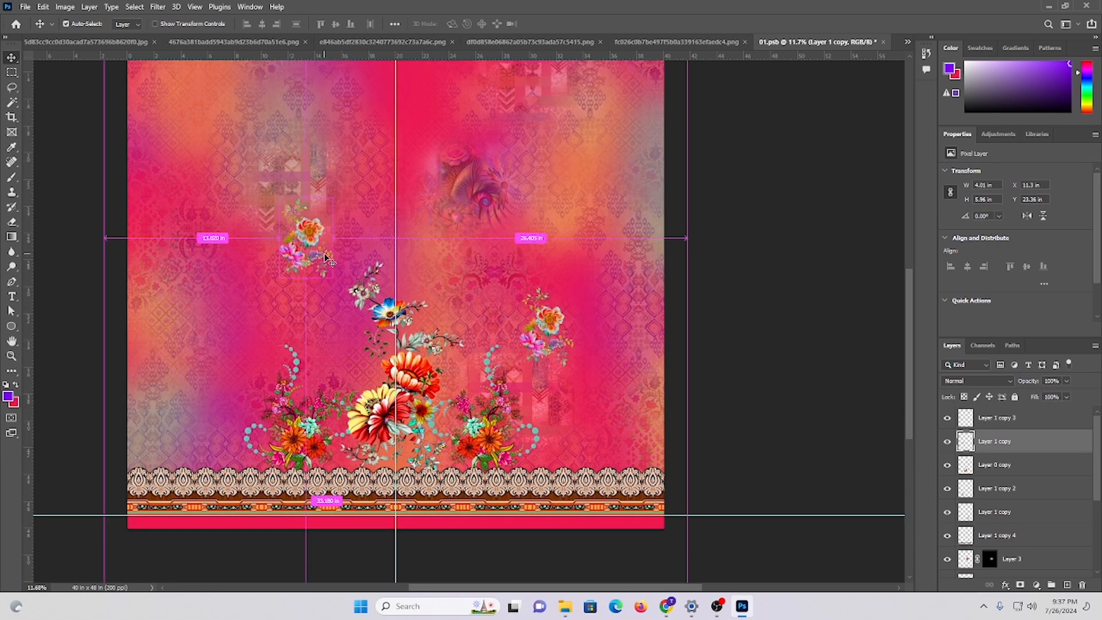
pyautogui.hotkey('ctrl', '0')
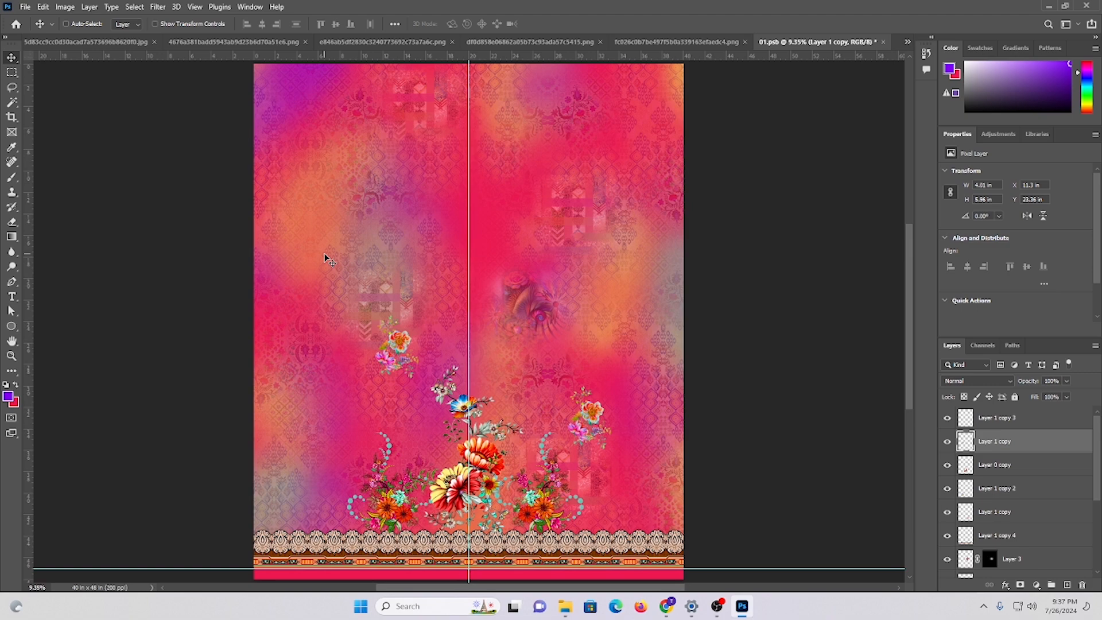
# - Reposition the small bouquets, the right copy at about X 29.4 in, Y 29.09 in and the left one at about X 10.82 in, Y 25.61 in
pyautogui.scroll(-2, 446, 370)
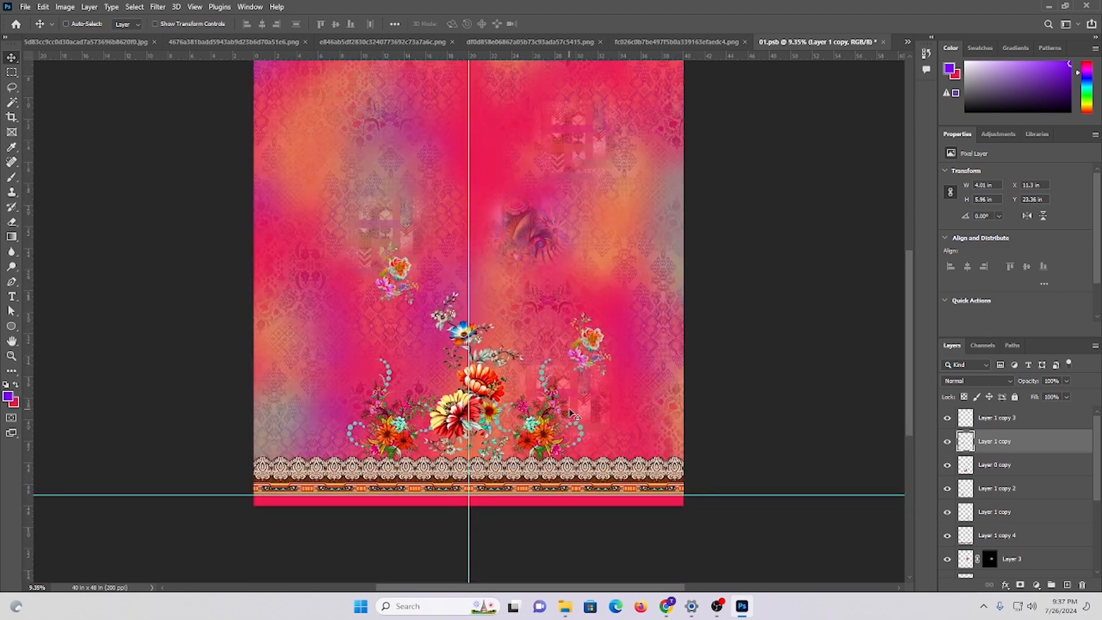
pyautogui.moveTo(500, 374); pyautogui.dragTo(524, 390)
pyautogui.moveTo(674, 322); pyautogui.dragTo(688, 312)
pyautogui.moveTo(304, 195); pyautogui.dragTo(297, 228)
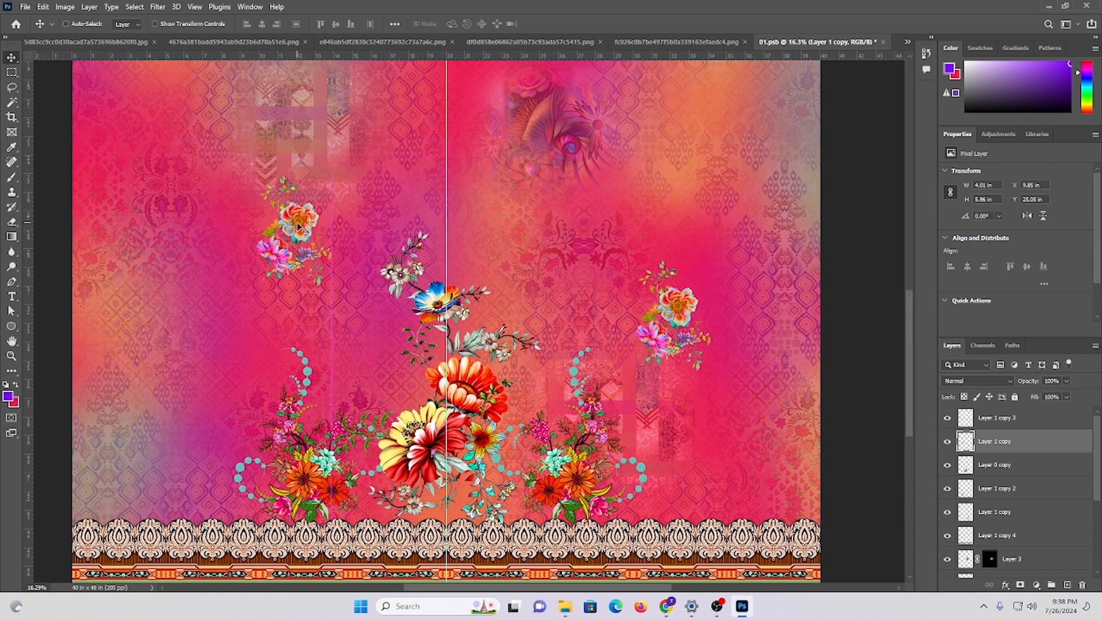
pyautogui.moveTo(445, 290); pyautogui.dragTo(421, 316)
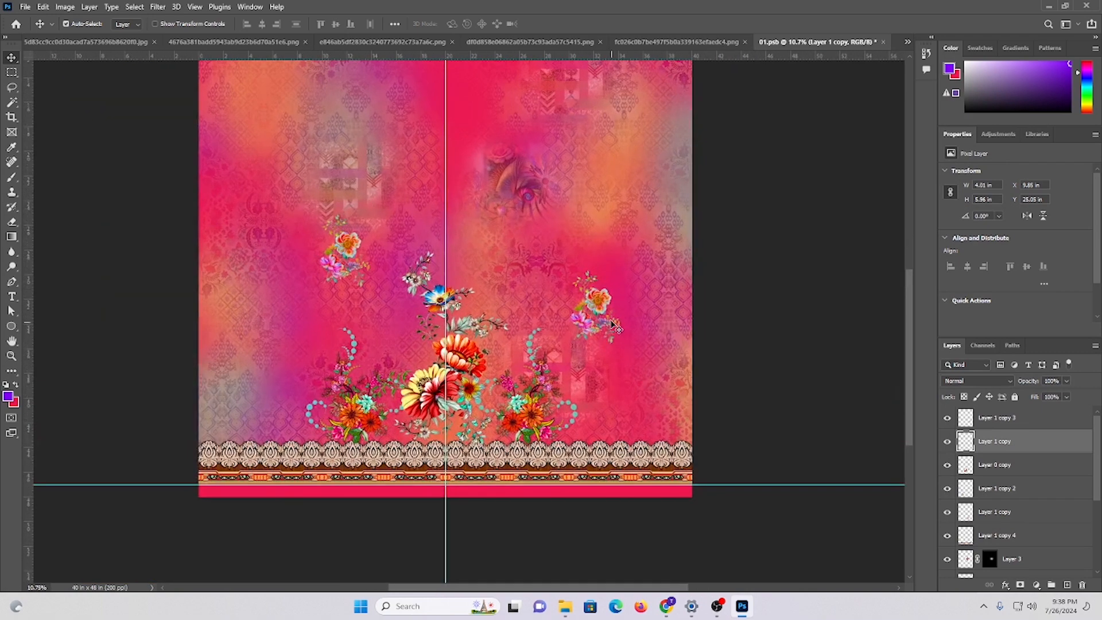
pyautogui.moveTo(603, 312); pyautogui.dragTo(592, 299)
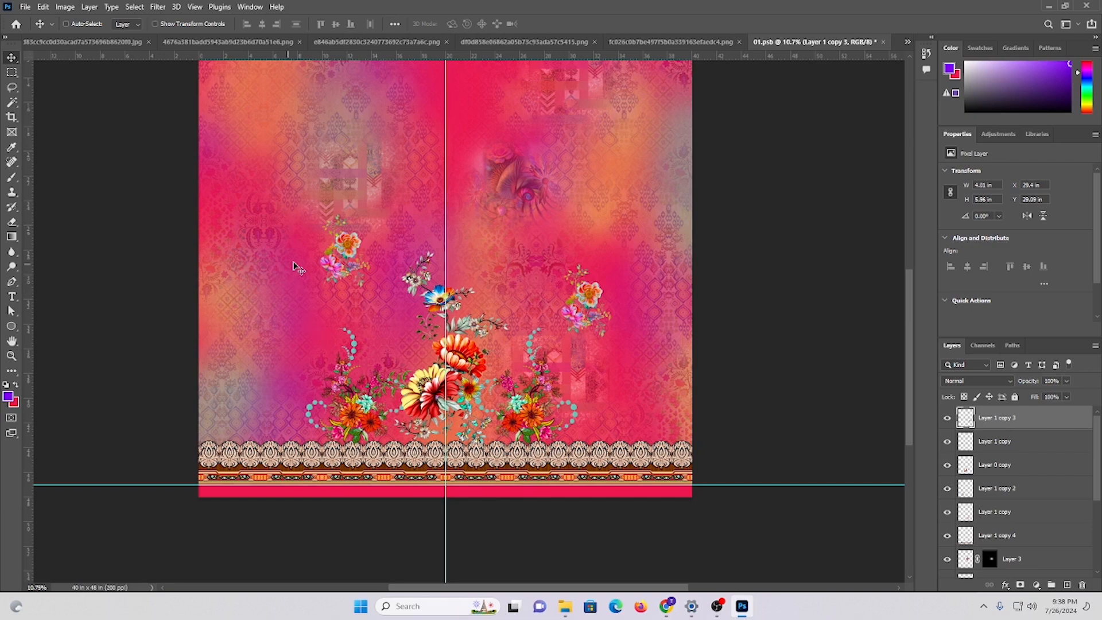
pyautogui.moveTo(348, 256); pyautogui.dragTo(364, 257)
pyautogui.hotkey('ctrl', '0')
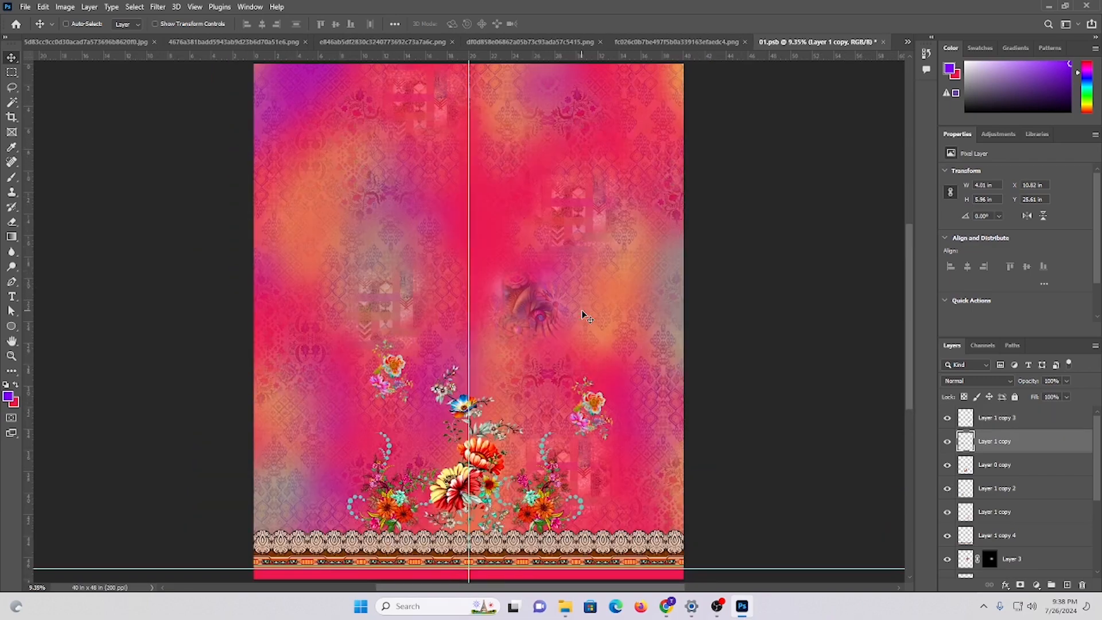
# - Switch to the teal-and-orange flower PNG and resize the image to 200 pixels/inch and a proportional height of 10 in
pyautogui.click(546, 43)
pyautogui.click(737, 42)
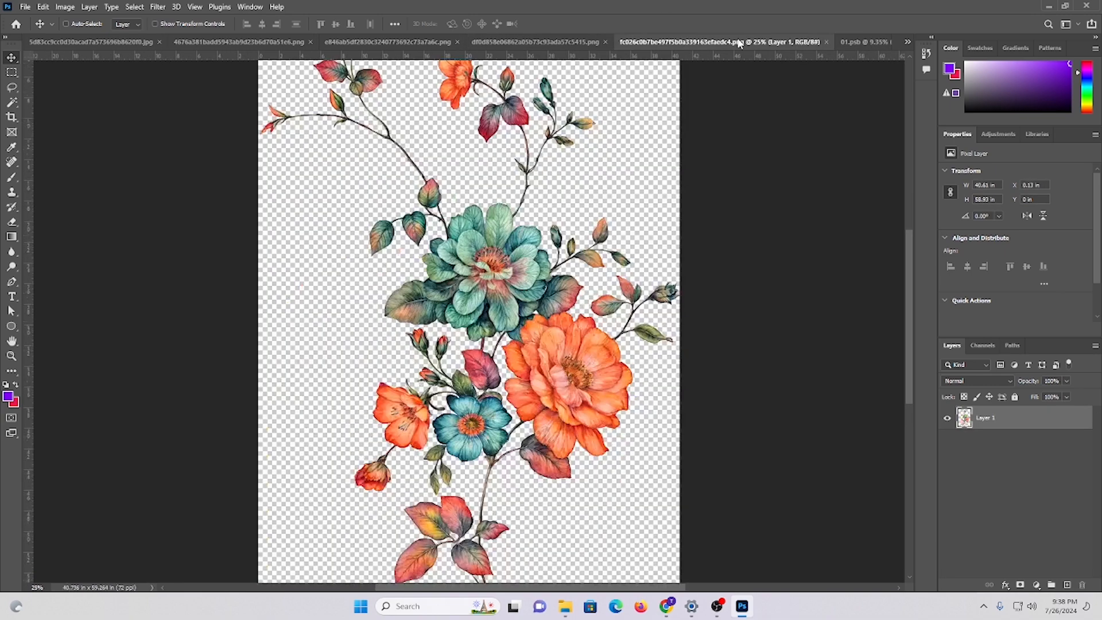
pyautogui.scroll(1, 828, 300)
pyautogui.hotkey('ctrl', '0')
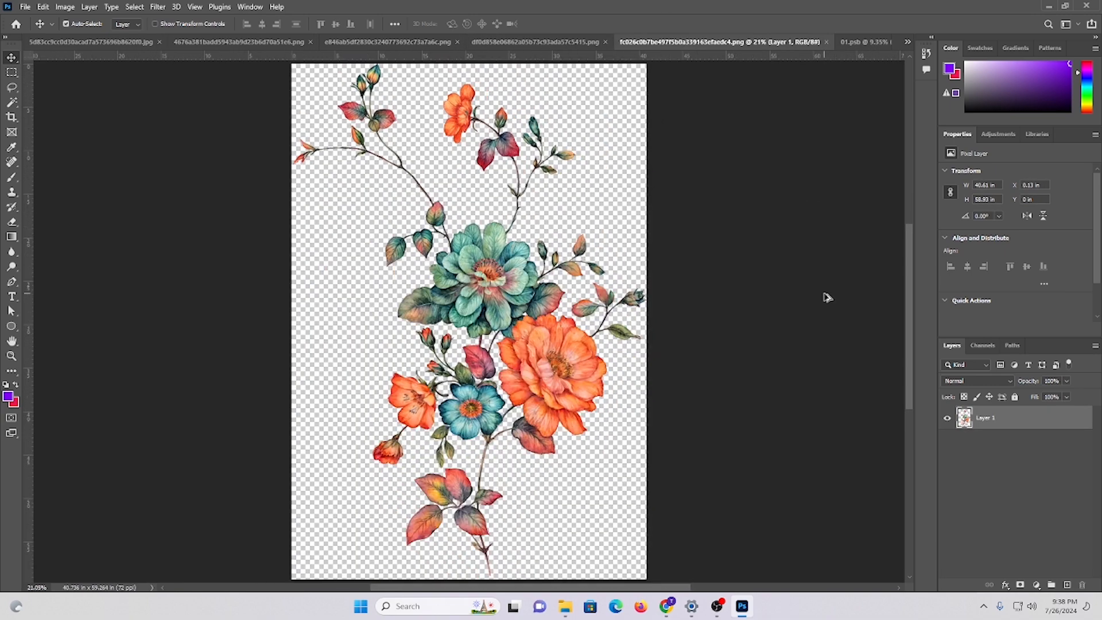
pyautogui.hotkey('ctrl', 'alt', 'i')
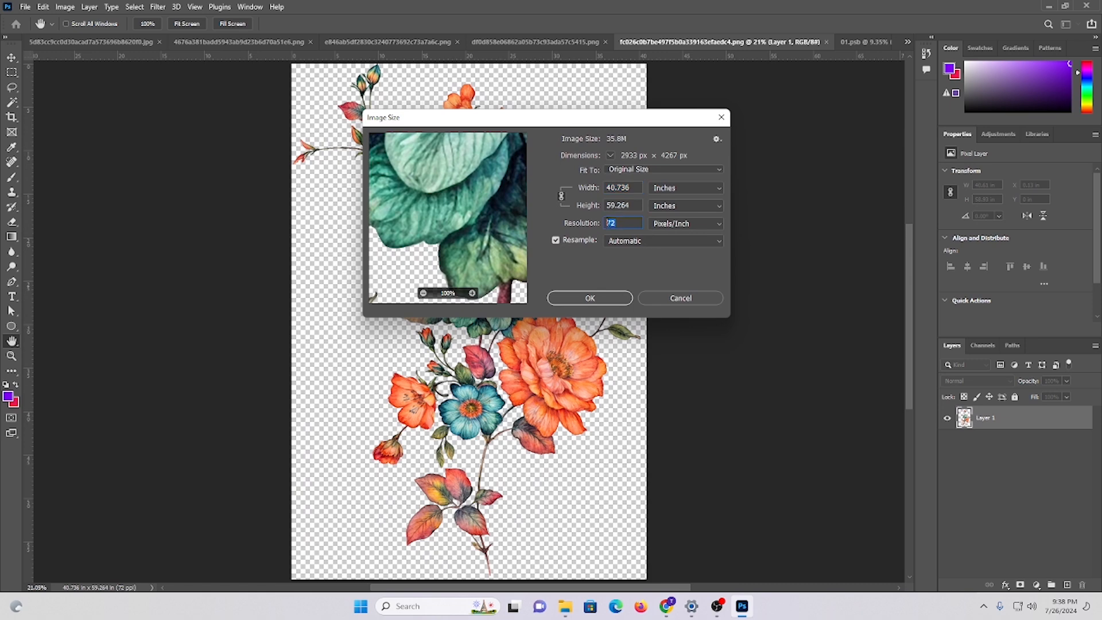
pyautogui.write('200')
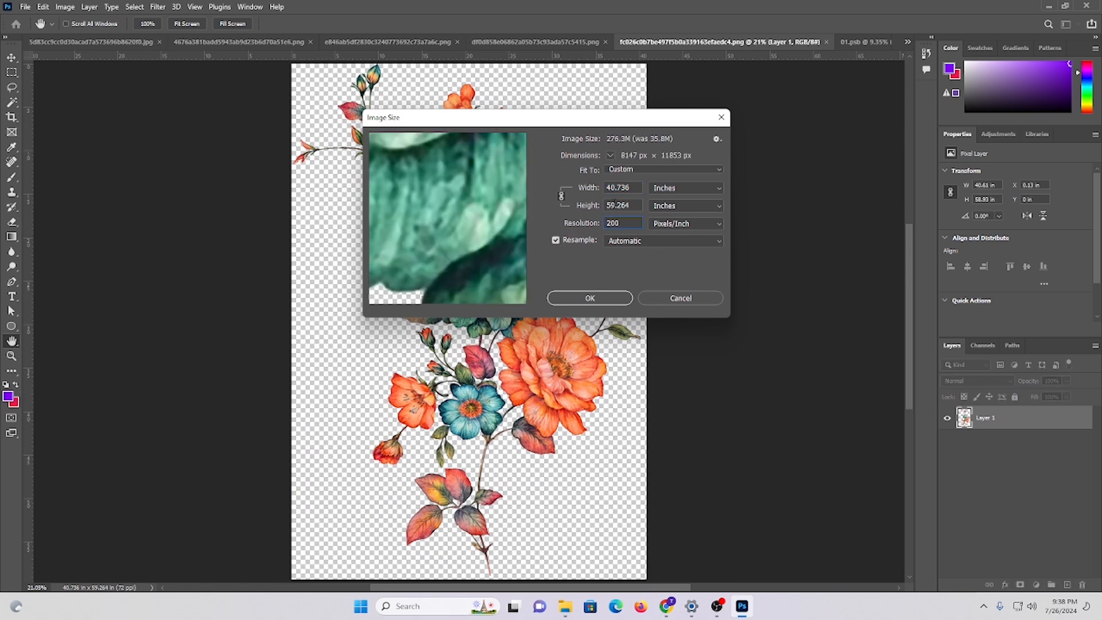
pyautogui.write('10')
pyautogui.press('Return')
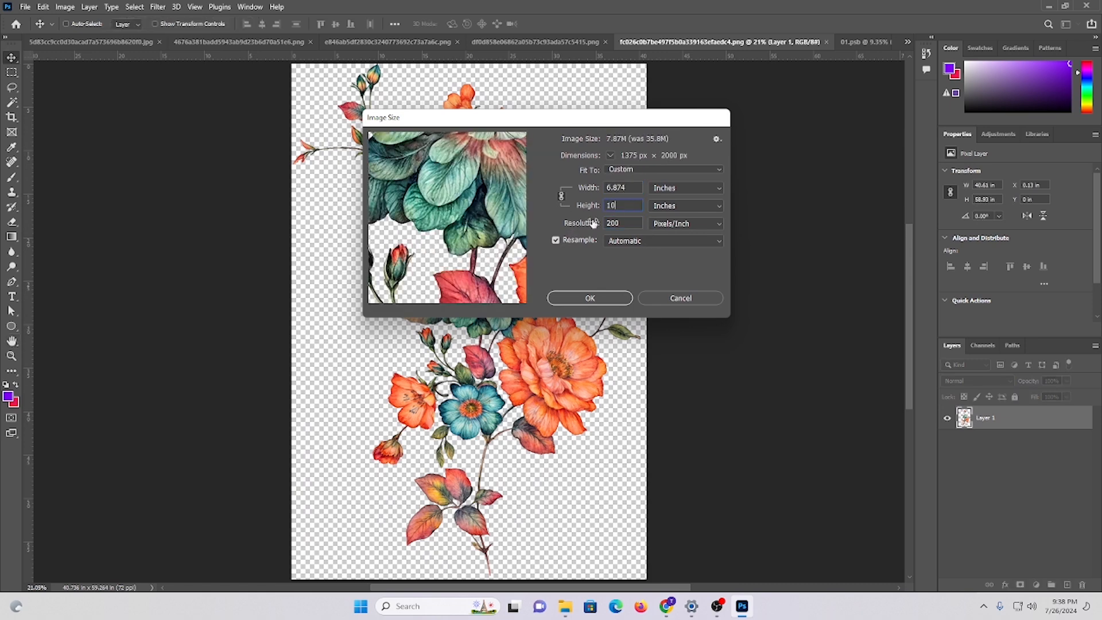
pyautogui.hotkey('ctrl', '0')
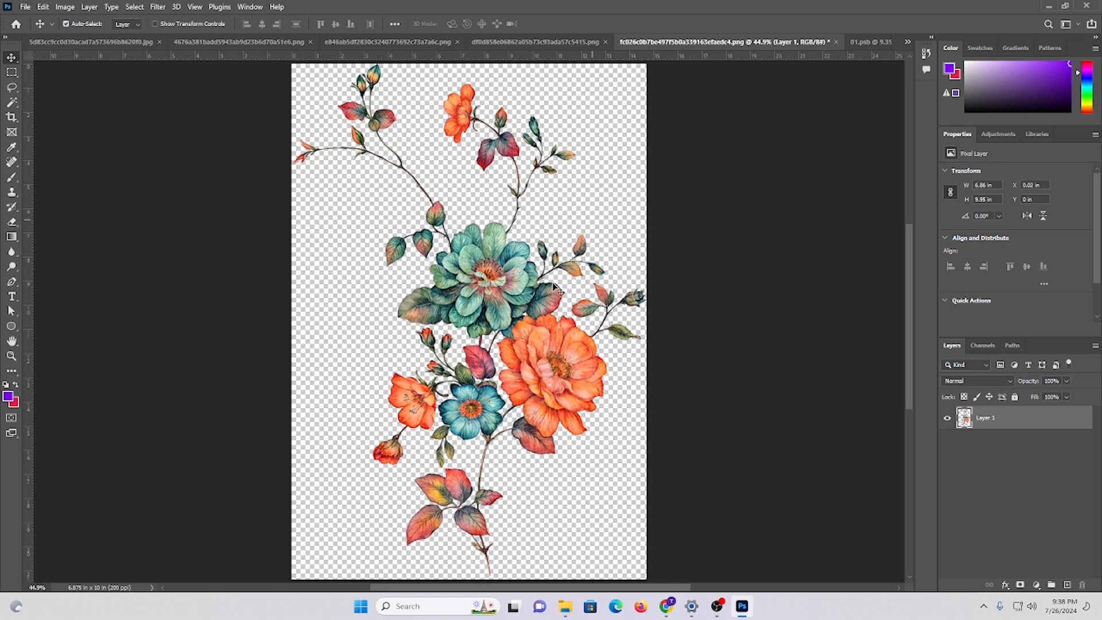
# - Duplicate the flower layer and set the copy's blend mode to Soft Light
pyautogui.hotkey('ctrl', 'j')
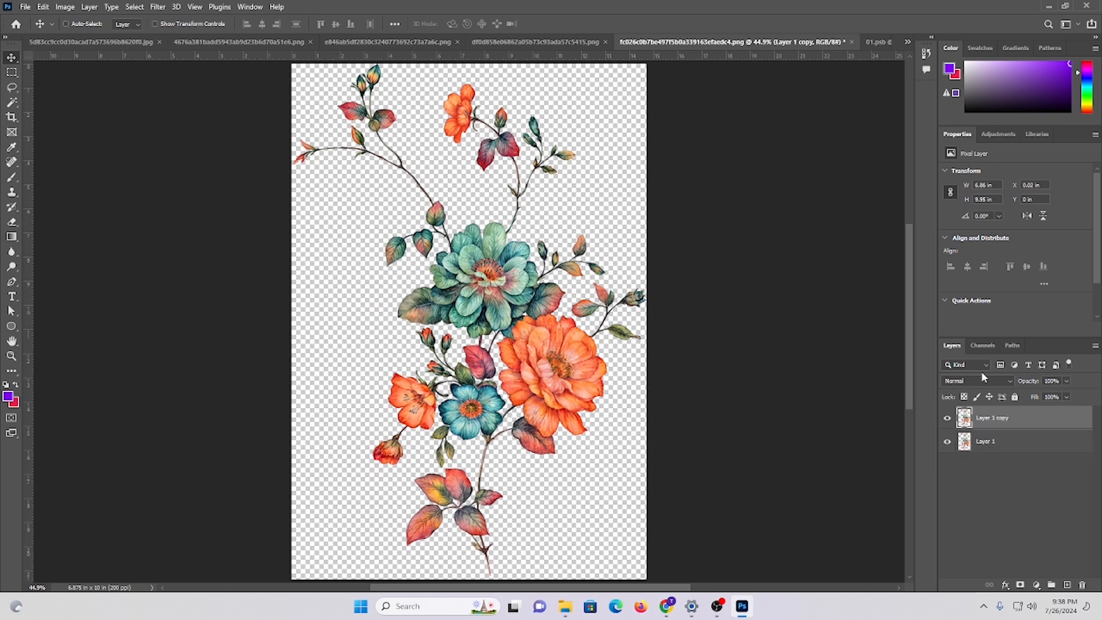
pyautogui.click(981, 367)
pyautogui.click(971, 377)
pyautogui.click(966, 383)
pyautogui.click(967, 453)
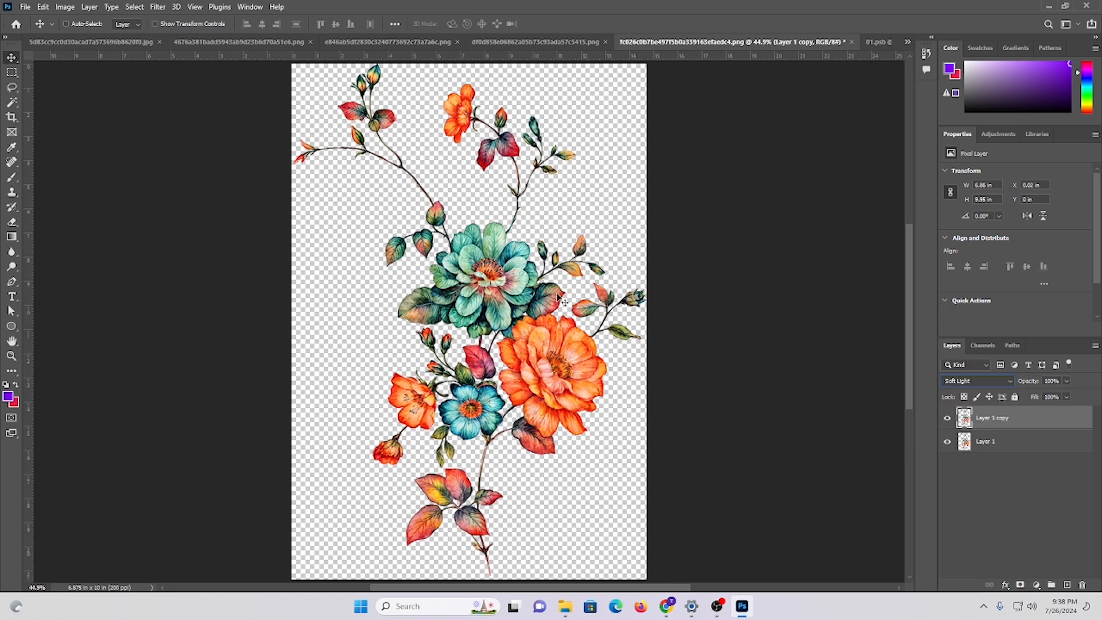
# - Apply the Texturizer filter with Canvas texture, 200% scaling and relief 1 to the Soft Light copy, and merge it with the original layer
pyautogui.click(157, 6)
pyautogui.click(221, 76)
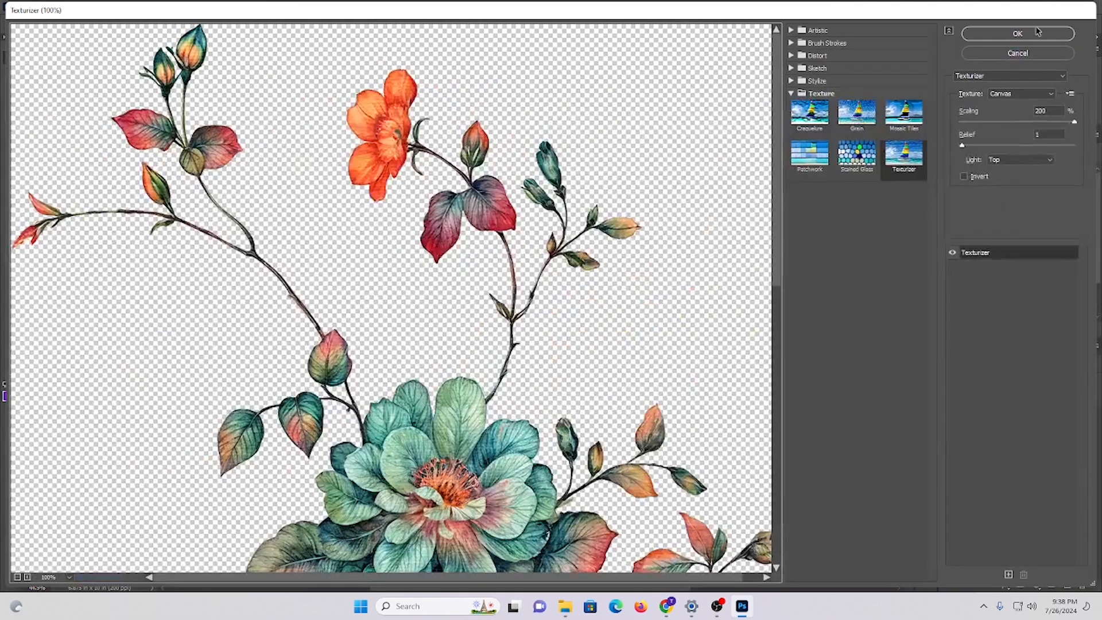
pyautogui.click(1038, 32)
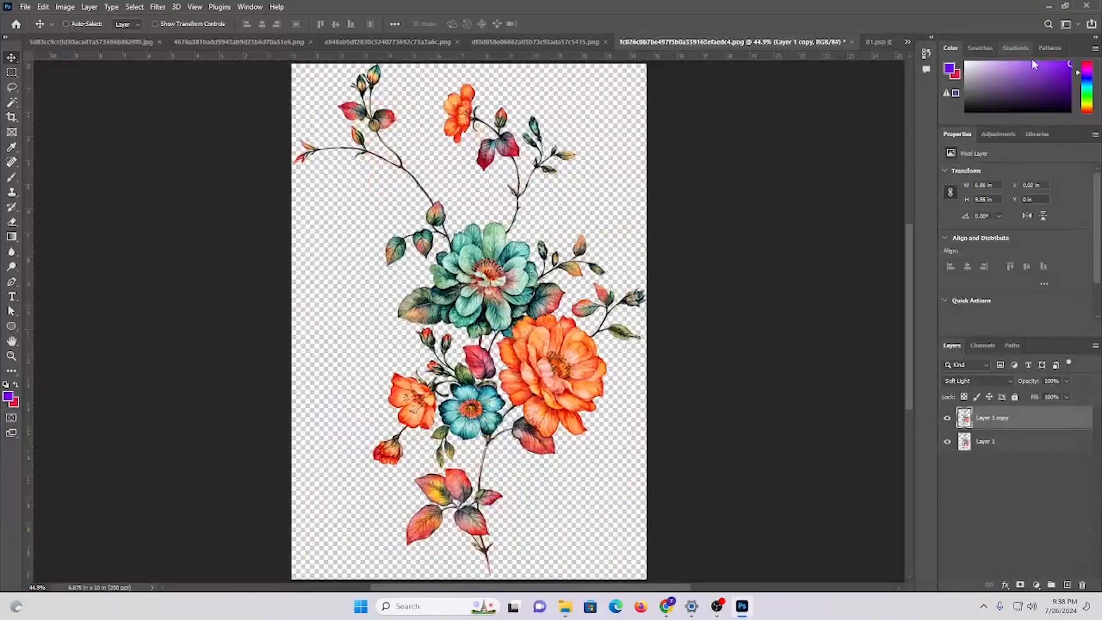
pyautogui.keyDown('shift'); pyautogui.click(999, 439); pyautogui.keyUp('shift')
pyautogui.hotkey('ctrl', 'e')
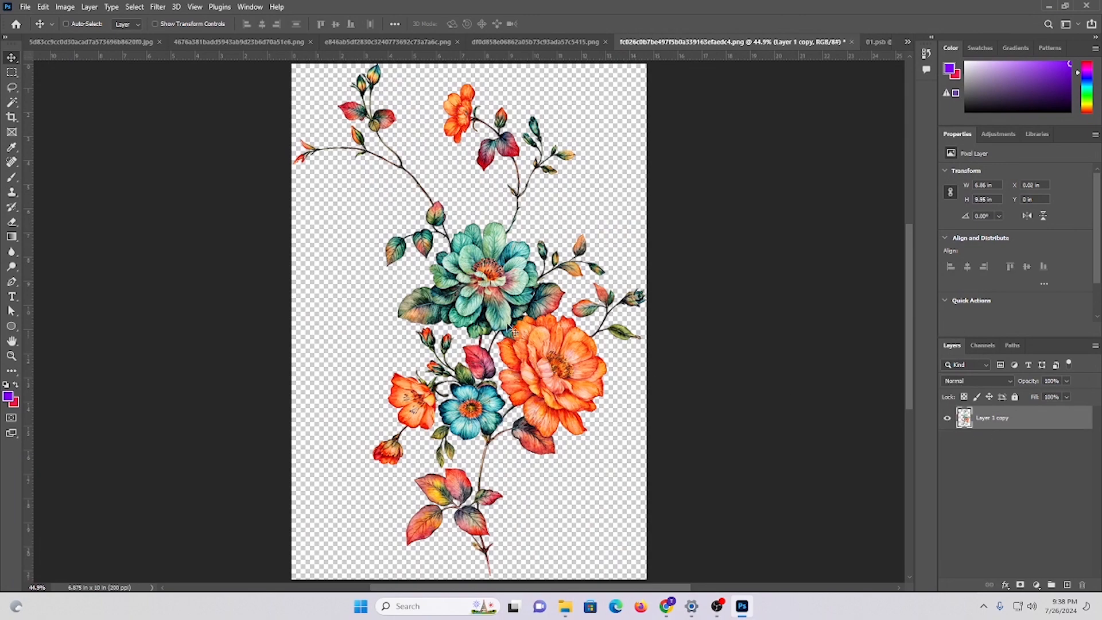
pyautogui.scroll(5, 513, 330)
pyautogui.scroll(-2, 513, 310)
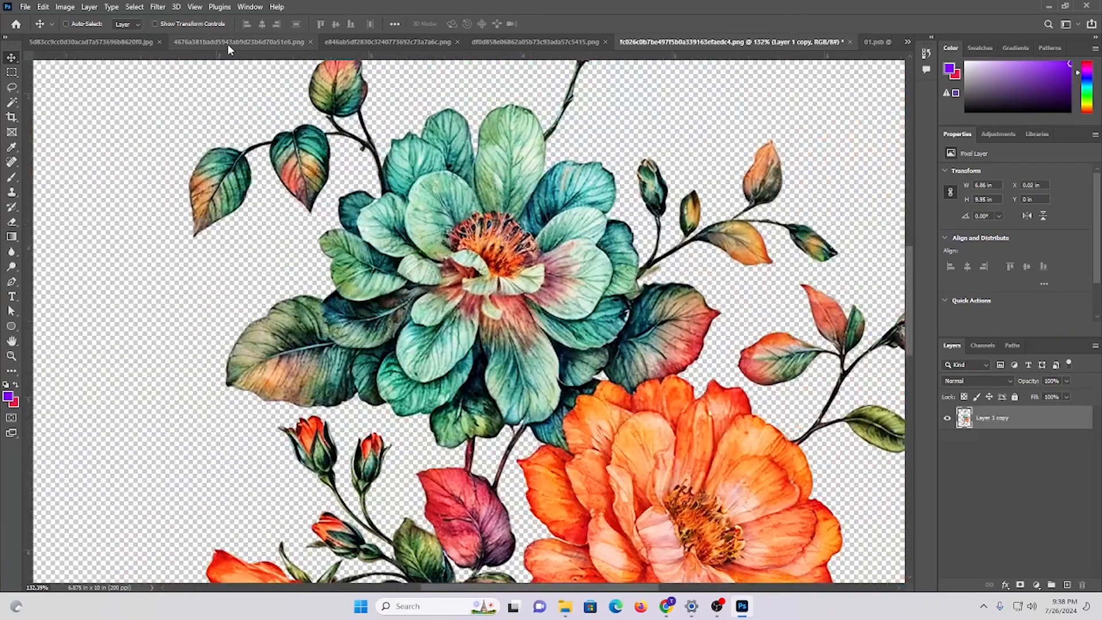
# - Apply the Oil Paint filter to the merged flower layer with reduced Stylization and Bristle Detail
pyautogui.click(157, 7)
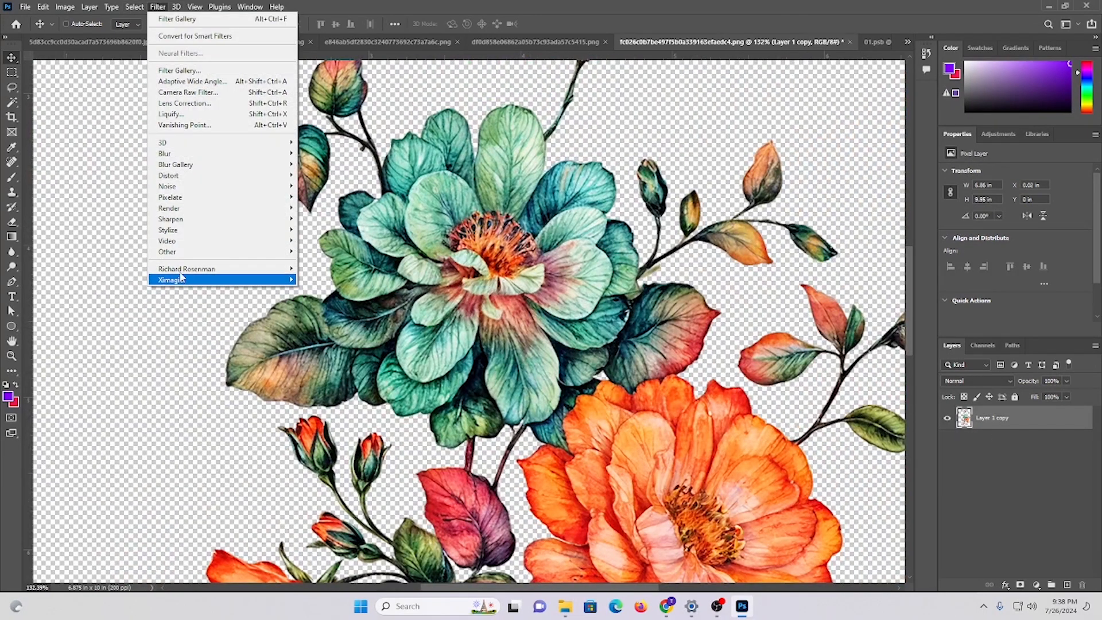
pyautogui.moveTo(182, 240)
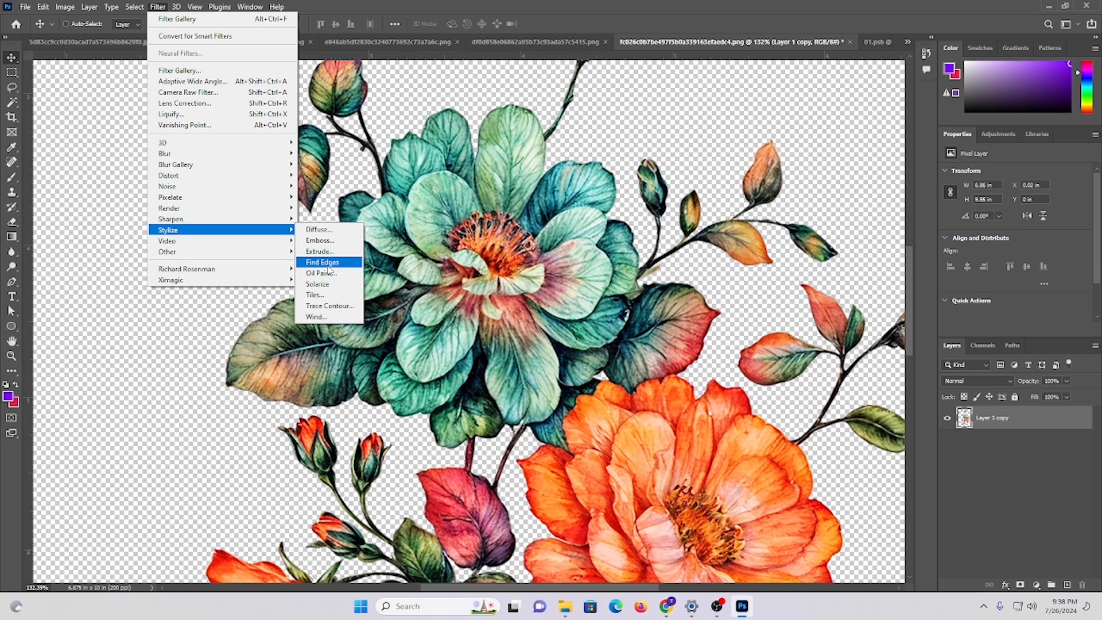
pyautogui.click(321, 274)
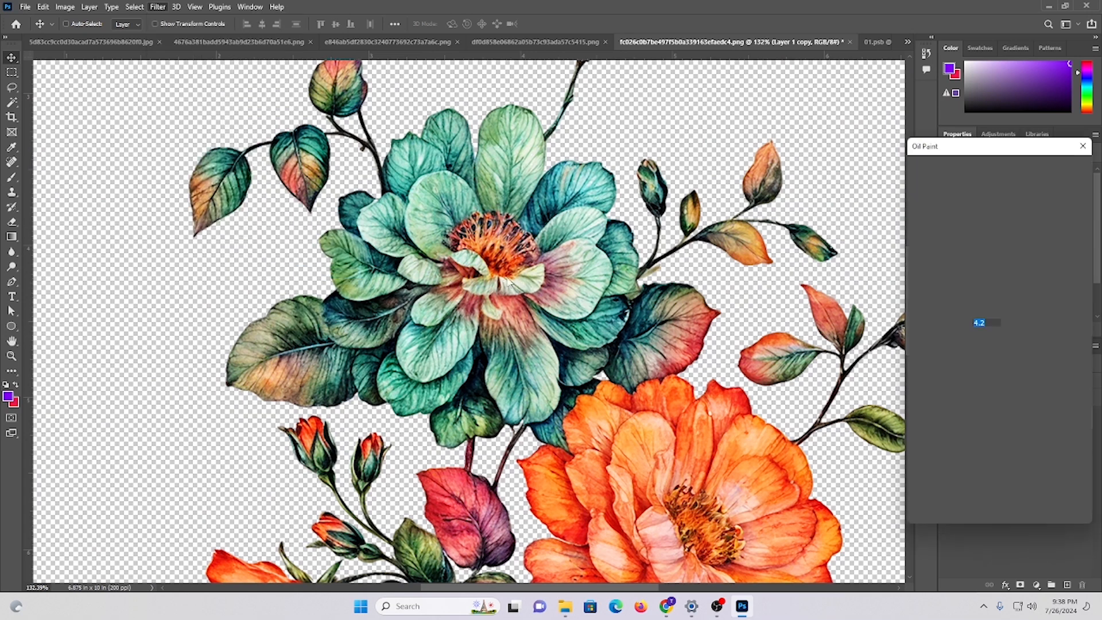
pyautogui.hotkey('ctrl', '0')
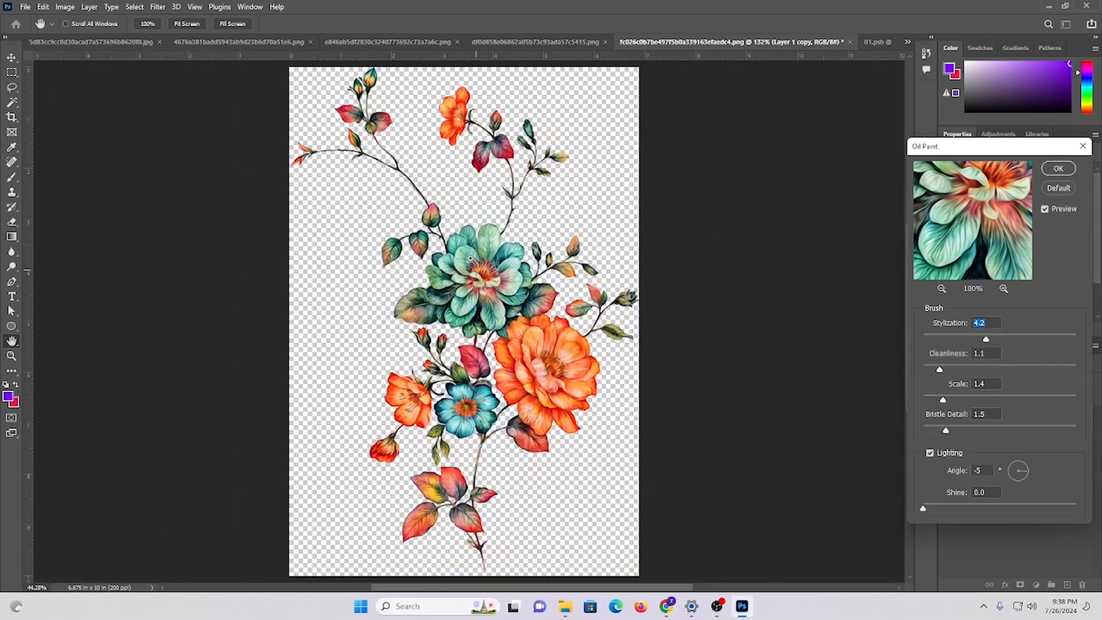
pyautogui.moveTo(471, 258); pyautogui.dragTo(506, 317)
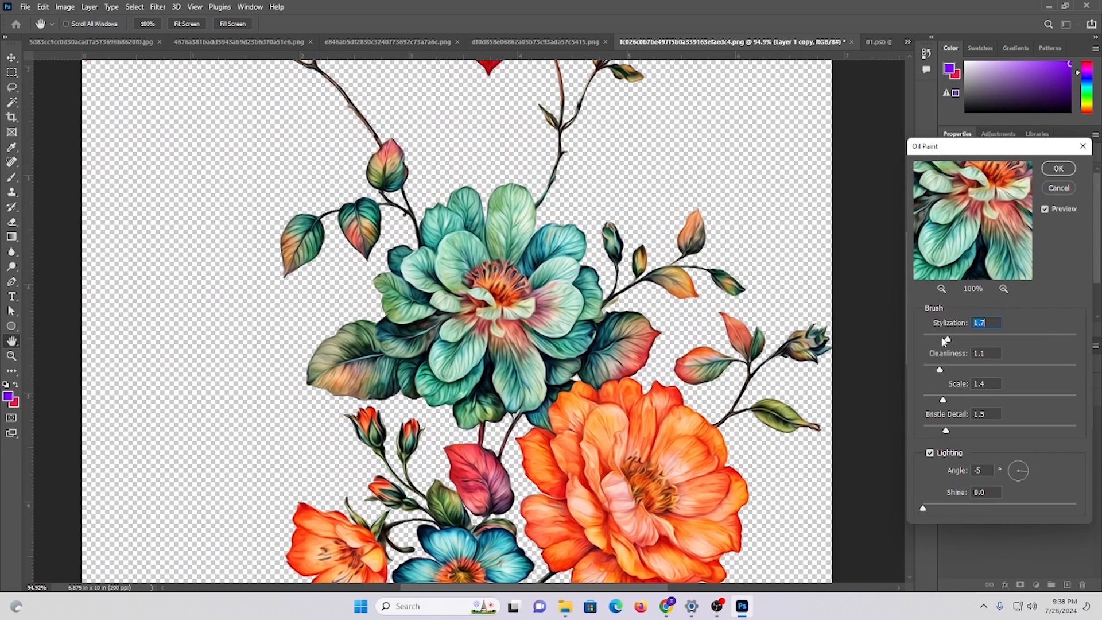
pyautogui.click(931, 428)
pyautogui.click(935, 338)
pyautogui.click(1058, 169)
pyautogui.press('v')
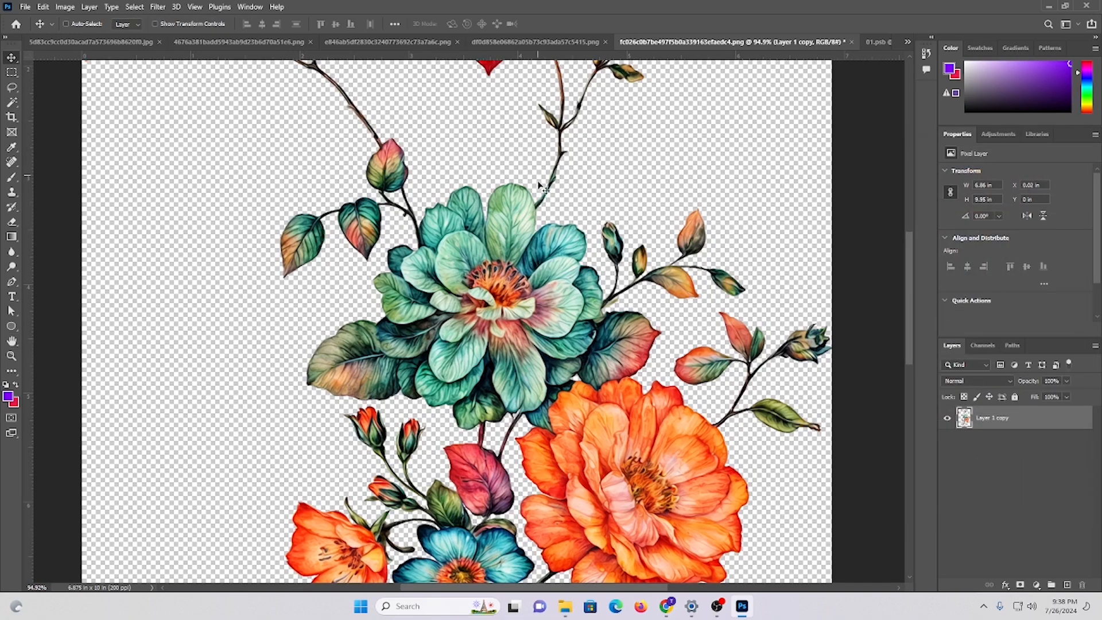
pyautogui.scroll(-1, 541, 190)
pyautogui.hotkey('ctrl', '0')
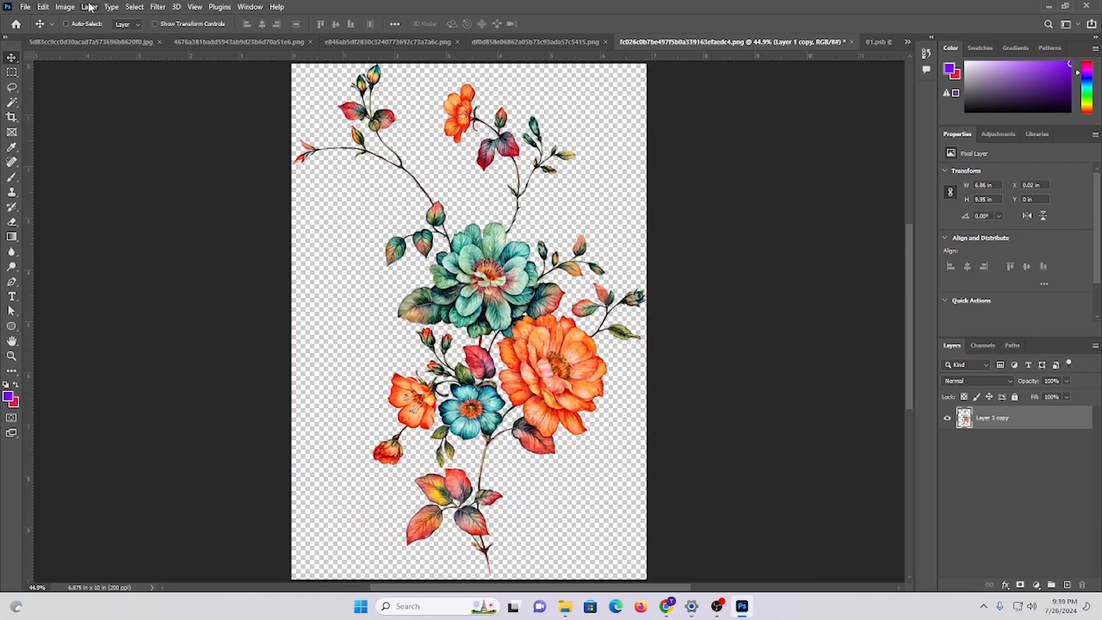
# - Switch to the 01.psb design and paste the textured teal-and-orange flower into it
pyautogui.click(100, 43)
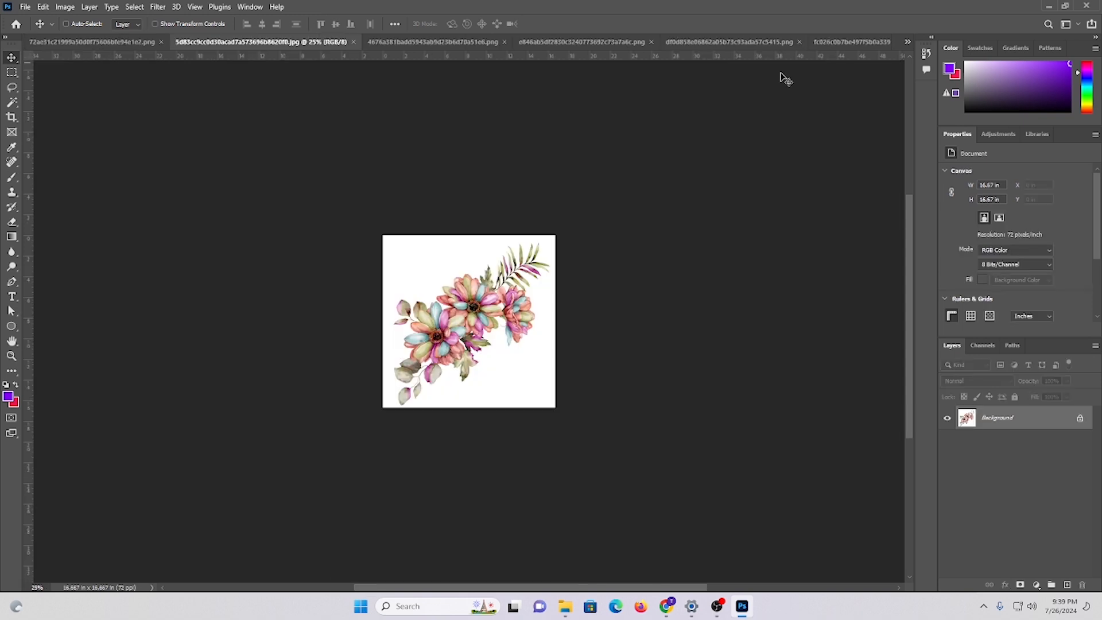
pyautogui.click(909, 42)
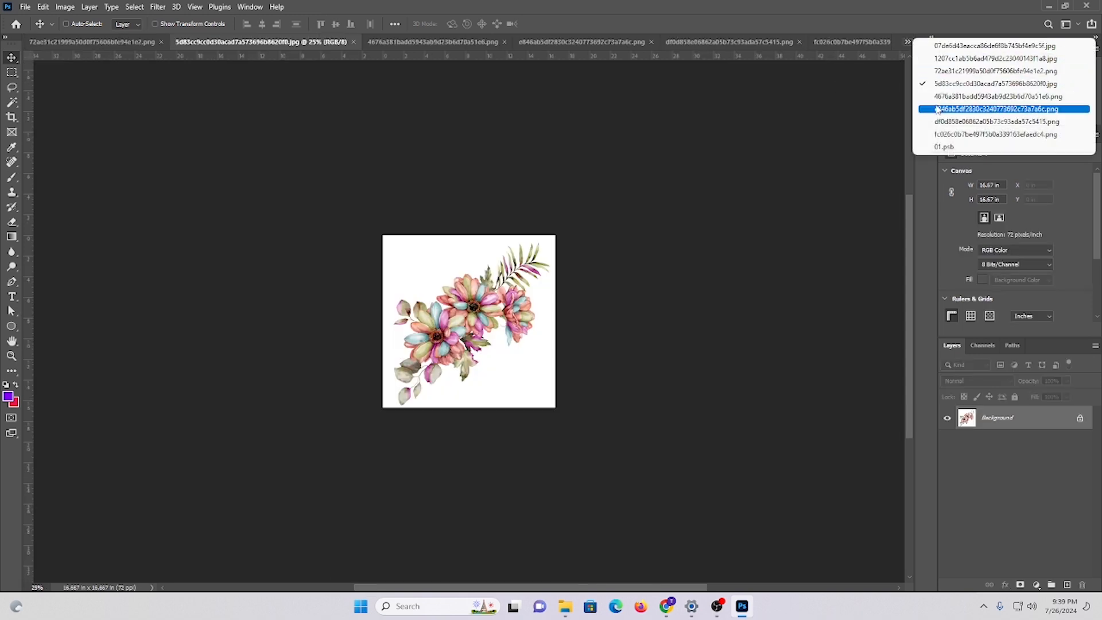
pyautogui.click(946, 147)
pyautogui.scroll(-2, 497, 213)
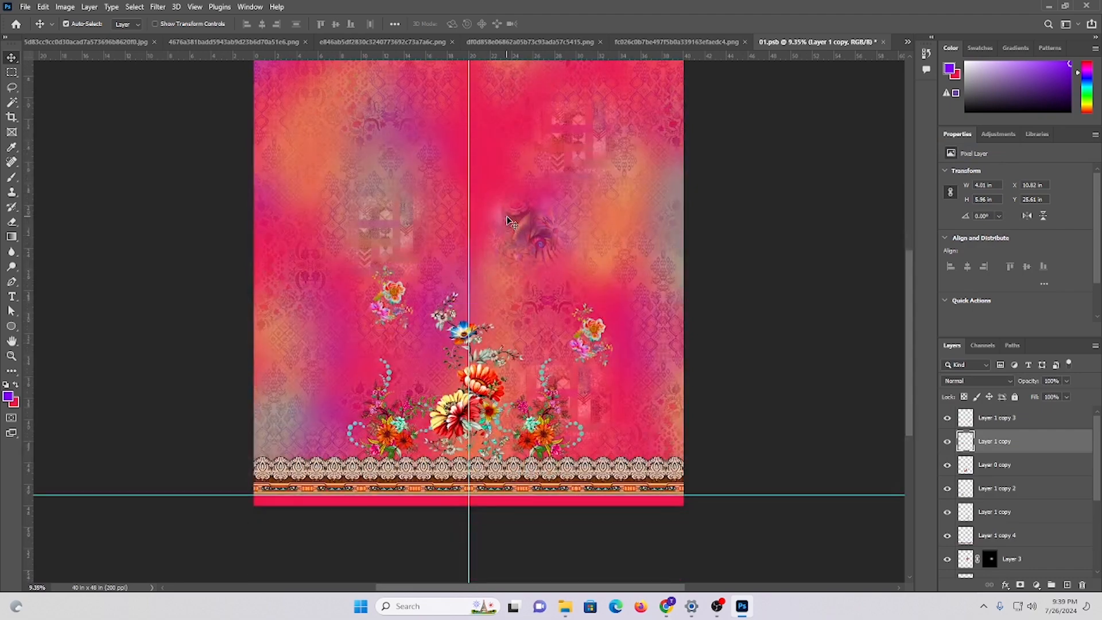
pyautogui.press('ctrl')
pyautogui.hotkey('ctrl', 'v')
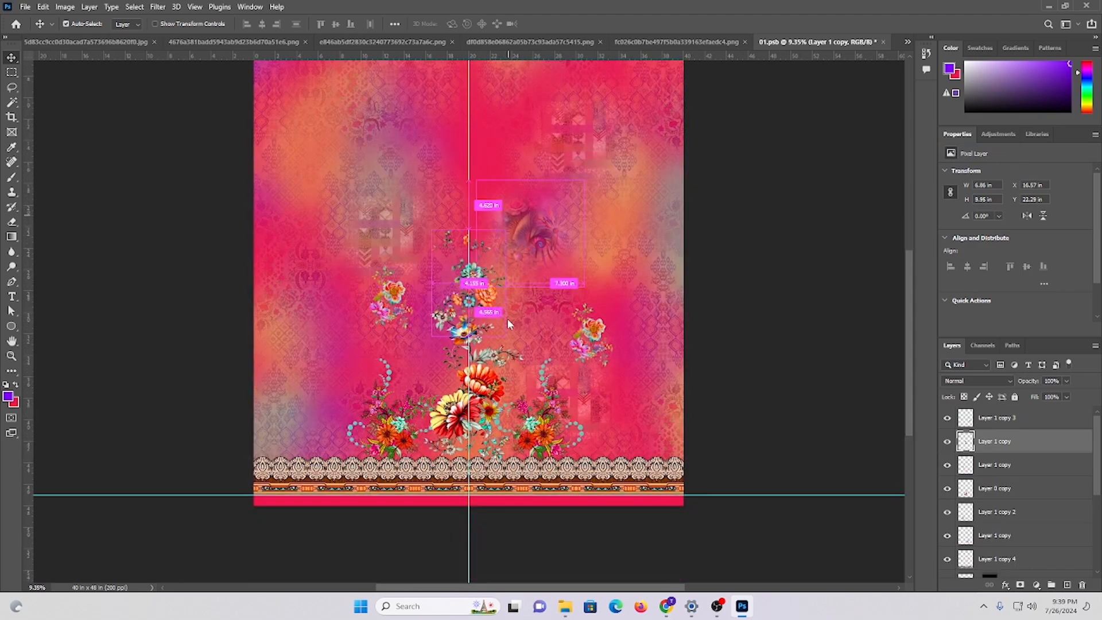
# - Move the pasted flower beside the left half of the central bouquet, at about X 11.7 in, Y 29.6 in
pyautogui.moveTo(485, 314); pyautogui.dragTo(546, 324)
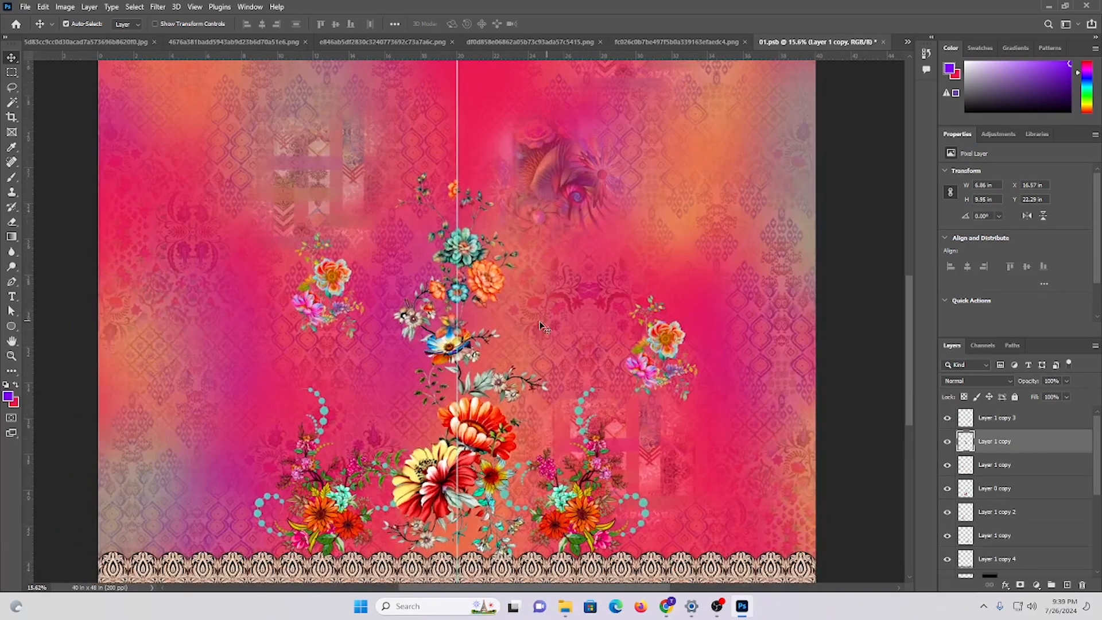
pyautogui.moveTo(523, 245); pyautogui.dragTo(434, 369)
pyautogui.scroll(-3, 502, 304)
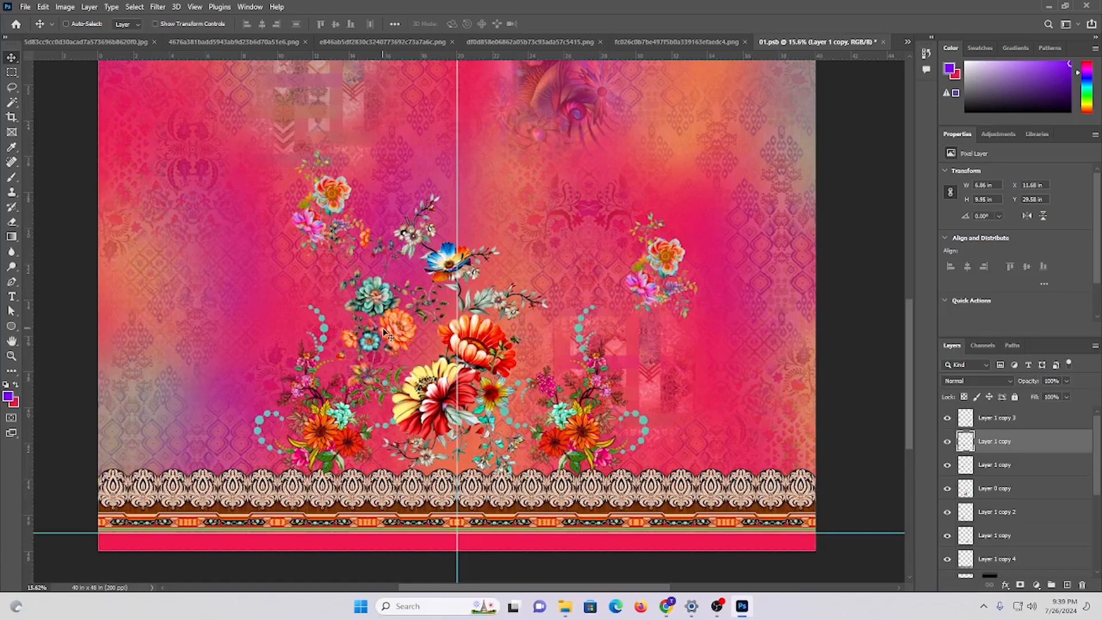
# - Duplicate the teal-and-orange flower to the other side of the vertical centre guide and flip the copy horizontally
pyautogui.moveTo(458, 286); pyautogui.dragTo(384, 356)
pyautogui.keyDown('alt'); pyautogui.keyDown('shift'); pyautogui.moveTo(311, 380); pyautogui.dragTo(495, 326); pyautogui.keyUp('shift'); pyautogui.keyUp('alt')
pyautogui.moveTo(510, 354); pyautogui.dragTo(515, 322)
pyautogui.hotkey('ctrl', 't')
pyautogui.rightClick(511, 317)
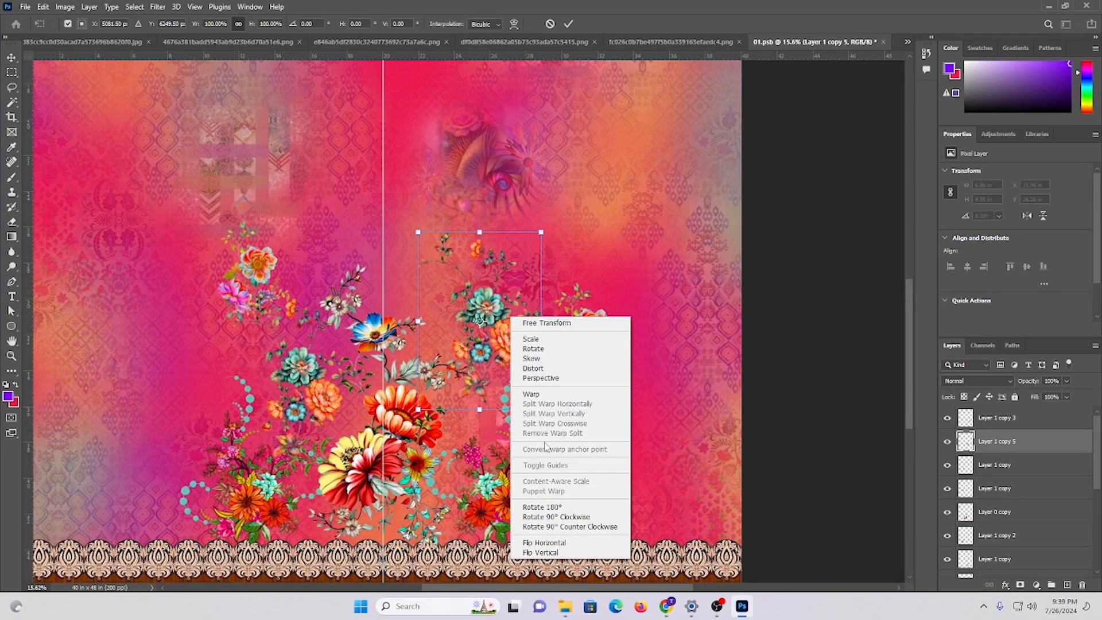
pyautogui.click(541, 543)
# - Raise the flipped flower copy to the upper right of the central bouquet and scale it down to about 5.9 by 8.6 in
pyautogui.moveTo(486, 329); pyautogui.dragTo(493, 306)
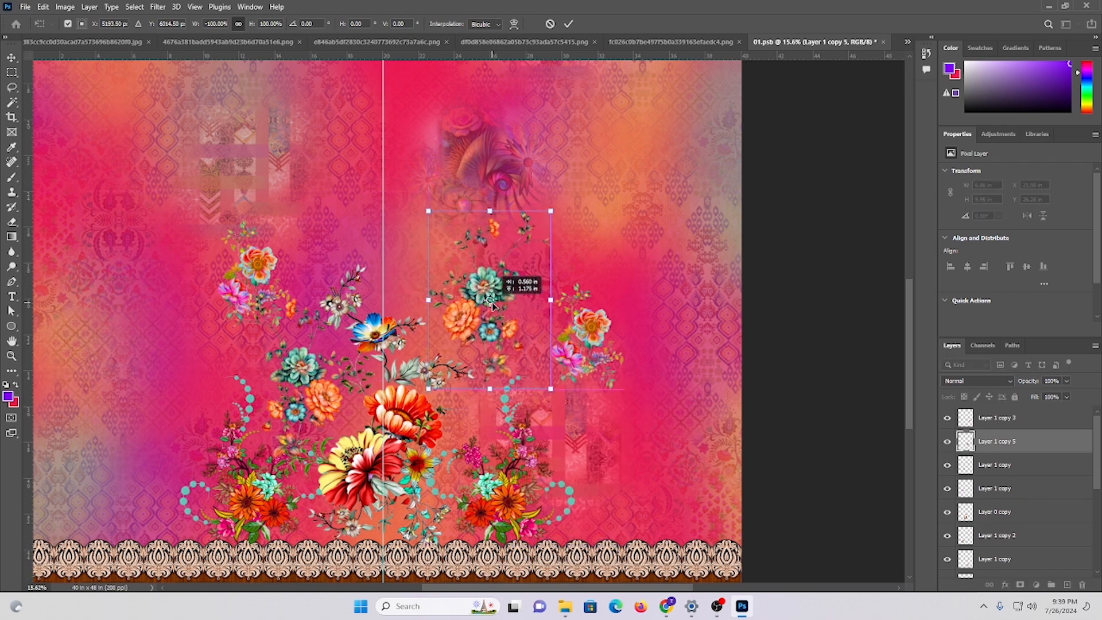
pyautogui.moveTo(491, 210)
pyautogui.mouseDown()
pyautogui.moveTo(489, 227)
pyautogui.moveTo(510, 217)
pyautogui.mouseUp()
pyautogui.press('Return')
# - Reposition the small orange-and-pink bouquet right of the centre guide to about X 28.2 in, Y 29.8 in
pyautogui.scroll(-3, 494, 270)
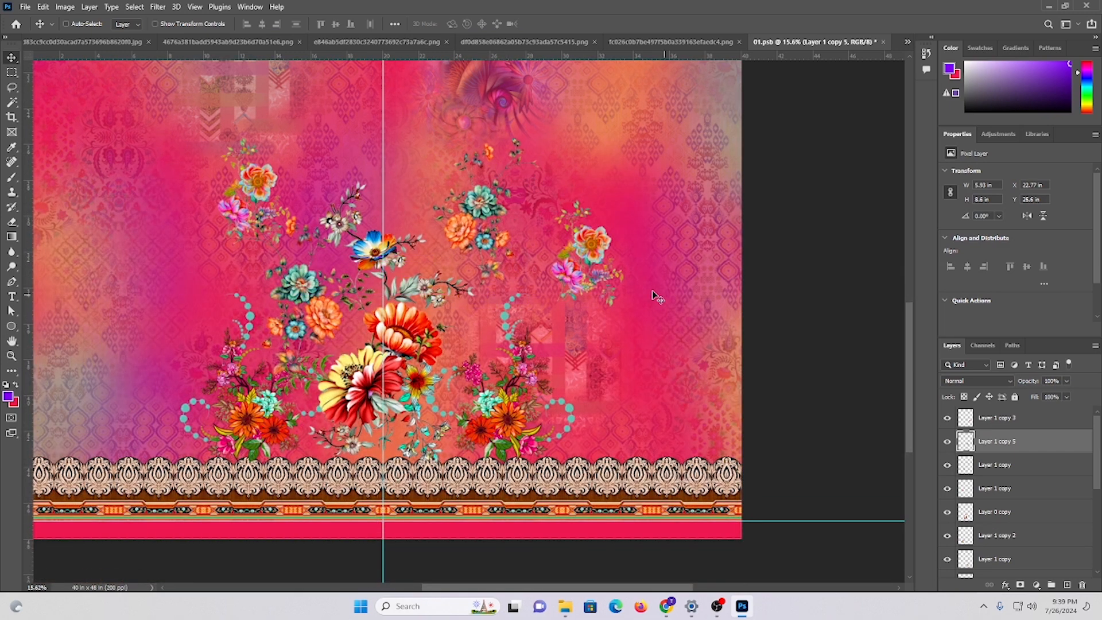
pyautogui.moveTo(599, 251); pyautogui.dragTo(623, 393)
pyautogui.moveTo(609, 329); pyautogui.dragTo(640, 344)
pyautogui.moveTo(639, 396); pyautogui.dragTo(602, 295)
pyautogui.press('ctrl')
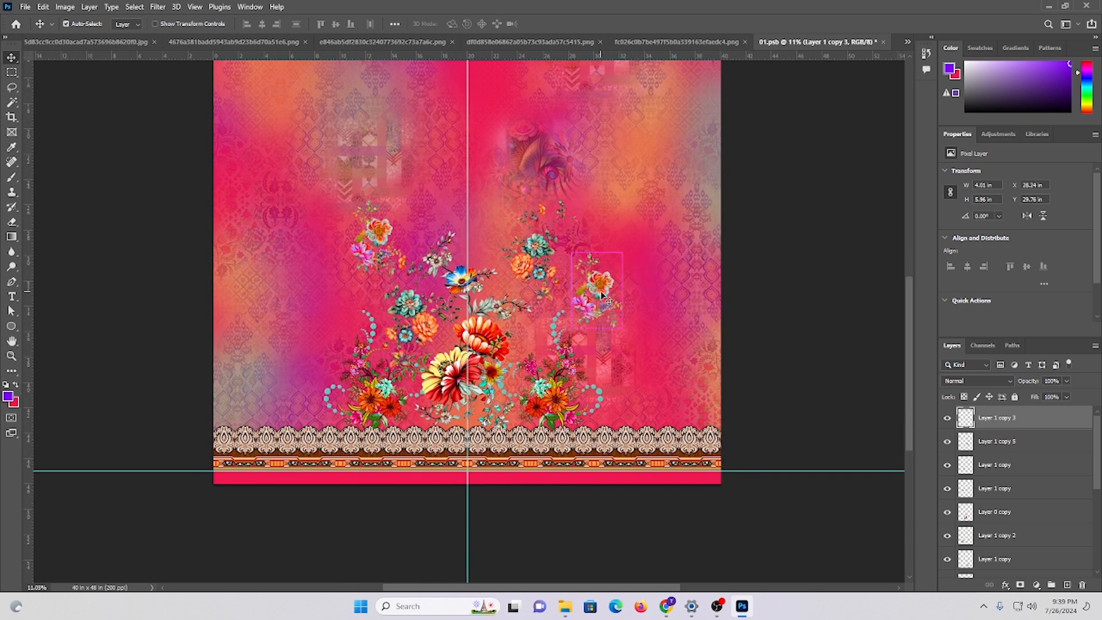
# - Move the small orange-and-pink sprays: the right-hand one to about X 29.4, Y 29.09 in, the left-hand one to about X 11.86, Y 22.67 in
pyautogui.moveTo(378, 238); pyautogui.dragTo(391, 173)
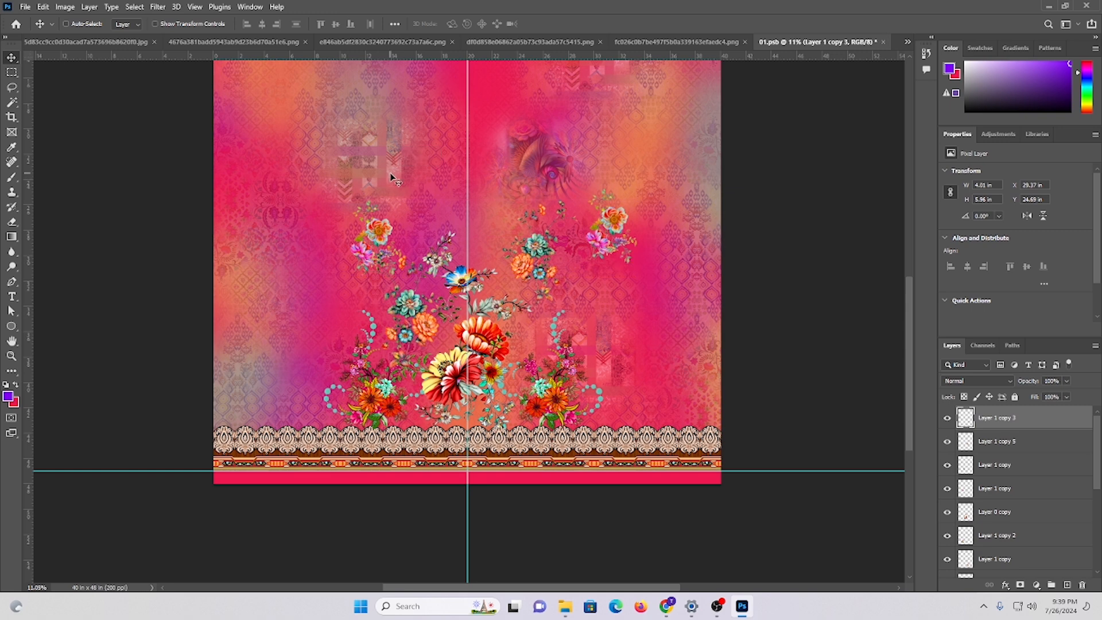
pyautogui.moveTo(632, 233); pyautogui.dragTo(624, 322)
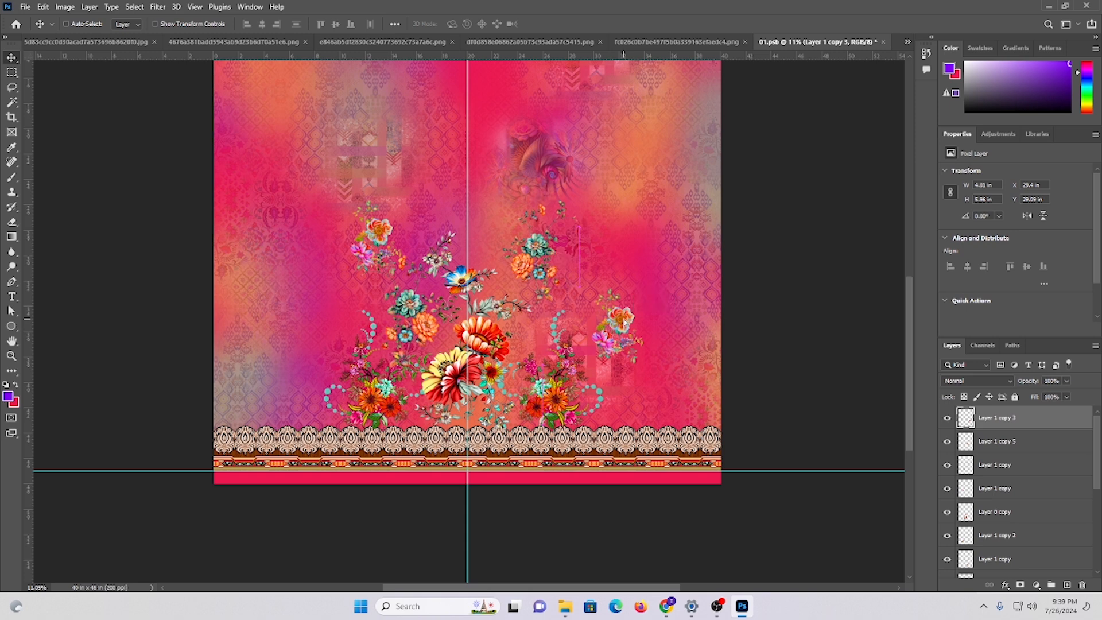
pyautogui.keyDown('ctrl'); pyautogui.click(379, 235); pyautogui.keyUp('ctrl')
pyautogui.moveTo(396, 185)
pyautogui.mouseDown()
pyautogui.moveTo(403, 211)
pyautogui.moveTo(388, 199)
pyautogui.mouseUp()
pyautogui.scroll(2, 618, 266)
pyautogui.hotkey('ctrl', '0')
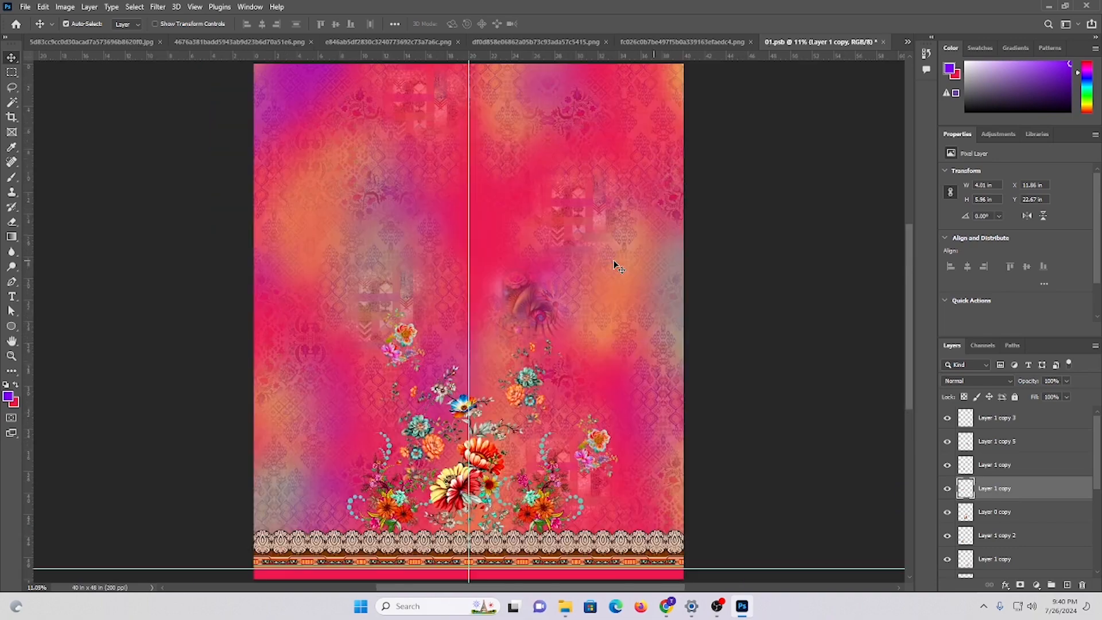
# - Nudge the teal-and-orange floral spray right of the centre guide slightly upward
pyautogui.scroll(-3, 500, 265)
pyautogui.moveTo(421, 439); pyautogui.dragTo(449, 439)
pyautogui.keyDown('ctrl'); pyautogui.click(595, 221); pyautogui.keyUp('ctrl')
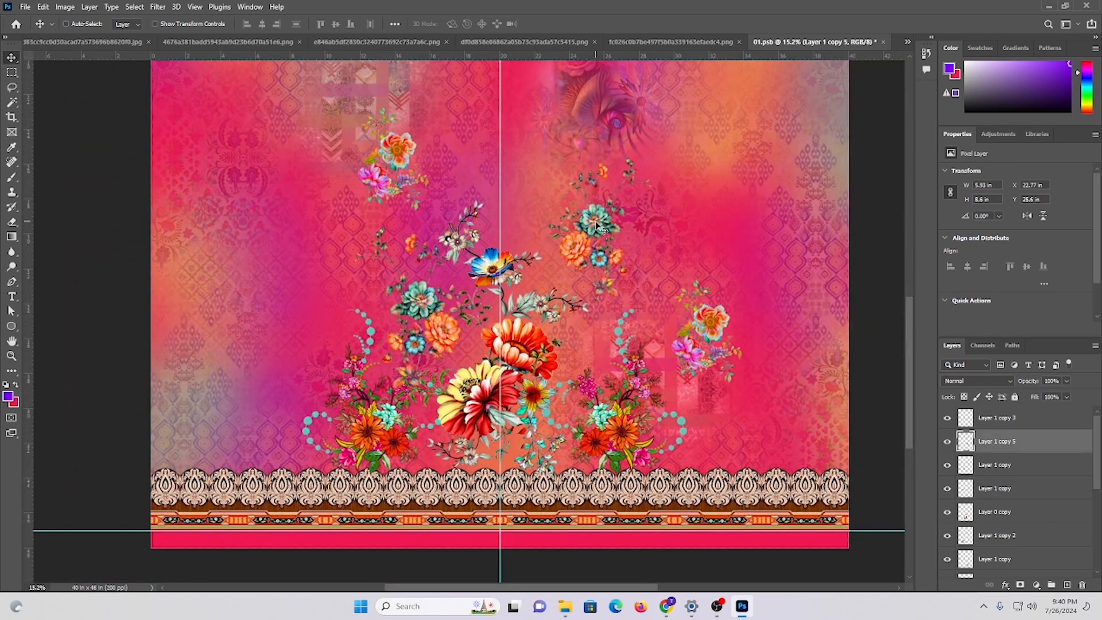
pyautogui.moveTo(596, 221); pyautogui.dragTo(596, 217)
# - Enlarge the orange-flower bouquet right of the centre guide to about 10.2 by 11.62 in
pyautogui.scroll(-1, 675, 363)
pyautogui.keyDown('ctrl'); pyautogui.click(631, 396); pyautogui.keyUp('ctrl')
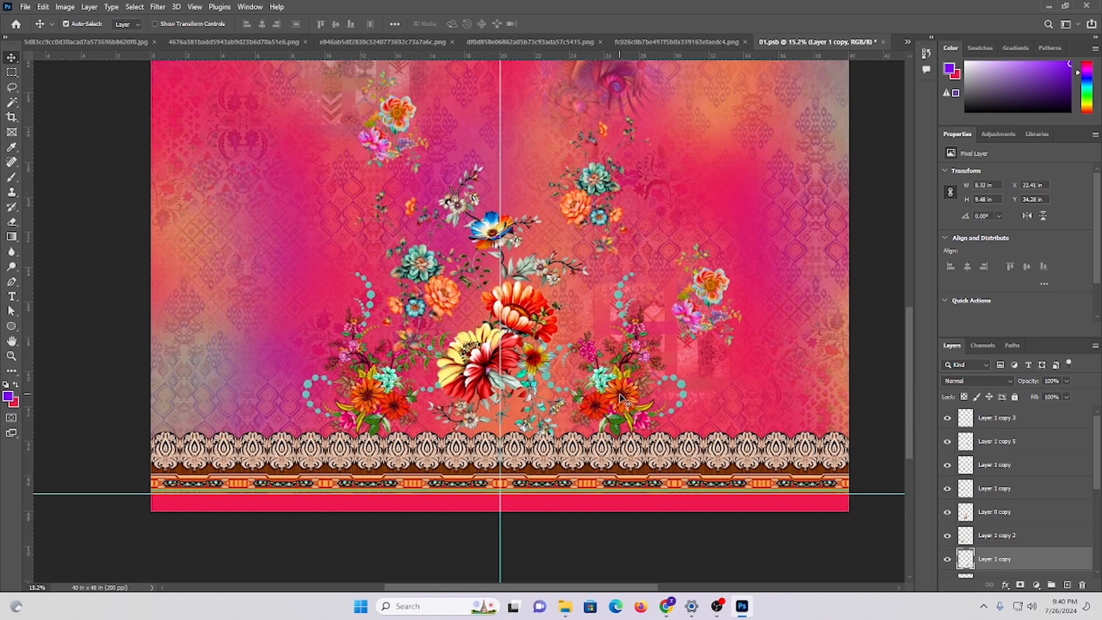
pyautogui.hotkey('ctrl', 't')
pyautogui.moveTo(614, 273); pyautogui.dragTo(612, 231)
pyautogui.press('Return')
# - Undo and redo the right bouquet's enlargement to compare its size with the rest of the composition
pyautogui.scroll(2, 591, 281)
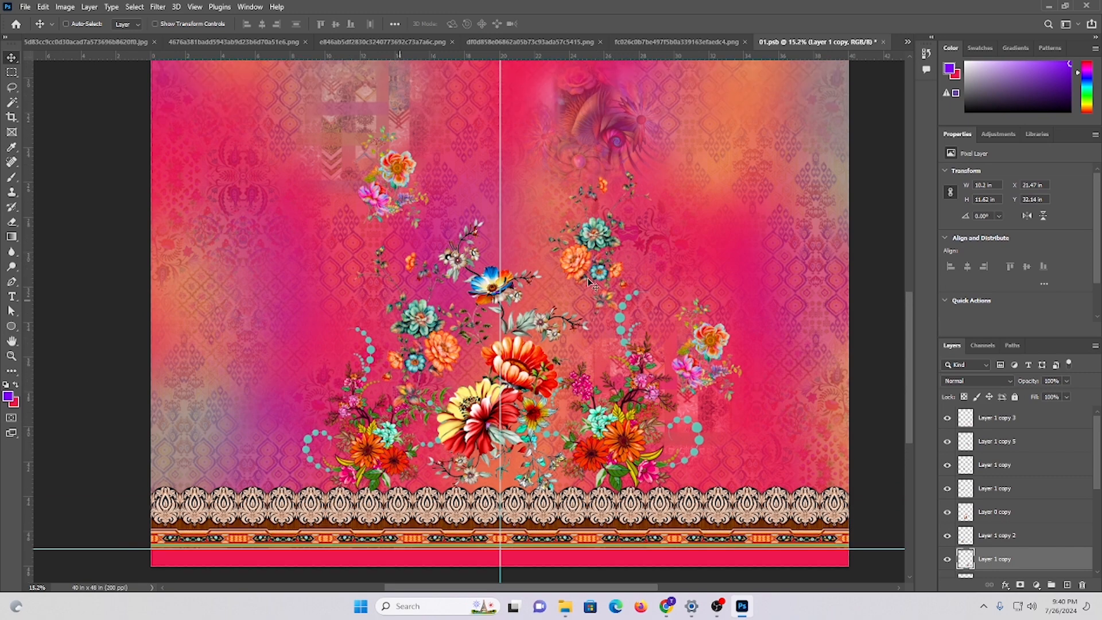
pyautogui.scroll(-4, 579, 284)
pyautogui.scroll(3, 580, 284)
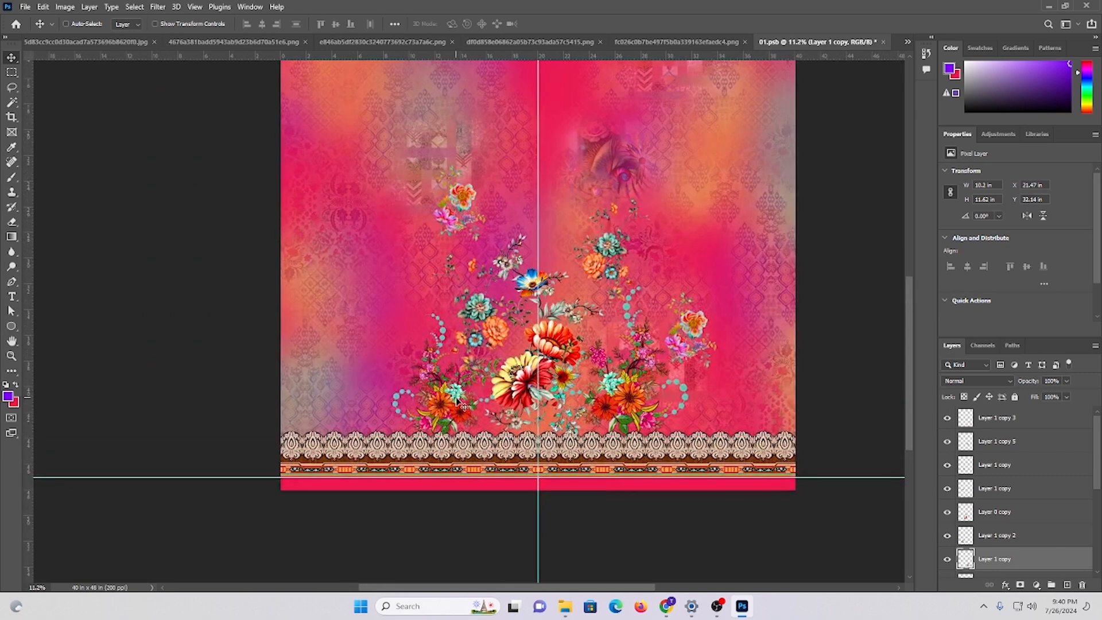
pyautogui.press('ctrl')
pyautogui.hotkey('ctrl', 'space')
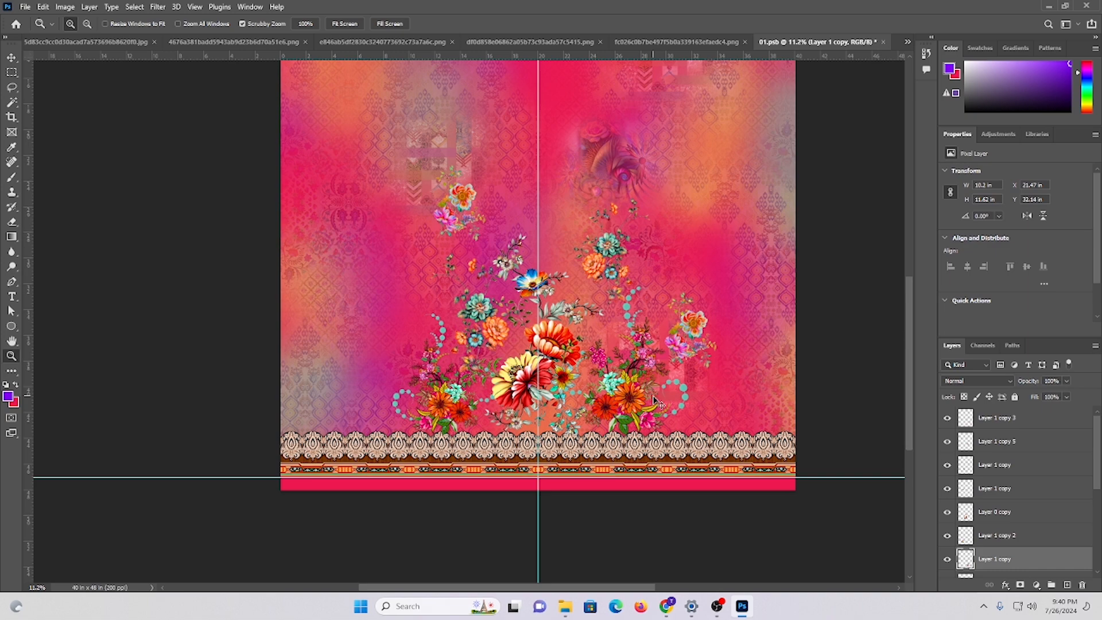
pyautogui.hotkey('ctrl', 'z')
pyautogui.scroll(-3, 703, 356)
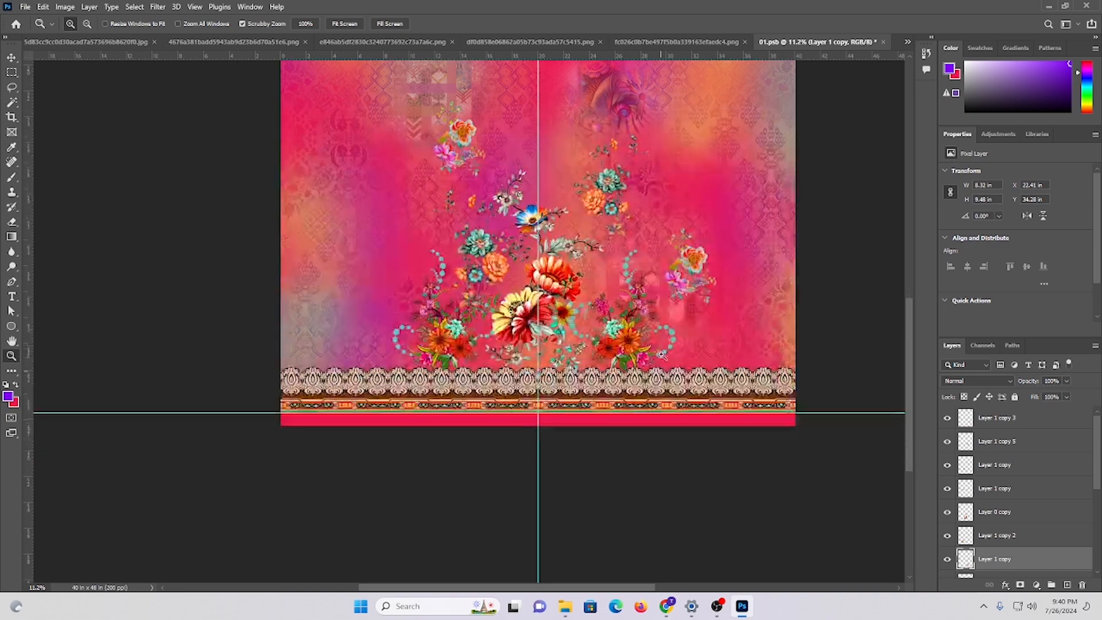
pyautogui.moveTo(661, 295); pyautogui.dragTo(488, 318)
pyautogui.hotkey('ctrl', 'shift', 'z')
pyautogui.scroll(1, 487, 319)
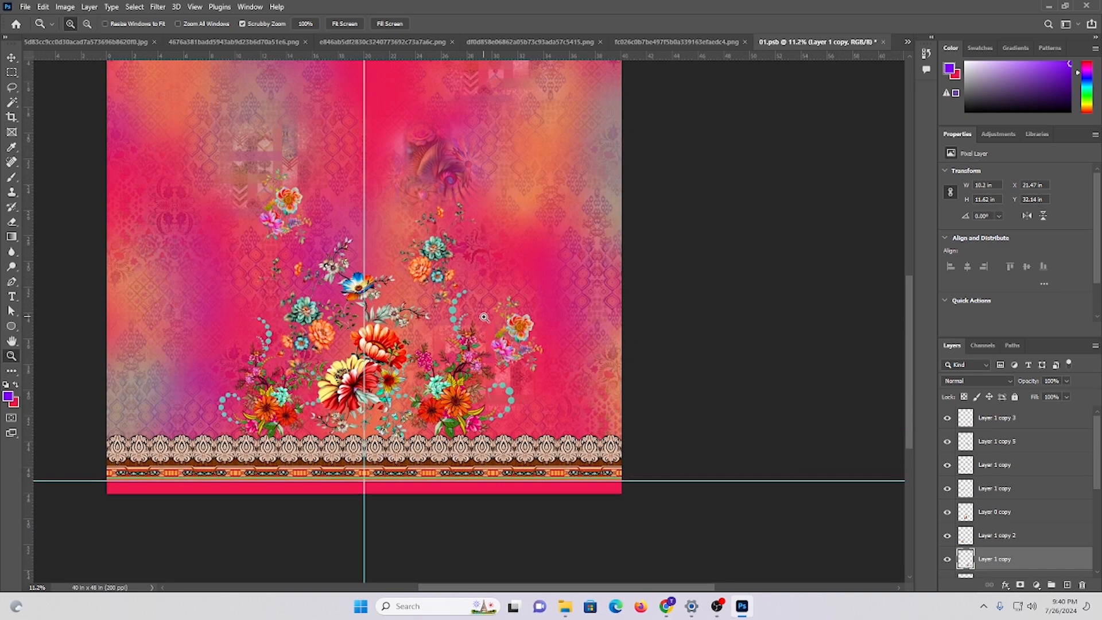
pyautogui.moveTo(379, 362); pyautogui.dragTo(411, 459)
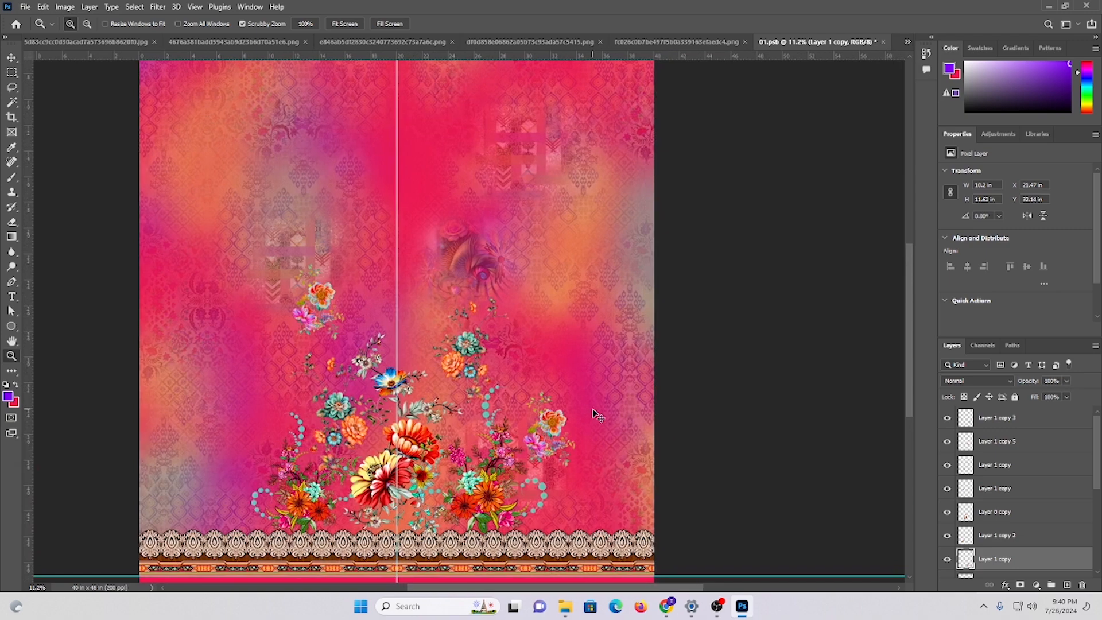
# - Scale the right orange-flower bouquet down to about 9.83 by 11.2 in
pyautogui.hotkey('ctrl', 't')
pyautogui.moveTo(481, 386); pyautogui.dragTo(480, 392)
pyautogui.press('Return')
pyautogui.scroll(-2, 593, 382)
pyautogui.scroll(-2, 593, 382)
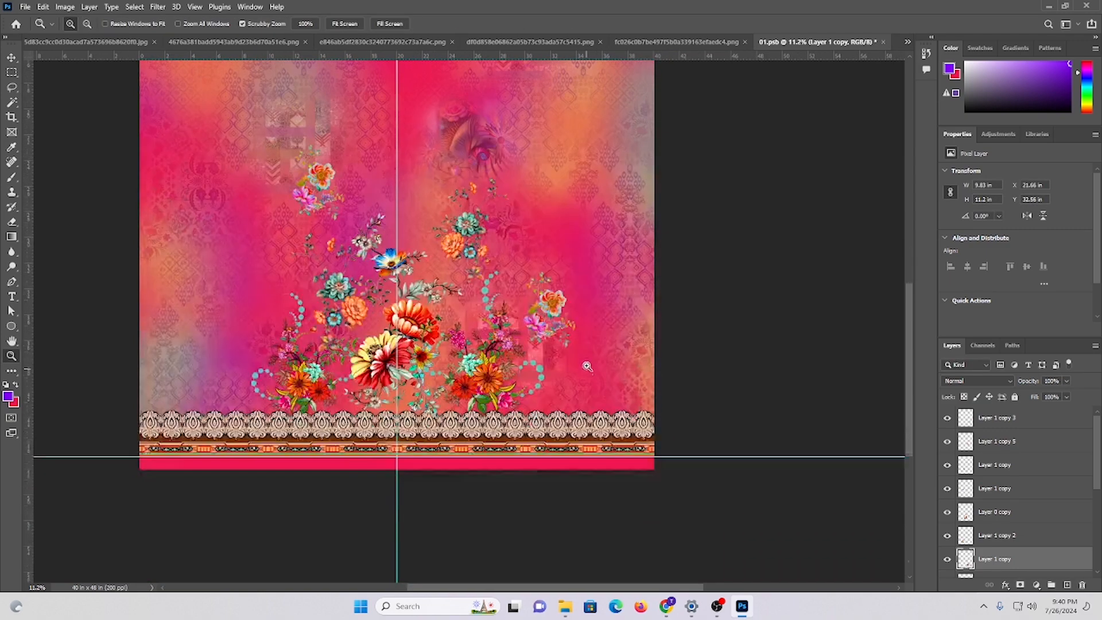
pyautogui.moveTo(531, 314); pyautogui.dragTo(462, 345)
pyautogui.moveTo(482, 299); pyautogui.dragTo(509, 373)
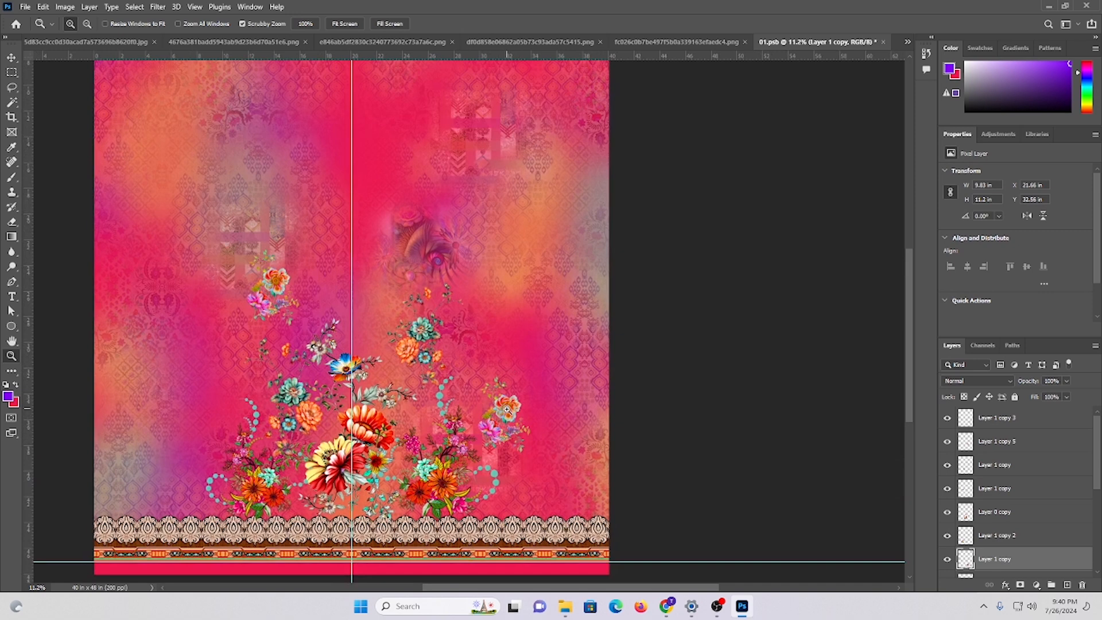
# - Shrink the small orange-and-pink spray beside the right bouquet to about 3.17 by 4.7 in
pyautogui.click(15, 57)
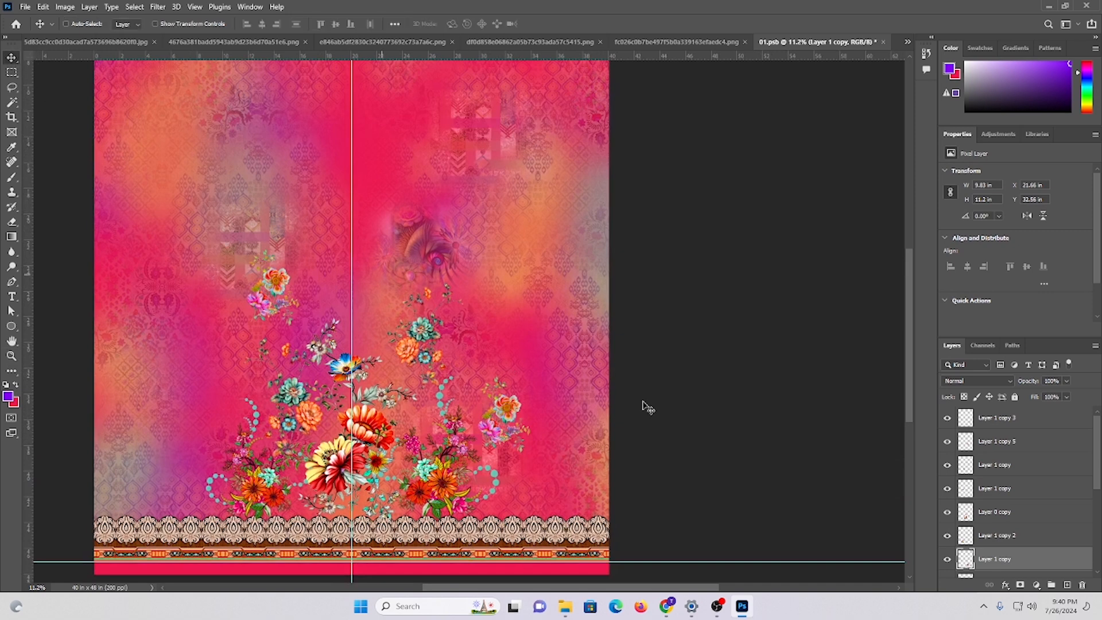
pyautogui.scroll(-1, 645, 408)
pyautogui.click(508, 402)
pyautogui.moveTo(508, 402)
pyautogui.mouseDown()
pyautogui.moveTo(512, 348)
pyautogui.moveTo(516, 395)
pyautogui.mouseUp()
pyautogui.hotkey('ctrl', 't')
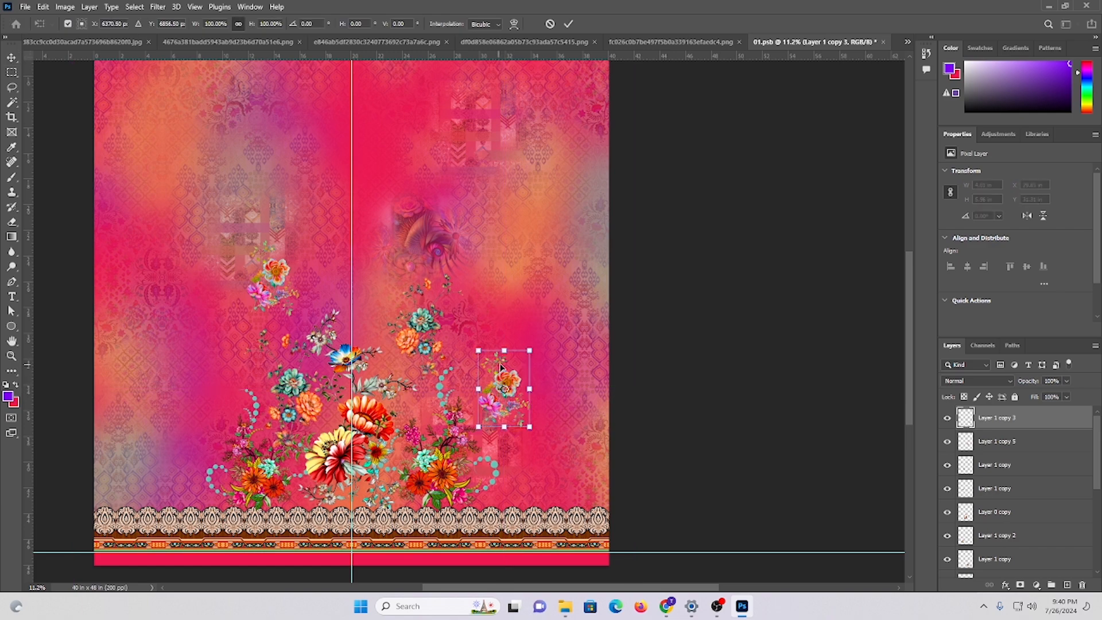
pyautogui.moveTo(505, 351); pyautogui.dragTo(505, 367)
pyautogui.press('Return')
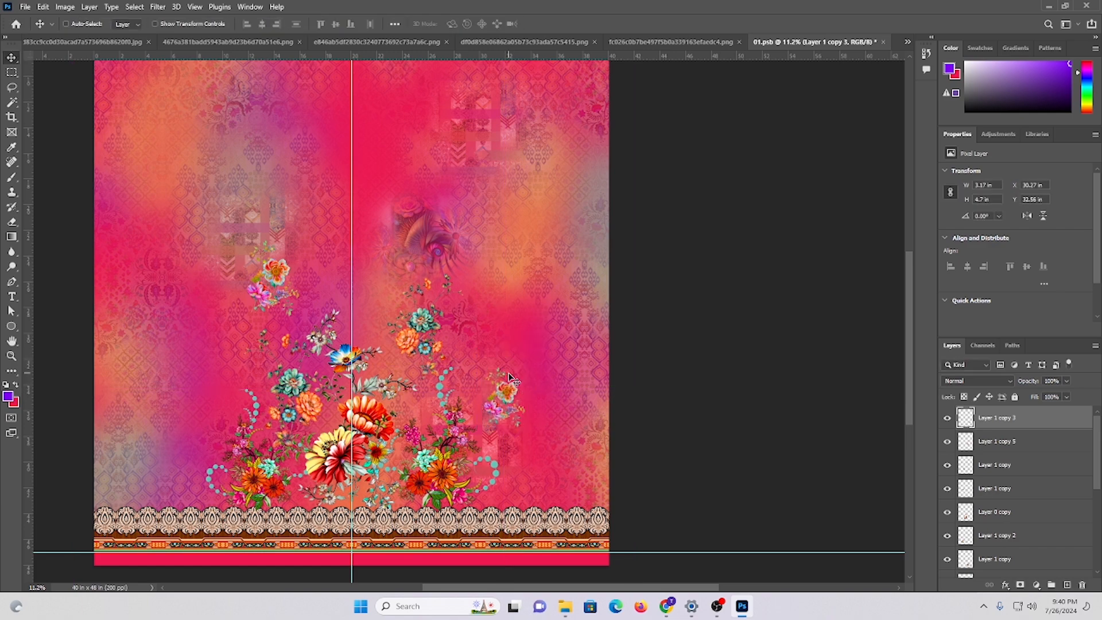
# - Shift the reduced orange-and-pink spray outward and down to about X 31.48, Y 33.46 in
pyautogui.scroll(-3, 533, 332)
pyautogui.scroll(-2, 532, 332)
pyautogui.moveTo(528, 327)
pyautogui.mouseDown()
pyautogui.moveTo(520, 315)
pyautogui.moveTo(544, 338)
pyautogui.mouseUp()
pyautogui.scroll(2, 543, 338)
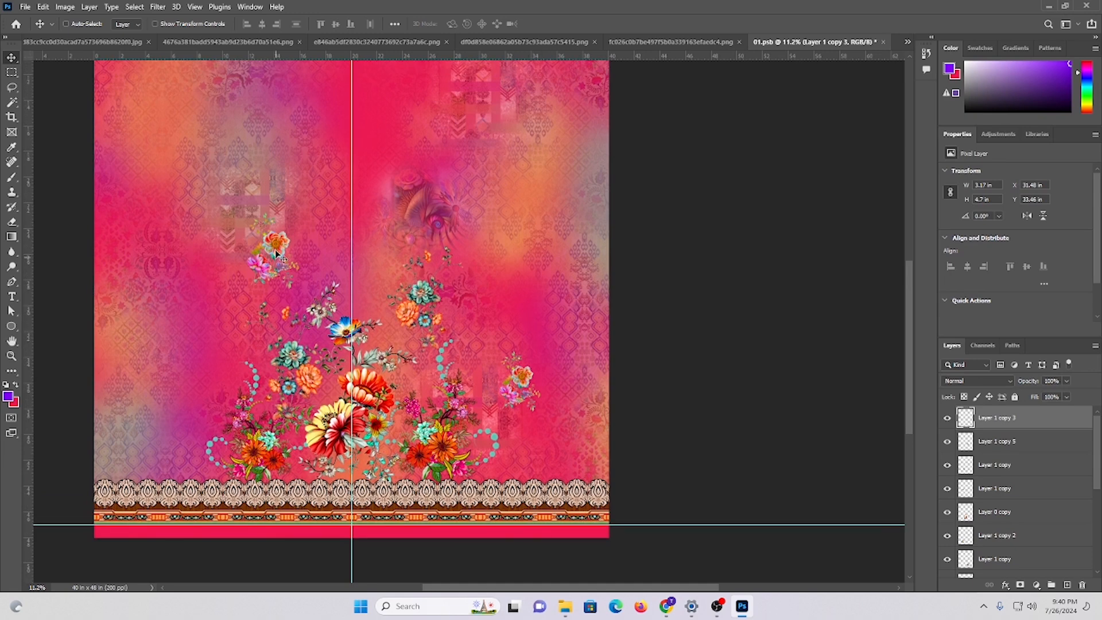
# - Scale the left orange-and-pink spray to about 3.45 by 5.11 in and place it at about X 11.38, Y 23.52 in
pyautogui.moveTo(282, 248); pyautogui.dragTo(263, 222)
pyautogui.hotkey('ctrl', 't')
pyautogui.press('Return')
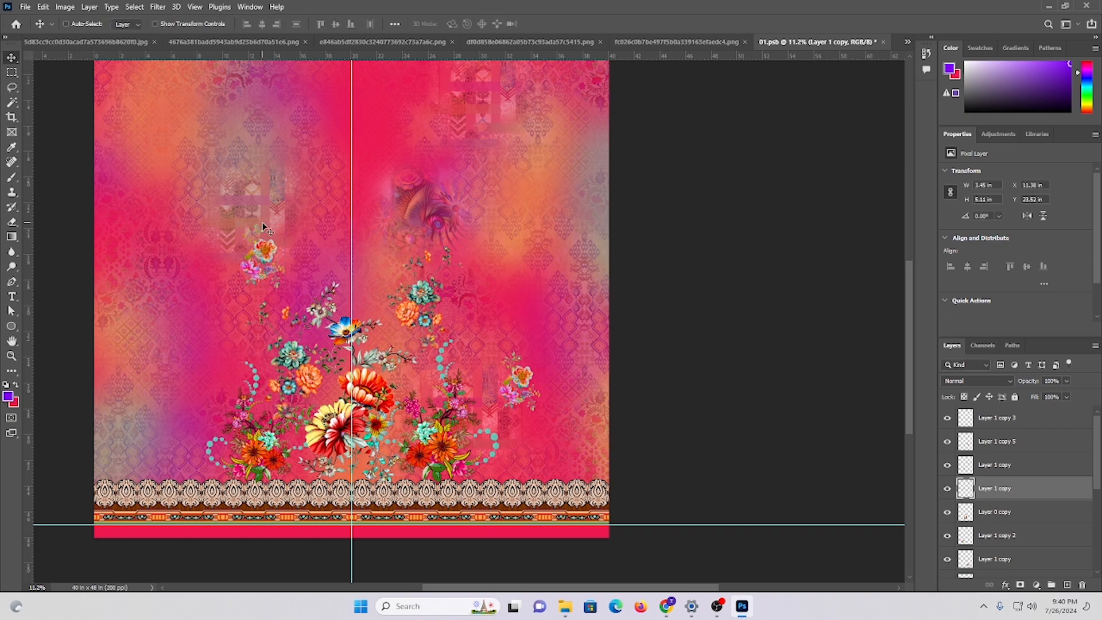
pyautogui.scroll(3, 290, 241)
pyautogui.hotkey('ctrl', '0')
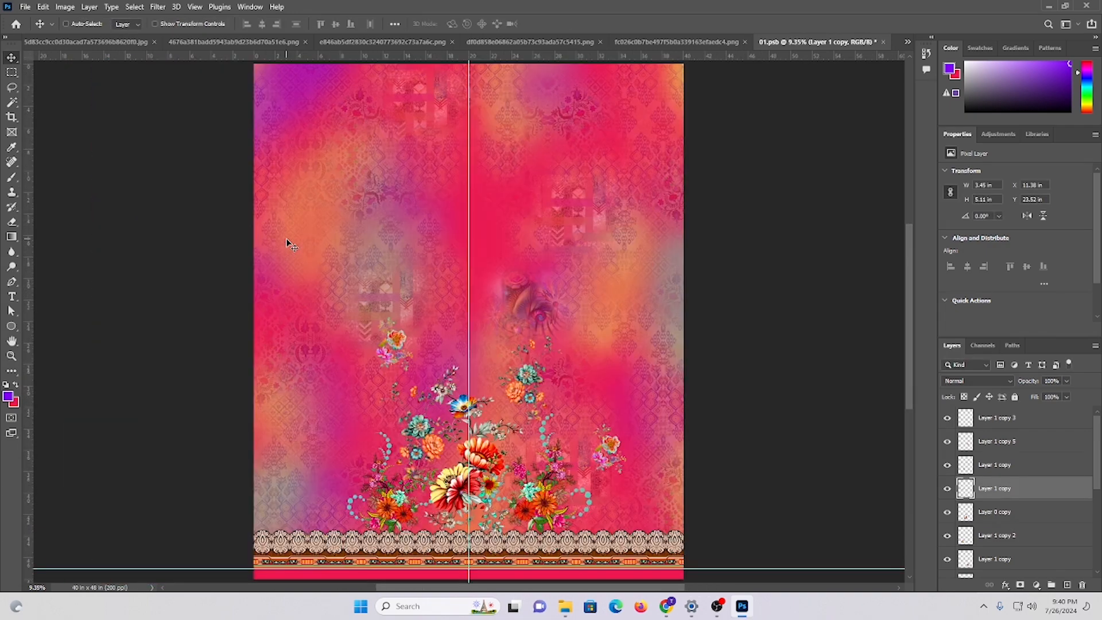
# - Duplicate the teal-and-orange spray near the design's right edge and enlarge the copy to about 13.68 by 19.85 in
pyautogui.scroll(-3, 286, 239)
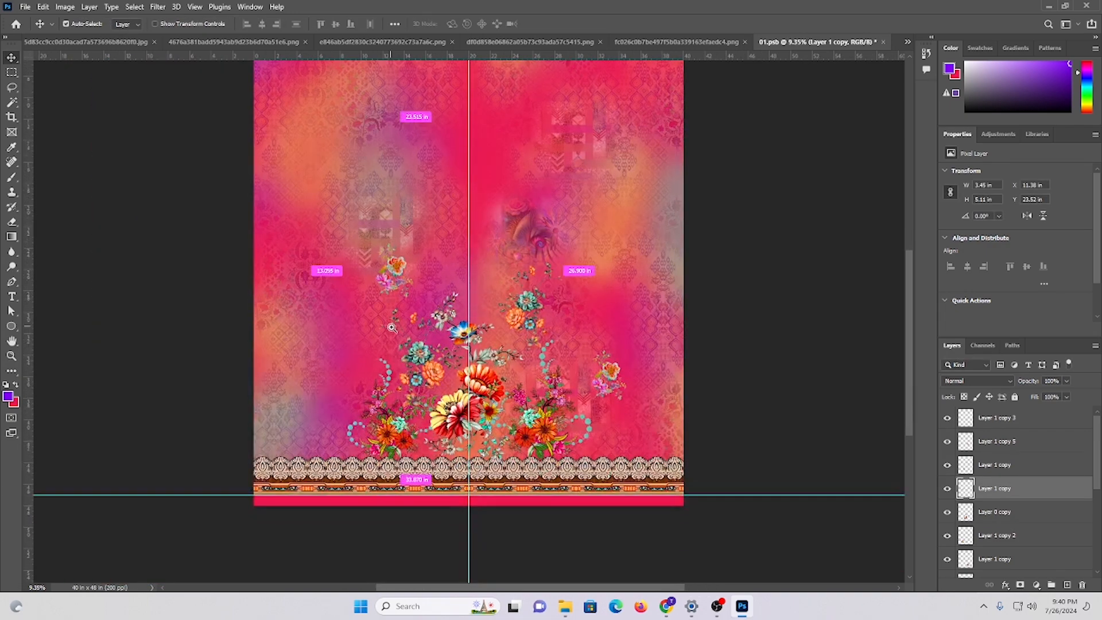
pyautogui.moveTo(391, 329); pyautogui.dragTo(420, 324)
pyautogui.moveTo(587, 372); pyautogui.dragTo(476, 287)
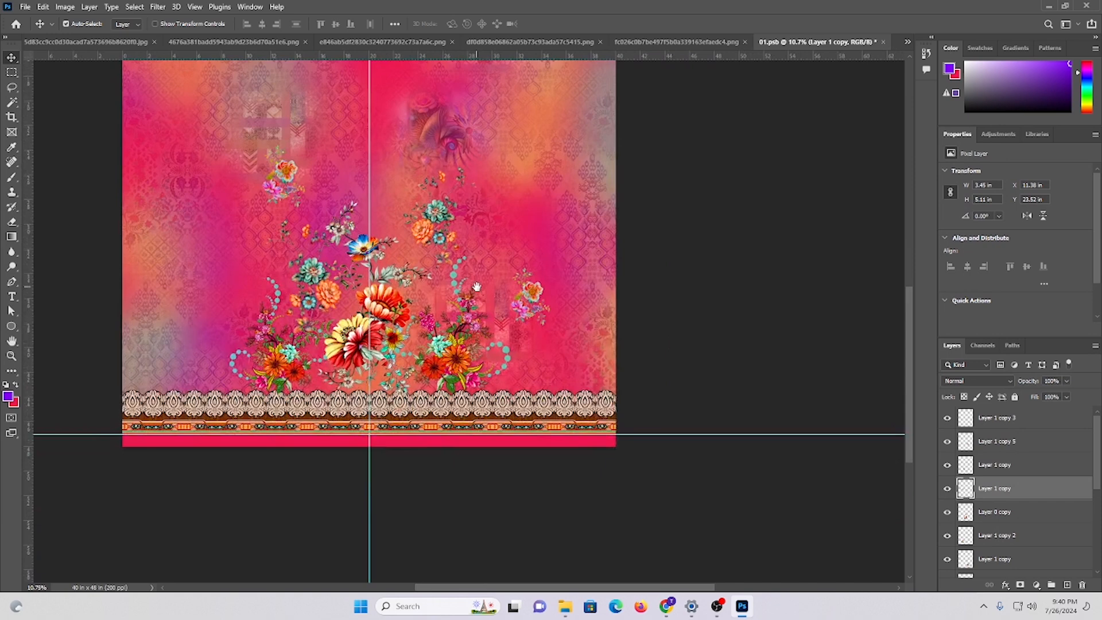
pyautogui.keyDown('ctrl'); pyautogui.click(438, 213); pyautogui.keyUp('ctrl')
pyautogui.moveTo(422, 226); pyautogui.dragTo(543, 228)
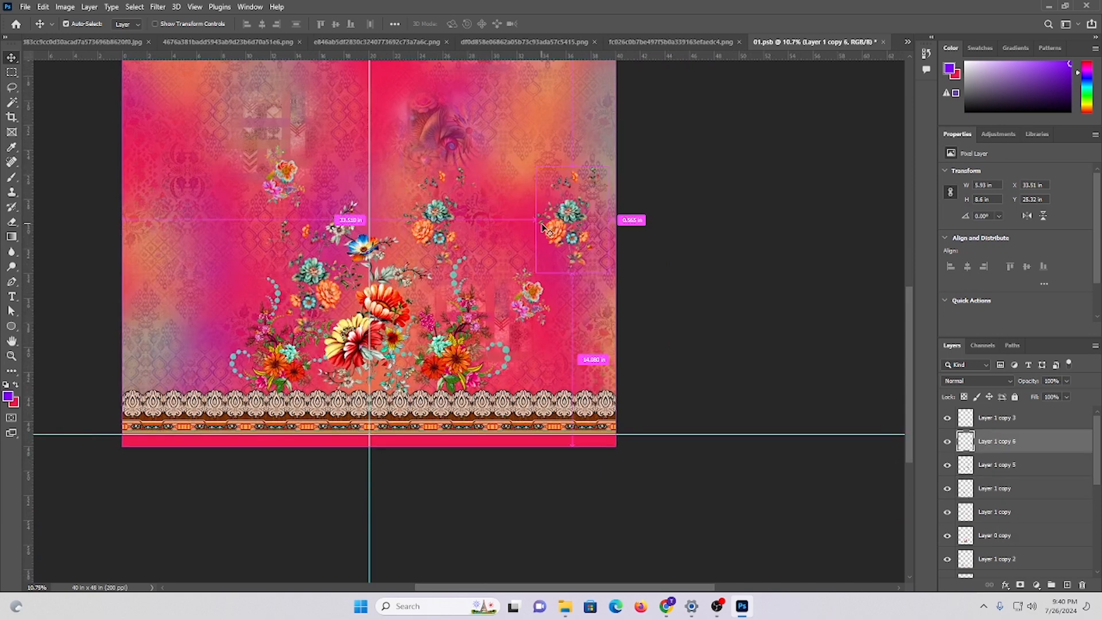
pyautogui.hotkey('ctrl', 't')
pyautogui.moveTo(573, 274); pyautogui.dragTo(570, 415)
pyautogui.press('Return')
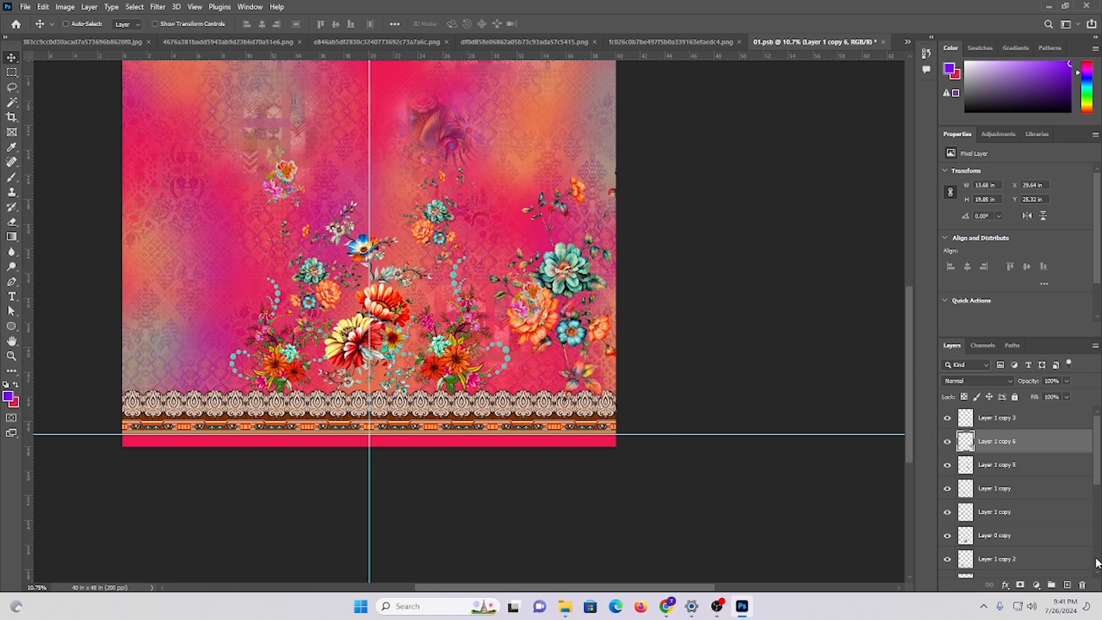
# - Reorder the enlarged spray's layer to sit below Layer 1 and directly above Layer 2 copy 8
pyautogui.hotkey('ctrl', '[')
pyautogui.hotkey('ctrl', '[')
pyautogui.hotkey('ctrl', '[')
pyautogui.hotkey('ctrl', '[')
pyautogui.hotkey('ctrl', '[')
pyautogui.hotkey('ctrl', '[')
pyautogui.hotkey('ctrl', '[')
pyautogui.hotkey('ctrl', '[')
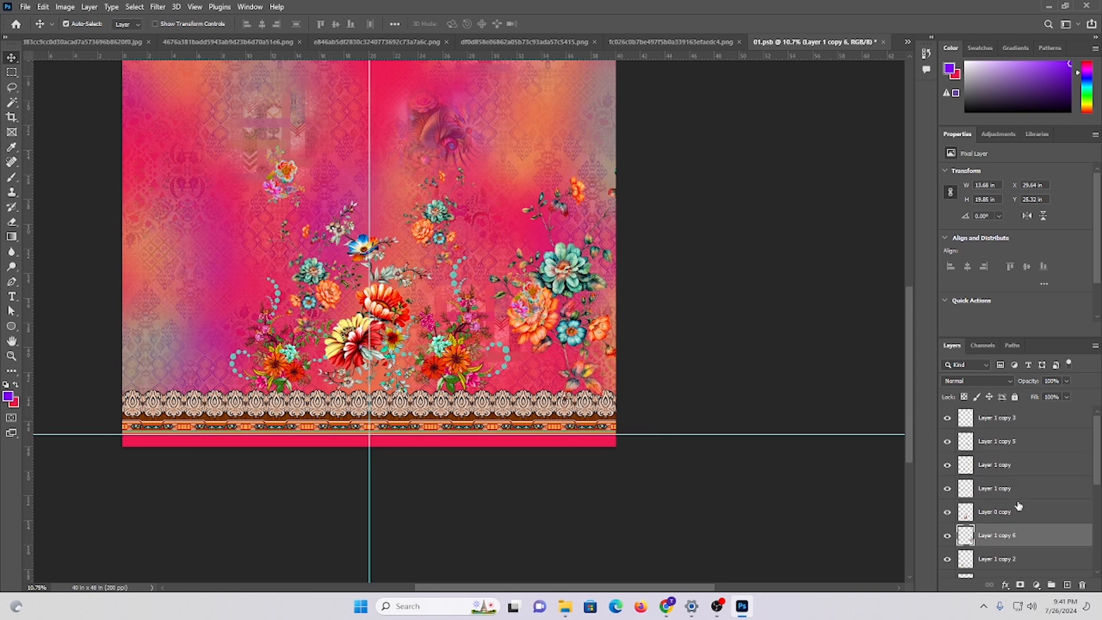
pyautogui.hotkey('ctrl', '[')
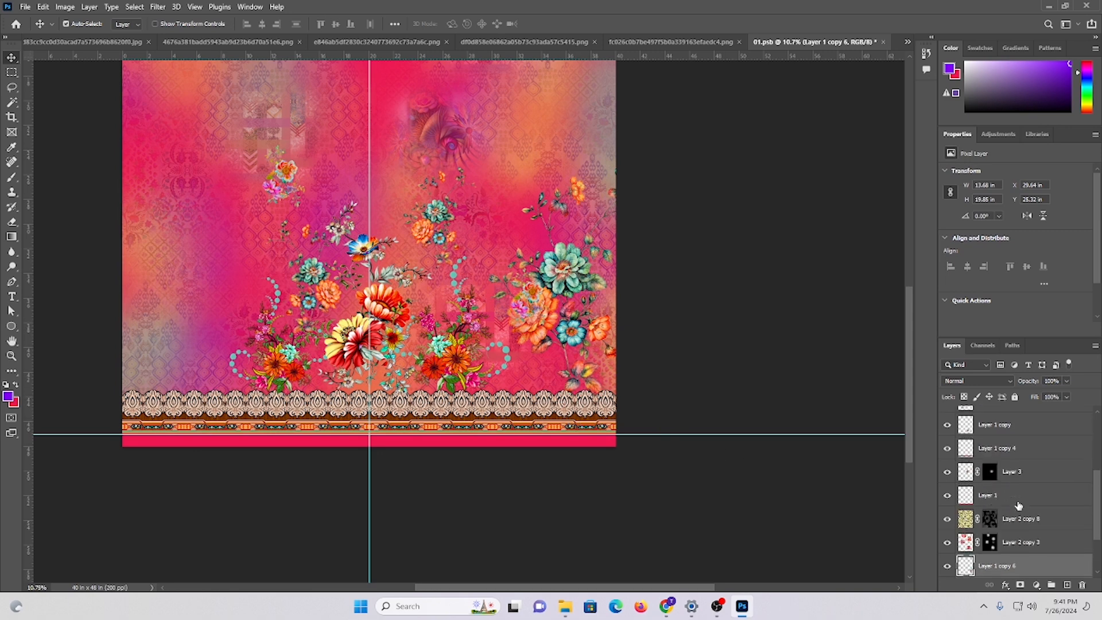
pyautogui.scroll(-1, 638, 356)
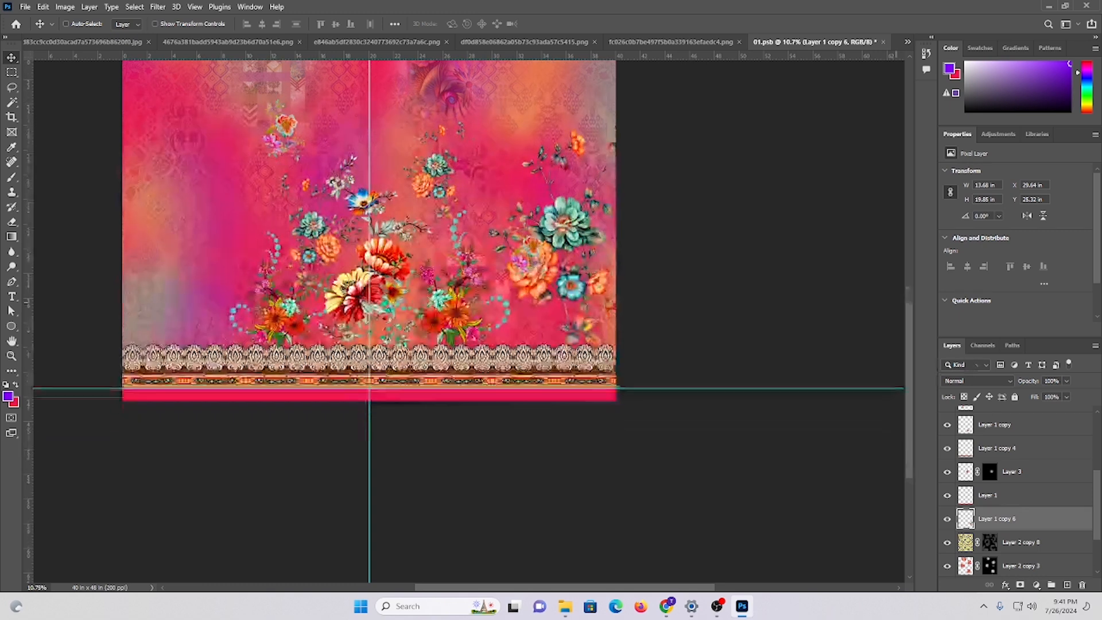
# - Reposition the enlarged spray behind the lace border at about X 28.69, Y 29.1 in and set its blend mode to Luminosity
pyautogui.moveTo(582, 211); pyautogui.dragTo(552, 293)
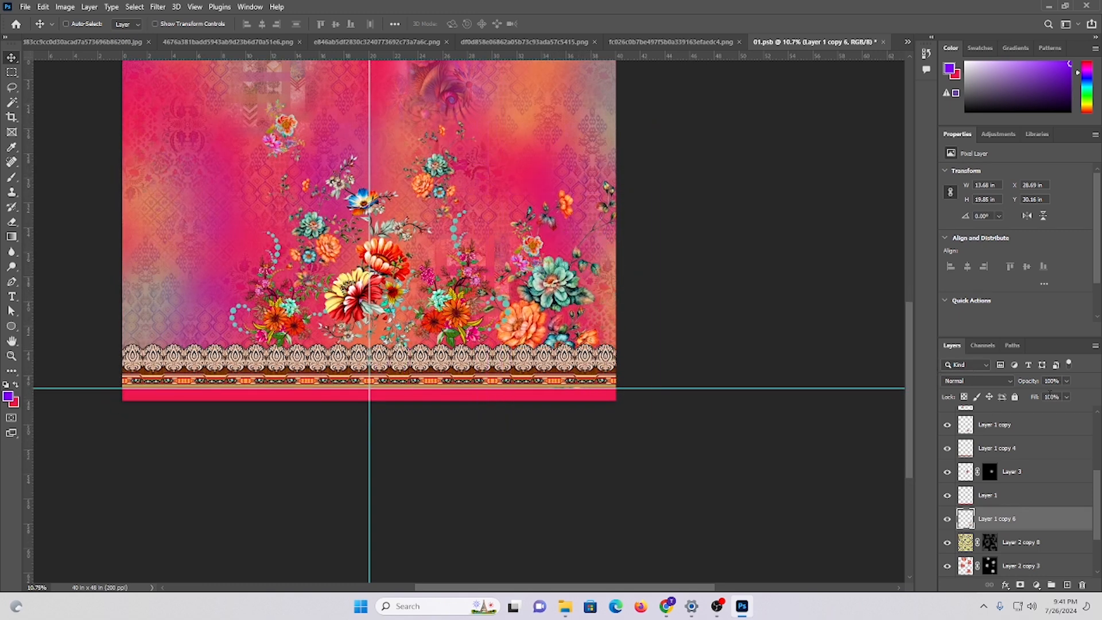
pyautogui.click(969, 381)
pyautogui.click(962, 583)
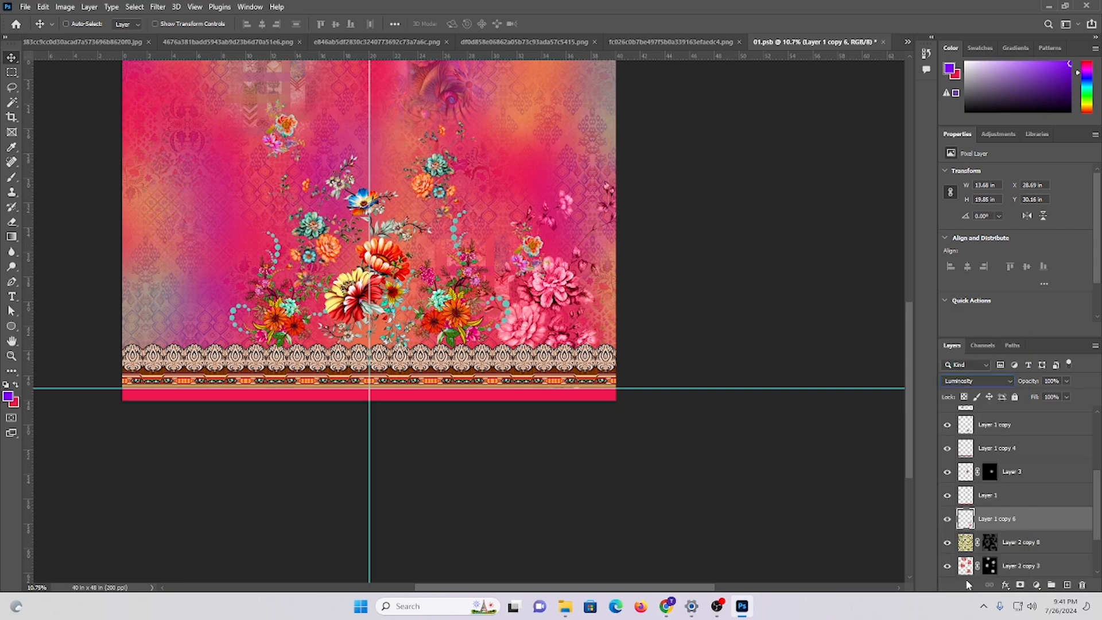
pyautogui.scroll(5, 556, 341)
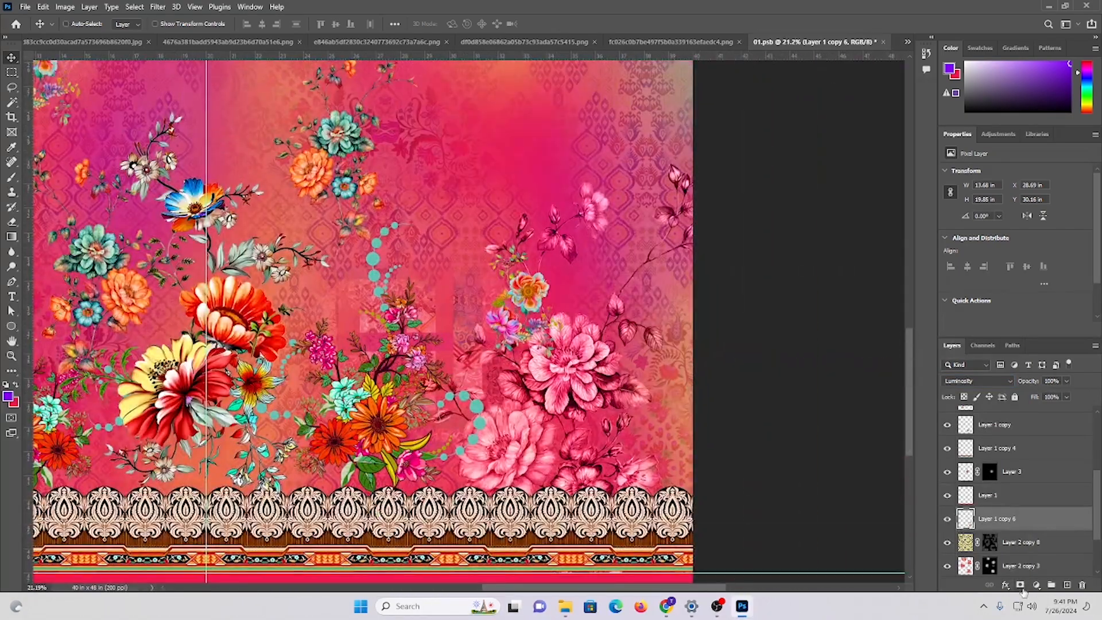
pyautogui.moveTo(600, 396); pyautogui.dragTo(592, 368)
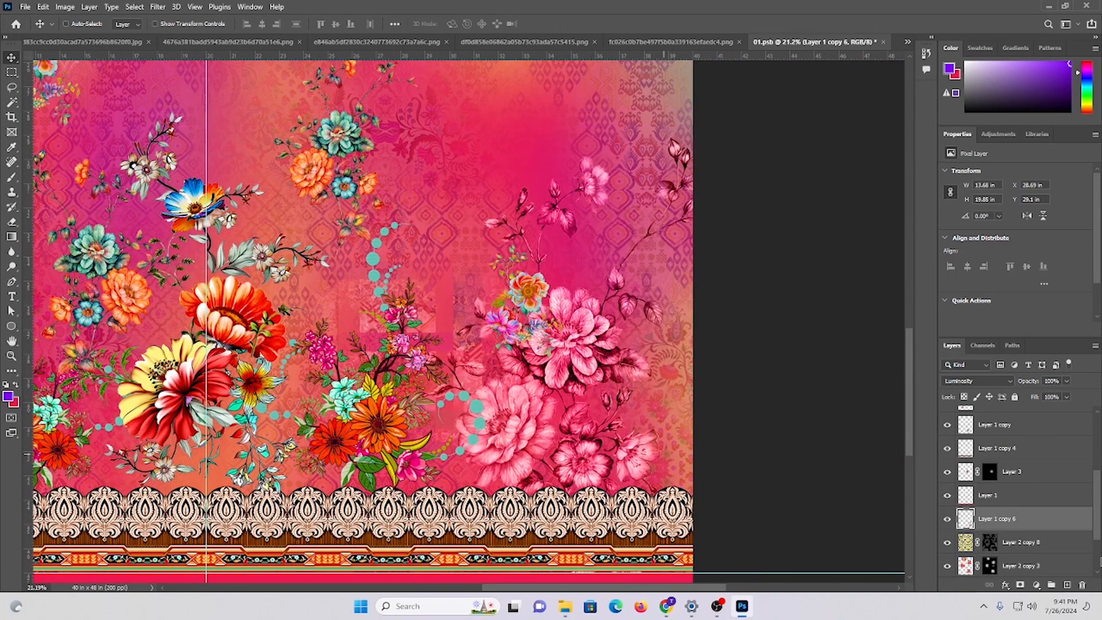
# - Hide the enlarged Luminosity spray with a black layer mask and softly paint its large blossoms back in with a white brush at 33% opacity
pyautogui.keyDown('alt'); pyautogui.click(1020, 585); pyautogui.keyUp('alt')
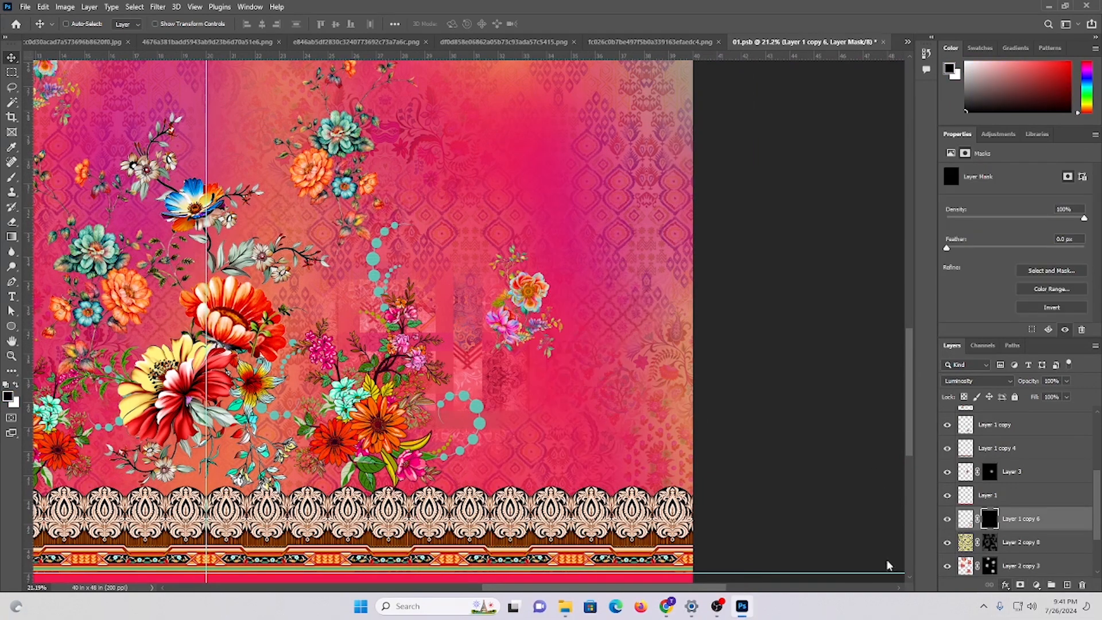
pyautogui.click(11, 177)
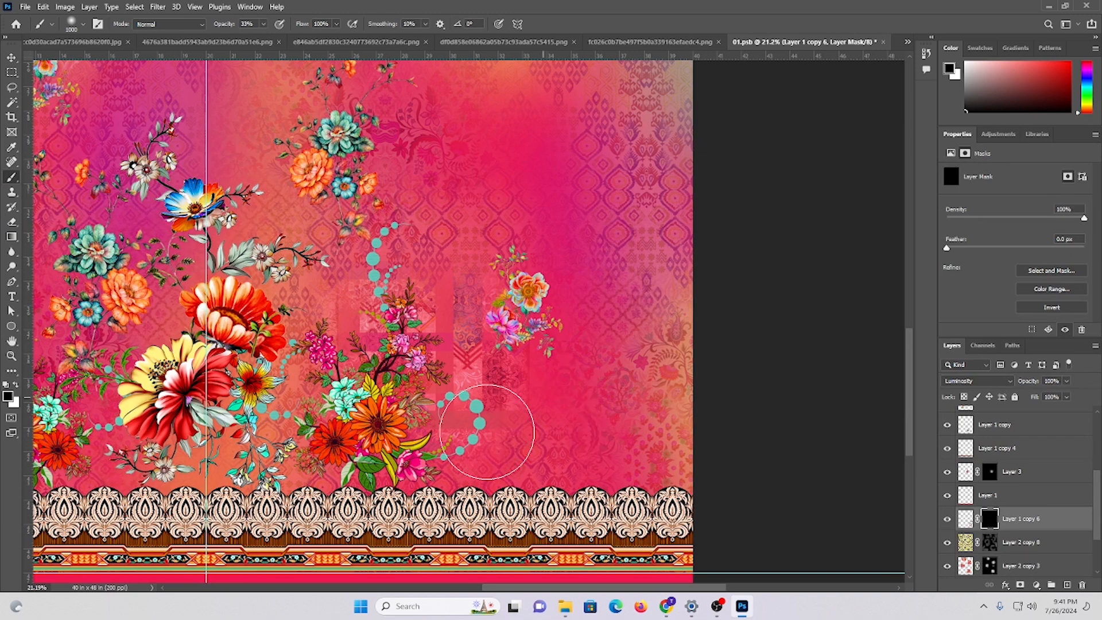
pyautogui.click(15, 386)
pyautogui.moveTo(482, 419)
pyautogui.mouseDown()
pyautogui.moveTo(598, 389)
pyautogui.moveTo(669, 395)
pyautogui.moveTo(601, 248)
pyautogui.moveTo(586, 319)
pyautogui.moveTo(534, 379)
pyautogui.moveTo(475, 375)
pyautogui.moveTo(517, 448)
pyautogui.moveTo(568, 459)
pyautogui.mouseUp()
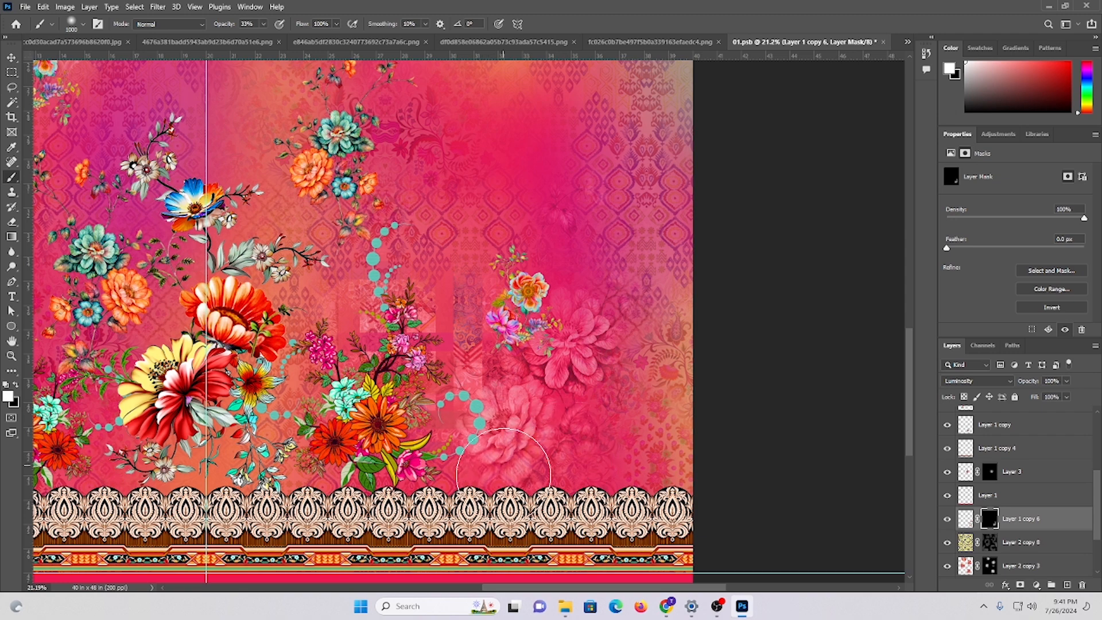
pyautogui.scroll(2, 676, 432)
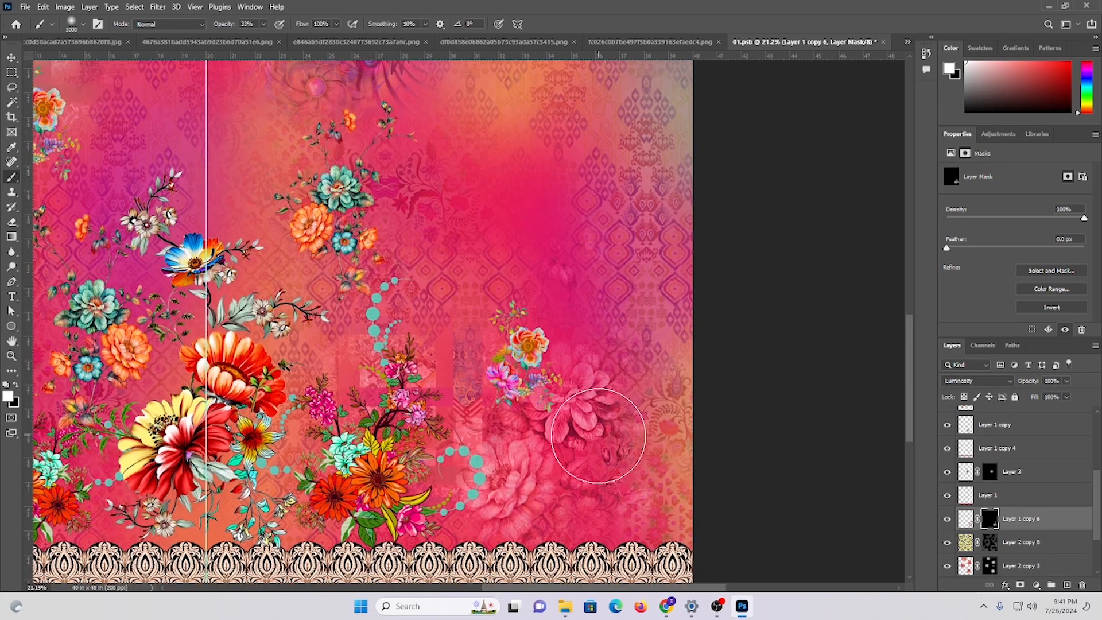
pyautogui.scroll(1, 476, 442)
pyautogui.scroll(-1, 574, 524)
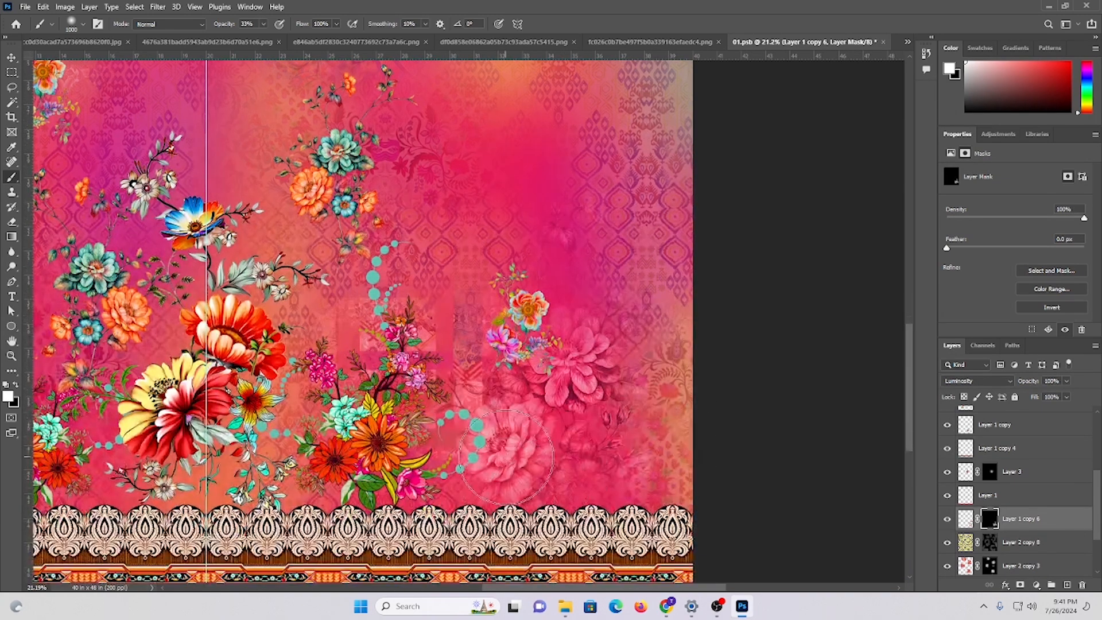
pyautogui.moveTo(582, 371); pyautogui.dragTo(571, 319)
pyautogui.scroll(-1, 733, 408)
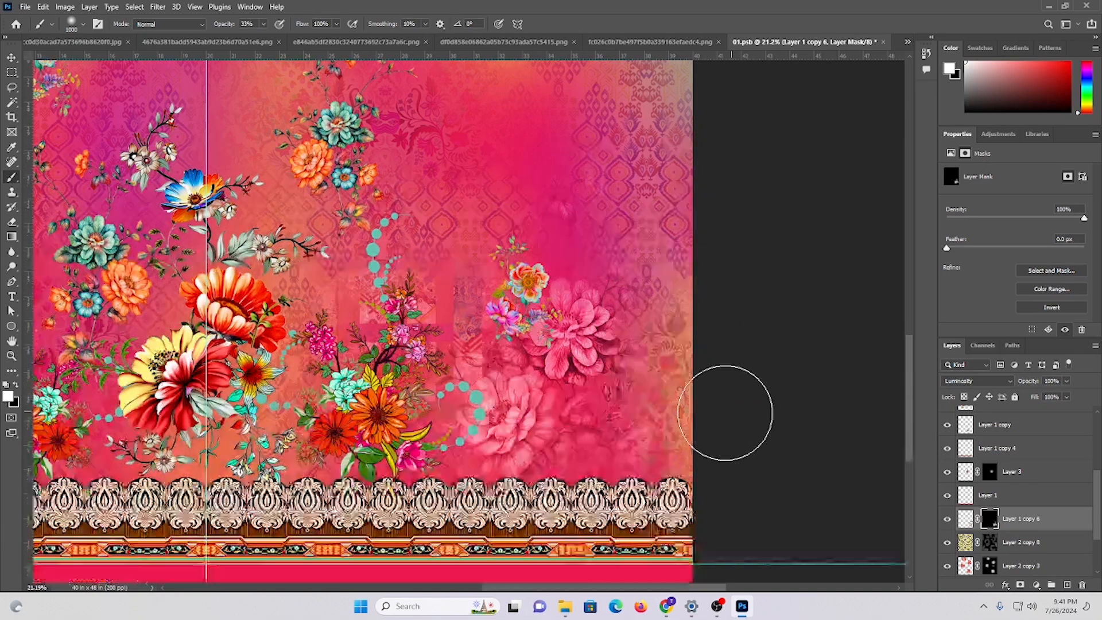
# - Paint on the spray's mask in white to reveal the smaller lower blossoms just above the lace border
pyautogui.click(12, 58)
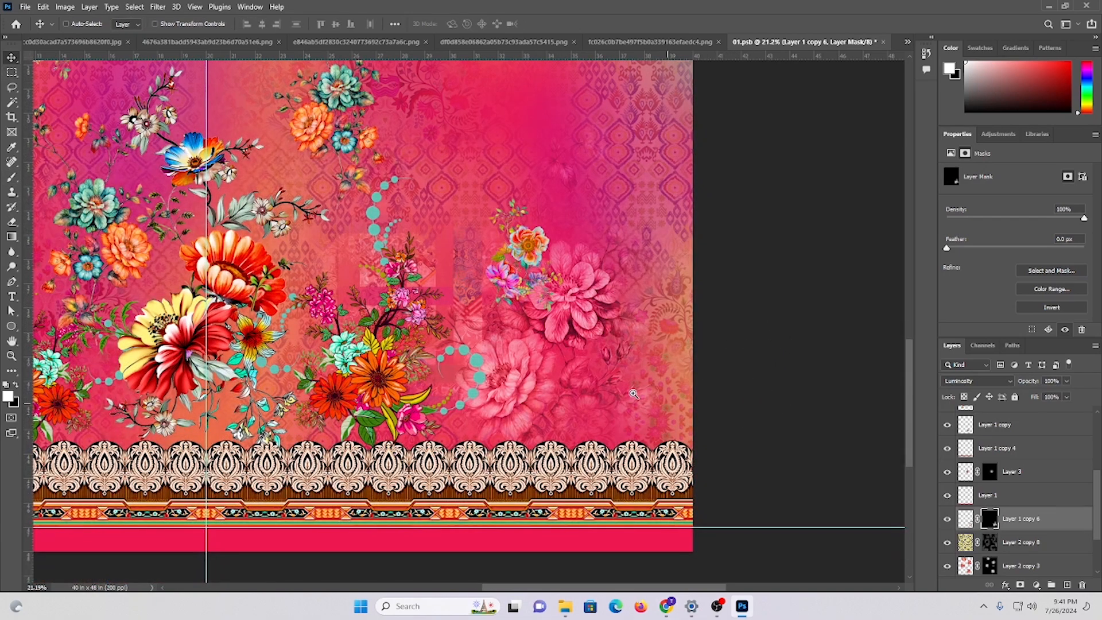
pyautogui.moveTo(634, 394)
pyautogui.mouseDown()
pyautogui.moveTo(589, 390)
pyautogui.moveTo(643, 379)
pyautogui.mouseUp()
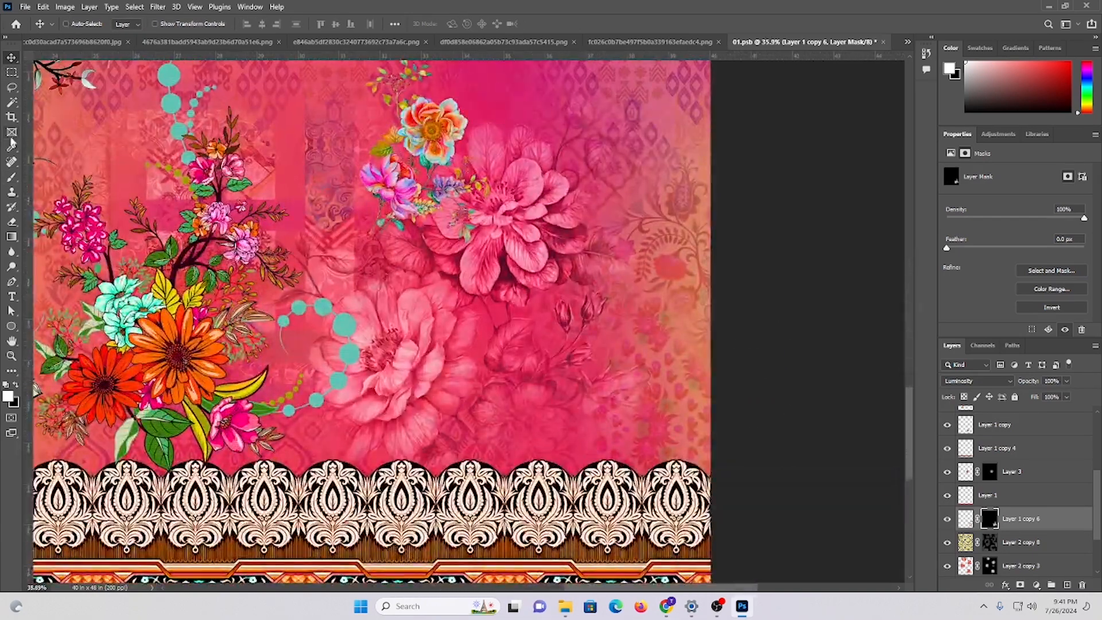
pyautogui.click(11, 177)
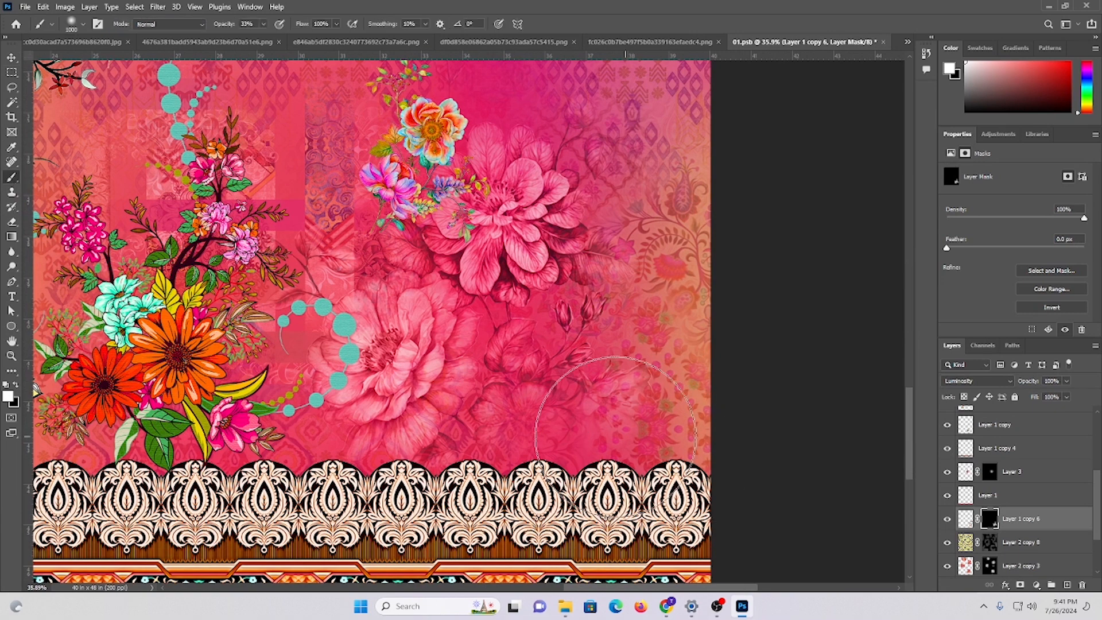
pyautogui.moveTo(616, 436)
pyautogui.mouseDown()
pyautogui.moveTo(523, 367)
pyautogui.moveTo(531, 391)
pyautogui.mouseUp()
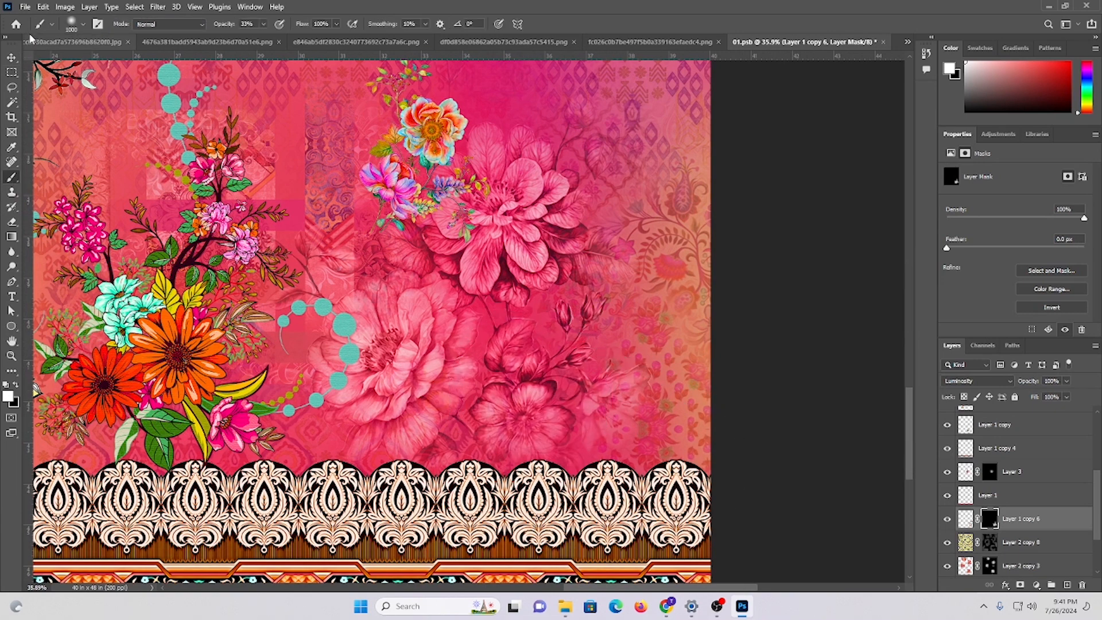
pyautogui.click(12, 58)
pyautogui.moveTo(653, 335); pyautogui.dragTo(566, 296)
pyautogui.scroll(3, 623, 315)
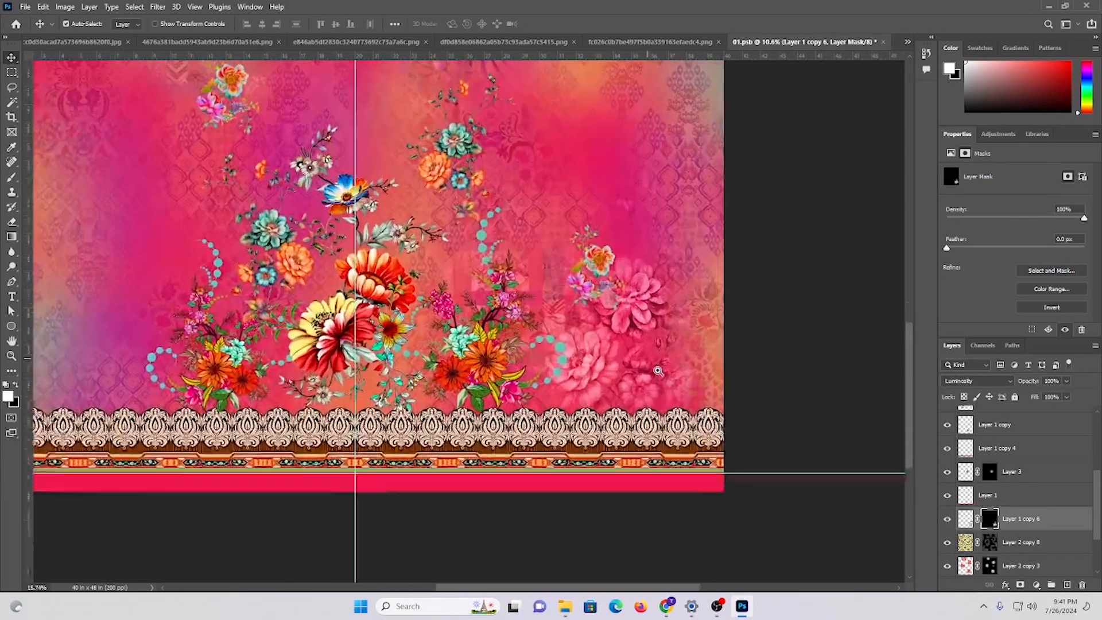
pyautogui.hotkey('ctrl', 't')
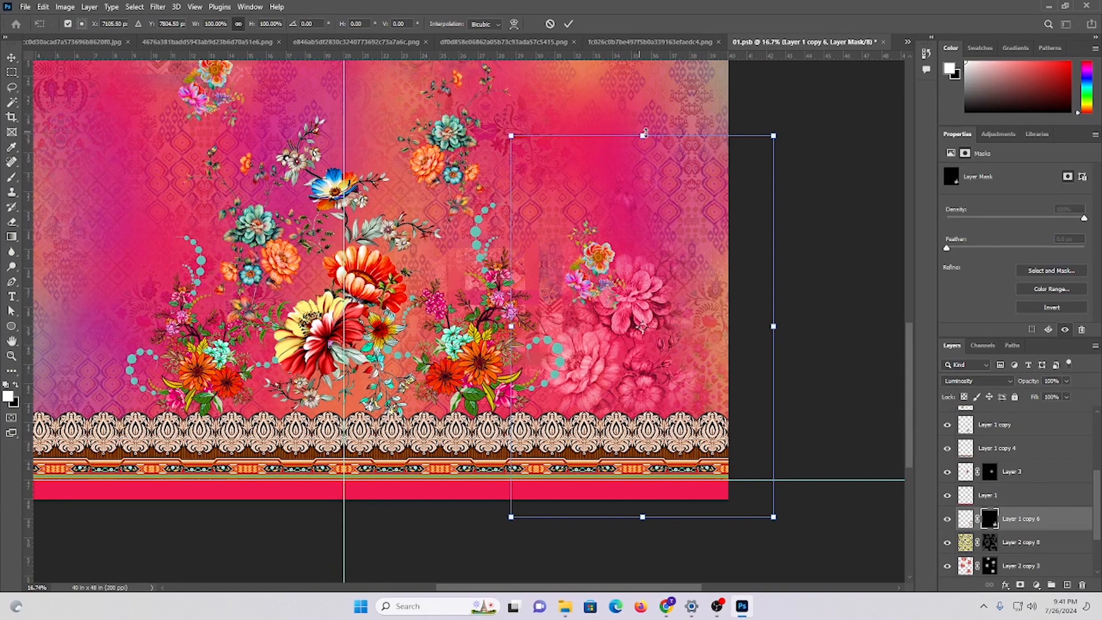
pyautogui.moveTo(649, 139); pyautogui.dragTo(636, 192)
pyautogui.hotkey('ctrl', 'z')
pyautogui.press('Return')
# - Shift the masked spray slightly toward the design's centre and place a duplicate of it near the left edge above the lace
pyautogui.scroll(-2, 652, 277)
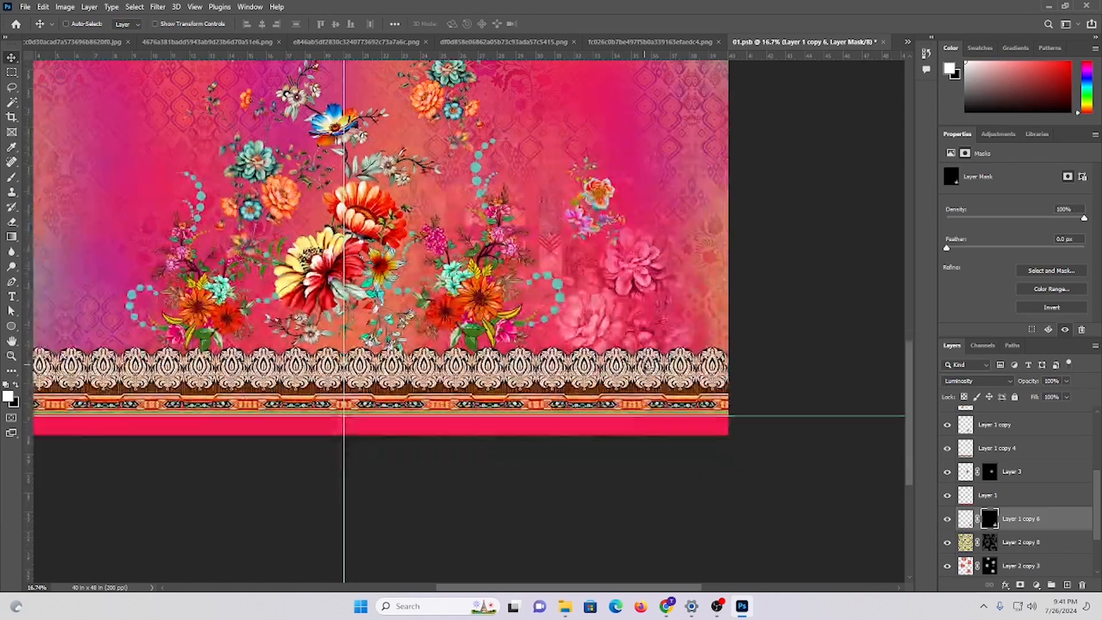
pyautogui.moveTo(639, 330)
pyautogui.mouseDown()
pyautogui.moveTo(618, 313)
pyautogui.moveTo(628, 318)
pyautogui.mouseUp()
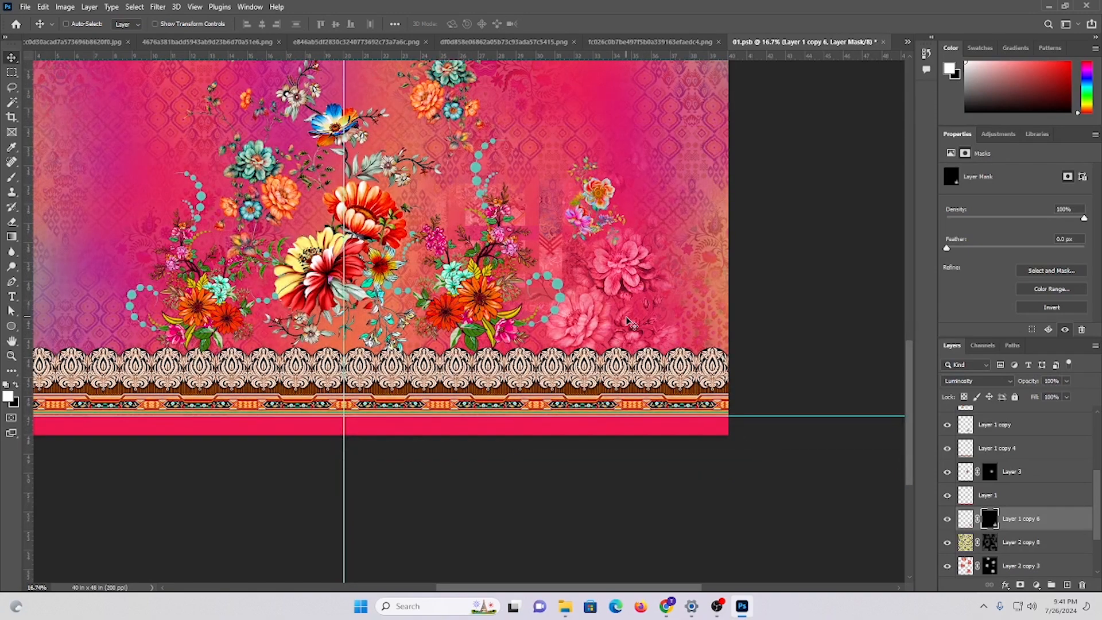
pyautogui.moveTo(537, 302); pyautogui.dragTo(668, 312)
pyautogui.moveTo(802, 314); pyautogui.dragTo(289, 314)
pyautogui.scroll(2, 472, 340)
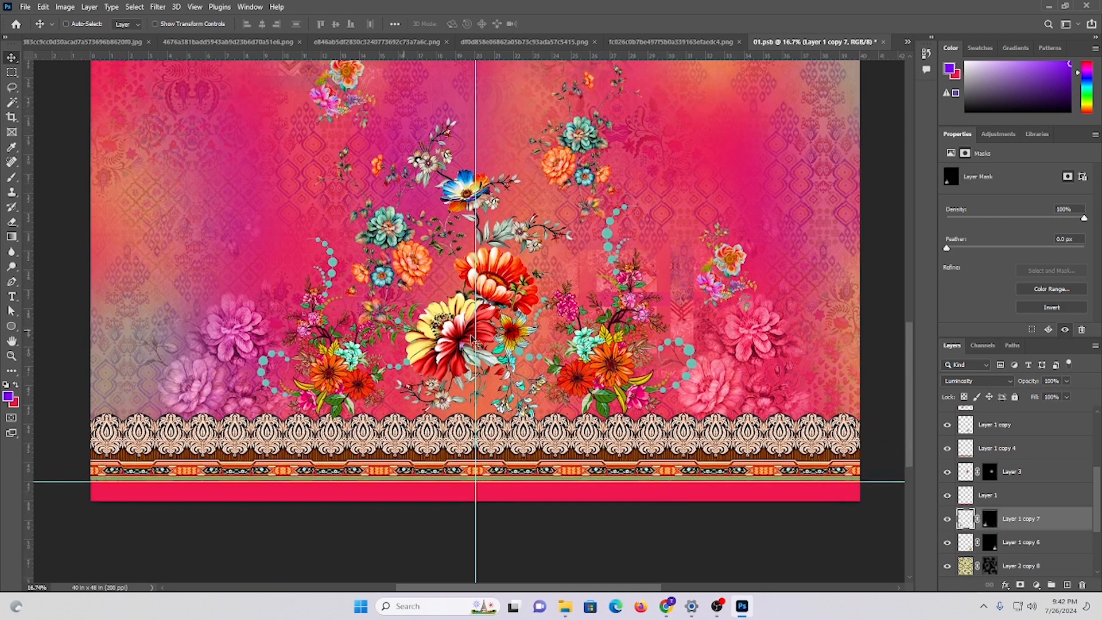
# - Review the whole composition and save the design file
pyautogui.scroll(-3, 472, 340)
pyautogui.scroll(2, 438, 314)
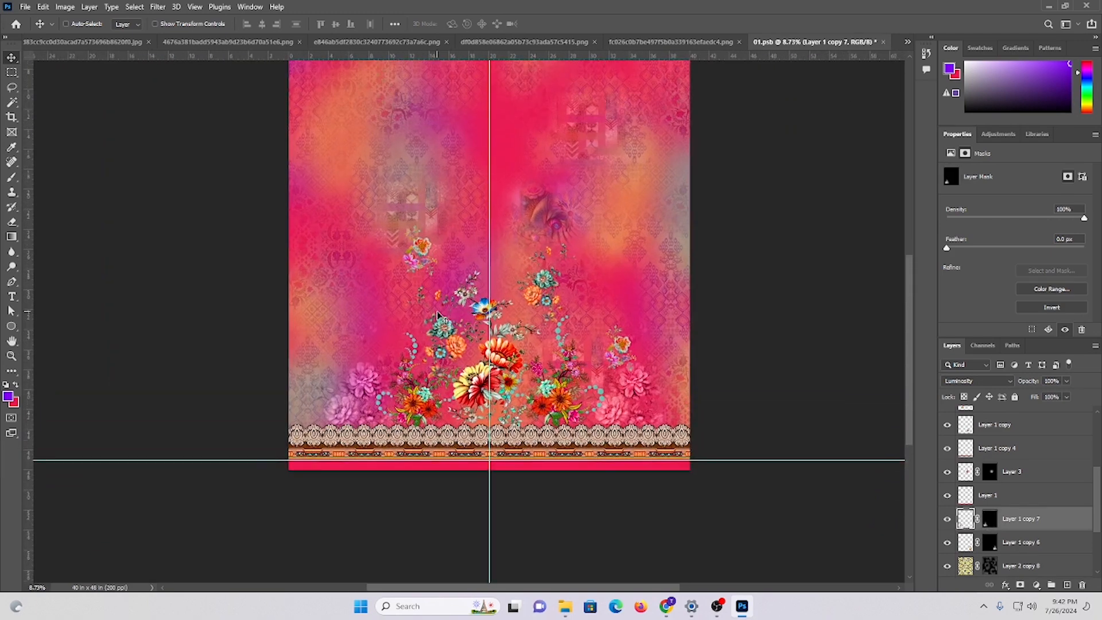
pyautogui.scroll(1, 438, 314)
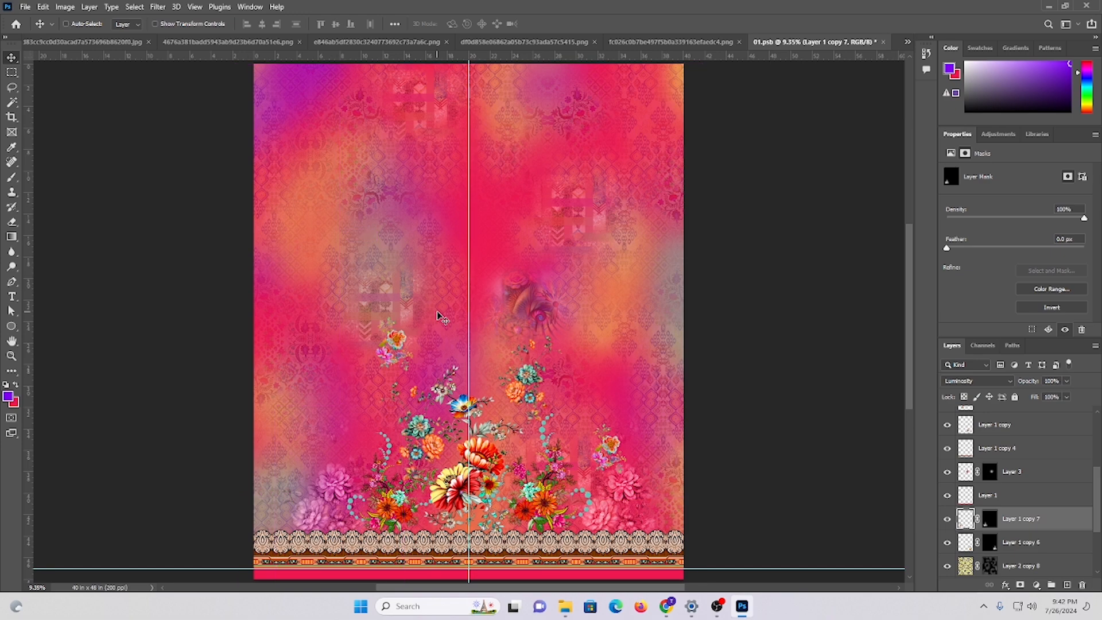
pyautogui.hotkey('ctrl', 's')
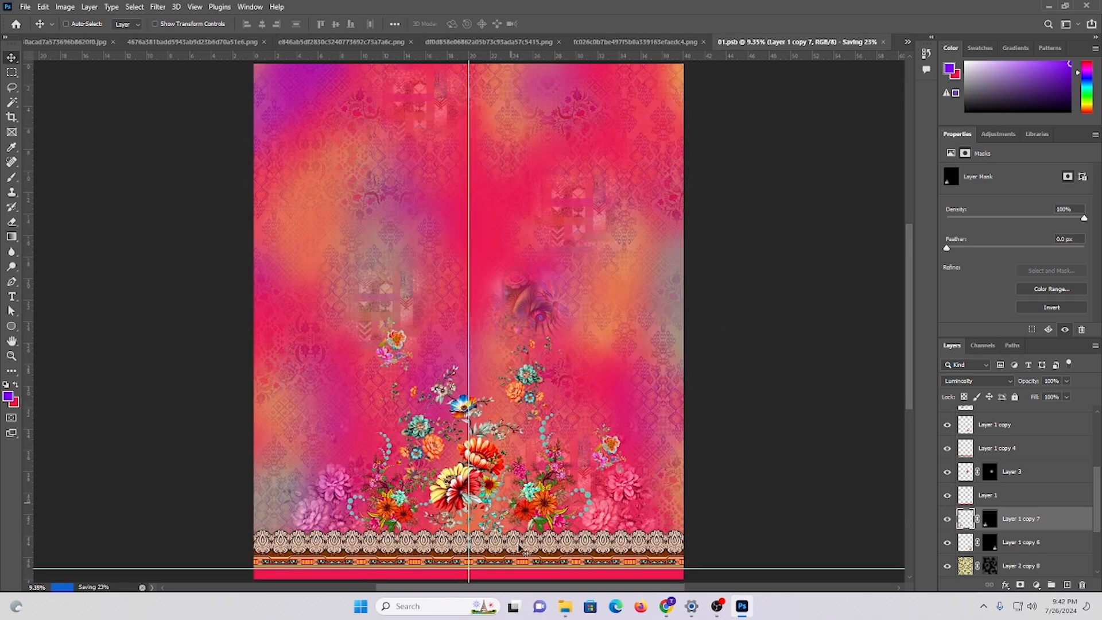
pyautogui.scroll(-2, 517, 488)
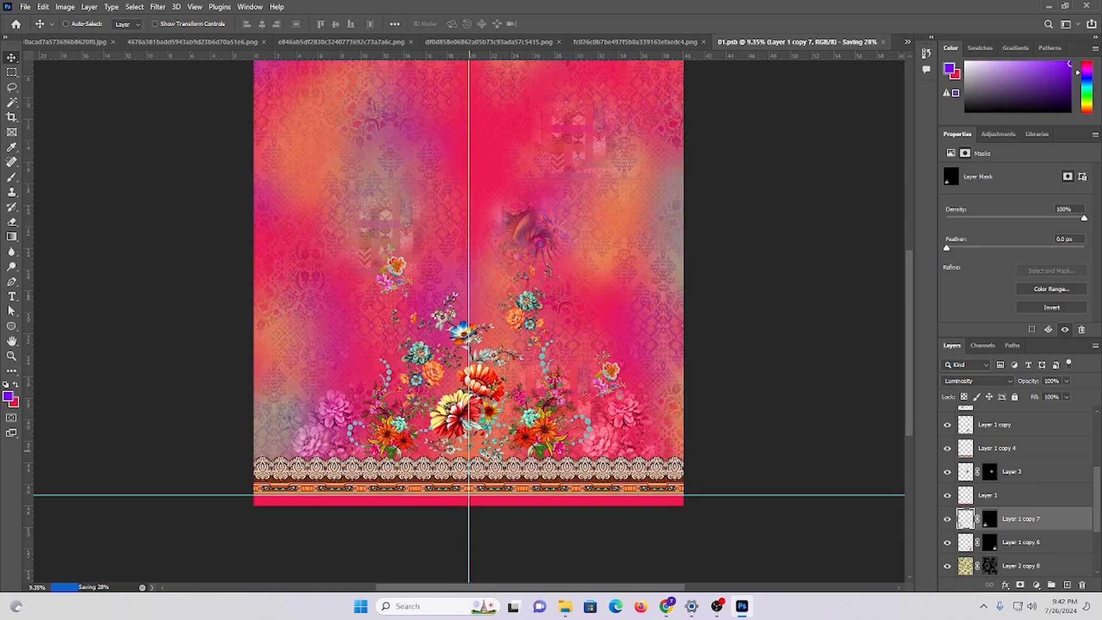
pyautogui.scroll(3, 469, 445)
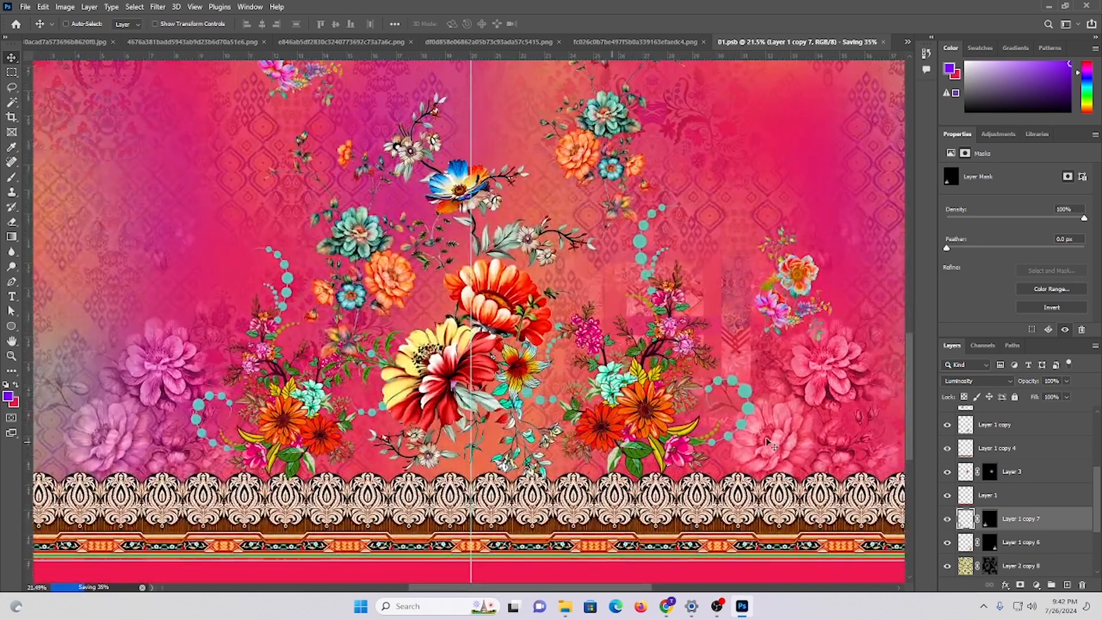
pyautogui.scroll(1, 452, 412)
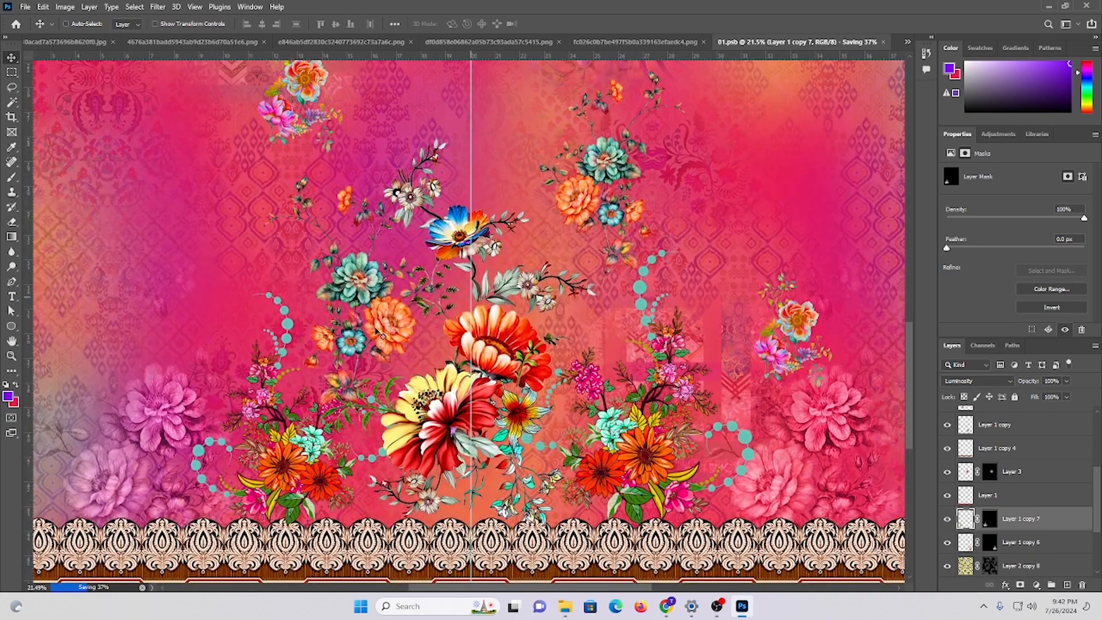
# - Look over the floral source images in folder 59 in File Explorer
pyautogui.click(566, 609)
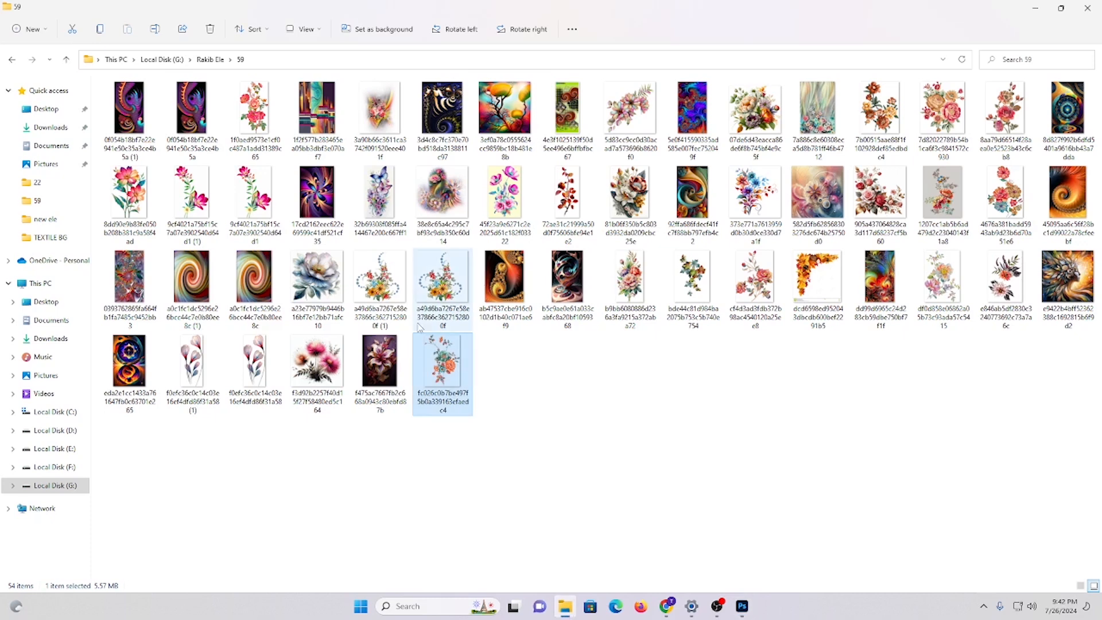
pyautogui.click(646, 394)
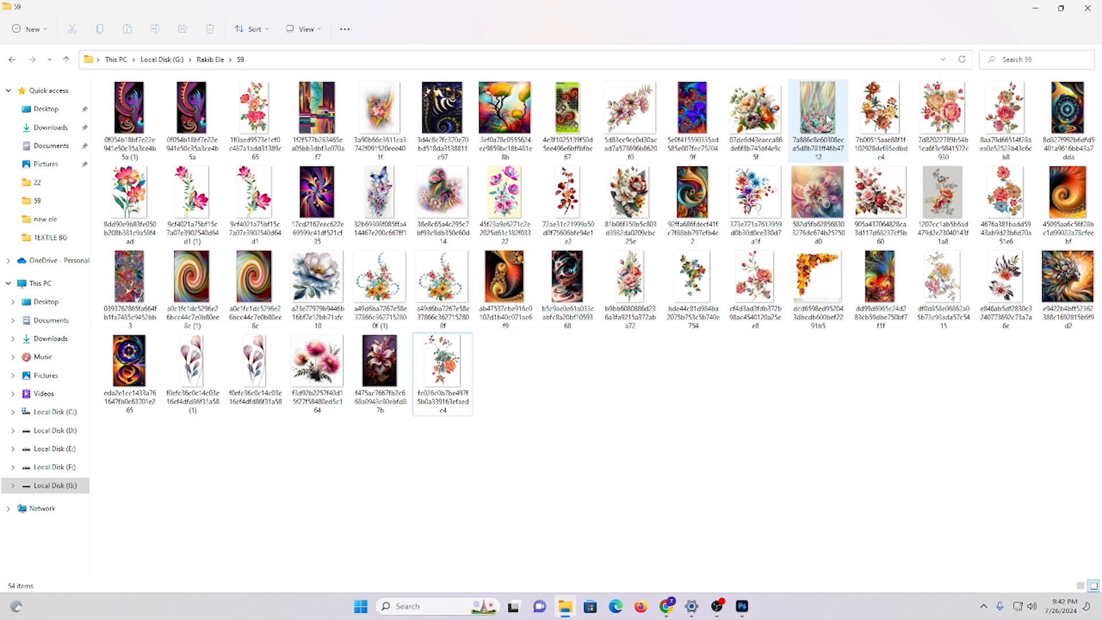
pyautogui.click(1032, 9)
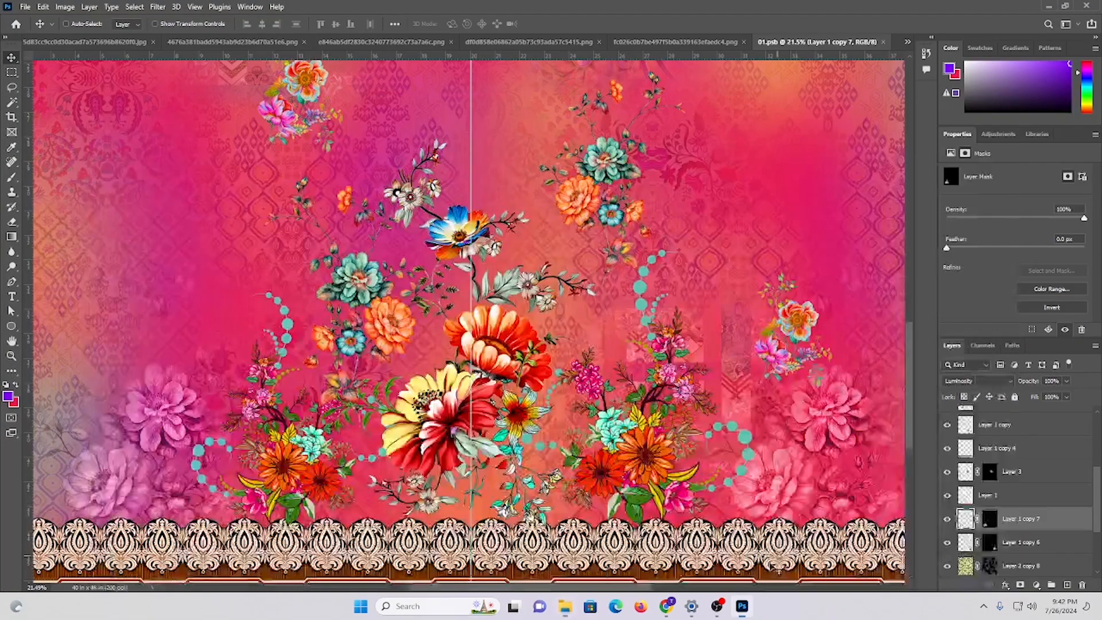
# - Switch to the bigjpg.com page in Chrome and download the completed enlarged floral image into folder 59
pyautogui.click(666, 606)
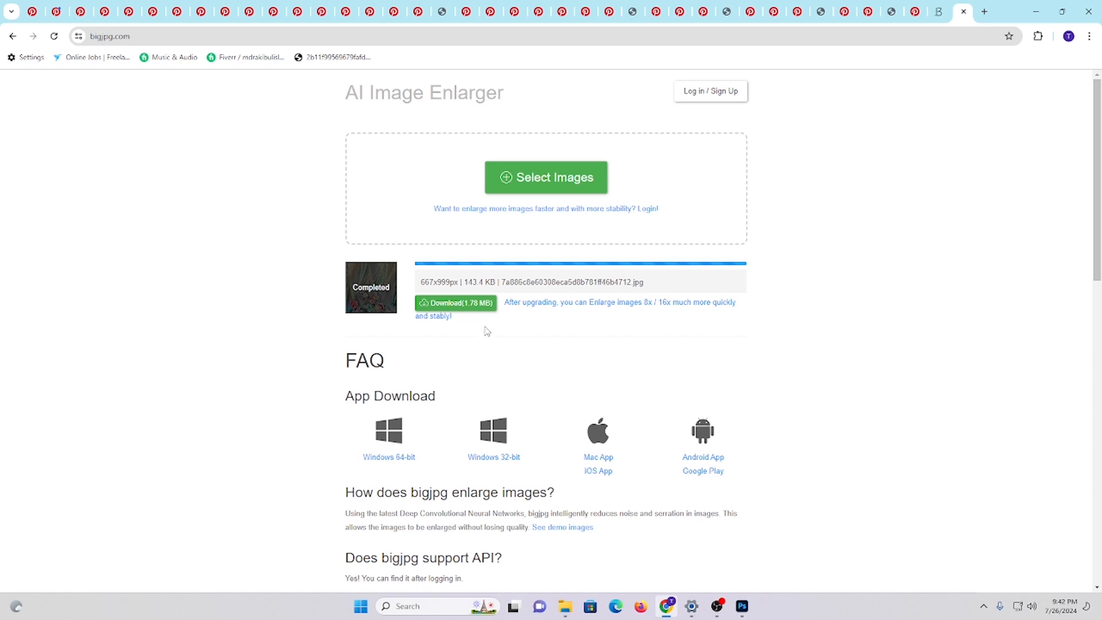
pyautogui.click(481, 304)
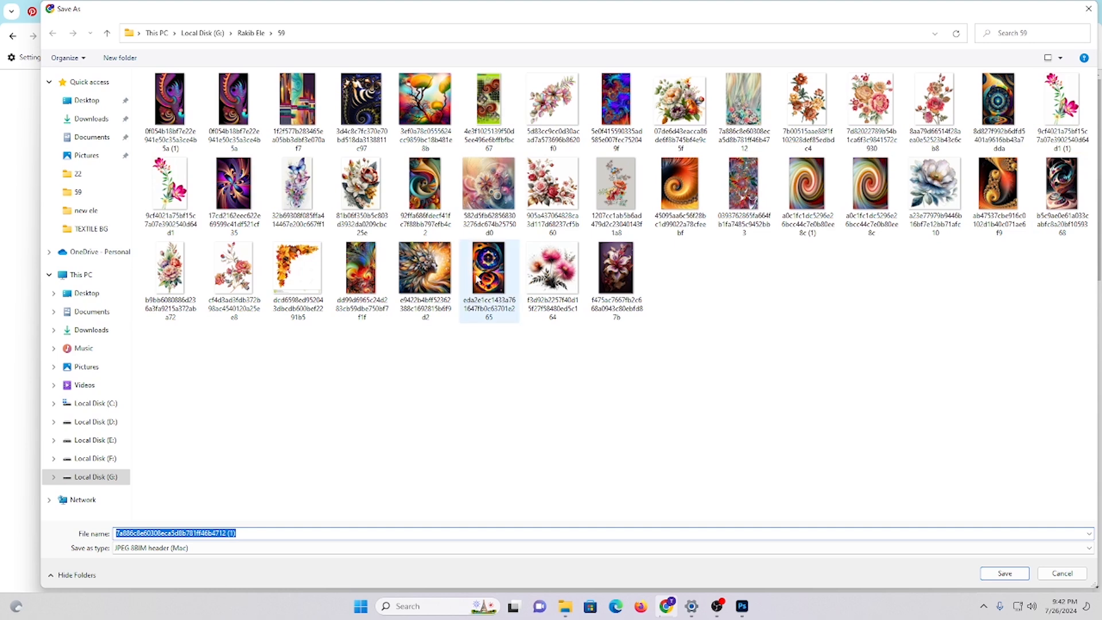
pyautogui.click(1008, 577)
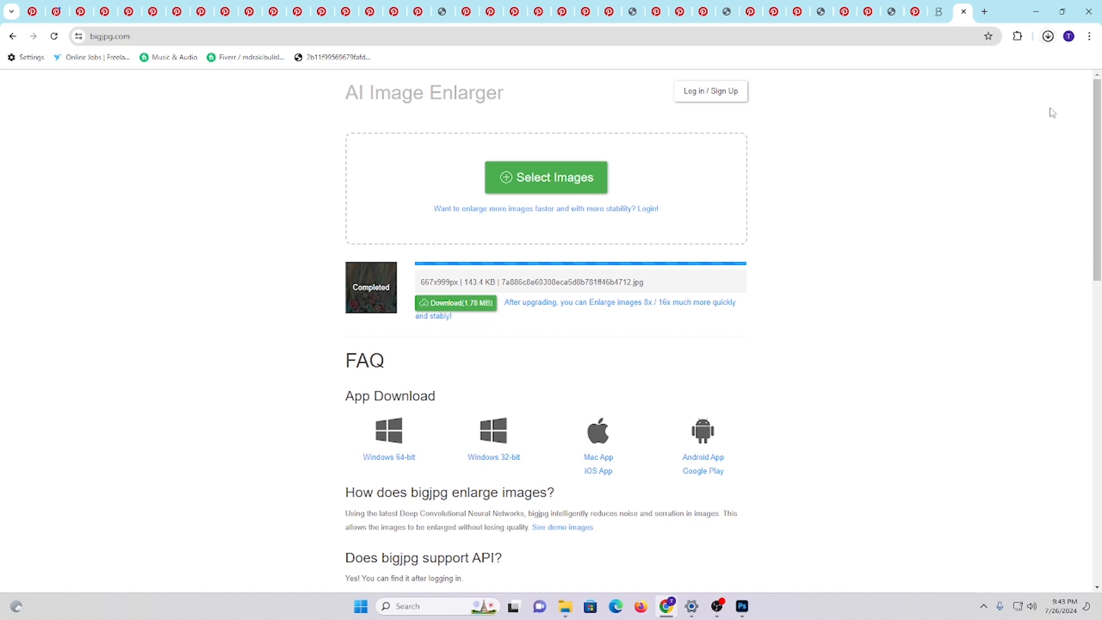
# - Locate the downloaded enlarged floral image in its folder and open it in Adobe Photoshop 2024
pyautogui.click(1049, 36)
pyautogui.rightClick(926, 72)
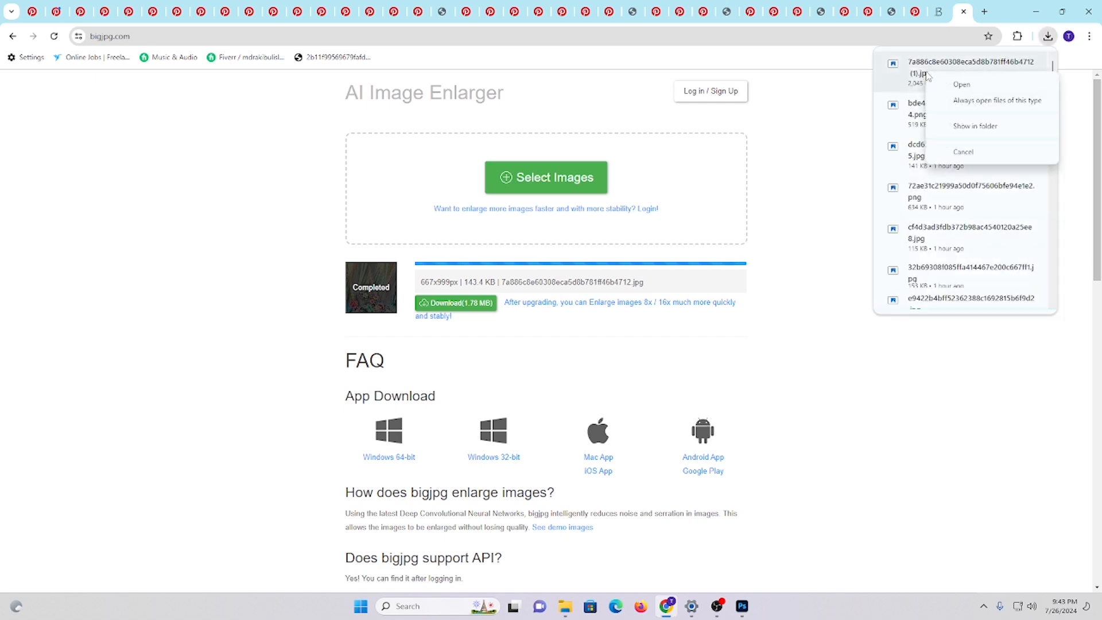
pyautogui.click(963, 128)
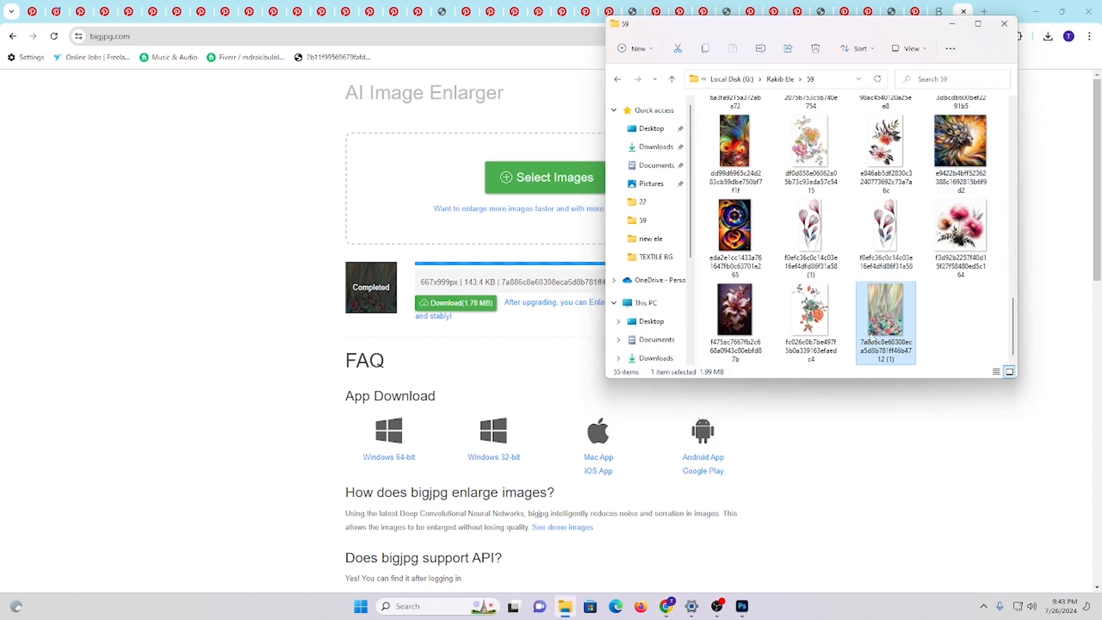
pyautogui.rightClick(890, 313)
pyautogui.moveTo(921, 365)
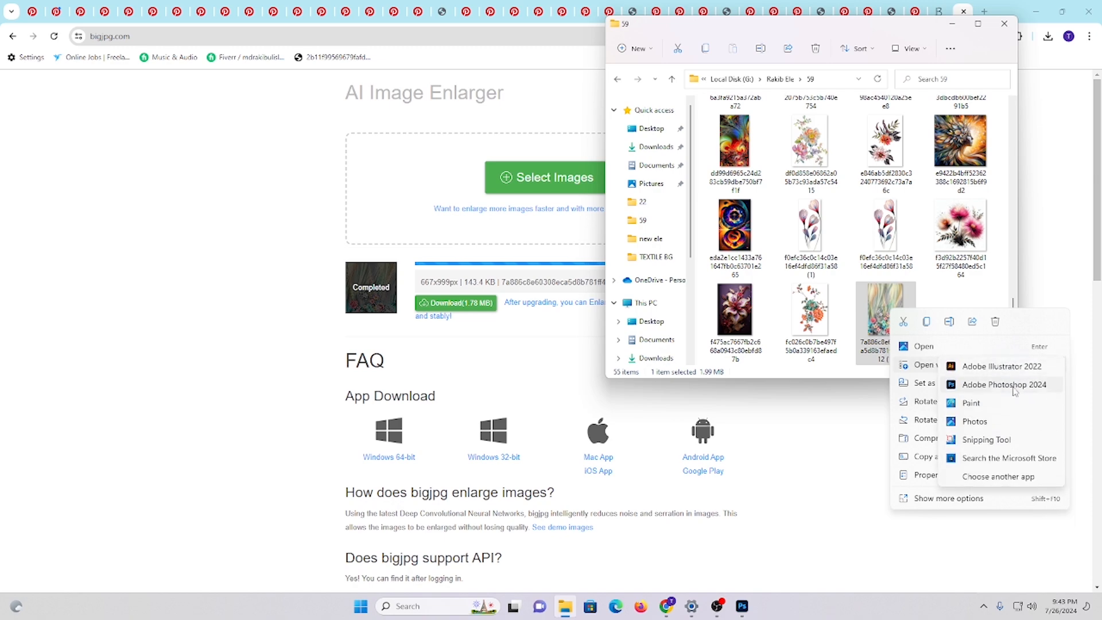
pyautogui.click(1013, 390)
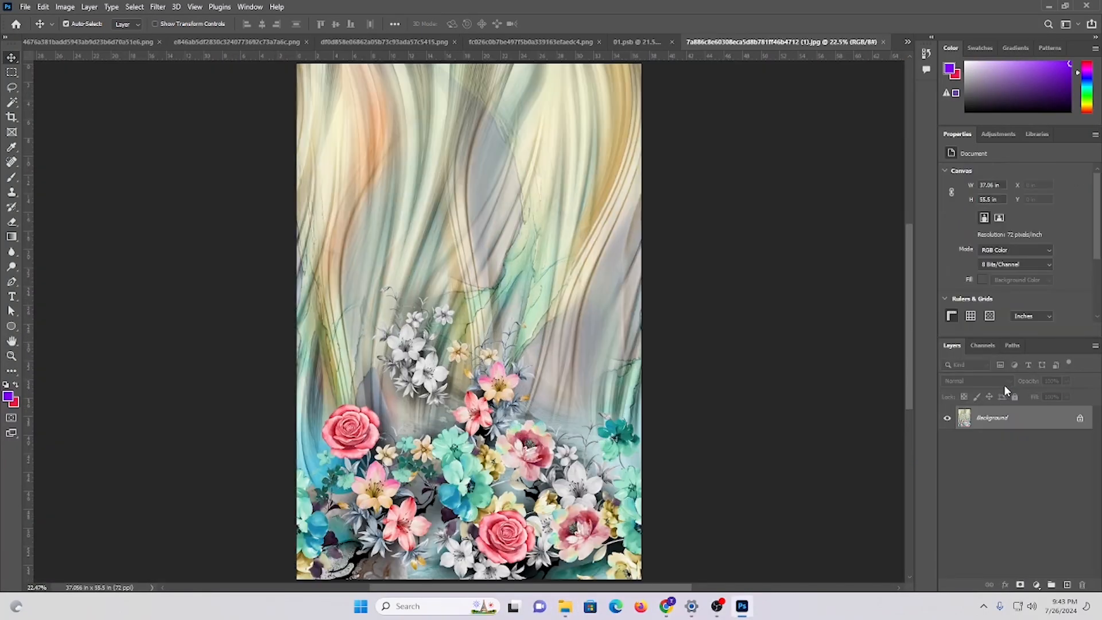
# - Unlock the floral image's background layer and inspect its flower motifs up close
pyautogui.click(1081, 420)
pyautogui.moveTo(471, 456); pyautogui.dragTo(556, 425)
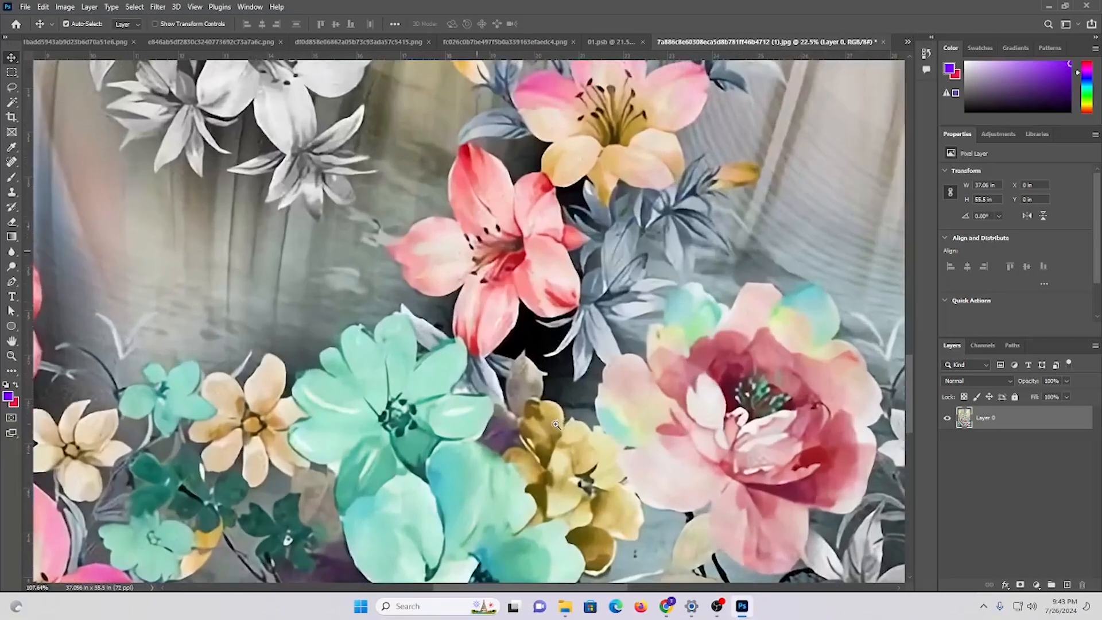
pyautogui.moveTo(574, 242); pyautogui.dragTo(402, 438)
pyautogui.moveTo(533, 247); pyautogui.dragTo(481, 384)
pyautogui.moveTo(612, 364); pyautogui.dragTo(521, 357)
pyautogui.moveTo(536, 411); pyautogui.dragTo(579, 190)
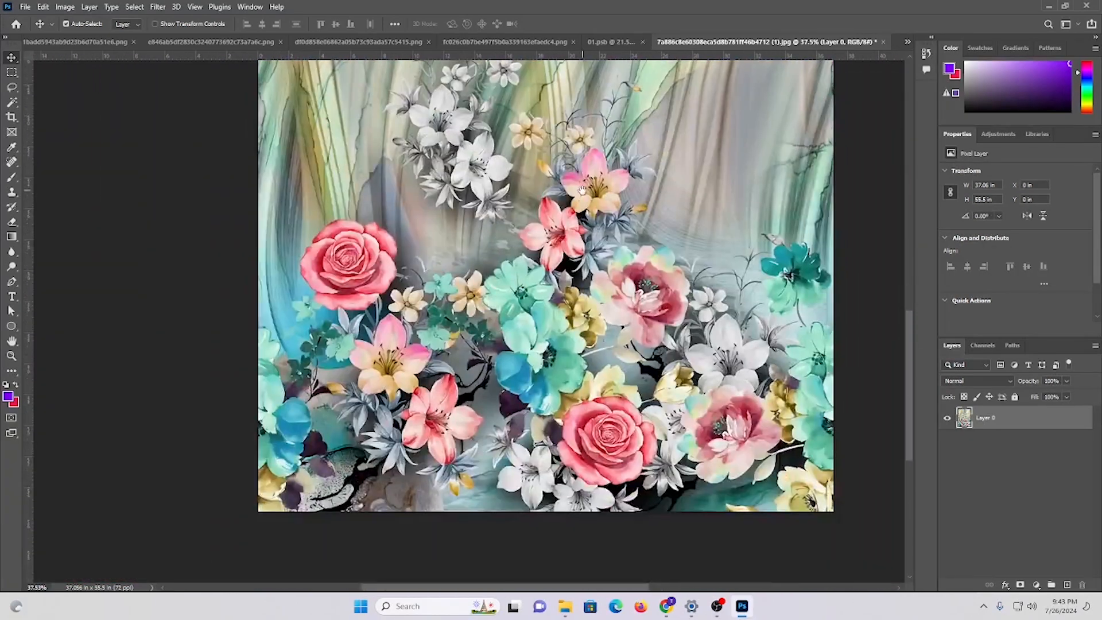
# - Switch to File Explorer and open the original, non-enlarged version of the draped floral image from folder 59 in Adobe Photoshop 2024
pyautogui.click(566, 608)
pyautogui.click(960, 226)
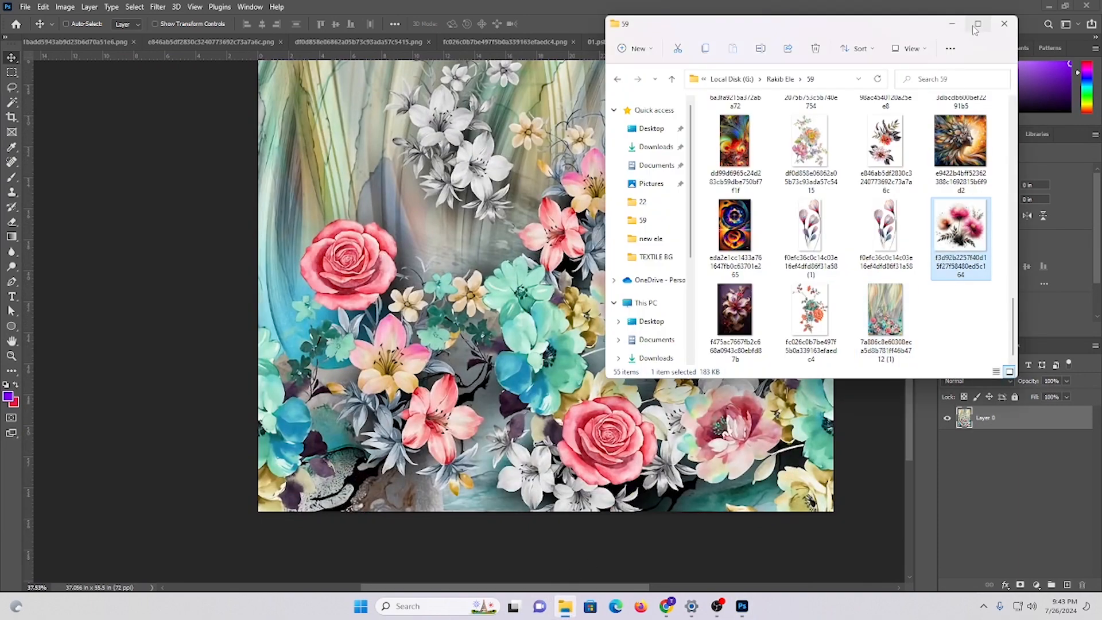
pyautogui.click(979, 23)
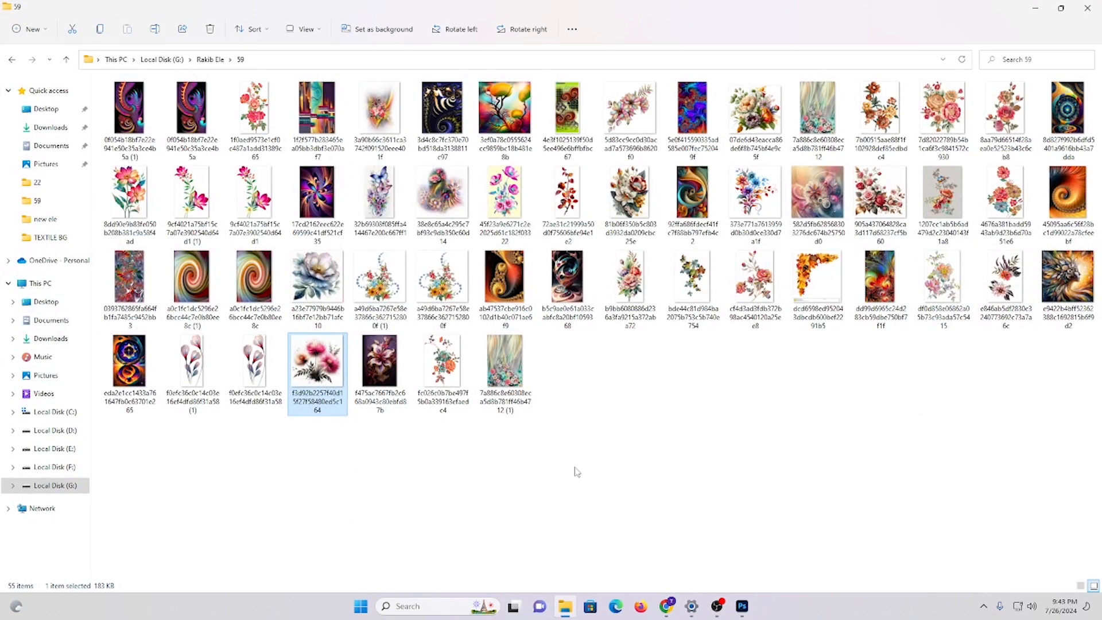
pyautogui.rightClick(813, 117)
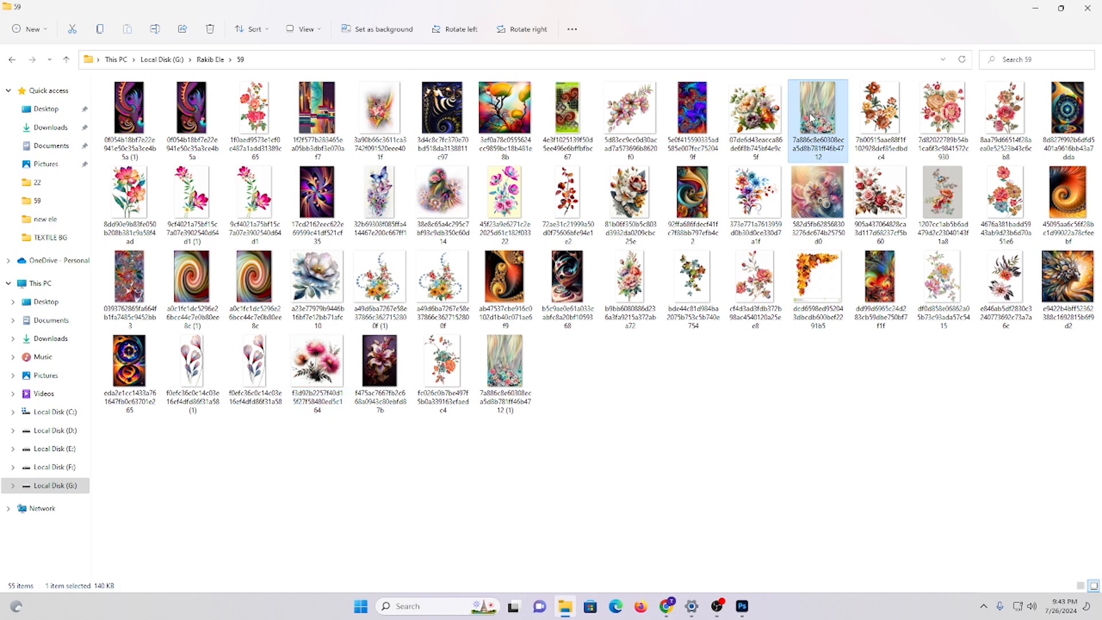
pyautogui.moveTo(852, 171)
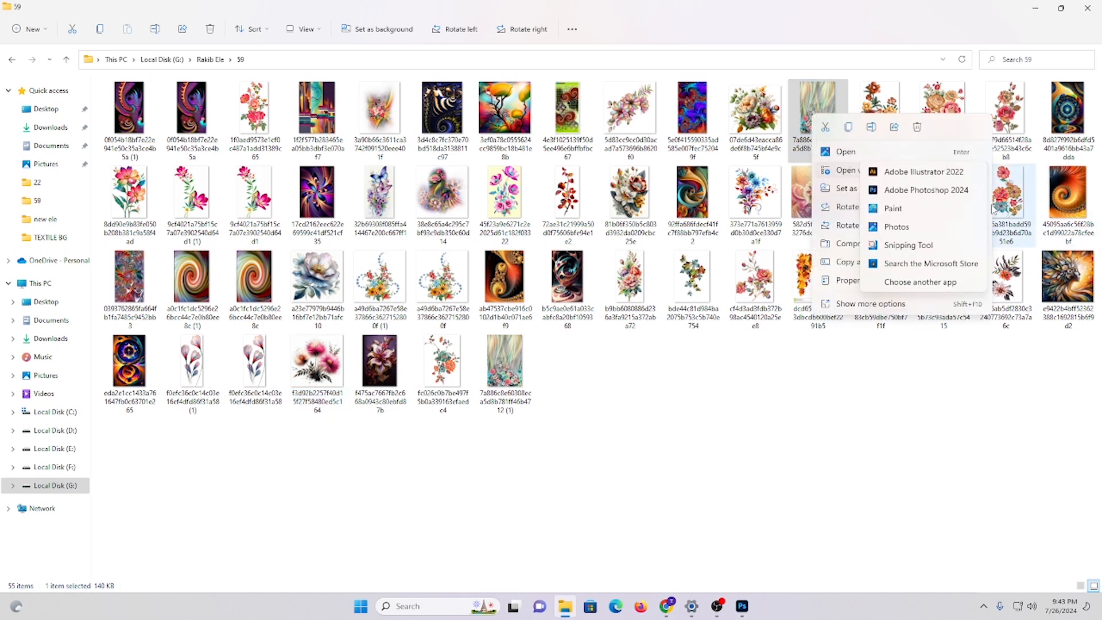
pyautogui.click(939, 191)
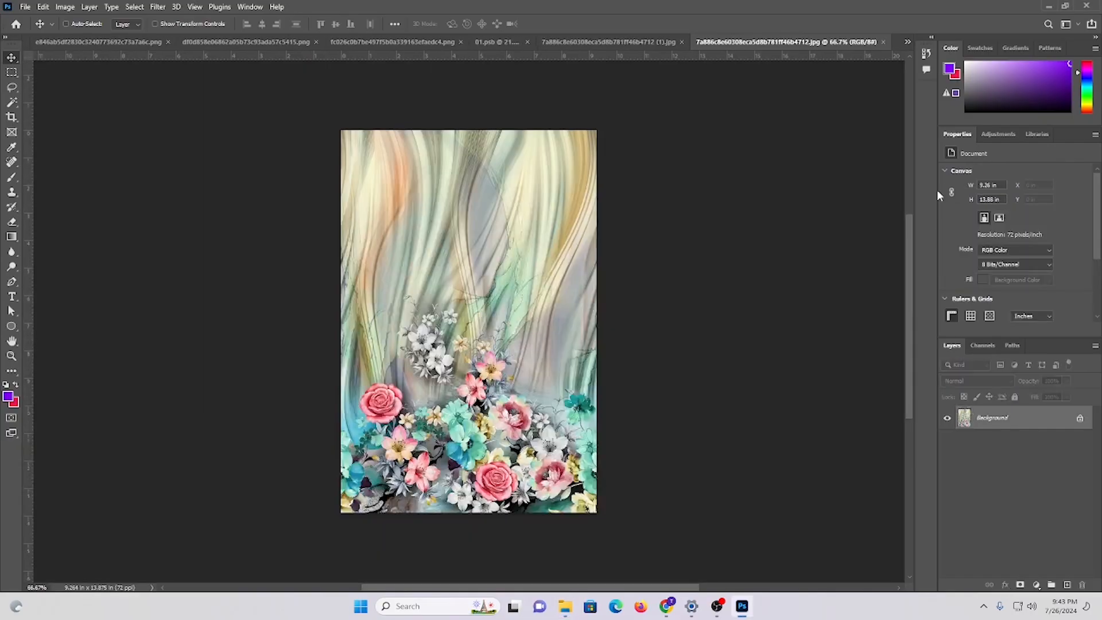
# - Compare the flower detail of the original and enlarged images up close, and close the original image
pyautogui.hotkey('ctrl', '0')
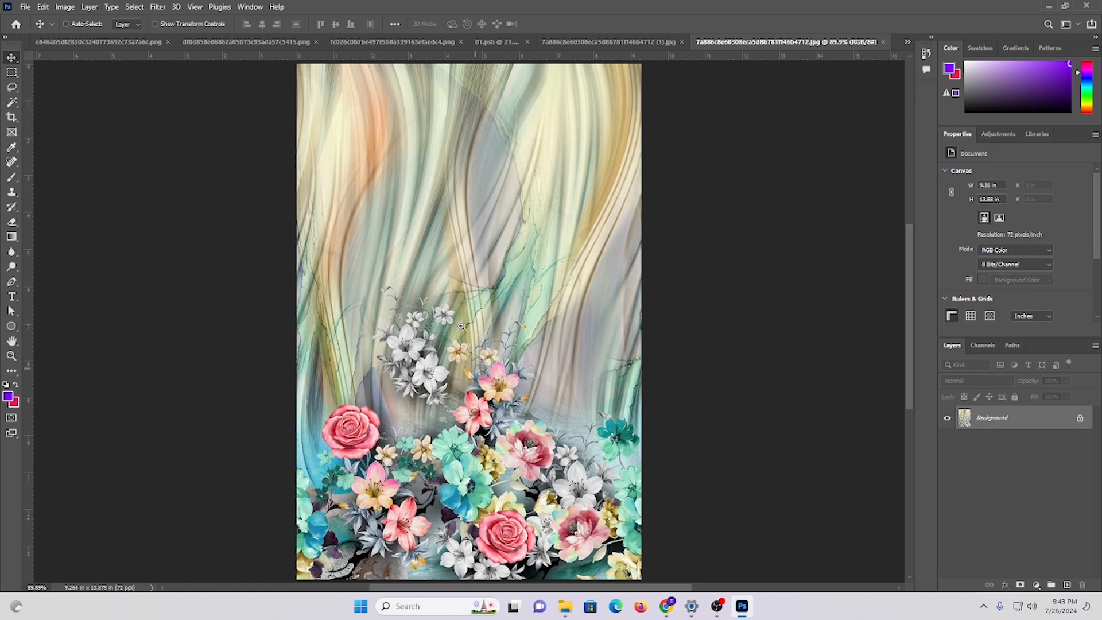
pyautogui.moveTo(460, 326); pyautogui.dragTo(513, 395)
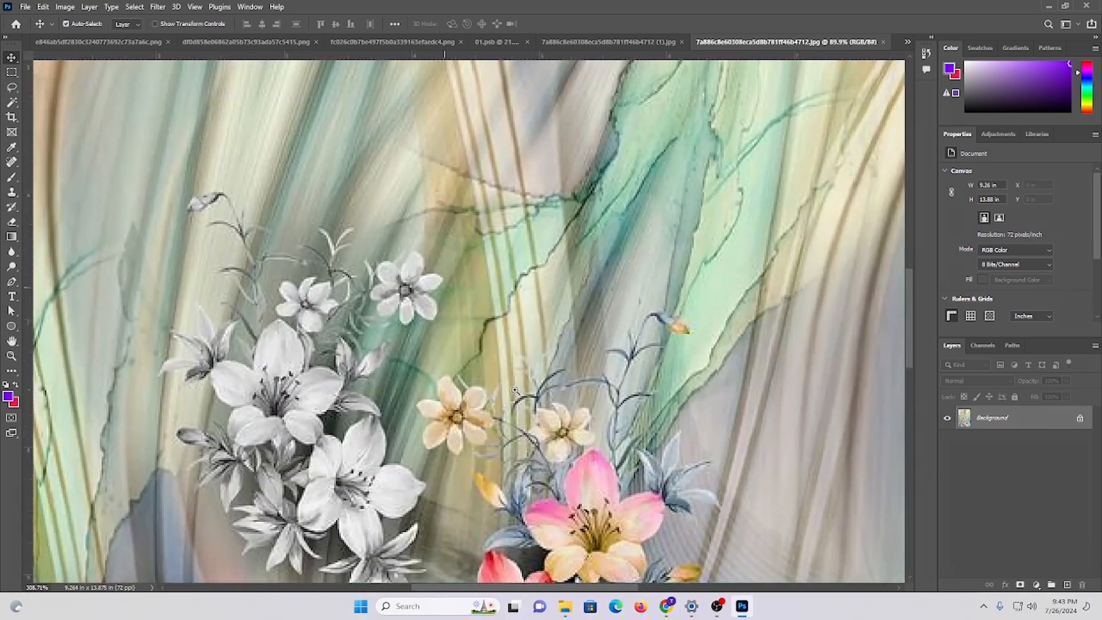
pyautogui.click(618, 43)
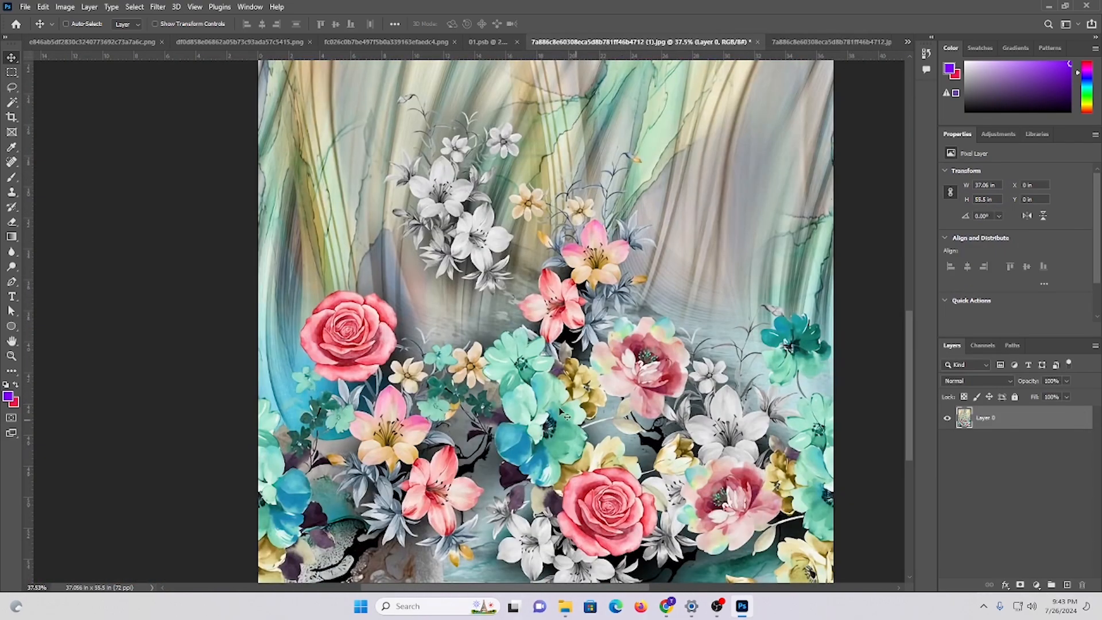
pyautogui.moveTo(479, 151); pyautogui.dragTo(343, 296)
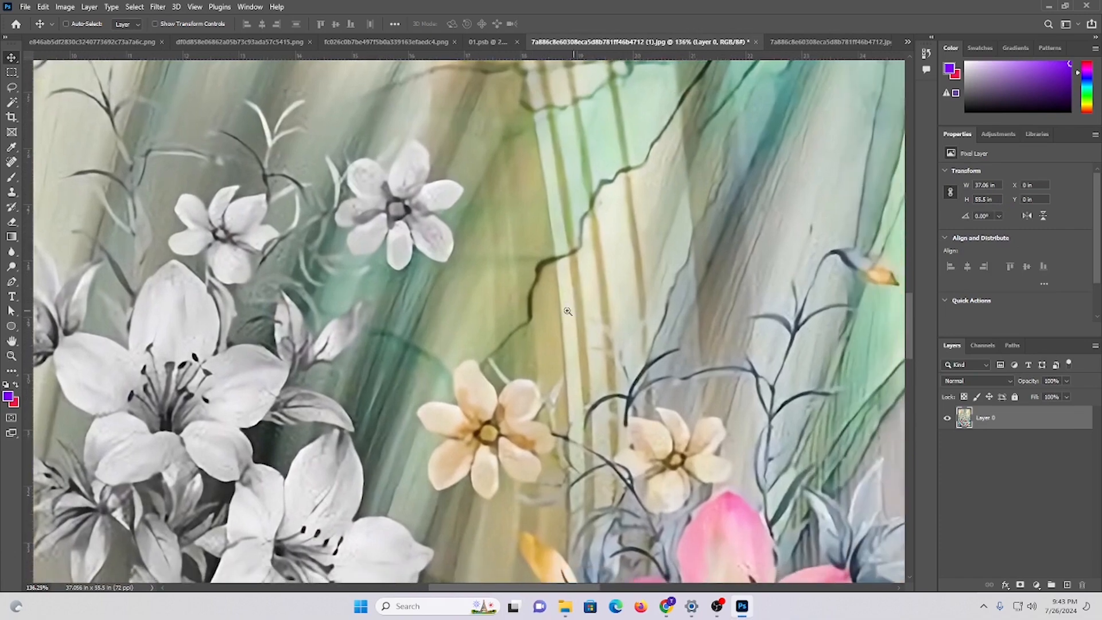
pyautogui.moveTo(567, 319); pyautogui.dragTo(528, 297)
pyautogui.click(827, 42)
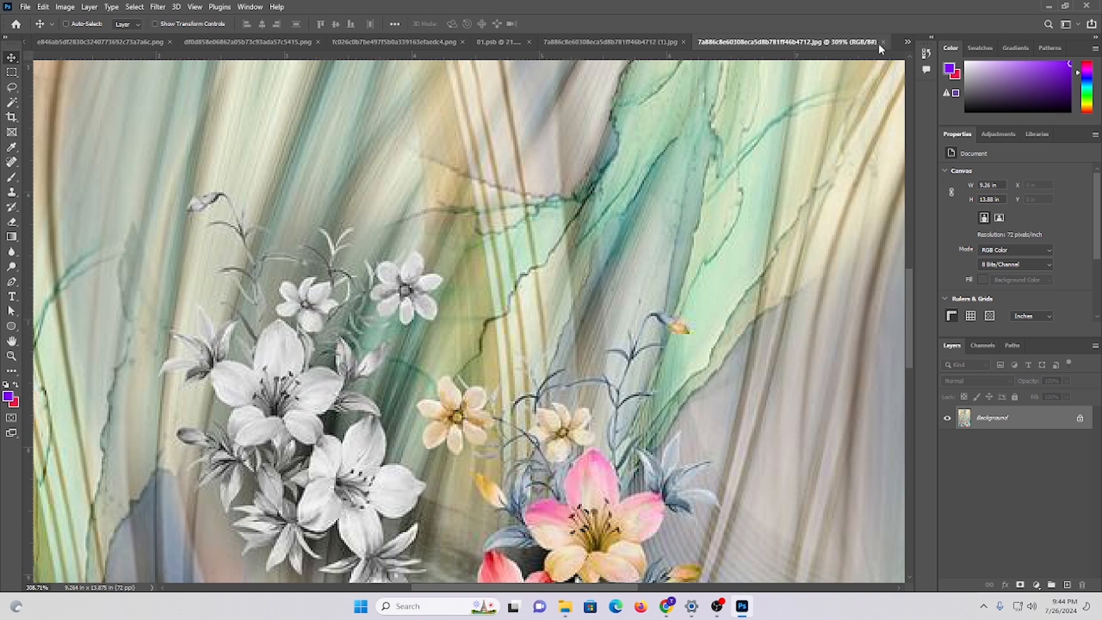
pyautogui.click(883, 42)
pyautogui.hotkey('ctrl', '0')
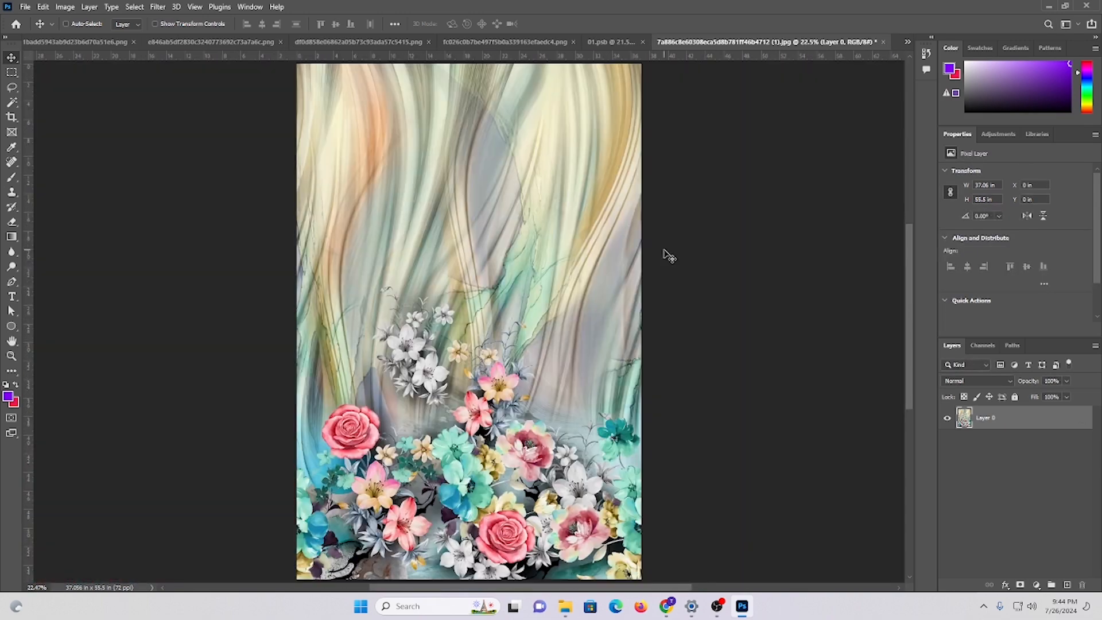
# - Resize the enlarged floral image to a height of 28 inches at a resolution of 200 pixels/inch
pyautogui.hotkey('ctrl', 'alt', 'i')
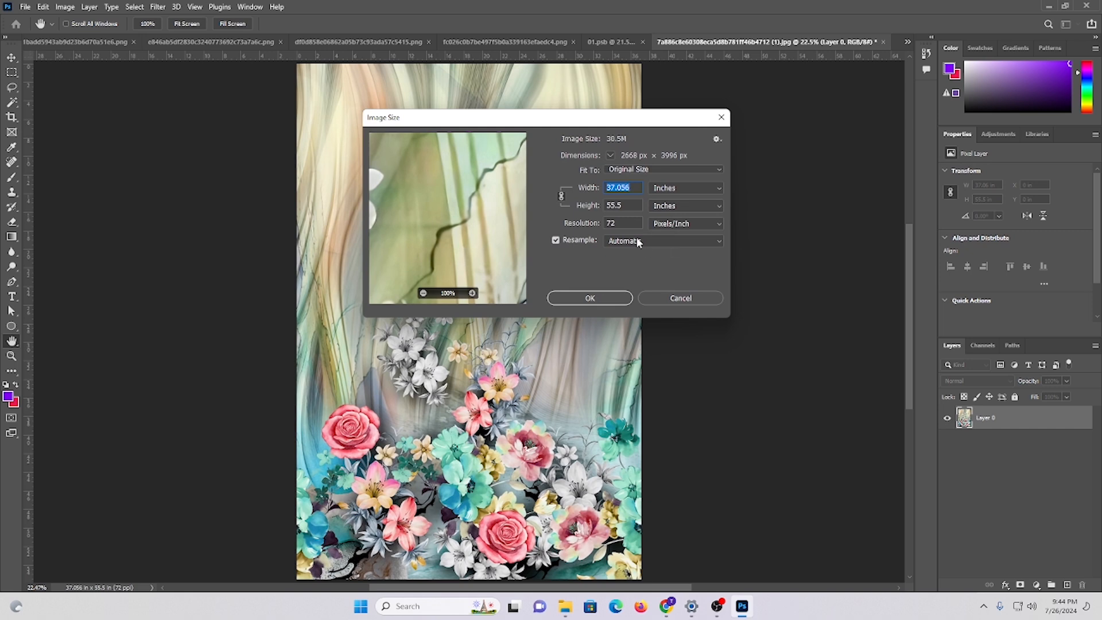
pyautogui.press('Tab')
pyautogui.press('Tab')
pyautogui.write('200')
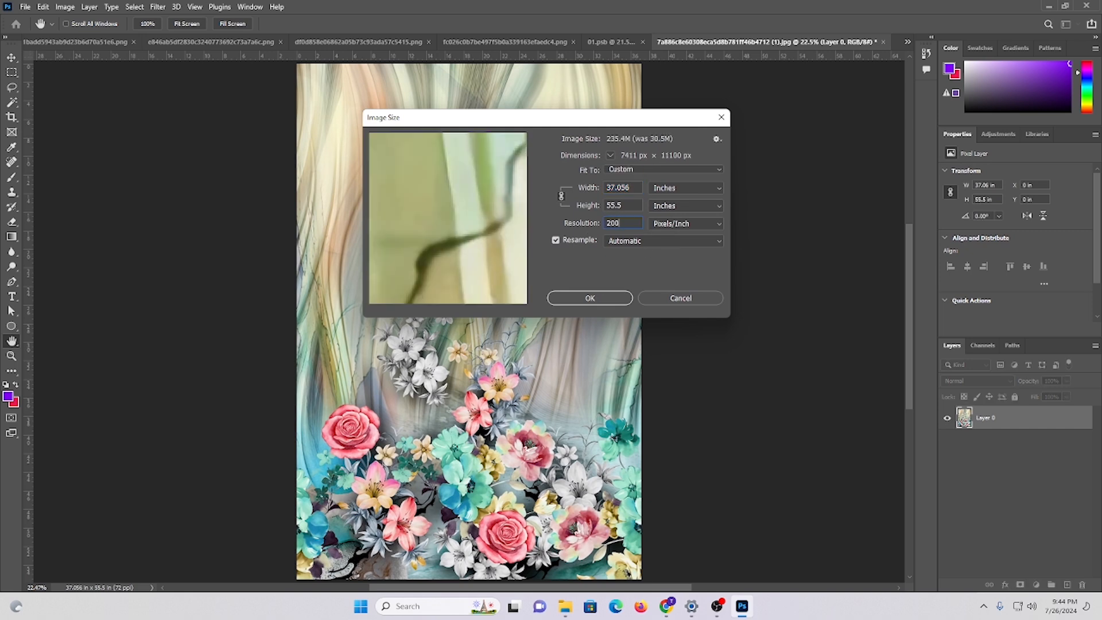
pyautogui.click(632, 205)
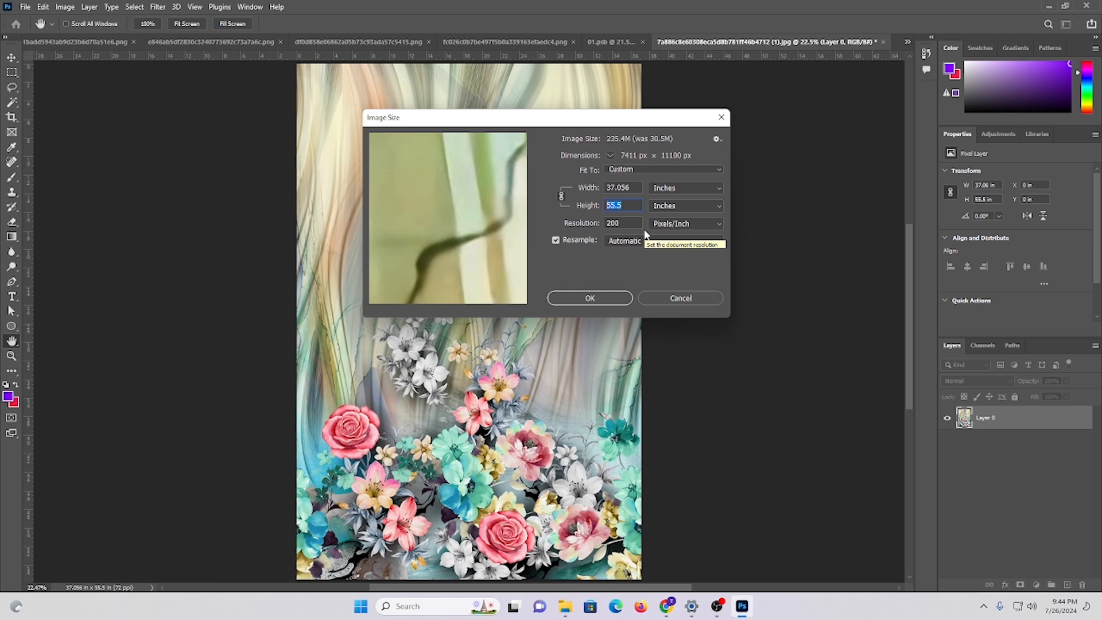
pyautogui.press('Return')
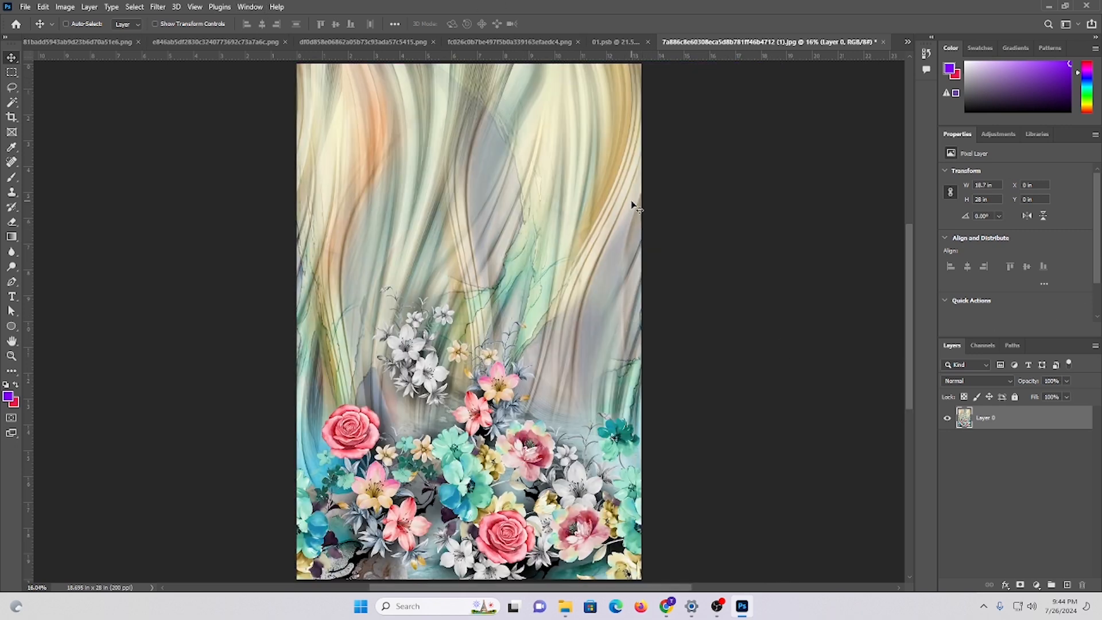
# - Duplicate the floral image layer and set the duplicate's blend mode to Soft Light
pyautogui.hotkey('ctrl', 'j')
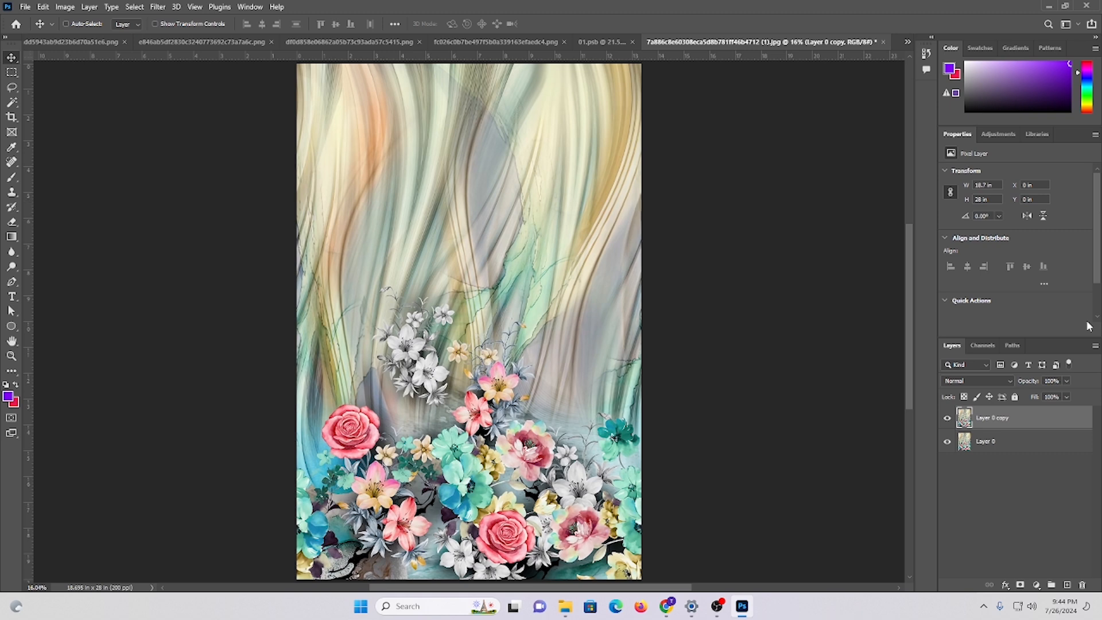
pyautogui.click(977, 380)
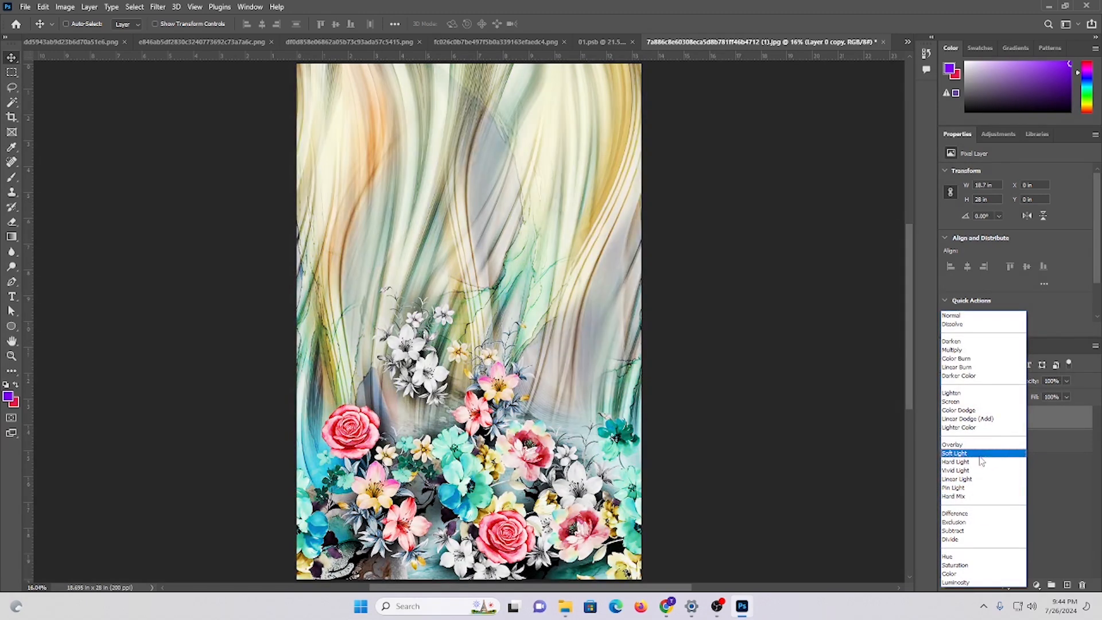
pyautogui.click(980, 456)
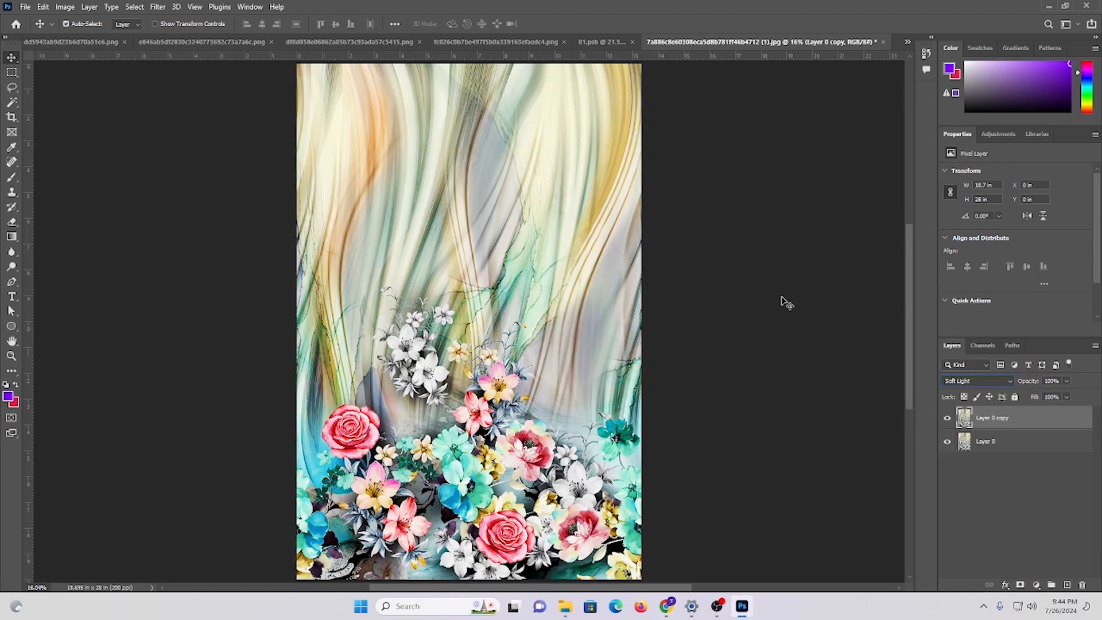
pyautogui.hotkey('ctrl', 'z')
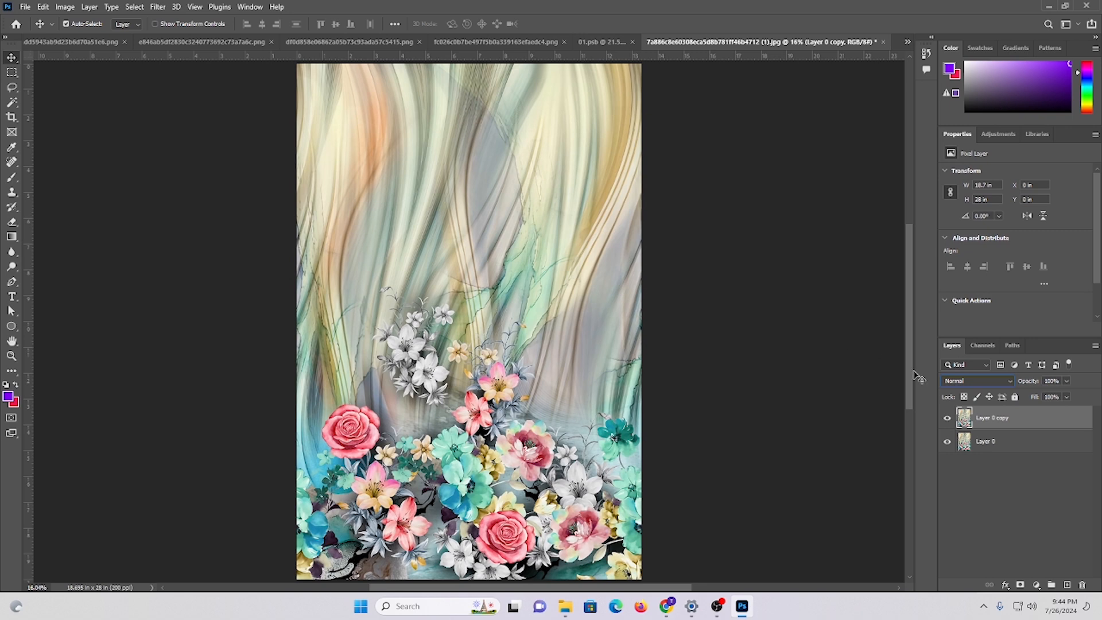
pyautogui.click(968, 381)
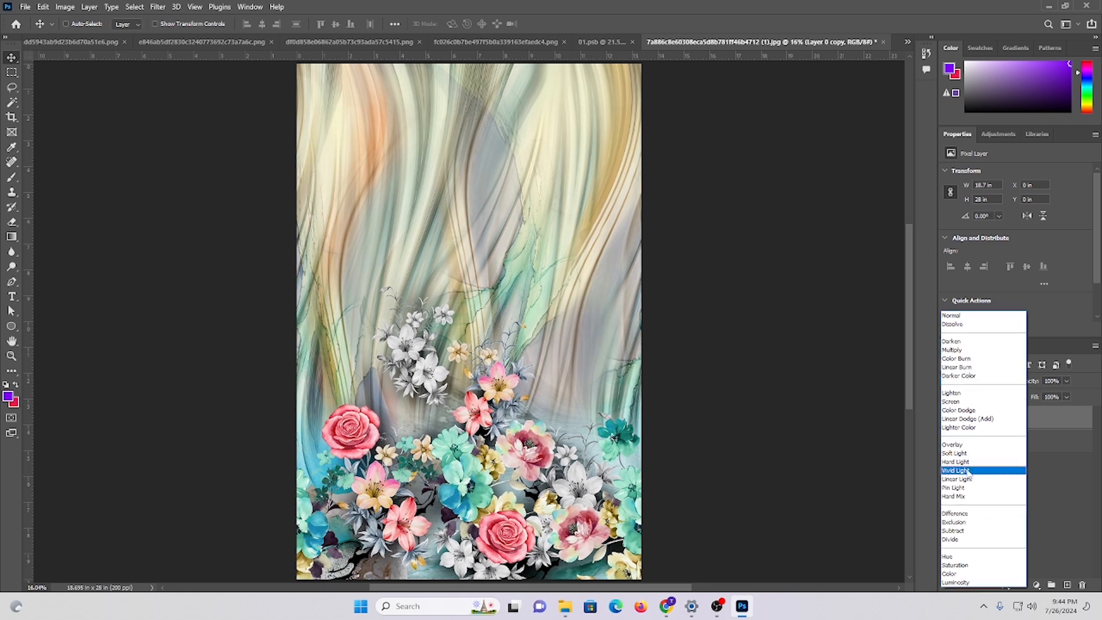
pyautogui.click(964, 454)
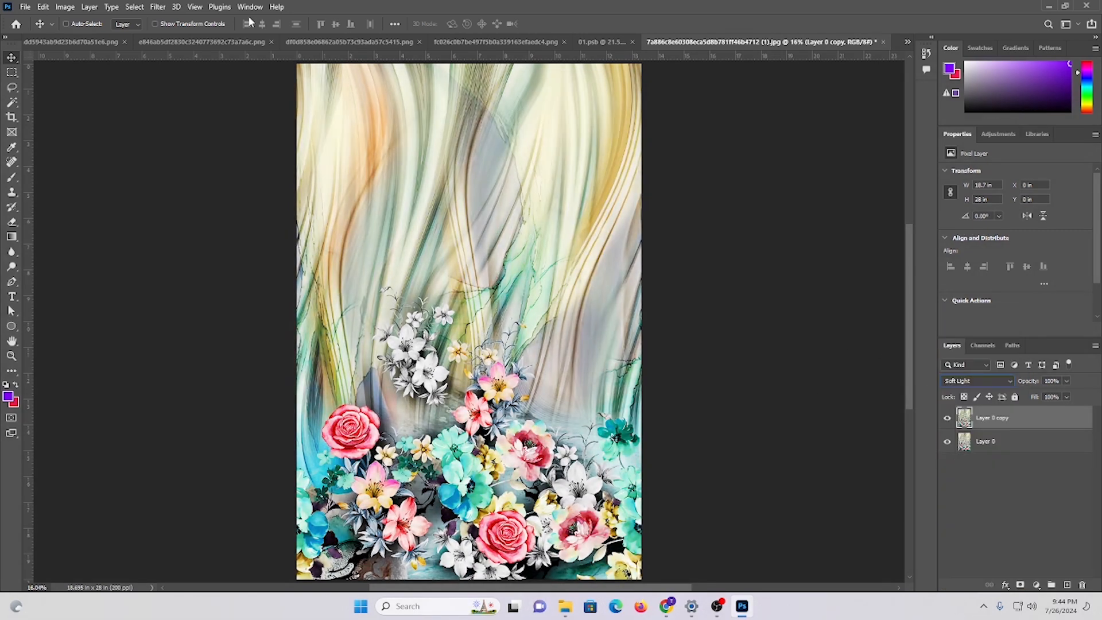
# - Apply the Texturizer filter to the duplicate layer with Canvas texture, 200% scaling, relief 1 and top light
pyautogui.click(158, 7)
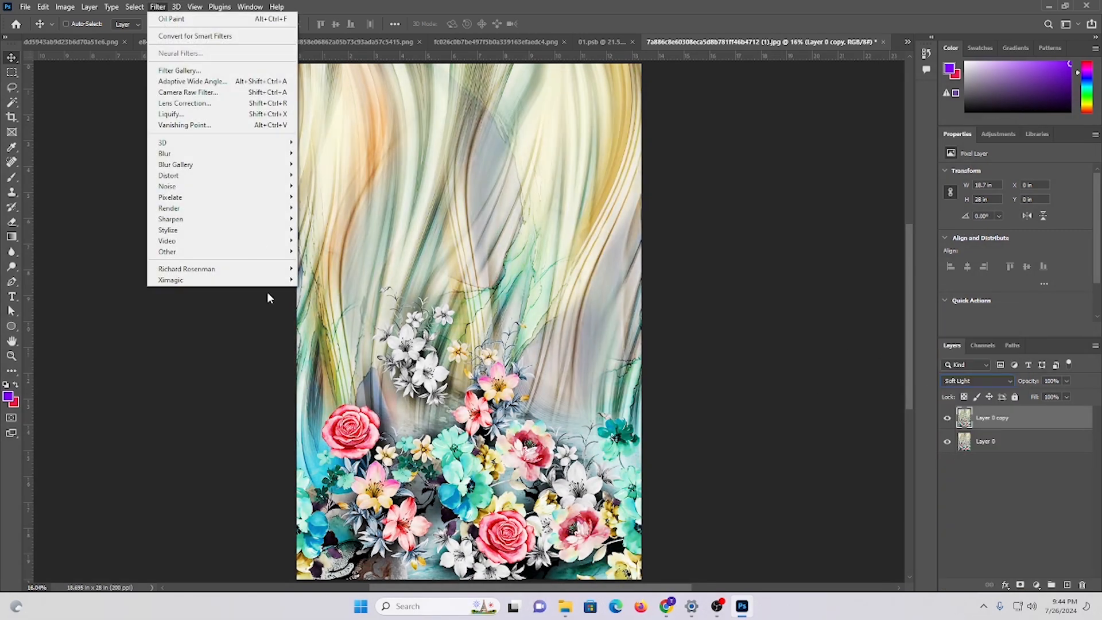
pyautogui.click(179, 70)
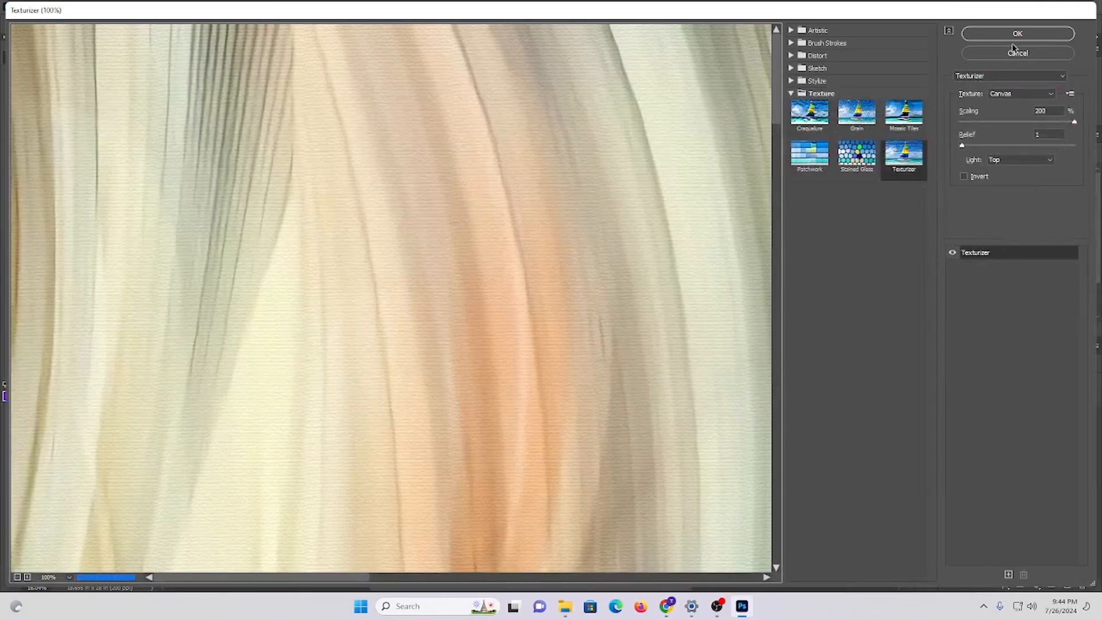
pyautogui.click(1018, 33)
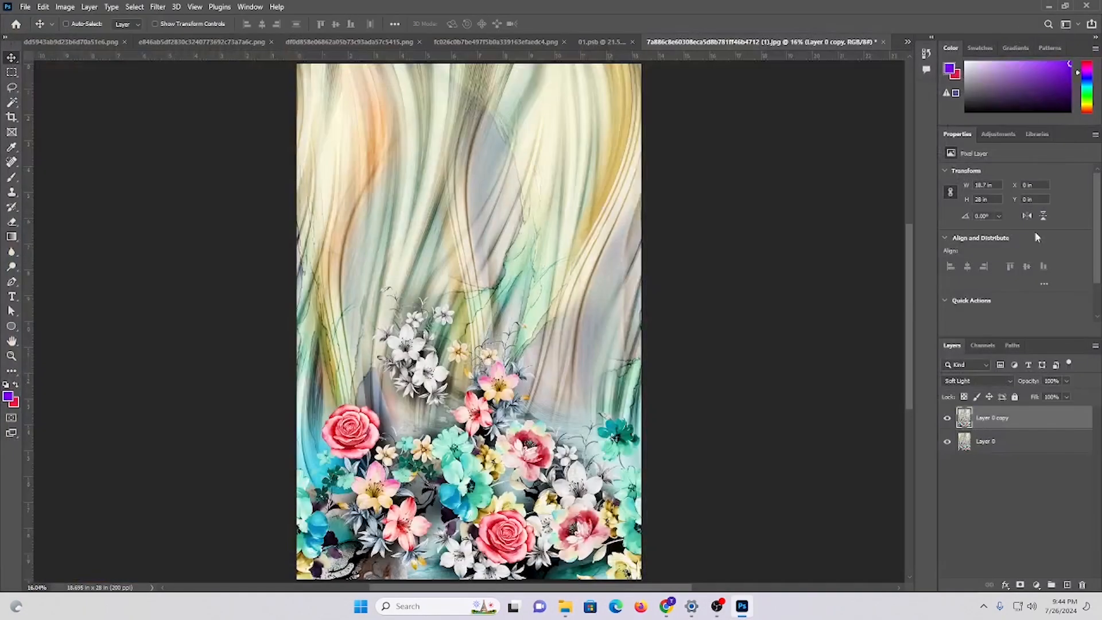
# - Compare the image with the Soft Light duplicate hidden and shown, and merge both layers into one
pyautogui.click(948, 418)
pyautogui.click(948, 419)
pyautogui.keyDown('shift'); pyautogui.click(996, 445); pyautogui.keyUp('shift')
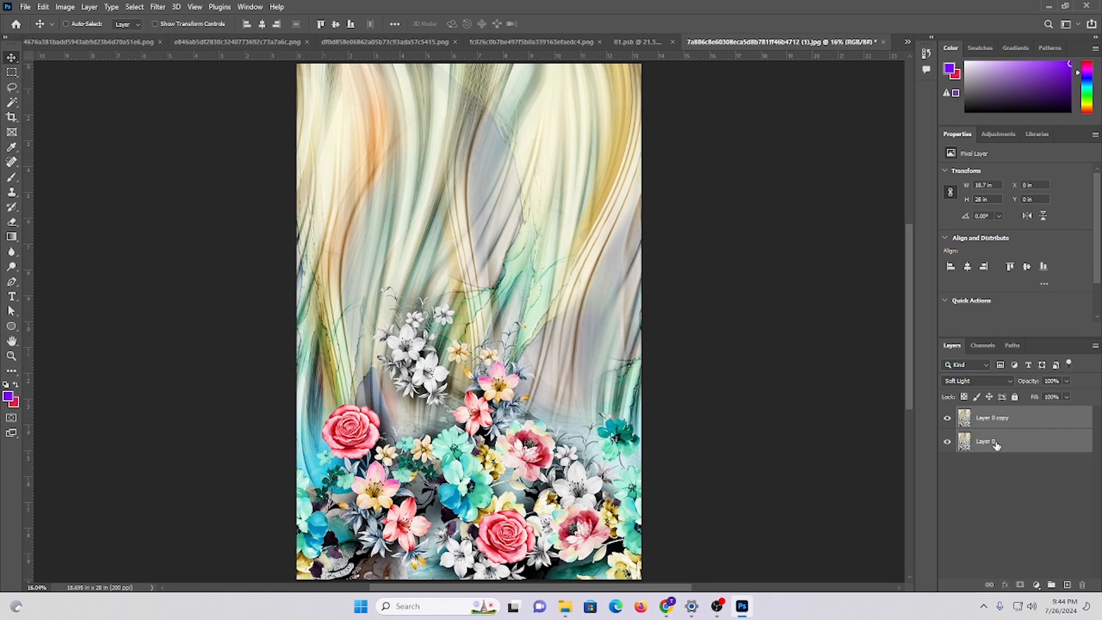
pyautogui.hotkey('ctrl', 'e')
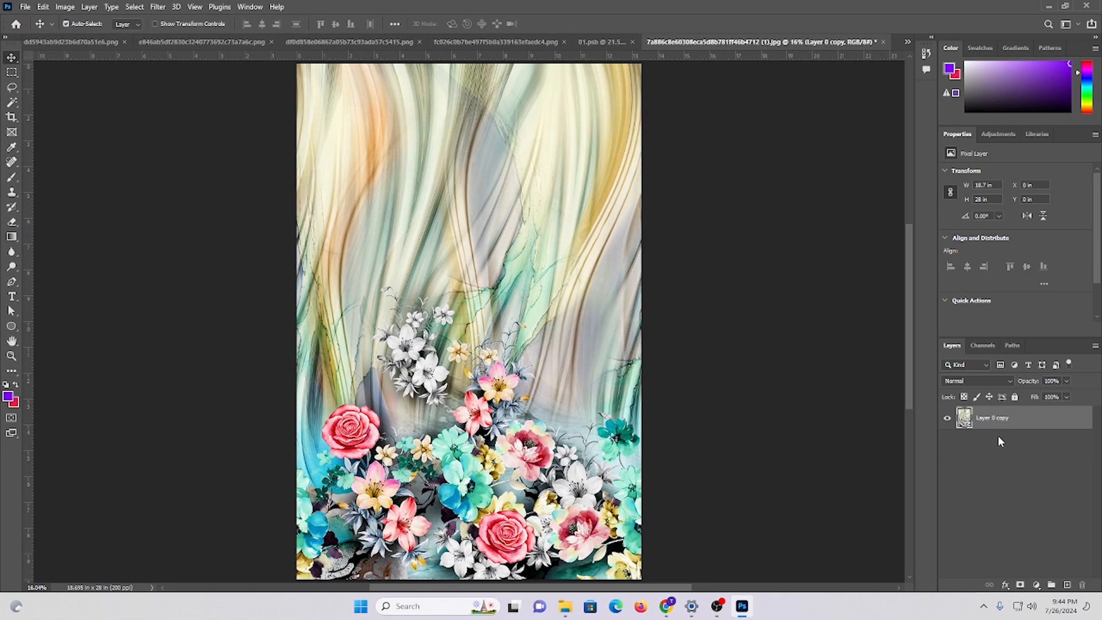
# - Paste the merged floral image into 01.psb directly above the Layer 2 copy 8 layer
pyautogui.click(595, 41)
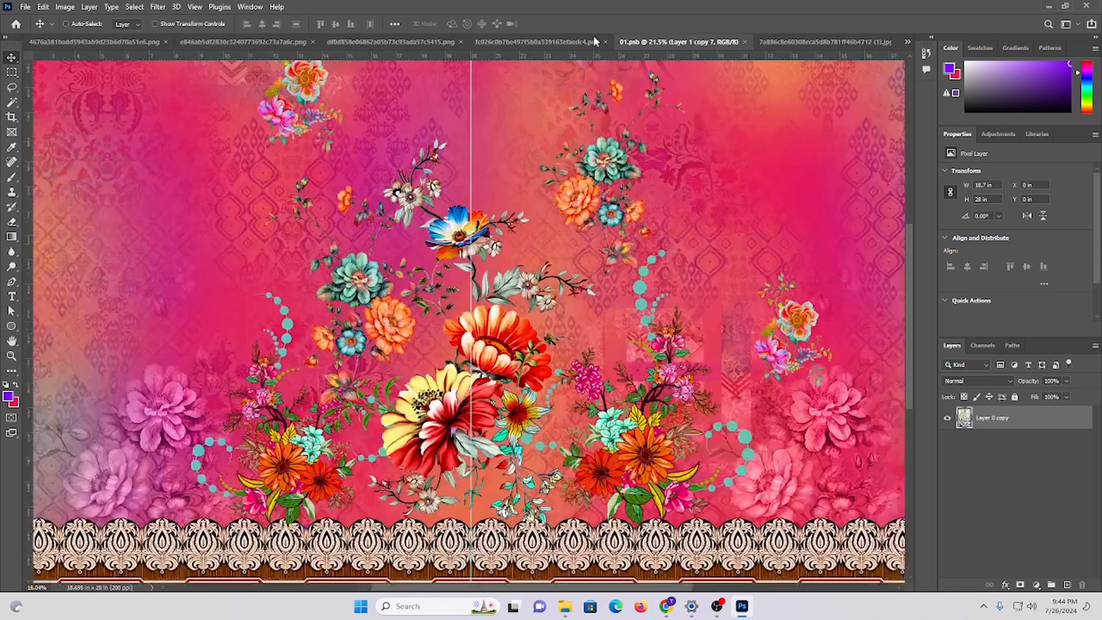
pyautogui.scroll(1, 380, 346)
pyautogui.scroll(-2, 1061, 556)
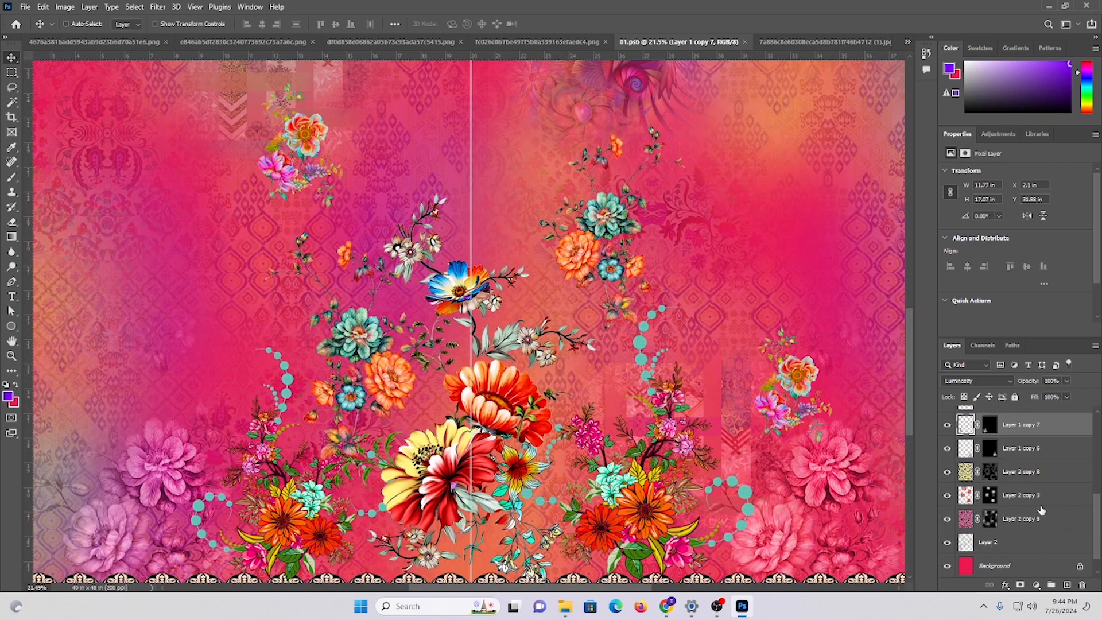
pyautogui.scroll(1, 1042, 510)
pyautogui.scroll(-1, 1048, 531)
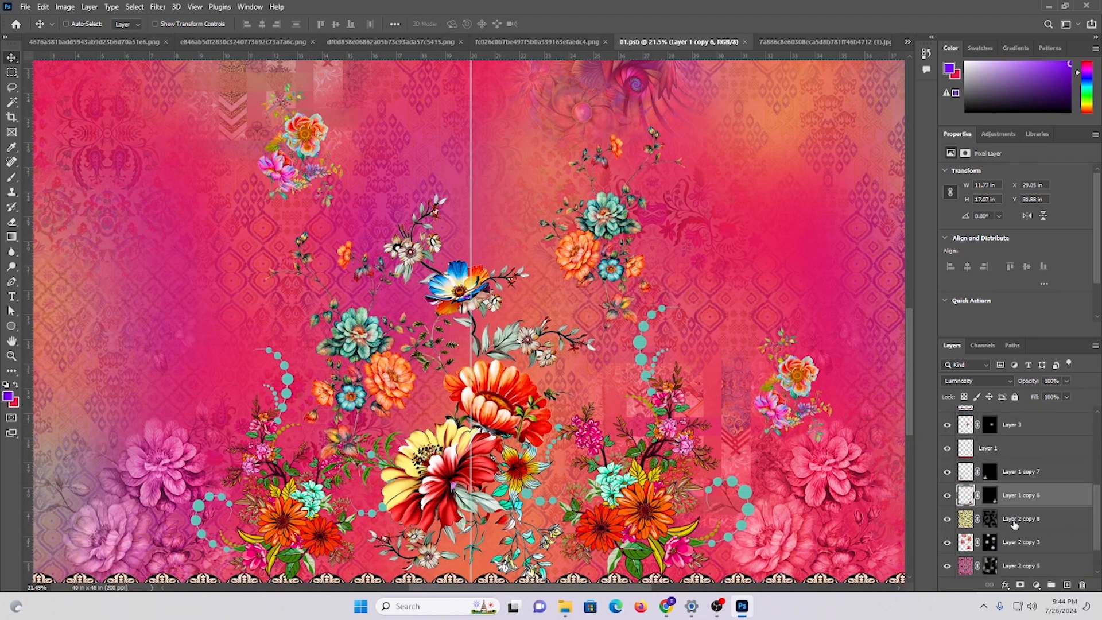
pyautogui.click(1014, 524)
pyautogui.hotkey('ctrl', 'v')
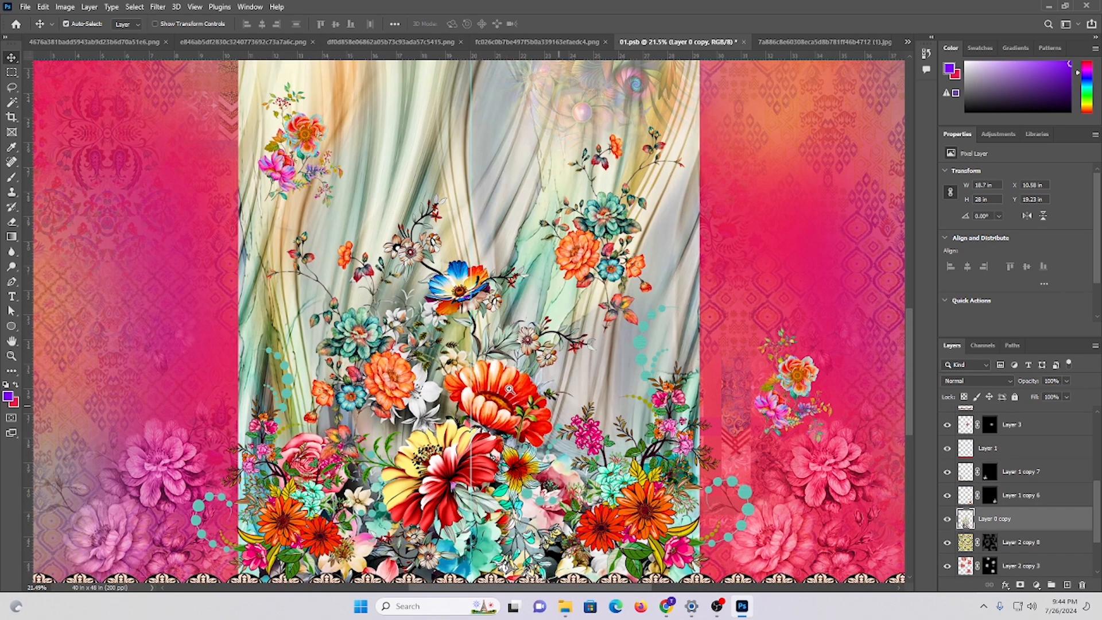
# - Move the floral panel up relative to the lace border and place a duplicate of it toward the design's left edge
pyautogui.scroll(-5, 468, 376)
pyautogui.scroll(3, 468, 375)
pyautogui.scroll(1, 230, 241)
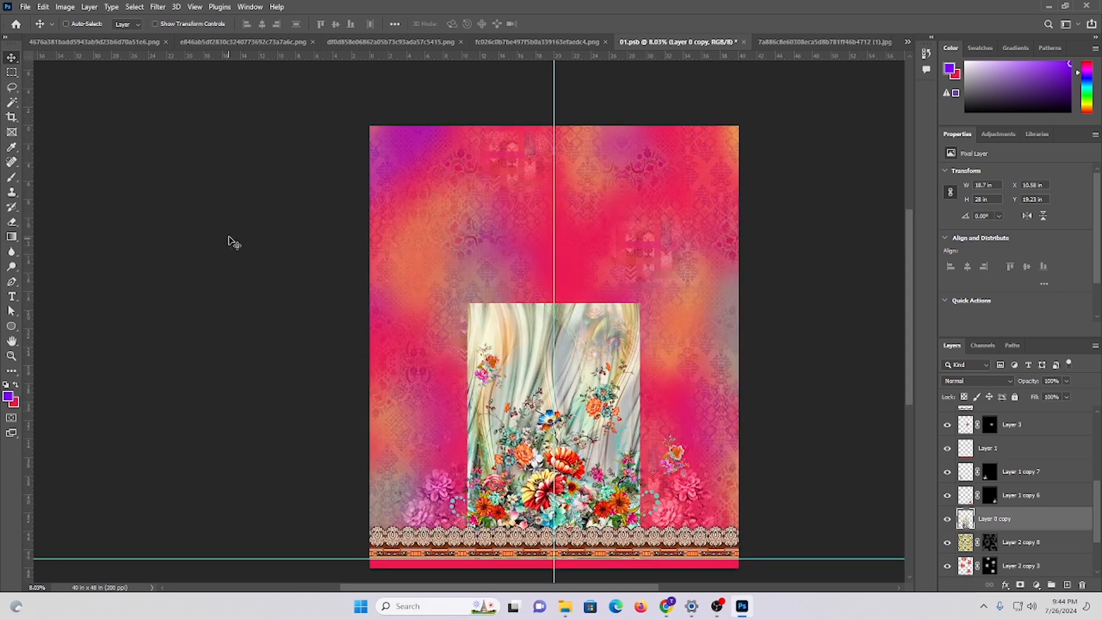
pyautogui.scroll(-1, 577, 407)
pyautogui.scroll(2, 606, 442)
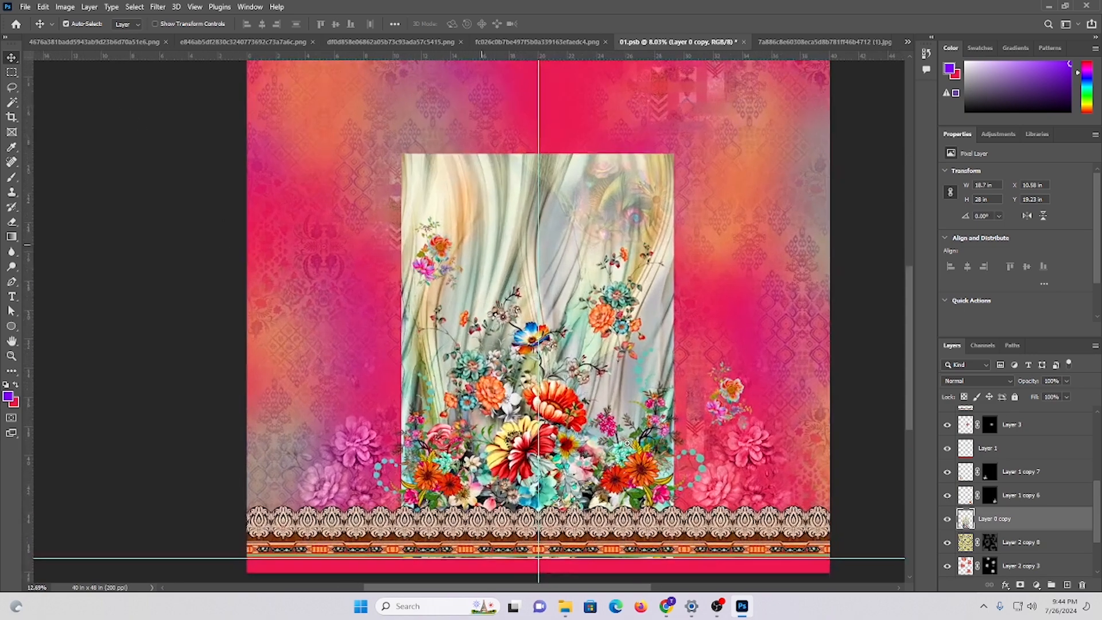
pyautogui.moveTo(620, 392); pyautogui.dragTo(369, 306)
pyautogui.scroll(1, 606, 348)
# - Flip the duplicated floral panel horizontally so it mirrors the central panel
pyautogui.hotkey('ctrl', 't')
pyautogui.rightClick(356, 305)
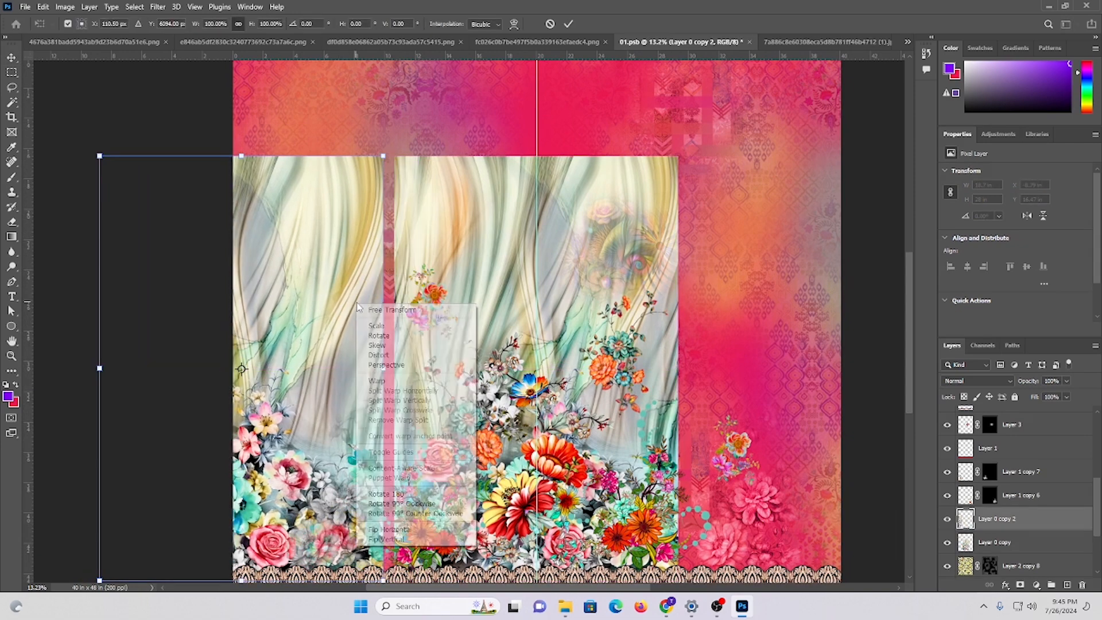
pyautogui.click(391, 529)
pyautogui.press('Return')
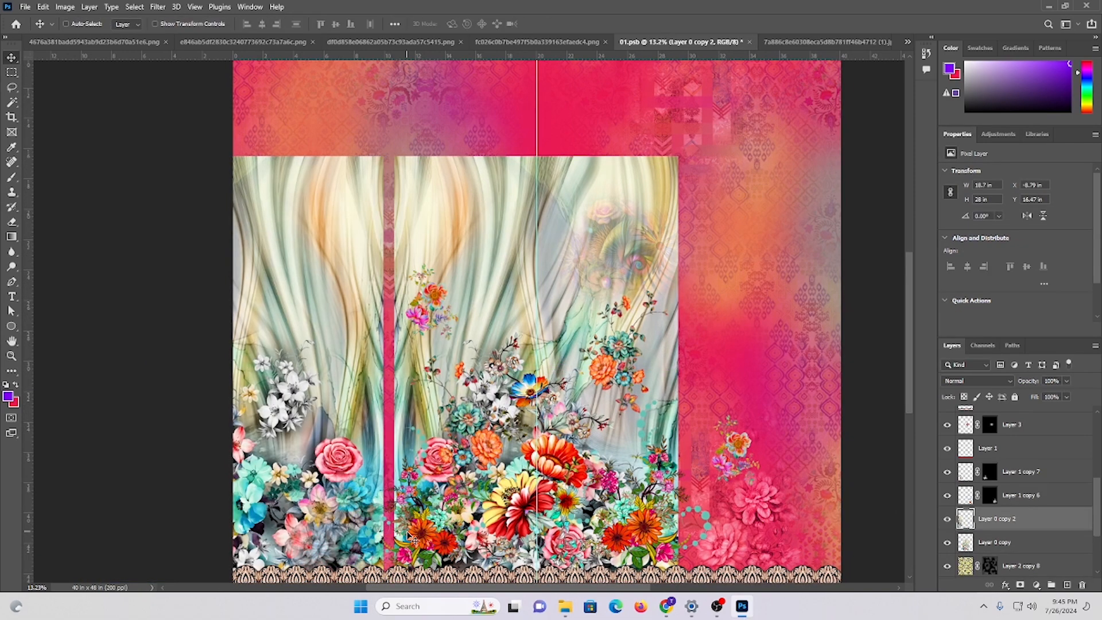
# - Move the flipped floral panel horizontally against the central panel so the pink gap between them closes
pyautogui.scroll(-1, 409, 535)
pyautogui.scroll(8, 391, 372)
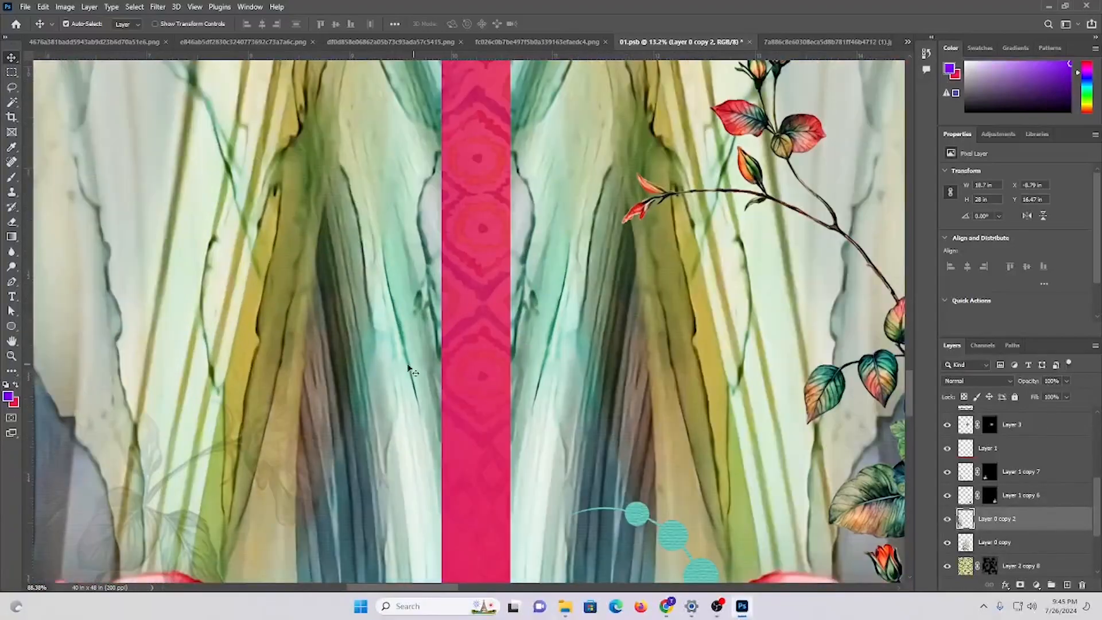
pyautogui.moveTo(365, 366); pyautogui.dragTo(432, 368)
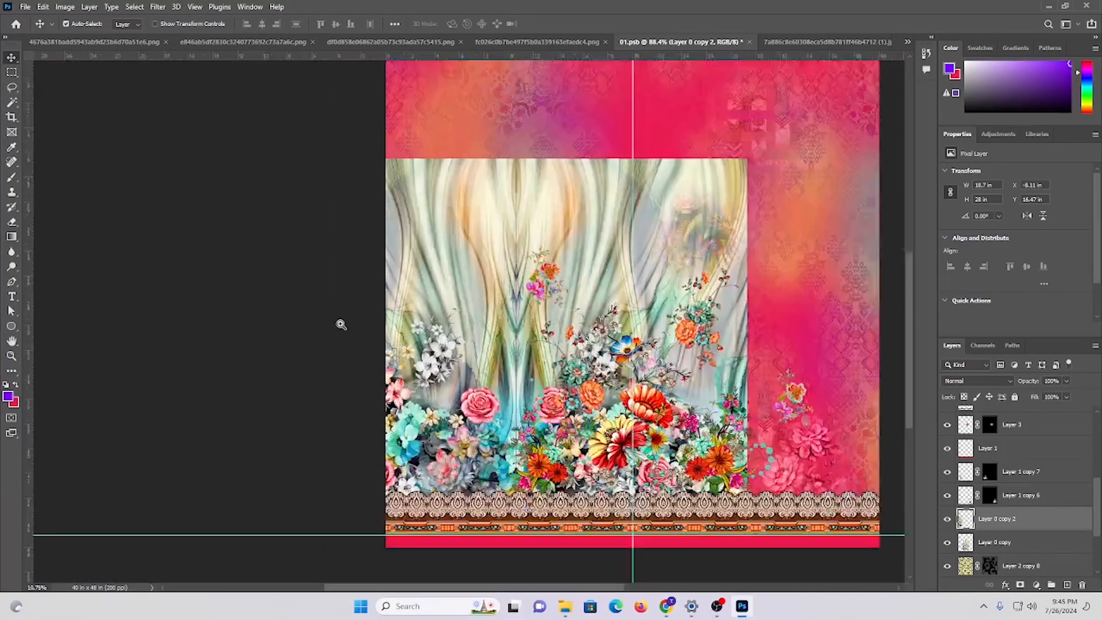
# - Place a duplicate of the flipped floral panel on the other side of the central panel and butt their edges together without a gap
pyautogui.scroll(-8, 339, 324)
pyautogui.moveTo(525, 370); pyautogui.dragTo(665, 310)
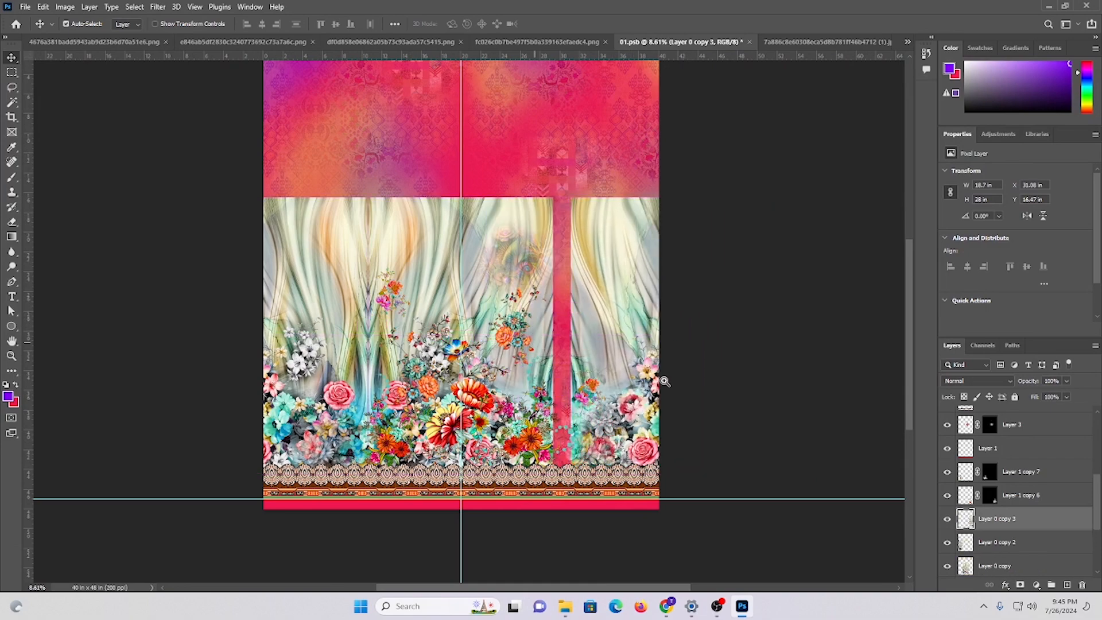
pyautogui.moveTo(535, 342); pyautogui.dragTo(650, 372)
pyautogui.moveTo(786, 364); pyautogui.dragTo(318, 382)
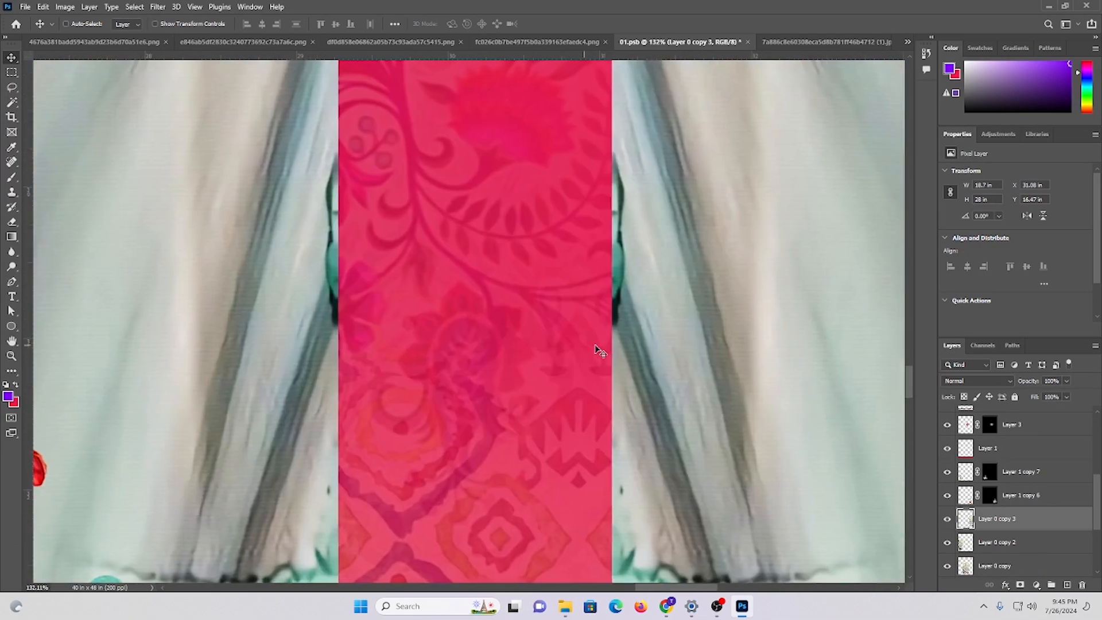
pyautogui.moveTo(683, 325); pyautogui.dragTo(410, 316)
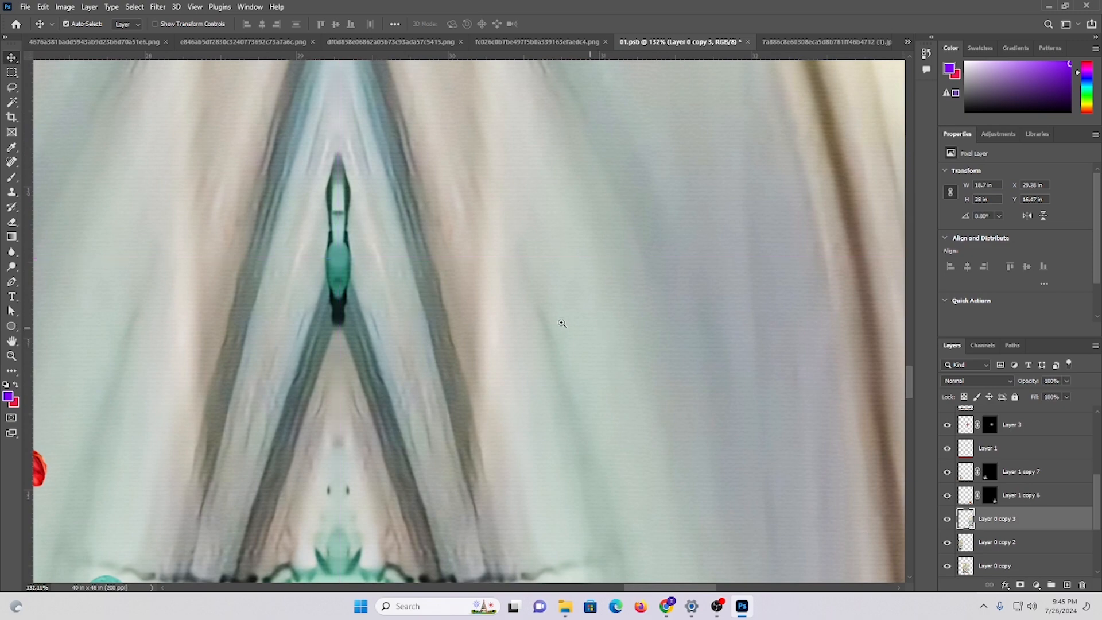
pyautogui.moveTo(562, 323); pyautogui.dragTo(452, 309)
# - Merge the three floral panel layers, Layer 0 copy through Layer 0 copy 3, and compare the design with the merged layer hidden and shown
pyautogui.keyDown('shift'); pyautogui.click(522, 247); pyautogui.keyUp('shift')
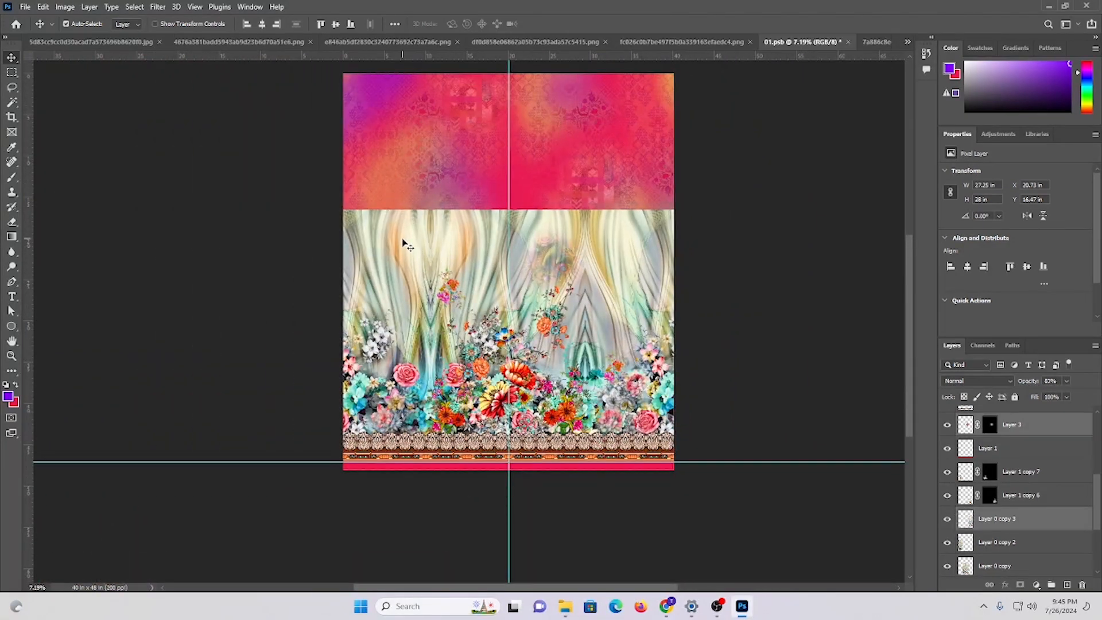
pyautogui.click(1052, 532)
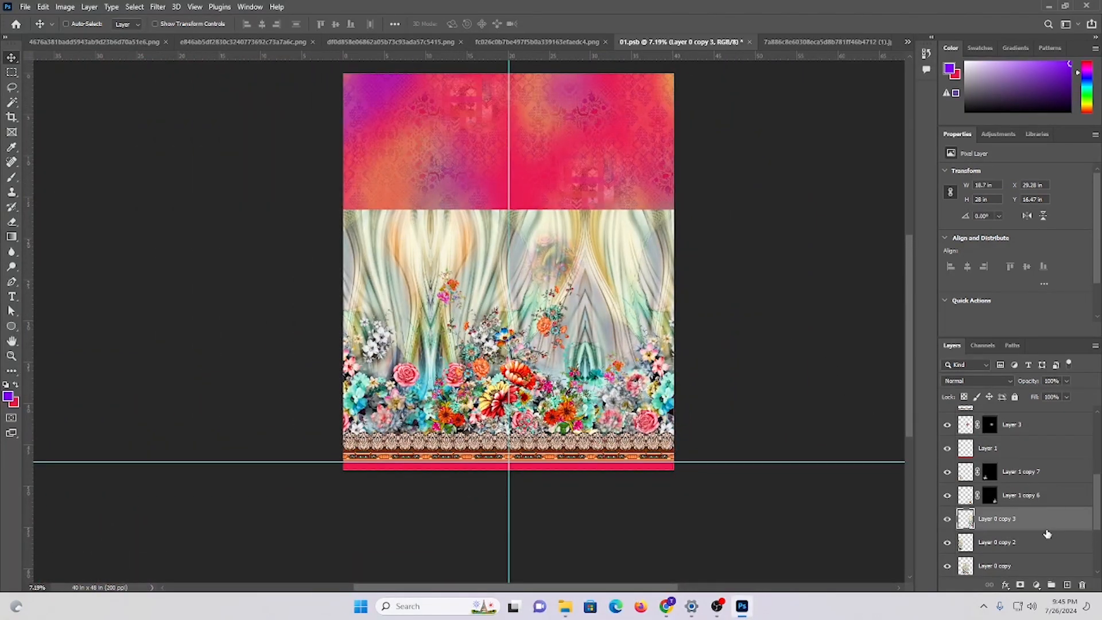
pyautogui.scroll(-3, 1047, 534)
pyautogui.keyDown('shift'); pyautogui.click(995, 471); pyautogui.keyUp('shift')
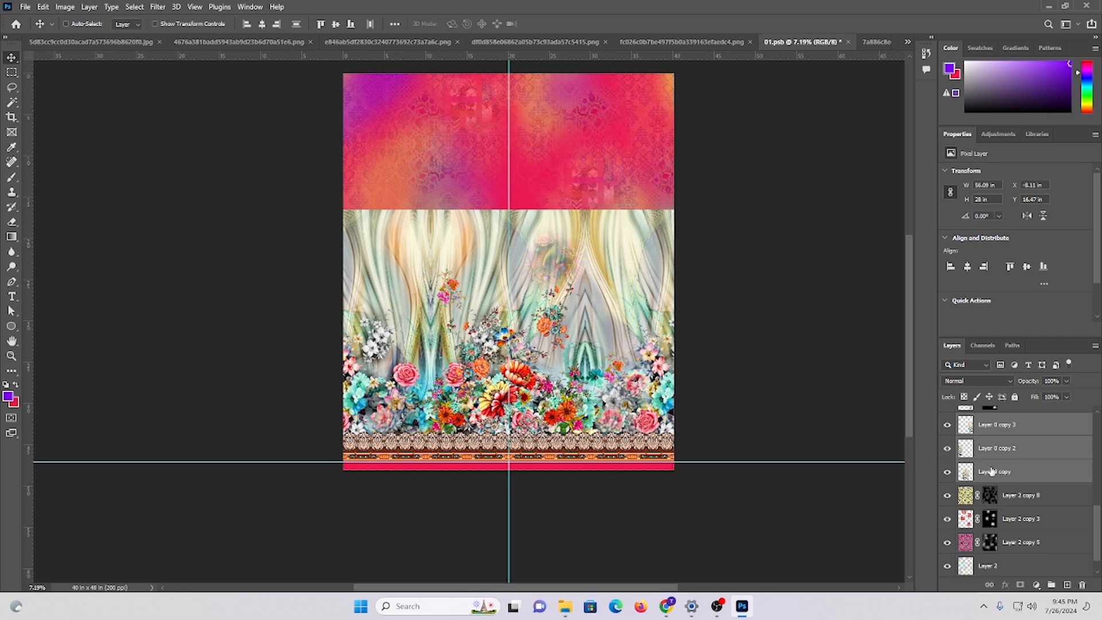
pyautogui.hotkey('ctrl', 'e')
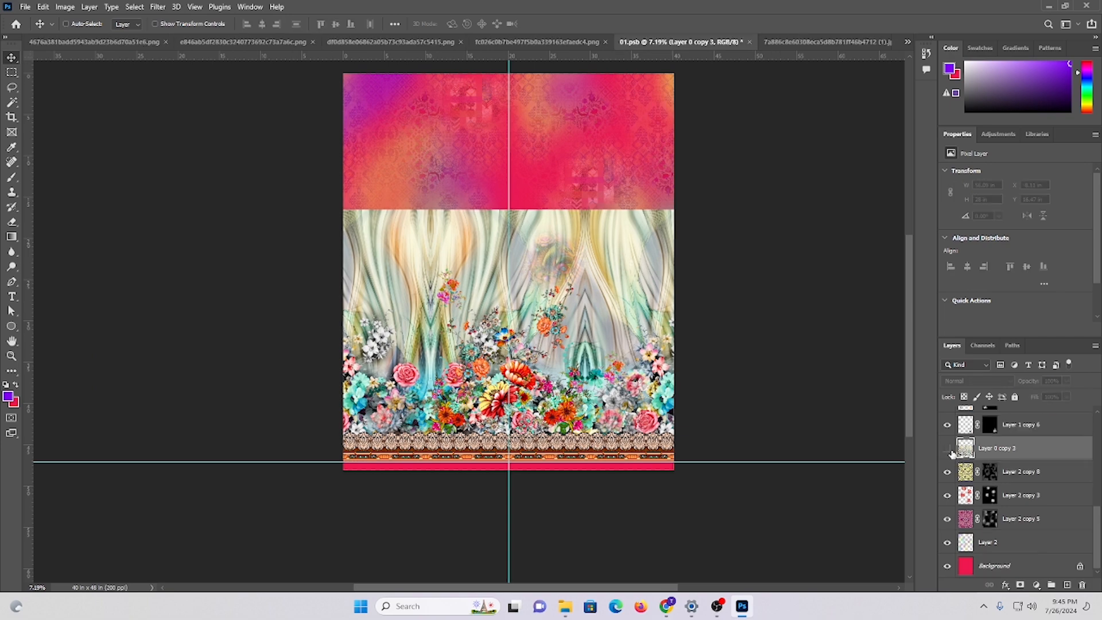
pyautogui.click(948, 449)
pyautogui.click(948, 448)
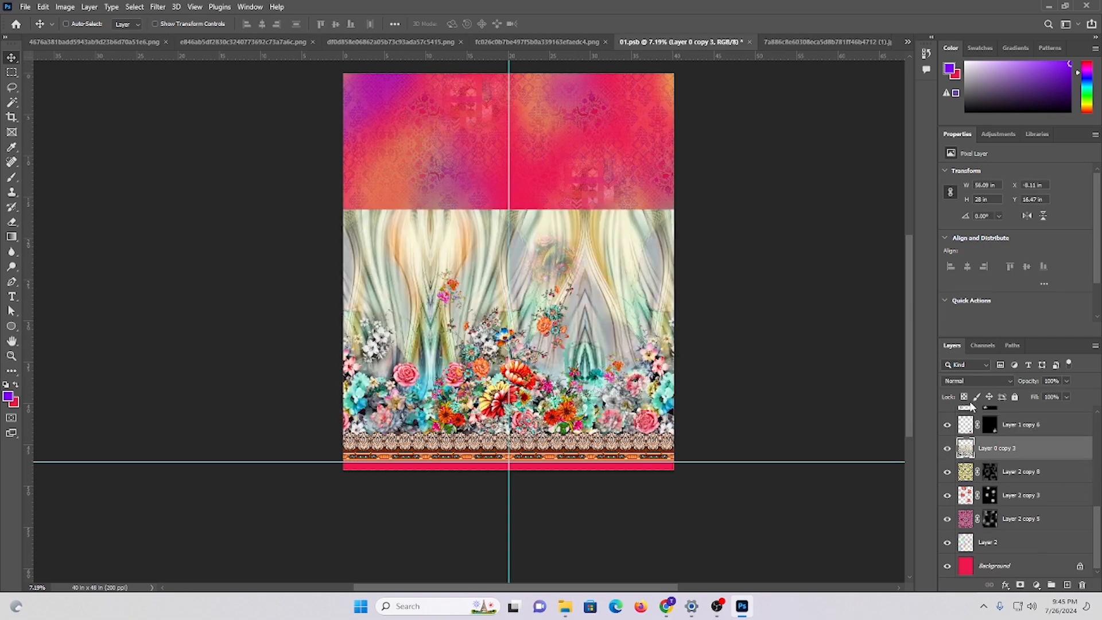
# - Preview the blend modes from Darken through Luminosity on the merged floral panel and set it to Soft Light
pyautogui.scroll(2, 435, 320)
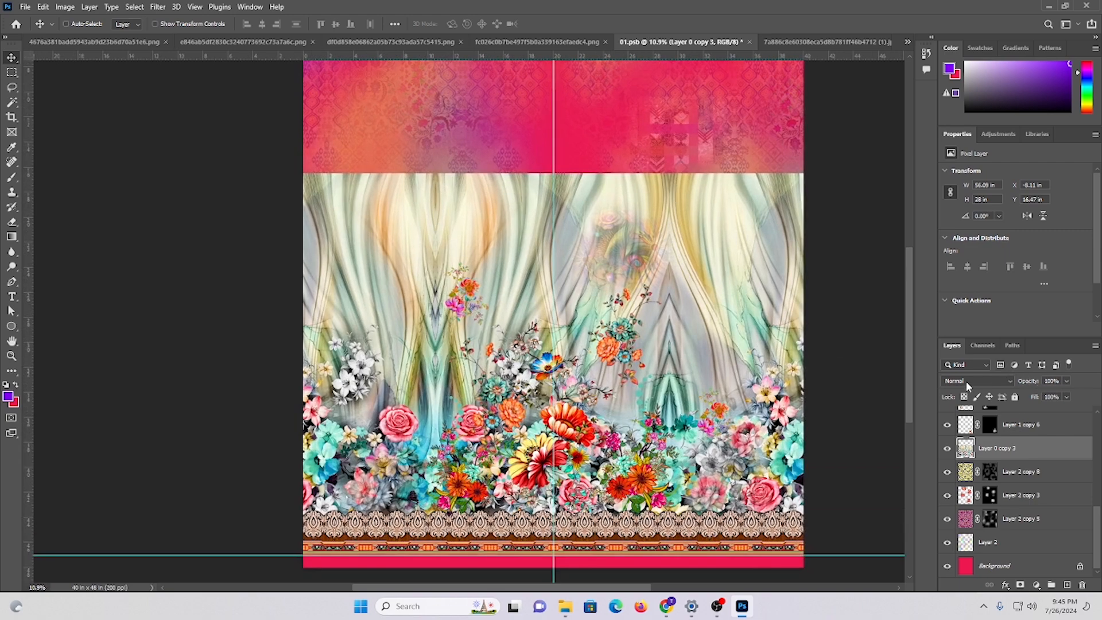
pyautogui.click(966, 382)
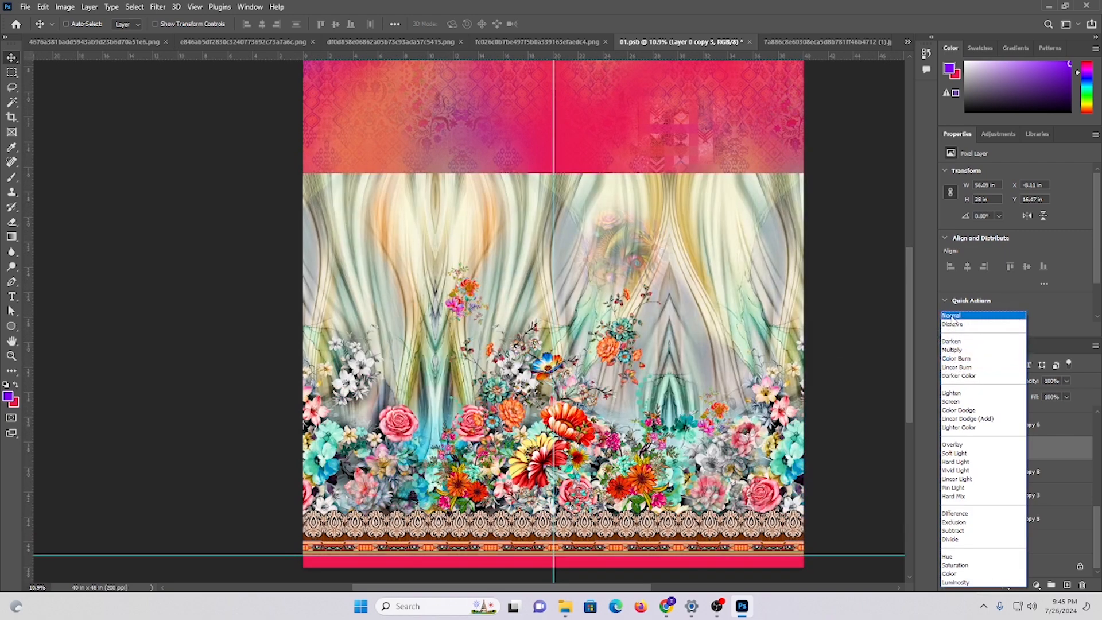
pyautogui.press('Down')
pyautogui.press('Down')
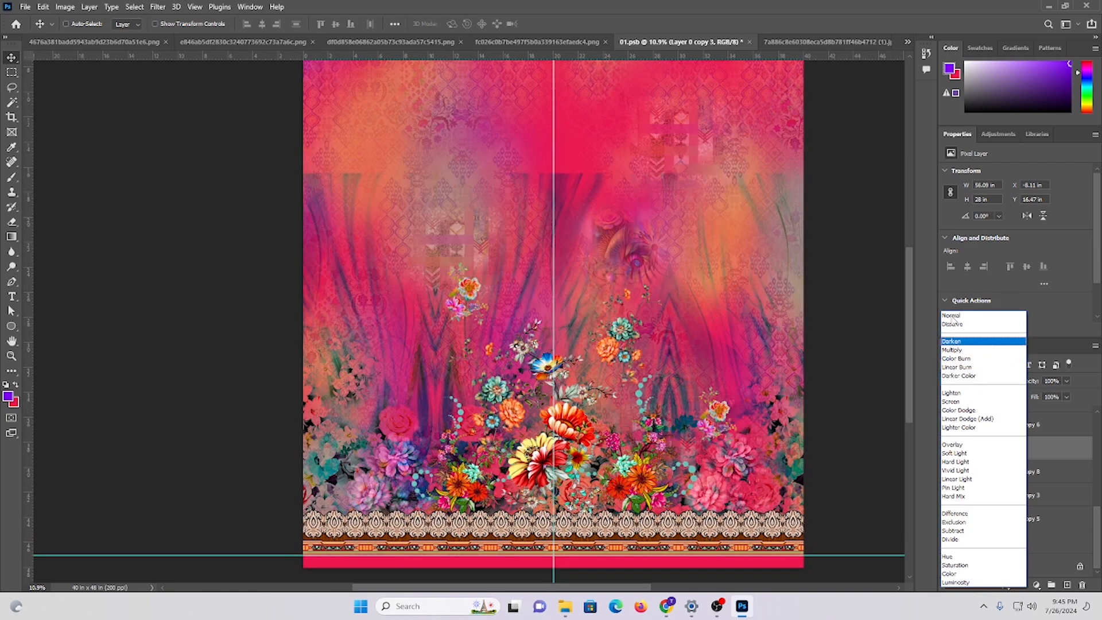
pyautogui.press('Down')
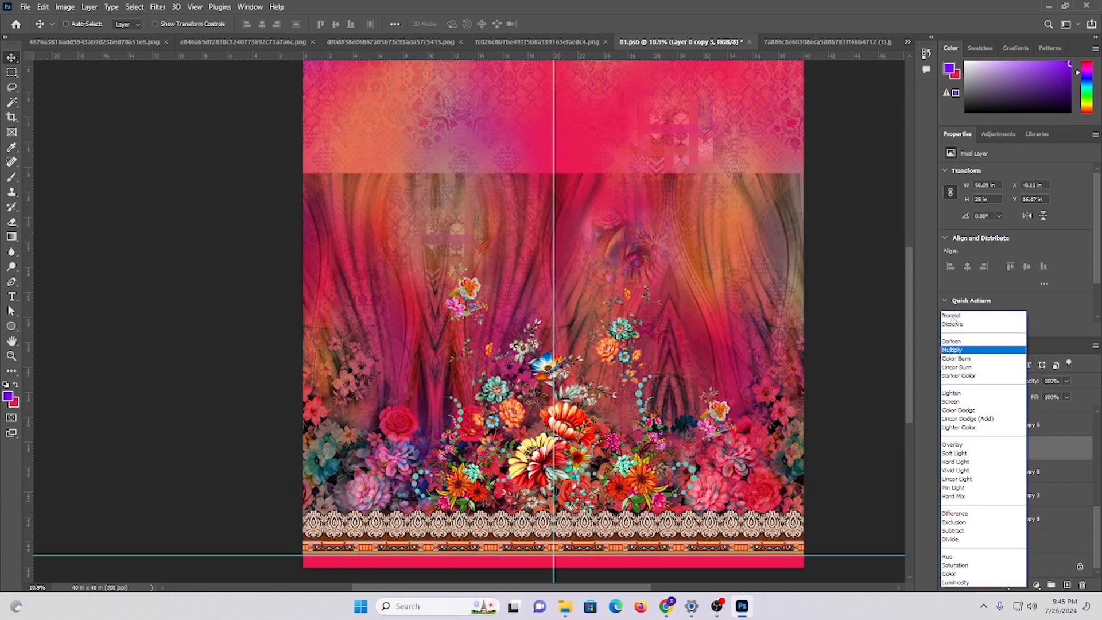
pyautogui.press('Down')
pyautogui.press('Down')
pyautogui.press('Down')
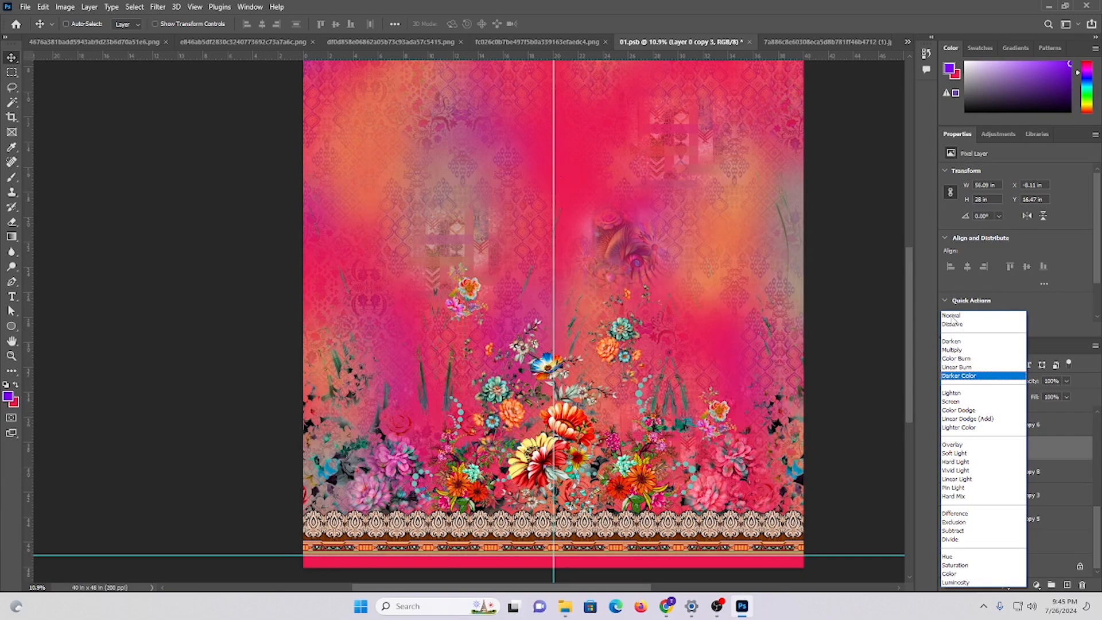
pyautogui.press('Down')
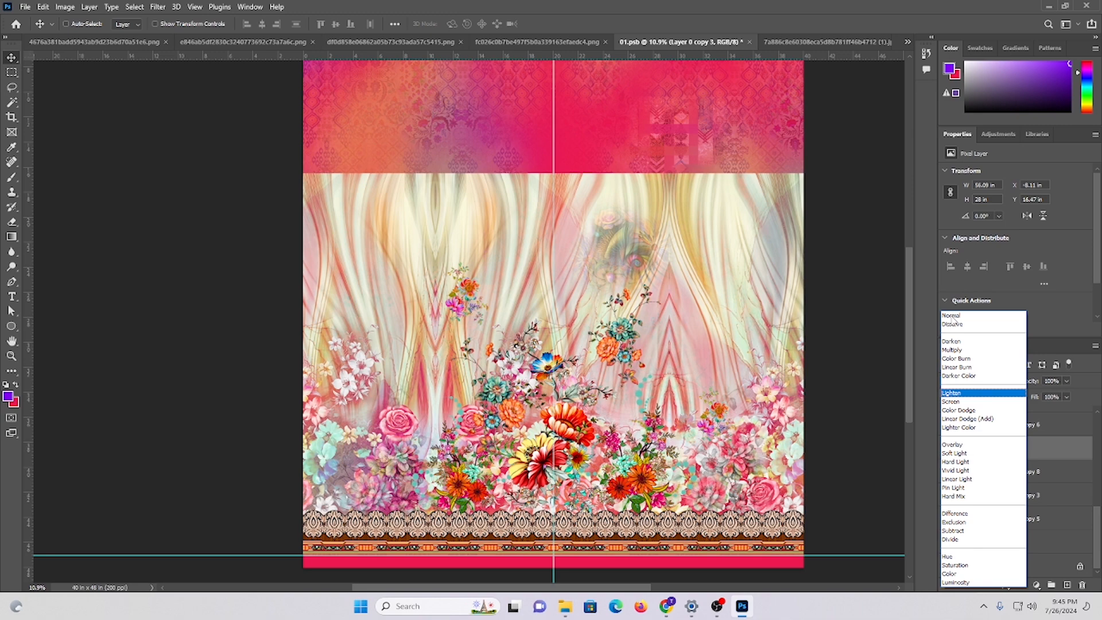
pyautogui.press('Down')
pyautogui.press('Down')
pyautogui.press('Down')
pyautogui.press('Down')
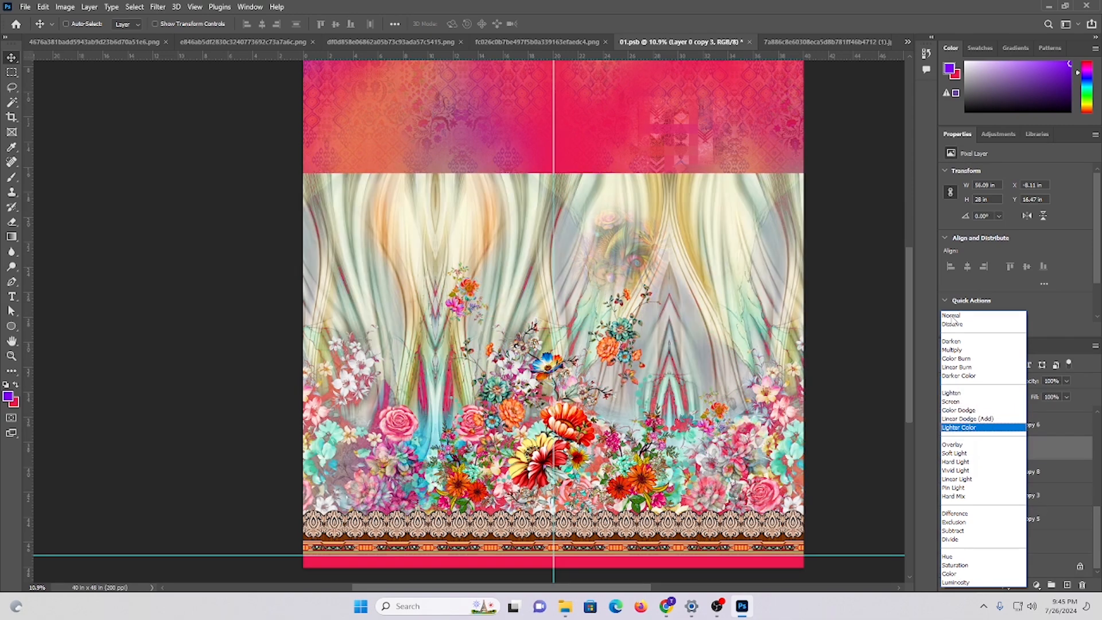
pyautogui.press('Down')
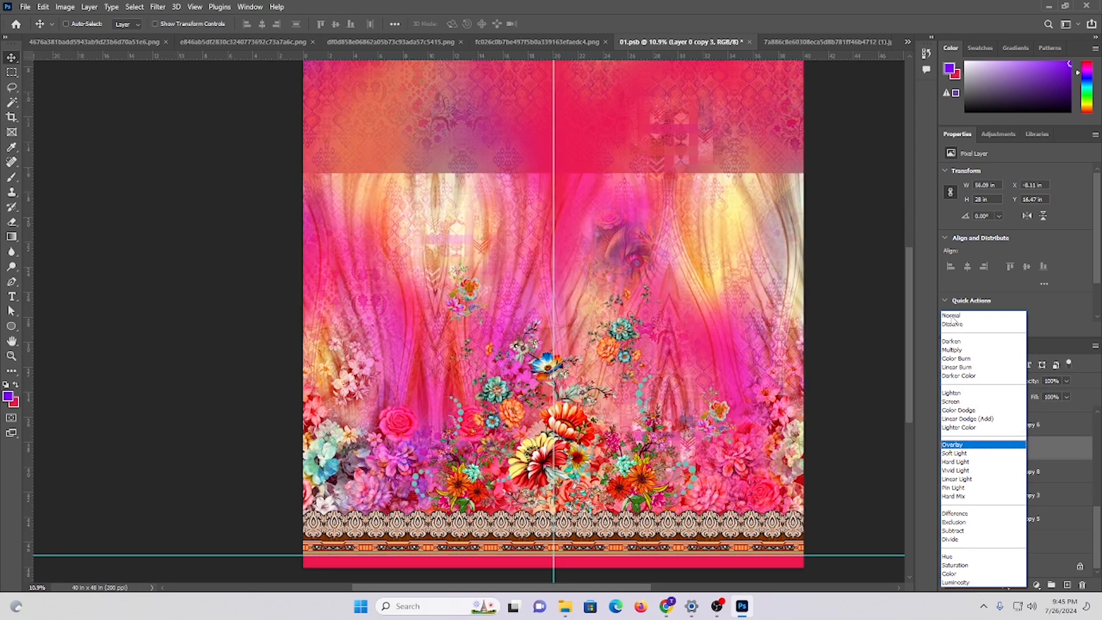
pyautogui.press('Down')
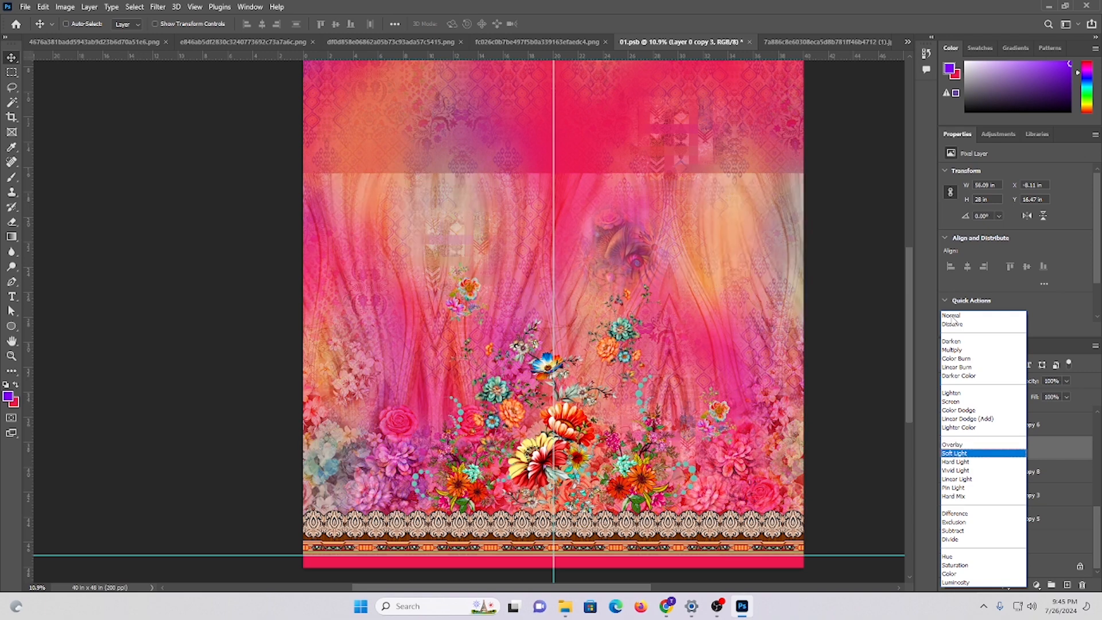
pyautogui.press('Down')
pyautogui.press('Down')
pyautogui.press('Down')
pyautogui.press('Down')
pyautogui.press('Down')
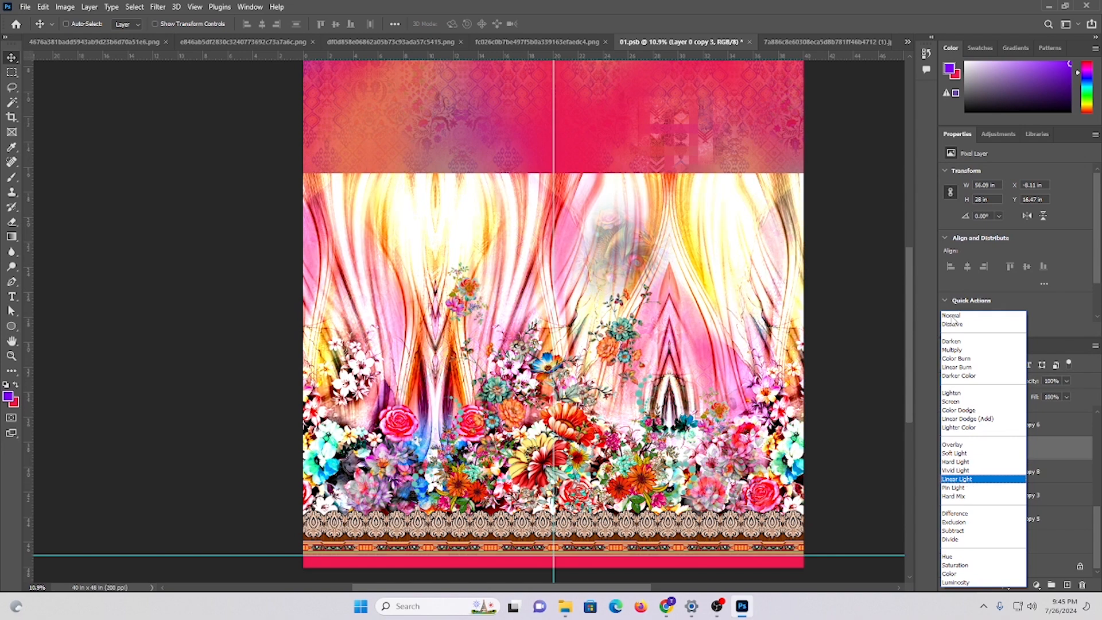
pyautogui.press('Down')
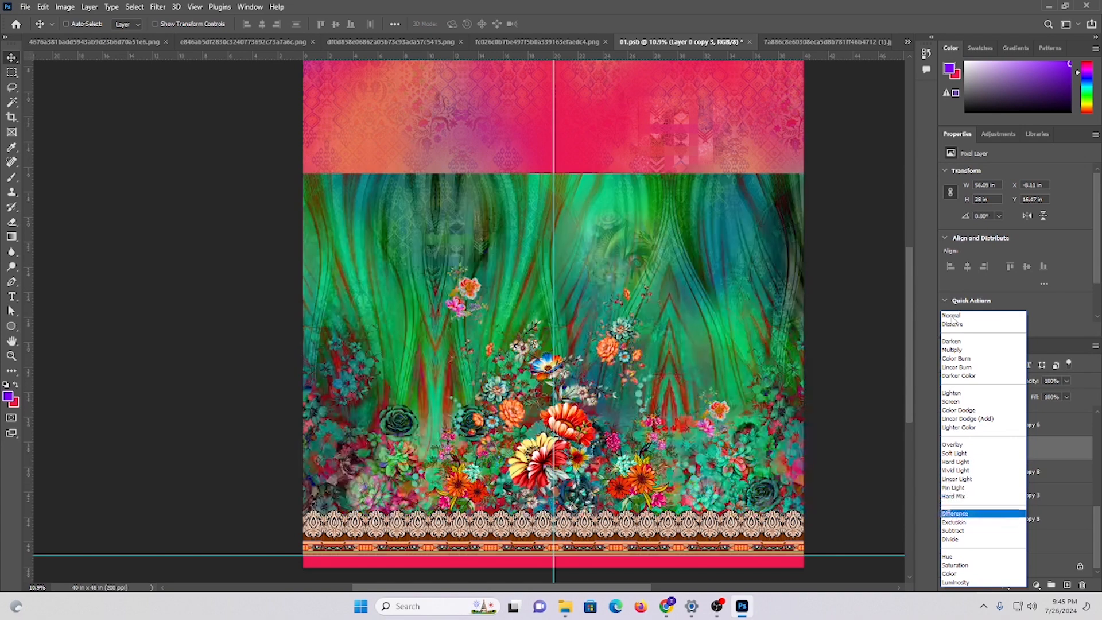
pyautogui.press('Down')
pyautogui.press('Down')
pyautogui.press('Down')
pyautogui.press('Down')
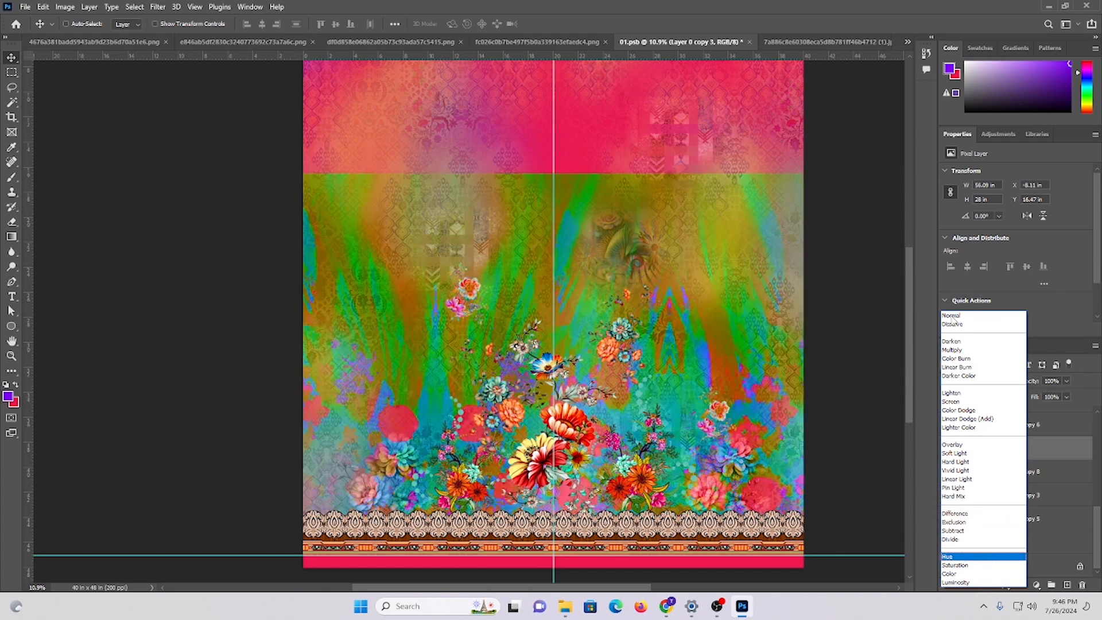
pyautogui.press('Down')
pyautogui.press('Down')
pyautogui.press('Down')
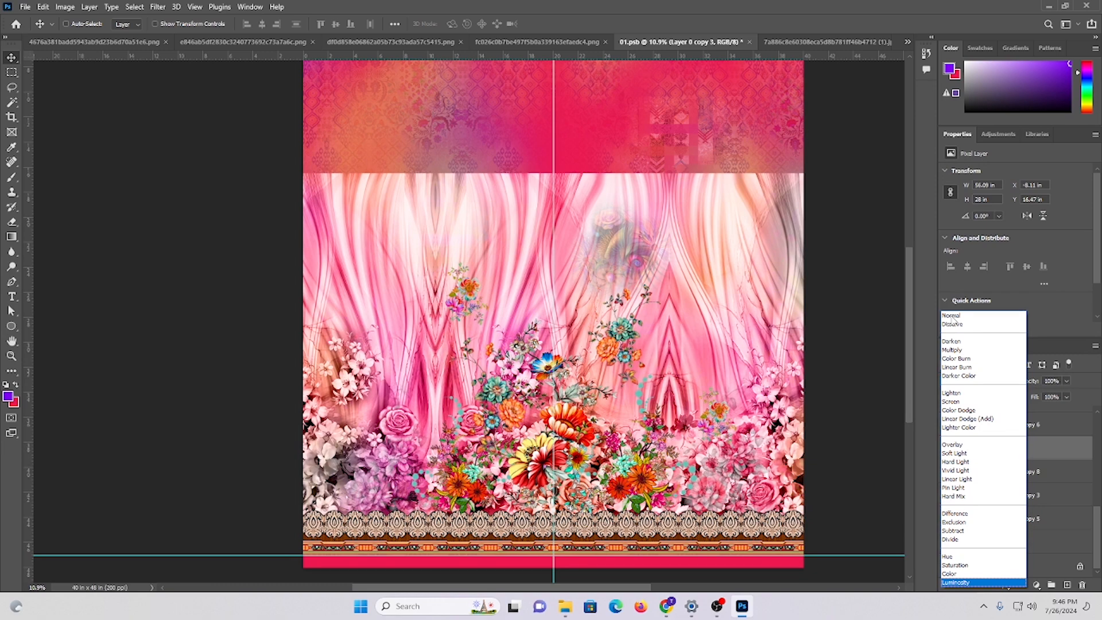
pyautogui.press('Up')
pyautogui.press('Up')
pyautogui.press('Up')
pyautogui.press('Up')
pyautogui.press('Up')
pyautogui.press('Up')
pyautogui.press('Up')
pyautogui.press('Up')
pyautogui.press('Up')
pyautogui.press('Up')
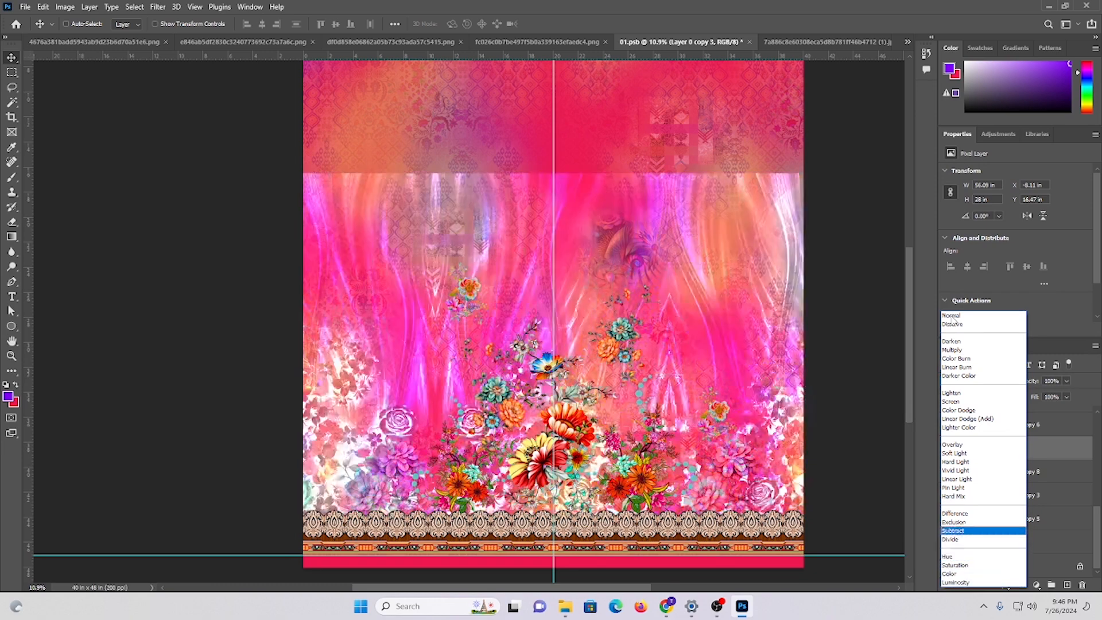
pyautogui.press('Up')
pyautogui.press('Up')
pyautogui.press('Up')
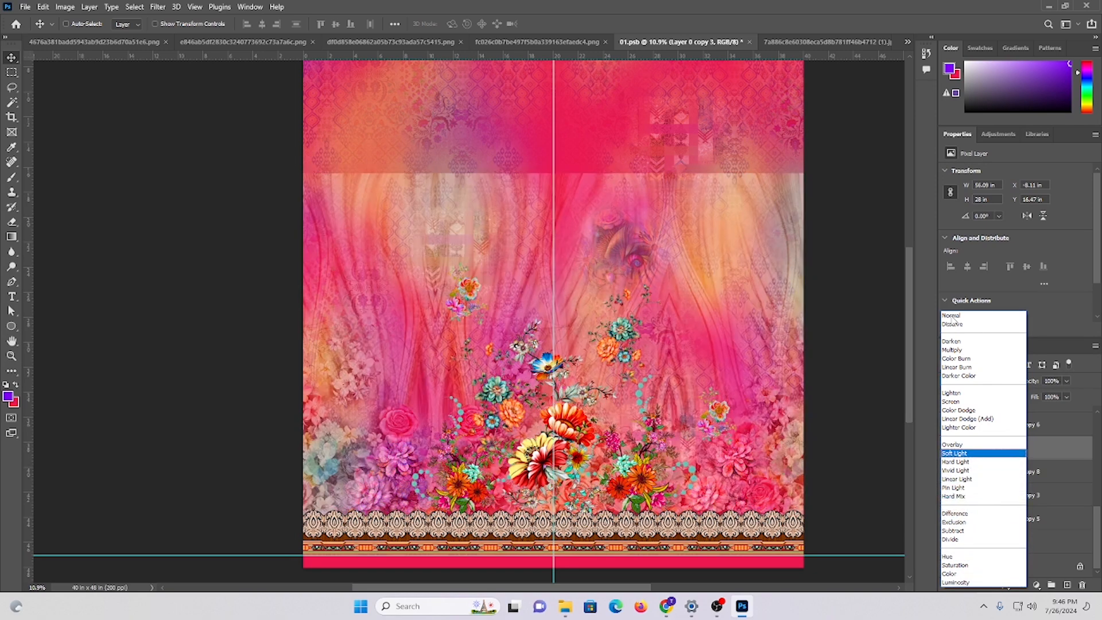
pyautogui.press('Up')
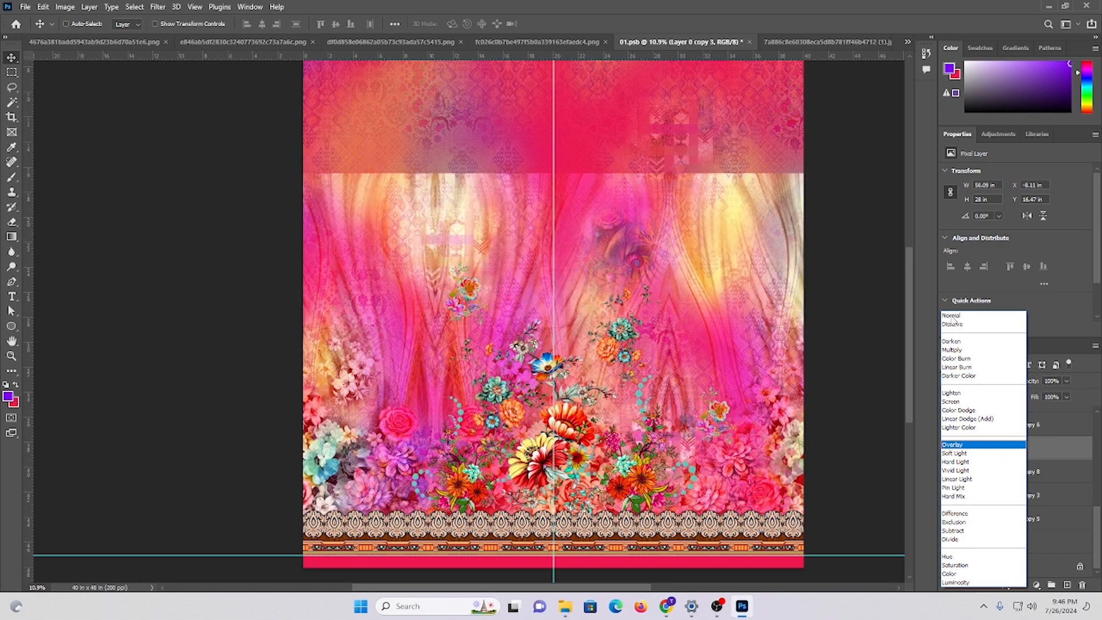
pyautogui.press('Down')
pyautogui.press('Return')
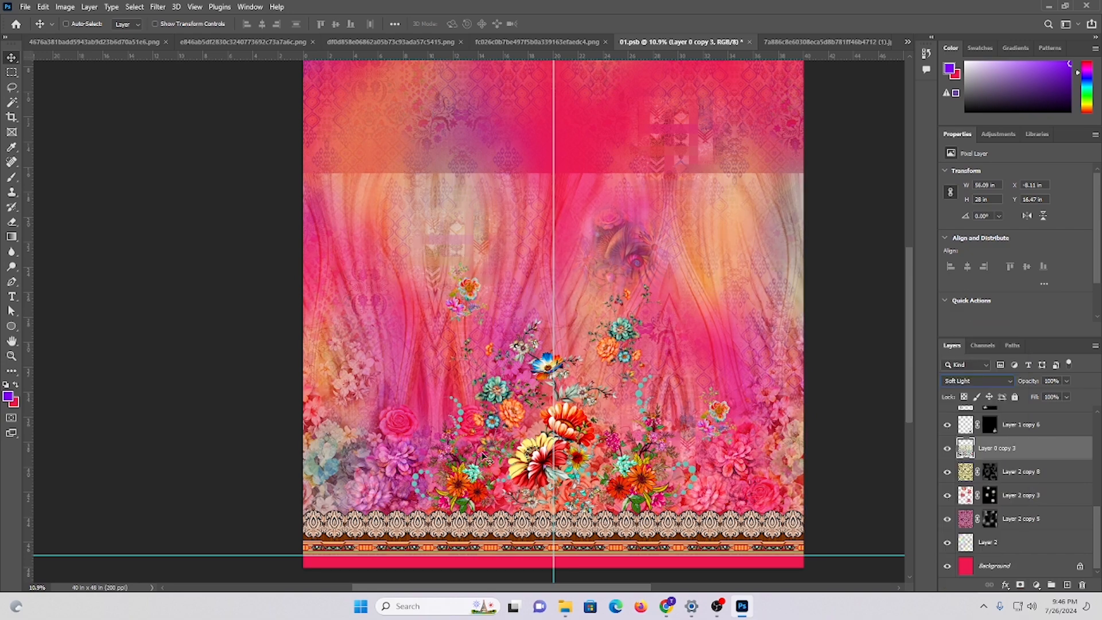
pyautogui.moveTo(405, 443); pyautogui.dragTo(561, 369)
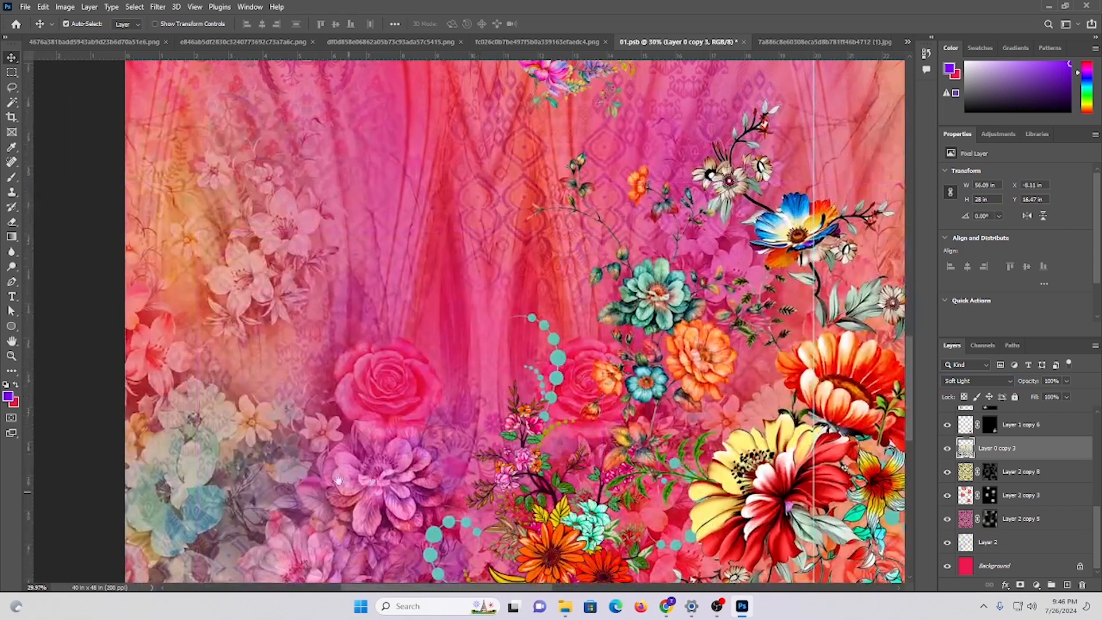
pyautogui.scroll(-3, 562, 369)
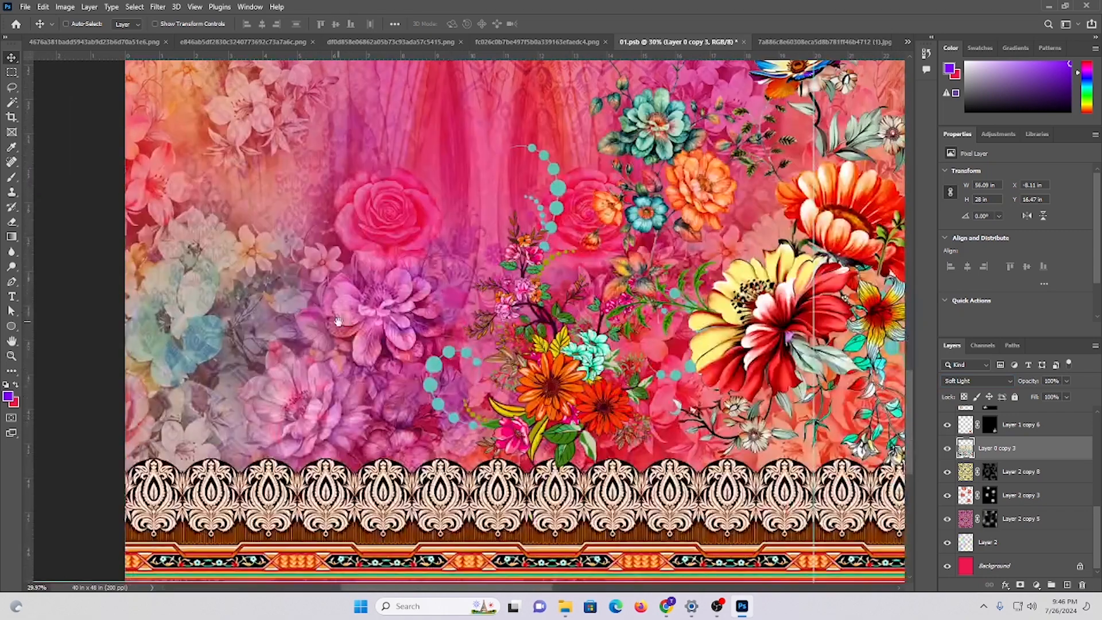
pyautogui.click(1021, 585)
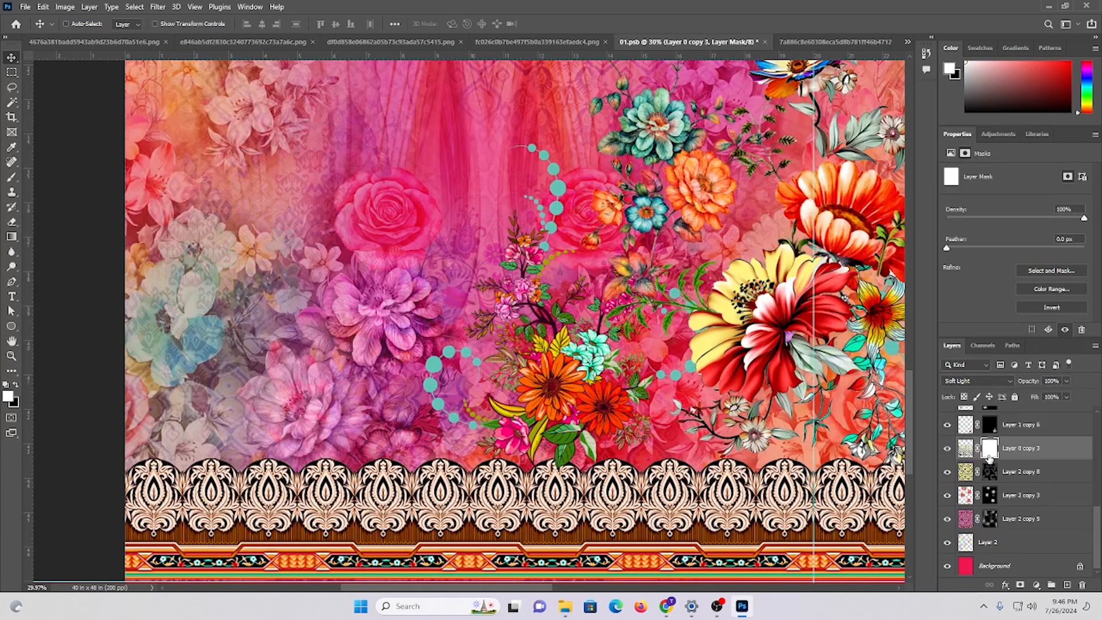
pyautogui.scroll(1, 377, 346)
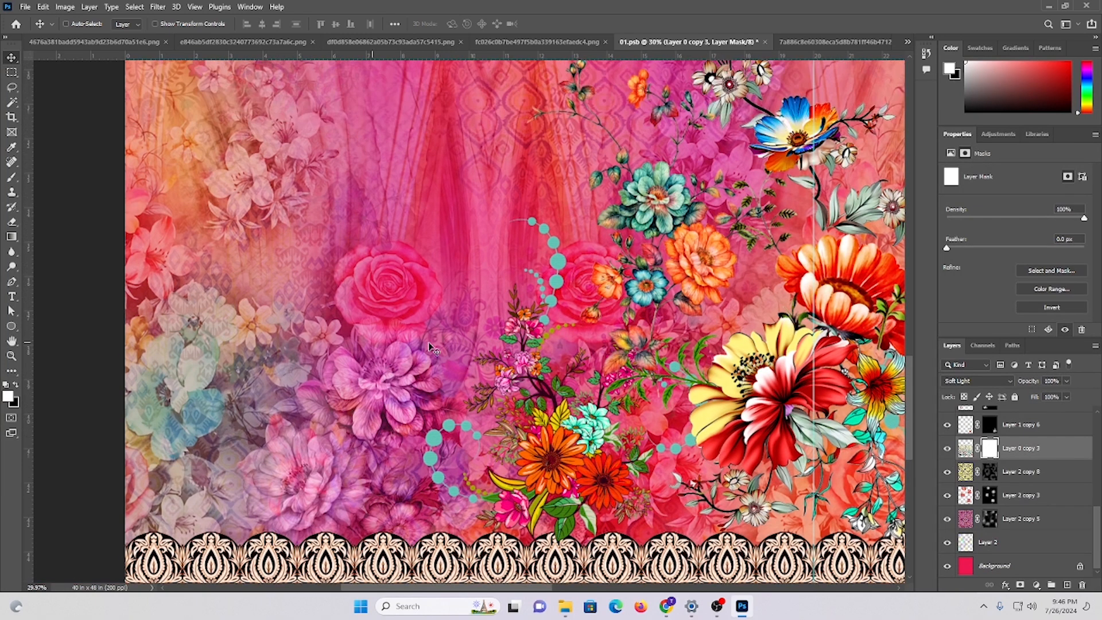
pyautogui.moveTo(508, 333); pyautogui.dragTo(424, 315)
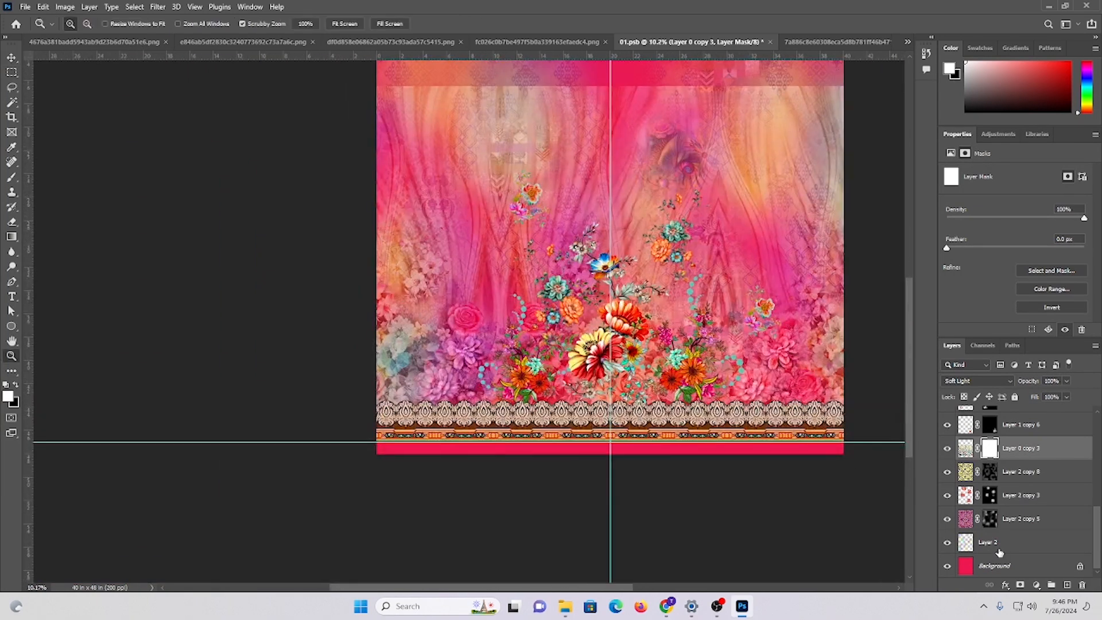
pyautogui.hotkey('ctrl', 'i')
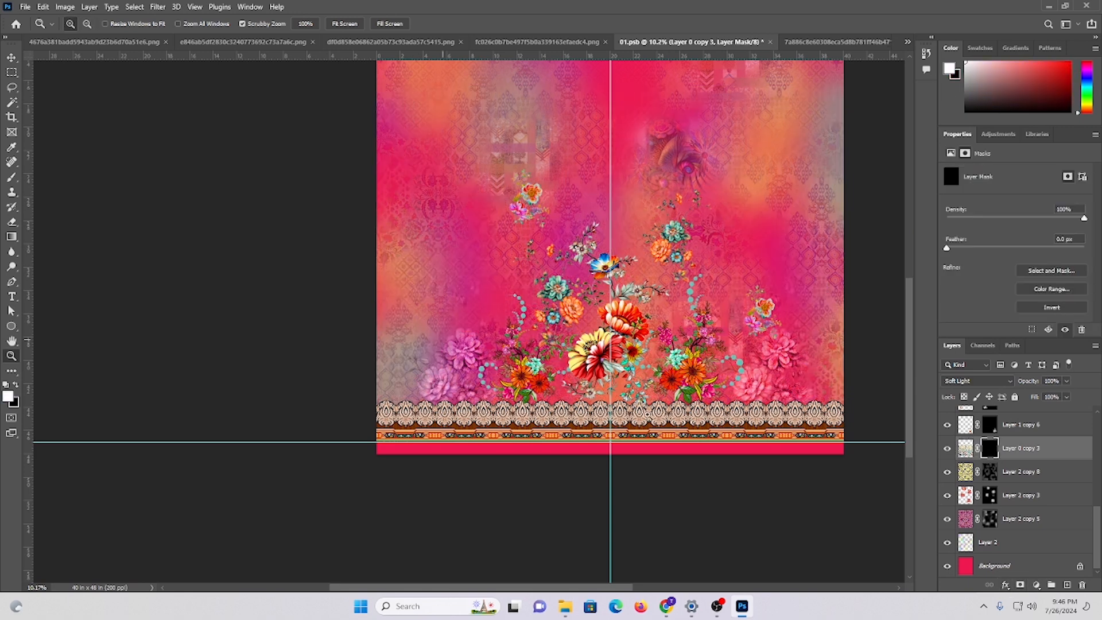
pyautogui.hotkey('ctrl', 'z')
pyautogui.hotkey('ctrl', 'z')
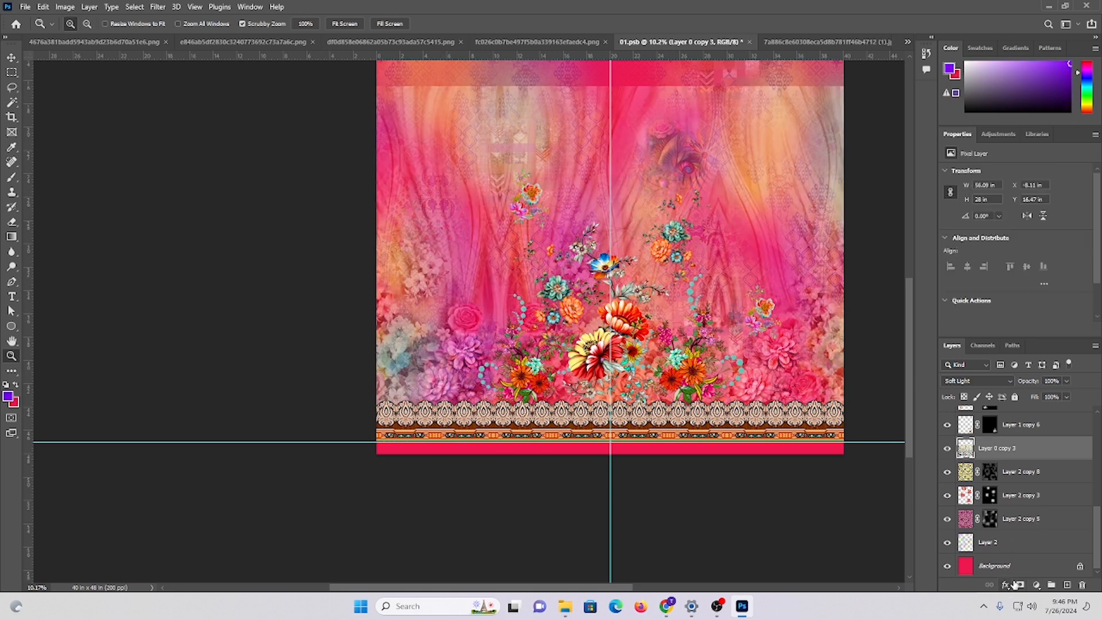
# - Add a black layer mask that hides the whole merged floral panel layer
pyautogui.keyDown('alt'); pyautogui.click(1020, 585); pyautogui.keyUp('alt')
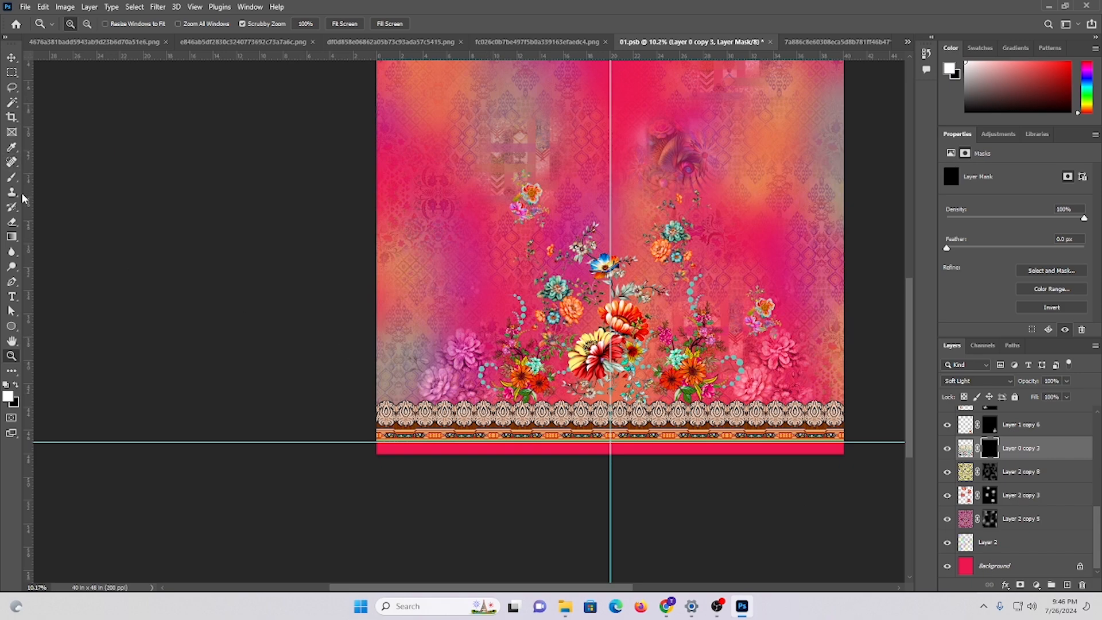
# - Paint white on the merged panel's mask with the soft brush at 33% opacity, revealing the rose and drape around the purple flowers
pyautogui.click(12, 178)
pyautogui.scroll(-2, 599, 402)
pyautogui.scroll(3, 391, 310)
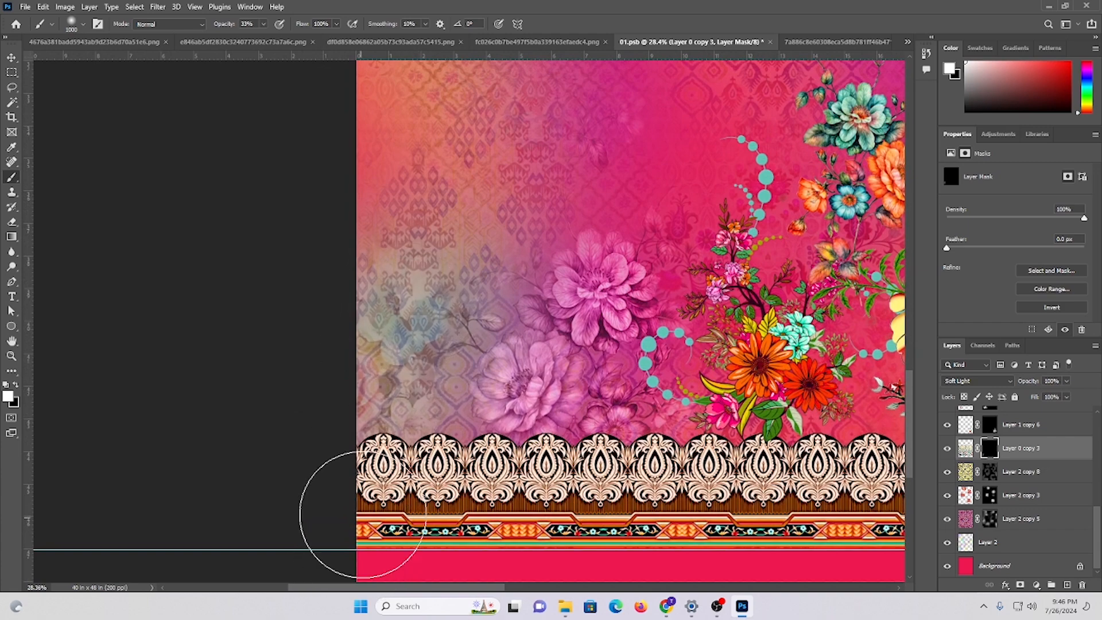
pyautogui.scroll(2, 494, 345)
pyautogui.scroll(2, 568, 269)
pyautogui.hscroll(-1, 568, 269)
pyautogui.moveTo(569, 269)
pyautogui.mouseDown()
pyautogui.moveTo(549, 378)
pyautogui.moveTo(595, 413)
pyautogui.moveTo(617, 336)
pyautogui.moveTo(470, 355)
pyautogui.mouseUp()
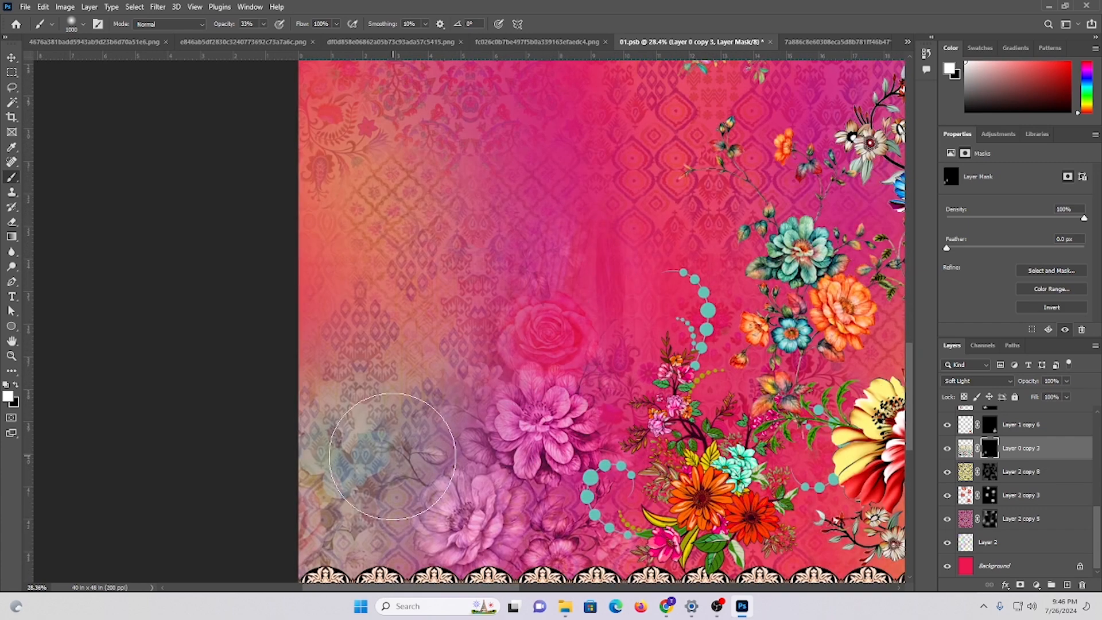
pyautogui.hscroll(3, 591, 344)
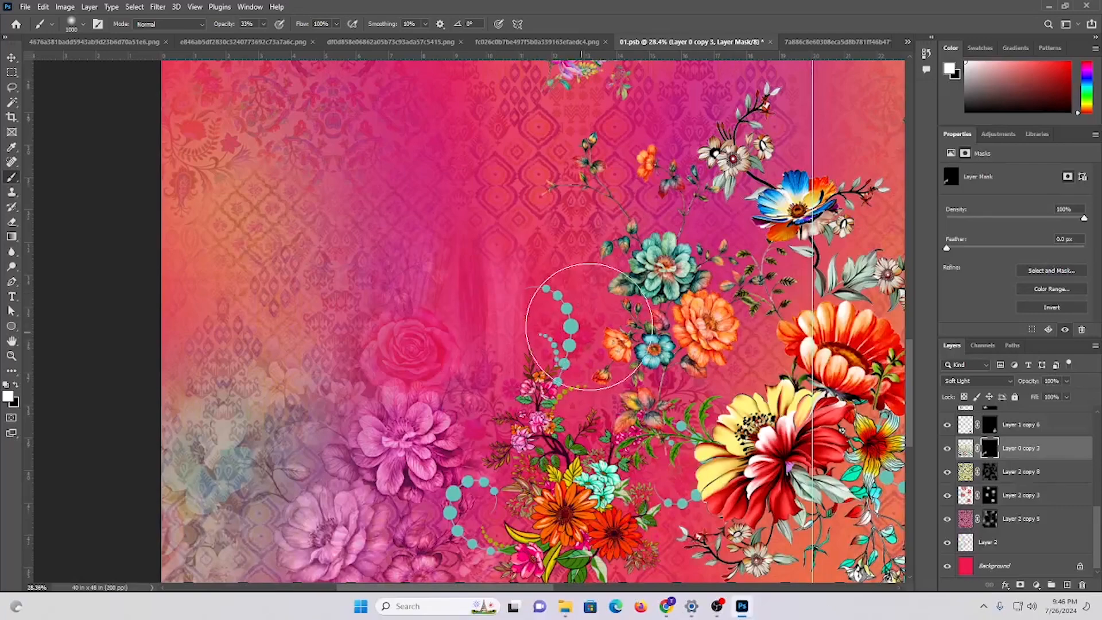
pyautogui.scroll(-3, 568, 345)
pyautogui.hscroll(3, 568, 345)
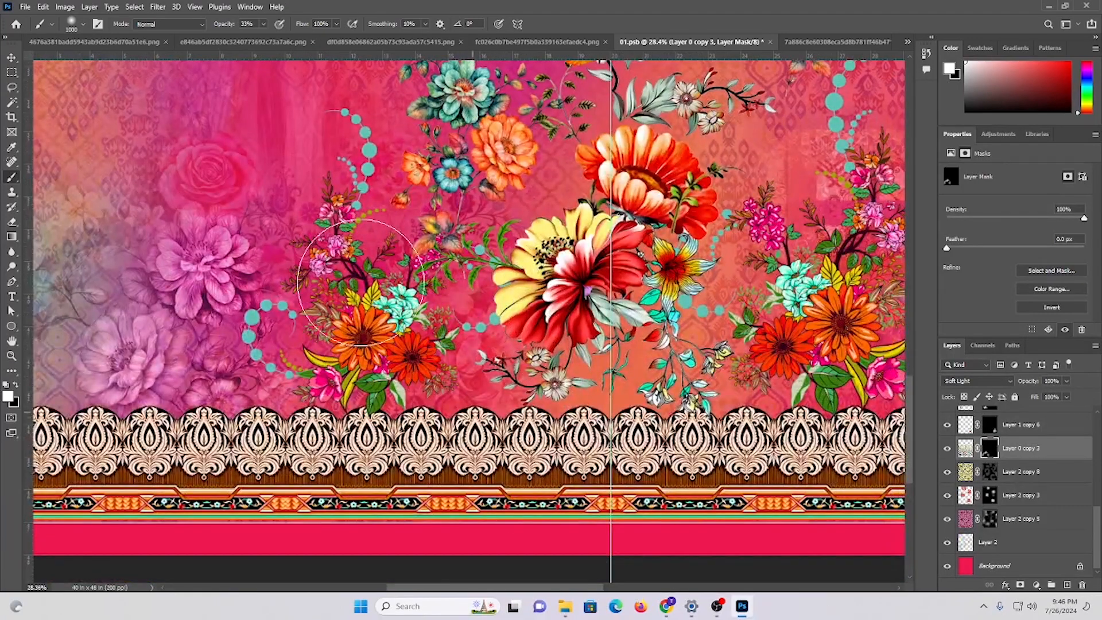
# - Raise the brush opacity to 54% and paint the mask around the central bouquet and the blue flower above it
pyautogui.click(463, 293)
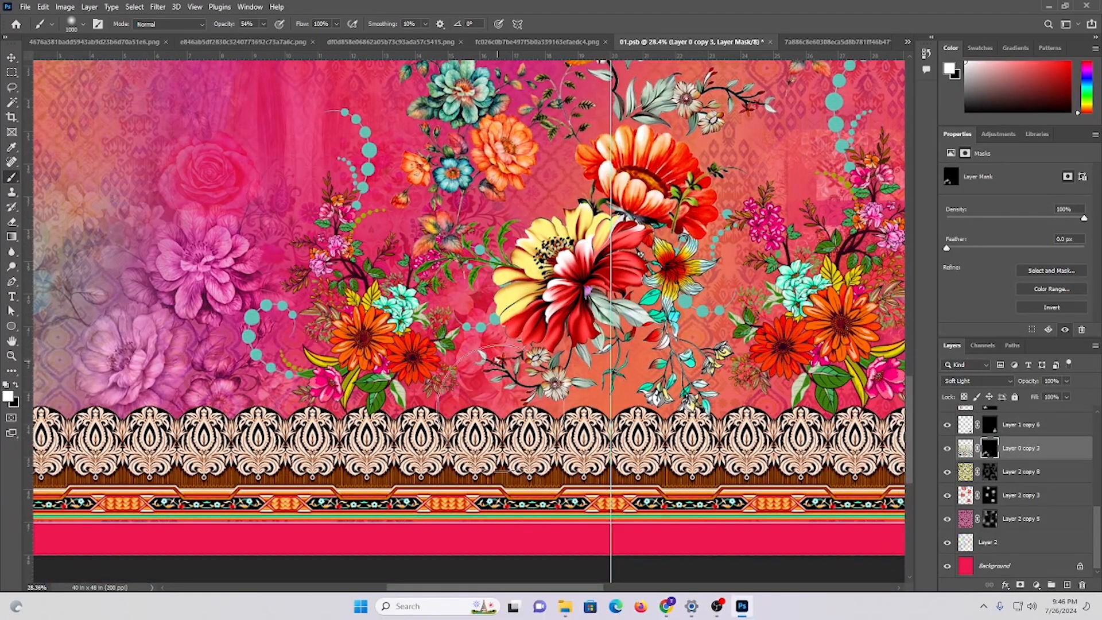
pyautogui.click(461, 367)
pyautogui.click(539, 187)
pyautogui.moveTo(619, 271); pyautogui.dragTo(437, 489)
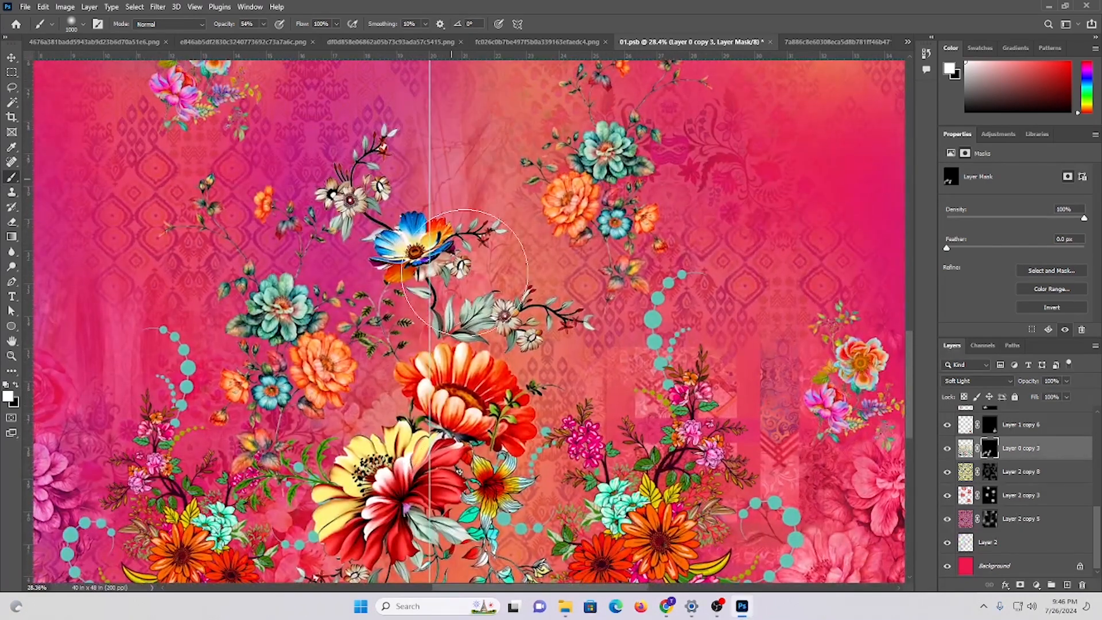
pyautogui.moveTo(600, 403); pyautogui.dragTo(520, 356)
pyautogui.click(512, 349)
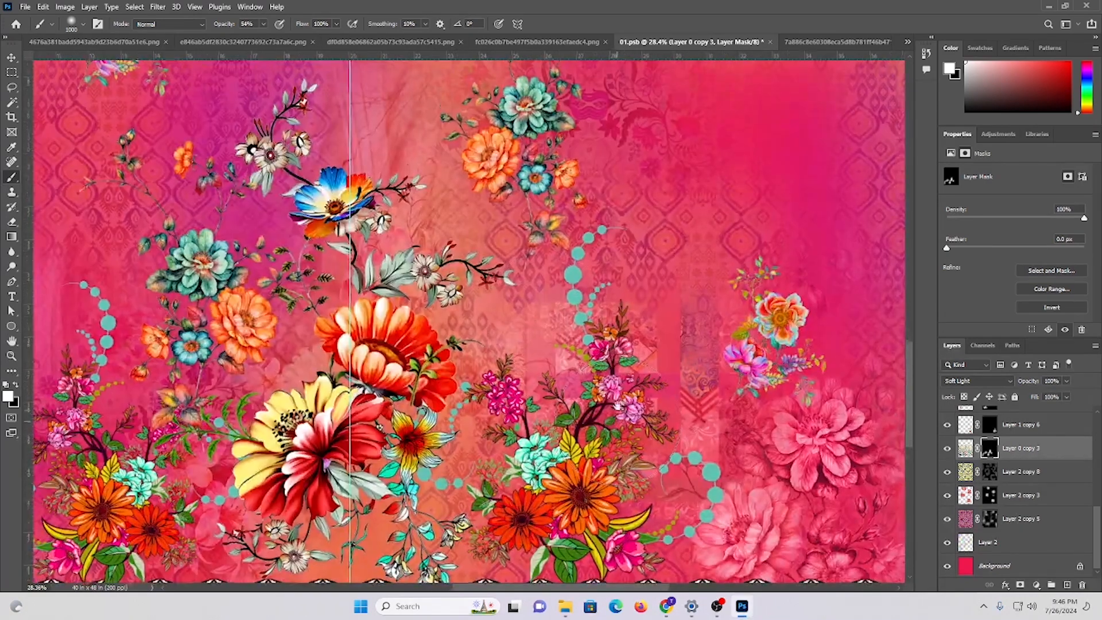
# - Reveal the floral panel behind the right-hand bouquet and around the pink peonies out to the right edge of the design
pyautogui.moveTo(540, 481); pyautogui.dragTo(473, 356)
pyautogui.click(400, 370)
pyautogui.click(346, 337)
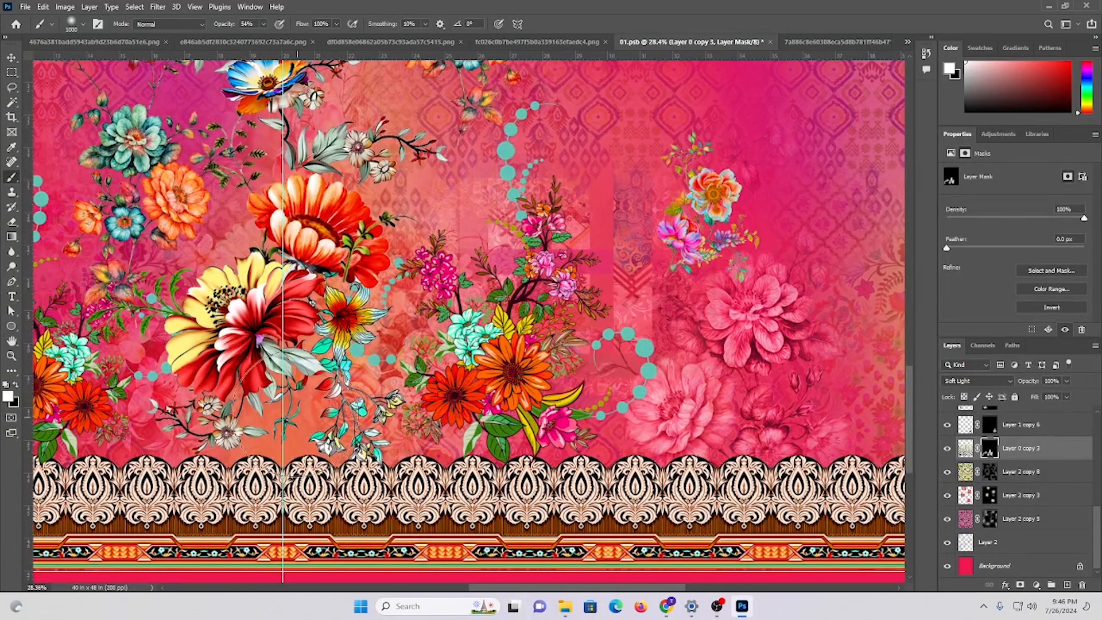
pyautogui.moveTo(607, 341)
pyautogui.mouseDown()
pyautogui.moveTo(509, 355)
pyautogui.moveTo(524, 282)
pyautogui.moveTo(517, 215)
pyautogui.mouseUp()
pyautogui.moveTo(628, 200); pyautogui.dragTo(519, 331)
pyautogui.moveTo(505, 252)
pyautogui.mouseDown()
pyautogui.moveTo(564, 284)
pyautogui.moveTo(598, 384)
pyautogui.moveTo(668, 421)
pyautogui.moveTo(624, 337)
pyautogui.moveTo(647, 505)
pyautogui.mouseUp()
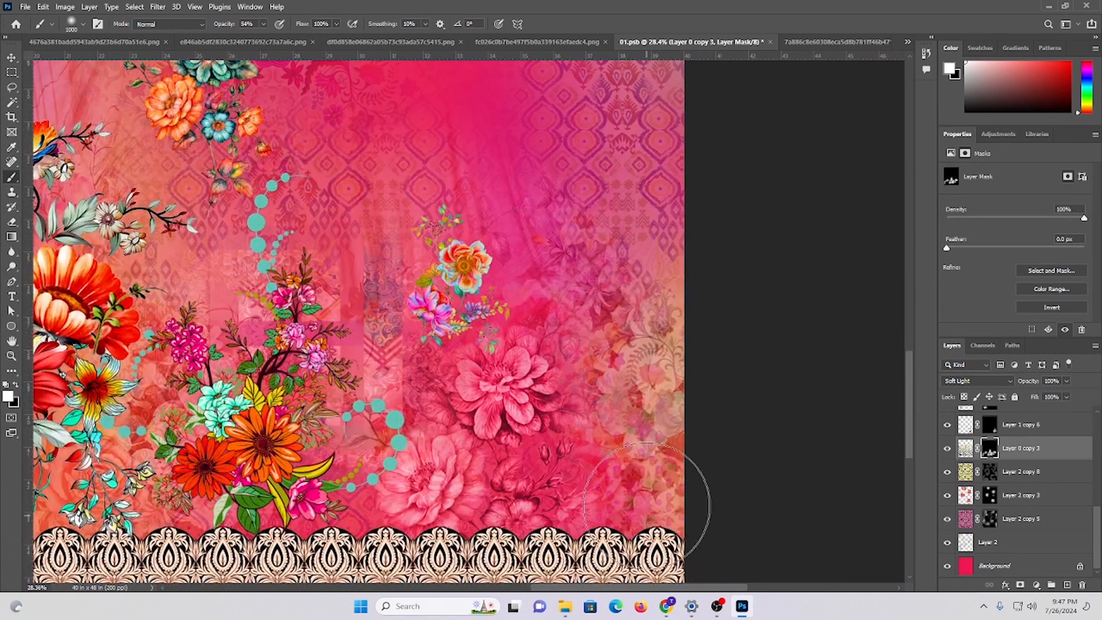
# - Paint the drape folds into view above the right-hand peonies and around the teal and orange flower cluster
pyautogui.moveTo(539, 283); pyautogui.dragTo(537, 347)
pyautogui.moveTo(537, 347)
pyautogui.mouseDown()
pyautogui.moveTo(527, 300)
pyautogui.moveTo(468, 190)
pyautogui.mouseUp()
pyautogui.moveTo(430, 257); pyautogui.dragTo(423, 396)
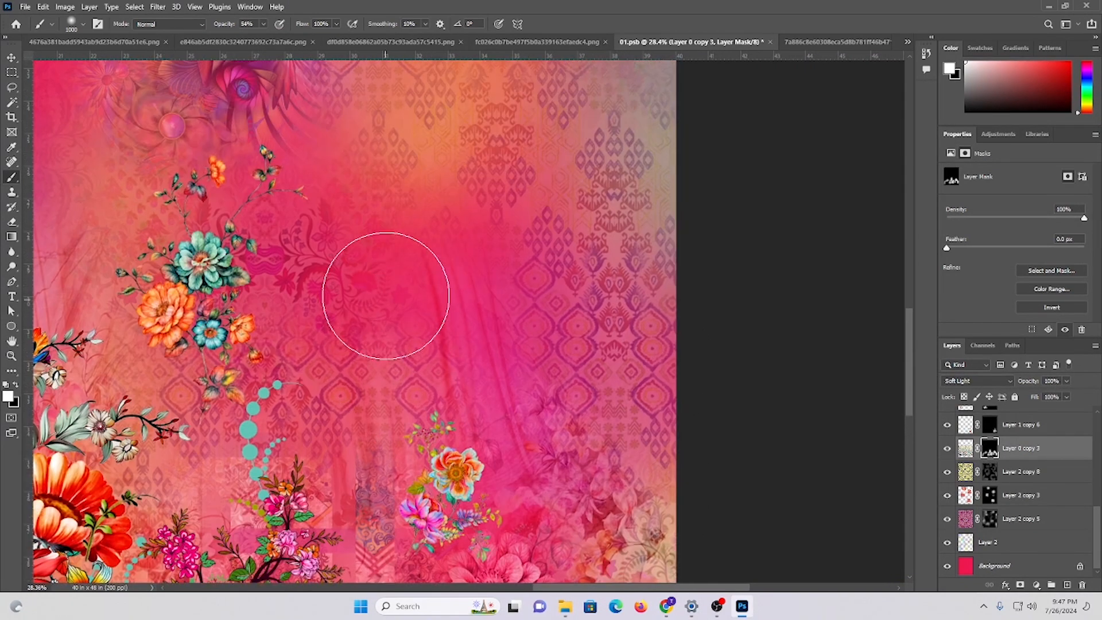
pyautogui.moveTo(386, 295); pyautogui.dragTo(340, 450)
pyautogui.moveTo(287, 396); pyautogui.dragTo(487, 395)
pyautogui.moveTo(556, 319)
pyautogui.mouseDown()
pyautogui.moveTo(585, 485)
pyautogui.moveTo(547, 311)
pyautogui.moveTo(553, 463)
pyautogui.moveTo(473, 445)
pyautogui.moveTo(504, 412)
pyautogui.mouseUp()
pyautogui.scroll(1, 497, 393)
pyautogui.moveTo(487, 374)
pyautogui.mouseDown()
pyautogui.moveTo(476, 404)
pyautogui.moveTo(457, 293)
pyautogui.moveTo(406, 393)
pyautogui.moveTo(322, 322)
pyautogui.moveTo(264, 384)
pyautogui.mouseUp()
pyautogui.scroll(-6, 360, 300)
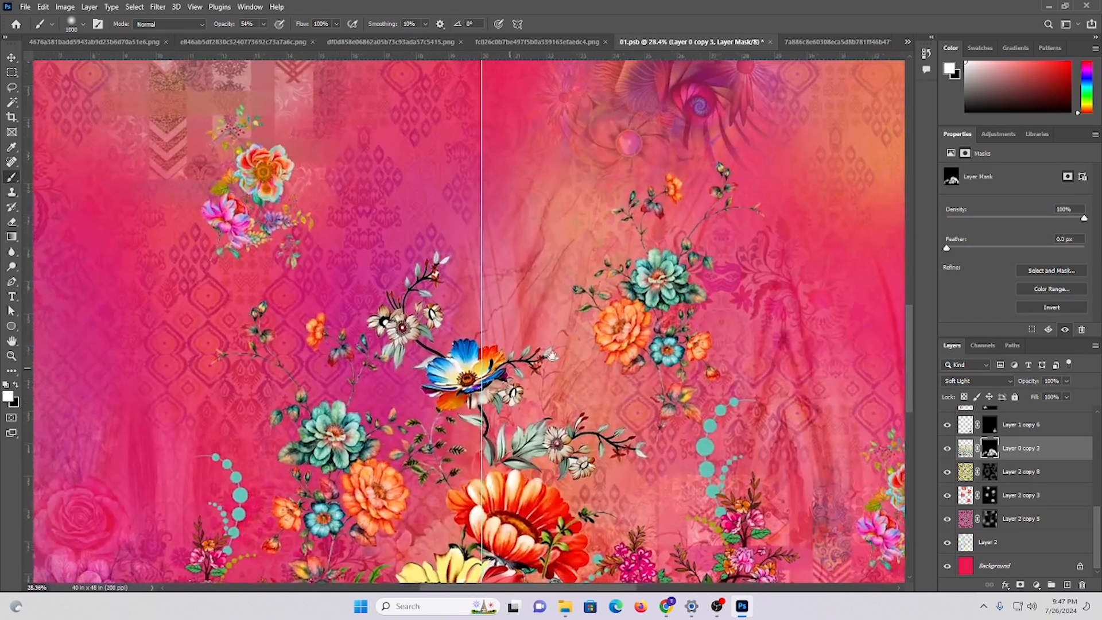
# - Extend the revealed drape folds upward around the centre guide and below the purple spiral motif
pyautogui.scroll(4, 584, 425)
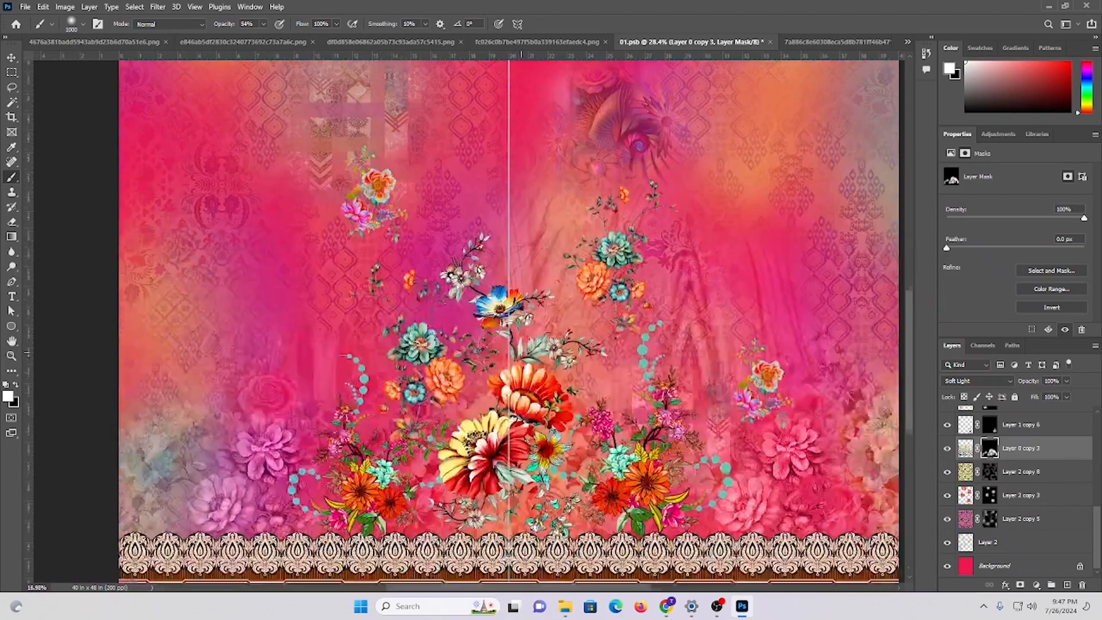
pyautogui.scroll(2, 494, 281)
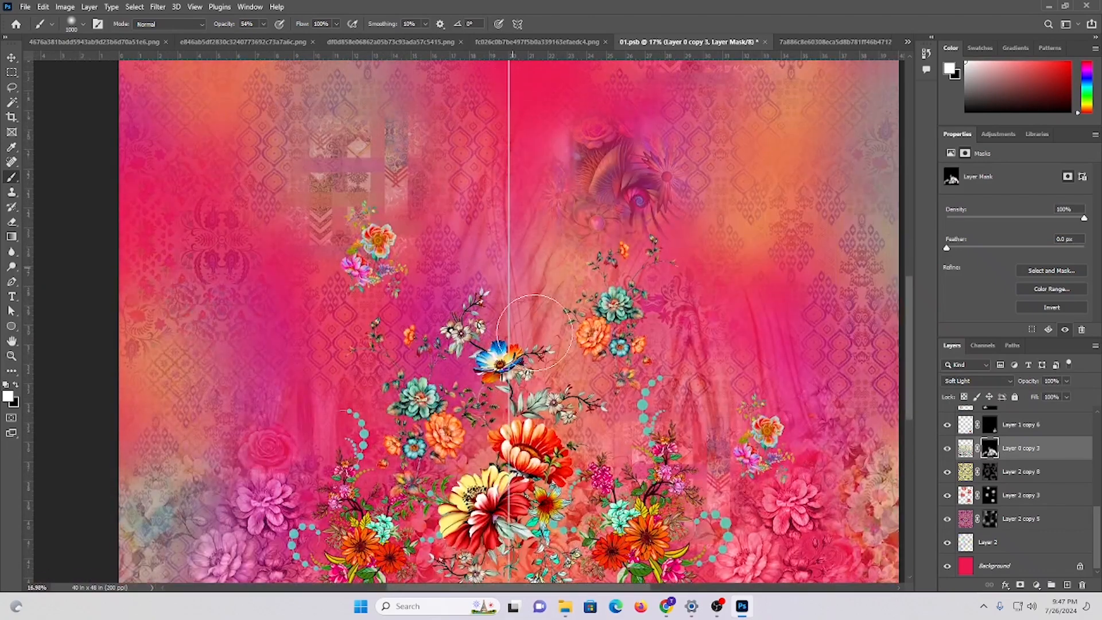
pyautogui.moveTo(695, 315); pyautogui.dragTo(569, 308)
pyautogui.moveTo(592, 233); pyautogui.dragTo(665, 399)
pyautogui.moveTo(658, 321); pyautogui.dragTo(604, 373)
pyautogui.moveTo(591, 267); pyautogui.dragTo(616, 442)
pyautogui.moveTo(453, 434); pyautogui.dragTo(671, 364)
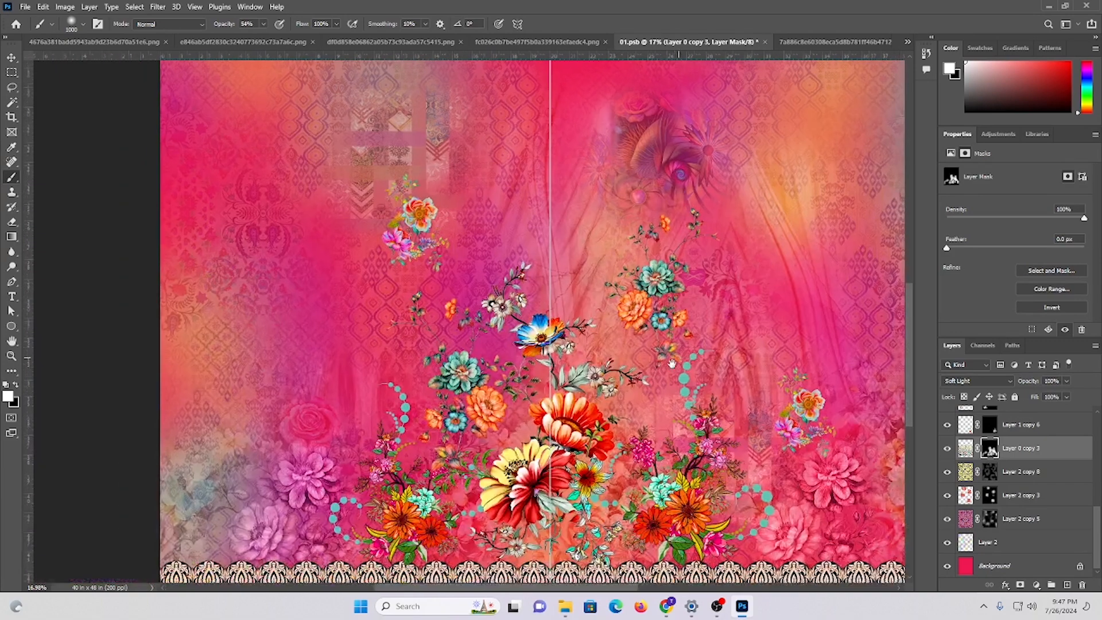
# - Reveal the drape folds on the left half, from the geometric patch down to the pink rose
pyautogui.moveTo(434, 160); pyautogui.dragTo(423, 351)
pyautogui.moveTo(335, 335)
pyautogui.mouseDown()
pyautogui.moveTo(331, 362)
pyautogui.moveTo(335, 252)
pyautogui.moveTo(327, 426)
pyautogui.moveTo(332, 236)
pyautogui.moveTo(329, 393)
pyautogui.mouseUp()
pyautogui.scroll(-3, 329, 392)
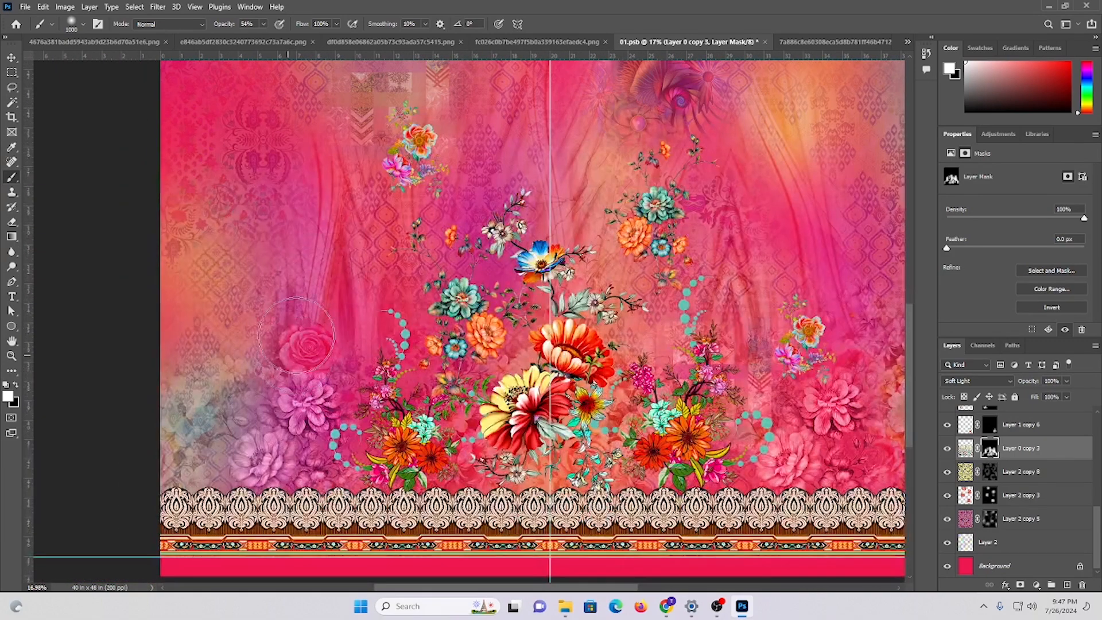
pyautogui.scroll(5, 336, 347)
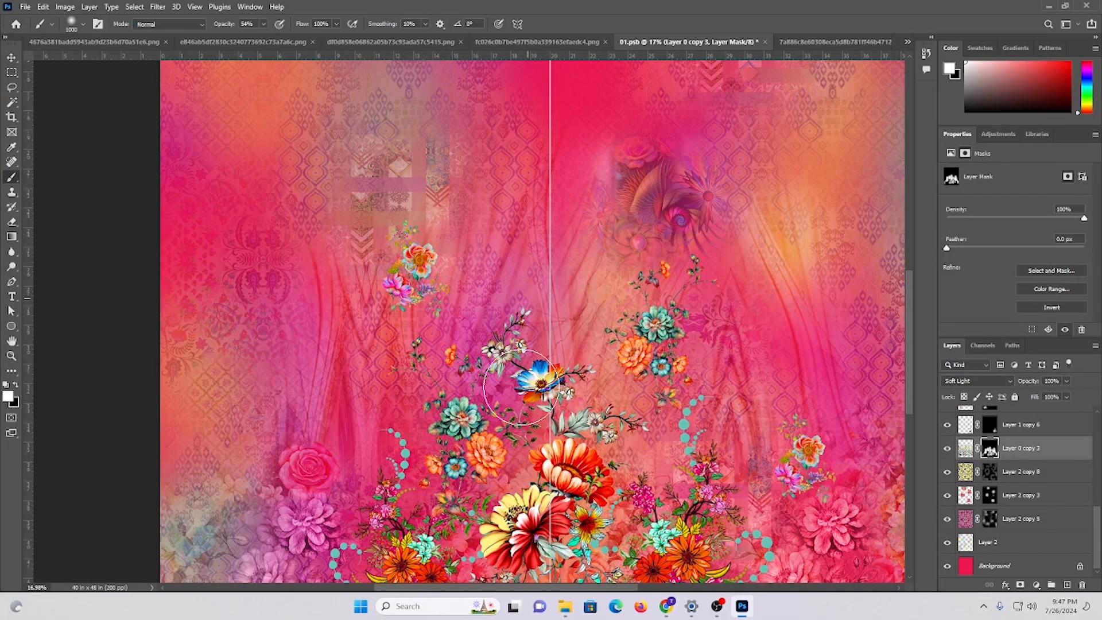
# - Paint the pale lilies and surrounding blossoms into view along the left edge above the purple flowers
pyautogui.scroll(-3, 603, 259)
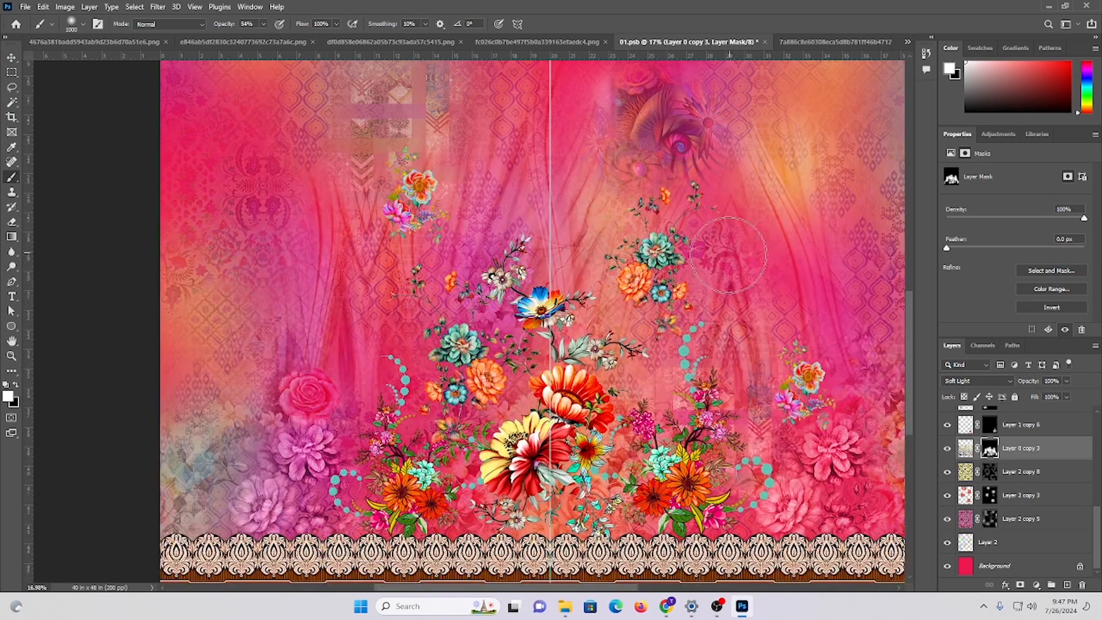
pyautogui.scroll(2, 729, 254)
pyautogui.scroll(-2, 520, 299)
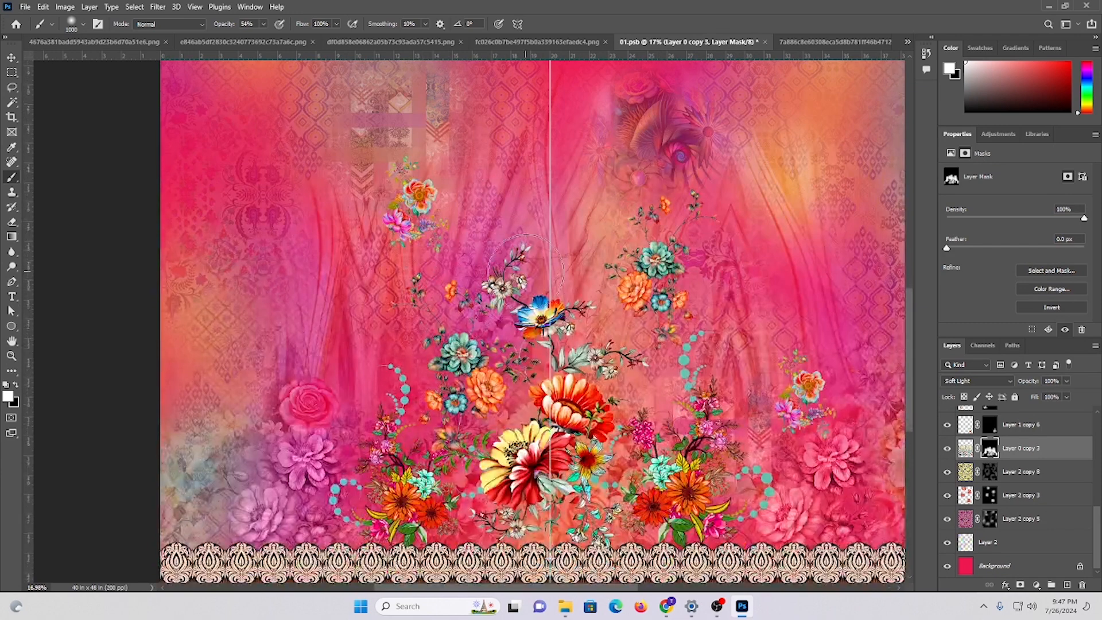
pyautogui.scroll(2, 526, 270)
pyautogui.scroll(-4, 555, 252)
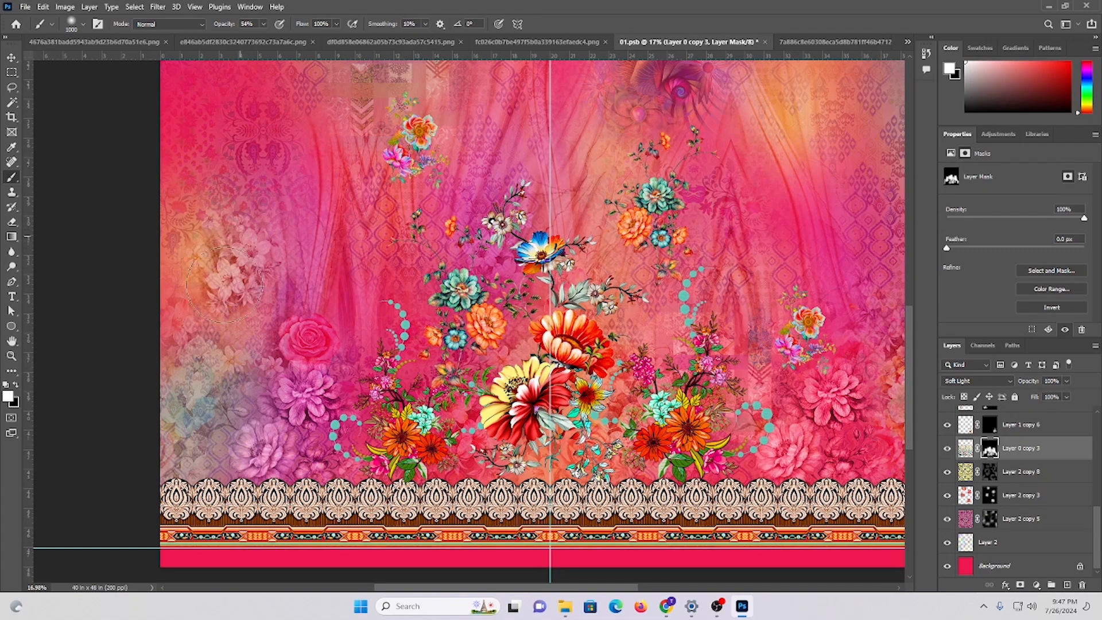
pyautogui.scroll(2, 201, 270)
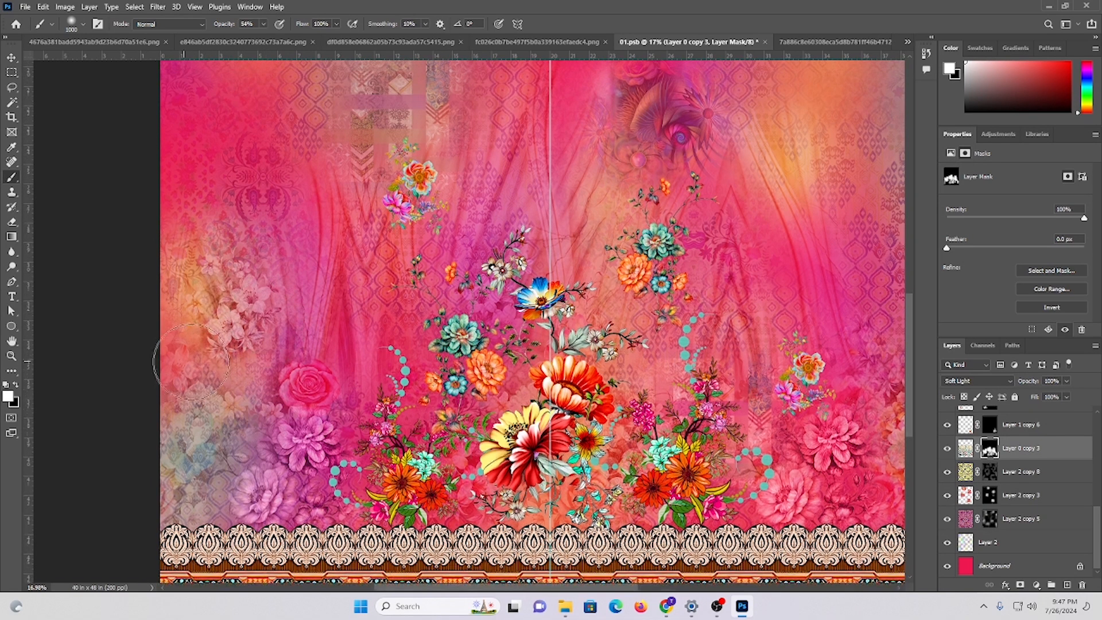
pyautogui.scroll(3, 235, 345)
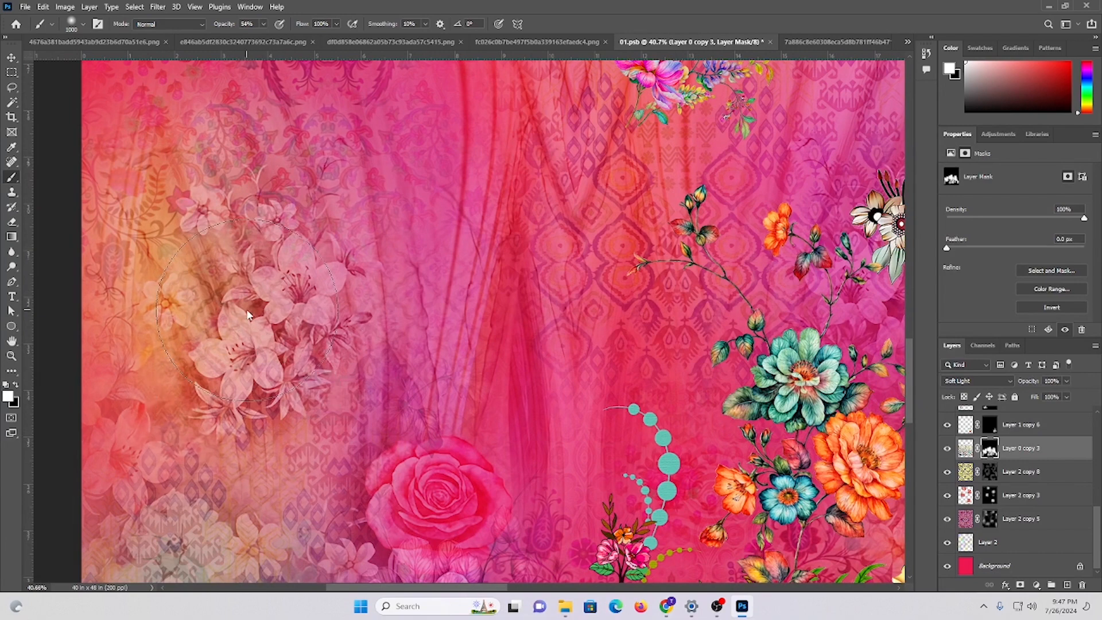
pyautogui.scroll(-3, 259, 284)
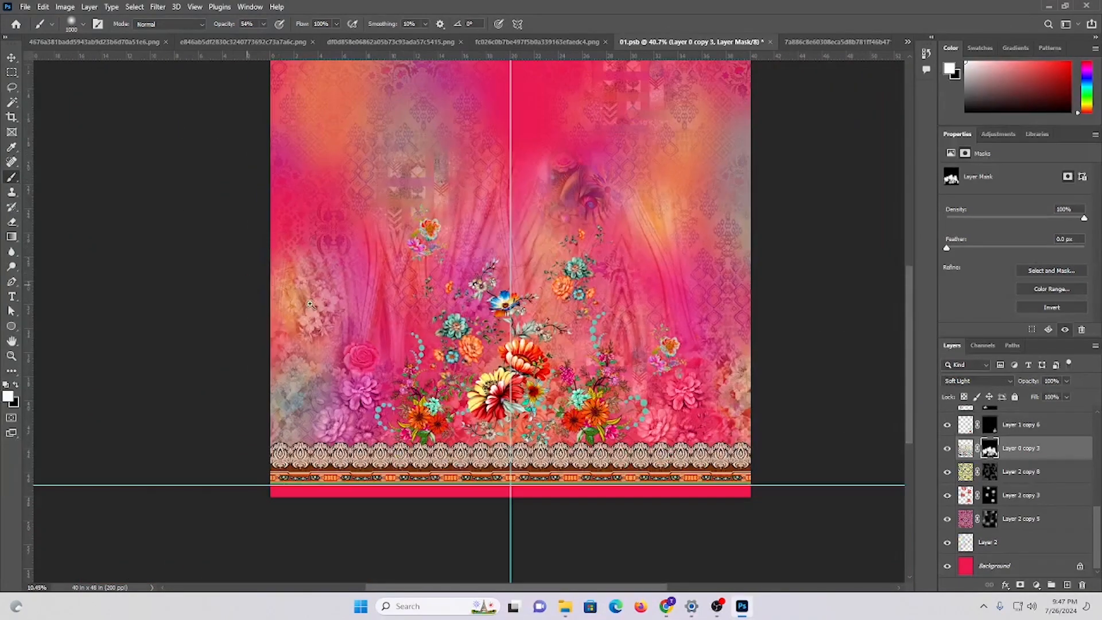
# - Examine how the revealed panel blends across the whole design and behind the central bouquet
pyautogui.scroll(1, 626, 298)
pyautogui.scroll(2, 634, 335)
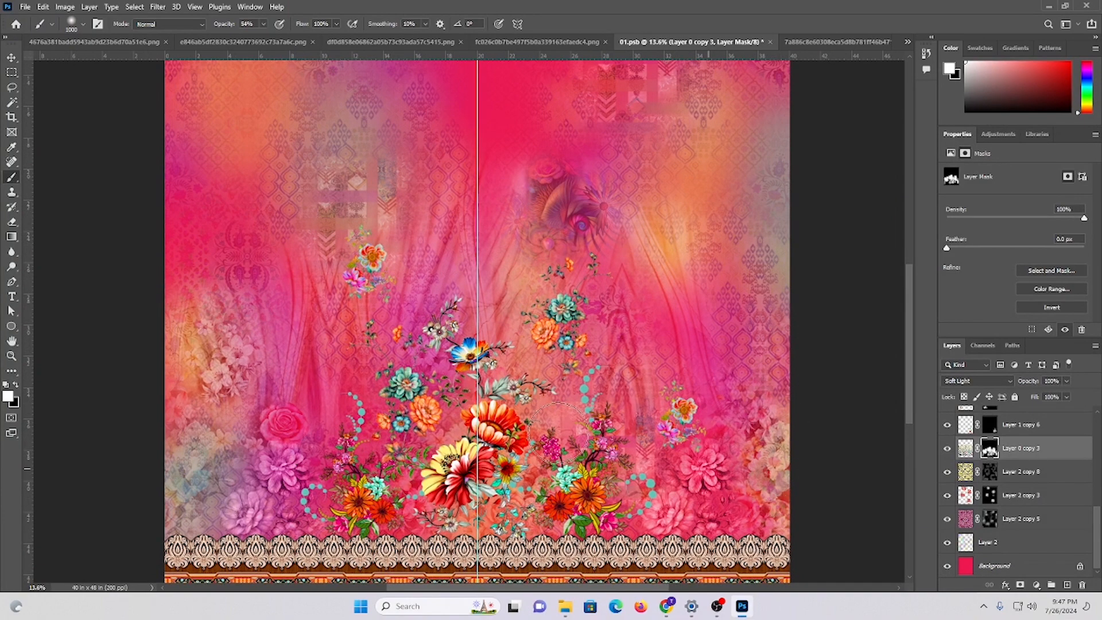
pyautogui.scroll(1, 723, 407)
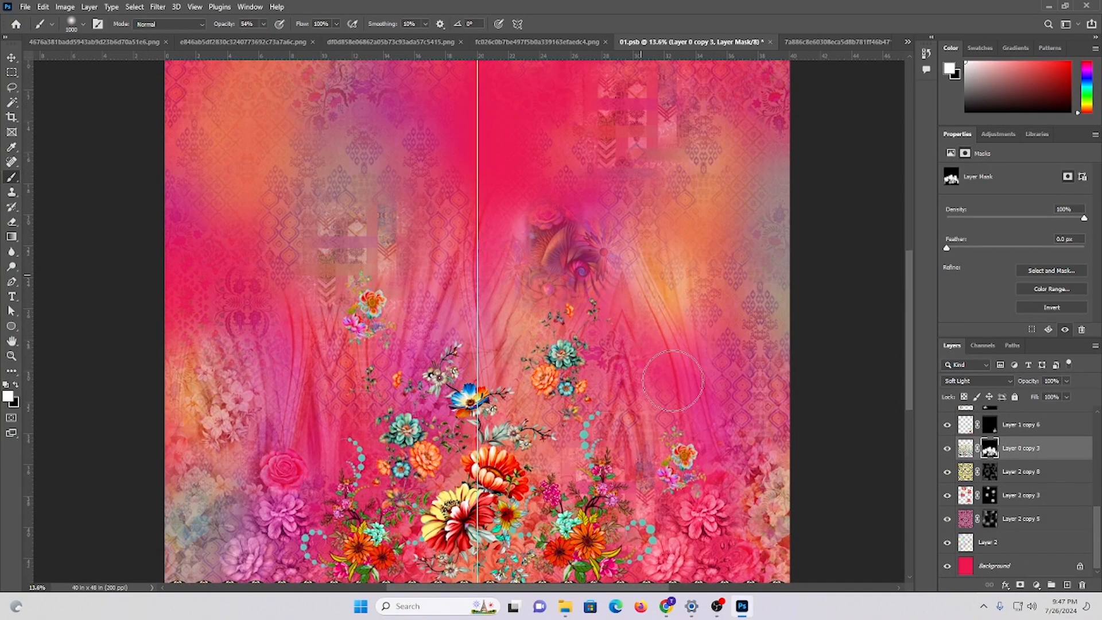
pyautogui.scroll(1, 503, 325)
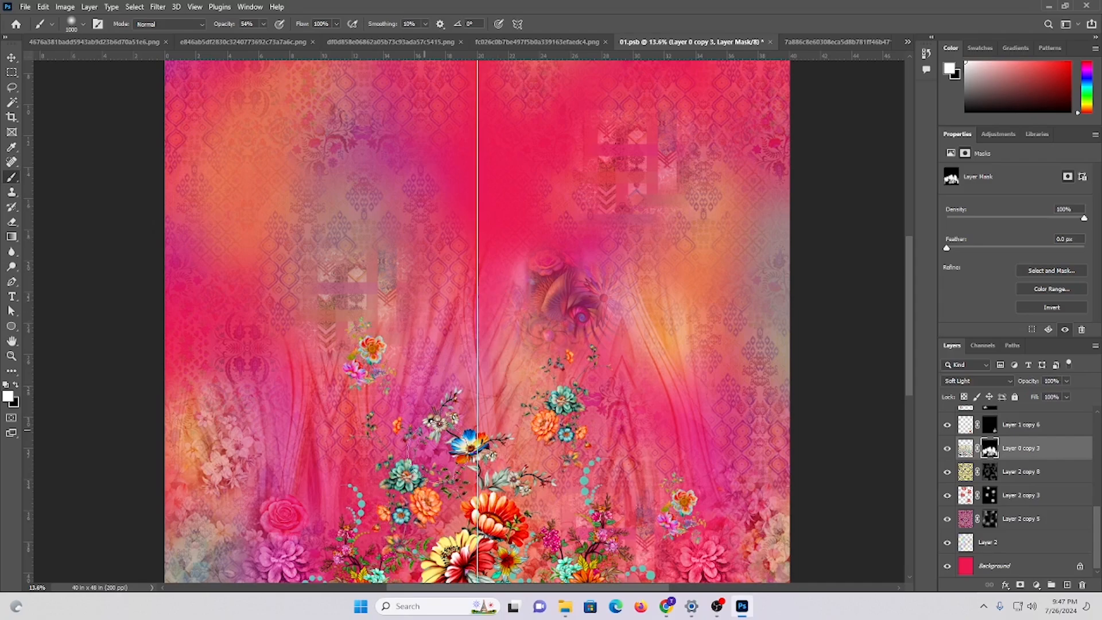
pyautogui.scroll(-2, 334, 430)
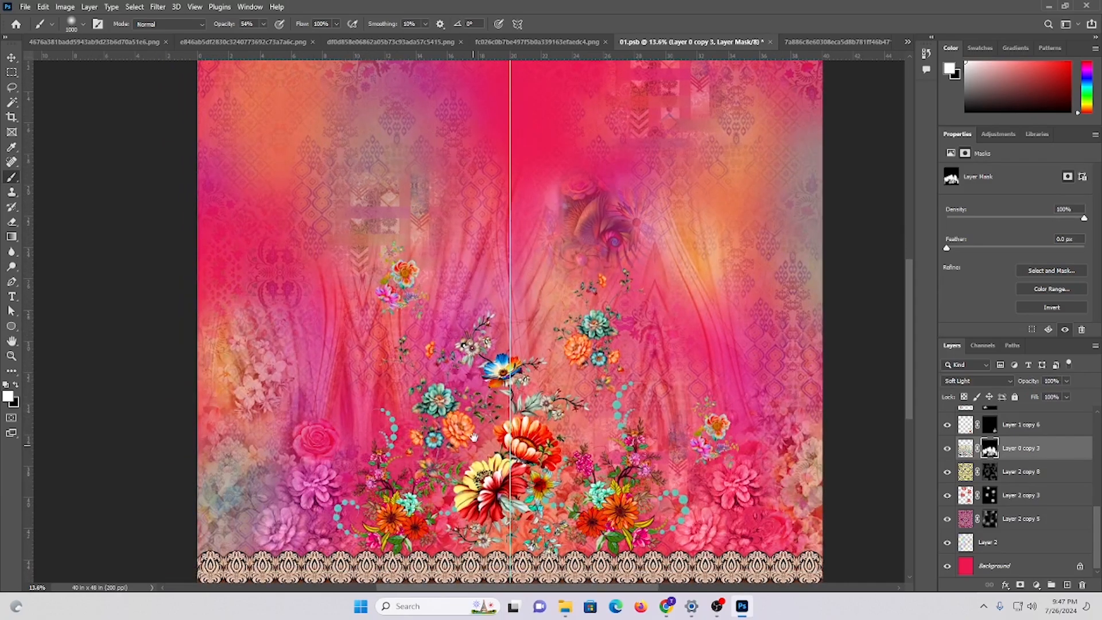
pyautogui.moveTo(474, 438); pyautogui.dragTo(436, 367)
pyautogui.scroll(3, 515, 435)
pyautogui.scroll(-1, 515, 435)
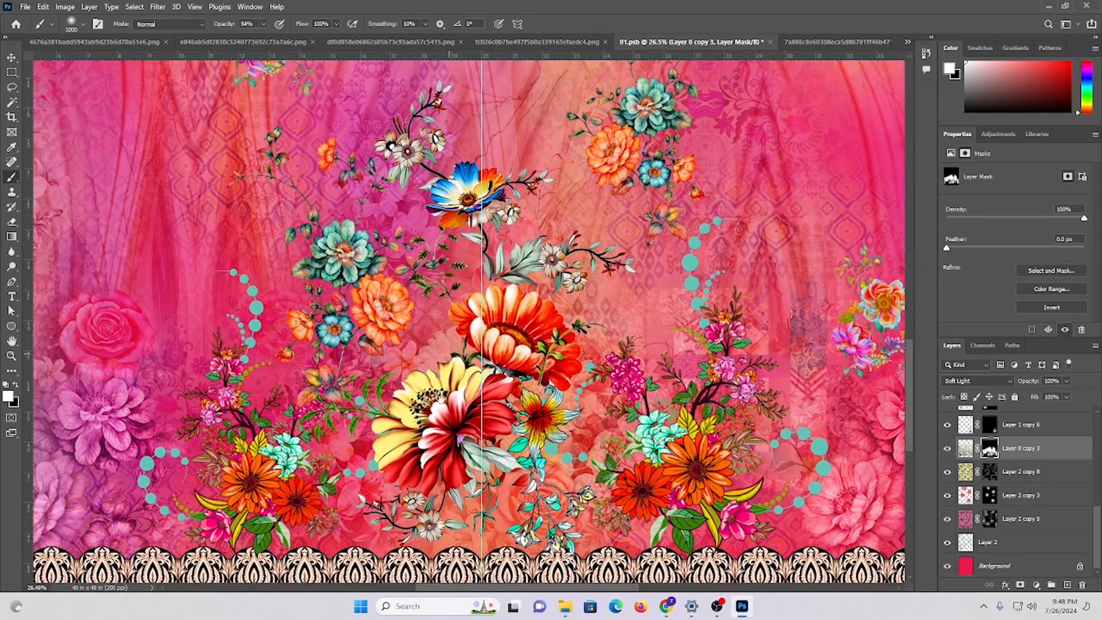
# - Brush more drape folds into view between the geometric patch and the purple spiral motif
pyautogui.moveTo(471, 279)
pyautogui.mouseDown()
pyautogui.moveTo(437, 405)
pyautogui.moveTo(446, 434)
pyautogui.mouseUp()
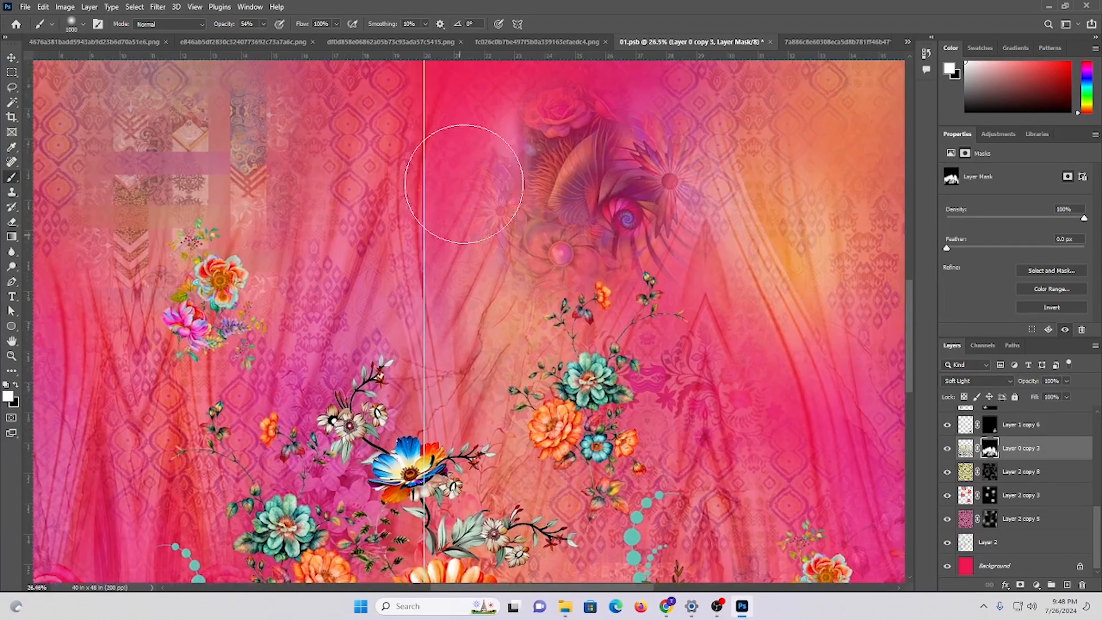
pyautogui.moveTo(476, 350); pyautogui.dragTo(360, 416)
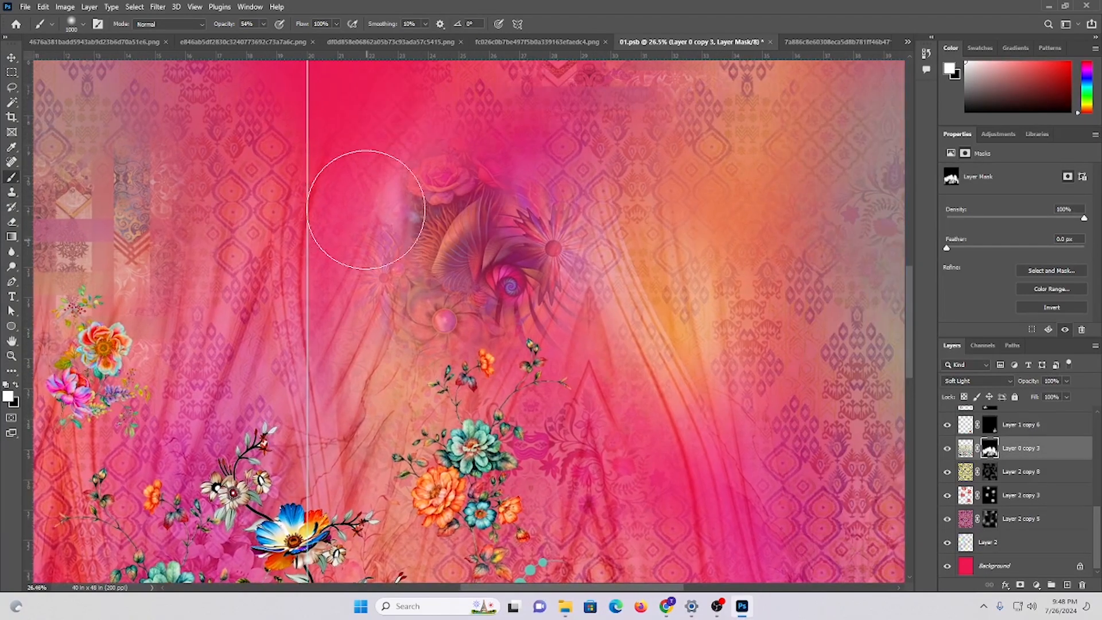
pyautogui.moveTo(187, 162); pyautogui.dragTo(344, 233)
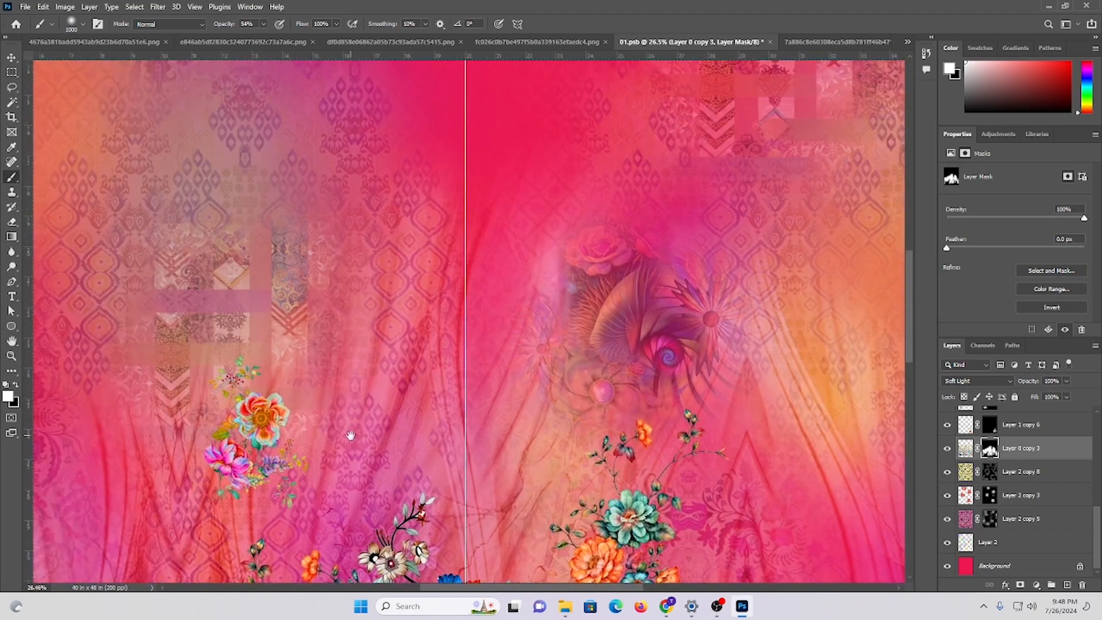
pyautogui.moveTo(308, 398)
pyautogui.mouseDown()
pyautogui.moveTo(354, 336)
pyautogui.moveTo(295, 288)
pyautogui.mouseUp()
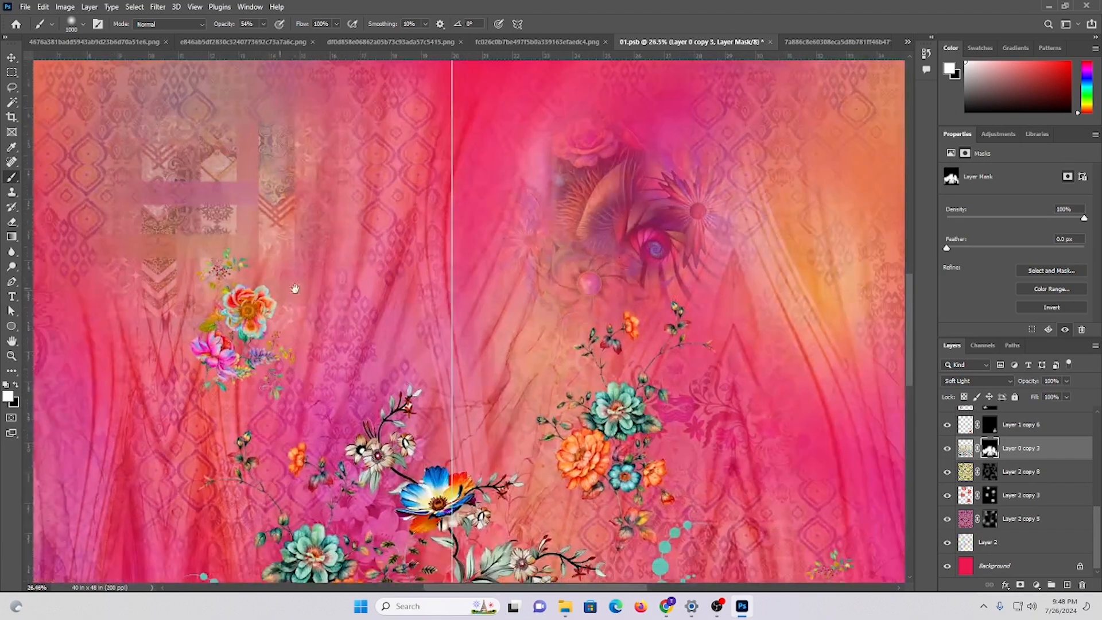
pyautogui.moveTo(372, 284); pyautogui.dragTo(304, 271)
pyautogui.moveTo(296, 350); pyautogui.dragTo(334, 311)
pyautogui.moveTo(206, 411); pyautogui.dragTo(325, 208)
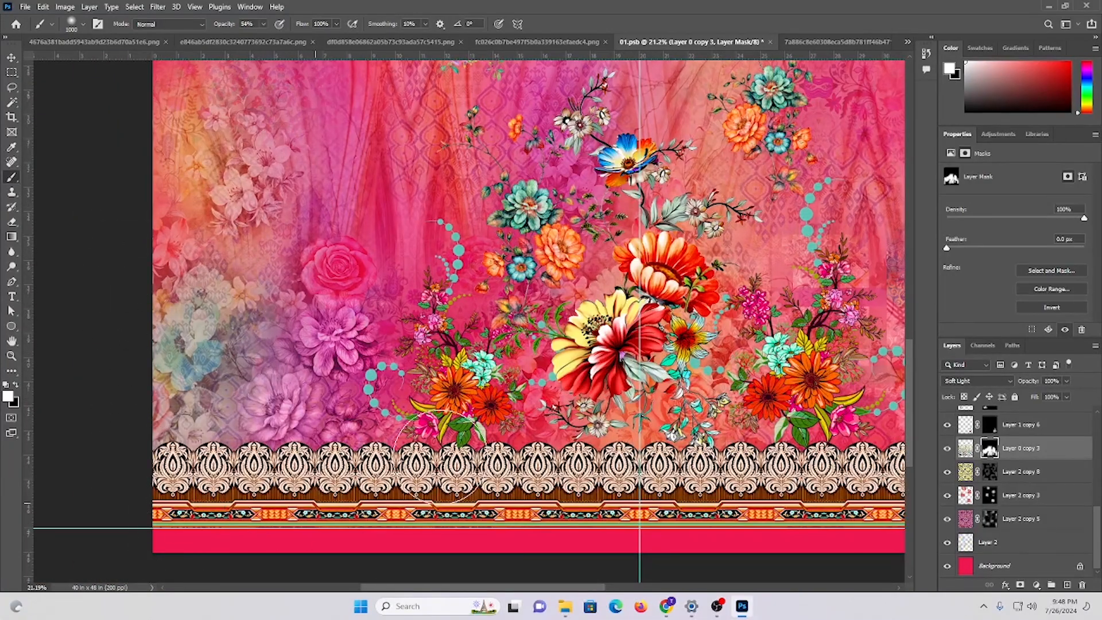
# - Examine how the revealed drape folds blend across both halves of the design and behind the bouquet
pyautogui.moveTo(515, 367); pyautogui.dragTo(231, 433)
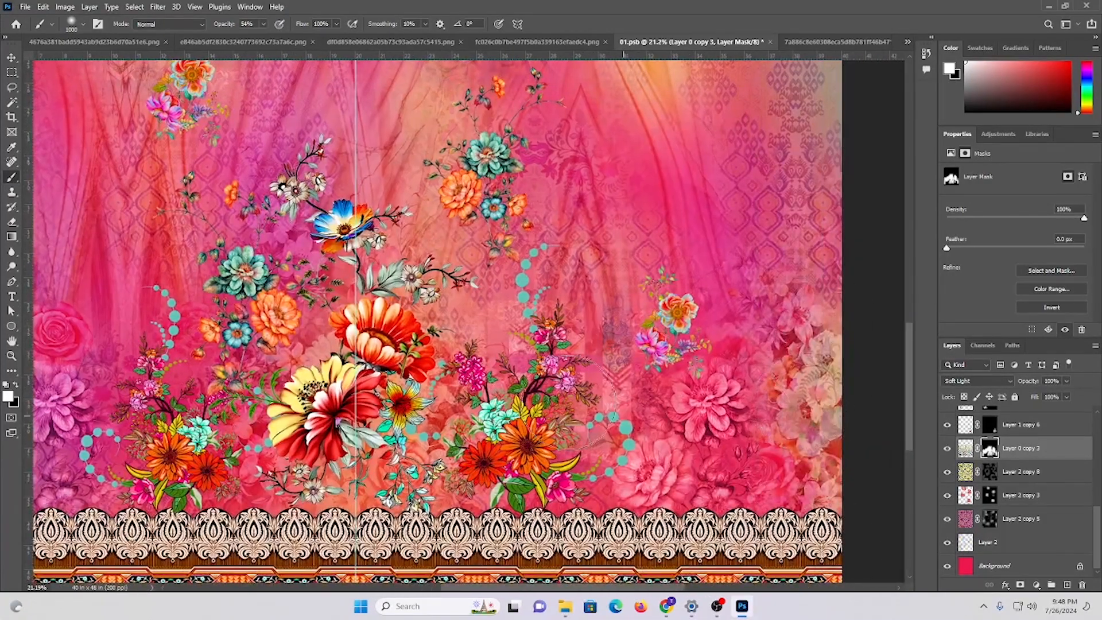
pyautogui.moveTo(424, 329); pyautogui.dragTo(491, 247)
pyautogui.moveTo(492, 178); pyautogui.dragTo(513, 290)
pyautogui.scroll(2, 403, 317)
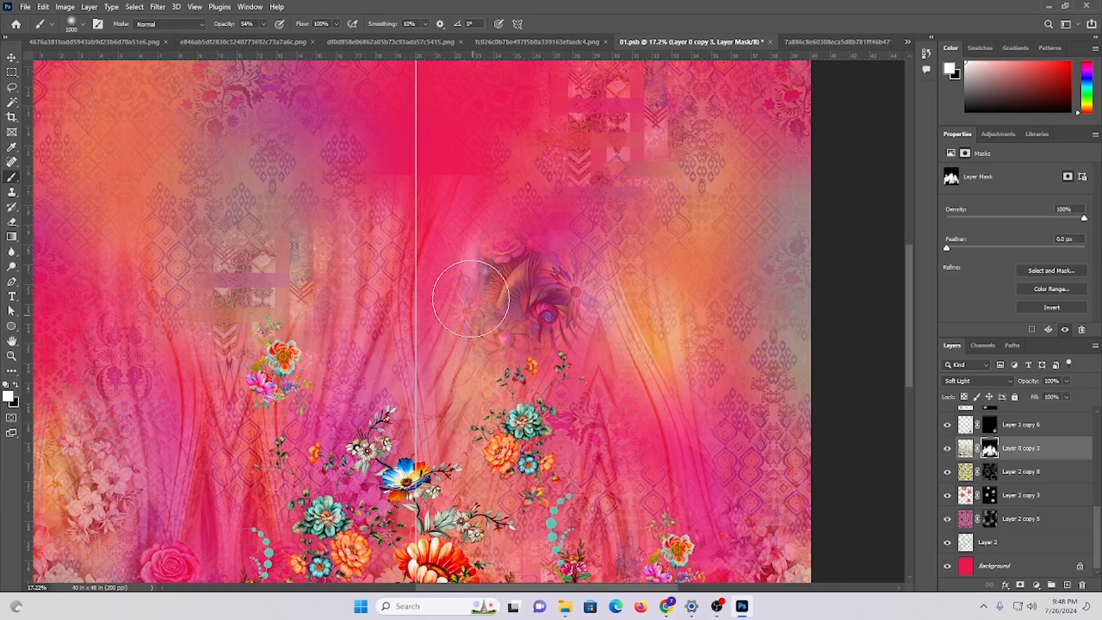
pyautogui.scroll(1, 850, 539)
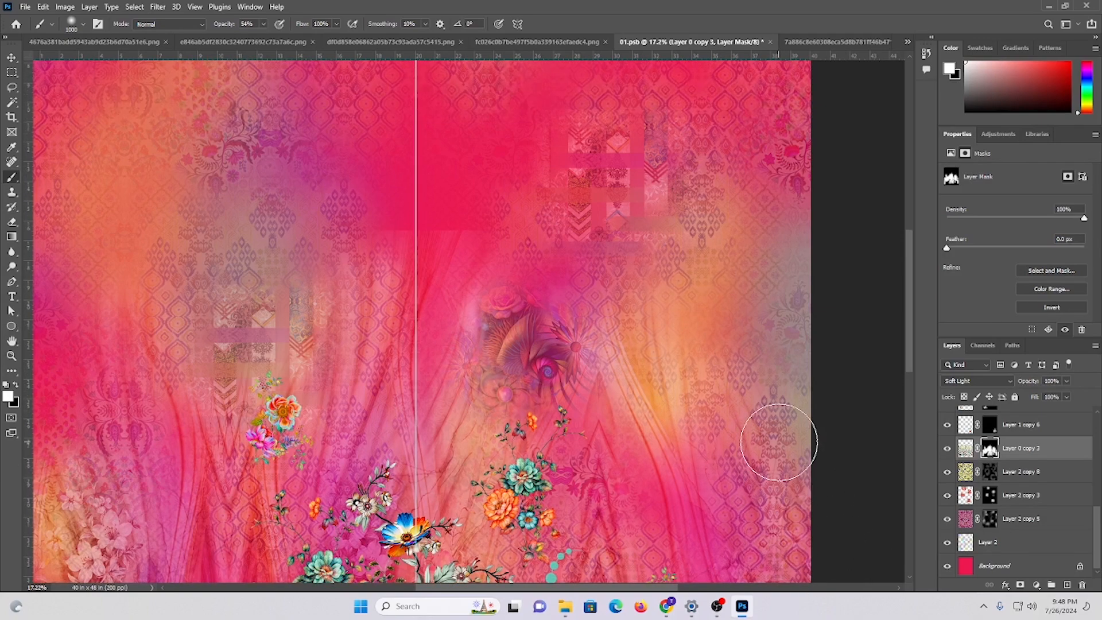
pyautogui.scroll(-4, 852, 532)
pyautogui.hscroll(1, 852, 532)
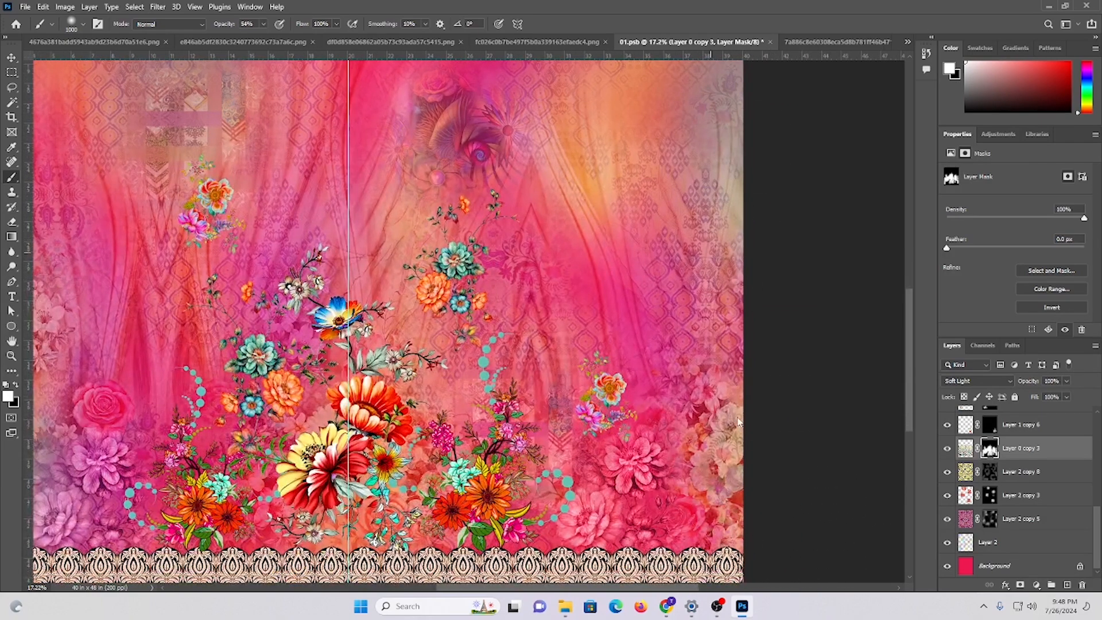
pyautogui.moveTo(310, 327); pyautogui.dragTo(471, 402)
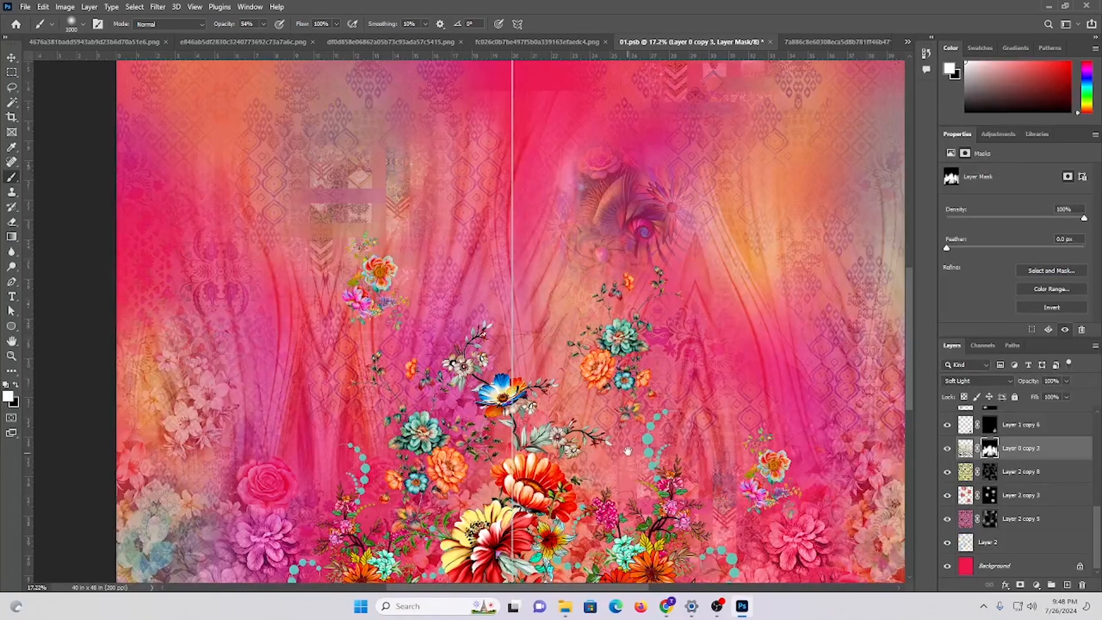
pyautogui.moveTo(623, 451); pyautogui.dragTo(594, 288)
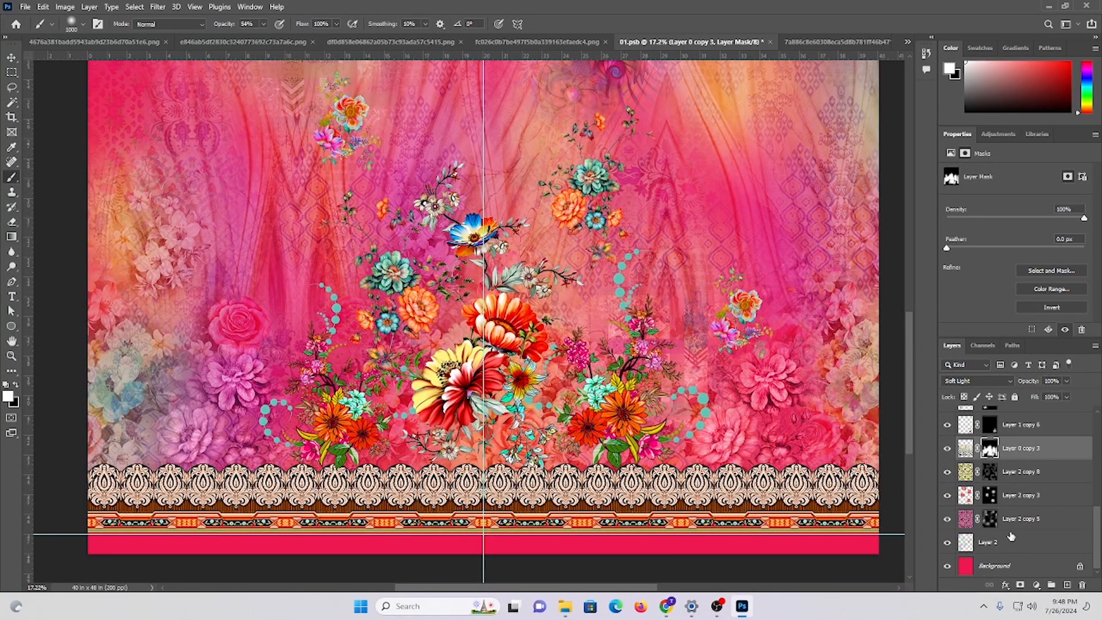
# - Compare the design with and without the Layer 2 copy 5 pattern, and make its layer mask active
pyautogui.click(945, 522)
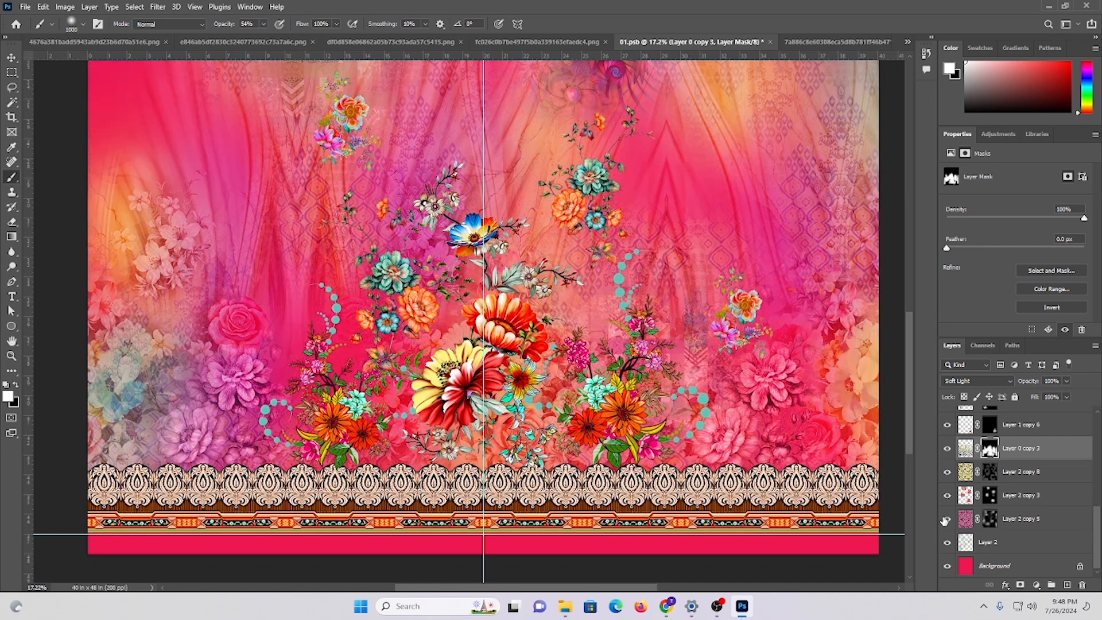
pyautogui.click(944, 521)
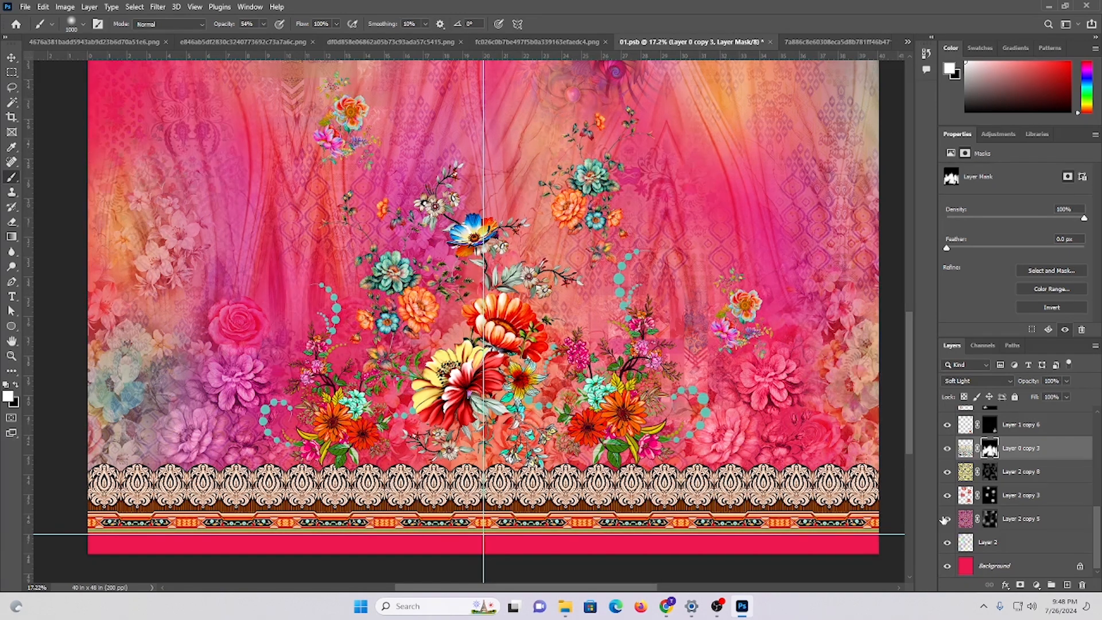
pyautogui.click(989, 519)
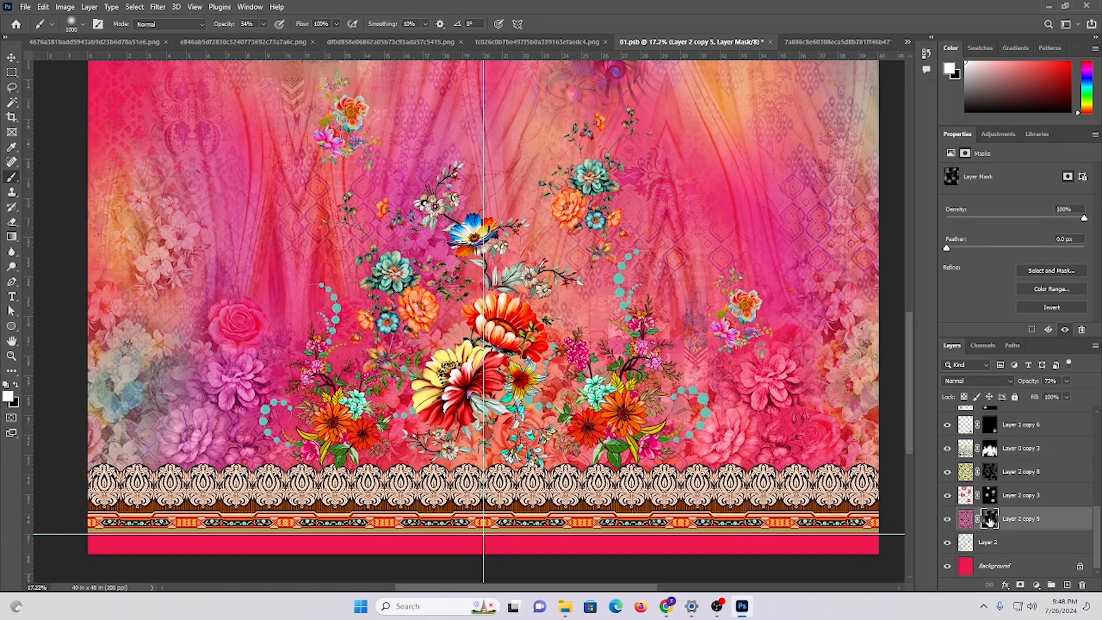
pyautogui.click(948, 520)
pyautogui.click(948, 520)
pyautogui.click(948, 521)
pyautogui.click(948, 521)
pyautogui.click(948, 520)
pyautogui.click(948, 520)
pyautogui.click(947, 520)
pyautogui.click(948, 520)
# - Brush black on the Layer 2 copy 5 mask to fade the pattern over the peach blossoms along the right edge
pyautogui.moveTo(688, 390); pyautogui.dragTo(362, 318)
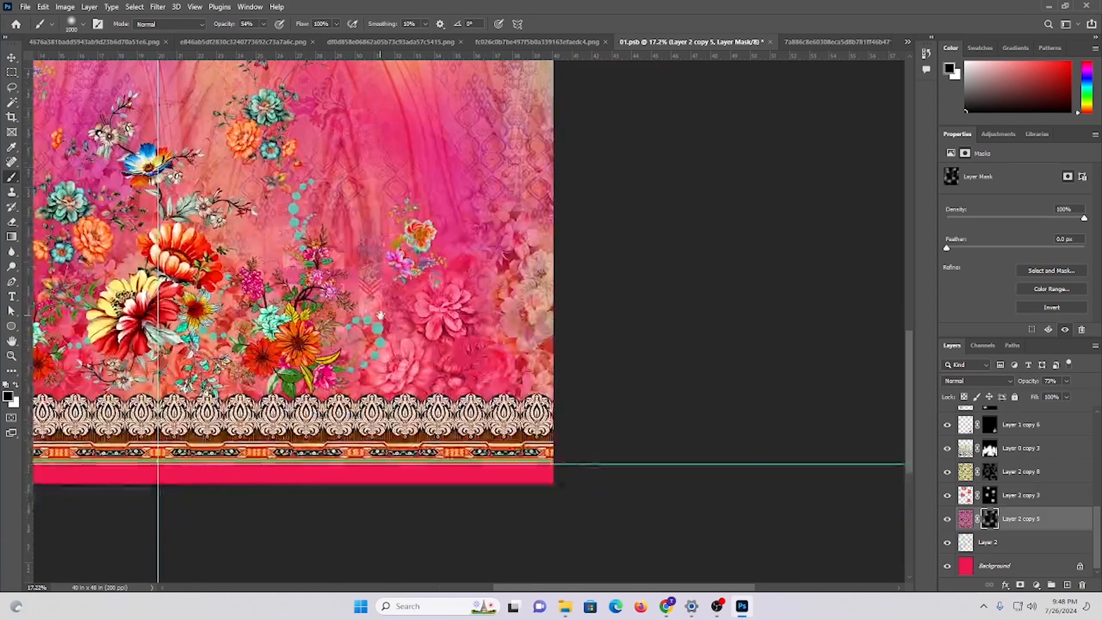
pyautogui.moveTo(600, 373)
pyautogui.mouseDown()
pyautogui.moveTo(647, 328)
pyautogui.moveTo(565, 313)
pyautogui.mouseUp()
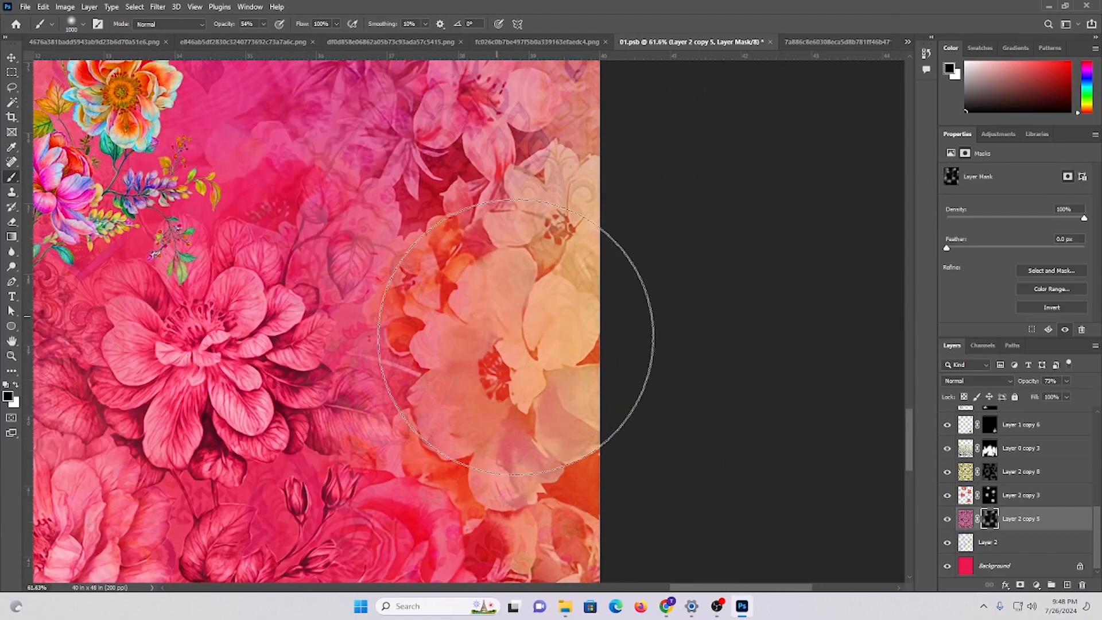
pyautogui.moveTo(471, 304)
pyautogui.mouseDown()
pyautogui.moveTo(425, 305)
pyautogui.moveTo(445, 304)
pyautogui.mouseUp()
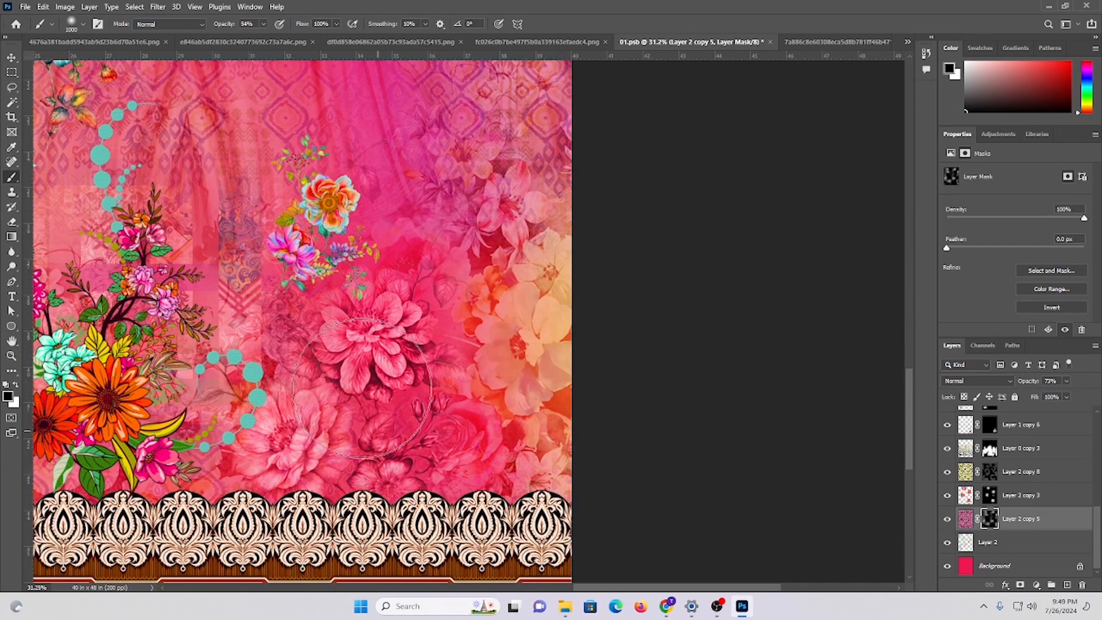
pyautogui.moveTo(232, 145)
pyautogui.mouseDown()
pyautogui.moveTo(413, 426)
pyautogui.moveTo(358, 196)
pyautogui.moveTo(408, 351)
pyautogui.mouseUp()
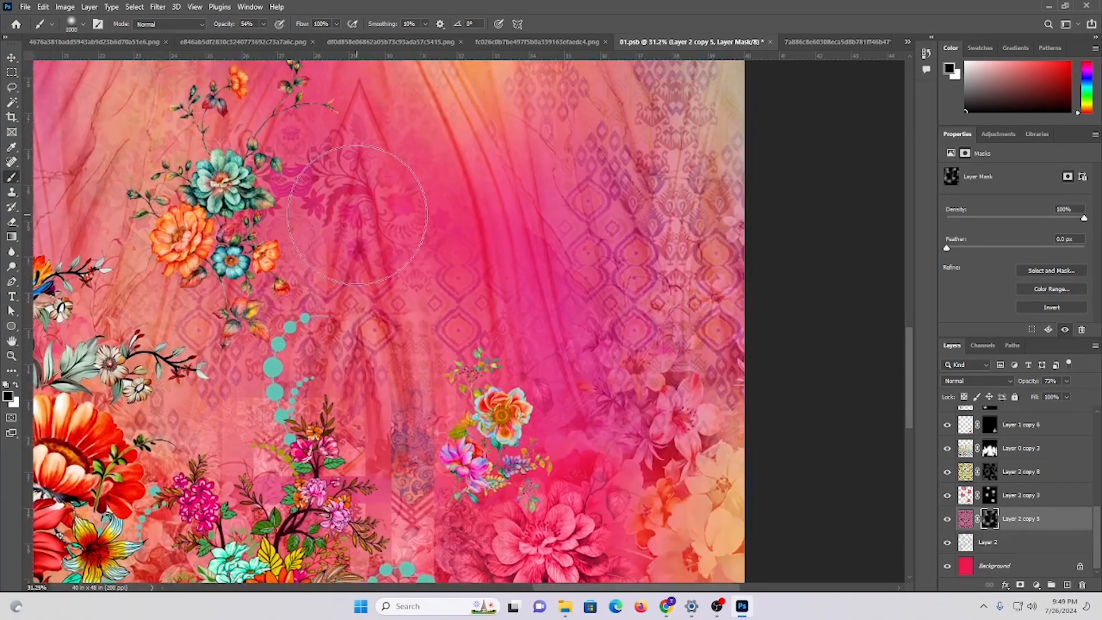
pyautogui.moveTo(228, 188); pyautogui.dragTo(279, 314)
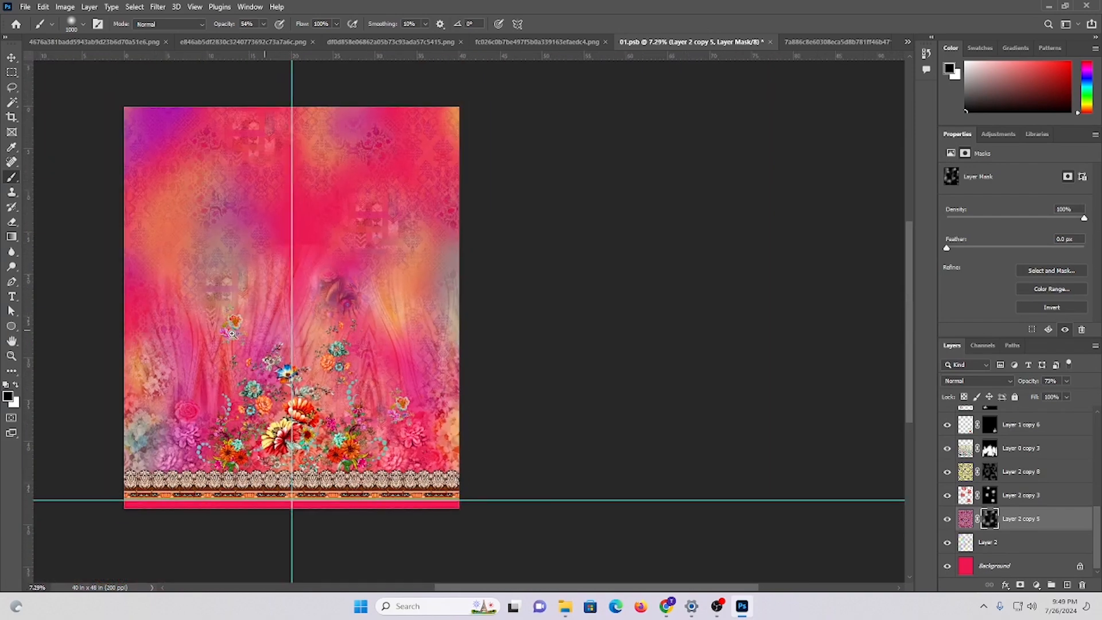
# - Mask the same pattern off the pale lilies and neighbouring blossoms along the left edge
pyautogui.moveTo(202, 328); pyautogui.dragTo(240, 345)
pyautogui.moveTo(239, 374); pyautogui.dragTo(350, 238)
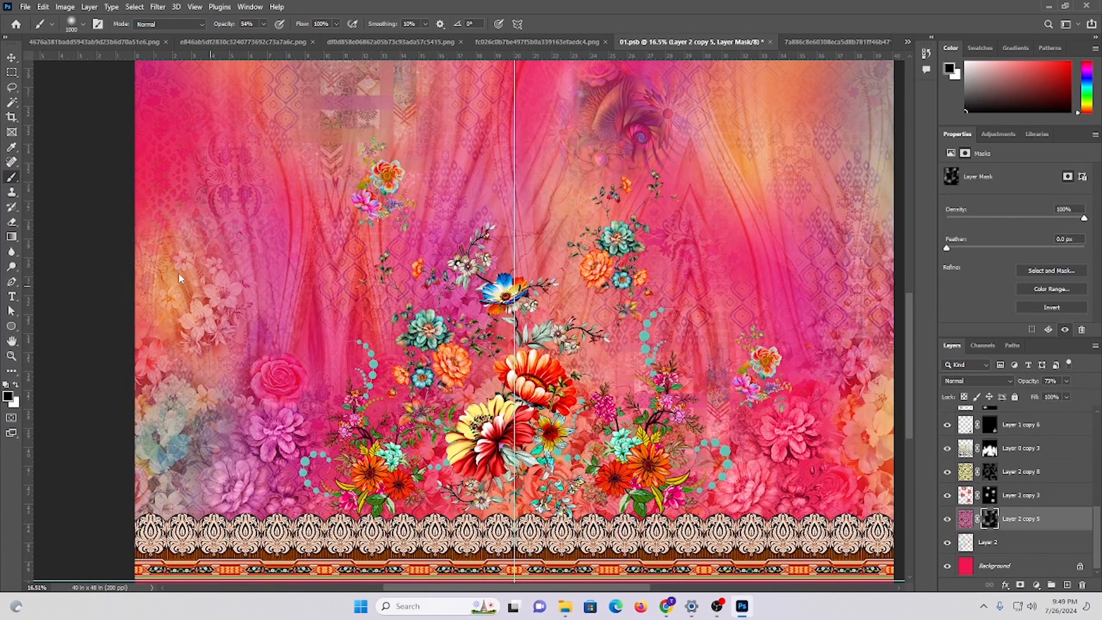
pyautogui.moveTo(168, 337); pyautogui.dragTo(194, 345)
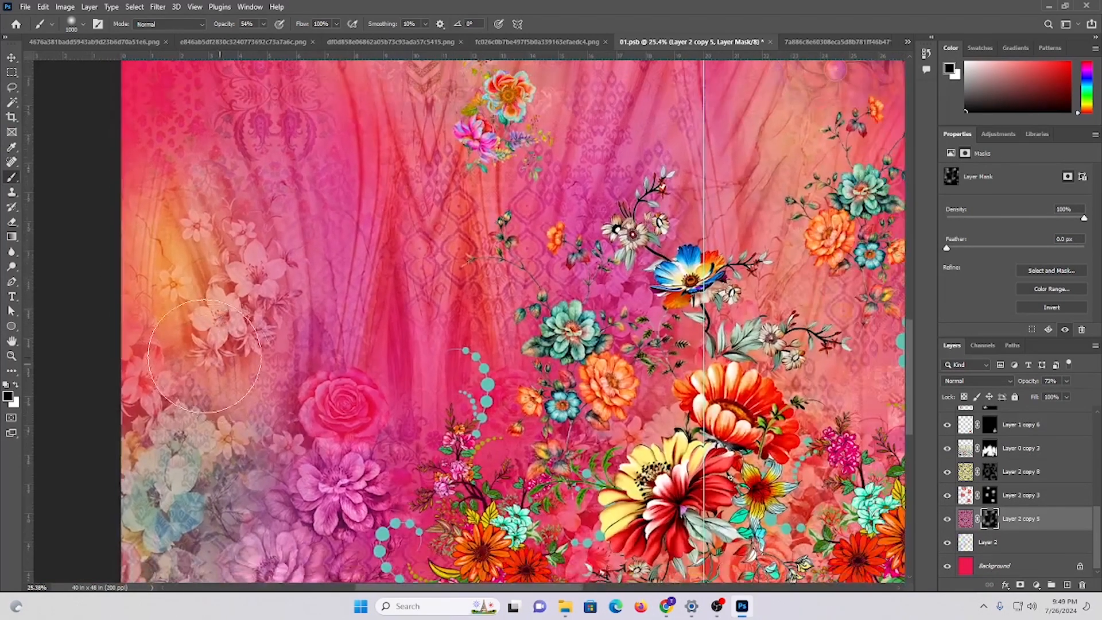
pyautogui.moveTo(156, 276); pyautogui.dragTo(176, 365)
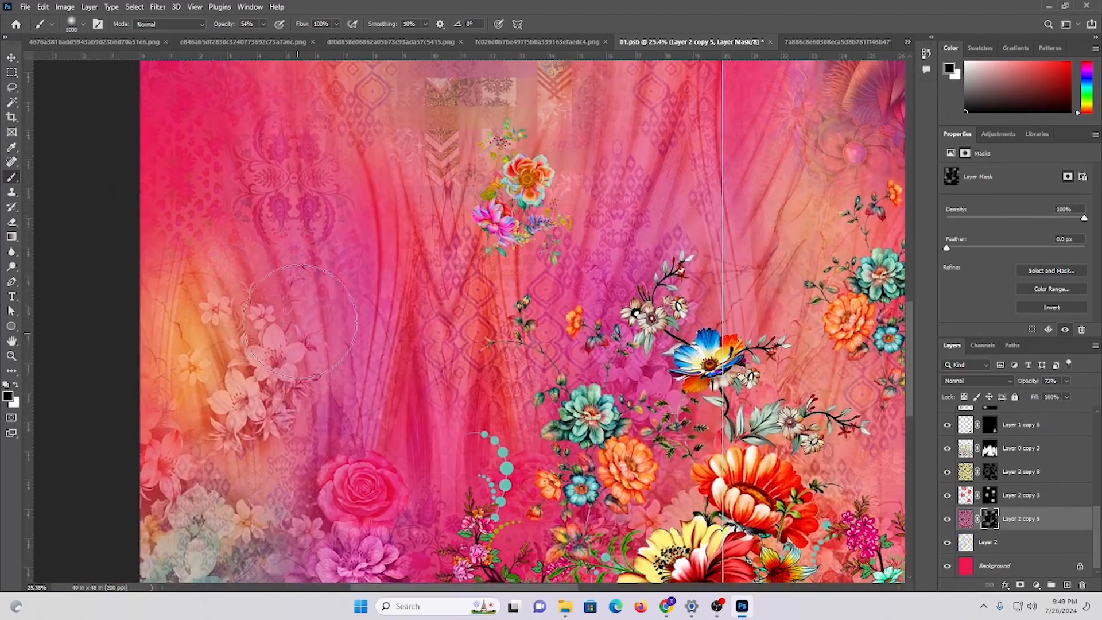
pyautogui.moveTo(204, 413); pyautogui.dragTo(256, 283)
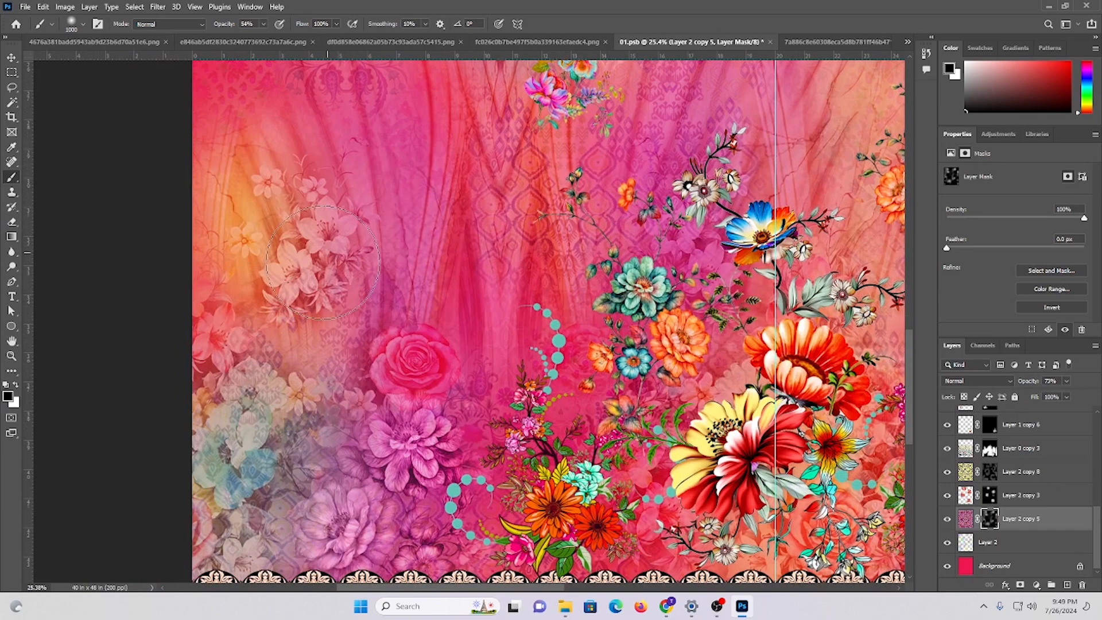
pyautogui.moveTo(265, 369); pyautogui.dragTo(275, 204)
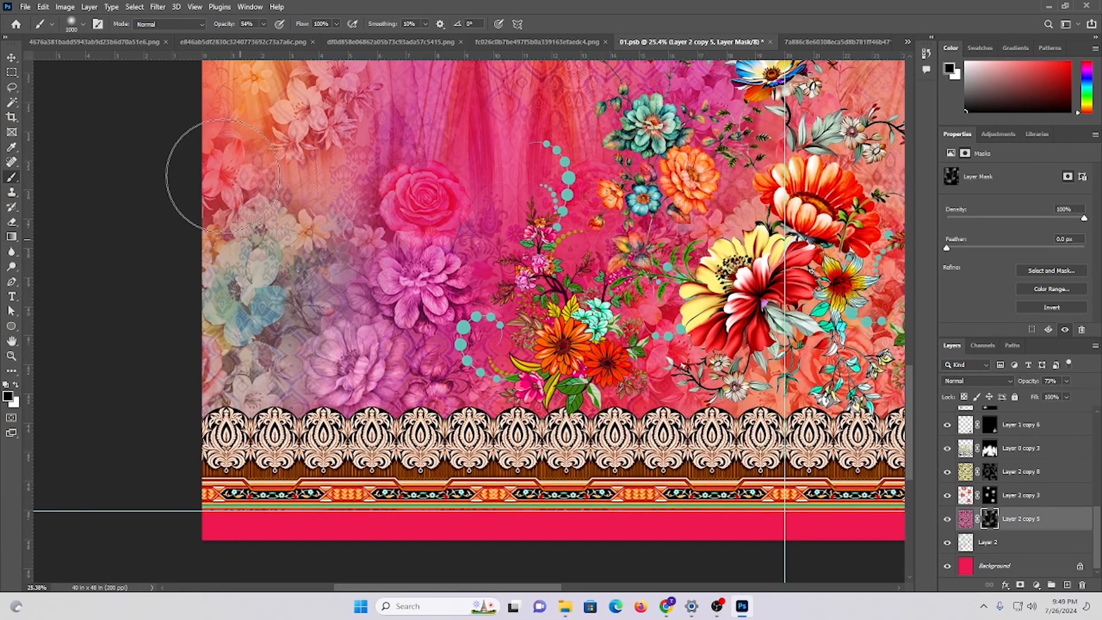
pyautogui.moveTo(434, 392); pyautogui.dragTo(336, 411)
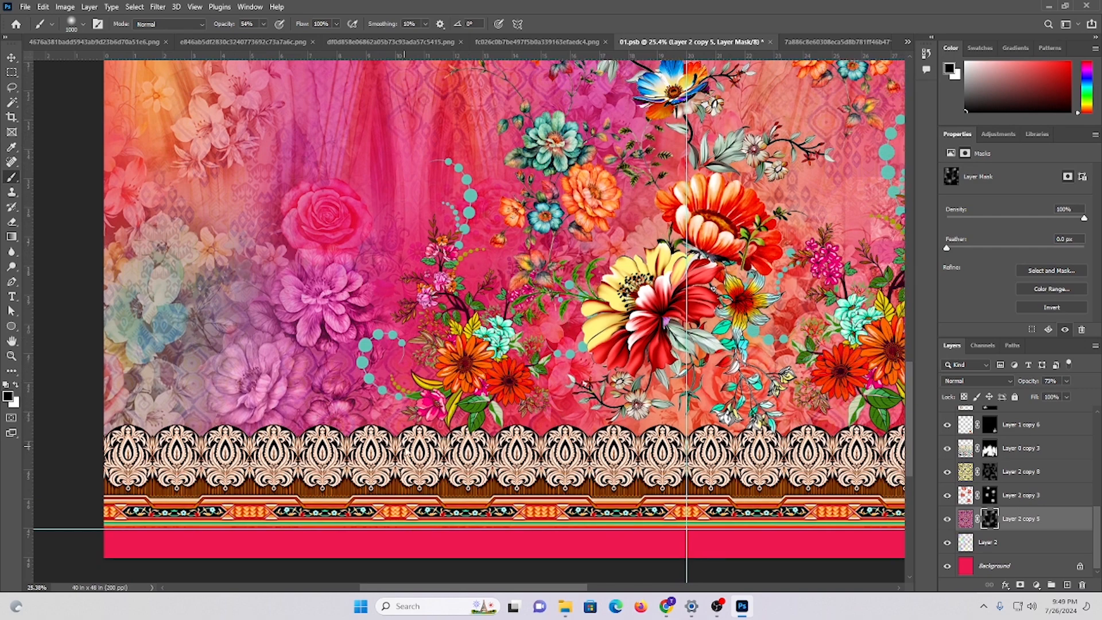
# - Check what Layer 2 copy 5, Layer 2 copy 3 and Layer 2 copy 8 each contribute, and activate the Layer 2 copy 8 mask
pyautogui.moveTo(502, 284); pyautogui.dragTo(459, 392)
pyautogui.moveTo(392, 266); pyautogui.dragTo(127, 423)
pyautogui.moveTo(343, 203); pyautogui.dragTo(380, 400)
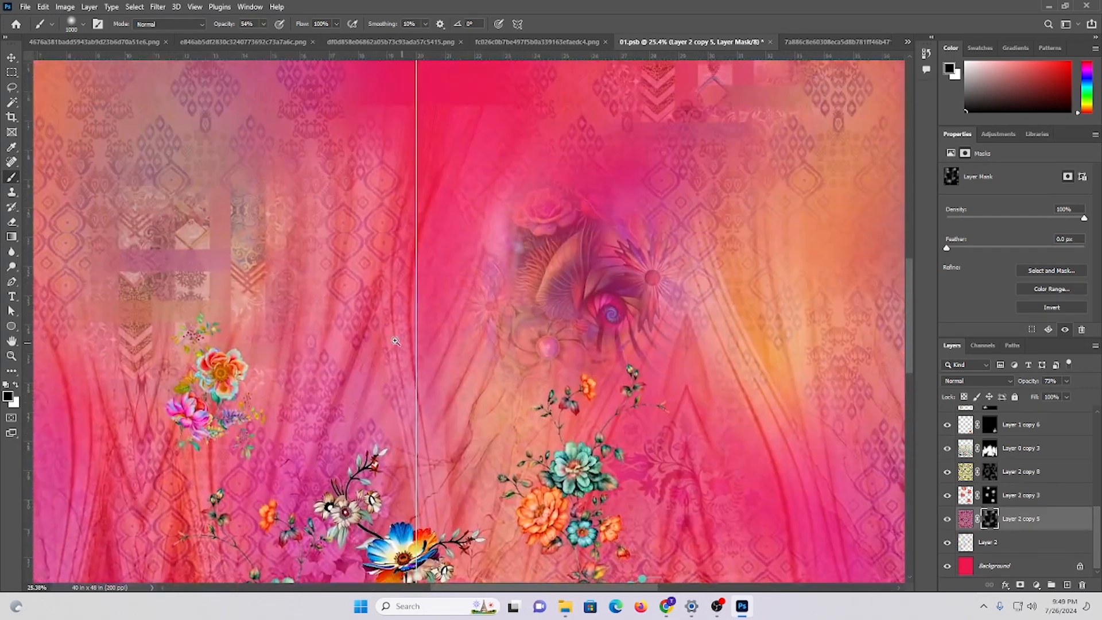
pyautogui.moveTo(396, 341); pyautogui.dragTo(339, 271)
pyautogui.moveTo(443, 293); pyautogui.dragTo(488, 181)
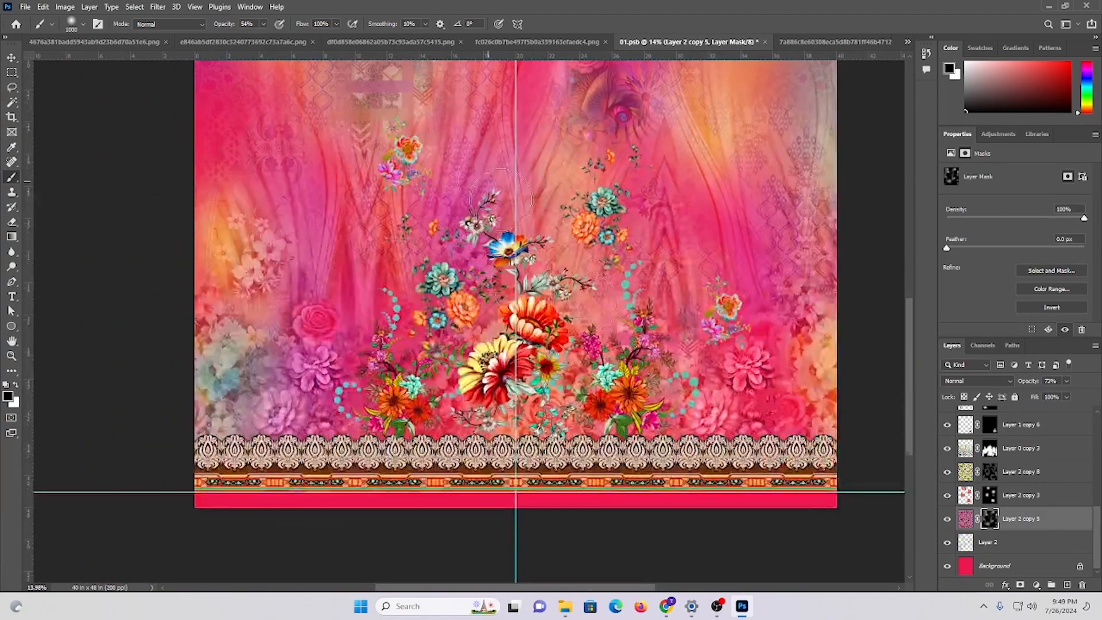
pyautogui.click(948, 519)
pyautogui.click(948, 519)
pyautogui.click(948, 496)
pyautogui.click(947, 496)
pyautogui.click(947, 497)
pyautogui.click(948, 498)
pyautogui.click(948, 472)
pyautogui.click(948, 472)
pyautogui.click(948, 472)
pyautogui.click(948, 471)
pyautogui.click(992, 475)
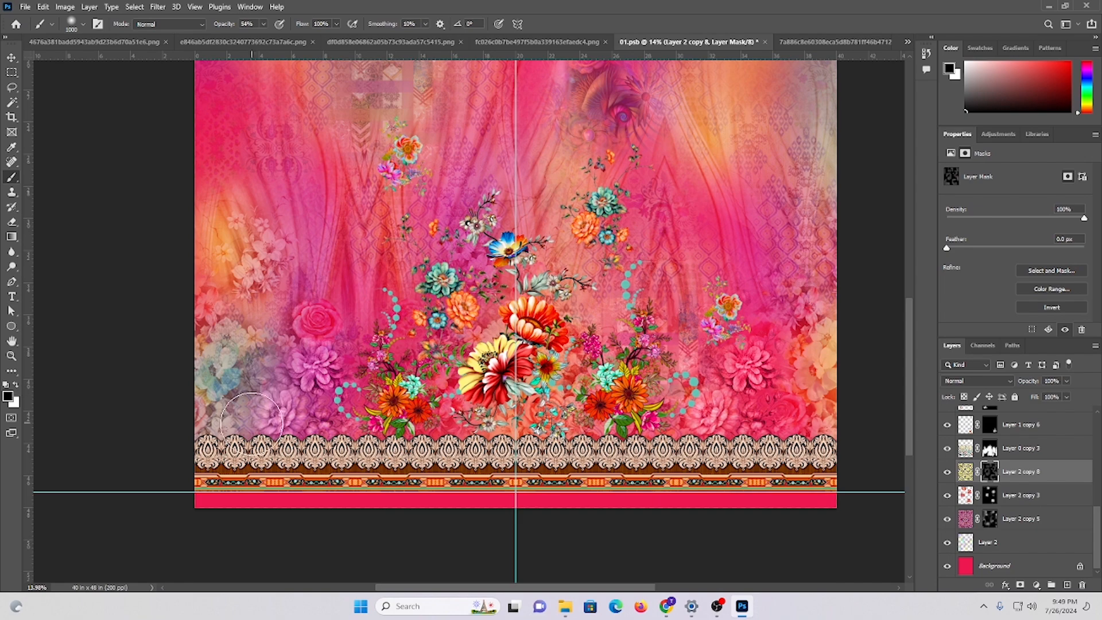
# - Enlarge the brush to 1300 and mask the Layer 2 copy 8 pattern off the pale blue and purple flowers at the lower left
pyautogui.moveTo(255, 401); pyautogui.dragTo(255, 338)
pyautogui.moveTo(323, 388); pyautogui.dragTo(297, 330)
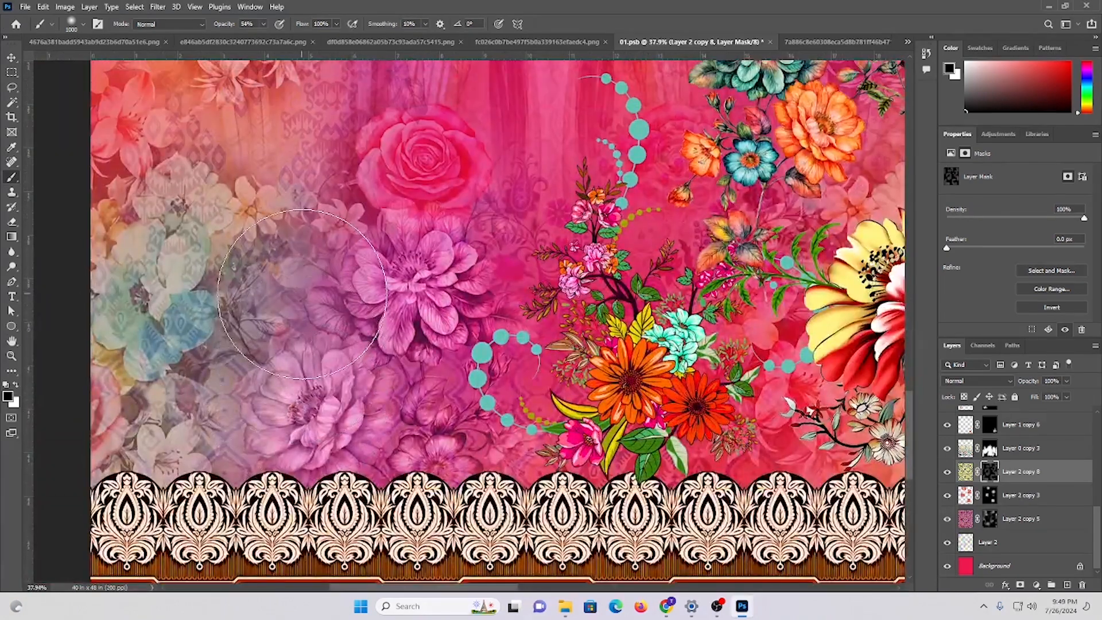
pyautogui.press(']')
pyautogui.press(']')
pyautogui.press(']')
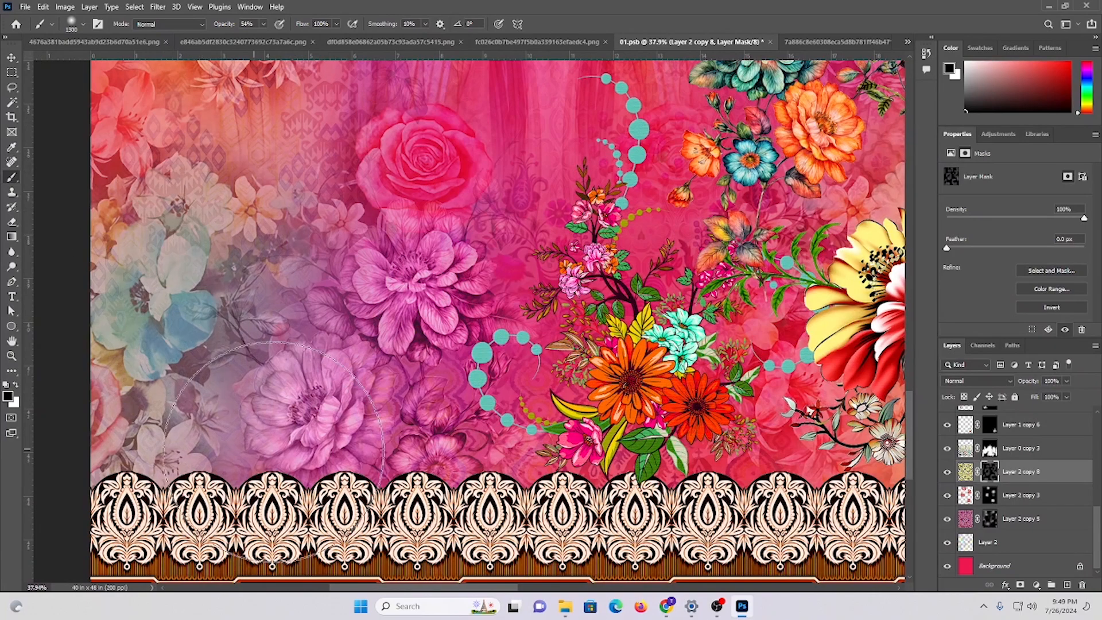
pyautogui.scroll(-2, 273, 319)
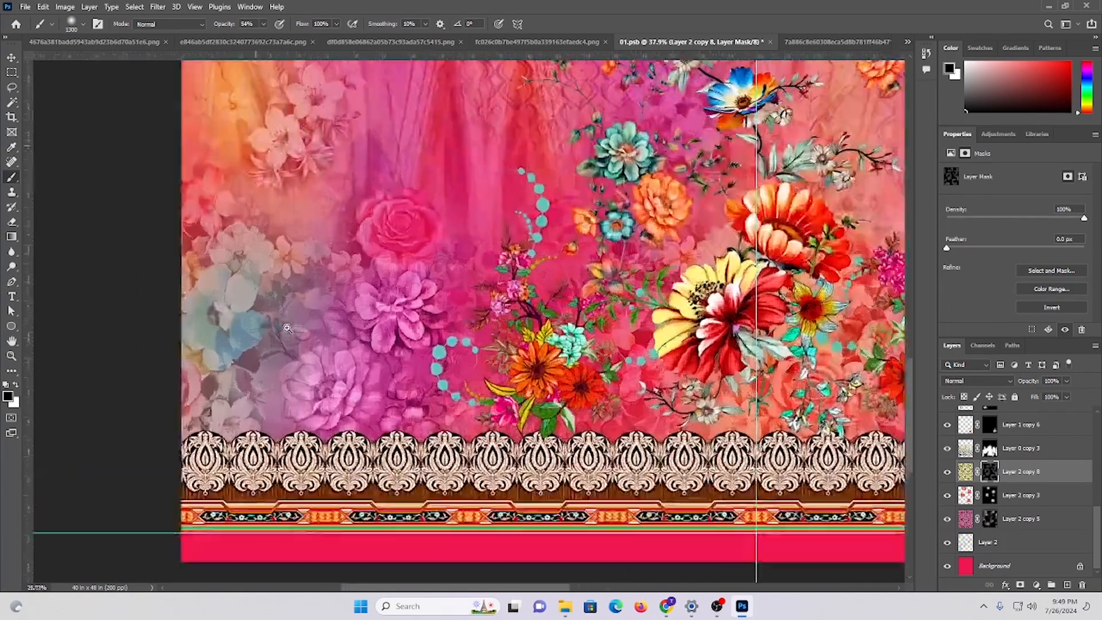
# - Examine the cleaned flowers above the lace border, around the central bouquet and across the full design
pyautogui.moveTo(454, 390); pyautogui.dragTo(310, 367)
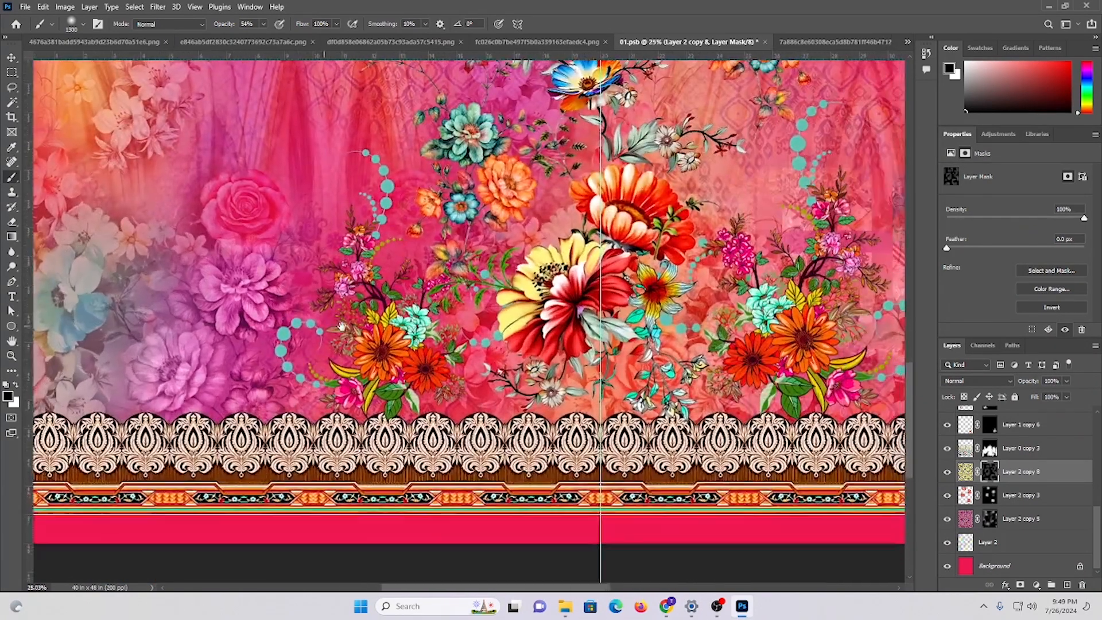
pyautogui.moveTo(632, 373); pyautogui.dragTo(336, 423)
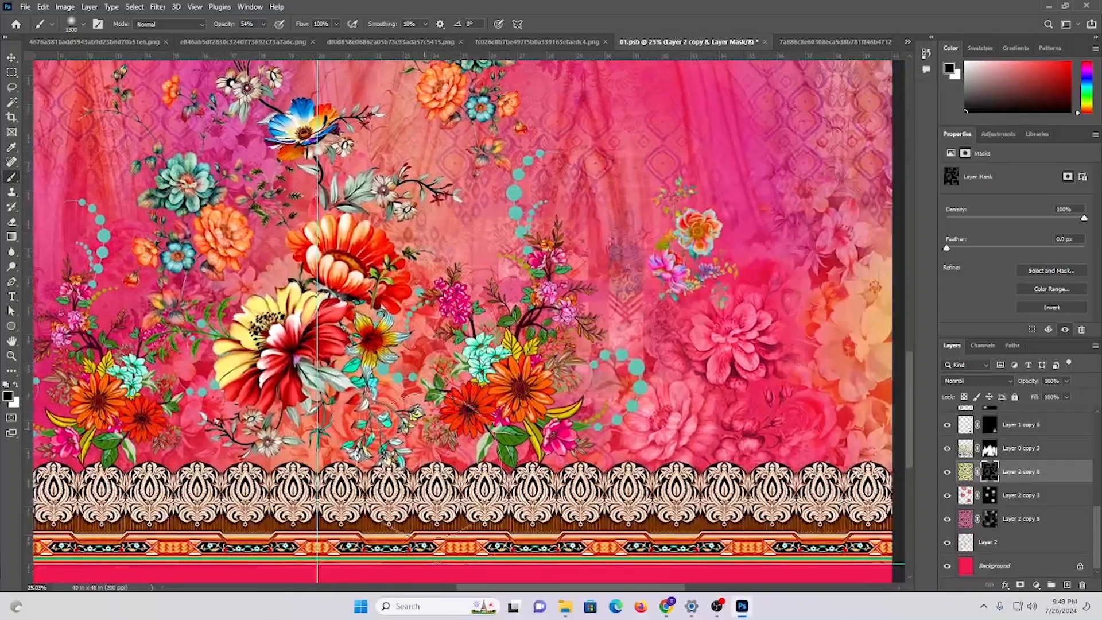
pyautogui.scroll(2, 516, 421)
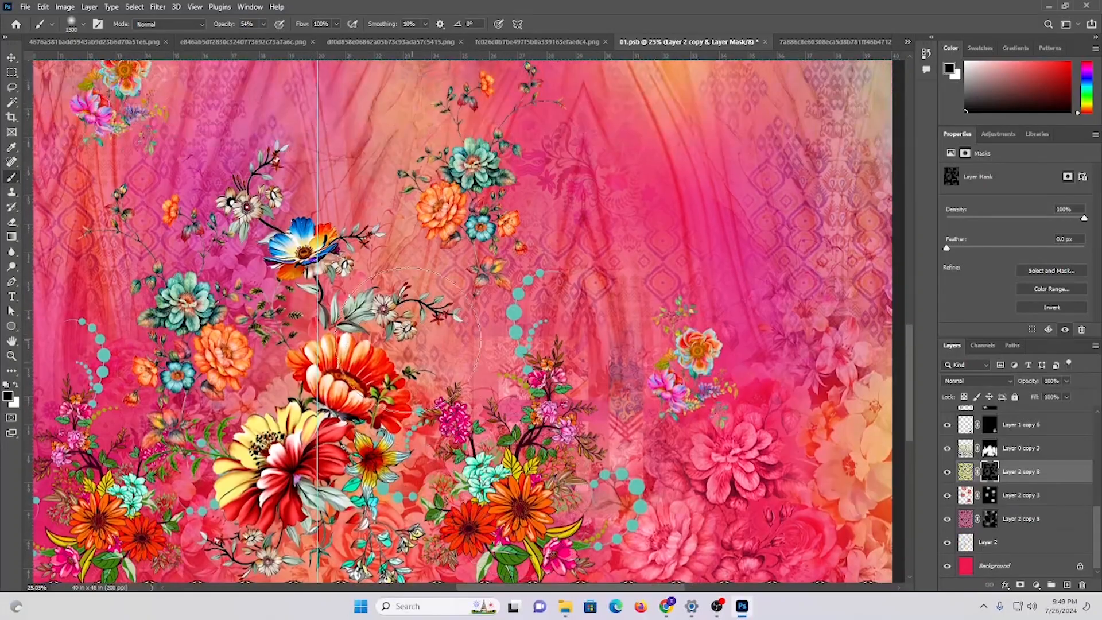
pyautogui.moveTo(362, 364); pyautogui.dragTo(381, 528)
pyautogui.moveTo(457, 306); pyautogui.dragTo(664, 408)
pyautogui.moveTo(279, 305); pyautogui.dragTo(310, 293)
pyautogui.scroll(-2, 508, 299)
pyautogui.moveTo(521, 356)
pyautogui.mouseDown()
pyautogui.moveTo(546, 371)
pyautogui.moveTo(533, 363)
pyautogui.mouseUp()
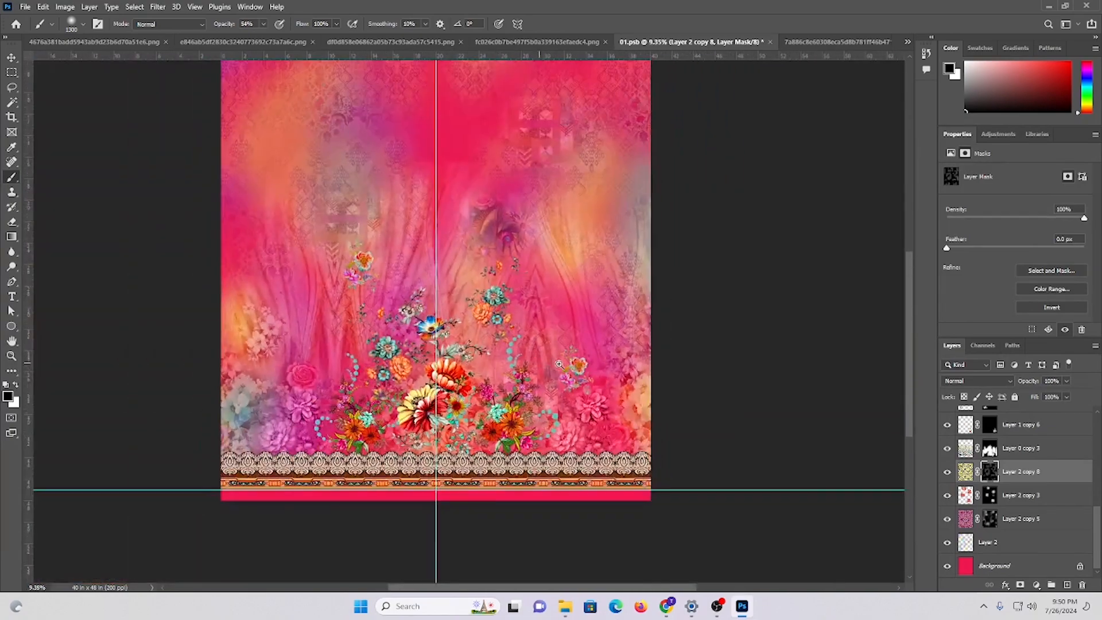
pyautogui.scroll(2, 574, 372)
pyautogui.moveTo(597, 381); pyautogui.dragTo(616, 385)
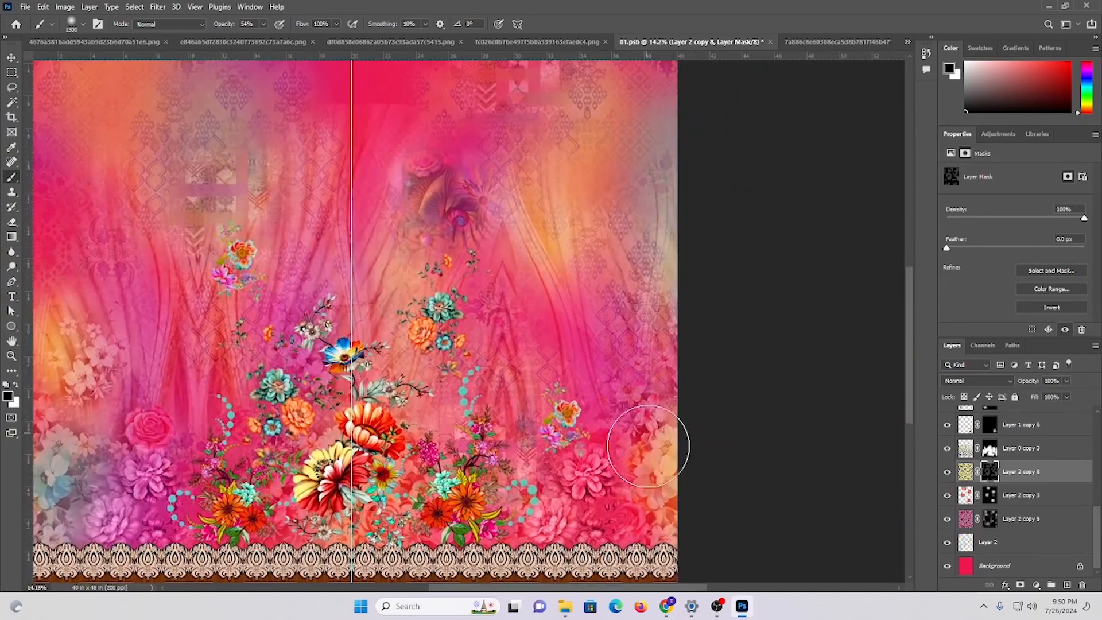
# - Fade the Layer 2 copy 8 pattern over the pink lilies above the peach blossoms on the right edge
pyautogui.moveTo(692, 434); pyautogui.dragTo(701, 405)
pyautogui.moveTo(622, 378)
pyautogui.mouseDown()
pyautogui.moveTo(599, 364)
pyautogui.moveTo(606, 353)
pyautogui.mouseUp()
pyautogui.click(619, 233)
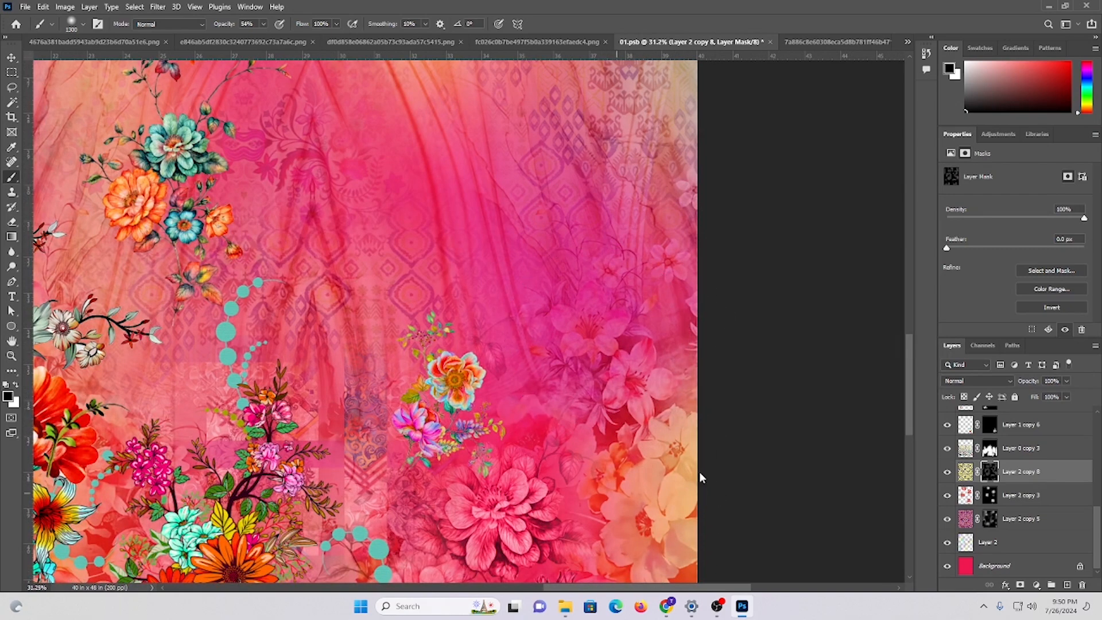
pyautogui.moveTo(676, 440); pyautogui.dragTo(592, 439)
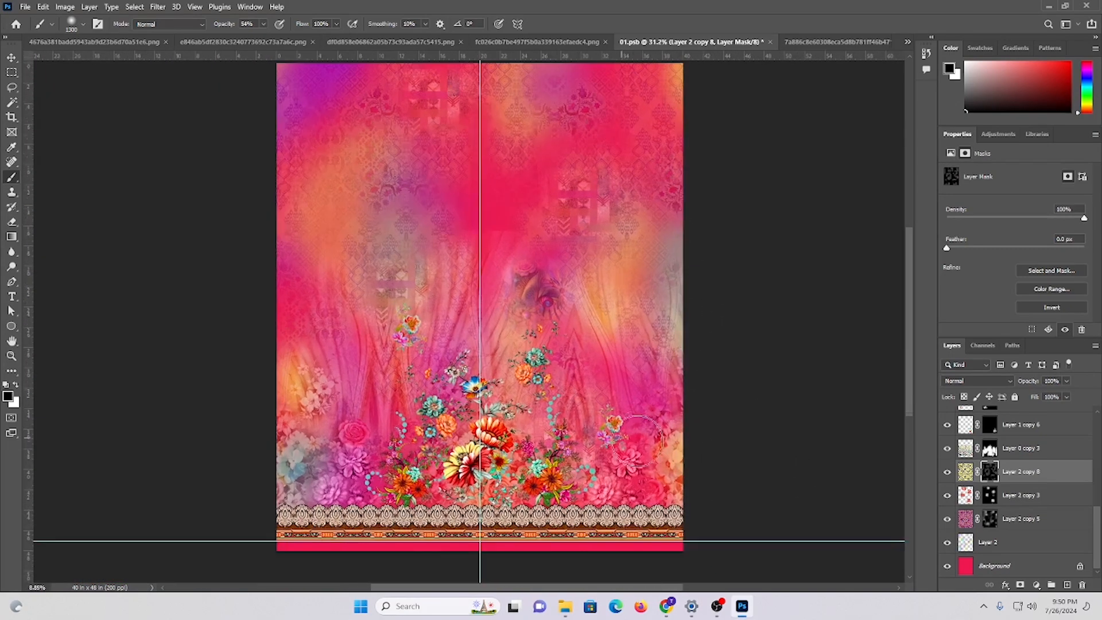
pyautogui.scroll(1, 643, 445)
pyautogui.moveTo(665, 495); pyautogui.dragTo(706, 495)
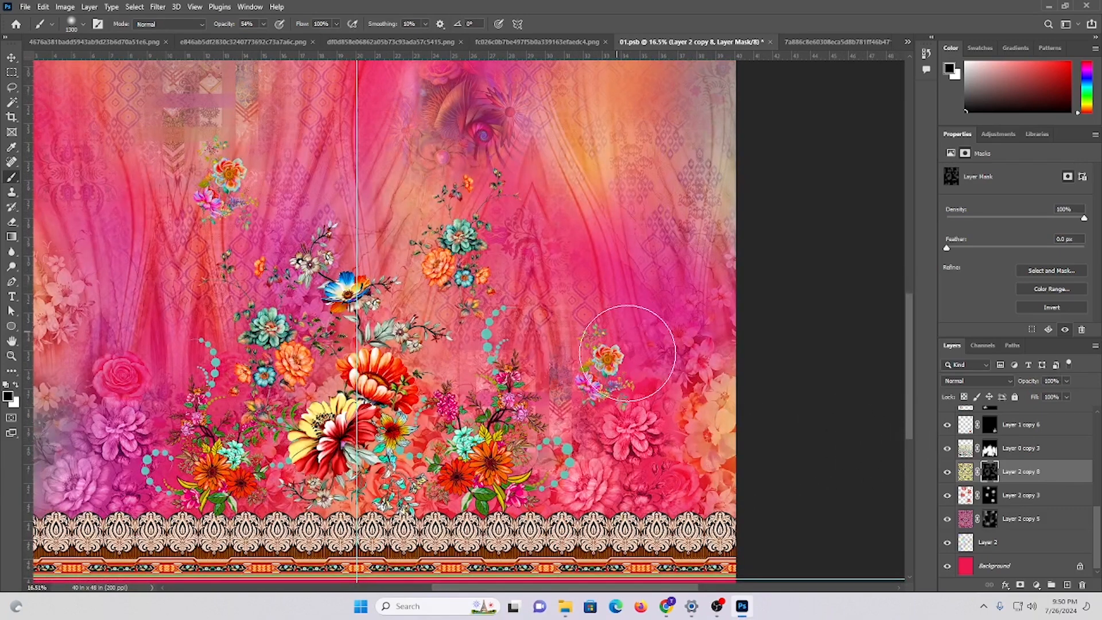
pyautogui.scroll(1, 804, 517)
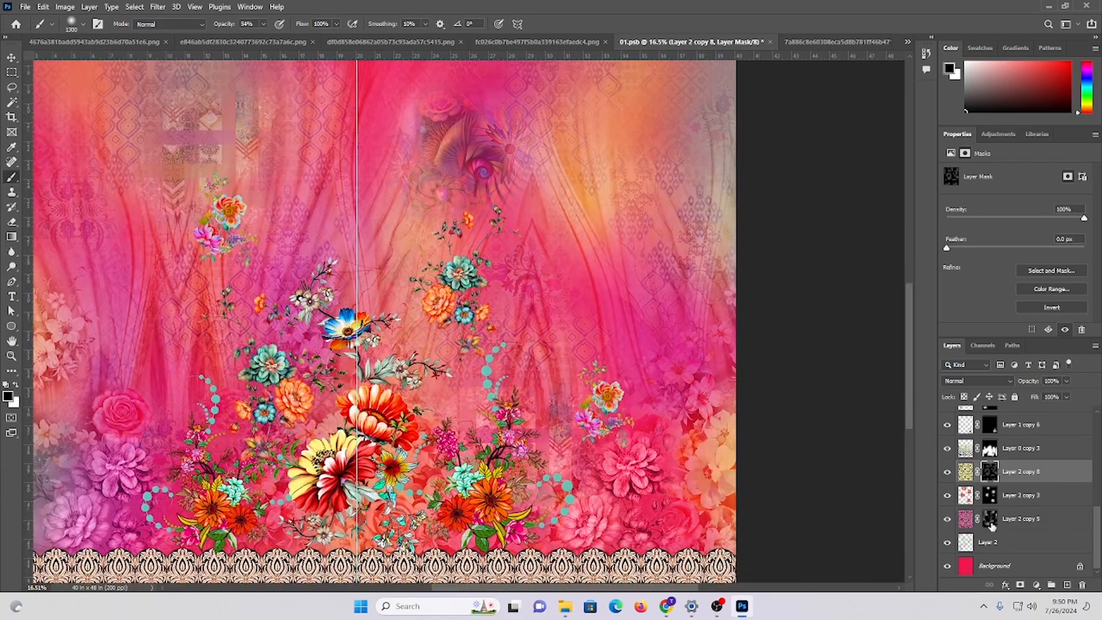
# - Check what Layer 2 copy 5 and Layer 0 copy 3 each contribute to the design
pyautogui.click(945, 523)
pyautogui.scroll(4, 772, 488)
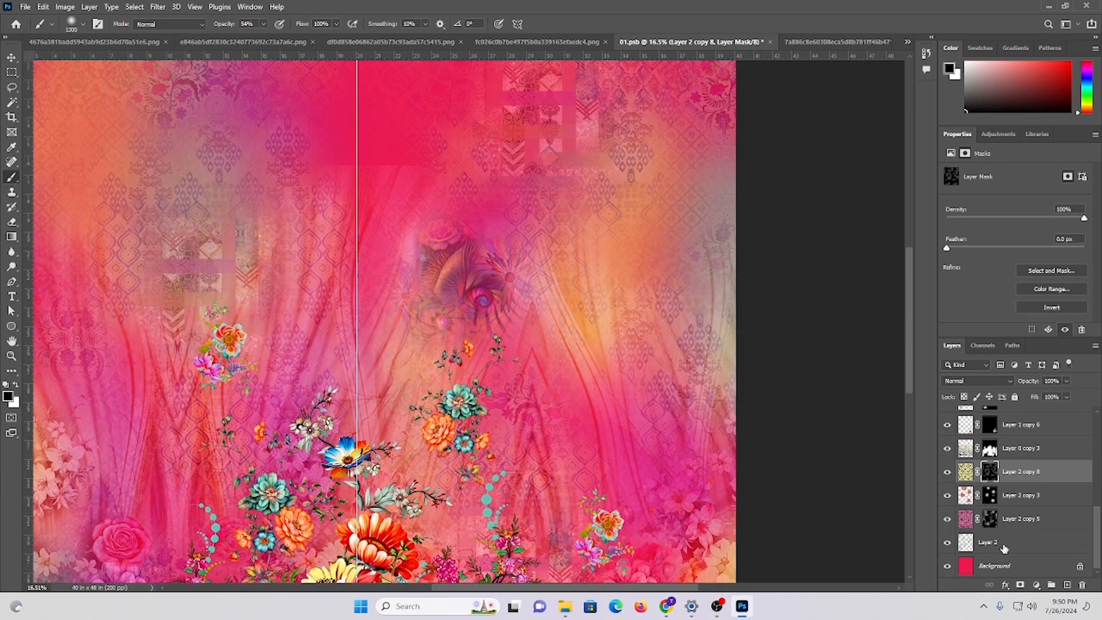
pyautogui.click(946, 523)
pyautogui.click(947, 523)
pyautogui.click(946, 459)
pyautogui.click(945, 459)
# - Fade the hard upper edge of the Layer 0 copy 3 drapery near the centre line through its layer mask
pyautogui.click(996, 453)
pyautogui.scroll(4, 336, 253)
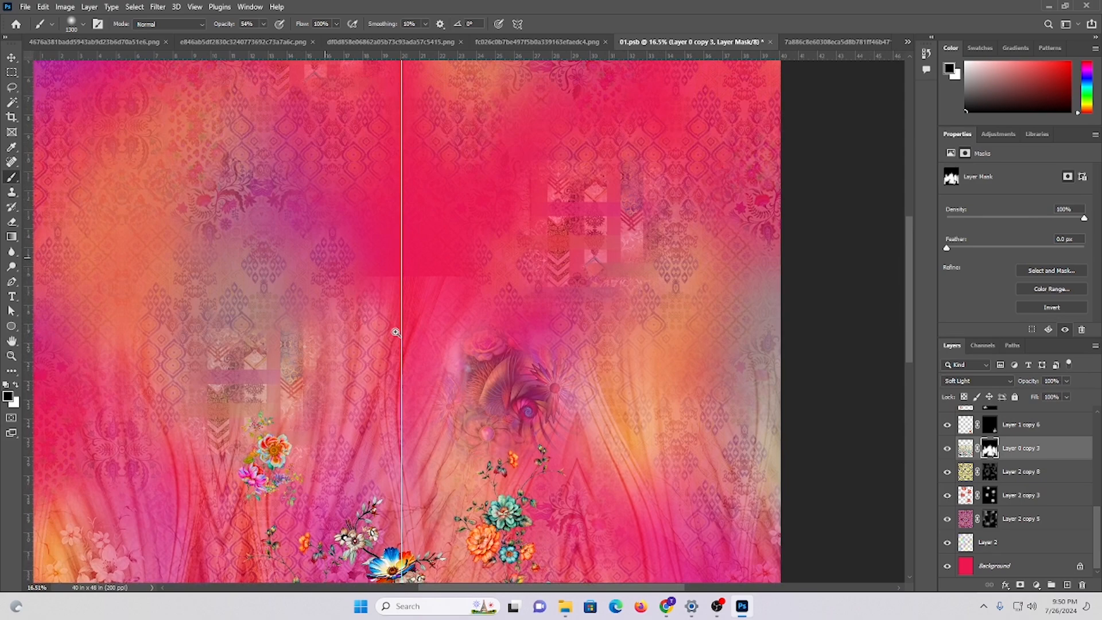
pyautogui.moveTo(396, 333)
pyautogui.mouseDown()
pyautogui.moveTo(406, 315)
pyautogui.moveTo(372, 311)
pyautogui.mouseUp()
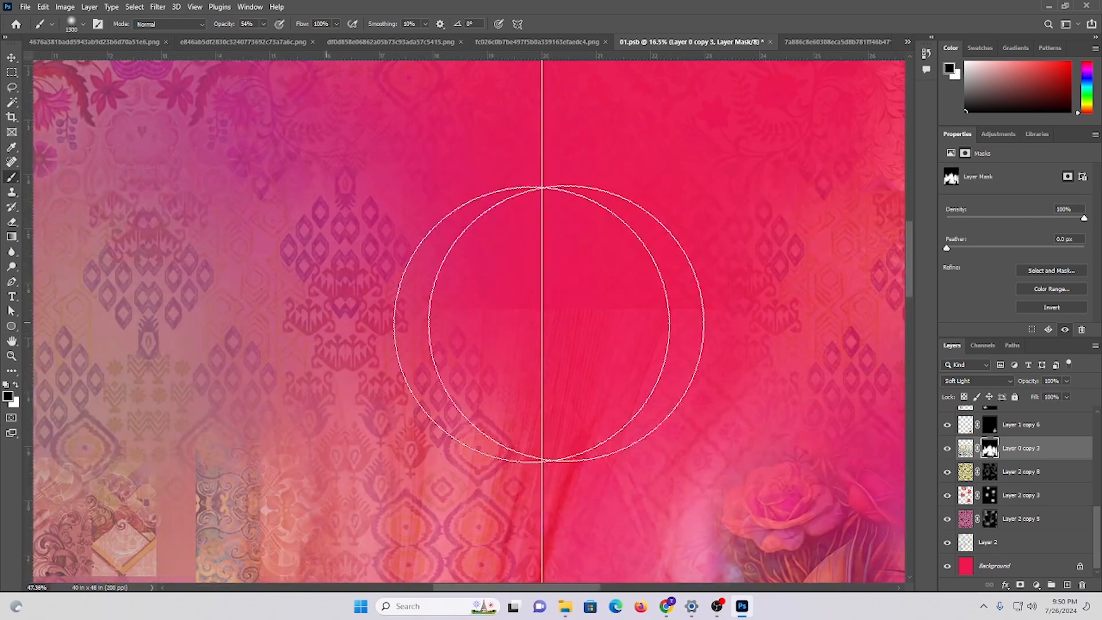
pyautogui.moveTo(286, 346); pyautogui.dragTo(642, 326)
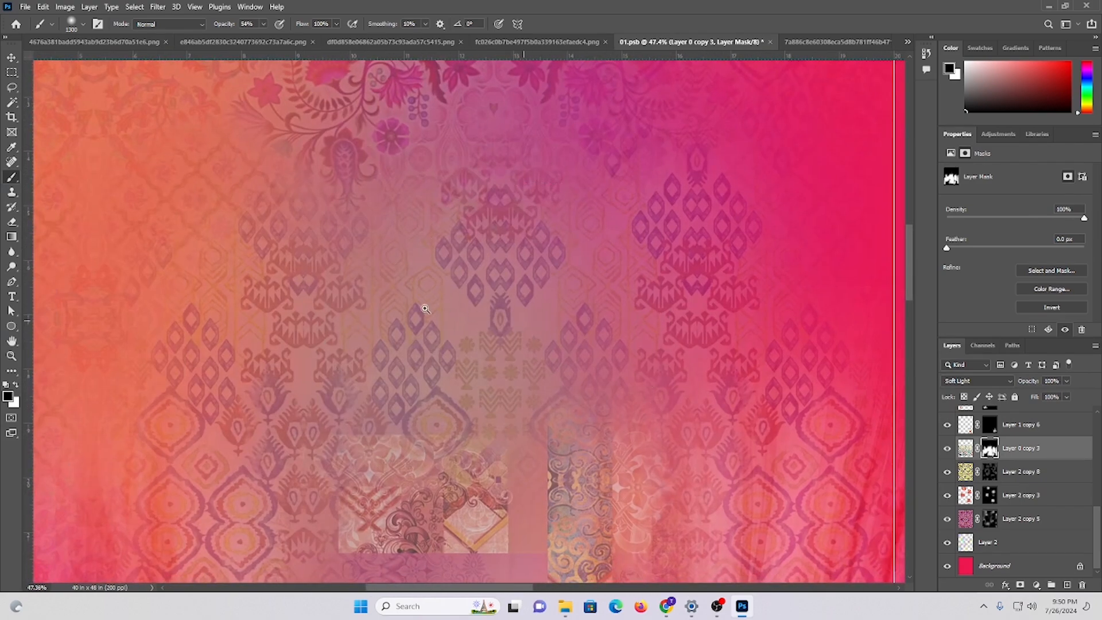
pyautogui.moveTo(535, 320); pyautogui.dragTo(458, 318)
pyautogui.moveTo(706, 328)
pyautogui.mouseDown()
pyautogui.moveTo(431, 327)
pyautogui.moveTo(488, 329)
pyautogui.mouseUp()
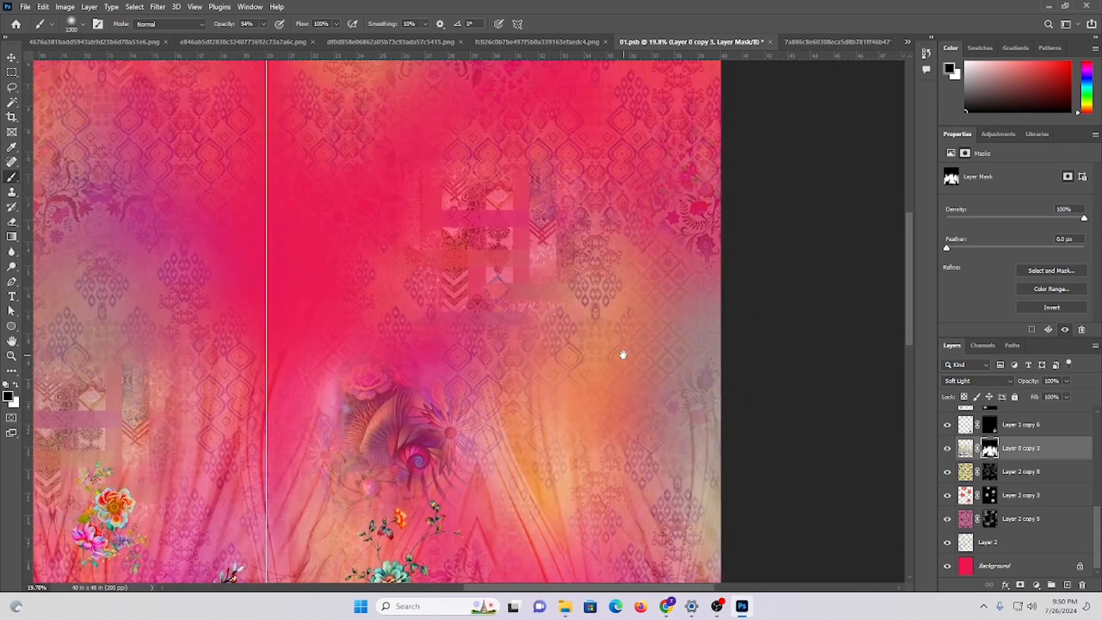
pyautogui.moveTo(624, 354); pyautogui.dragTo(550, 250)
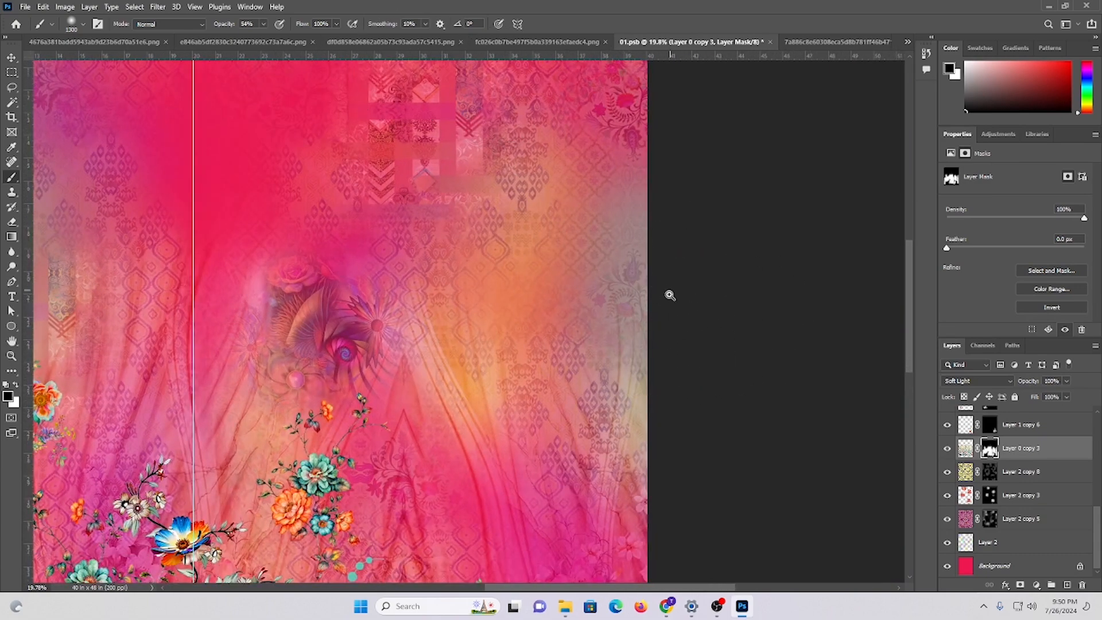
pyautogui.moveTo(646, 293); pyautogui.dragTo(601, 265)
pyautogui.scroll(-1, 601, 266)
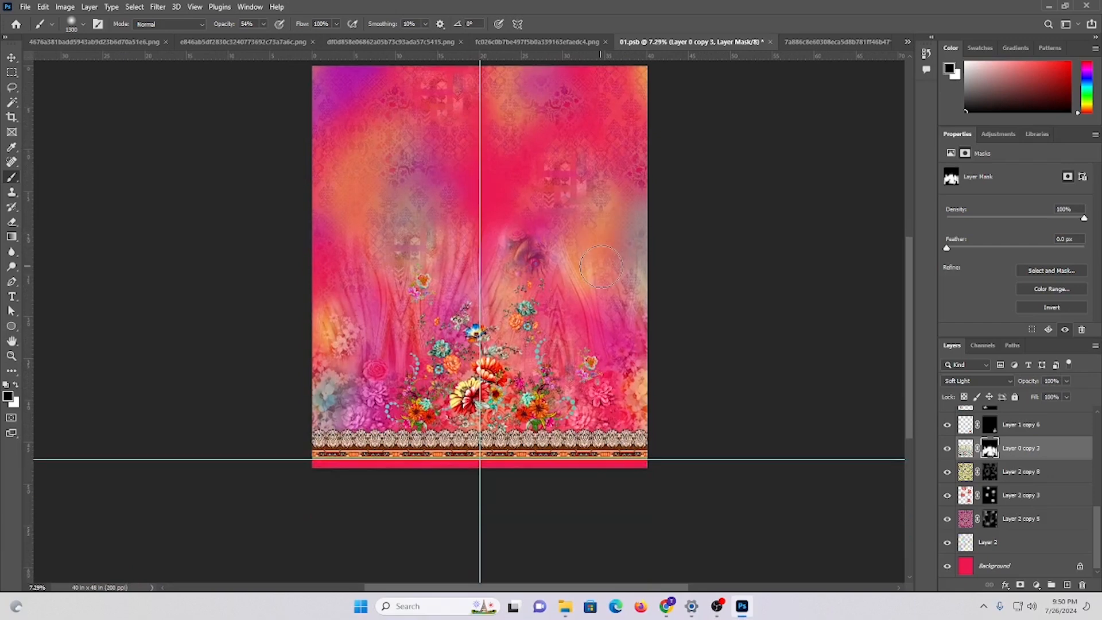
pyautogui.hotkey('ctrl', '0')
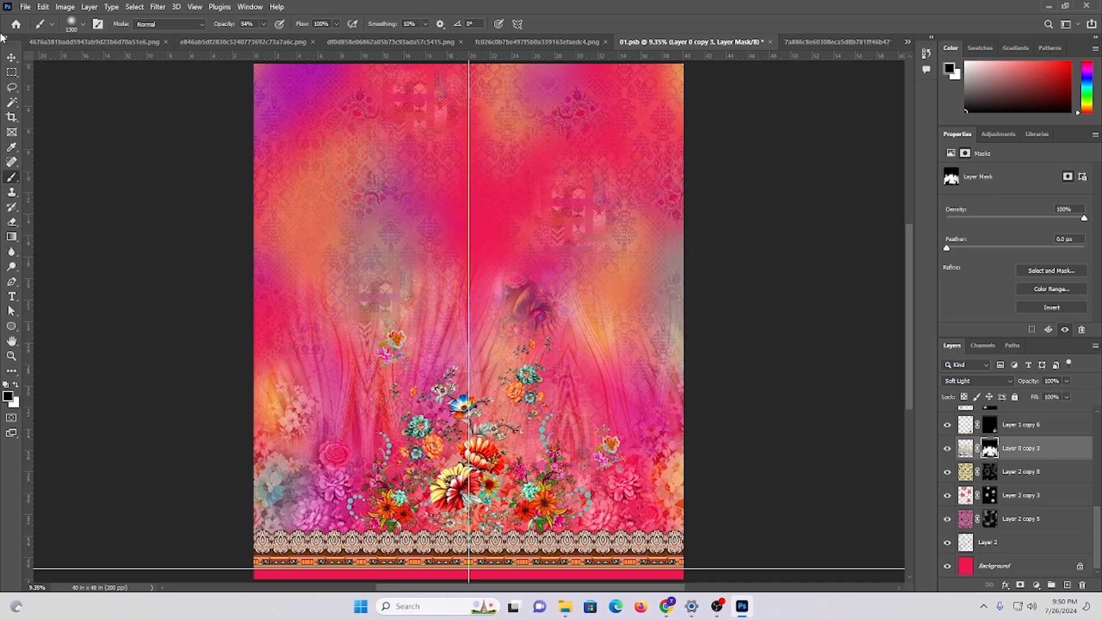
# - Try a duplicate of the Layer 3 spiral flower motif at the design's right edge, and delete the copy
pyautogui.click(12, 58)
pyautogui.scroll(-2, 614, 388)
pyautogui.moveTo(483, 332)
pyautogui.mouseDown()
pyautogui.moveTo(528, 351)
pyautogui.moveTo(491, 350)
pyautogui.mouseUp()
pyautogui.scroll(-2, 560, 361)
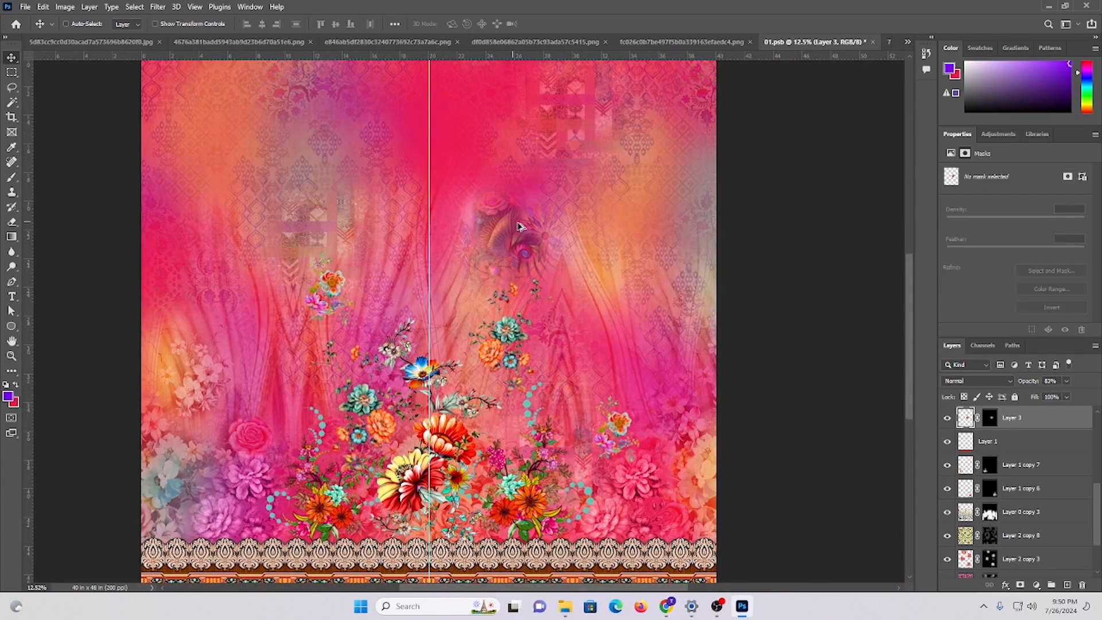
pyautogui.moveTo(537, 325); pyautogui.dragTo(746, 253)
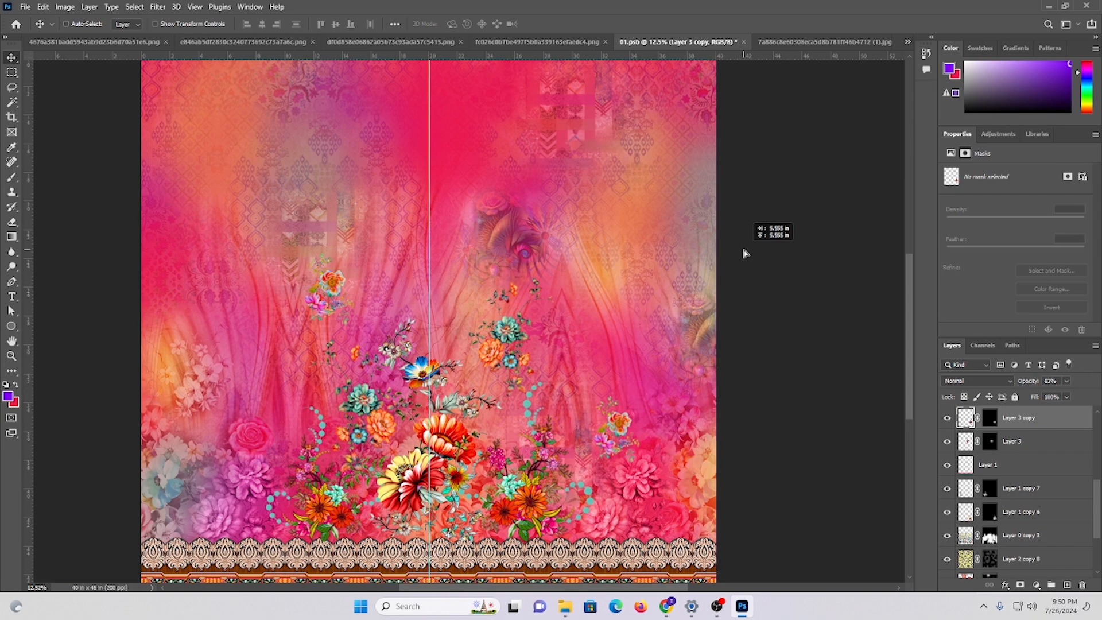
pyautogui.moveTo(675, 253); pyautogui.dragTo(667, 406)
pyautogui.scroll(-5, 535, 429)
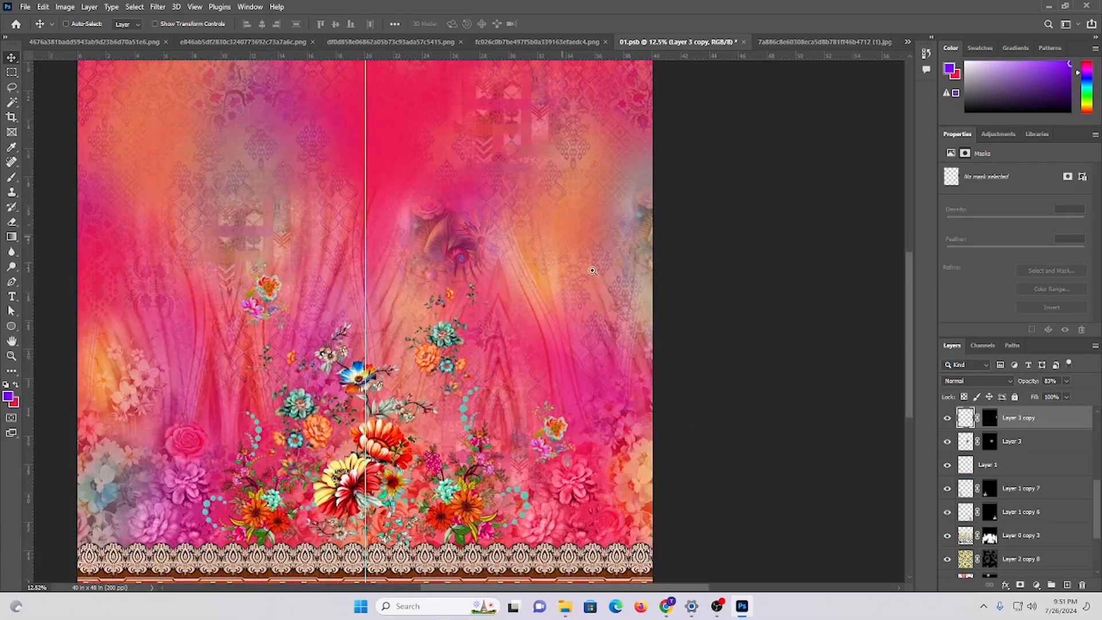
pyautogui.scroll(-3, 560, 293)
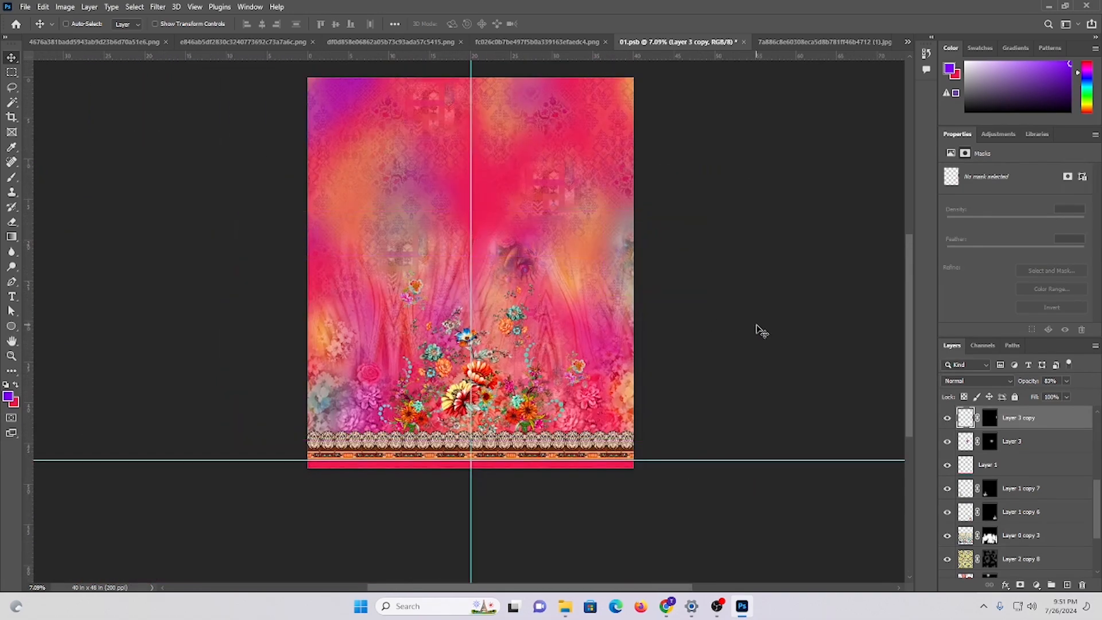
pyautogui.press('Delete')
pyautogui.scroll(2, 600, 295)
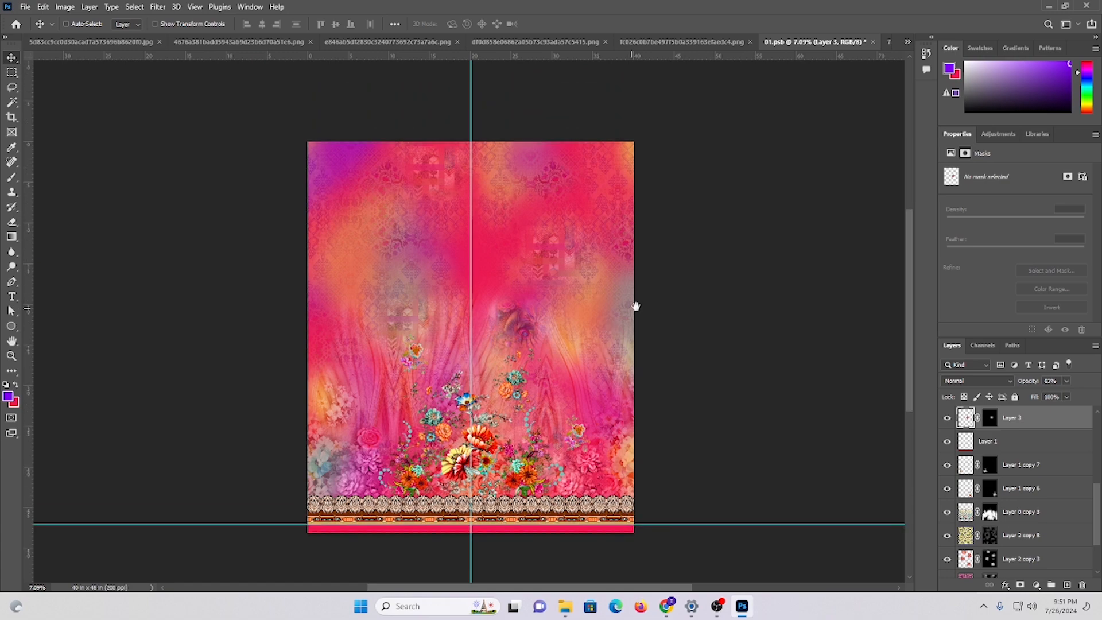
# - Check whether Layer 0 copy 3 or Layer 2 produces the greyish haze along the right edge
pyautogui.moveTo(635, 307); pyautogui.dragTo(692, 369)
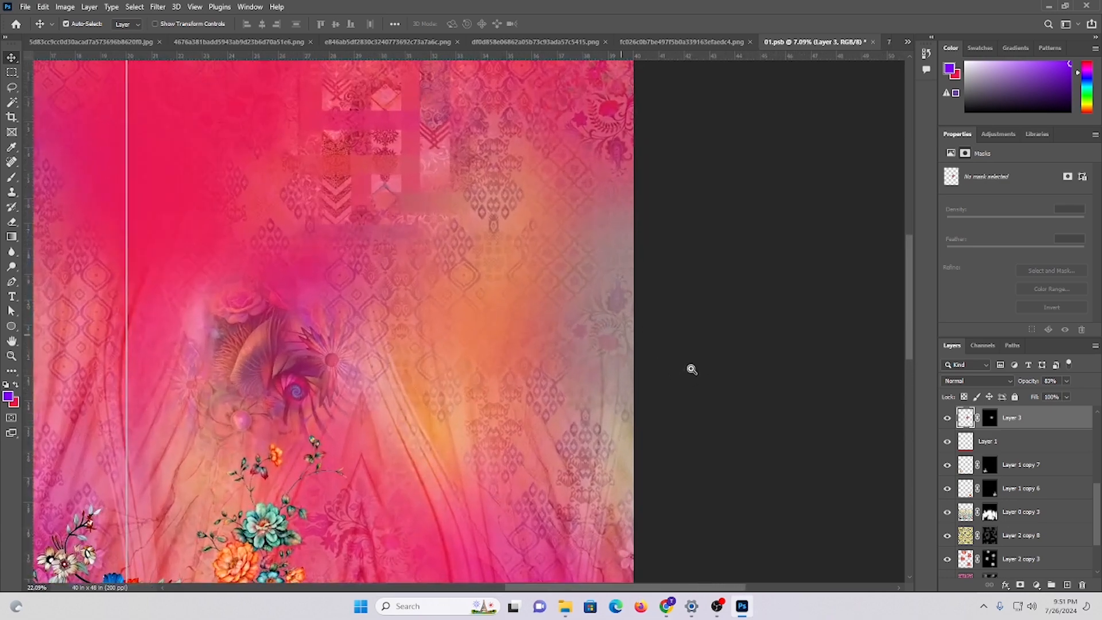
pyautogui.keyDown('ctrl'); pyautogui.click(615, 328); pyautogui.keyUp('ctrl')
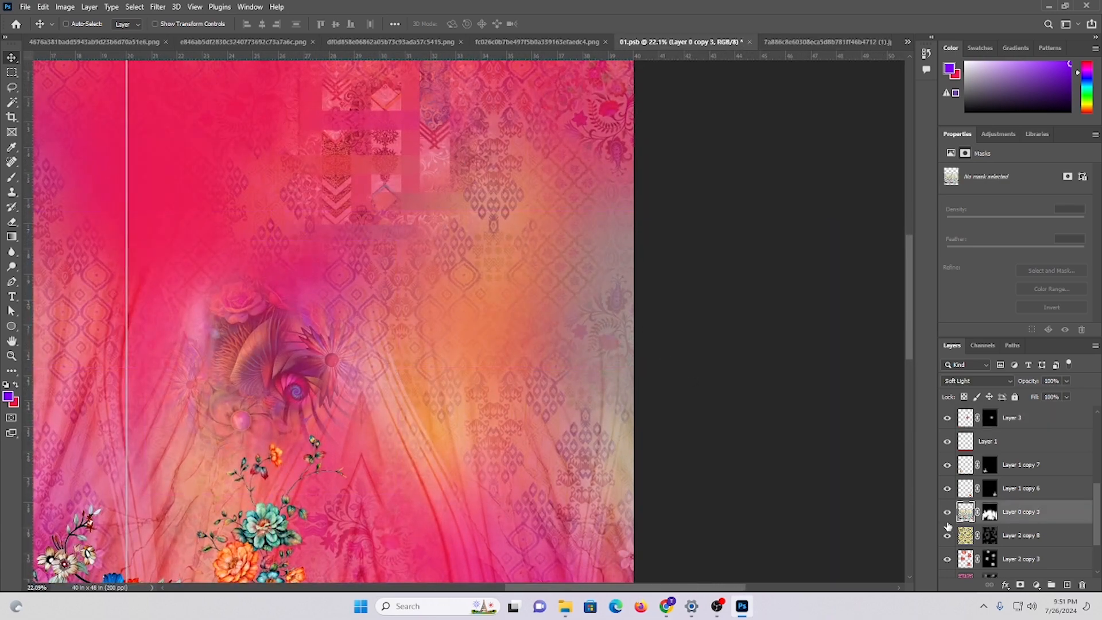
pyautogui.scroll(-2, 609, 368)
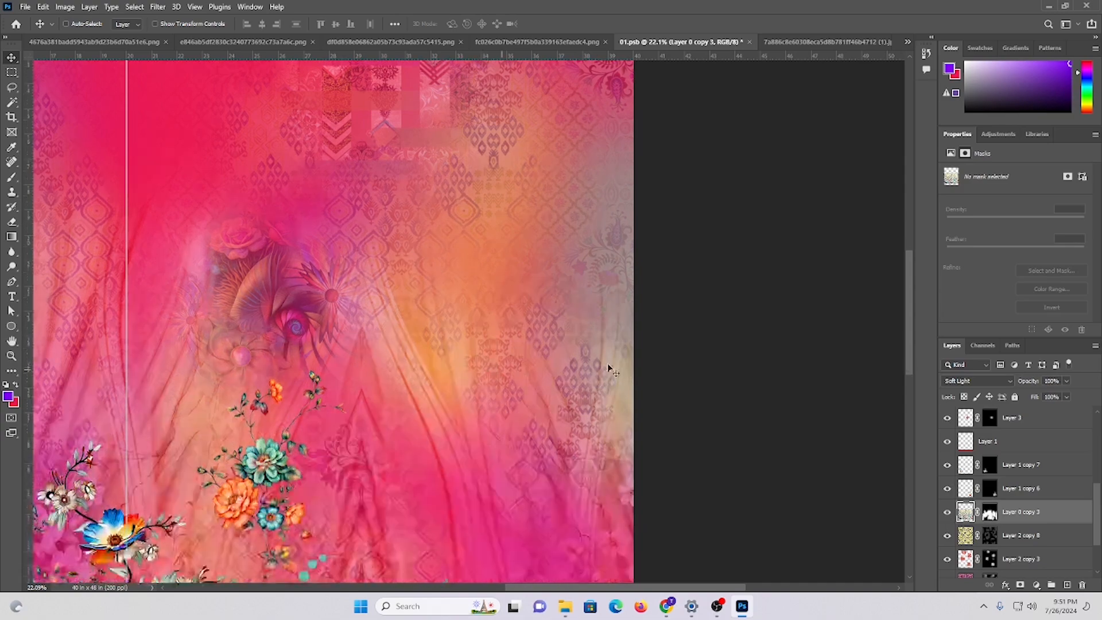
pyautogui.moveTo(438, 284); pyautogui.dragTo(481, 291)
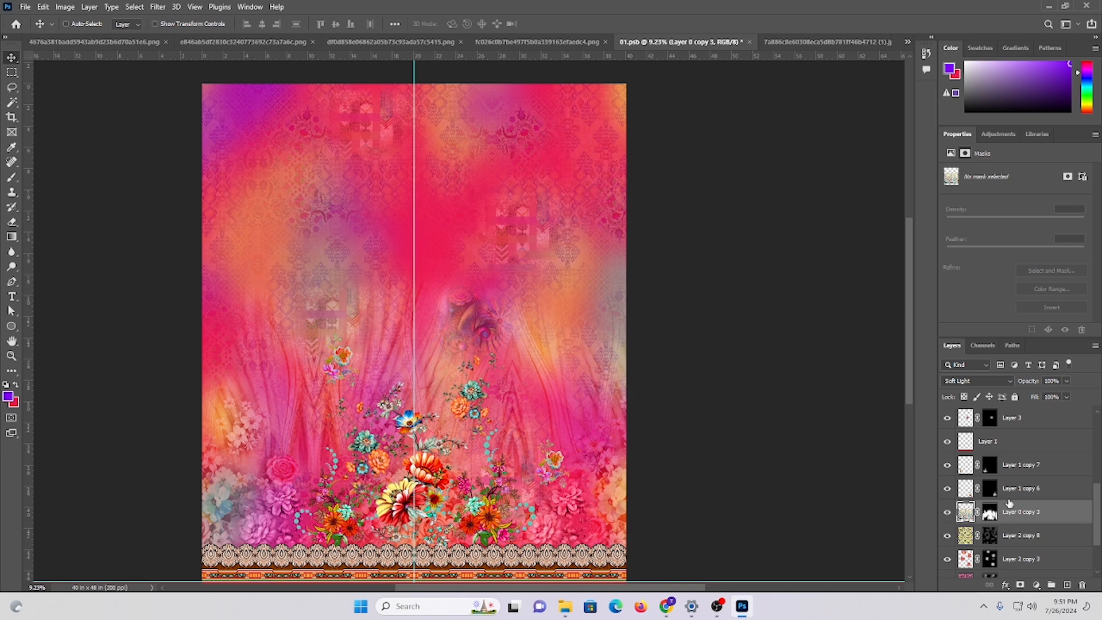
pyautogui.scroll(-2, 1024, 519)
pyautogui.click(948, 550)
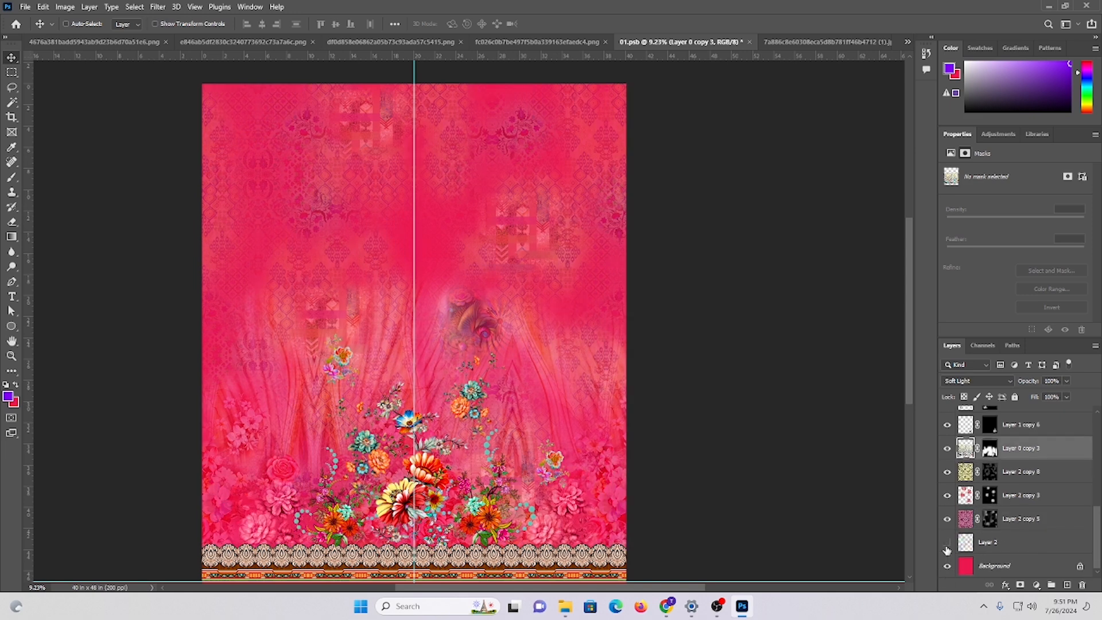
pyautogui.click(951, 549)
# - Softly erase the greyish haze on Layer 2 along the right edge with a 2300 eraser at 6% opacity
pyautogui.click(985, 548)
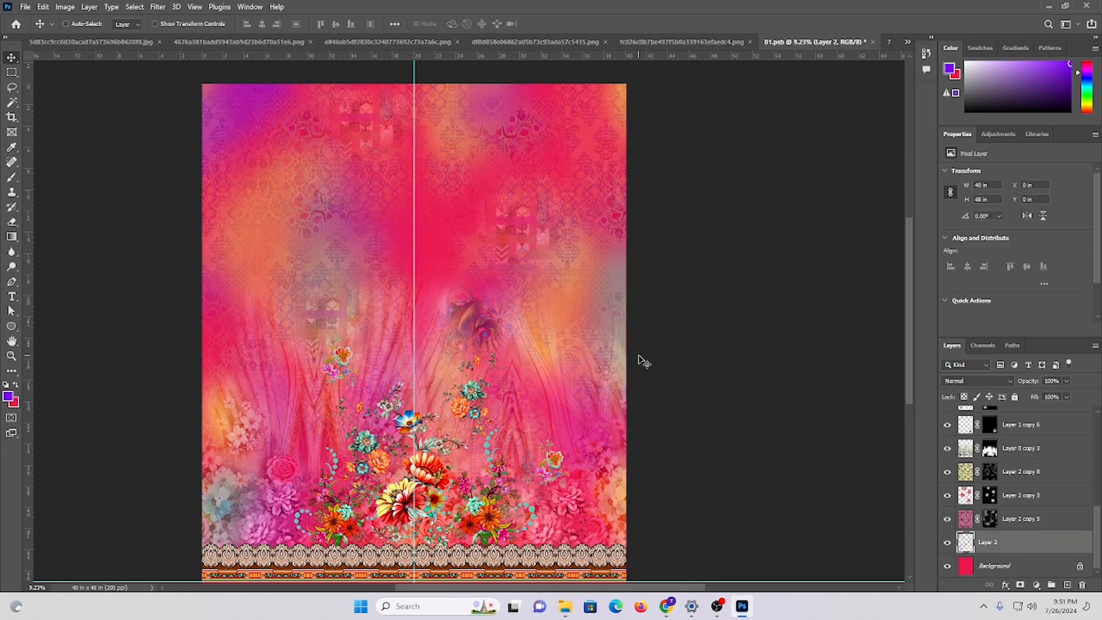
pyautogui.click(11, 222)
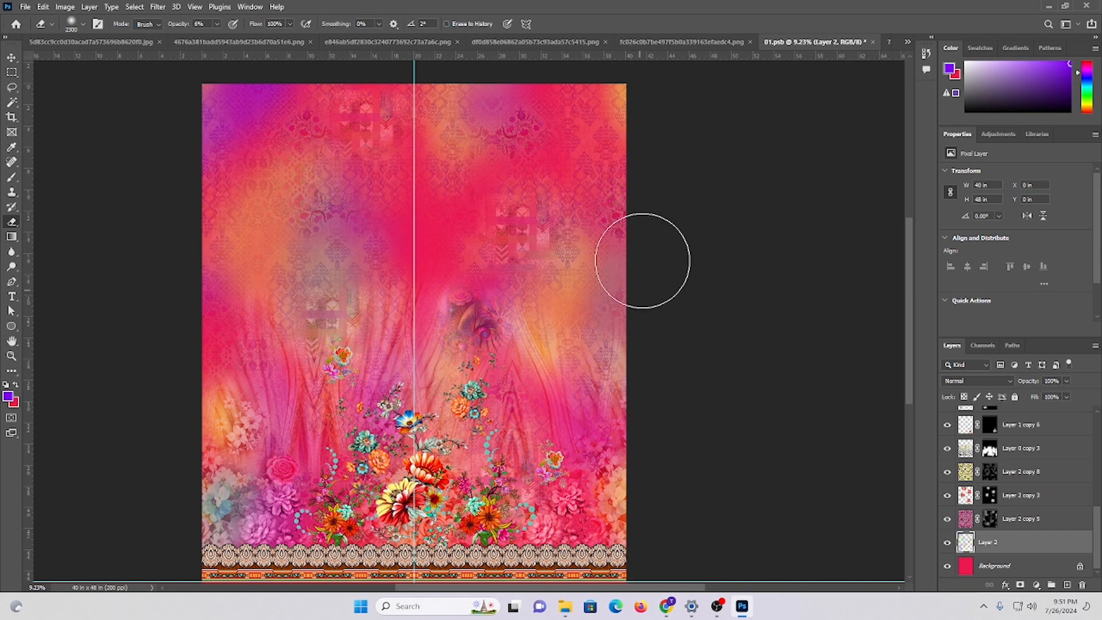
pyautogui.click(12, 58)
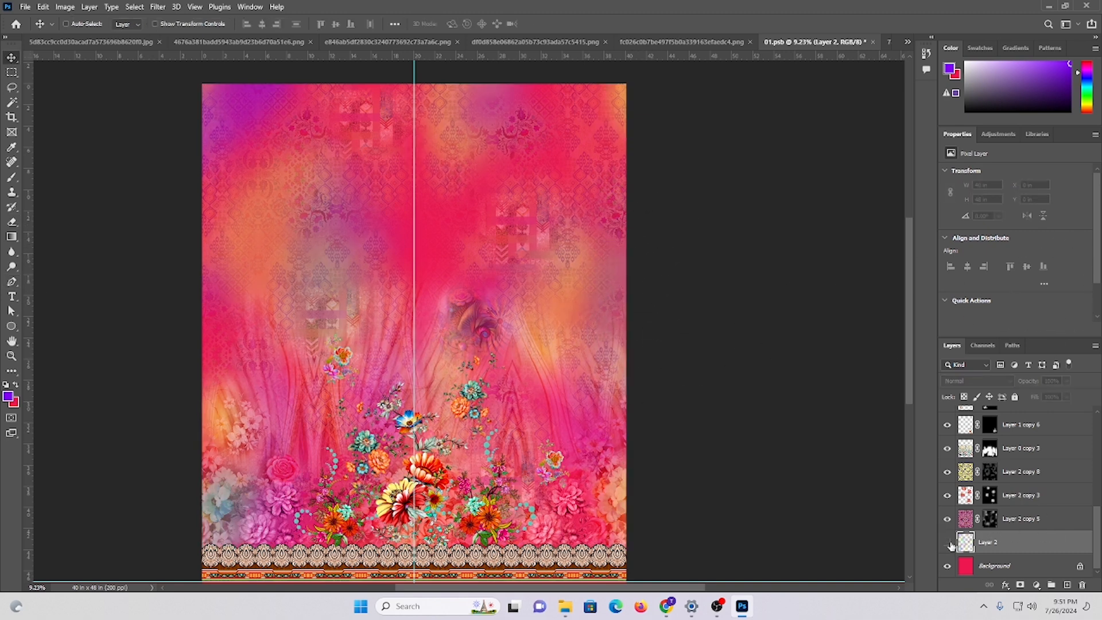
# - Compare the design with and without the soft colour haze of Layer 2
pyautogui.click(948, 543)
pyautogui.click(948, 543)
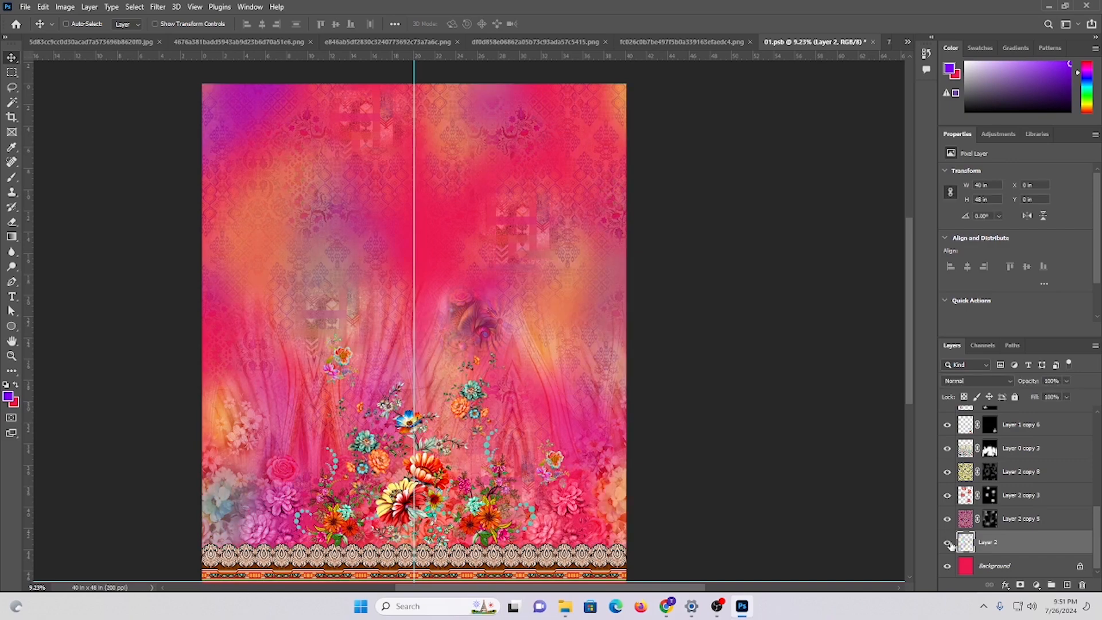
pyautogui.click(948, 543)
pyautogui.click(949, 543)
pyautogui.click(948, 543)
pyautogui.click(948, 543)
pyautogui.scroll(-2, 656, 406)
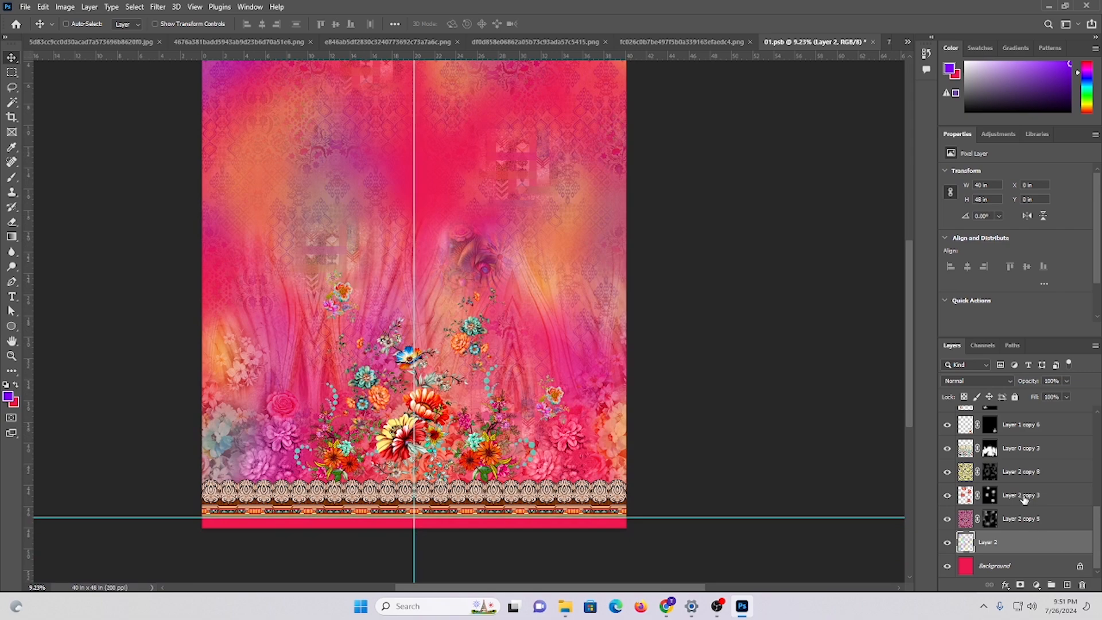
# - Try Layer 0 copy 3 directly above the Background, compare both stacking orders, and undo the reordering
pyautogui.moveTo(1031, 452); pyautogui.dragTo(1014, 551)
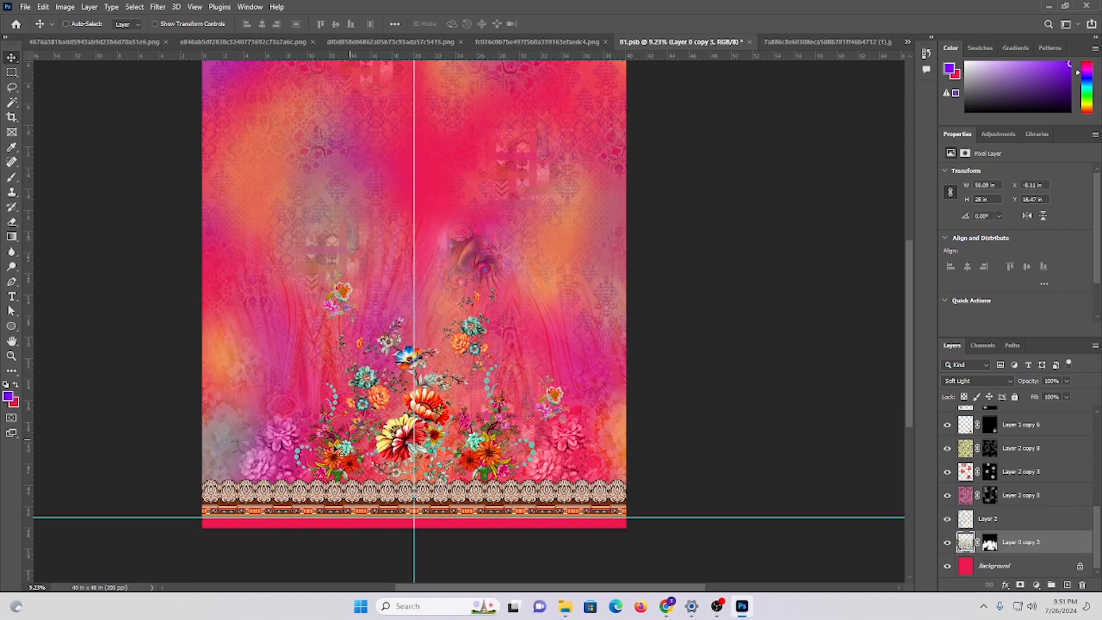
pyautogui.moveTo(372, 403); pyautogui.dragTo(345, 405)
pyautogui.hotkey('ctrl', 'z')
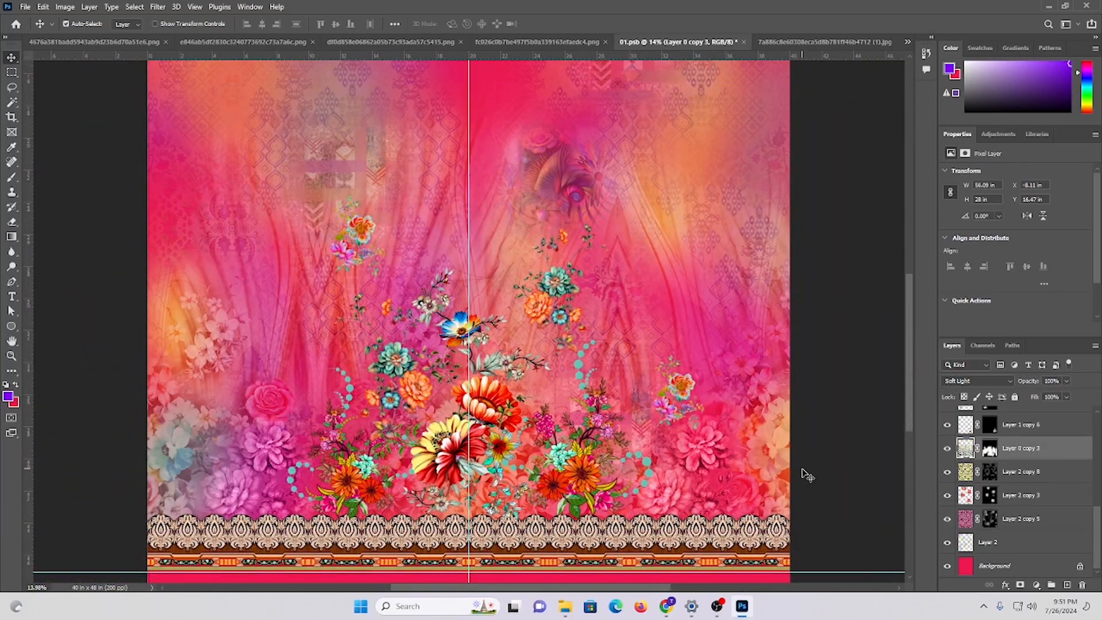
pyautogui.hotkey('ctrl', 'shift', 'z')
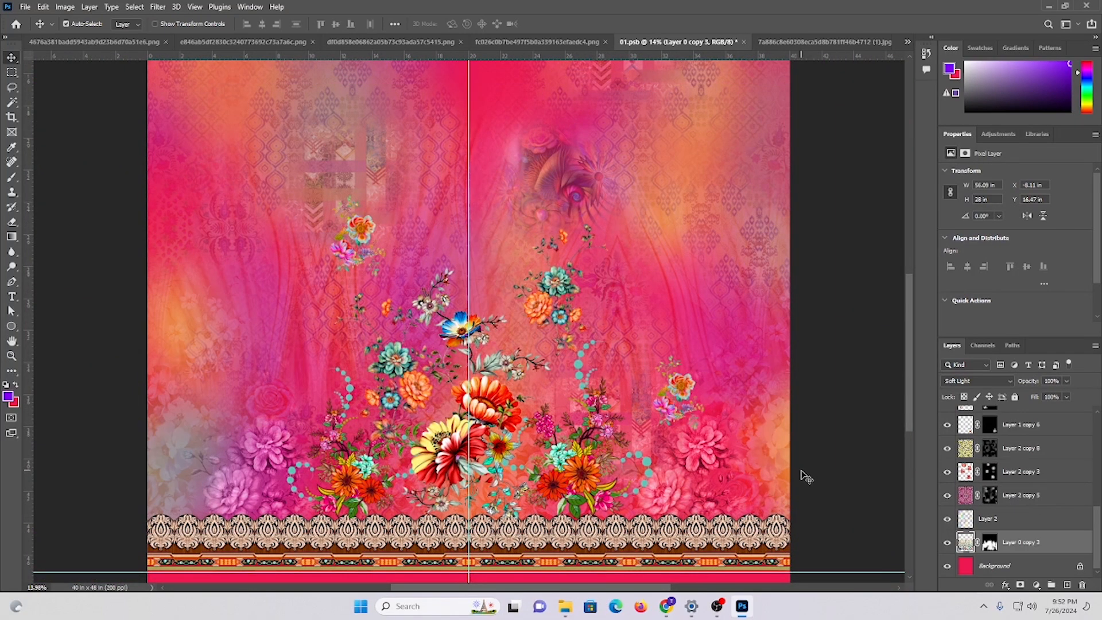
pyautogui.hotkey('ctrl', 'z')
# - Recolour the Layer 3 spiral flower motif with Hue/Saturation: hue +39, saturation +34 and lightness +10
pyautogui.scroll(-3, 659, 404)
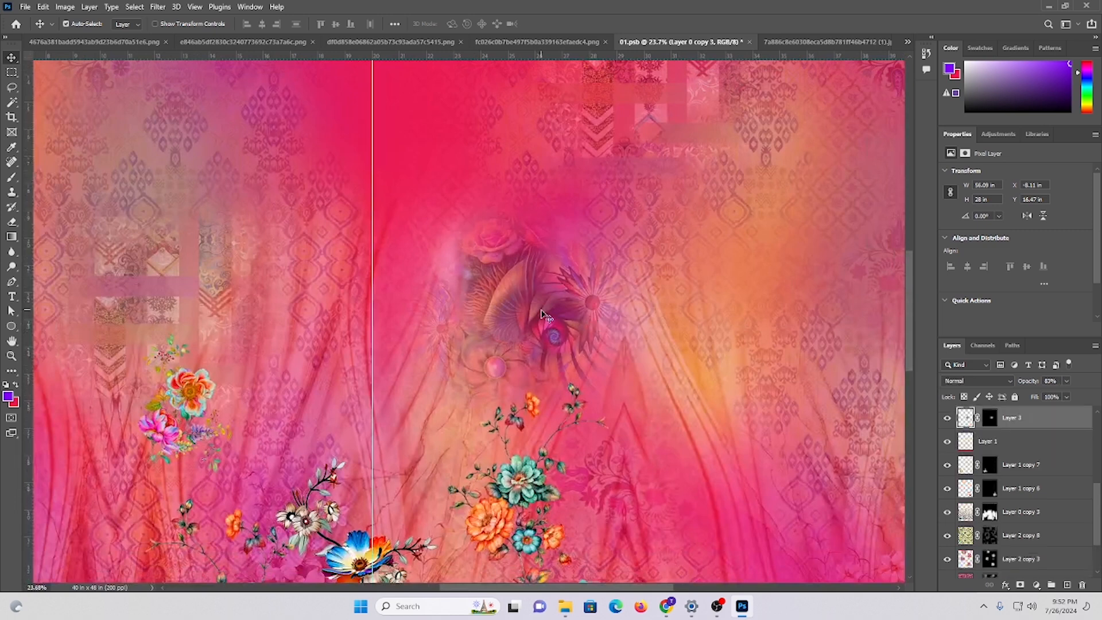
pyautogui.press('u')
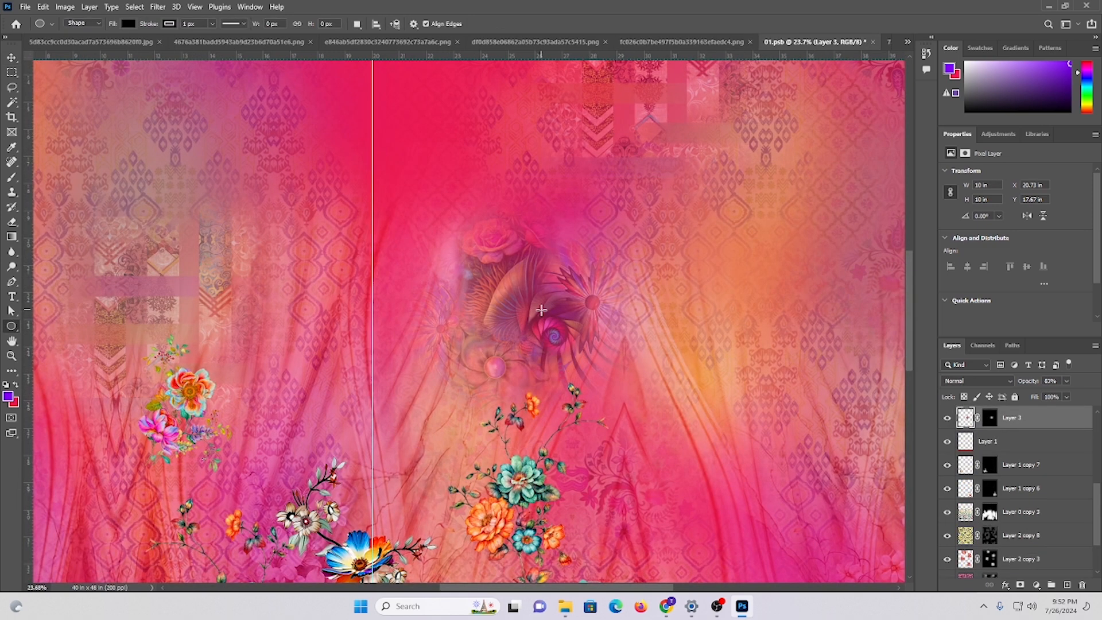
pyautogui.click(986, 423)
pyautogui.click(961, 422)
pyautogui.hotkey('ctrl', 'u')
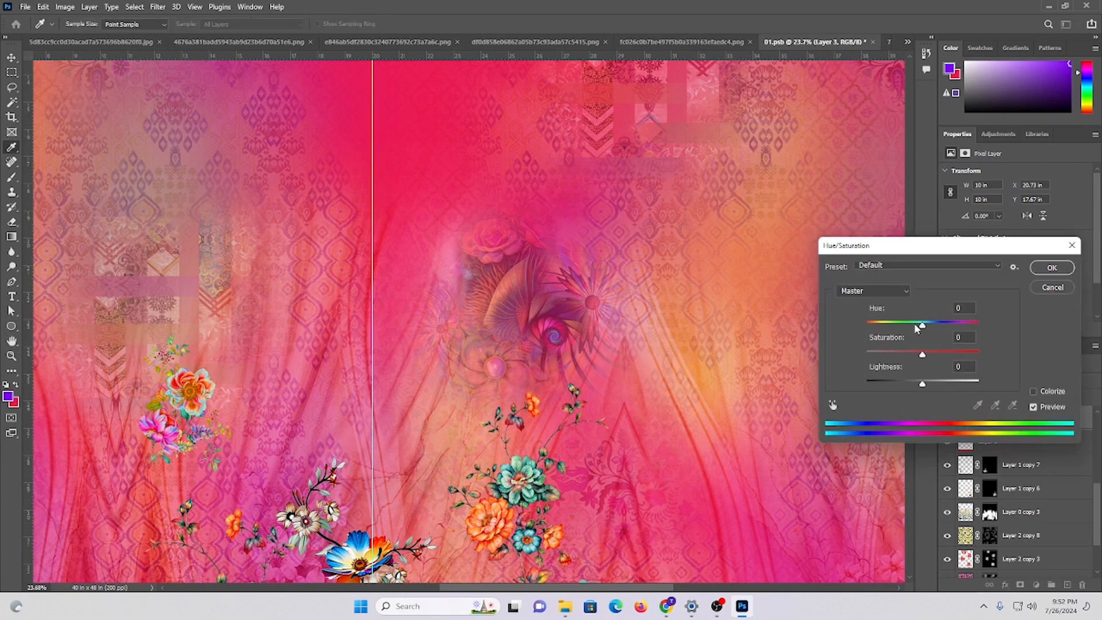
pyautogui.moveTo(917, 327); pyautogui.dragTo(947, 323)
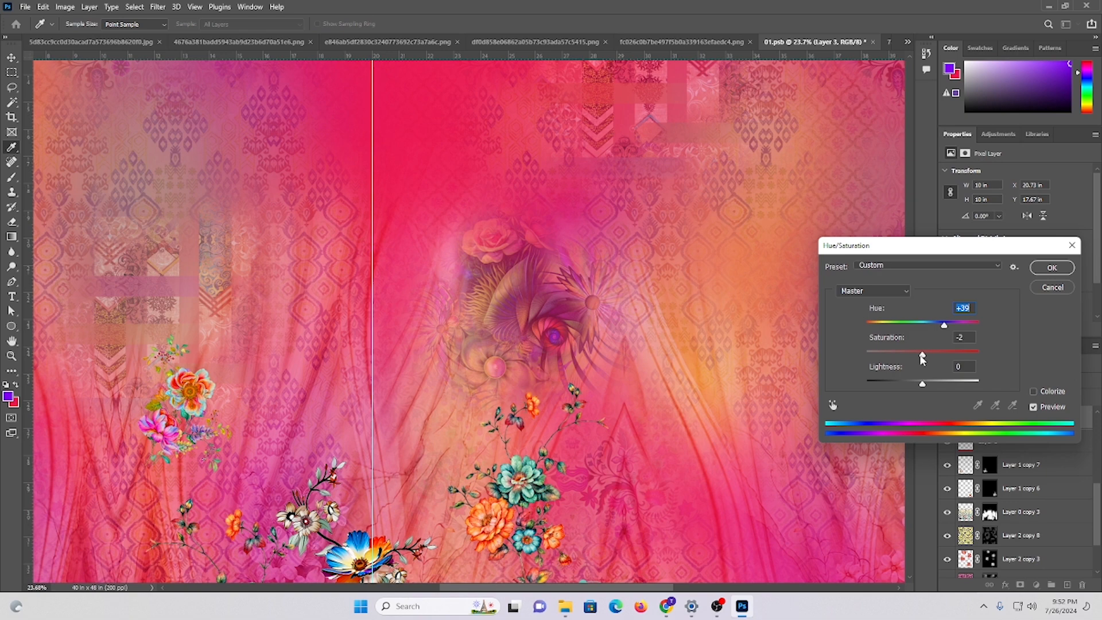
pyautogui.moveTo(912, 356); pyautogui.dragTo(930, 384)
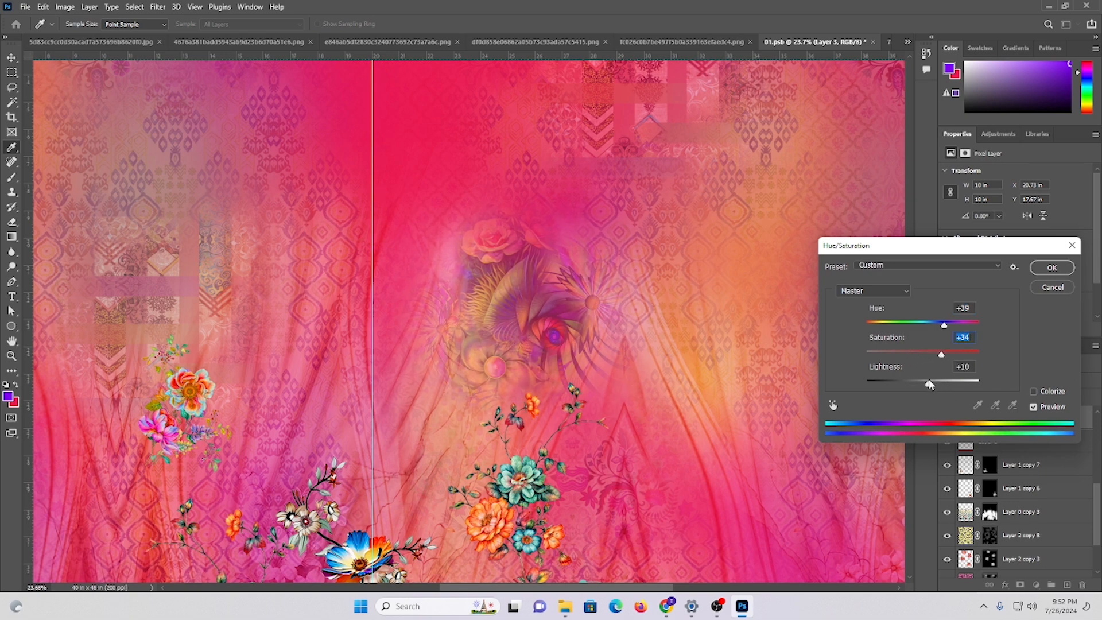
pyautogui.click(1051, 268)
# - Examine the full design with the recoloured motif, then the bouquet and lower flowers above the lace border
pyautogui.hotkey('ctrl', '0')
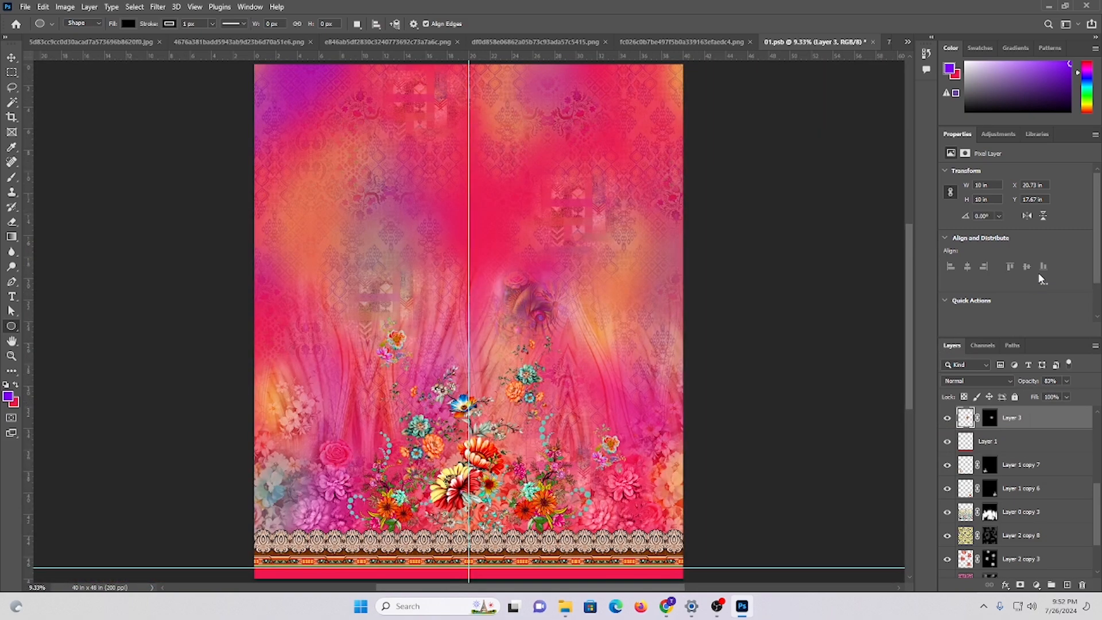
pyautogui.scroll(-2, 456, 69)
pyautogui.click(9, 60)
pyautogui.scroll(-2, 557, 406)
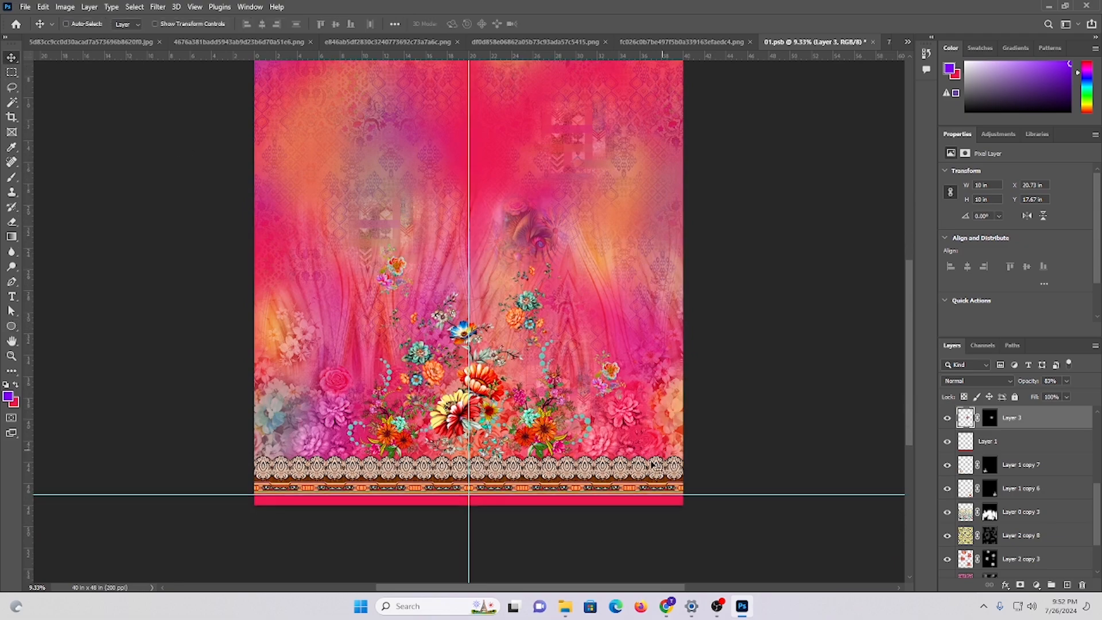
pyautogui.moveTo(515, 325); pyautogui.dragTo(528, 381)
pyautogui.scroll(3, 555, 405)
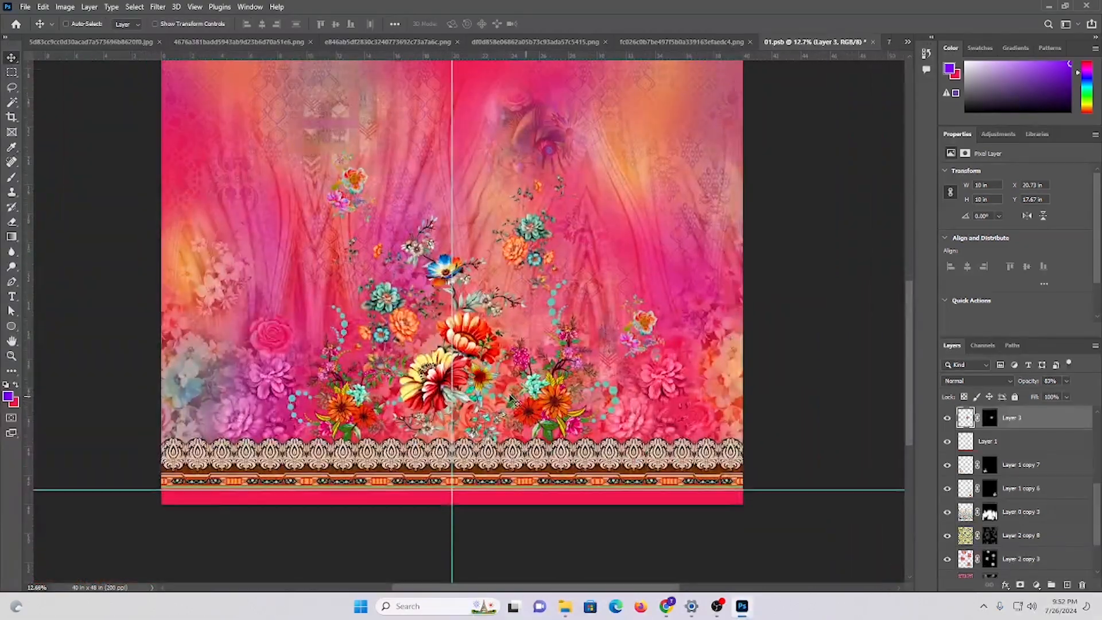
pyautogui.moveTo(526, 427); pyautogui.dragTo(560, 427)
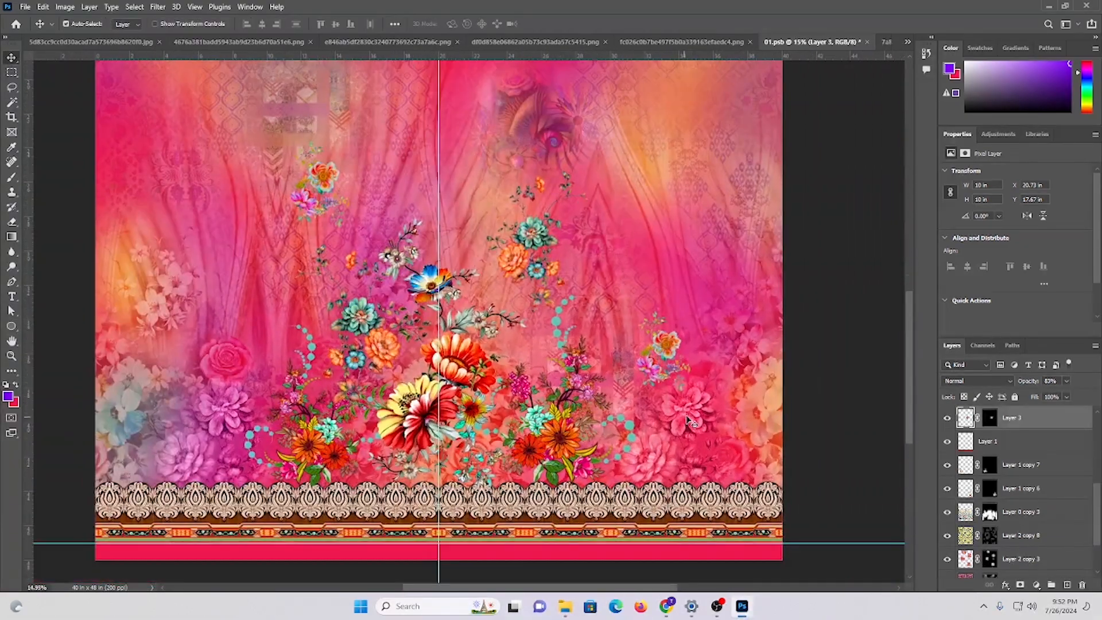
# - Duplicate the small orange-and-pink flower spray three times, placing one copy at left and two at right of the upper background
pyautogui.scroll(-2, 688, 407)
pyautogui.scroll(2, 585, 341)
pyautogui.scroll(7, 584, 342)
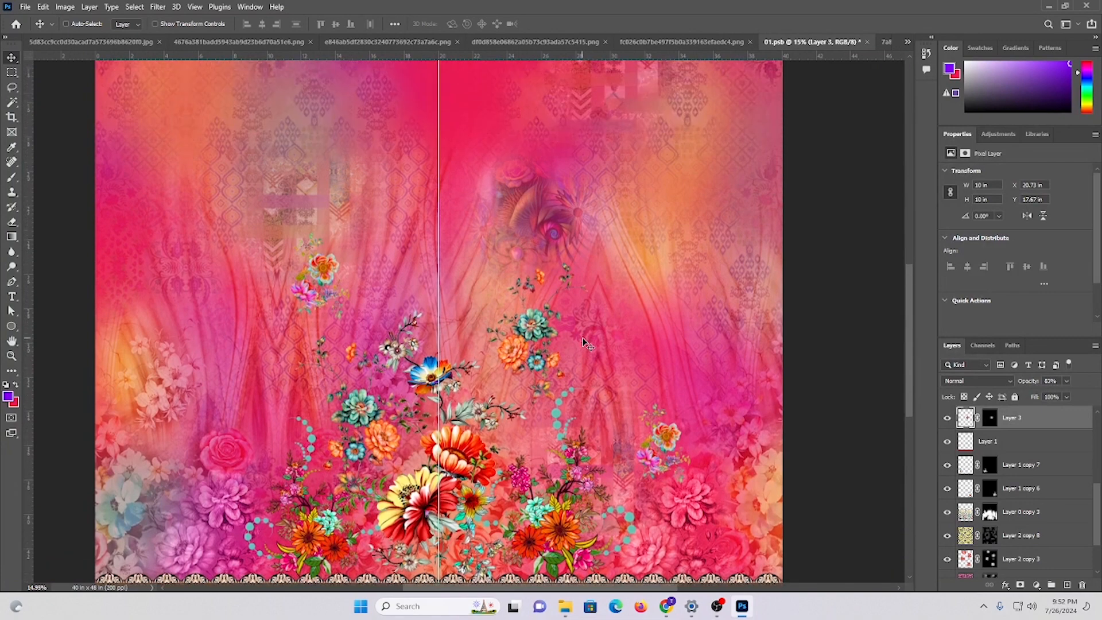
pyautogui.moveTo(585, 311); pyautogui.dragTo(527, 347)
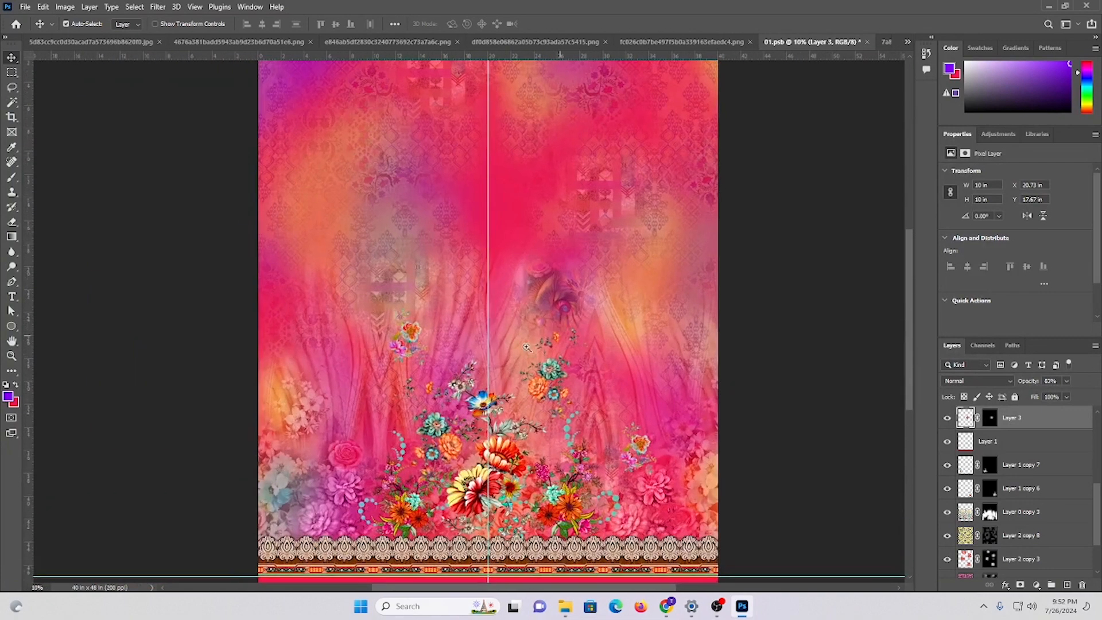
pyautogui.keyDown('ctrl'); pyautogui.click(417, 340); pyautogui.keyUp('ctrl')
pyautogui.moveTo(416, 342); pyautogui.dragTo(558, 197)
pyautogui.moveTo(630, 254); pyautogui.dragTo(684, 286)
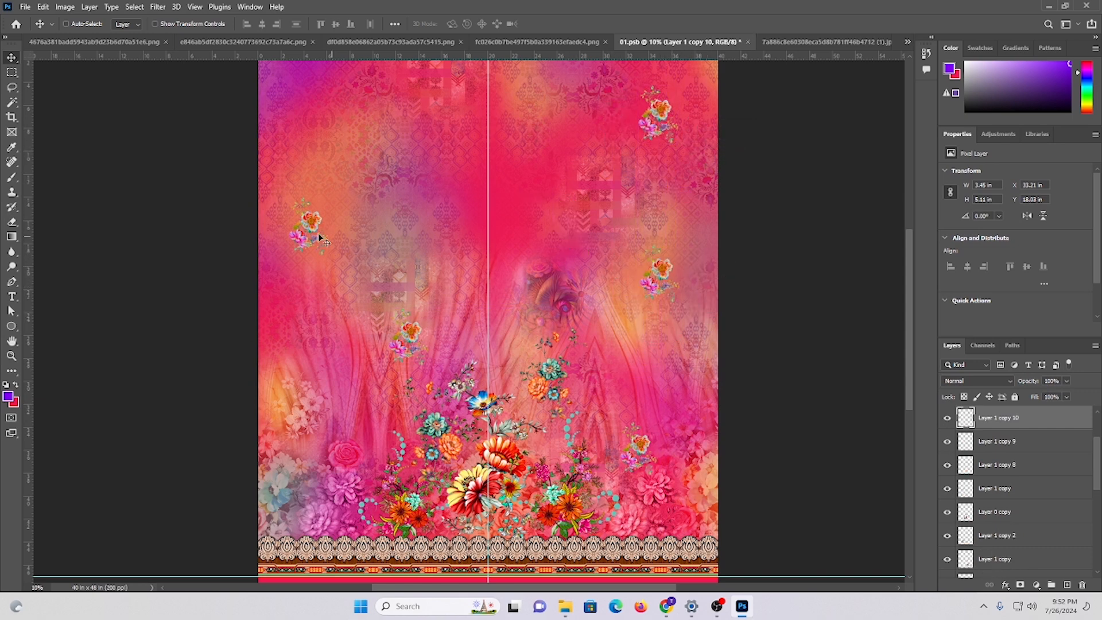
# - Merge the three flower spray copies into one layer and set its blend mode to Luminosity
pyautogui.keyDown('ctrl'); pyautogui.click(319, 226); pyautogui.keyUp('ctrl')
pyautogui.keyDown('ctrl'); pyautogui.keyDown('shift'); pyautogui.click(666, 115); pyautogui.keyUp('shift'); pyautogui.keyUp('ctrl')
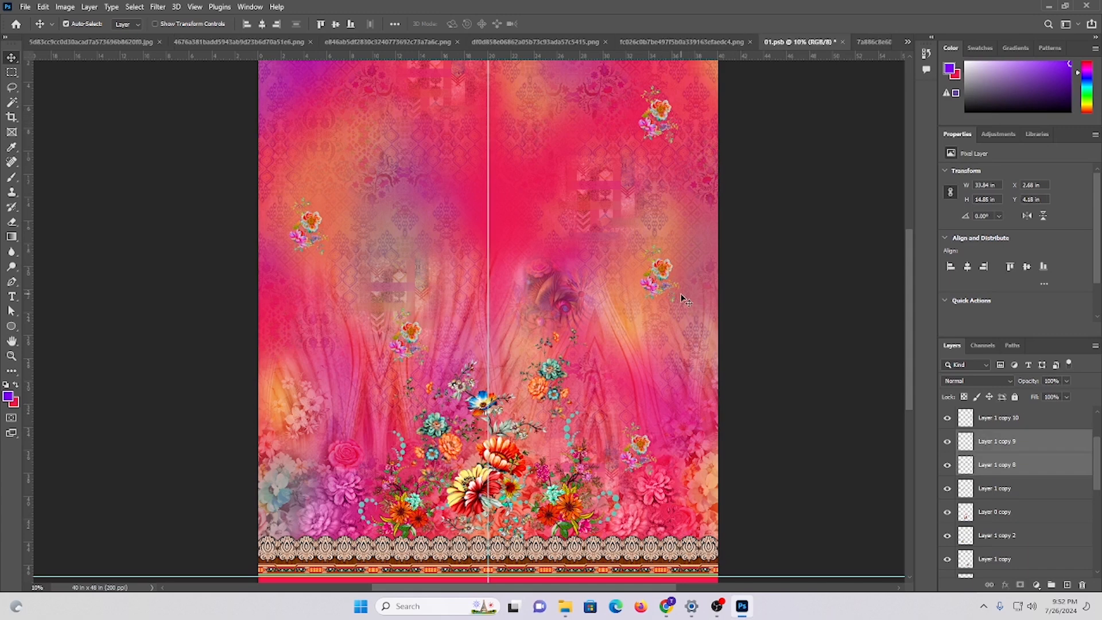
pyautogui.keyDown('ctrl'); pyautogui.keyDown('shift'); pyautogui.click(664, 278); pyautogui.keyUp('shift'); pyautogui.keyUp('ctrl')
pyautogui.hotkey('ctrl', 'e')
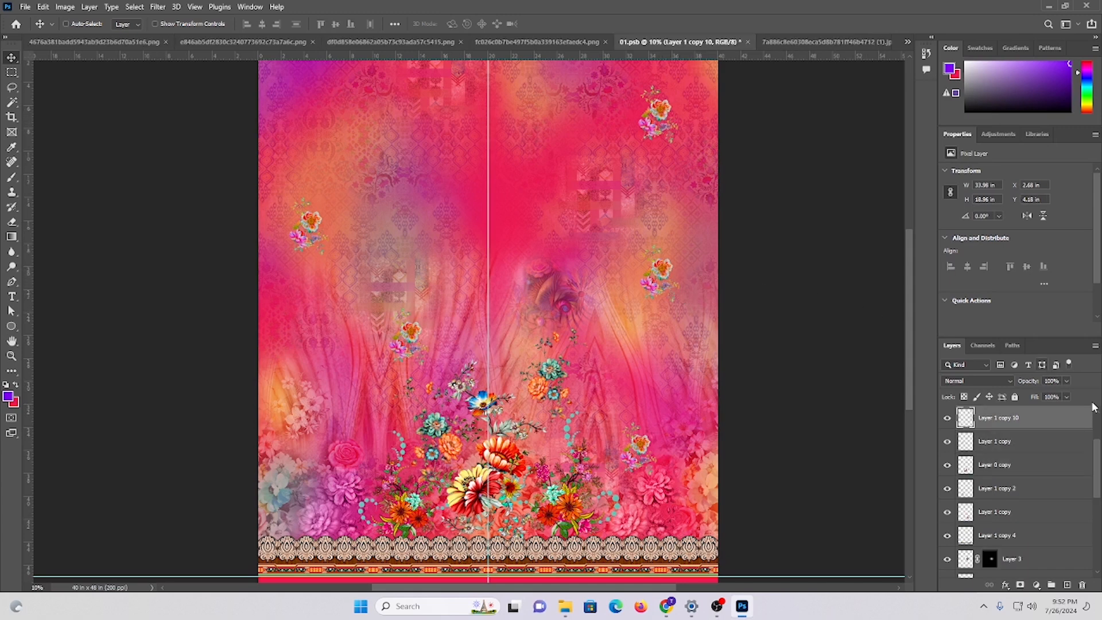
pyautogui.click(973, 382)
pyautogui.click(981, 586)
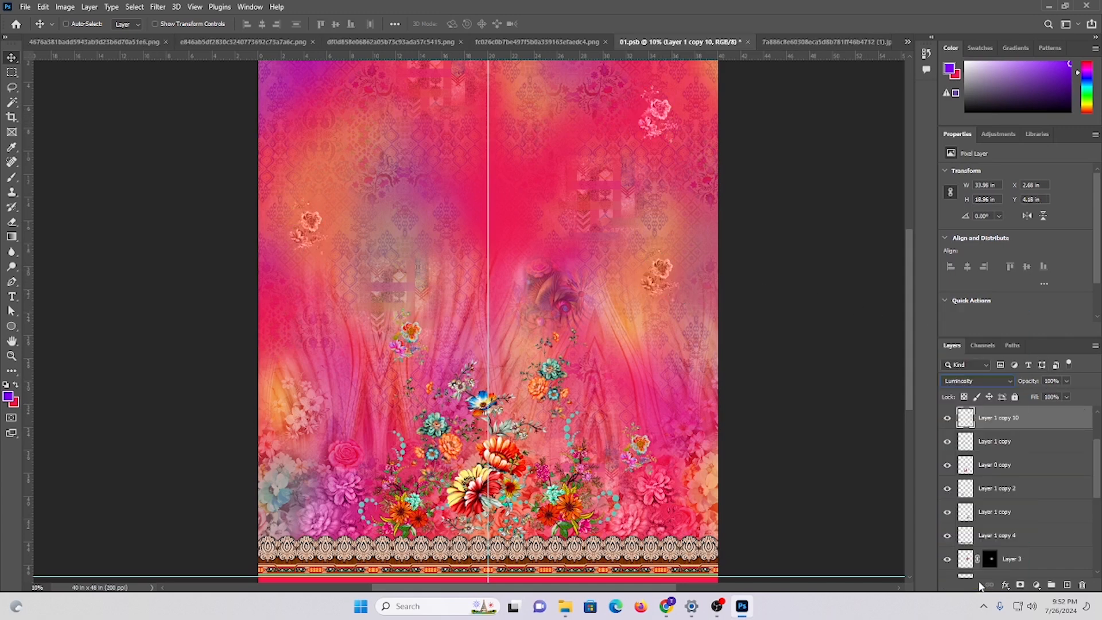
# - Adjust the merged flower sprays with Hue/Saturation: hue -6, saturation +19 and lightness -7
pyautogui.press('ctrl')
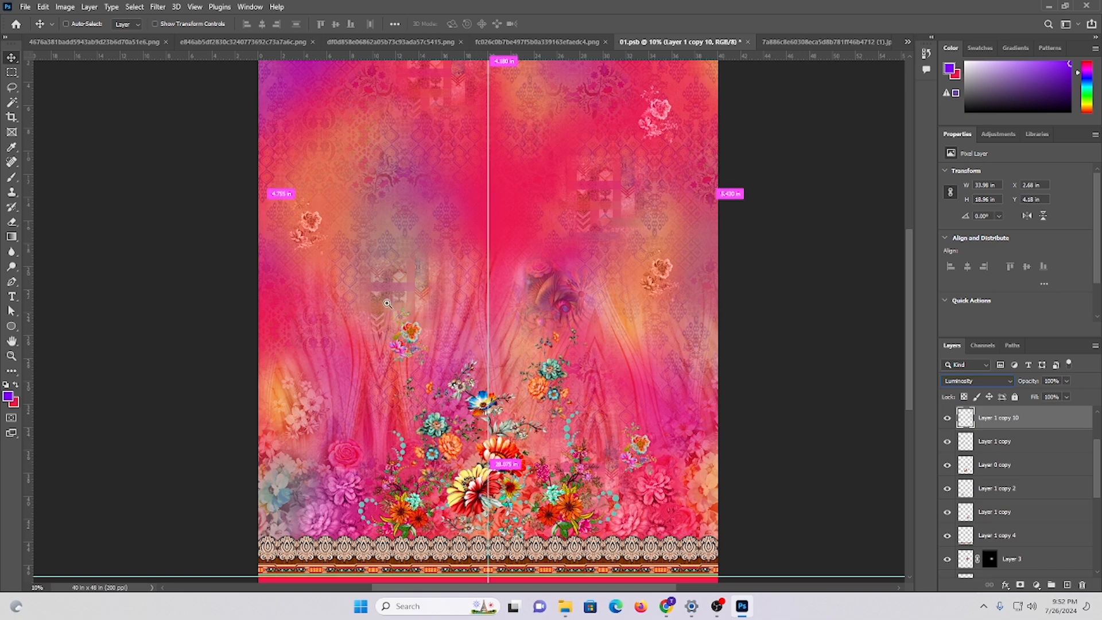
pyautogui.moveTo(507, 258); pyautogui.dragTo(585, 263)
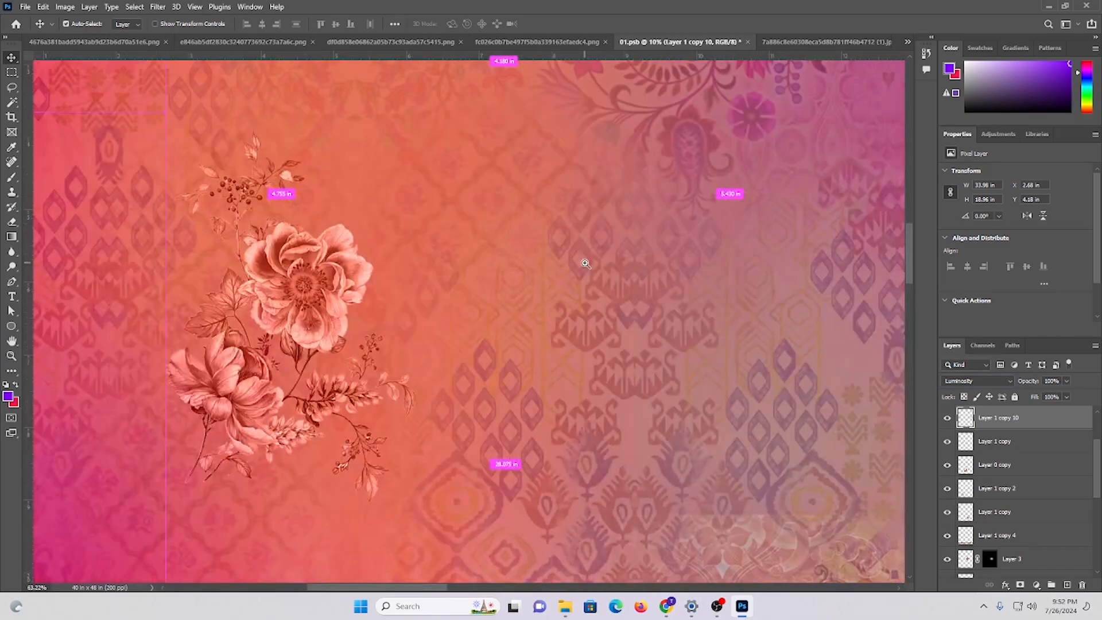
pyautogui.scroll(-2, 344, 367)
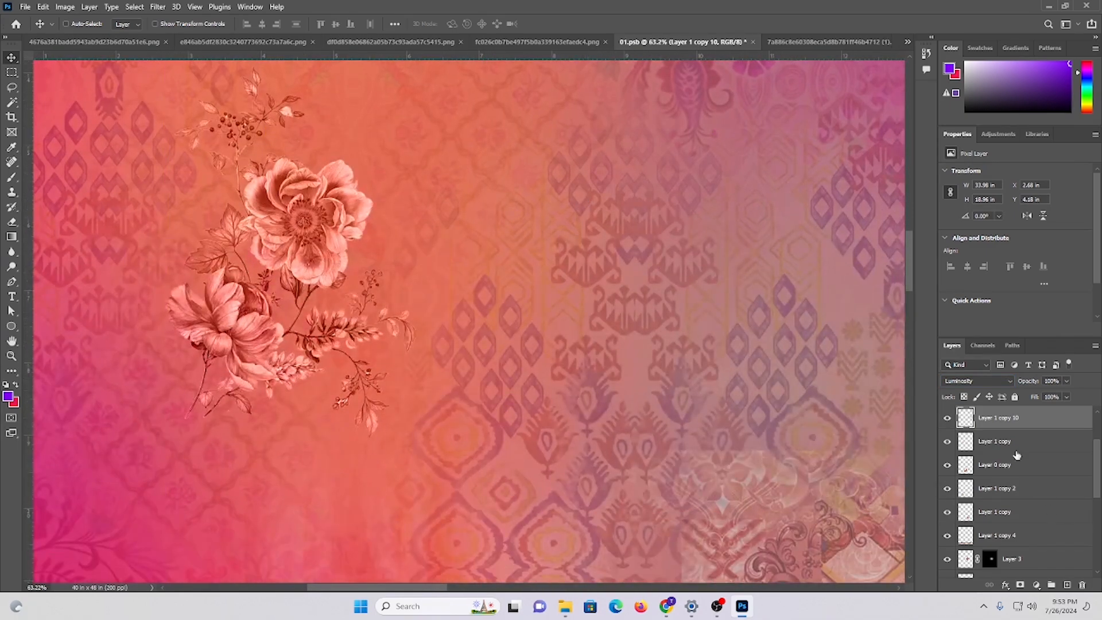
pyautogui.hotkey('ctrl', 'u')
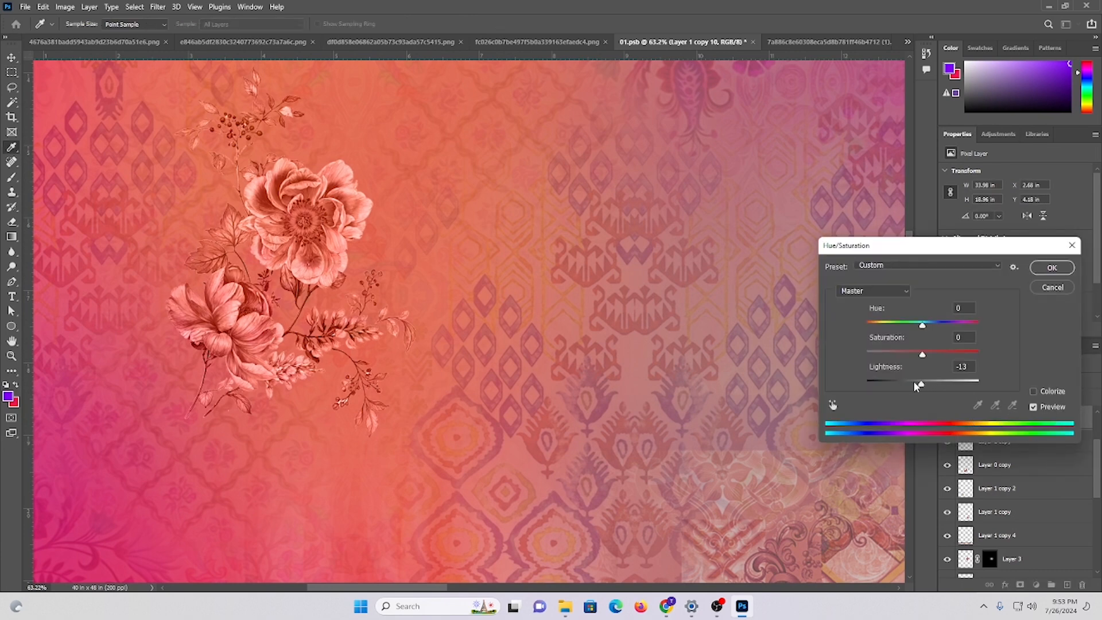
pyautogui.moveTo(917, 386); pyautogui.dragTo(920, 323)
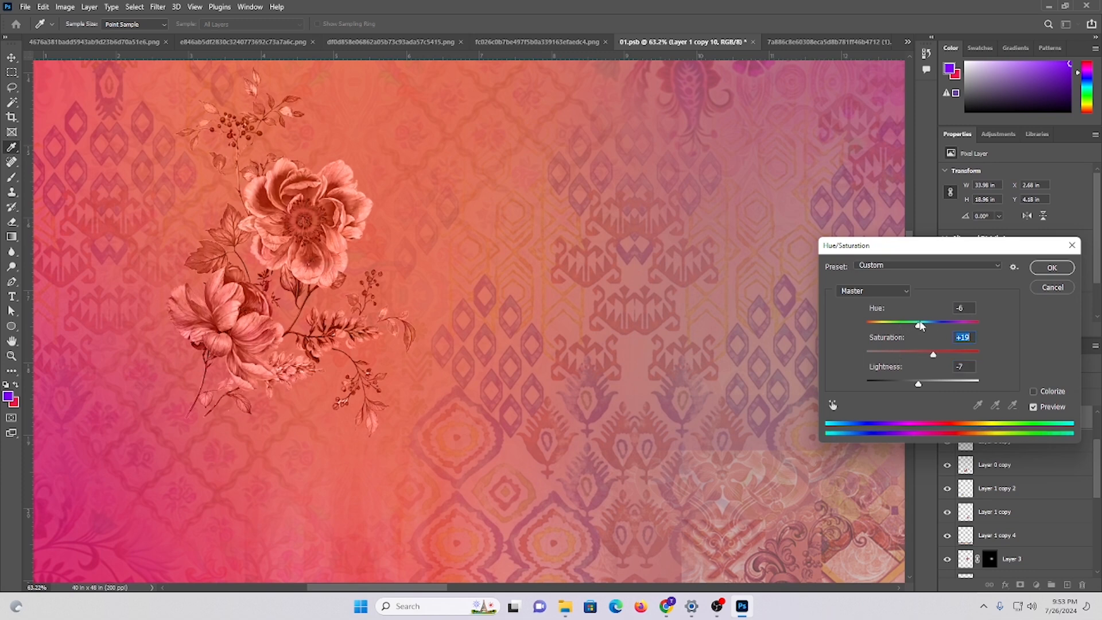
pyautogui.click(1051, 268)
# - Examine the full design with the tinted flower sprays, then the central bouquet and the lace border
pyautogui.press('v')
pyautogui.scroll(-2, 654, 376)
pyautogui.hotkey('ctrl', '0')
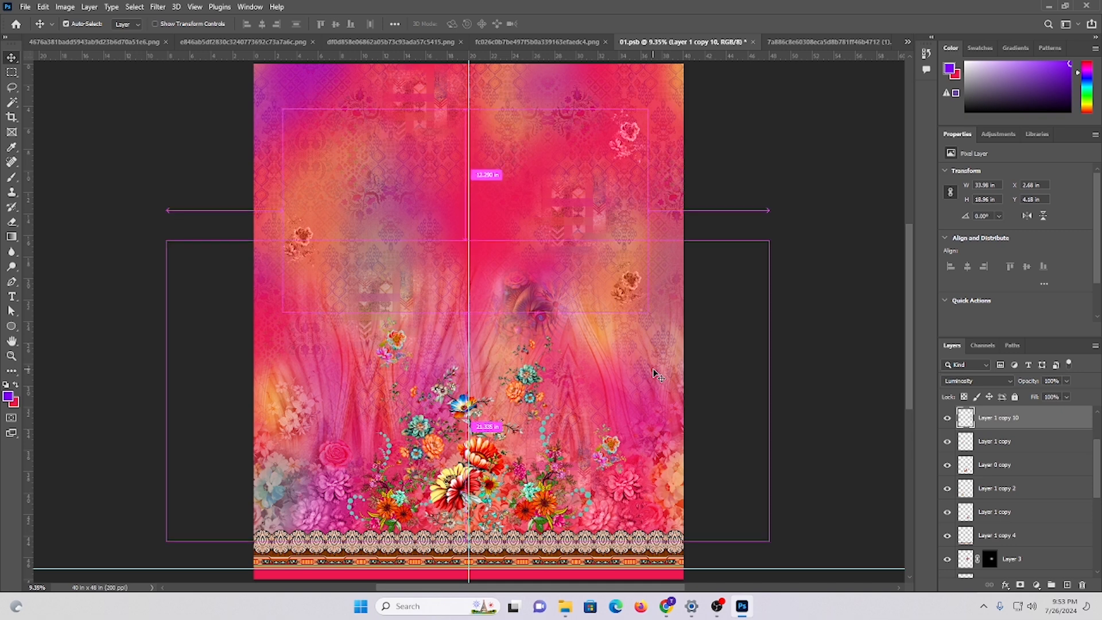
pyautogui.scroll(-3, 547, 524)
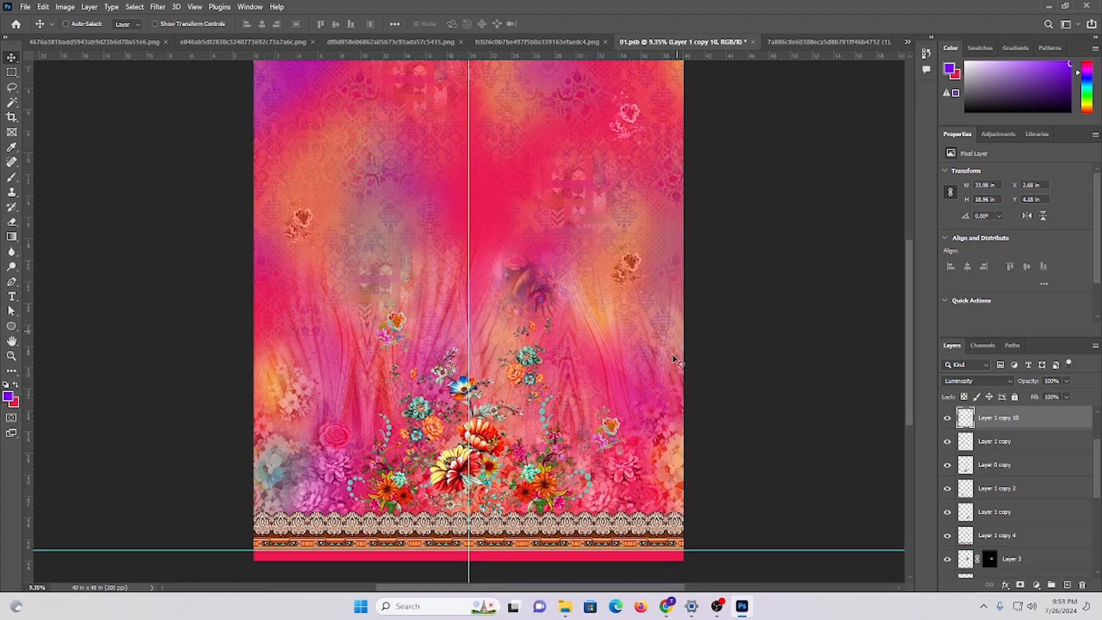
pyautogui.scroll(2, 547, 524)
pyautogui.scroll(3, 497, 520)
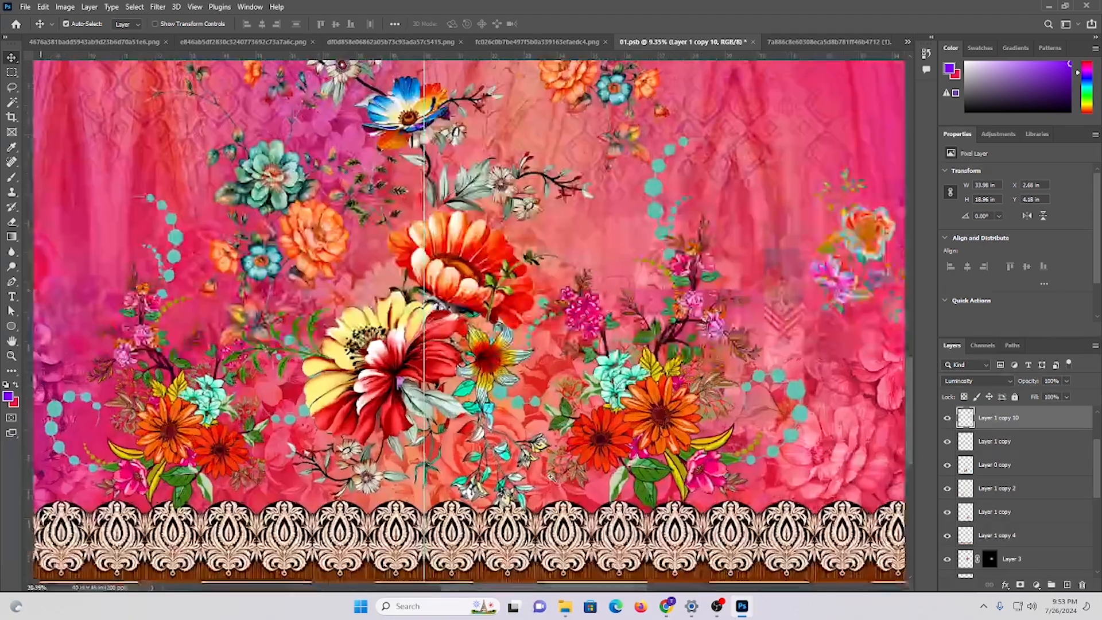
pyautogui.scroll(-4, 471, 511)
pyautogui.scroll(-2, 440, 498)
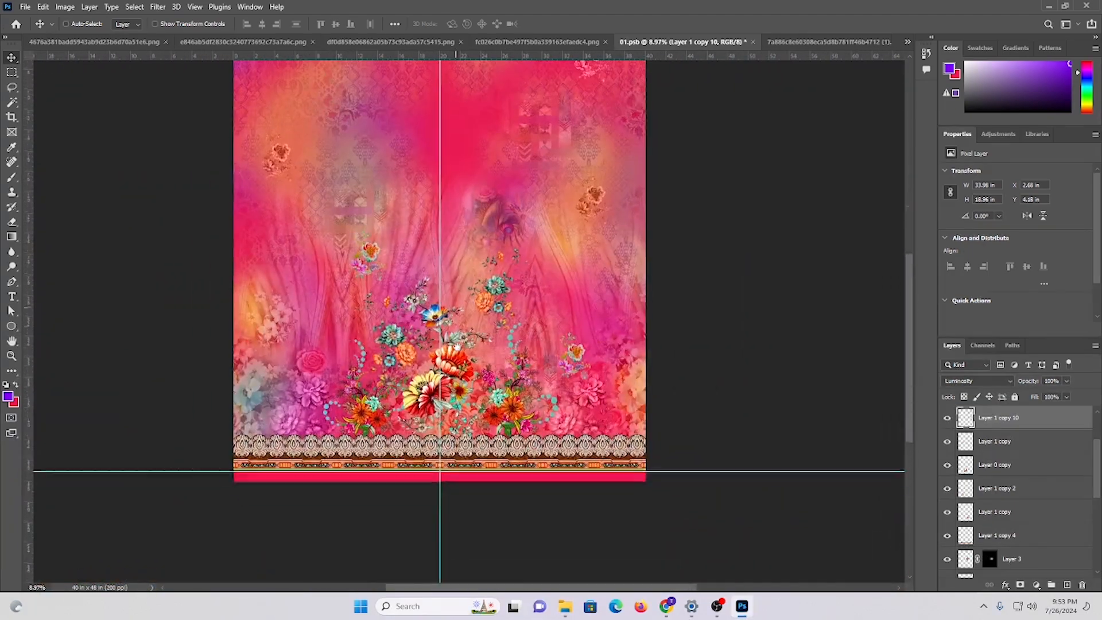
pyautogui.scroll(3, 442, 459)
pyautogui.scroll(-1, 447, 425)
pyautogui.scroll(2, 445, 424)
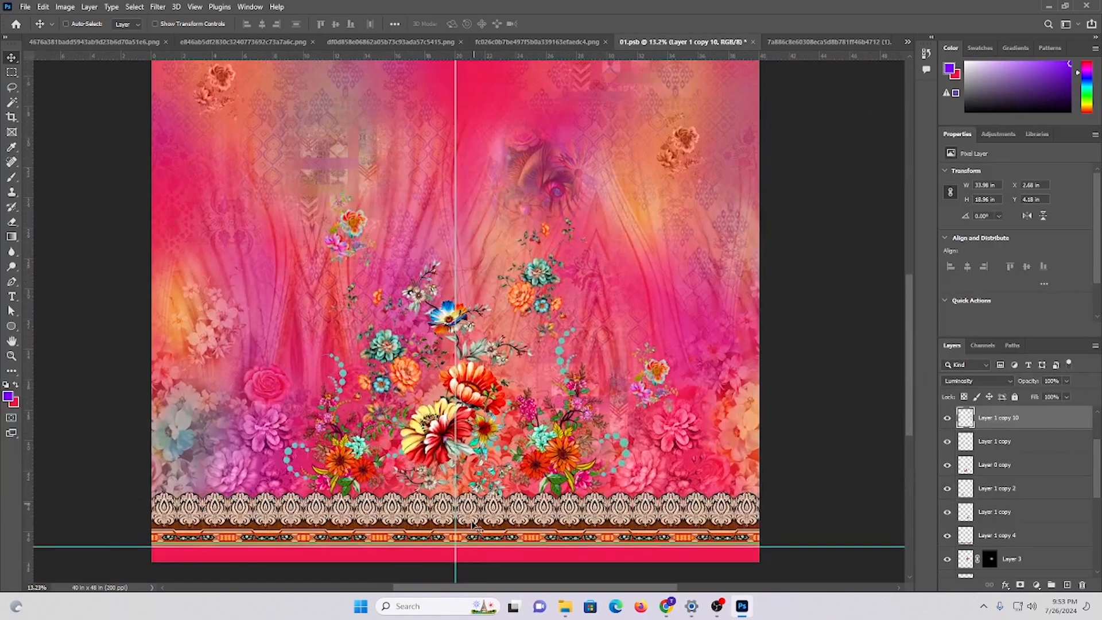
# - Duplicate the lower lace border across the middle of the design and bring the copy to the front of all layers
pyautogui.keyDown('ctrl'); pyautogui.click(481, 525); pyautogui.keyUp('ctrl')
pyautogui.moveTo(521, 541); pyautogui.dragTo(517, 169)
pyautogui.moveTo(513, 181); pyautogui.dragTo(496, 282)
pyautogui.hotkey('ctrl', 't')
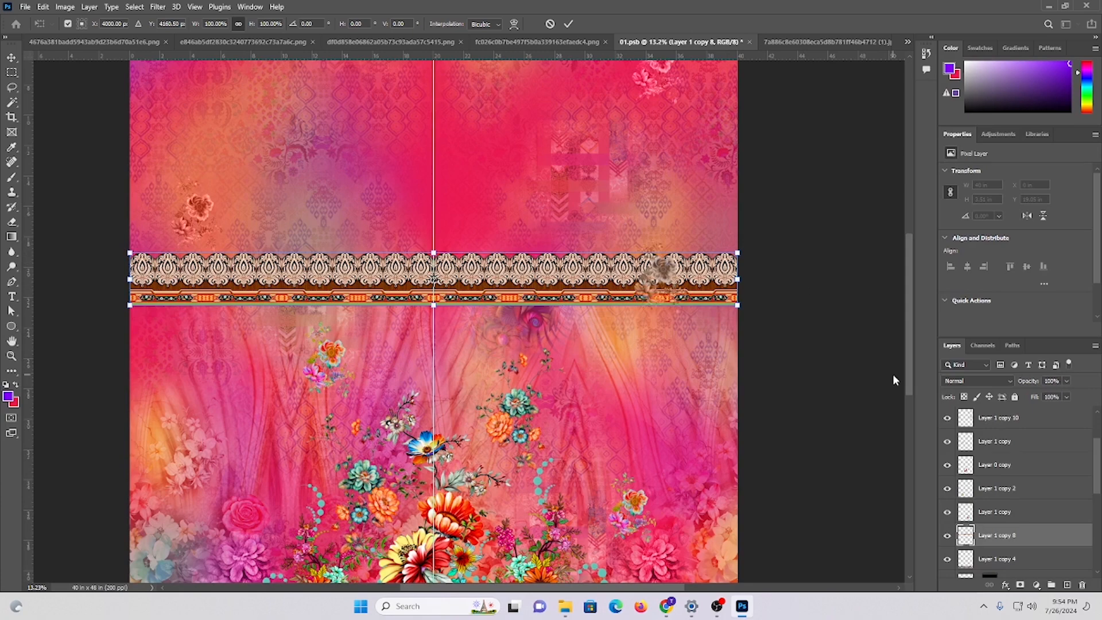
pyautogui.press('Return')
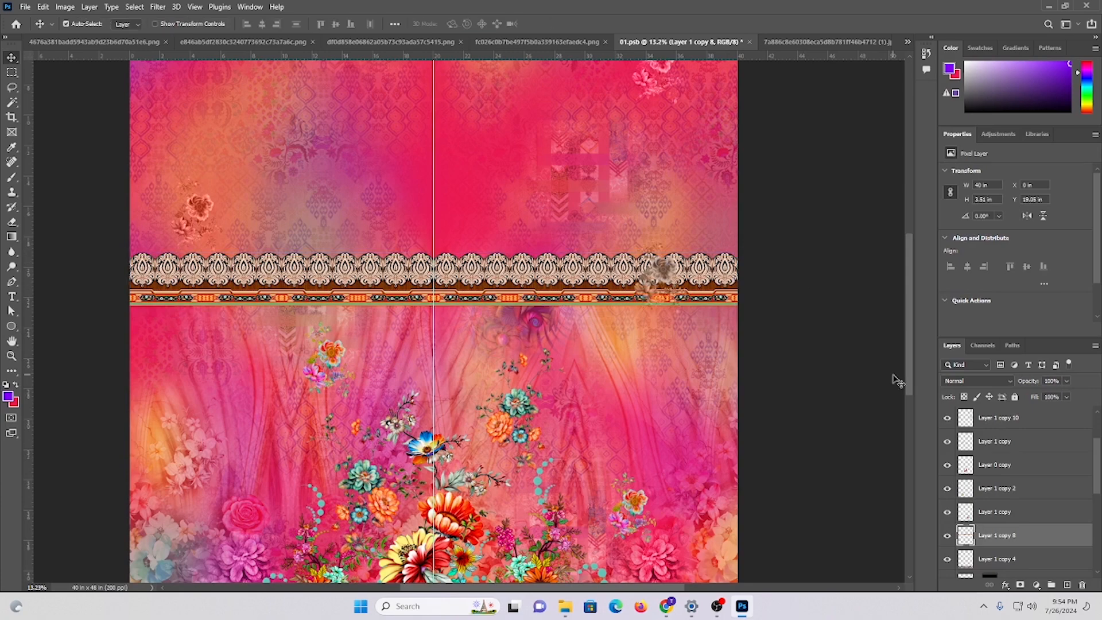
pyautogui.hotkey('ctrl', 'shift', ']')
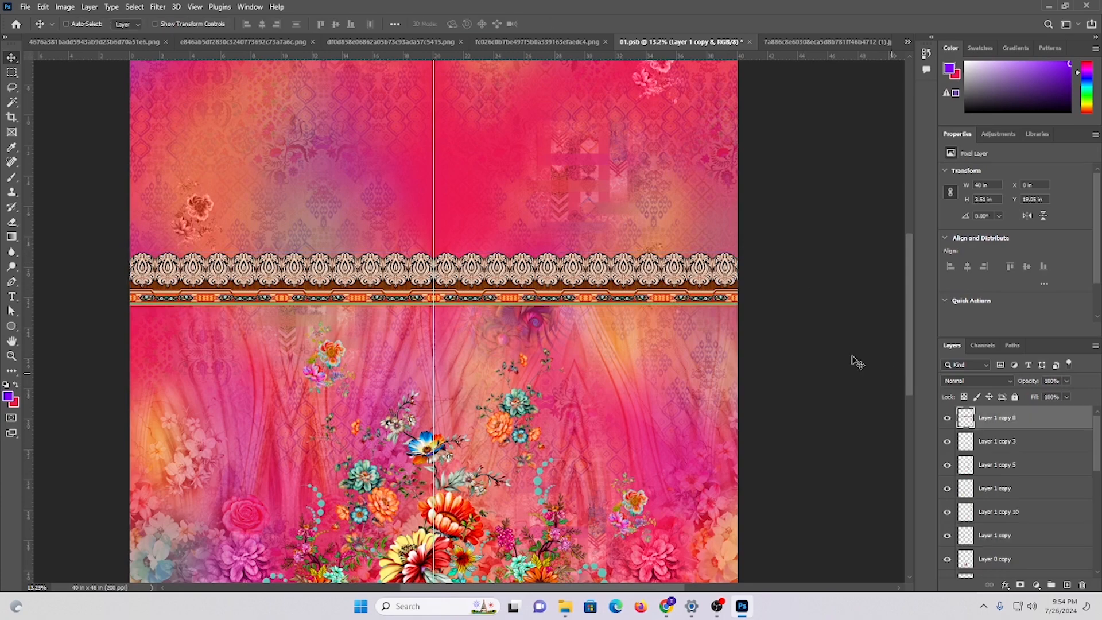
# - Rotate the lace border copy 90° so it stands vertically along the centre guide near the design's upper edge
pyautogui.moveTo(489, 284); pyautogui.dragTo(539, 279)
pyautogui.hotkey('ctrl', 't')
pyautogui.moveTo(731, 256); pyautogui.dragTo(560, 425)
pyautogui.press('Return')
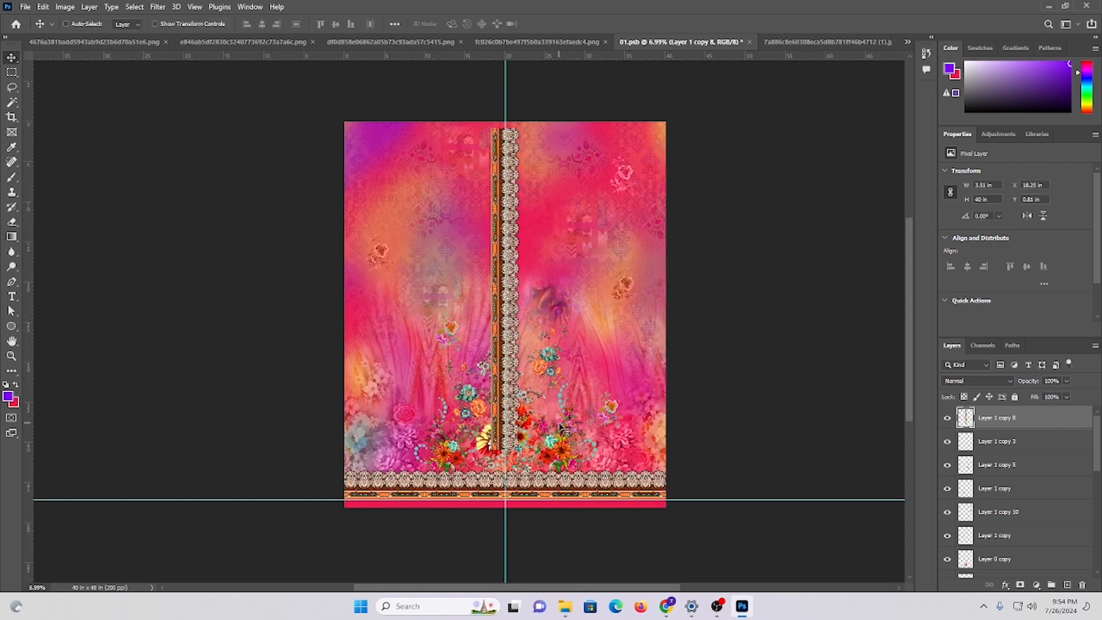
# - Scale the vertical border strip down to about 1.79 × 20.34 in, keeping it centred with its upper end in place
pyautogui.scroll(2, 552, 376)
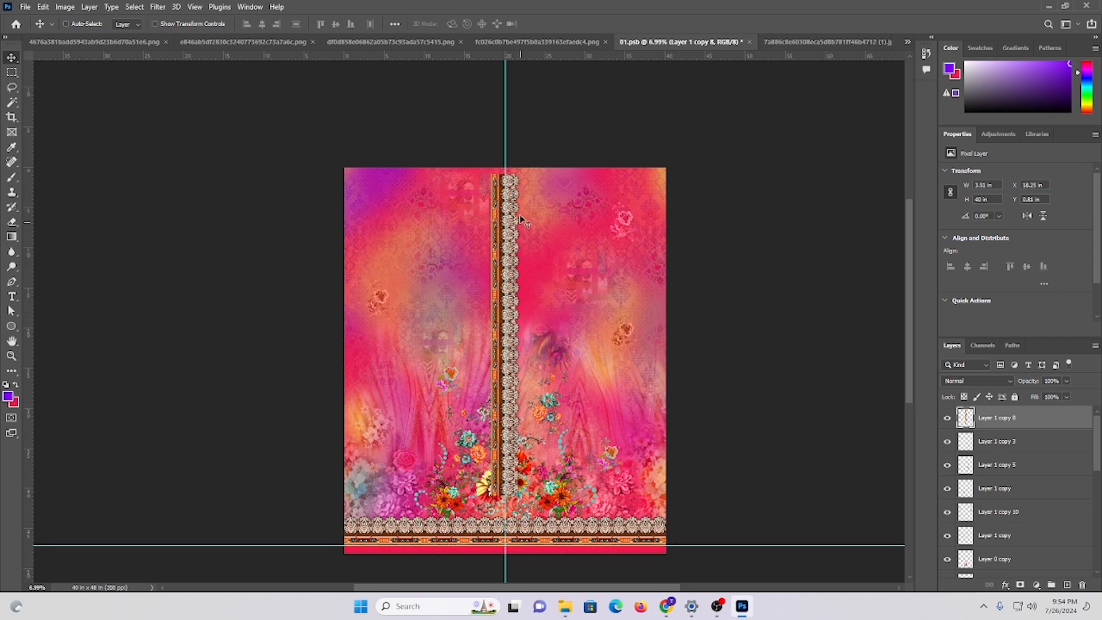
pyautogui.moveTo(524, 220); pyautogui.dragTo(535, 245)
pyautogui.scroll(-3, 535, 244)
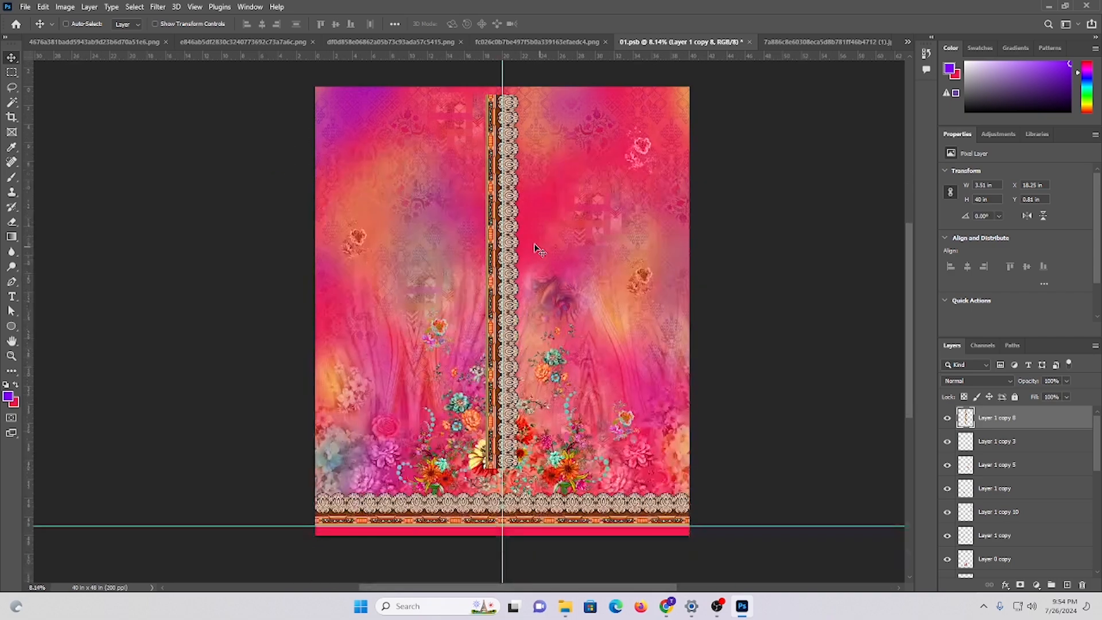
pyautogui.hotkey('ctrl', 't')
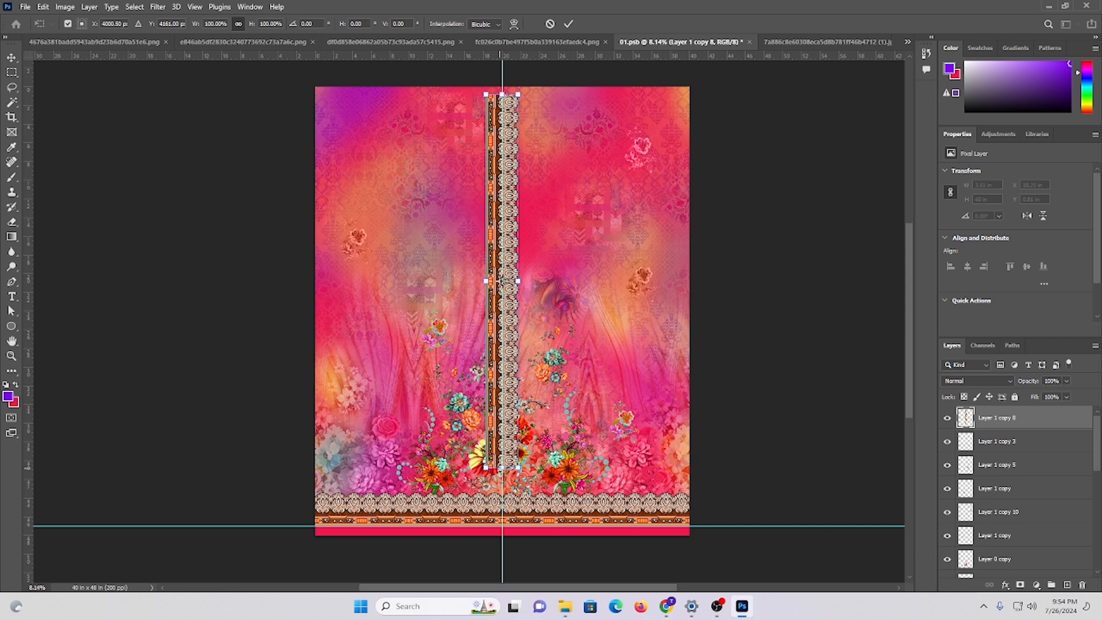
pyautogui.moveTo(486, 468); pyautogui.dragTo(492, 284)
pyautogui.press('Return')
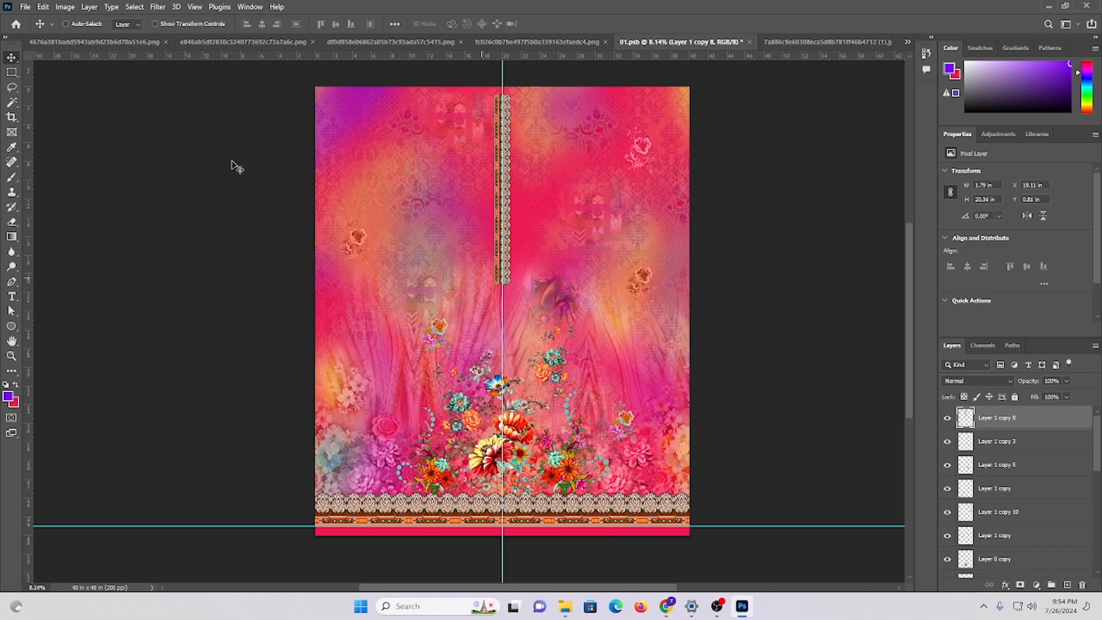
# - Flip the vertical border strip horizontally and move it left of the centre guide, to about X 16.75 in
pyautogui.hotkey('ctrl', 'space')
pyautogui.moveTo(612, 222); pyautogui.dragTo(578, 207)
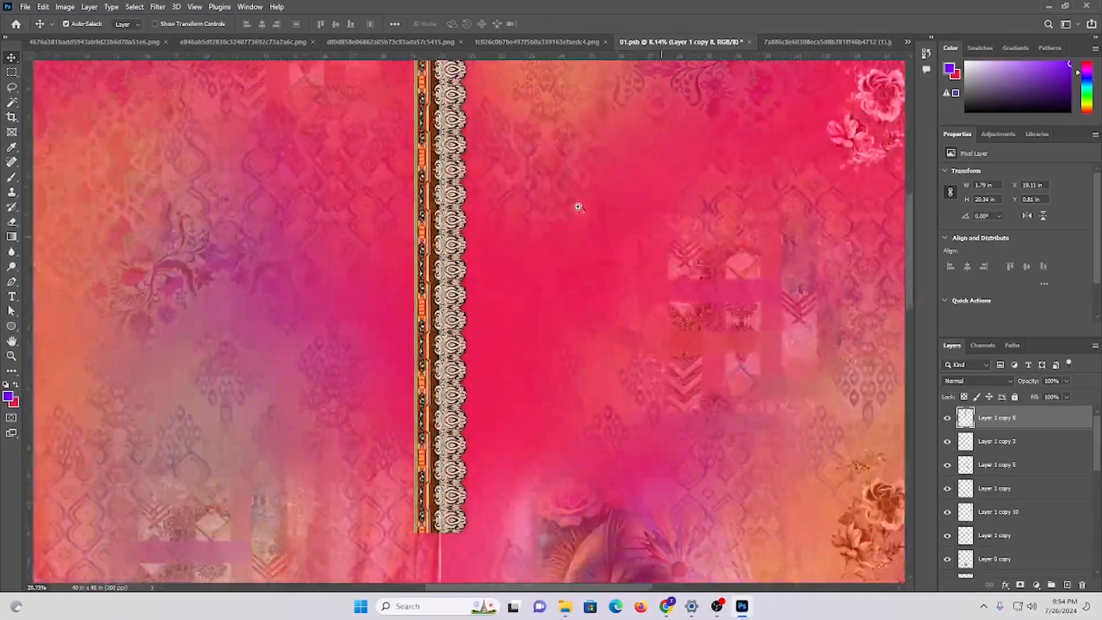
pyautogui.hotkey('ctrl', 't')
pyautogui.rightClick(451, 220)
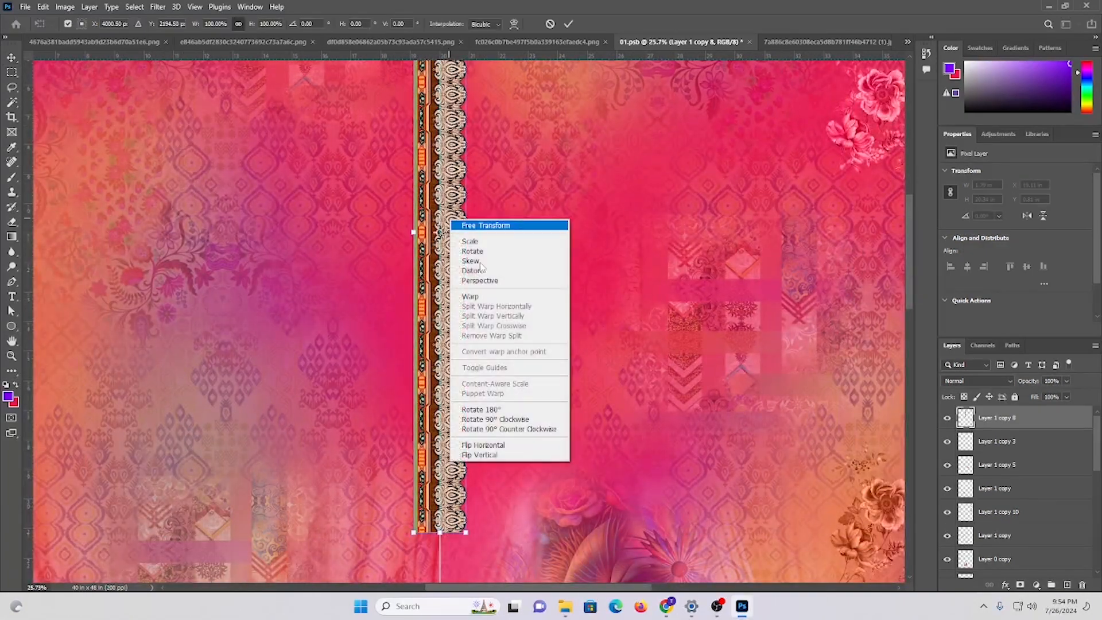
pyautogui.click(501, 449)
pyautogui.moveTo(460, 307); pyautogui.dragTo(391, 292)
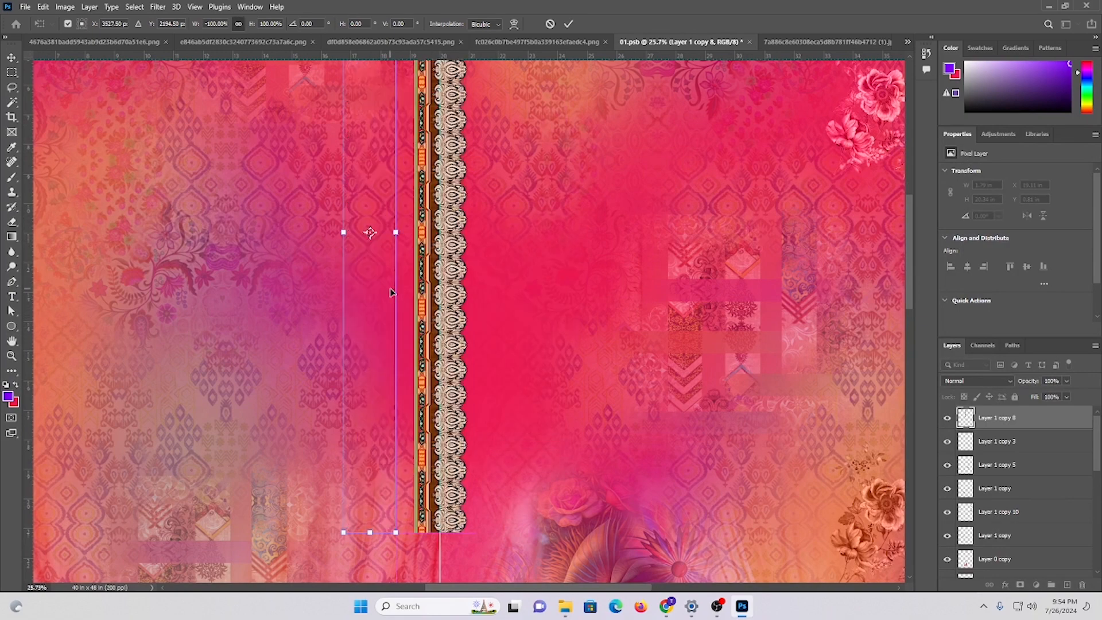
pyautogui.press('Return')
pyautogui.scroll(-2, 398, 296)
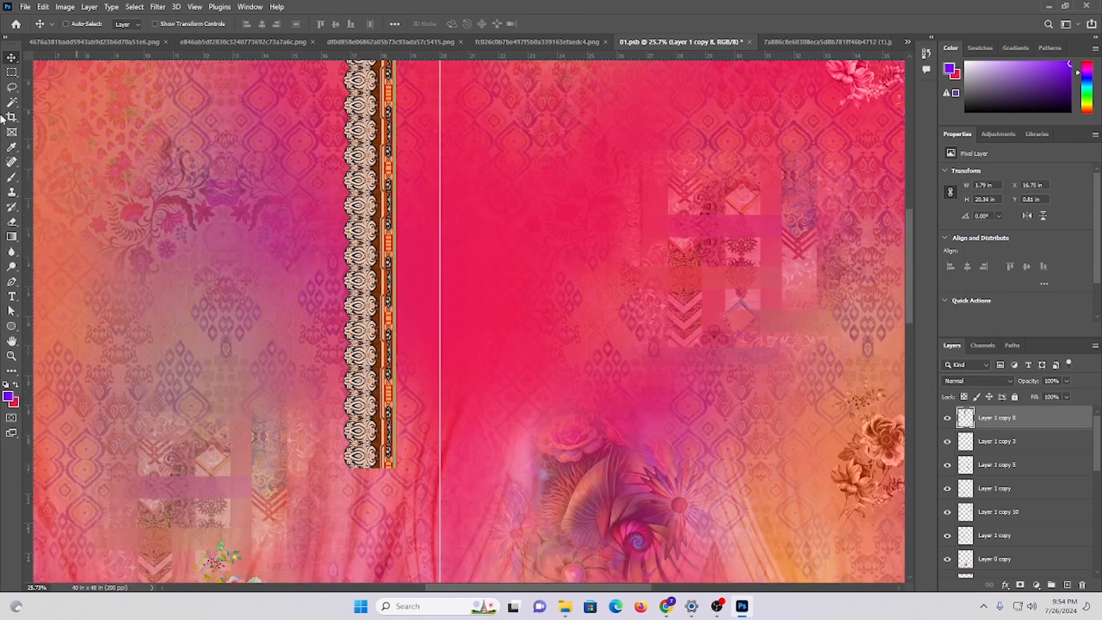
# - Place a horizontal guide exactly along the lower edge of the vertical border strip
pyautogui.click(11, 72)
pyautogui.scroll(-2, 382, 327)
pyautogui.moveTo(383, 436); pyautogui.dragTo(618, 297)
pyautogui.scroll(2, 505, 278)
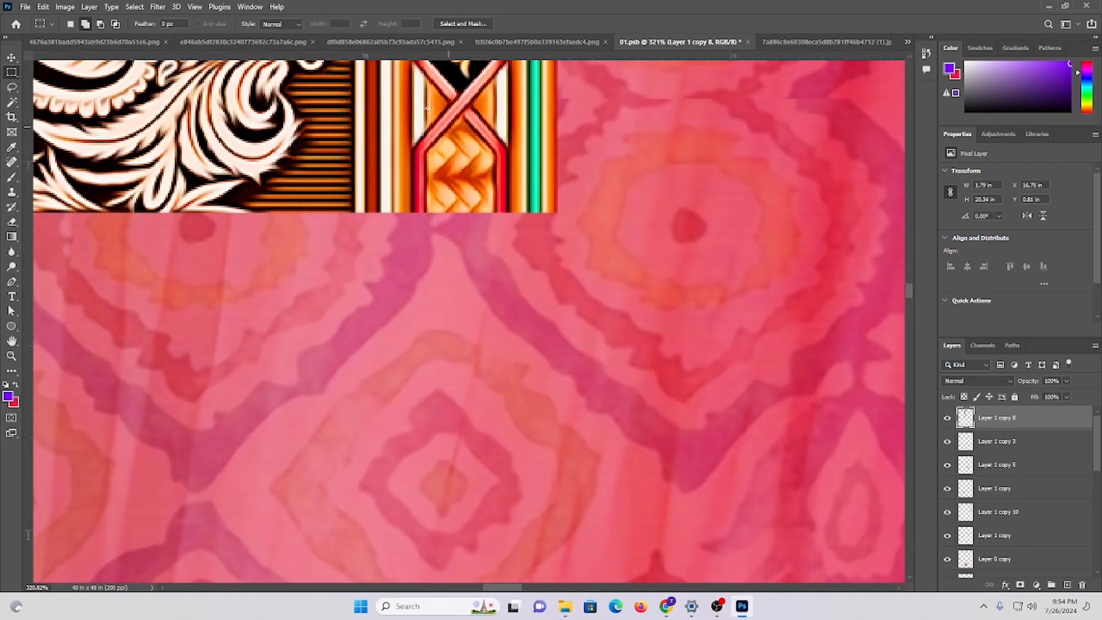
pyautogui.moveTo(376, 56); pyautogui.dragTo(404, 213)
pyautogui.scroll(2, 422, 248)
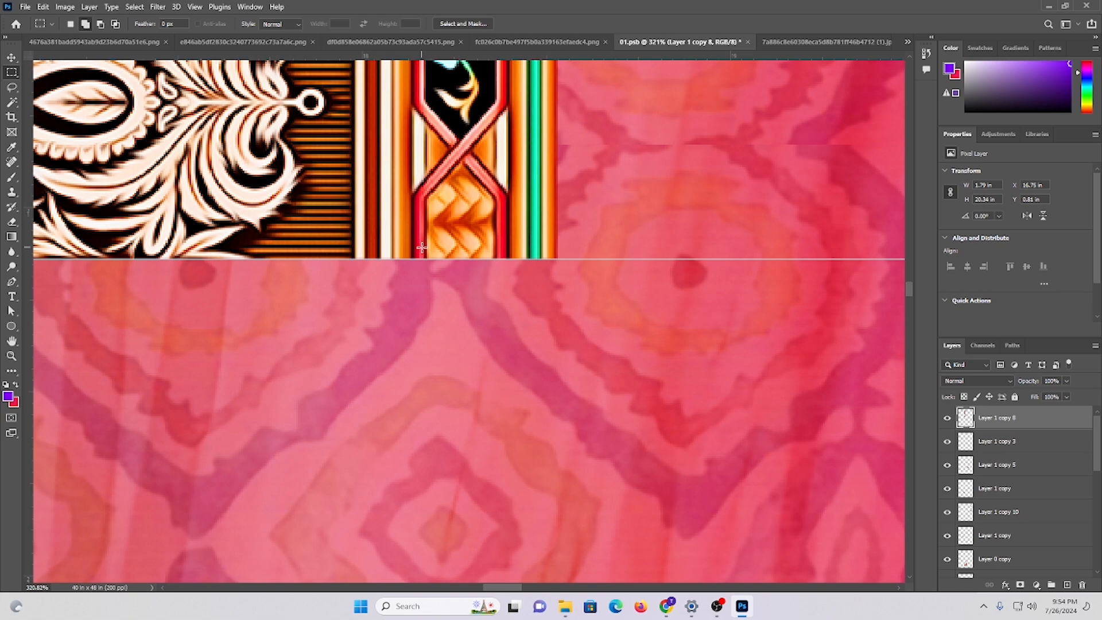
pyautogui.hotkey('ctrl', '0')
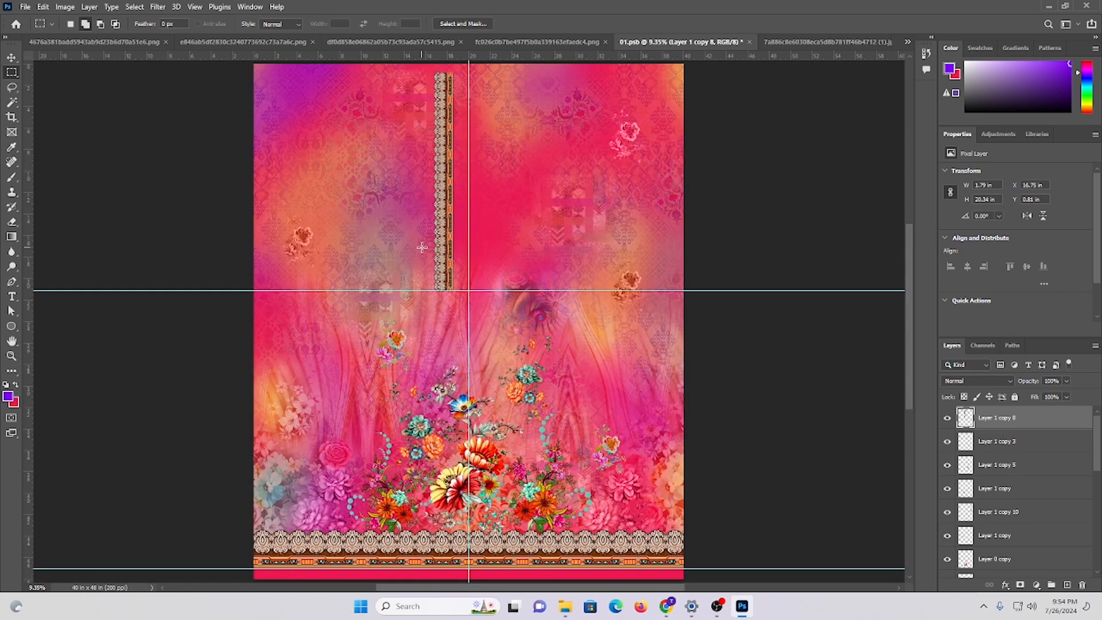
# - Select an area about 4.04 × 5.22 in around the vertical border strip's lower end and copy it onto a new layer
pyautogui.click(12, 56)
pyautogui.scroll(2, 655, 299)
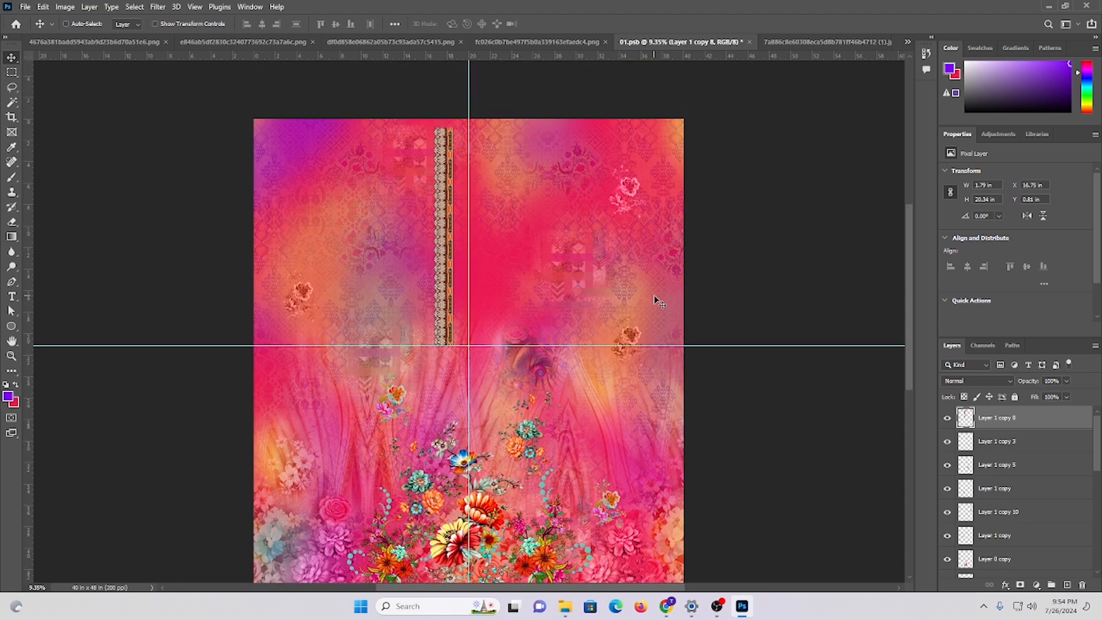
pyautogui.scroll(-2, 538, 312)
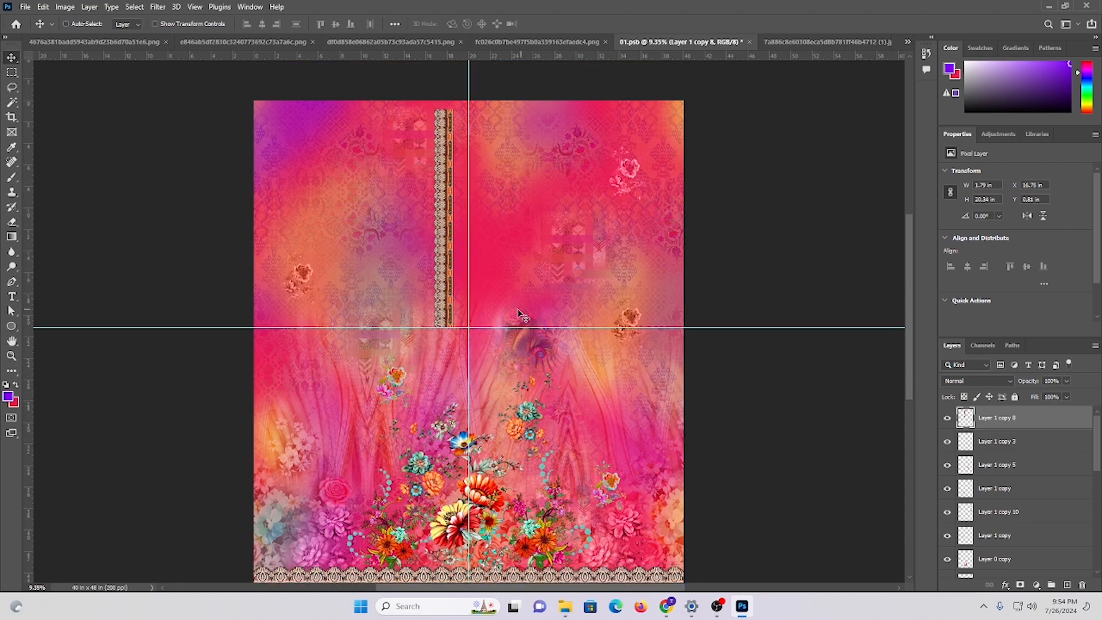
pyautogui.moveTo(449, 299); pyautogui.dragTo(597, 284)
pyautogui.scroll(2, 539, 312)
pyautogui.moveTo(538, 313); pyautogui.dragTo(501, 313)
pyautogui.click(11, 72)
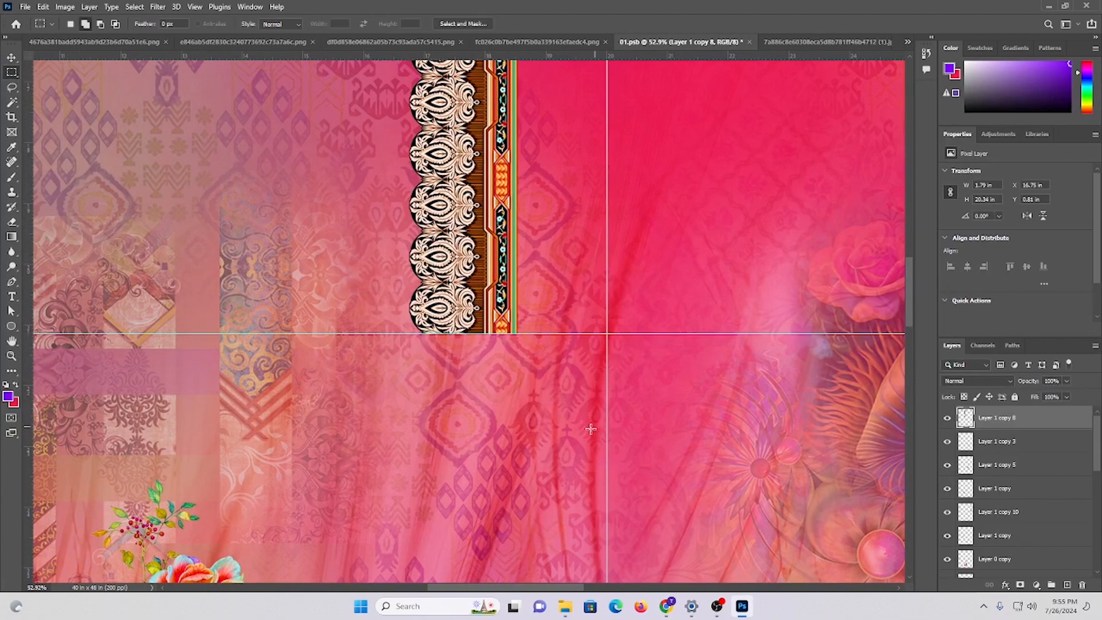
pyautogui.moveTo(589, 435); pyautogui.dragTo(343, 119)
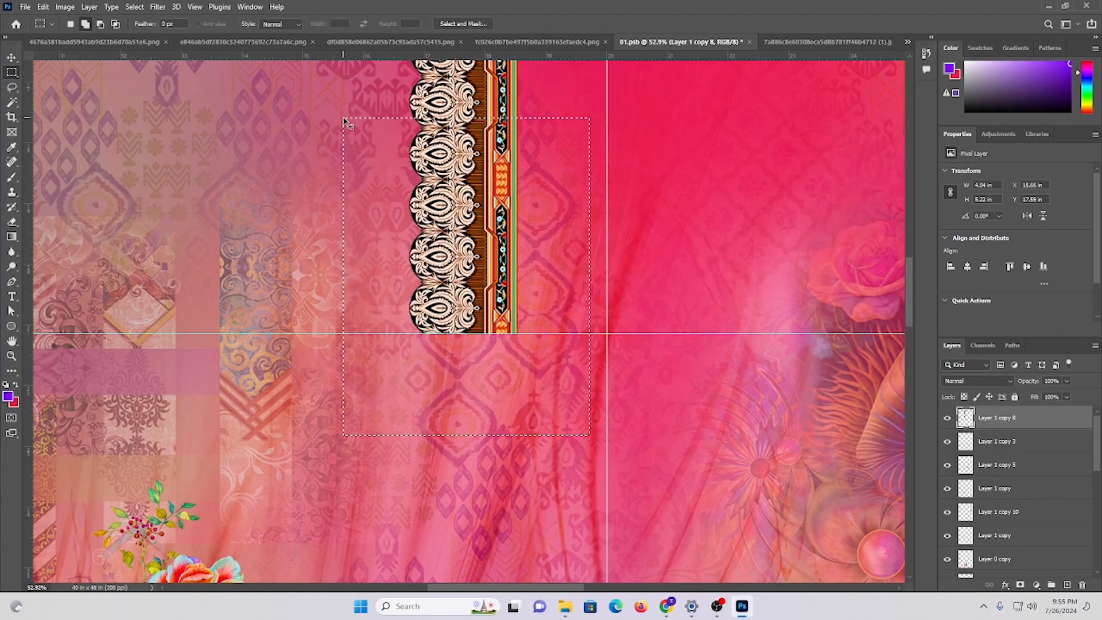
pyautogui.hotkey('ctrl', 'c')
pyautogui.hotkey('ctrl', 'v')
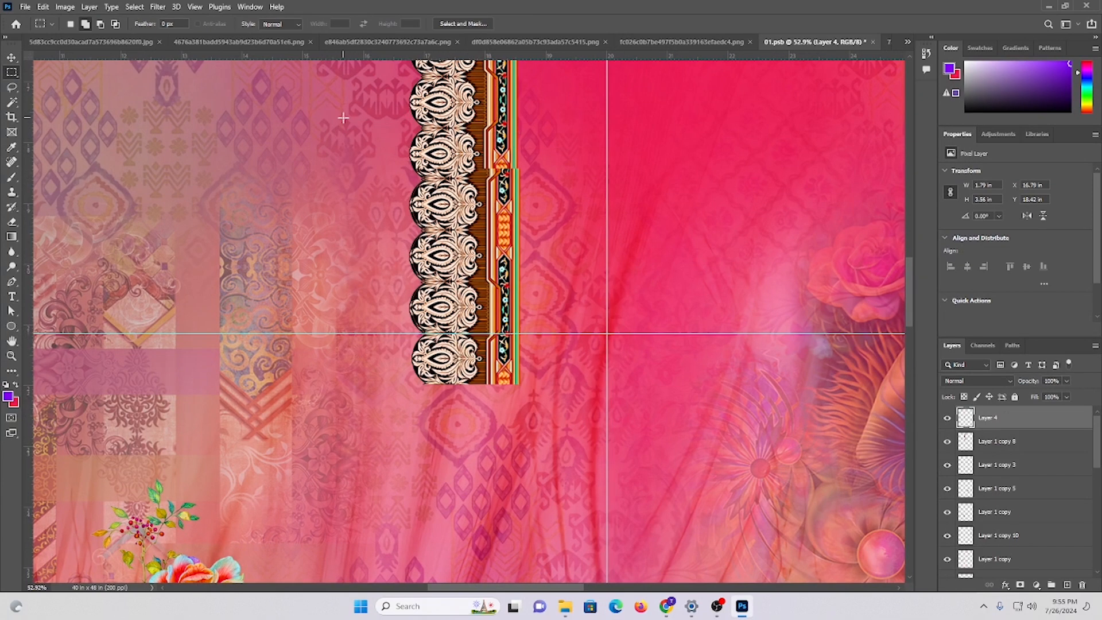
# - Rotate the copied border piece 90° and flip it vertically so its scalloped lace edge faces downward
pyautogui.hotkey('ctrl', 't')
pyautogui.moveTo(618, 220); pyautogui.dragTo(603, 182)
pyautogui.rightClick(503, 249)
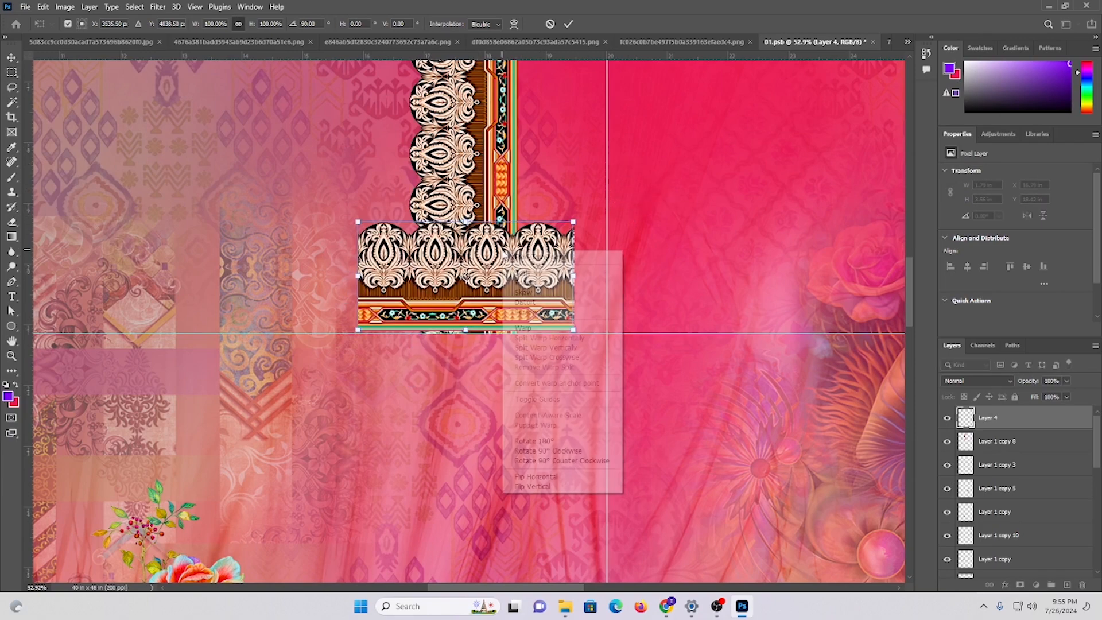
pyautogui.click(531, 487)
pyautogui.press('Return')
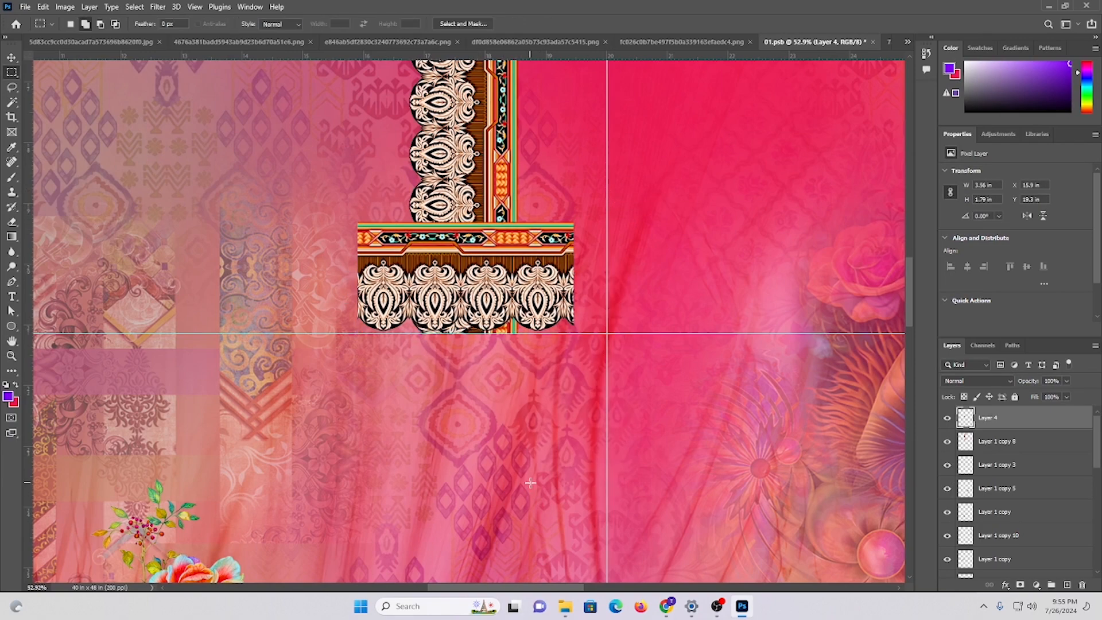
# - Move the horizontal border piece over the strip's lower end, resting on the horizontal guide at about X 16.76, Y 19.36 in
pyautogui.press('v')
pyautogui.scroll(-2, 511, 241)
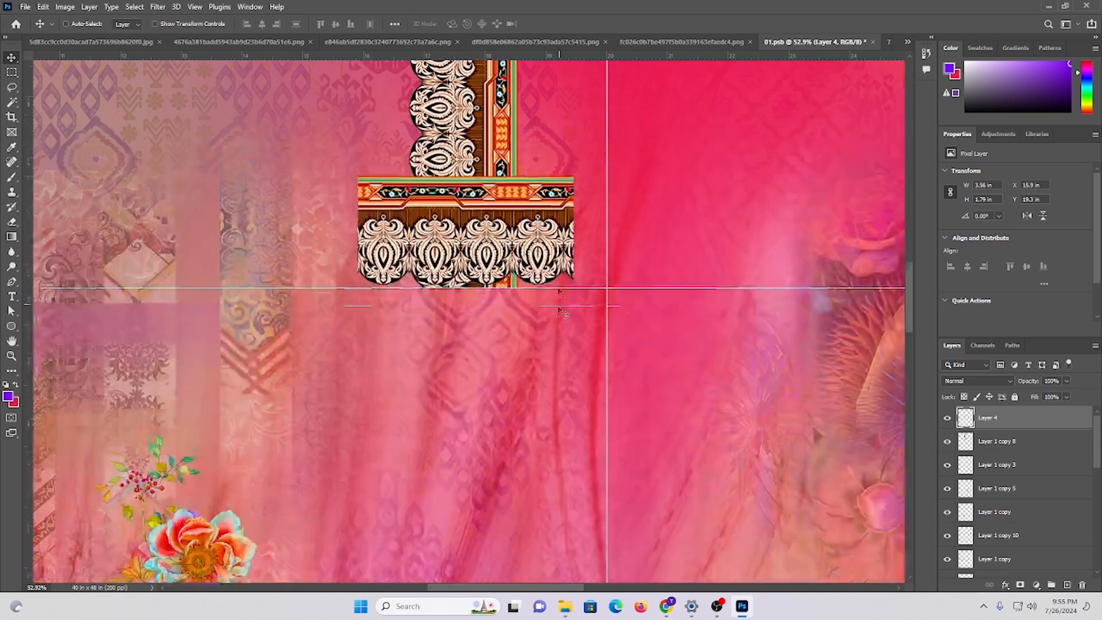
pyautogui.moveTo(496, 237); pyautogui.dragTo(627, 245)
pyautogui.scroll(3, 331, 257)
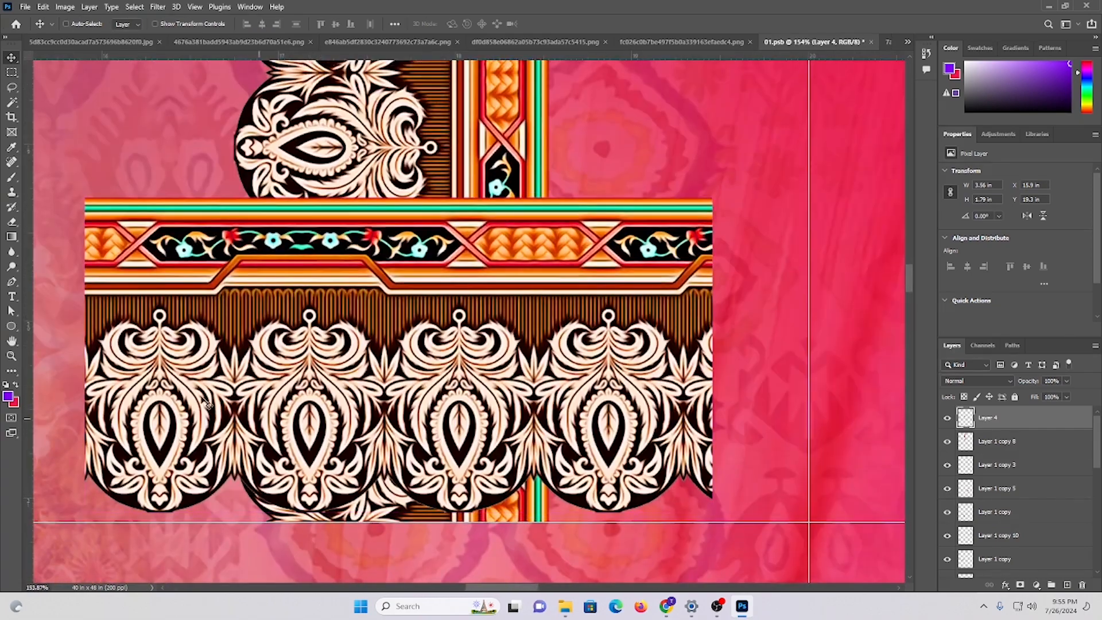
pyautogui.moveTo(76, 371); pyautogui.dragTo(233, 373)
pyautogui.scroll(-1, 423, 461)
pyautogui.moveTo(422, 461); pyautogui.dragTo(529, 349)
pyautogui.moveTo(615, 370); pyautogui.dragTo(535, 348)
pyautogui.scroll(1, 535, 348)
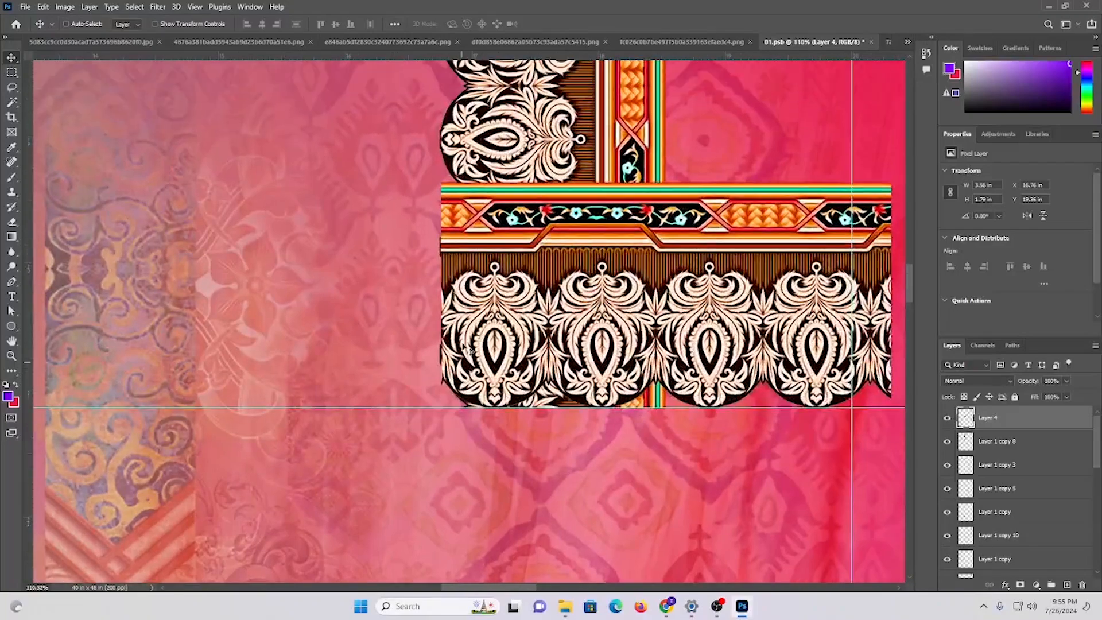
# - Place a vertical guide exactly along the outer scalloped edge of the vertical border strip
pyautogui.moveTo(28, 297); pyautogui.dragTo(442, 159)
pyautogui.scroll(8, 443, 159)
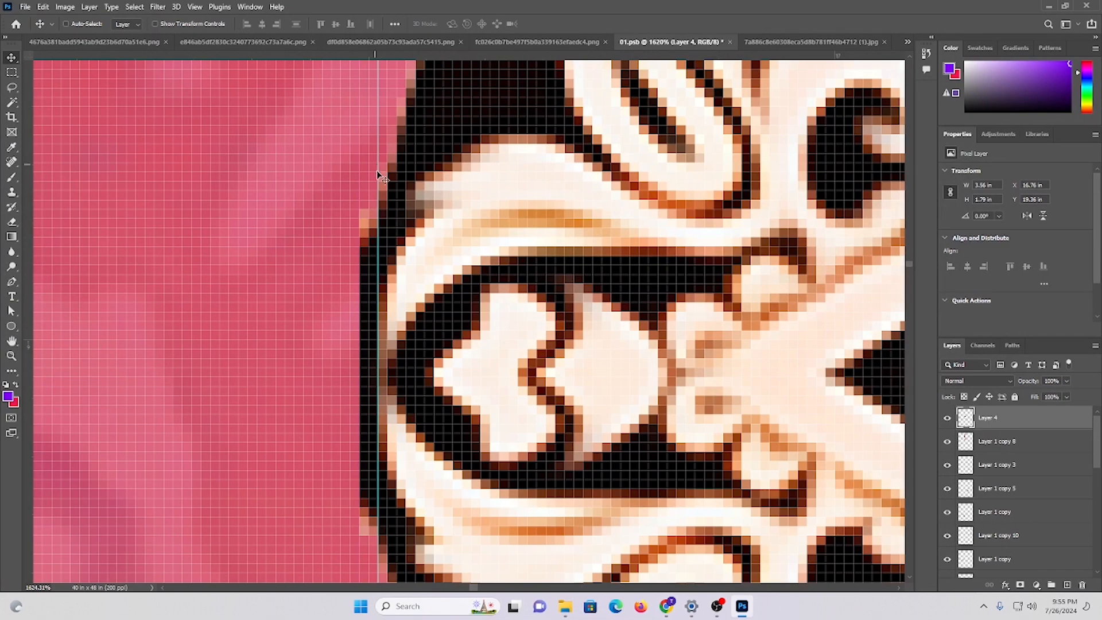
pyautogui.moveTo(378, 178); pyautogui.dragTo(359, 195)
pyautogui.moveTo(479, 250); pyautogui.dragTo(360, 253)
pyautogui.scroll(-2, 494, 338)
# - Shift the horizontal border piece flush with the new vertical guide, at X 16.75 in
pyautogui.moveTo(494, 347); pyautogui.dragTo(577, 401)
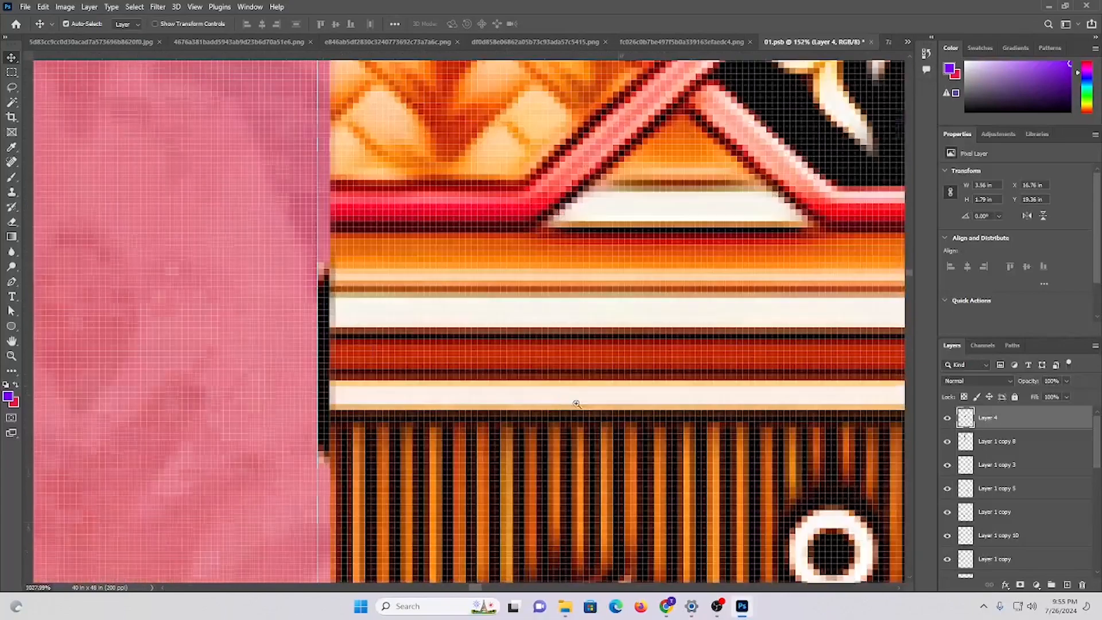
pyautogui.moveTo(374, 300); pyautogui.dragTo(372, 332)
pyautogui.moveTo(522, 312); pyautogui.dragTo(352, 311)
pyautogui.moveTo(577, 329); pyautogui.dragTo(642, 389)
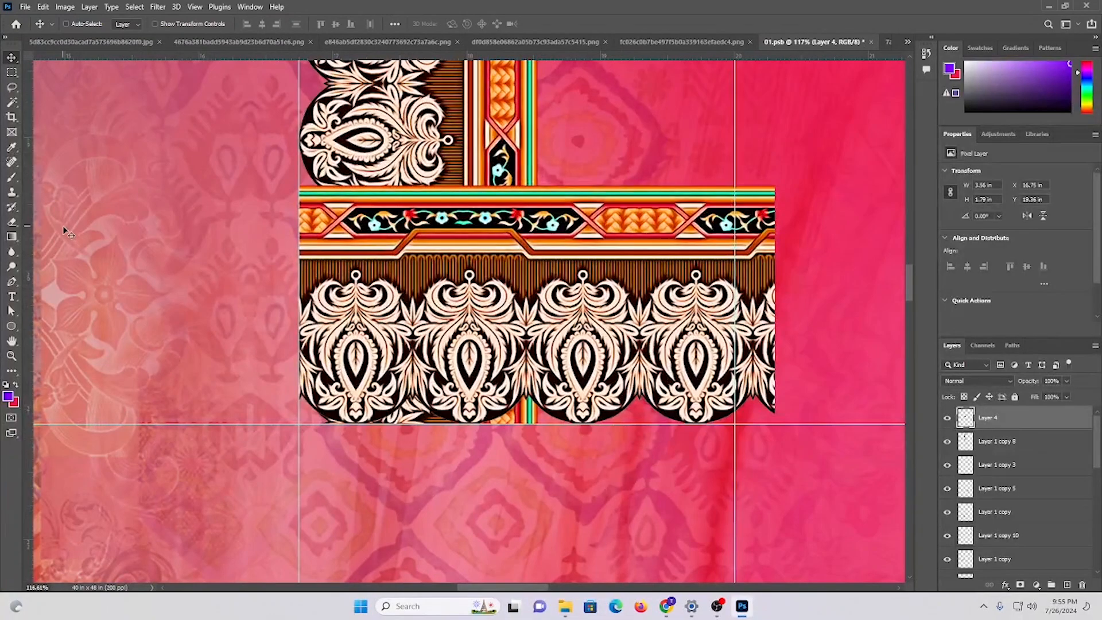
# - Outline the horizontal piece's outer corner with a Pen path running diagonally from the guide intersection, and delete that area to form a mitre
pyautogui.press('p')
pyautogui.scroll(-2, 344, 391)
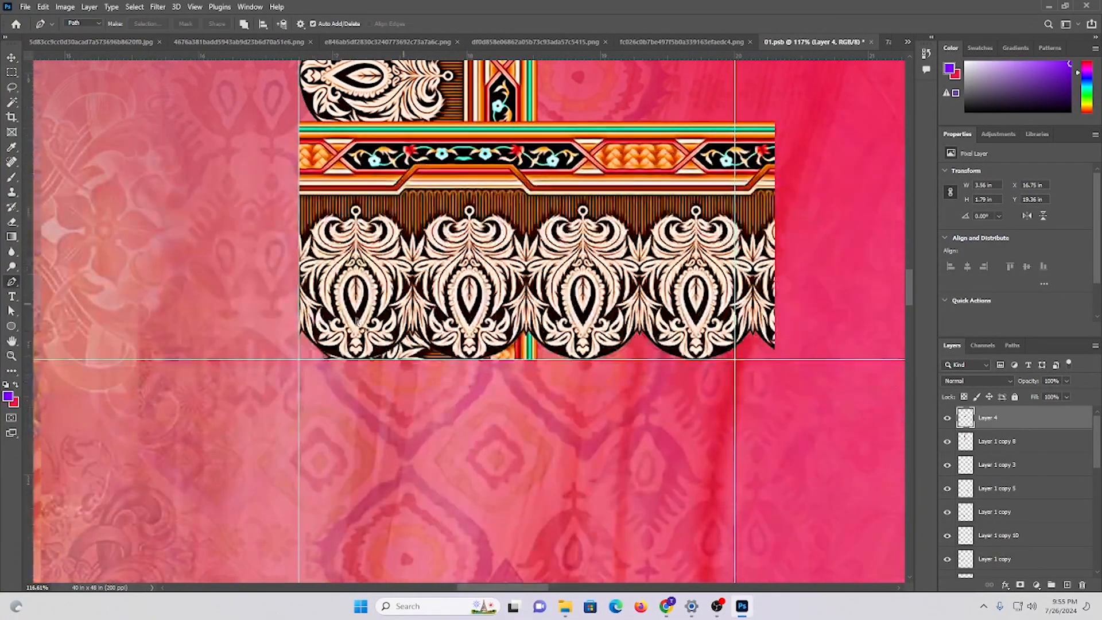
pyautogui.moveTo(323, 386); pyautogui.dragTo(433, 357)
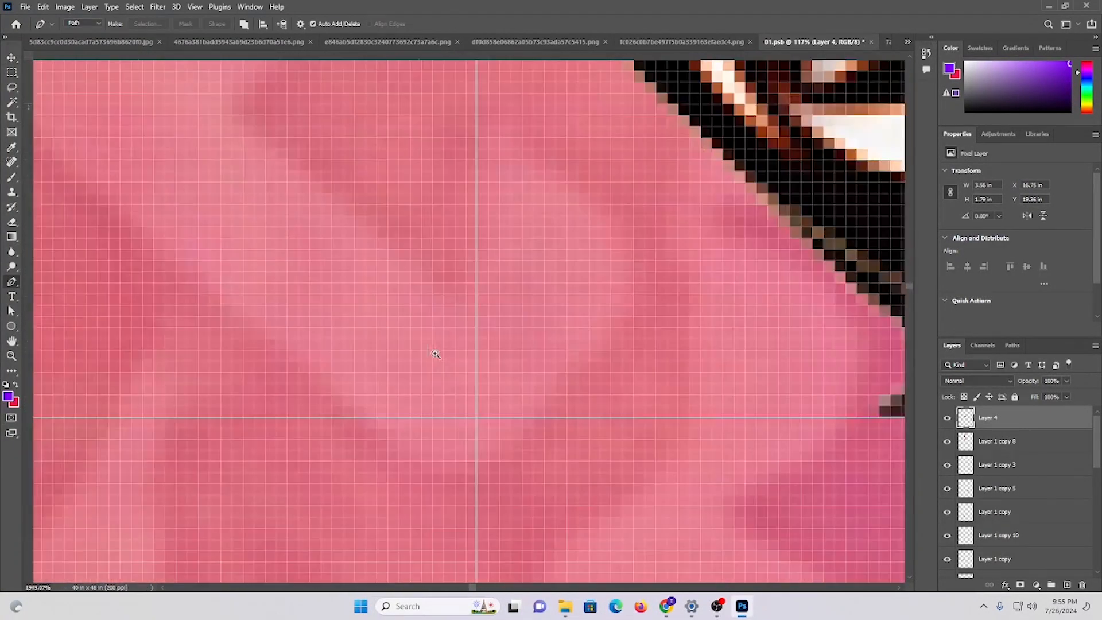
pyautogui.click(476, 417)
pyautogui.moveTo(536, 374); pyautogui.dragTo(622, 190)
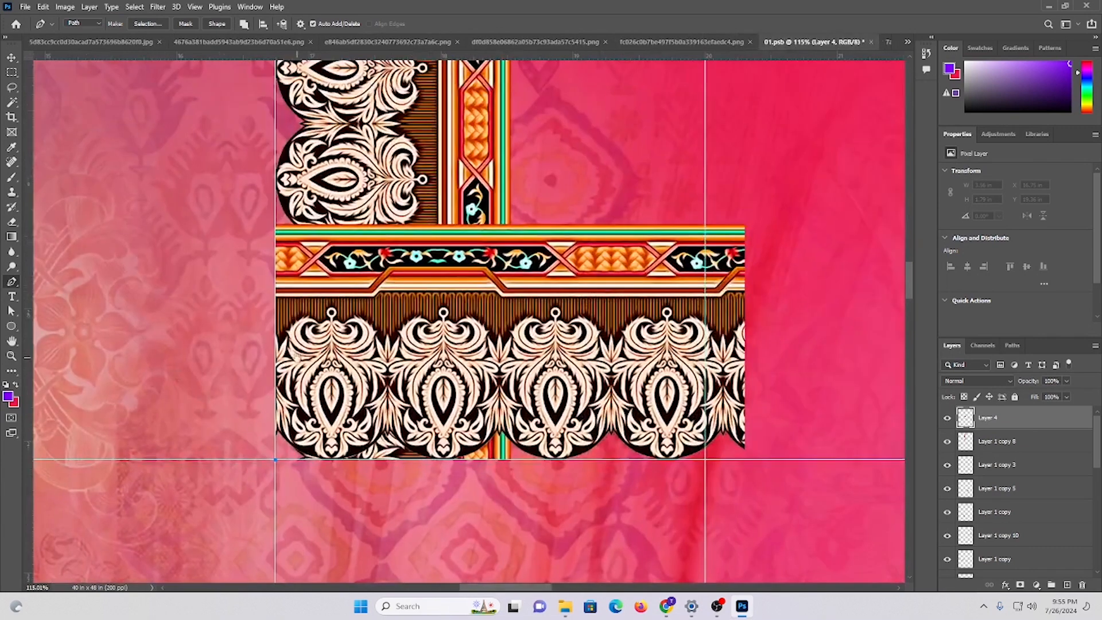
pyautogui.click(577, 157)
pyautogui.click(91, 165)
pyautogui.click(148, 386)
pyautogui.click(163, 444)
pyautogui.click(166, 476)
pyautogui.click(191, 487)
pyautogui.click(216, 499)
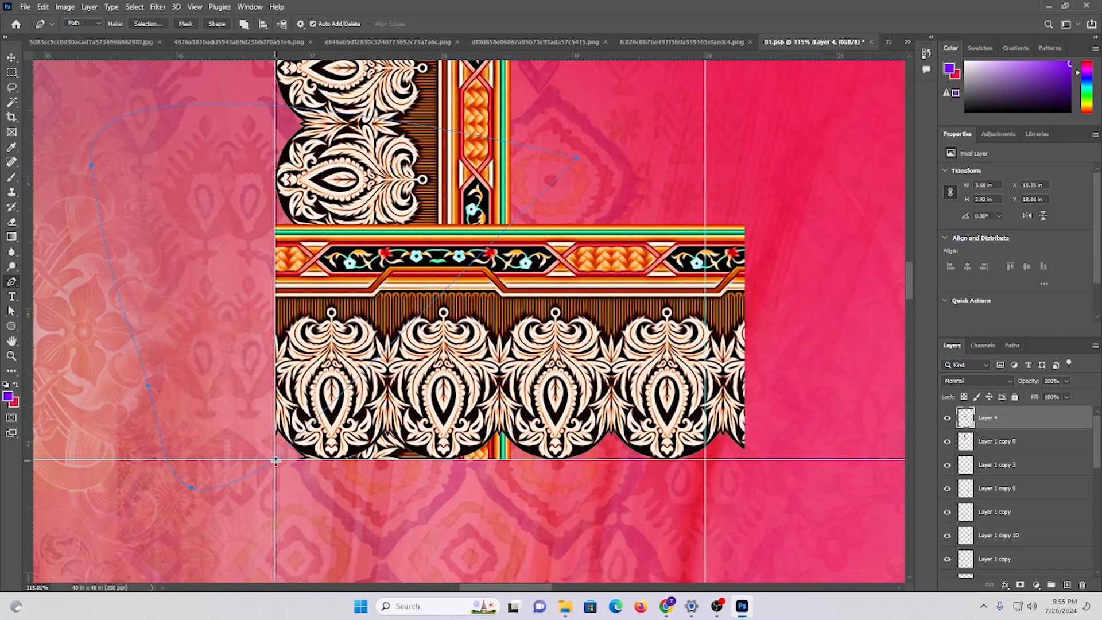
pyautogui.click(275, 461)
pyautogui.hotkey('ctrl', 'Return')
pyautogui.press('Delete')
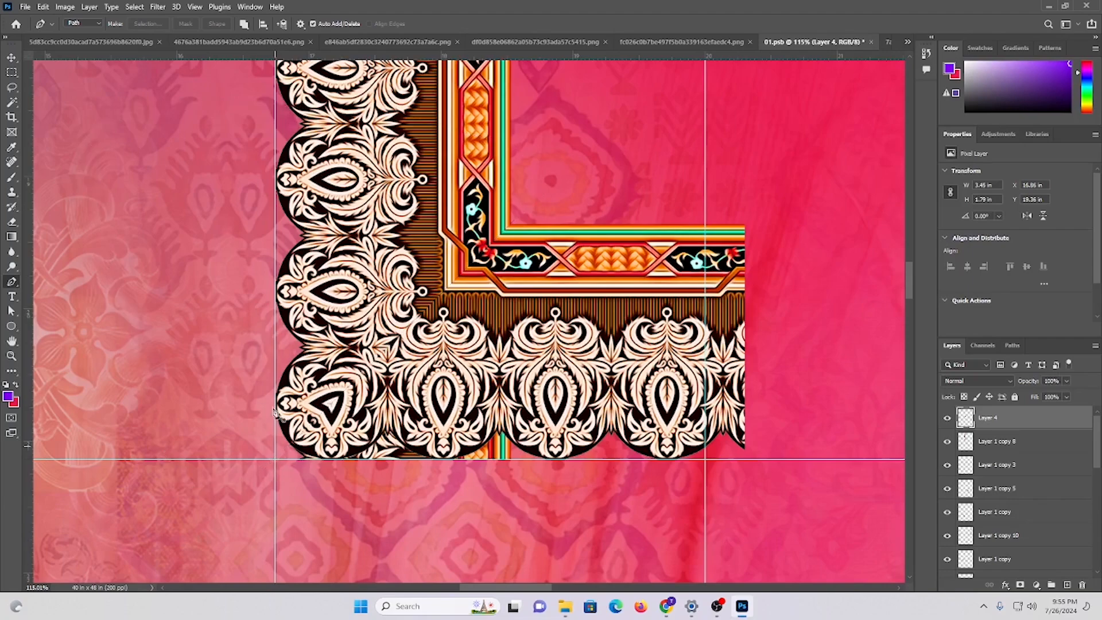
# - Outline the area below the mitre diagonal with the Pen tool and delete the vertical strip's overlapping end there, then clear the selection
pyautogui.moveTo(276, 454); pyautogui.dragTo(366, 482)
pyautogui.click(272, 520)
pyautogui.moveTo(460, 486); pyautogui.dragTo(299, 438)
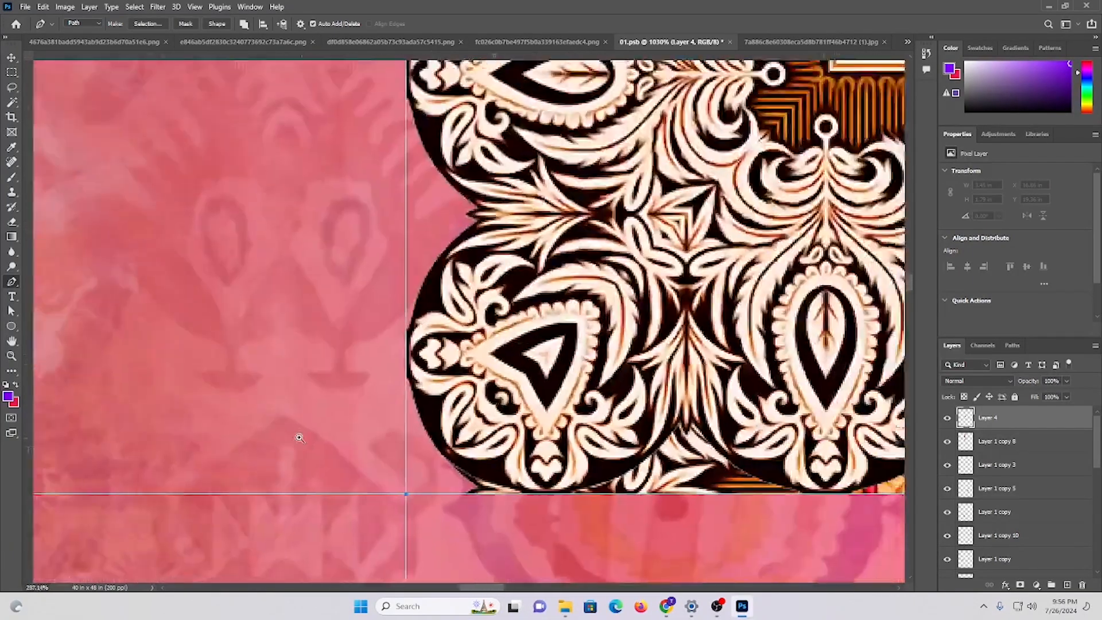
pyautogui.moveTo(514, 468); pyautogui.dragTo(422, 439)
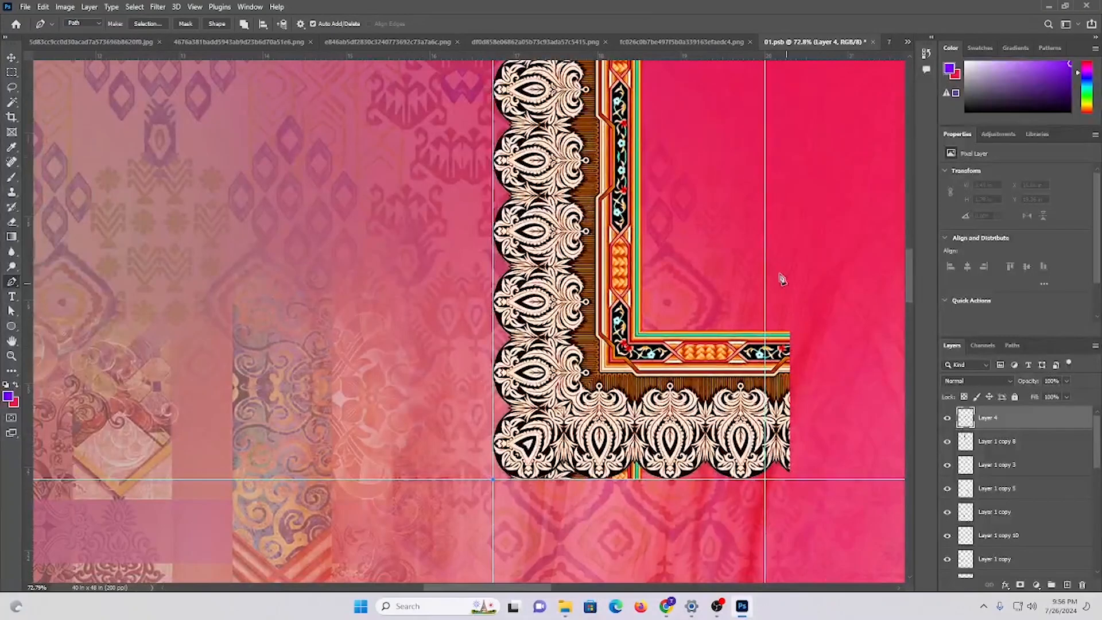
pyautogui.keyDown('shift'); pyautogui.click(758, 261); pyautogui.keyUp('shift')
pyautogui.moveTo(813, 535); pyautogui.dragTo(705, 561)
pyautogui.moveTo(570, 527); pyautogui.dragTo(515, 528)
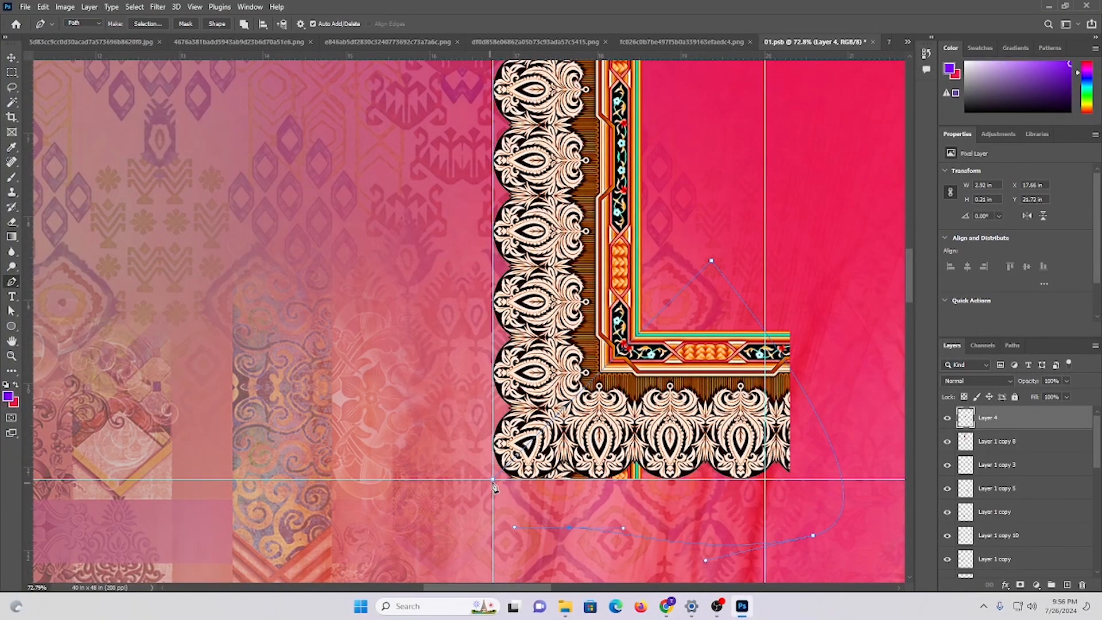
pyautogui.click(493, 480)
pyautogui.hotkey('ctrl', 'Return')
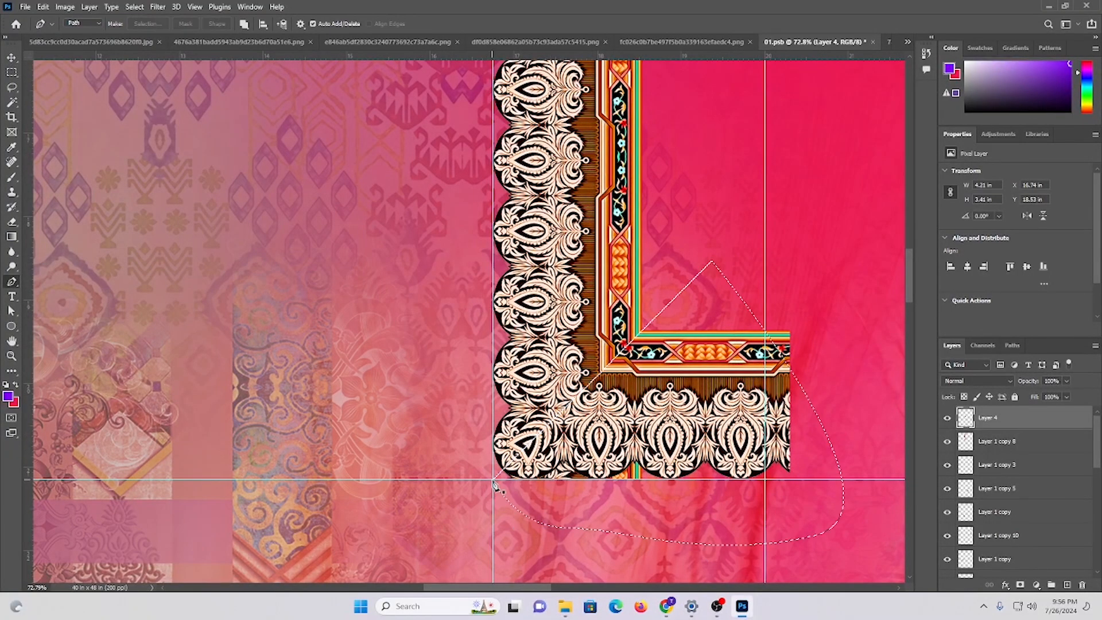
pyautogui.click(11, 58)
pyautogui.keyDown('ctrl'); pyautogui.click(591, 197); pyautogui.keyUp('ctrl')
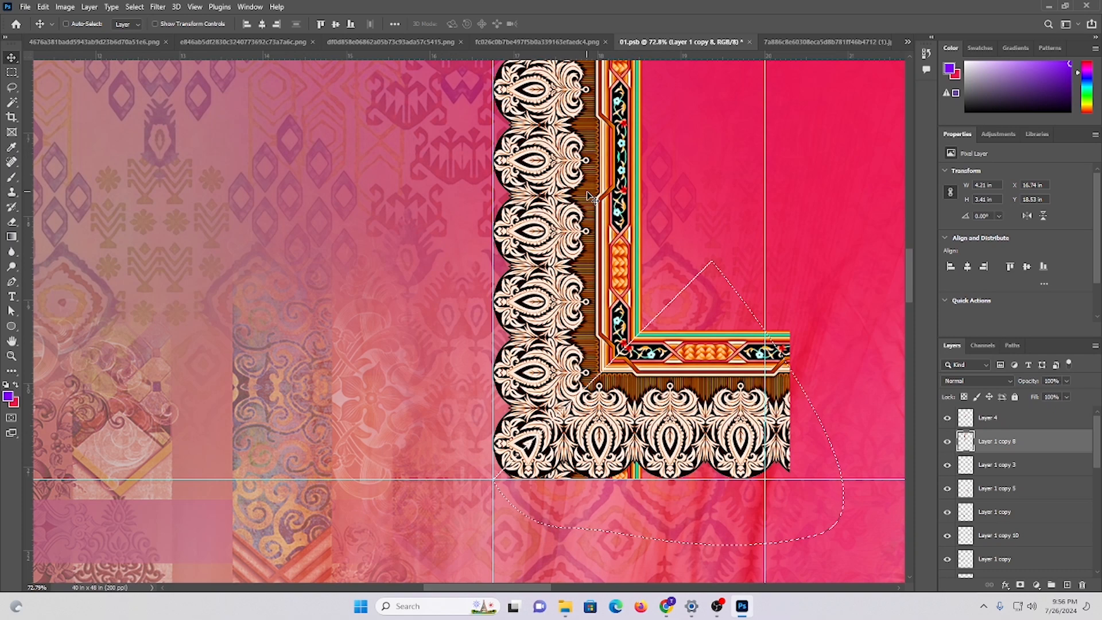
pyautogui.press('Delete')
pyautogui.hotkey('ctrl', 'd')
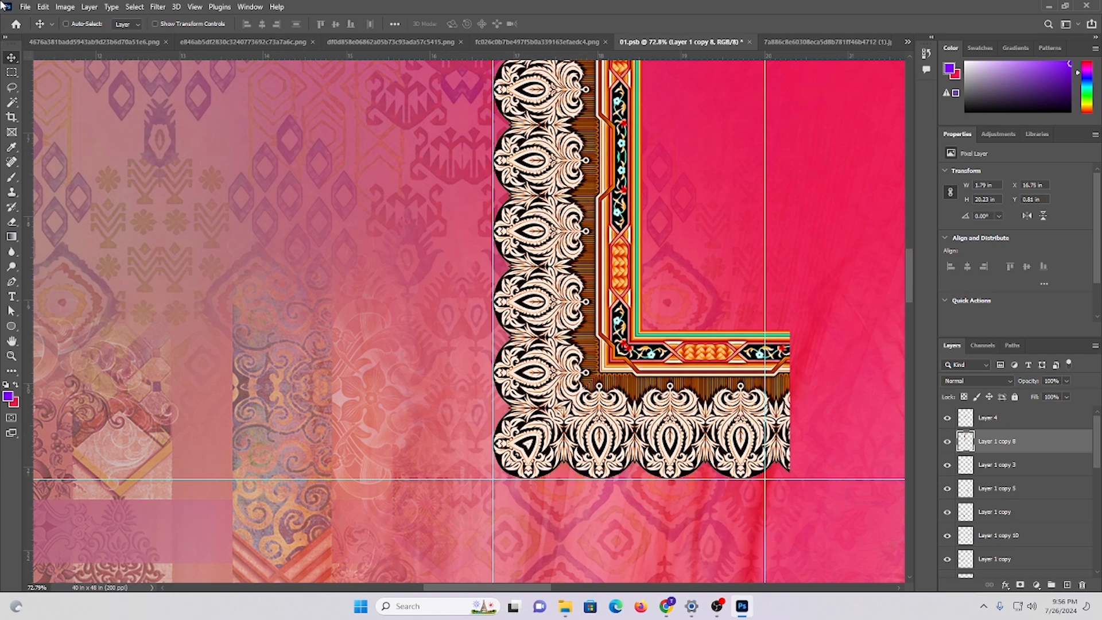
# - Merge the mitred horizontal piece and the vertical border strip into one layer
pyautogui.moveTo(662, 334); pyautogui.dragTo(484, 272)
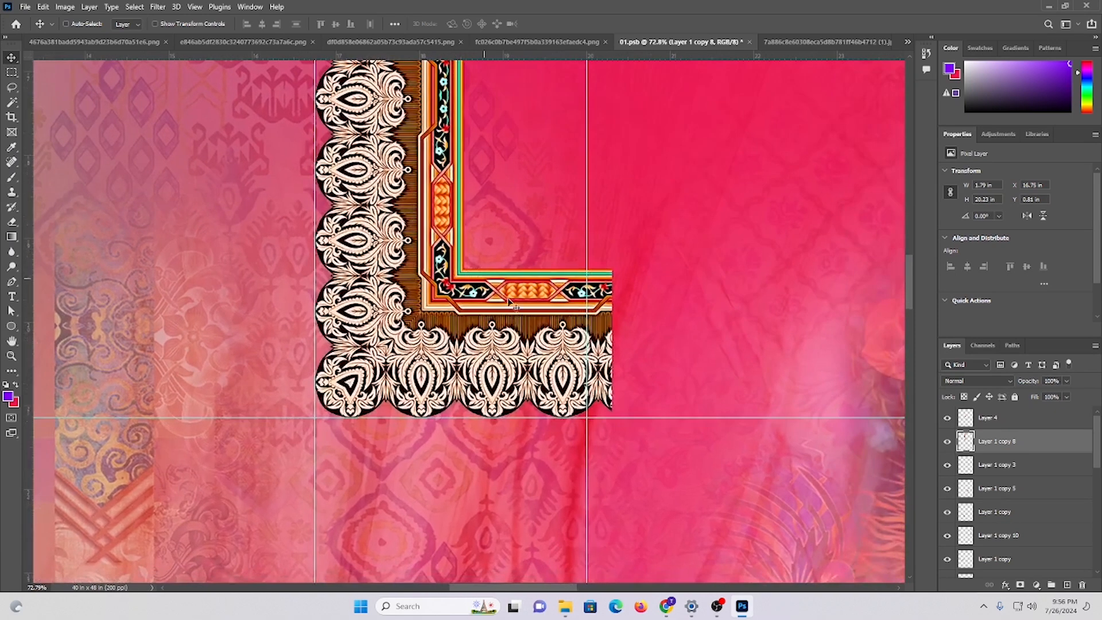
pyautogui.keyDown('ctrl'); pyautogui.click(515, 308); pyautogui.keyUp('ctrl')
pyautogui.keyDown('ctrl'); pyautogui.keyDown('shift'); pyautogui.click(404, 248); pyautogui.keyUp('shift'); pyautogui.keyUp('ctrl')
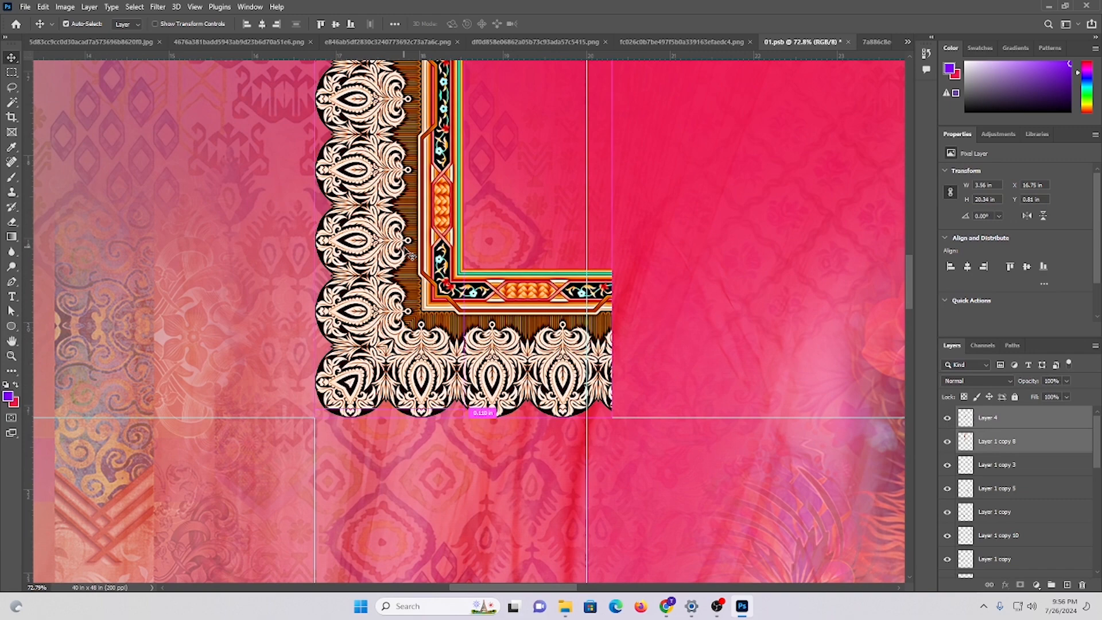
pyautogui.hotkey('ctrl', 'e')
# - Select the horizontal piece's excess beyond the vertical strip's inner edge, delete it and clear the selection
pyautogui.press('m')
pyautogui.moveTo(770, 498); pyautogui.dragTo(465, 116)
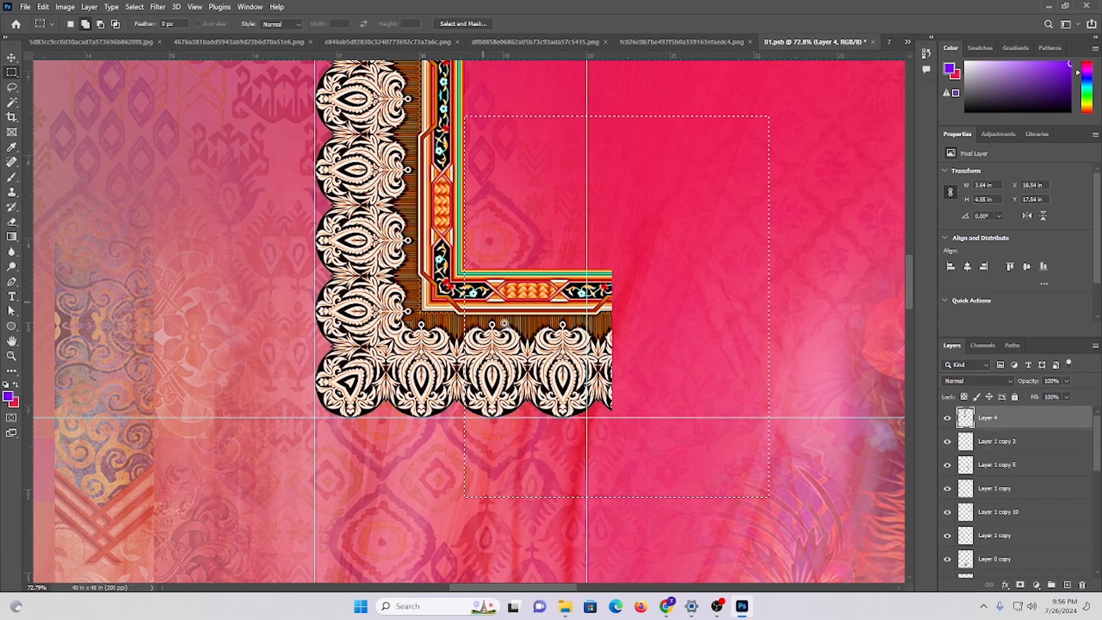
pyautogui.moveTo(609, 297)
pyautogui.mouseDown()
pyautogui.moveTo(632, 278)
pyautogui.moveTo(616, 282)
pyautogui.mouseUp()
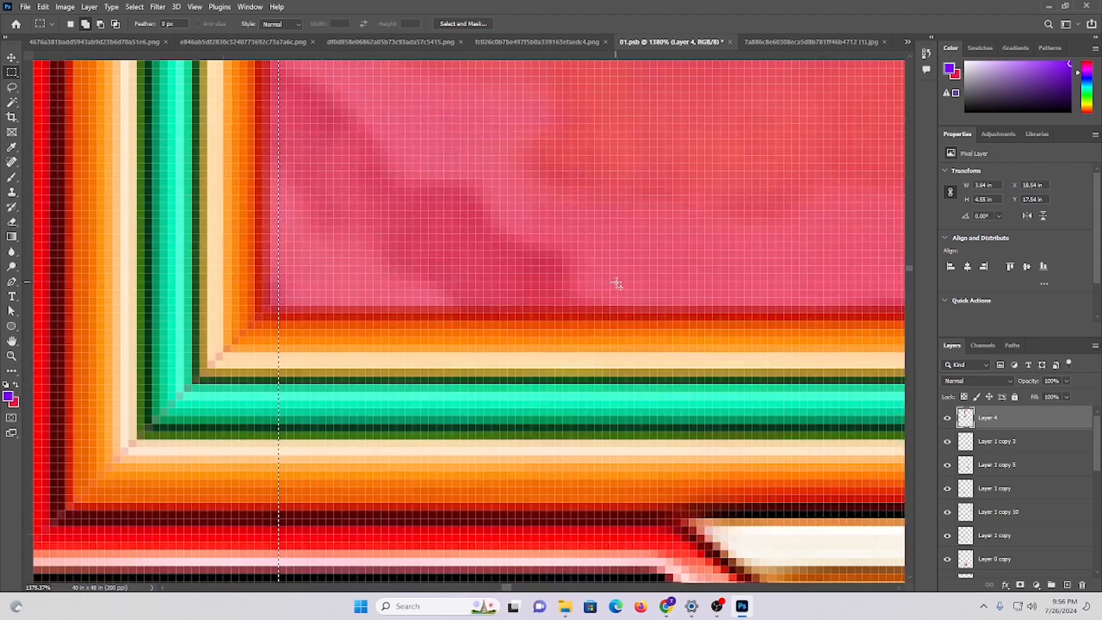
pyautogui.press('Left')
pyautogui.press('Delete')
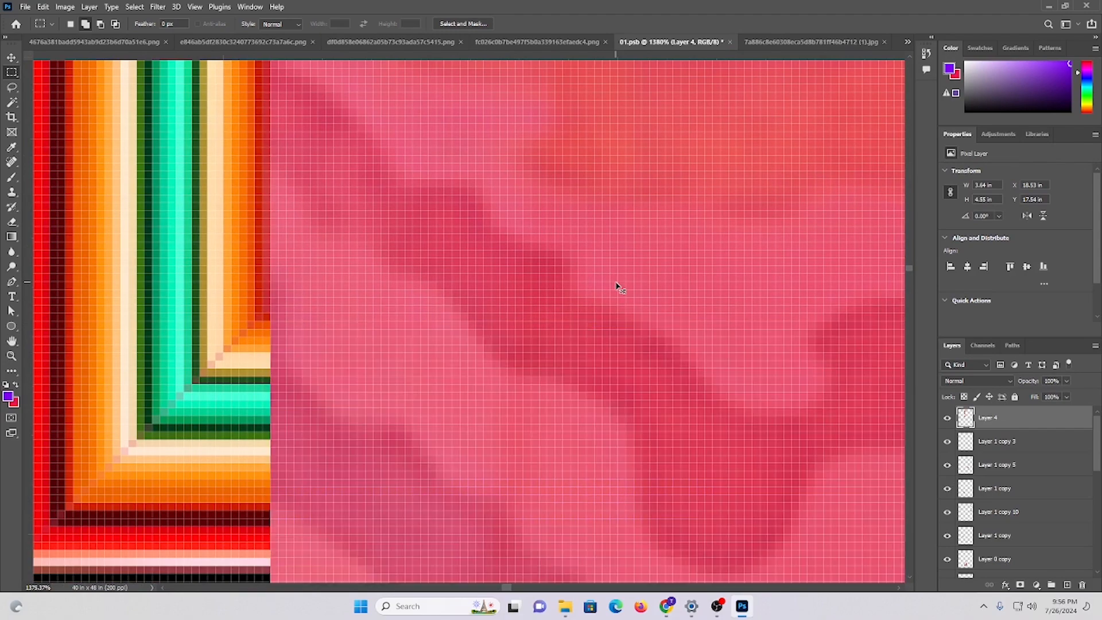
pyautogui.hotkey('ctrl', 'd')
# - Move the finished border strip so its inner edge meets the centre guide, at about X 18.22 in
pyautogui.click(12, 58)
pyautogui.moveTo(610, 315); pyautogui.dragTo(362, 264)
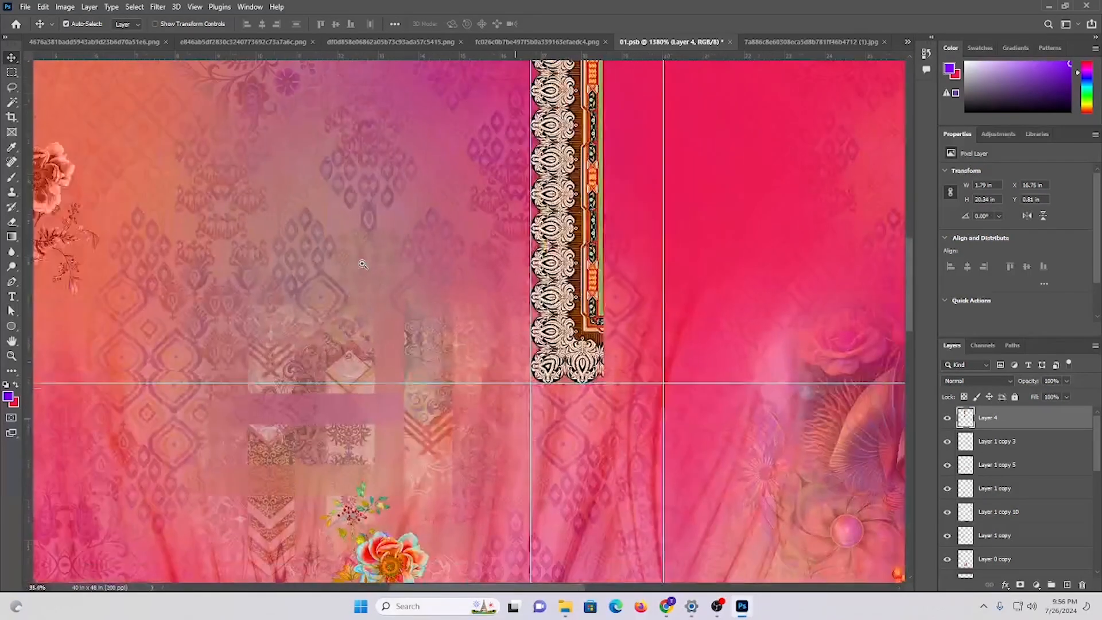
pyautogui.moveTo(659, 351); pyautogui.dragTo(694, 313)
pyautogui.moveTo(541, 279); pyautogui.dragTo(649, 267)
pyautogui.moveTo(663, 290); pyautogui.dragTo(552, 286)
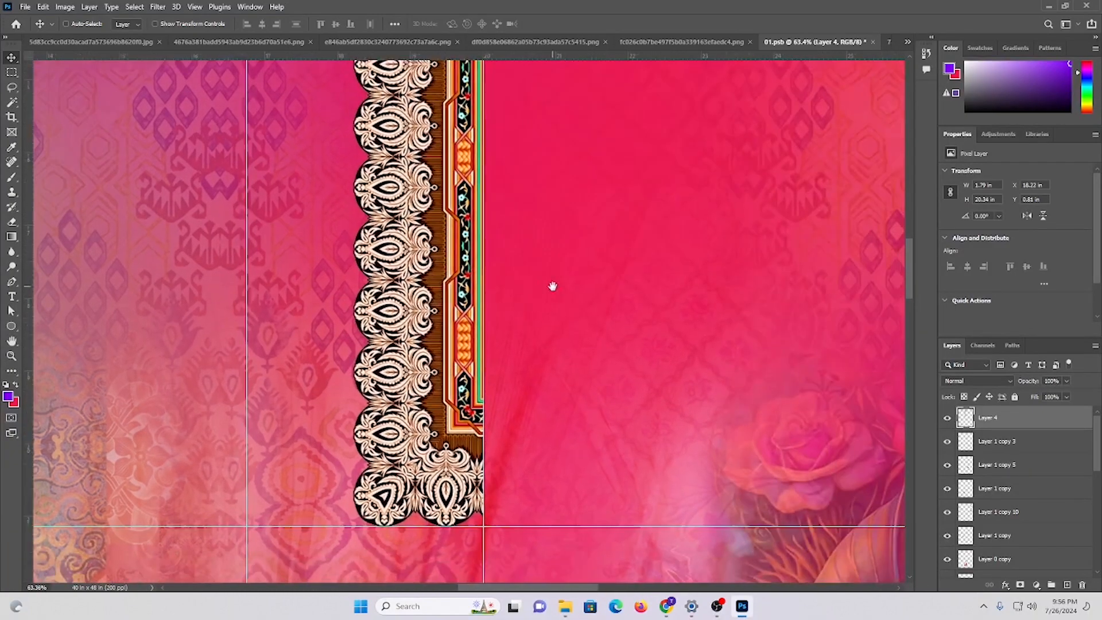
# - Duplicate the border strip to the other side of the centre guide and flip the copy horizontally
pyautogui.moveTo(410, 304); pyautogui.dragTo(573, 277)
pyautogui.hotkey('ctrl', 't')
pyautogui.rightClick(573, 278)
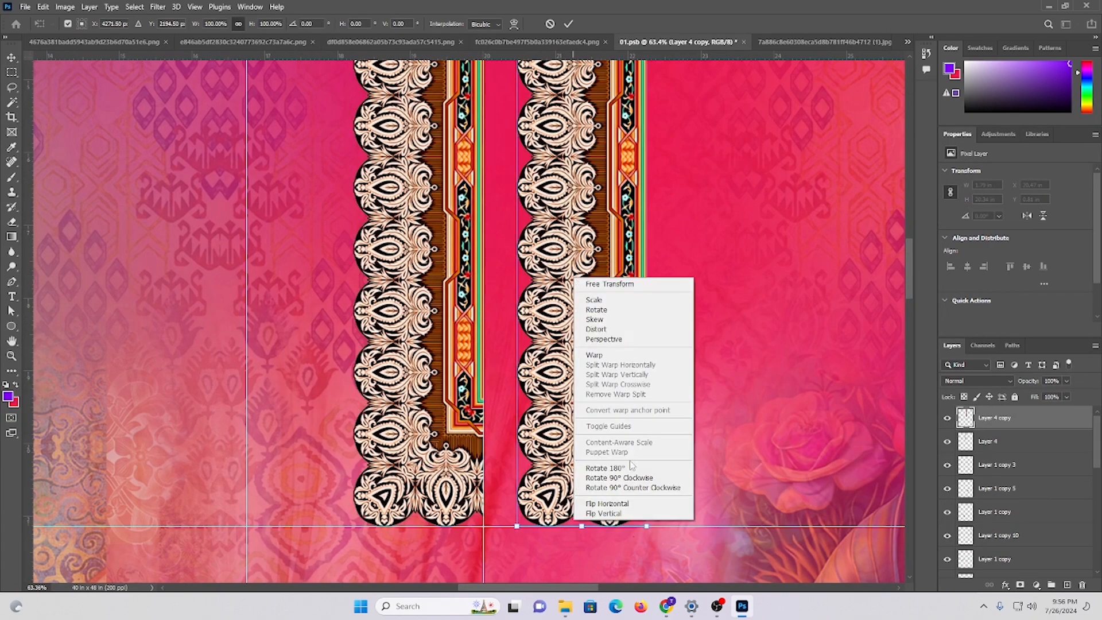
pyautogui.click(607, 503)
pyautogui.press('Return')
pyautogui.scroll(-1, 527, 302)
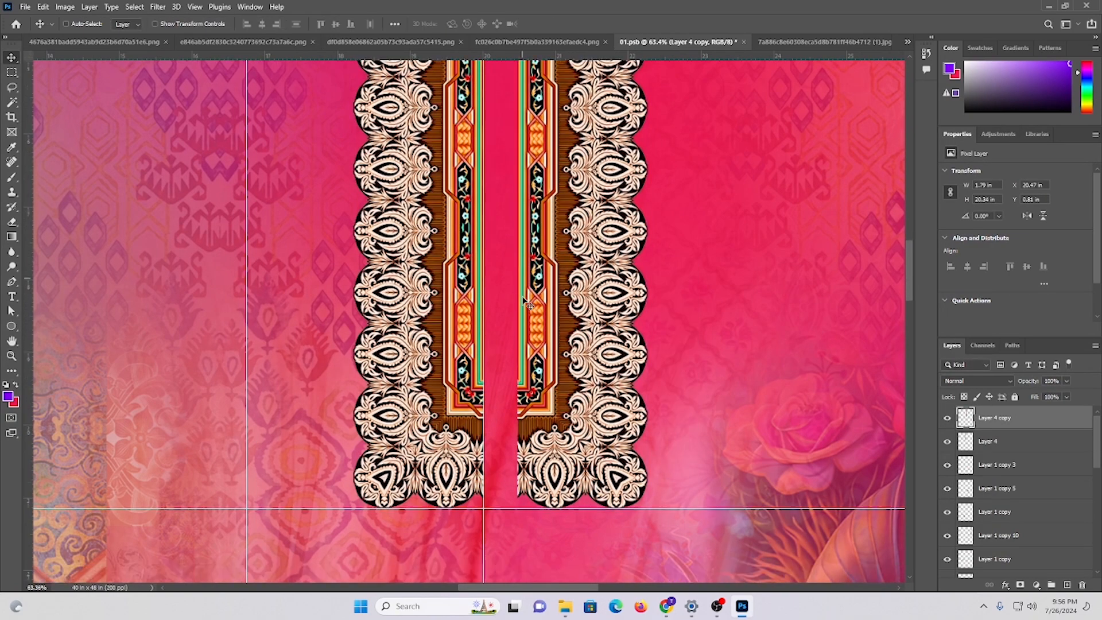
# - Snap the mirrored strip against the centre guide at X 20 in and merge it with the original half
pyautogui.scroll(-2, 527, 303)
pyautogui.moveTo(619, 338); pyautogui.dragTo(511, 301)
pyautogui.moveTo(484, 297); pyautogui.dragTo(484, 297)
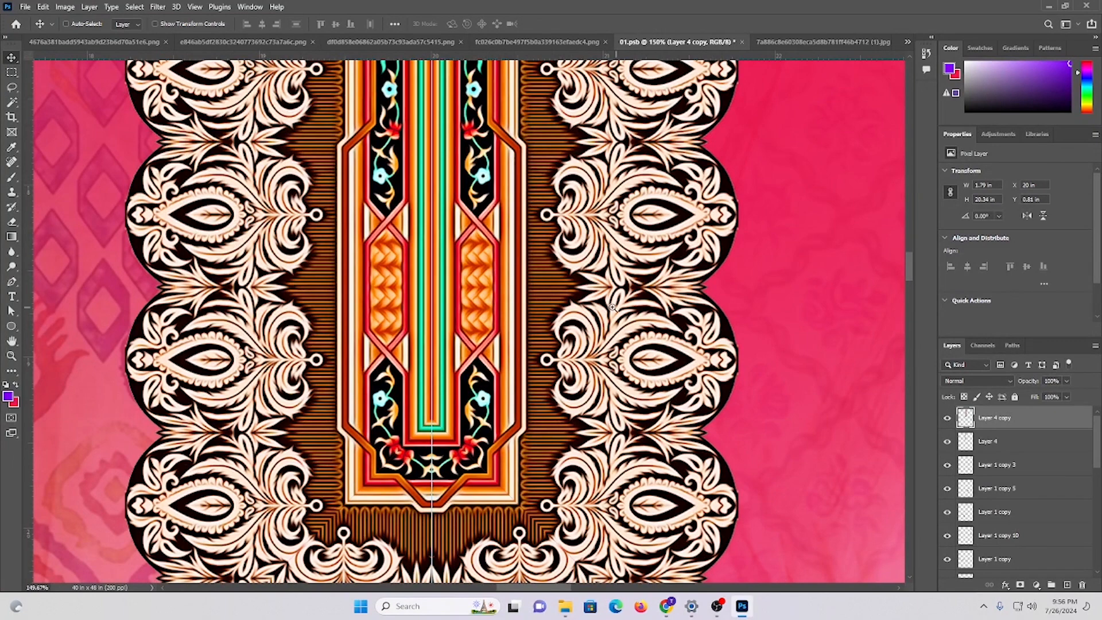
pyautogui.moveTo(614, 306); pyautogui.dragTo(467, 280)
pyautogui.keyDown('ctrl'); pyautogui.keyDown('shift'); pyautogui.click(569, 253); pyautogui.keyUp('shift'); pyautogui.keyUp('ctrl')
pyautogui.hotkey('ctrl', 'e')
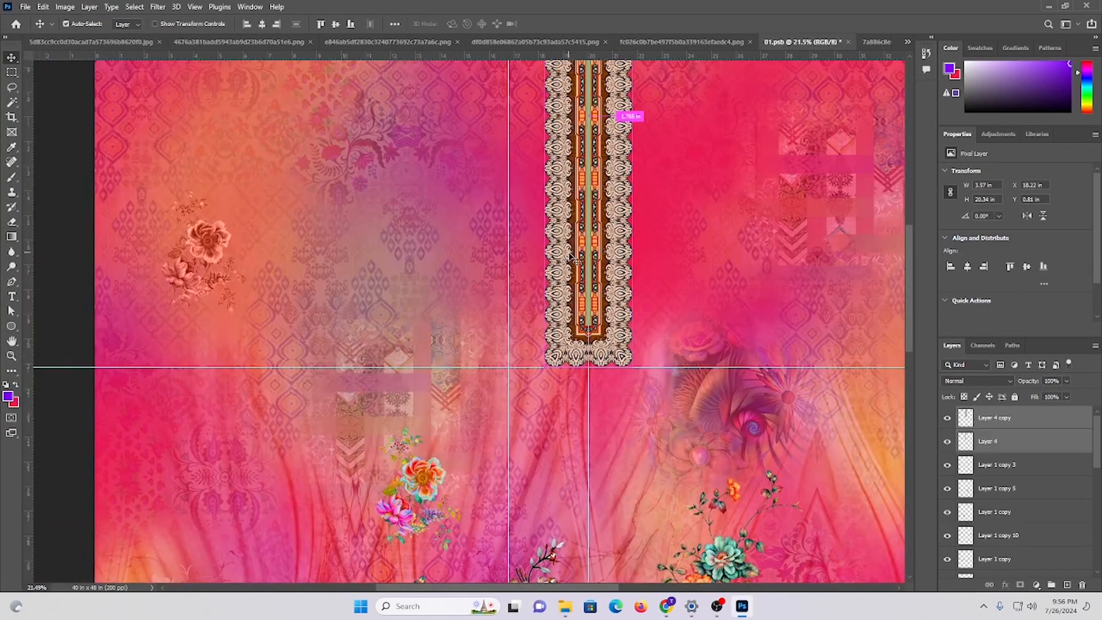
# - Move the merged lace placket up along the centre guide until it meets the canvas's upper edge, at about Y 0 in
pyautogui.hotkey('ctrl', '0')
pyautogui.scroll(4, 571, 260)
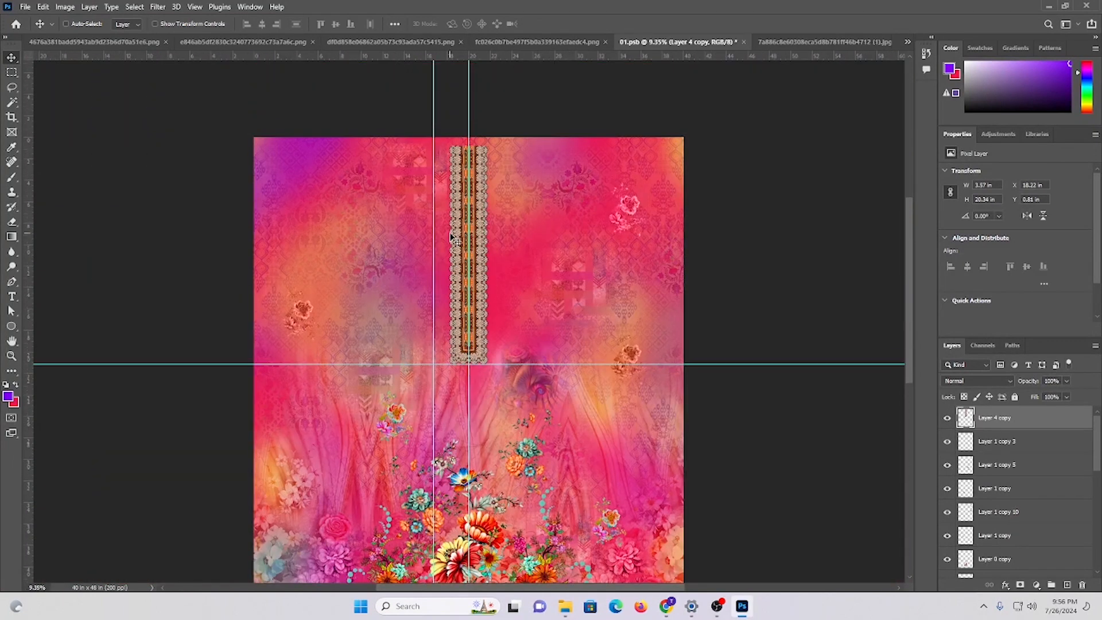
pyautogui.scroll(5, 588, 278)
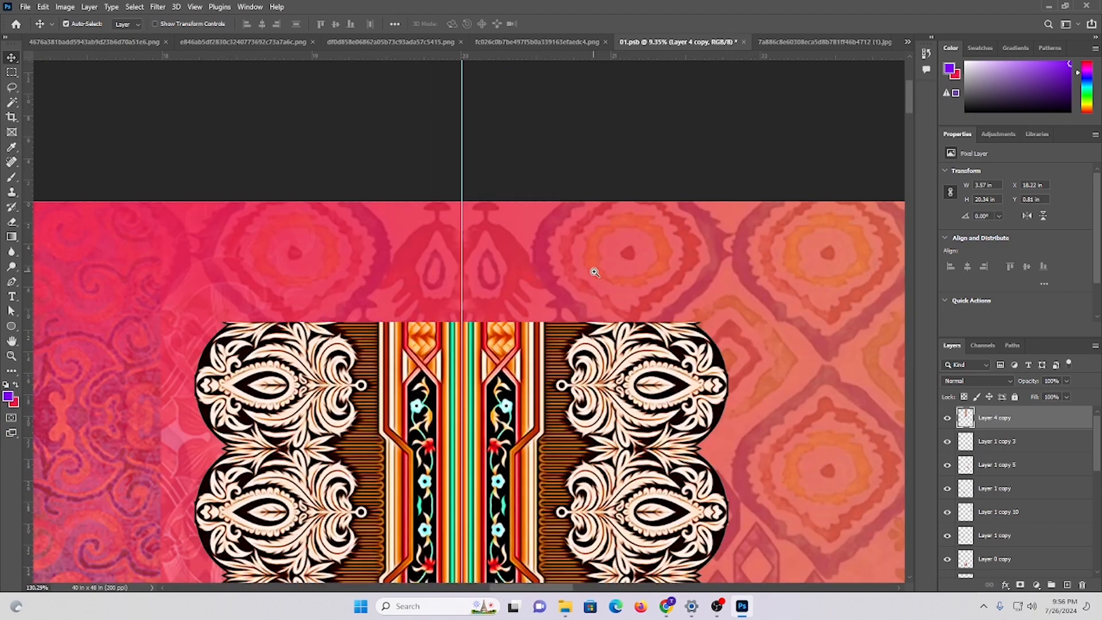
pyautogui.moveTo(531, 333); pyautogui.dragTo(531, 270)
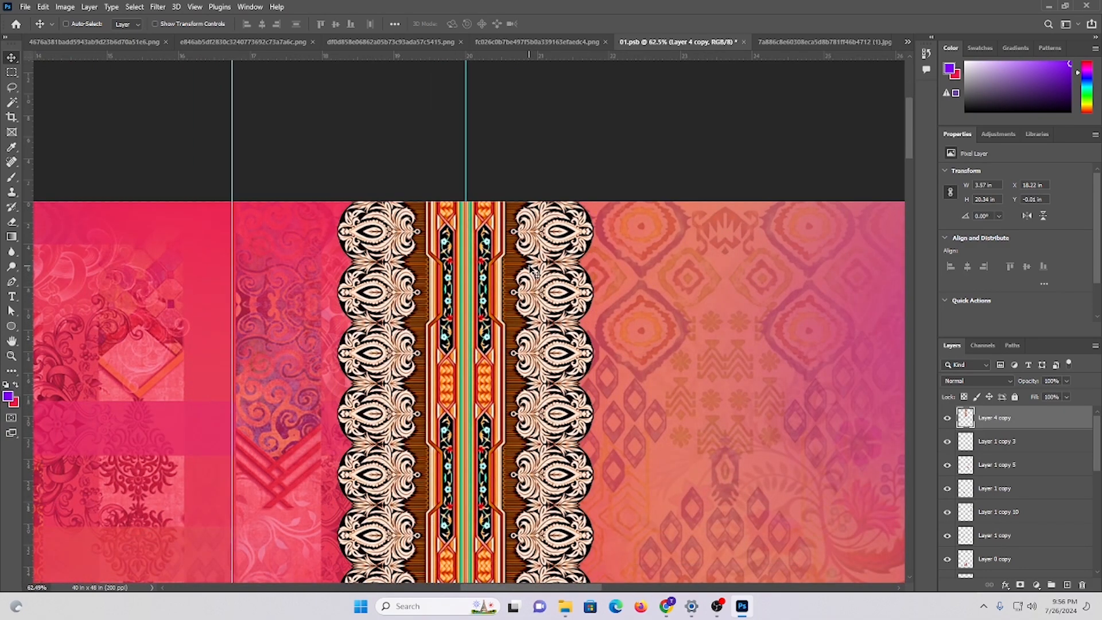
# - Mark out a 17.64 in depth from the canvas's upper edge with a rectangular selection, align the horizontal guide to it and deselect
pyautogui.scroll(-8, 432, 228)
pyautogui.scroll(-5, 432, 229)
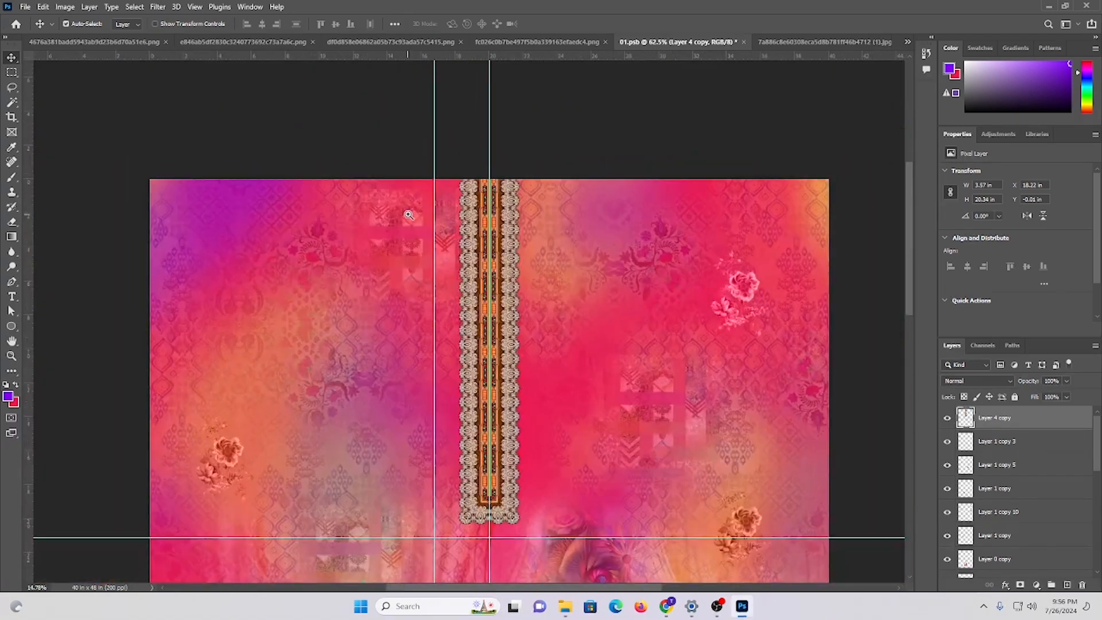
pyautogui.scroll(-3, 516, 317)
pyautogui.scroll(-2, 516, 317)
pyautogui.scroll(1, 516, 317)
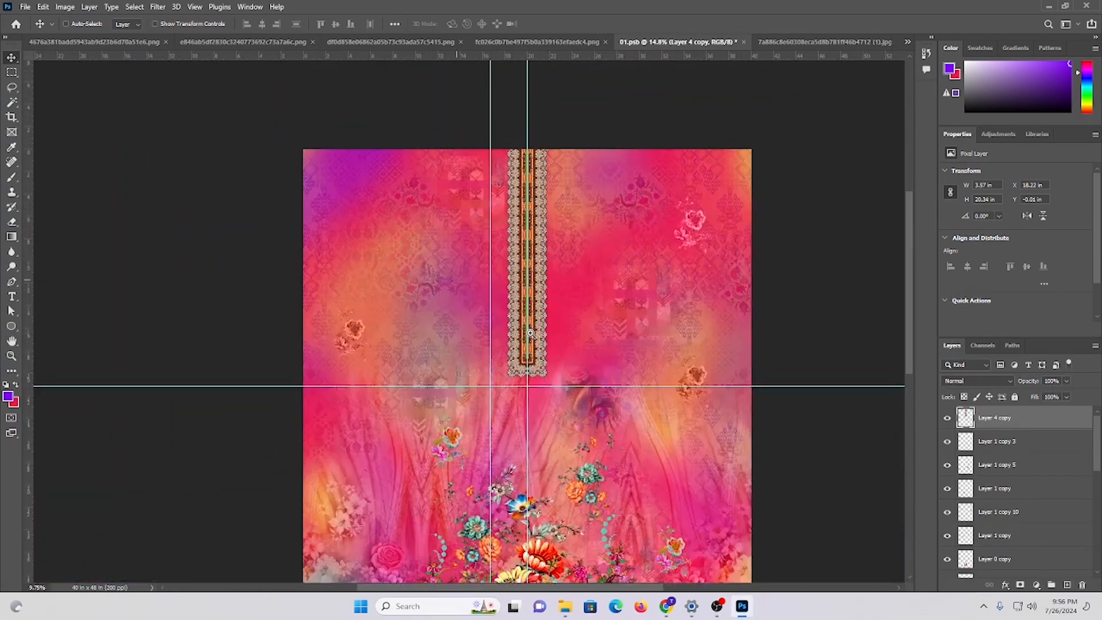
pyautogui.press('m')
pyautogui.moveTo(486, 156); pyautogui.dragTo(587, 346)
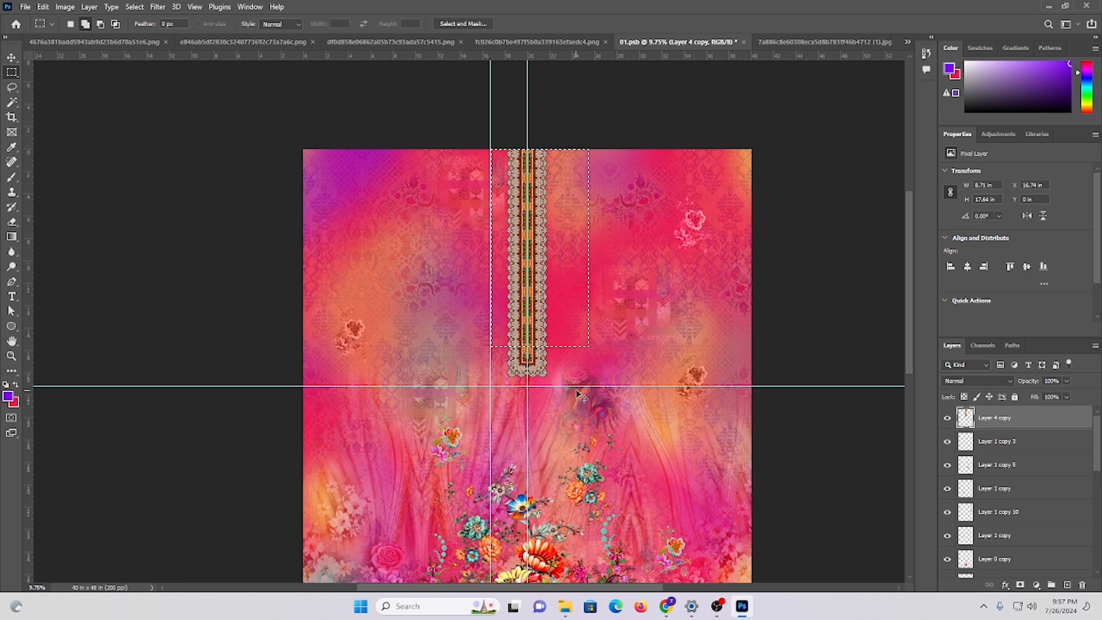
pyautogui.moveTo(574, 386); pyautogui.dragTo(583, 347)
pyautogui.press('v')
pyautogui.hotkey('ctrl', 'd')
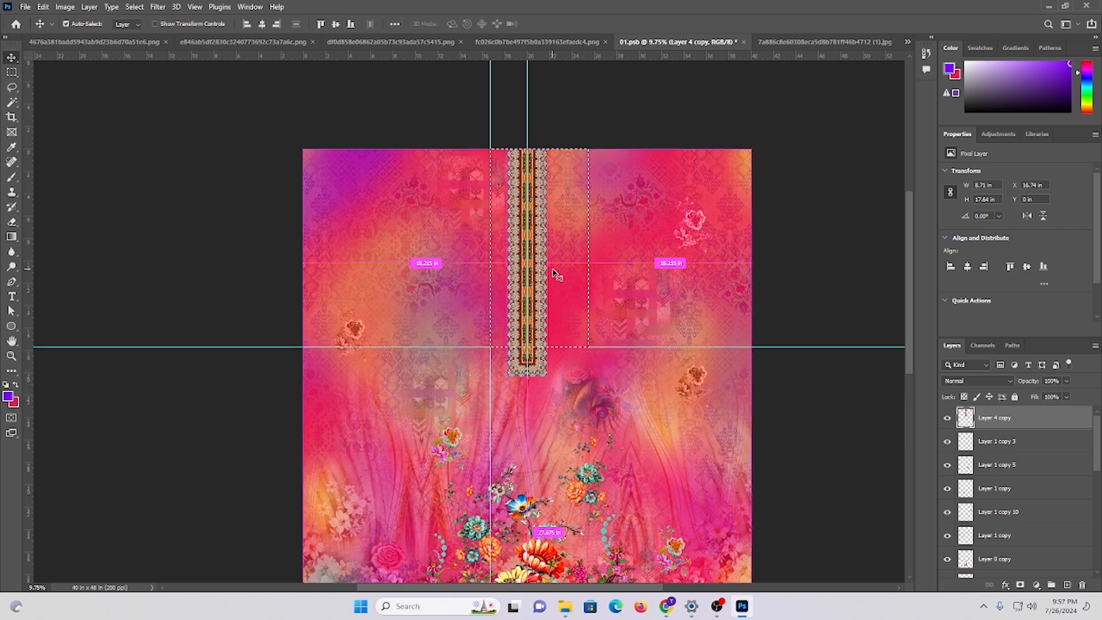
# - Move the lace placket up so its lower end rests on the horizontal guide, at about Y -2.67 in
pyautogui.scroll(2, 529, 355)
pyautogui.scroll(-4, 479, 322)
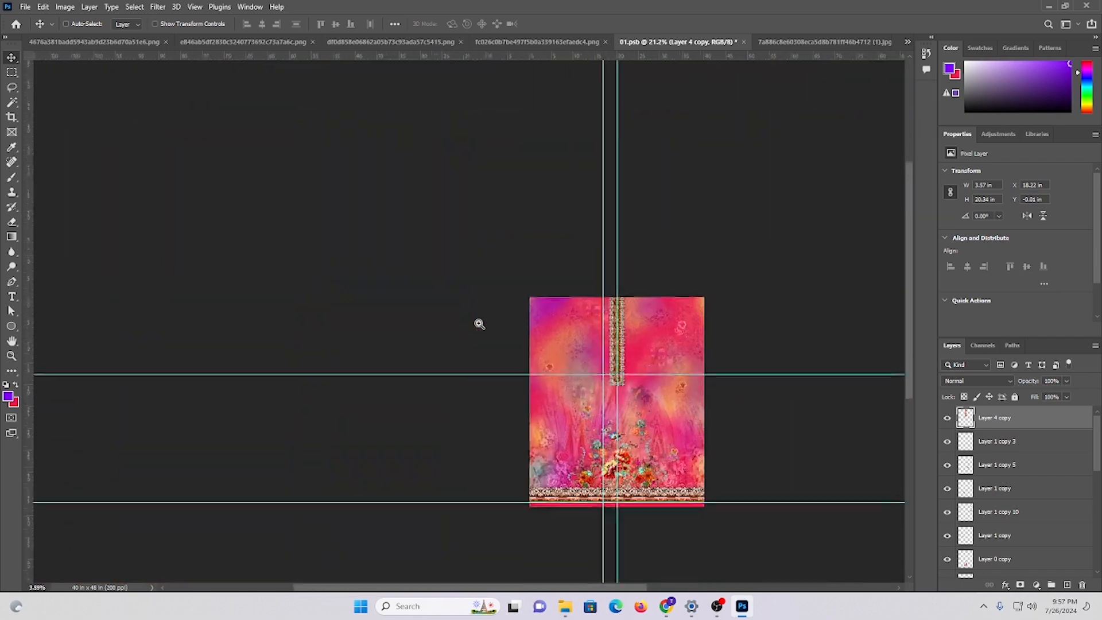
pyautogui.scroll(5, 556, 351)
pyautogui.moveTo(537, 307); pyautogui.dragTo(531, 225)
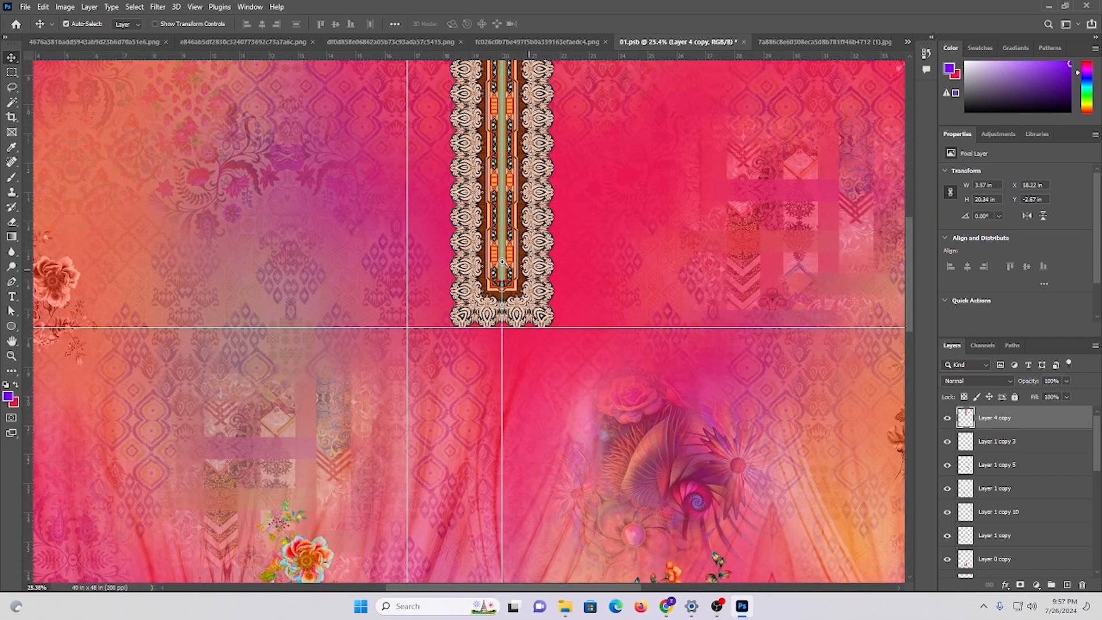
# - Remove the extra vertical guide beside the placket and hide the remaining guides
pyautogui.scroll(-5, 556, 296)
pyautogui.scroll(2, 591, 346)
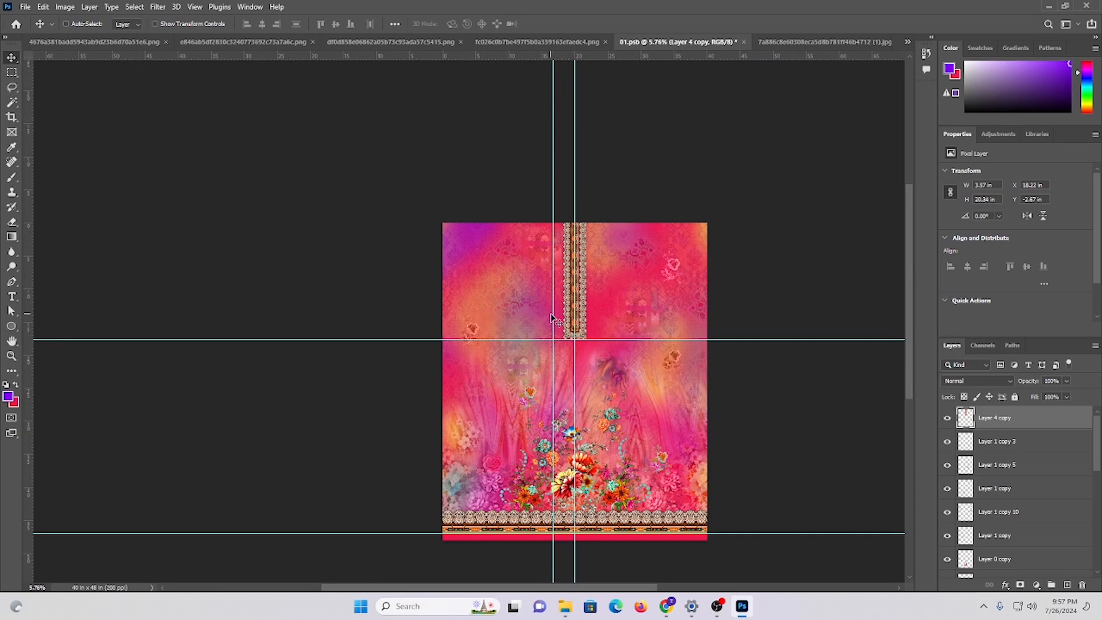
pyautogui.moveTo(554, 316); pyautogui.dragTo(26, 233)
pyautogui.scroll(-1, 683, 309)
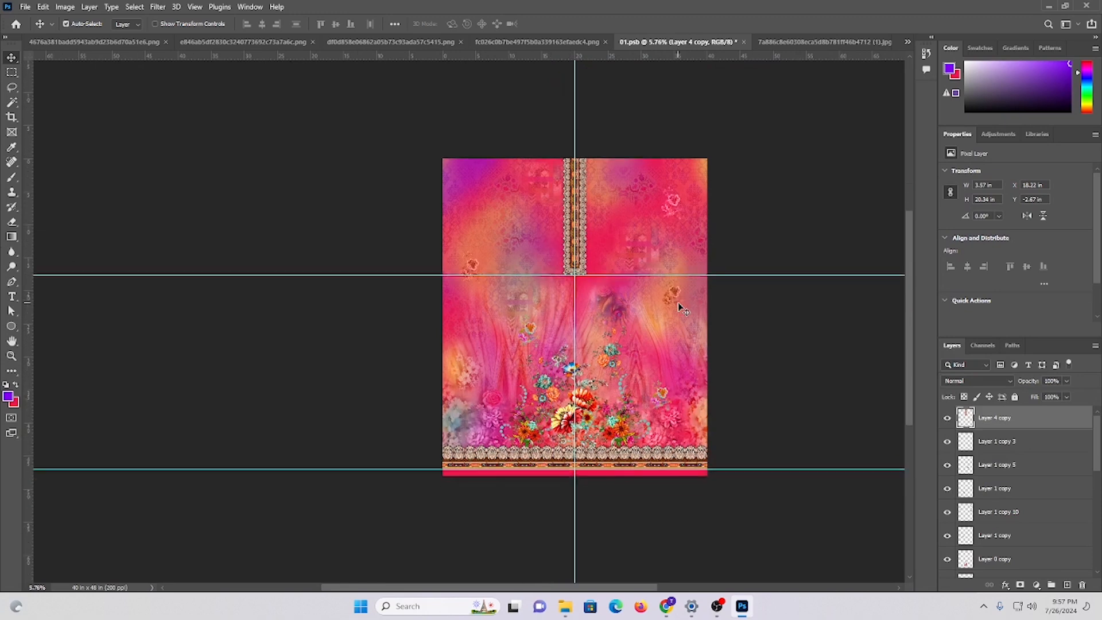
pyautogui.scroll(2, 684, 309)
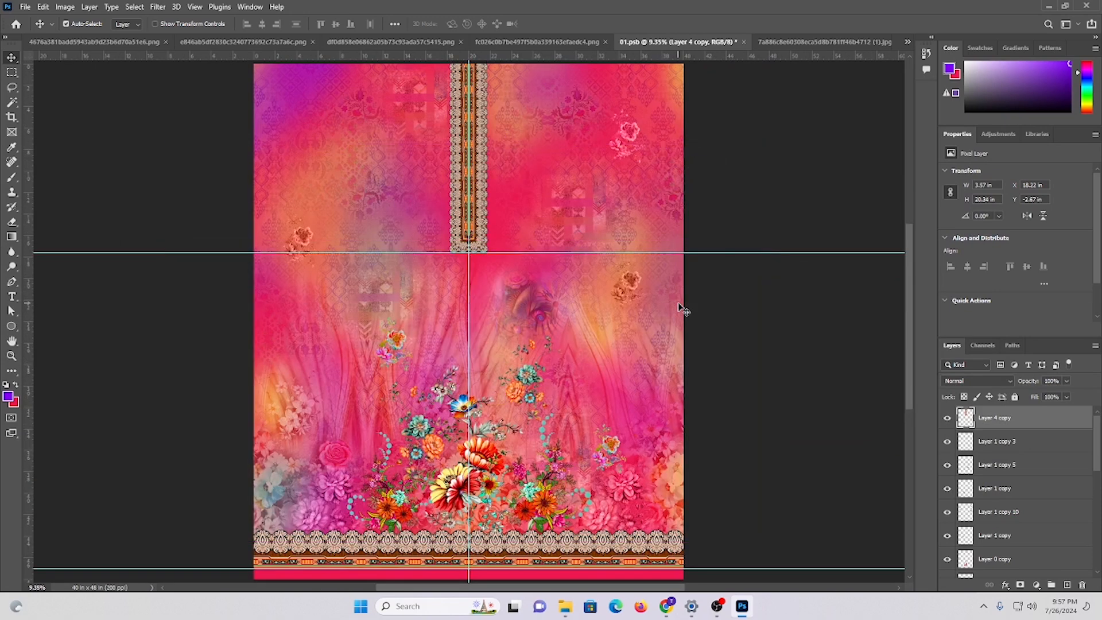
pyautogui.hotkey('ctrl', 'h')
# - Select the brightly coloured flower clusters and sprays above the lace border and group their layers
pyautogui.scroll(-3, 512, 307)
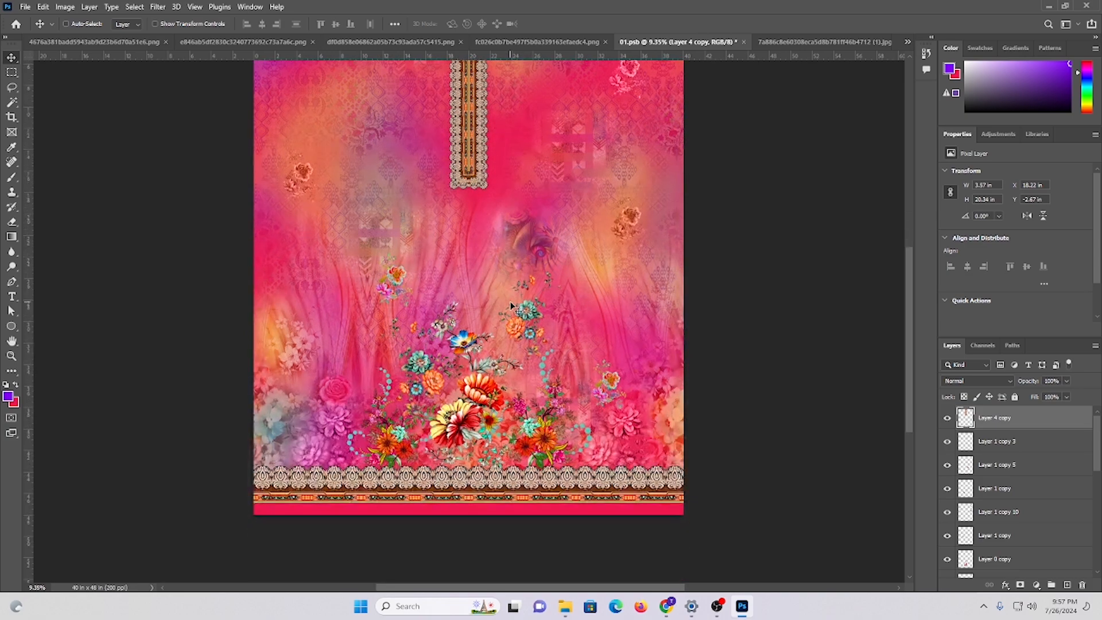
pyautogui.moveTo(558, 368); pyautogui.dragTo(494, 327)
pyautogui.scroll(3, 494, 327)
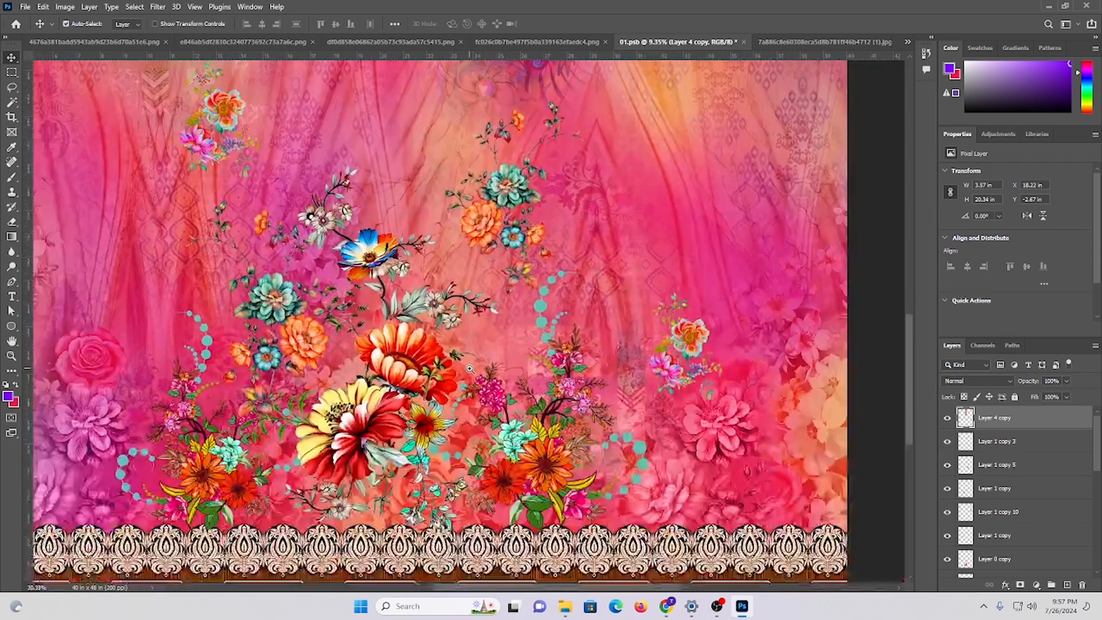
pyautogui.keyDown('ctrl'); pyautogui.click(555, 468); pyautogui.keyUp('ctrl')
pyautogui.keyDown('ctrl'); pyautogui.keyDown('shift'); pyautogui.click(405, 377); pyautogui.keyUp('shift'); pyautogui.keyUp('ctrl')
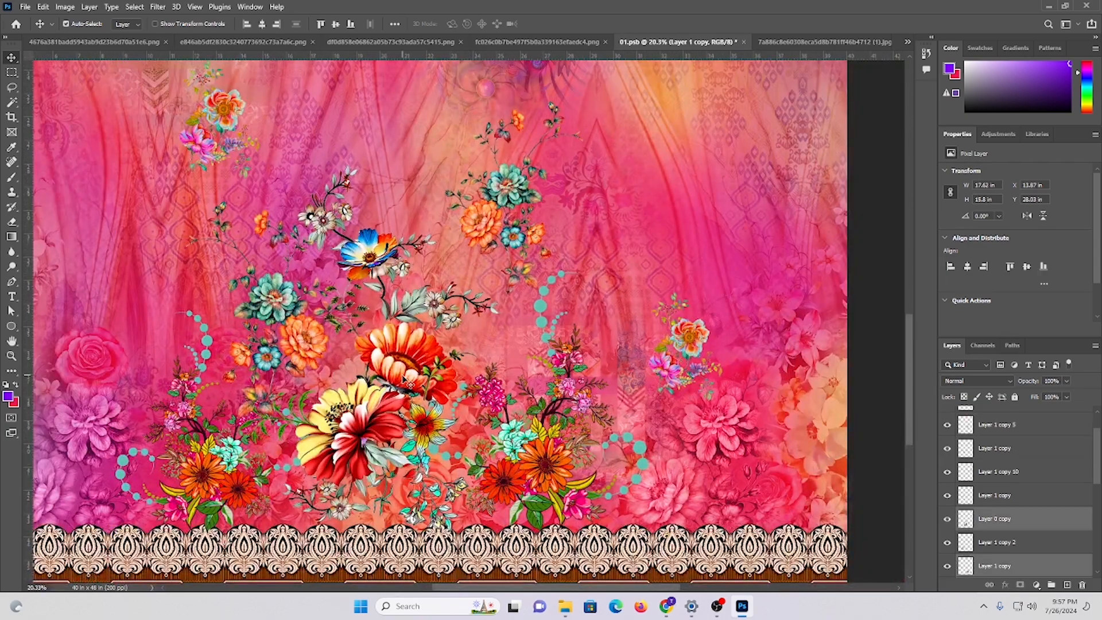
pyautogui.keyDown('ctrl'); pyautogui.keyDown('shift'); pyautogui.click(210, 466); pyautogui.keyUp('shift'); pyautogui.keyUp('ctrl')
pyautogui.keyDown('ctrl'); pyautogui.keyDown('shift'); pyautogui.click(352, 345); pyautogui.keyUp('shift'); pyautogui.keyUp('ctrl')
pyautogui.keyDown('ctrl'); pyautogui.keyDown('shift'); pyautogui.click(328, 240); pyautogui.keyUp('shift'); pyautogui.keyUp('ctrl')
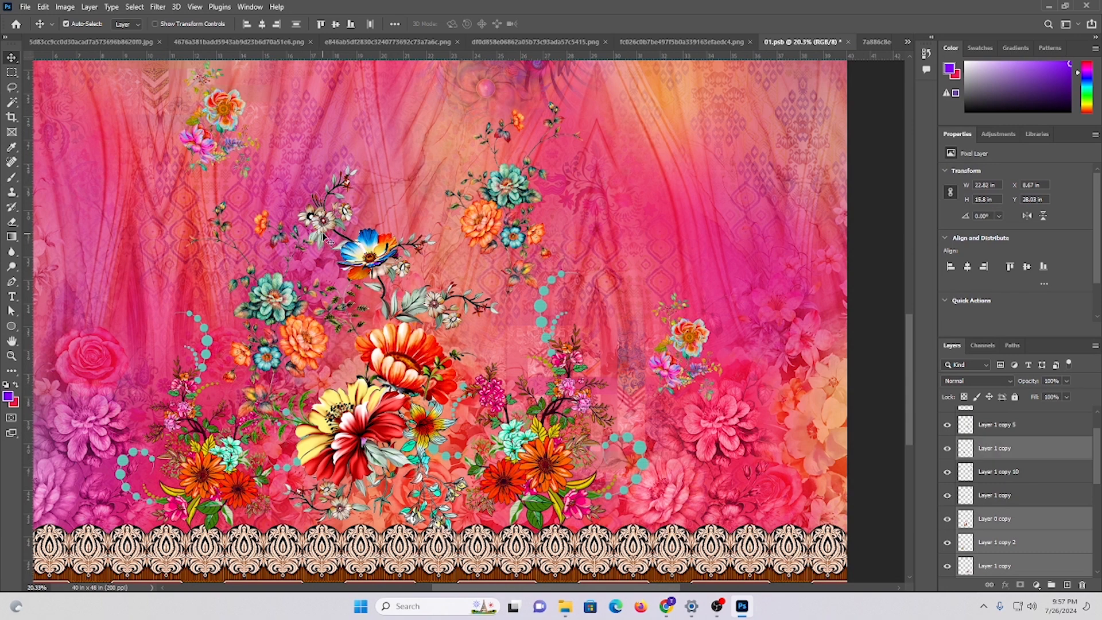
pyautogui.keyDown('ctrl'); pyautogui.keyDown('shift'); pyautogui.click(513, 186); pyautogui.keyUp('shift'); pyautogui.keyUp('ctrl')
pyautogui.keyDown('ctrl'); pyautogui.keyDown('shift'); pyautogui.click(237, 123); pyautogui.keyUp('shift'); pyautogui.keyUp('ctrl')
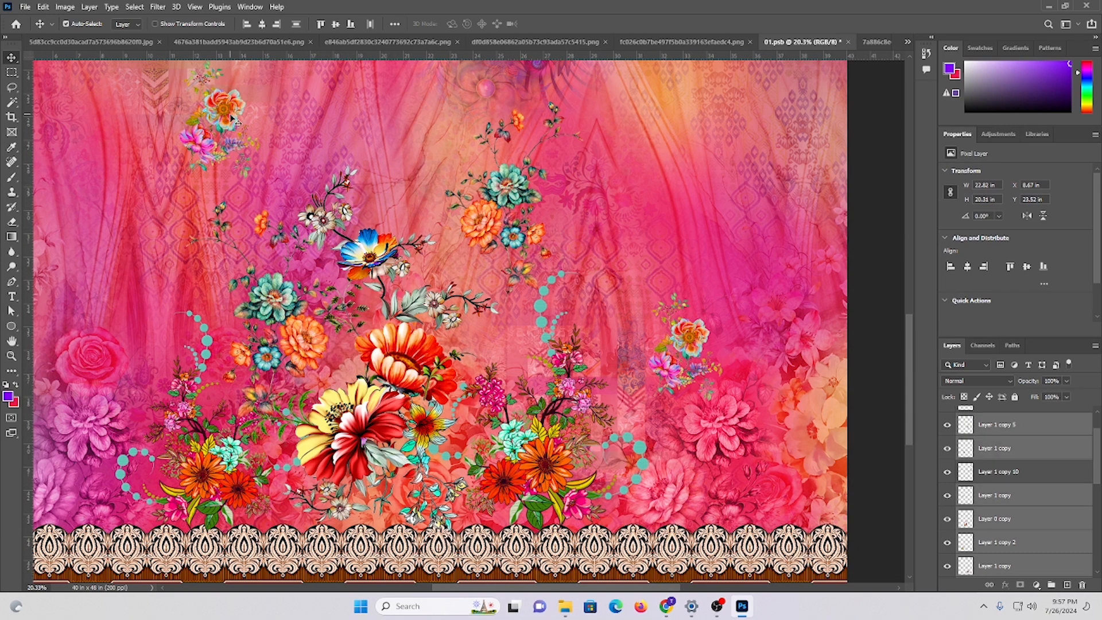
pyautogui.scroll(1, 656, 254)
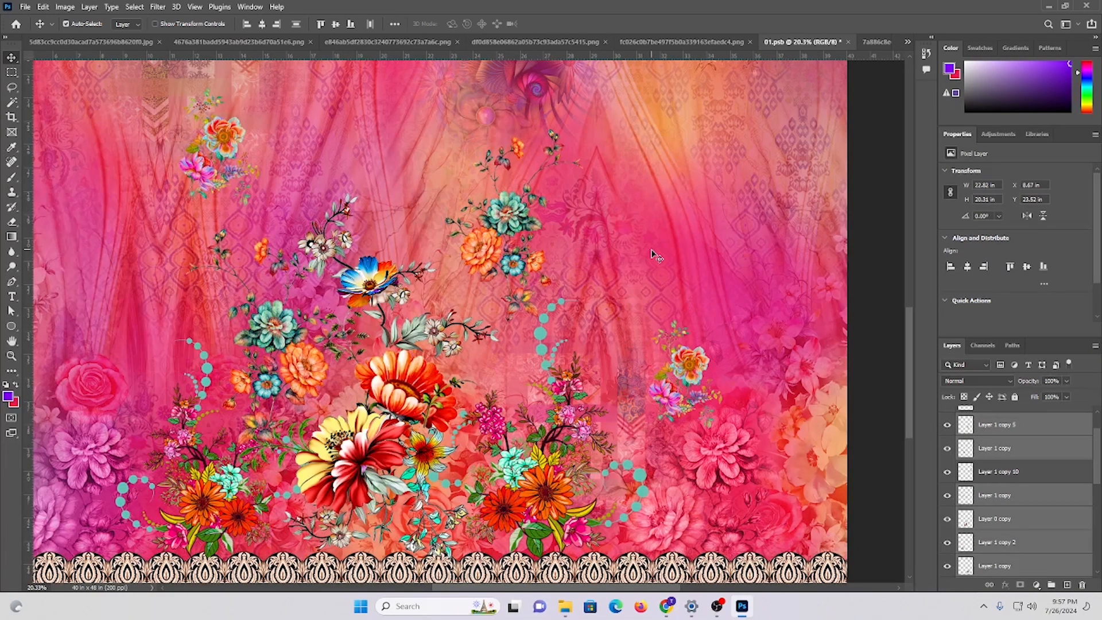
pyautogui.hotkey('ctrl', 'g')
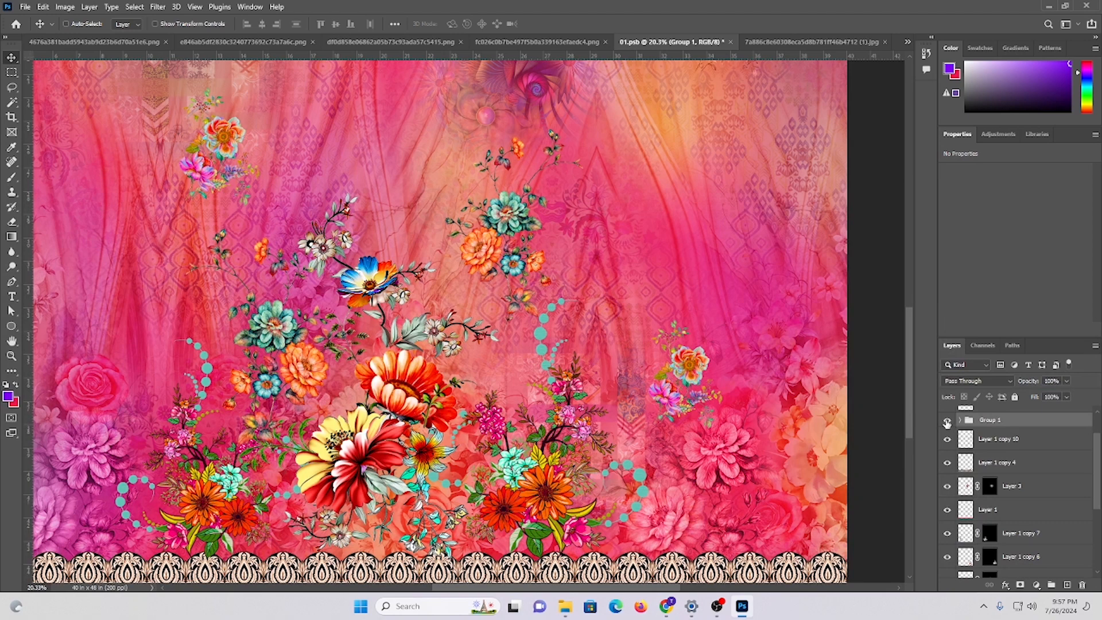
# - Add the remaining small orange-and-pink flower spray to the flower group and check the group's contents by toggling its visibility
pyautogui.click(948, 423)
pyautogui.click(947, 424)
pyautogui.keyDown('ctrl'); pyautogui.click(692, 368); pyautogui.keyUp('ctrl')
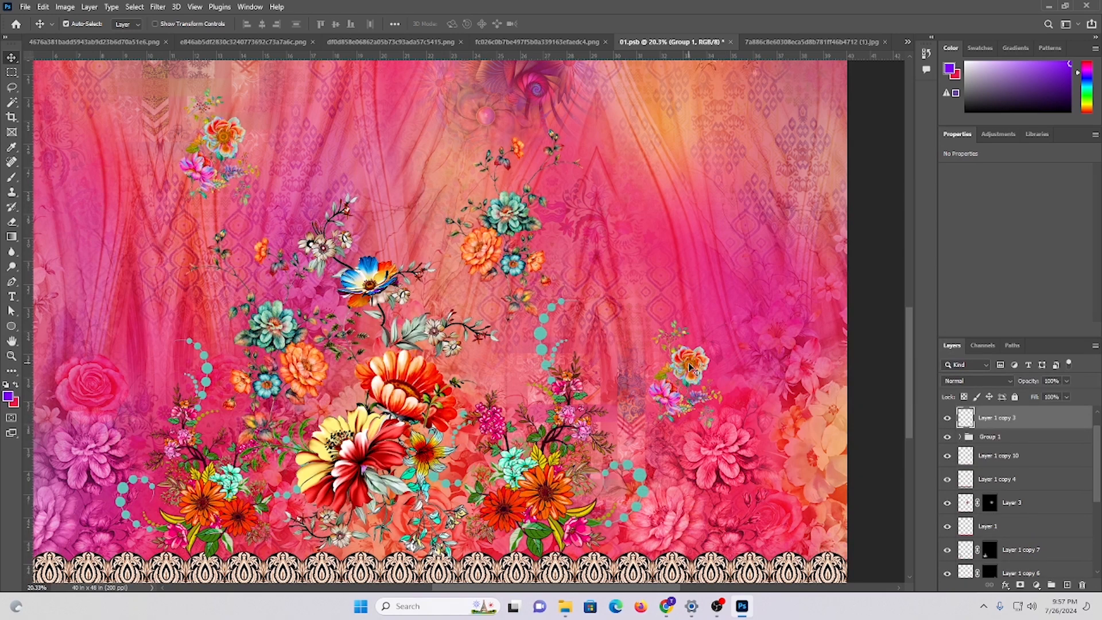
pyautogui.moveTo(1007, 419); pyautogui.dragTo(1002, 438)
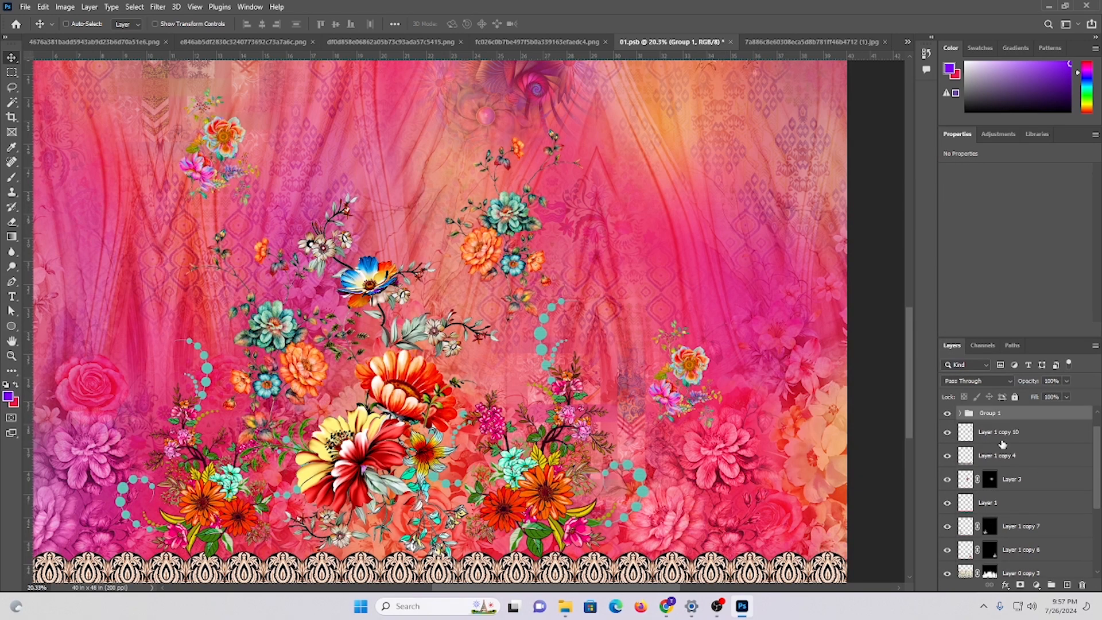
pyautogui.click(949, 415)
pyautogui.click(949, 415)
# - Add a Multiply drop shadow to the flower group and set its colour to dark maroon #440012
pyautogui.scroll(-3, 453, 274)
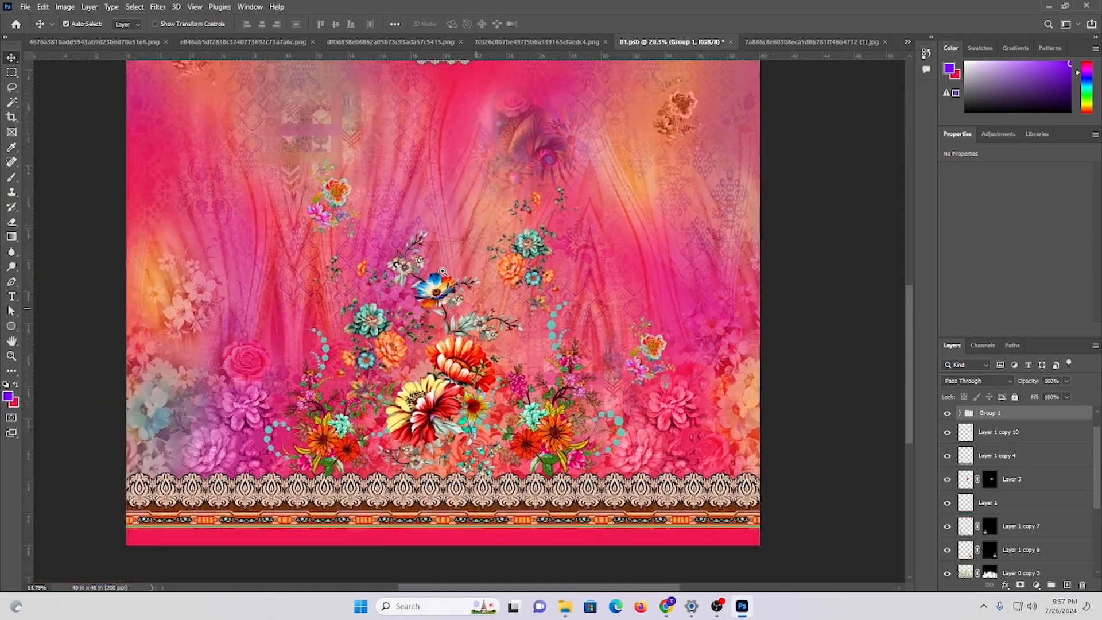
pyautogui.scroll(3, 565, 304)
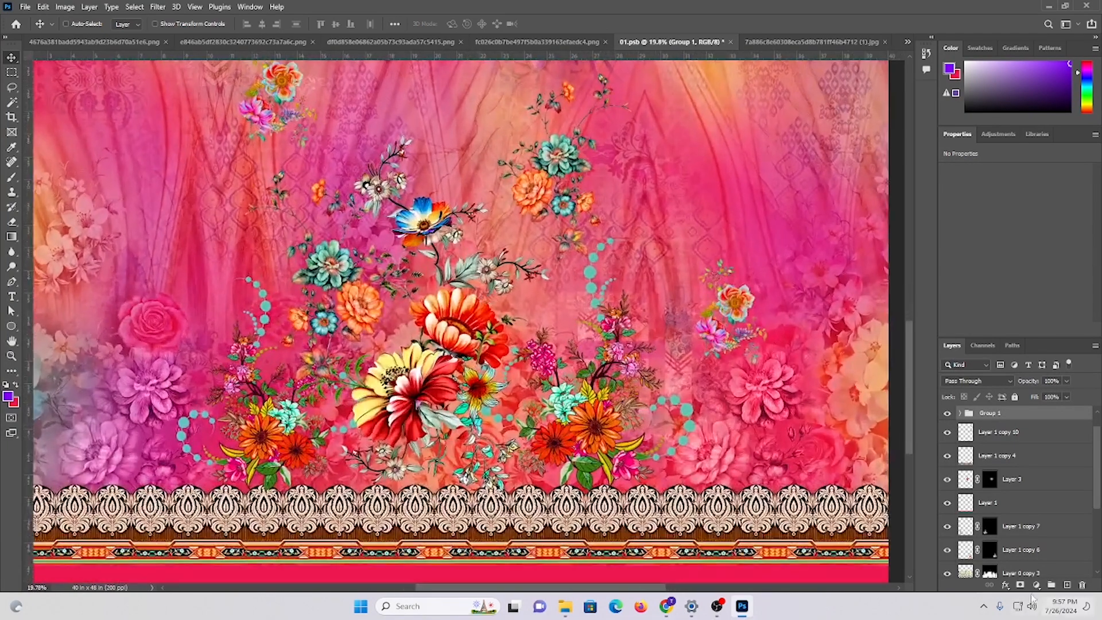
pyautogui.click(1006, 585)
pyautogui.click(1036, 582)
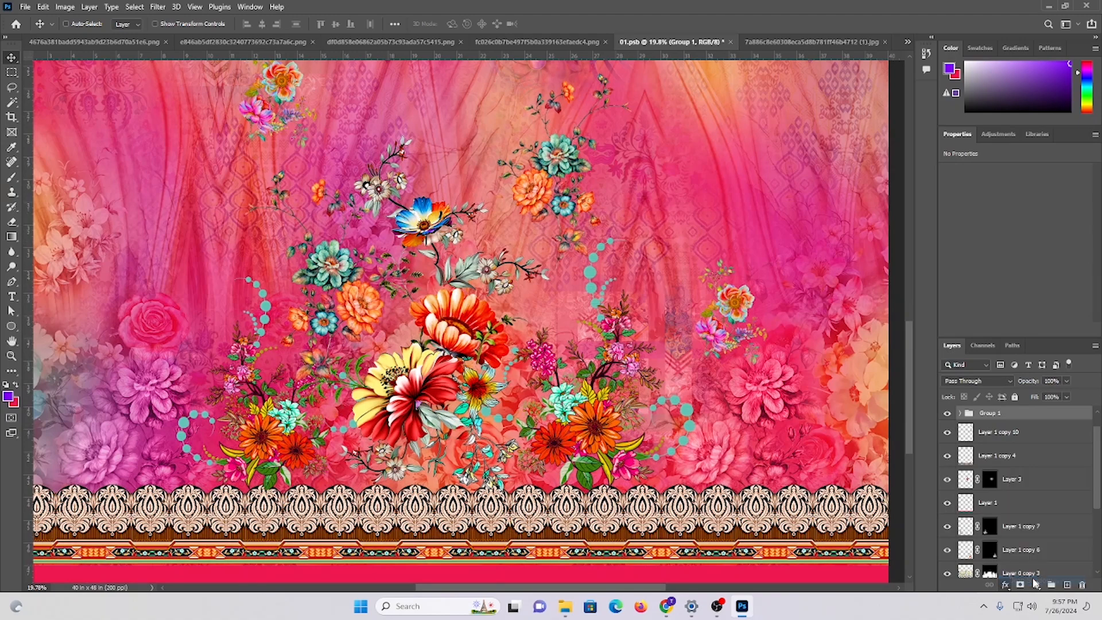
pyautogui.click(926, 88)
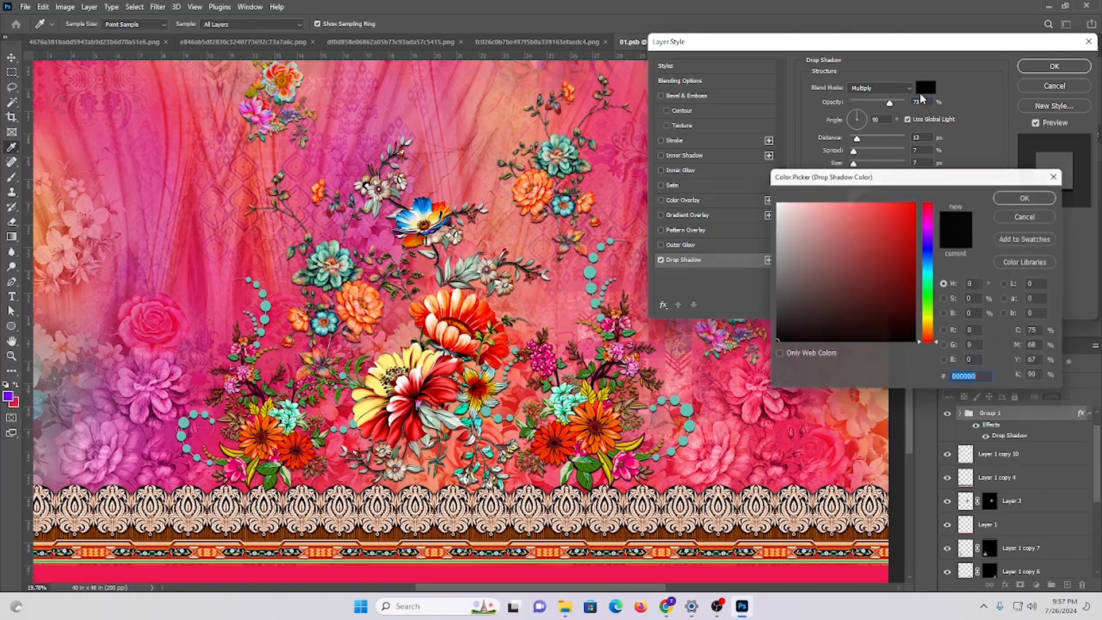
pyautogui.click(466, 569)
pyautogui.moveTo(904, 281)
pyautogui.mouseDown()
pyautogui.moveTo(921, 290)
pyautogui.moveTo(903, 298)
pyautogui.moveTo(919, 307)
pyautogui.mouseUp()
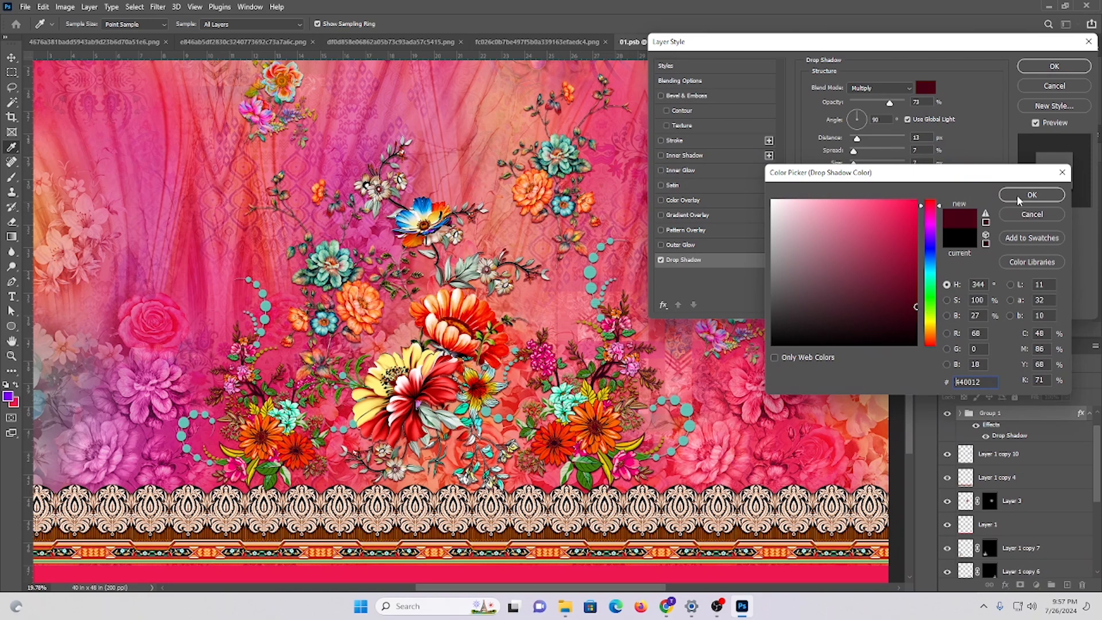
pyautogui.click(1018, 198)
# - Set the flower group's drop shadow distance to 24 px and apply the layer style
pyautogui.scroll(3, 376, 186)
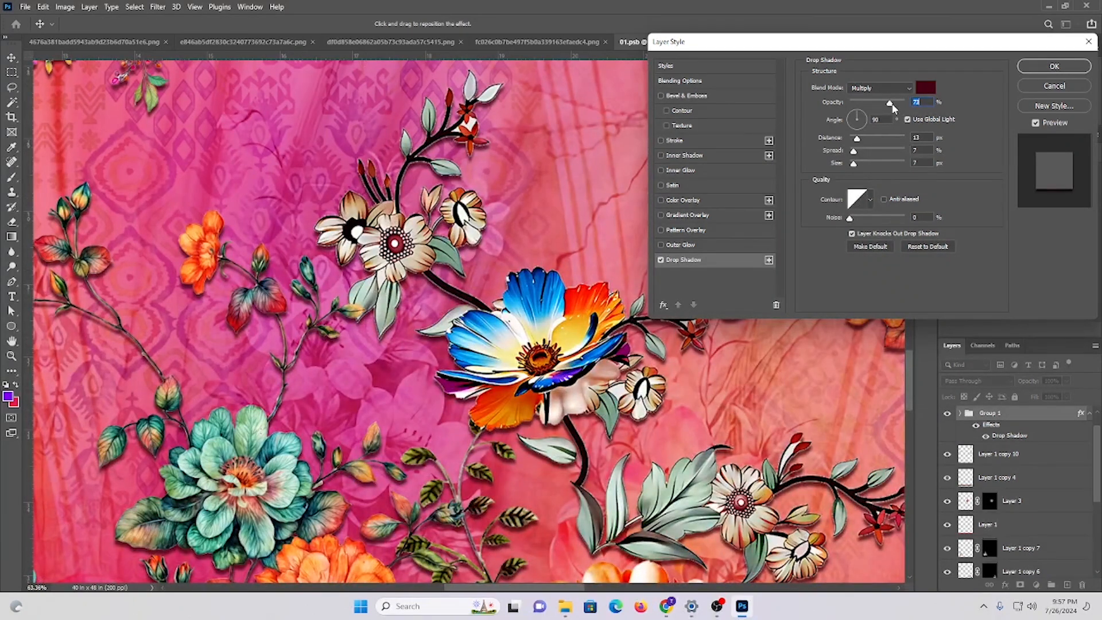
pyautogui.moveTo(857, 138); pyautogui.dragTo(864, 137)
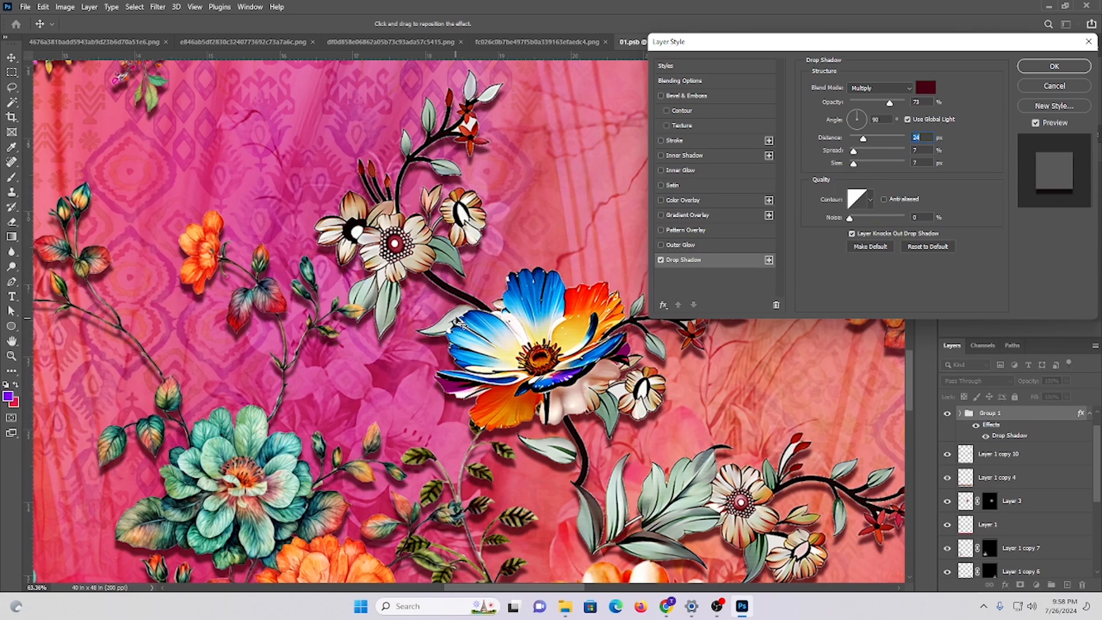
pyautogui.click(1047, 71)
pyautogui.scroll(-4, 538, 242)
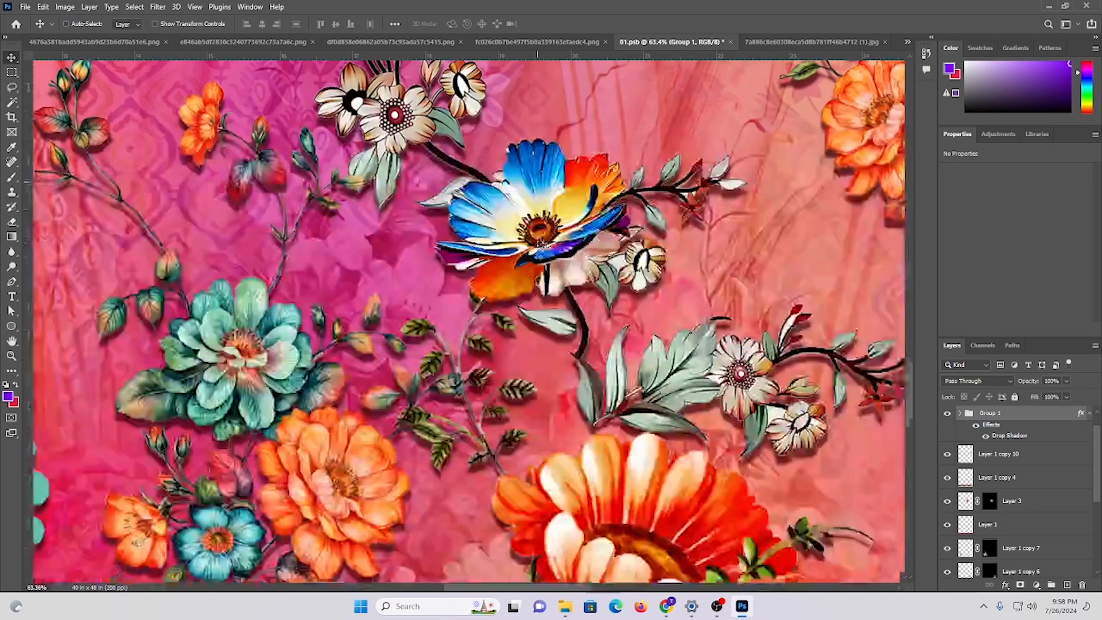
pyautogui.hotkey('ctrl', '0')
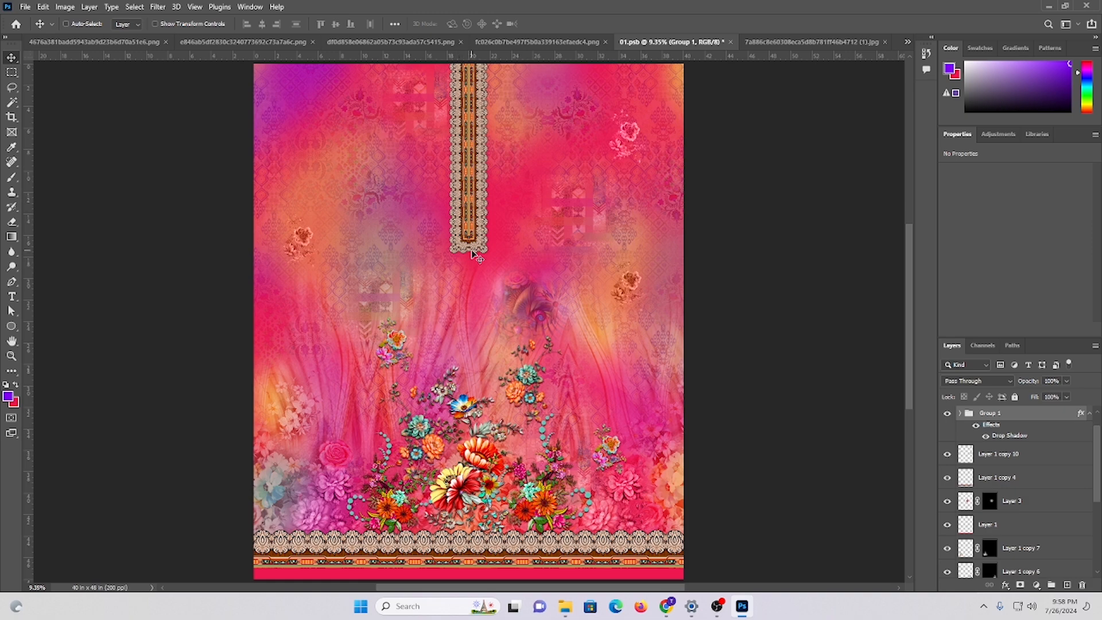
pyautogui.scroll(-5, 506, 316)
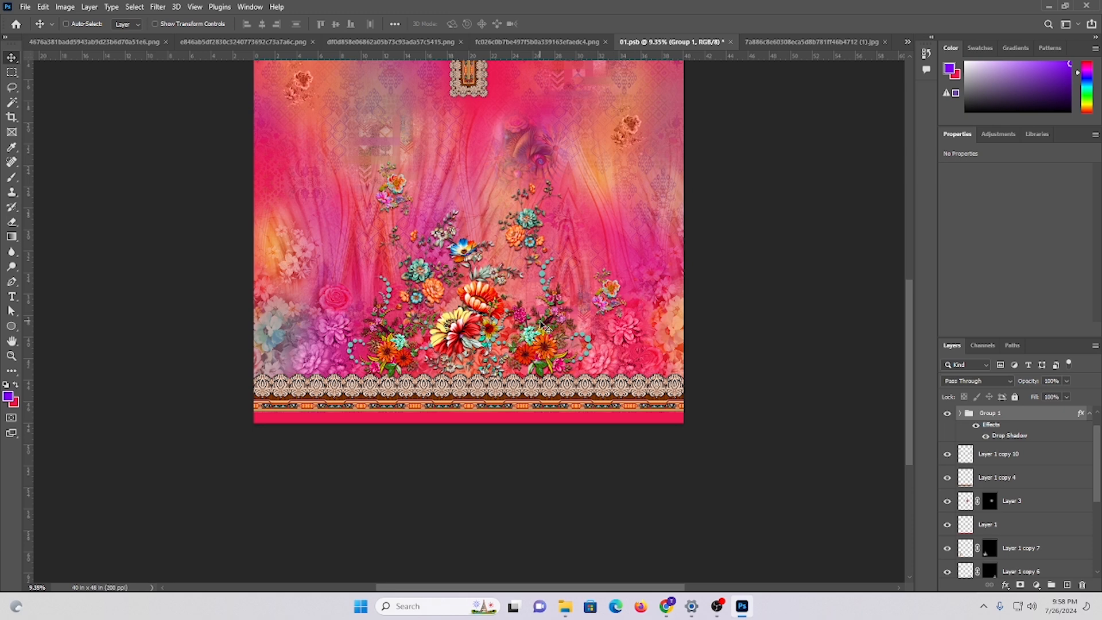
pyautogui.scroll(5, 543, 325)
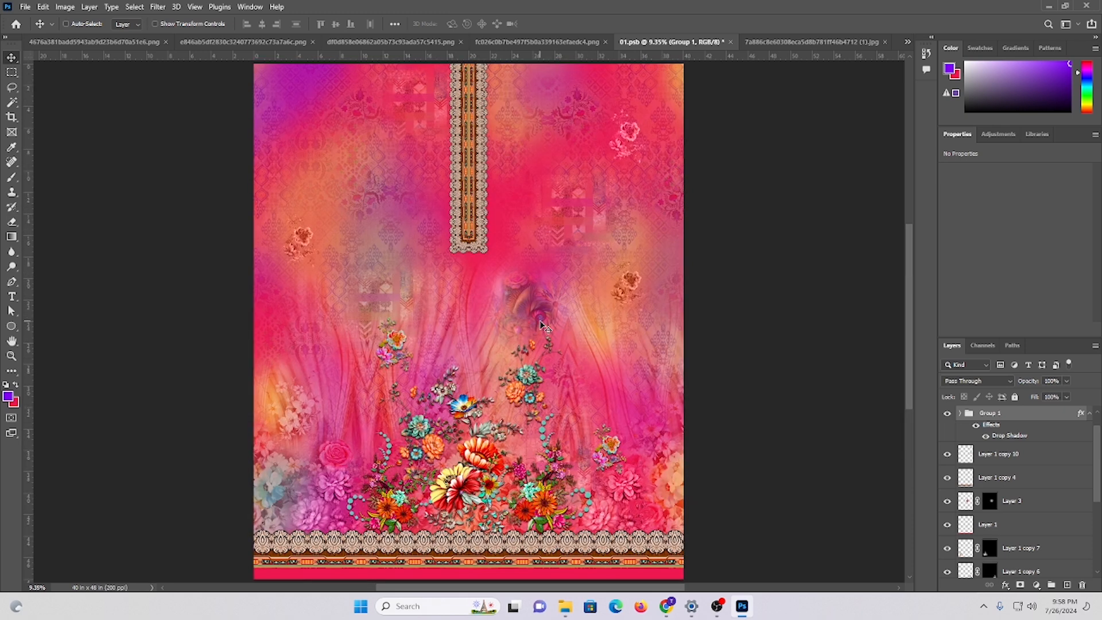